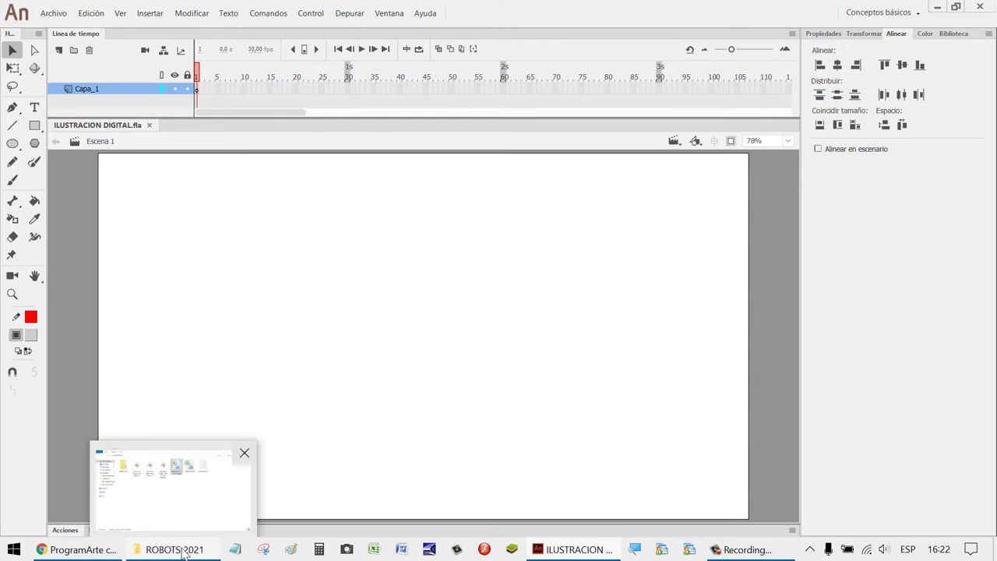
Bring up the ROBOTS 2021 folder window and close it.
click(175, 549)
click(572, 431)
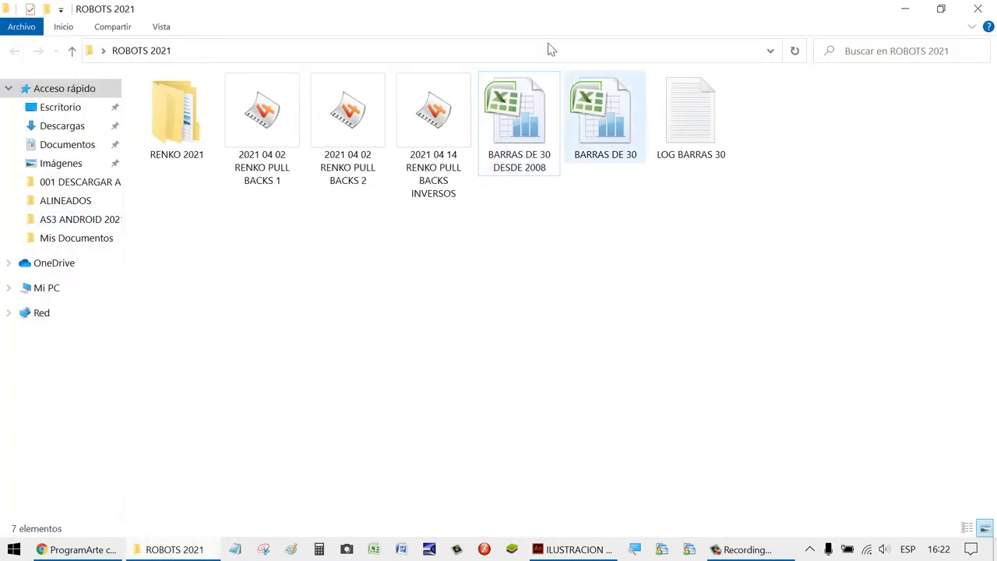
click(981, 10)
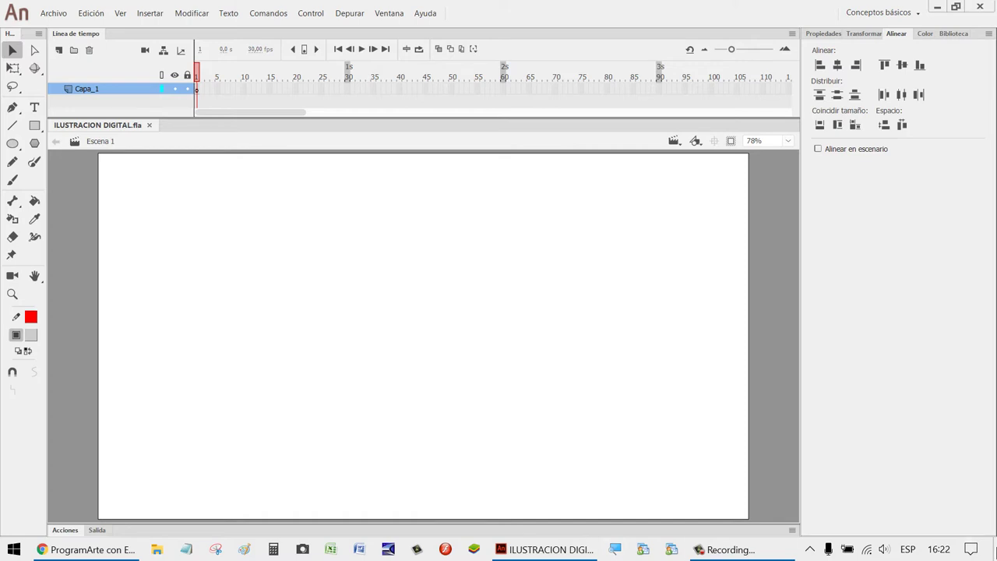
Start an import to the library and browse to the 003 ILUSTRACION DIGITAL folder.
click(53, 14)
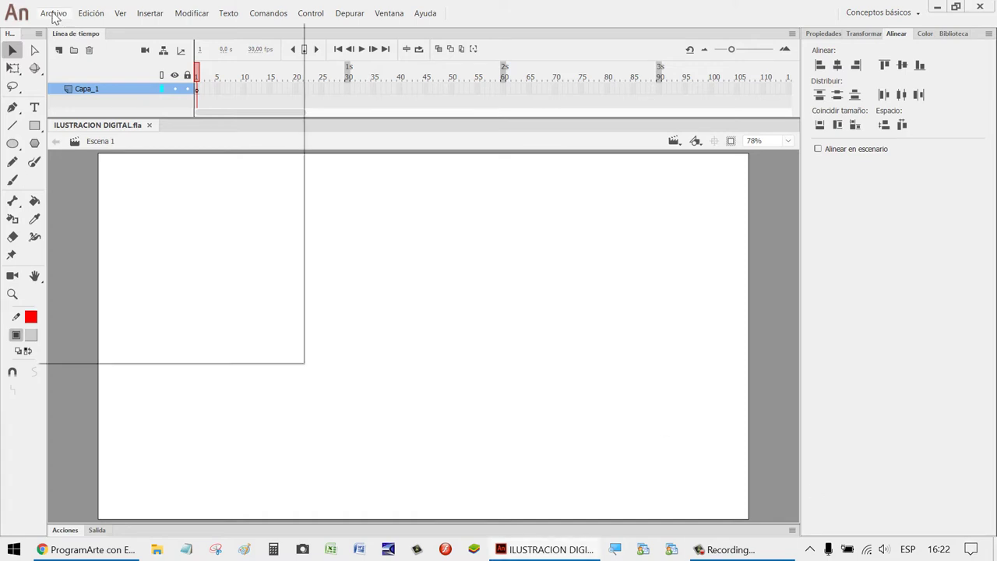
mouse_move(185, 231)
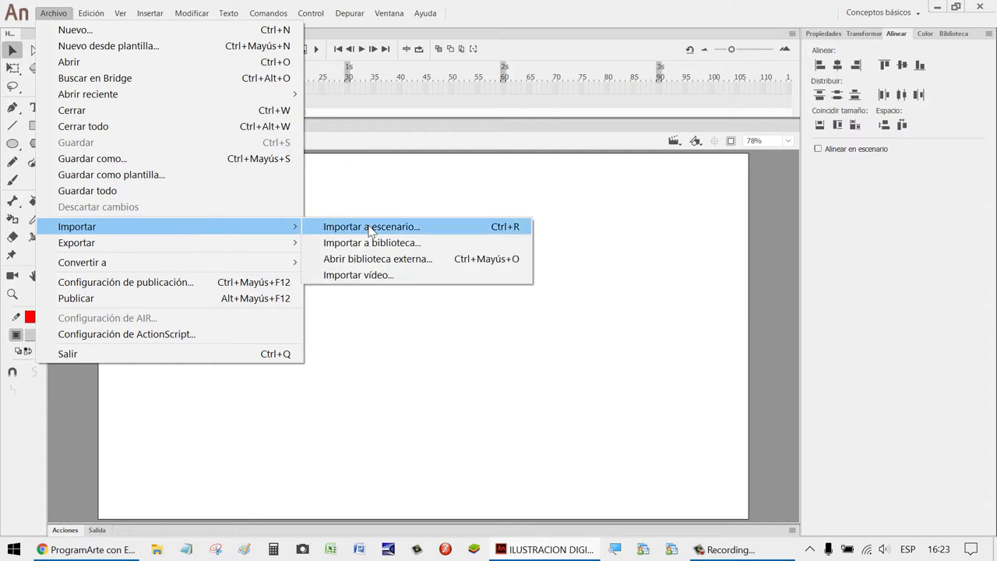
click(374, 243)
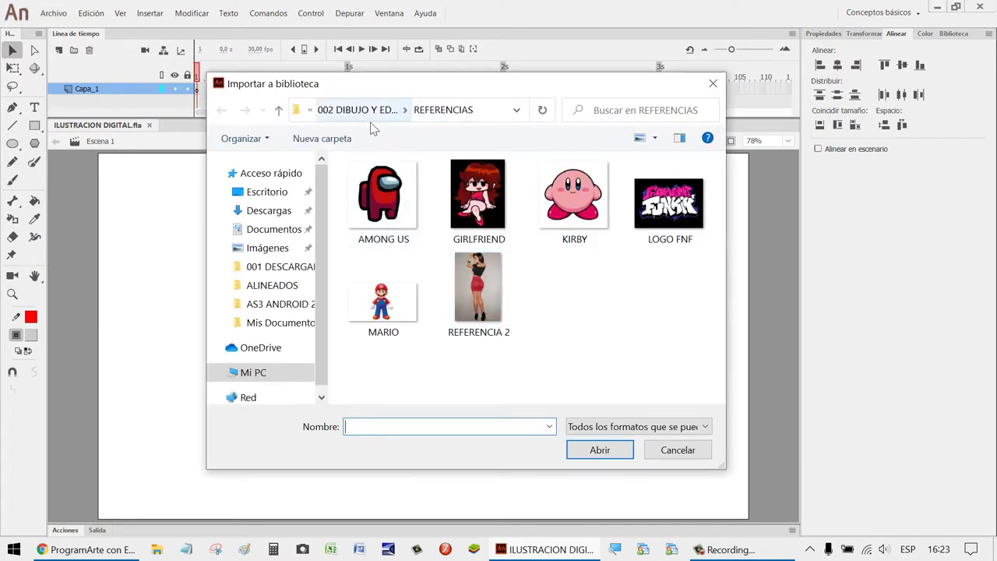
click(278, 110)
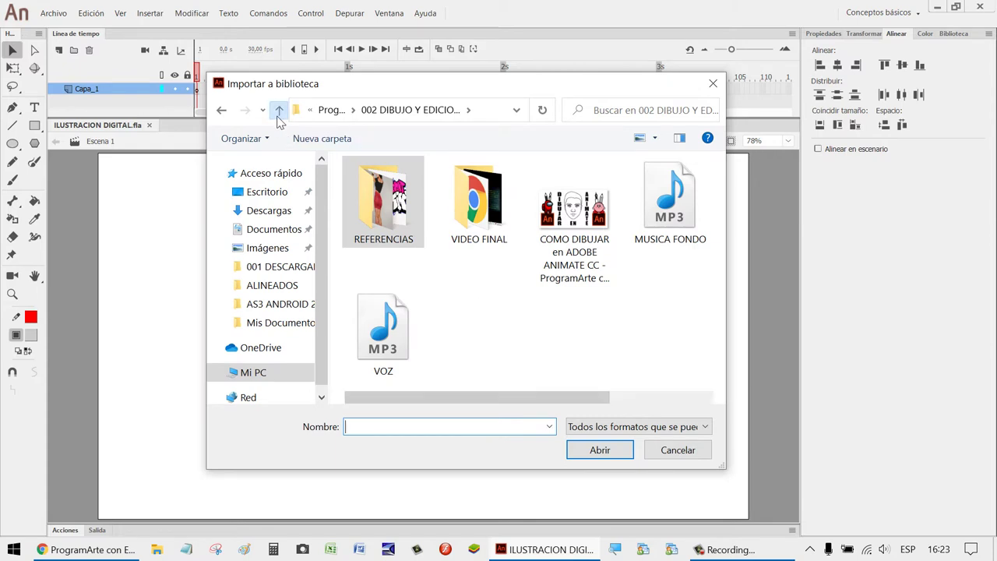
click(278, 110)
double_click(462, 251)
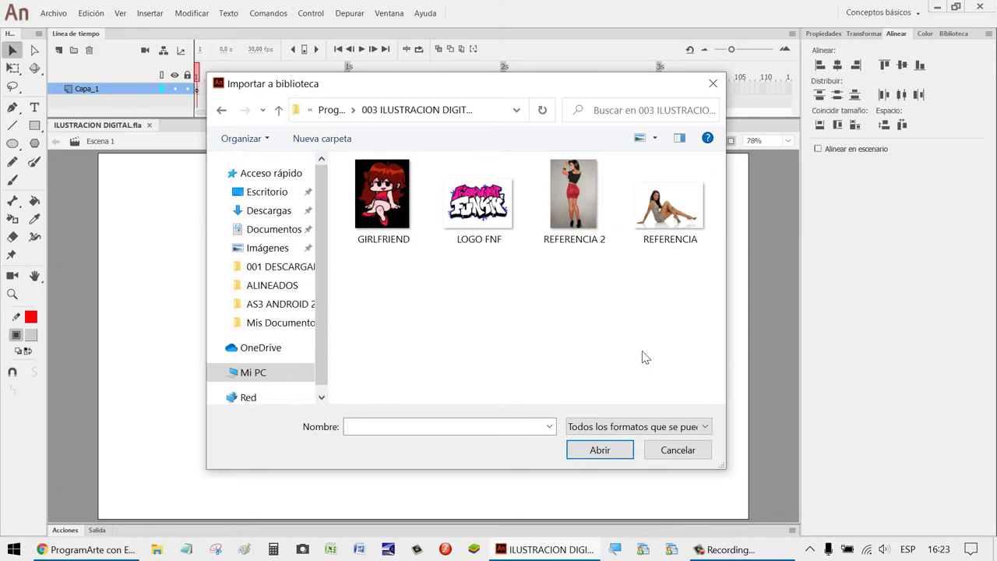
Import the GIRLFRIEND, LOGO FNF and REFERENCIA images together into the library.
click(498, 217)
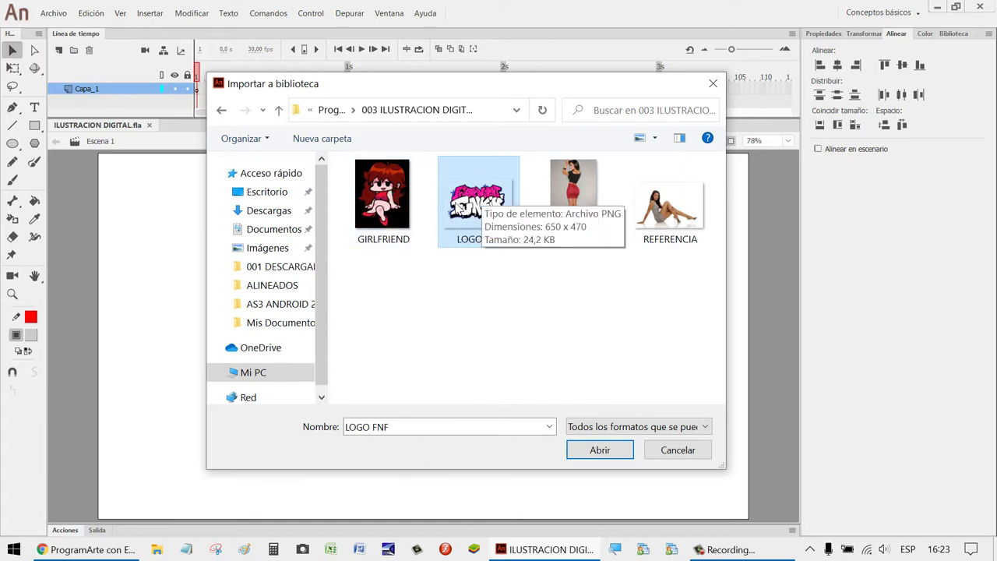
click(669, 208)
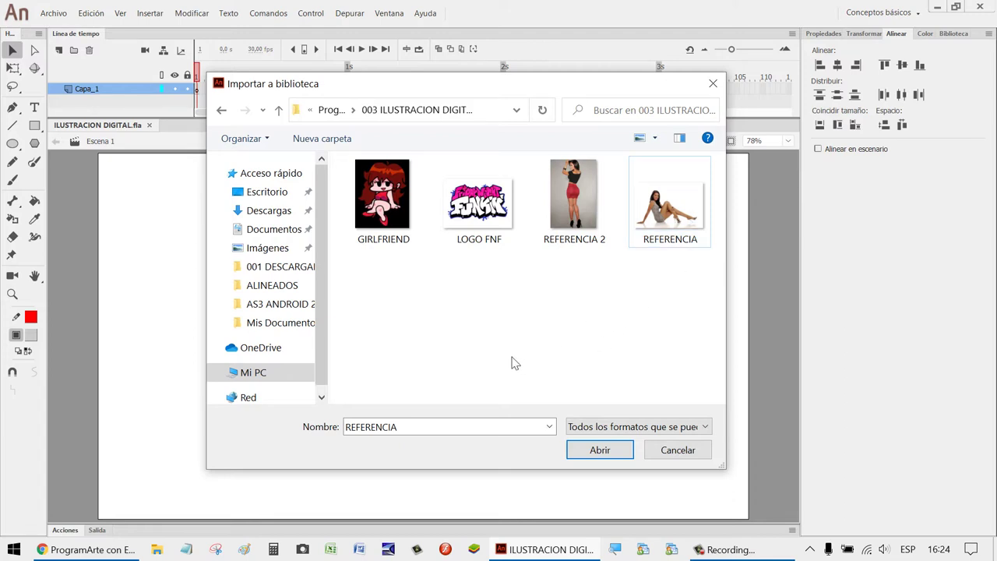
click(383, 180)
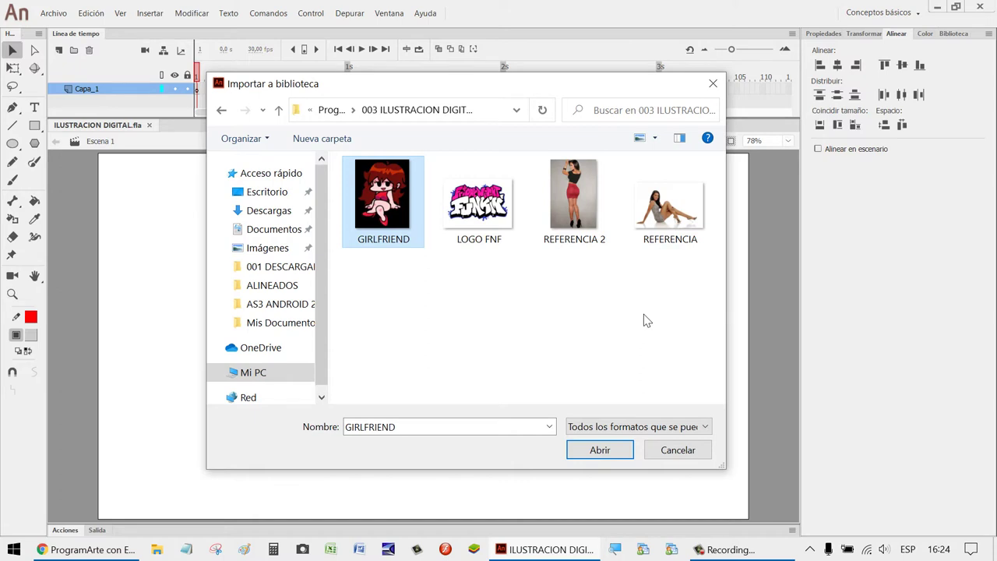
ctrl+click(683, 222)
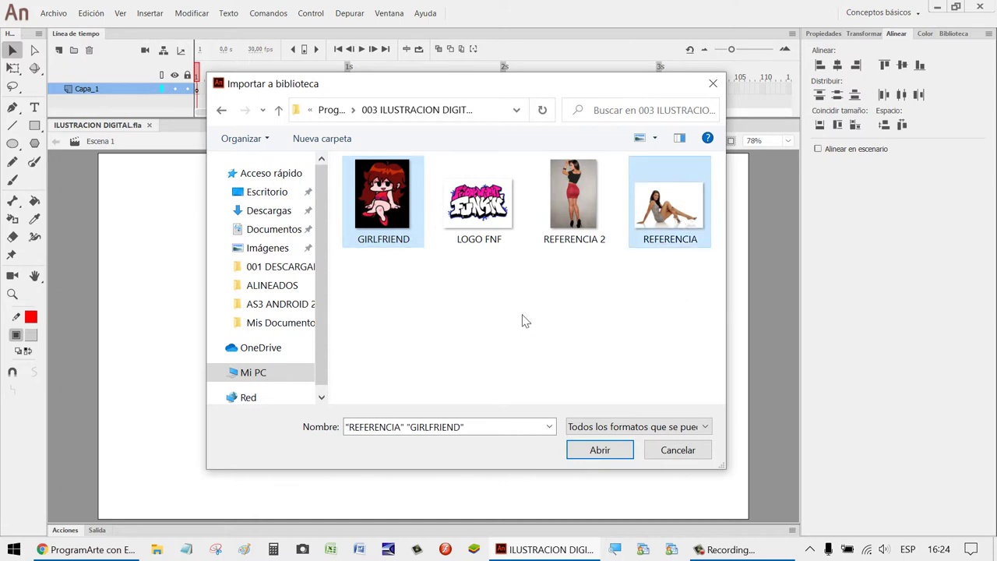
ctrl+click(483, 198)
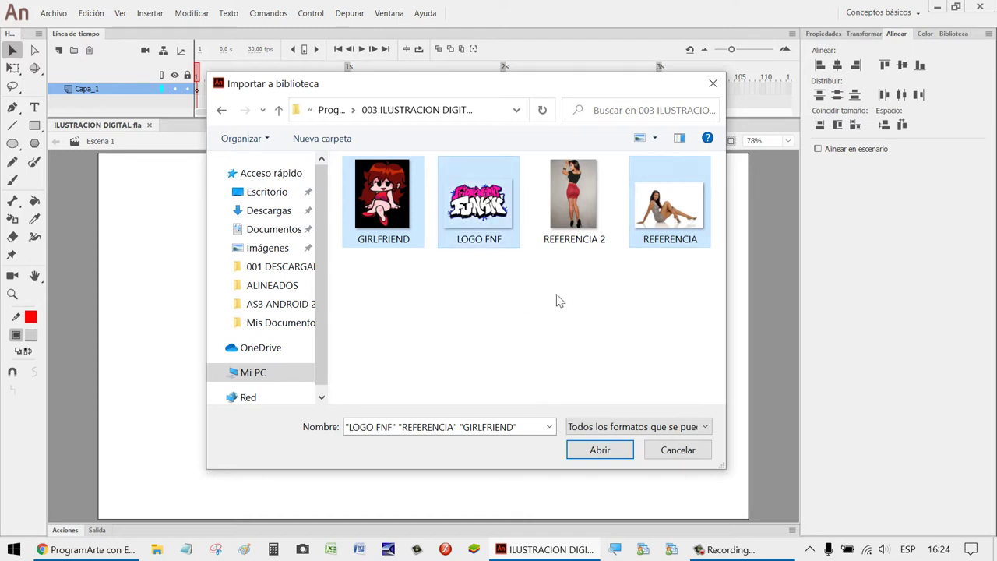
click(620, 451)
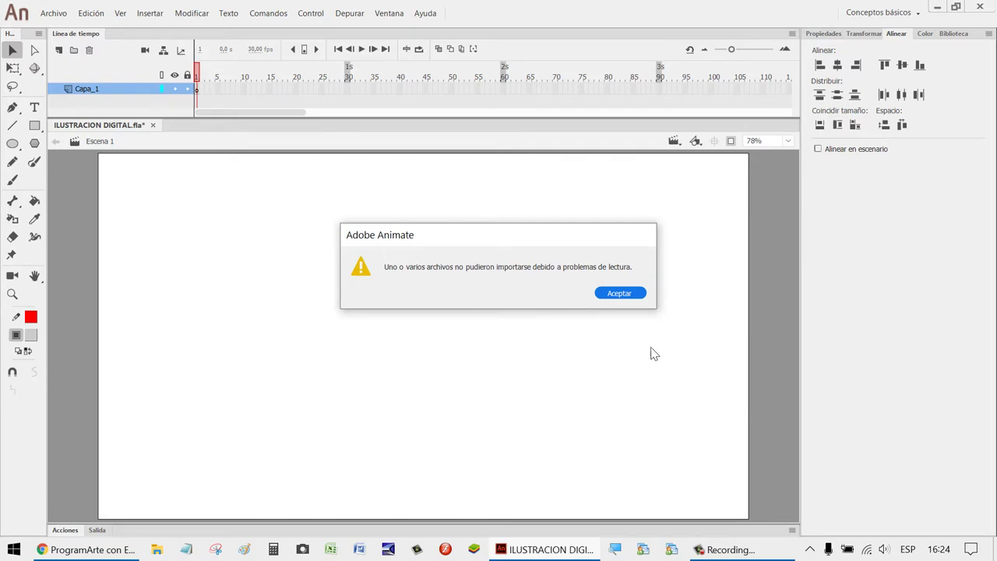
click(639, 295)
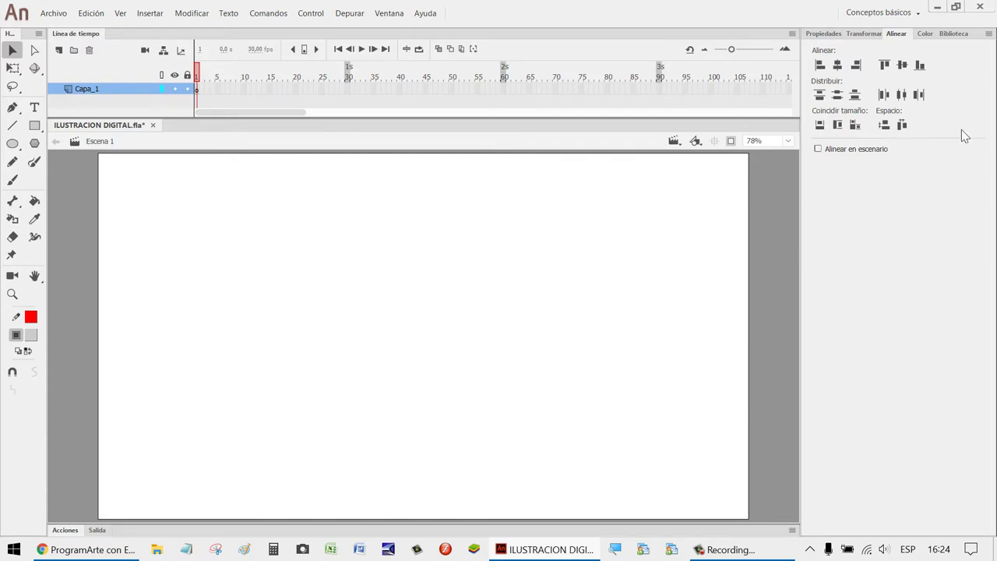
Examine the library previews of LOGO FNF.png and REFERENCIA.jpg, alternating between the two images.
click(951, 34)
click(856, 181)
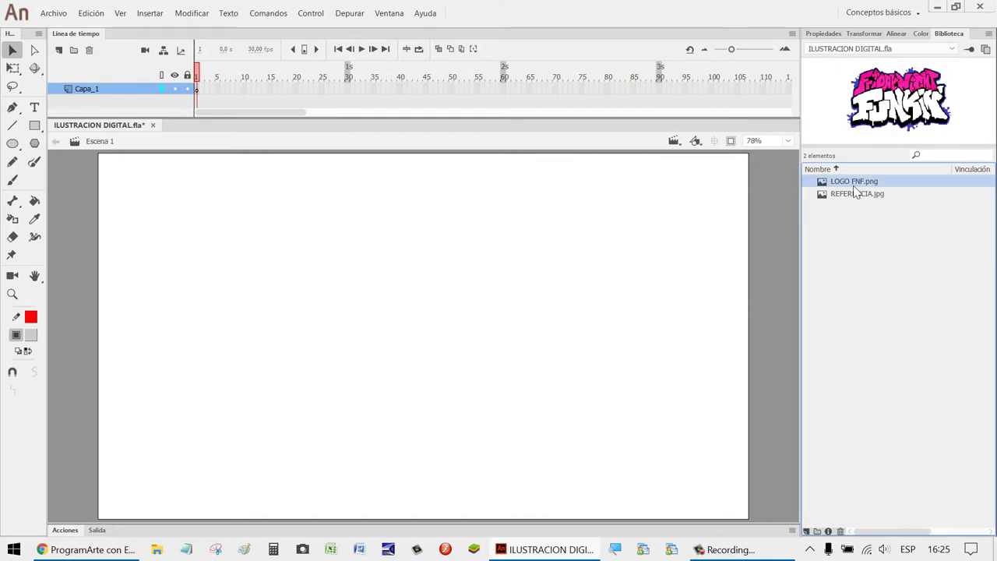
click(856, 194)
click(853, 179)
click(857, 195)
click(854, 183)
click(855, 194)
click(854, 182)
click(855, 195)
click(855, 183)
click(855, 196)
click(855, 182)
click(855, 194)
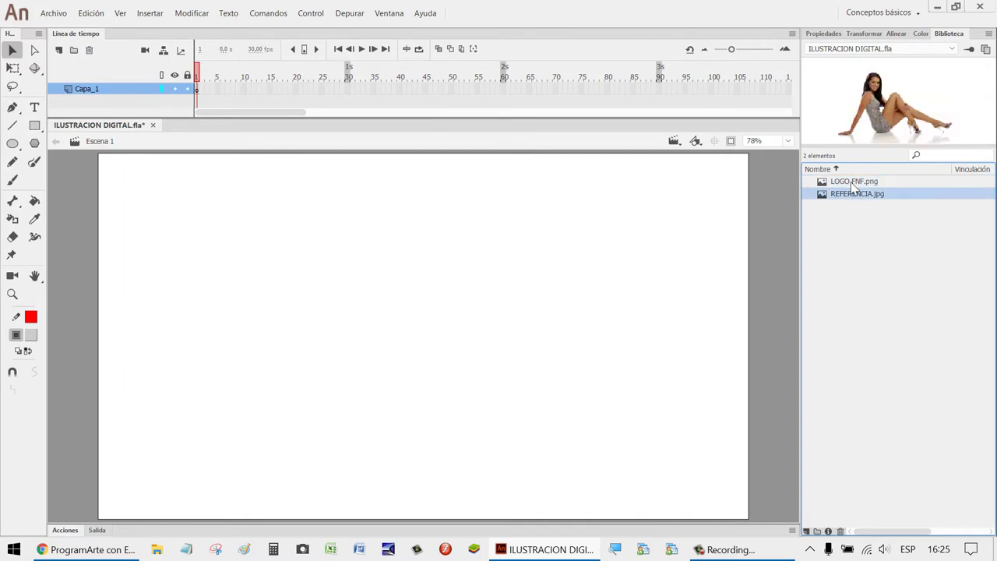
click(854, 181)
click(854, 195)
click(848, 182)
click(847, 194)
Try to import the GIRLFRIEND image on its own into the library.
click(48, 14)
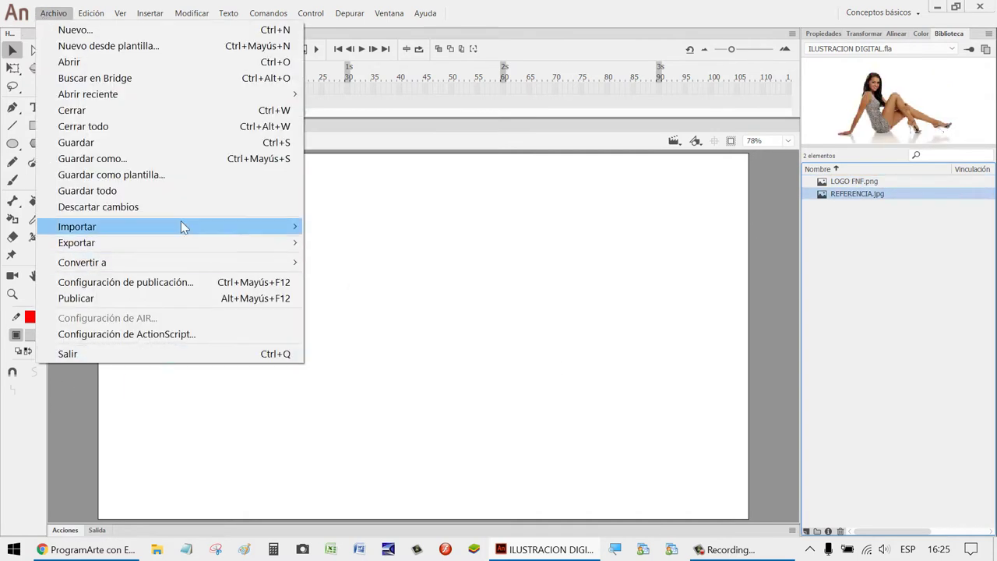
mouse_move(181, 225)
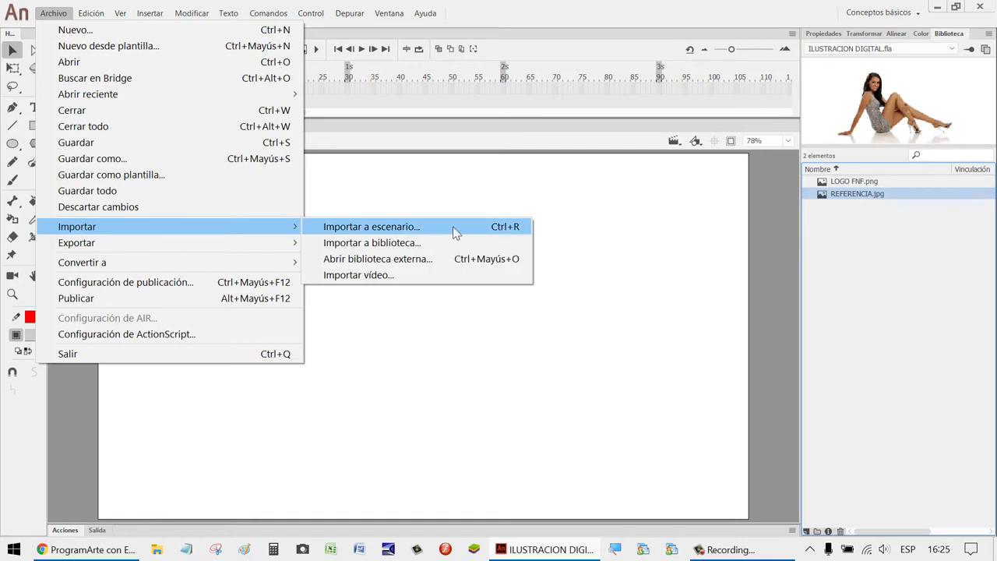
click(421, 242)
click(382, 195)
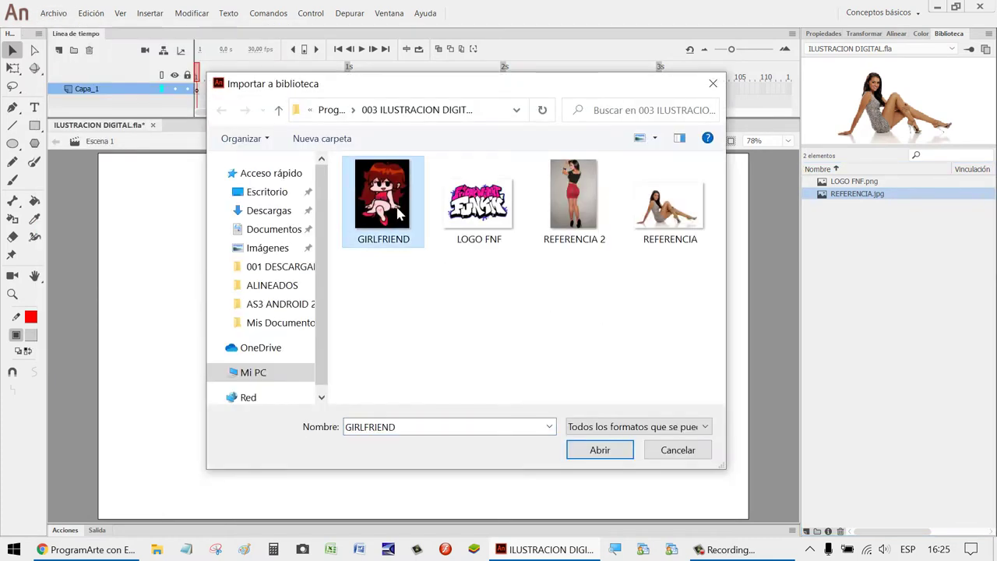
click(617, 451)
click(628, 294)
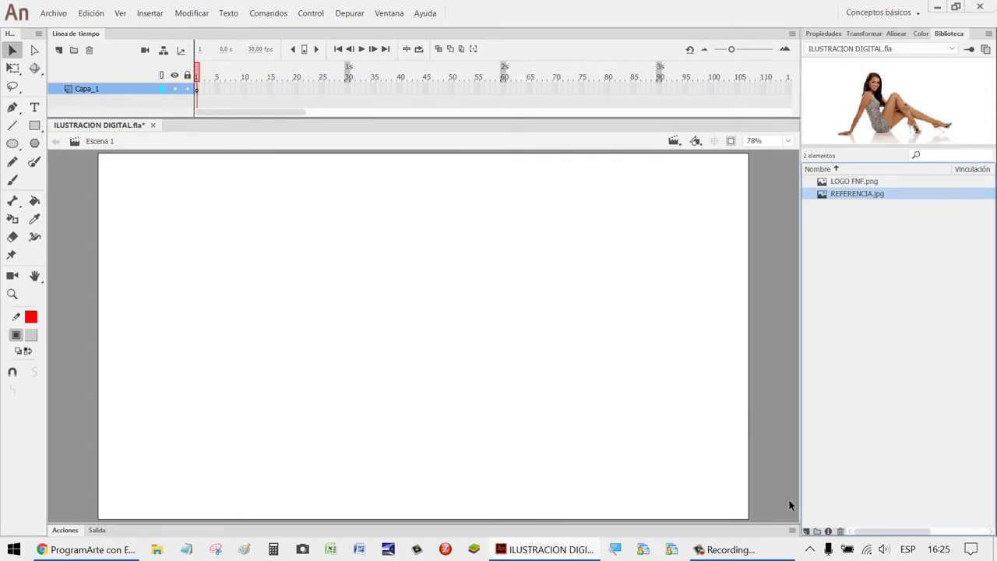
Show the desktop and open the 003 ILUSTRACION DIGITAL folder inside the ProgramArte folder.
click(995, 549)
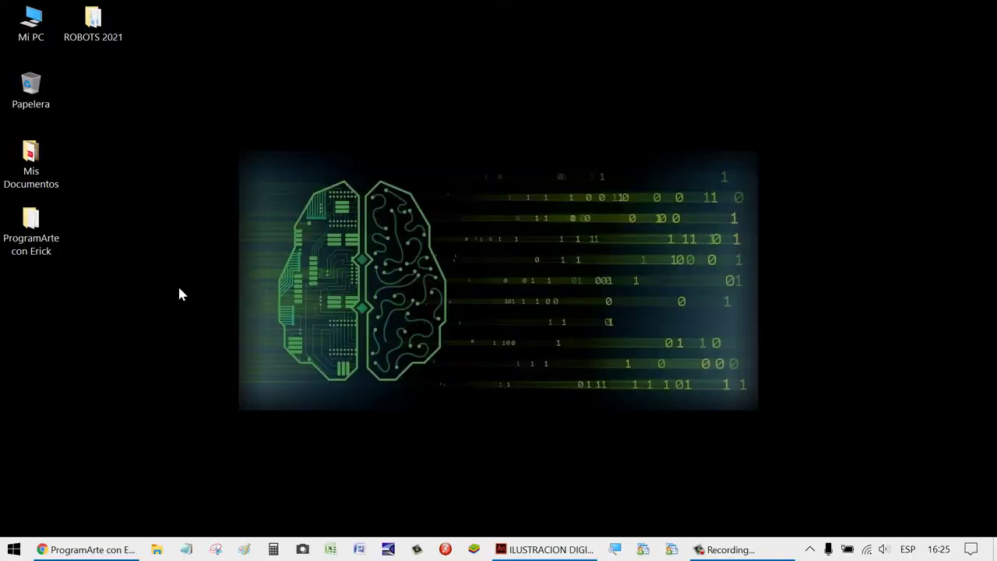
double_click(35, 238)
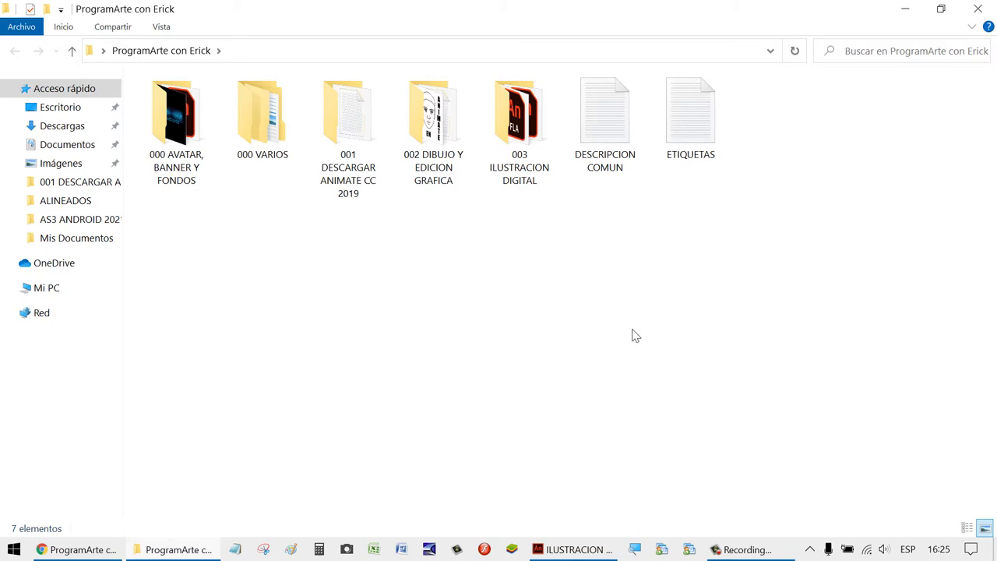
double_click(527, 118)
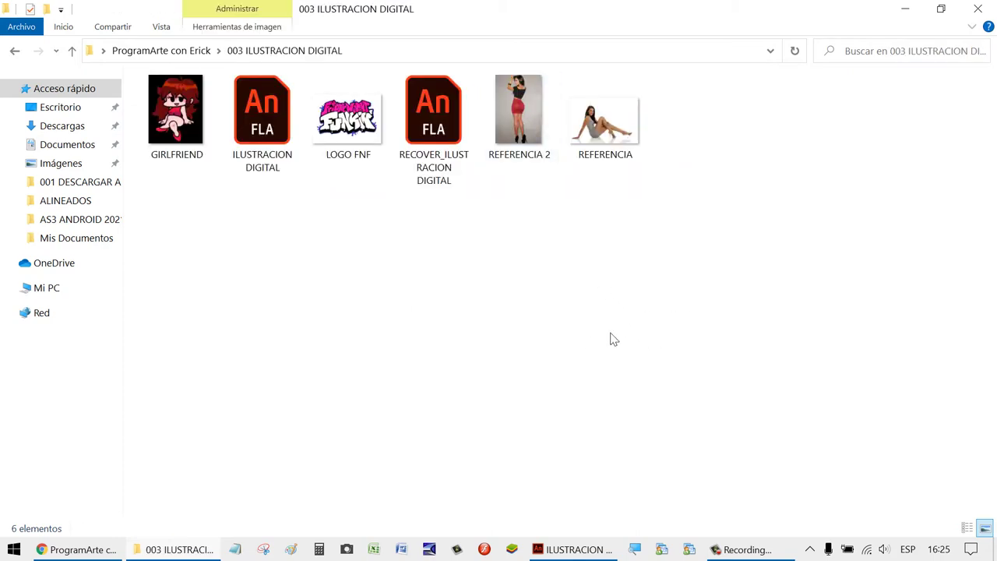
Check the file type of the GIRLFRIEND image in its file properties.
click(181, 116)
right_click(180, 117)
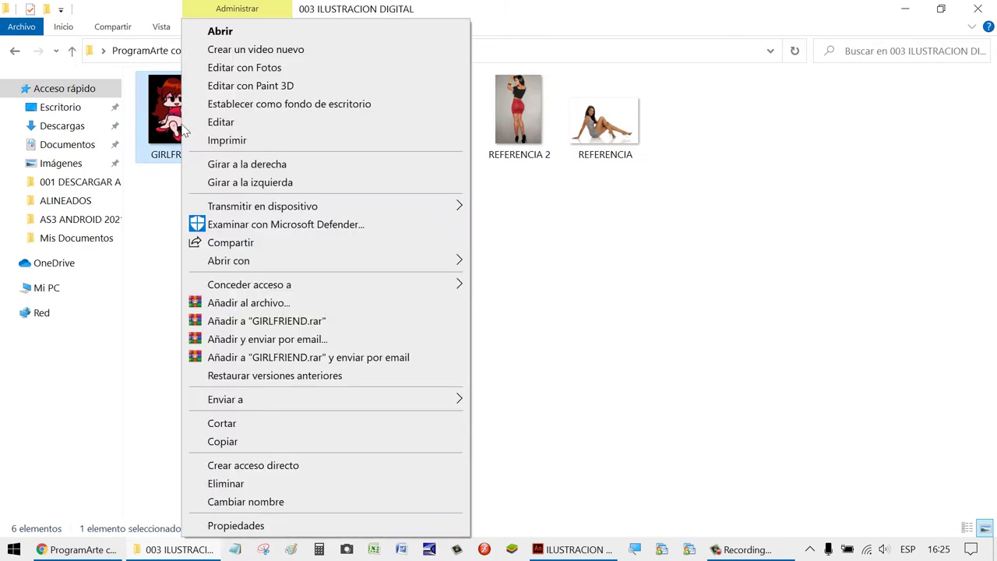
click(329, 525)
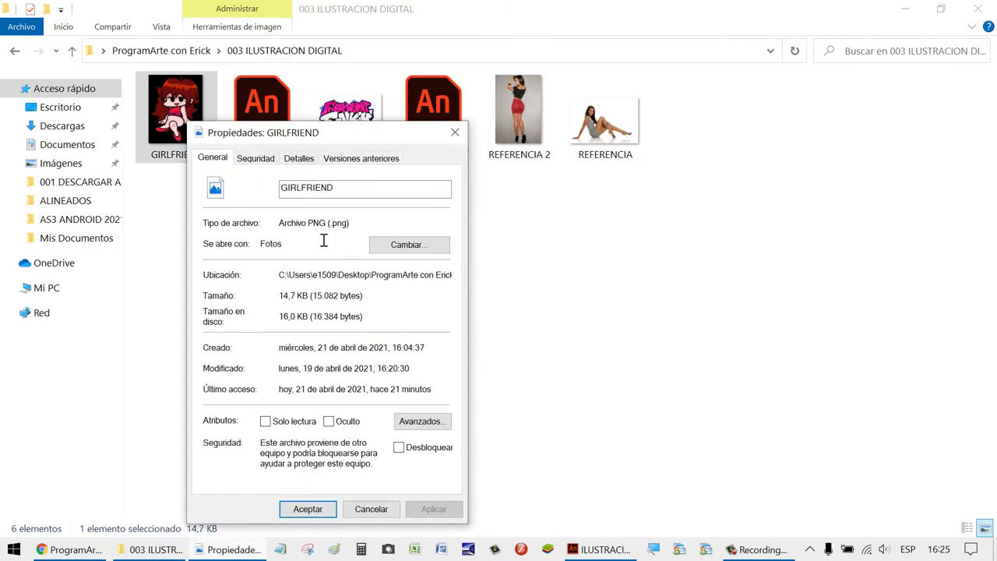
click(455, 133)
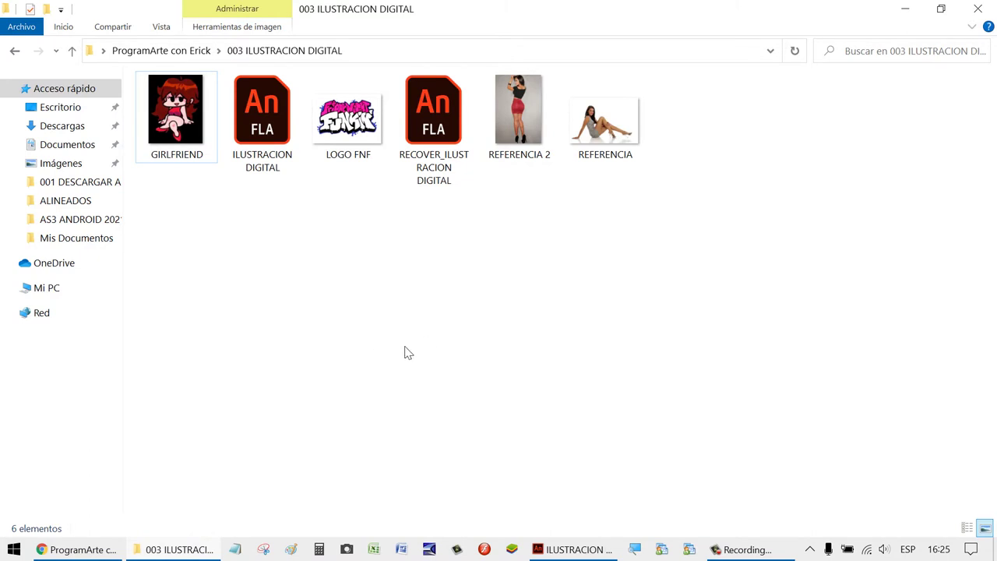
Open the GIRLFRIEND image in Paint.
click(175, 106)
right_click(175, 106)
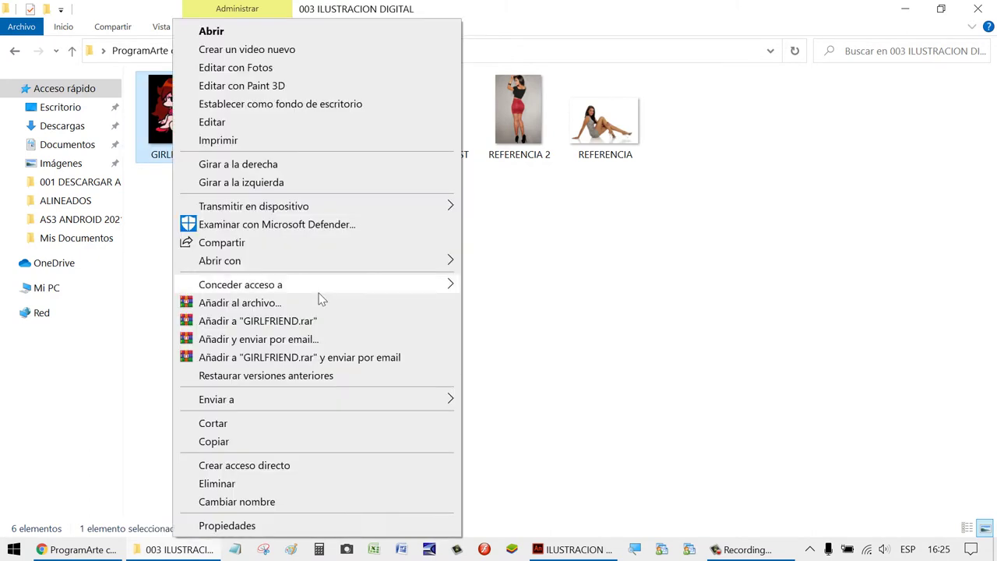
mouse_move(318, 269)
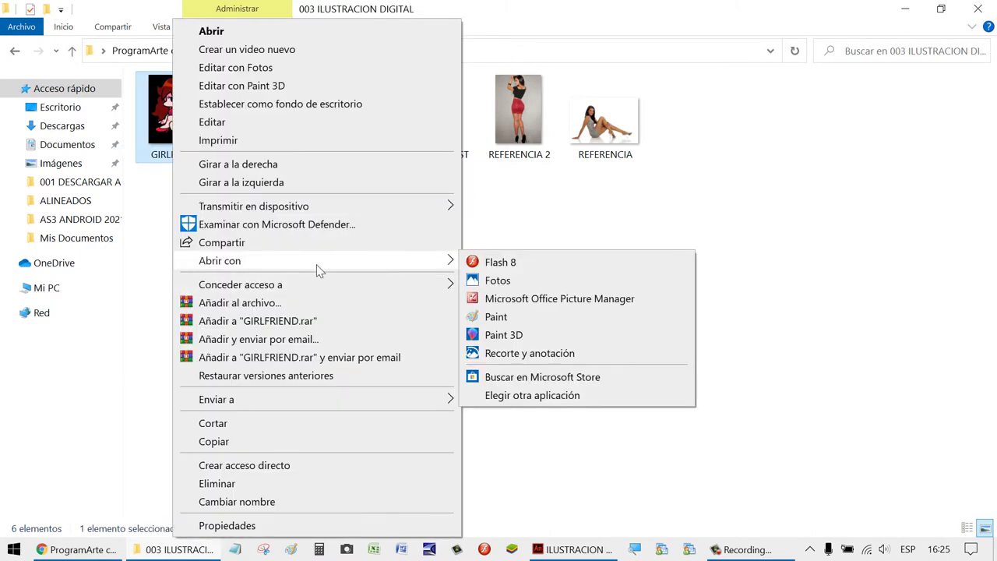
click(499, 316)
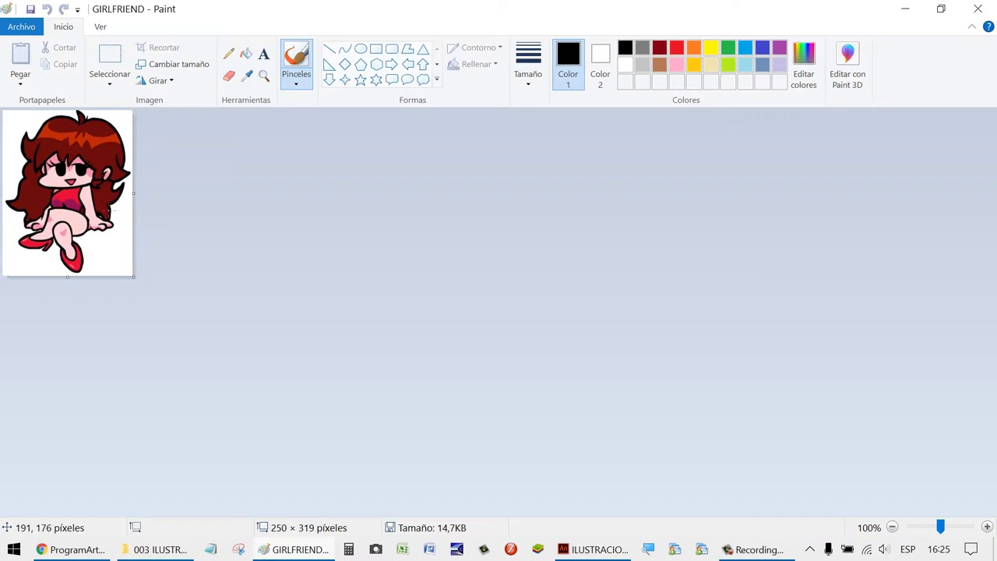
scroll(107, 206, up, 2)
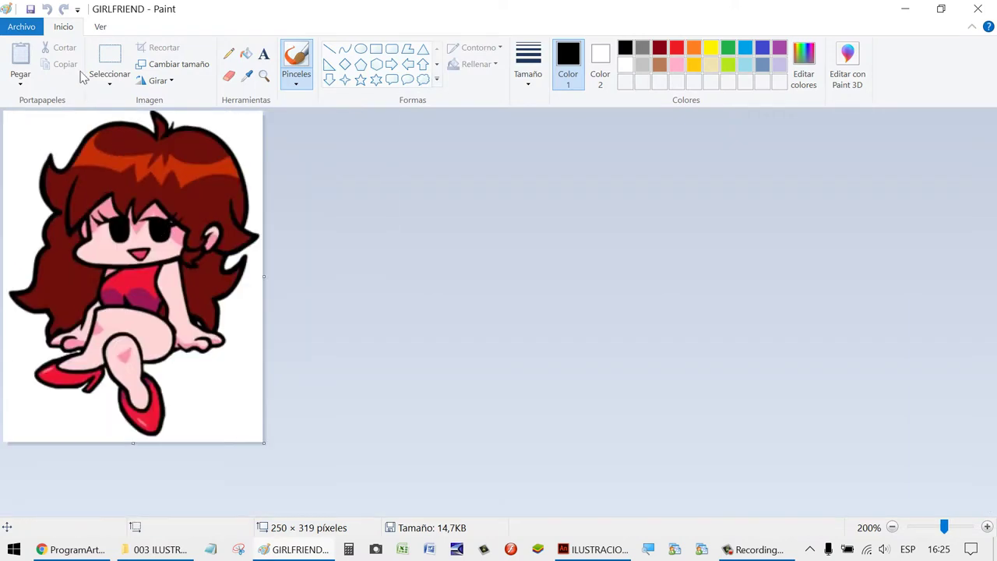
Save the image as a JPEG named GIRLFRIEND_JPG in the 003 ILUSTRACION DIGITAL folder, accepting the transparency loss, and close Paint.
click(22, 26)
click(167, 156)
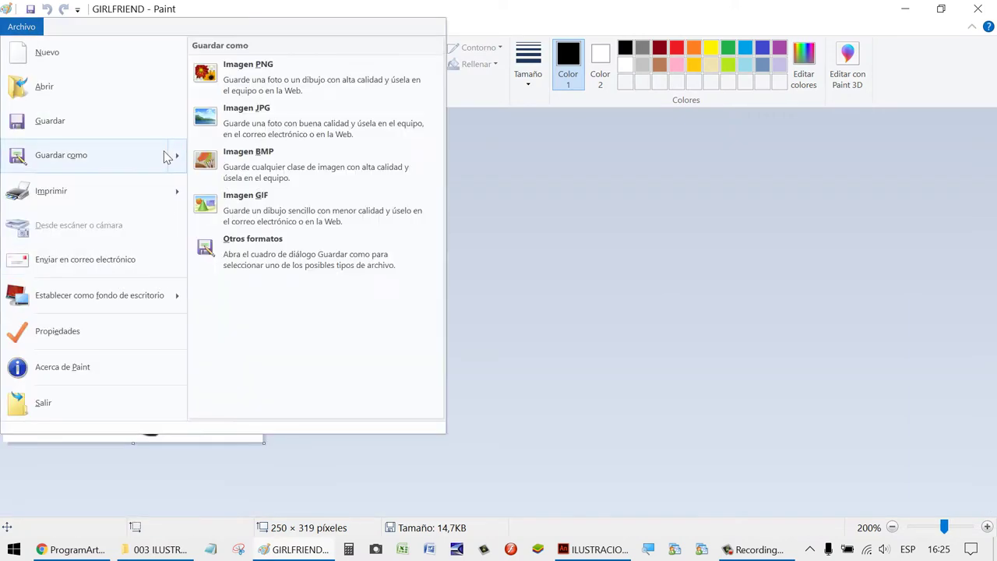
click(286, 119)
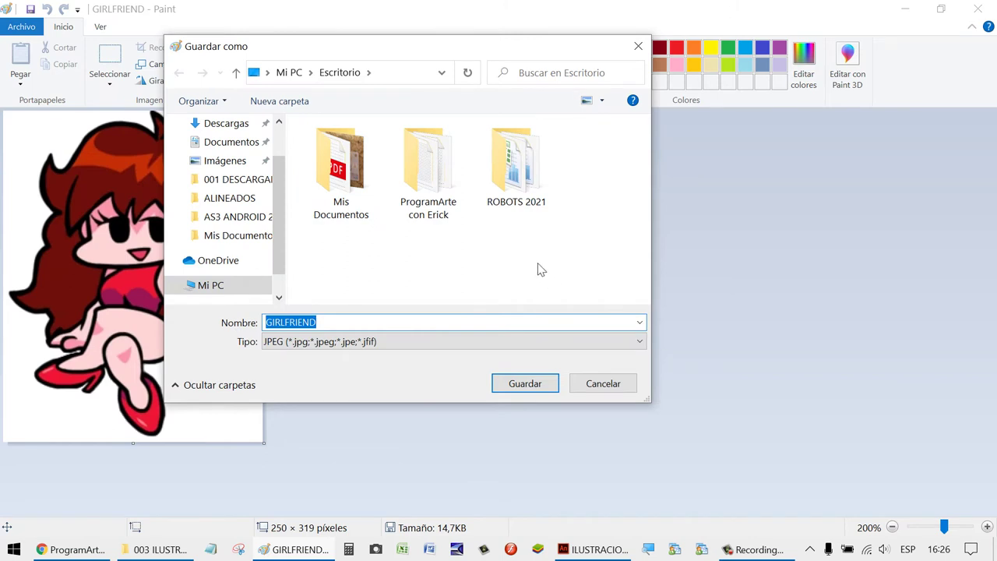
double_click(428, 163)
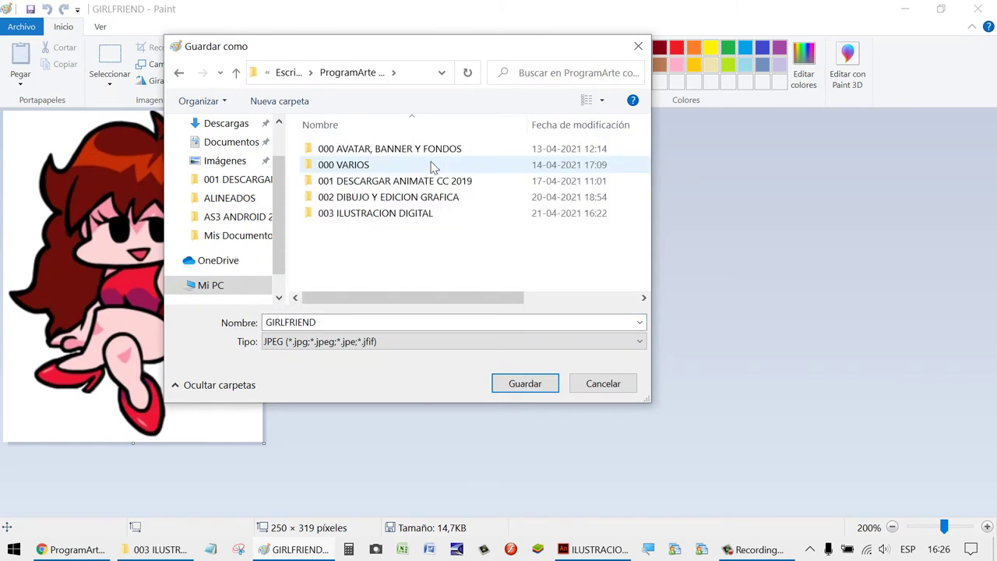
double_click(407, 215)
click(372, 327)
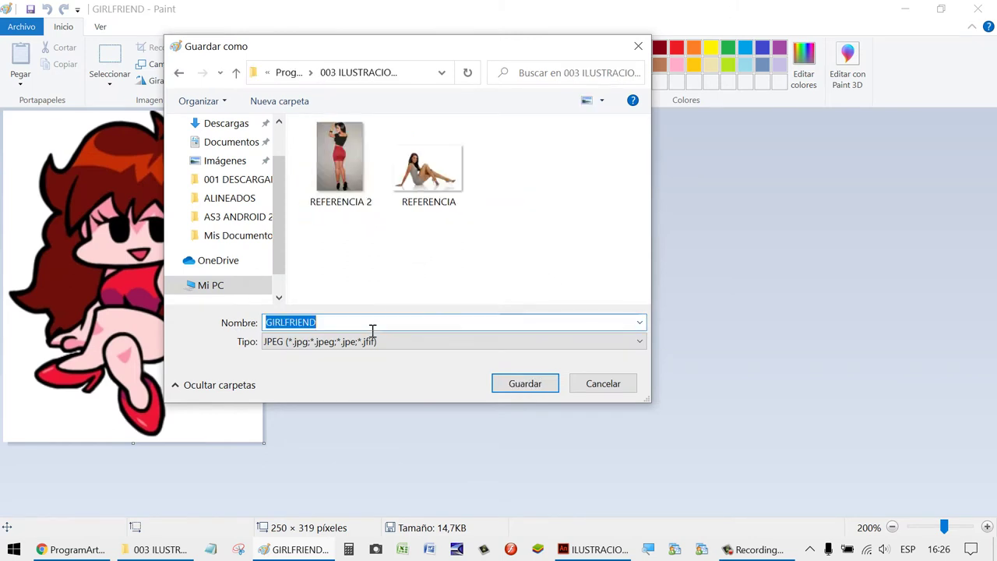
click(372, 327)
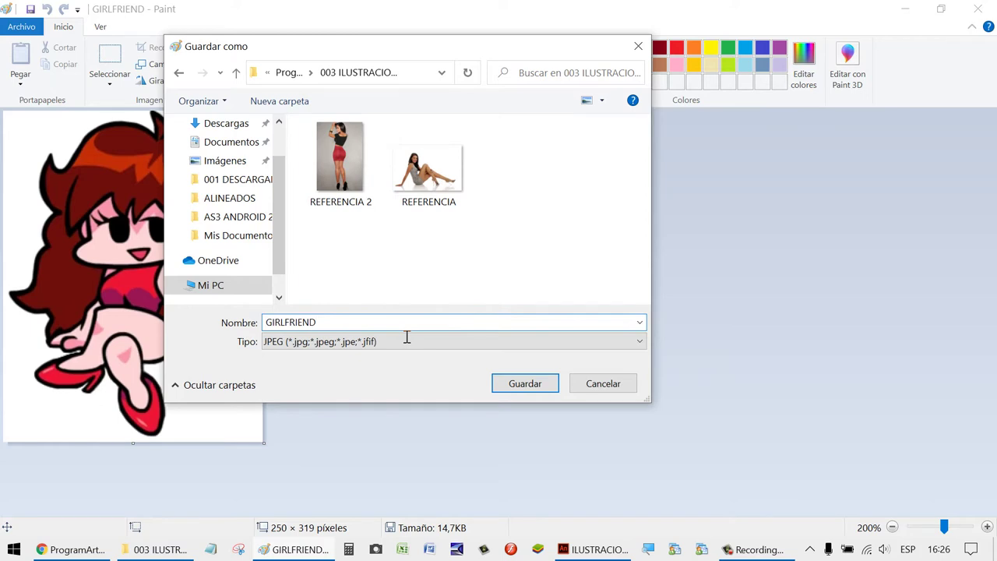
text(_JPG)
key(Return)
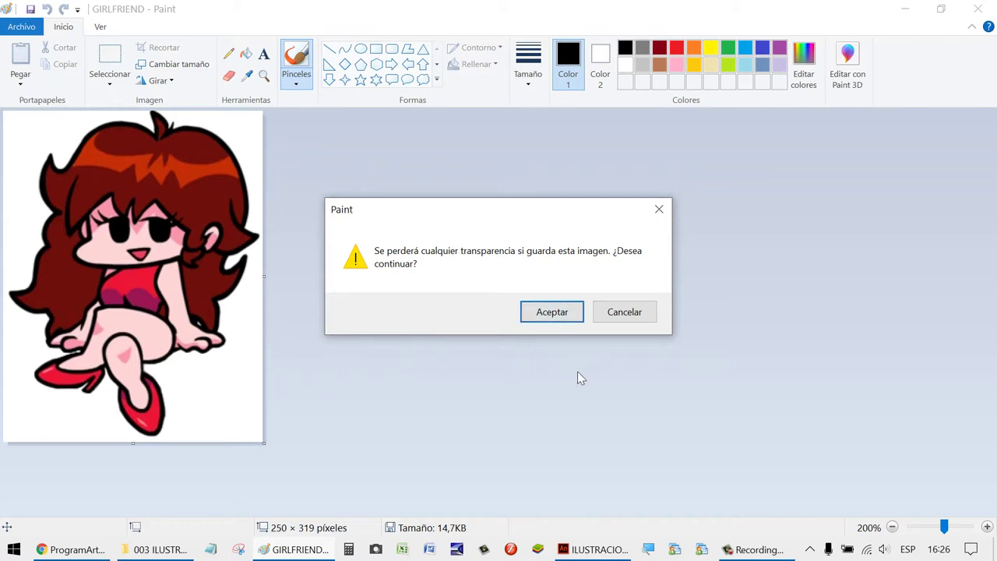
click(562, 315)
click(986, 6)
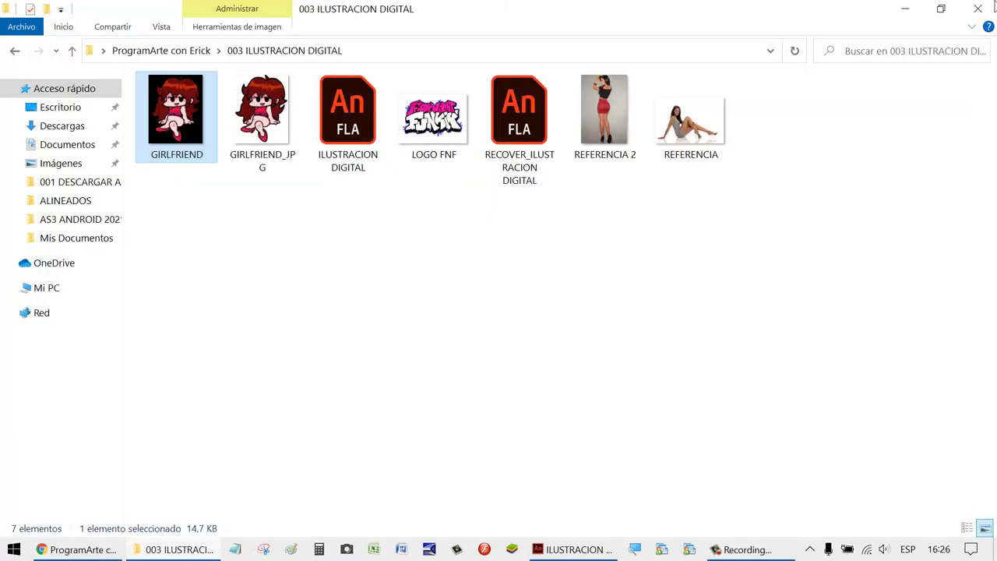
Delete the original GIRLFRIEND image from the 003 ILUSTRACION DIGITAL folder.
click(713, 346)
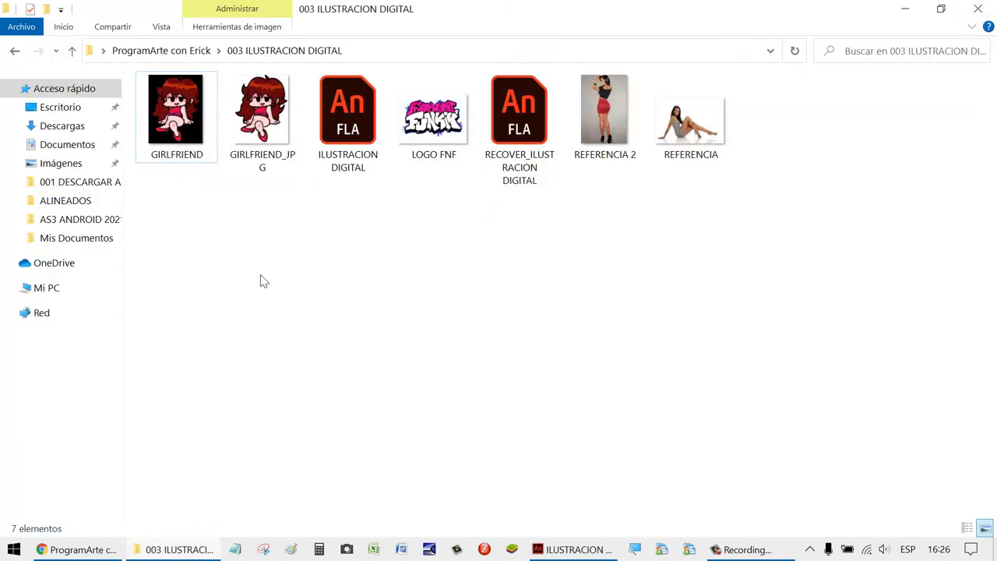
click(178, 134)
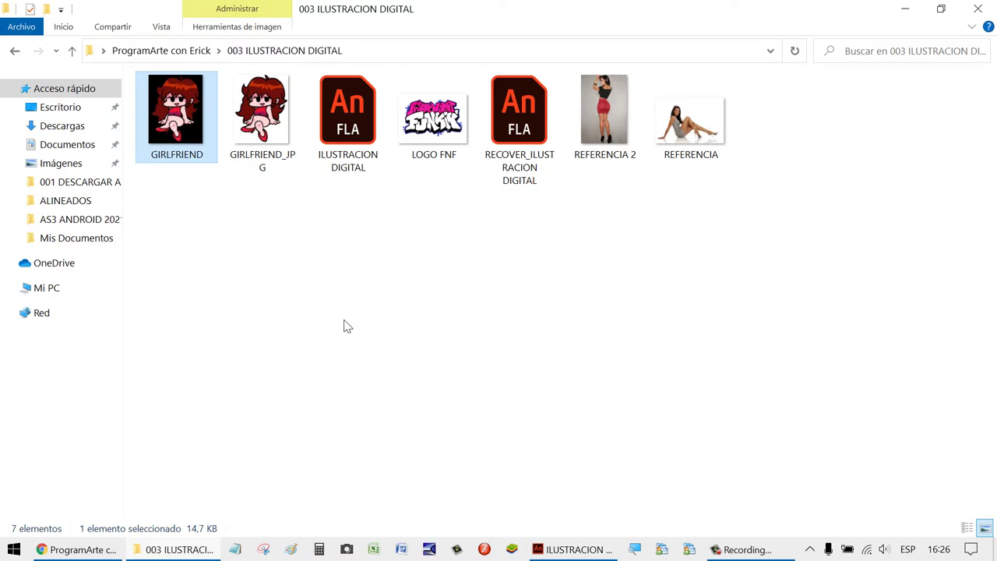
key(Delete)
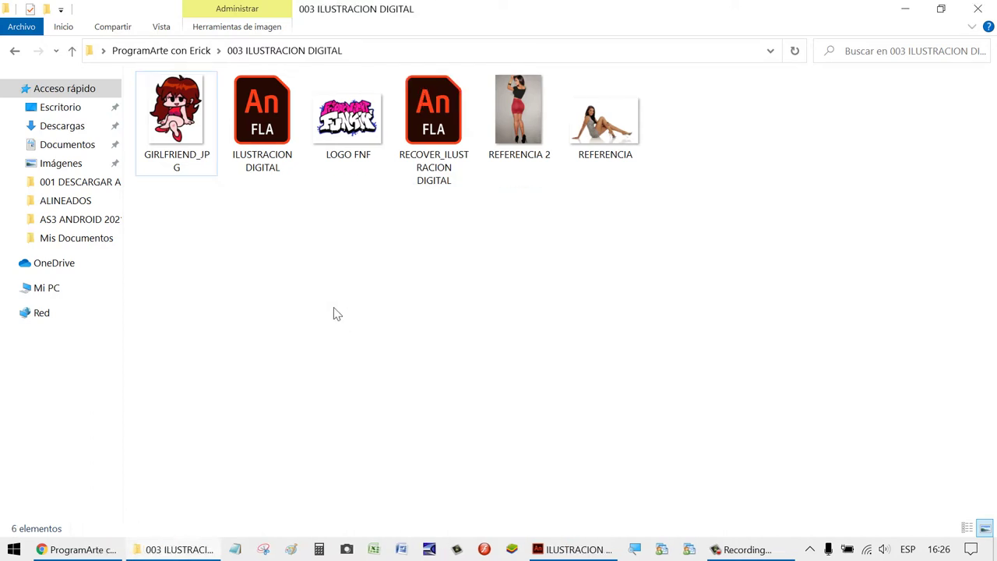
Switch to Animate and import the GIRLFRIEND_JPG image into the library.
click(575, 549)
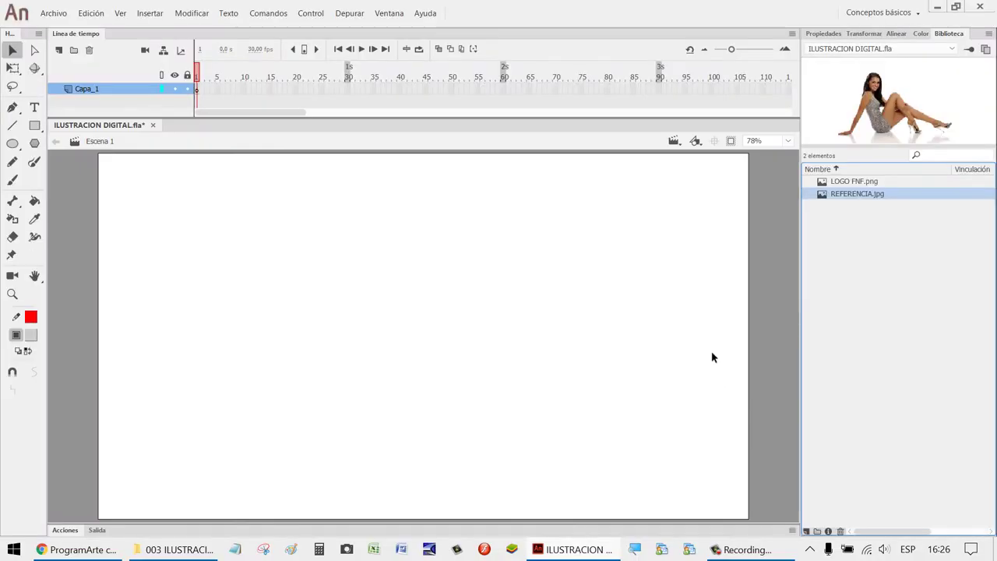
click(54, 14)
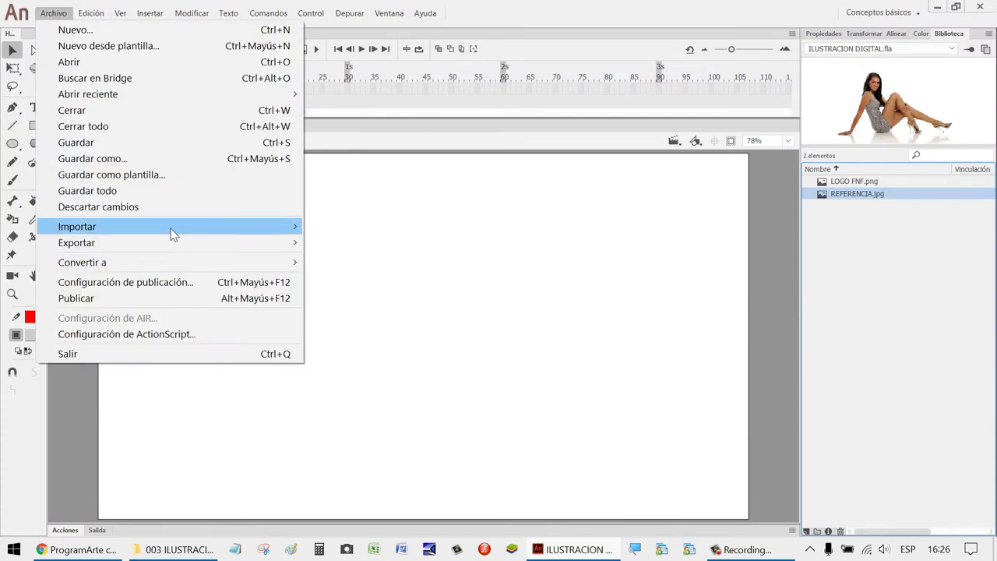
mouse_move(171, 232)
click(412, 244)
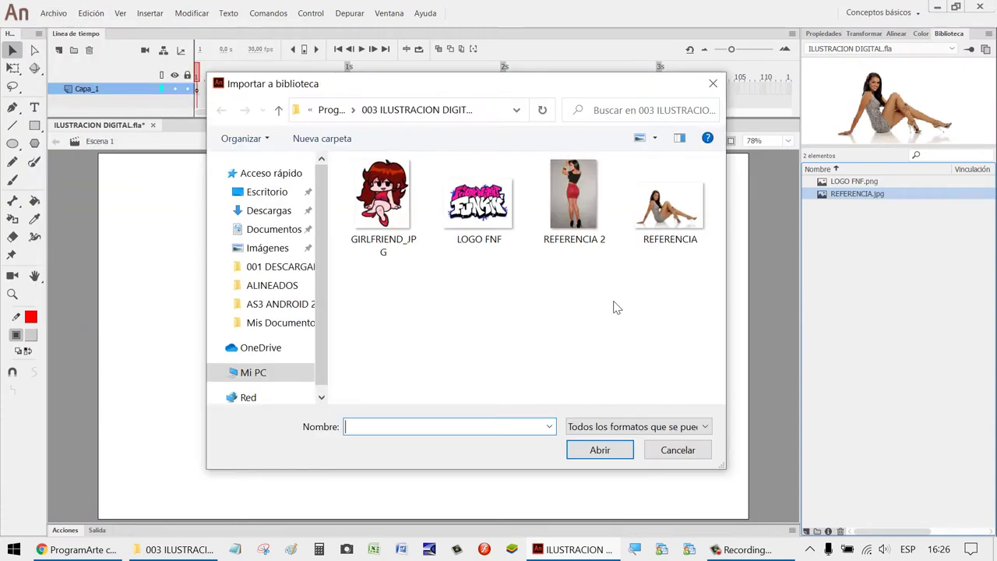
click(403, 218)
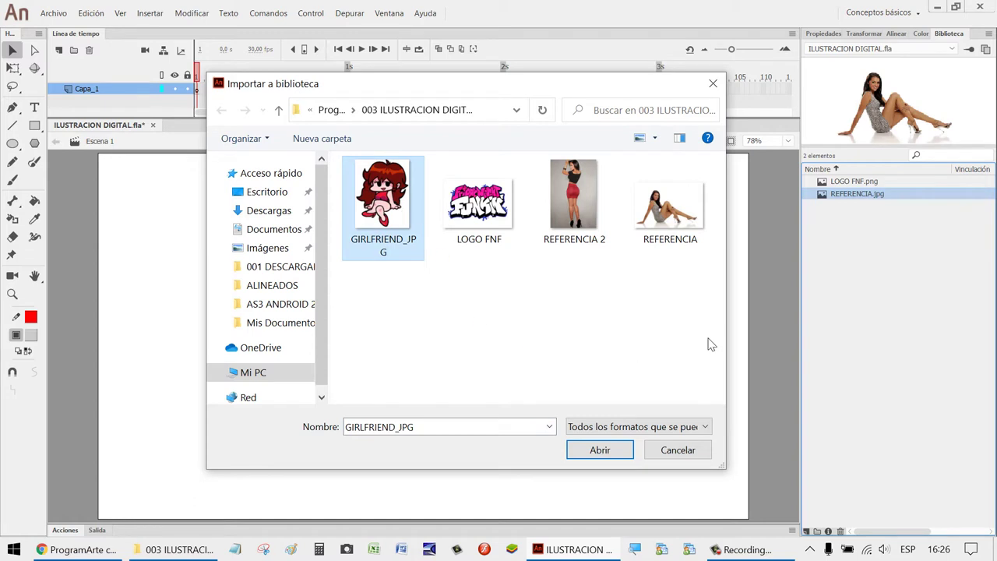
click(611, 451)
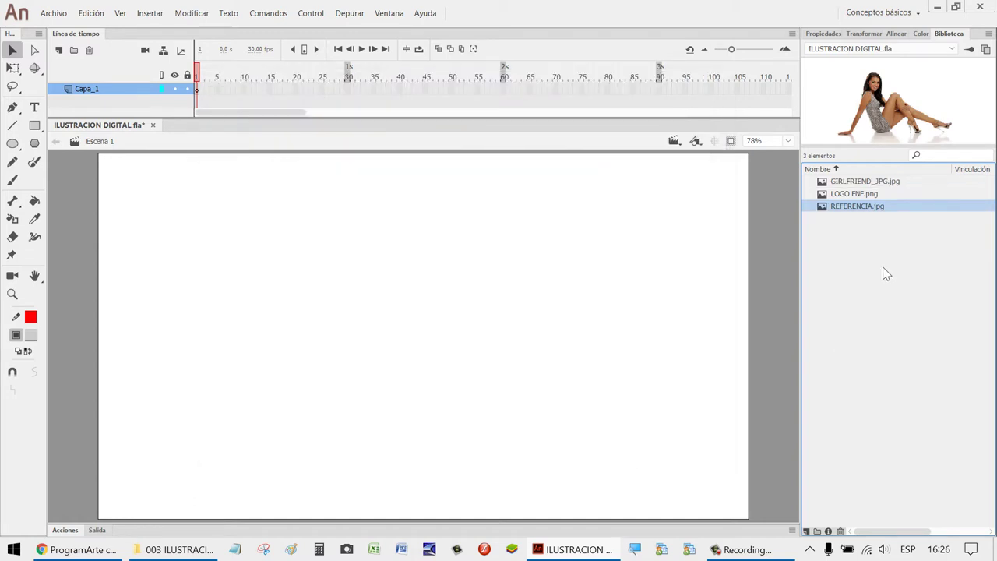
Preview the GIRLFRIEND_JPG.jpg, LOGO FNF.png and REFERENCIA.jpg images in the library.
click(867, 182)
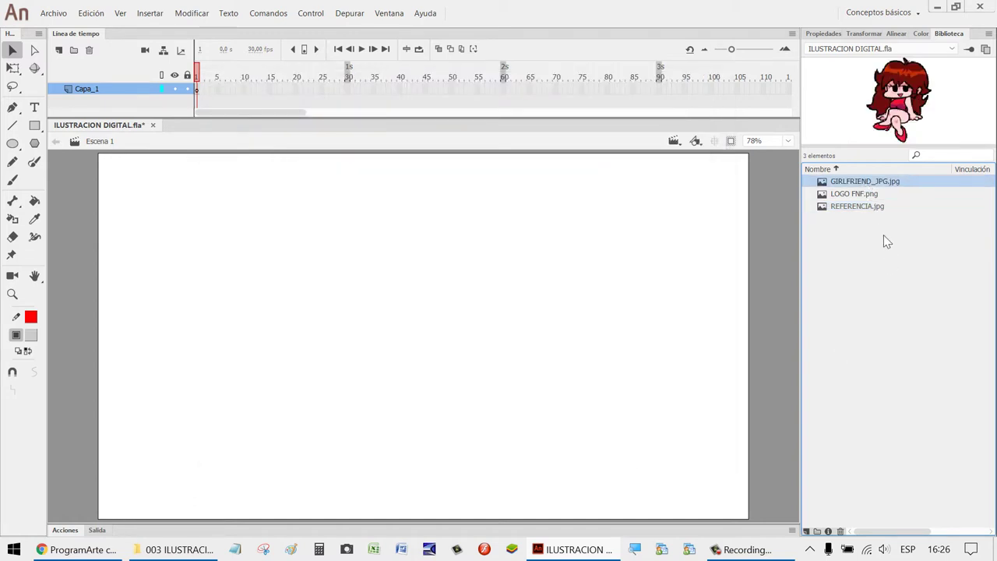
key(Down)
key(Down)
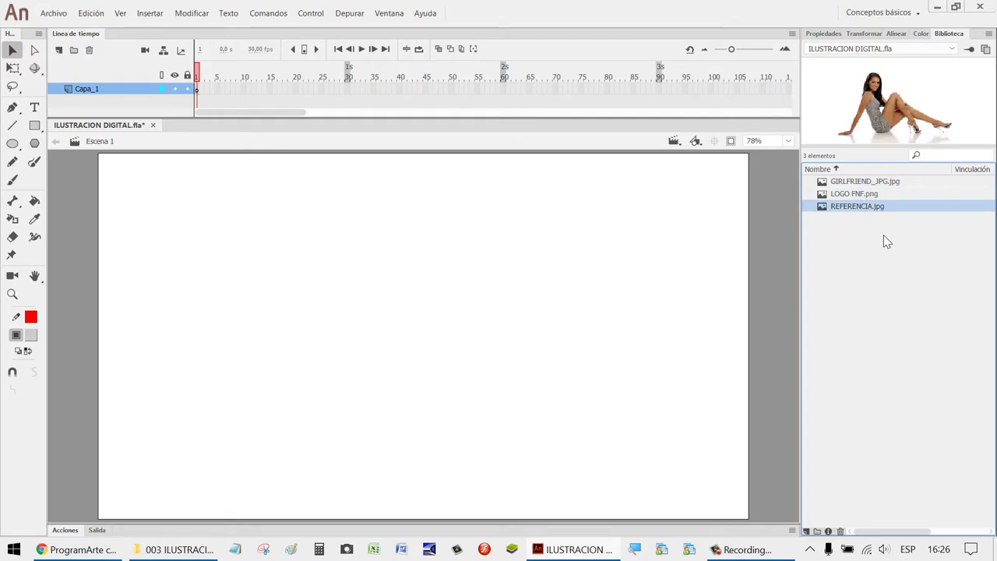
key(Up)
key(Up)
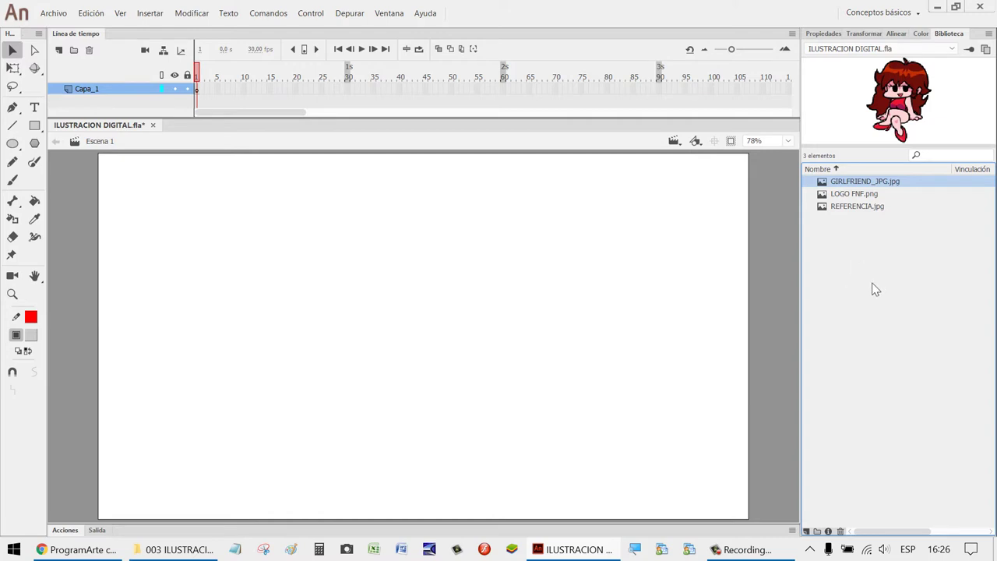
click(856, 196)
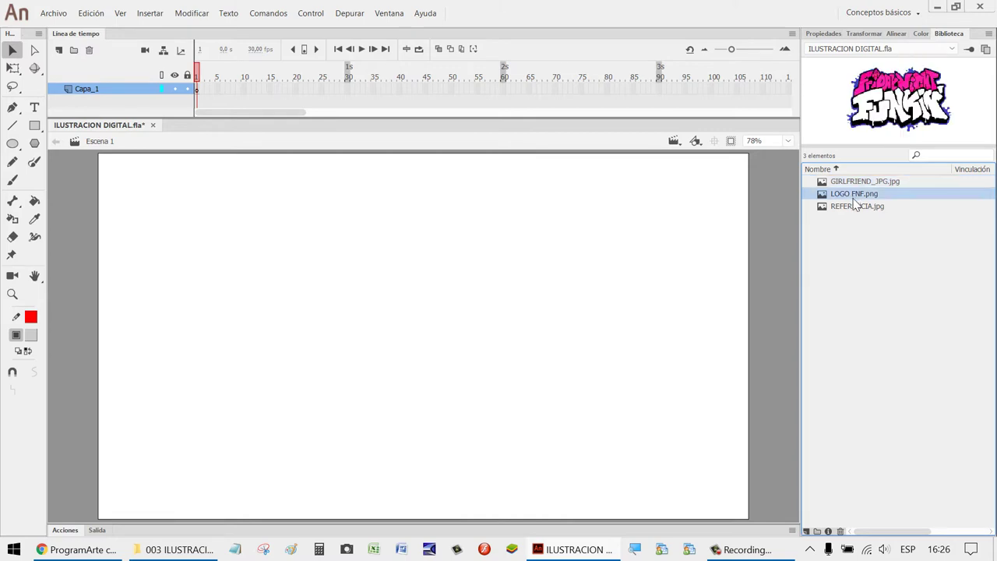
click(856, 208)
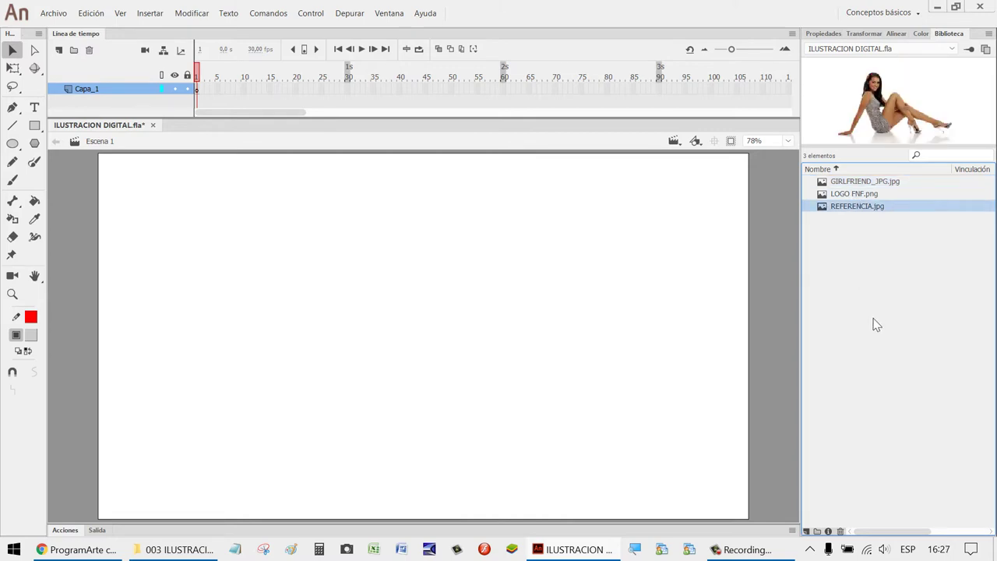
click(856, 179)
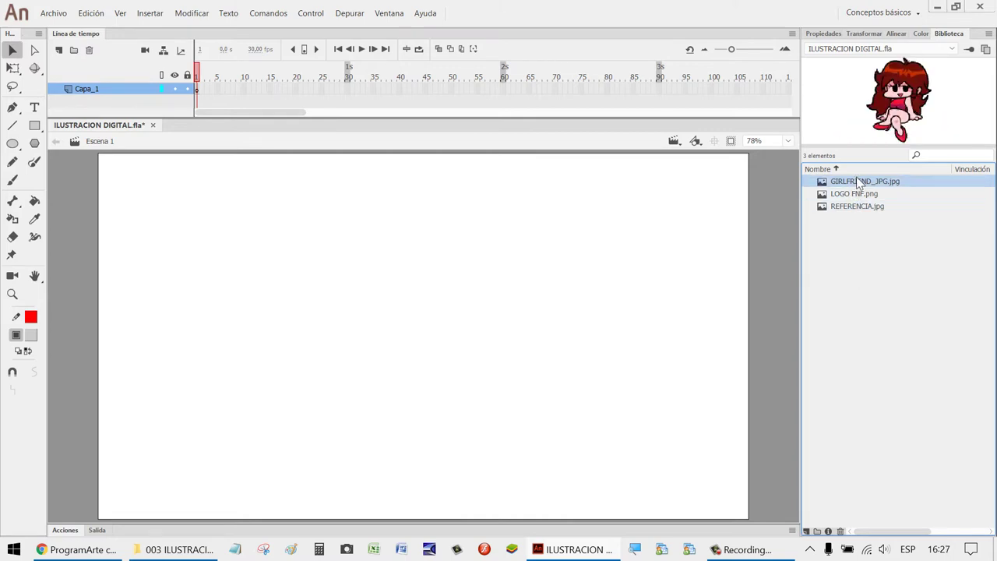
click(860, 197)
click(855, 207)
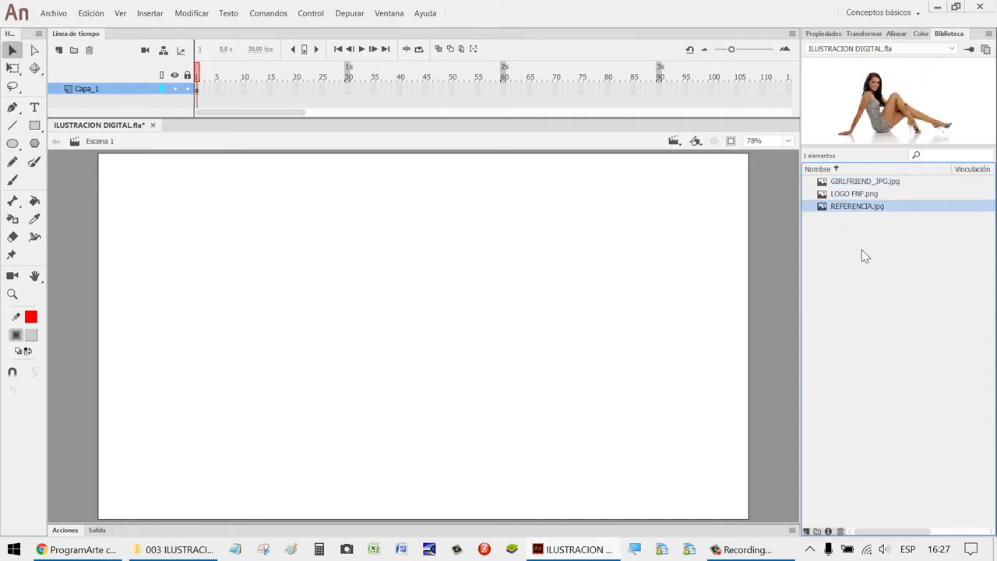
click(859, 196)
click(869, 182)
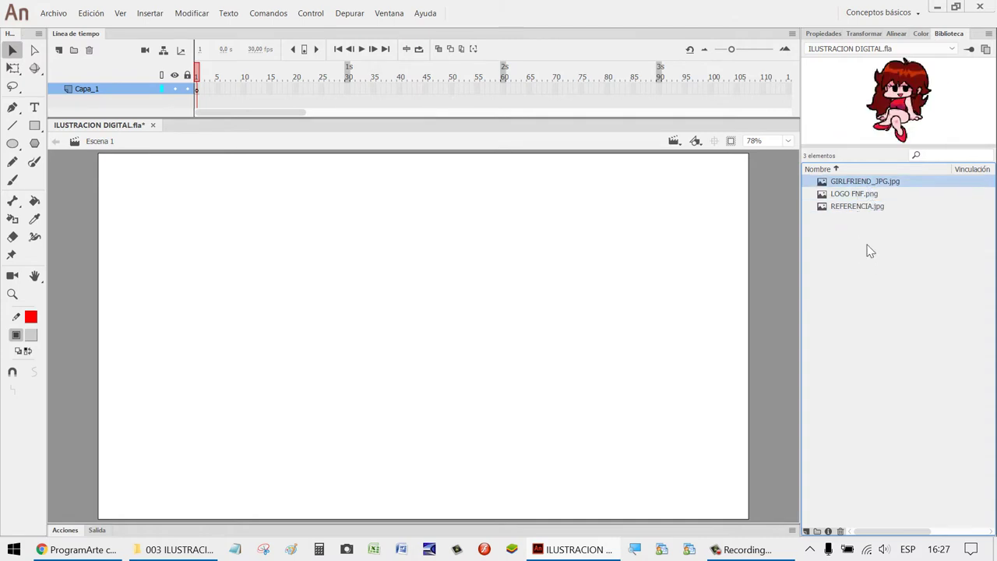
click(854, 197)
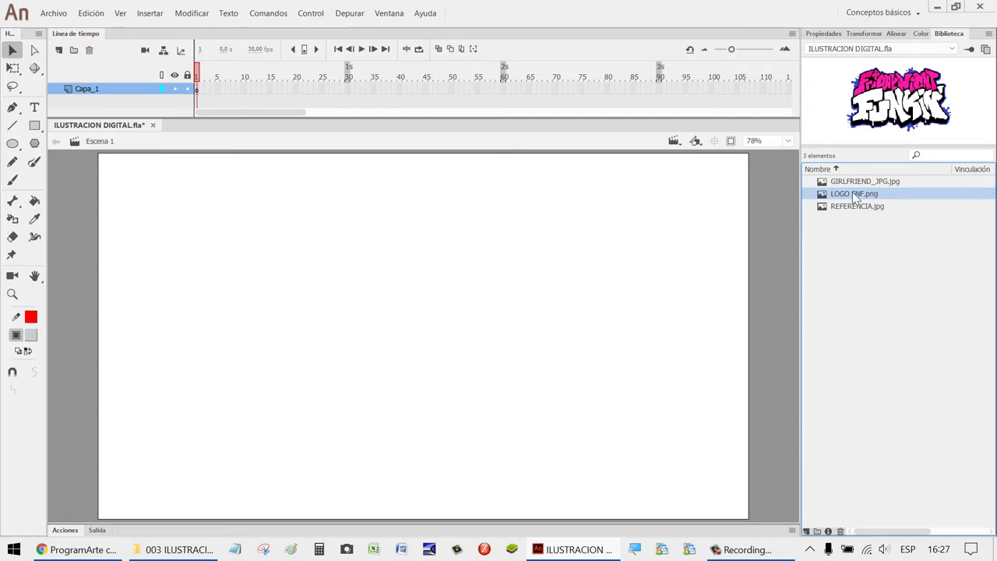
Set the timeline frame size to Medio.
click(791, 37)
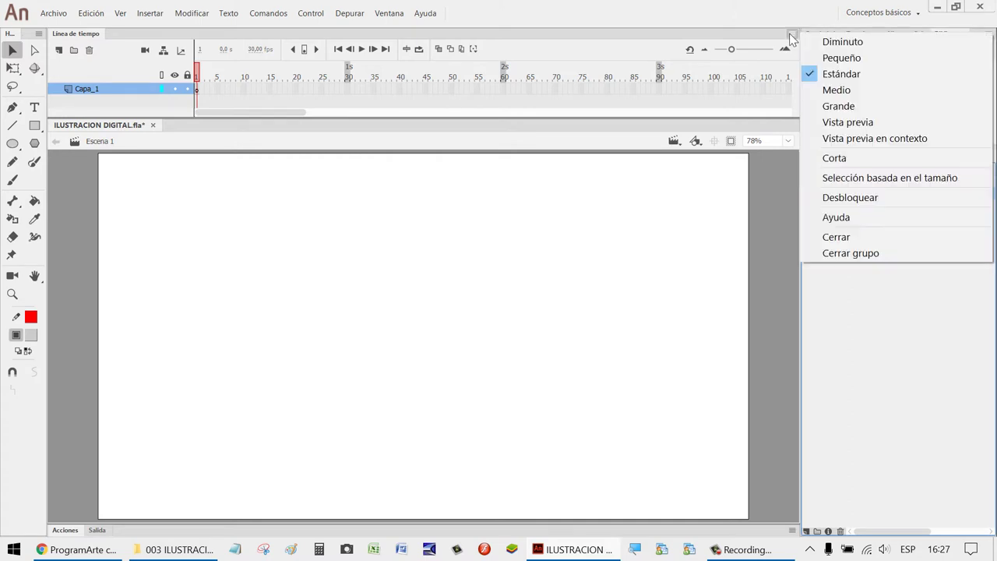
click(872, 91)
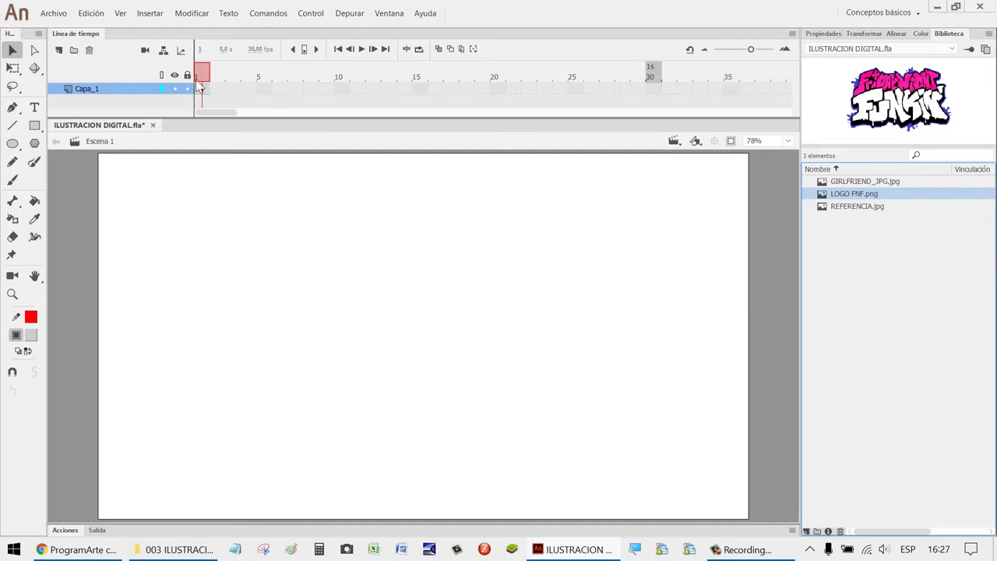
double_click(101, 89)
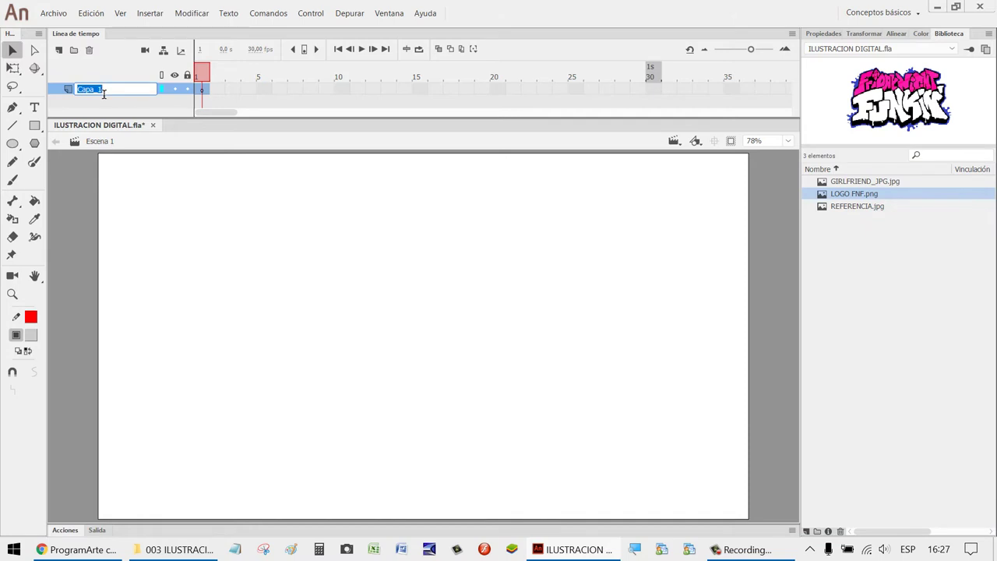
text(ORIGINAL)
key(BackSpace)
key(BackSpace)
key(BackSpace)
key(BackSpace)
key(BackSpace)
key(BackSpace)
key(BackSpace)
key(BackSpace)
click(241, 222)
click(563, 302)
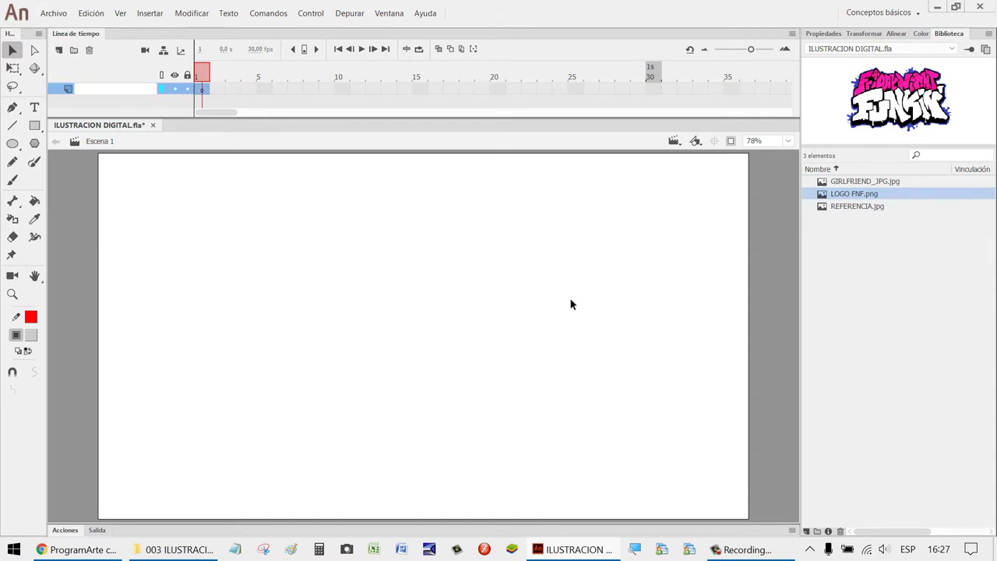
Rename the only layer in the Escena 1 timeline as capa1.
double_click(136, 91)
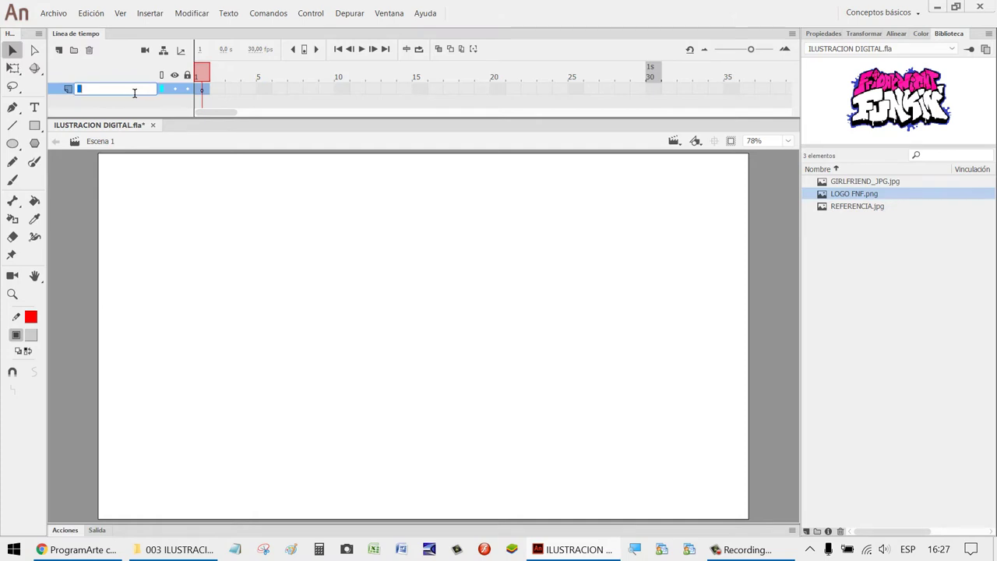
text(capa1)
key(Return)
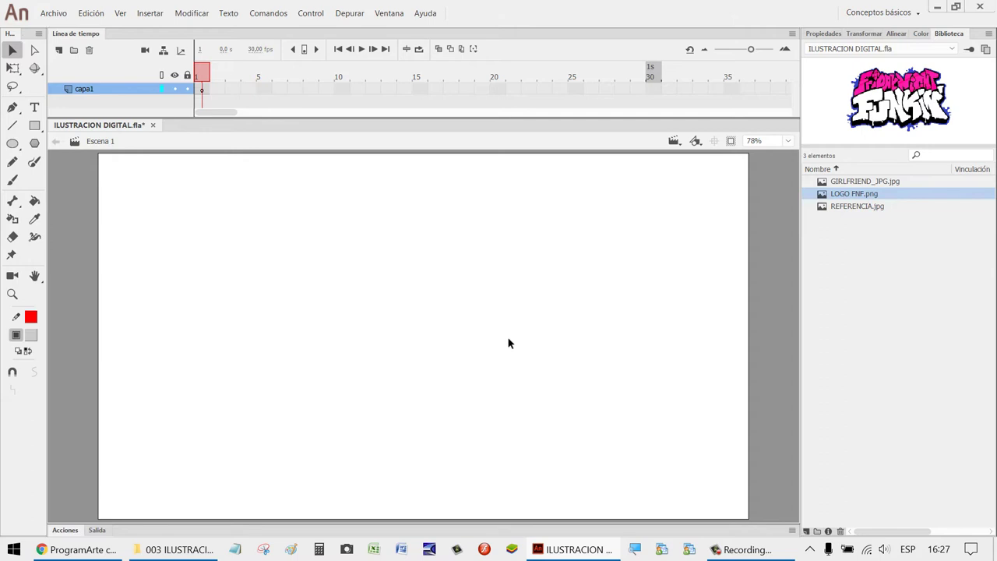
Create a new movie clip symbol named GIRLFRIEND in the library root and open it for editing.
click(857, 182)
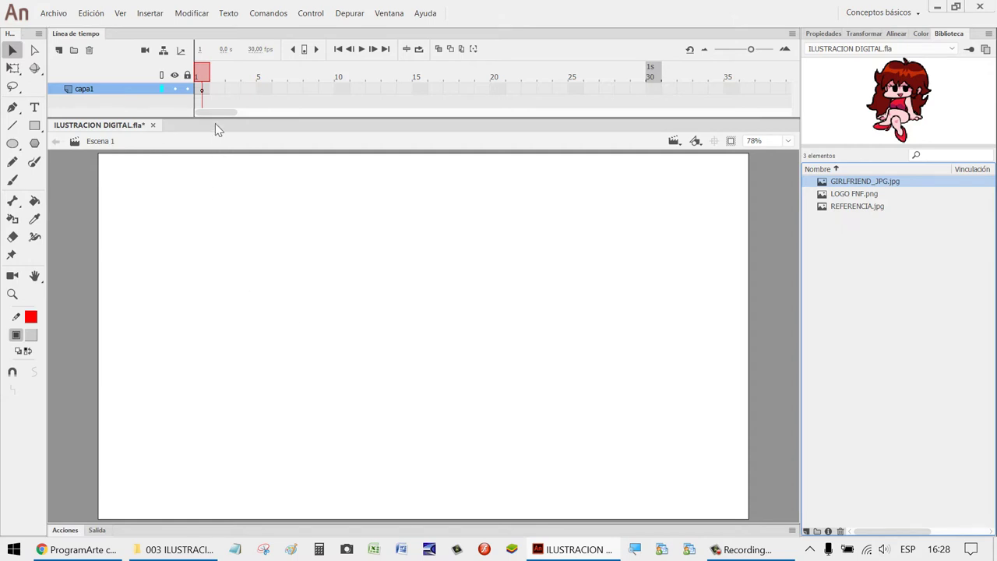
click(153, 17)
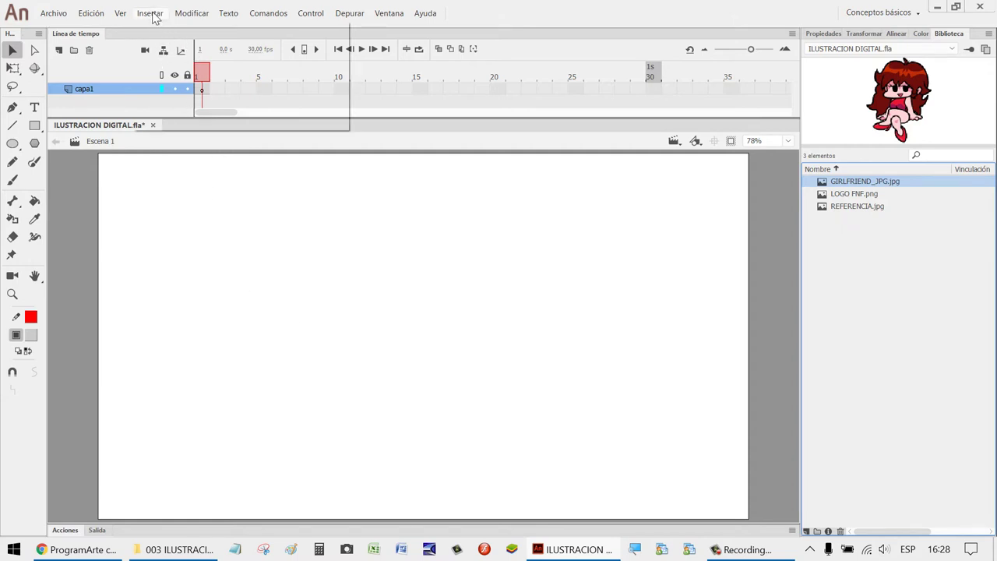
click(191, 31)
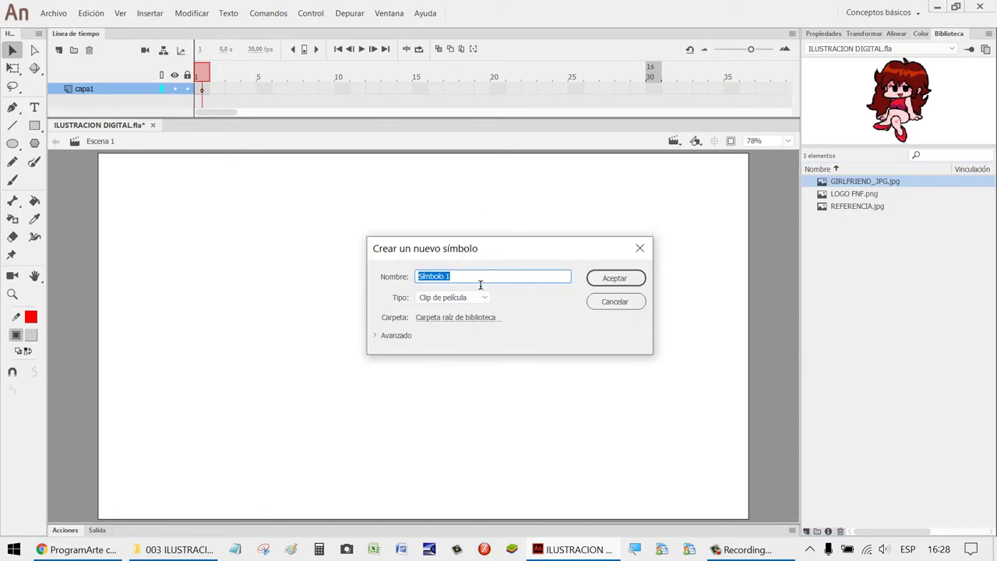
text(GIRLFRIEND)
click(623, 279)
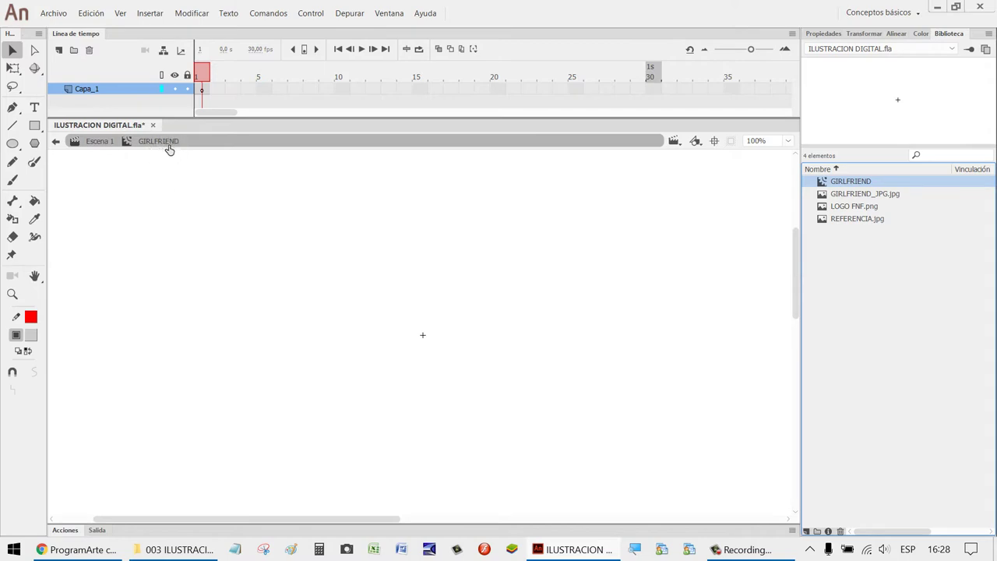
click(694, 141)
click(696, 163)
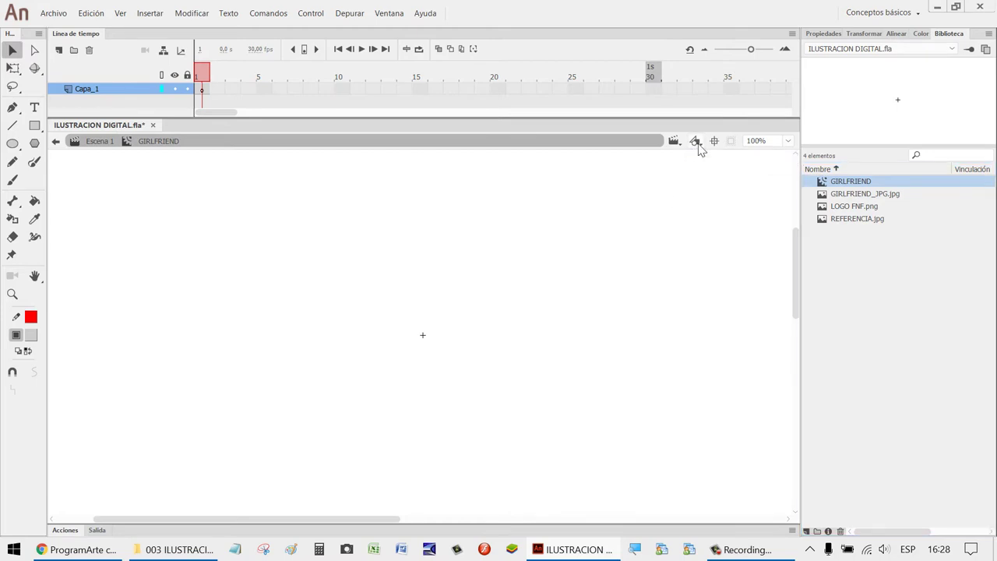
Check the document's symbol list and preview the GIRLFRIEND_JPG.jpg, LOGO FNF.png and GIRLFRIEND items in the library.
click(696, 143)
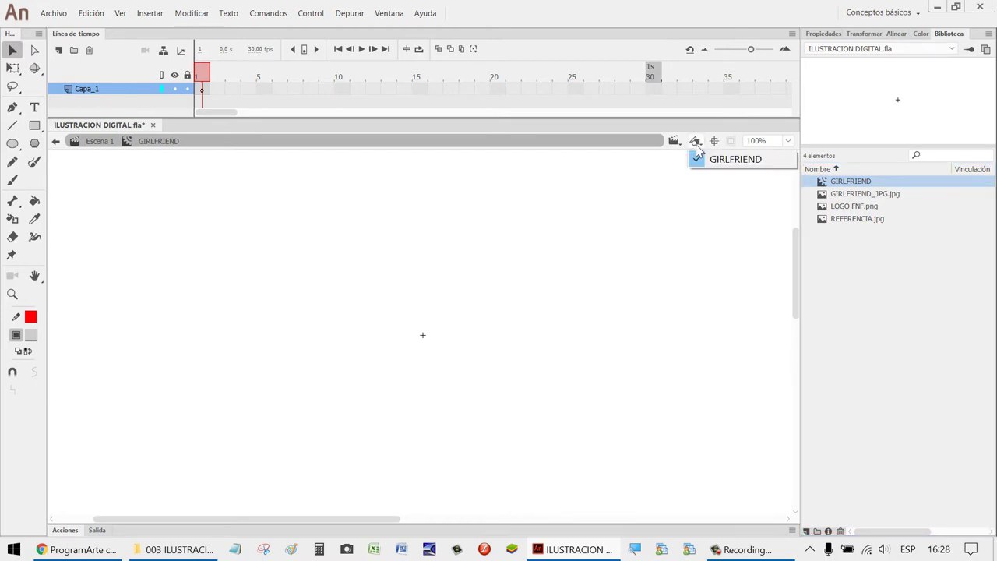
click(528, 308)
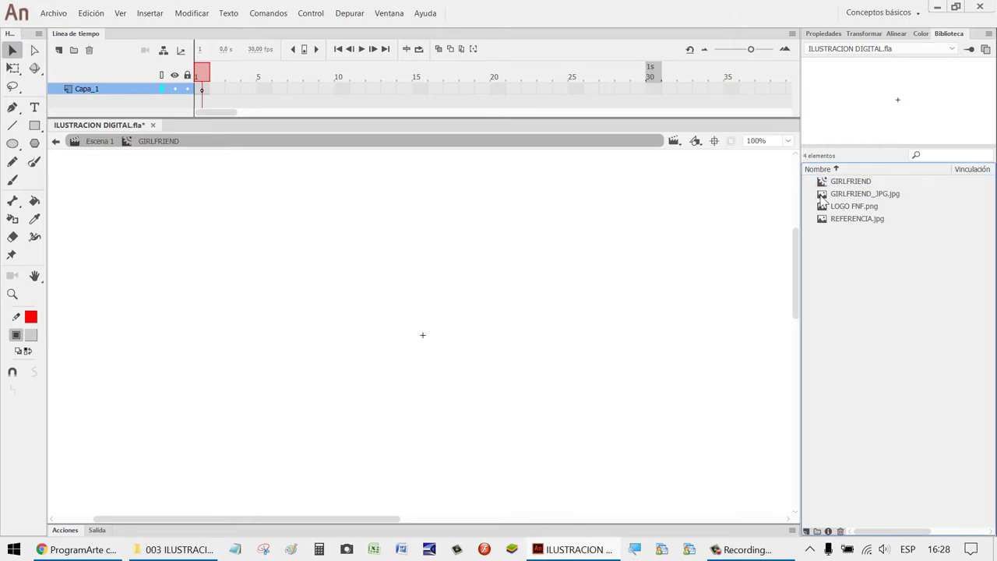
click(820, 195)
click(823, 207)
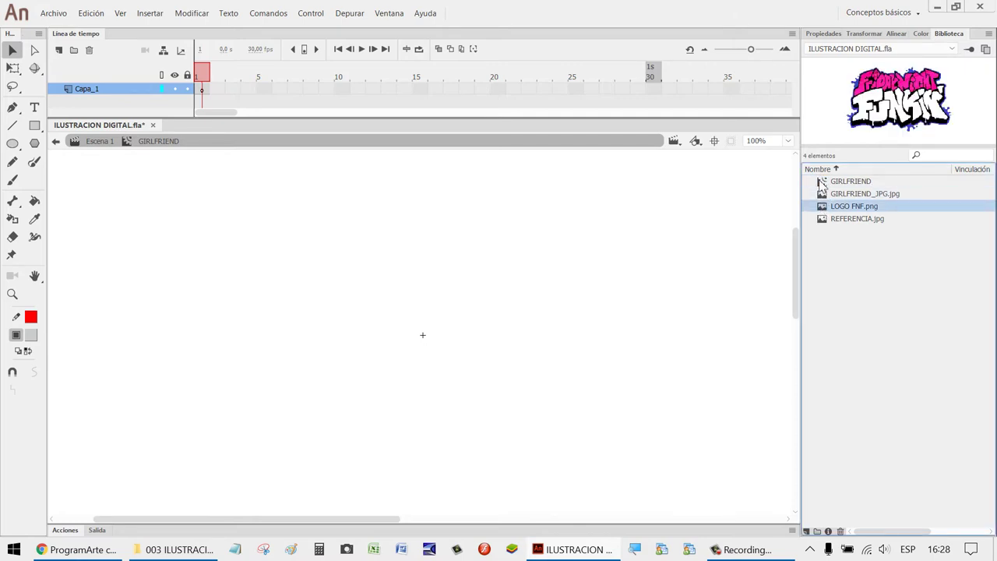
click(821, 183)
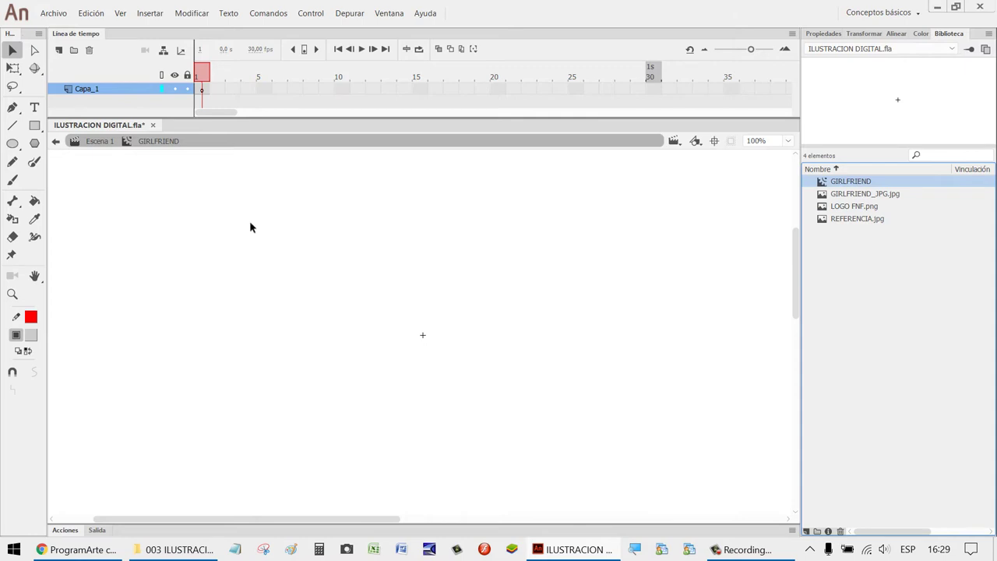
Go back to Escena 1 and reopen the GIRLFRIEND symbol for editing.
click(101, 144)
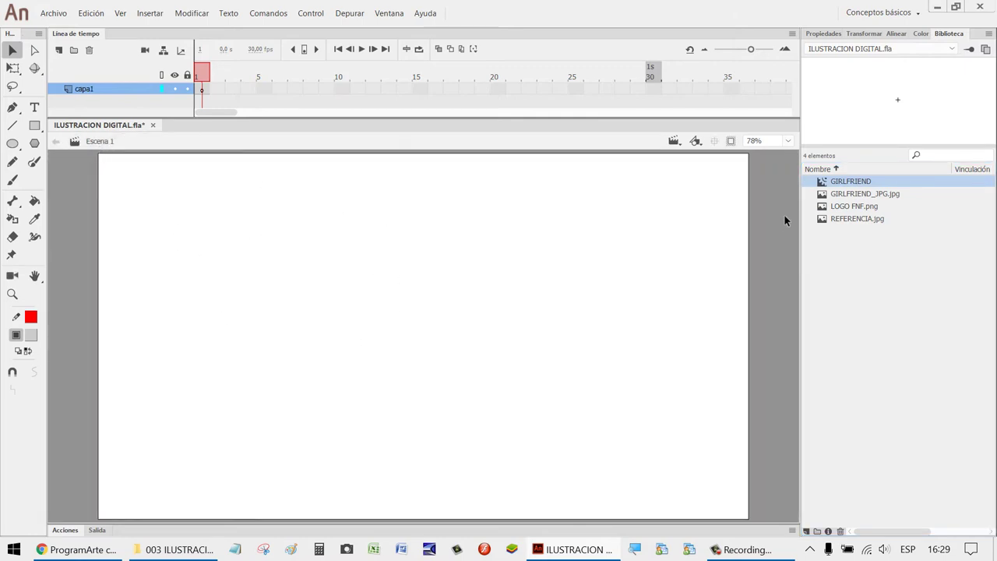
click(695, 141)
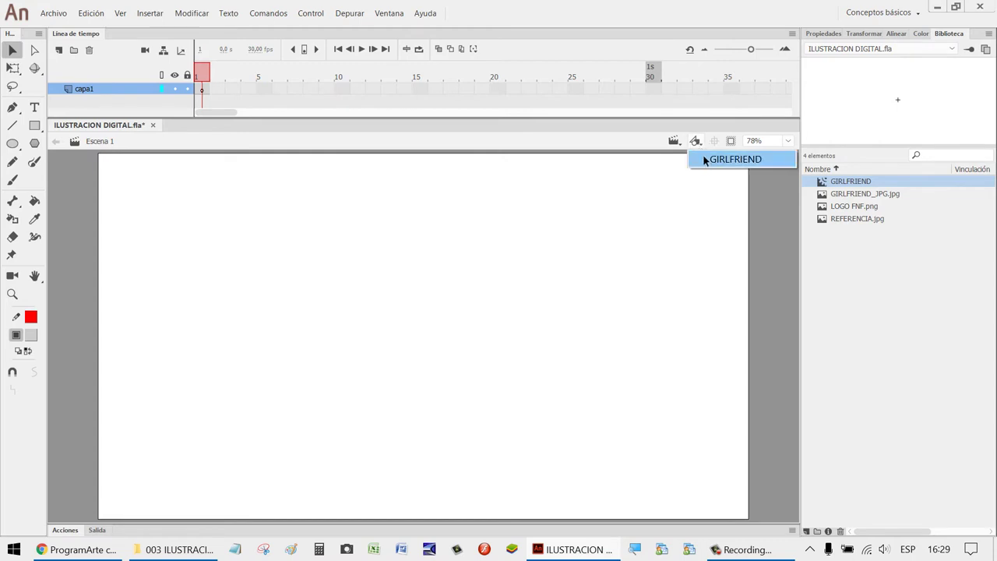
click(704, 158)
click(97, 142)
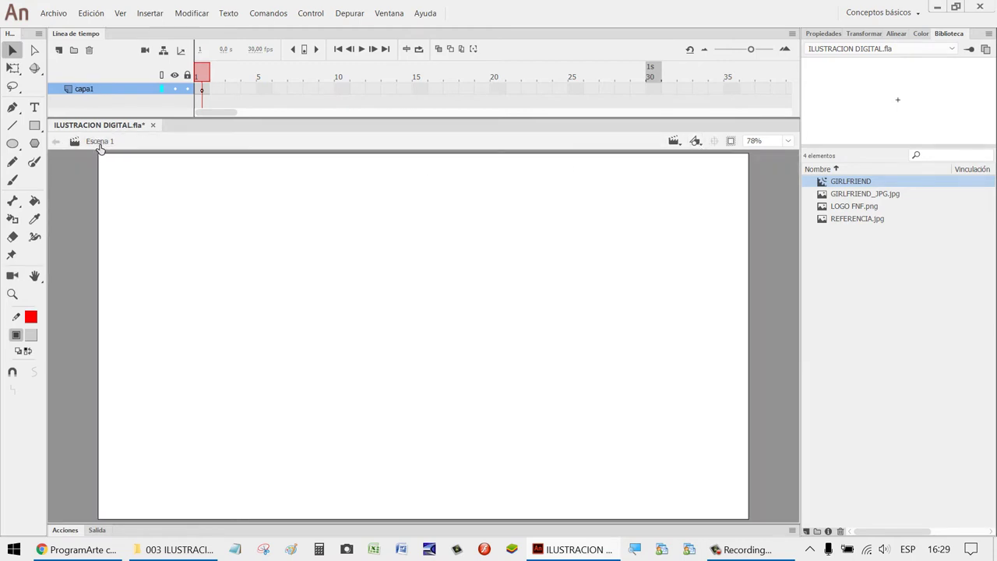
double_click(821, 184)
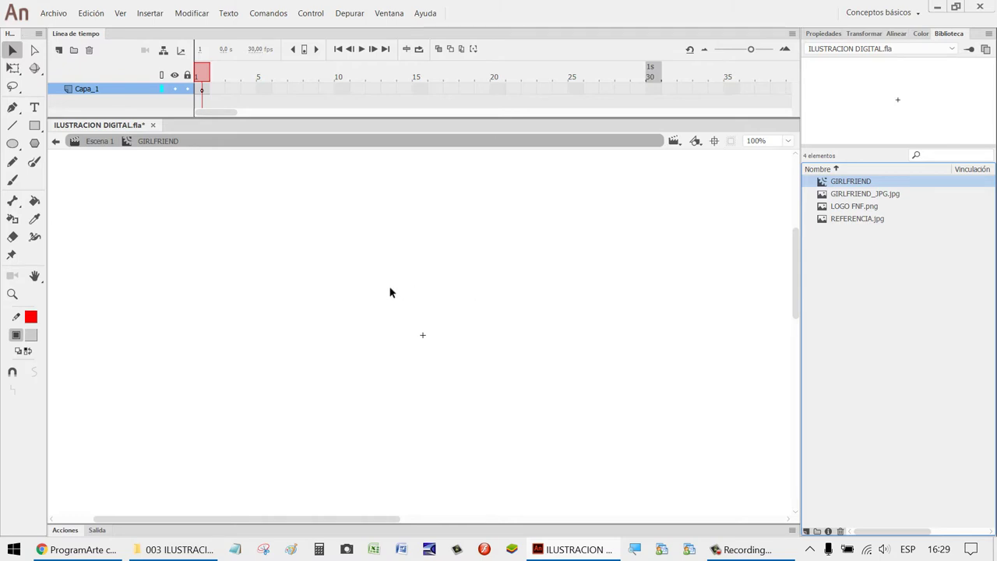
double_click(102, 88)
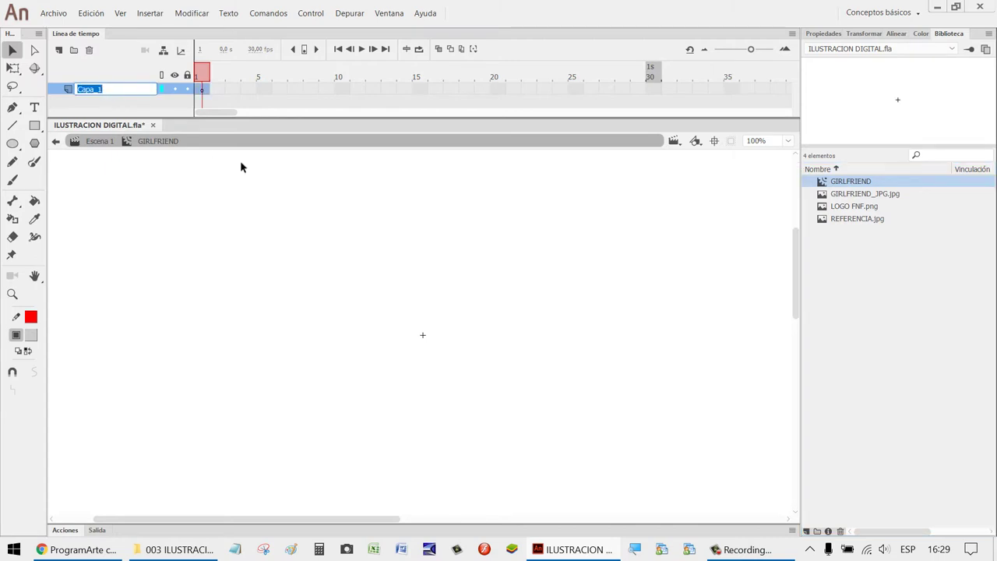
text(O)
key(BackSpace)
key(Escape)
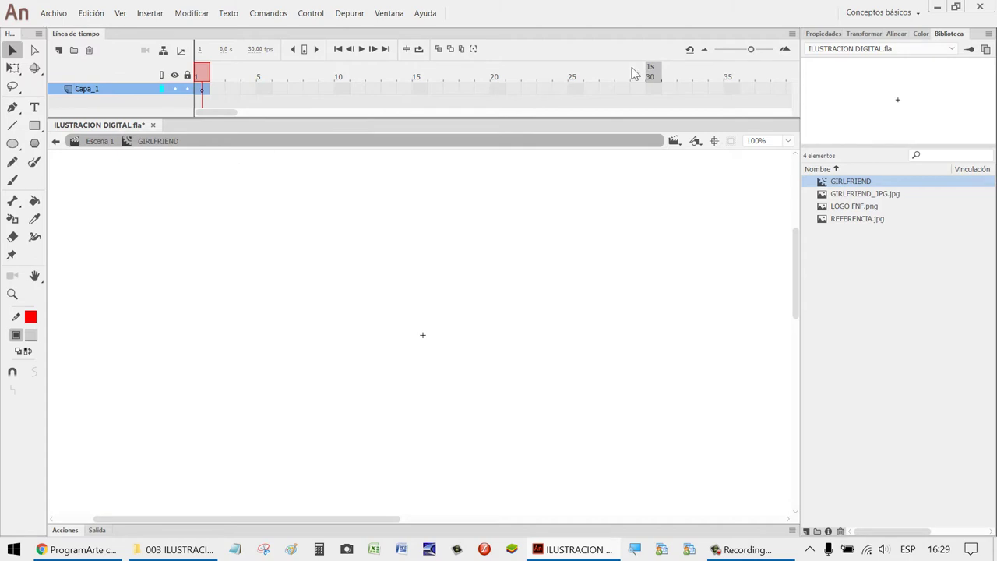
Compare the GIRLFRIEND symbol and the GIRLFRIEND_JPG.jpg, LOGO FNF.png and REFERENCIA.jpg images in the library preview.
click(845, 194)
click(849, 205)
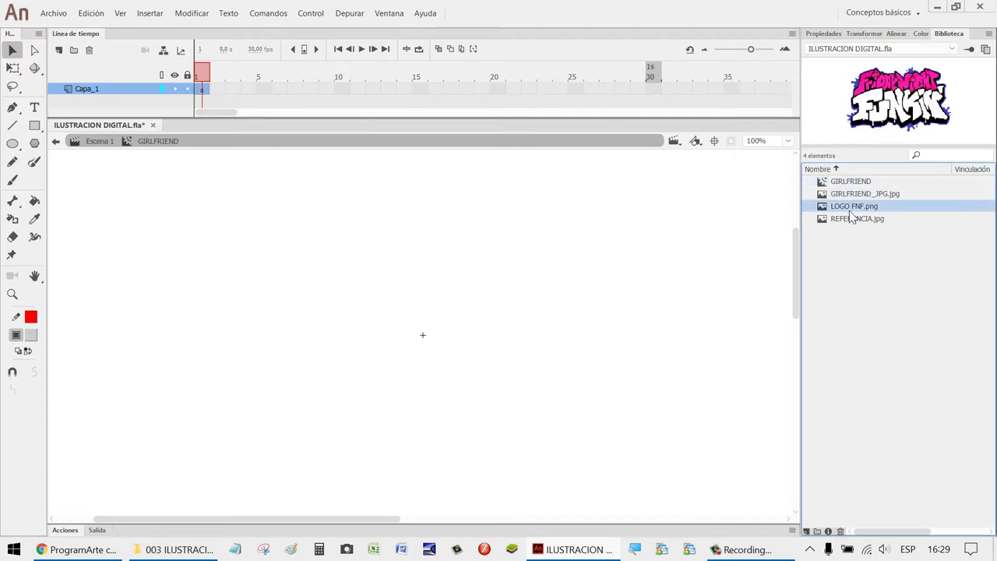
click(850, 196)
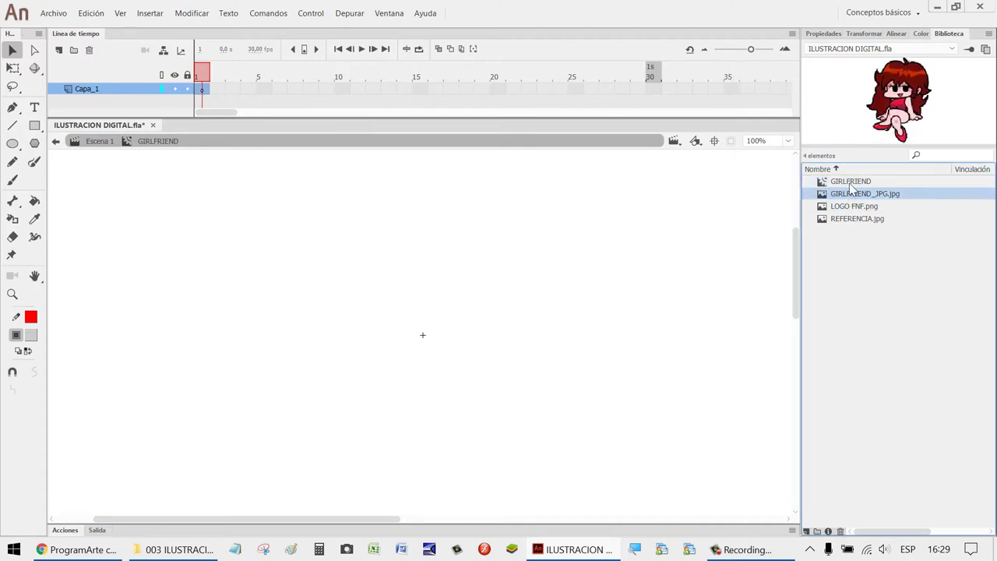
click(851, 182)
click(847, 195)
click(846, 208)
click(846, 223)
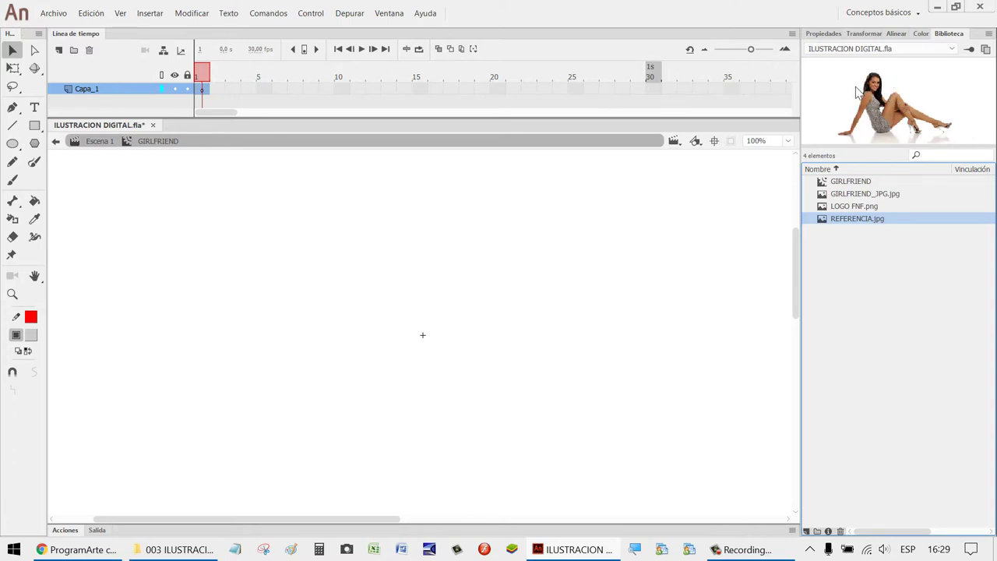
click(850, 182)
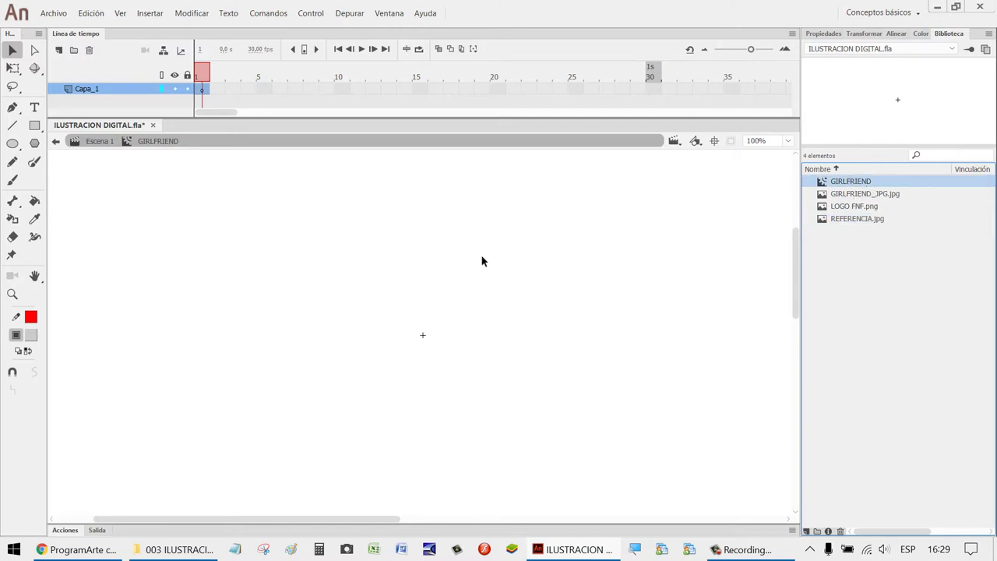
click(834, 194)
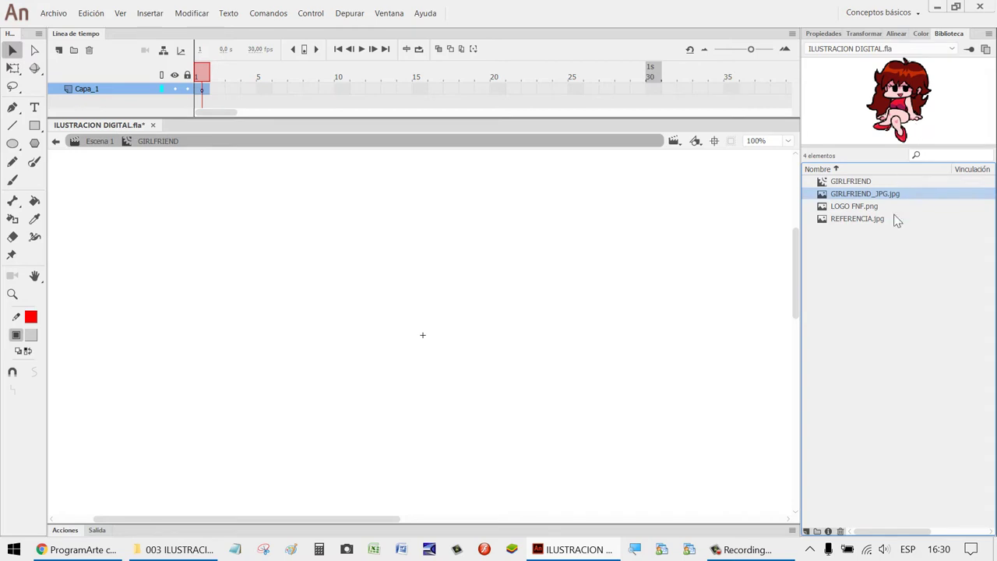
click(828, 221)
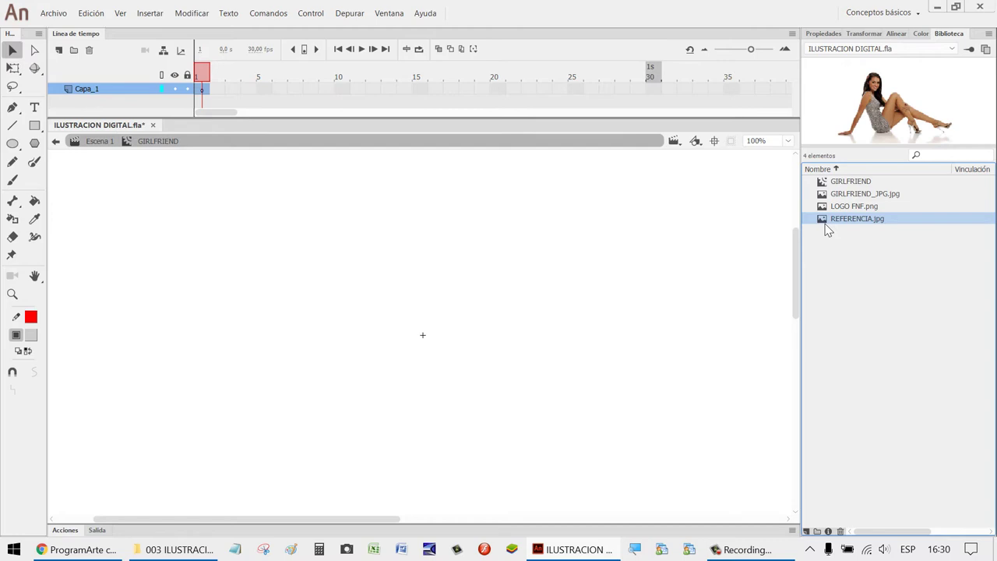
Rename the GIRLFRIEND symbol's only layer as ORIGINAL_REAL.
double_click(101, 88)
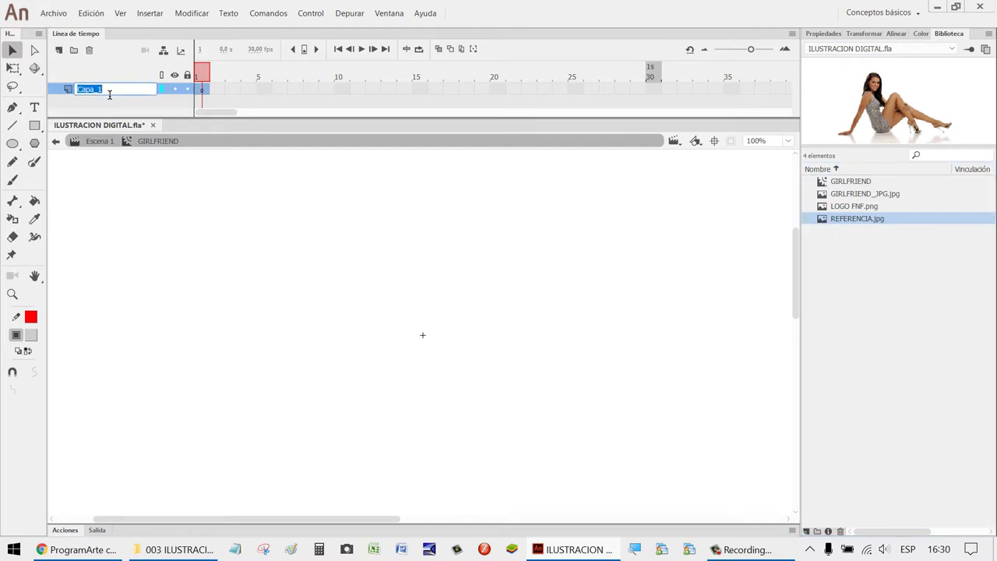
text(ORIGINAL_REAL)
key(Return)
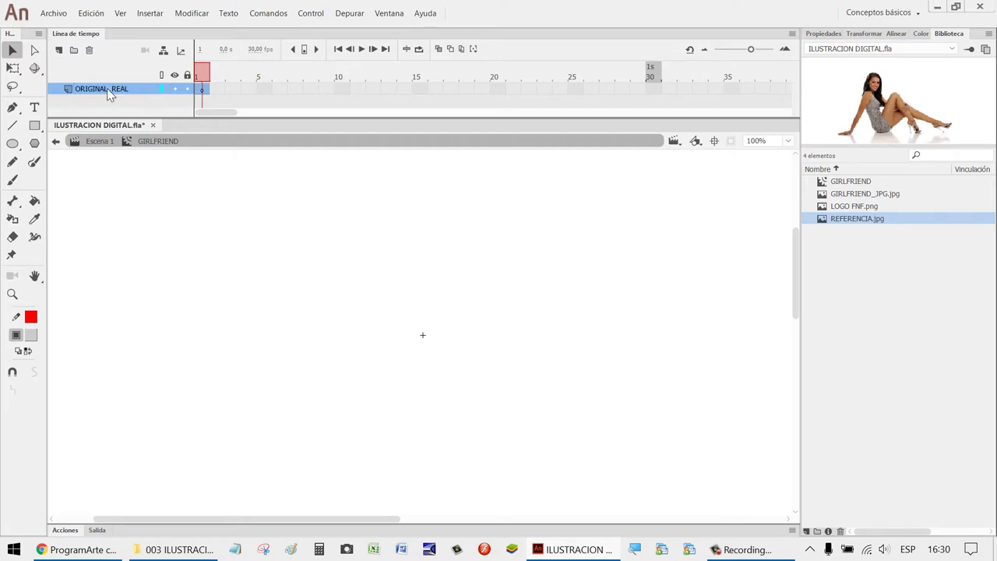
Add a new layer named DIBUJO above ORIGINAL_REAL and make the timeline slightly taller.
click(60, 51)
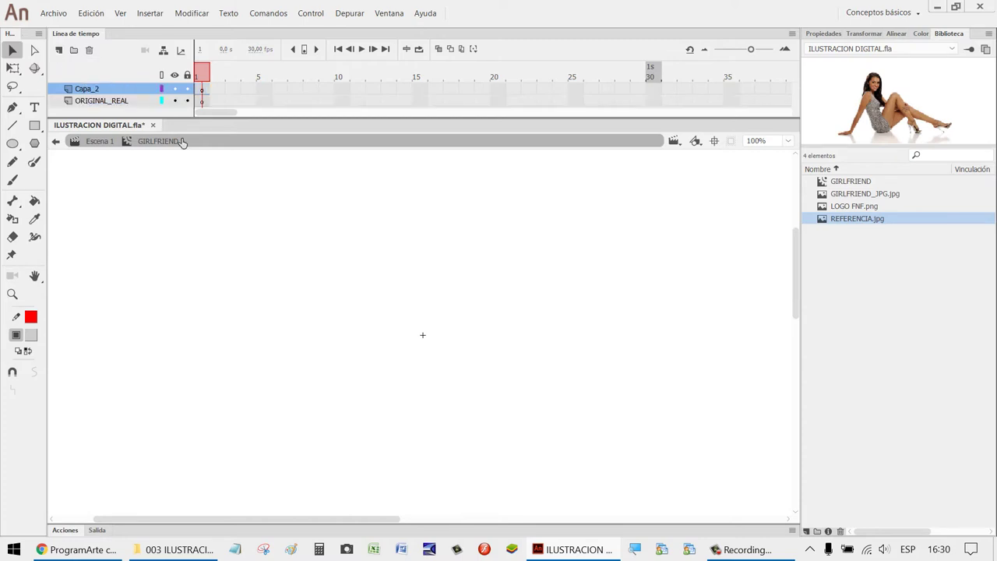
double_click(108, 87)
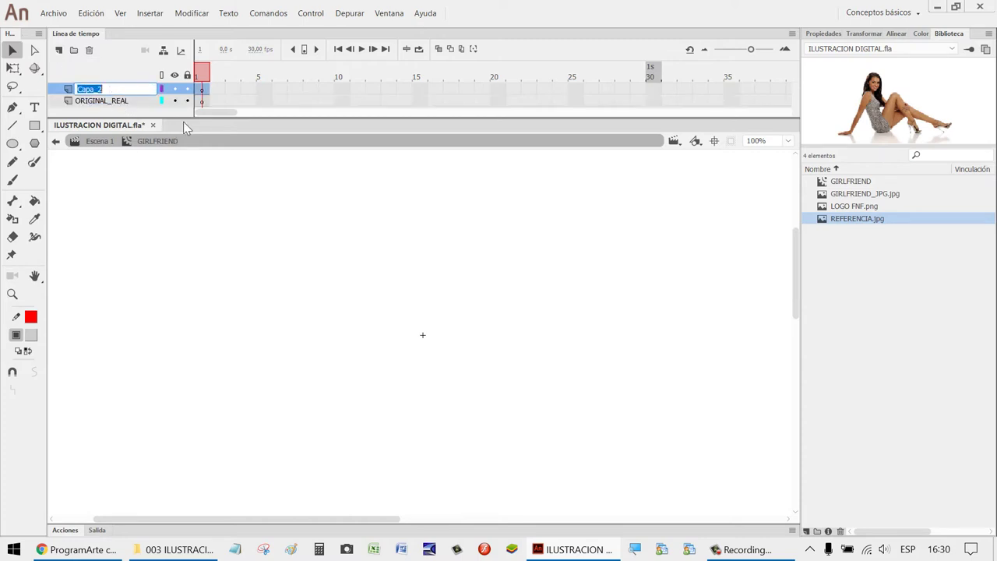
text(DIBUJO)
key(Return)
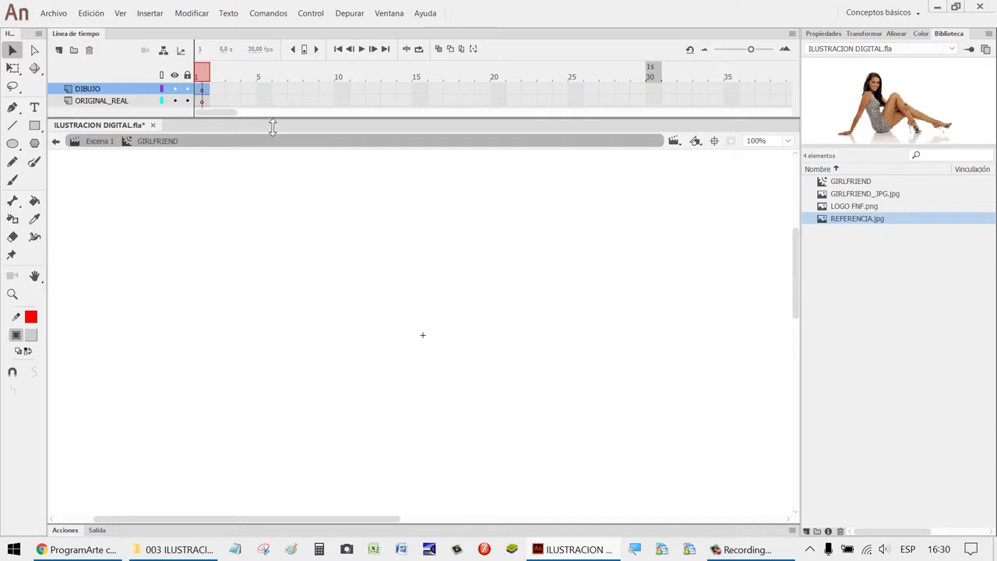
drag(273, 121, 273, 123)
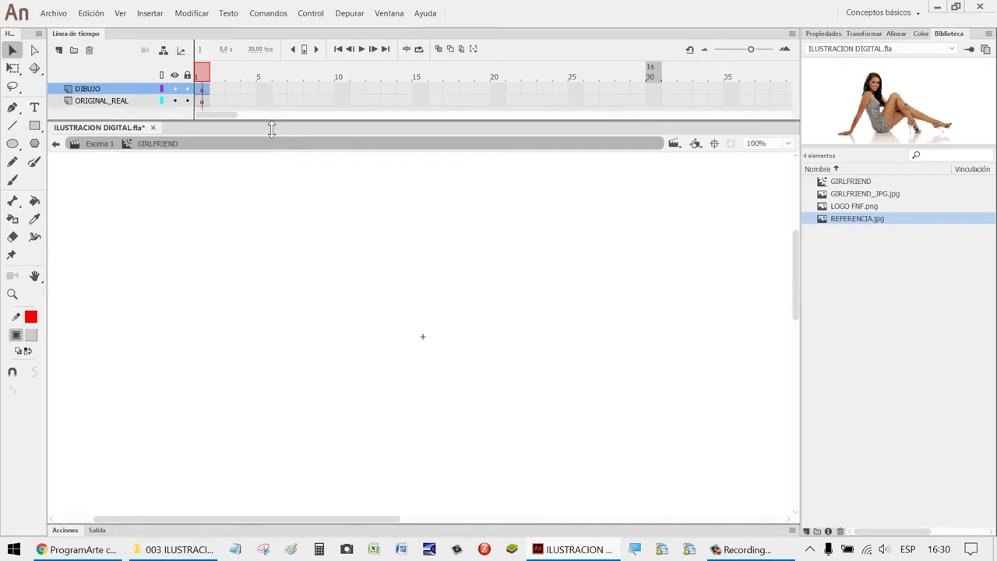
Place REFERENCIA.jpg from the library on the ORIGINAL_REAL layer, roughly centred on the symbol's registration point.
click(118, 103)
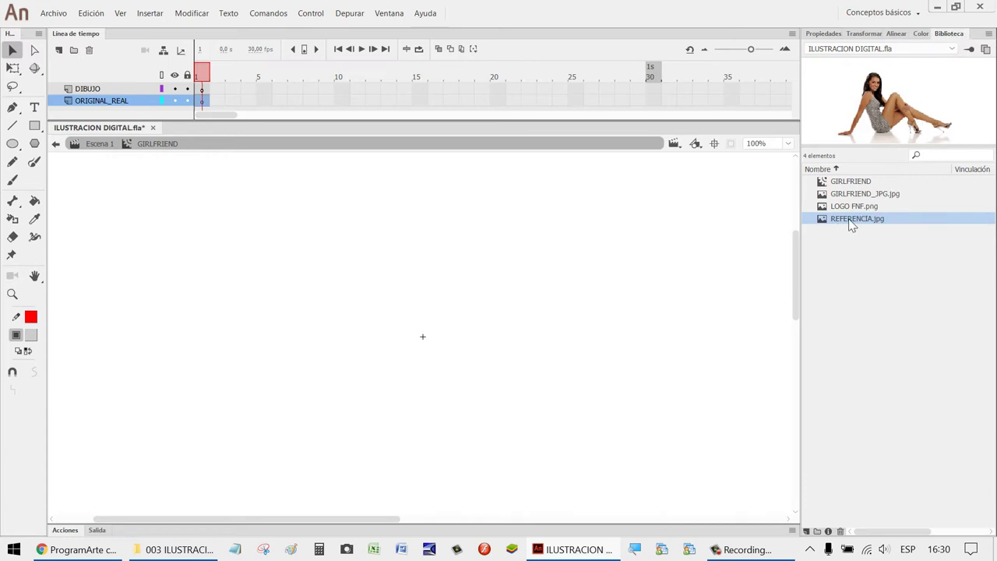
drag(855, 224, 428, 309)
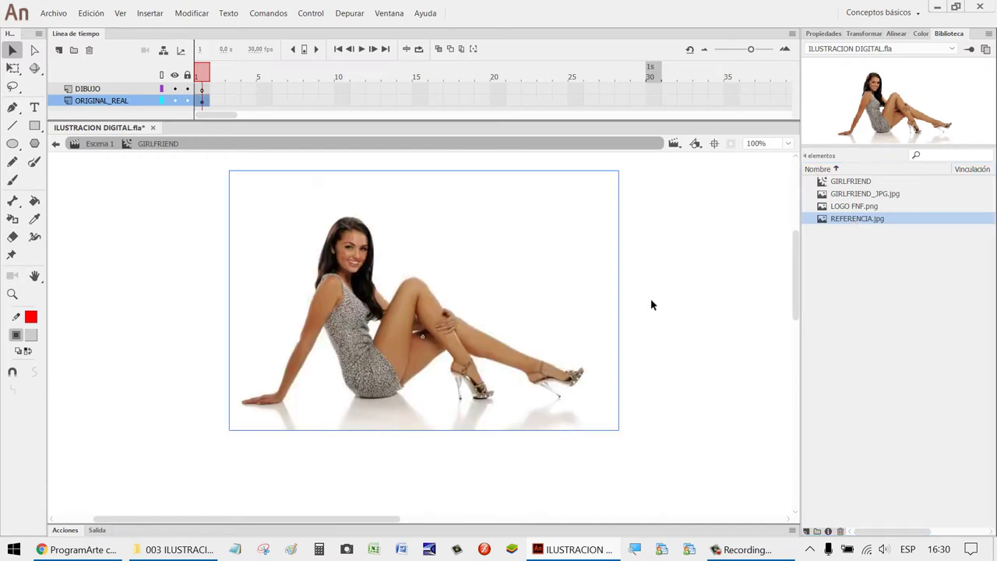
drag(380, 310, 397, 333)
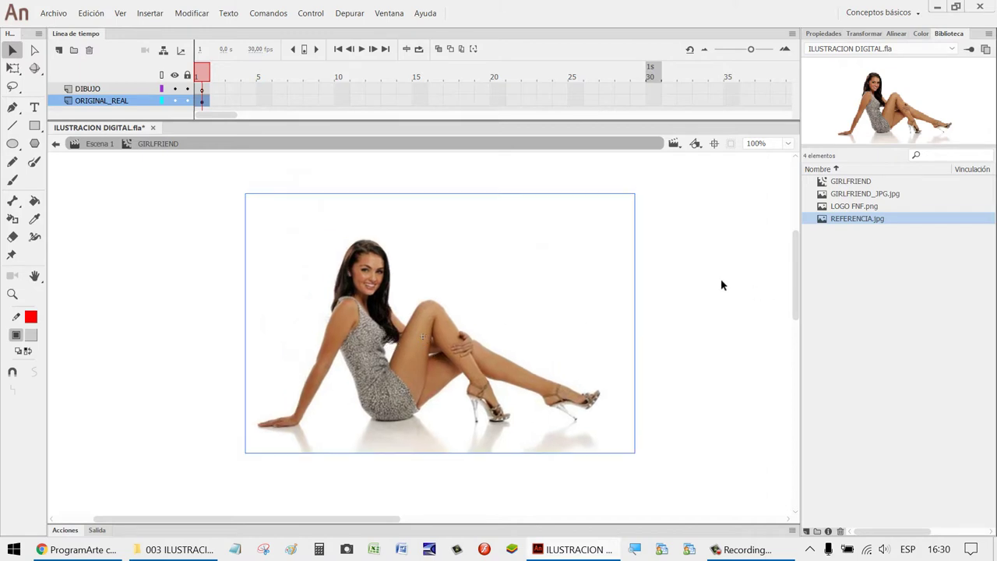
click(720, 285)
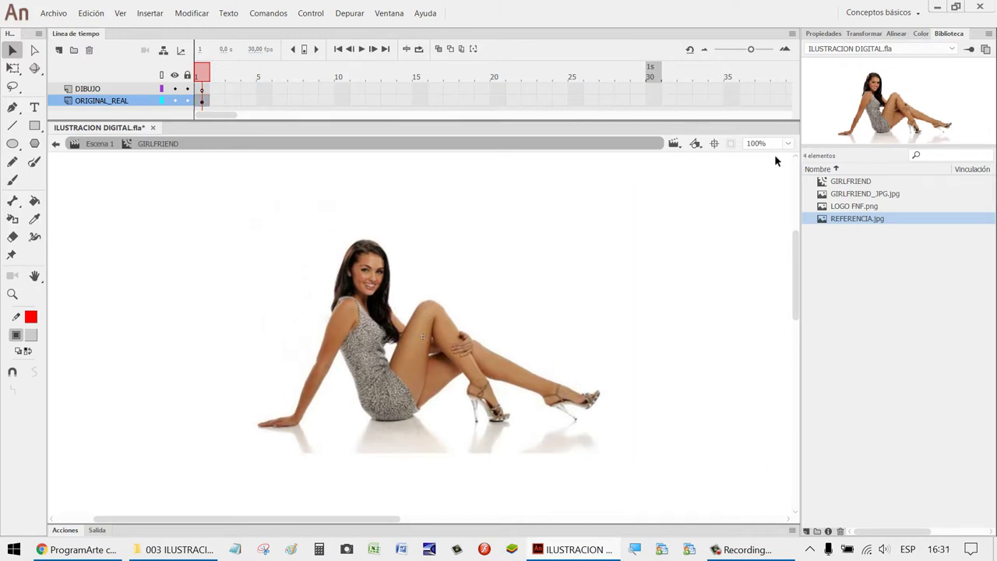
scroll(361, 287, up, 5)
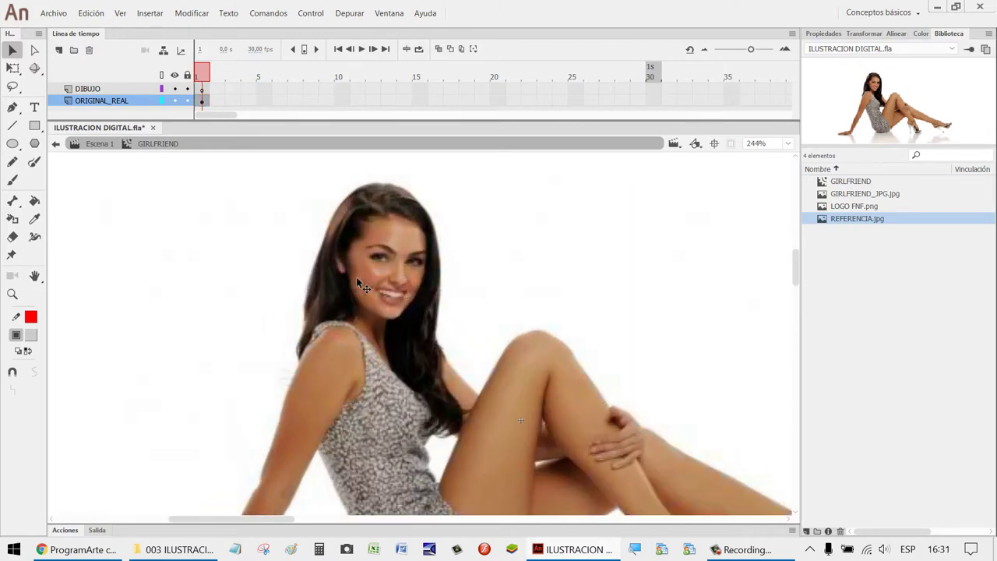
scroll(485, 296, up, 1)
scroll(486, 296, down, 4)
scroll(350, 282, up, 4)
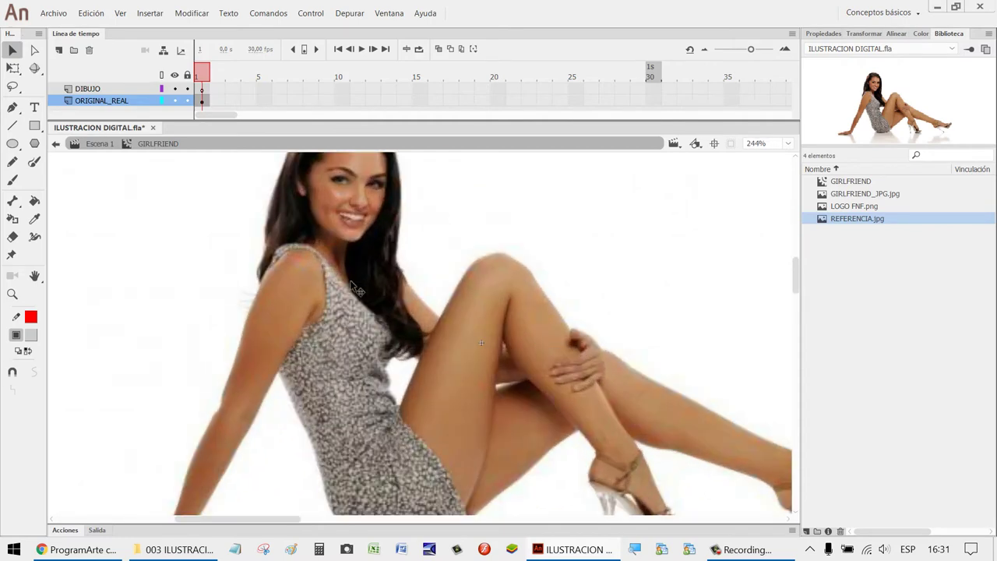
scroll(358, 273, down, 4)
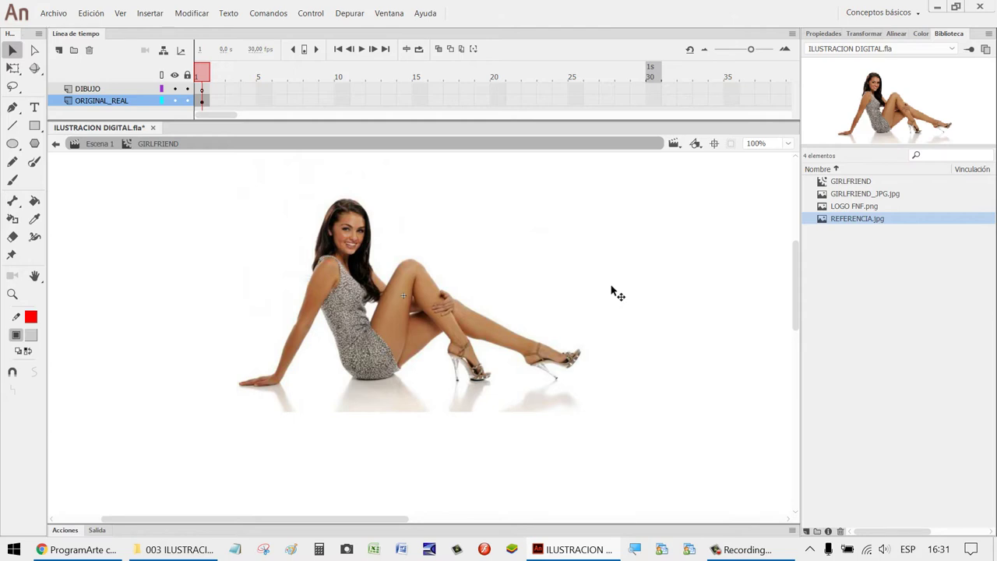
Mirror the reference photo horizontally by setting its vertical skew to 180°.
click(479, 325)
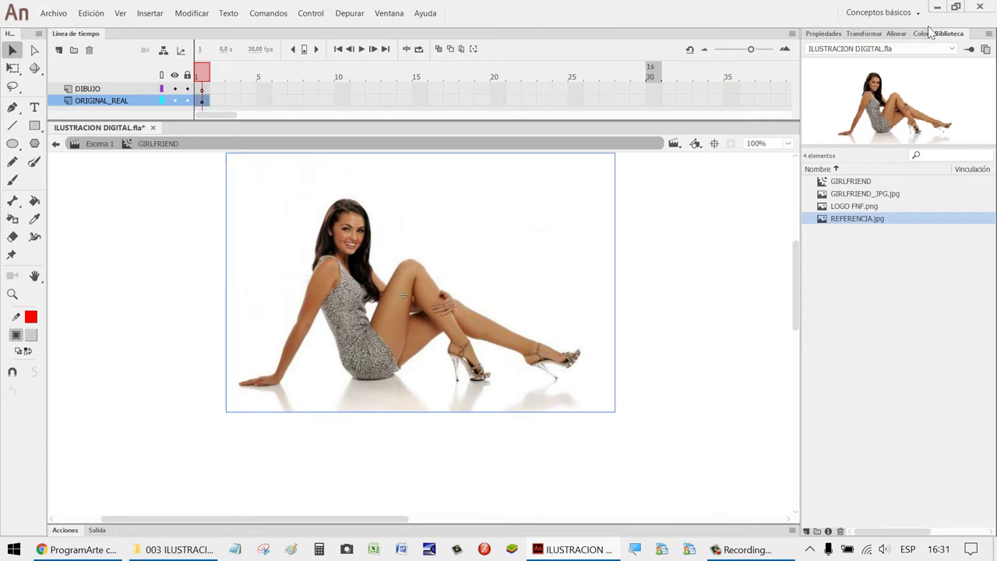
click(863, 34)
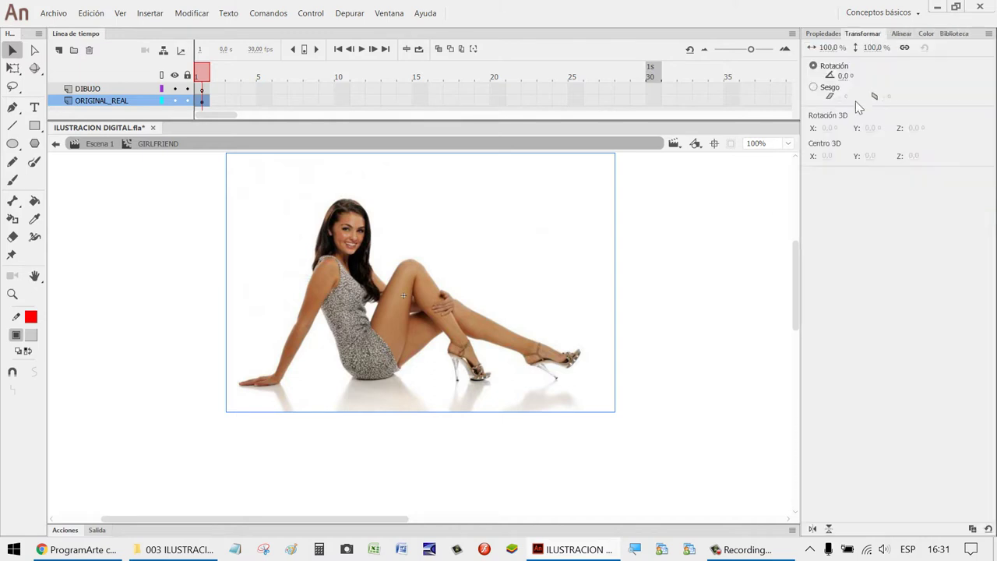
click(813, 88)
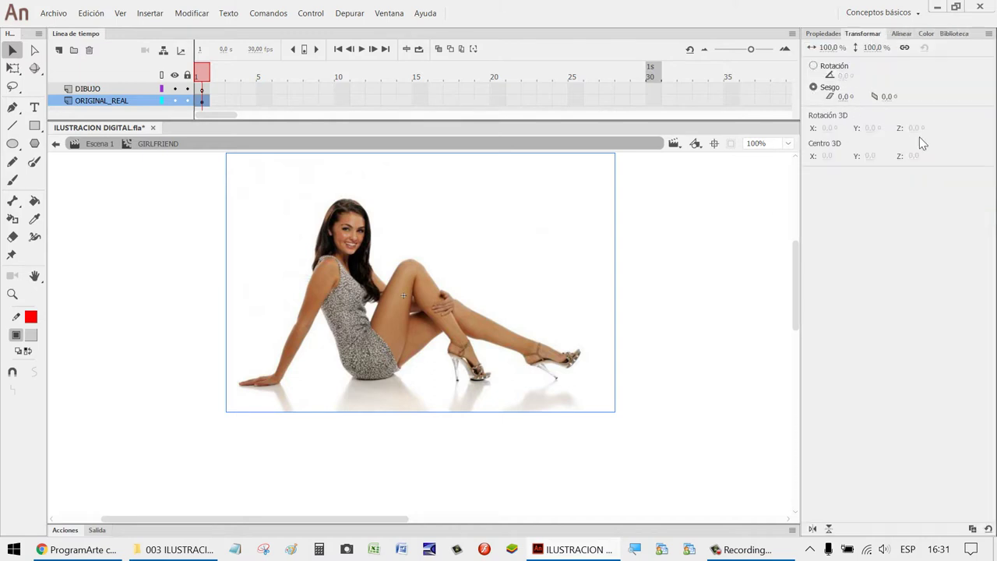
click(896, 97)
text(180)
key(Return)
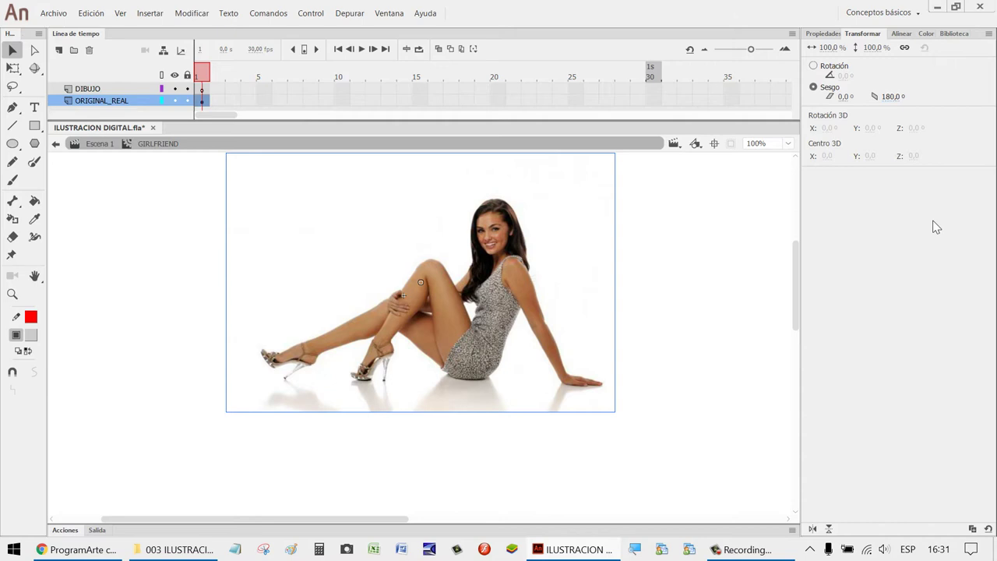
key(ctrl+z)
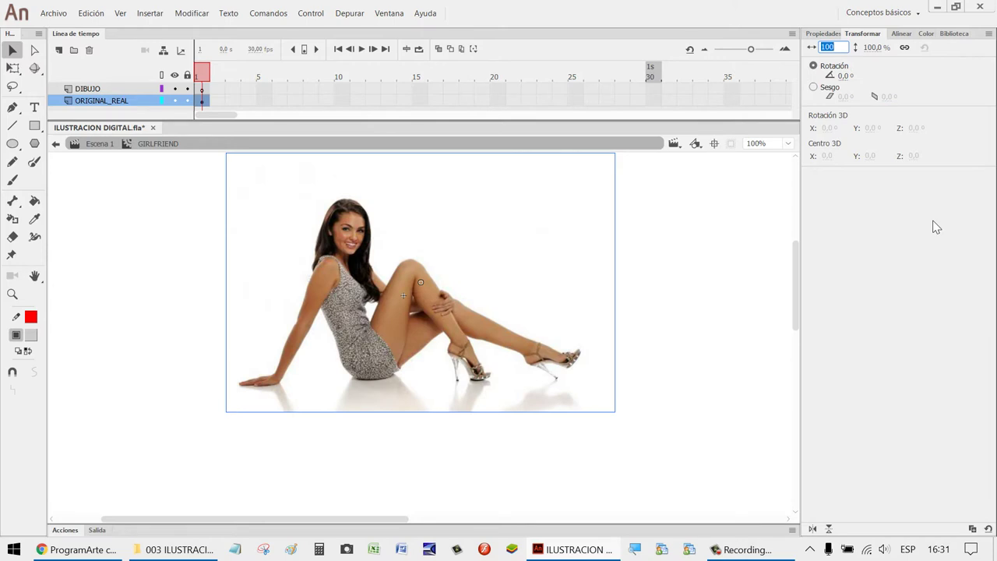
key(ctrl+y)
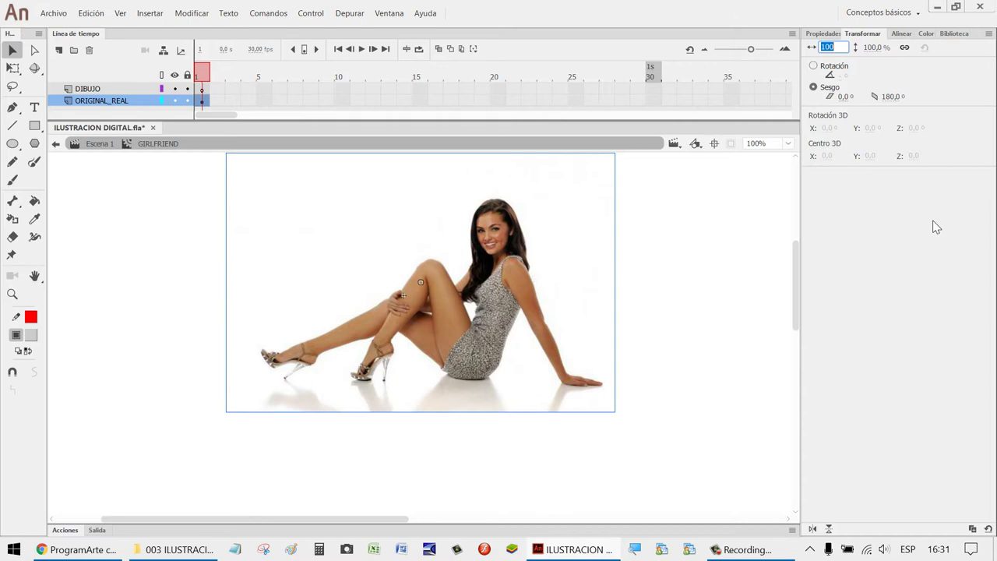
Move the mirrored reference photo slightly left and down so it is roughly centred on the registration point.
click(720, 281)
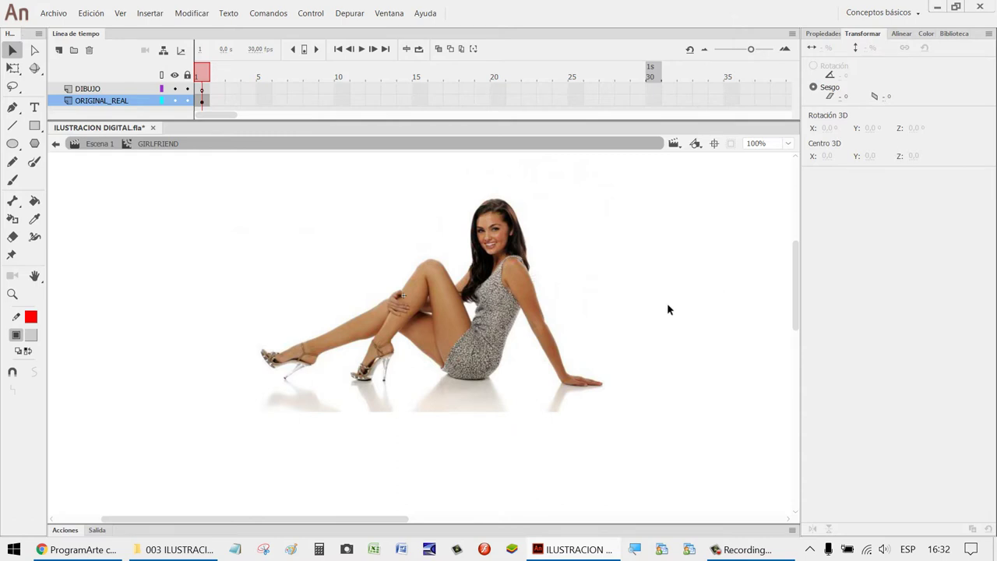
drag(508, 291, 477, 299)
click(687, 297)
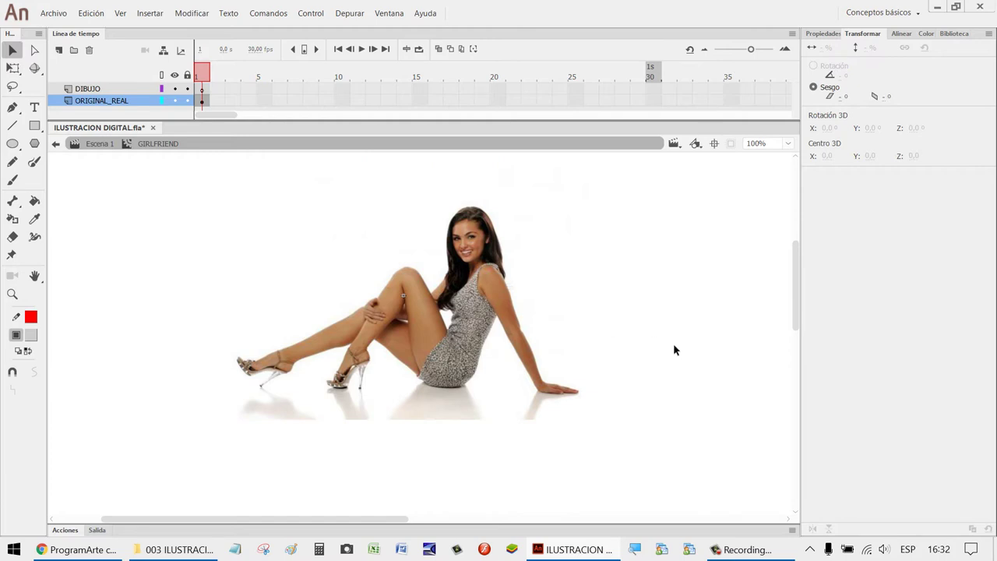
Convert the reference photo into a movie clip symbol named REAL_SIM, with its registration point at the centre.
right_click(489, 348)
click(436, 445)
right_click(437, 335)
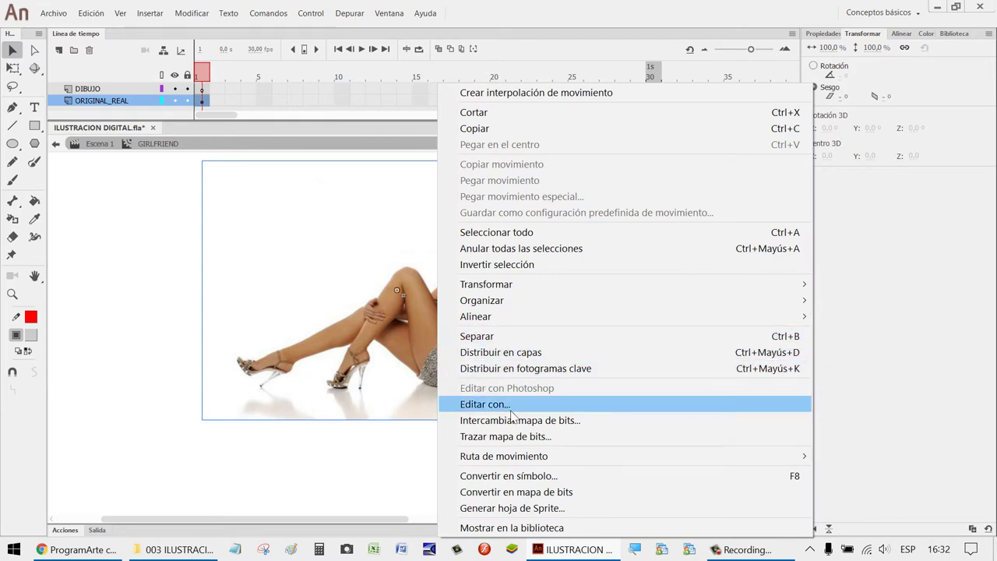
click(549, 475)
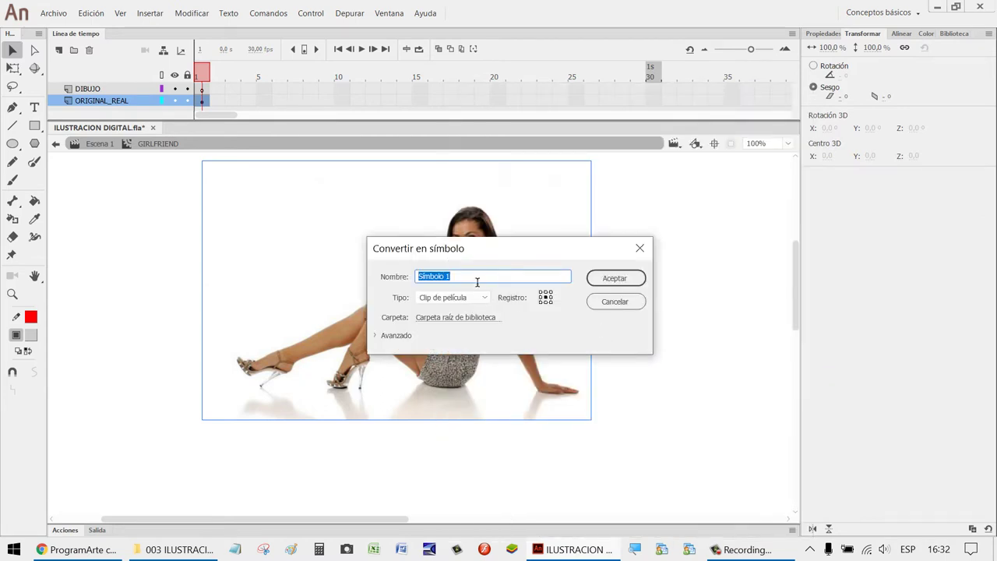
text(REAL_SIM)
key(Return)
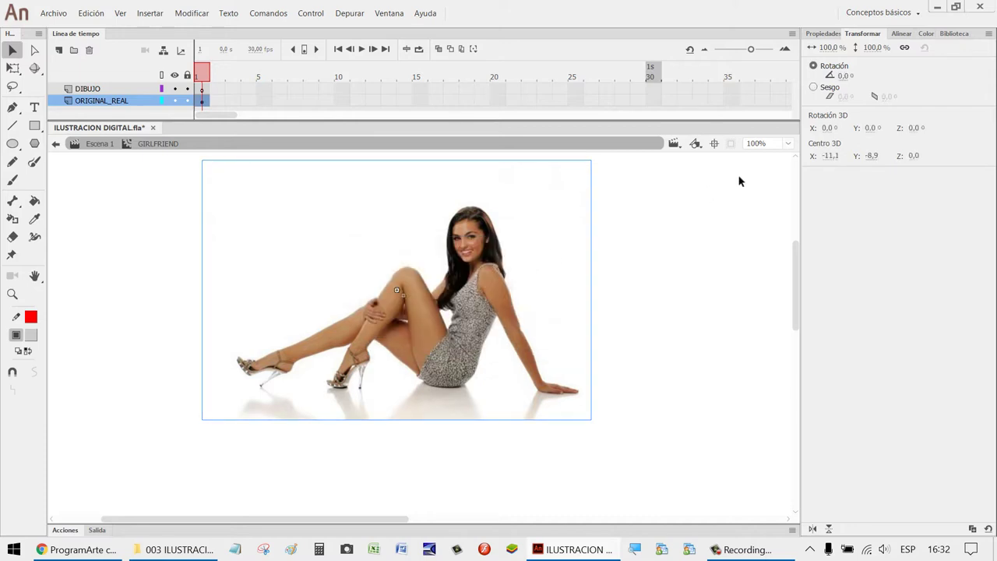
Apply an Alpha colour effect to the REAL_SIM instance and set it to 30%.
click(824, 34)
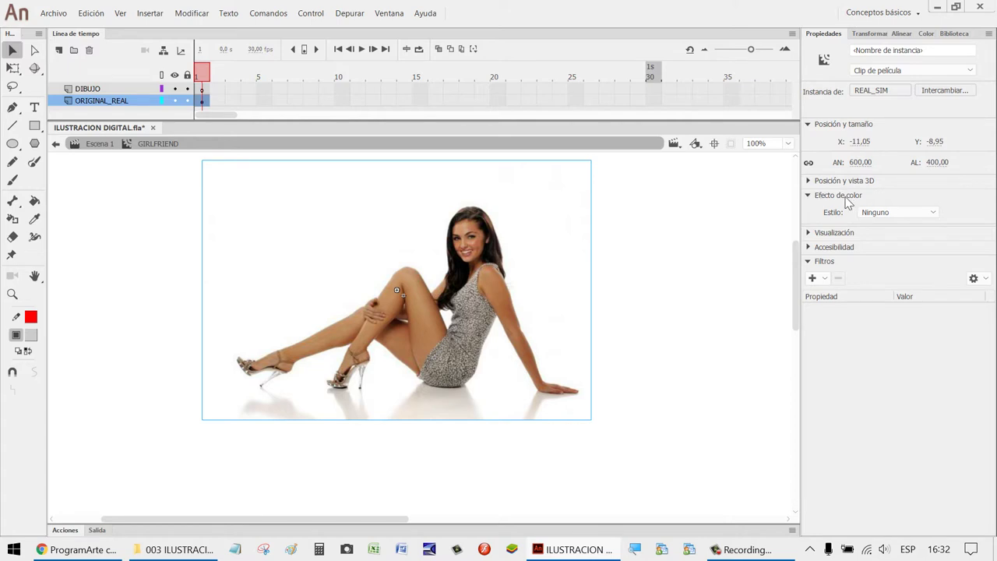
click(933, 213)
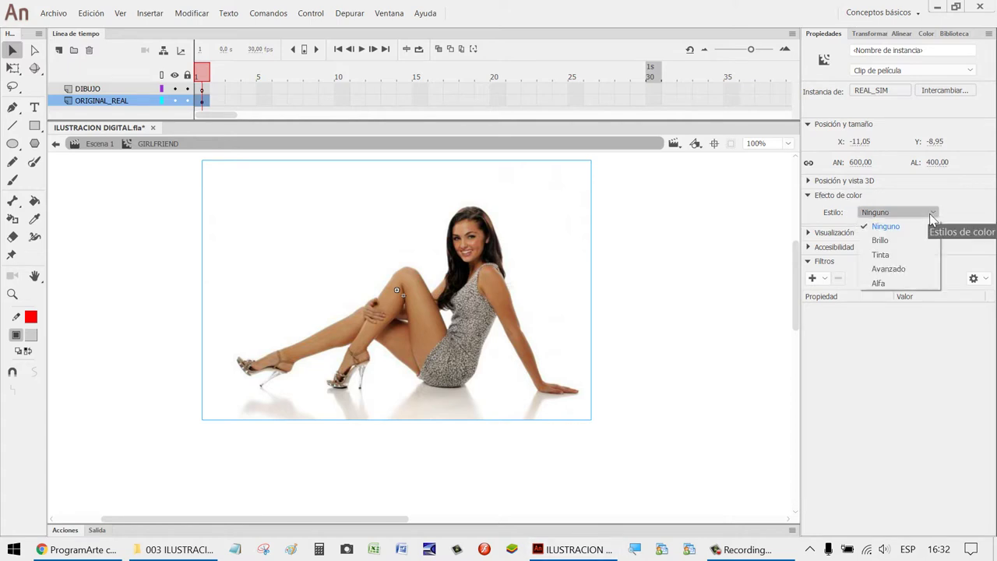
click(880, 282)
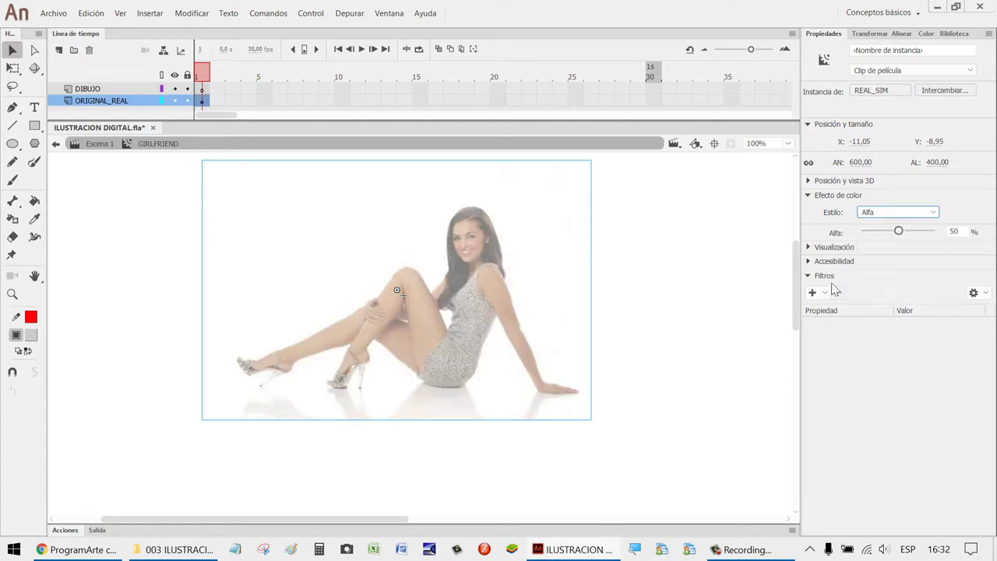
click(955, 232)
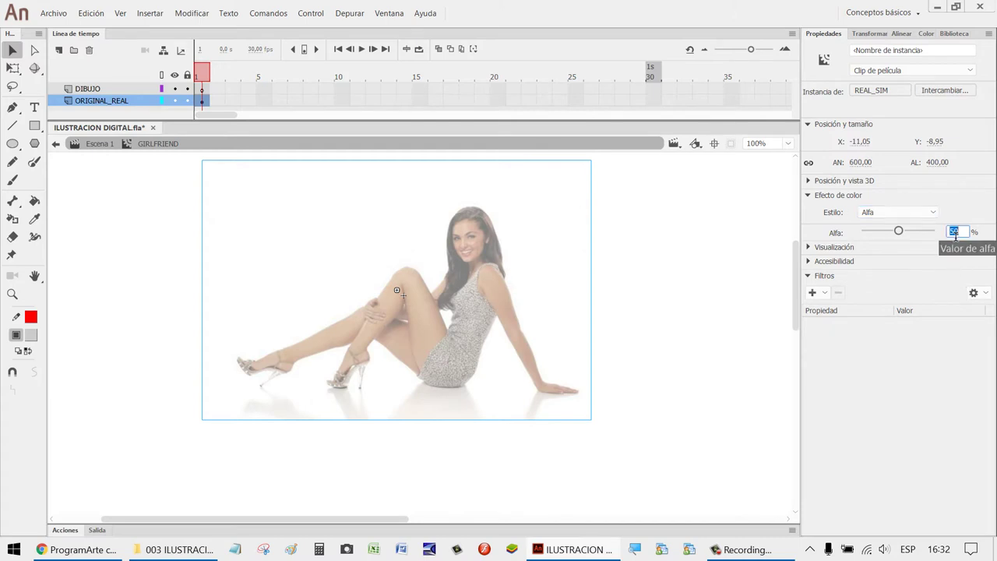
click(900, 232)
drag(900, 232, 880, 237)
click(955, 231)
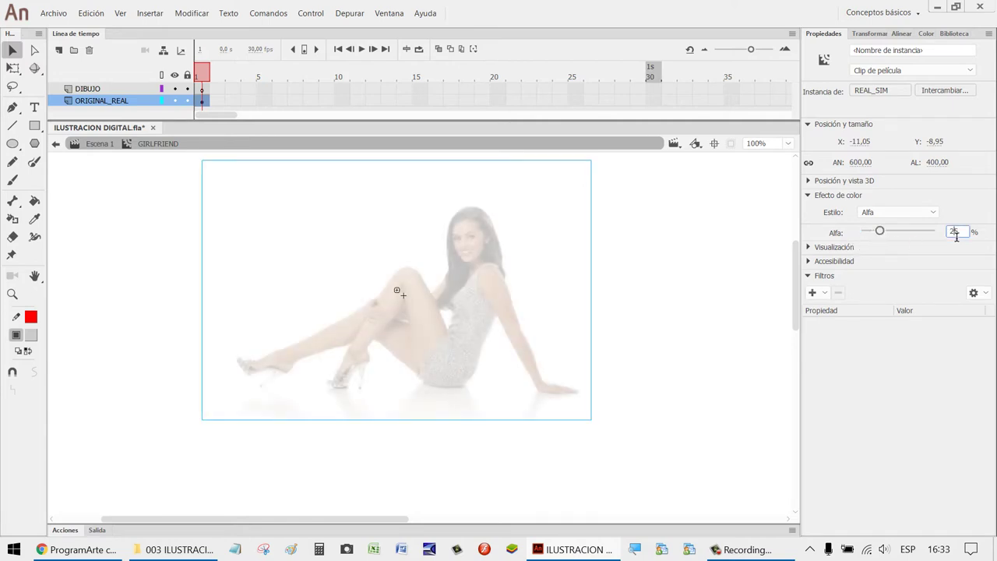
text(30)
key(Return)
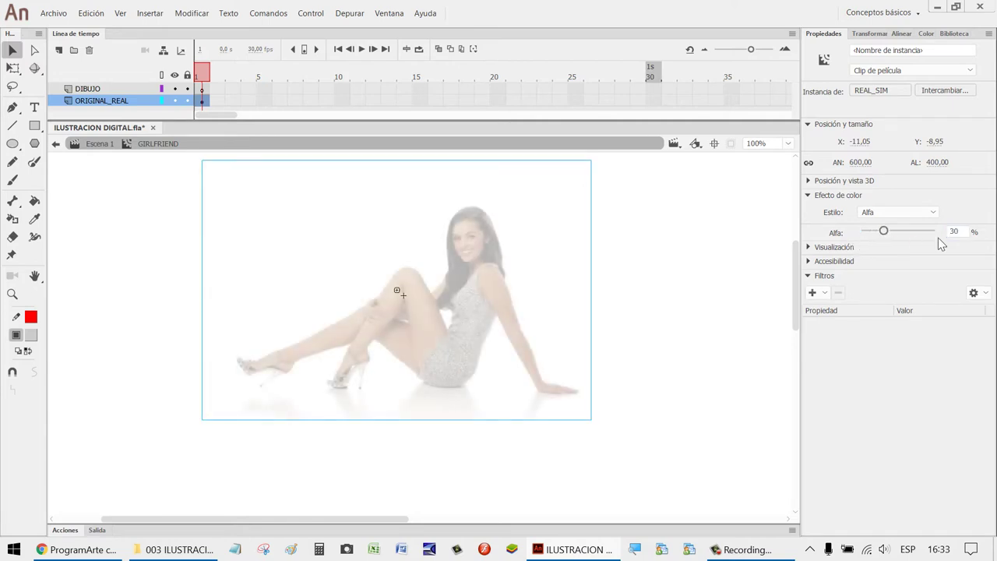
click(684, 343)
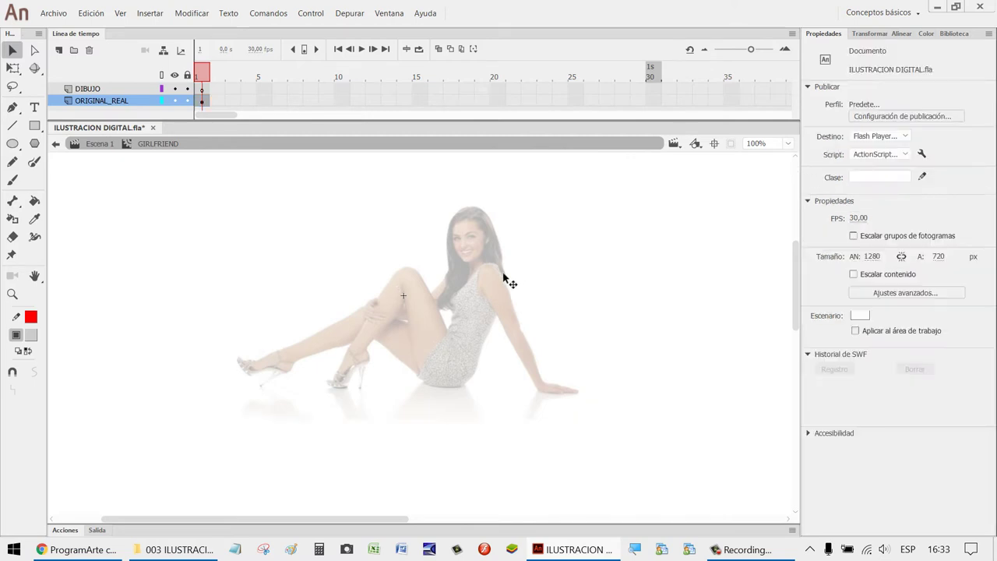
Inspect the faded photo up close and set the REAL_SIM instance's alpha to 40%.
scroll(479, 252, up, 5)
scroll(387, 329, down, 2)
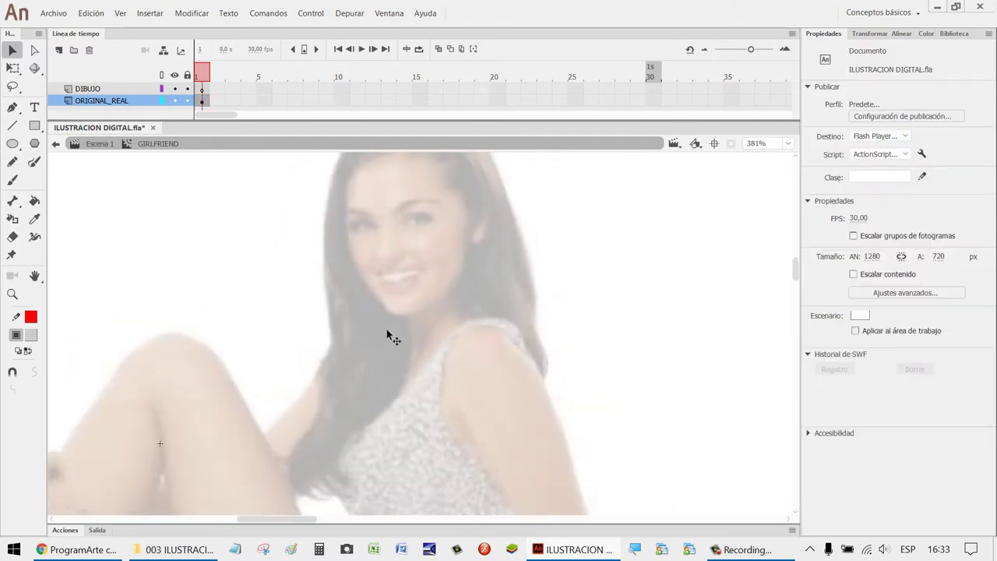
key(h)
drag(408, 398, 478, 316)
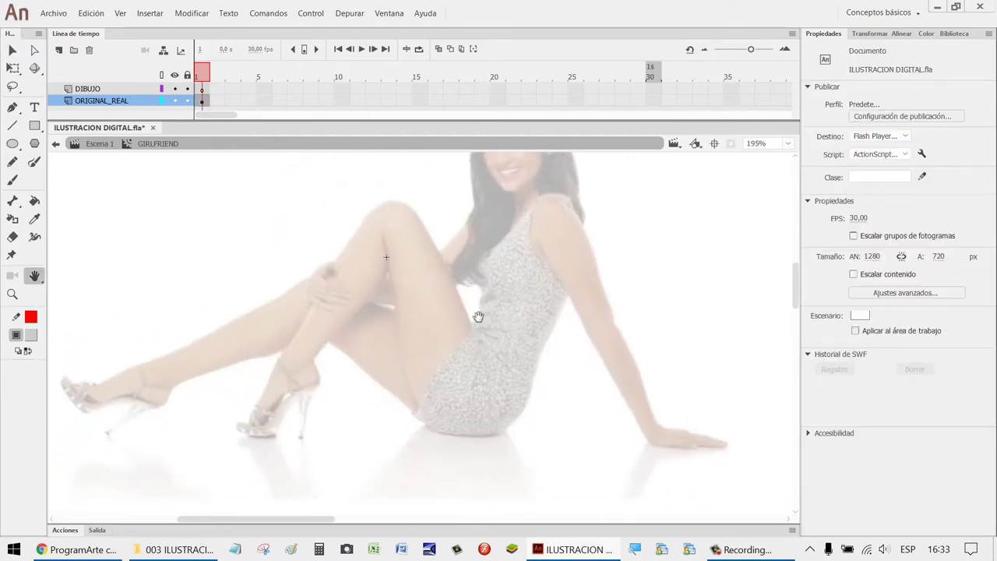
scroll(389, 330, up, 4)
scroll(387, 329, down, 3)
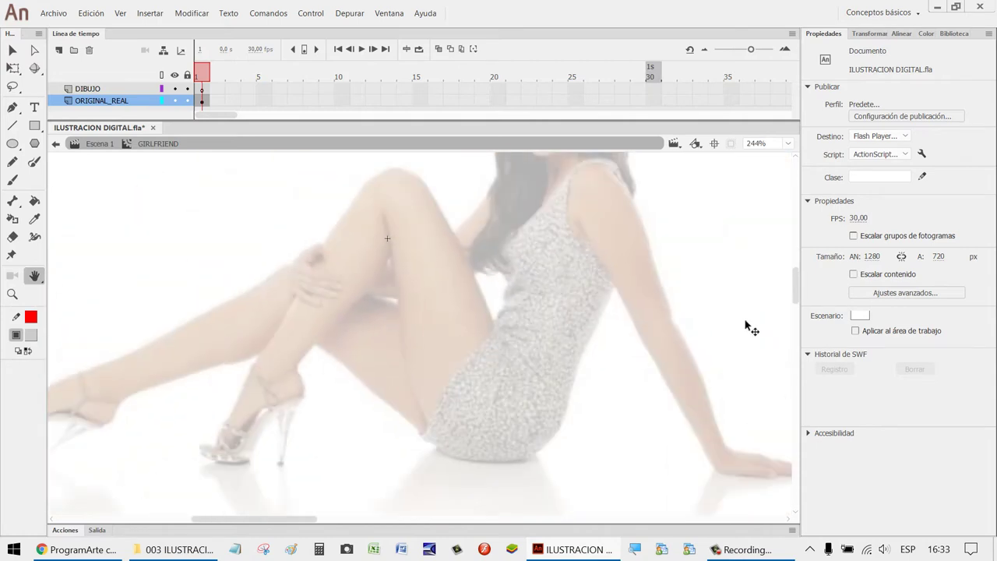
key(v)
click(658, 321)
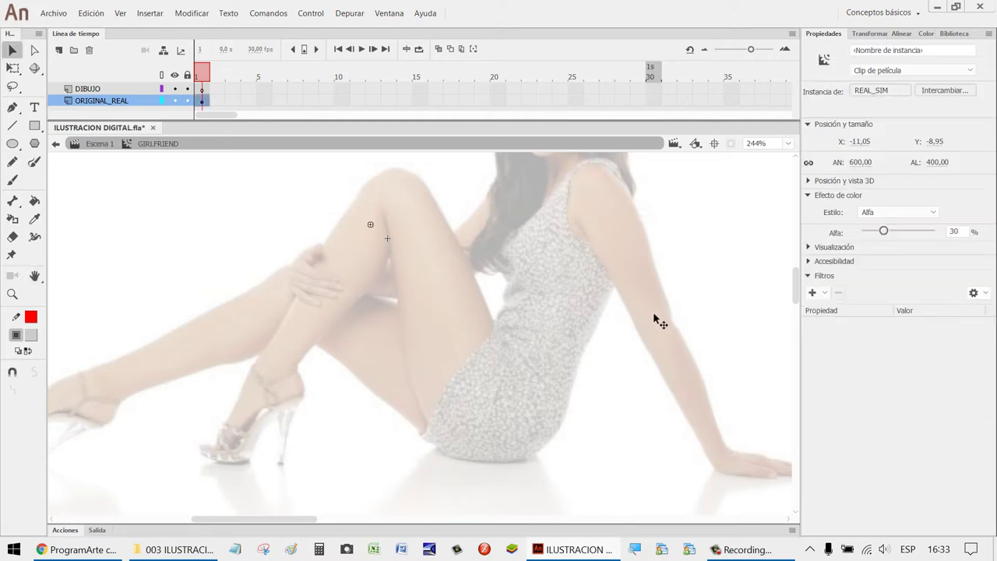
click(955, 231)
text(40)
key(Return)
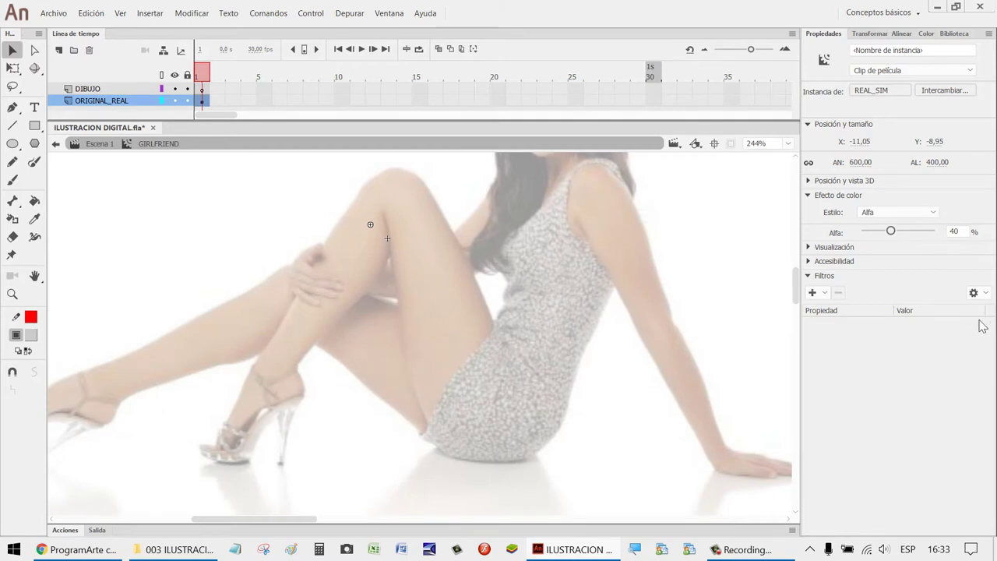
Set the REAL_SIM instance's alpha to 50%.
click(954, 231)
text(50)
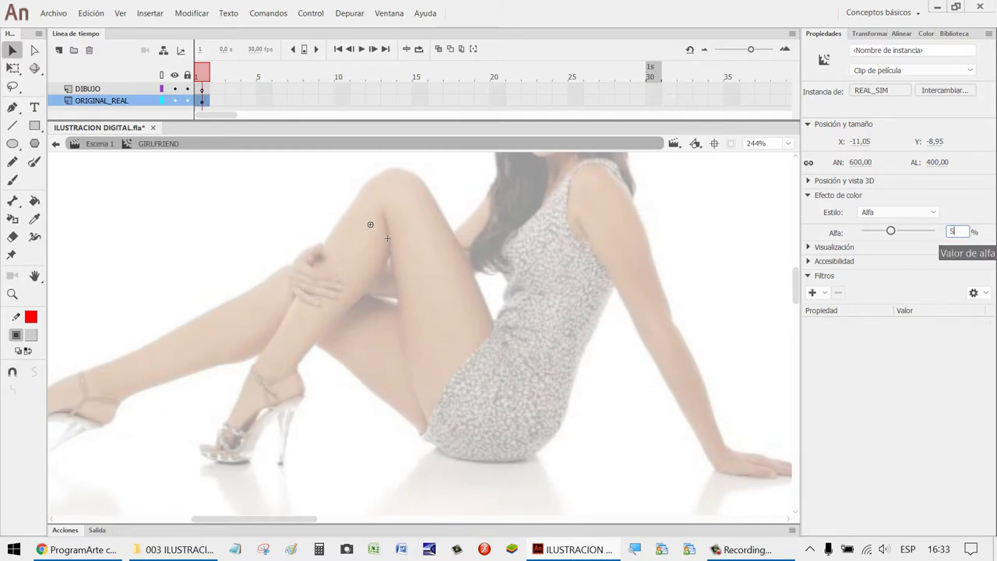
key(Return)
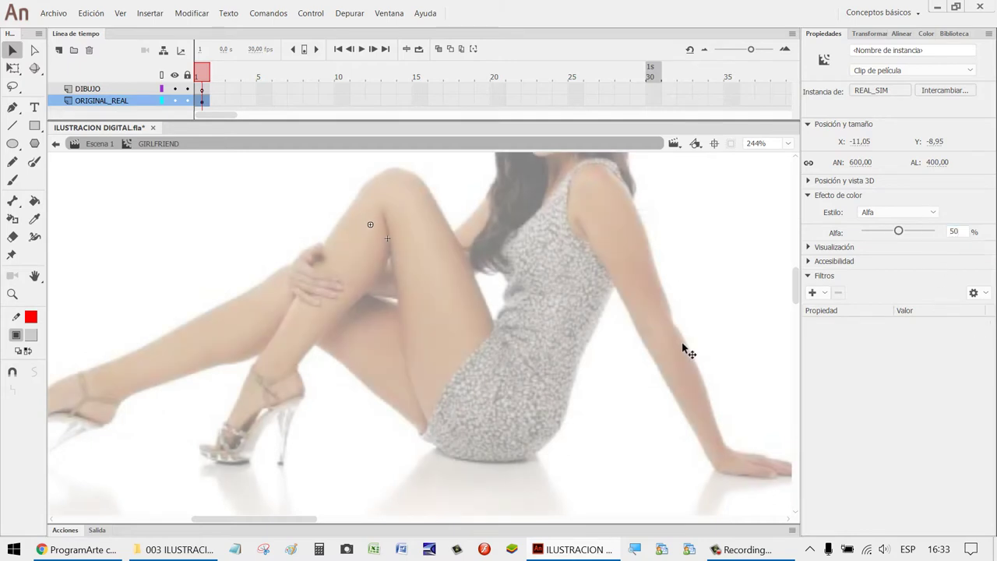
Draw a red test line across the dress and thigh on the DIBUJO layer, and undo it.
key(n)
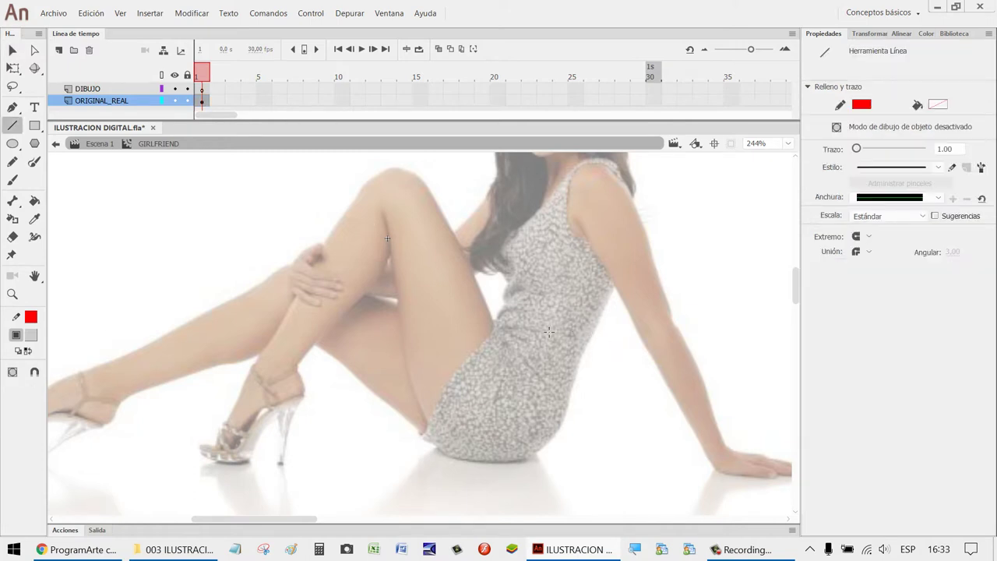
click(145, 89)
drag(567, 337, 415, 284)
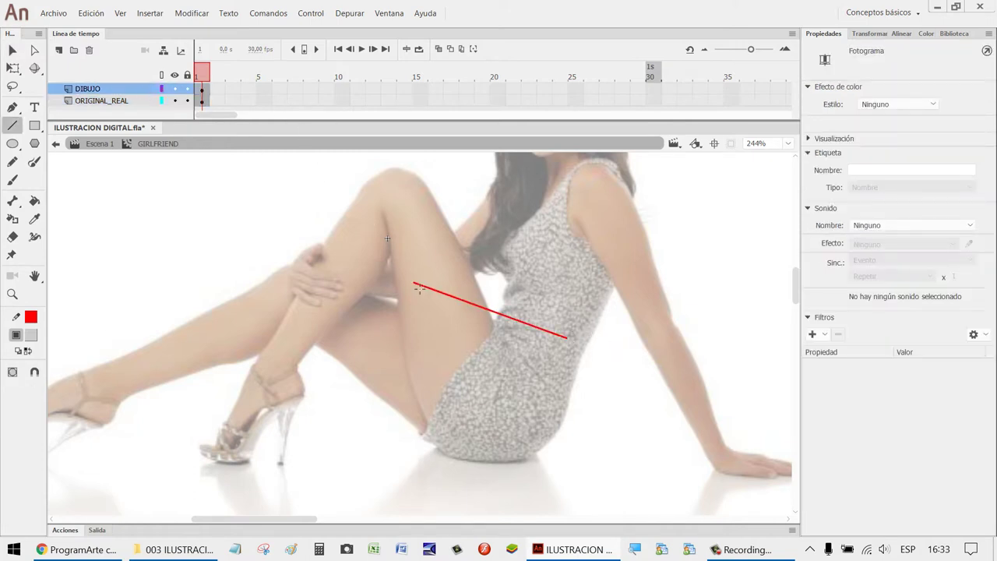
key(ctrl+z)
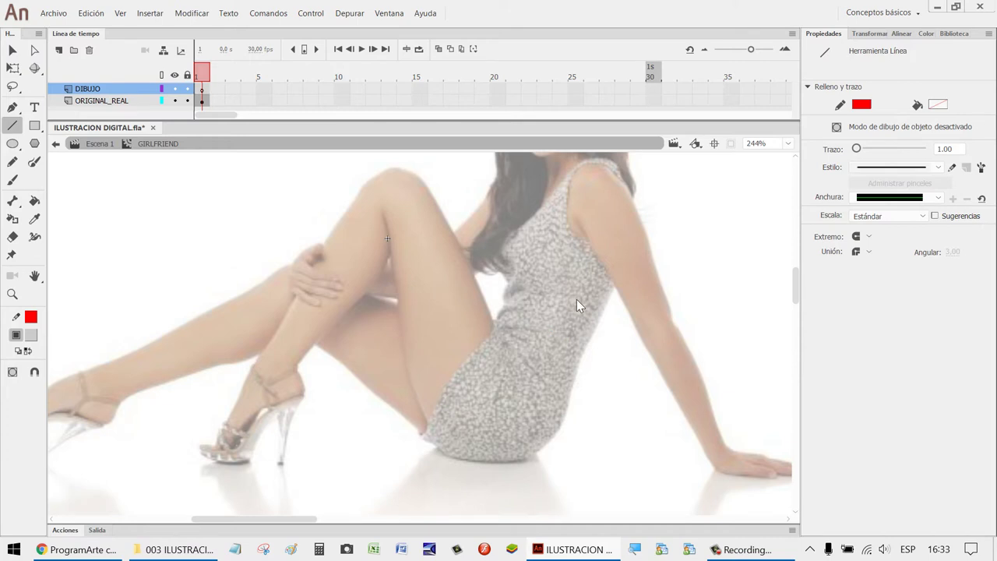
Lock the ORIGINAL_REAL layer and make DIBUJO the active layer.
scroll(550, 307, down, 5)
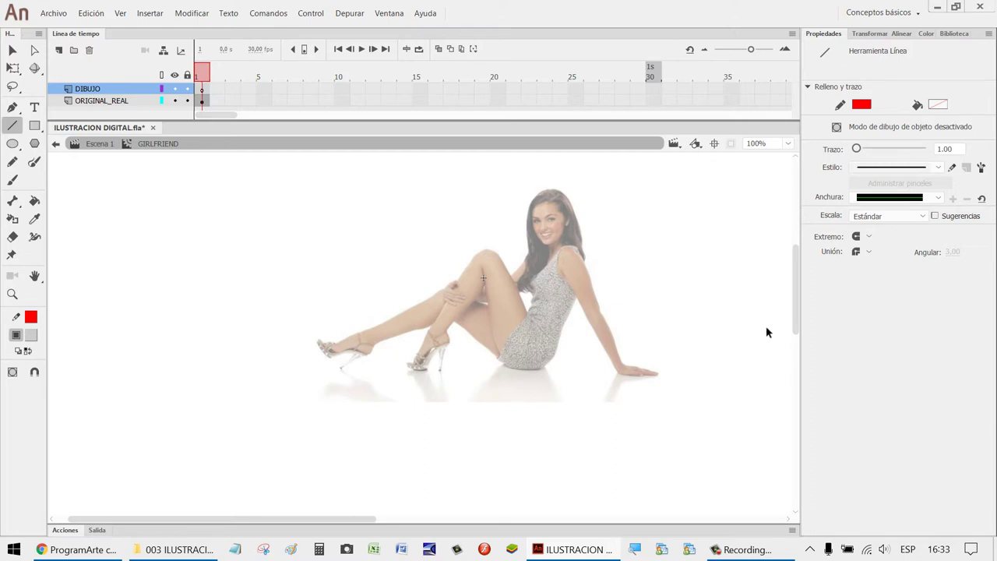
key(v)
drag(796, 314, 796, 305)
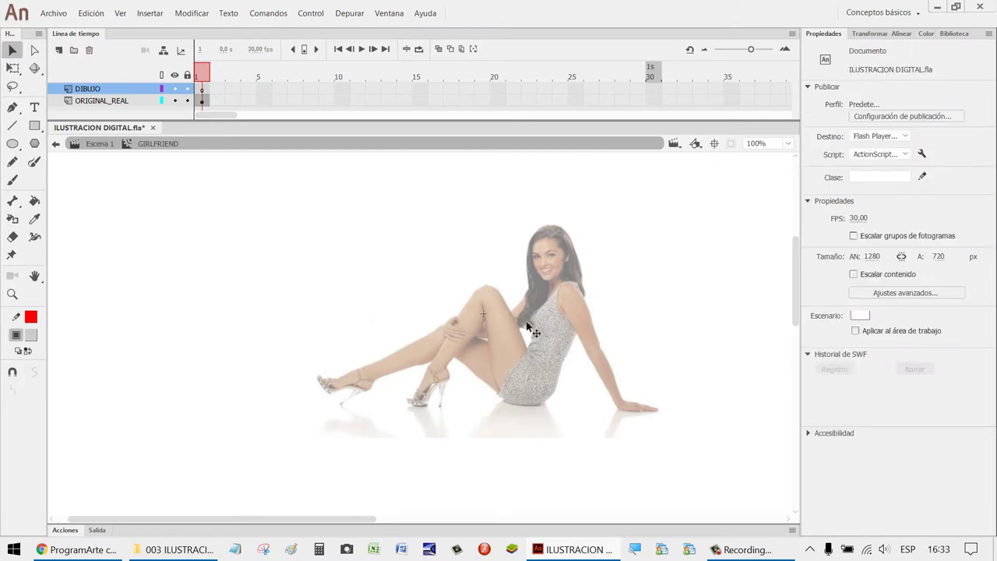
click(550, 347)
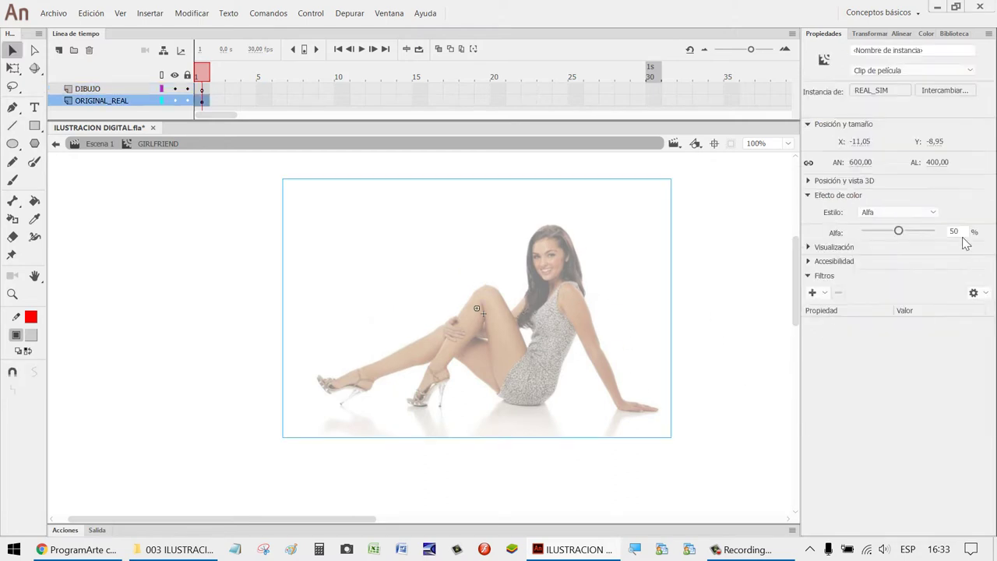
click(187, 101)
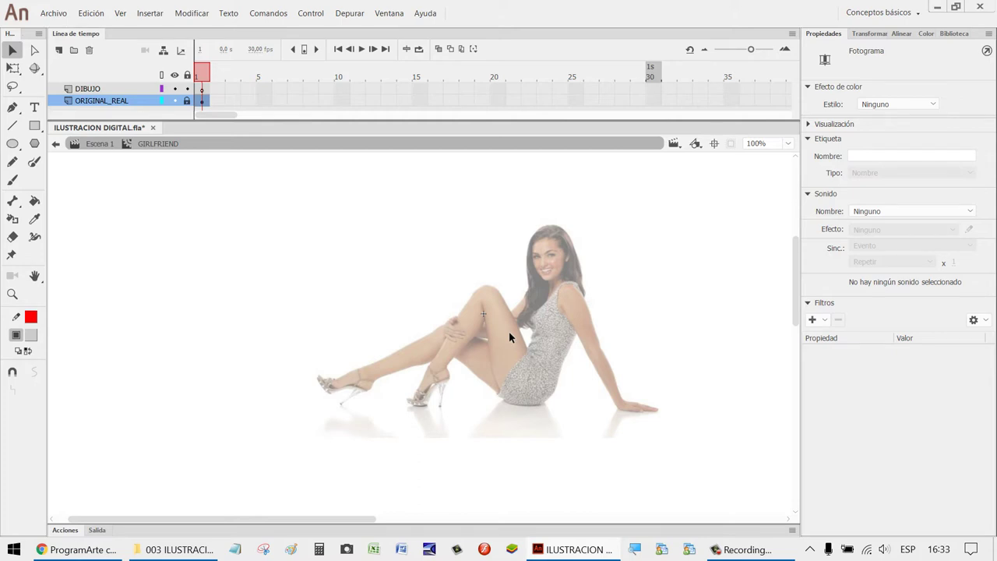
click(136, 91)
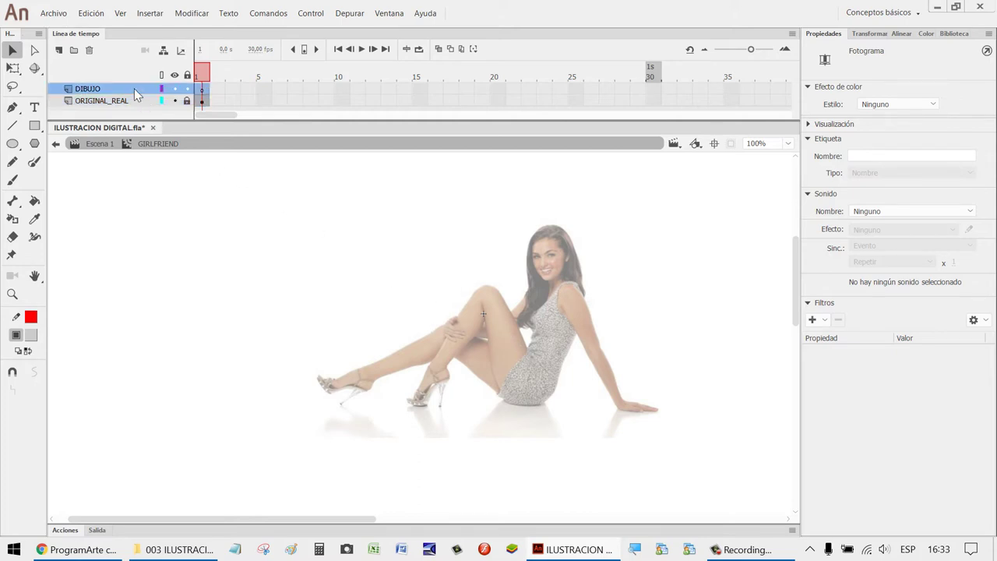
click(118, 101)
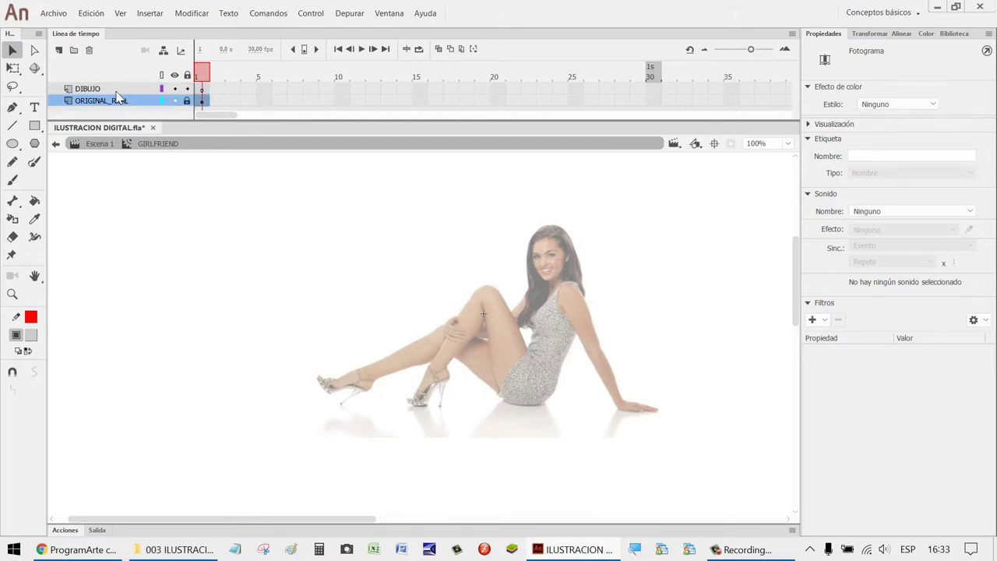
click(118, 92)
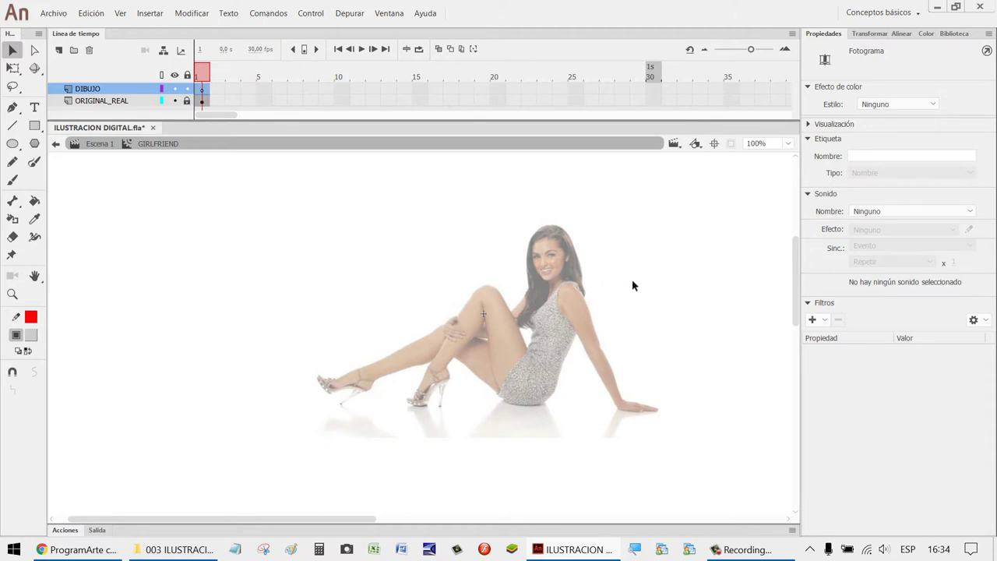
key(h)
drag(649, 294, 518, 277)
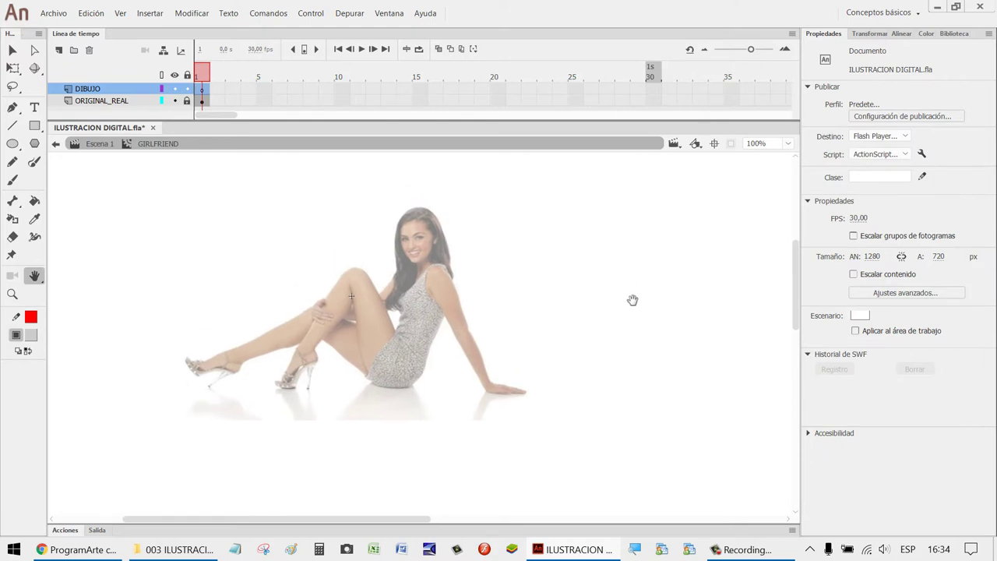
key(z)
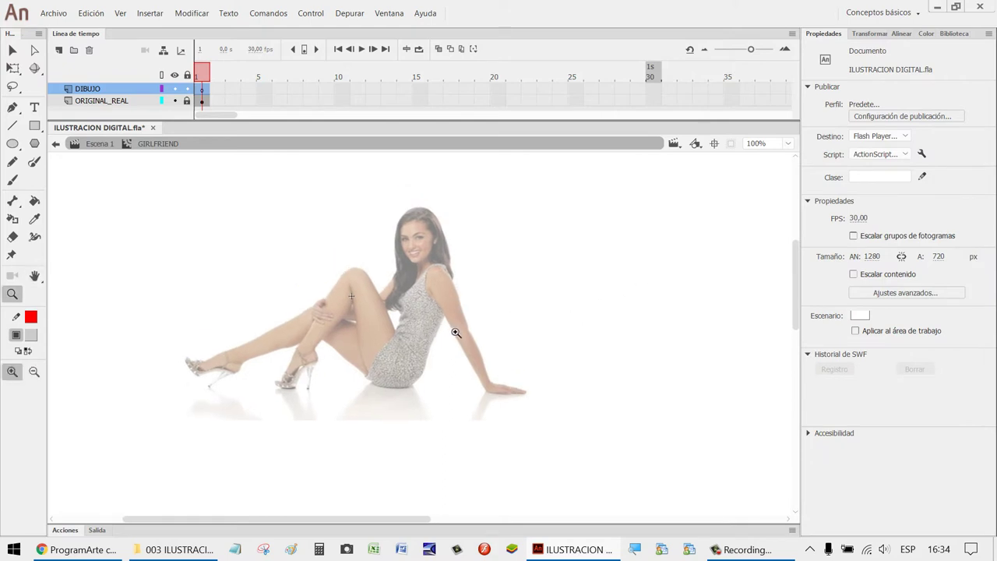
key(h)
drag(459, 341, 505, 344)
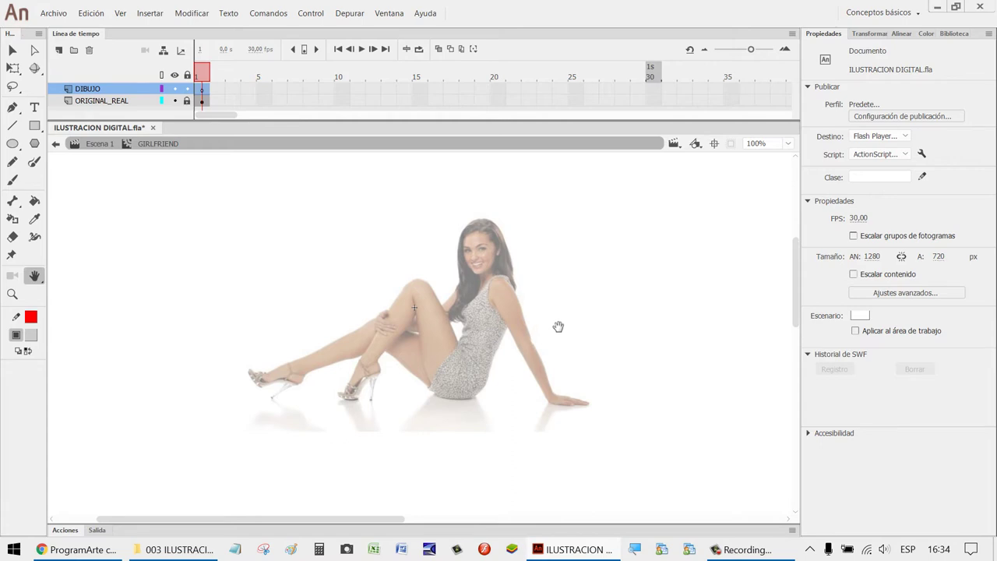
key(z)
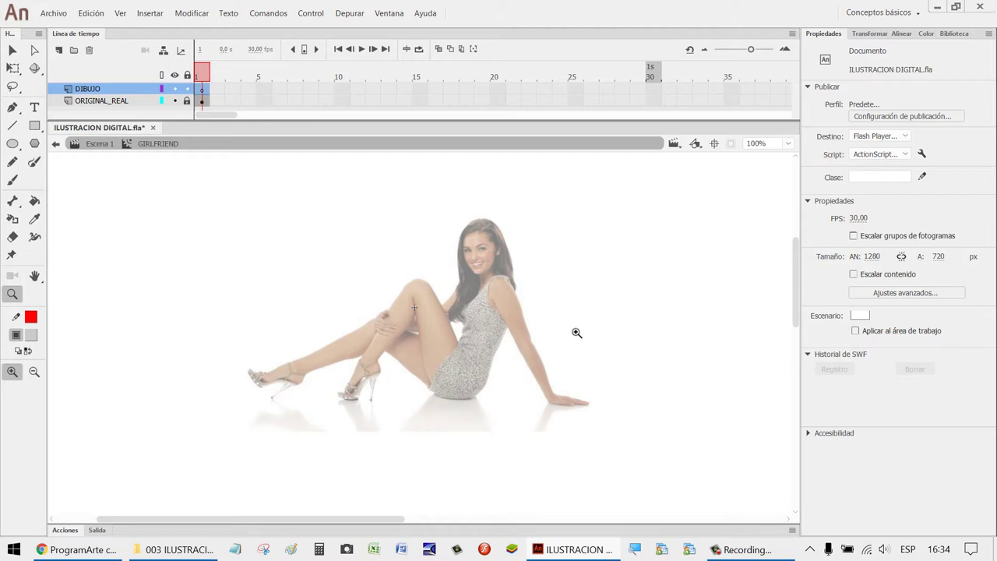
key(v)
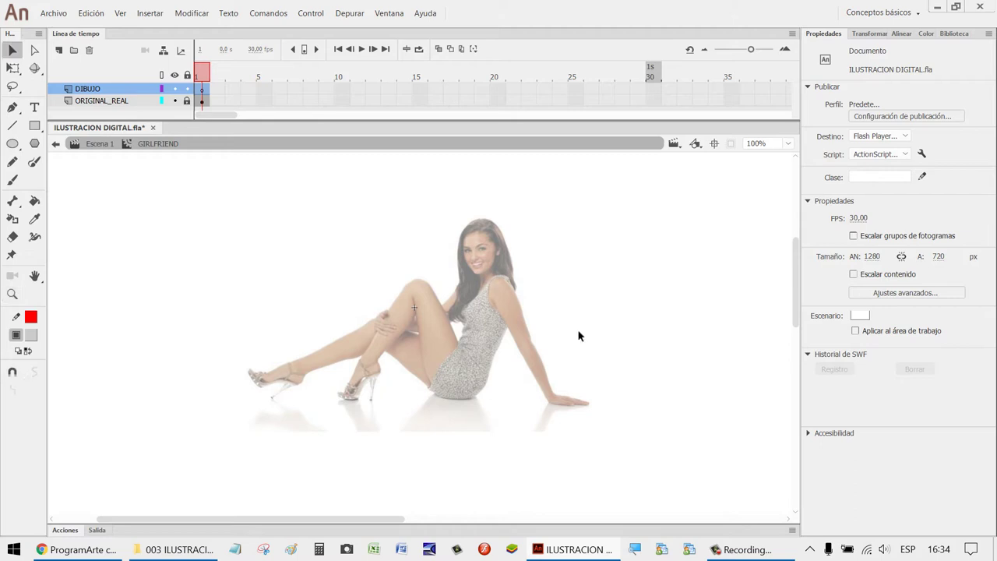
key(z)
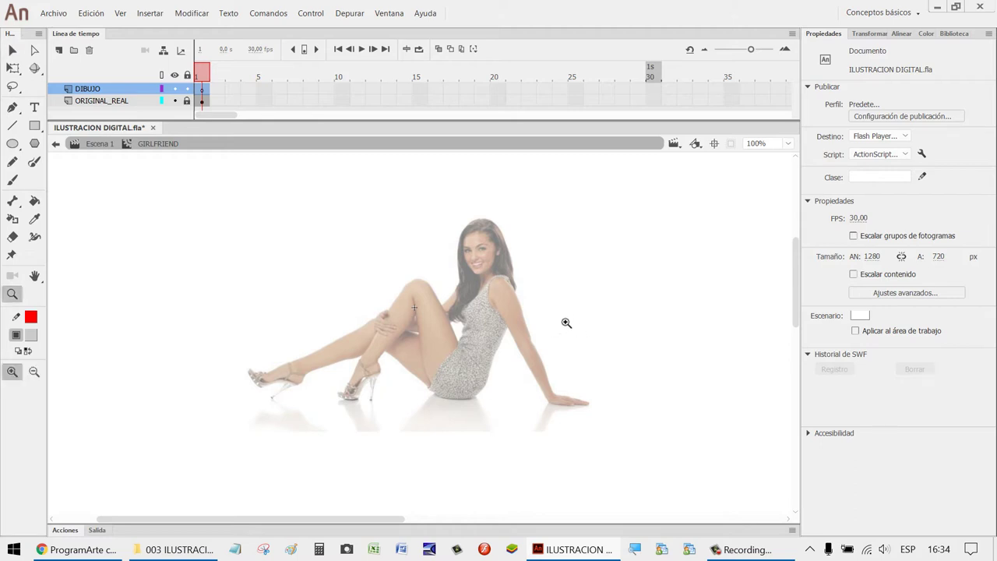
Set the Line tool's stroke colour to black for tracing the figure.
drag(565, 344, 445, 216)
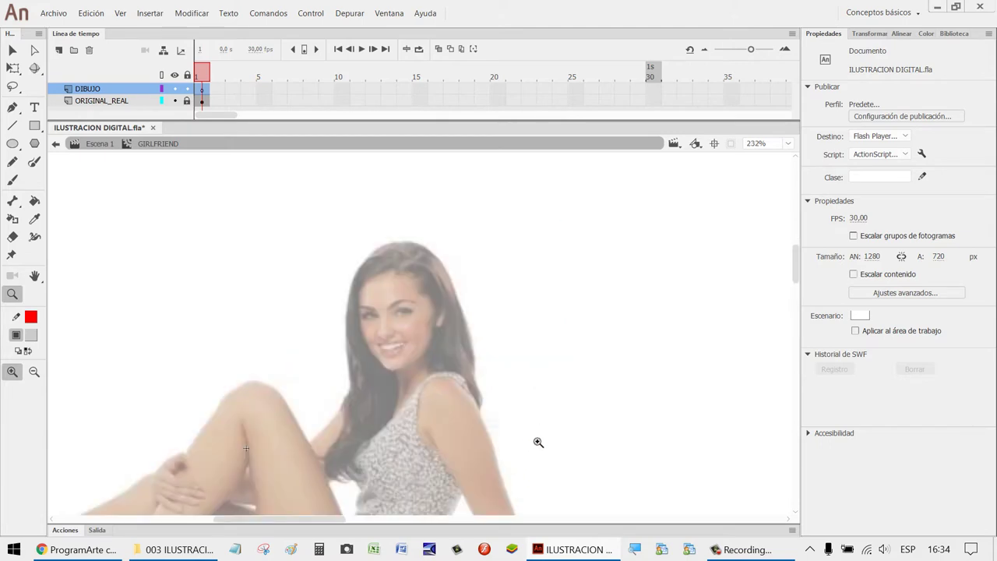
drag(536, 460, 256, 225)
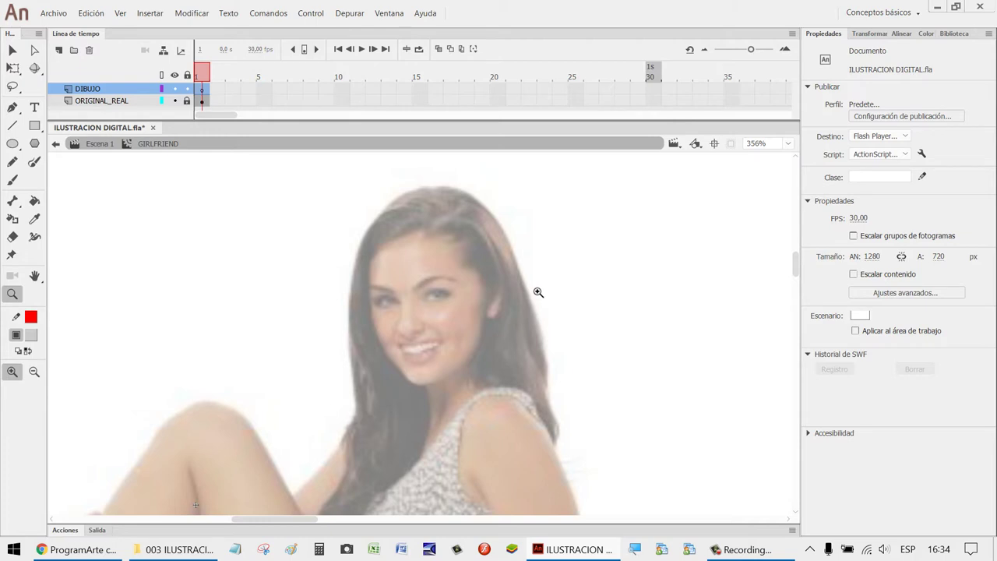
key(n)
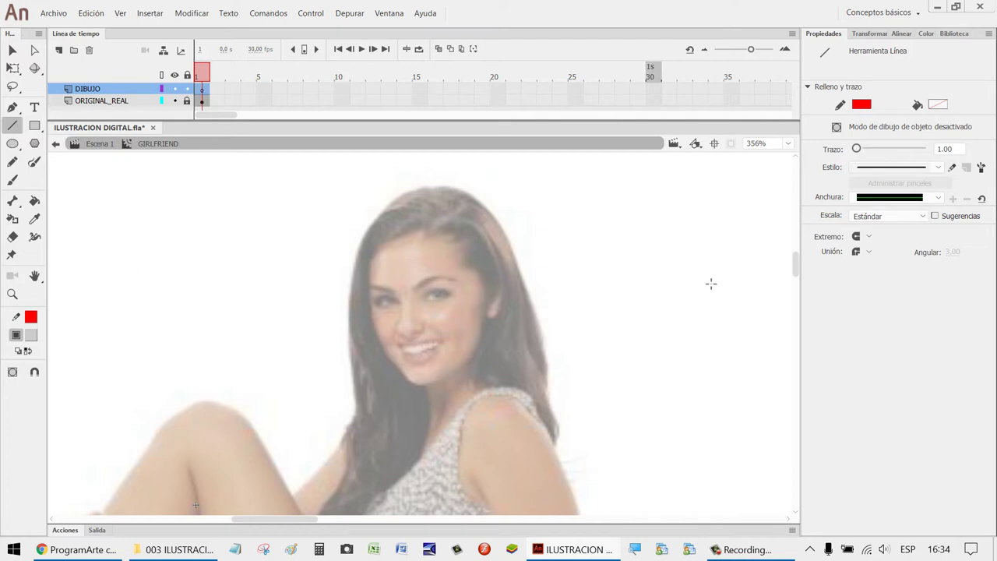
click(862, 107)
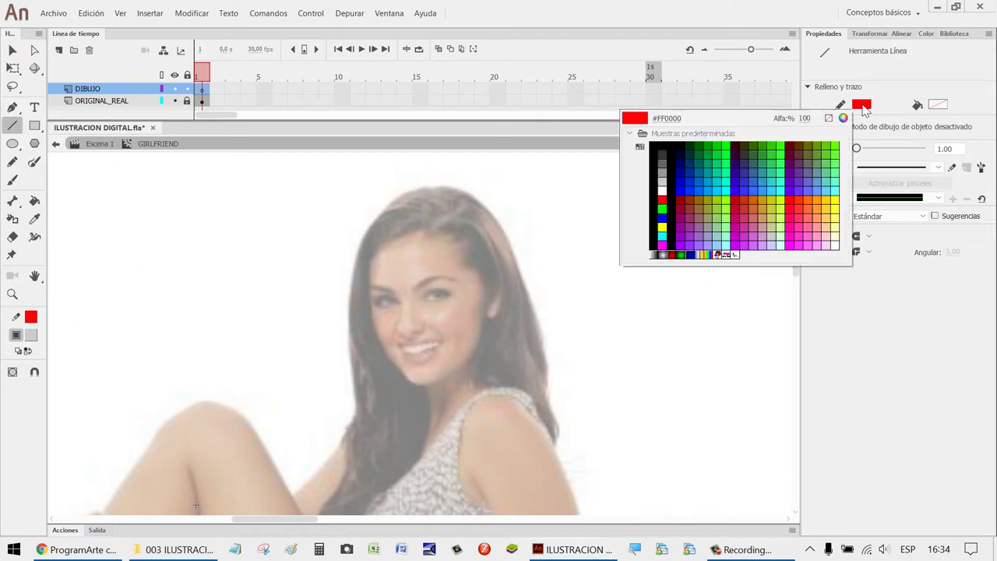
click(659, 153)
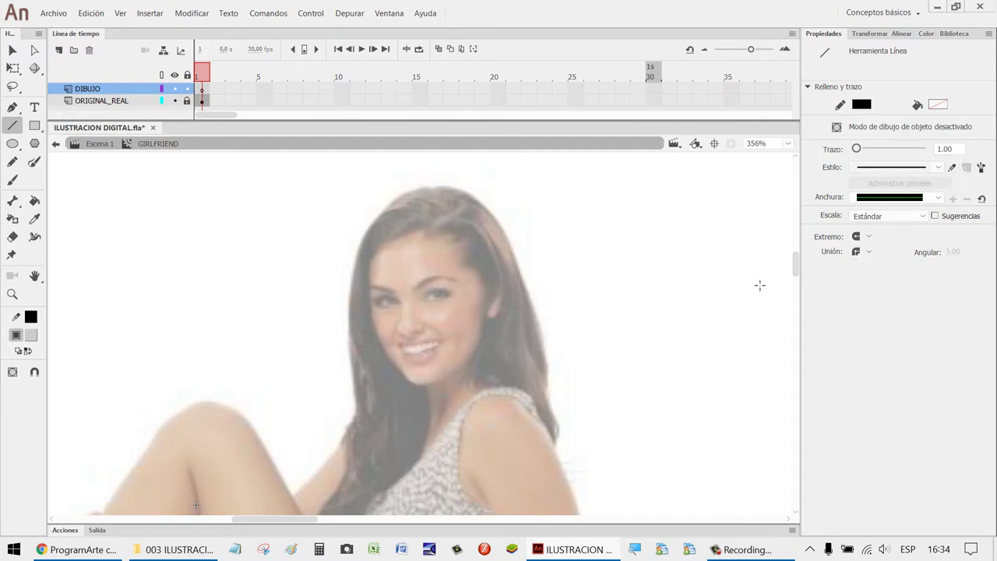
Turn on snapping to objects, test it with two lines joined at one end across the face, and undo both lines.
click(34, 374)
drag(551, 347, 335, 255)
mouse_move(549, 220)
mouse_down()
mouse_move(320, 234)
mouse_move(335, 256)
mouse_up()
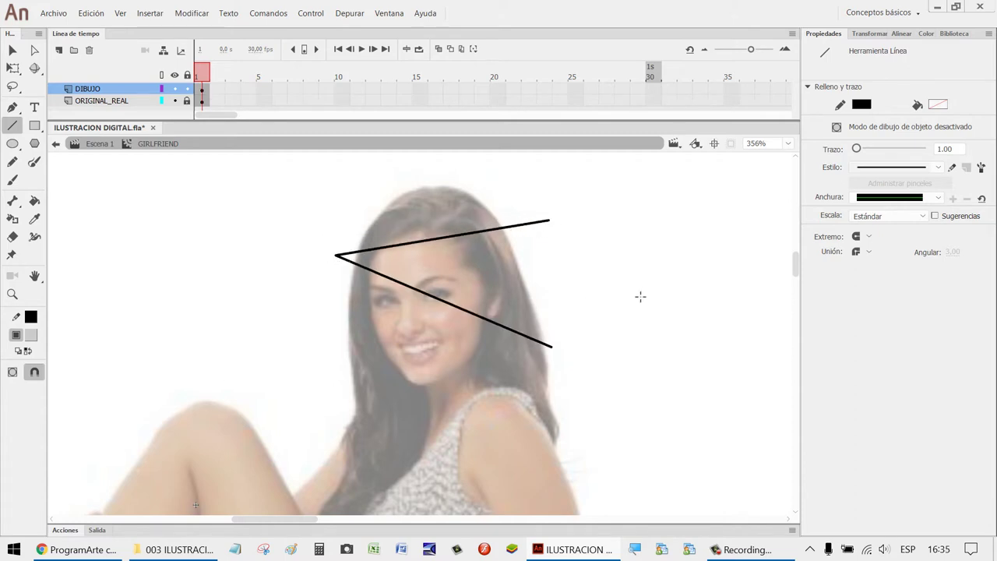
key(ctrl+z)
key(ctrl+z)
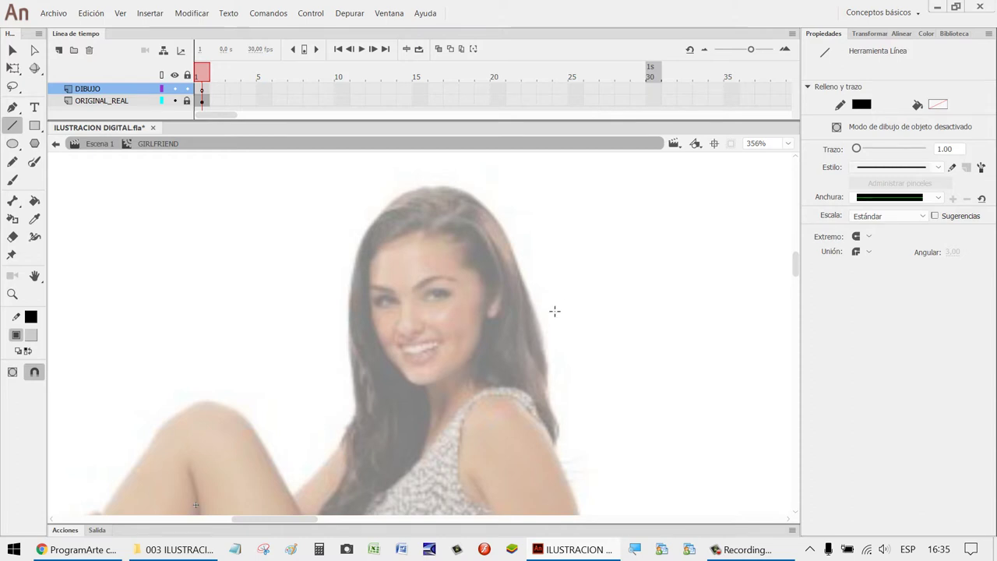
right_click(553, 275)
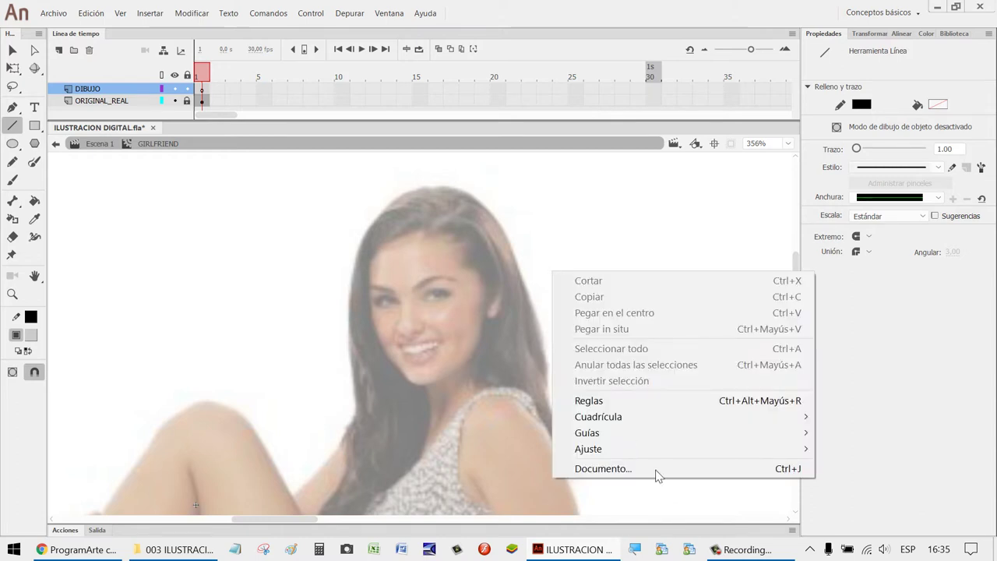
mouse_move(660, 449)
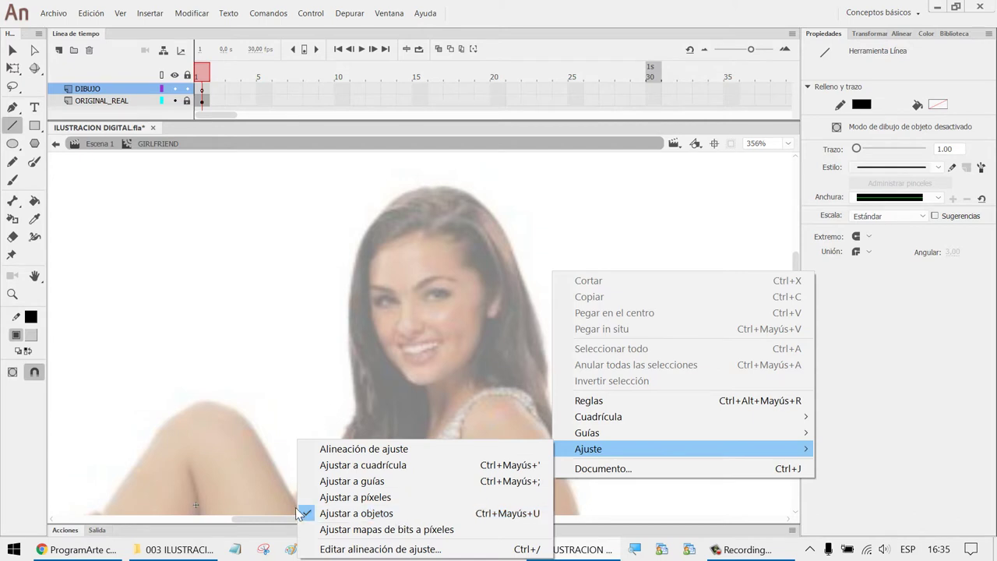
click(499, 263)
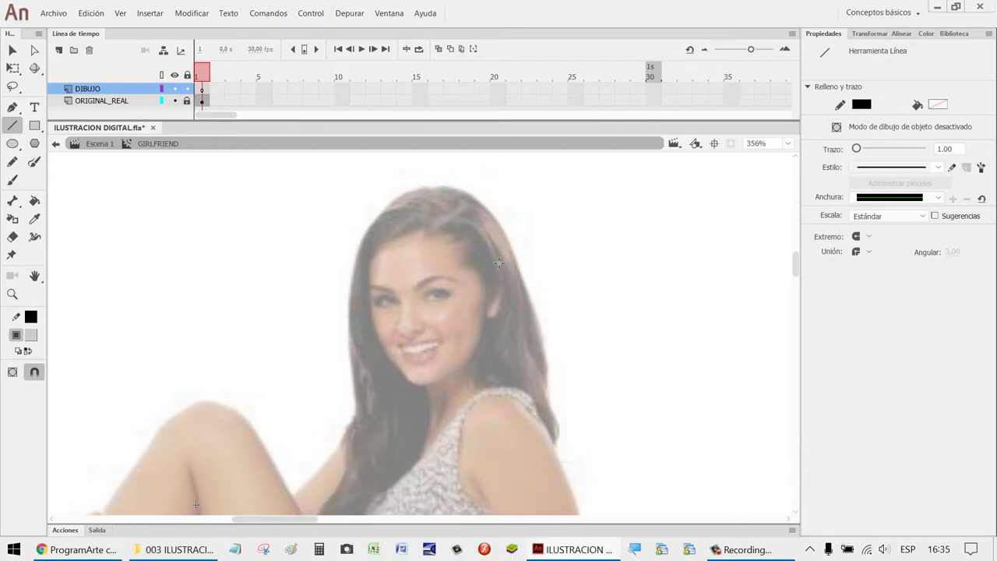
Draw a straight line from the shoulder to the elbow along the supporting arm's outer edge and bend it to follow the upper arm.
key(z)
drag(580, 439, 506, 372)
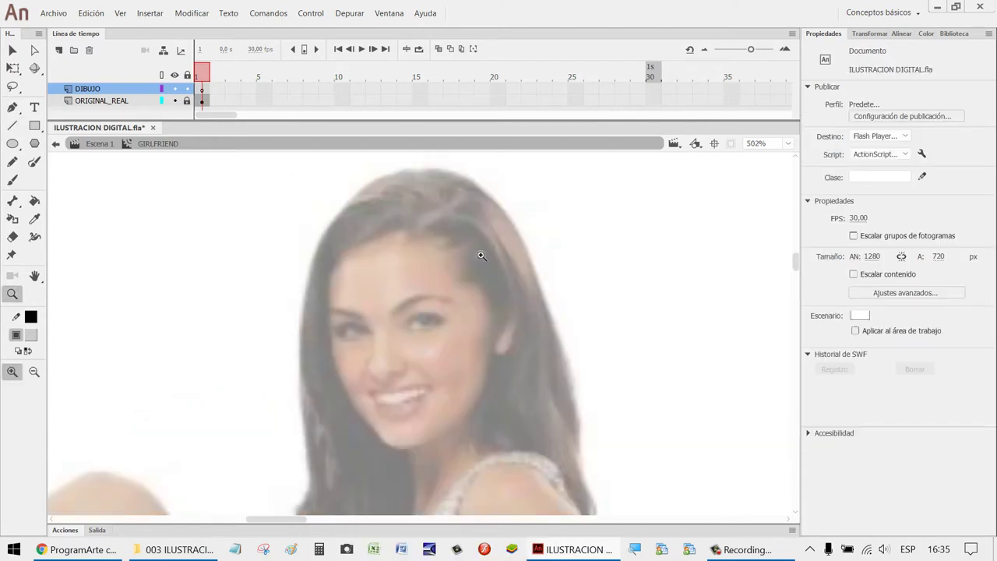
scroll(514, 290, down, 3)
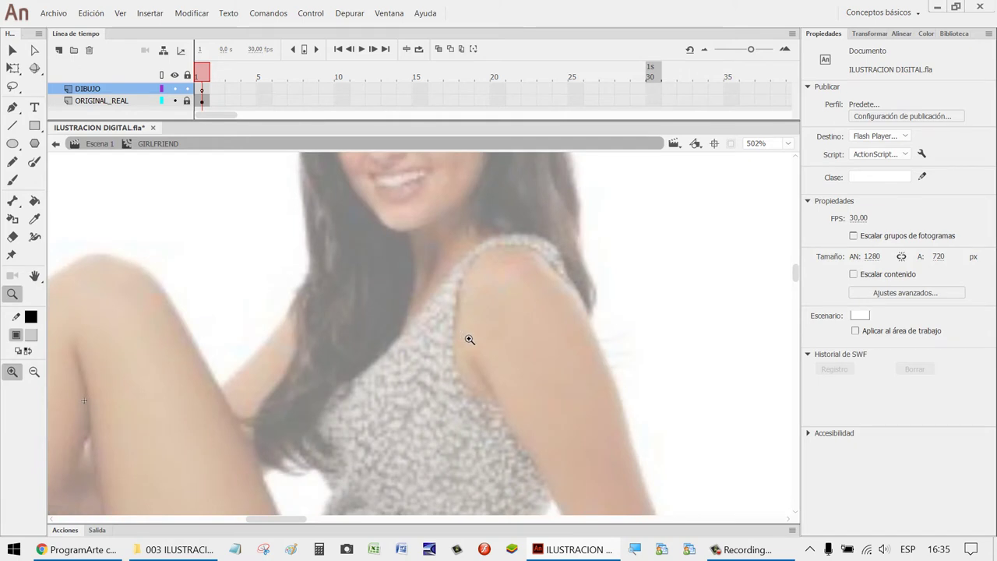
key(h)
drag(393, 327, 268, 278)
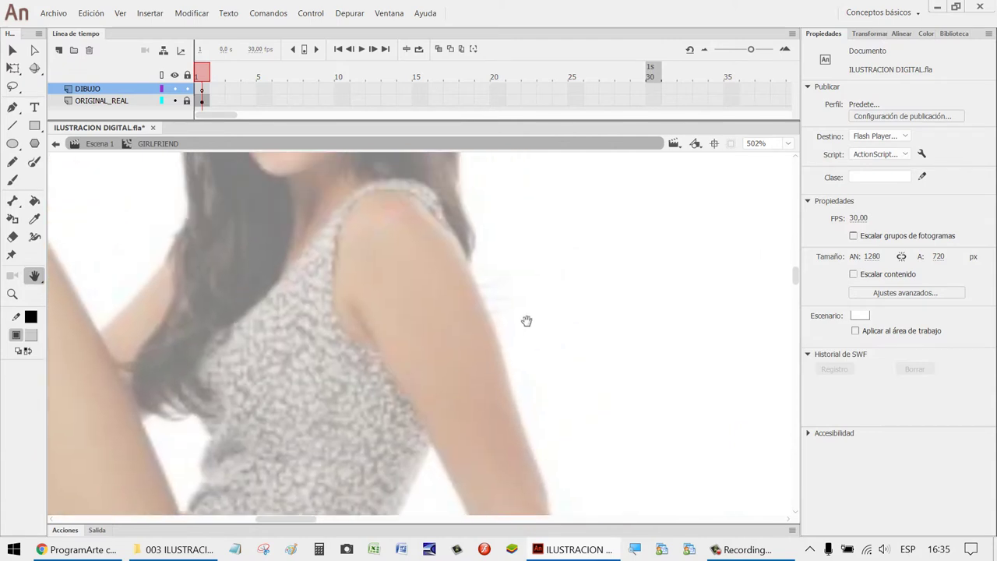
key(n)
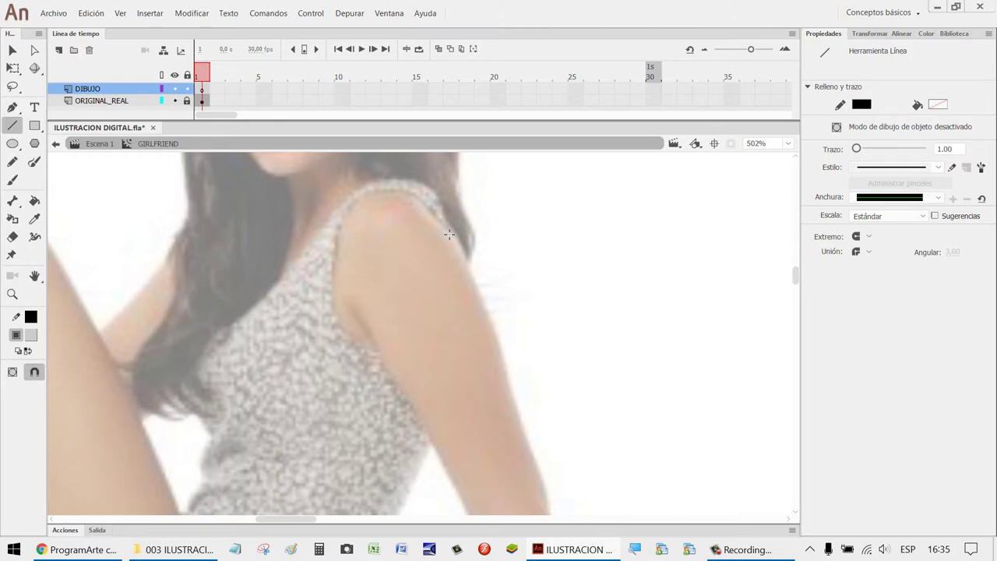
scroll(632, 301, down, 3)
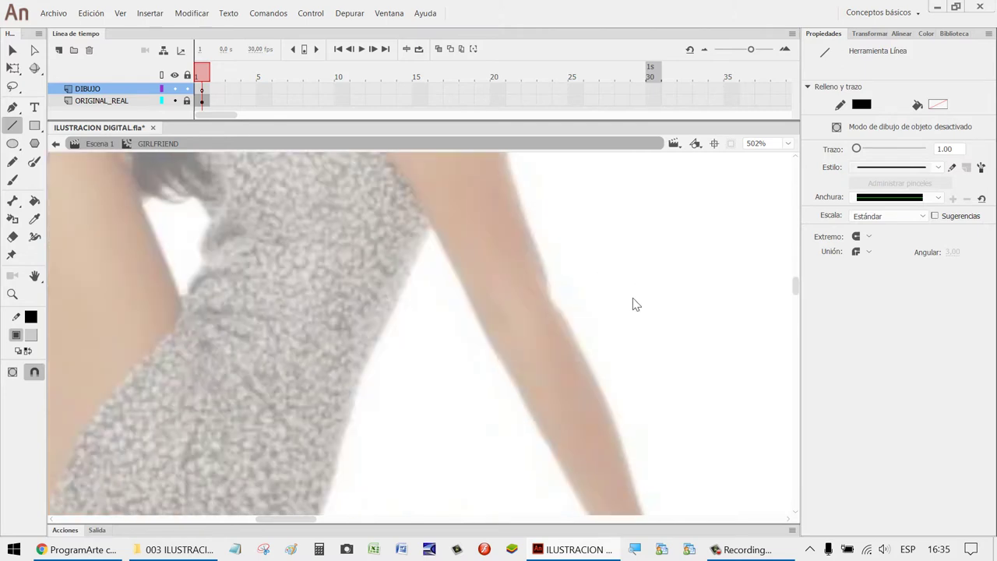
scroll(661, 312, up, 3)
scroll(658, 310, down, 1)
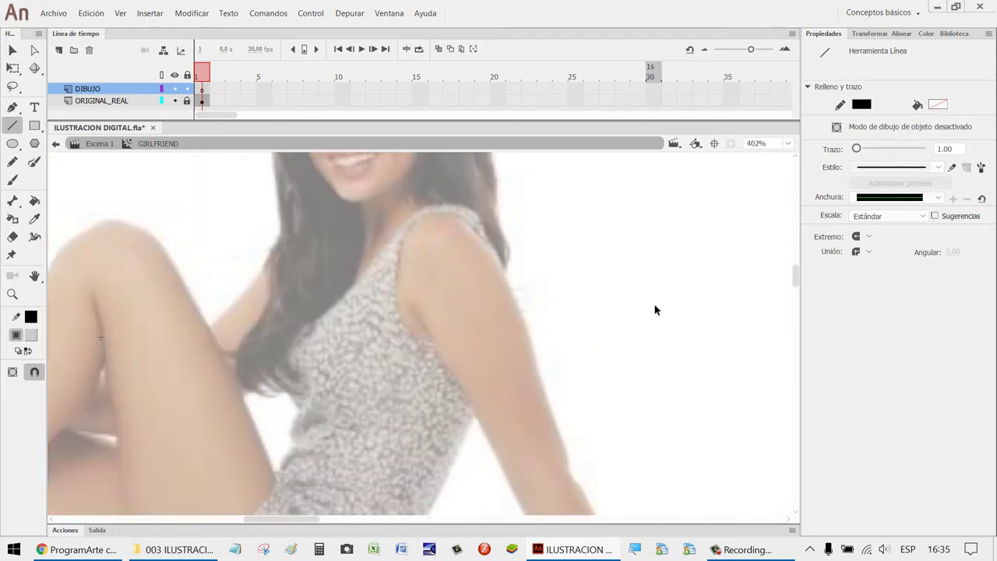
mouse_move(475, 235)
mouse_down()
mouse_move(583, 462)
mouse_move(567, 472)
mouse_up()
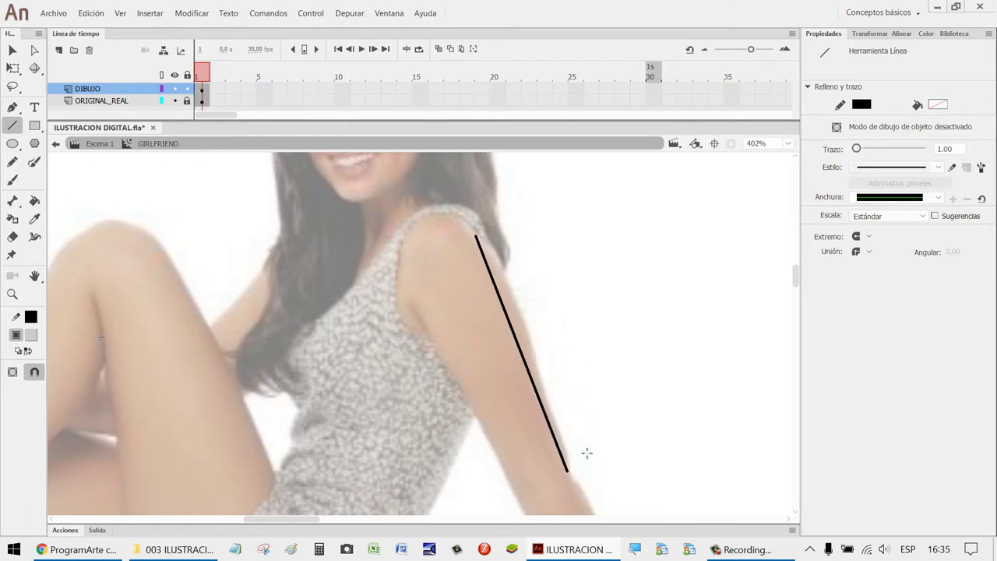
key(v)
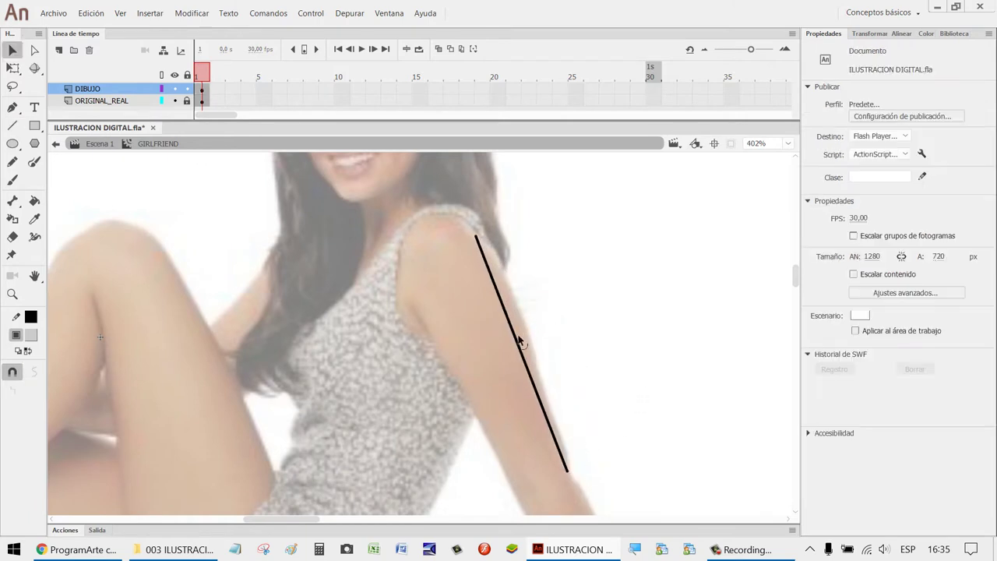
drag(520, 343, 527, 339)
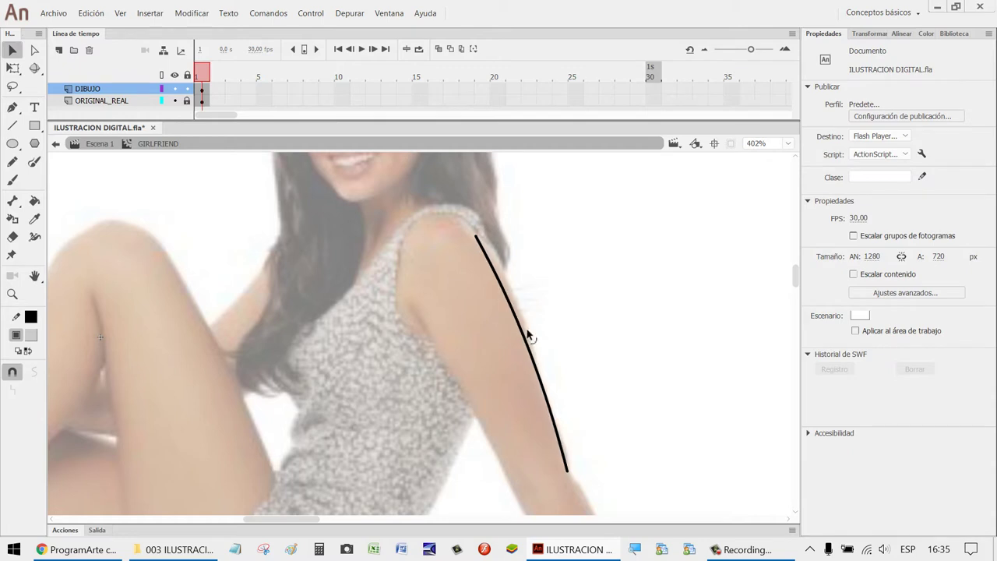
Continue the outer arm outline with a line between elbow and wrist, curved outward to match the forearm.
scroll(659, 340, down, 5)
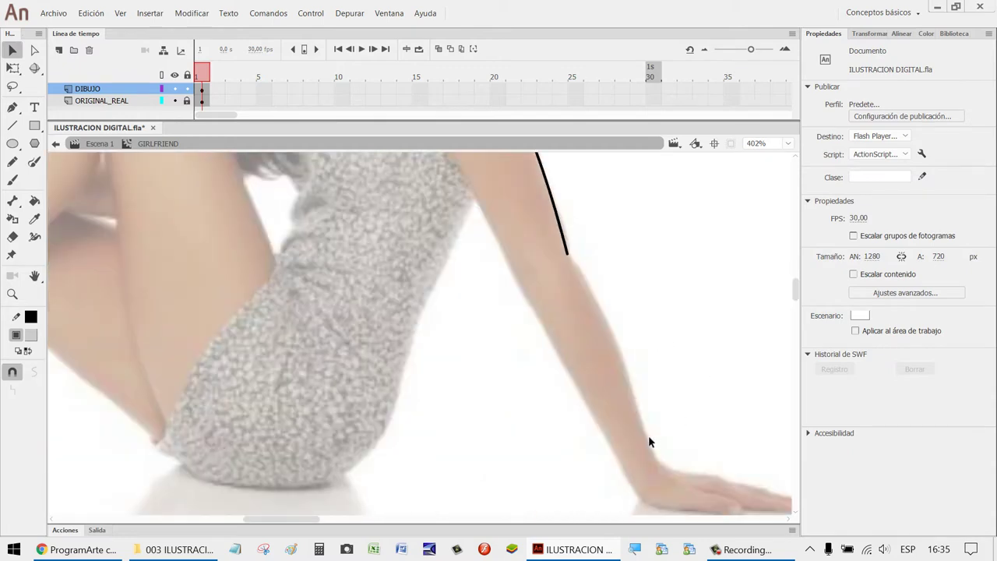
key(n)
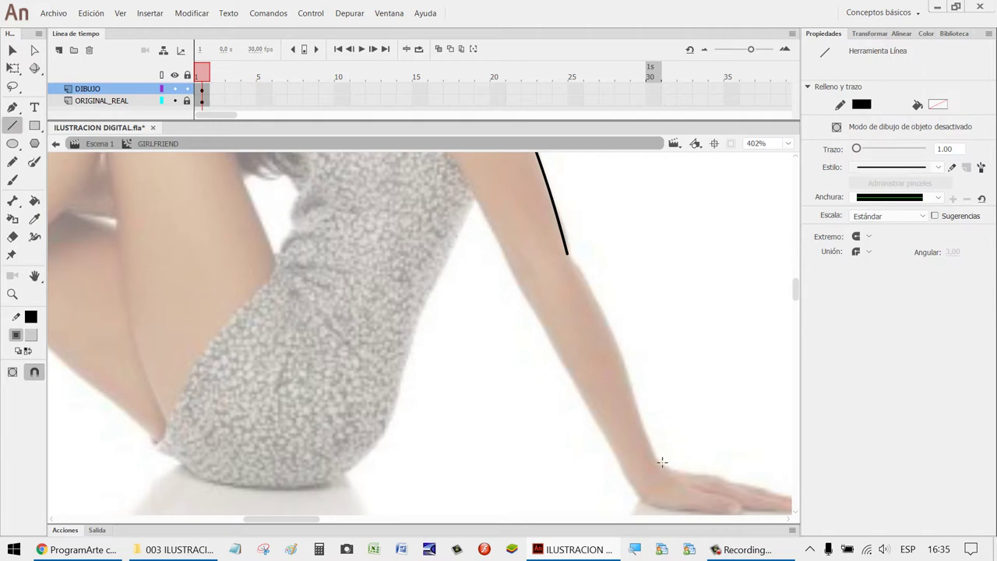
drag(652, 463, 567, 253)
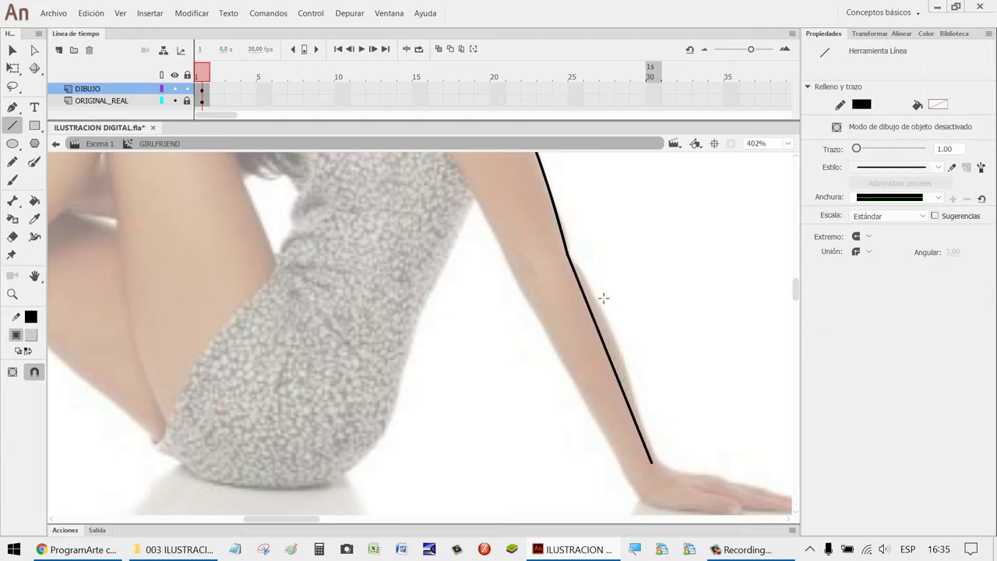
key(v)
drag(600, 329, 605, 327)
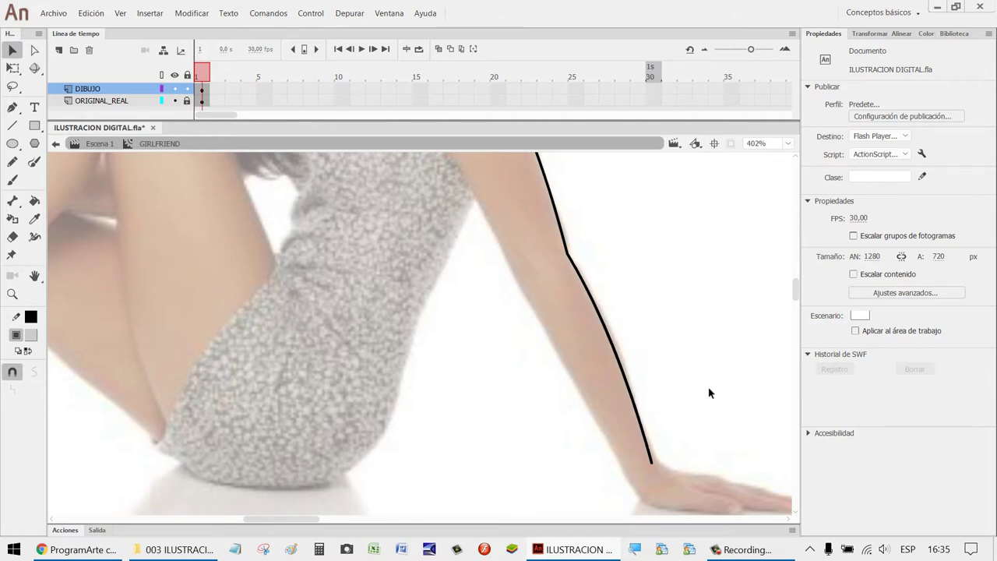
Draw a line from the wrist over the back of the supporting hand to the knuckles and curve it to the hand's contour.
key(h)
drag(709, 397, 570, 319)
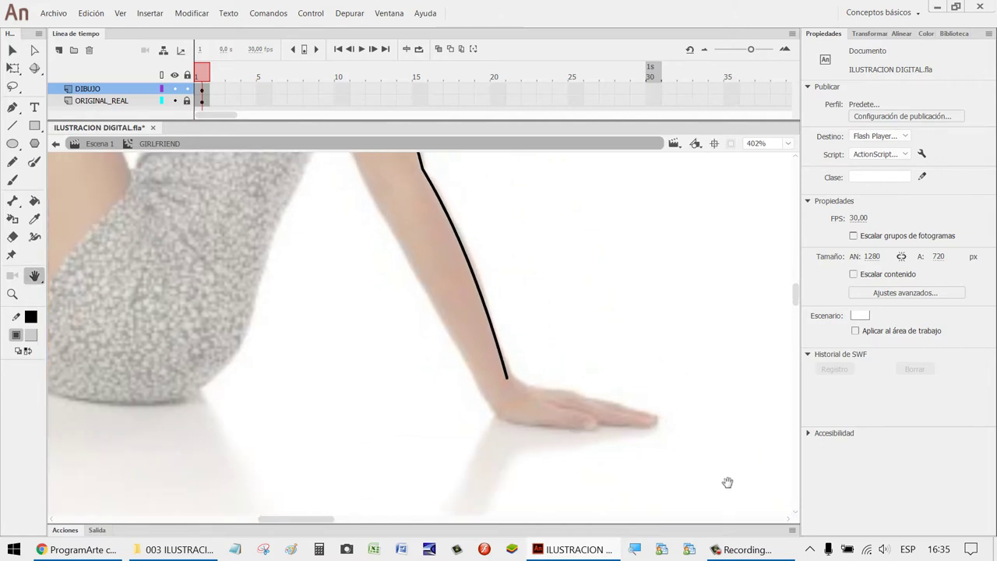
key(z)
drag(739, 494, 321, 314)
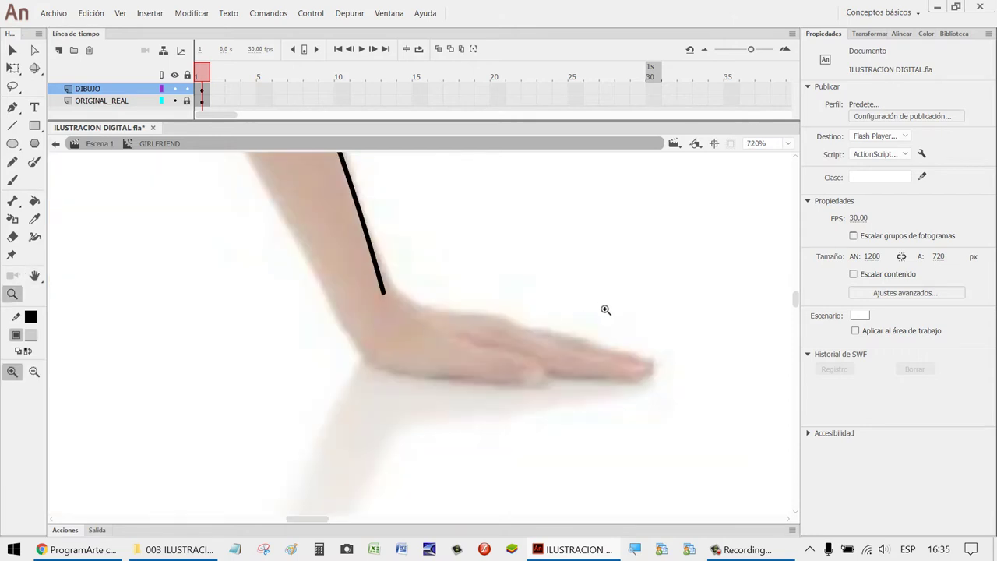
key(n)
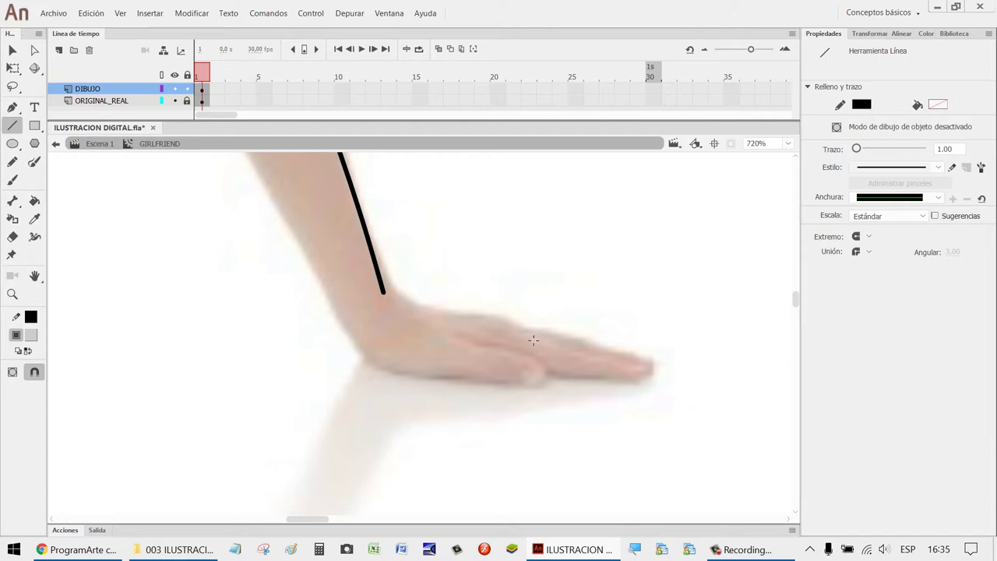
drag(530, 337, 392, 306)
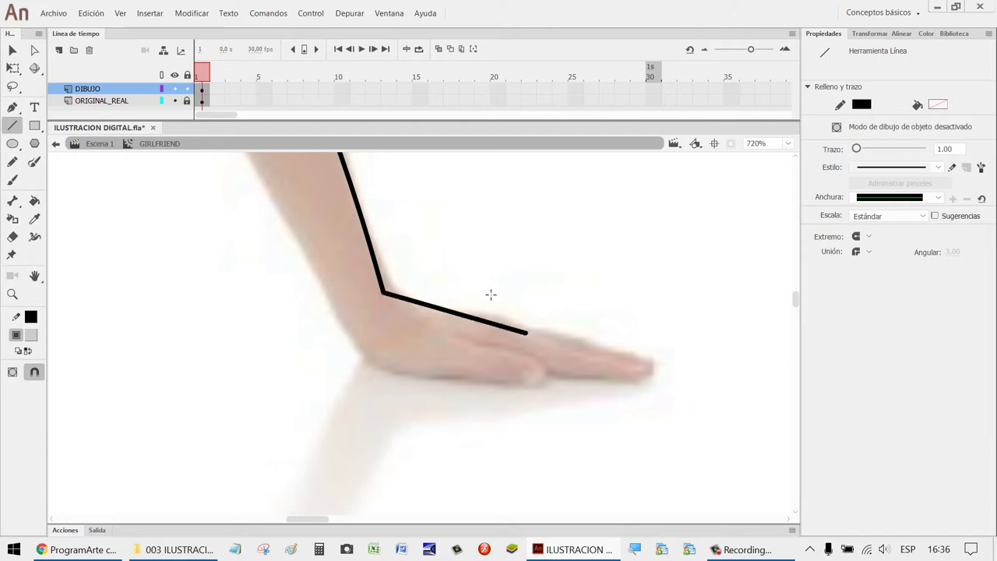
key(v)
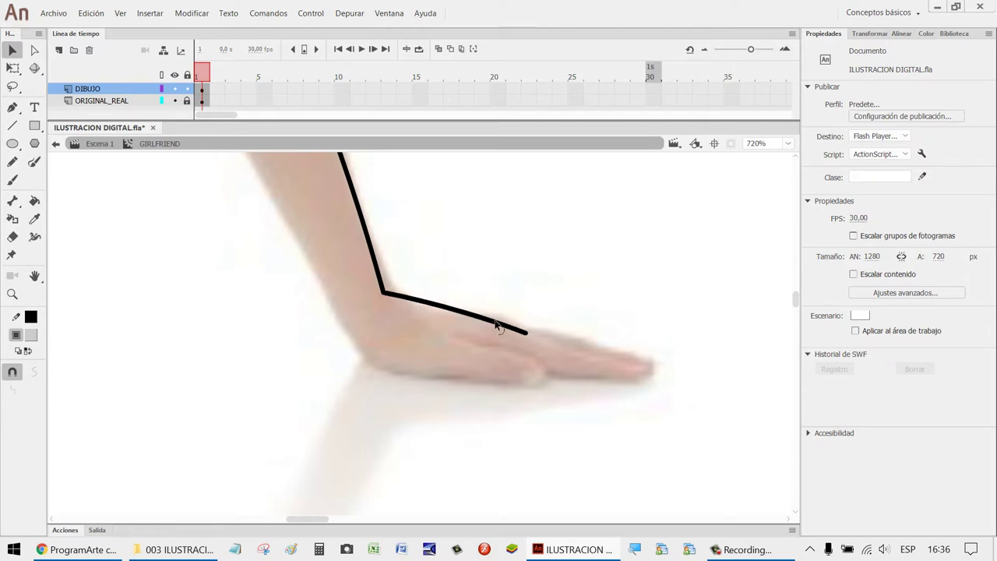
drag(499, 328, 526, 330)
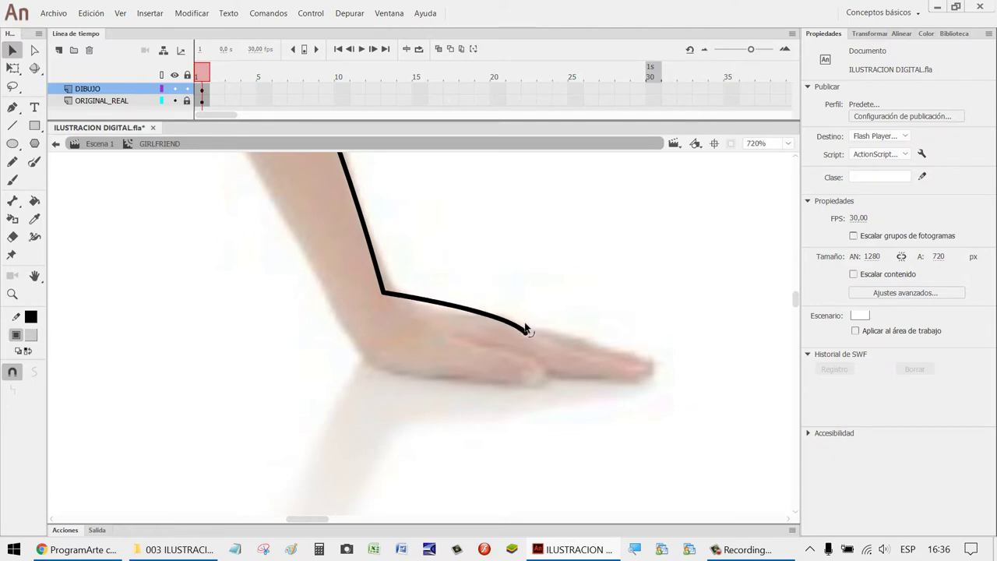
Outline the extended fingers with a curved line from knuckles to fingertip and another back along their underside.
key(n)
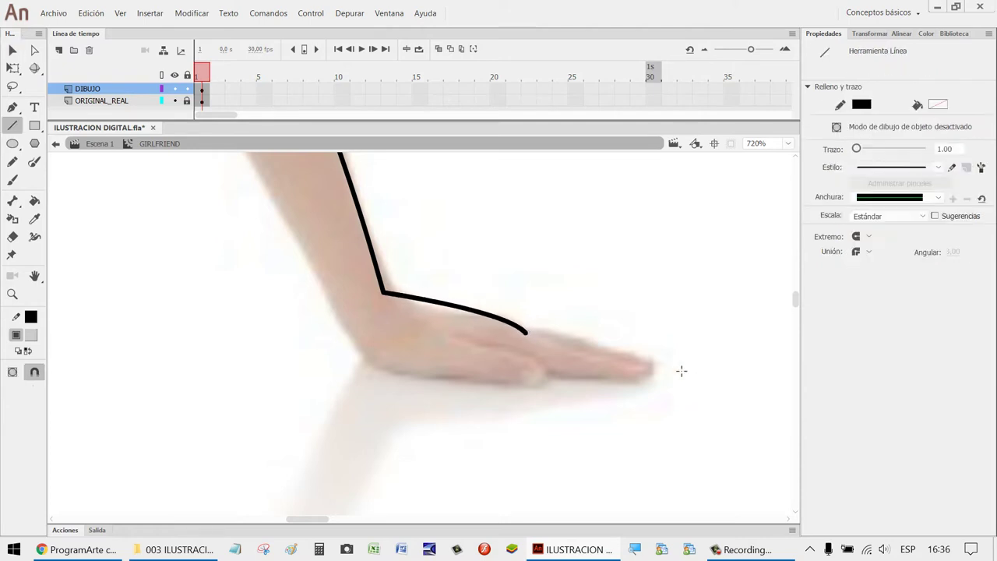
drag(659, 366, 543, 333)
key(v)
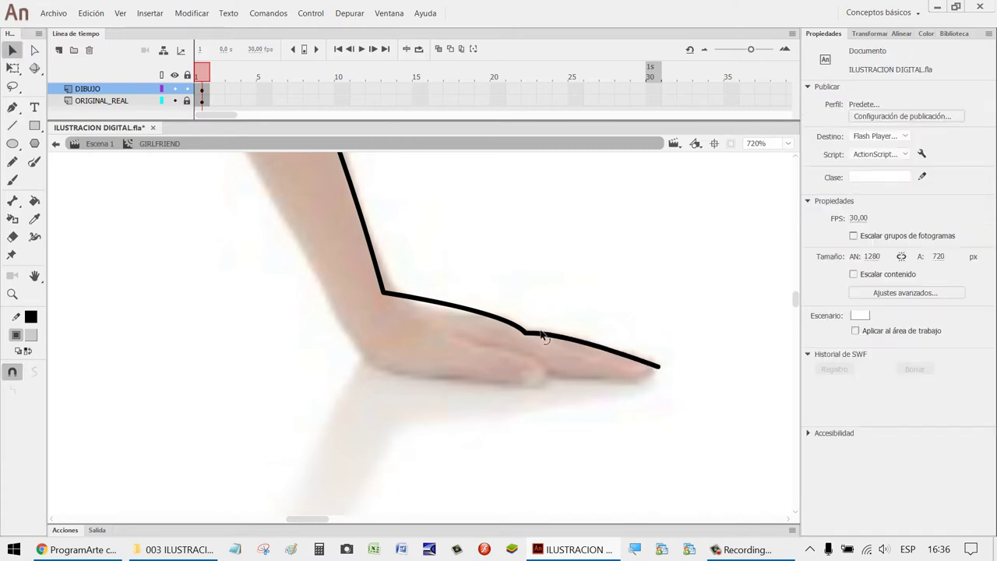
key(n)
drag(551, 381, 658, 387)
key(v)
Trace the underside of the hand with curved lines around the nearer fingertip, along the palm and up to the wrist's inner edge.
key(n)
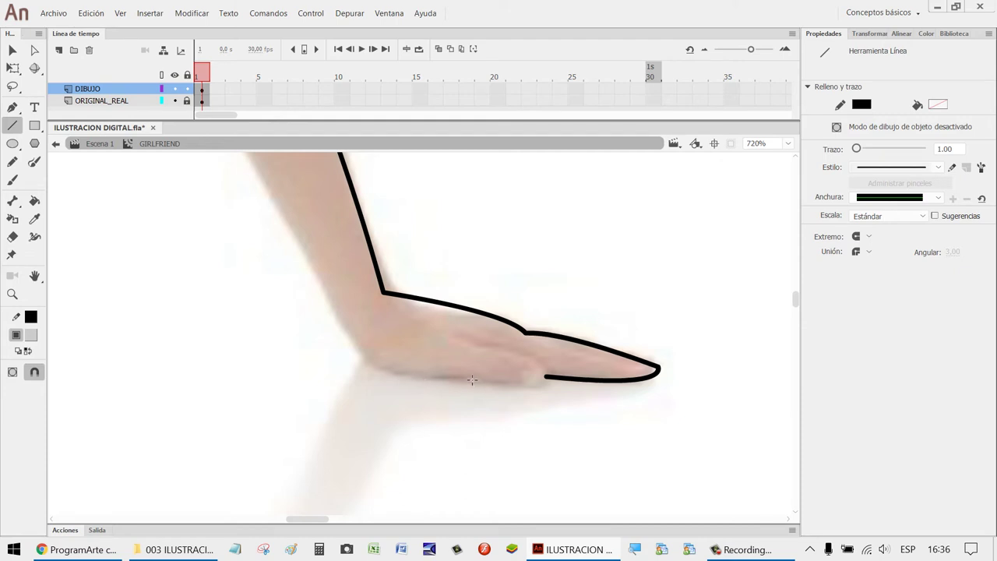
mouse_move(463, 376)
mouse_down()
mouse_move(547, 386)
mouse_move(545, 394)
mouse_up()
key(v)
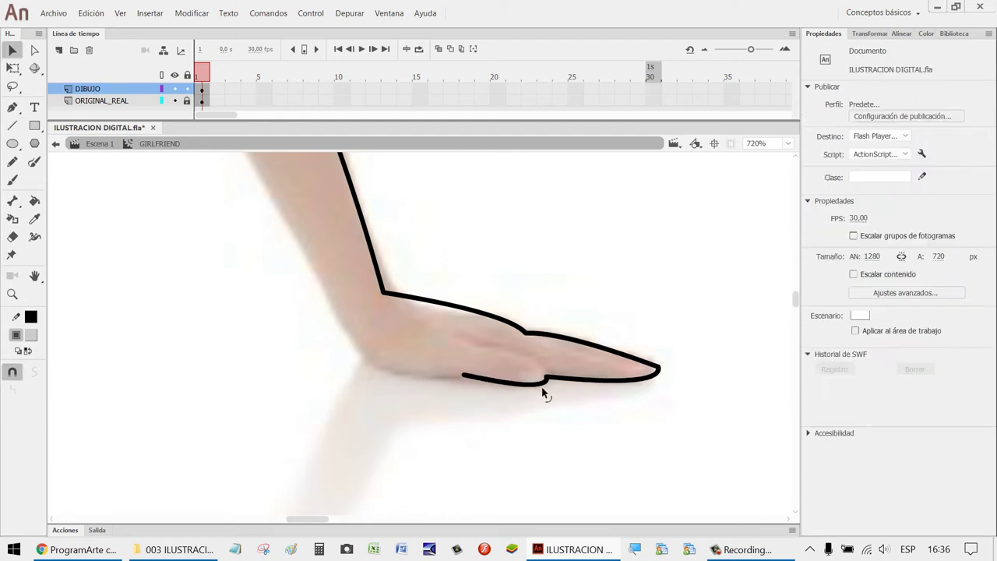
key(n)
drag(356, 345, 364, 345)
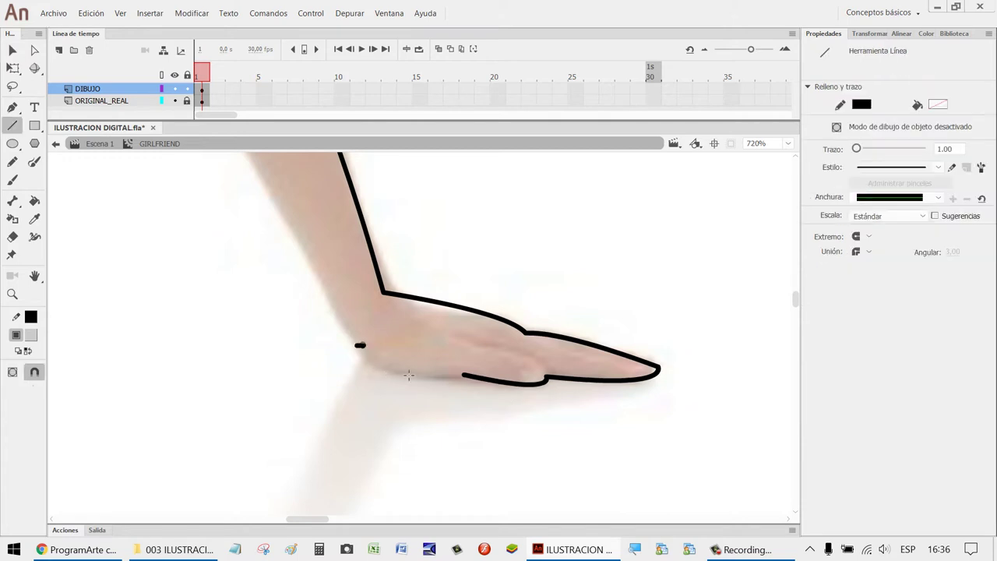
mouse_move(408, 375)
mouse_down()
mouse_move(465, 377)
mouse_move(393, 373)
mouse_up()
key(v)
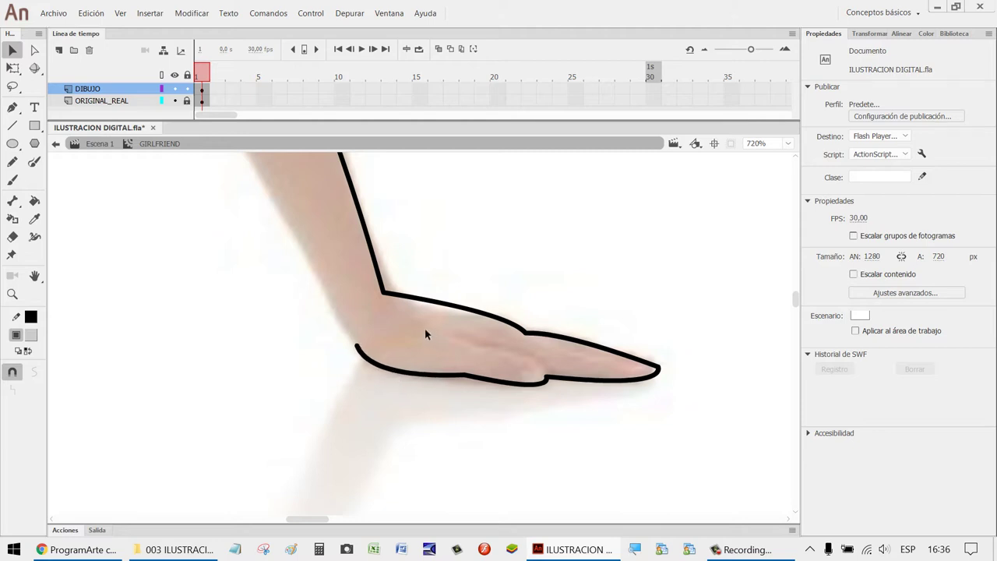
Align the wrist corner with the photo's contour and trace the lower forearm's inner edge with a curved line up from the wrist.
drag(382, 294, 393, 305)
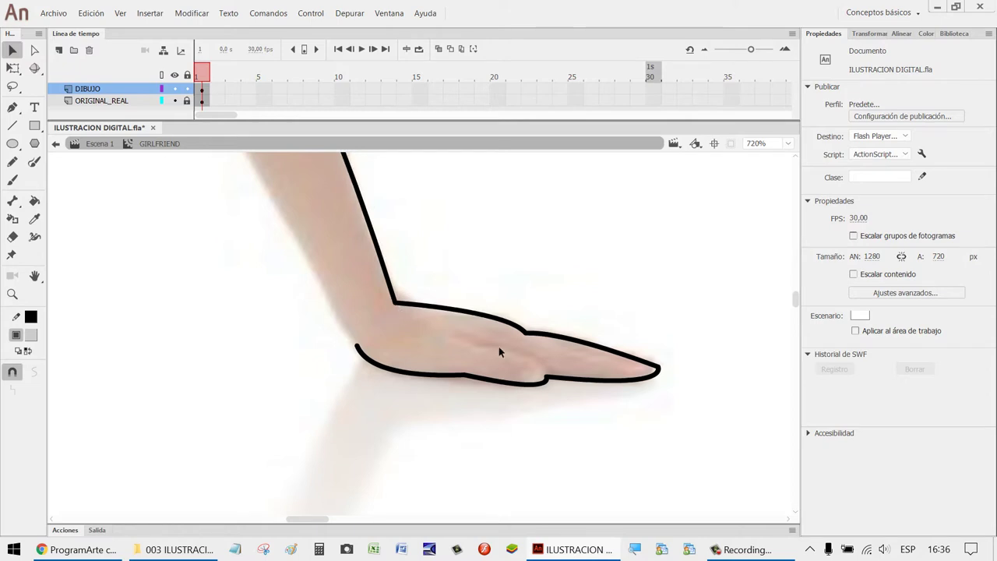
key(h)
drag(487, 351, 618, 301)
scroll(612, 294, down, 1)
scroll(611, 292, down, 1)
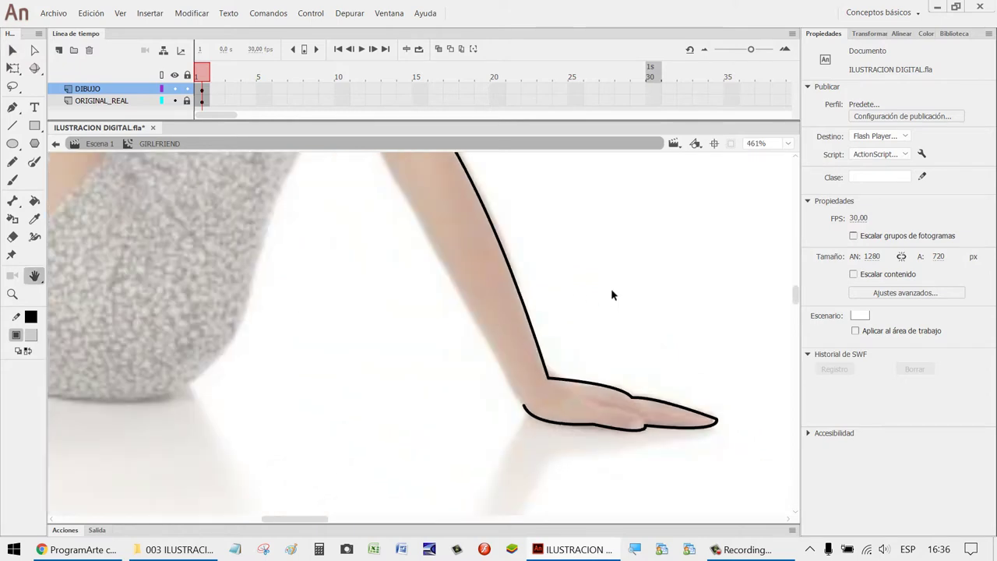
drag(608, 261, 590, 316)
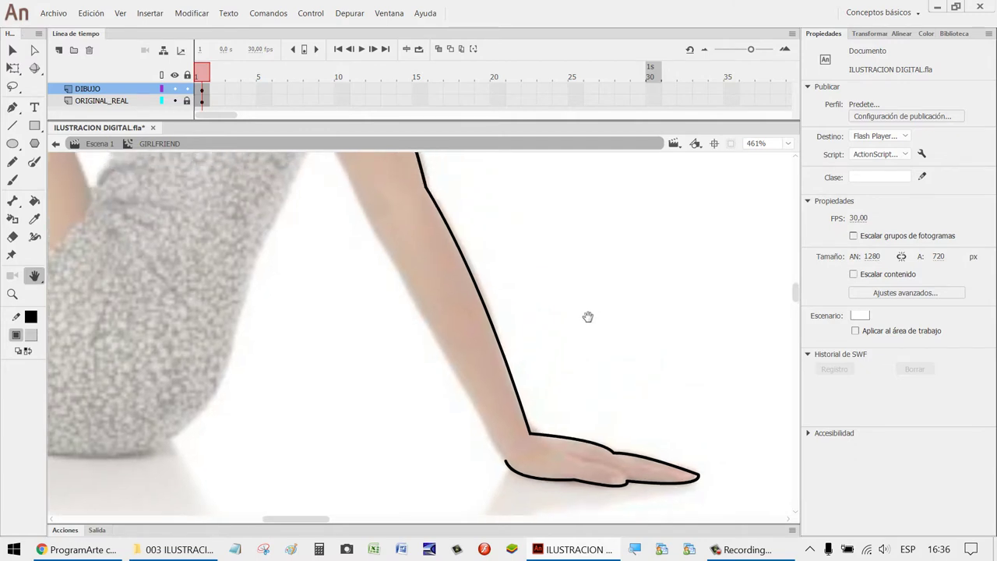
key(n)
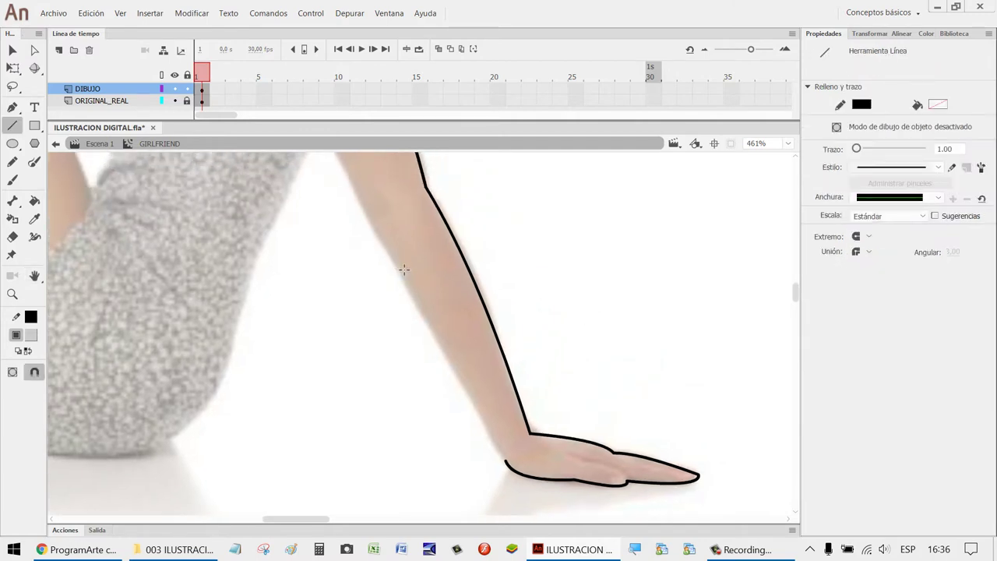
mouse_move(438, 341)
mouse_down()
mouse_move(507, 437)
mouse_move(514, 465)
mouse_up()
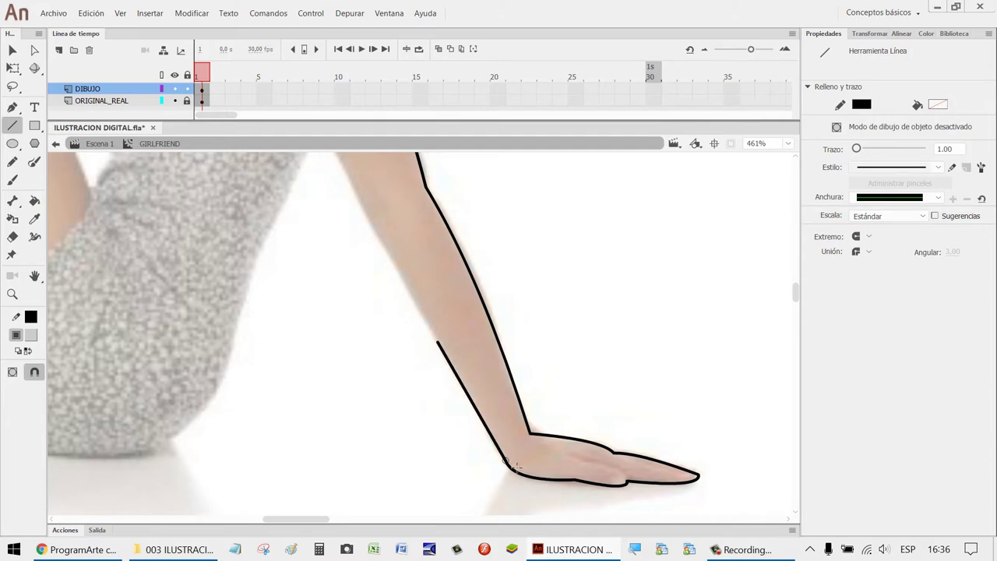
key(v)
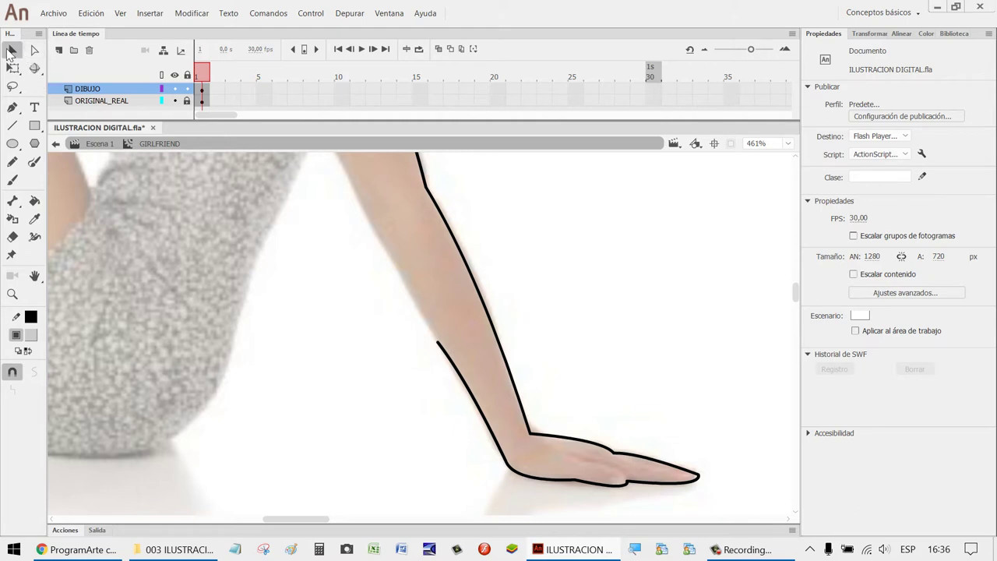
Extend the forearm's inner outline up towards the elbow with a second curved line and adjust the joint between both lines.
key(n)
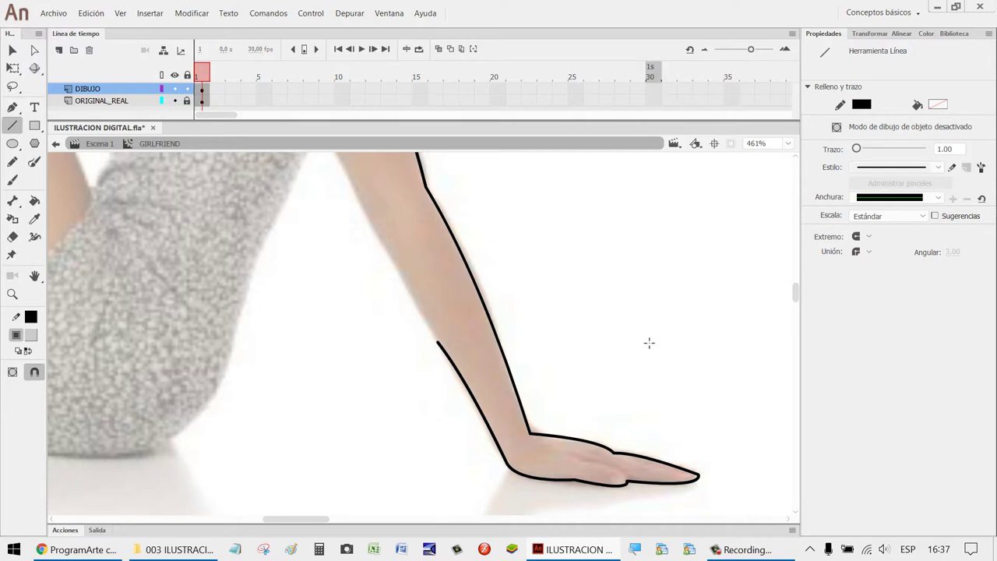
key(v)
key(n)
drag(399, 261, 437, 342)
key(v)
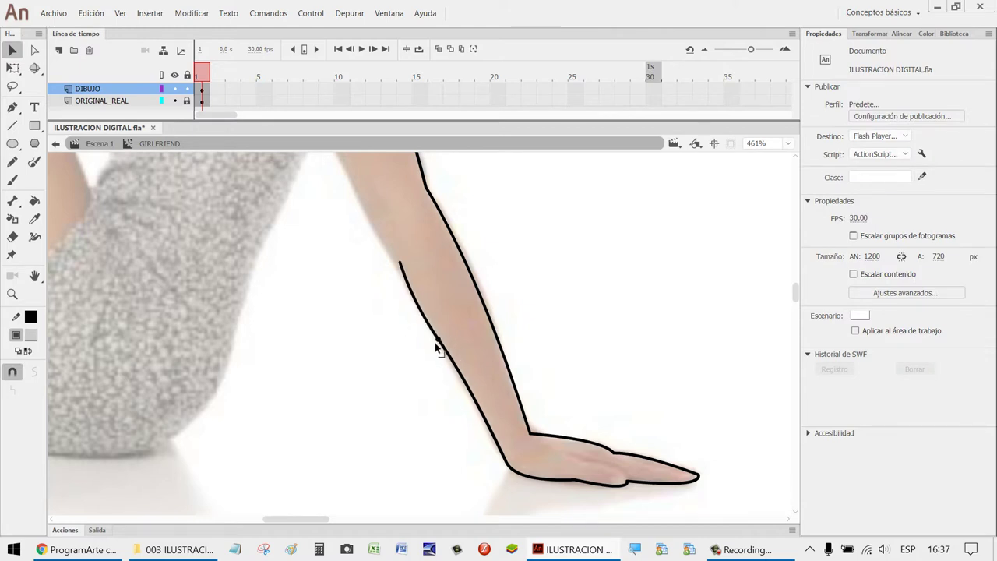
drag(436, 345, 438, 352)
Trace the upper arm's inner edge with a line from the armpit to the forearm outline, bent slightly to the arm's contour.
scroll(621, 320, up, 5)
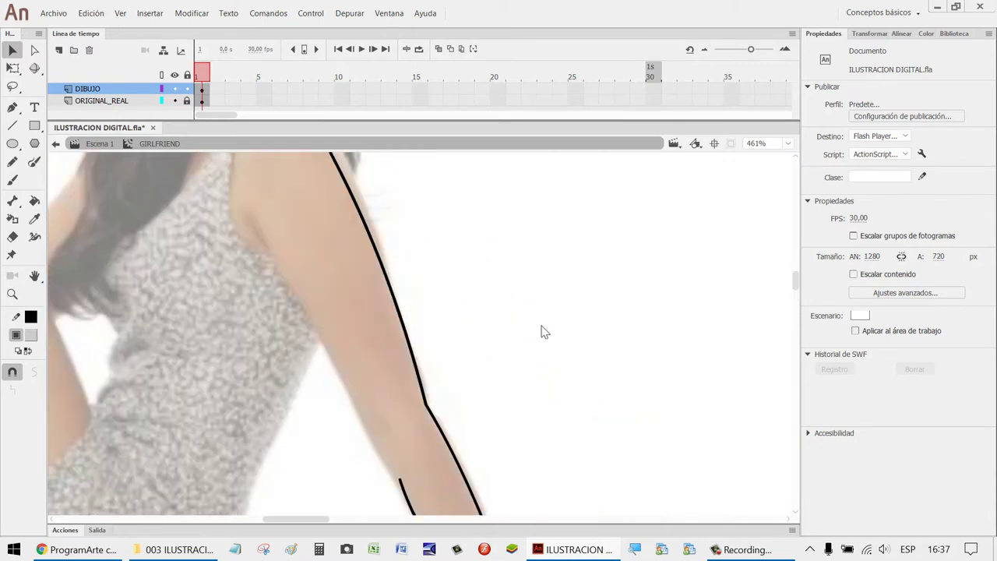
key(n)
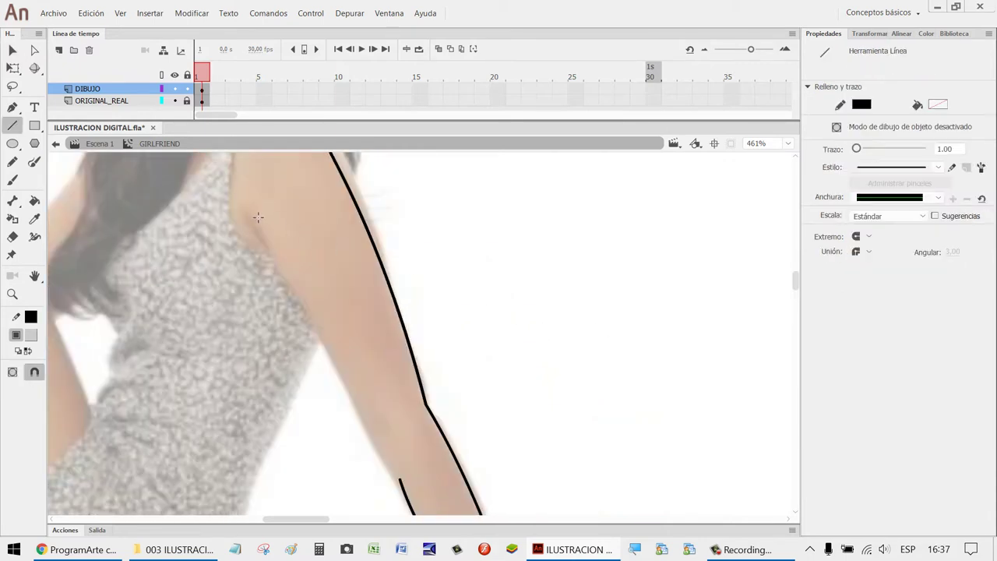
mouse_move(250, 212)
mouse_down()
mouse_move(385, 396)
mouse_move(398, 480)
mouse_up()
key(v)
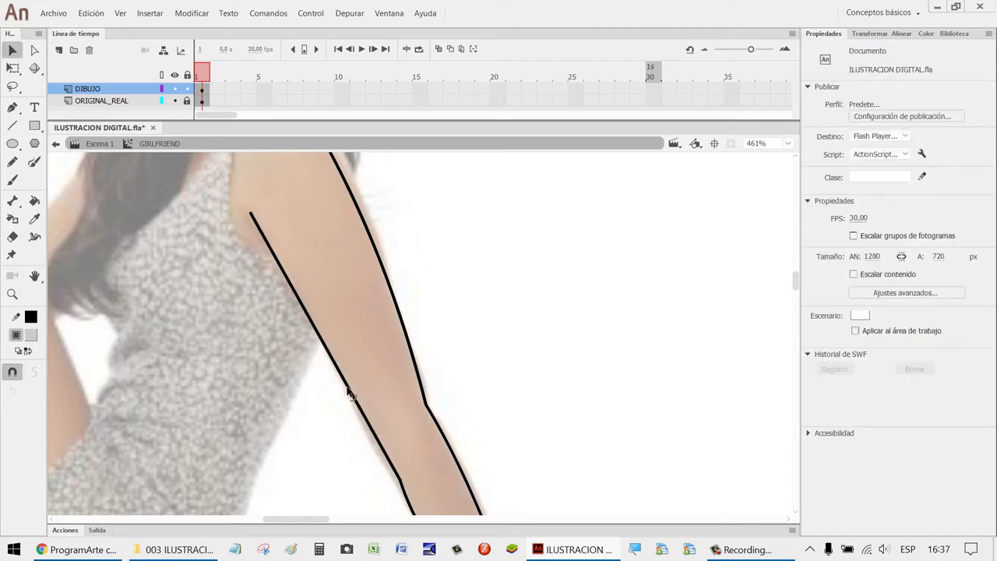
drag(350, 396, 350, 403)
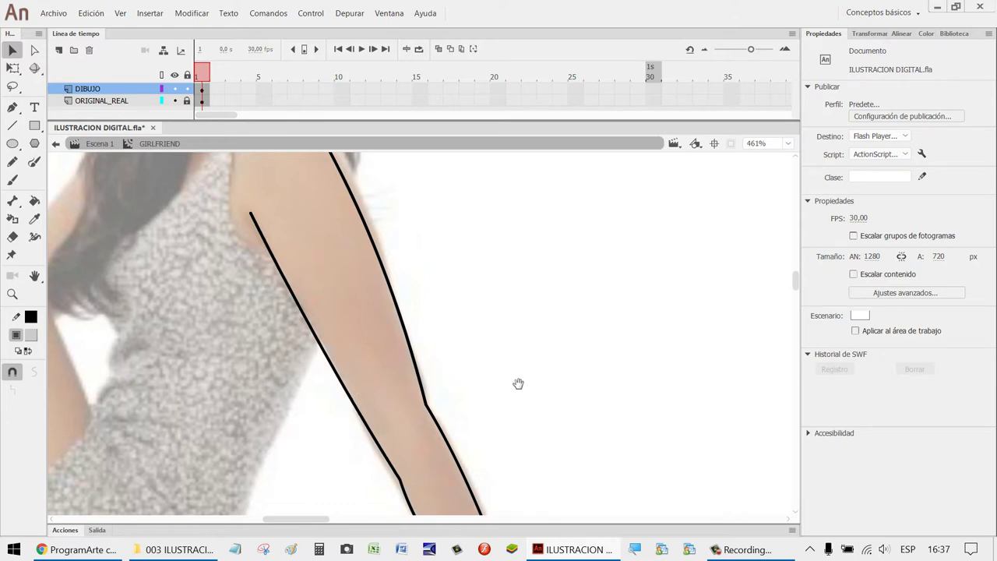
Outline the back of the dress with a line from the inner arm down to the hip, curved inward to the waist.
drag(518, 383, 673, 280)
drag(467, 366, 521, 434)
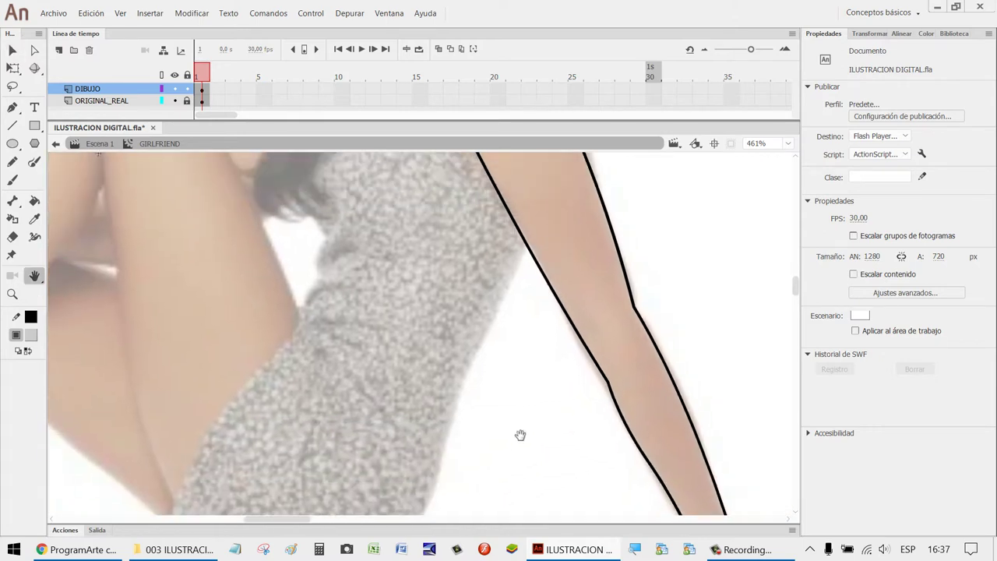
key(n)
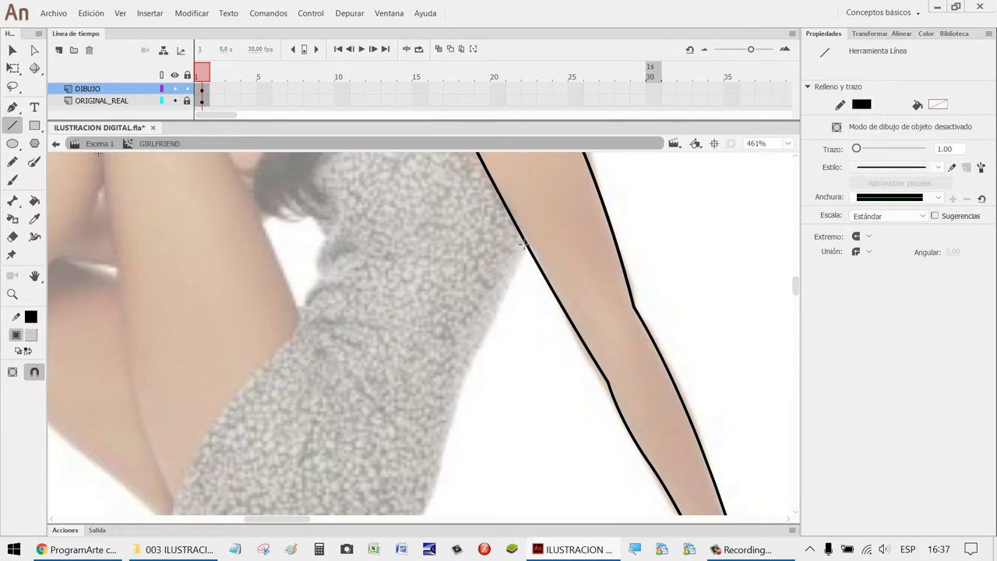
drag(531, 251, 445, 441)
key(v)
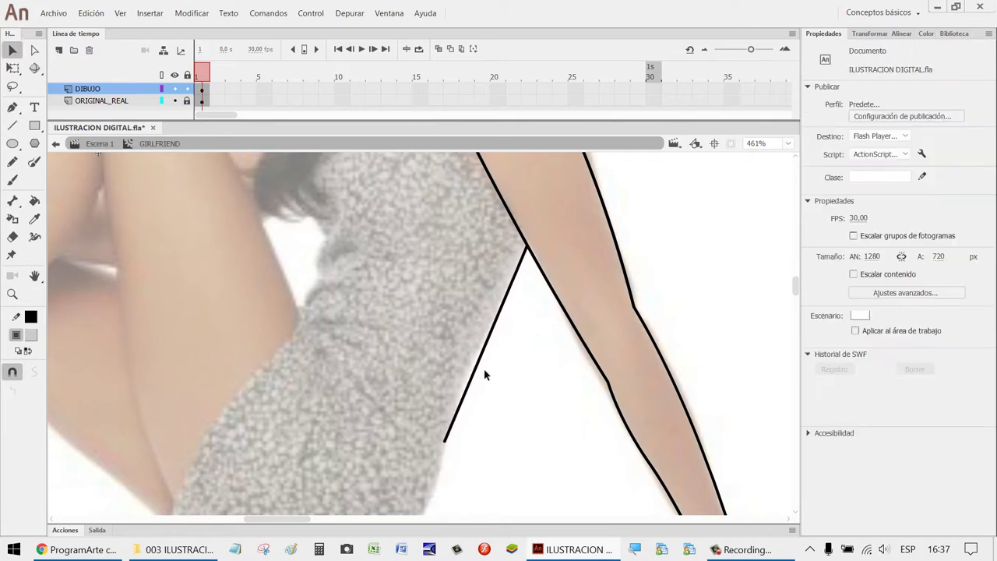
drag(478, 373, 468, 373)
Continue the dress outline with a line from the hip to the underside of the seat, curved outward around the buttocks.
scroll(485, 379, down, 3)
key(n)
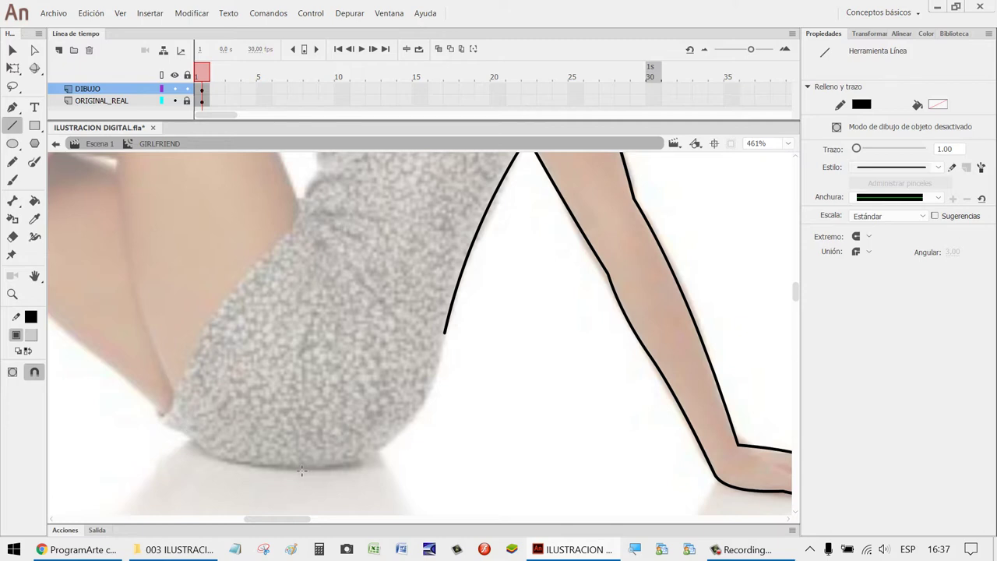
mouse_move(322, 465)
mouse_down()
mouse_move(392, 403)
mouse_move(444, 333)
mouse_up()
key(v)
drag(385, 401, 412, 439)
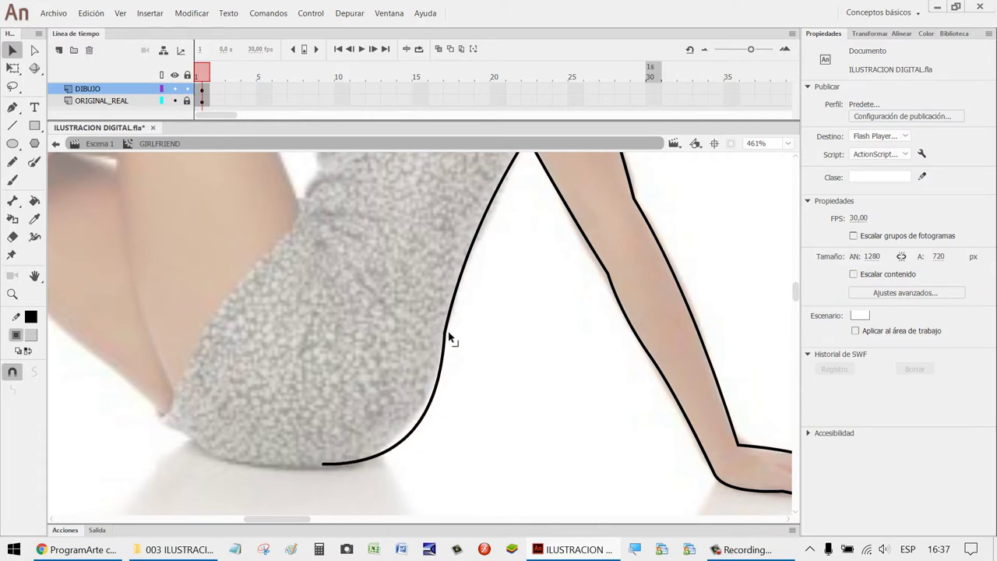
Smooth the transition between the back and seat lines by bending the back line inward and moving their joint slightly up.
drag(448, 331, 449, 336)
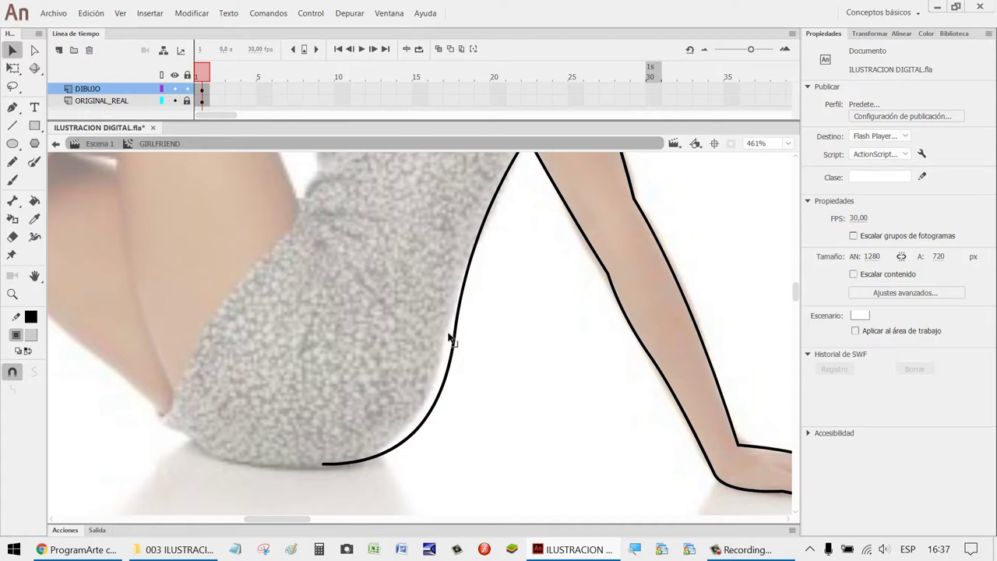
key(ctrl+z)
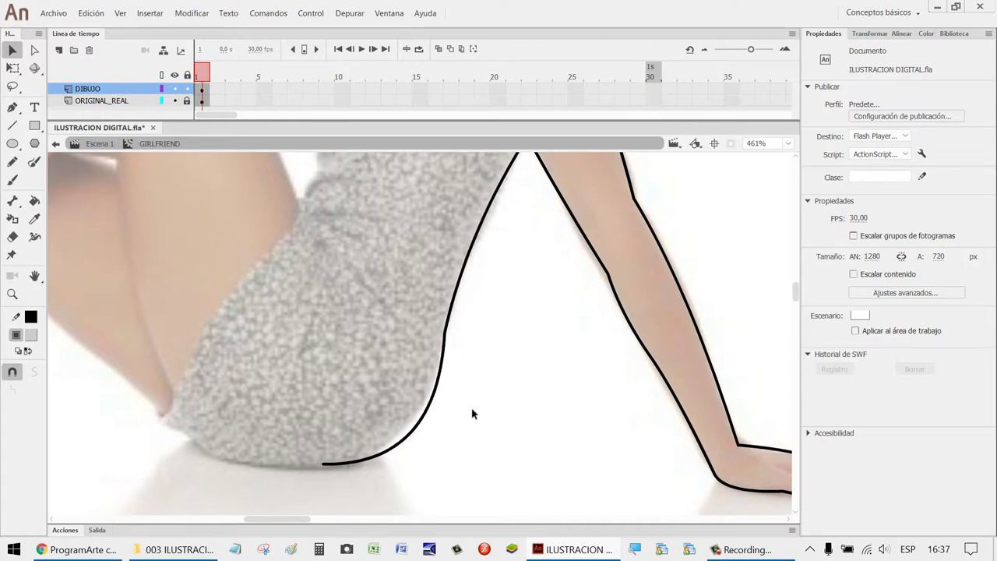
click(423, 429)
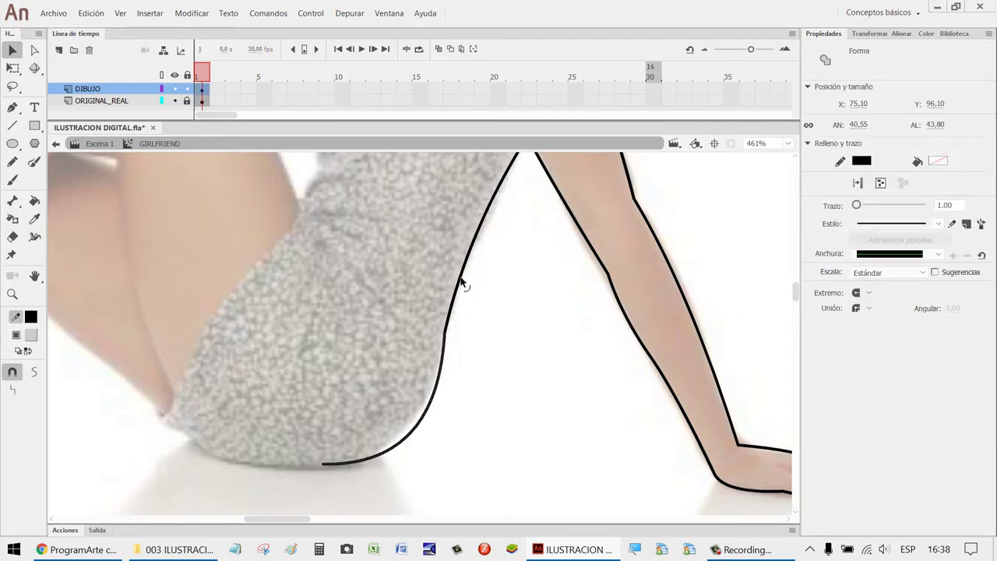
drag(457, 279, 451, 296)
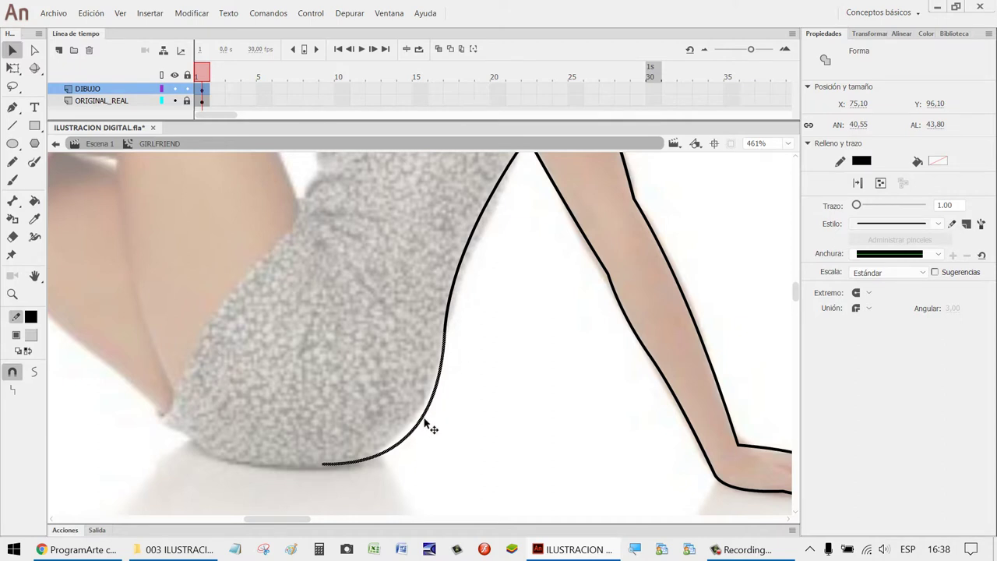
drag(427, 421, 433, 423)
key(ctrl+z)
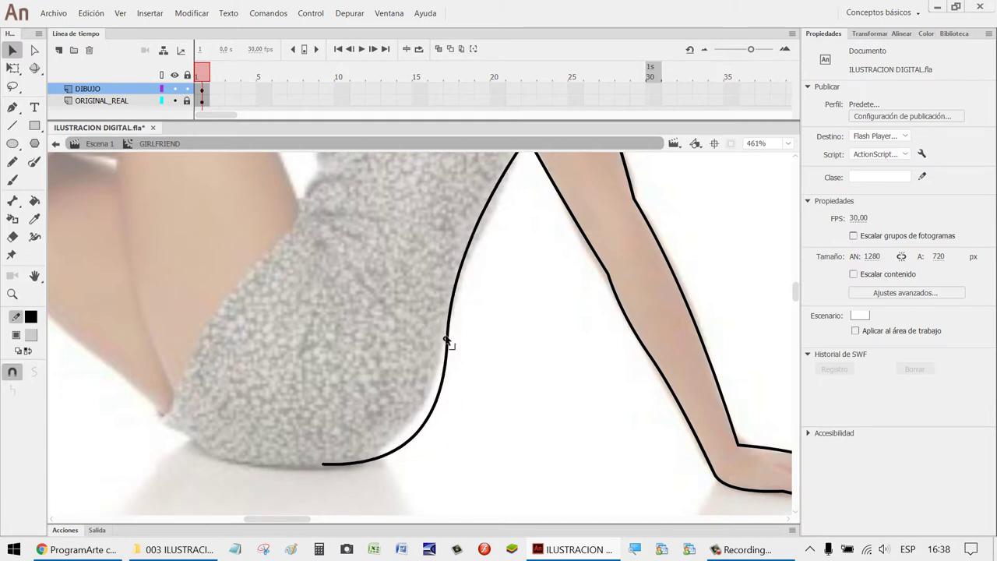
drag(447, 338, 447, 319)
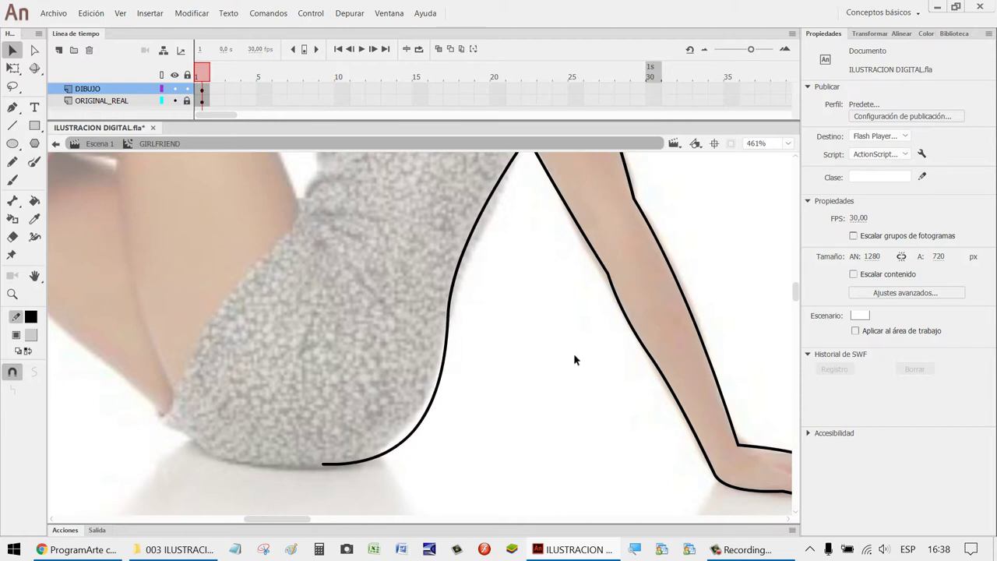
Trace the dress's underside with a curved line from the thigh to the seat outline, aligning the joint with the photo.
key(h)
drag(574, 363, 652, 383)
drag(470, 352, 490, 346)
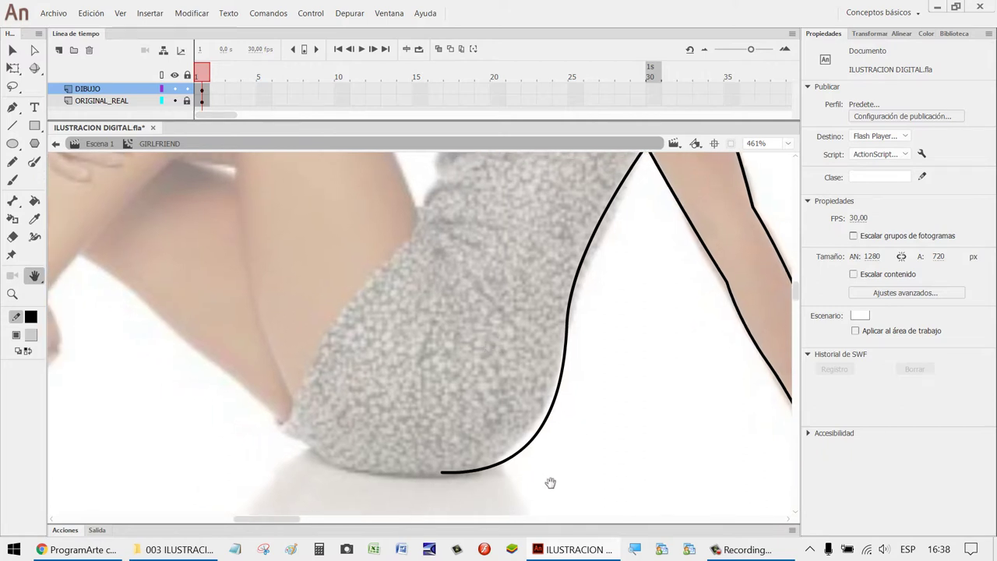
key(v)
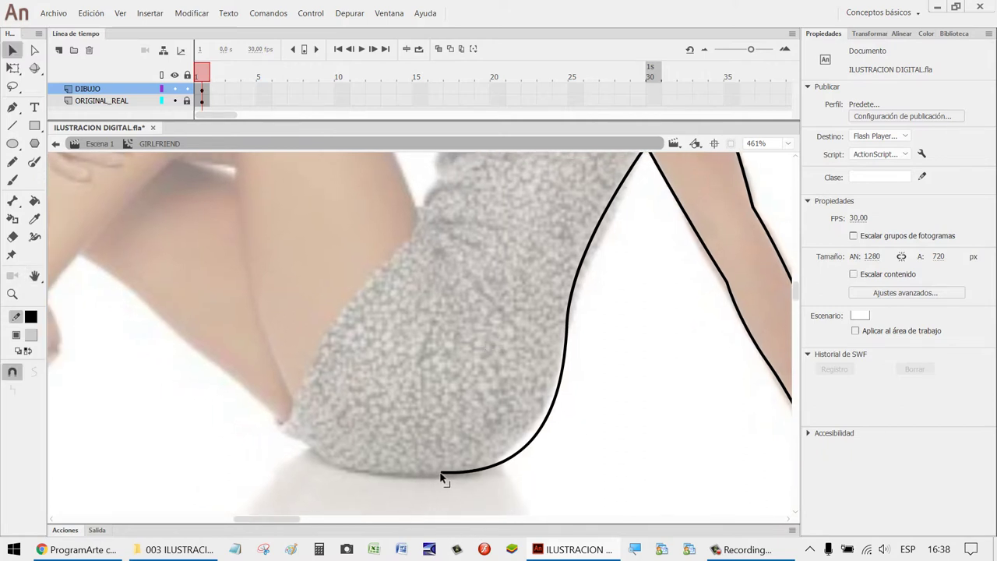
drag(440, 476, 439, 478)
key(n)
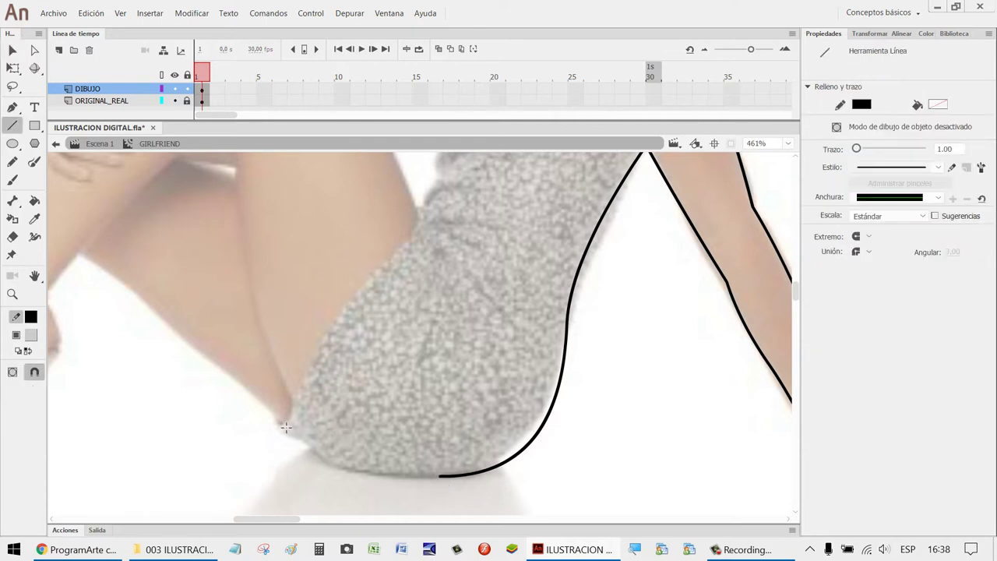
mouse_move(280, 421)
mouse_down()
mouse_move(439, 491)
mouse_move(441, 476)
mouse_up()
key(v)
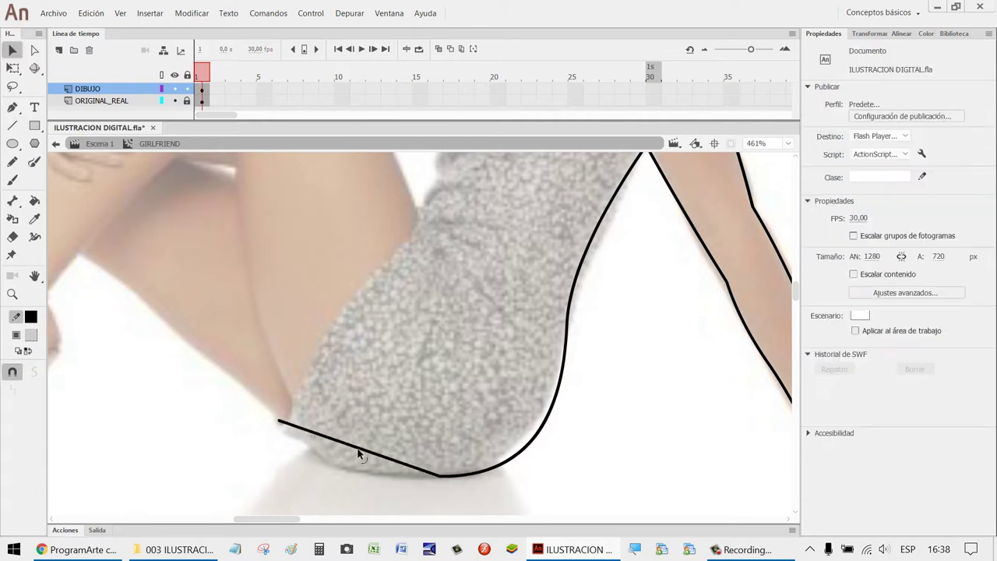
drag(359, 454, 355, 472)
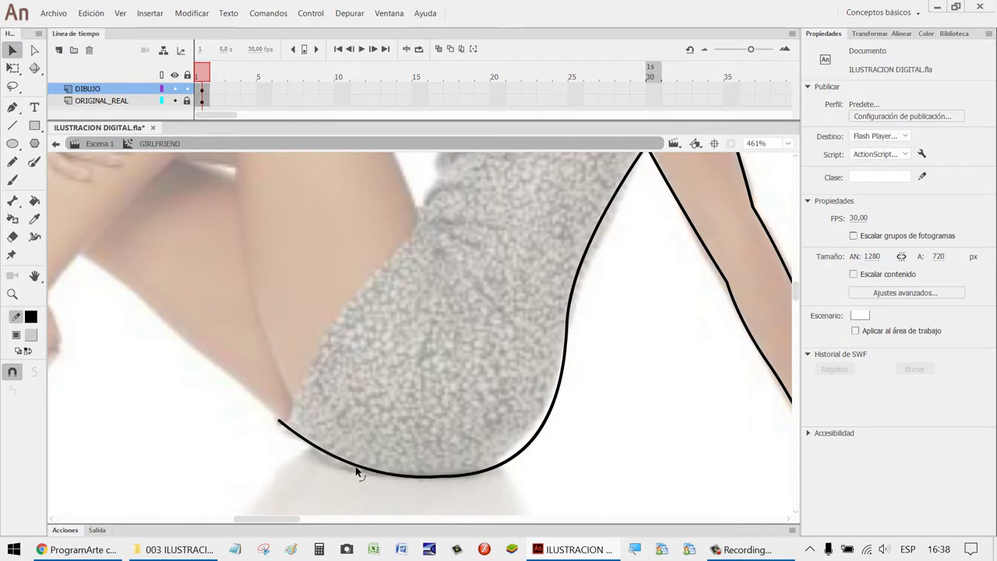
drag(436, 479, 436, 473)
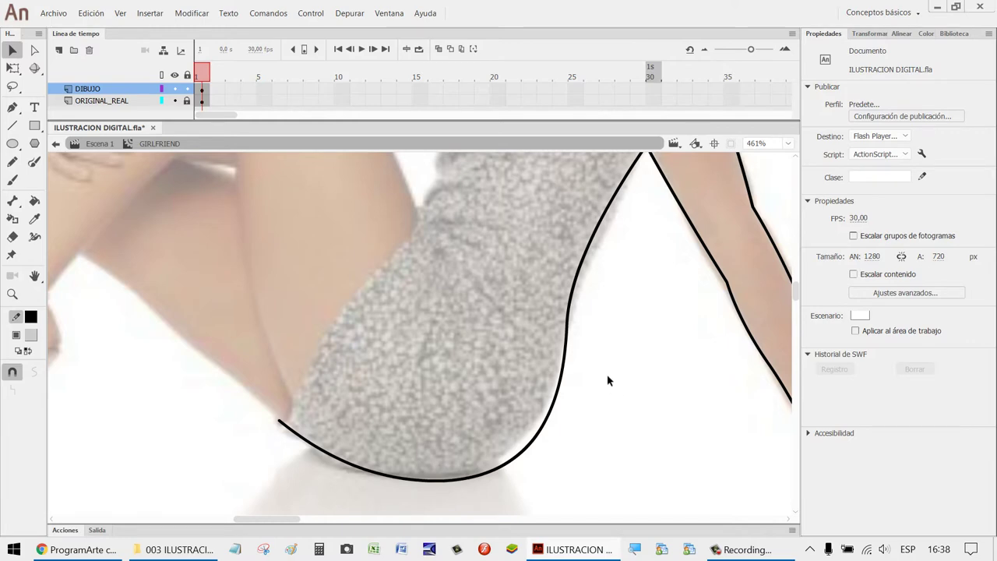
Draw the dress's edge along the thigh from the waist crease to the outline's lower corner and curve it outward.
scroll(628, 371, down, 1)
scroll(628, 370, down, 5)
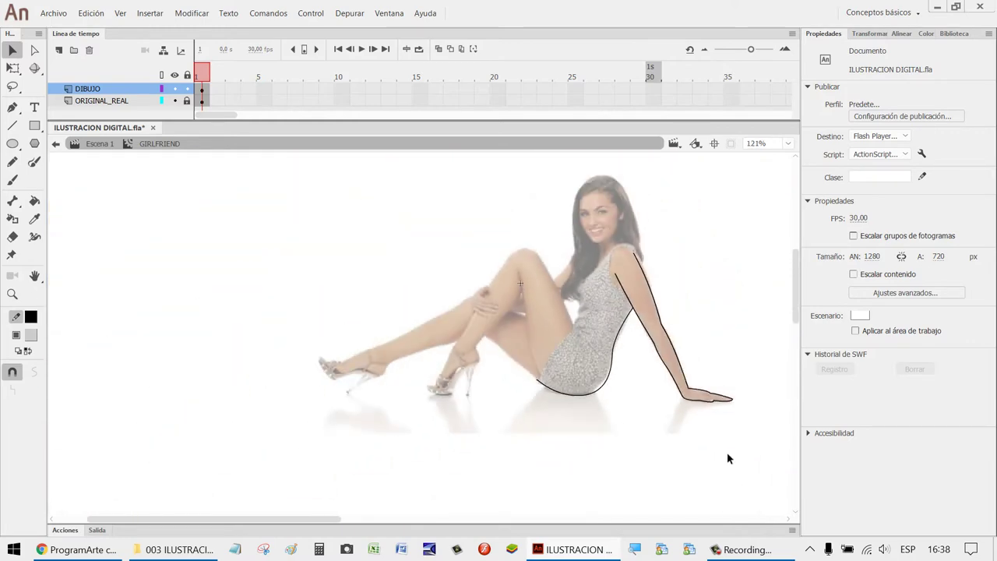
key(z)
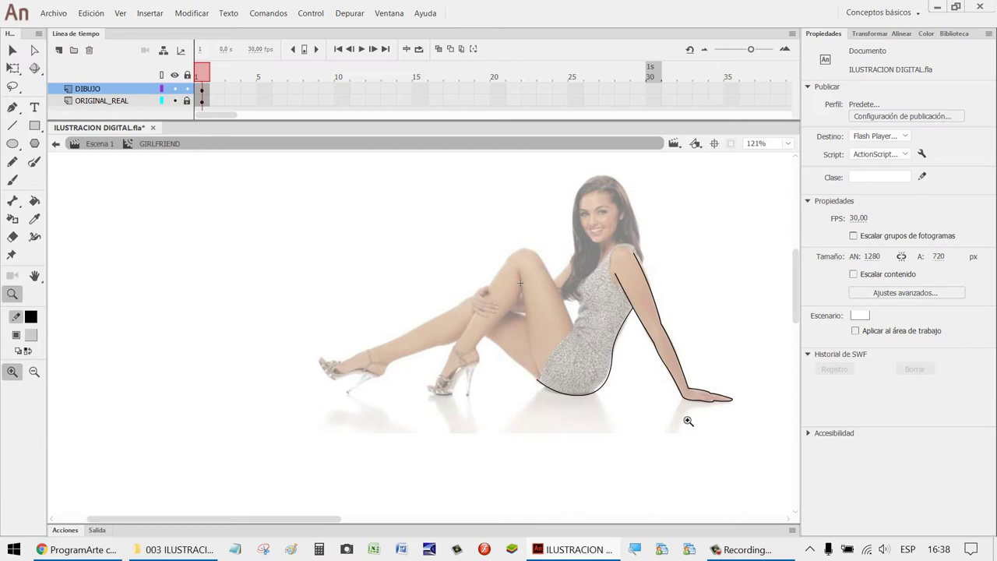
drag(636, 425, 483, 311)
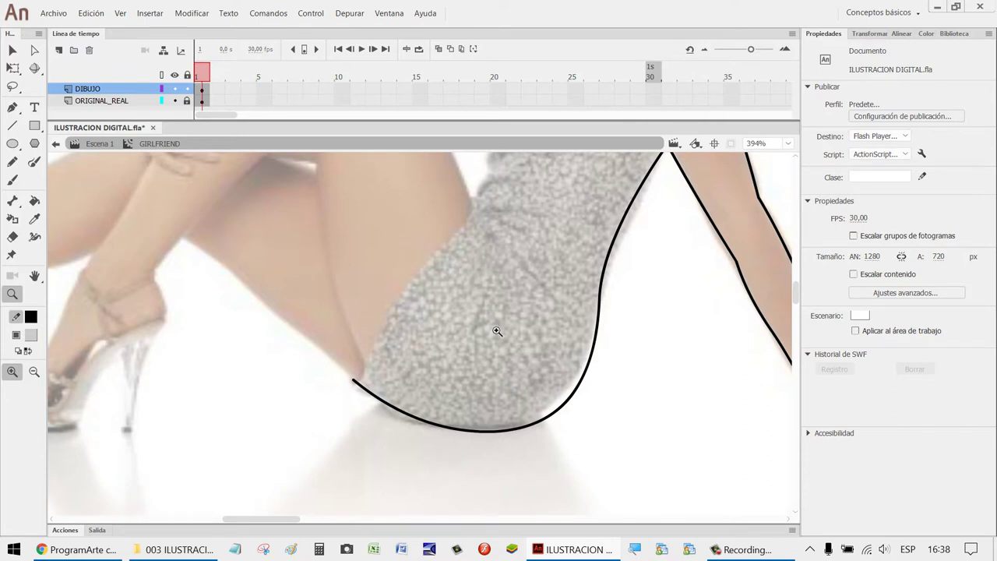
key(v)
scroll(548, 320, up, 3)
scroll(524, 327, down, 3)
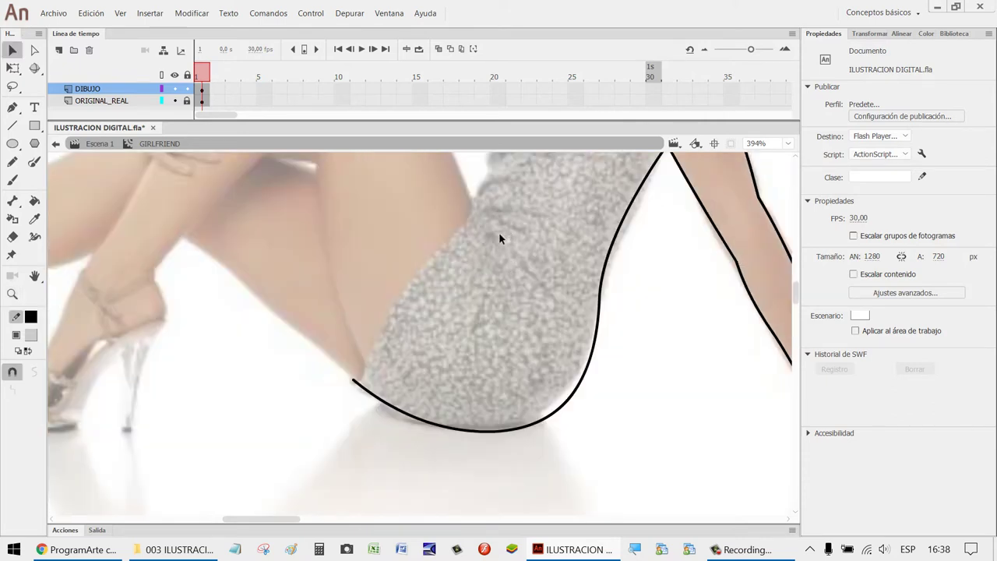
key(n)
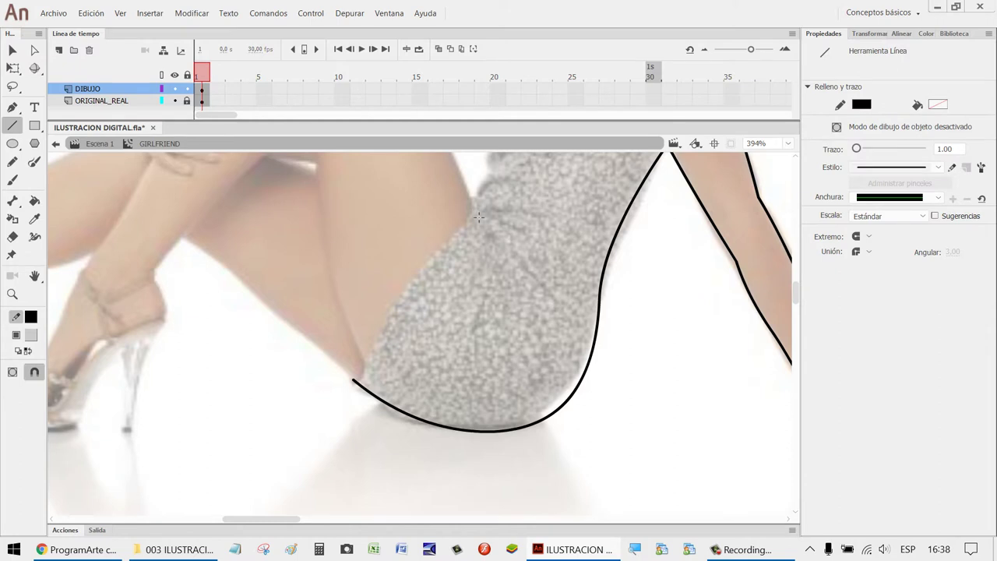
drag(474, 207, 354, 381)
key(v)
drag(406, 315, 385, 319)
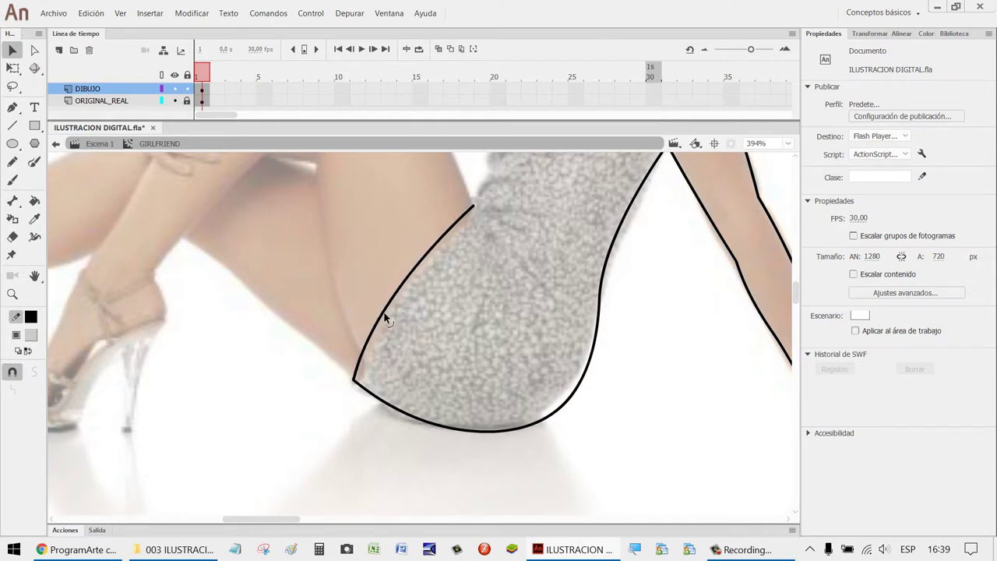
Extend the dress's front outline with a line from the waist crease up to below the bust, bent to follow the waist.
scroll(385, 317, up, 3)
scroll(646, 393, up, 3)
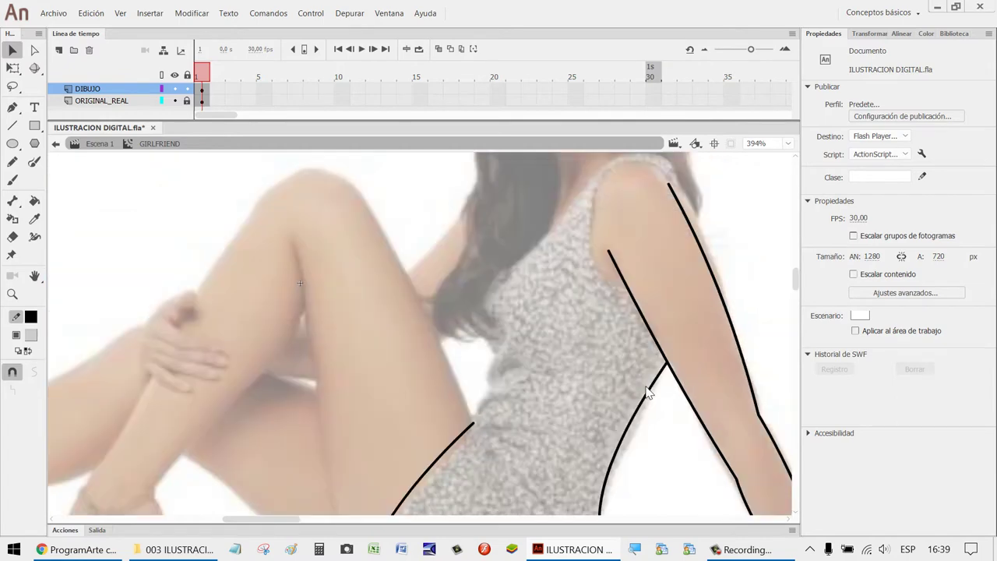
key(n)
drag(493, 352, 474, 423)
key(v)
drag(489, 385, 495, 386)
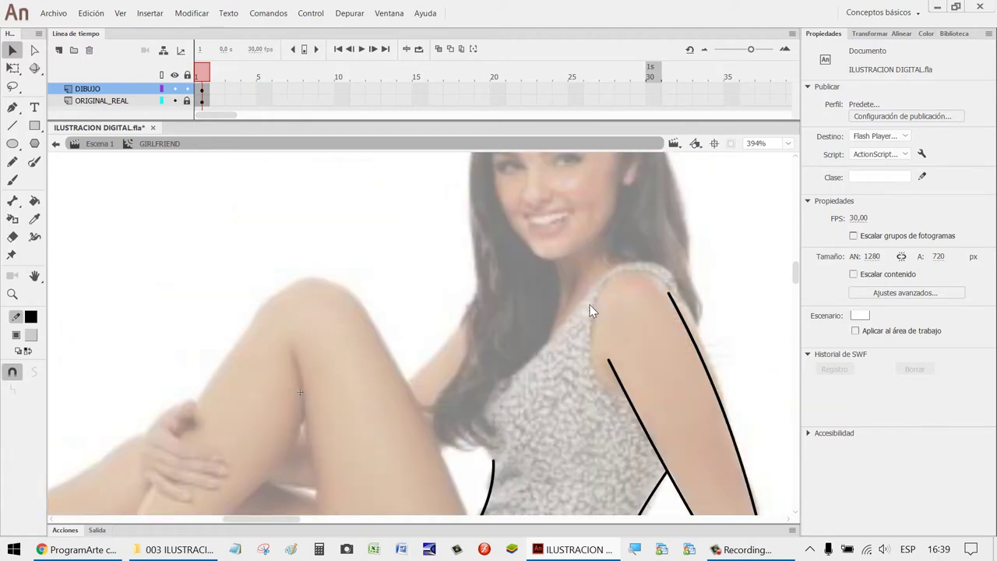
Trace the bust from the upper end of the waist line to the hair with an outward-curved line, refining its upper end and curve.
scroll(589, 304, down, 3)
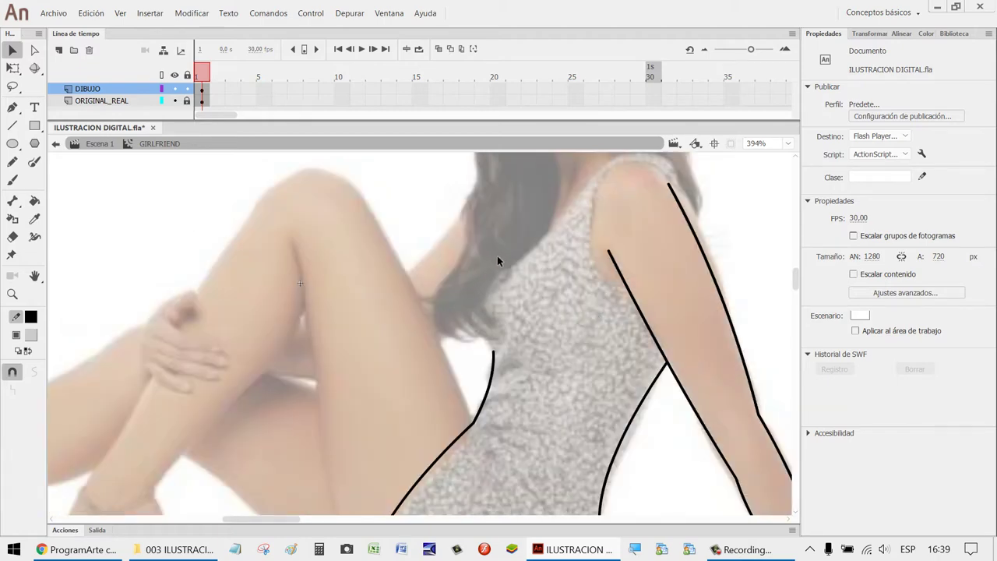
key(n)
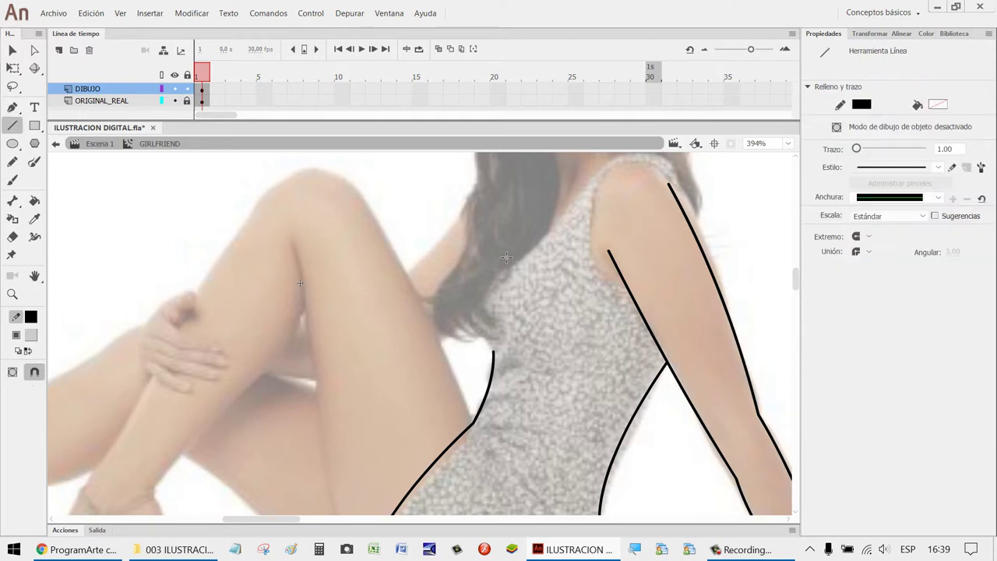
mouse_move(498, 252)
mouse_down()
mouse_move(494, 352)
mouse_move(457, 330)
mouse_up()
key(v)
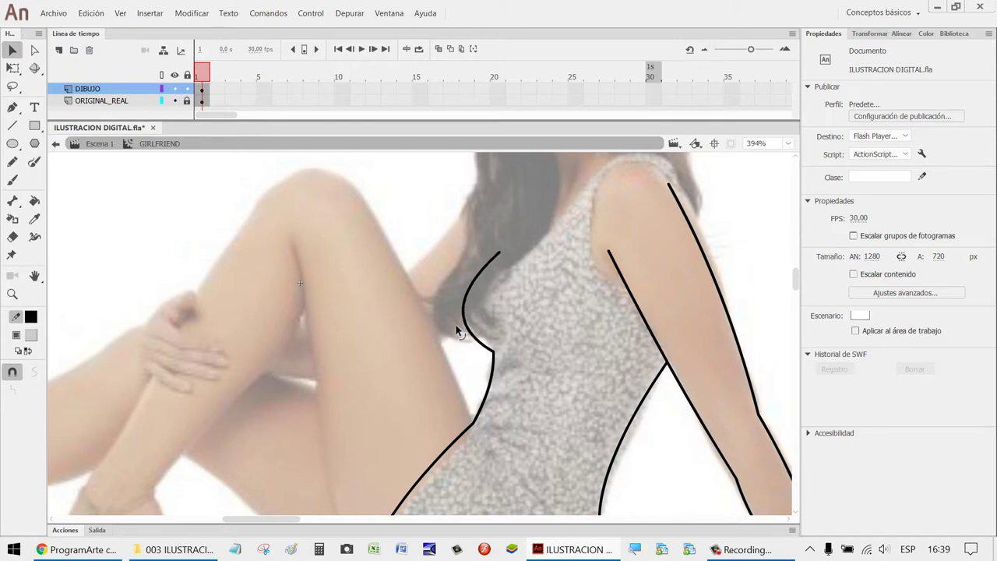
drag(499, 250, 508, 254)
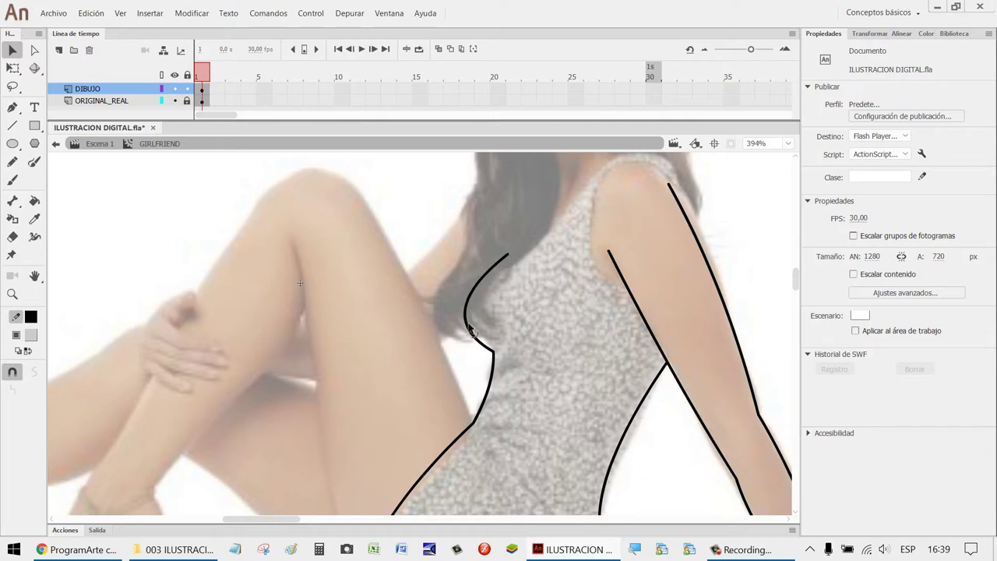
drag(470, 331, 463, 329)
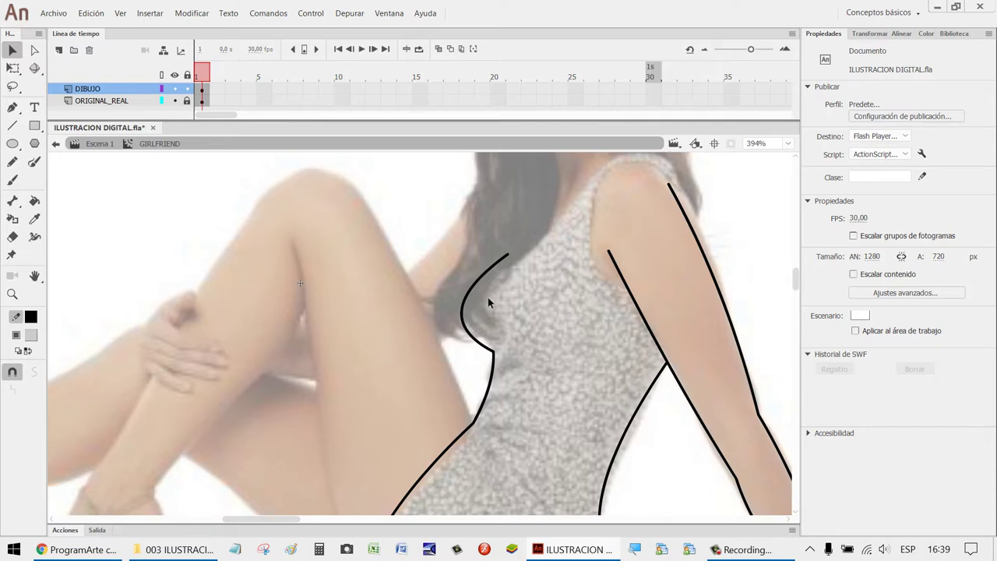
Try to trace the raised thigh's underside with a single curved line from behind the knee to the dress's lower corner.
scroll(560, 344, down, 3)
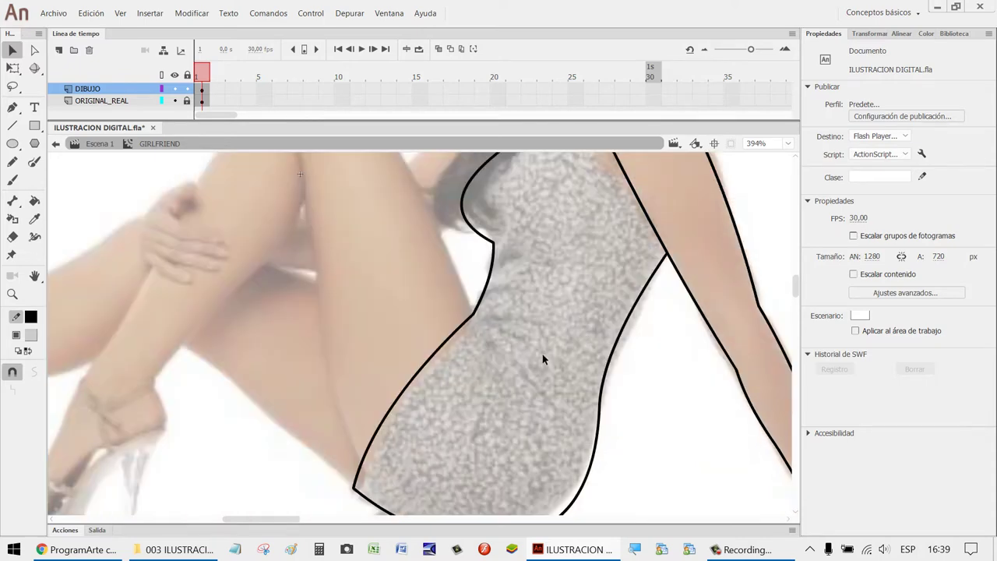
key(h)
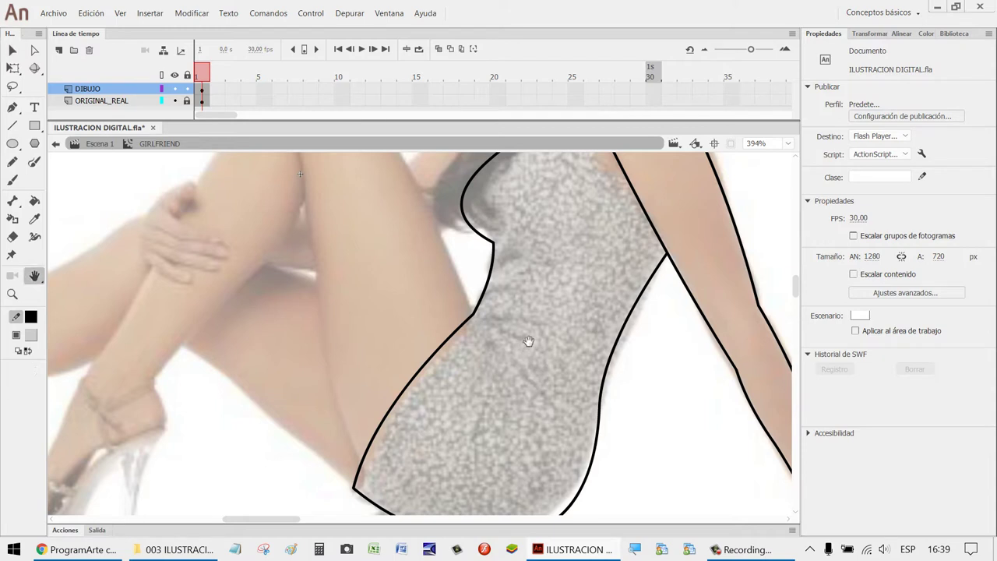
drag(503, 372, 673, 335)
drag(571, 316, 616, 326)
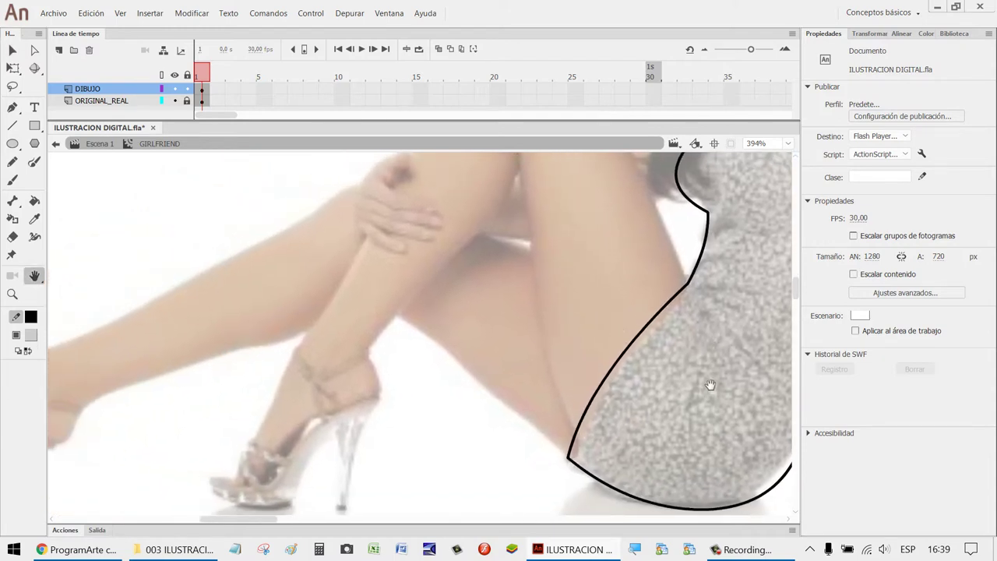
drag(725, 312, 651, 379)
key(n)
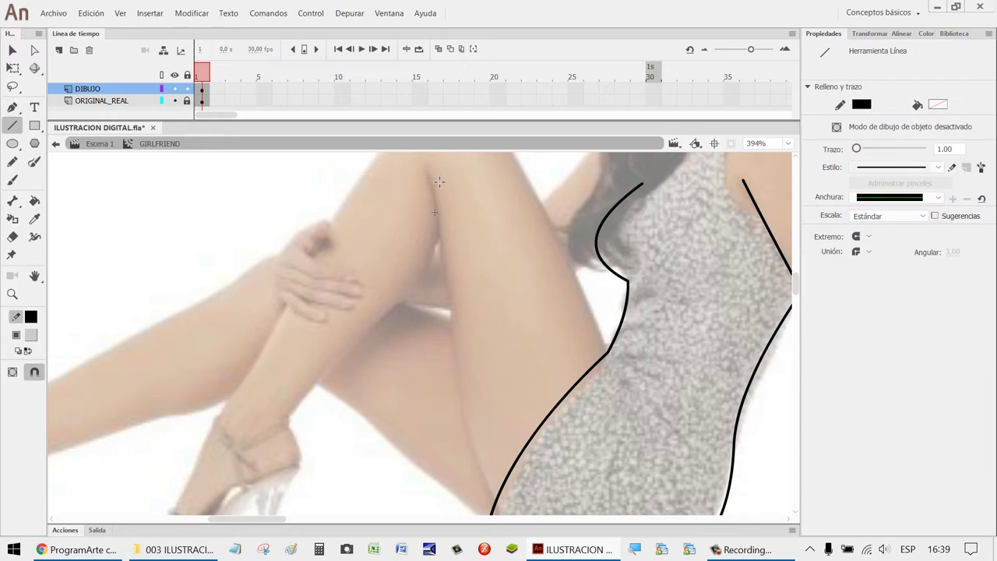
mouse_move(432, 178)
mouse_down()
mouse_move(463, 461)
mouse_move(493, 507)
mouse_up()
key(v)
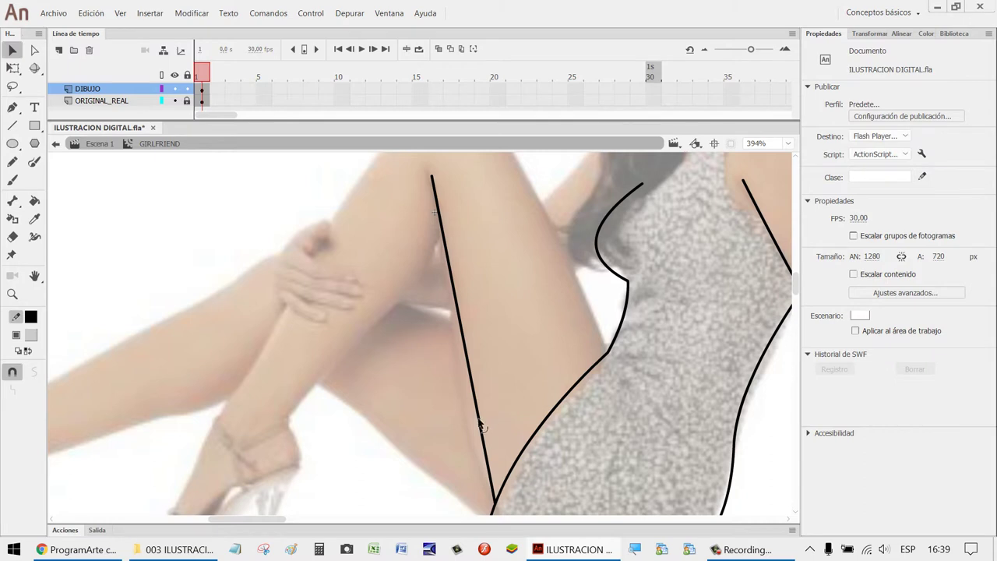
drag(483, 425, 472, 480)
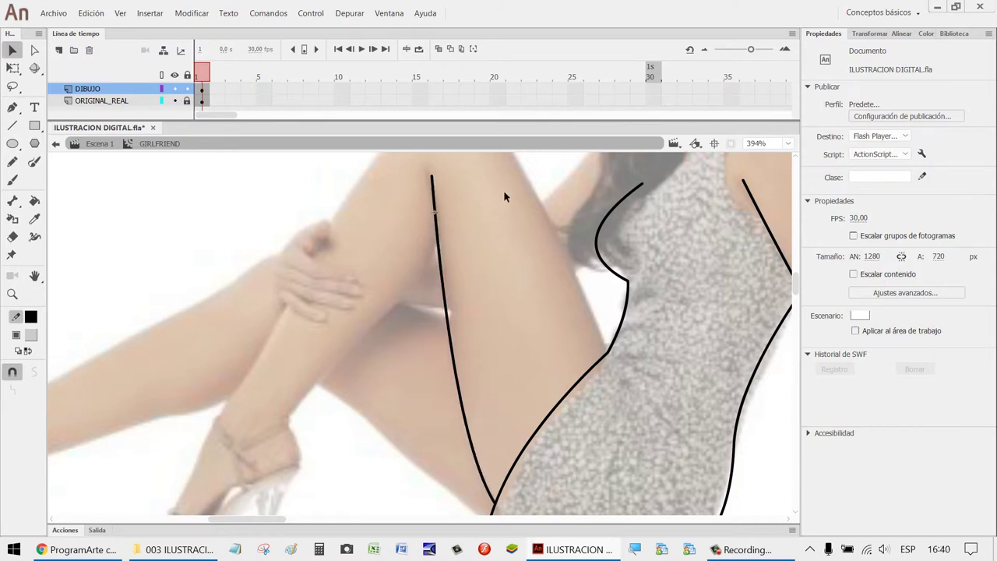
drag(431, 173, 438, 170)
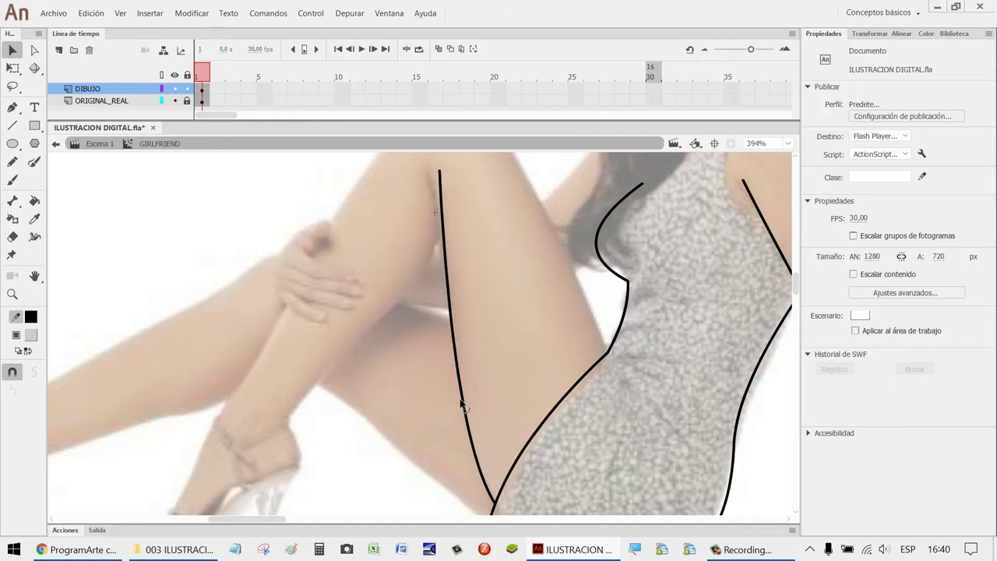
drag(462, 405, 458, 407)
Delete the single curved line along the raised thigh's underside.
scroll(545, 233, up, 3)
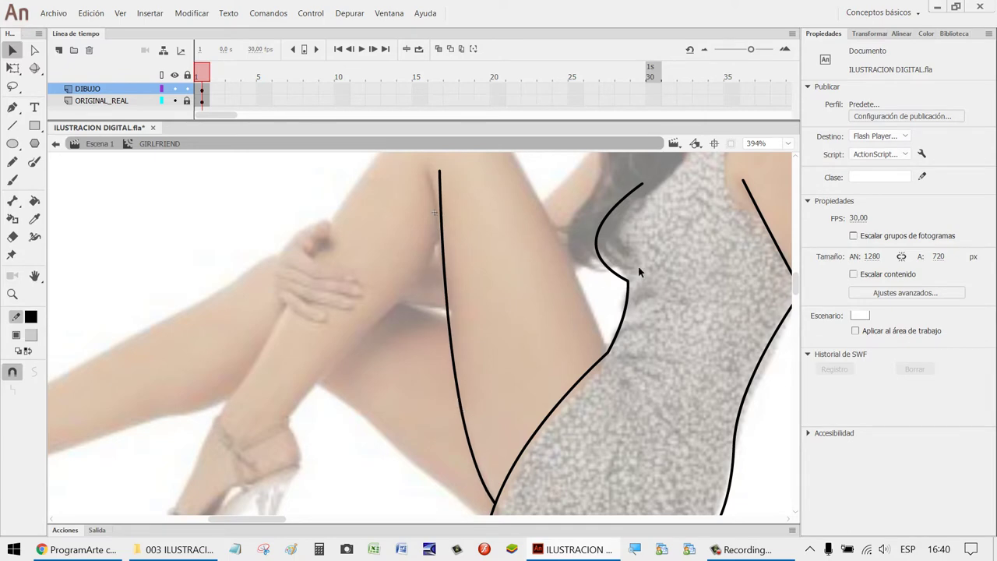
scroll(579, 306, down, 3)
scroll(563, 298, down, 5)
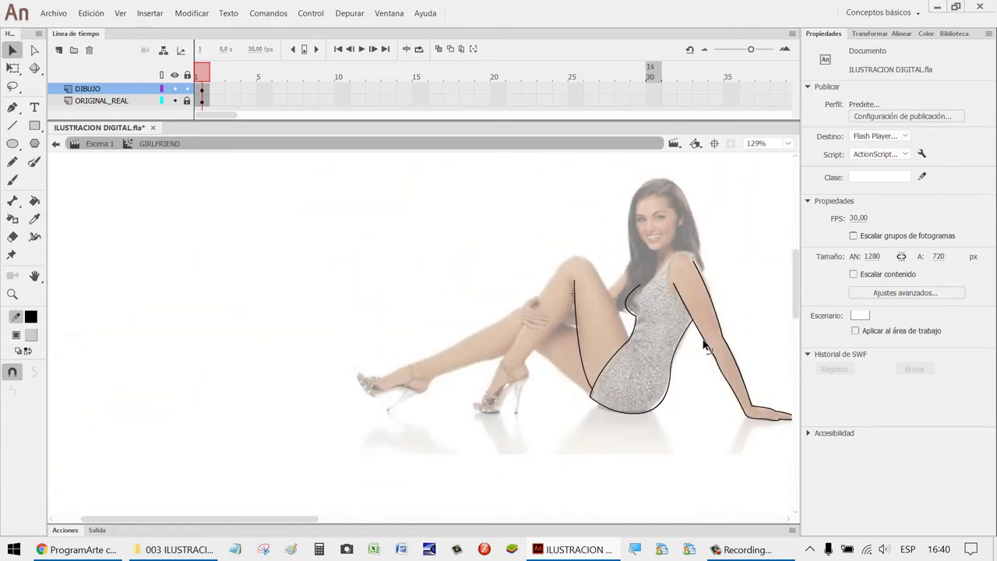
scroll(620, 312, up, 4)
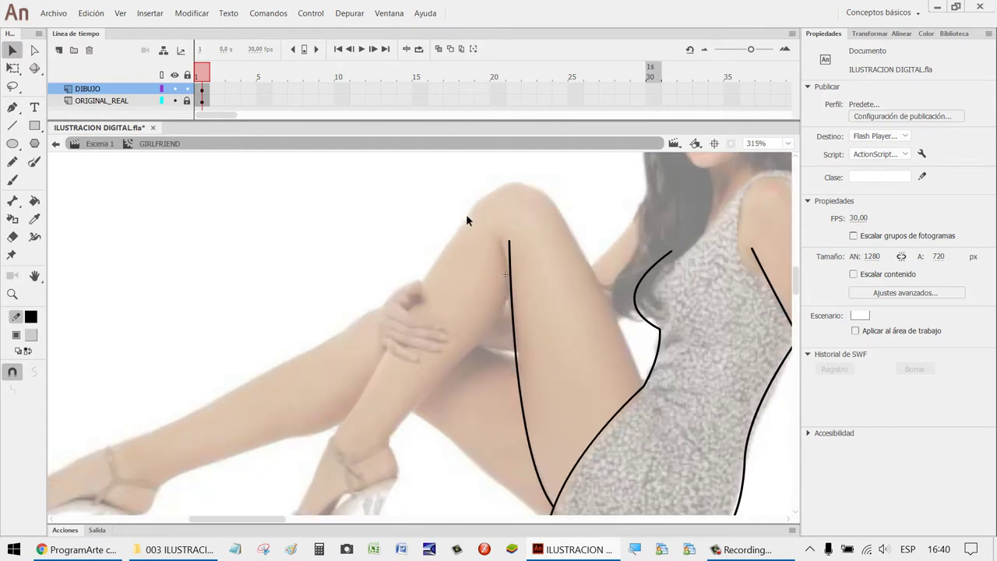
click(519, 373)
key(Delete)
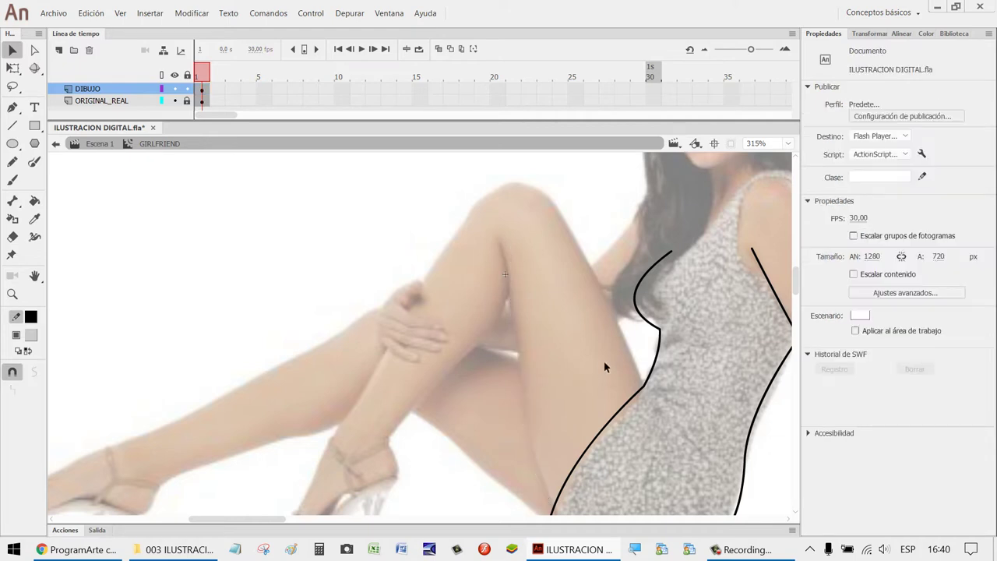
Redraw the raised thigh's underside as two joined curved lines running from the dress's lower corner to behind the knee.
key(n)
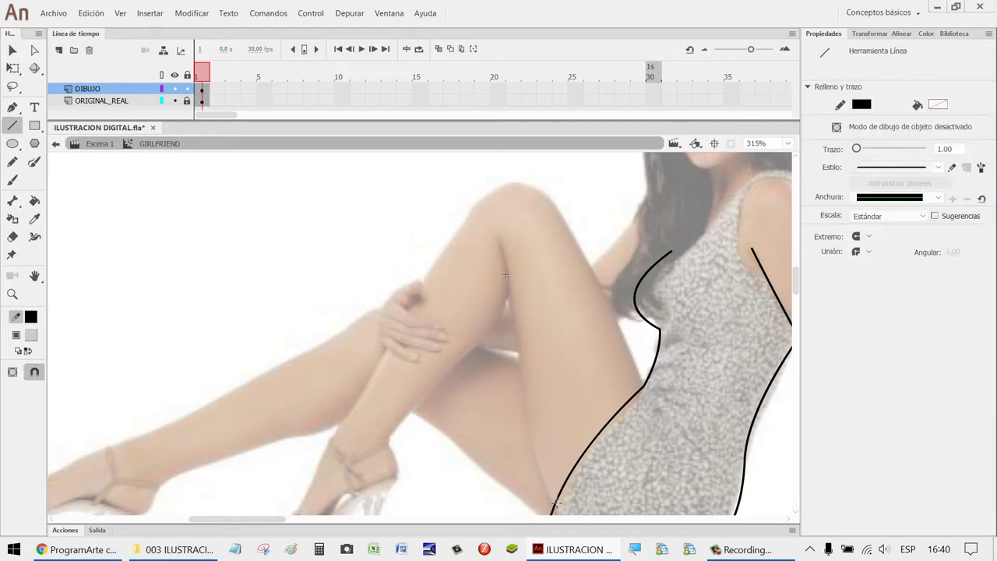
mouse_move(558, 510)
mouse_down()
mouse_move(540, 350)
mouse_move(514, 325)
mouse_move(513, 300)
mouse_up()
key(v)
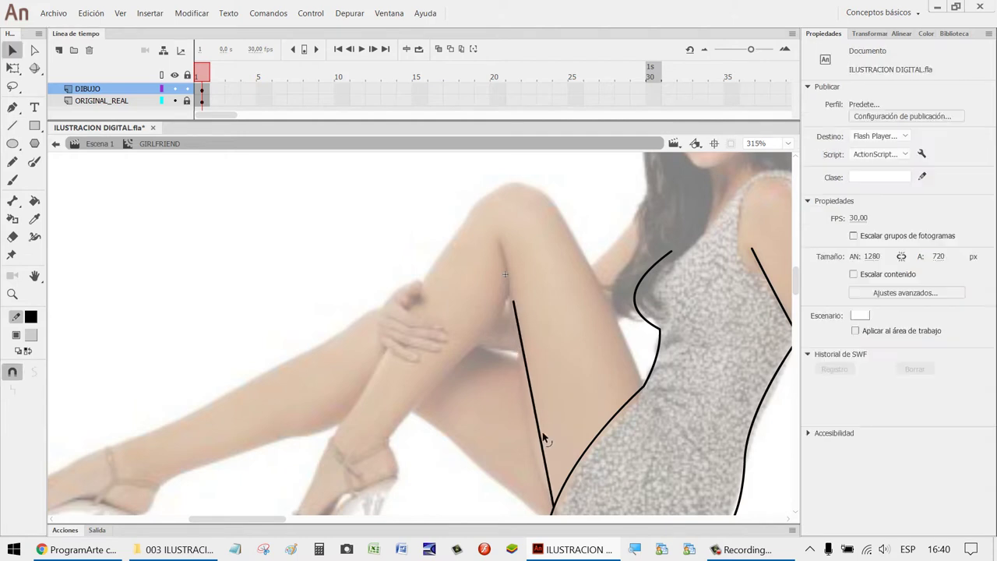
drag(543, 450, 538, 494)
key(n)
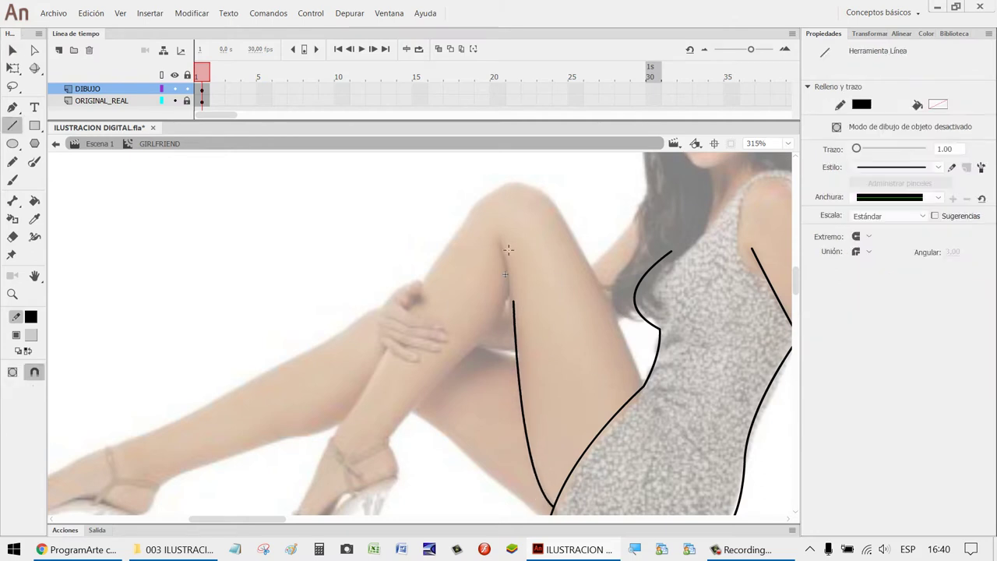
drag(499, 245, 513, 301)
key(v)
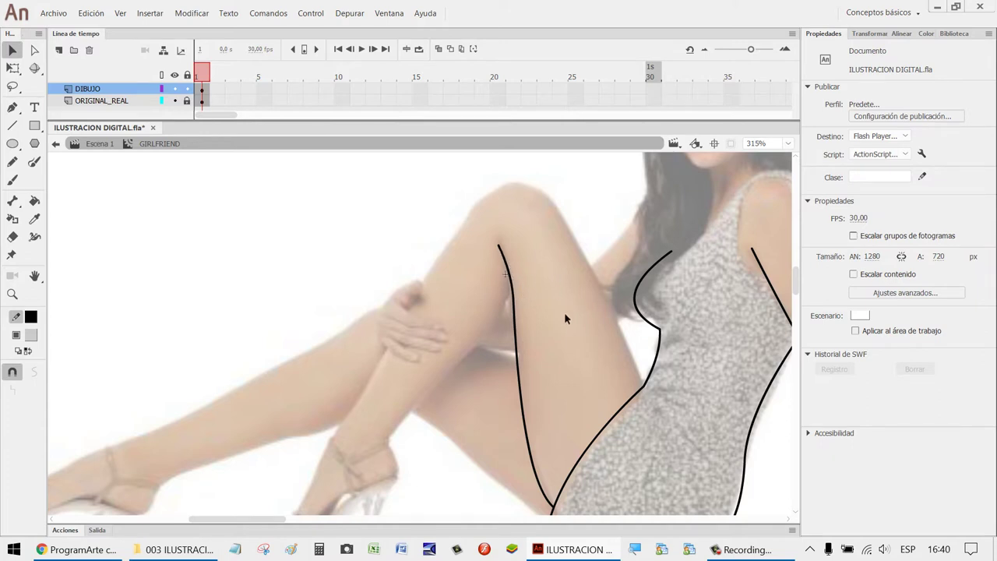
Examine the joint between the two thigh lines and their upper end behind the knee up close.
key(z)
drag(598, 375, 441, 196)
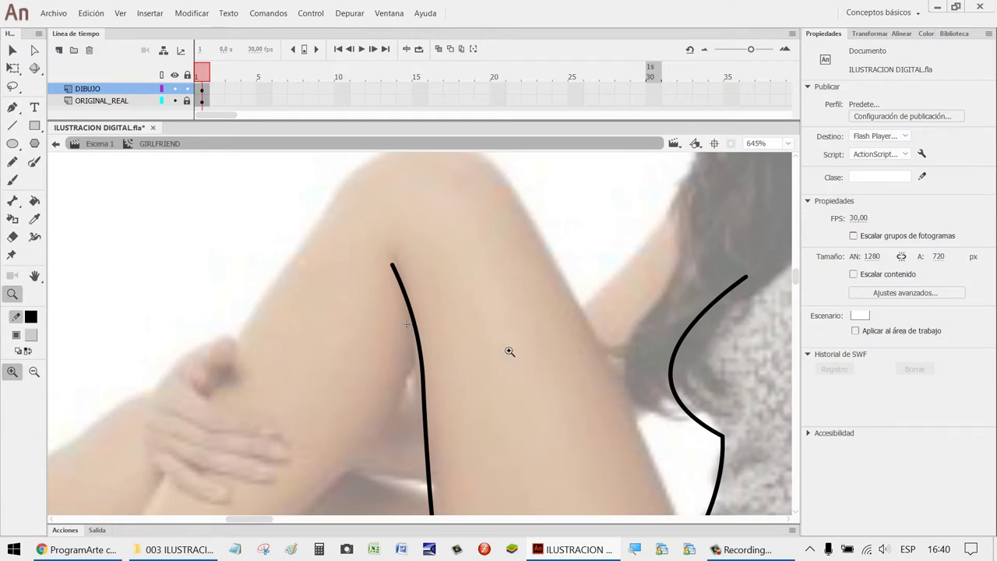
key(v)
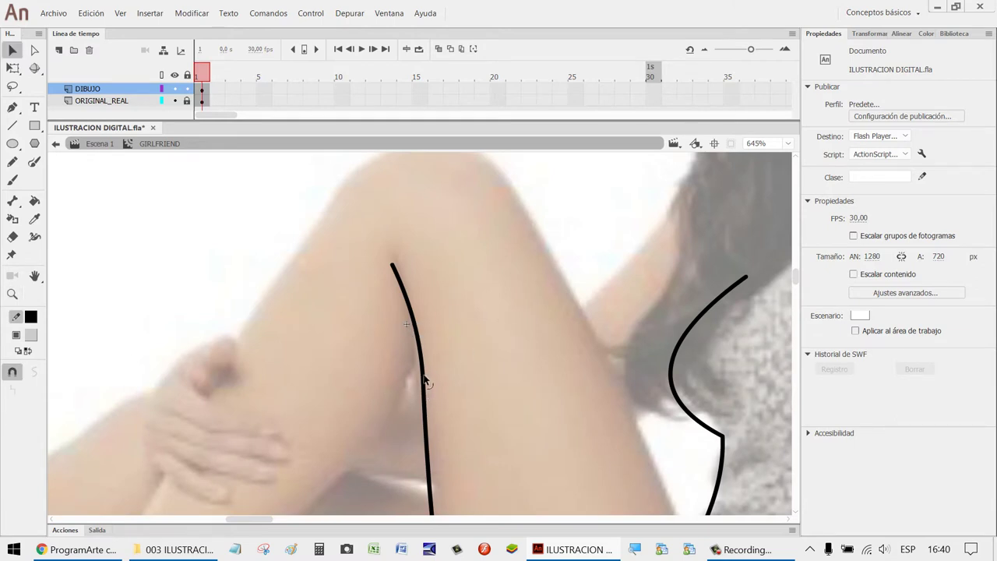
click(427, 382)
click(480, 367)
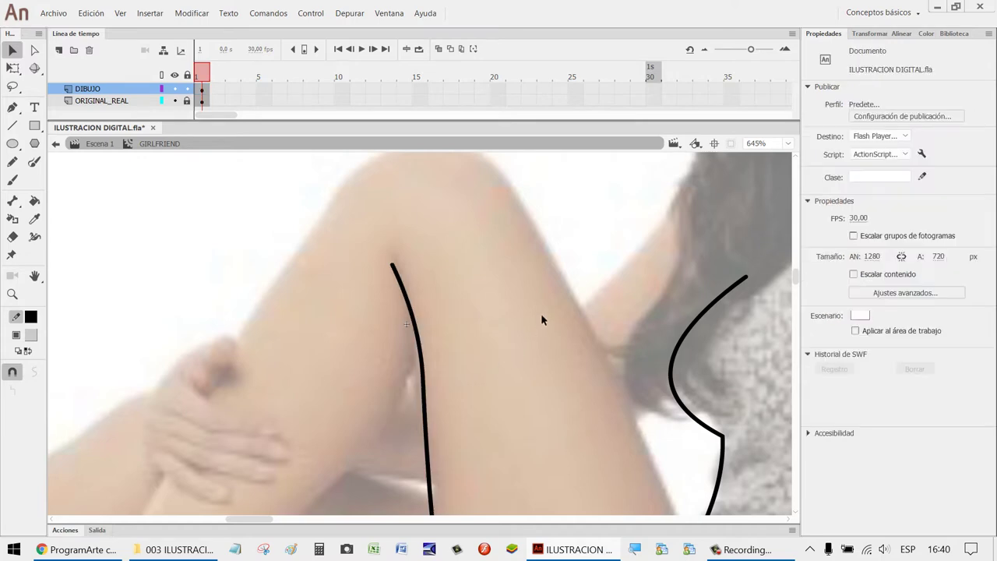
click(427, 365)
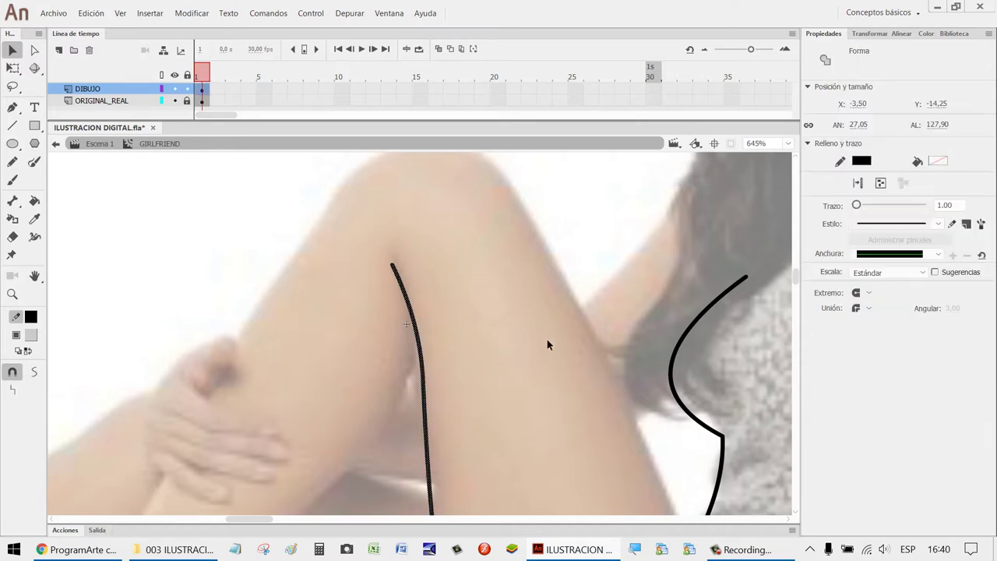
scroll(576, 329, down, 5)
scroll(657, 382, down, 6)
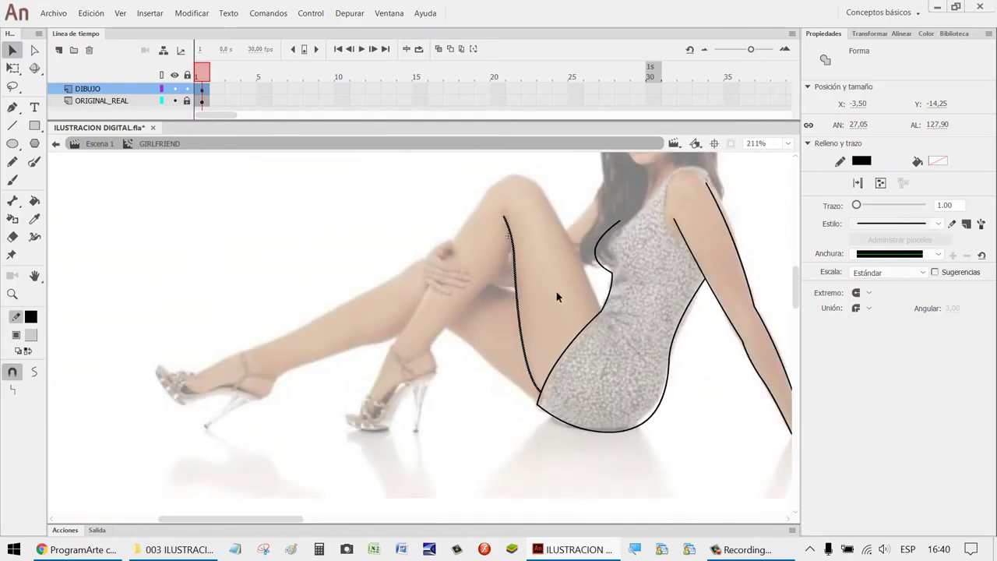
scroll(558, 292, up, 1)
key(z)
drag(569, 248, 380, 151)
key(v)
mouse_move(457, 310)
mouse_down()
mouse_move(587, 366)
mouse_move(587, 377)
mouse_up()
click(705, 372)
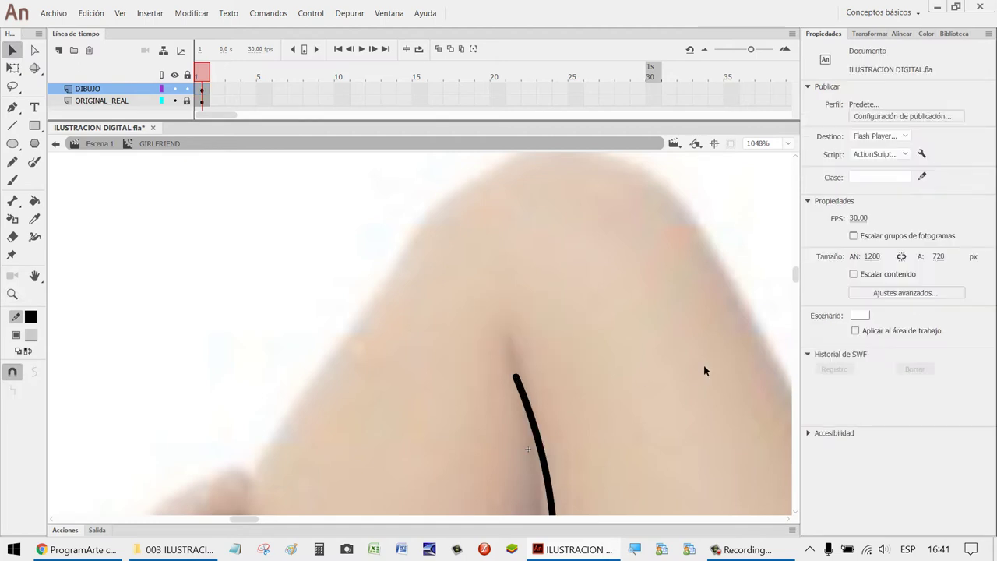
Trace the calf of the raised leg with a line from above the ankle to the thigh line behind the knee, curved outward.
scroll(681, 360, down, 8)
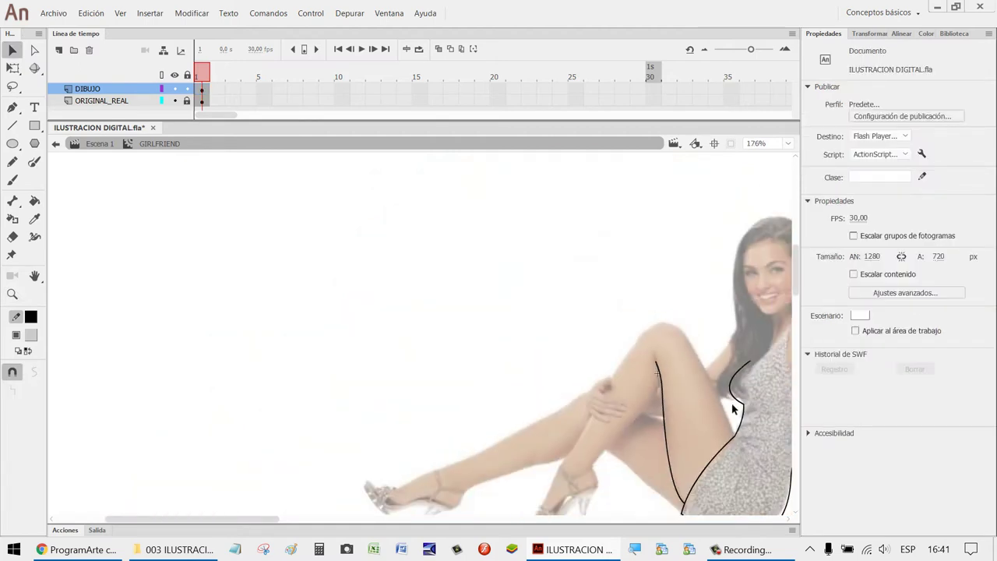
key(h)
drag(732, 409, 593, 335)
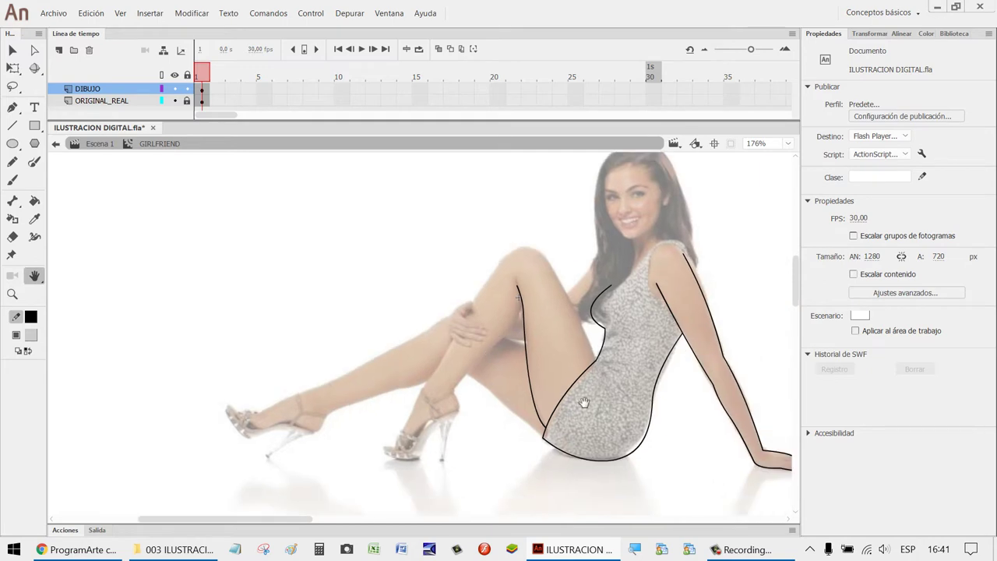
key(z)
drag(598, 451, 382, 271)
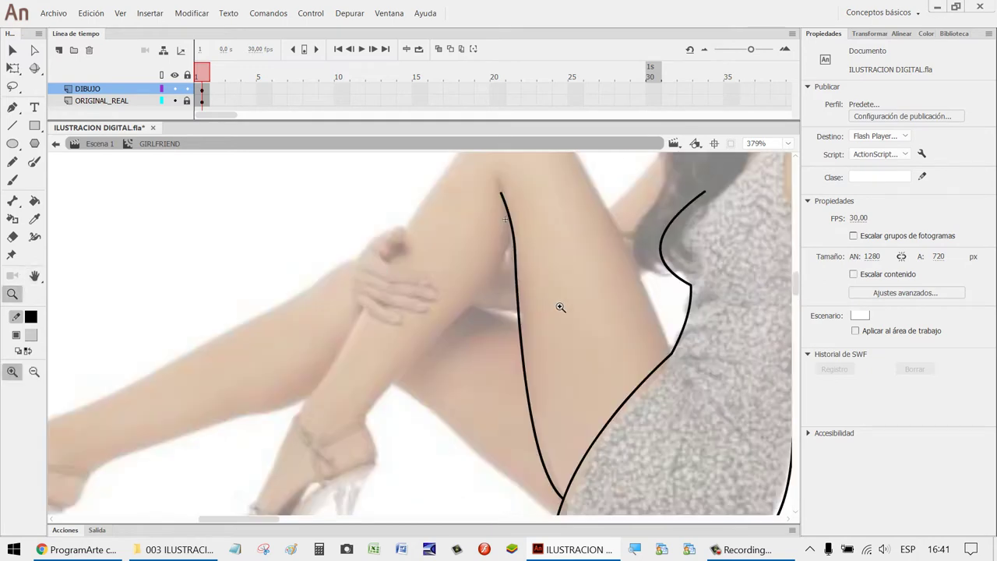
key(n)
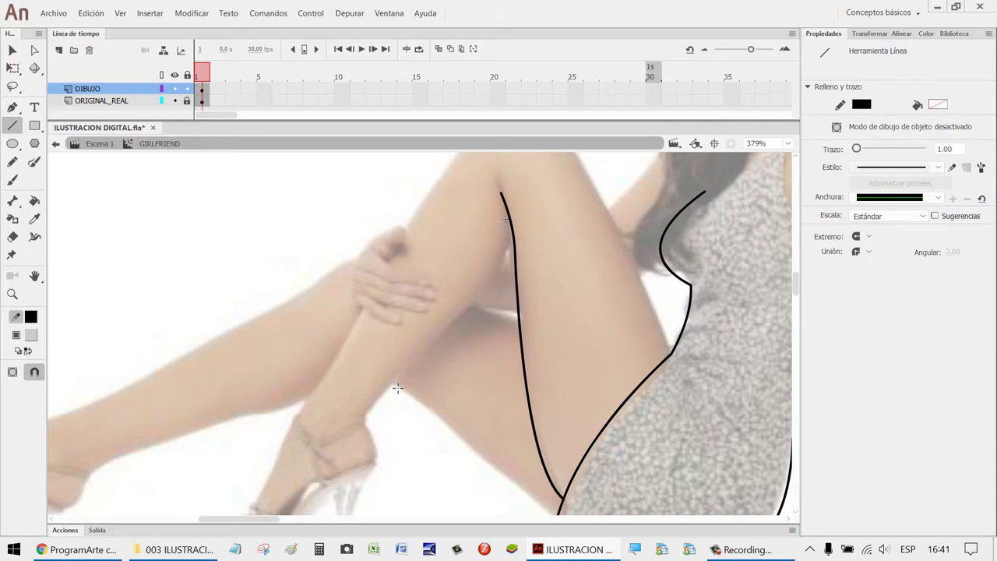
drag(394, 375, 514, 237)
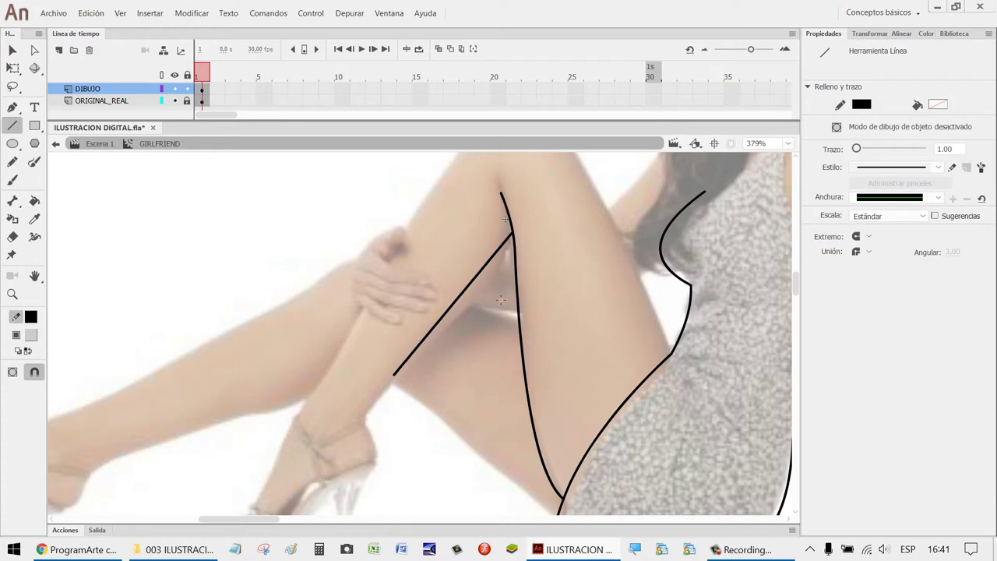
key(v)
drag(473, 285, 501, 285)
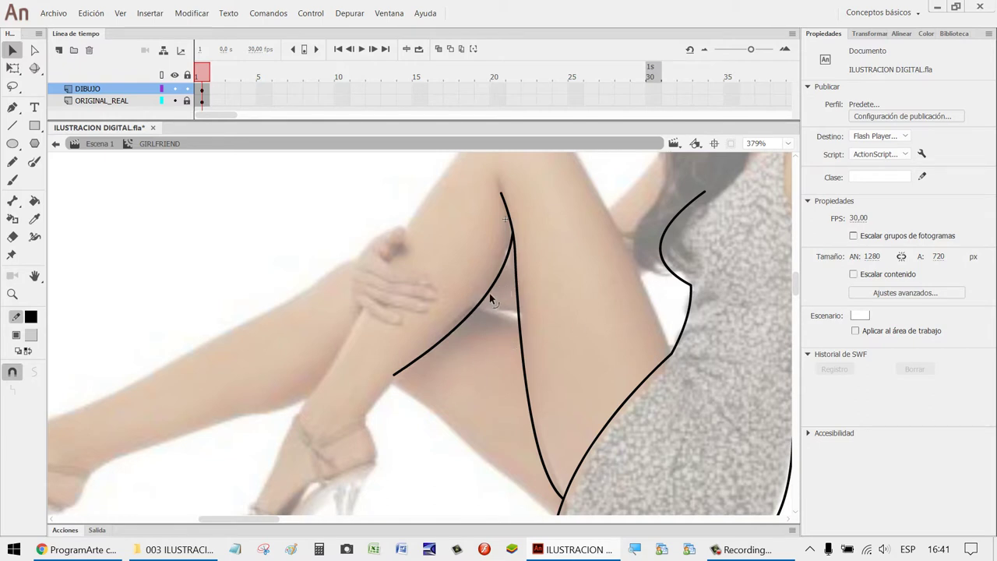
drag(490, 294, 487, 293)
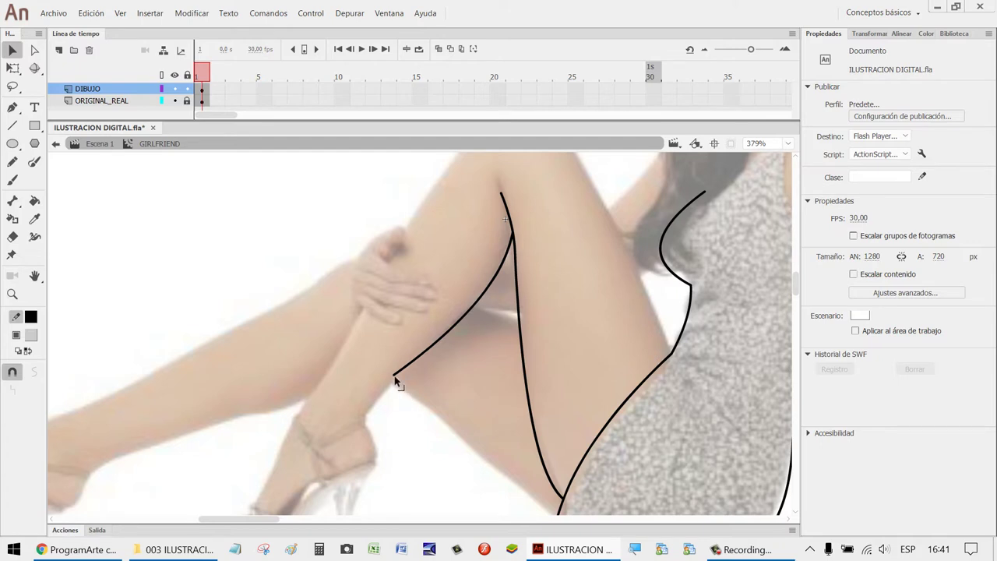
Trace the lower calf from the ankle to the existing calf line with a curved line and smooth the joint between them.
key(n)
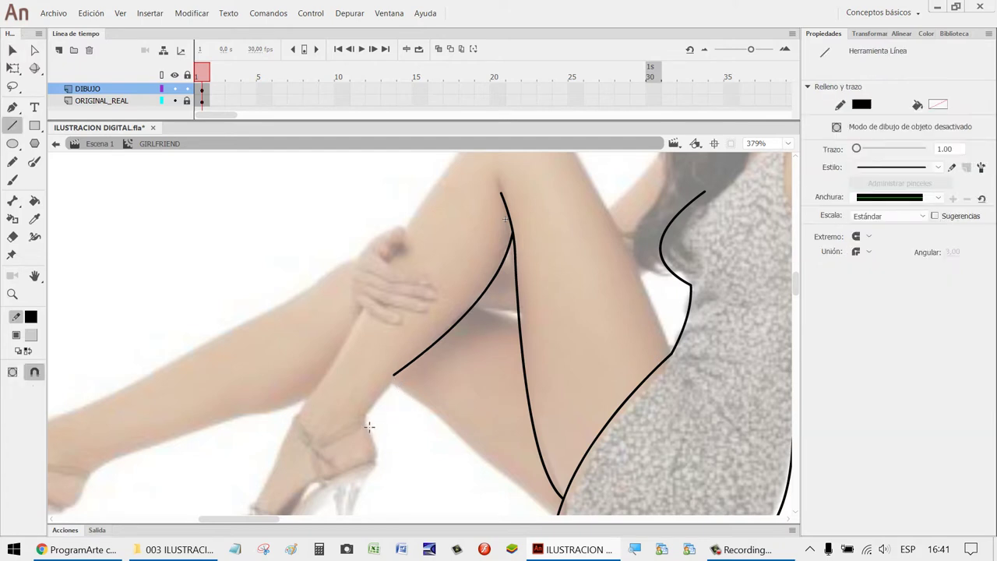
drag(363, 423, 393, 374)
key(v)
drag(374, 415, 367, 415)
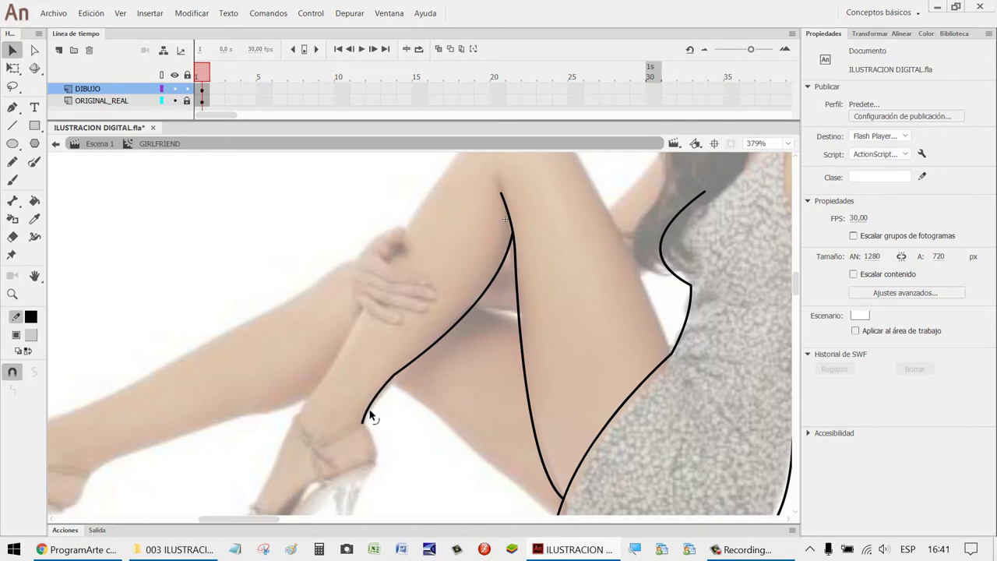
drag(394, 377, 398, 382)
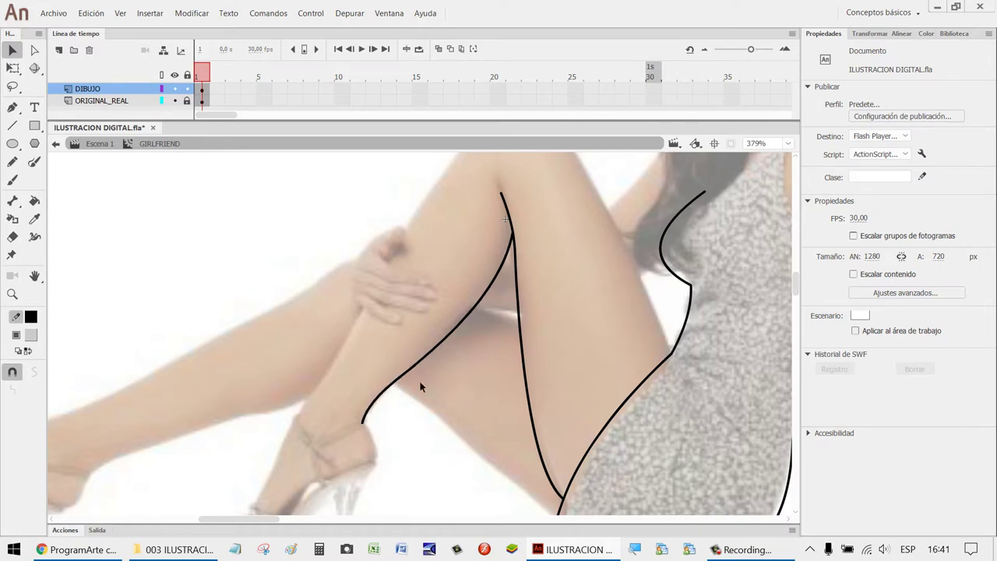
double_click(413, 370)
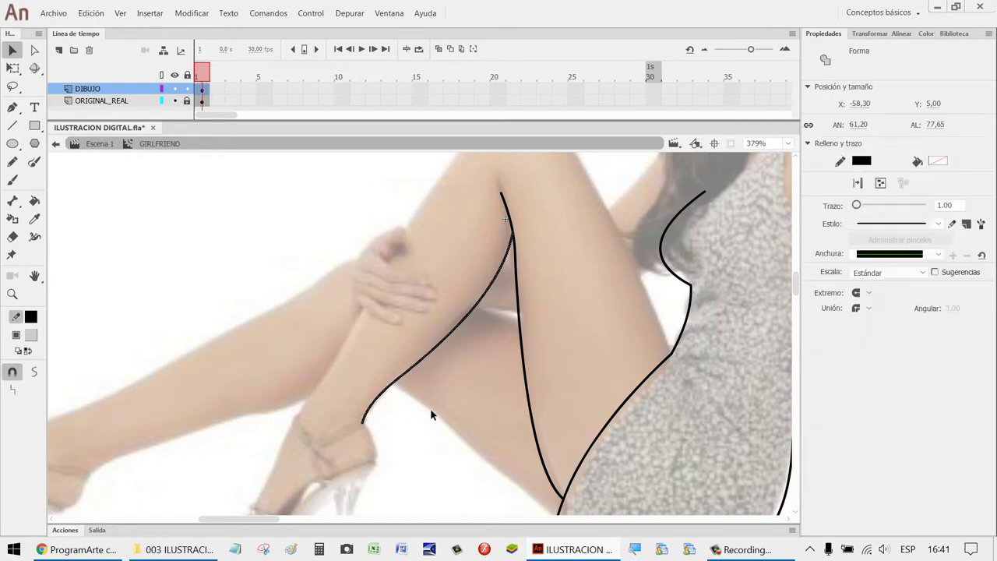
click(443, 399)
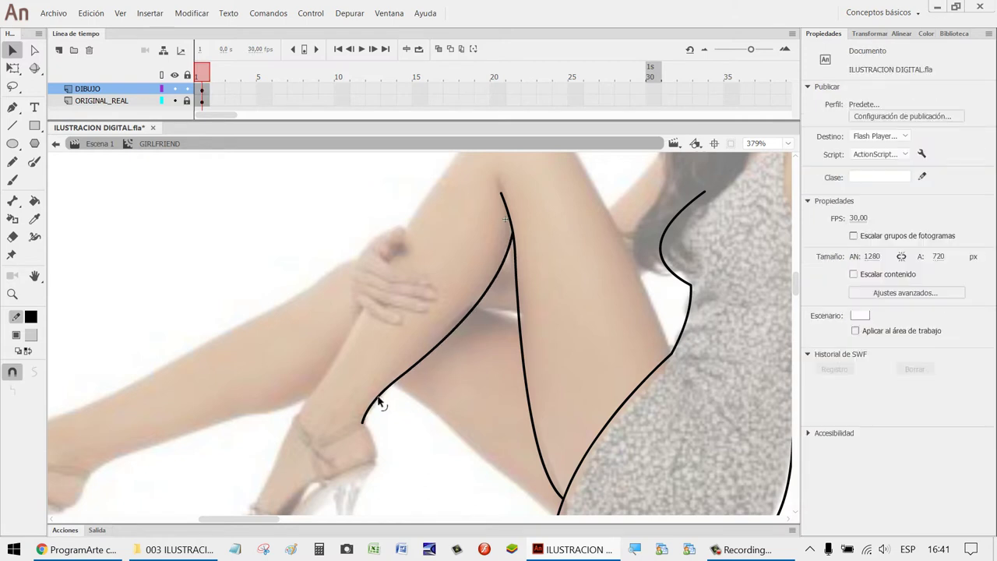
Try to reshape the calf line just above the ankle and undo the change.
drag(379, 401, 375, 400)
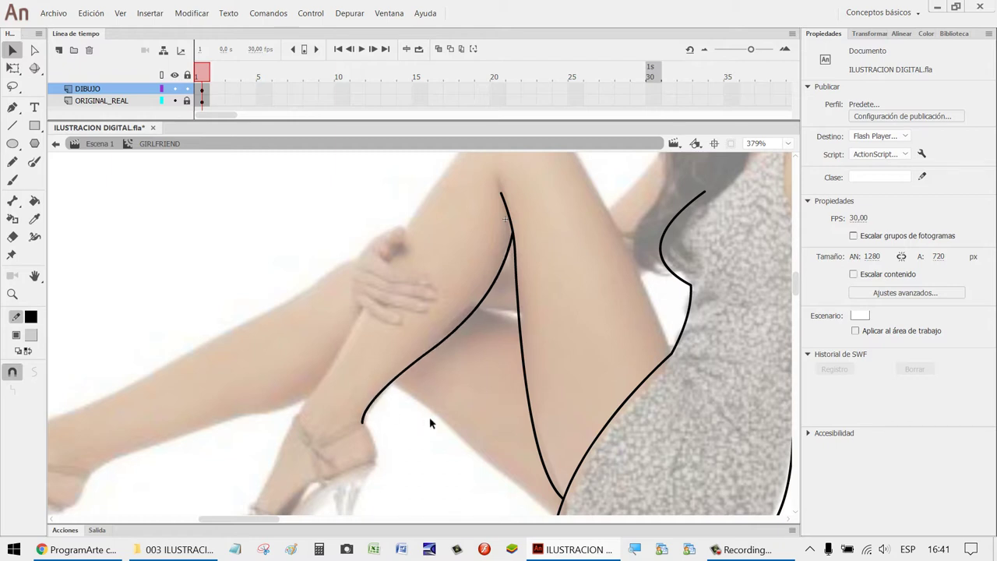
key(ctrl+z)
key(ctrl+z)
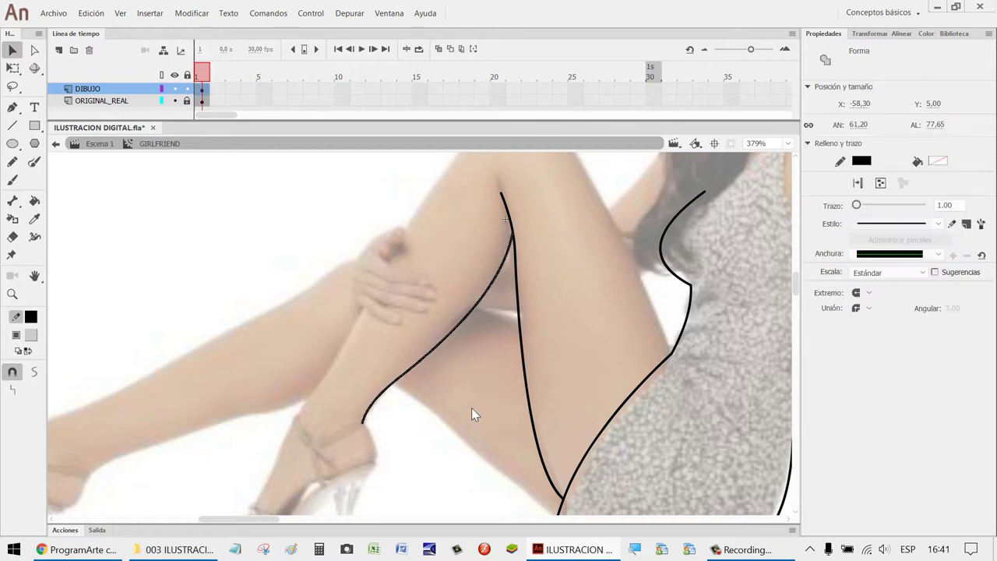
click(470, 406)
Examine the high-heeled shoe of the raised leg up close.
scroll(467, 405, down, 3)
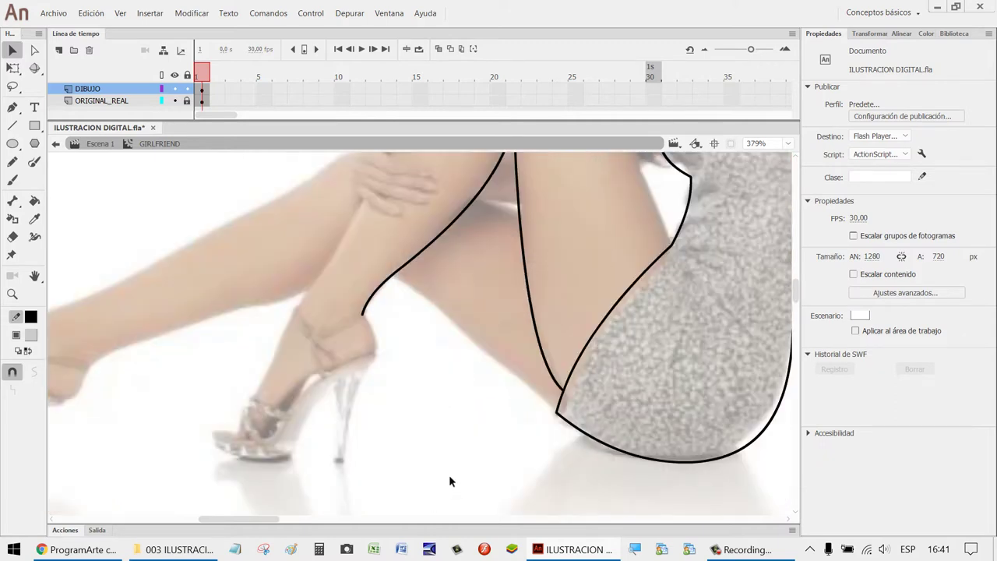
key(z)
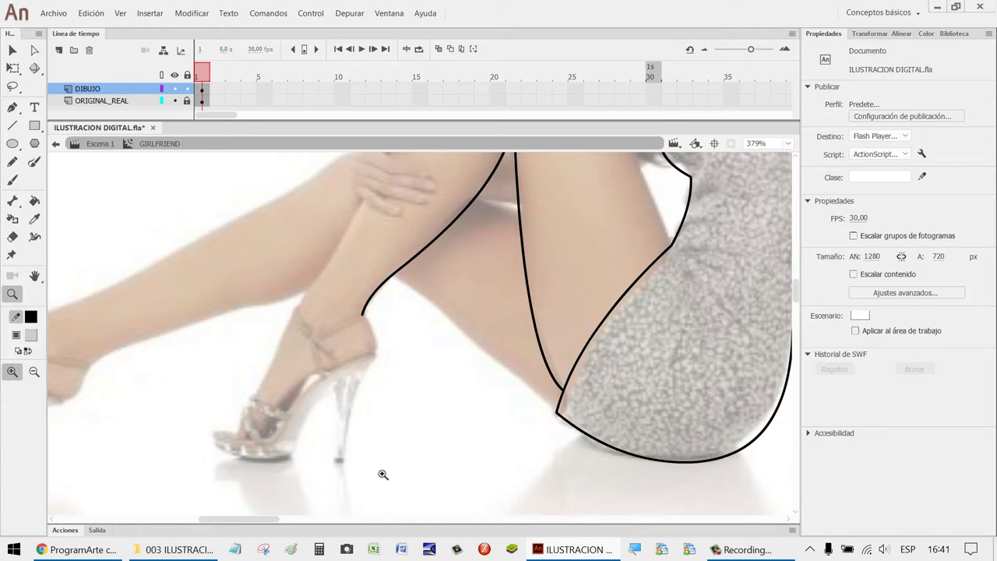
key(space)
drag(468, 448, 594, 410)
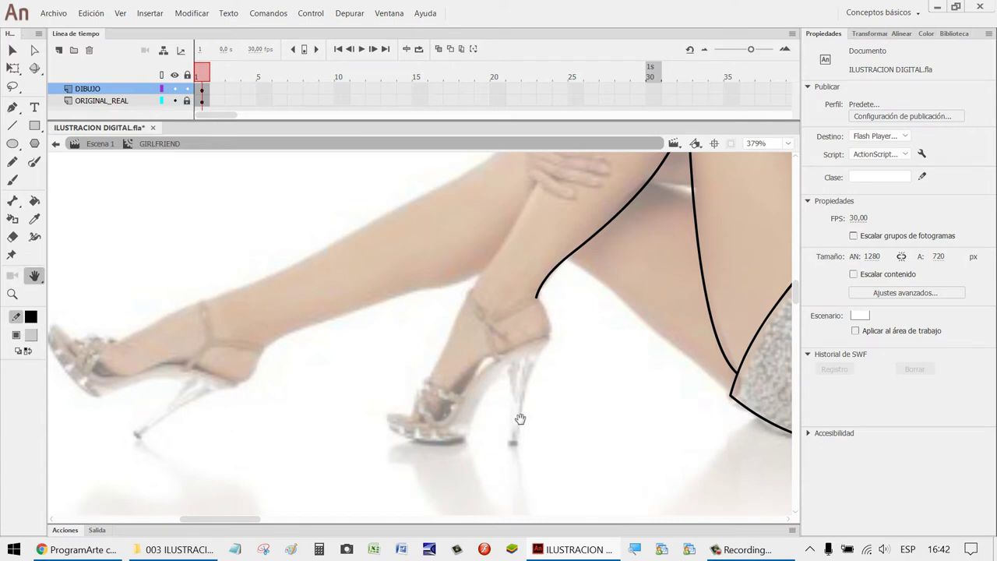
key(z)
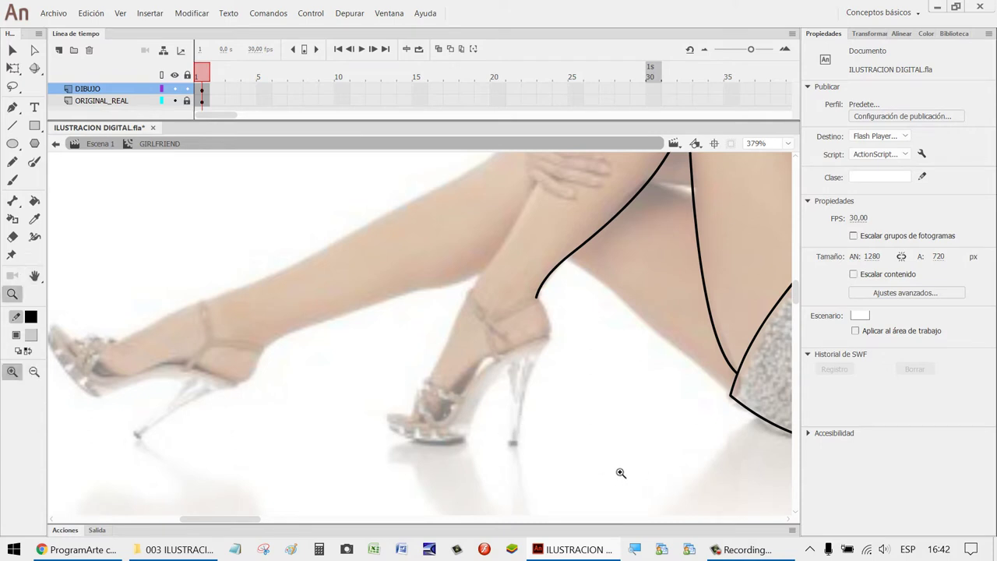
drag(632, 479, 356, 262)
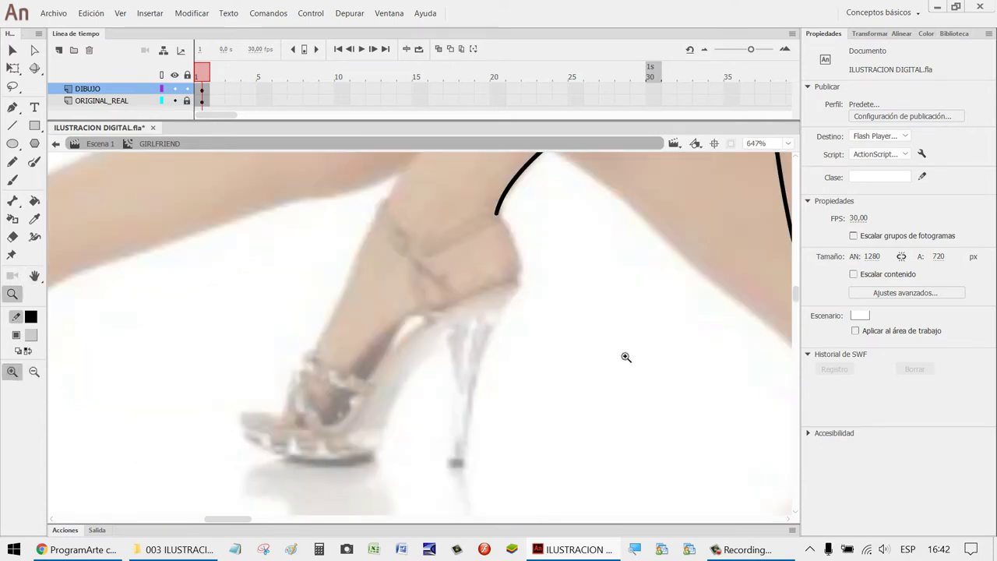
key(n)
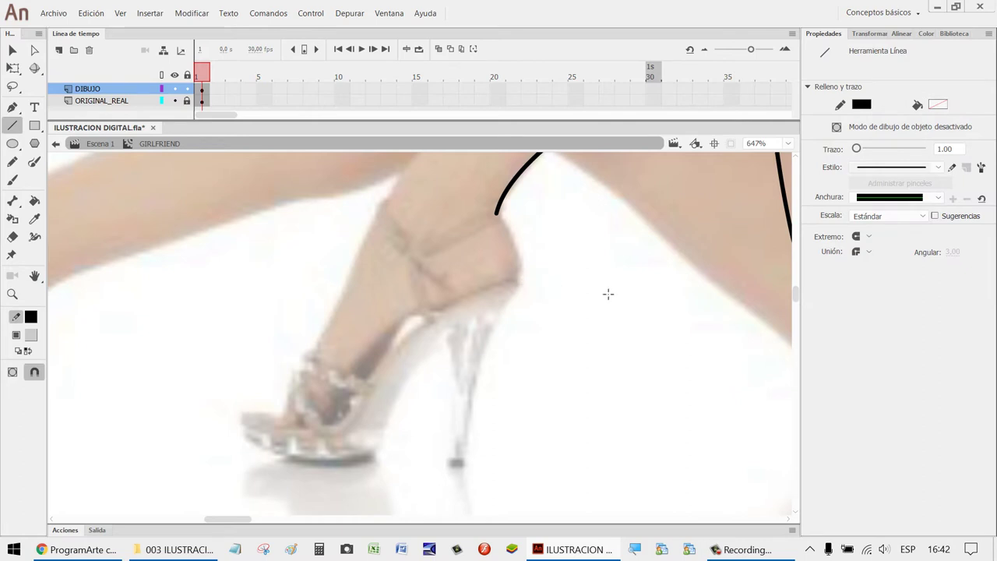
Look through the library items and view the bitmap properties of GIRLFRIEND_JPG.jpg.
click(952, 34)
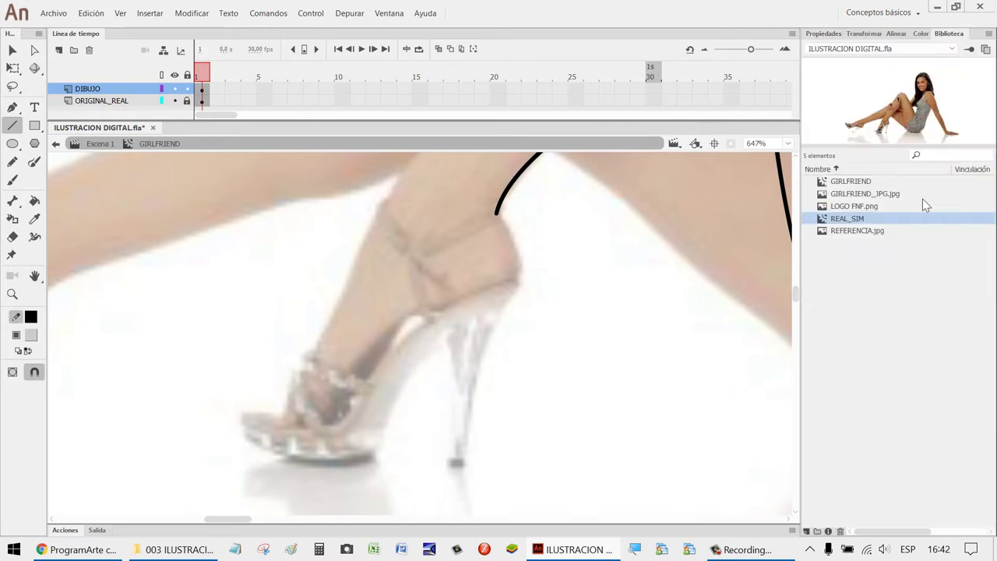
click(866, 183)
click(866, 195)
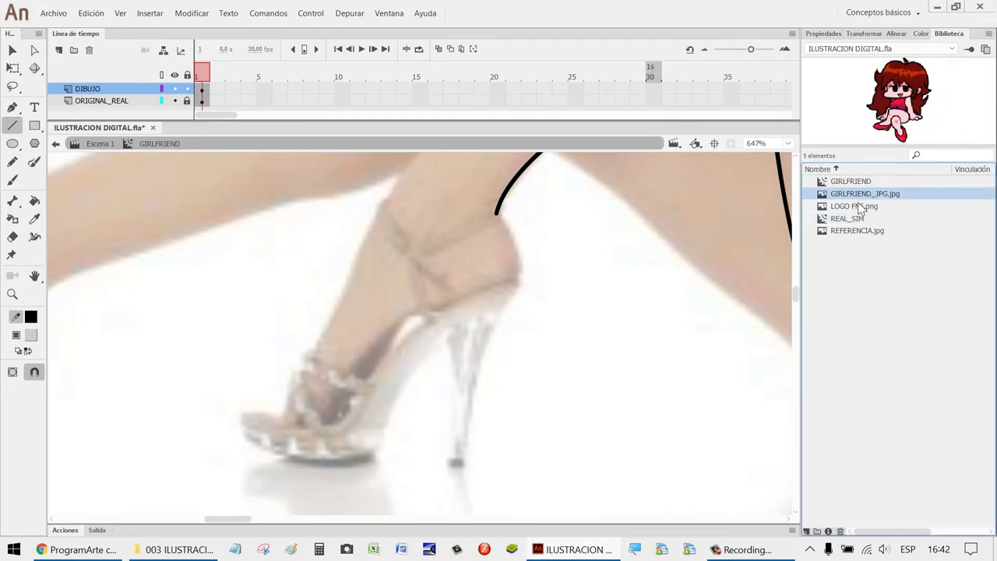
double_click(824, 196)
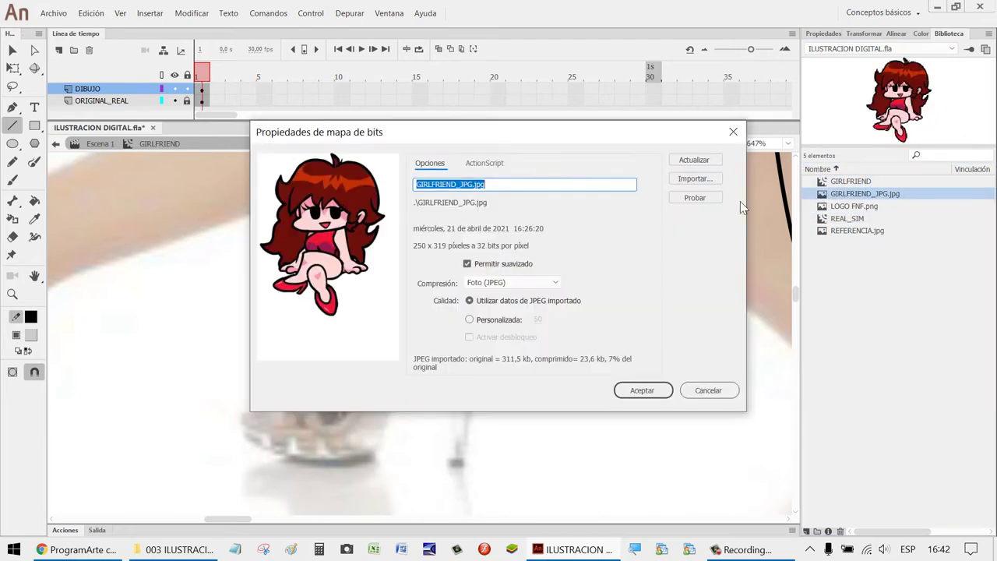
key(Escape)
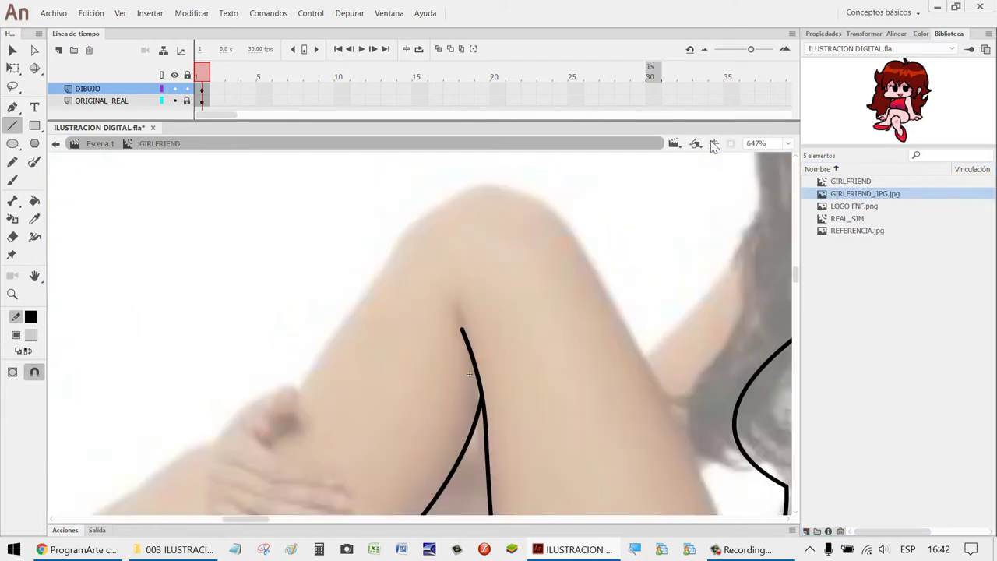
View the original photo in the REAL_SIM symbol and return to editing the GIRLFRIEND symbol.
click(714, 144)
click(695, 145)
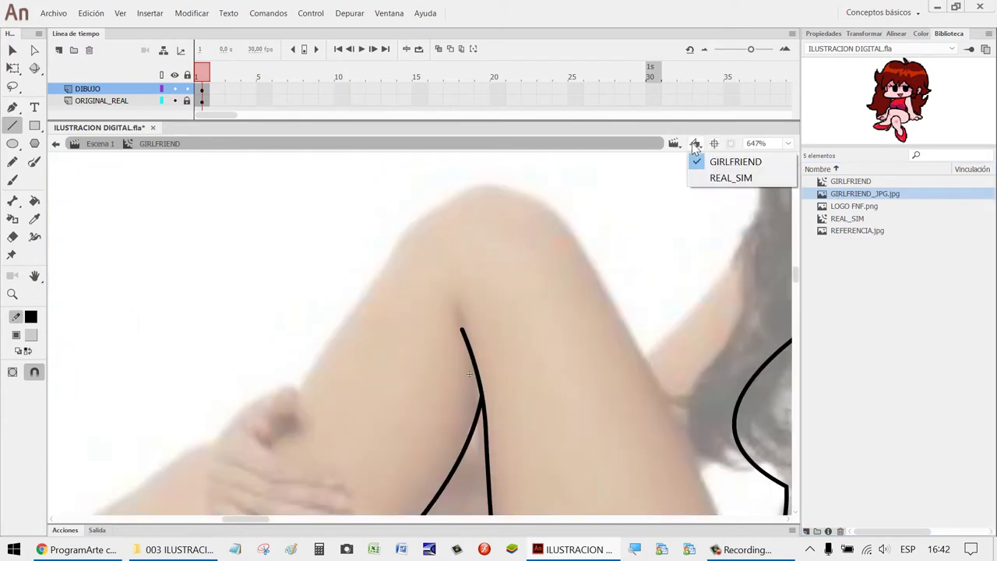
click(718, 180)
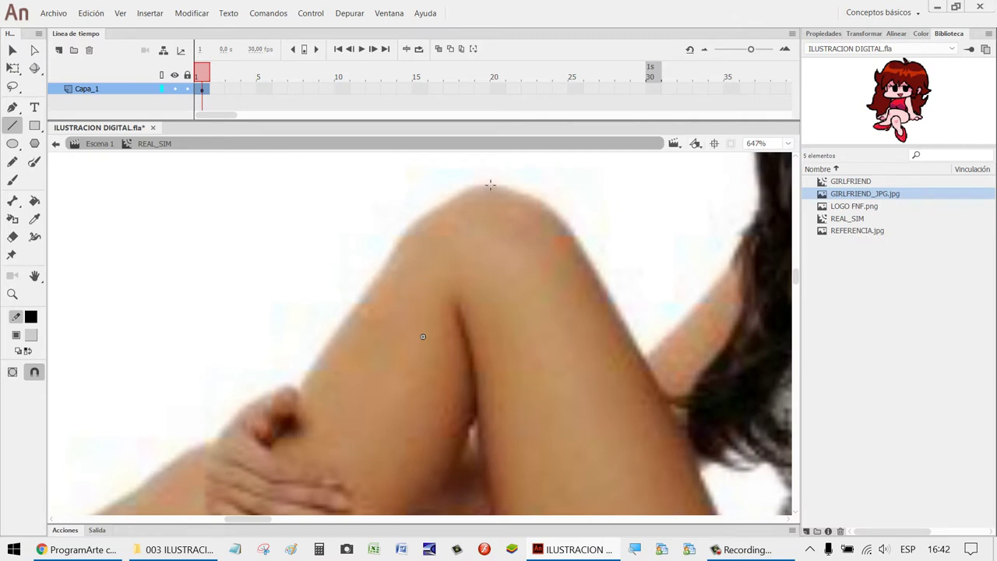
click(859, 181)
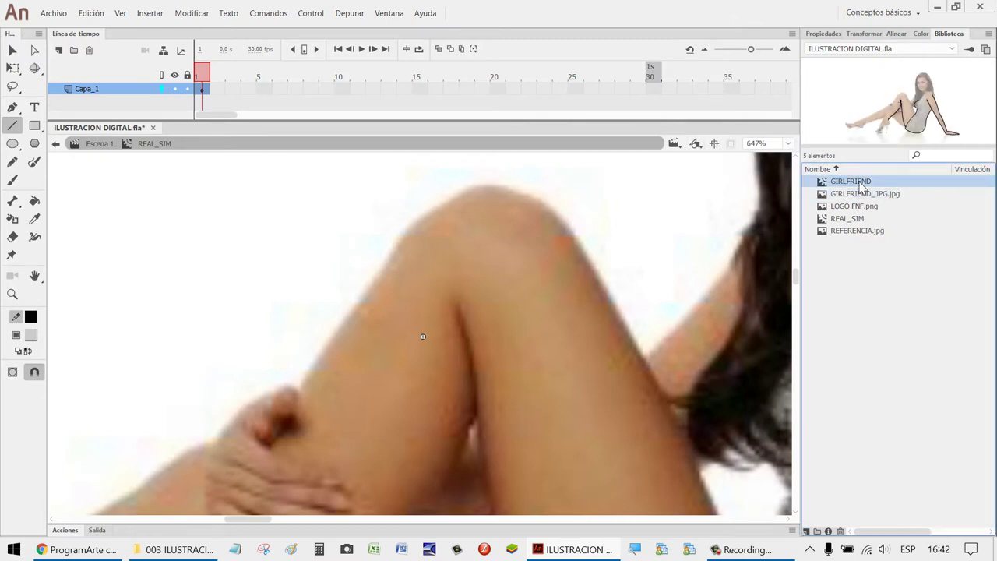
double_click(822, 183)
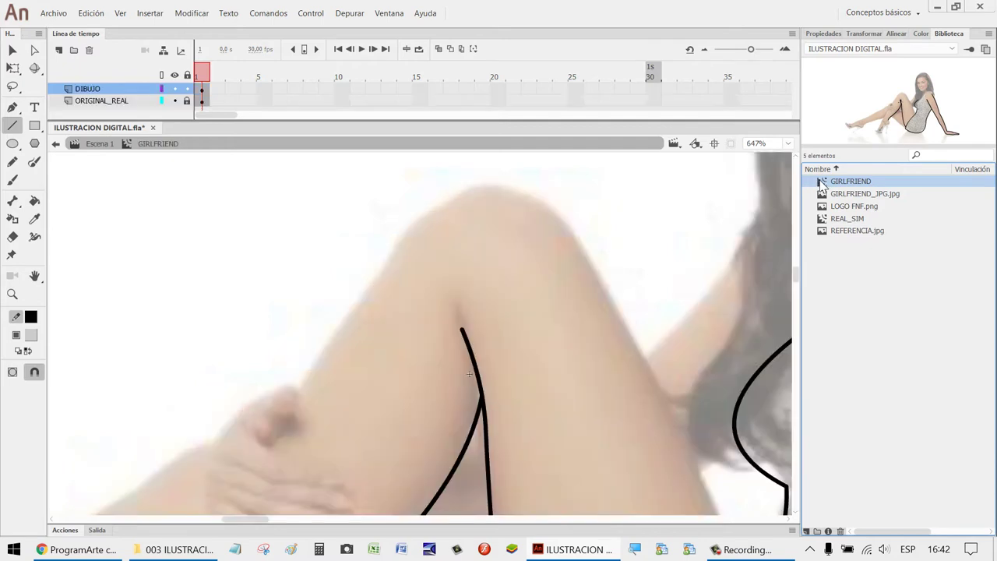
click(863, 229)
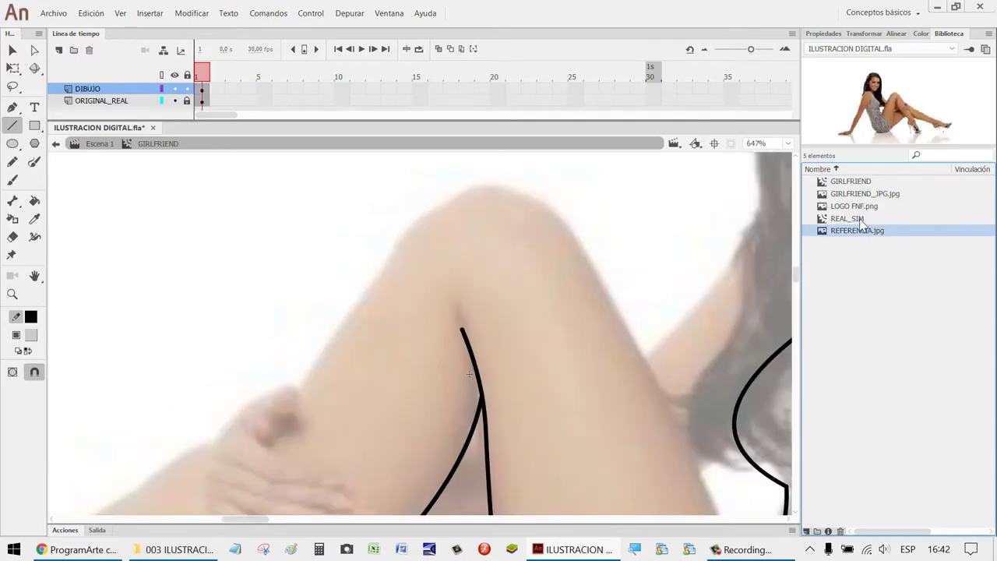
click(861, 184)
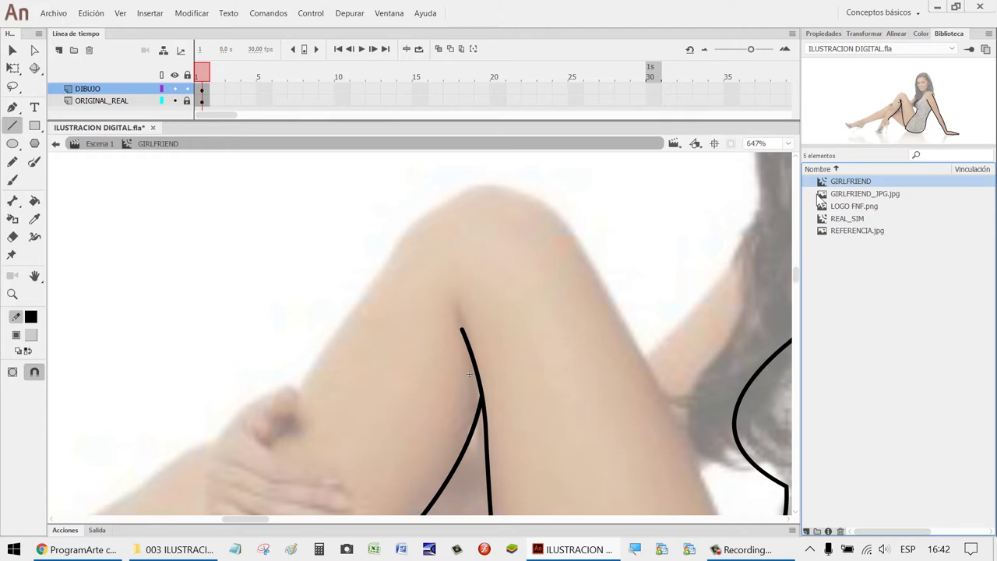
Place the GIRLFRIEND_JPG.jpg bitmap on the DIBUJO layer, up and to the right of the photo, and examine the character's red shoes.
scroll(621, 293, down, 10)
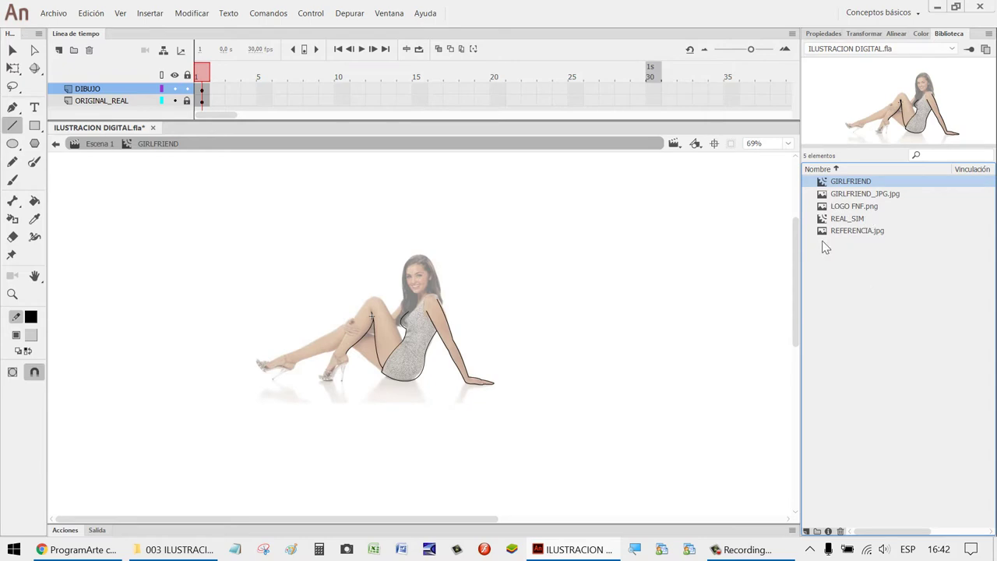
click(824, 194)
drag(704, 249, 704, 248)
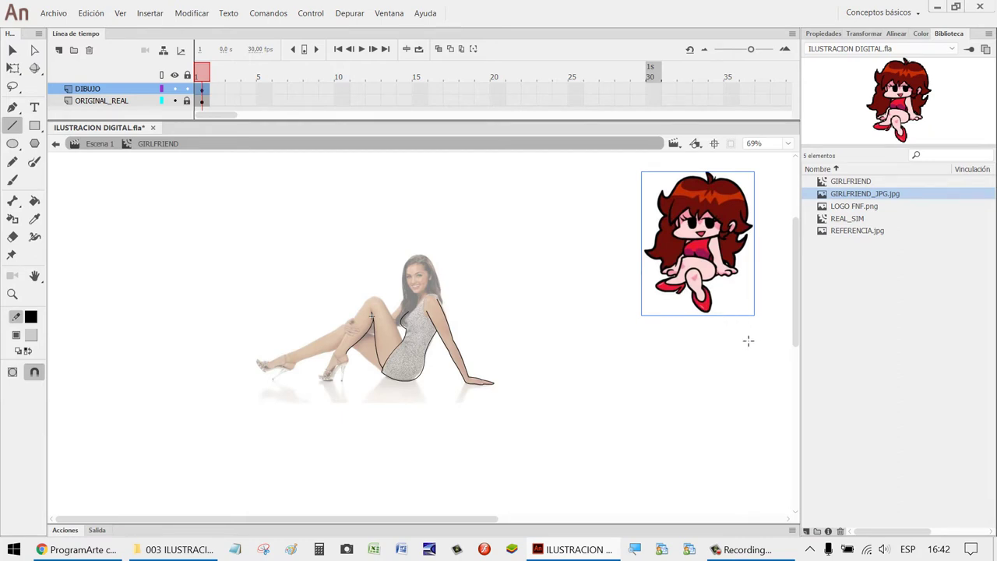
key(z)
drag(752, 341, 646, 254)
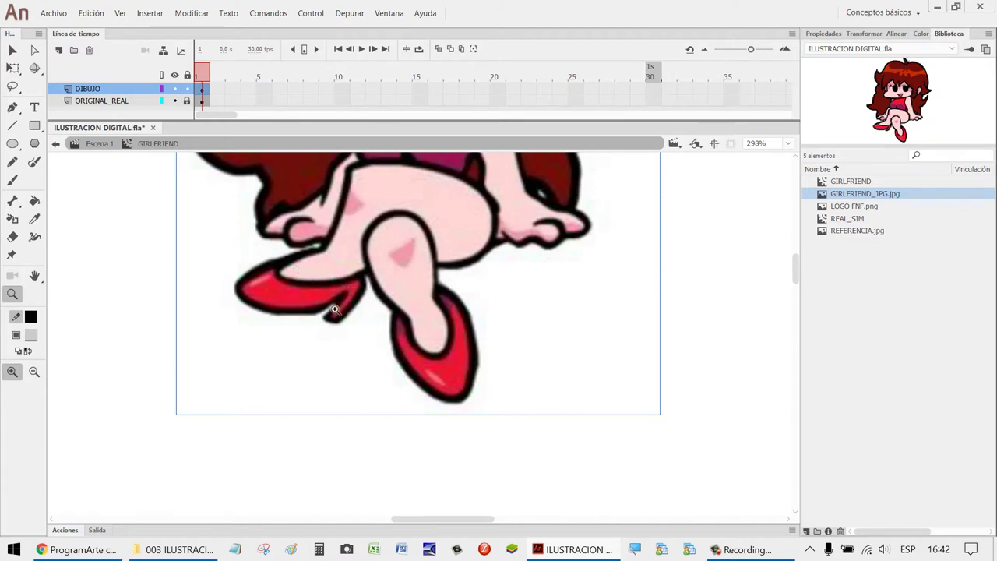
alt+click(406, 305)
Trace the back of the raised leg's heel with a line from the calf line's end to the stiletto's top, curved outward.
key(h)
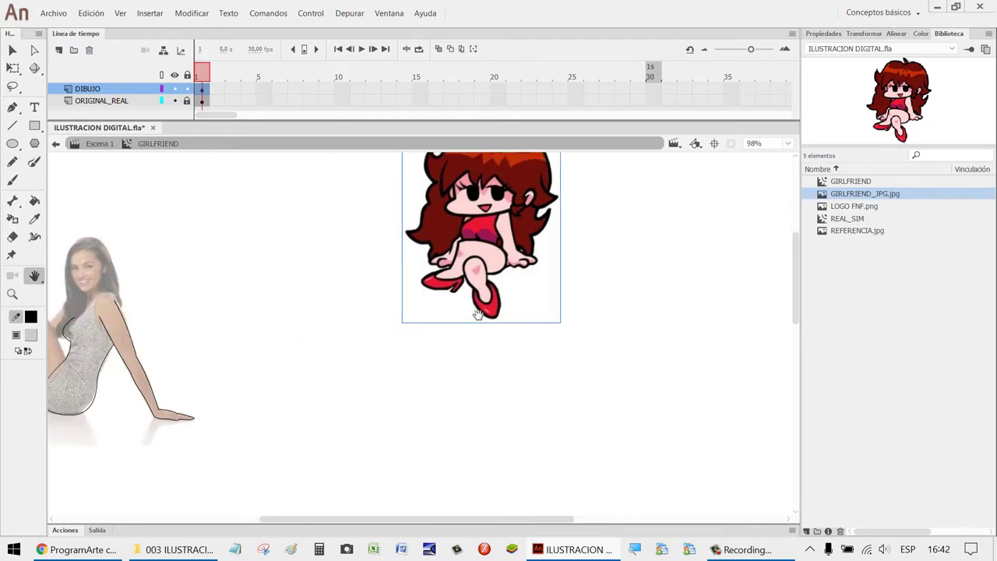
drag(382, 315, 549, 305)
drag(325, 293, 516, 316)
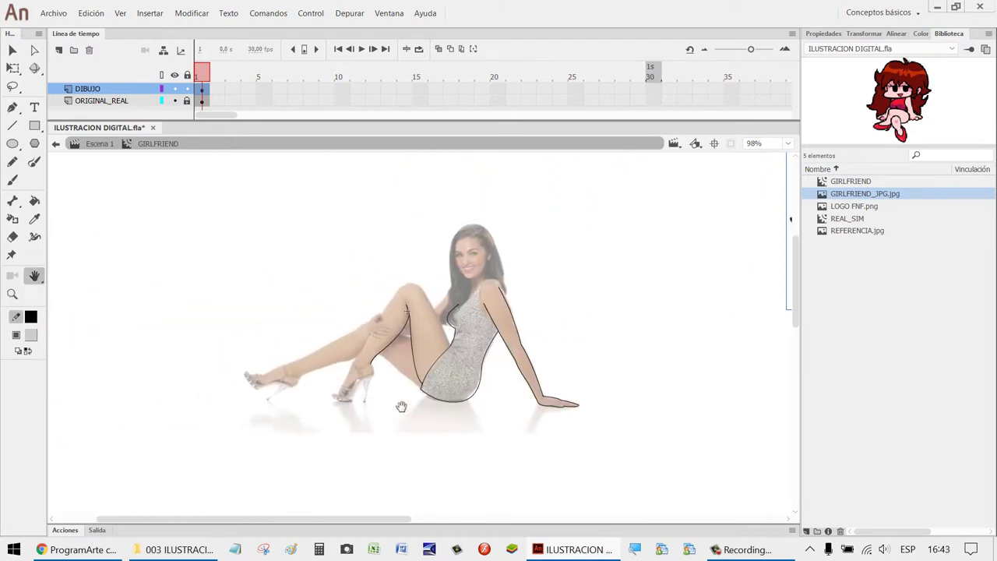
key(z)
drag(445, 447, 317, 351)
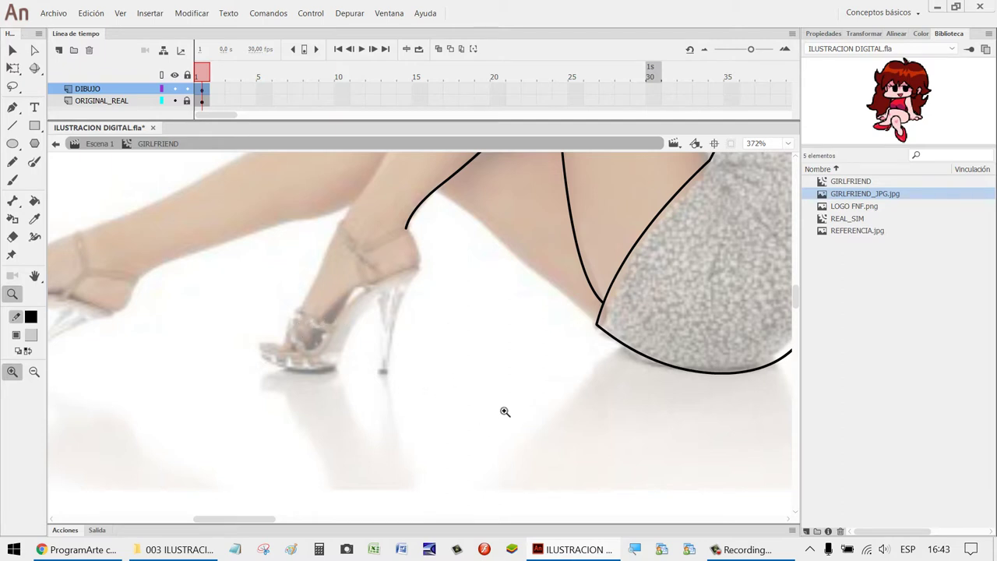
drag(499, 405, 207, 216)
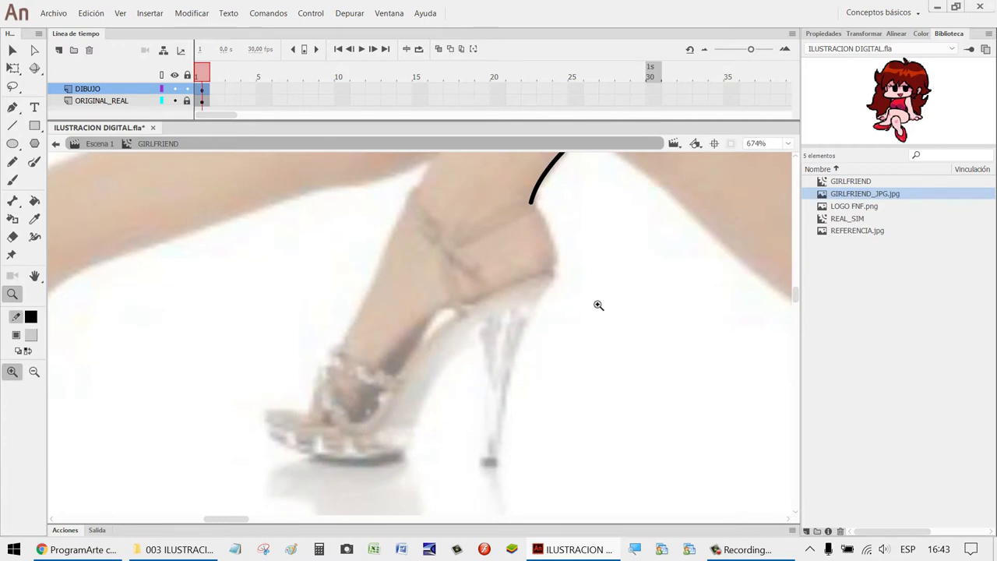
key(n)
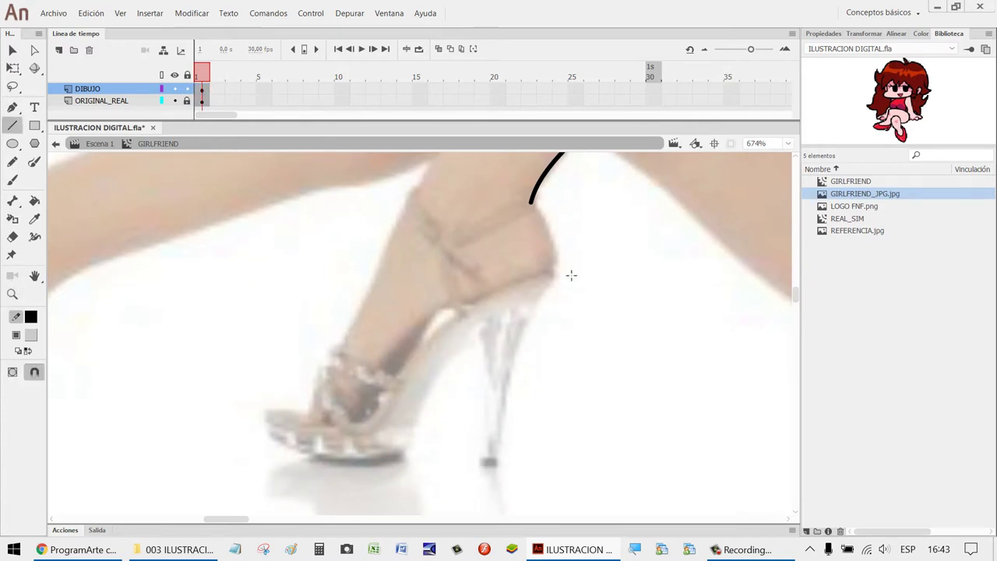
mouse_move(530, 308)
mouse_down()
mouse_move(530, 223)
mouse_move(541, 210)
mouse_up()
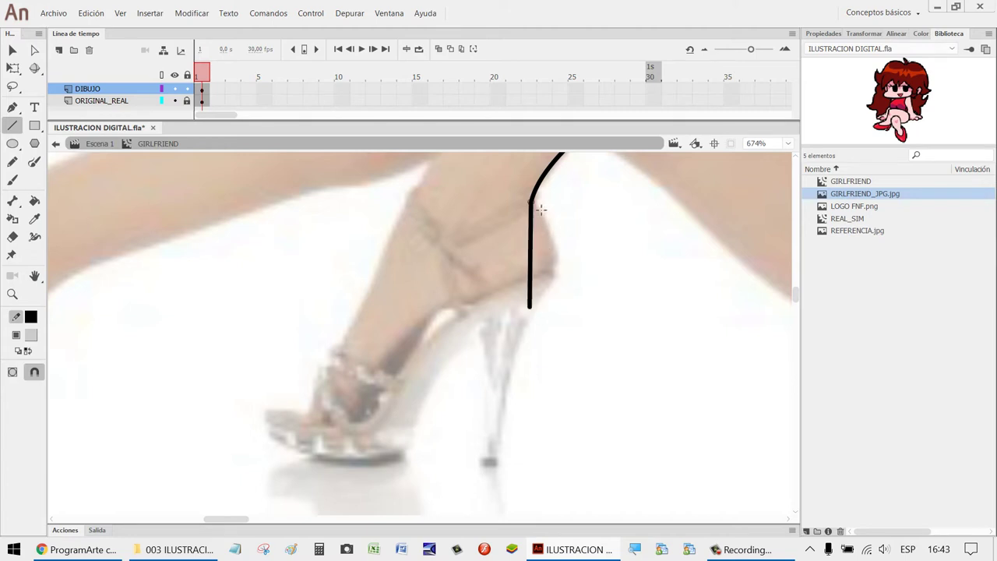
key(v)
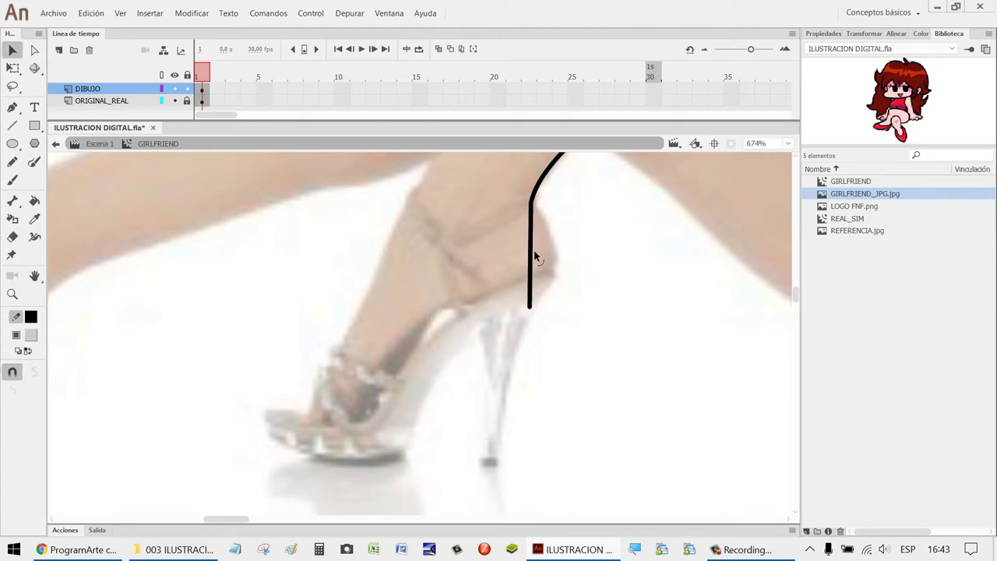
mouse_move(531, 250)
mouse_down()
mouse_move(564, 261)
mouse_move(556, 263)
mouse_up()
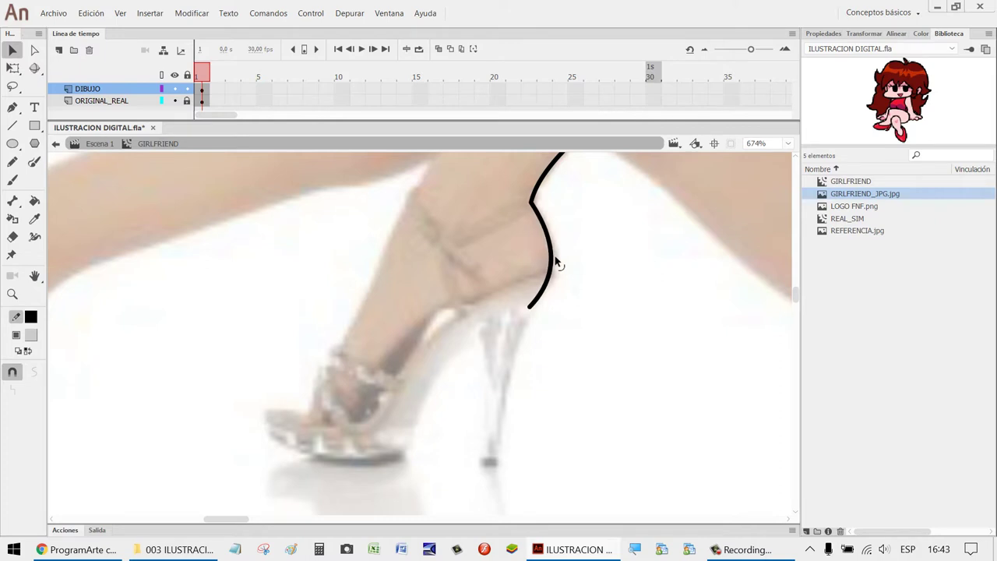
Trace the rear edge of the shoe's stiletto from the heel line down to its tip with a slightly curved line.
key(n)
drag(503, 471, 536, 316)
key(v)
drag(518, 371, 515, 374)
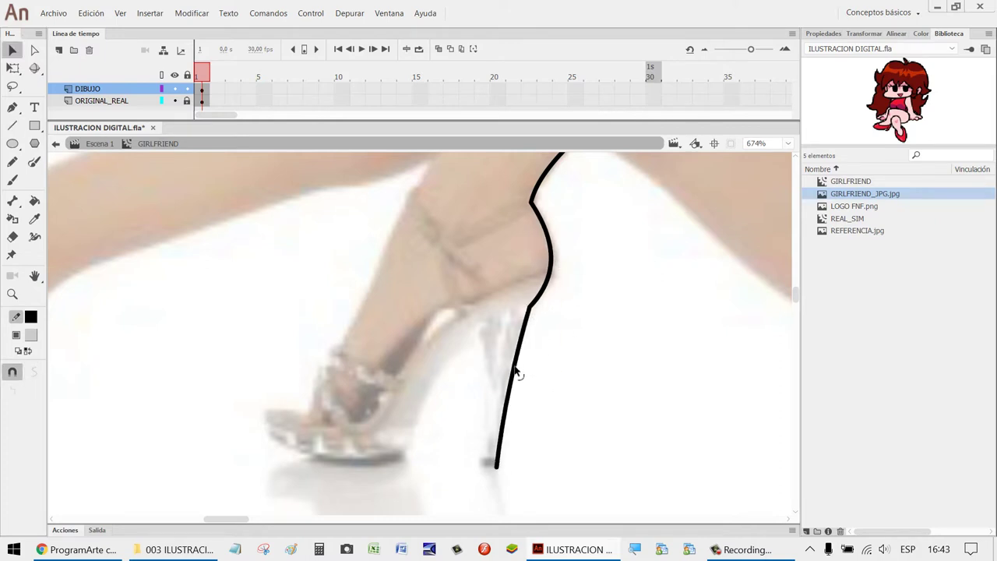
Trace the front edge of the raised leg's stiletto with a slightly curved line down to its tip.
key(n)
drag(472, 338, 483, 471)
key(v)
drag(480, 404, 484, 403)
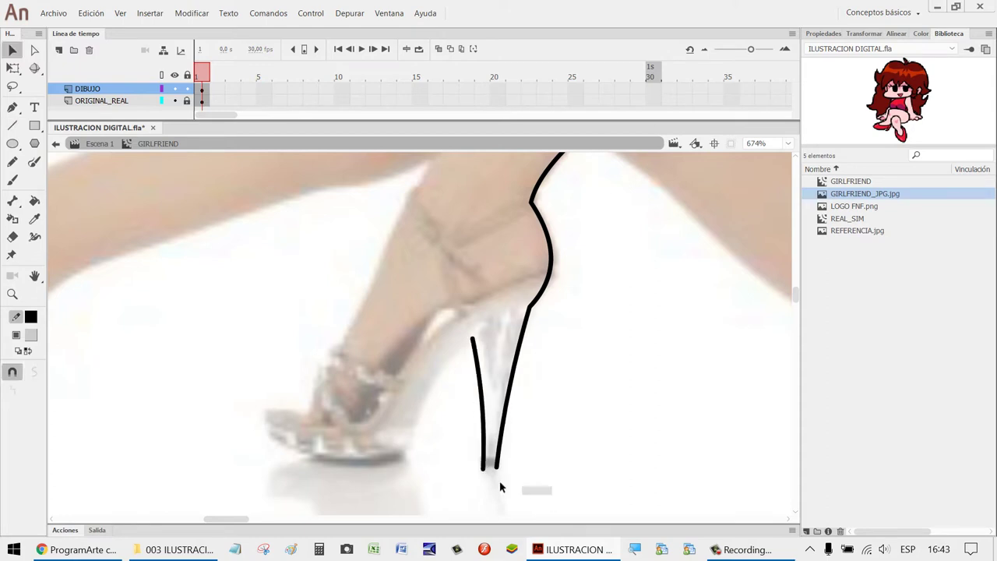
Trim the lower ends of both stiletto edges to the same height and close the tip with a short horizontal line.
drag(500, 488, 452, 451)
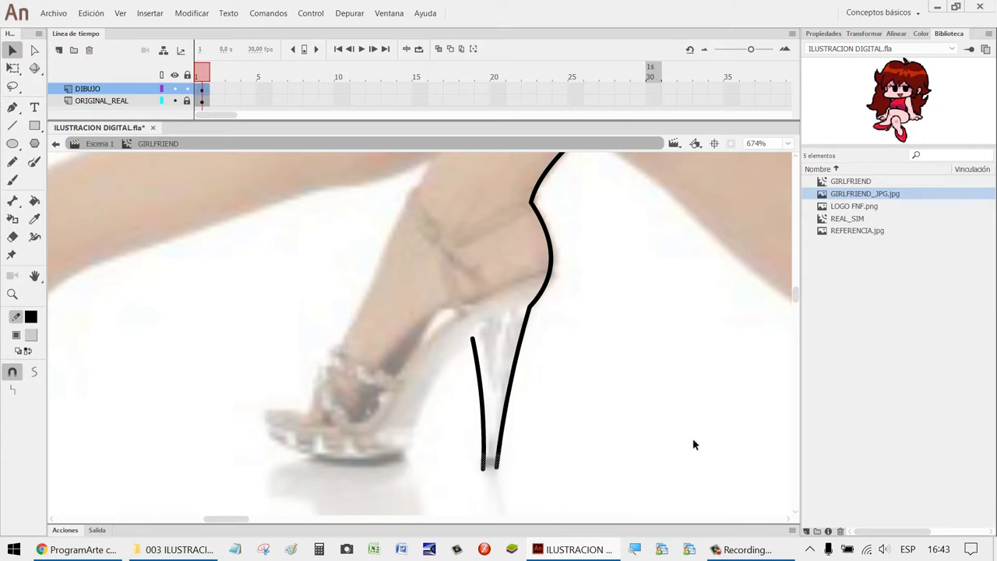
key(Delete)
key(z)
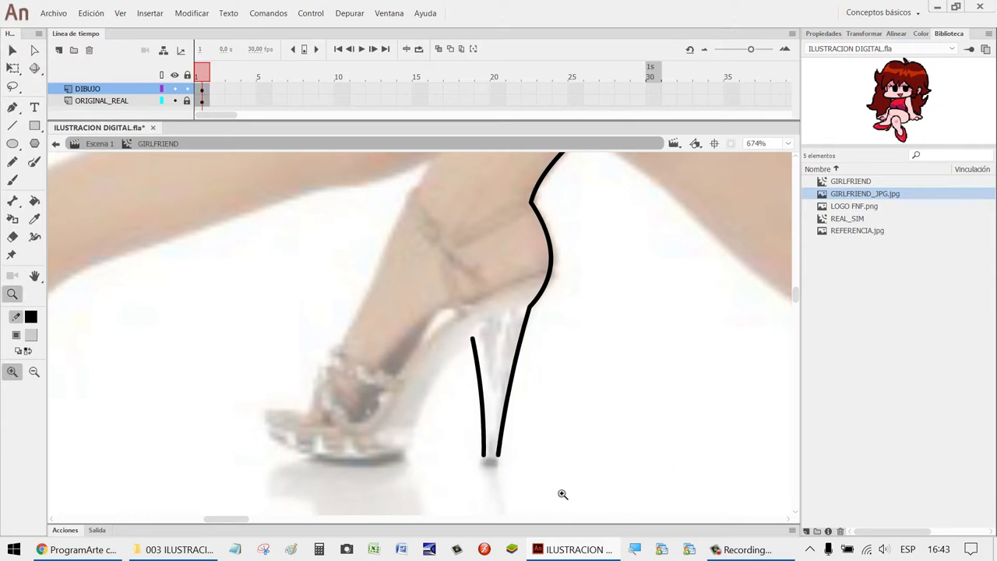
drag(559, 491, 459, 435)
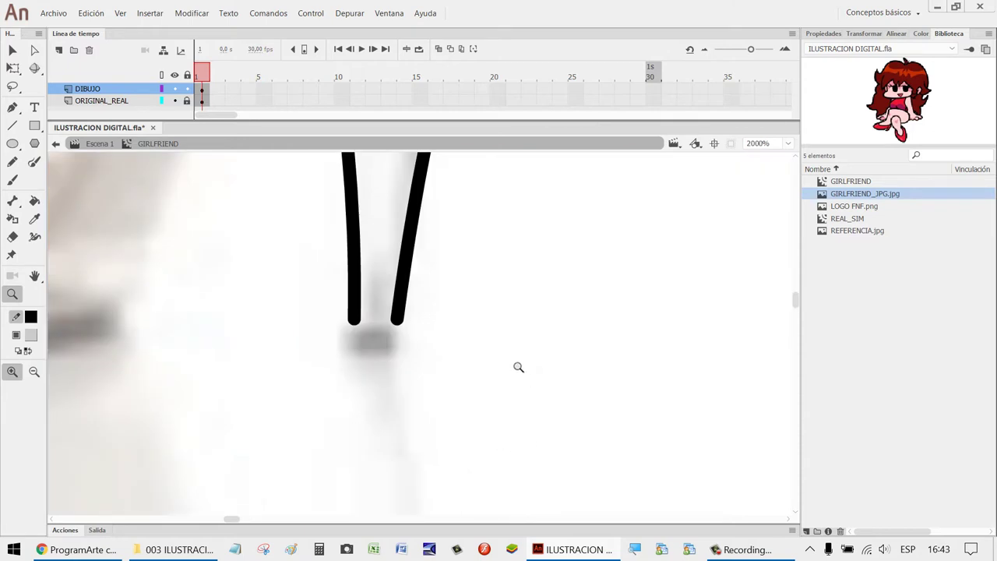
key(n)
drag(354, 321, 398, 321)
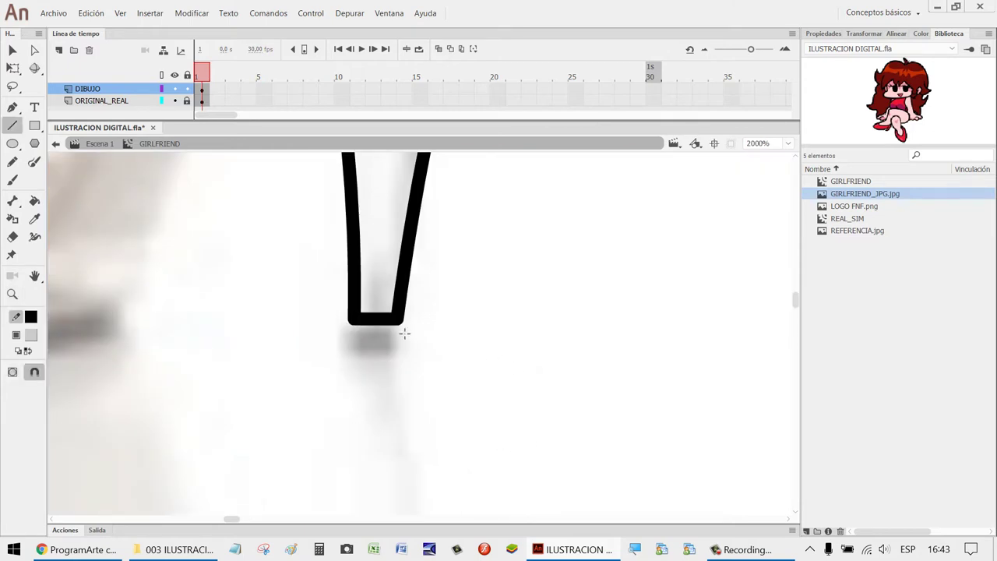
Trace the shoe's arch with a line from the top of the stiletto's front edge to the rear of the sole, curved upward.
scroll(486, 312, right, 1)
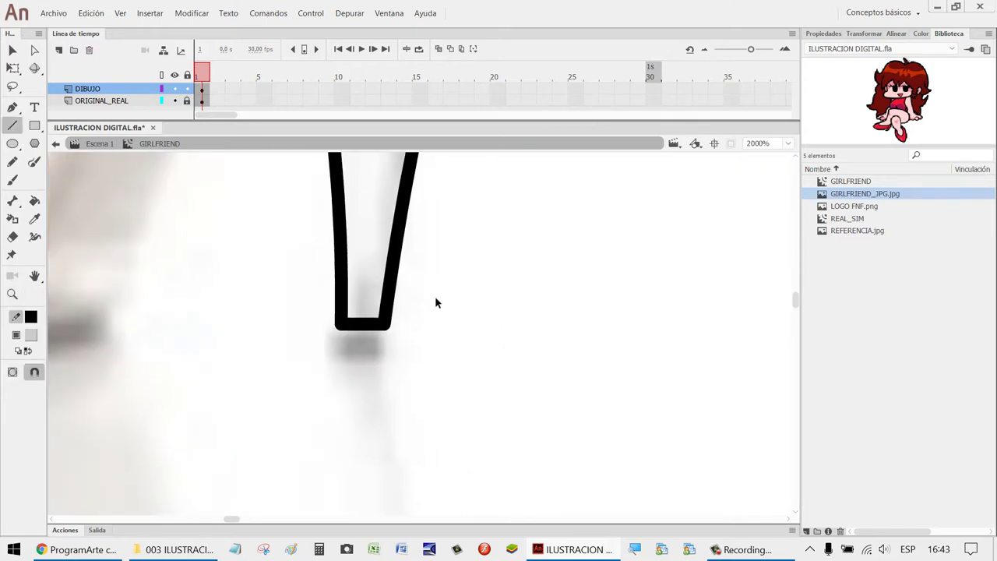
scroll(435, 303, down, 5)
scroll(425, 313, up, 3)
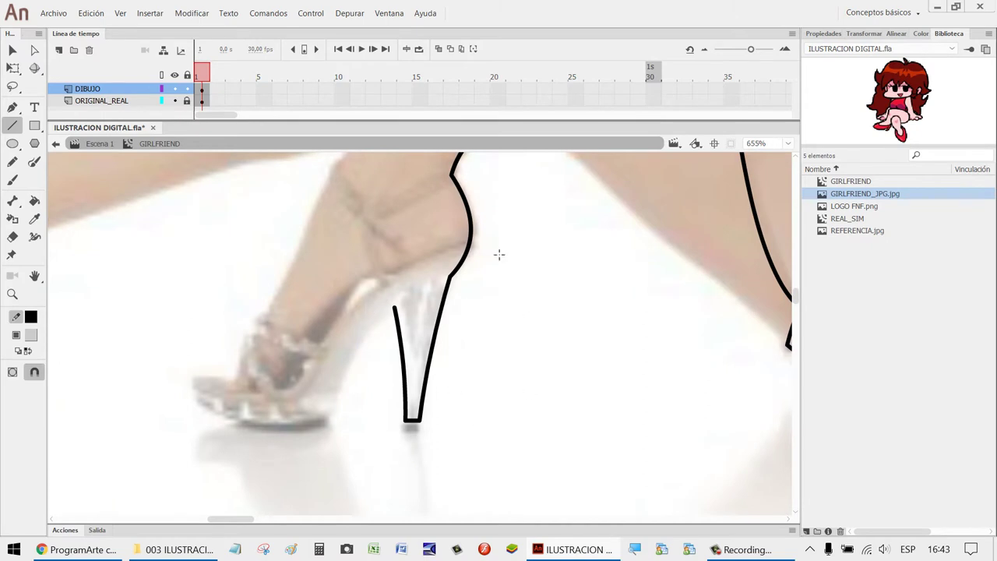
scroll(514, 272, up, 5)
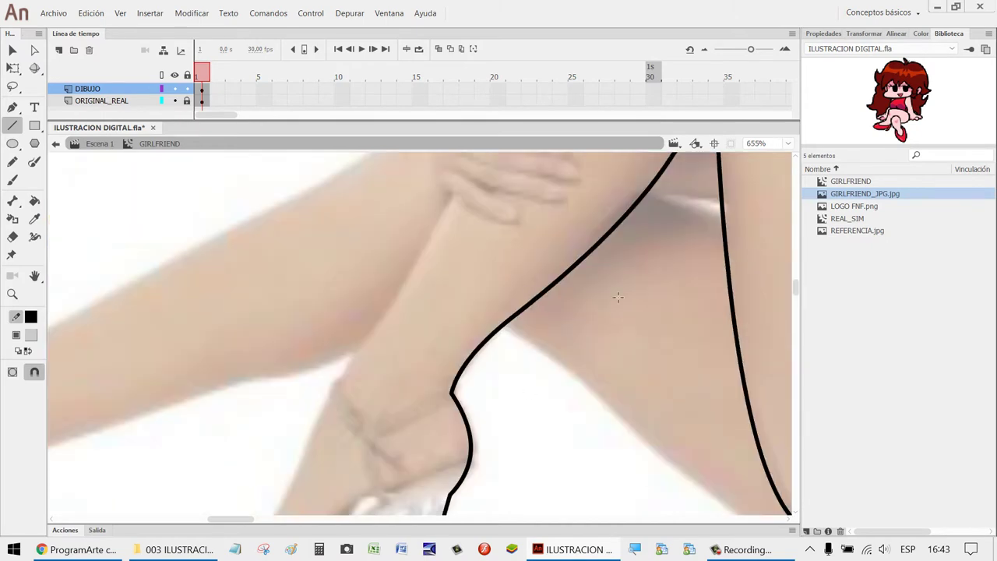
scroll(538, 323, down, 2)
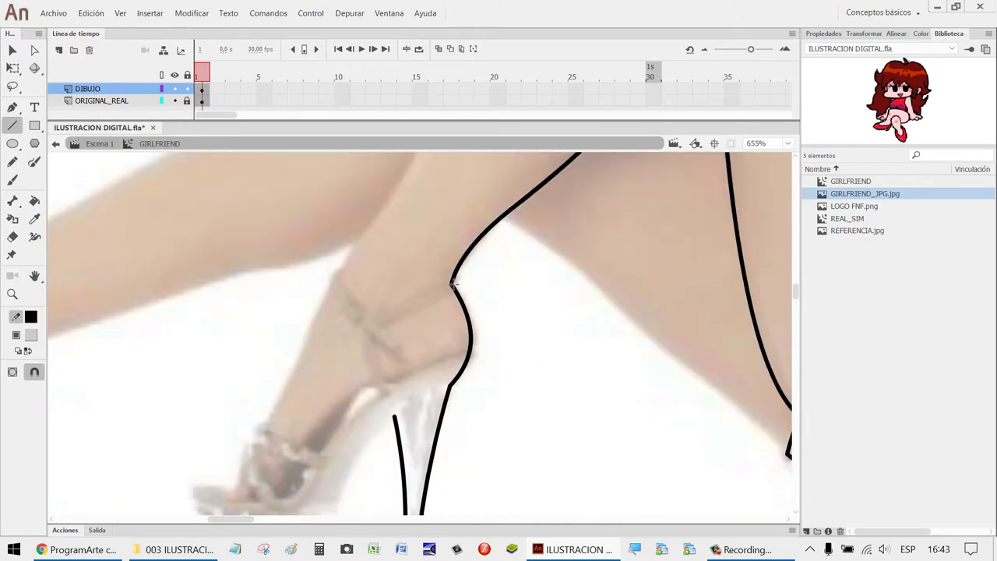
scroll(452, 290, down, 2)
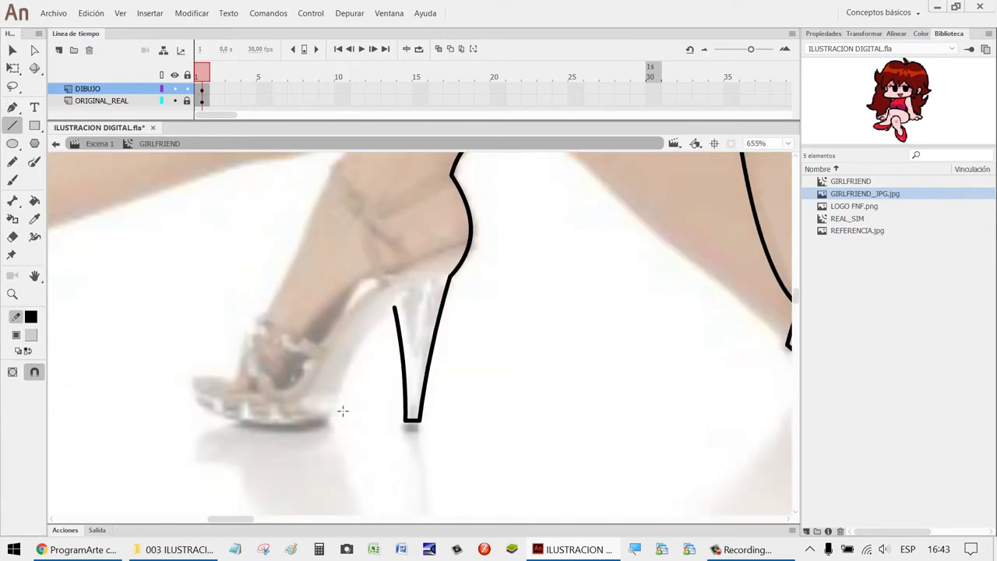
drag(394, 307, 323, 421)
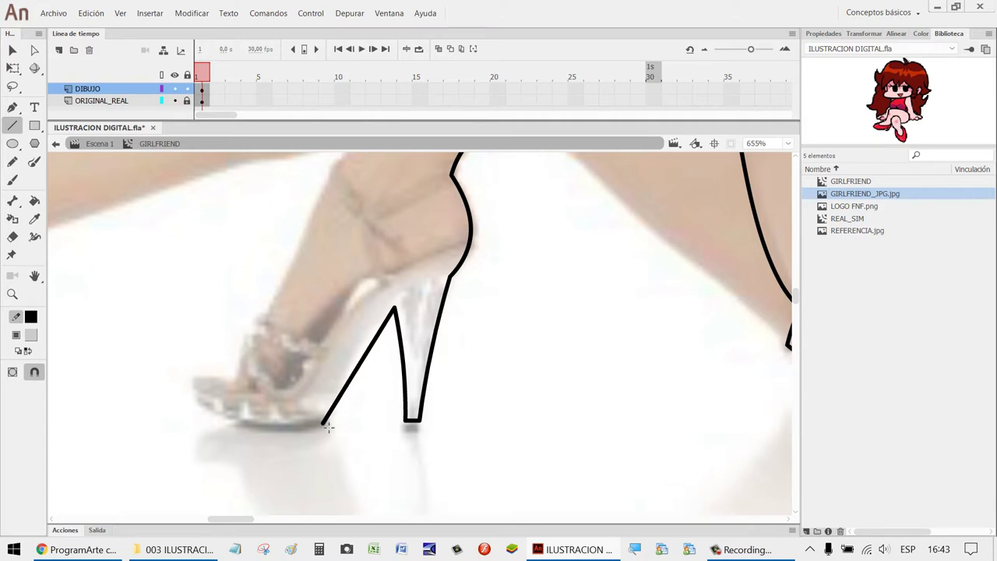
key(v)
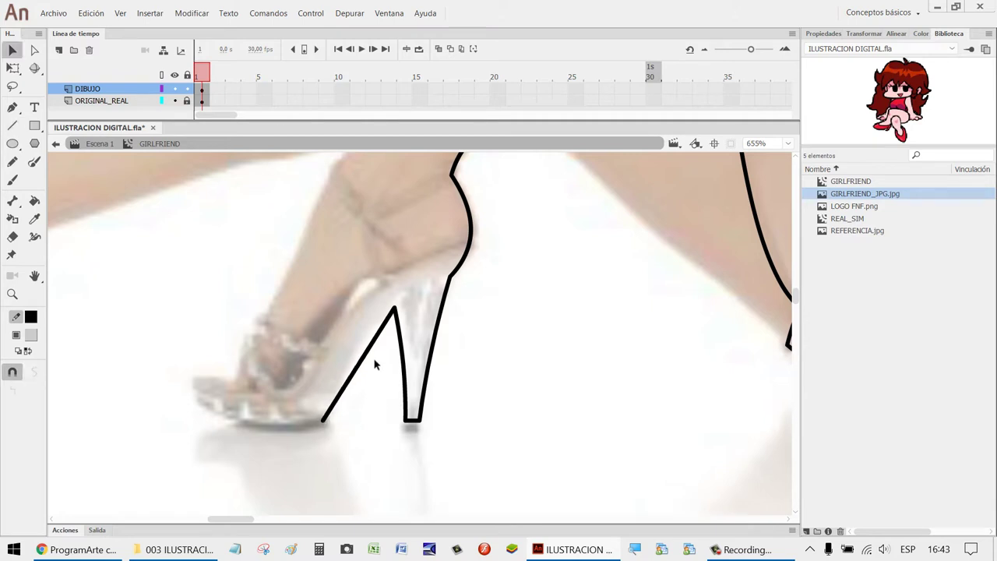
drag(370, 351, 361, 357)
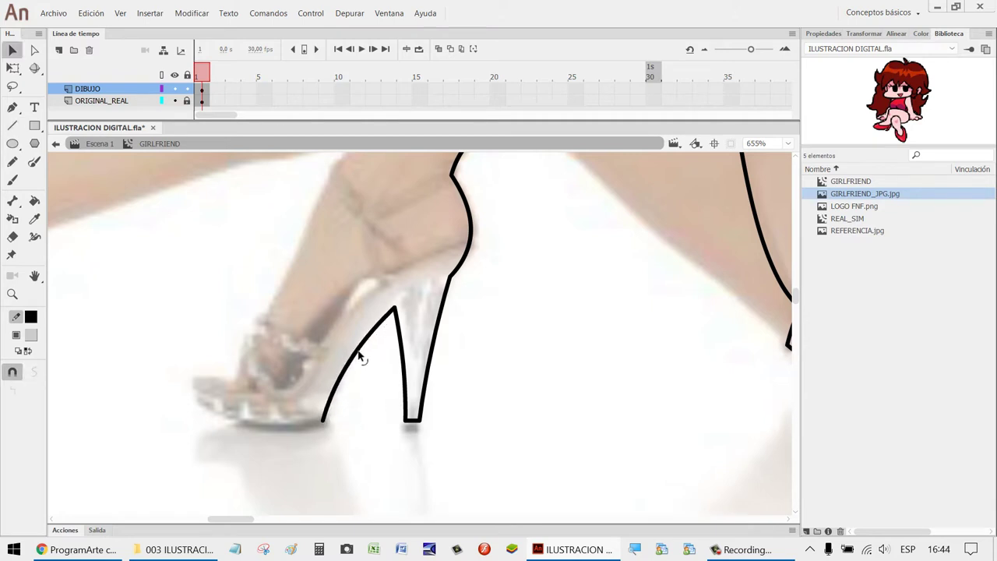
Trim the arch line's lower end and trace the sole with a short slanted segment and a shallow curve out to the toe.
drag(344, 444, 289, 417)
key(Delete)
key(n)
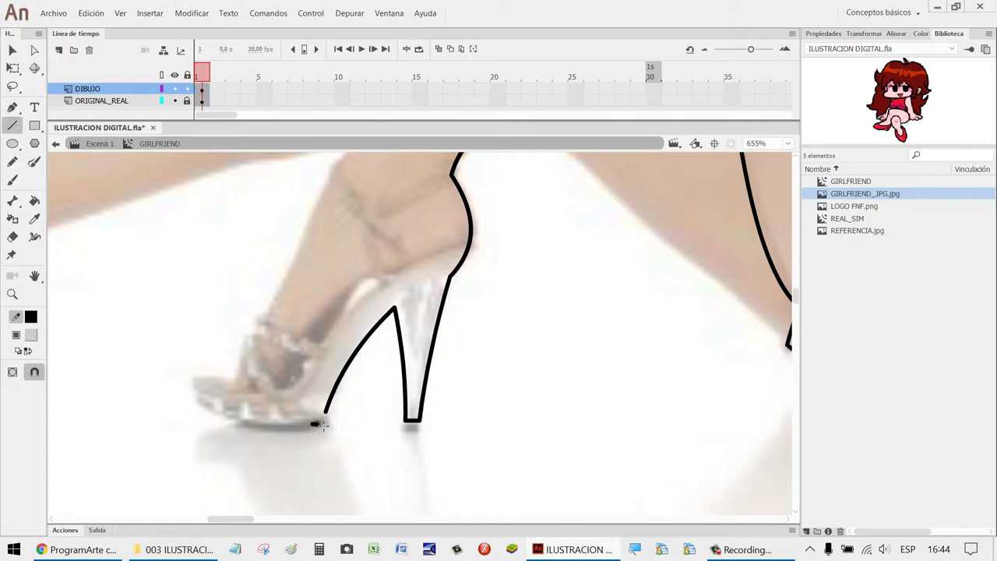
drag(325, 411, 311, 425)
mouse_move(192, 409)
mouse_down()
mouse_move(289, 433)
mouse_move(317, 429)
mouse_move(250, 427)
mouse_up()
key(v)
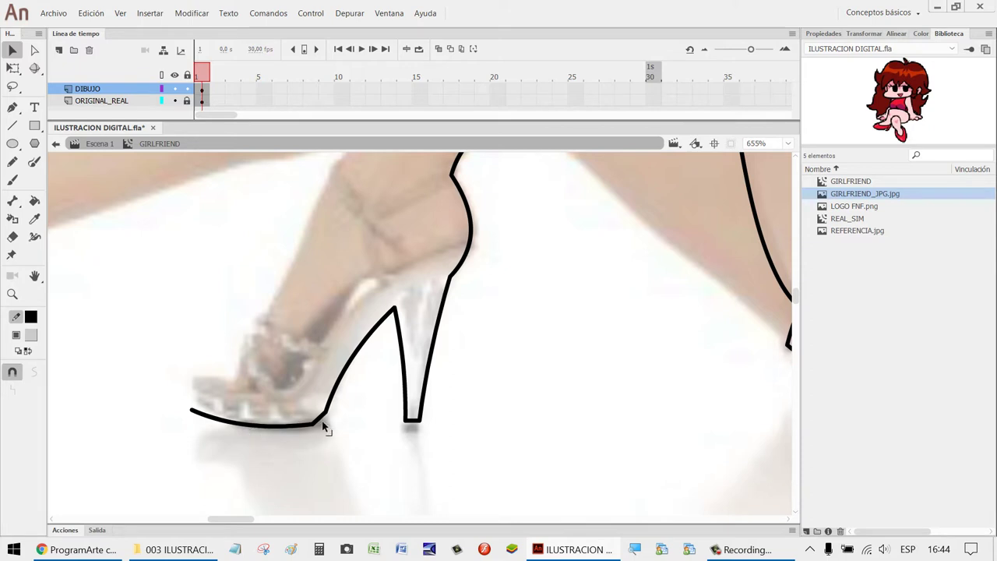
Round the corner between the arch and the sole by bending the short slanted segment outward and adjusting its joint with the sole.
drag(323, 426, 261, 377)
key(ctrl+z)
key(z)
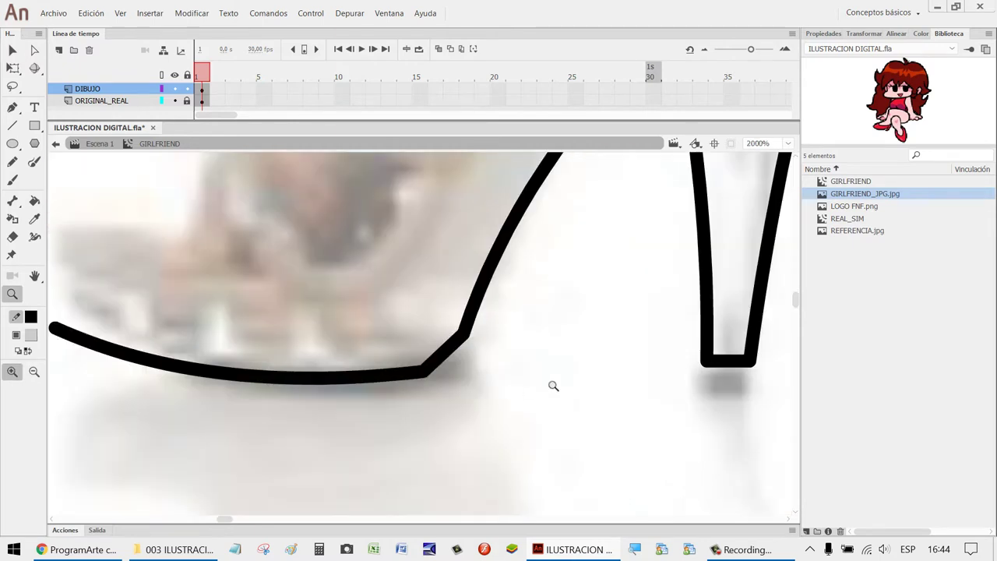
key(v)
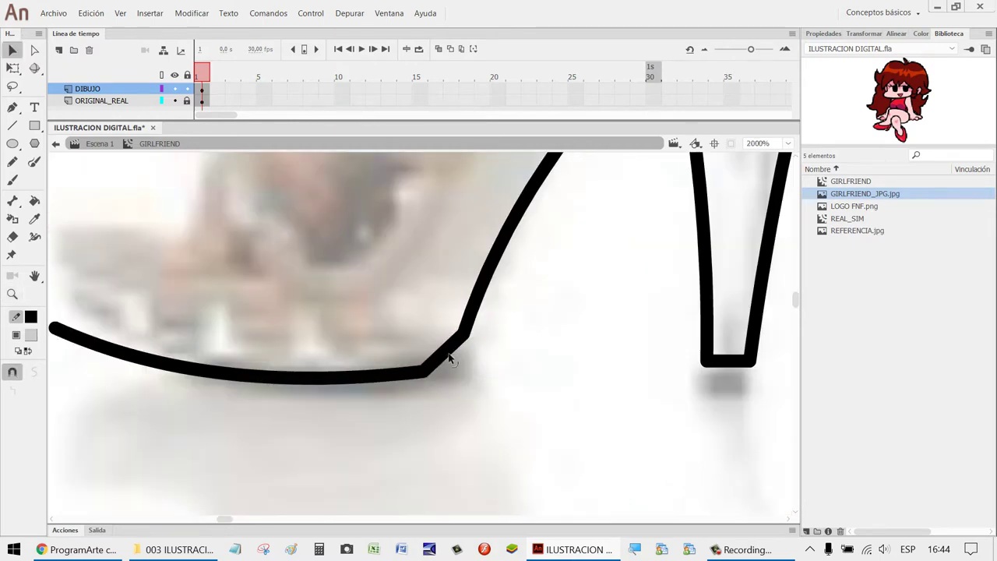
drag(451, 360, 465, 342)
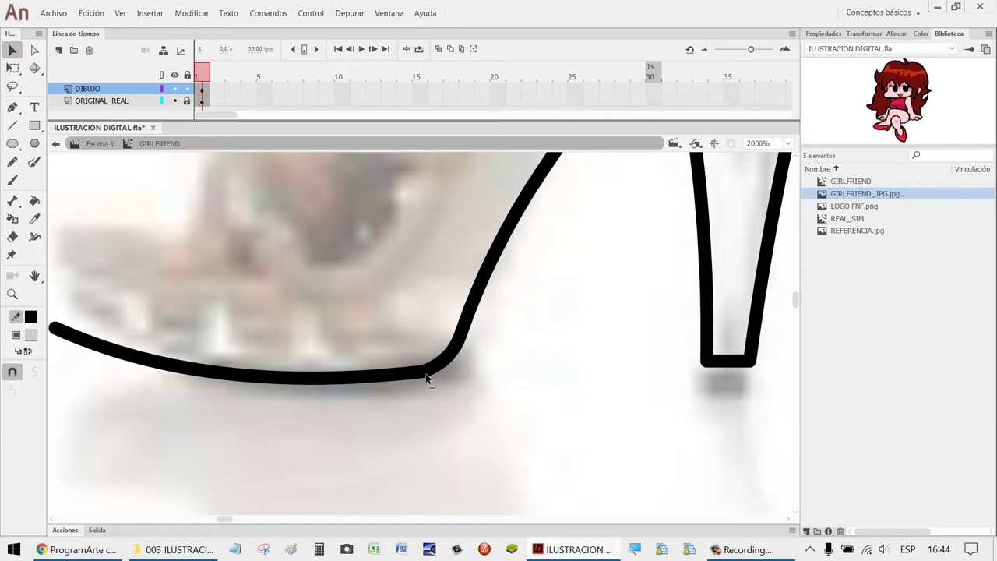
drag(427, 379, 425, 376)
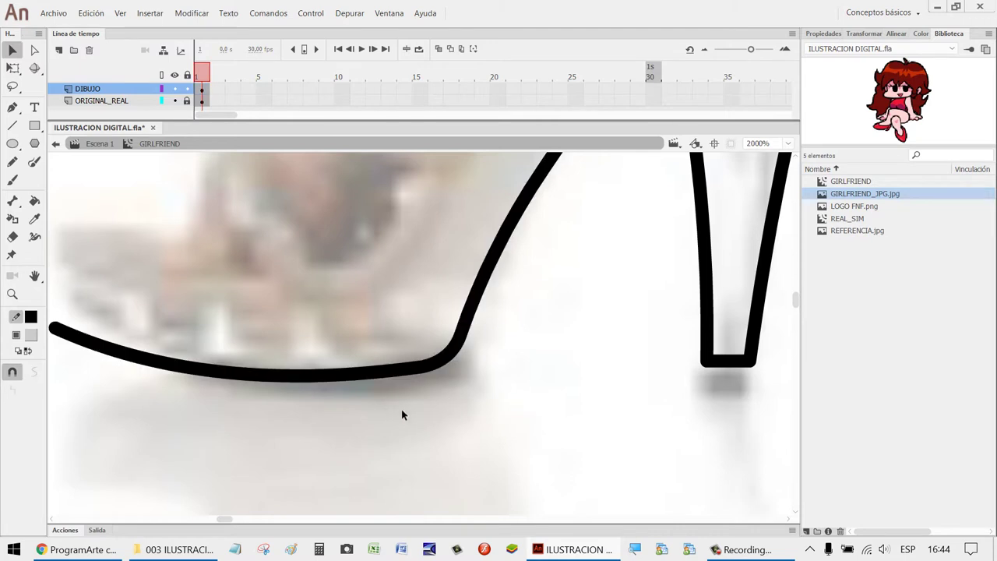
Trace the top of the shoe's toe with a line from the sole's front end to the instep, curved outward.
mouse_move(319, 414)
mouse_down()
mouse_move(470, 325)
mouse_move(459, 305)
mouse_up()
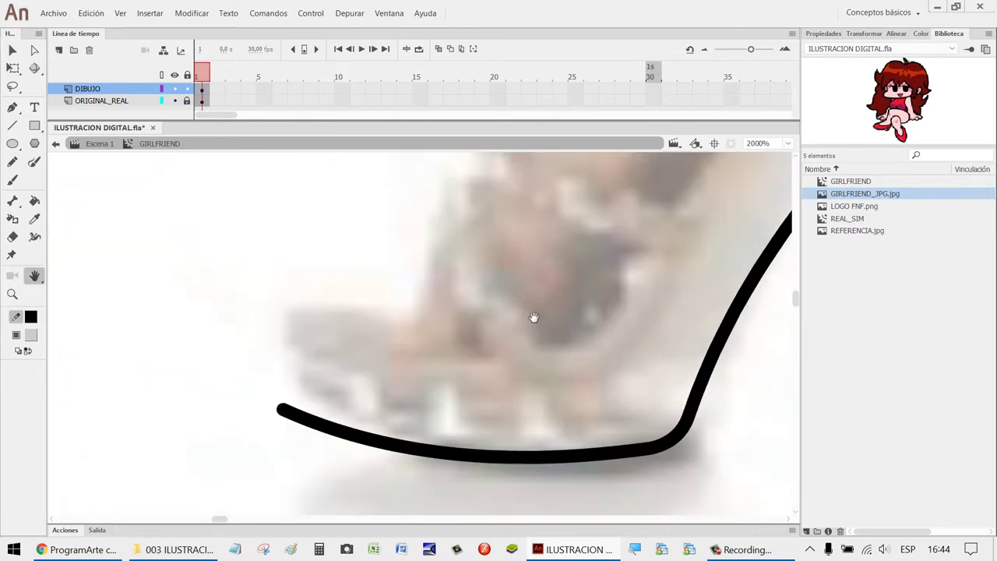
scroll(534, 317, down, 5)
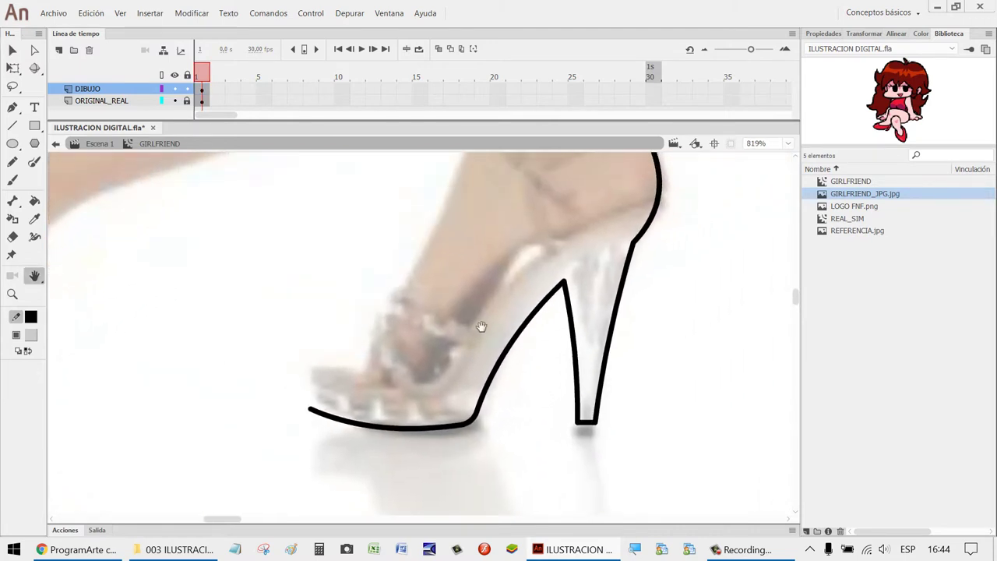
key(n)
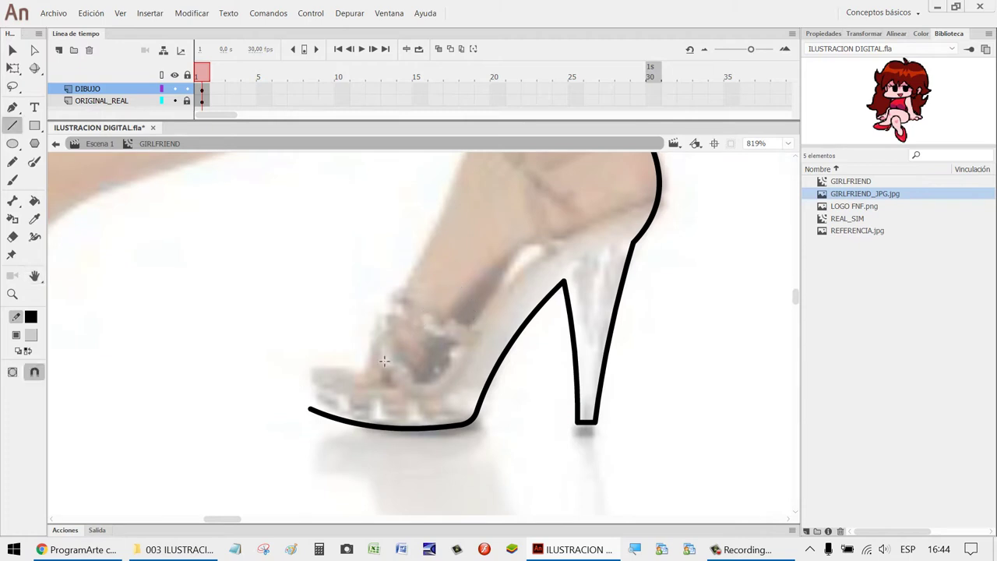
drag(380, 352, 312, 409)
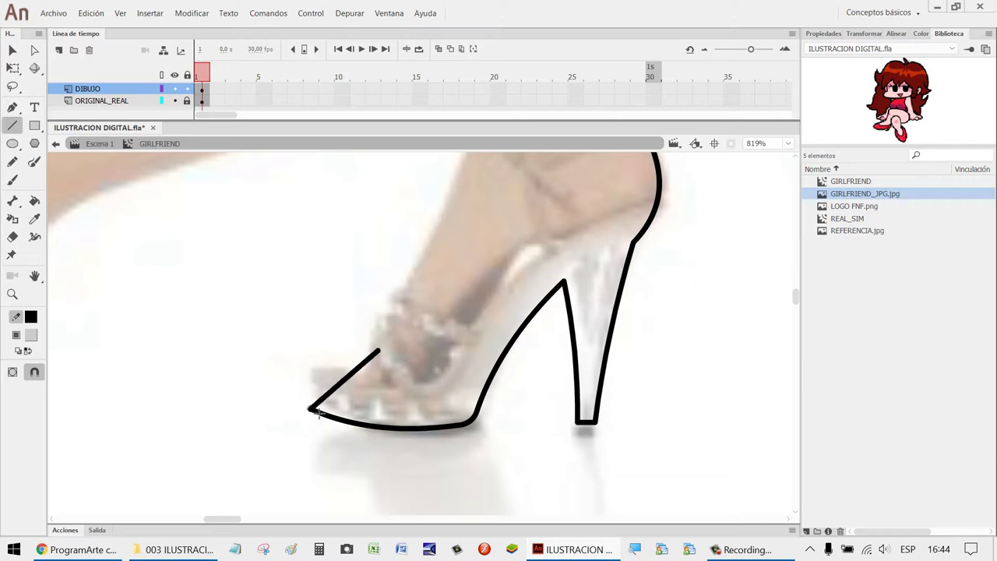
key(v)
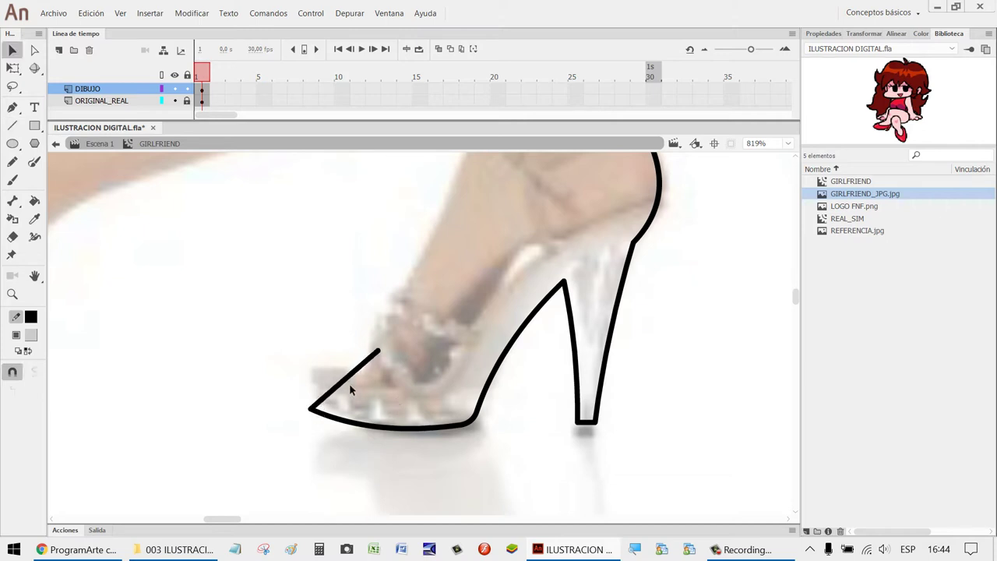
drag(339, 389, 325, 379)
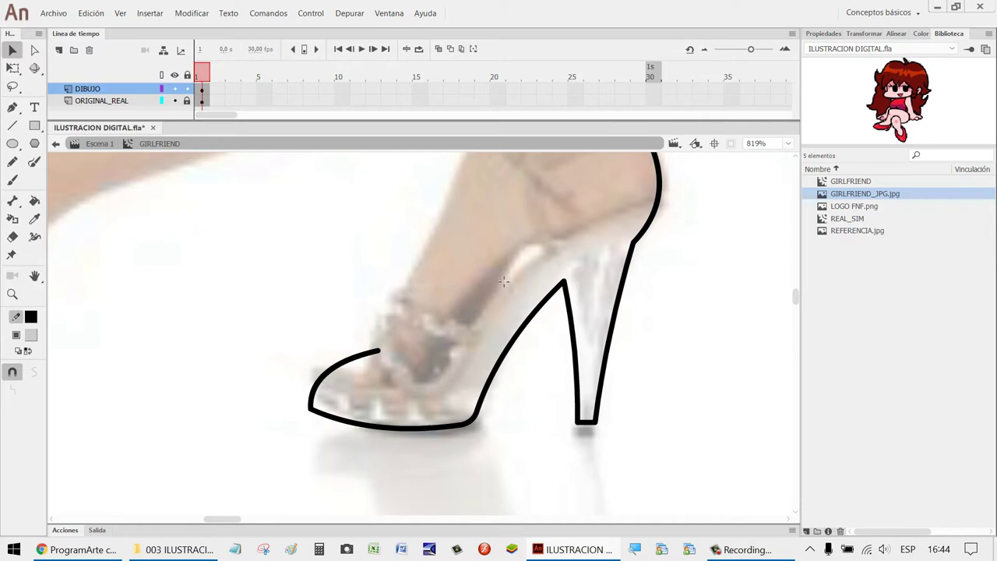
Draw the shoe's upper edge as two connected straight lines from the toe line's end to the back of the ankle.
key(n)
scroll(723, 267, up, 3)
scroll(697, 263, down, 3)
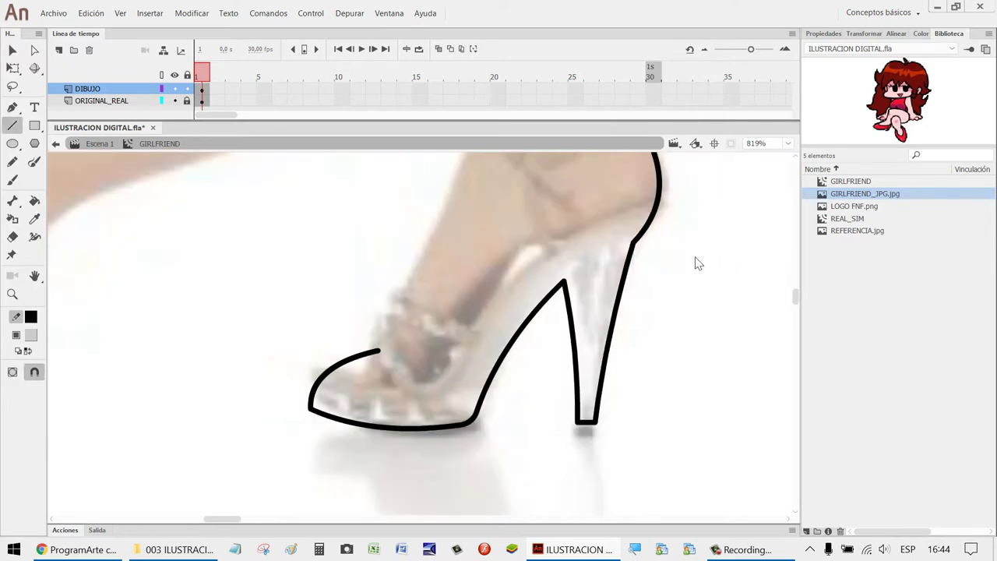
scroll(704, 241, up, 3)
scroll(797, 293, down, 3)
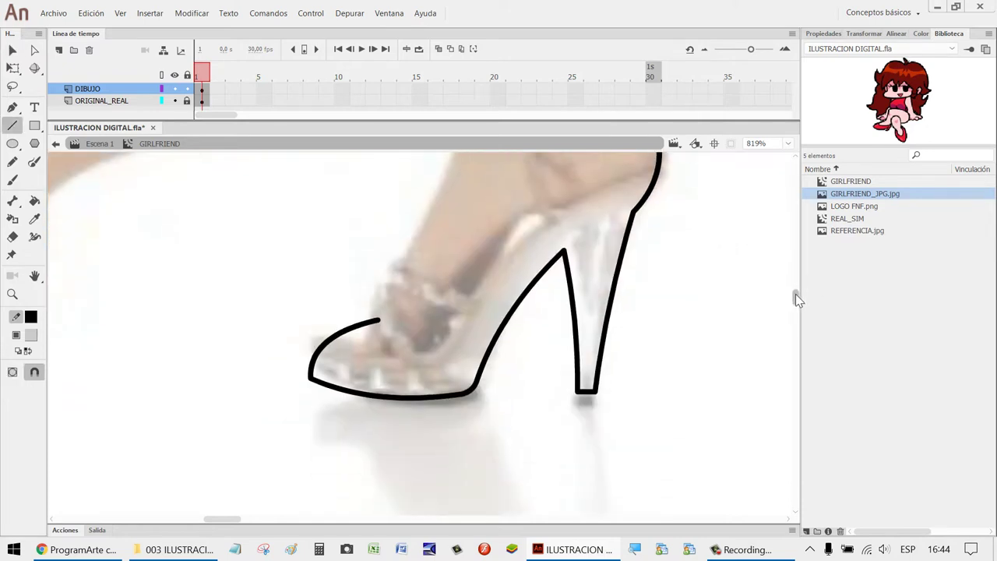
scroll(797, 294, up, 2)
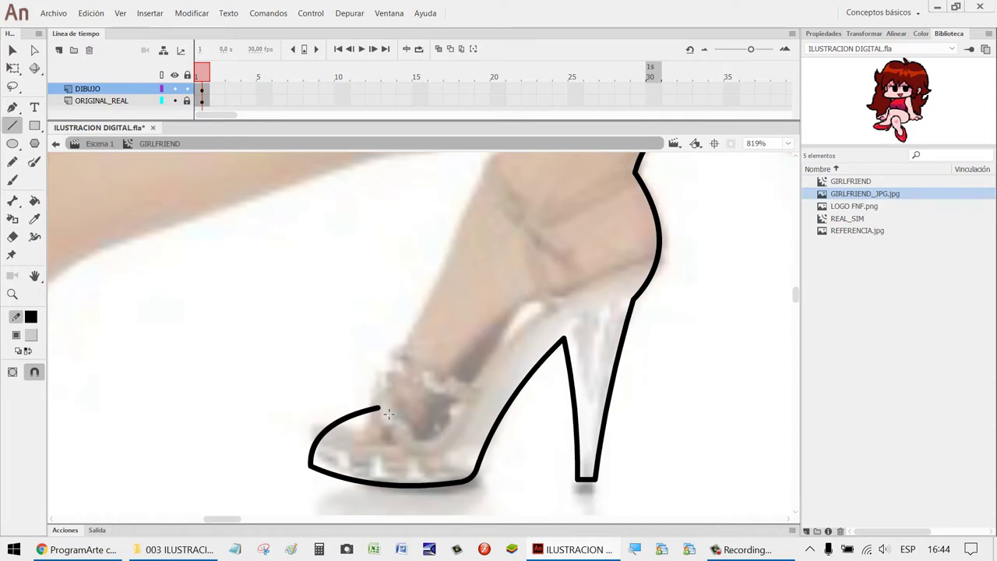
mouse_move(389, 414)
mouse_down()
mouse_move(514, 342)
mouse_move(509, 330)
mouse_move(637, 172)
mouse_up()
key(v)
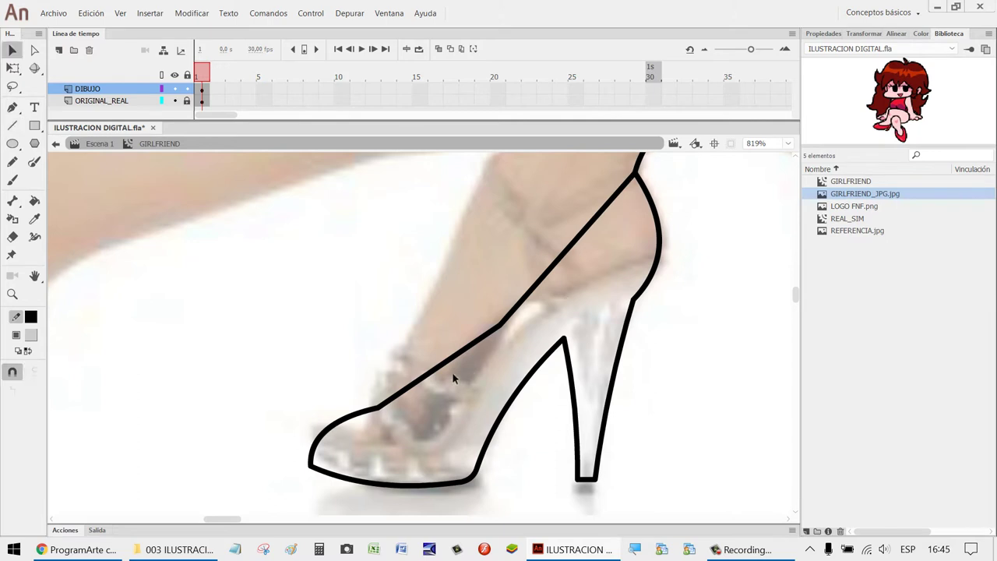
Curve the instep line downward and the ankle line upward, and move their shared corner up toward the heel.
drag(436, 377, 437, 387)
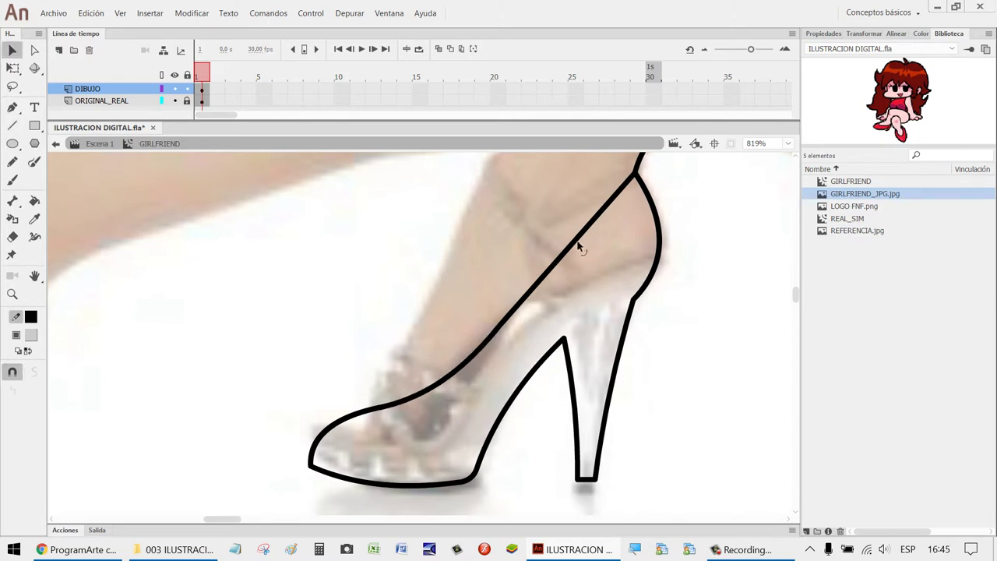
drag(578, 247, 600, 232)
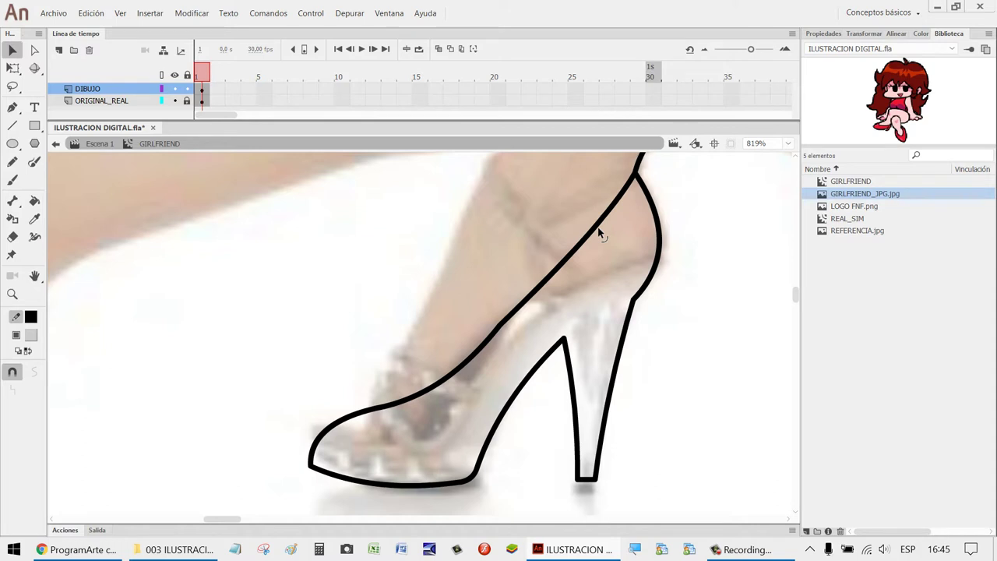
drag(600, 232, 569, 212)
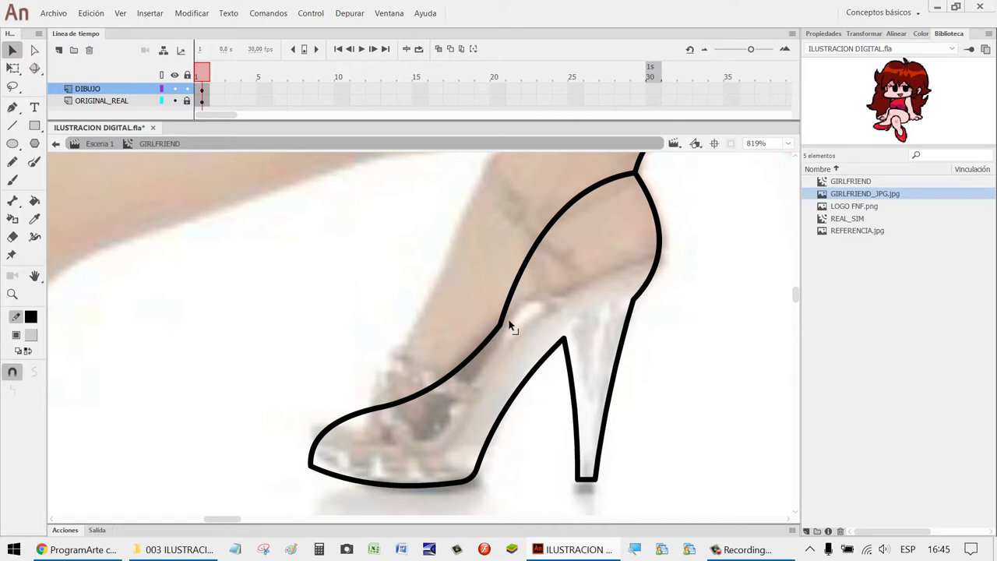
drag(501, 327, 531, 297)
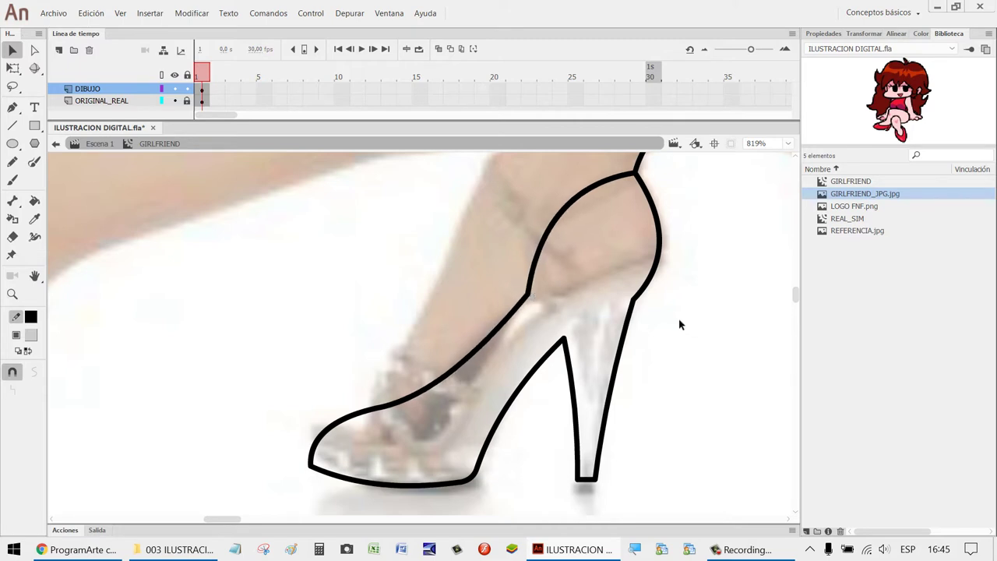
scroll(679, 324, down, 6)
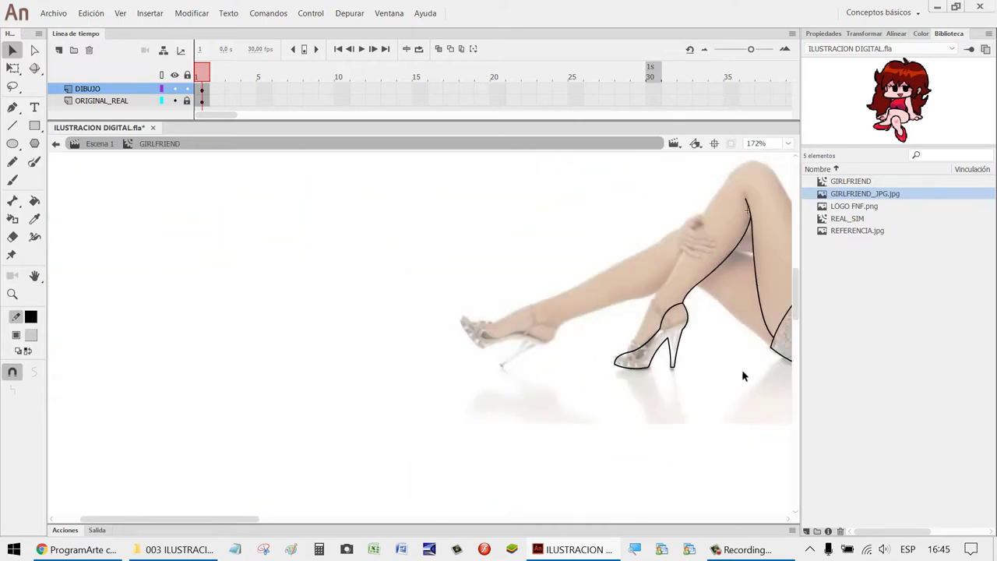
key(z)
drag(756, 420, 537, 222)
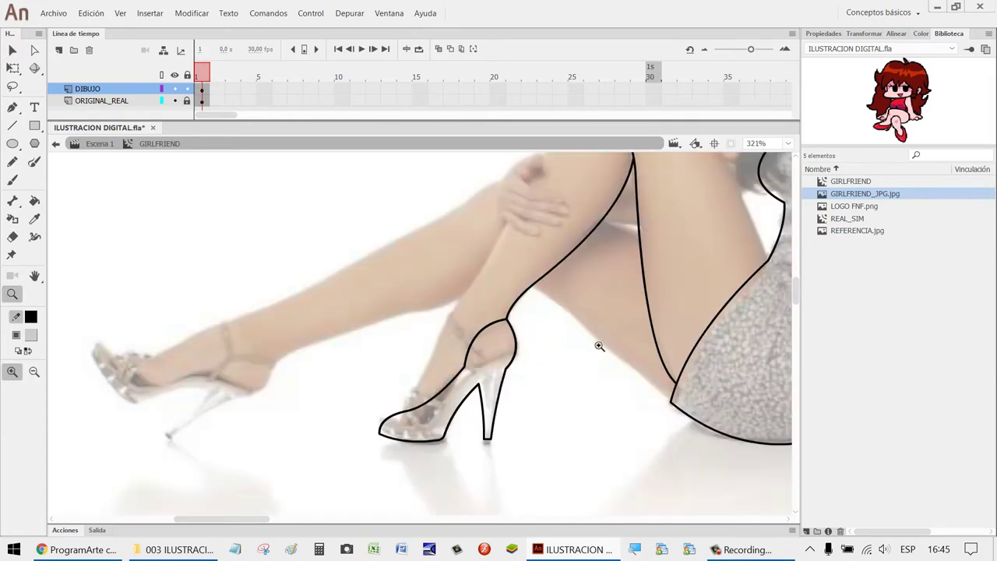
Replace the shoe's ankle curve by extending the instep line to the back of the ankle, and smooth its bend and joint with the toe line.
drag(576, 477, 351, 287)
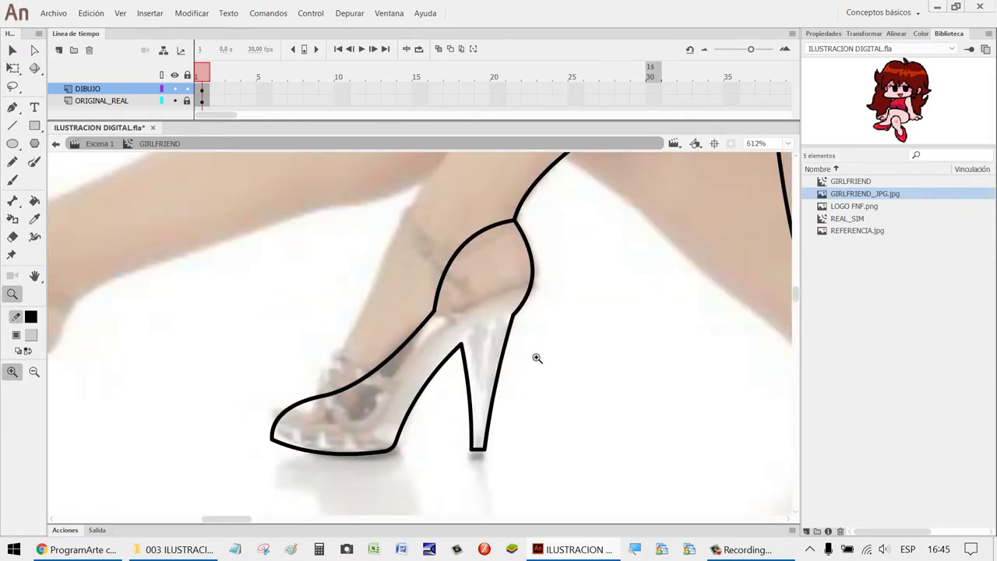
key(v)
click(457, 258)
key(Delete)
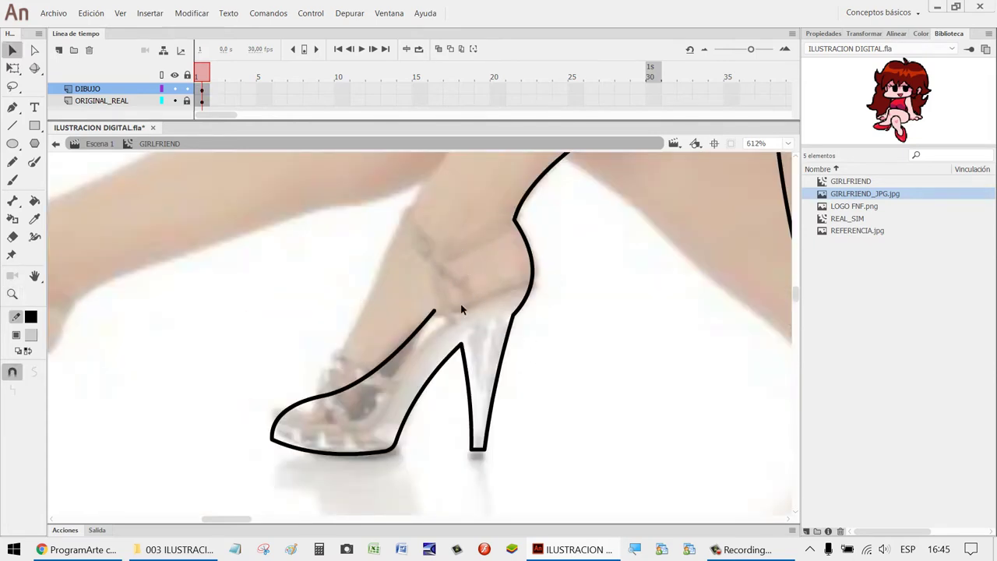
drag(437, 314, 516, 223)
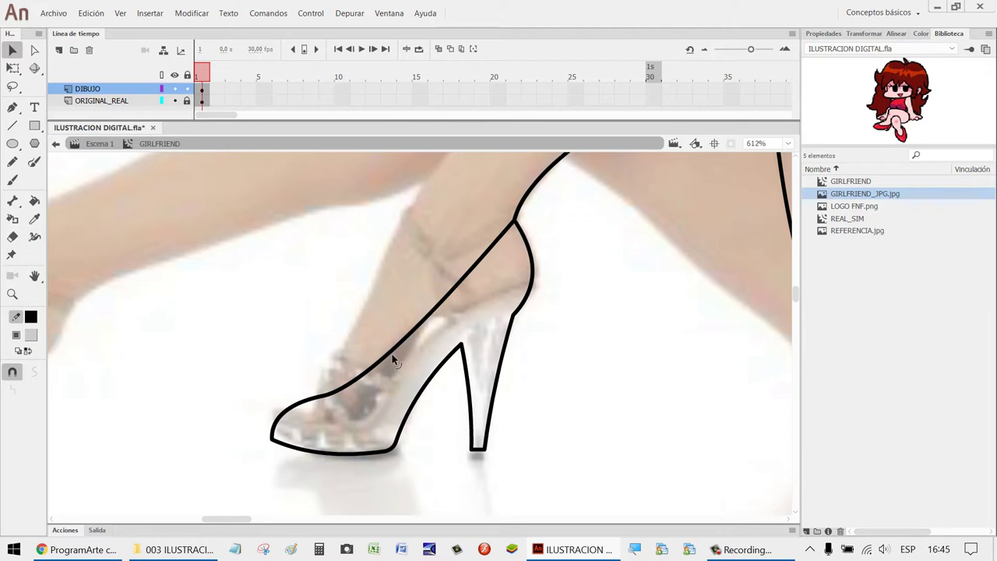
drag(382, 362, 395, 355)
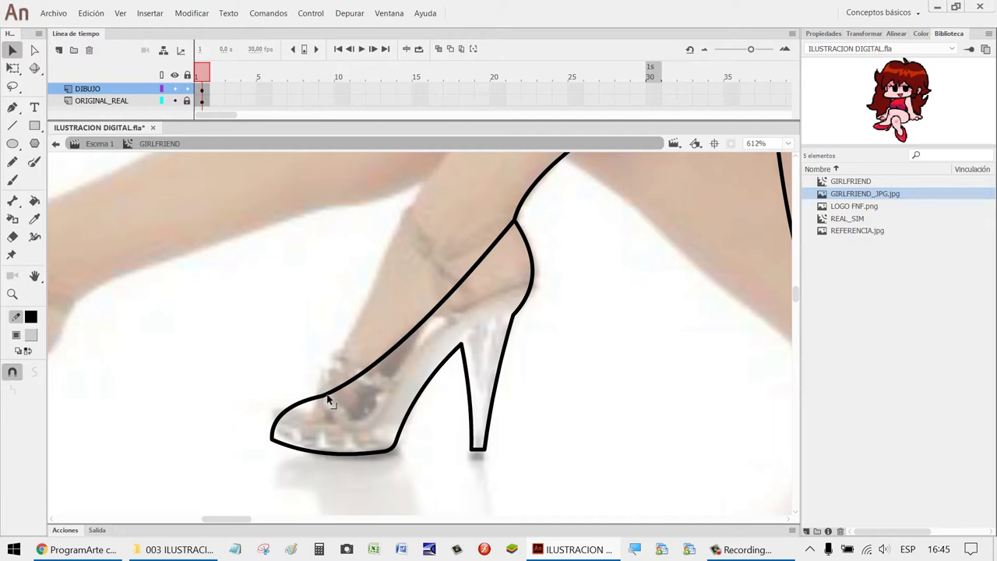
drag(327, 400, 322, 396)
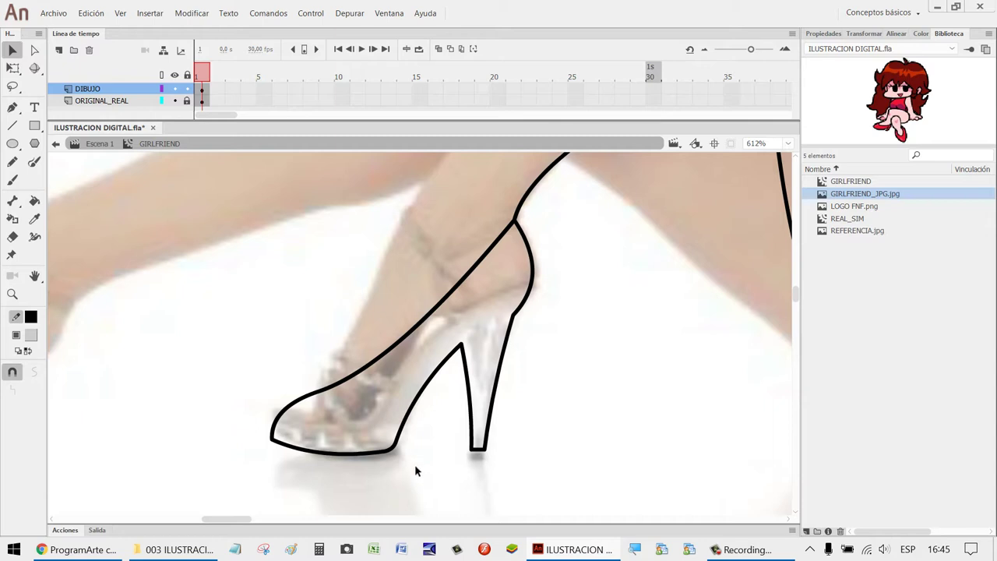
click(425, 328)
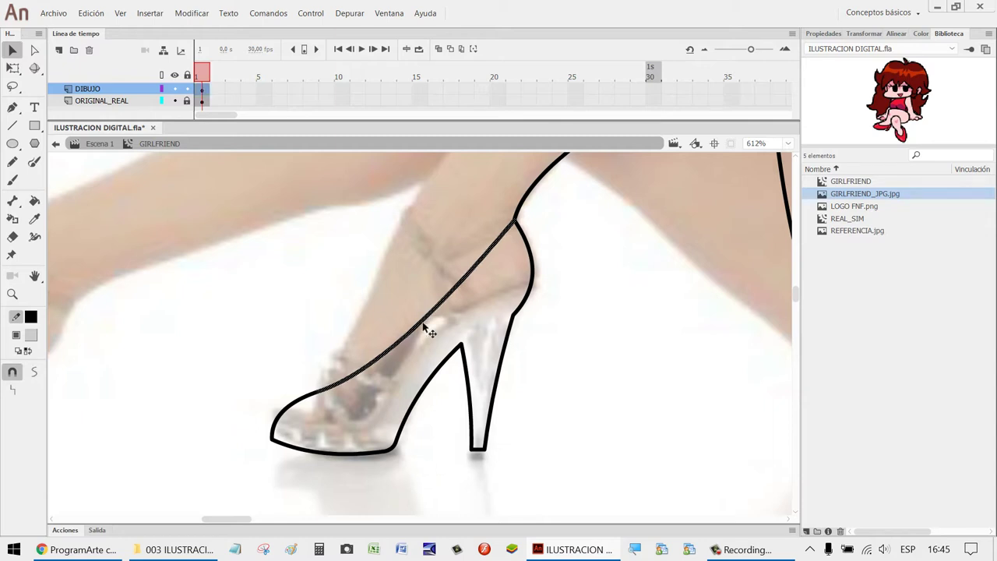
key(Delete)
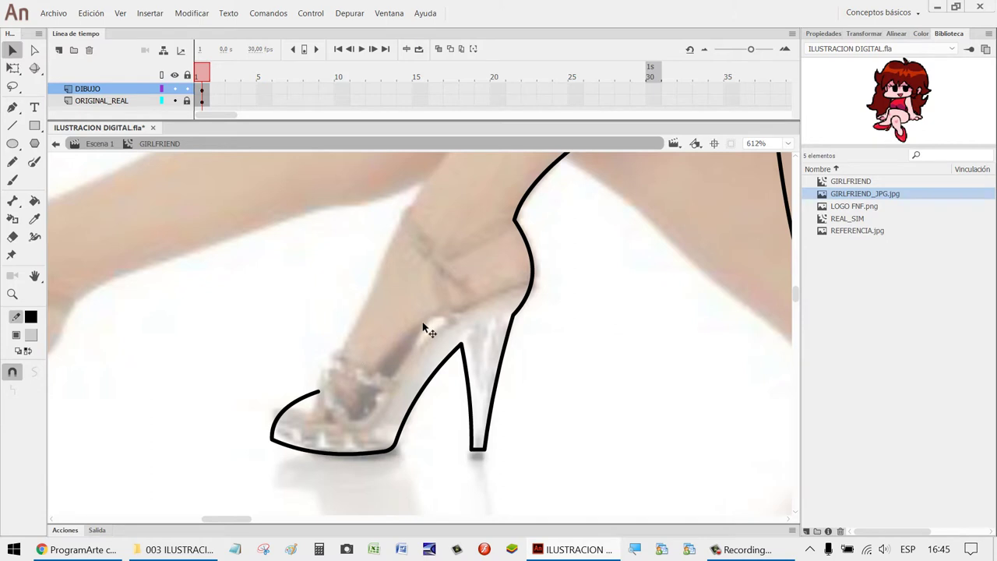
key(ctrl+z)
click(581, 346)
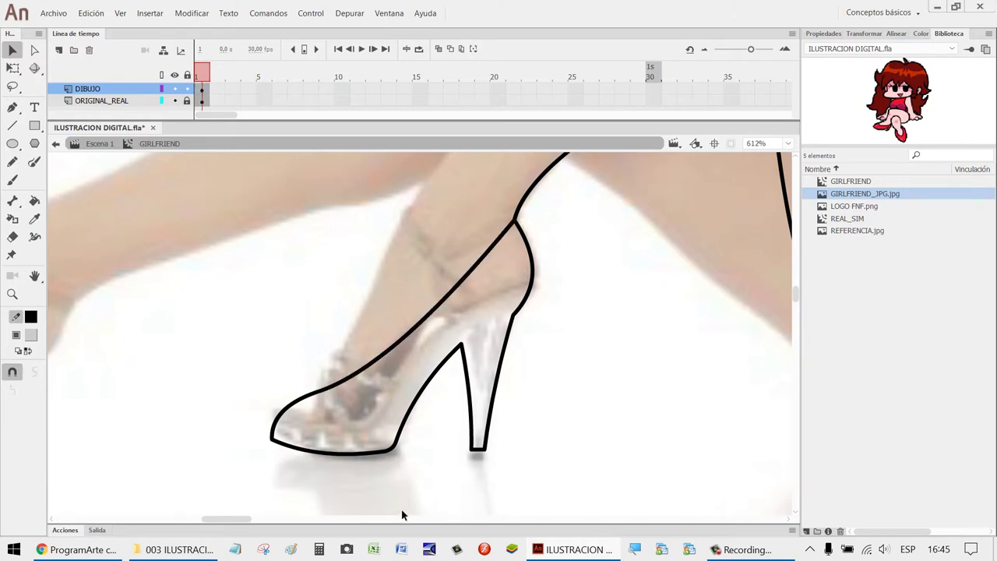
Cut off the pointed corner at the shoe's toe tip with a short slanted line and delete the two leftover corner segments.
key(z)
drag(243, 413, 304, 469)
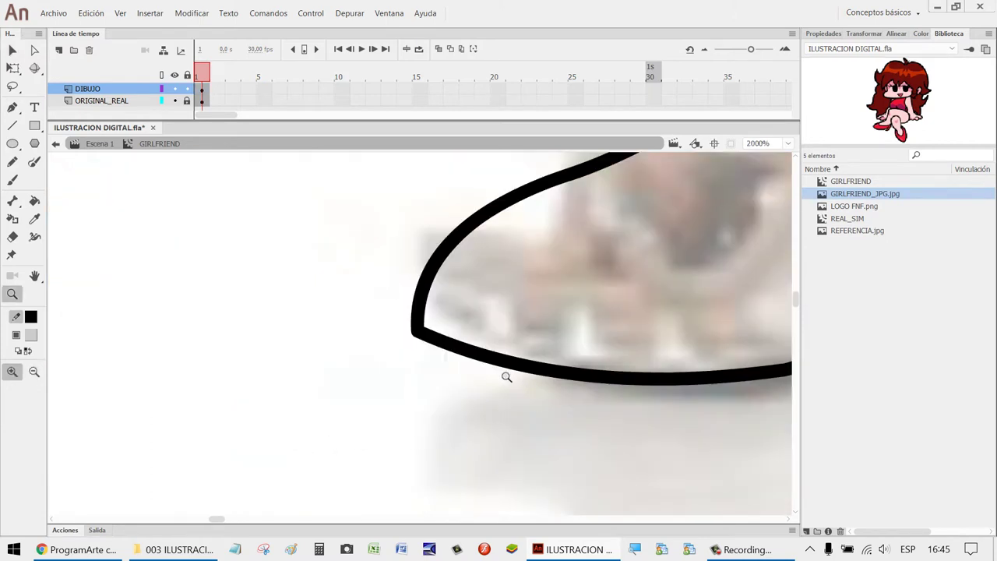
key(n)
drag(425, 297, 453, 349)
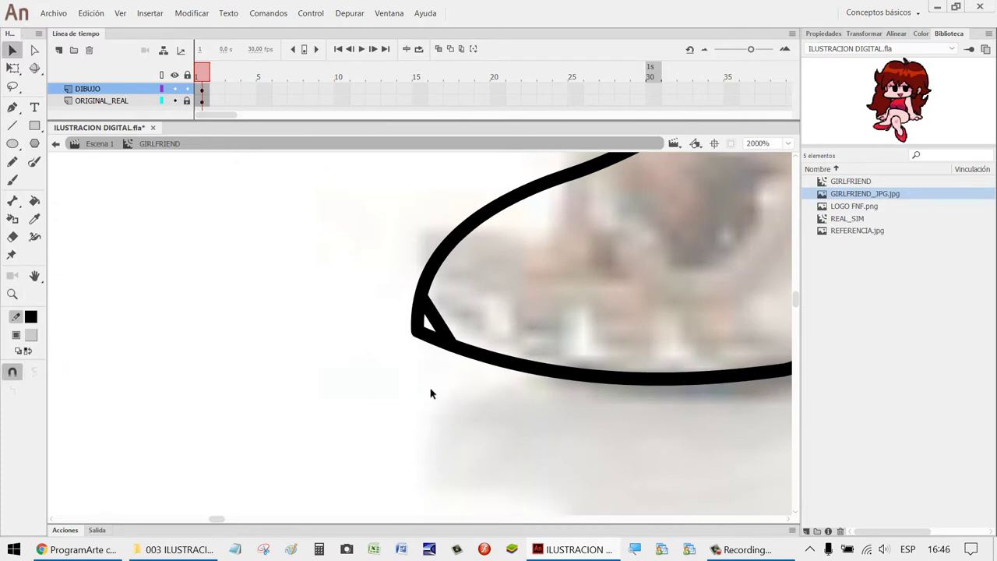
key(v)
click(434, 346)
key(Delete)
click(413, 347)
key(Delete)
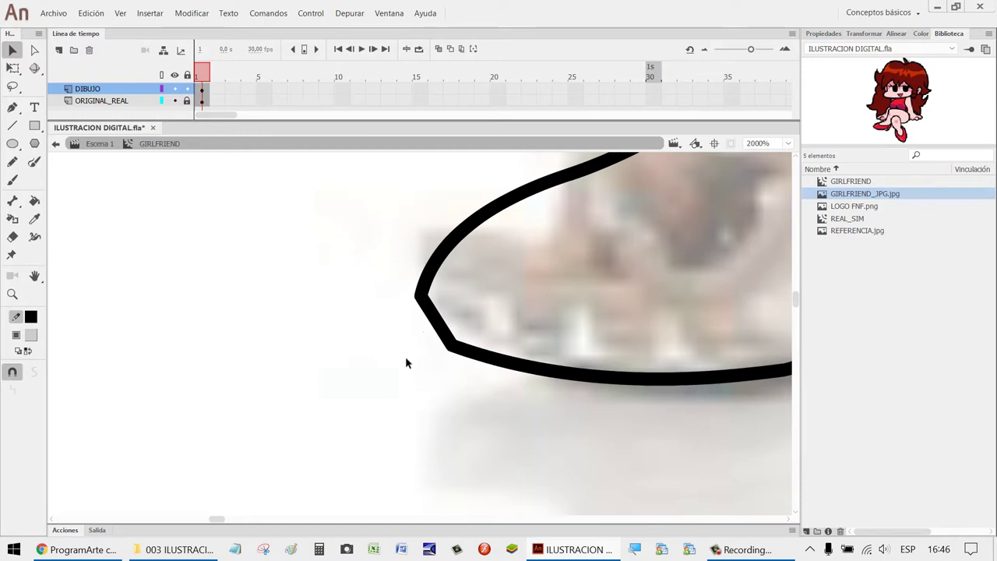
Round the toe tip by bending the short slanted segment outward and adjusting its joints with the sole and the toe line.
drag(437, 330, 423, 333)
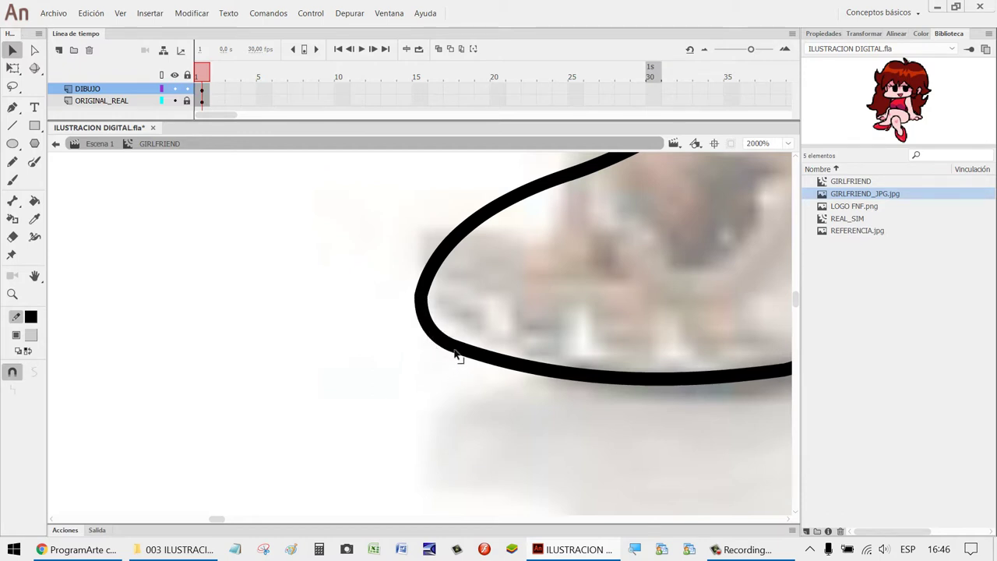
drag(456, 351, 455, 359)
drag(429, 304, 434, 302)
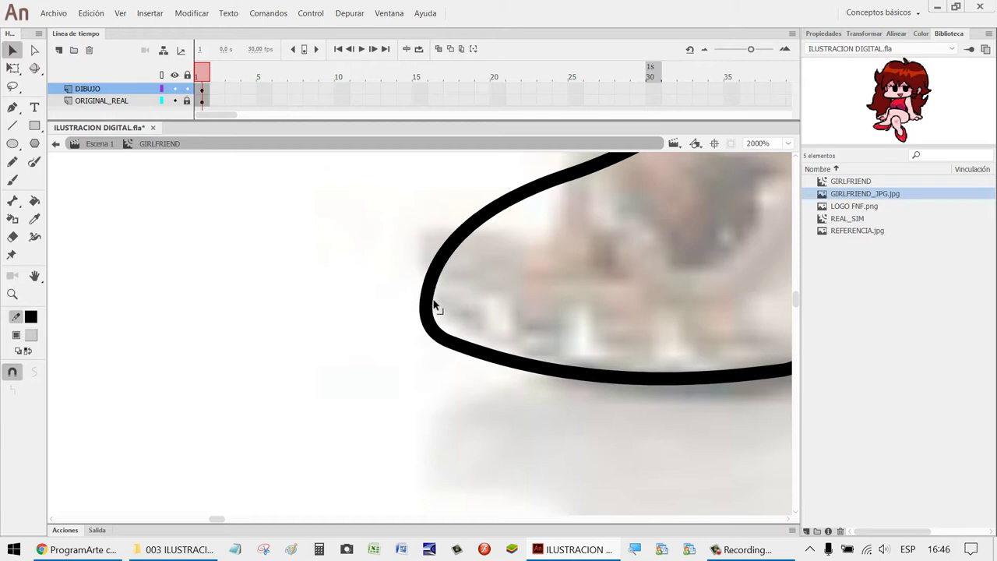
Check the traced shoe's rounded toe, sole, heel and connection to the leg line against the reference photo.
scroll(612, 277, down, 3)
scroll(612, 278, down, 3)
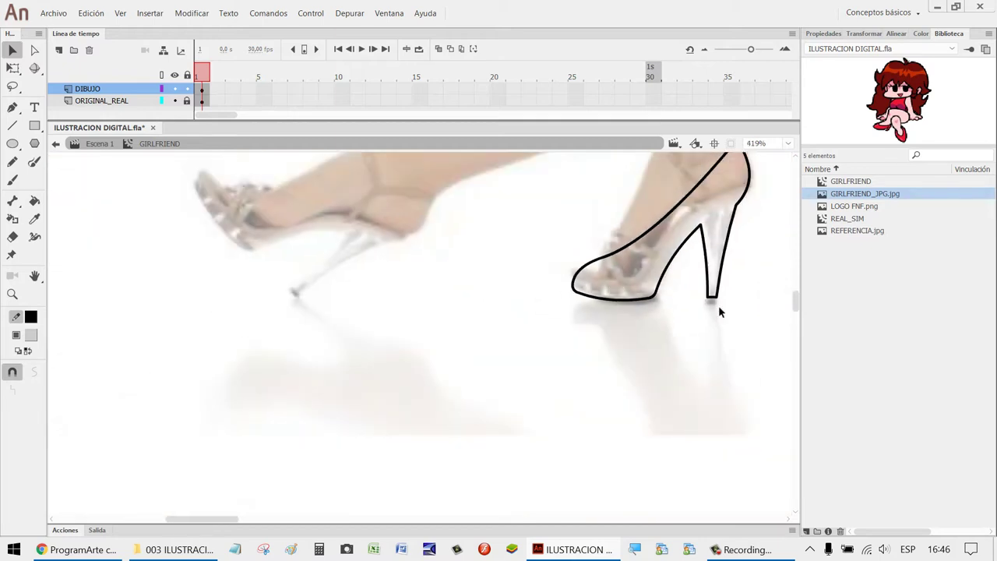
drag(738, 352, 625, 400)
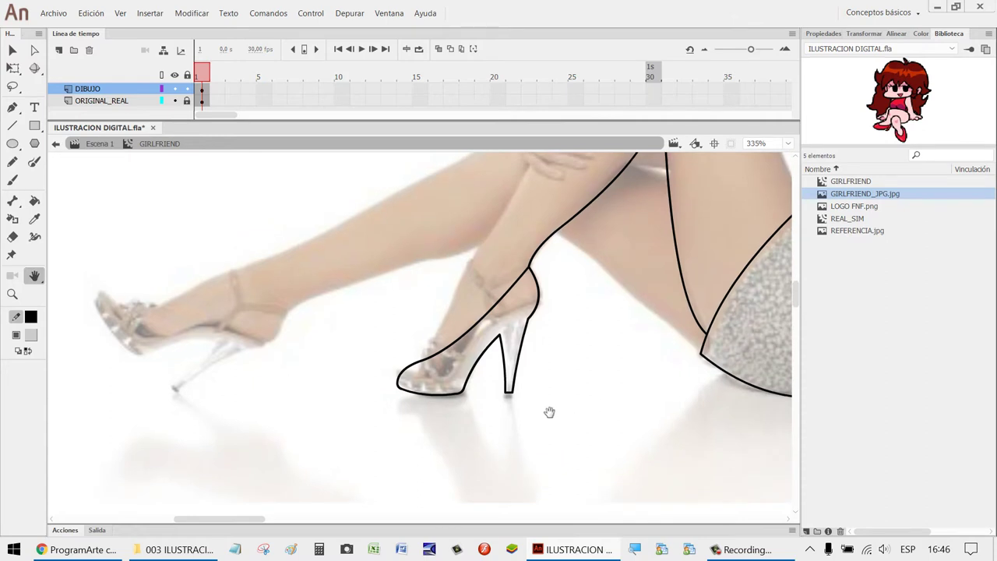
key(z)
drag(452, 411, 389, 355)
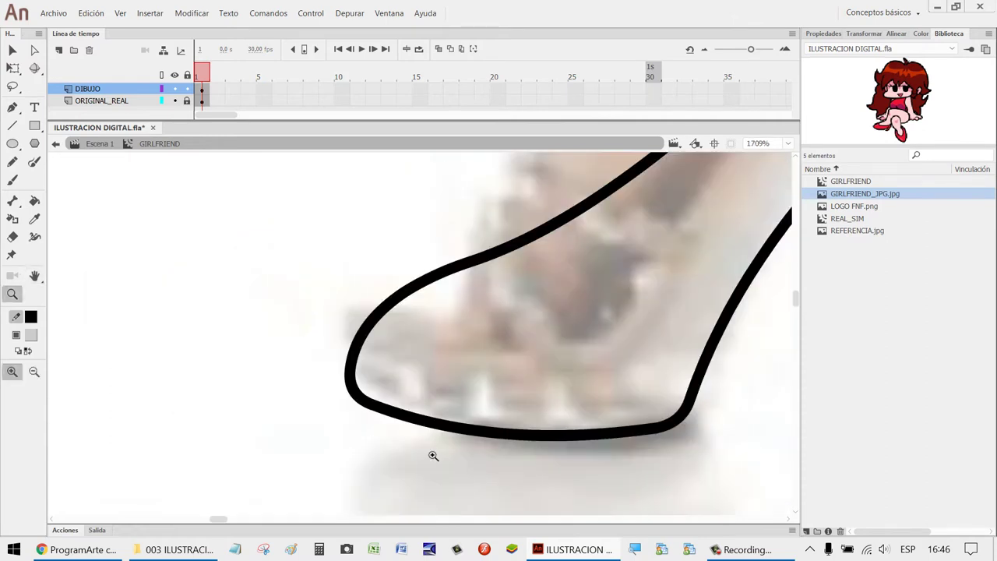
key(v)
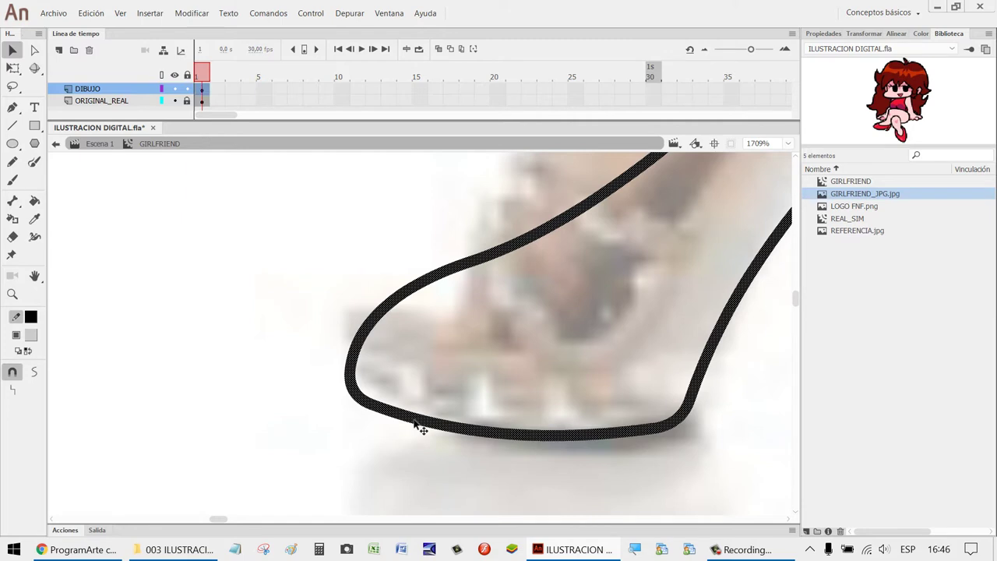
scroll(732, 366, down, 5)
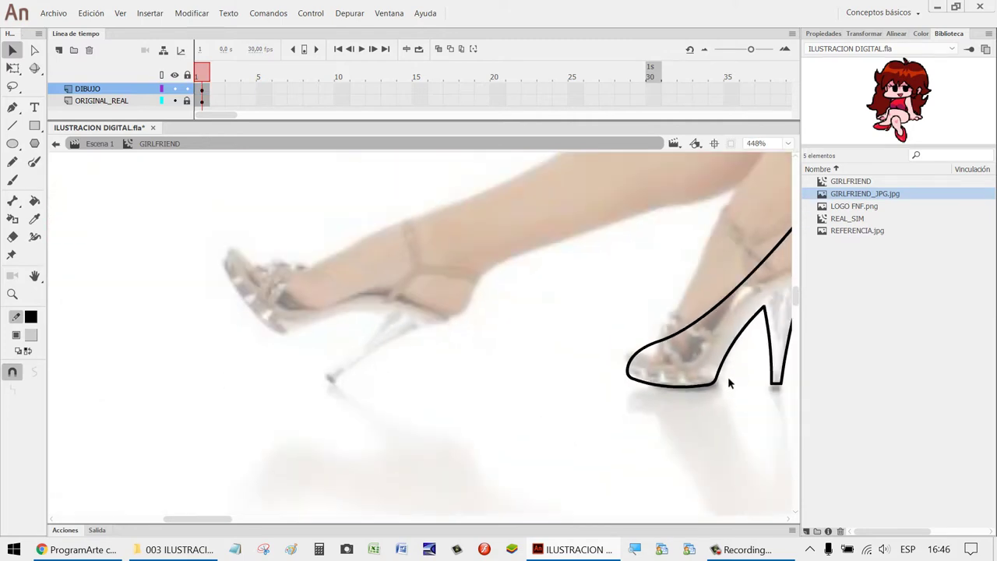
key(h)
drag(704, 423, 584, 447)
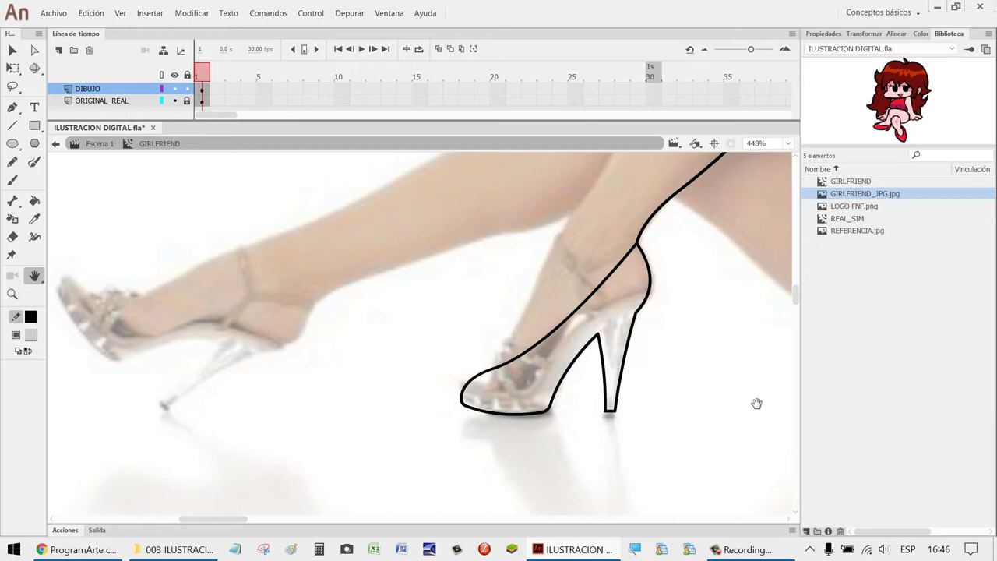
drag(708, 367, 677, 421)
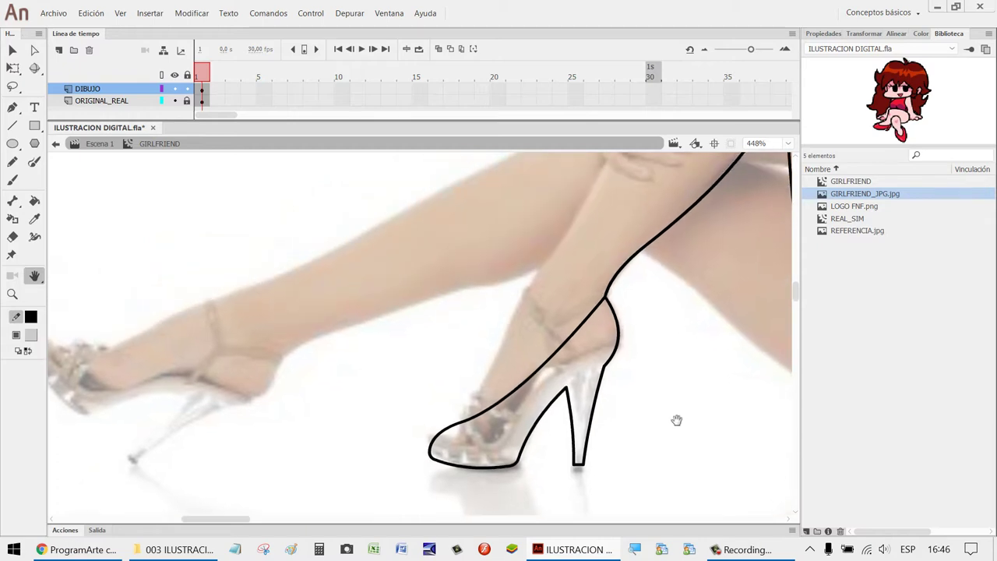
key(v)
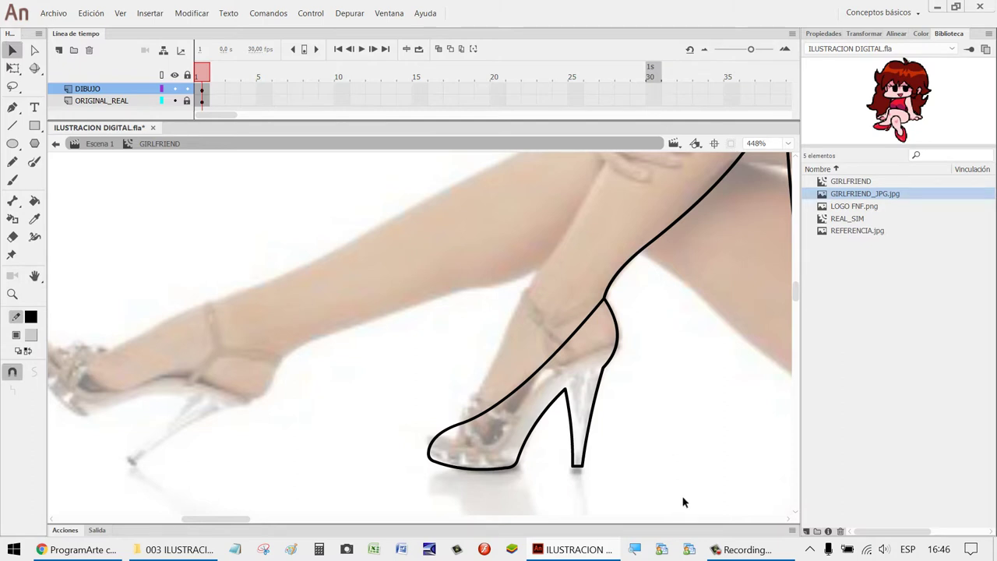
Duplicate the finished high-heel outline and move the copy left toward the photo's extended foot.
mouse_move(675, 491)
mouse_down()
mouse_move(414, 394)
mouse_move(400, 322)
mouse_up()
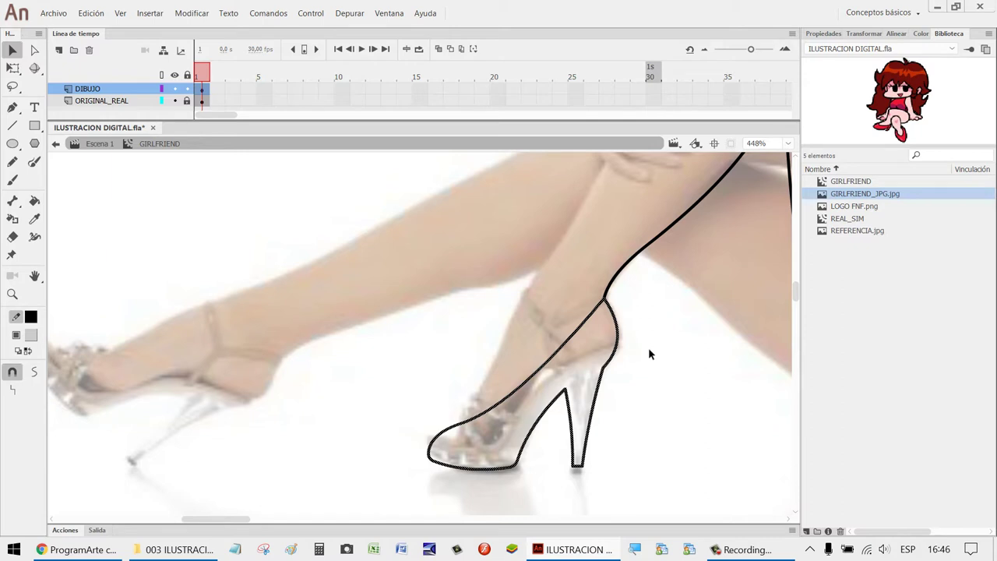
key(ctrl+v)
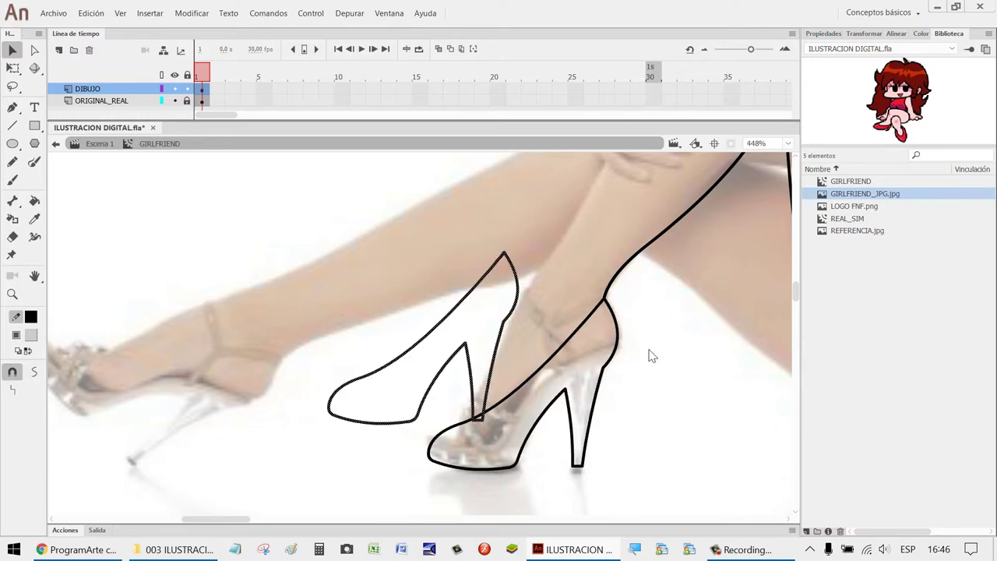
key(Left)
key(Left)
key(Left)
key(Left)
key(Left)
key(Left)
key(Left)
key(Left)
key(Left)
key(Left)
key(Left)
key(Left)
key(Left)
key(Left)
key(Left)
key(Left)
key(Left)
key(Left)
key(Left)
key(Left)
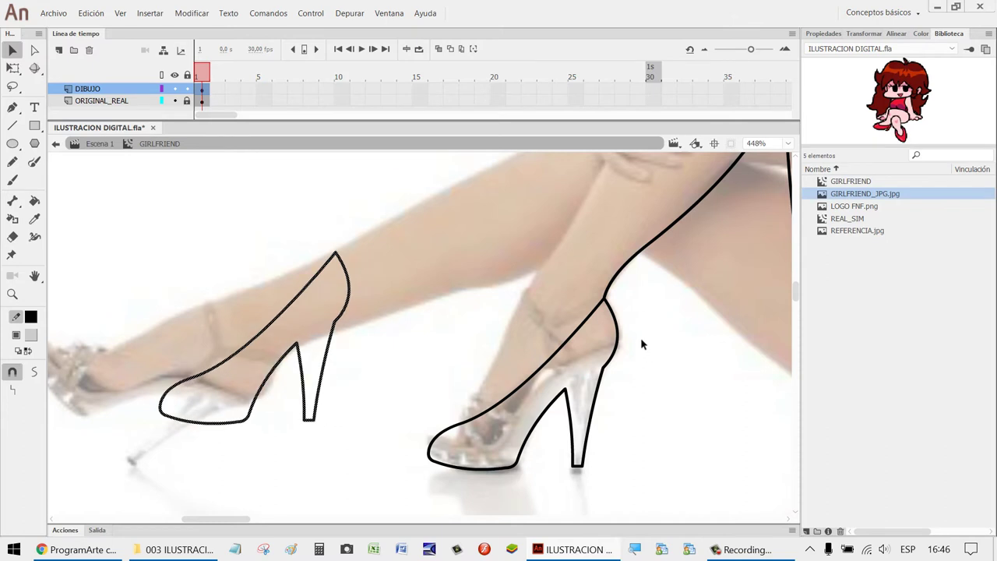
Rotate the copied shoe outline clockwise with Free Transform to match the tilt of the extended foot.
drag(473, 369, 649, 338)
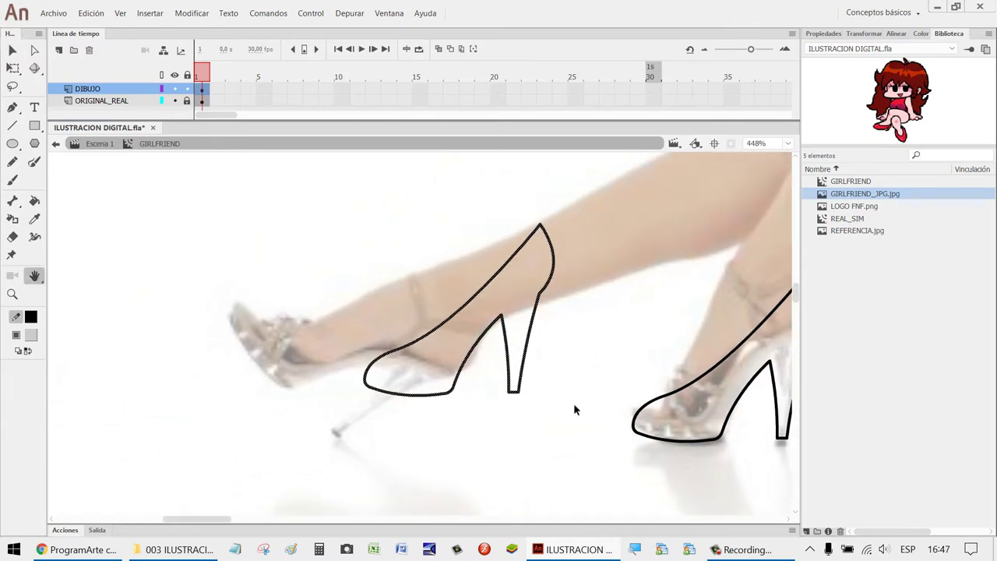
drag(582, 425, 294, 205)
right_click(532, 328)
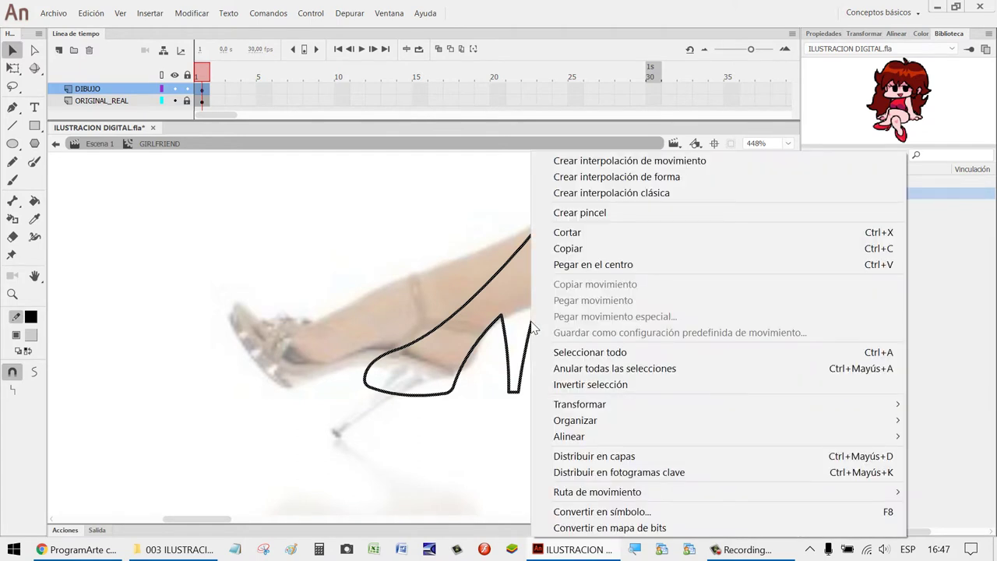
mouse_move(581, 406)
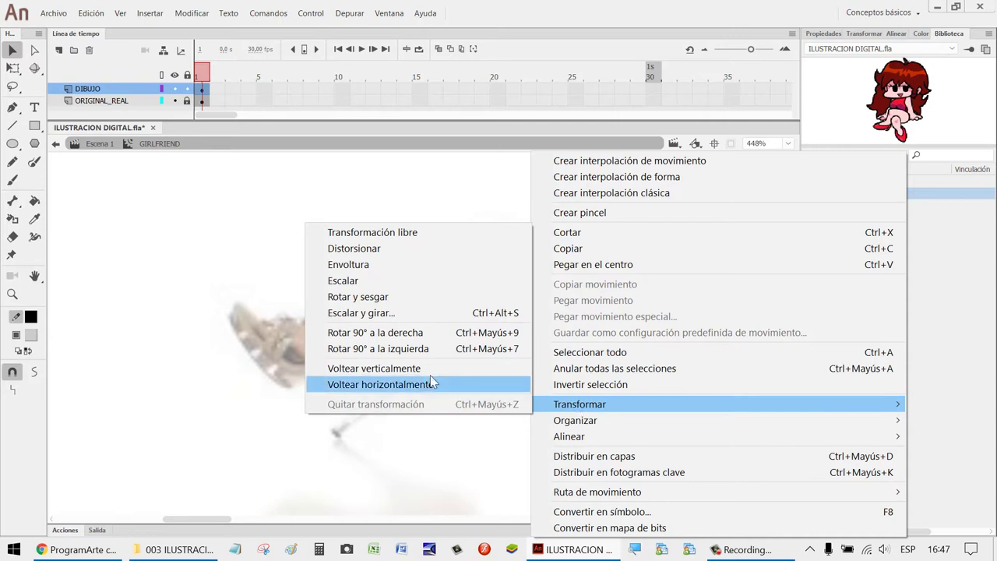
click(441, 234)
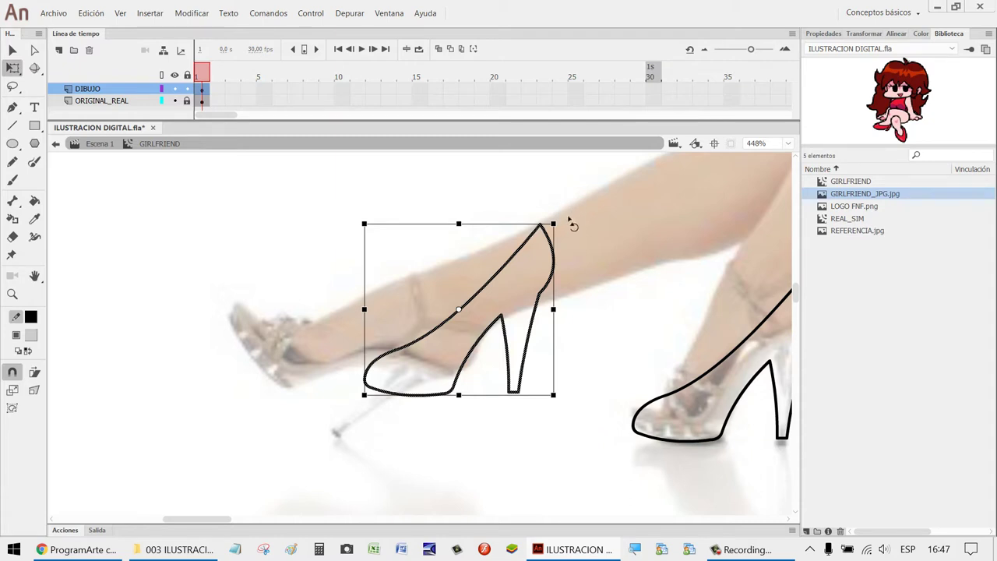
drag(573, 225, 617, 324)
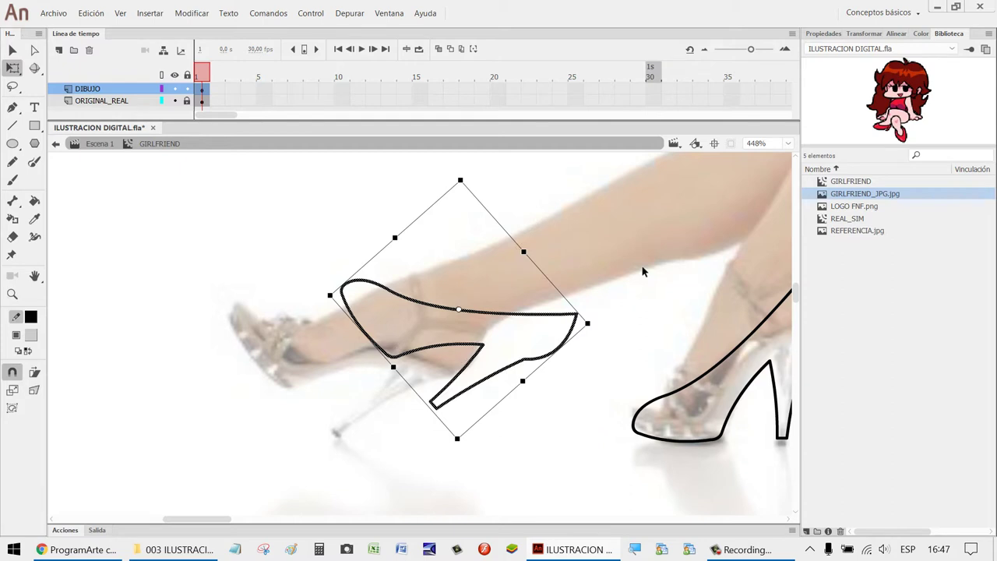
key(v)
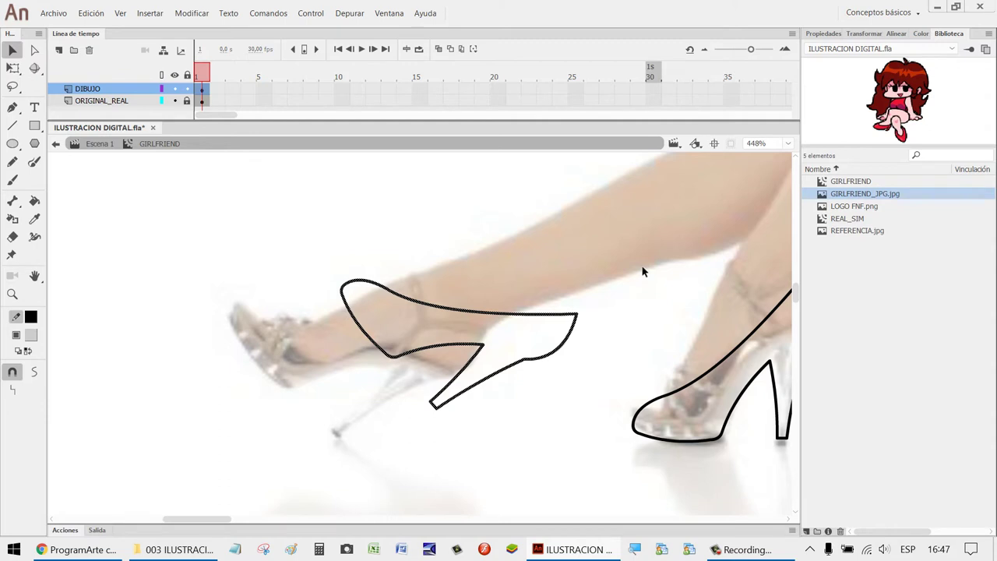
Nudge the rotated shoe left and down until it covers the extended foot's sandal, then deselect it.
key(Left)
key(Left)
key(Left)
key(Left)
key(Left)
key(Left)
key(Left)
key(Left)
key(Left)
key(Left)
key(Left)
key(Left)
key(Left)
key(Left)
key(Left)
key(Left)
key(Left)
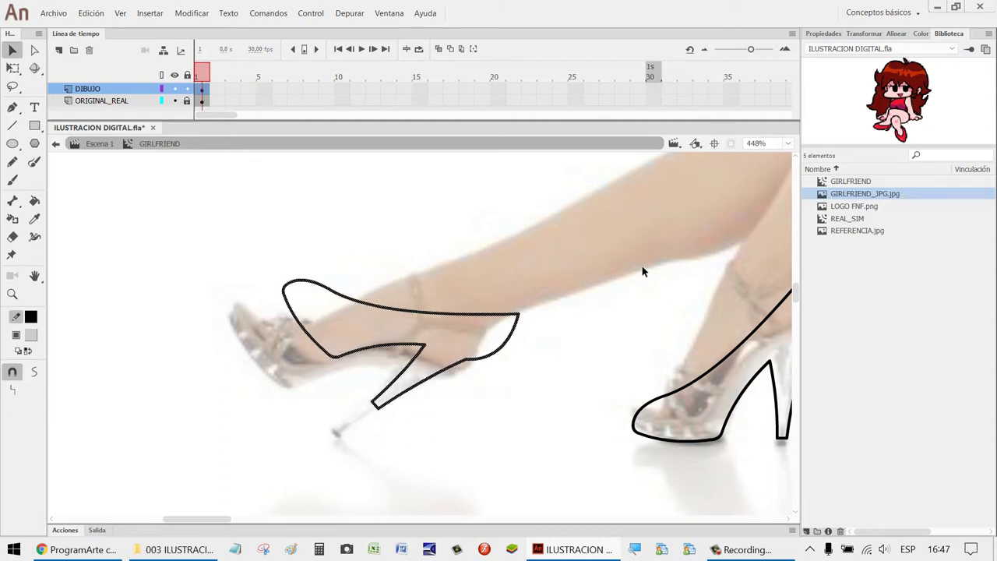
key(Left)
key(Left)
key(Left)
key(Left)
key(Left)
key(Left)
key(Left)
key(Left)
key(Left)
key(Left)
key(Left)
key(Left)
key(Left)
key(Down)
key(Down)
key(Down)
key(Down)
key(Down)
key(Down)
key(Down)
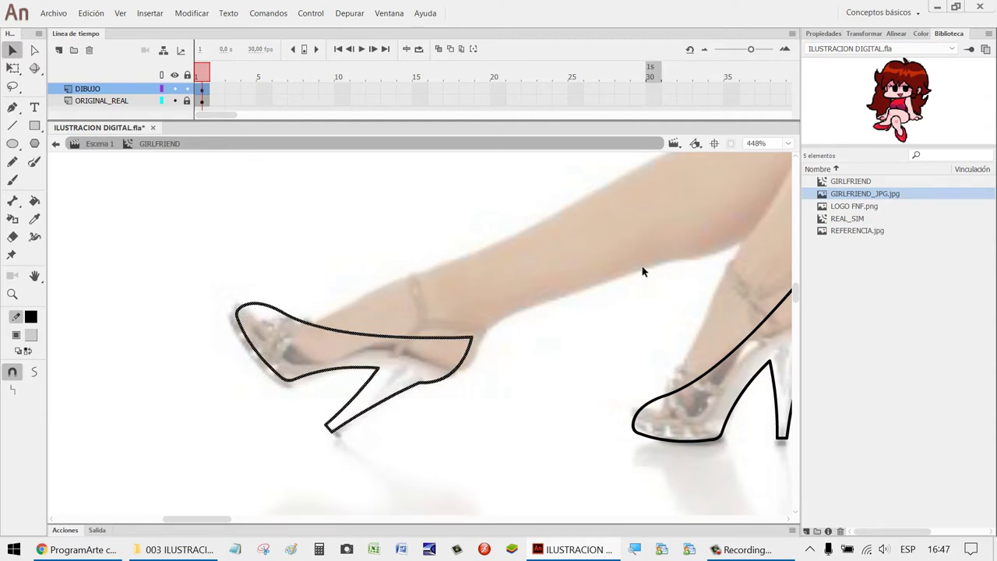
key(Down)
key(Down)
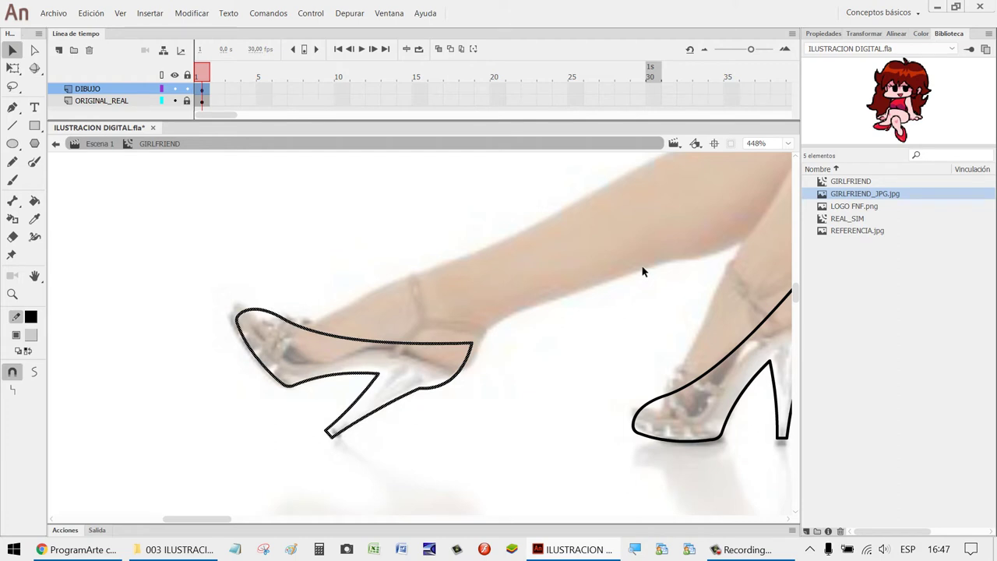
key(Left)
key(Left)
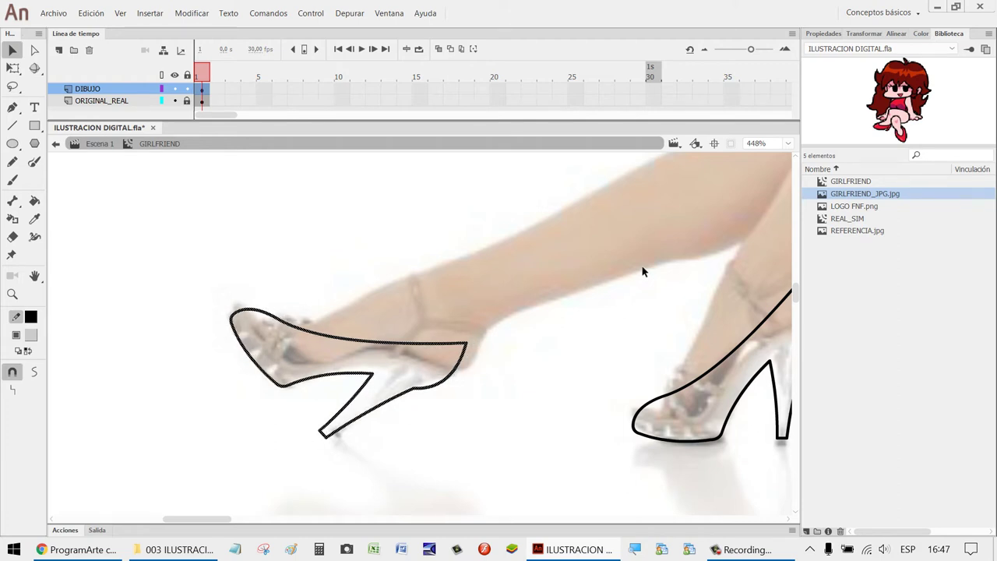
key(Right)
key(Right)
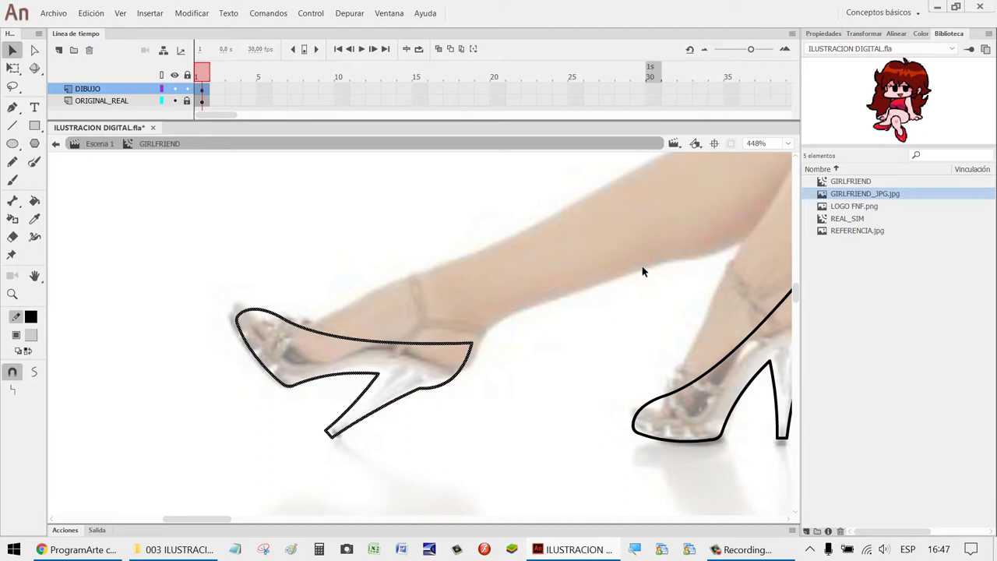
key(Down)
key(Down)
key(Up)
key(Up)
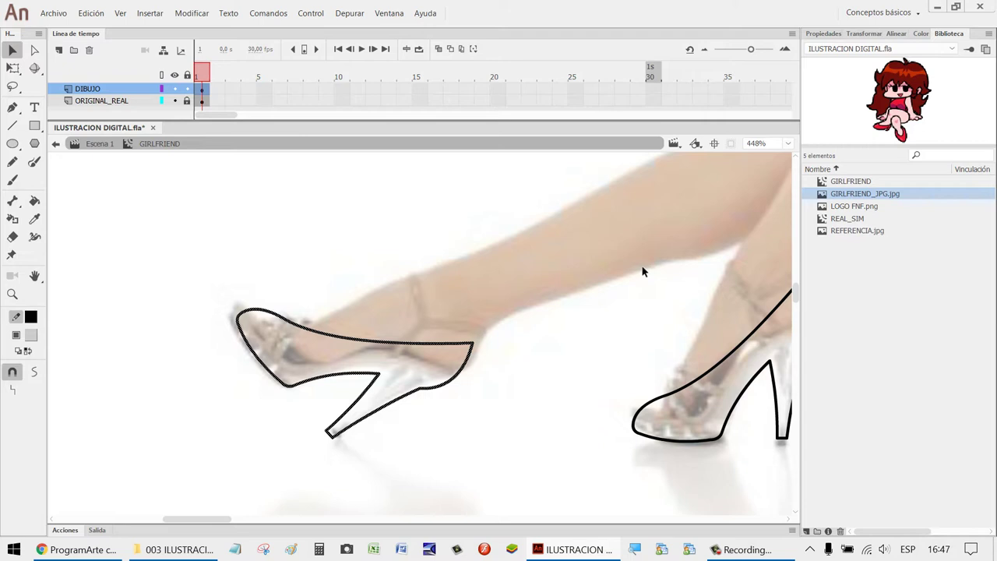
click(589, 333)
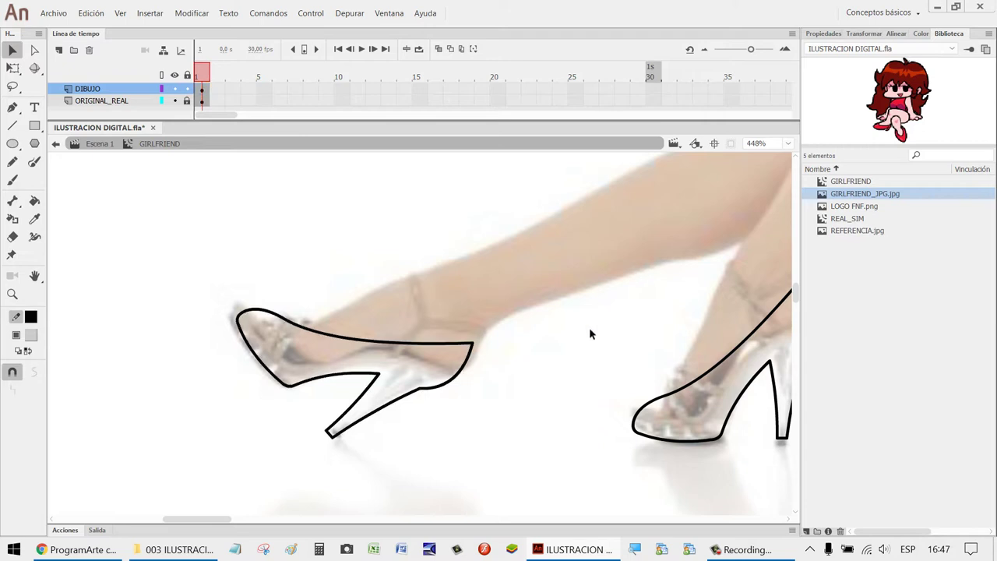
Draw a line from the bent leg's lower shin to the top of its shoe and curve it along the instep.
key(h)
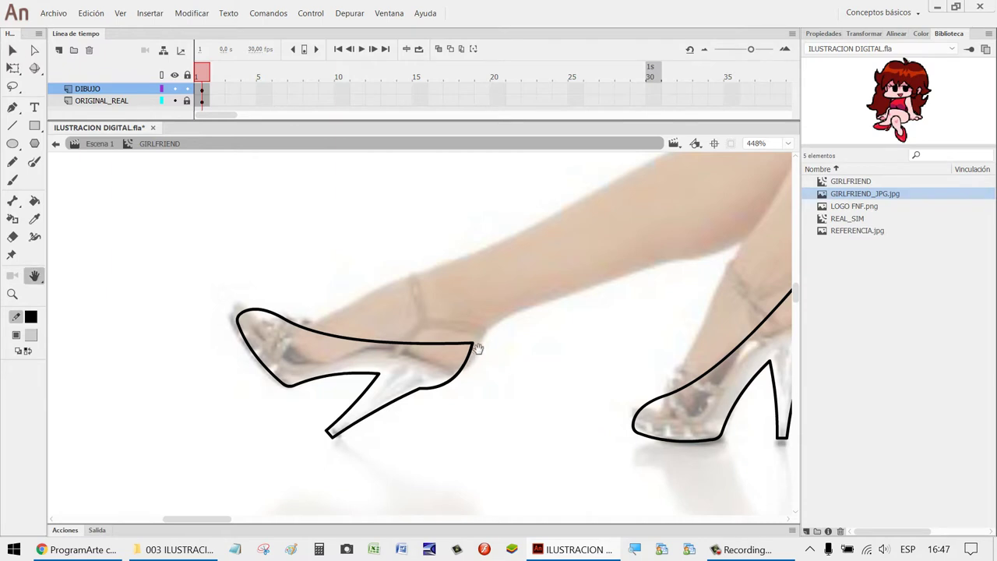
drag(477, 349, 290, 447)
drag(624, 311, 532, 291)
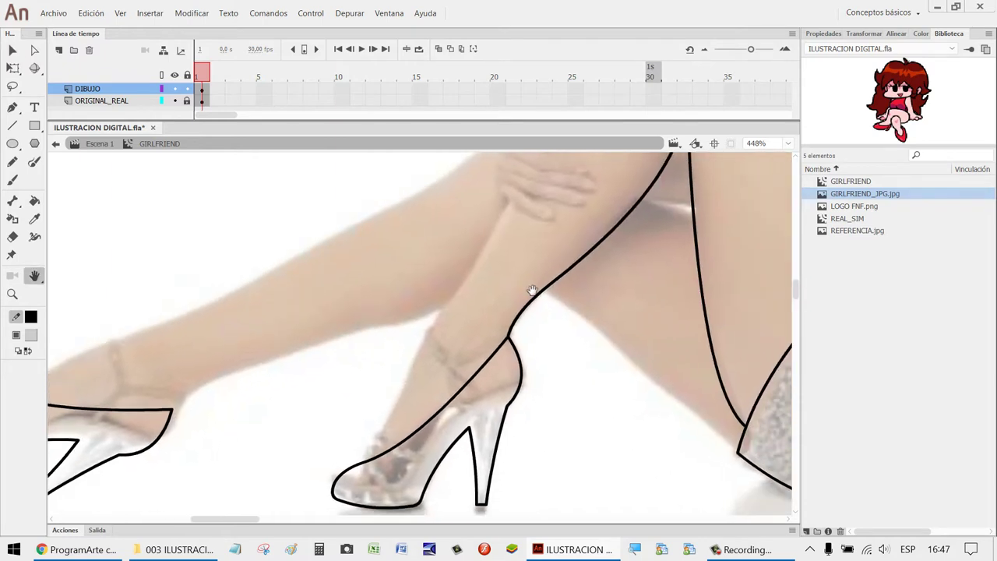
key(n)
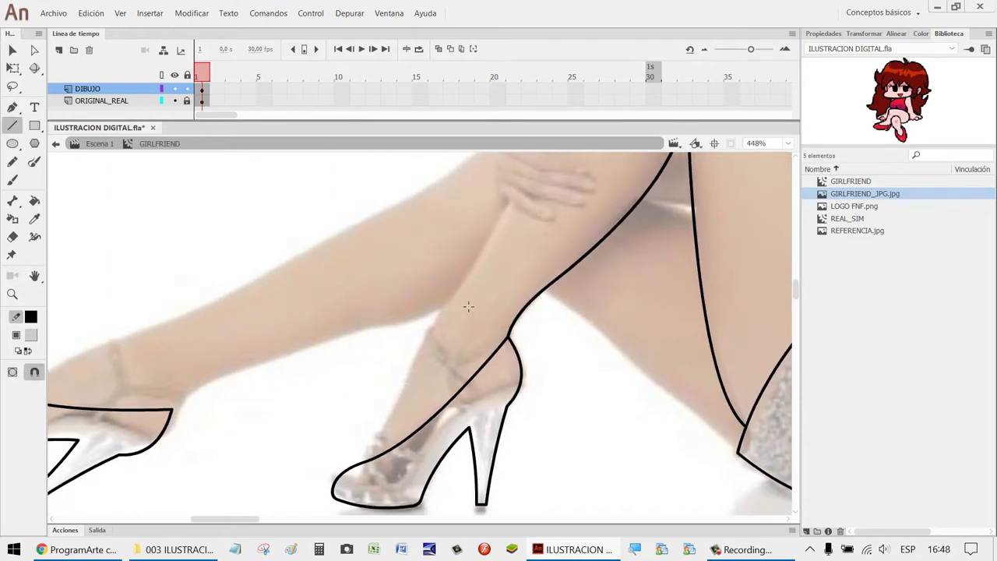
mouse_move(471, 279)
mouse_down()
mouse_move(362, 475)
mouse_move(397, 440)
mouse_move(382, 468)
mouse_up()
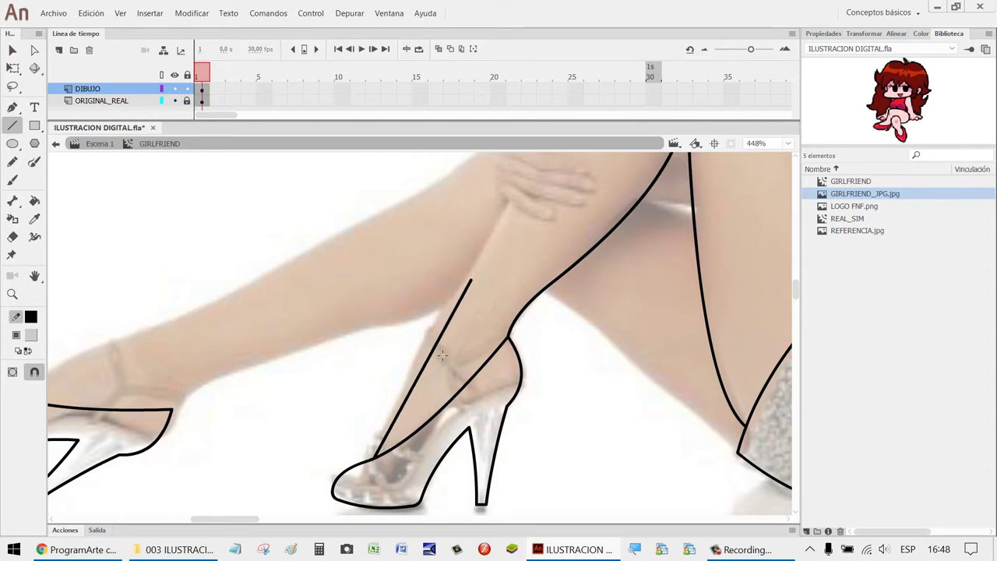
key(v)
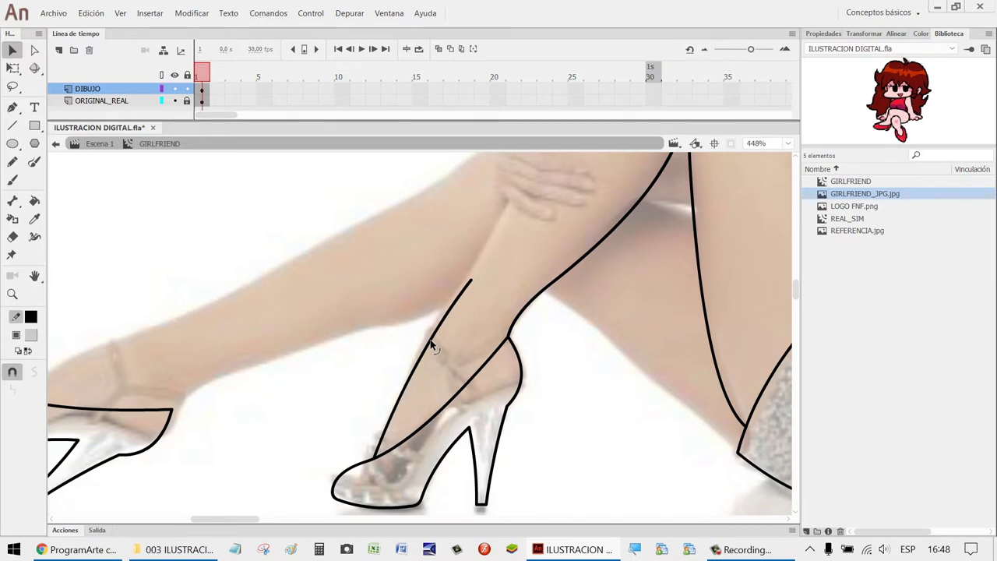
Draw the bent leg's front shin line from just below the knee to the instep line and bend it slightly outward.
scroll(615, 347, up, 3)
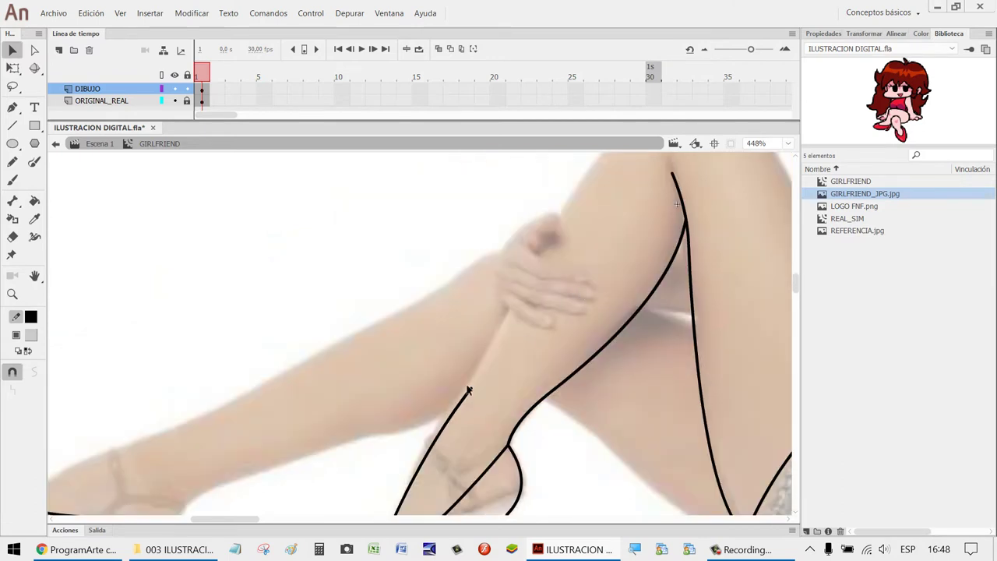
drag(663, 194, 585, 260)
key(n)
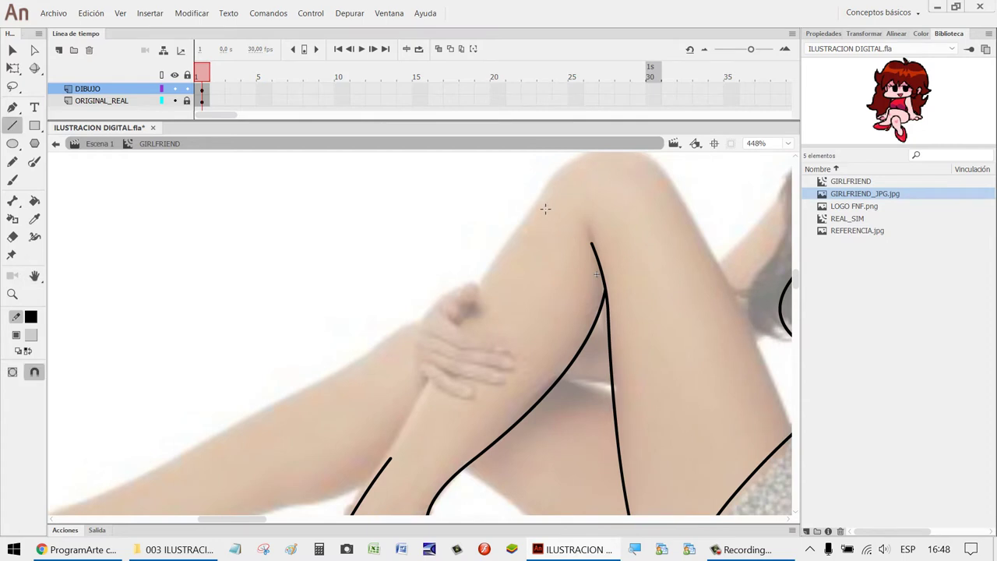
mouse_move(538, 201)
mouse_down()
mouse_move(535, 238)
mouse_move(391, 459)
mouse_up()
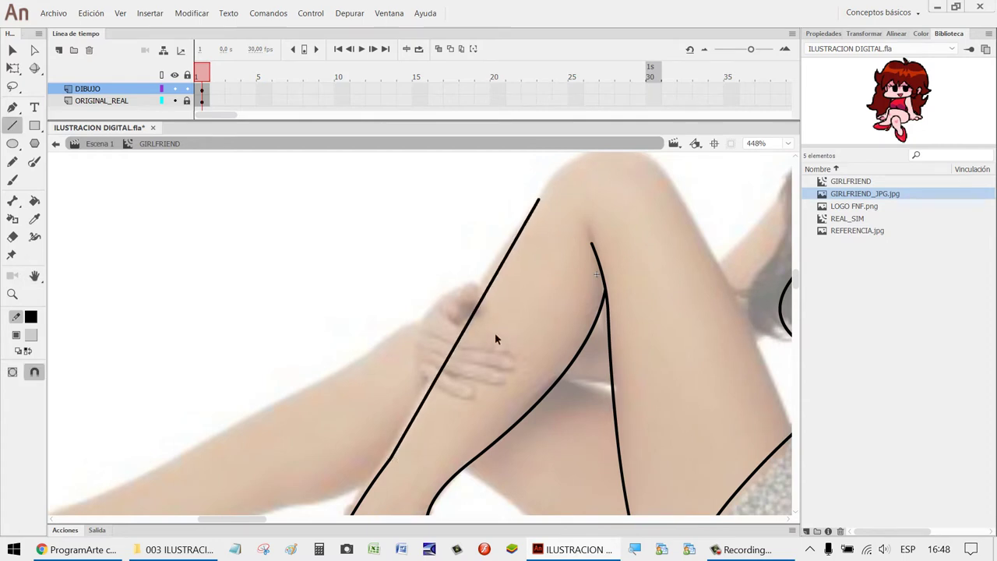
key(v)
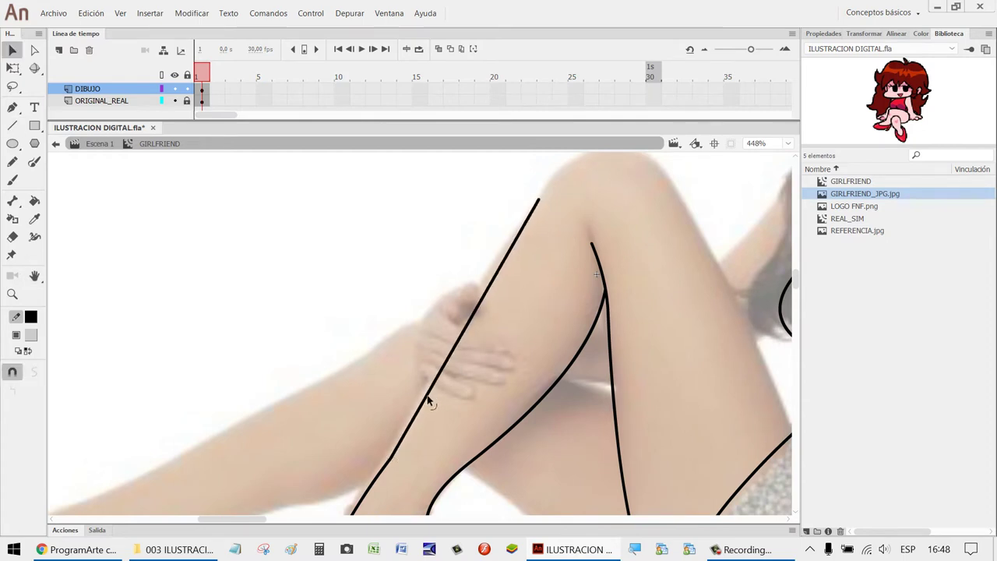
drag(427, 401, 425, 392)
Adjust the corner where the shin line meets the instep line on the bent leg.
scroll(424, 392, down, 2)
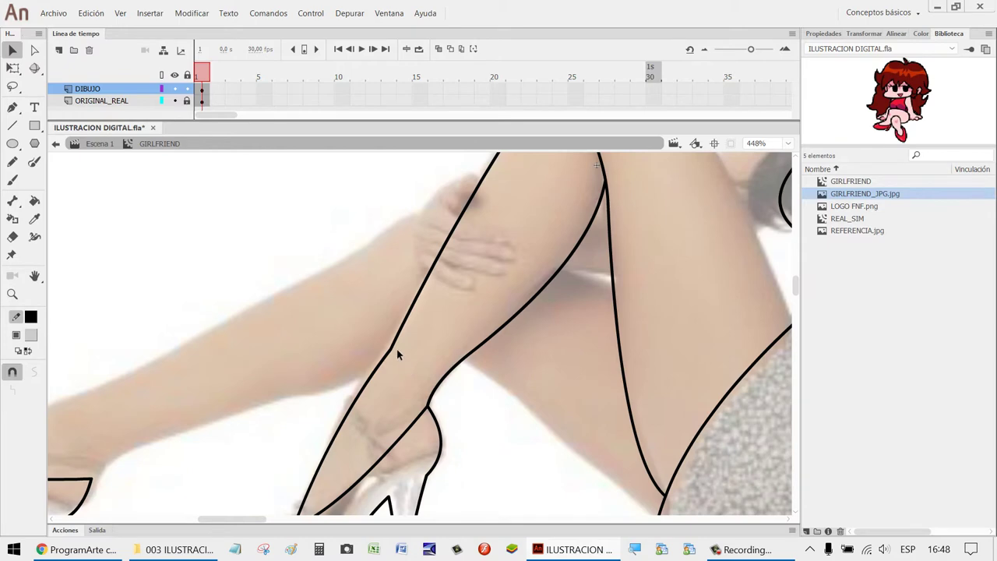
scroll(394, 355, down, 4)
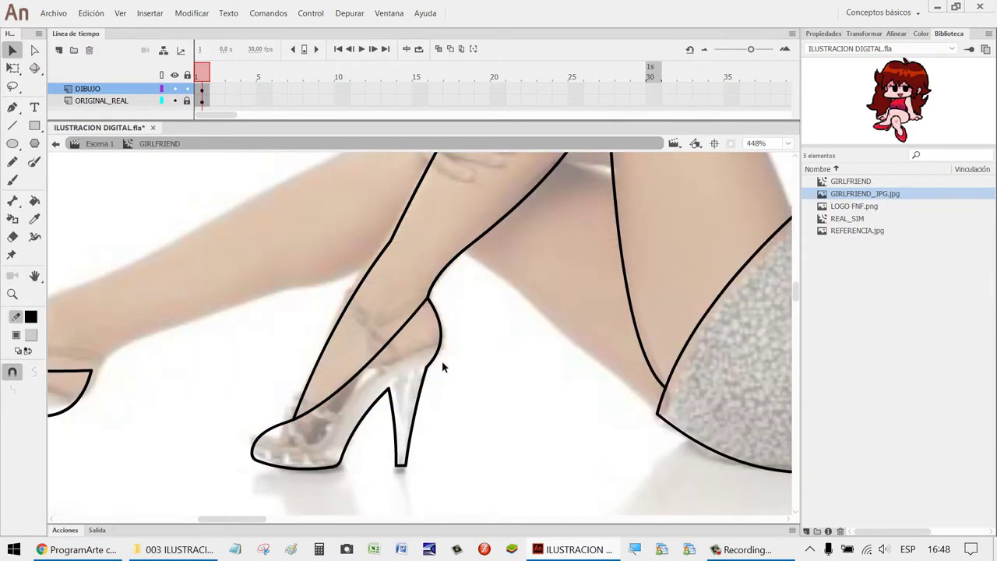
scroll(442, 367, up, 4)
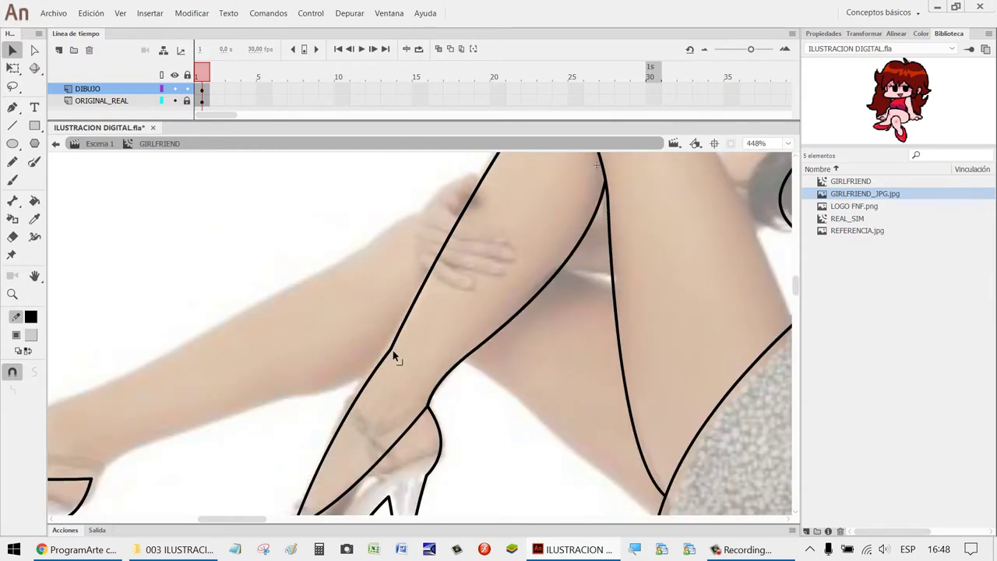
mouse_move(393, 350)
mouse_down()
mouse_move(386, 345)
mouse_move(394, 356)
mouse_up()
Draw a line across the knee from the top of the shin line and bend it upward along the kneecap.
scroll(601, 409, up, 3)
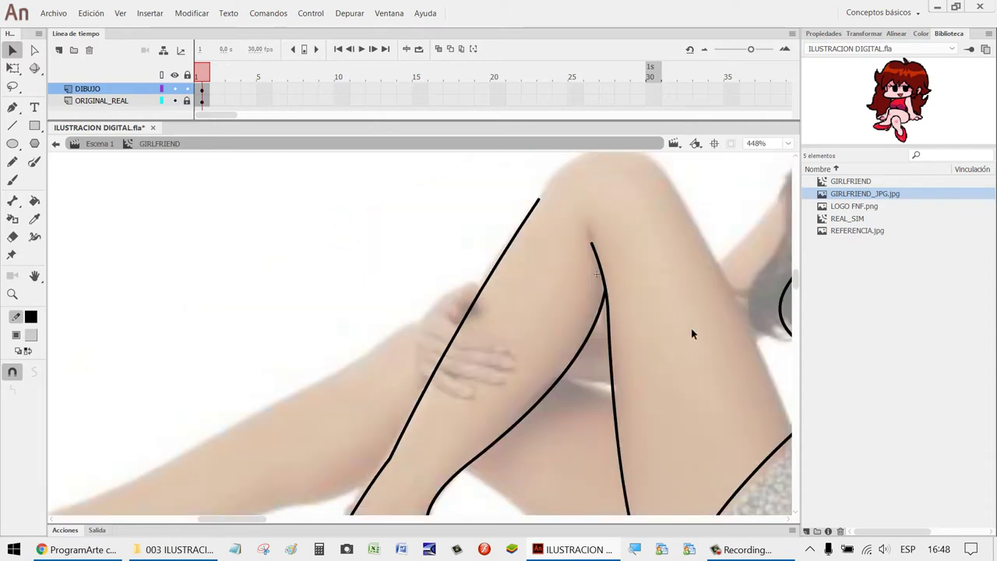
scroll(692, 333, up, 3)
drag(724, 358, 490, 362)
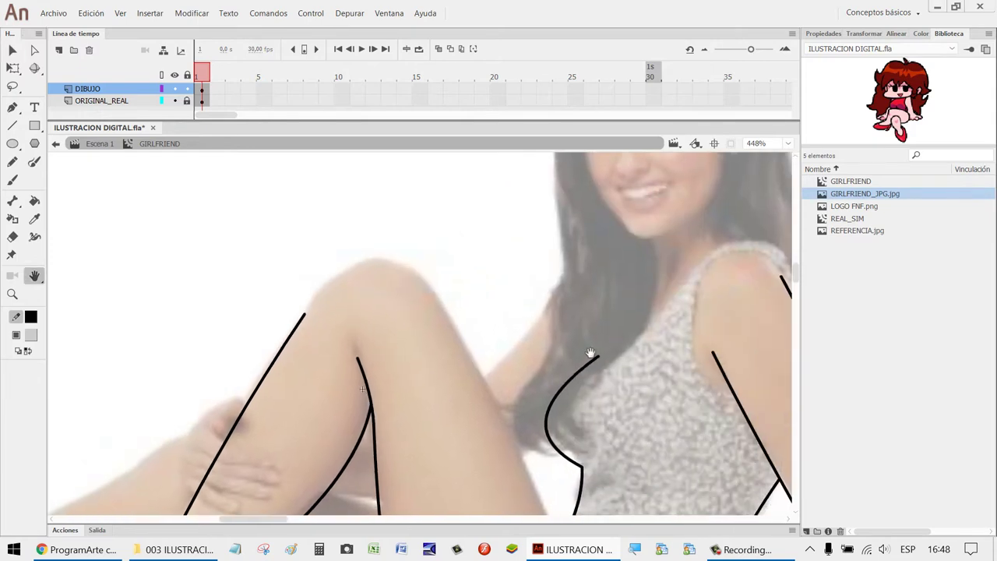
key(n)
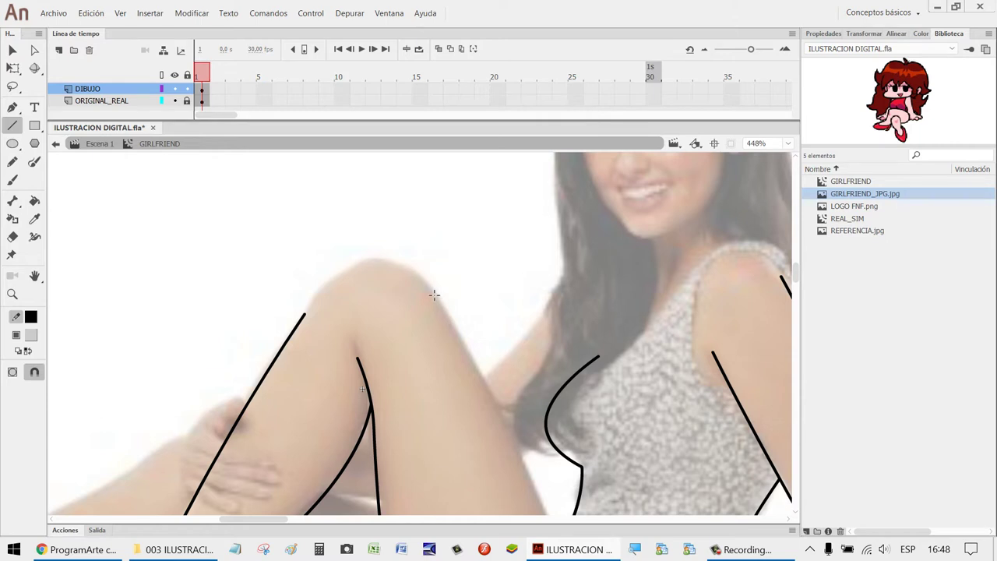
drag(429, 289, 304, 314)
key(v)
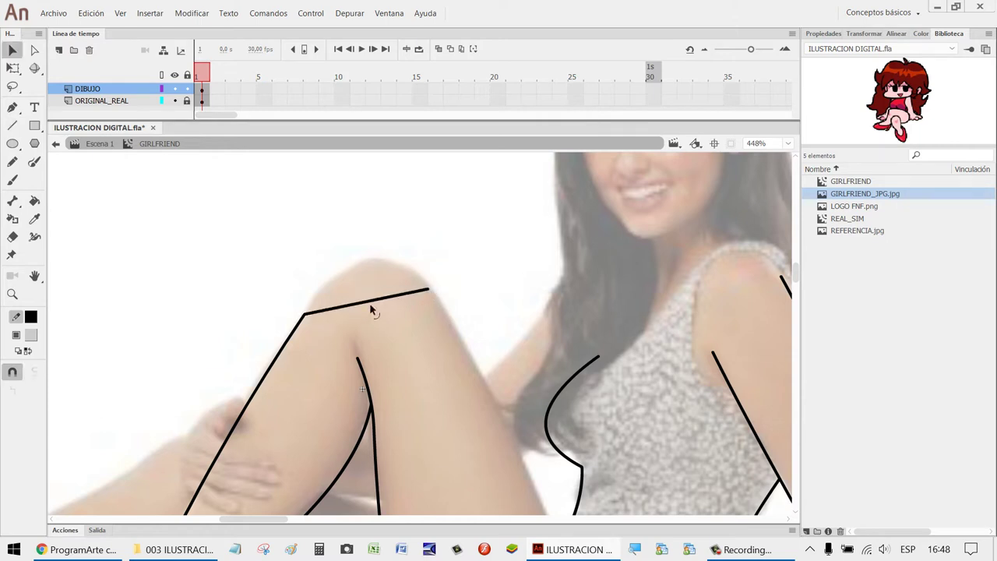
drag(371, 310, 372, 268)
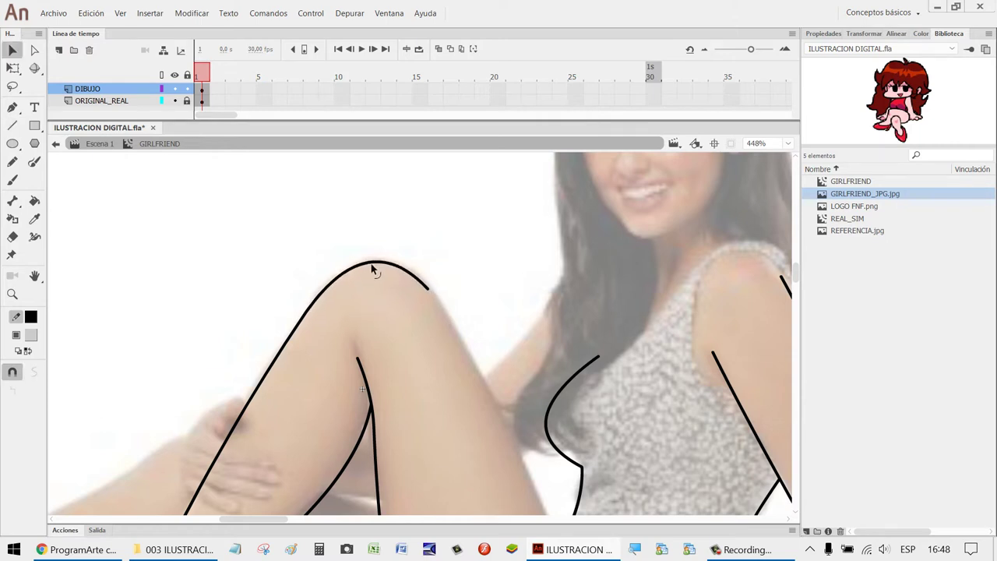
drag(315, 303, 320, 304)
key(ctrl+z)
click(327, 292)
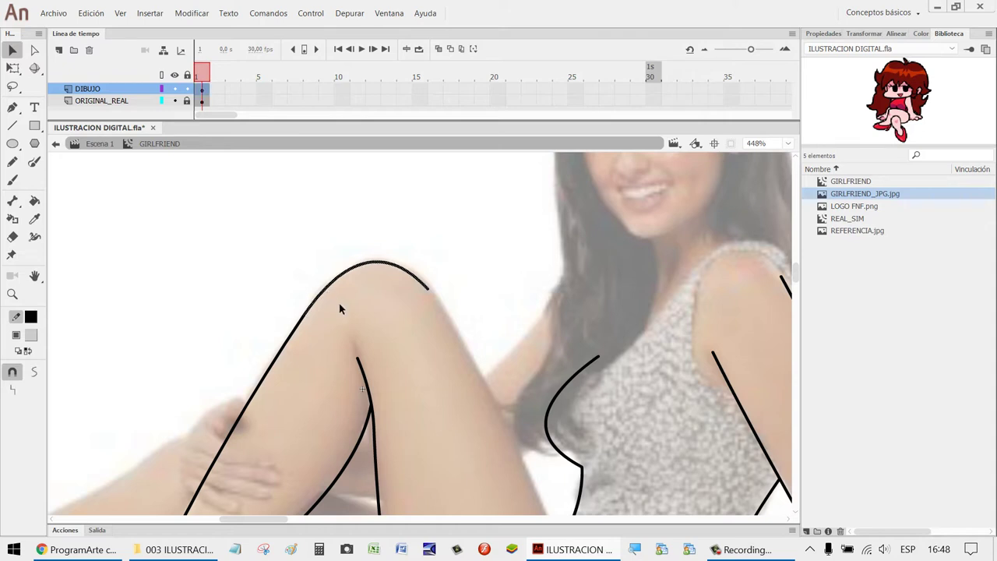
click(323, 306)
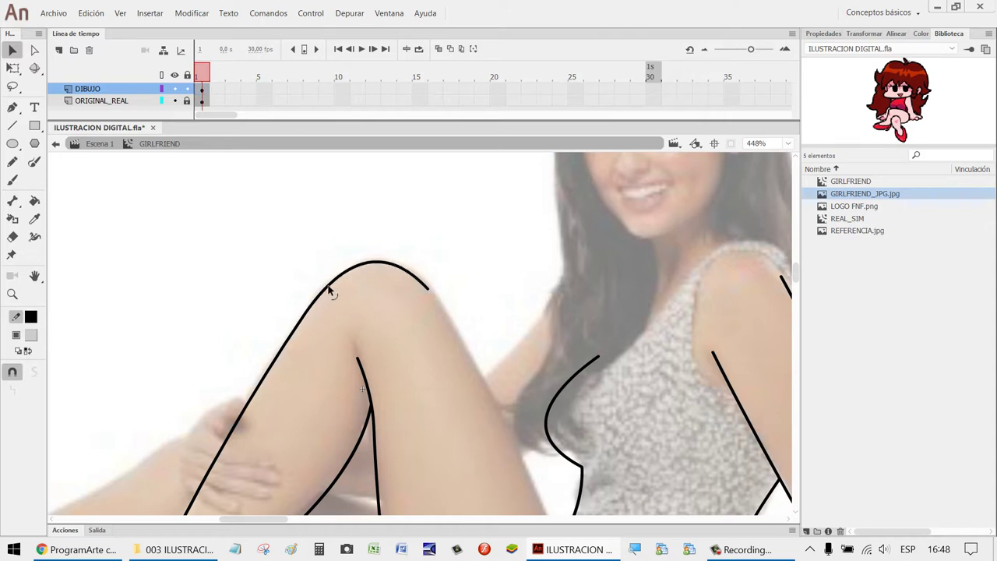
click(373, 273)
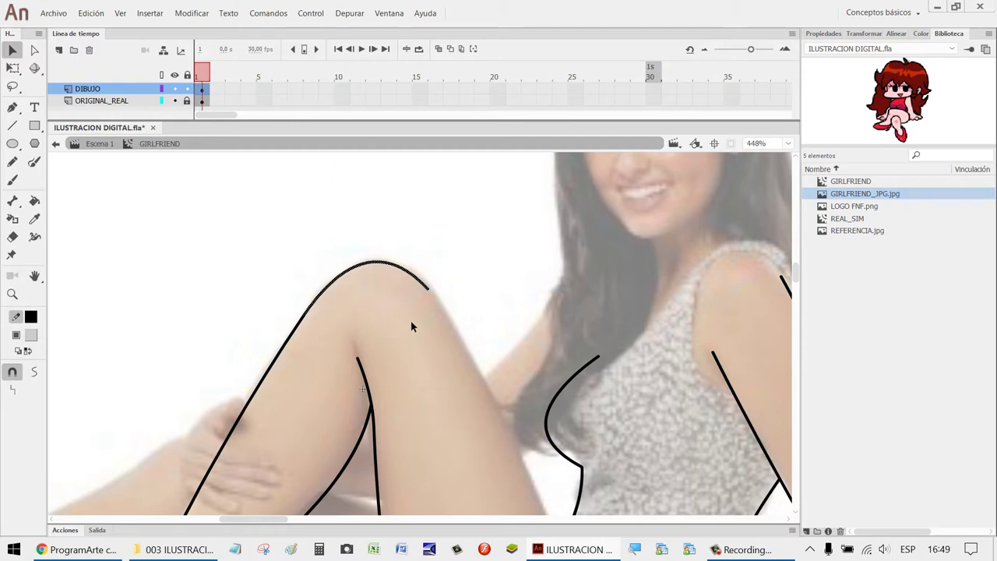
key(Delete)
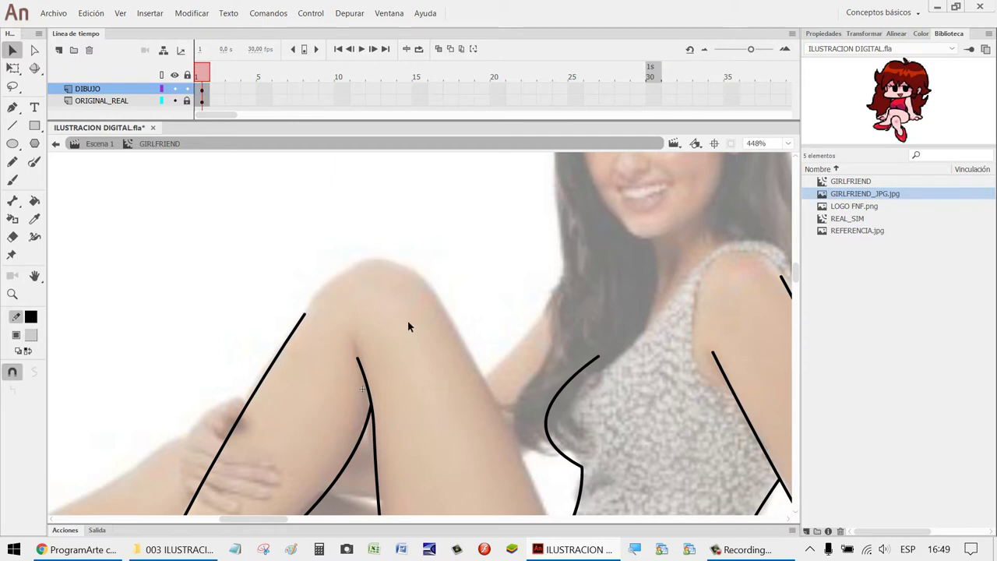
key(ctrl+z)
Nudge the joint between the bent leg's shin line and the knee curve so the two lines flow together.
click(335, 318)
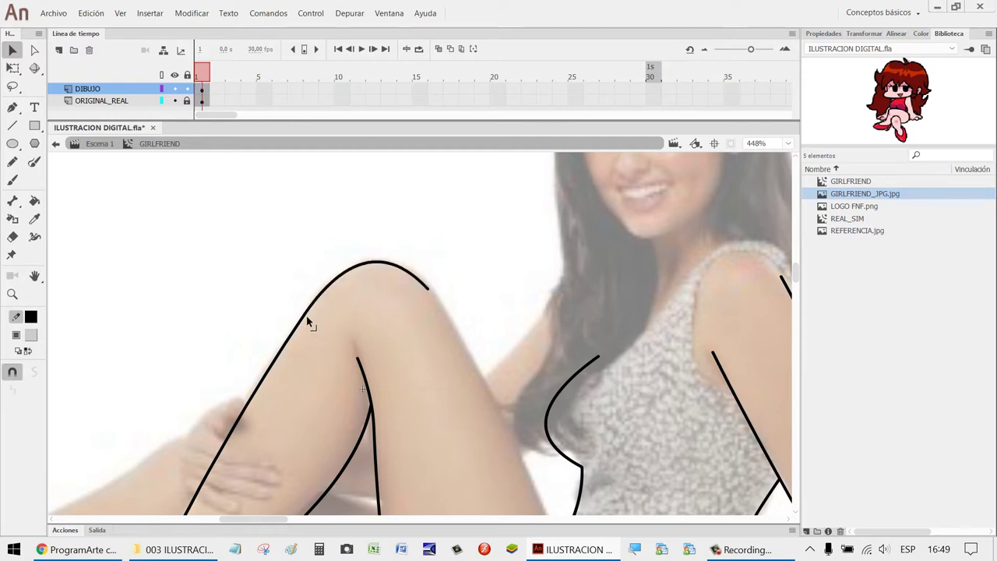
mouse_move(308, 315)
mouse_down()
mouse_move(296, 310)
mouse_move(306, 317)
mouse_up()
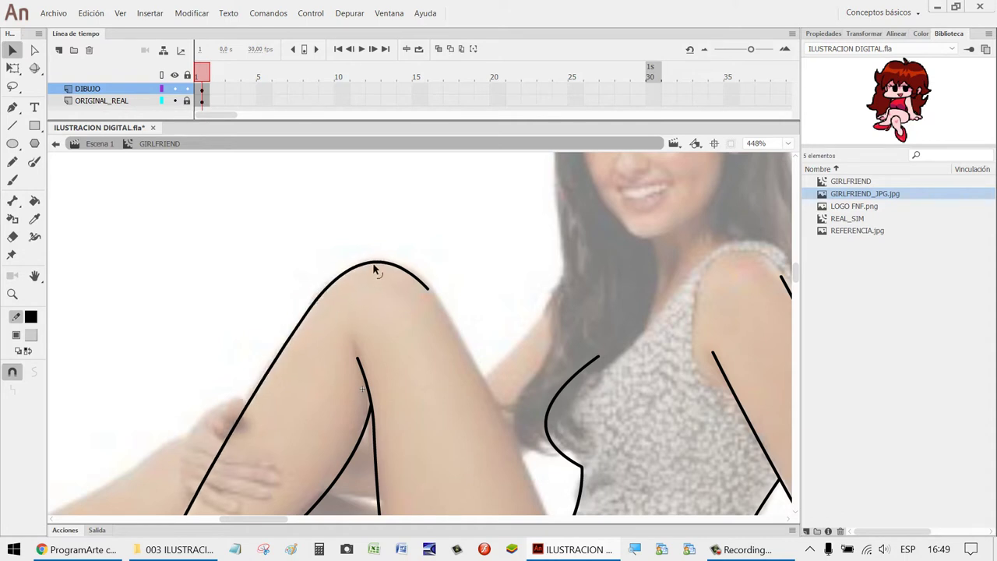
Draw the bent leg's upper thigh line from the end of the knee curve to the waist corner and bend it slightly outward.
scroll(632, 329, down, 3)
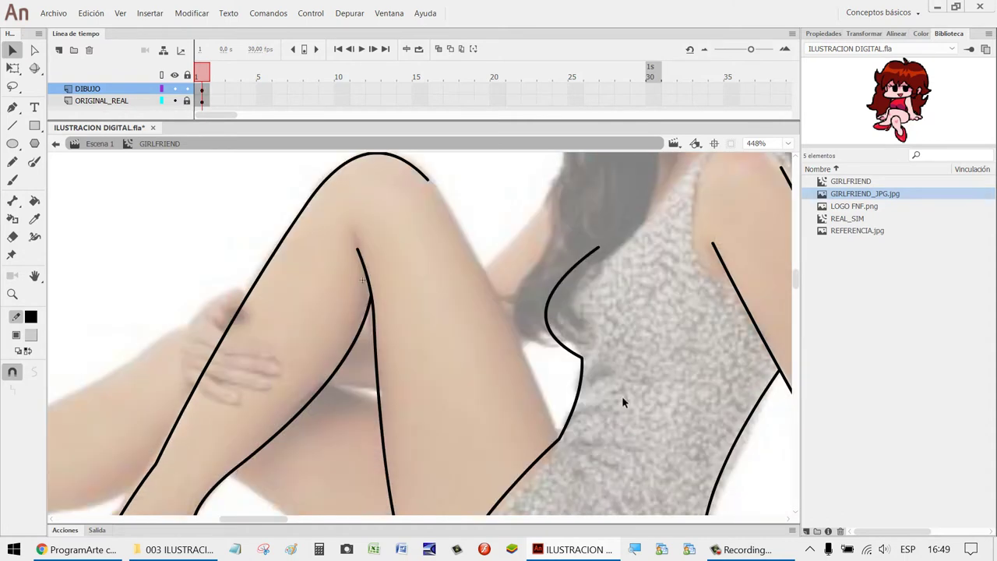
key(n)
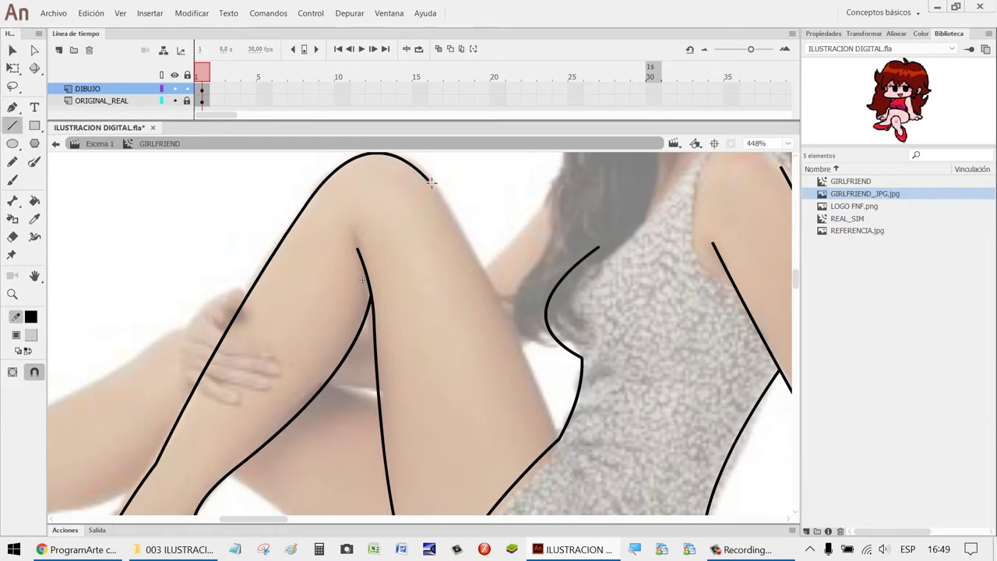
drag(431, 185, 559, 440)
drag(557, 442, 557, 441)
key(v)
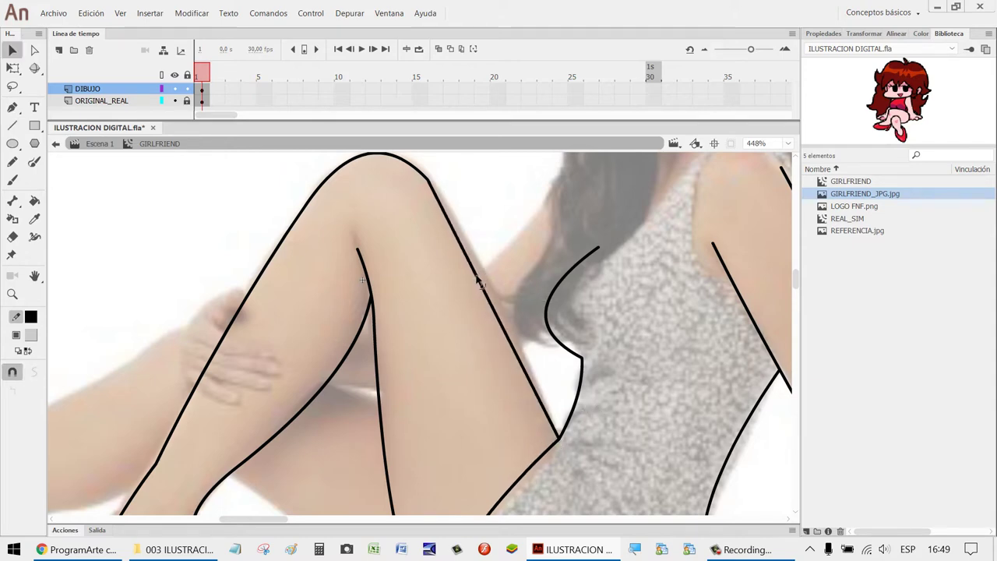
drag(475, 274, 494, 285)
scroll(468, 315, up, 3)
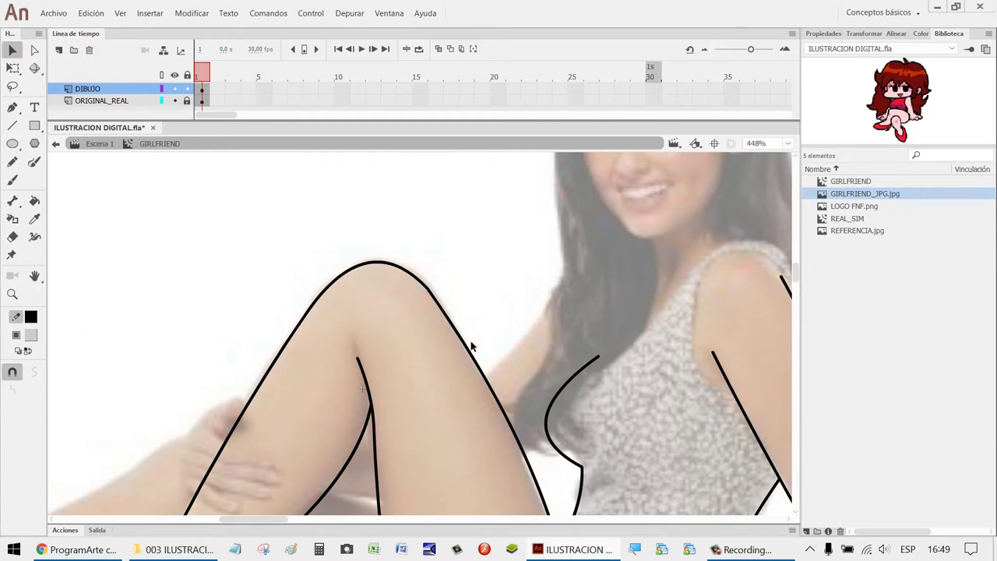
click(418, 283)
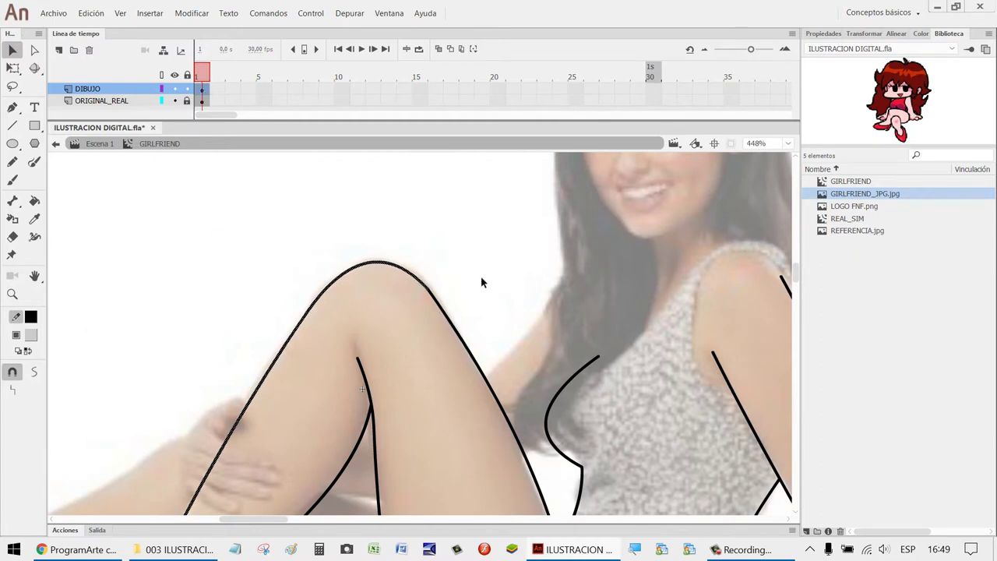
key(Delete)
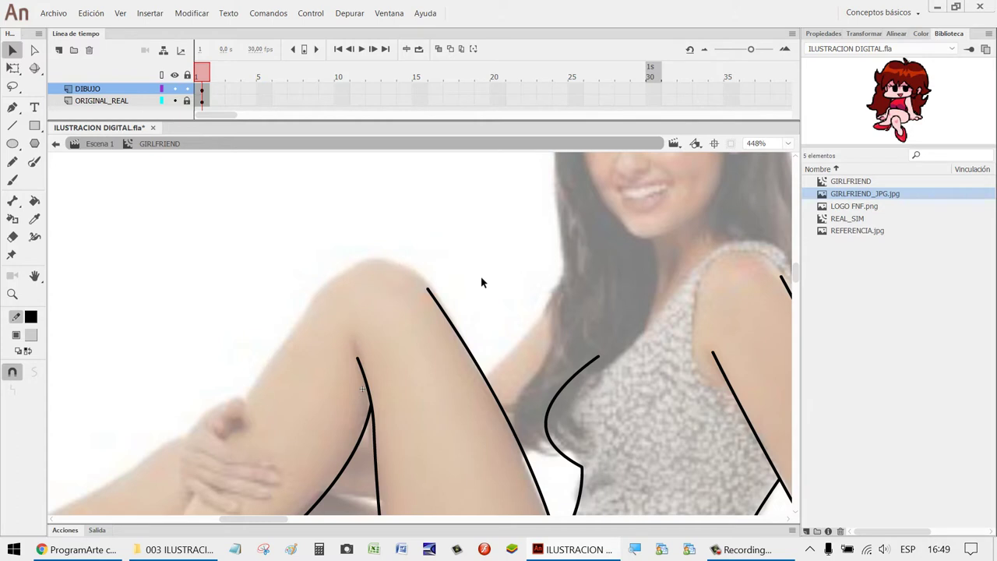
key(ctrl+z)
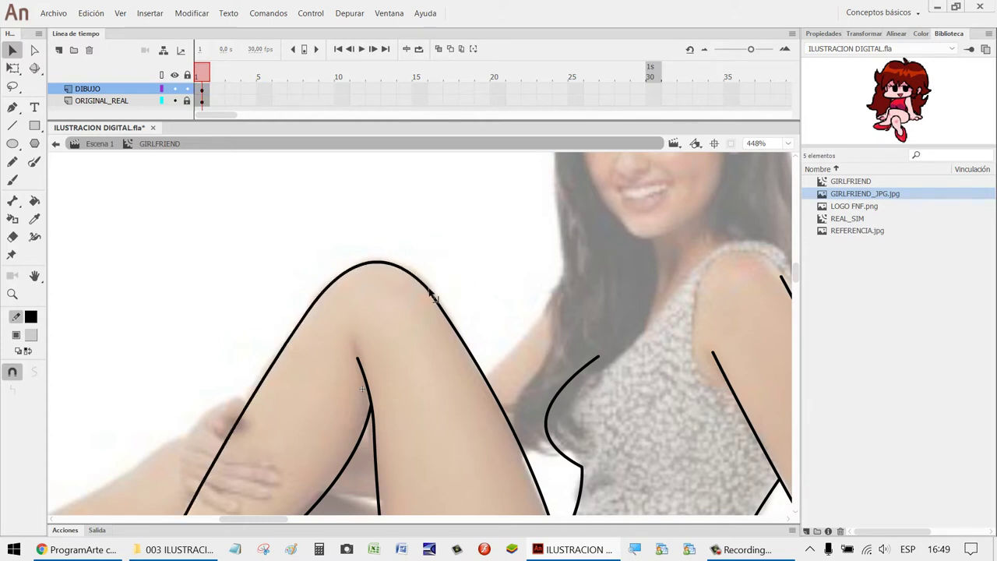
Adjust the corner where the knee curve meets the thigh line and check the knee outline up close.
drag(432, 295, 426, 297)
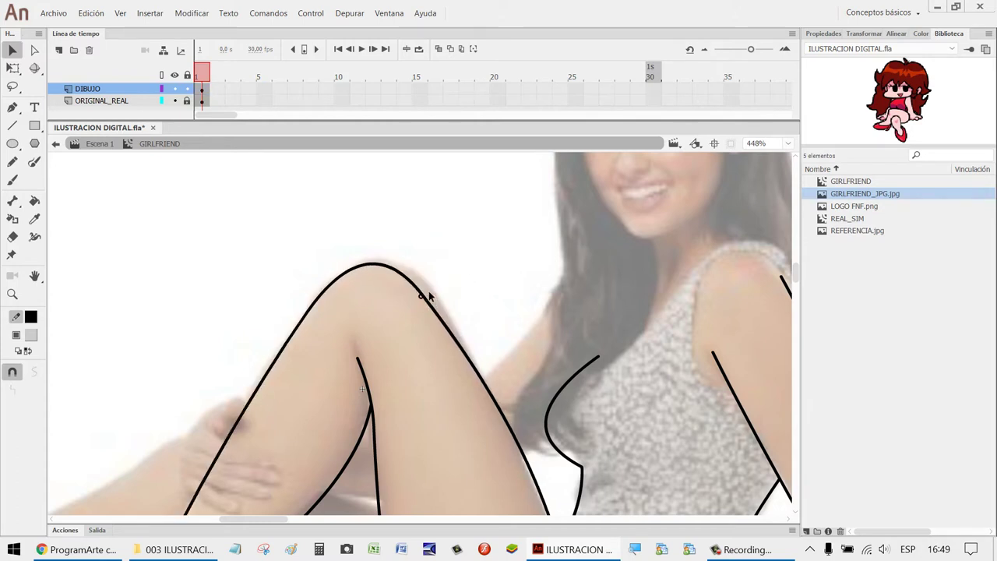
scroll(573, 266, down, 5)
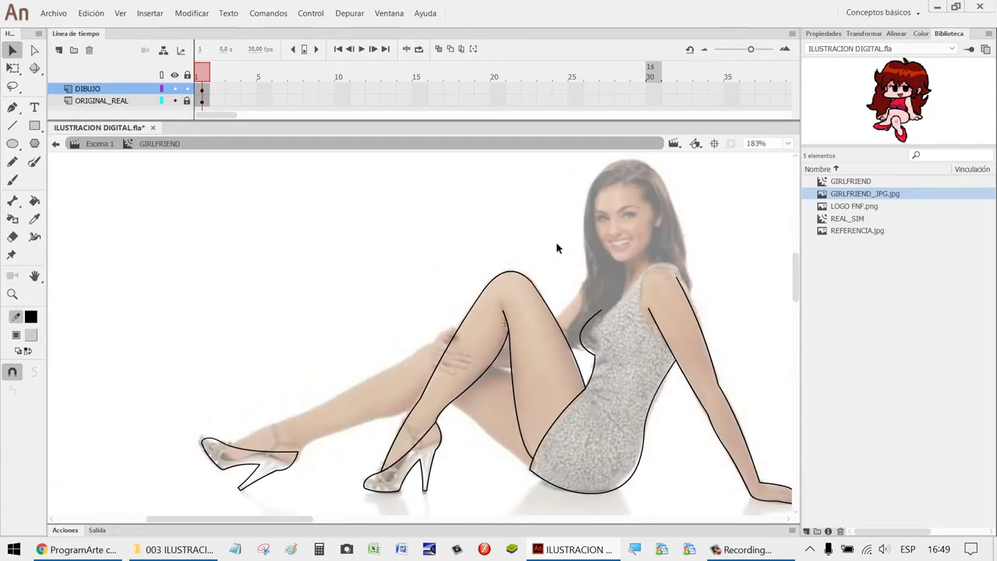
key(z)
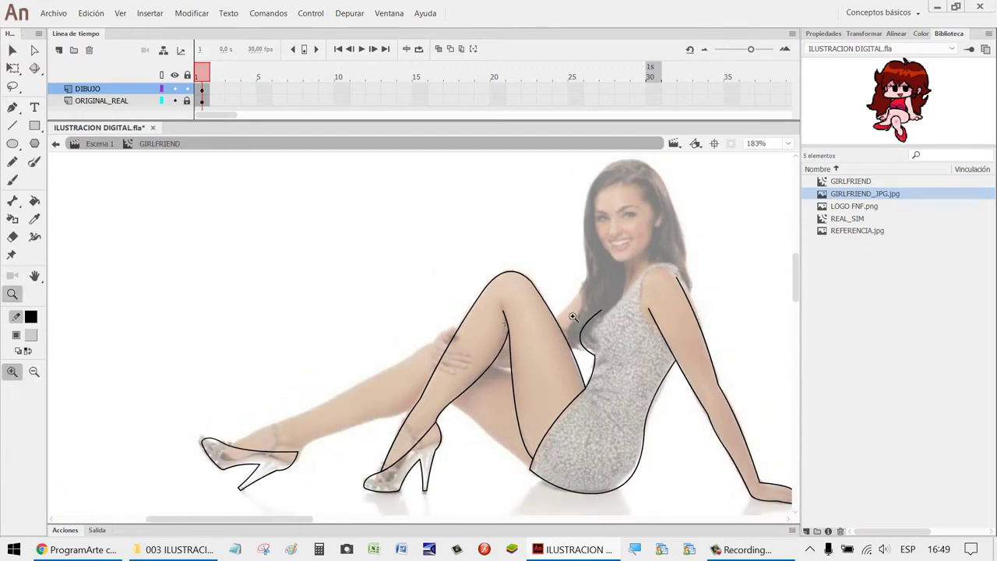
drag(574, 316, 460, 250)
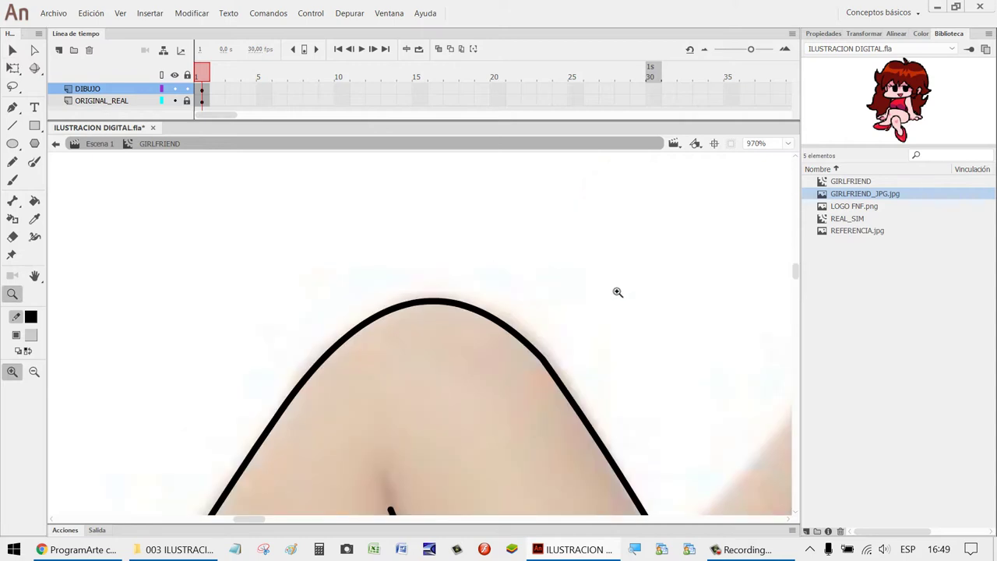
scroll(685, 324, down, 3)
scroll(730, 329, down, 5)
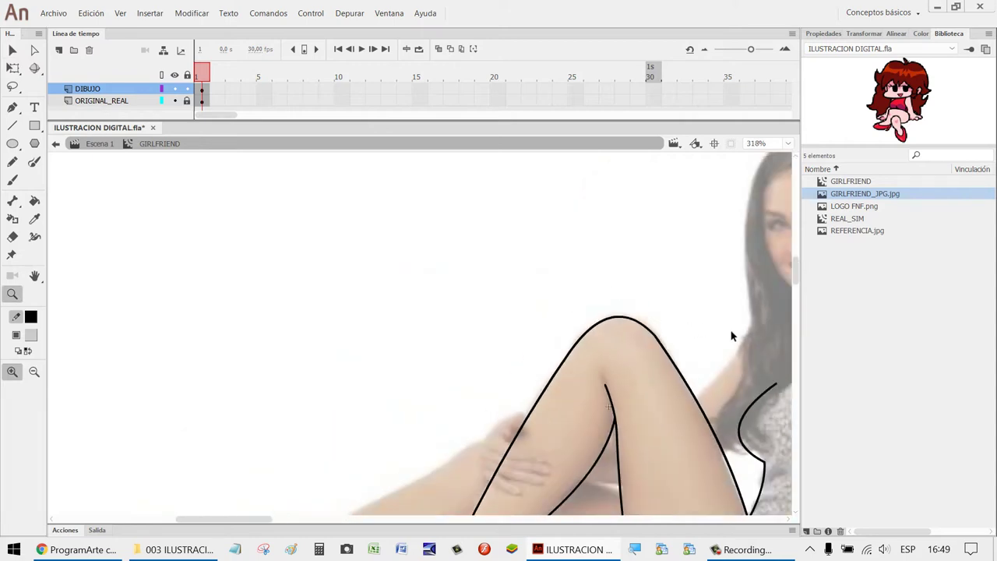
Draw a line along the underside of the extended leg's thigh to the dress hem and curve it slightly downward.
key(h)
drag(735, 348, 450, 293)
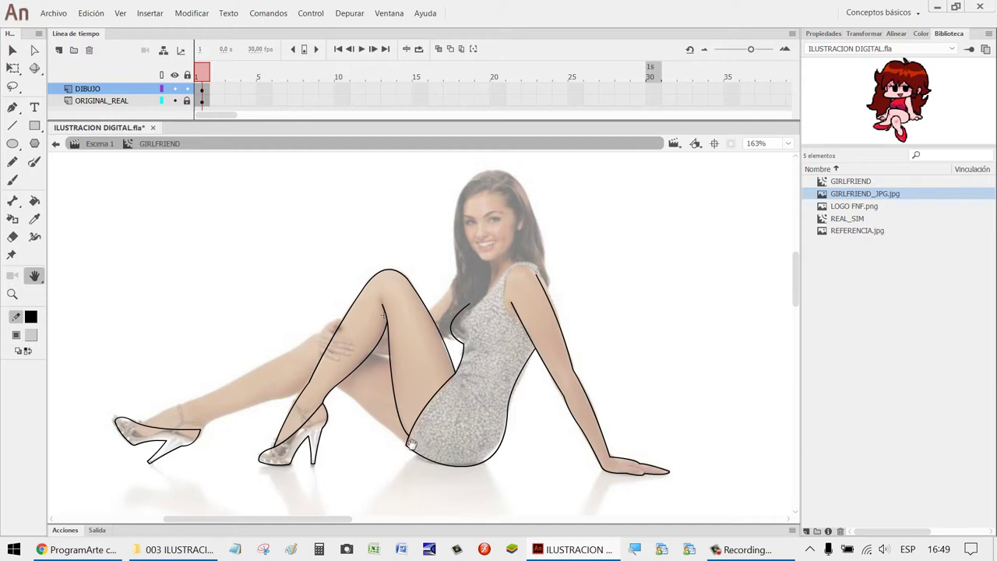
key(z)
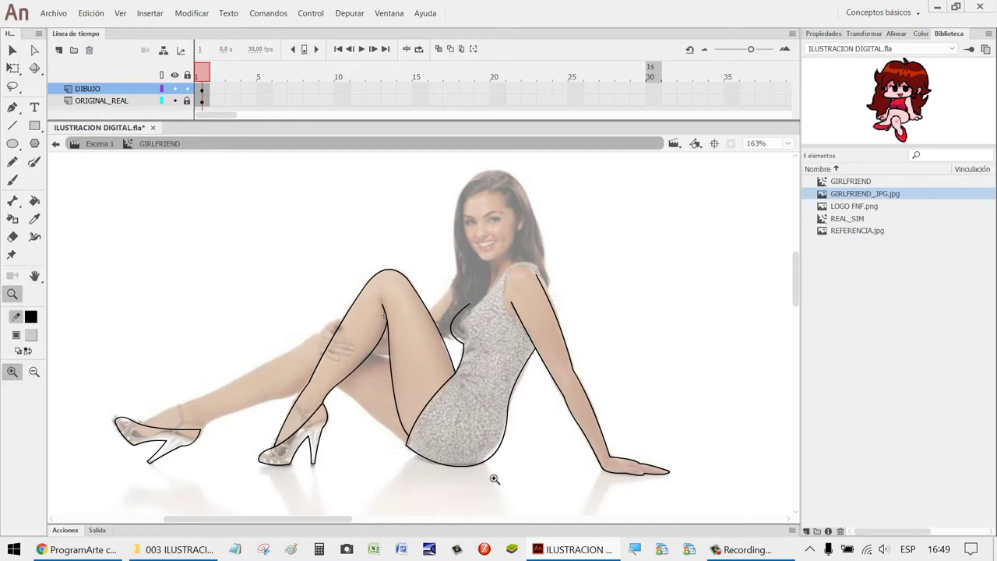
drag(492, 484, 164, 274)
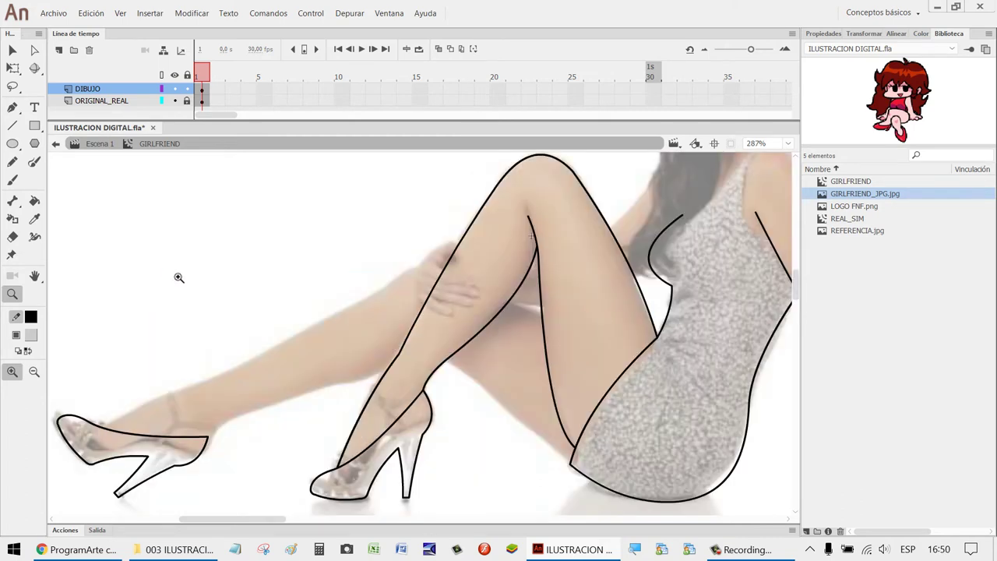
key(n)
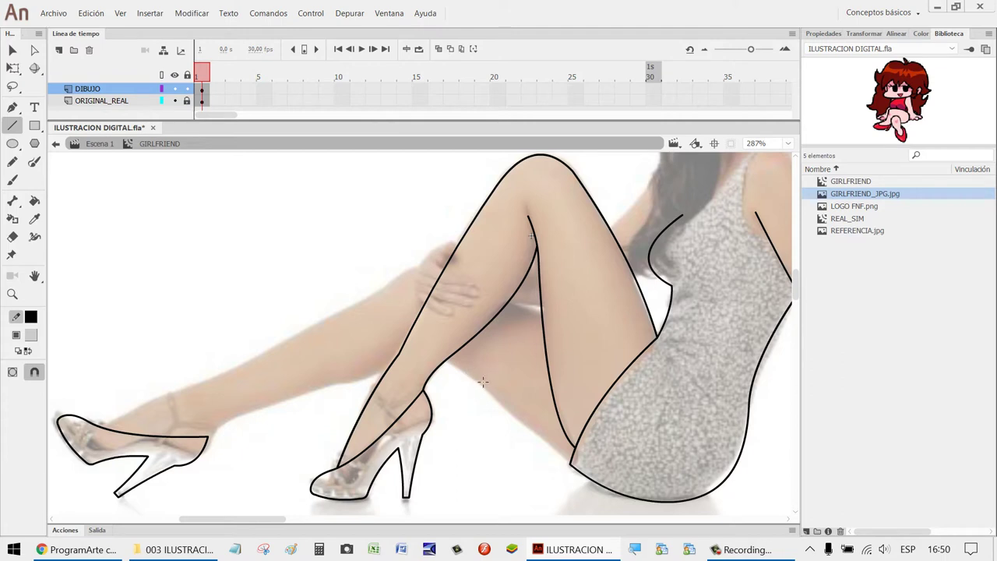
mouse_move(475, 373)
mouse_down()
mouse_move(505, 419)
mouse_move(572, 466)
mouse_up()
key(ctrl+z)
mouse_move(478, 376)
mouse_down()
mouse_move(549, 430)
mouse_move(581, 475)
mouse_move(573, 465)
mouse_up()
key(v)
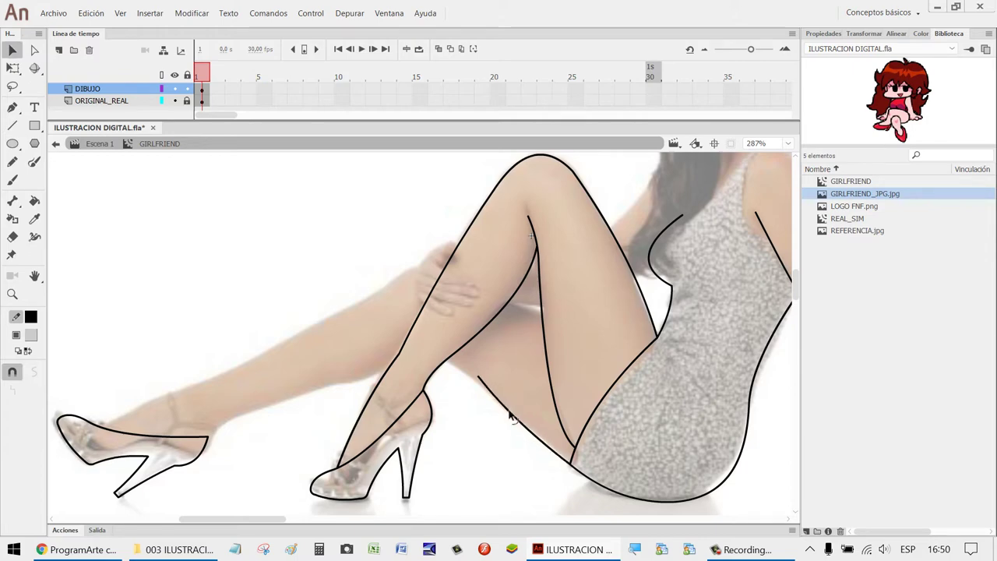
Extend the thigh's underside line to the bent leg's calf, bend the new segment upward, and adjust the corner joining both segments.
key(z)
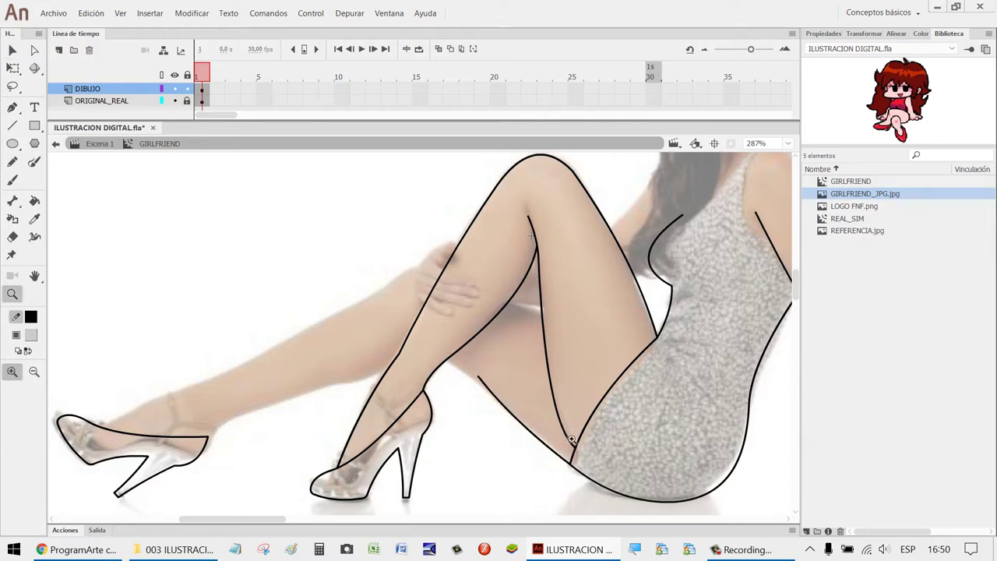
drag(557, 426, 361, 318)
key(n)
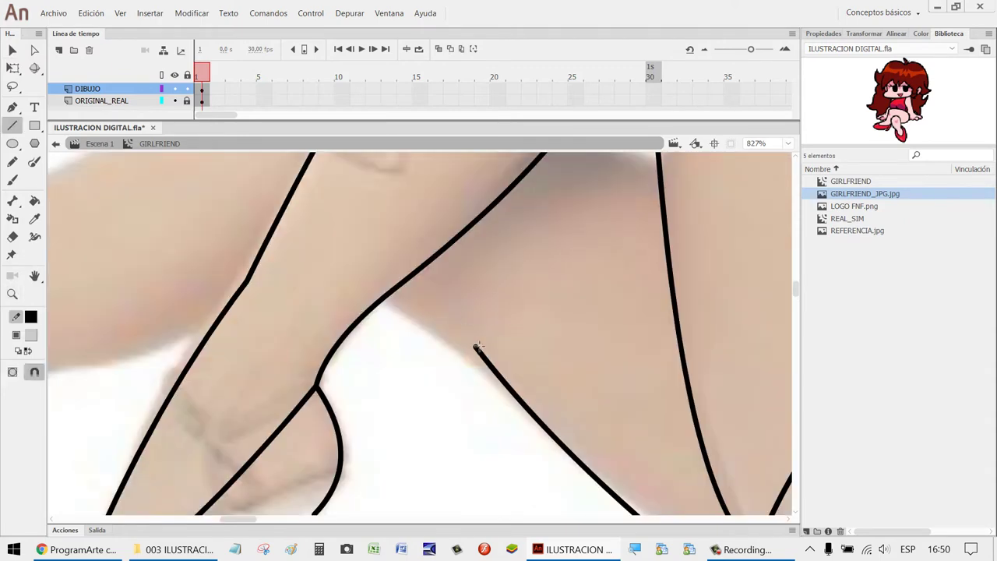
drag(475, 346, 391, 295)
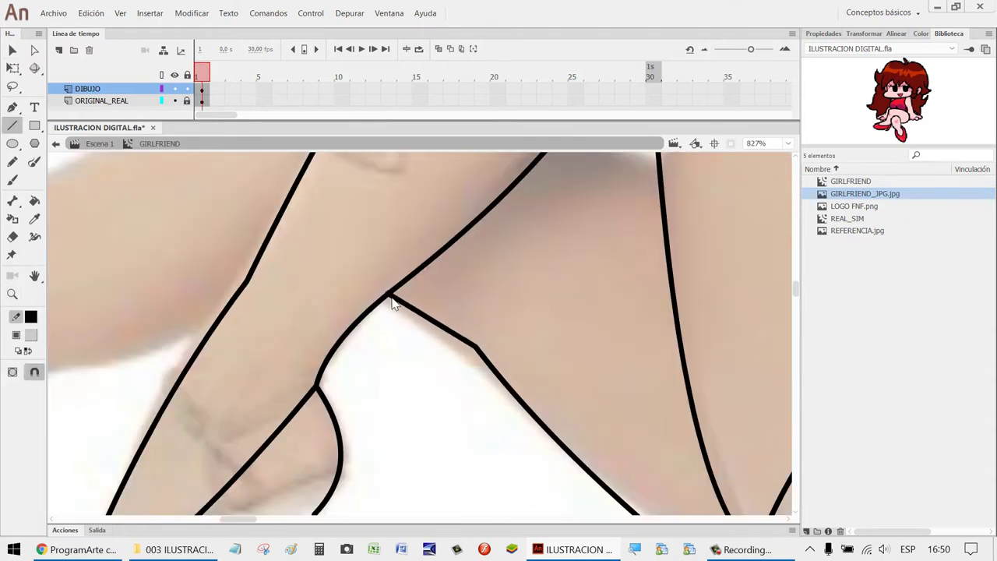
key(v)
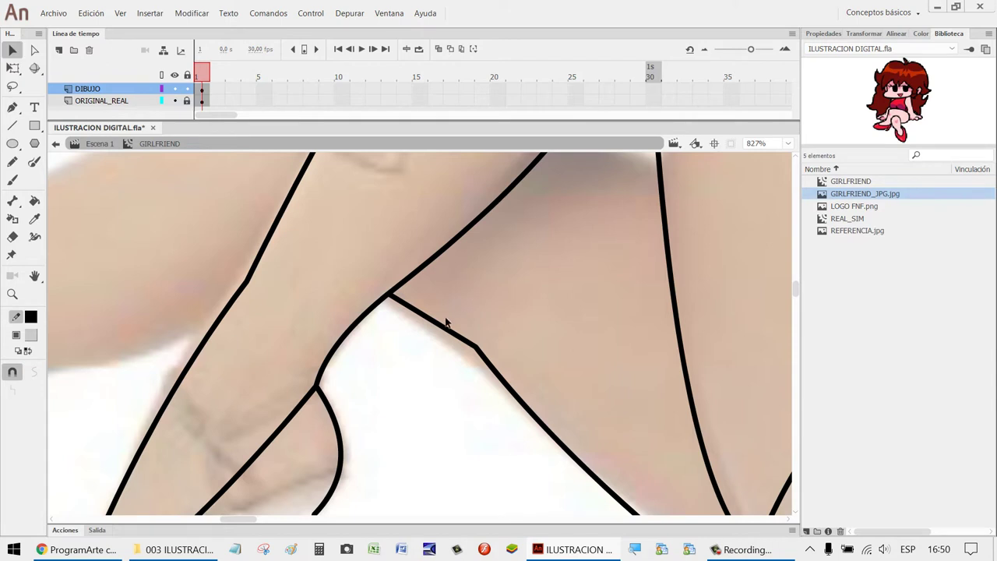
drag(441, 325, 439, 316)
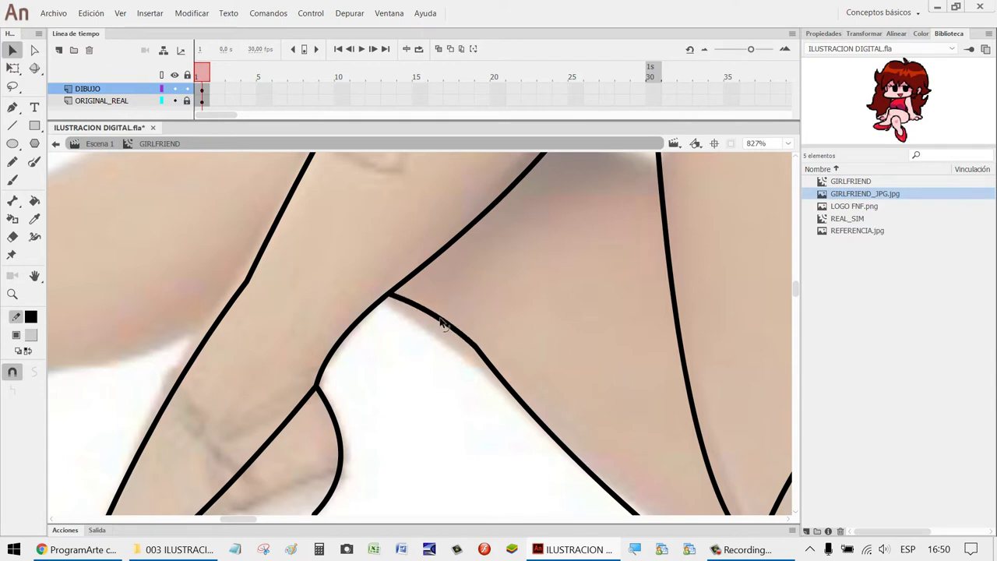
mouse_move(476, 348)
mouse_down()
mouse_move(485, 351)
mouse_move(477, 357)
mouse_up()
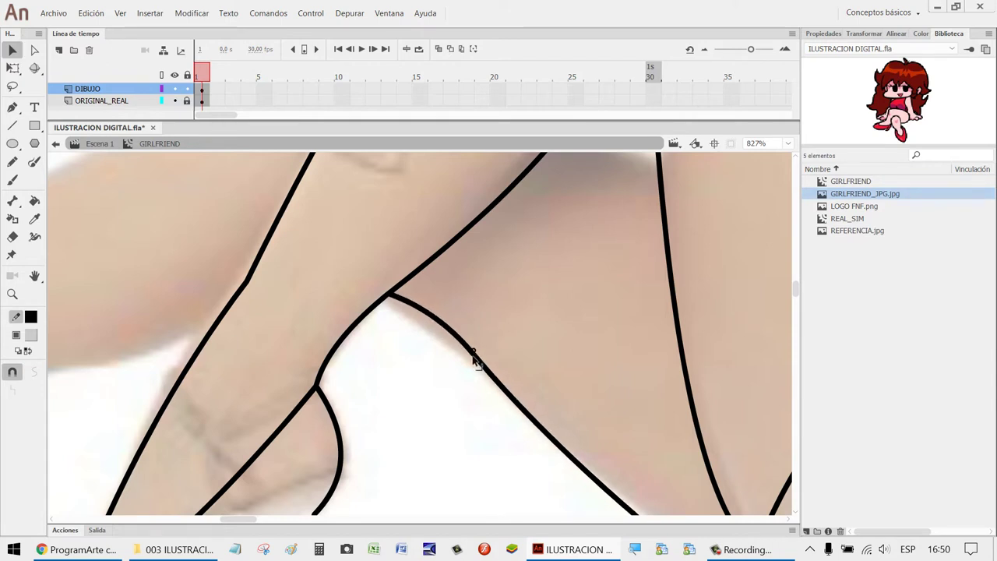
Draw the extended leg's lower calf line out from the bent leg's shin and bend it downward along the calf.
scroll(627, 329, down, 5)
scroll(699, 366, down, 2)
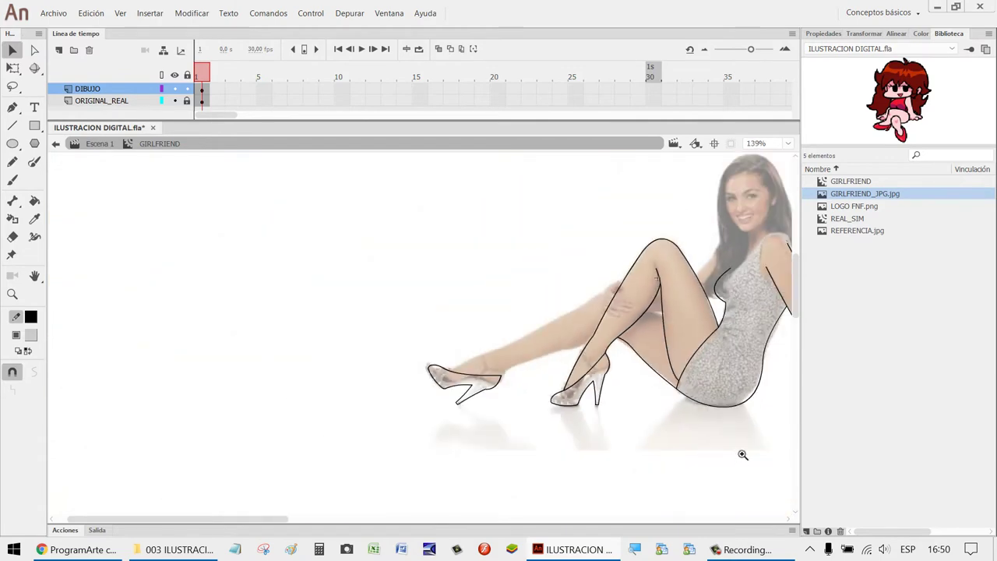
key(z)
drag(729, 428, 366, 304)
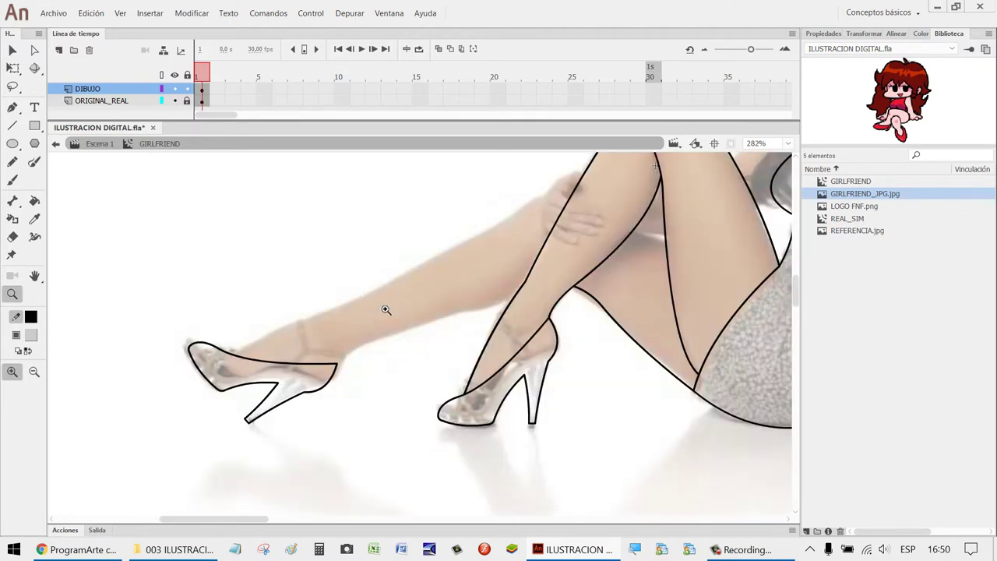
key(n)
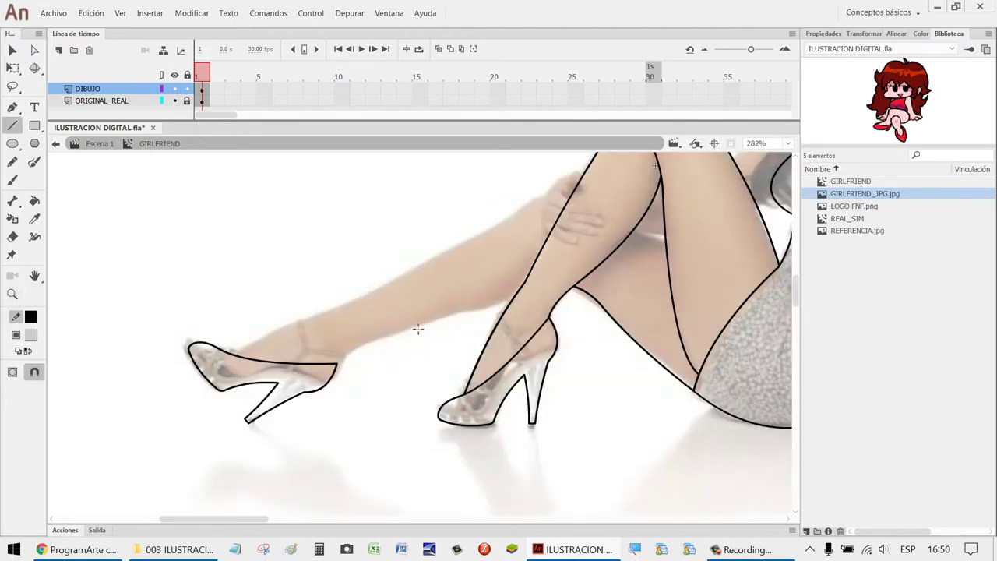
mouse_move(431, 316)
mouse_down()
mouse_move(496, 315)
mouse_move(516, 296)
mouse_up()
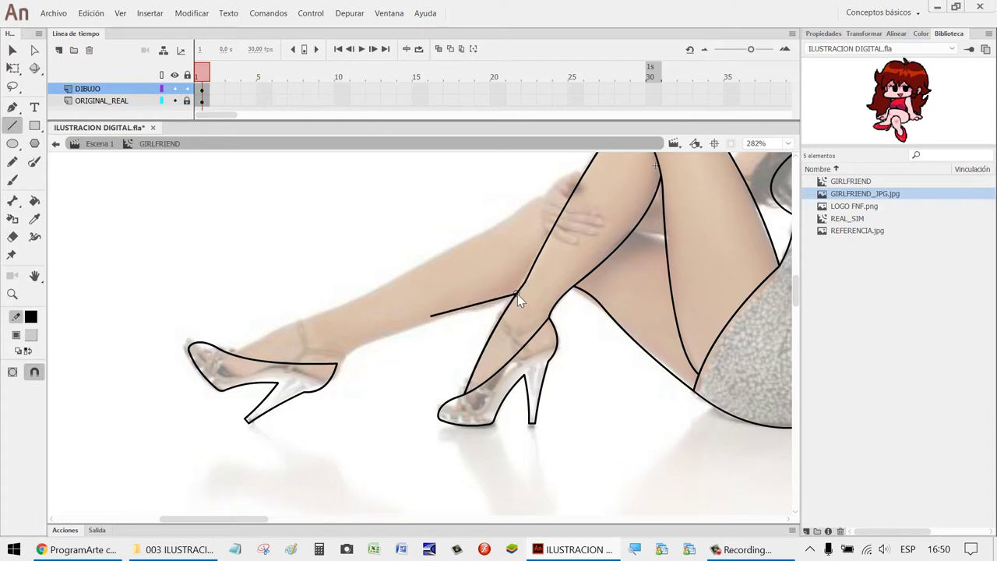
key(v)
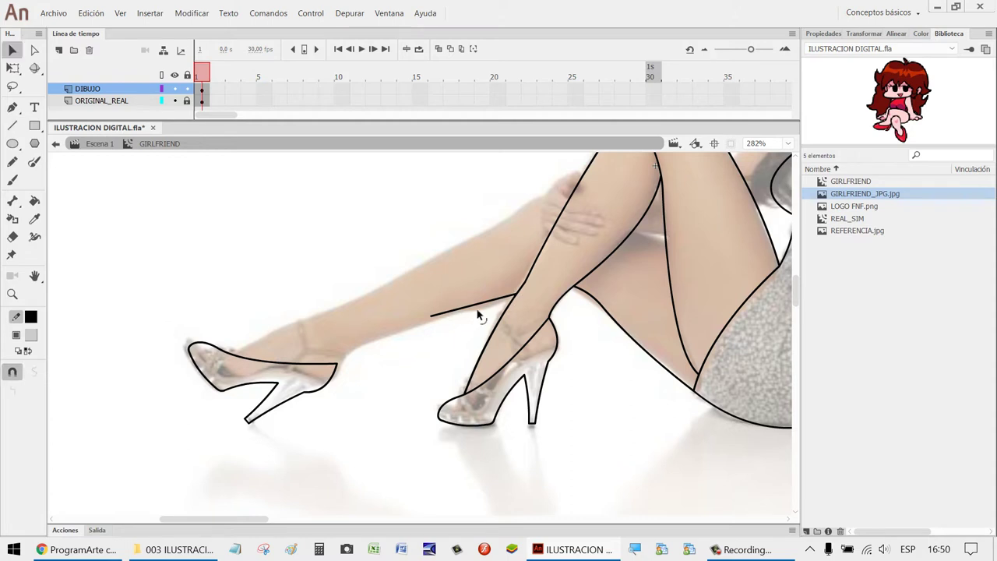
drag(478, 315, 432, 321)
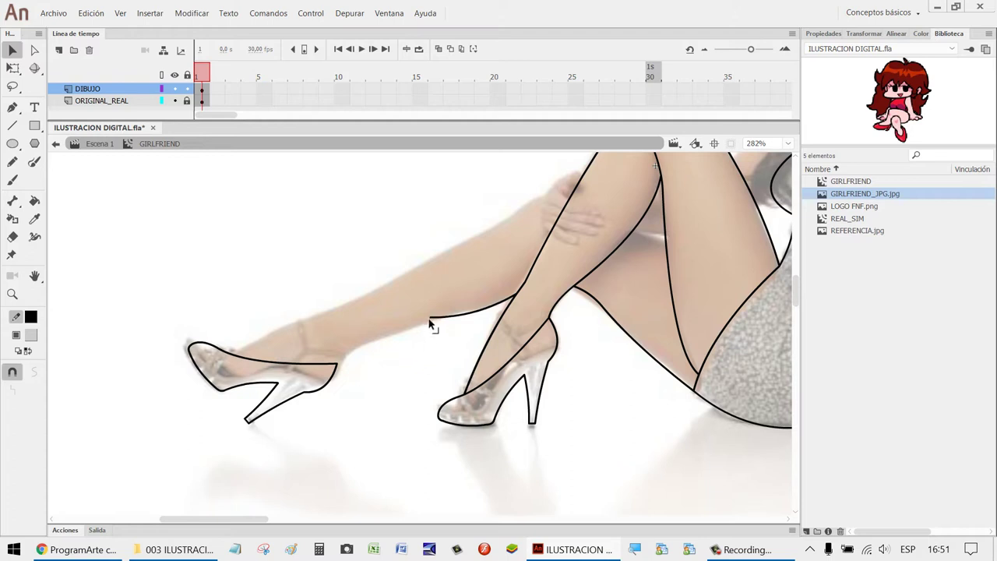
drag(430, 319, 429, 319)
drag(494, 311, 496, 311)
Extend the lower calf line of the extended leg, bend the new segment along the calf, and bring its end to the shoe's heel.
key(n)
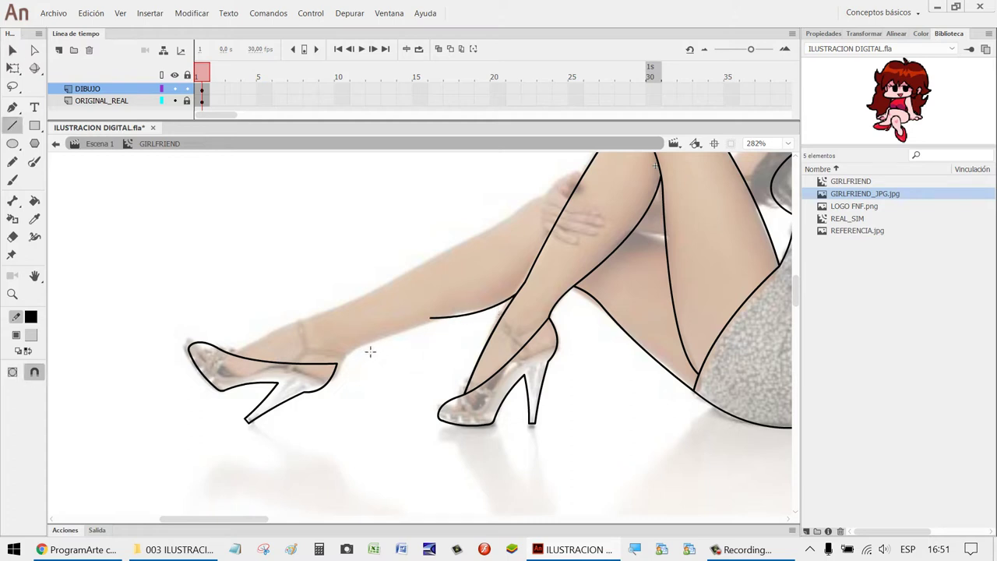
drag(362, 344, 430, 318)
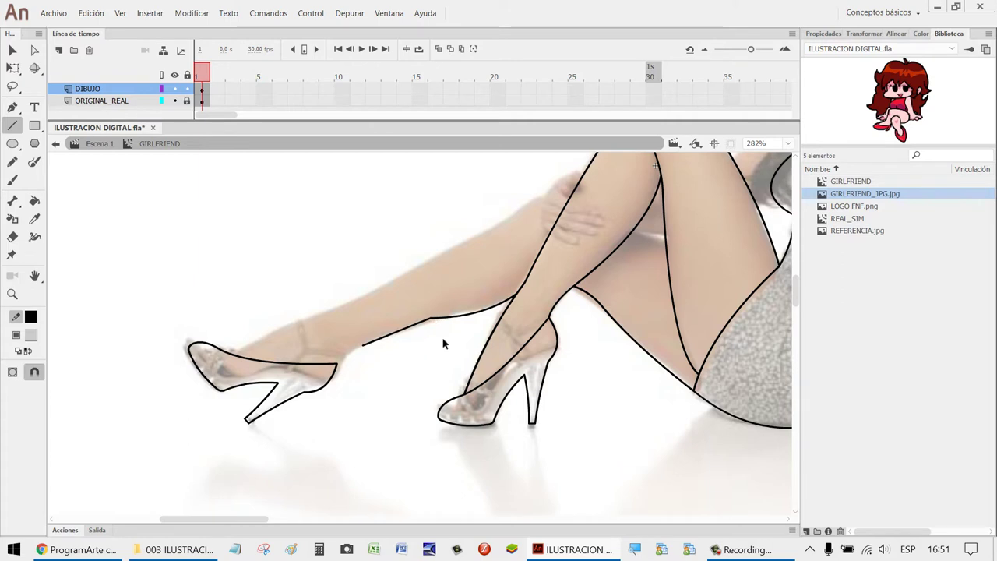
key(v)
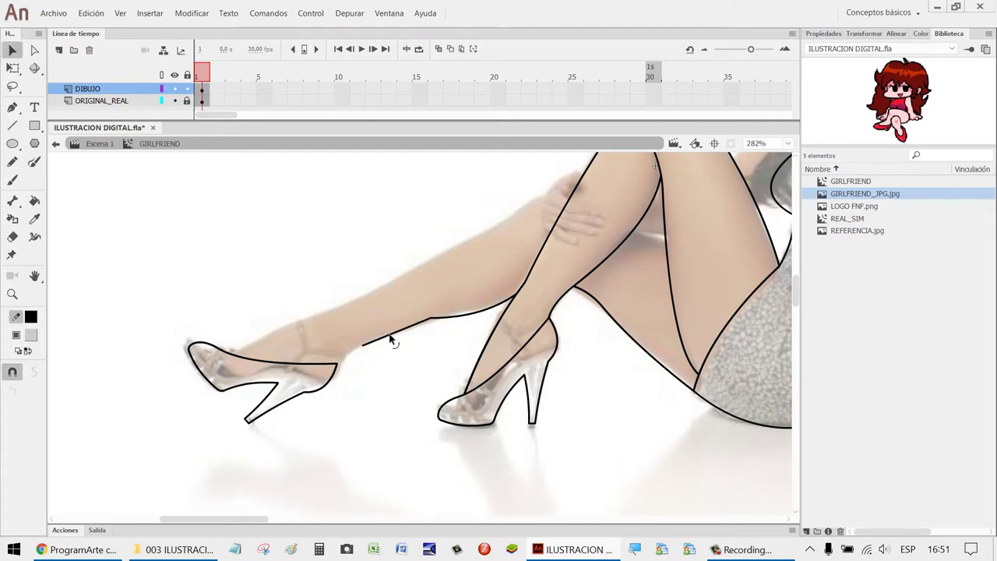
drag(392, 337, 460, 321)
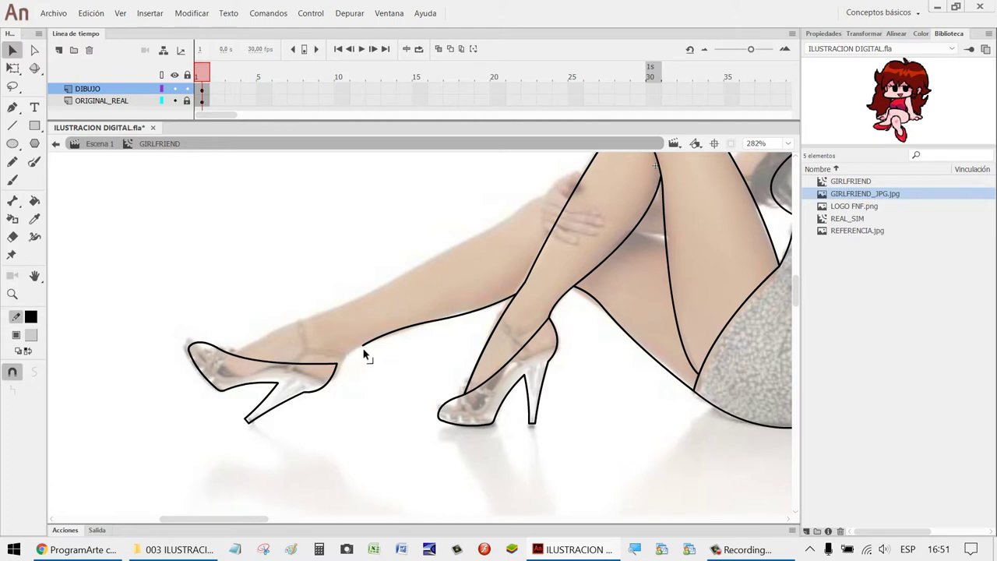
drag(363, 350, 347, 360)
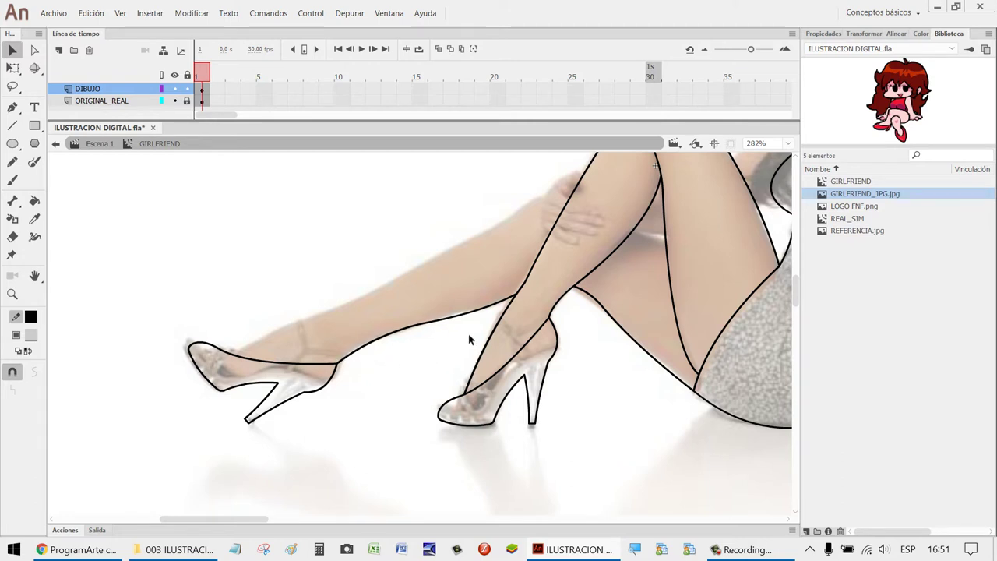
Refine the extended leg's lower calf curve near the bent leg and the heel, undoing the last adjustment.
drag(472, 317, 482, 317)
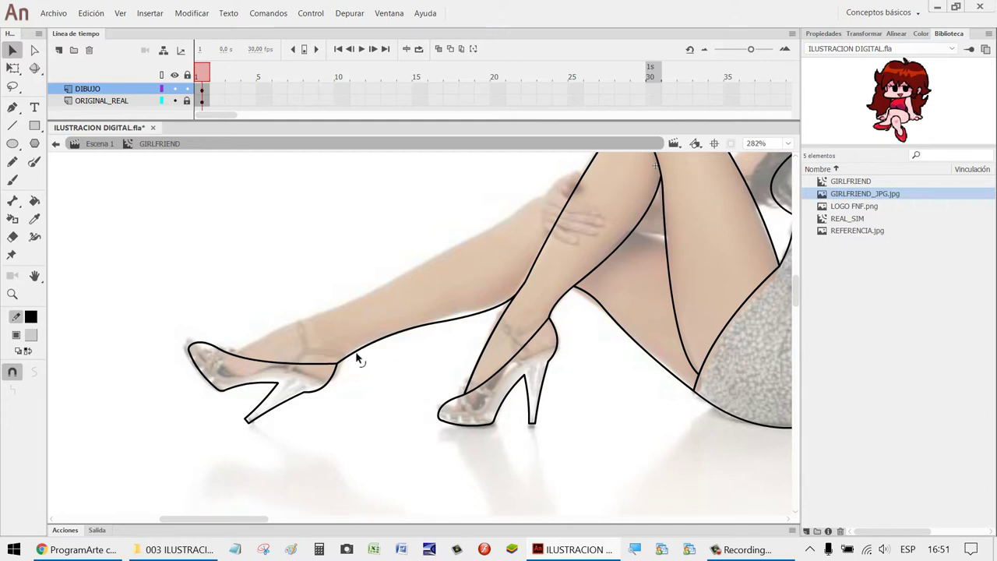
drag(357, 358, 353, 358)
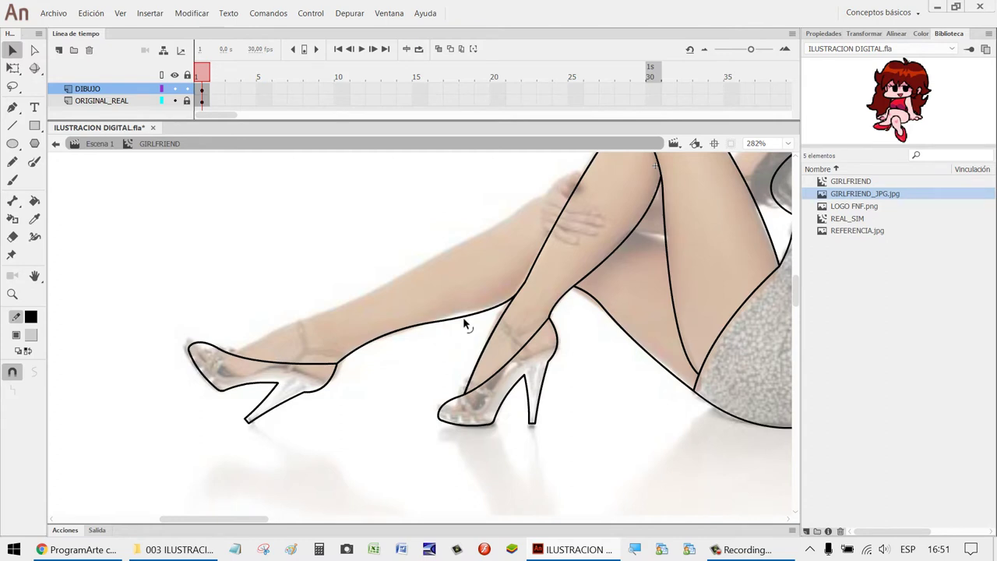
key(ctrl+z)
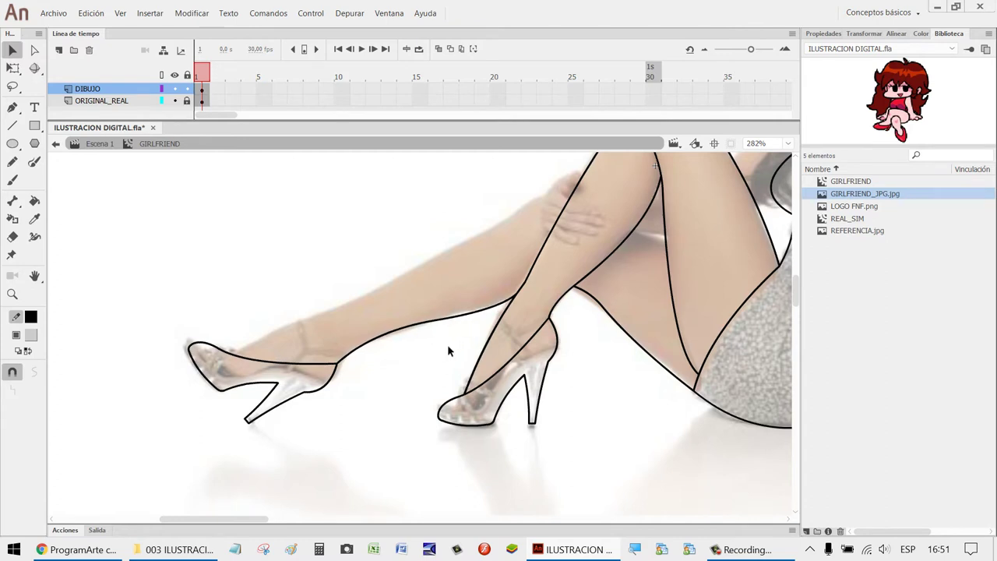
Draw a line along the front of the extended leg's ankle and bend it slightly upward to match the photo.
key(z)
drag(421, 374, 176, 322)
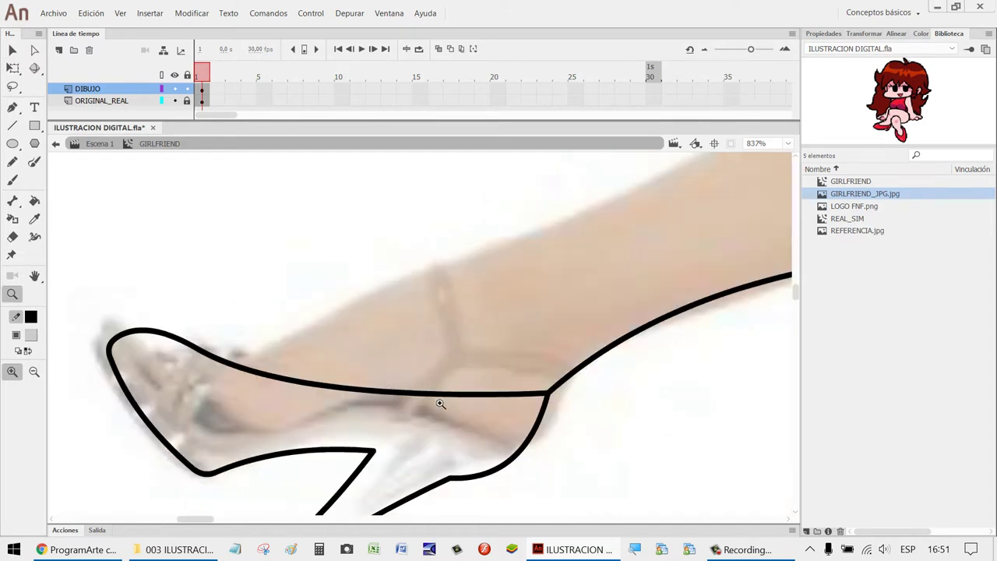
key(n)
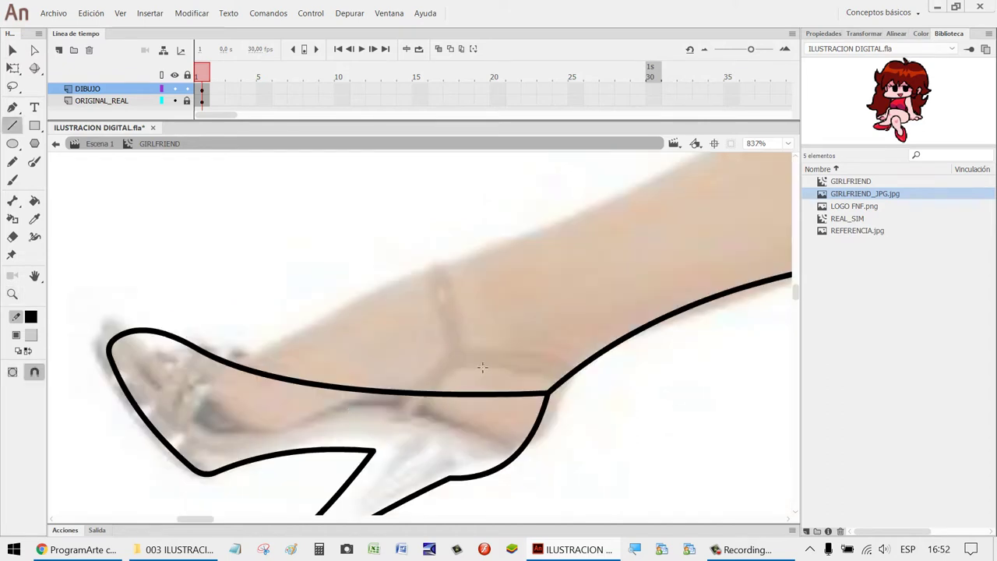
mouse_move(484, 265)
mouse_down()
mouse_move(312, 316)
mouse_move(256, 351)
mouse_move(356, 334)
mouse_move(393, 298)
mouse_move(324, 331)
mouse_up()
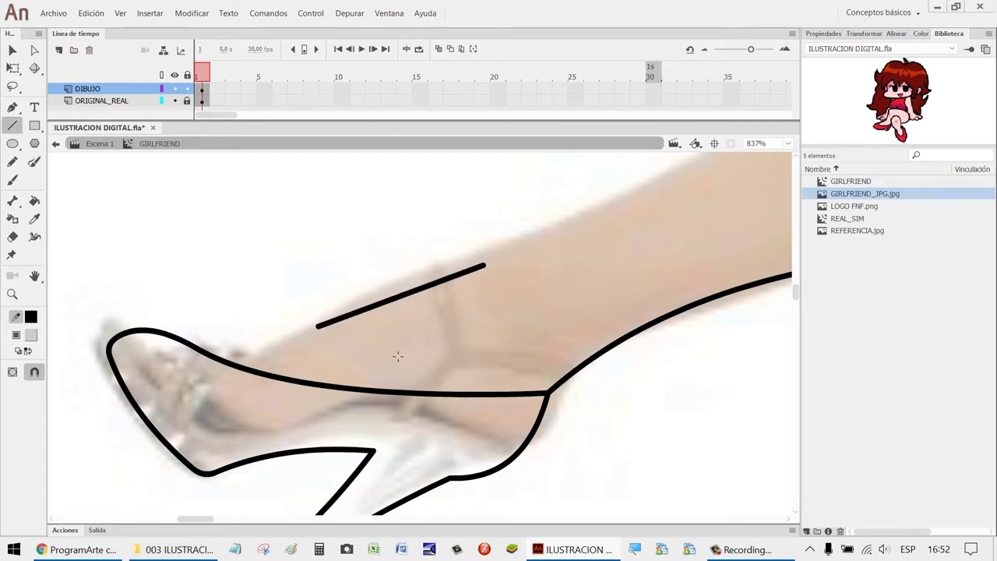
key(v)
drag(412, 293, 409, 292)
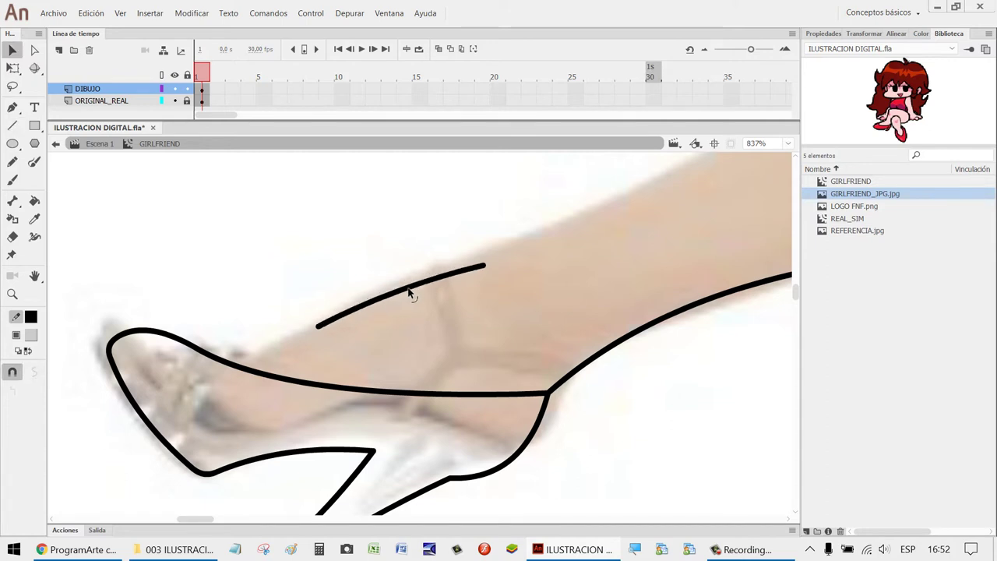
Extend the ankle line down to the shoe opening and curve both segments along the foot's instep.
key(n)
mouse_move(222, 360)
mouse_down()
mouse_move(330, 335)
mouse_move(318, 326)
mouse_up()
key(v)
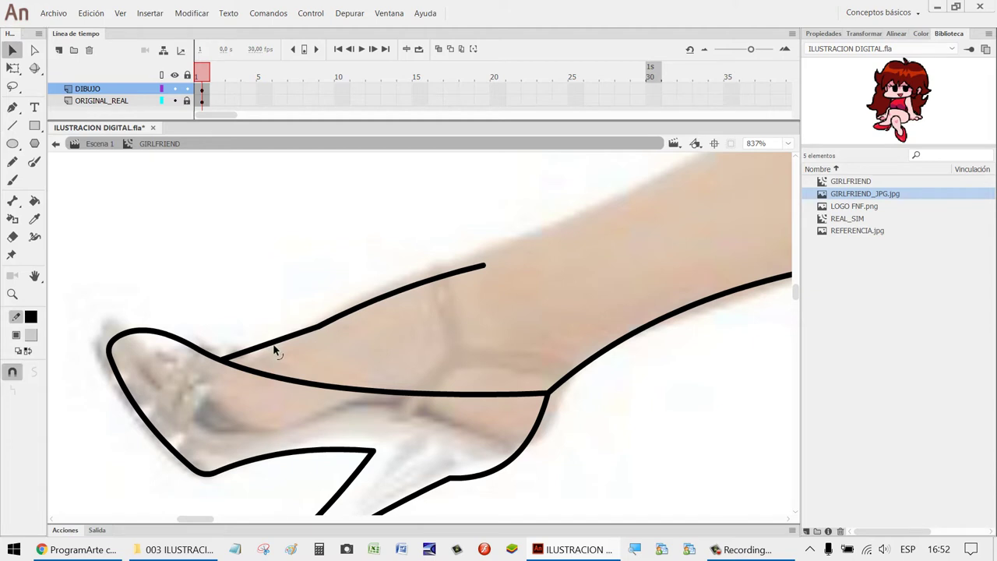
drag(275, 350, 331, 333)
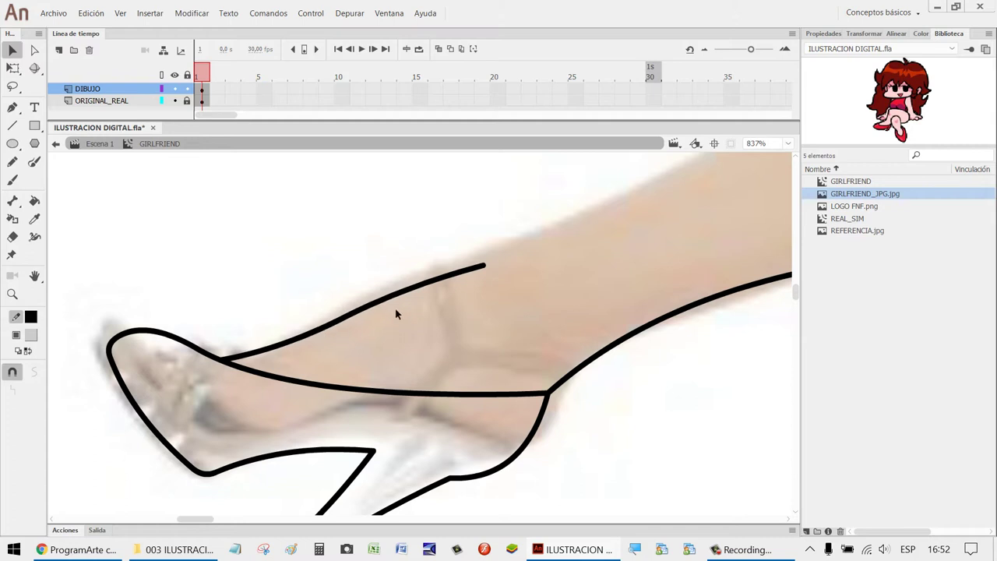
drag(389, 306, 386, 305)
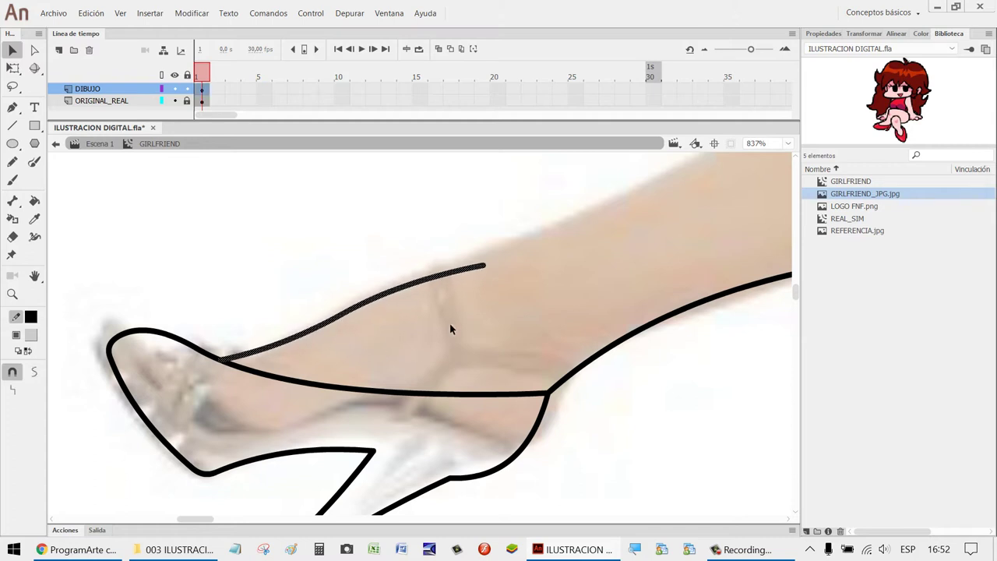
Draw the extended leg's shin line from the ankle up toward the knee and bend it slightly downward.
scroll(623, 355, down, 2)
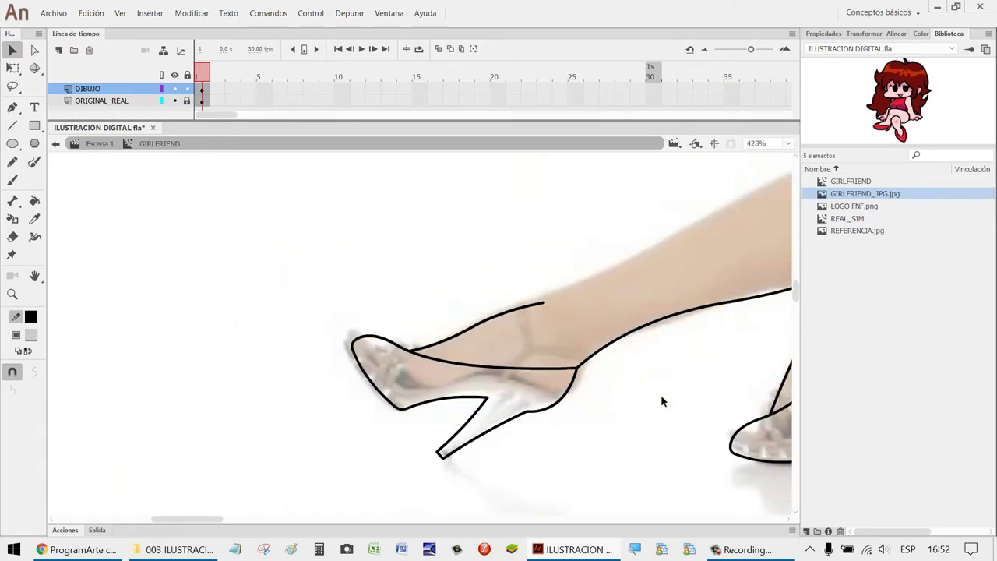
key(h)
drag(660, 401, 460, 450)
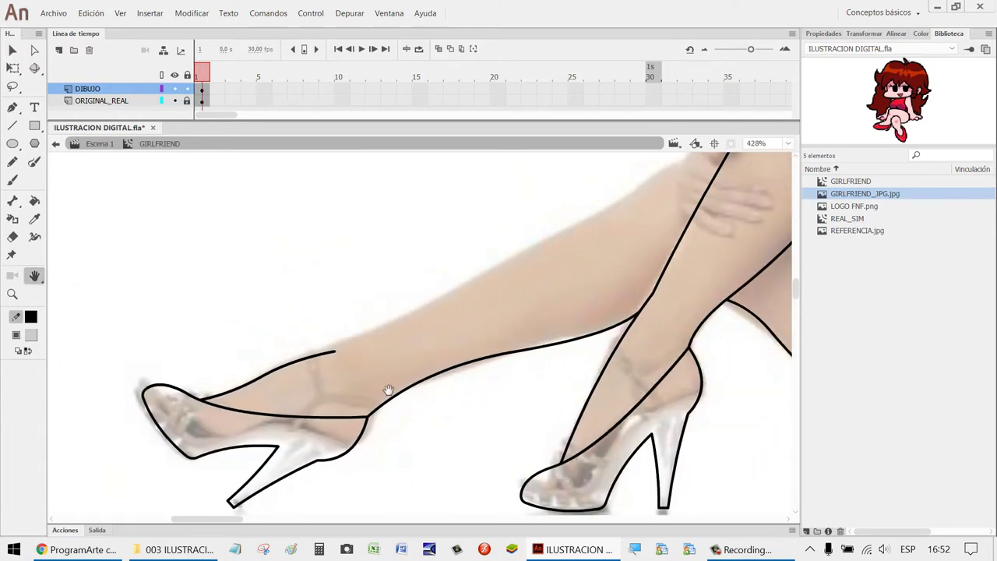
key(v)
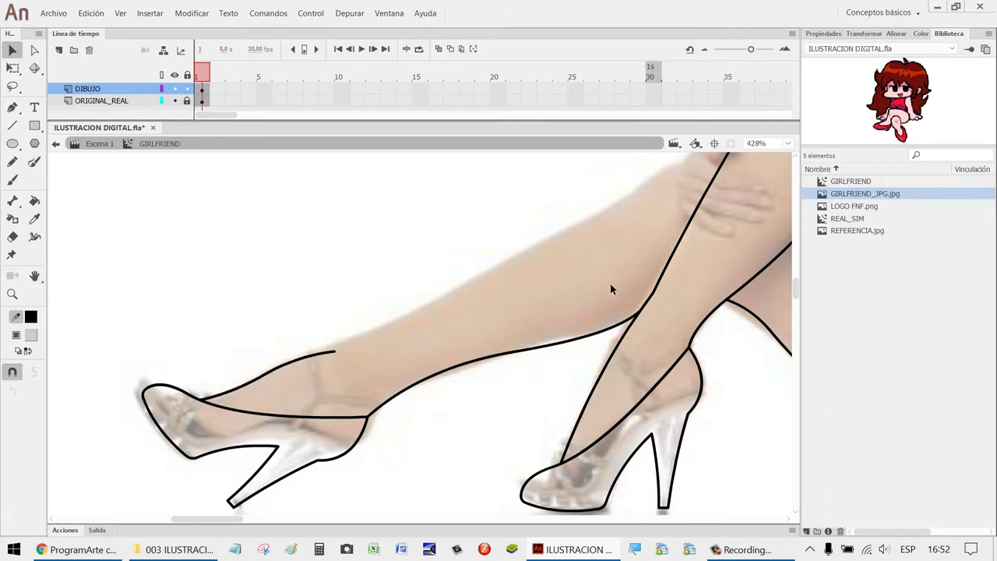
key(n)
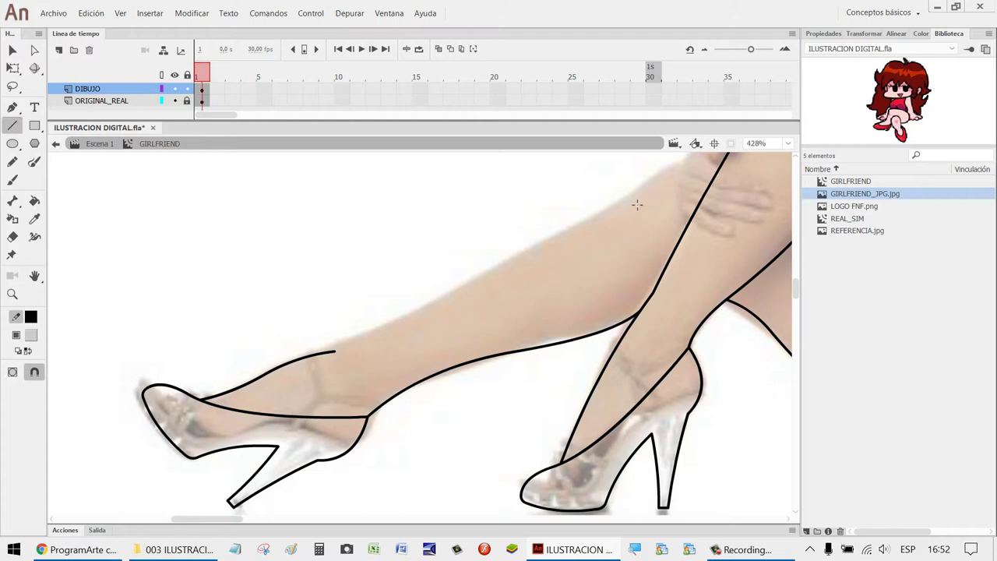
mouse_move(637, 205)
mouse_down()
mouse_move(412, 305)
mouse_move(355, 358)
mouse_up()
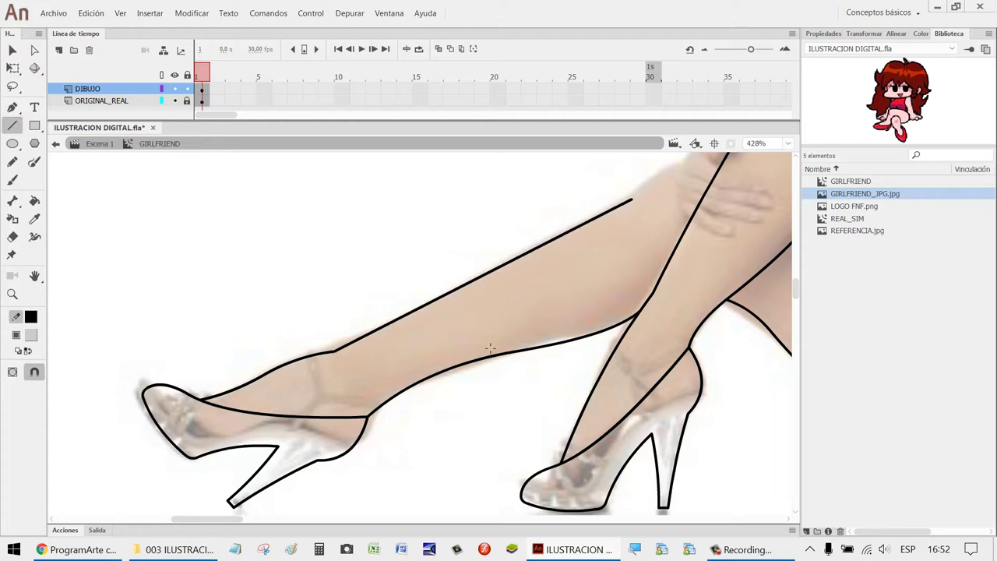
key(v)
drag(441, 296, 450, 304)
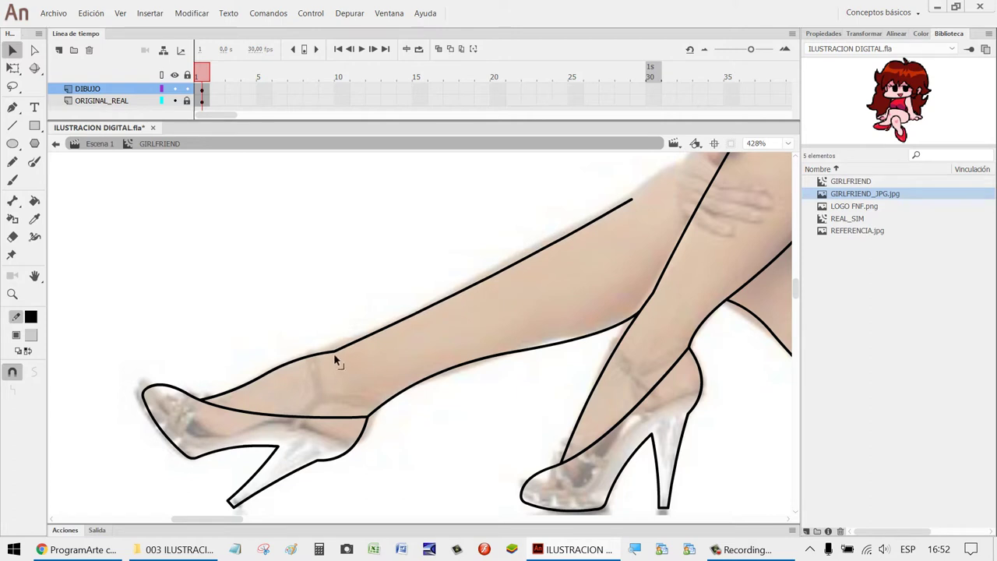
Compare the shin line by undoing and redoing its bend, try lowering the ankle corner, and undo that move.
key(ctrl+z)
key(ctrl+y)
key(ctrl+z)
key(ctrl+y)
key(ctrl+z)
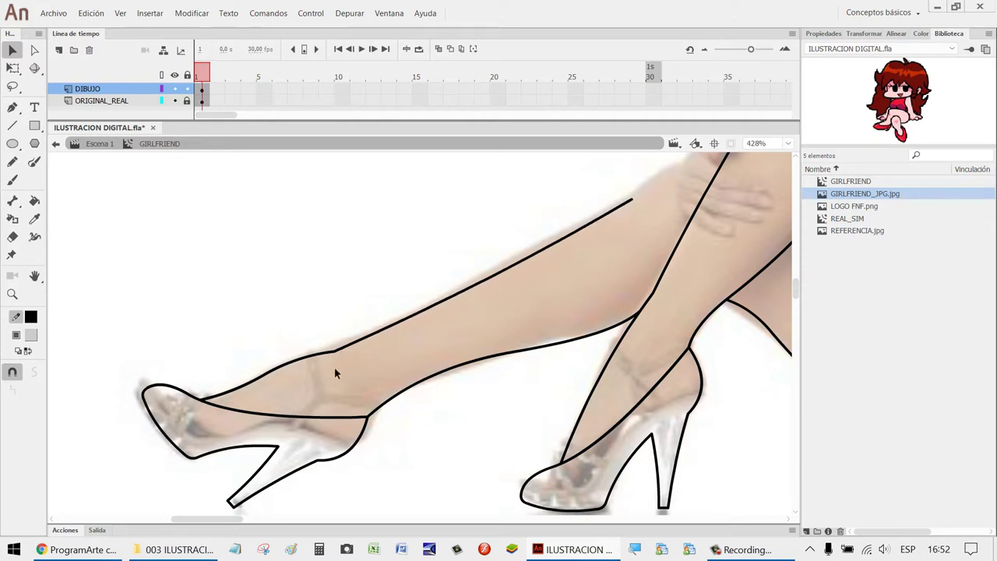
drag(337, 357, 339, 359)
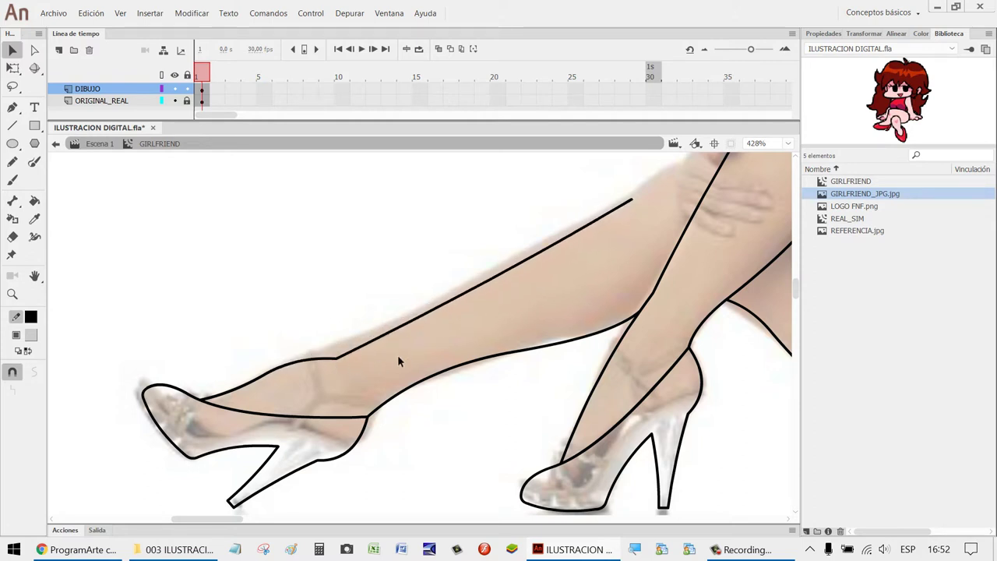
key(ctrl+z)
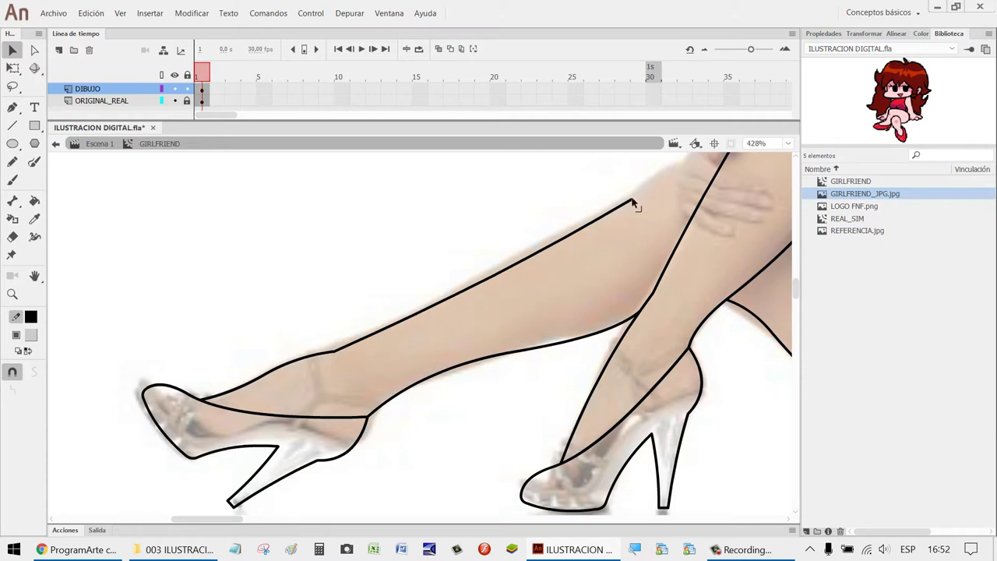
Raise the upper end of the extended leg's shin line slightly and readjust its curve.
drag(633, 205, 633, 200)
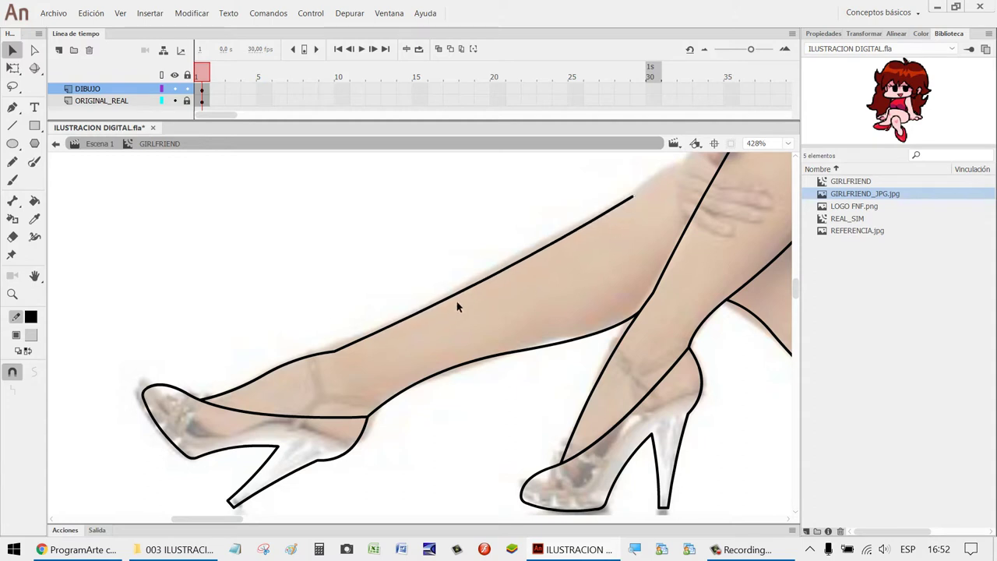
drag(458, 299, 462, 300)
scroll(530, 360, down, 6)
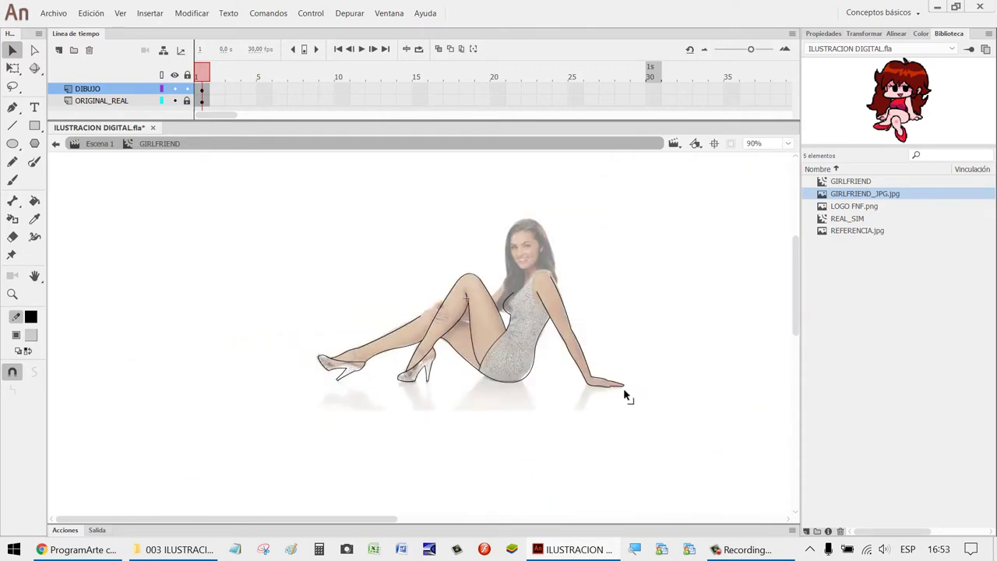
Group the bent leg's front shin and knee outline.
key(z)
drag(530, 359, 400, 256)
drag(429, 449, 293, 363)
key(n)
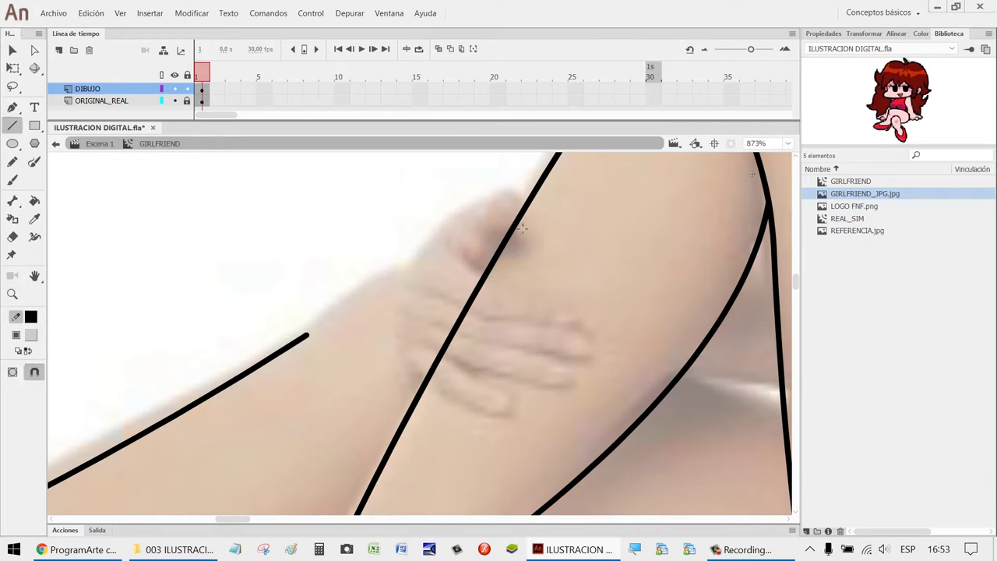
scroll(614, 289, down, 6)
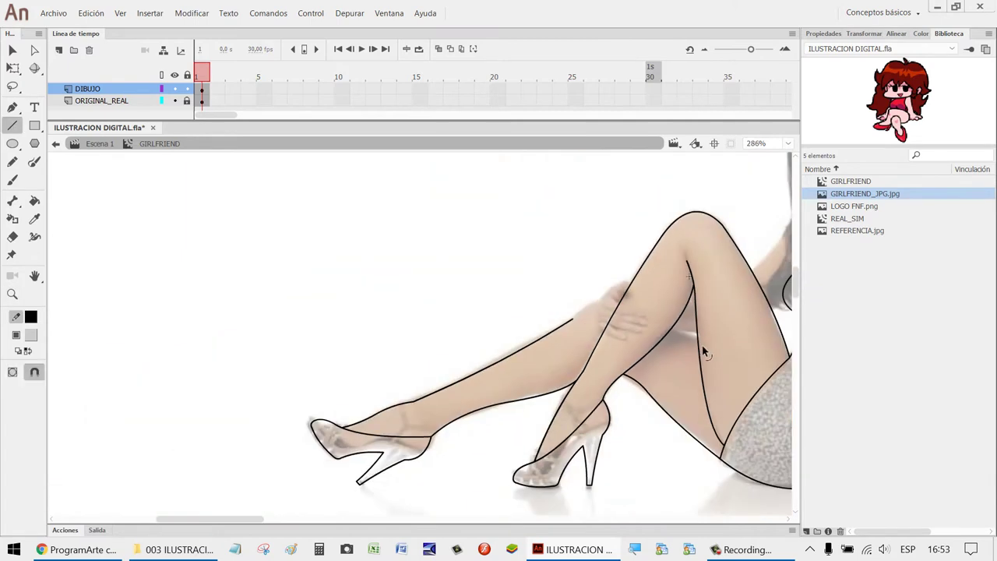
key(z)
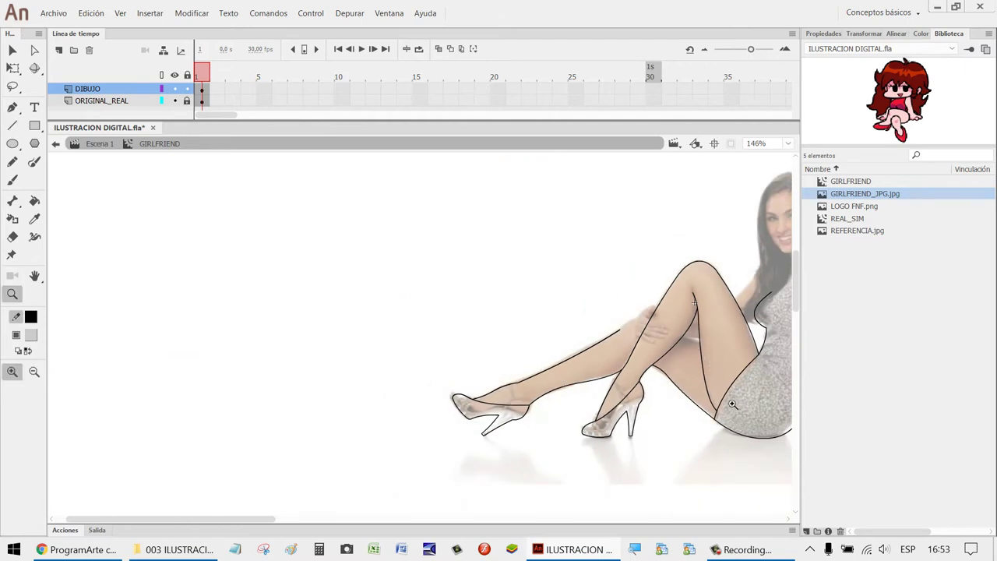
click(632, 332)
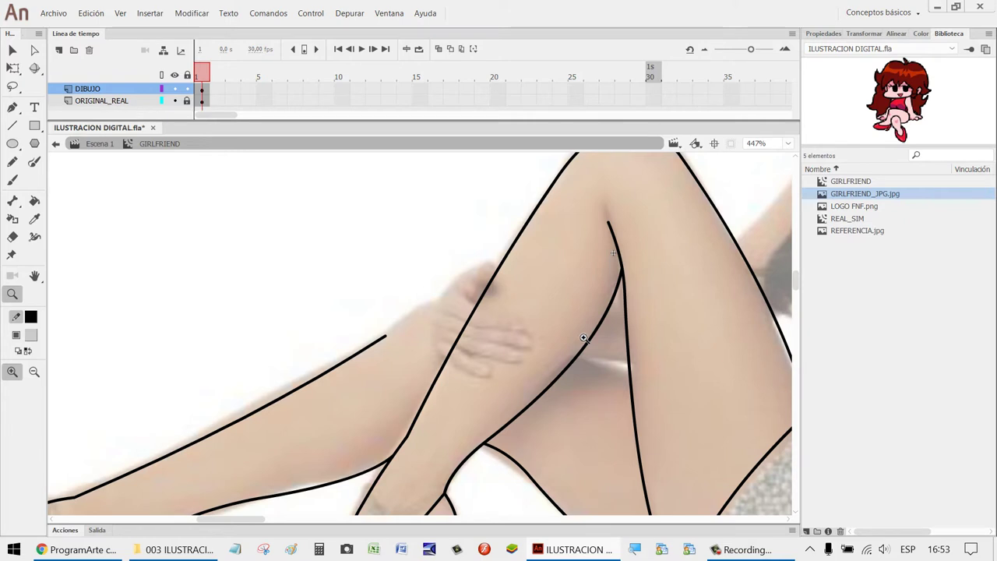
key(v)
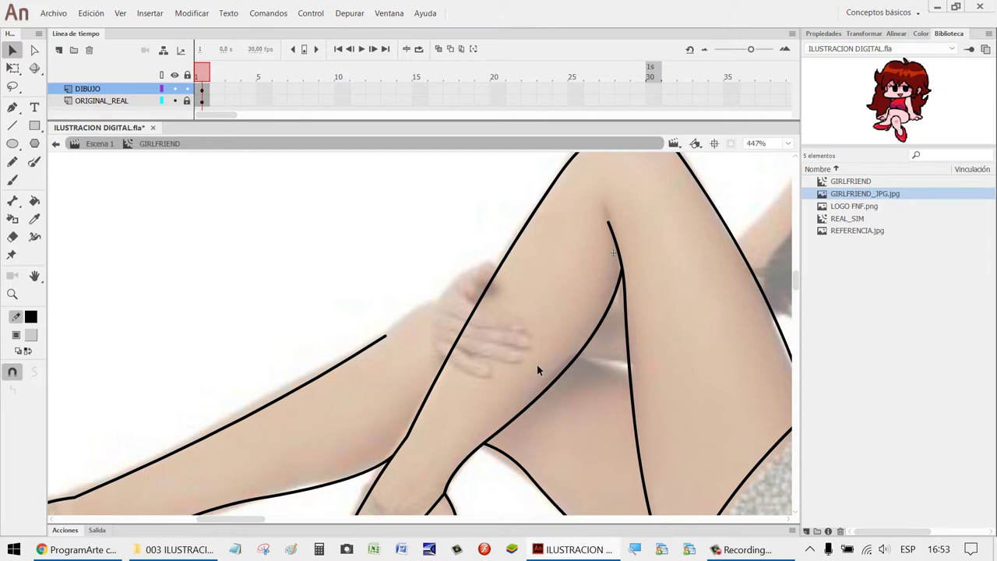
click(514, 253)
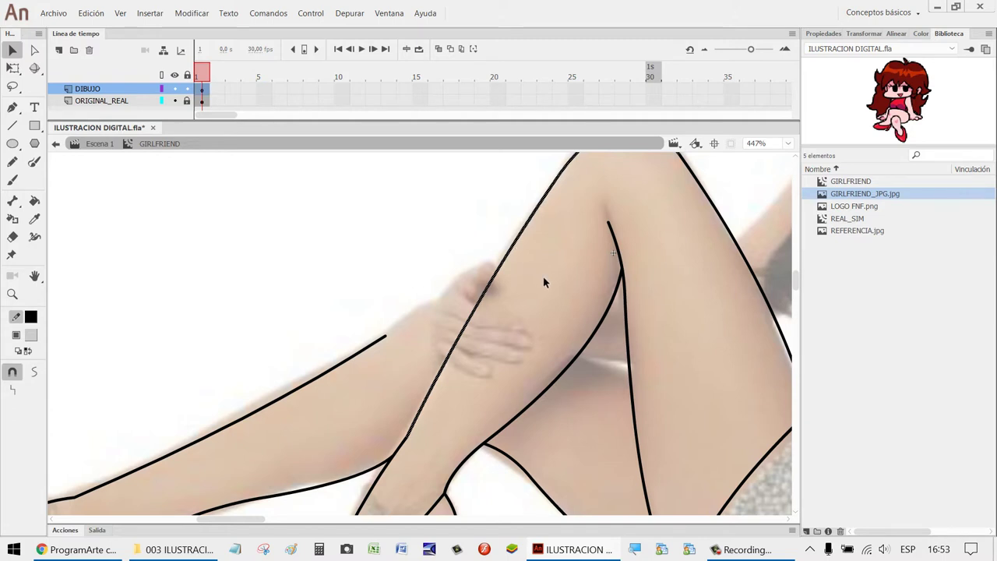
key(ctrl+g)
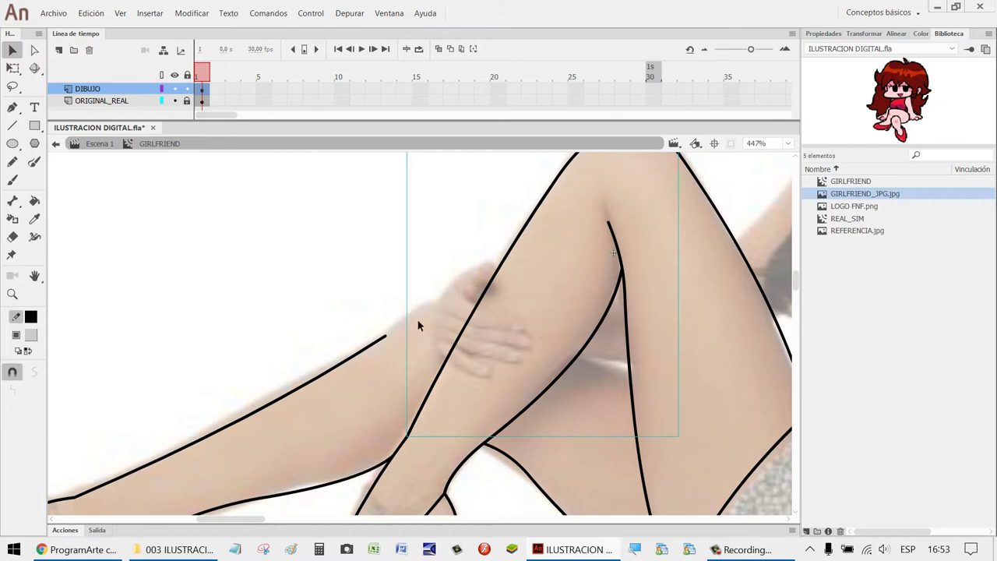
Continue the extended leg's upper outline to the bent leg's shin and bend the segment upward to form the knee.
key(n)
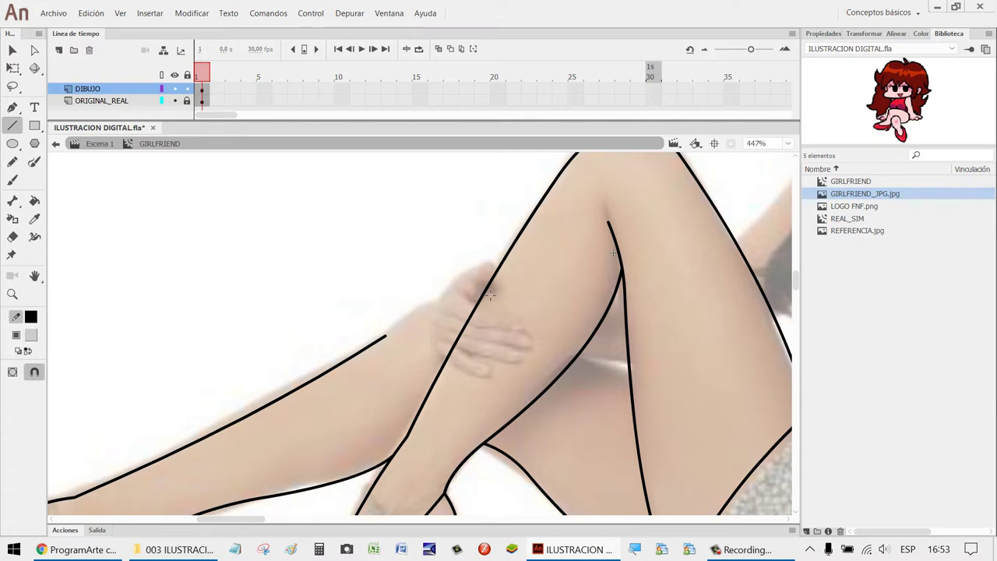
drag(485, 287, 386, 336)
key(v)
mouse_move(442, 314)
mouse_down()
mouse_move(444, 290)
mouse_move(452, 302)
mouse_up()
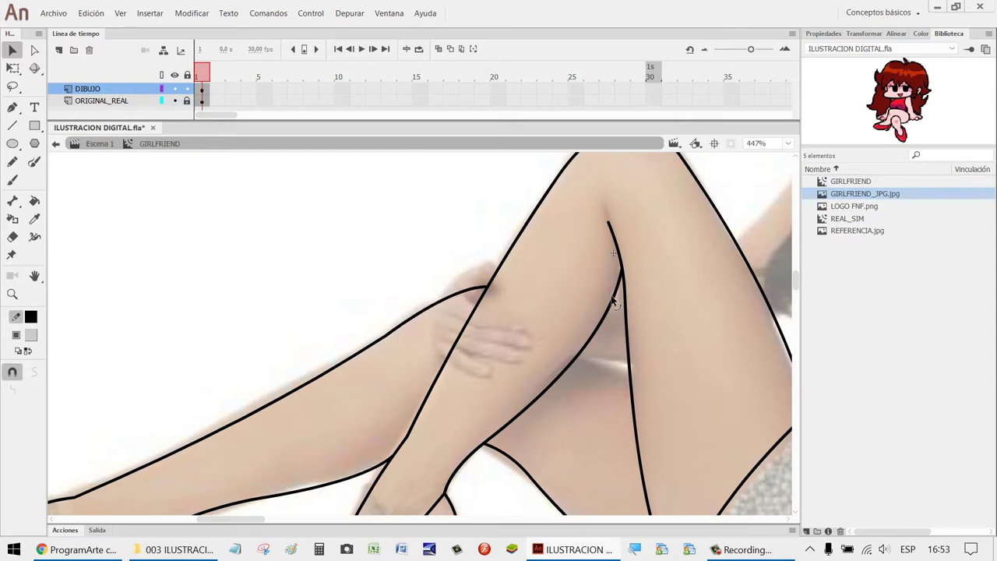
Bend the extended leg's knee curve slightly upward where it meets the bent leg's shin.
key(ctrl+2)
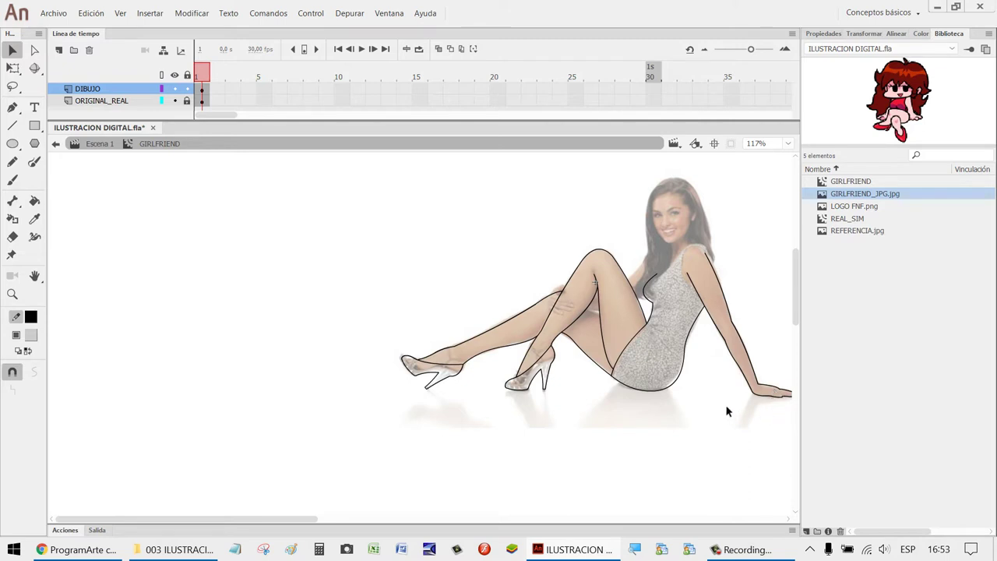
key(z)
drag(691, 383, 457, 232)
alt+click(456, 231)
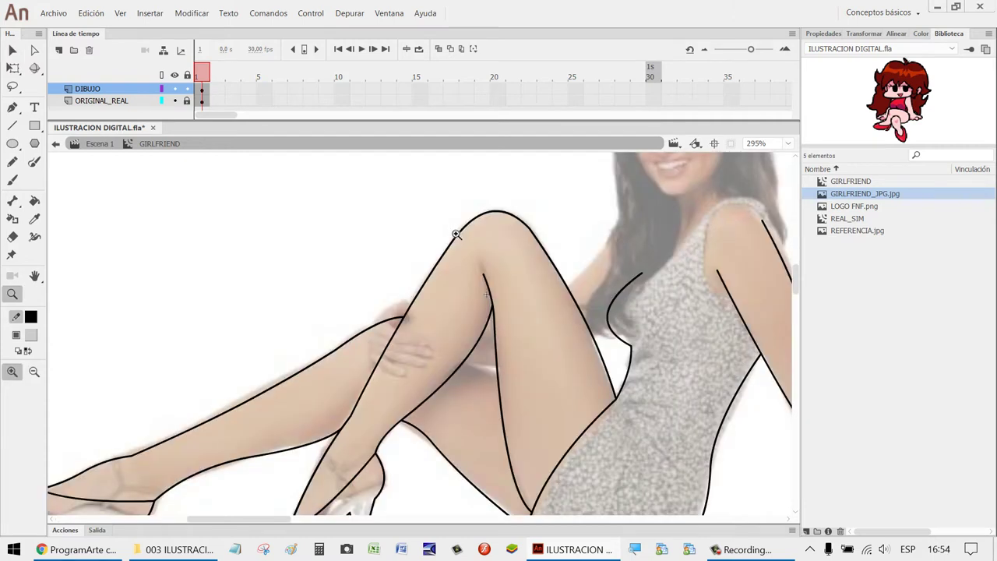
drag(550, 431, 390, 337)
key(v)
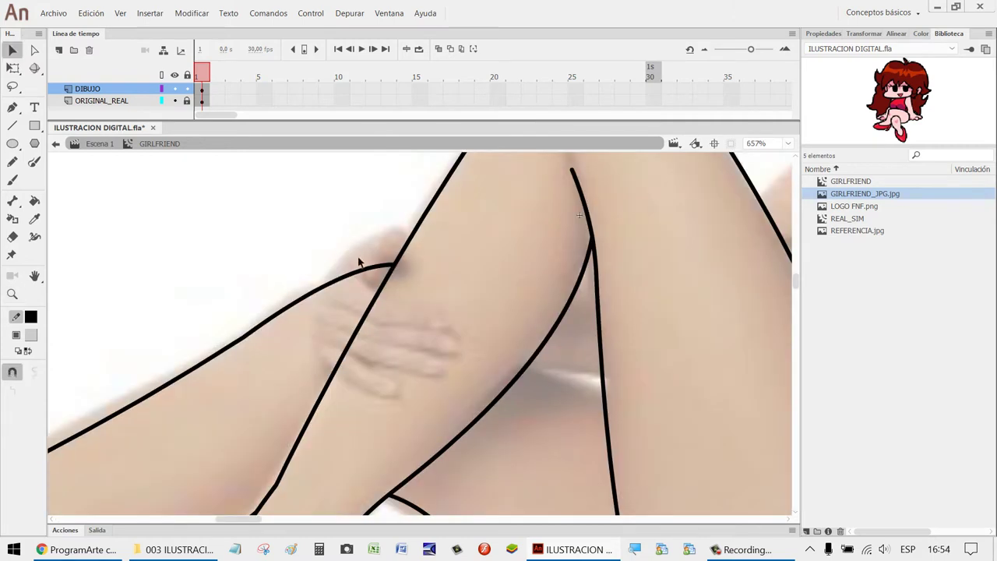
drag(352, 278, 356, 272)
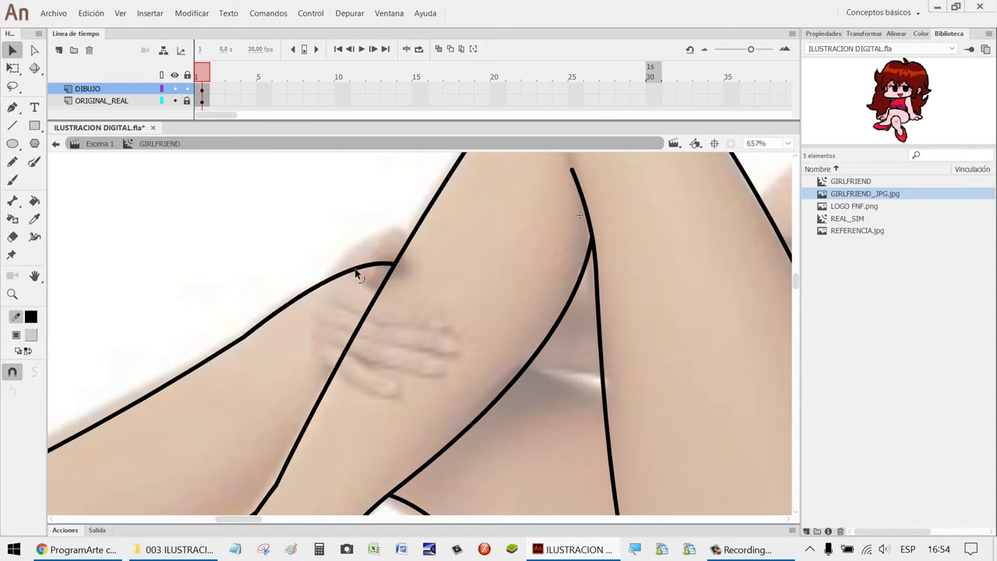
Draw a short line for the extended leg's thigh across the gap between the bent leg's calf and thigh, and curve it slightly upward.
scroll(682, 345, down, 3)
key(n)
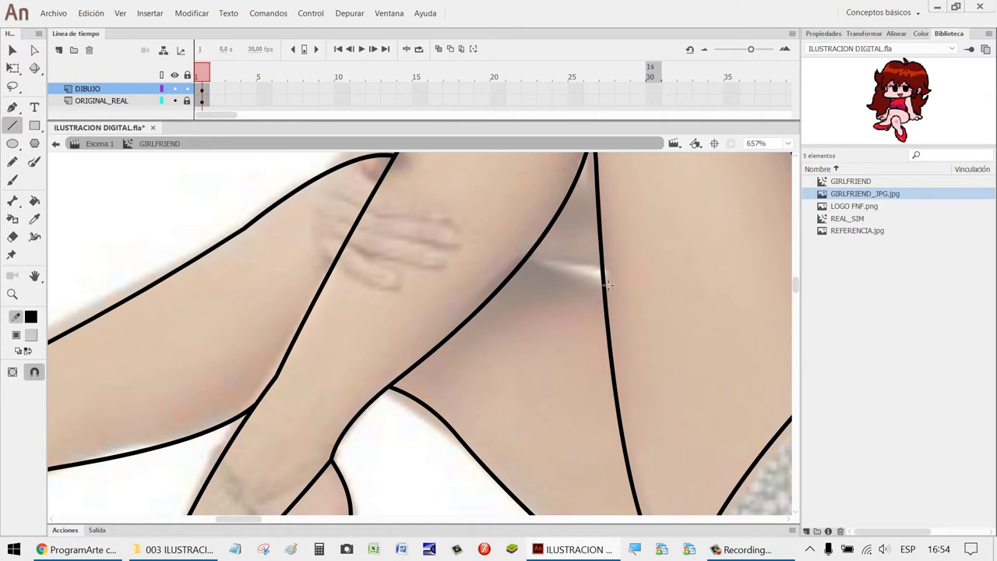
drag(602, 281, 525, 266)
key(v)
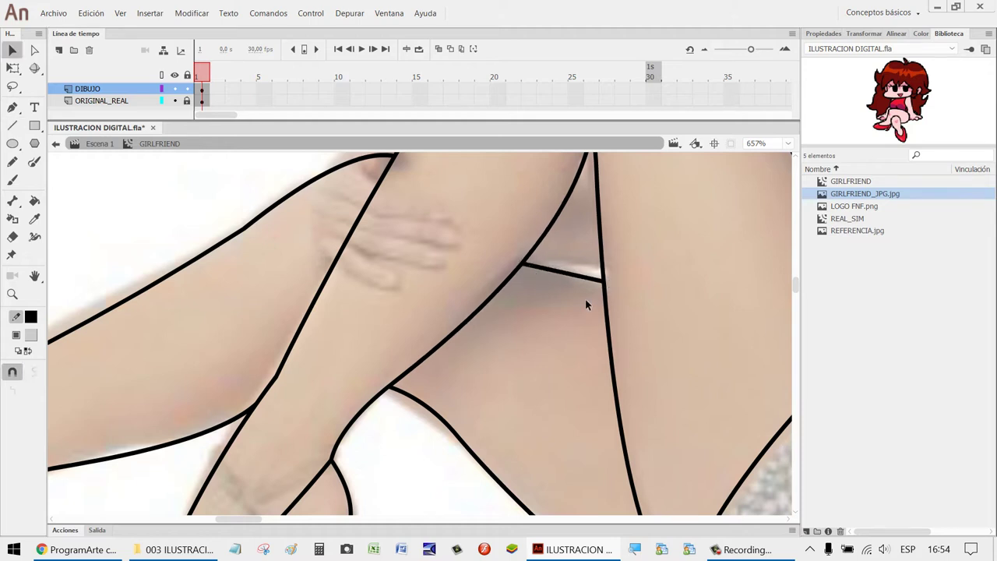
drag(589, 282, 593, 278)
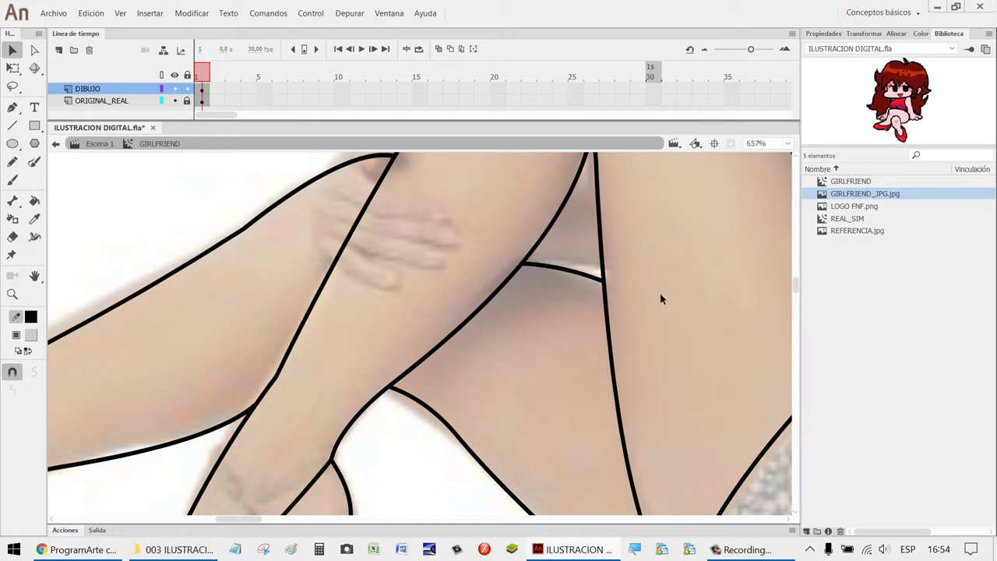
scroll(666, 317, down, 4)
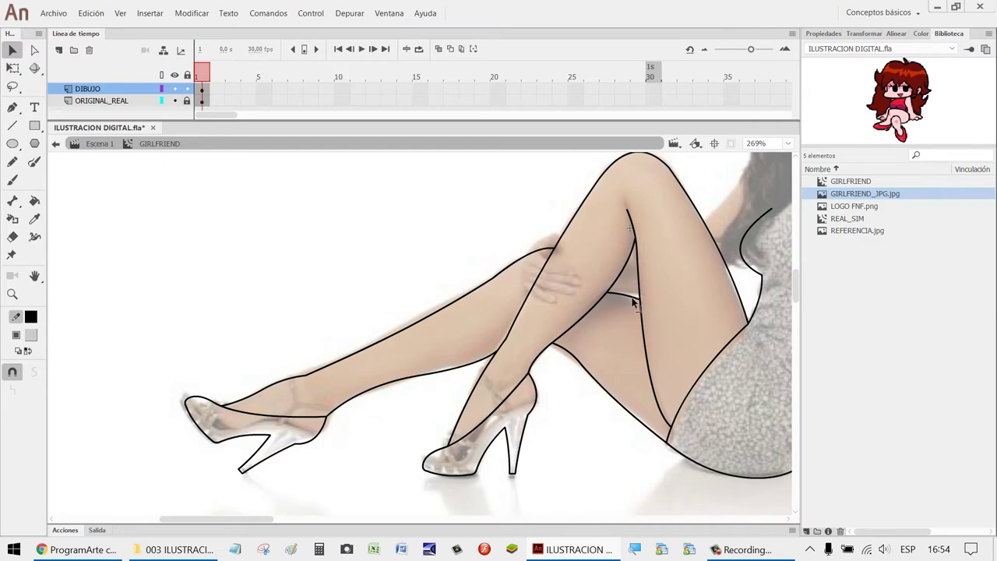
drag(632, 302, 629, 298)
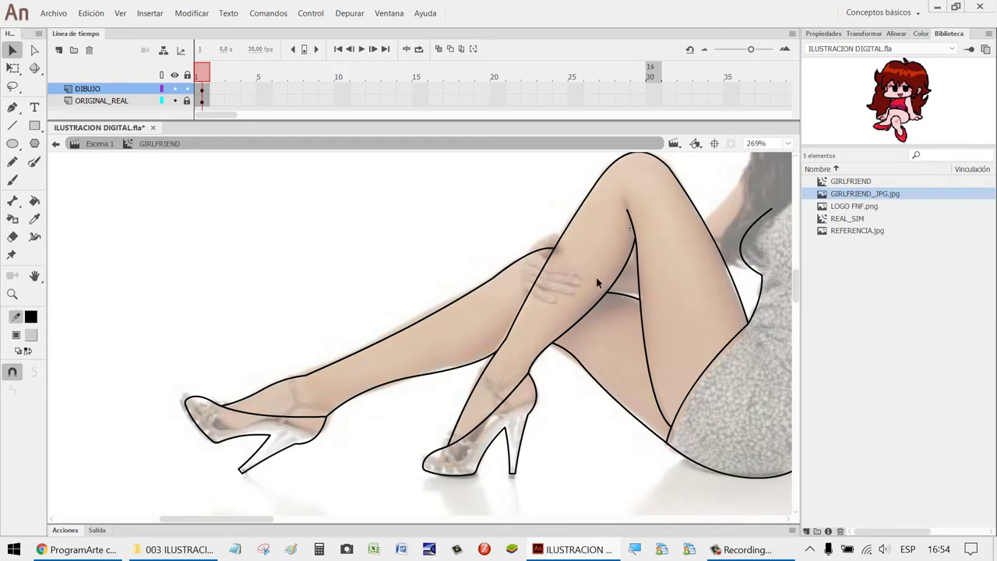
Delete the short thigh line in the gap and the extended leg's knee curve.
click(633, 300)
key(Escape)
click(544, 254)
key(Delete)
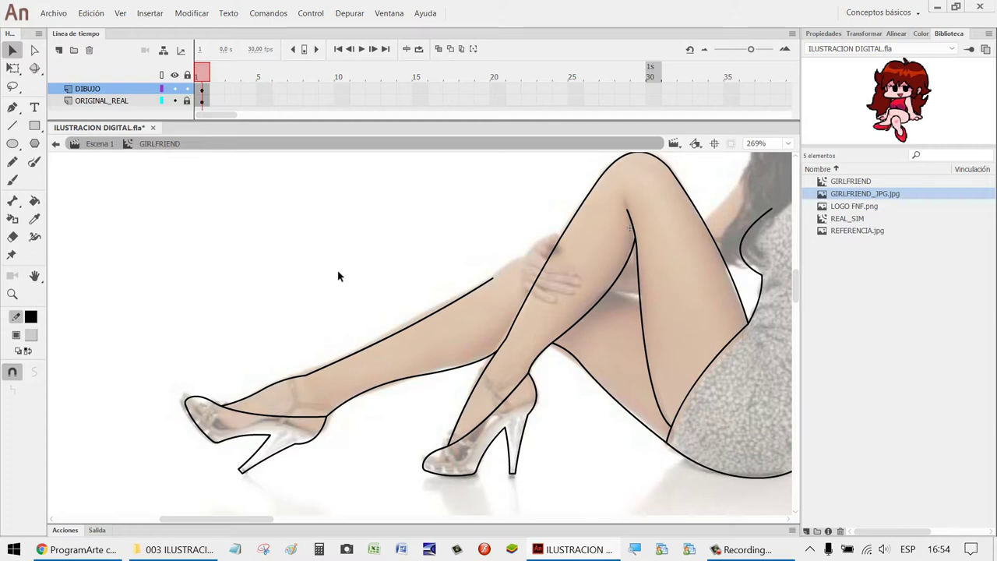
Turn on object drawing mode for the Line tool.
key(n)
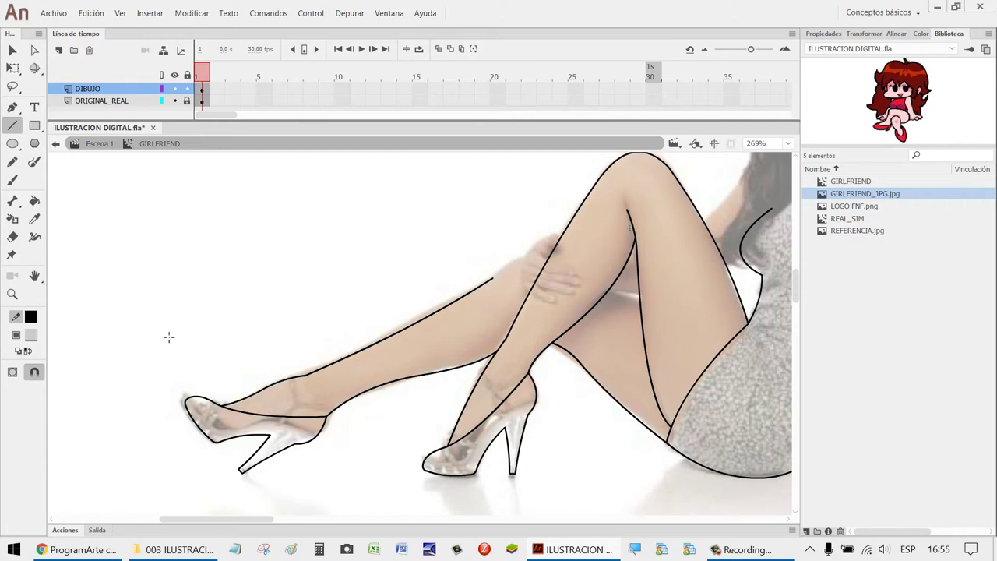
click(13, 373)
Draw one line from the bent leg's rear thigh line to the end of the extended leg's upper outline and bend it upward over the knee.
key(z)
drag(709, 376, 382, 225)
key(n)
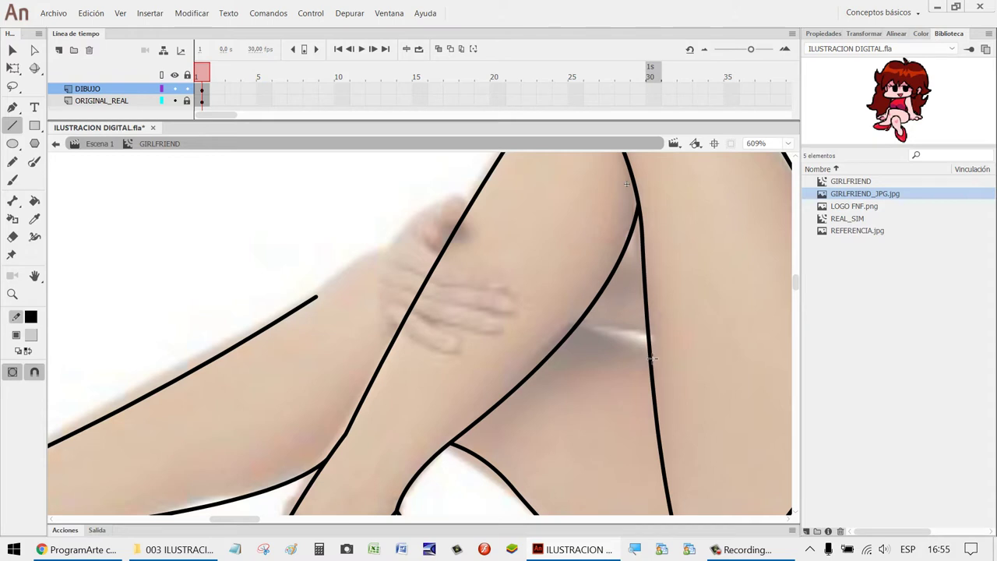
mouse_move(648, 351)
mouse_down()
mouse_move(433, 269)
mouse_move(316, 296)
mouse_up()
key(v)
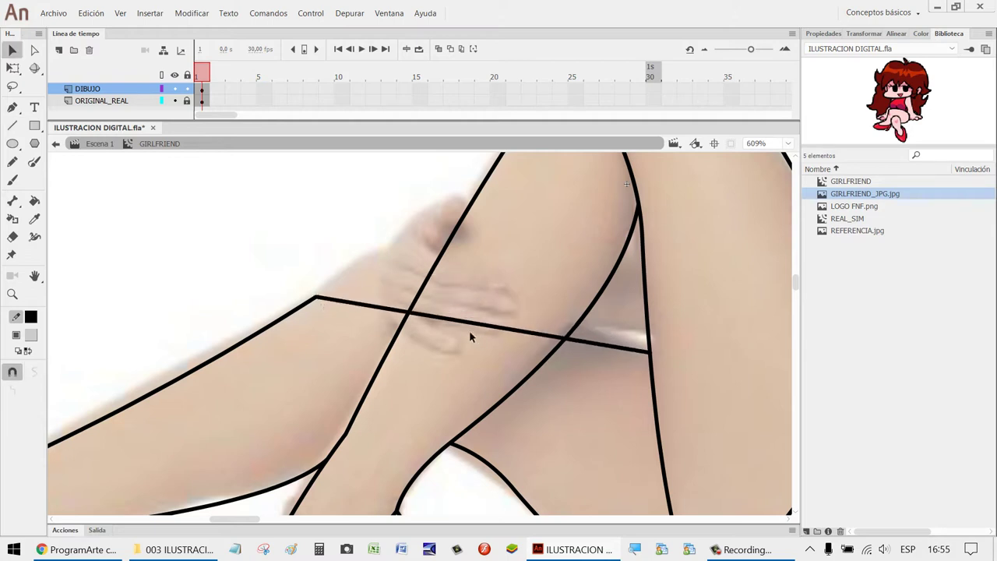
drag(461, 323, 410, 268)
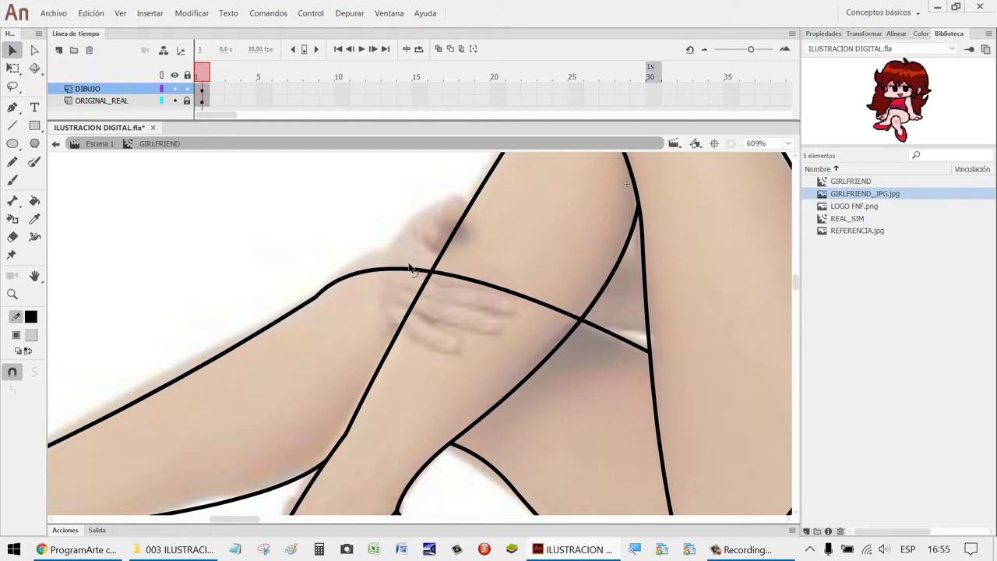
Delete the single curved line running across the extended leg's knee and thigh.
scroll(467, 283, down, 10)
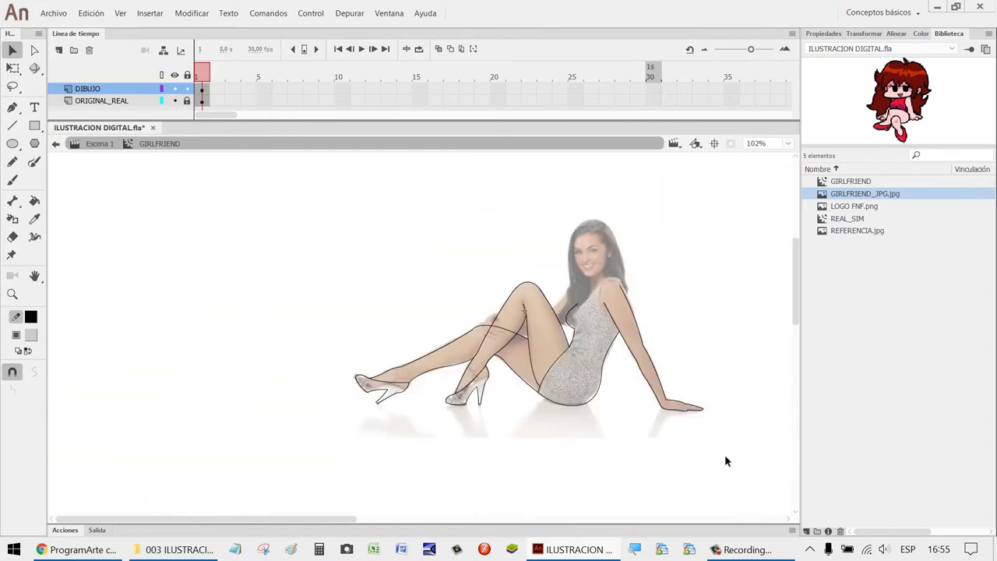
key(z)
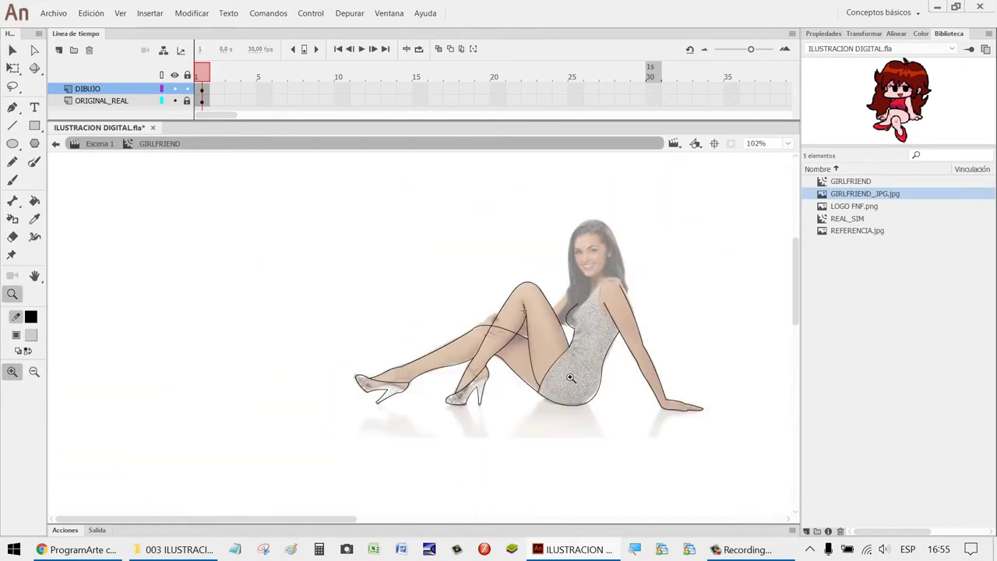
drag(566, 382, 400, 283)
key(v)
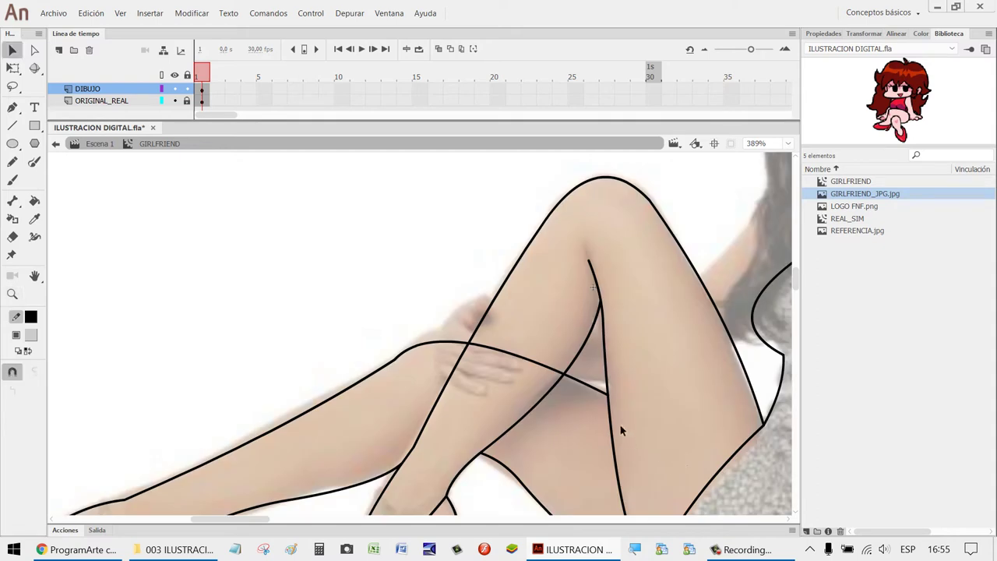
click(585, 387)
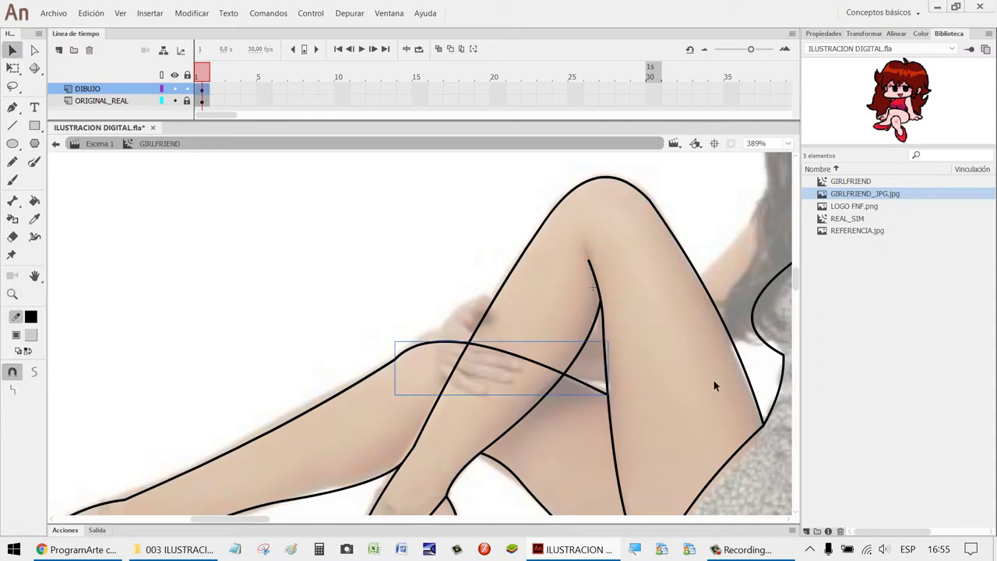
key(Delete)
Draw the extended leg's thigh and knee as two lines meeting at the bent leg's shin, and curve both upward along the photo.
key(n)
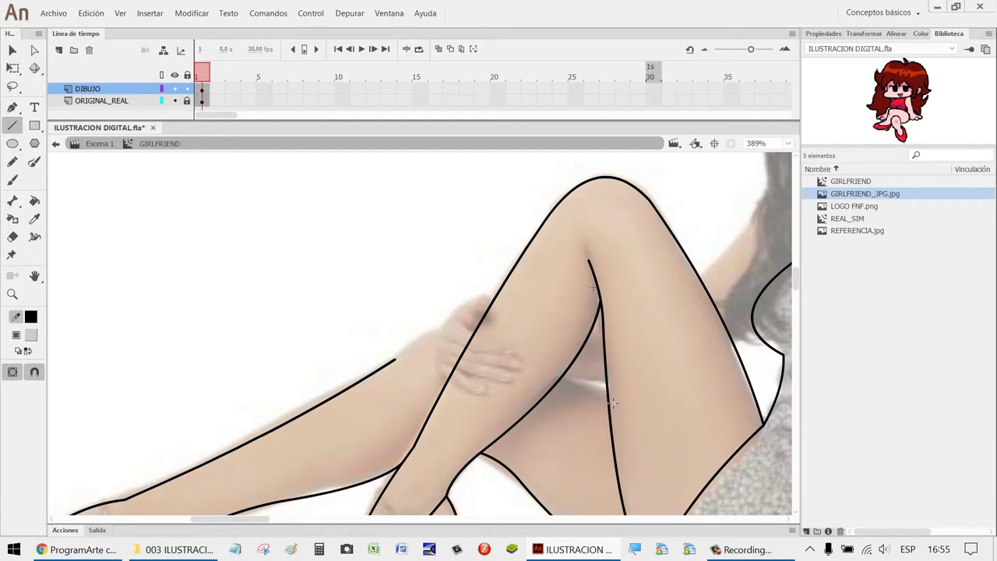
drag(607, 394, 470, 341)
drag(396, 360, 438, 344)
key(v)
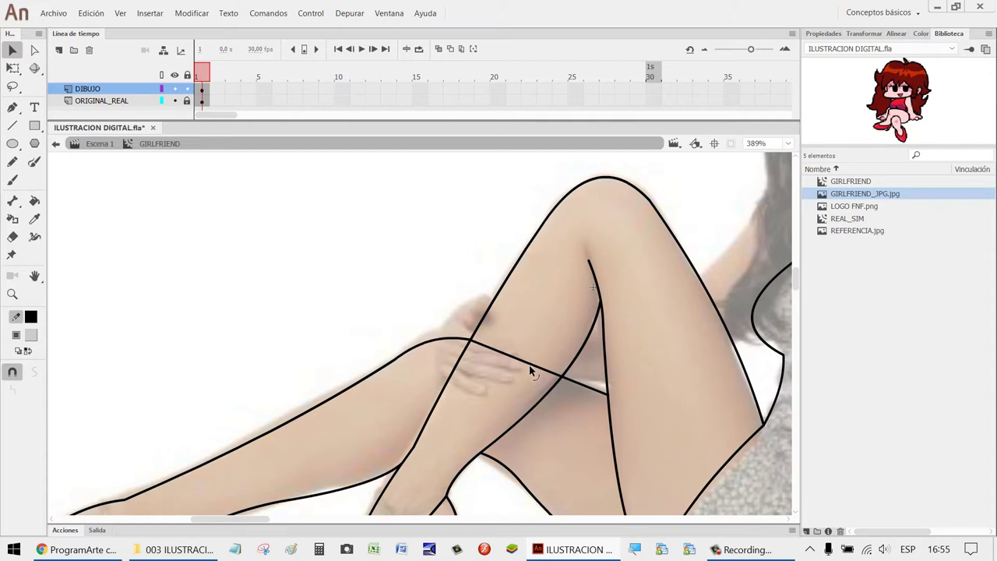
drag(530, 366, 531, 364)
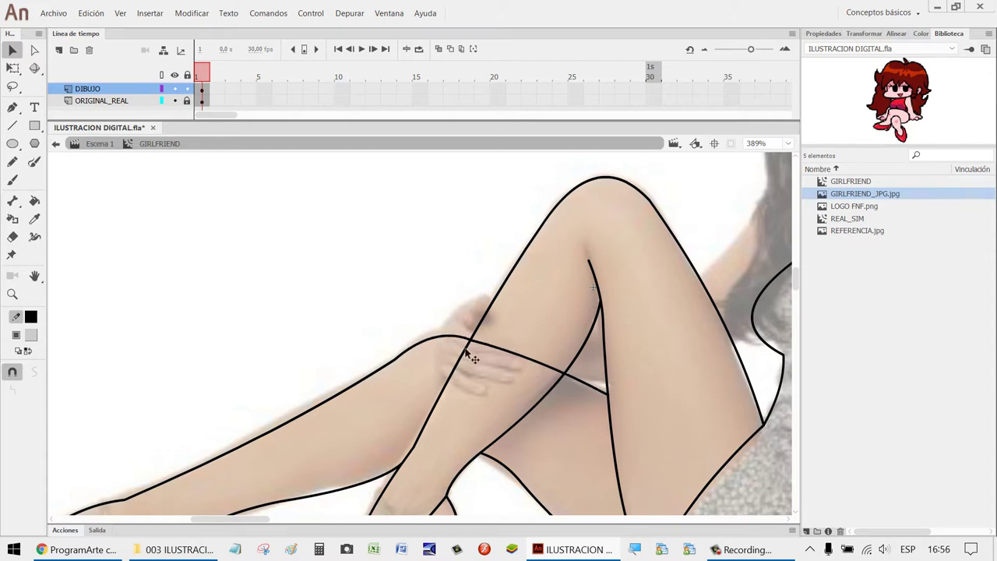
Move the knee curve's inner end slightly higher along the bent leg's shin line.
scroll(704, 372, down, 5)
scroll(725, 384, down, 1)
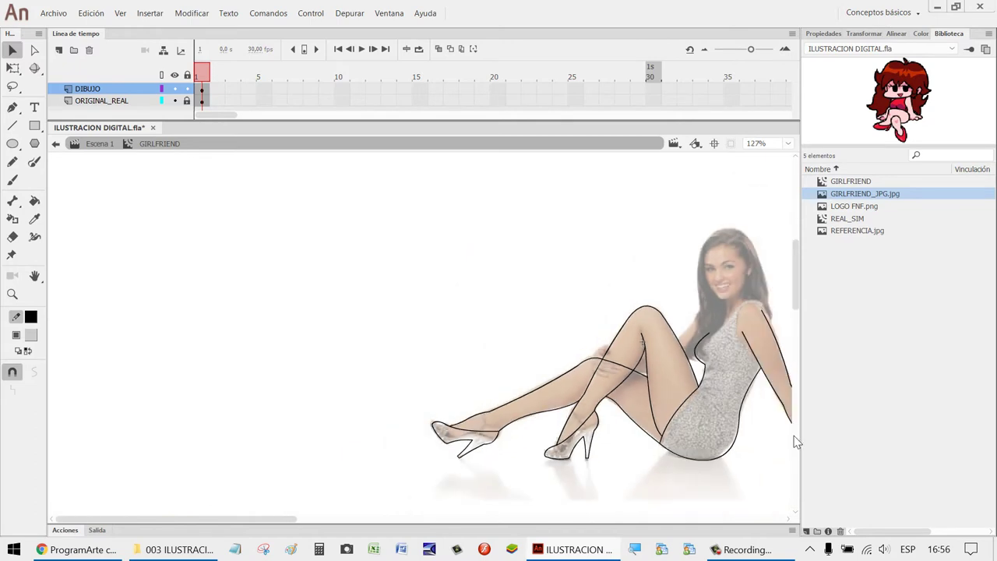
key(z)
drag(715, 424, 527, 309)
key(v)
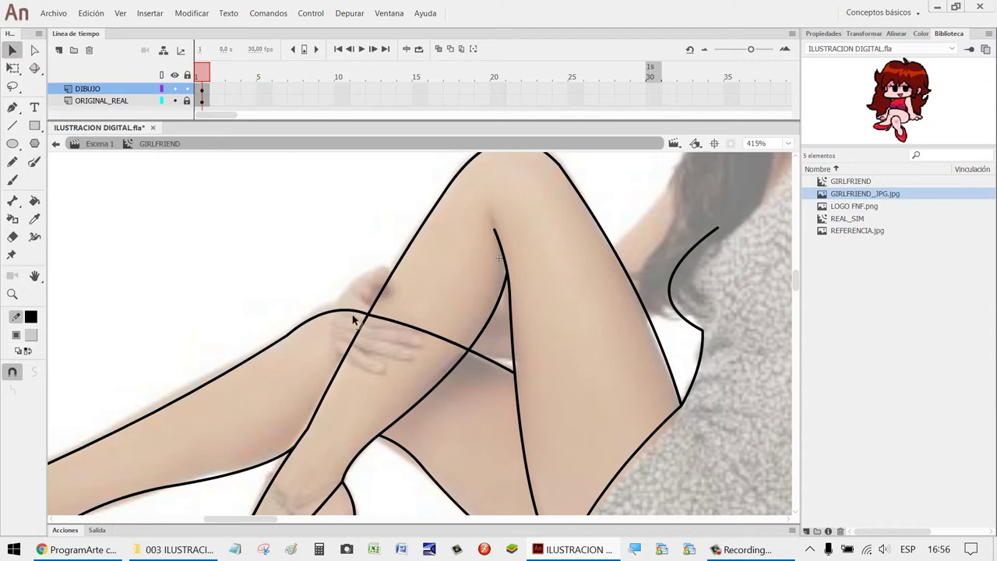
drag(357, 313, 374, 309)
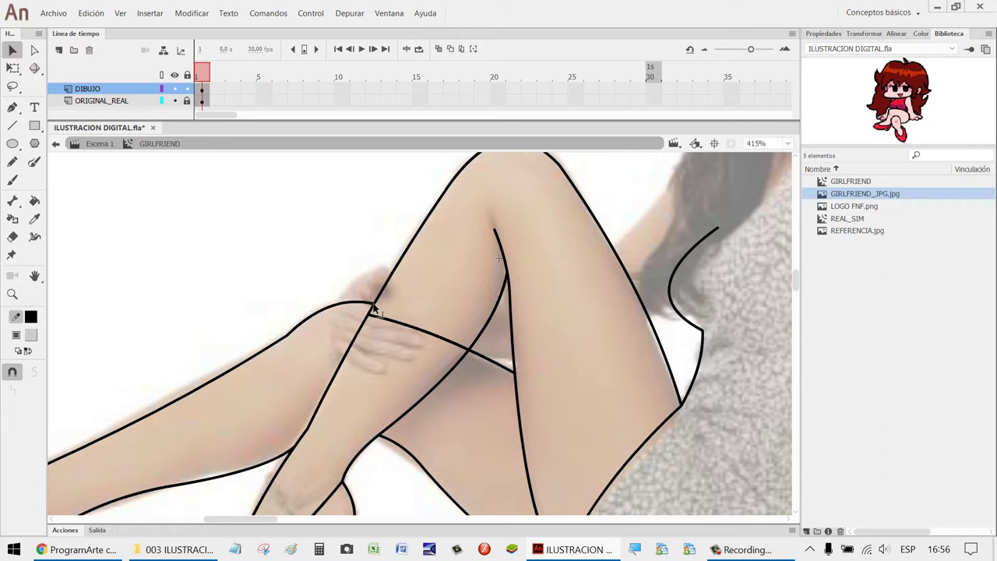
Snap the thigh line's outer end to the knee curve's end on the bent leg's shin line.
click(358, 310)
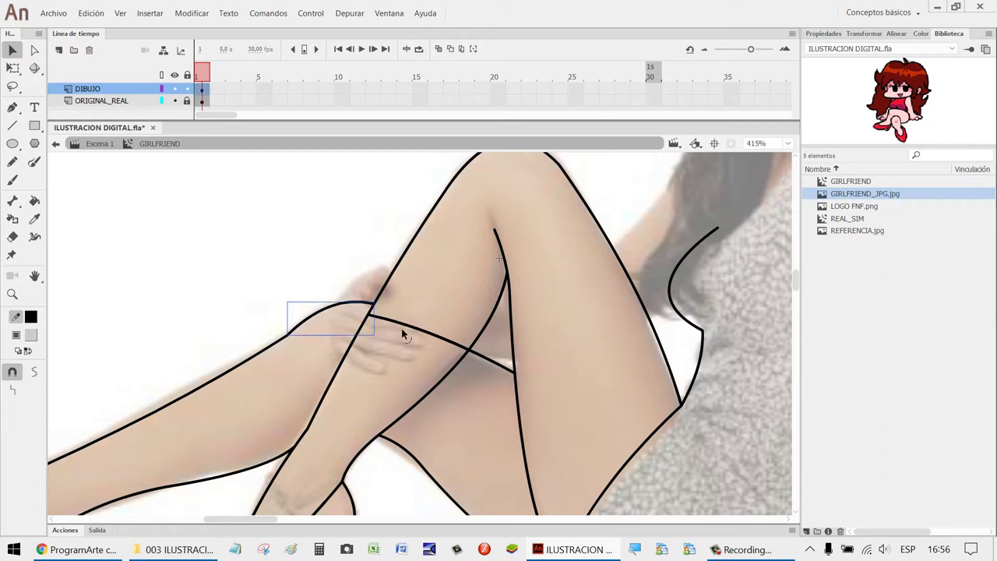
click(373, 327)
click(372, 320)
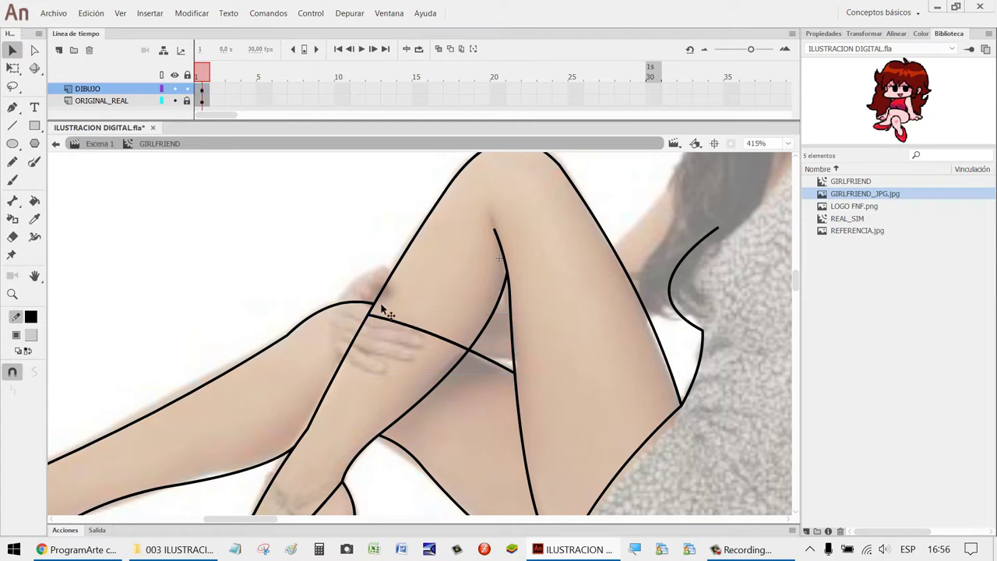
drag(372, 320, 374, 306)
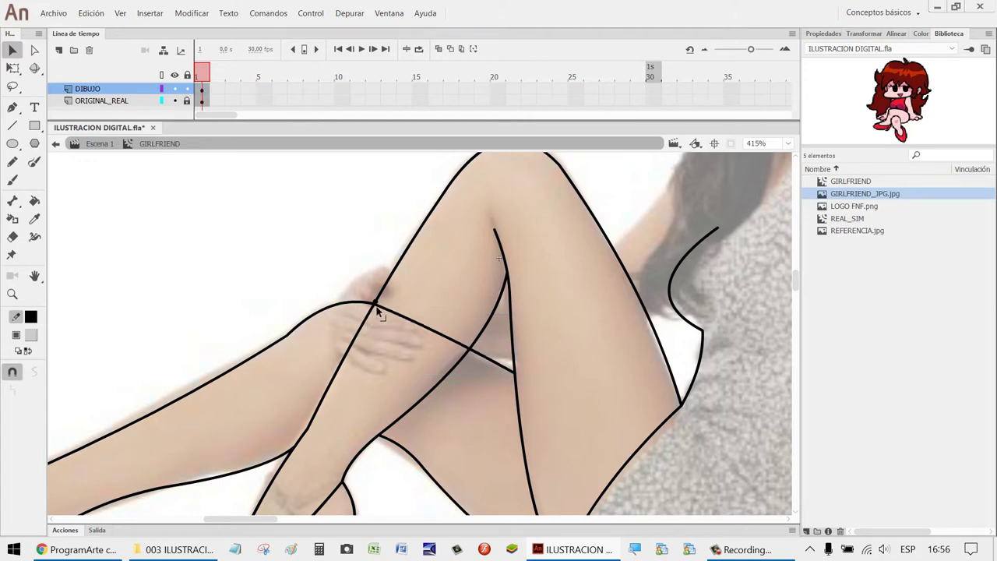
Lower the thigh line's inner end slightly along the bent leg's rear thigh line and bend the line gently upward.
scroll(536, 304, down, 6)
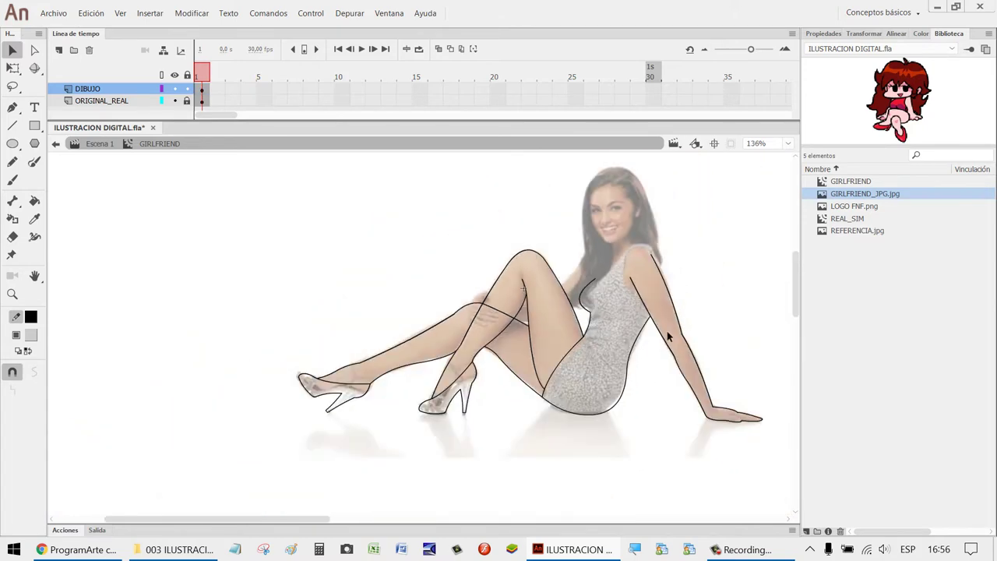
key(z)
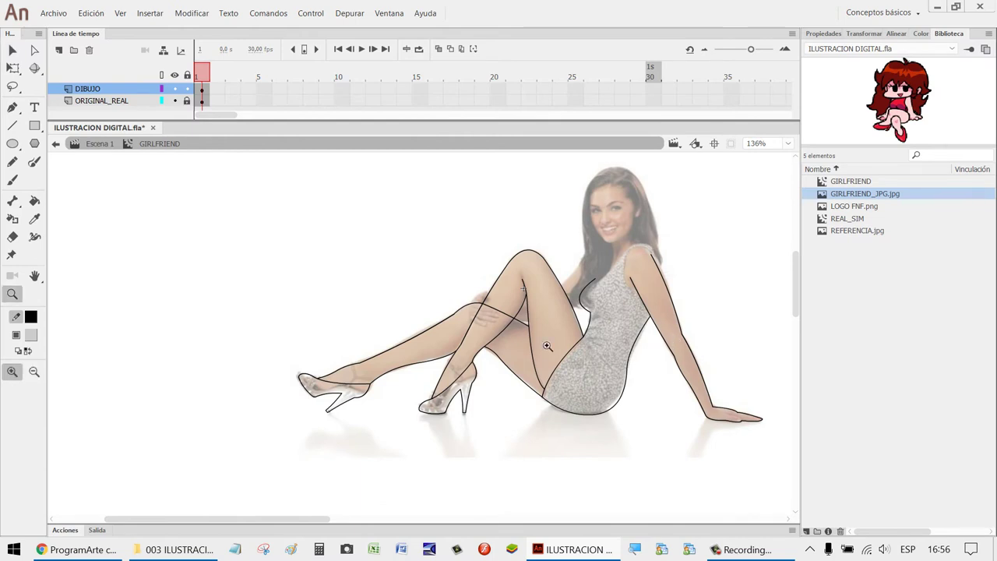
drag(575, 365, 438, 276)
key(v)
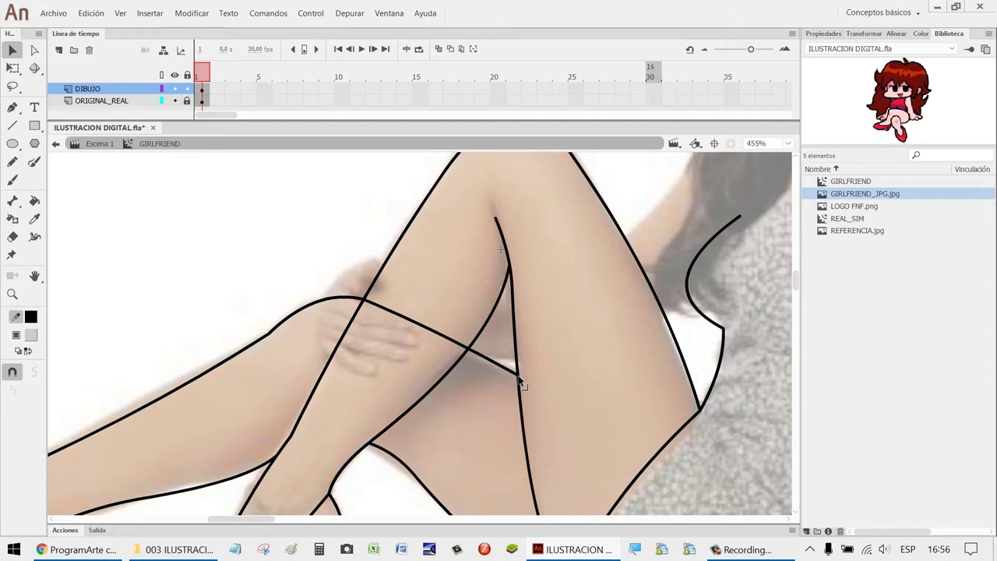
drag(519, 377, 517, 379)
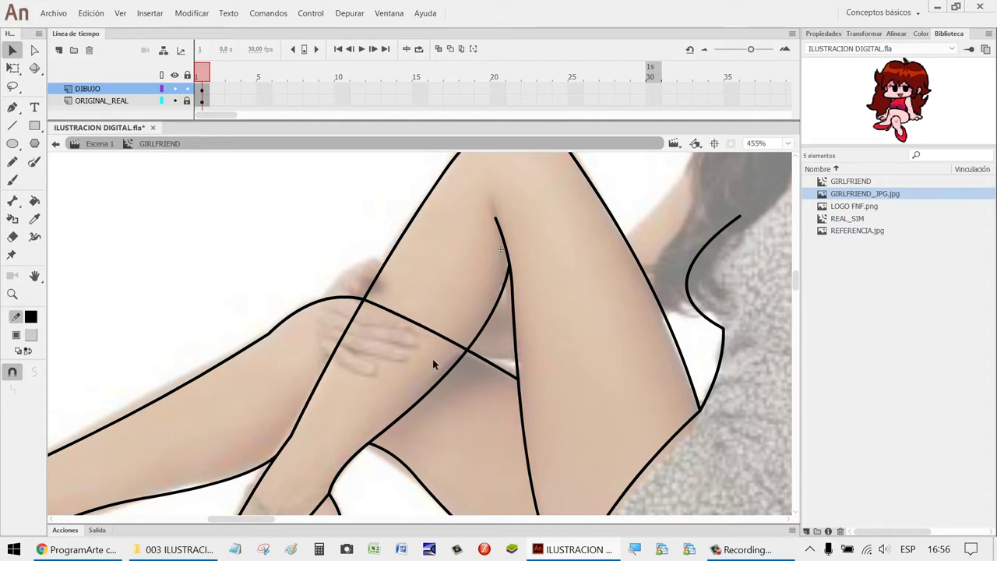
drag(431, 333, 430, 331)
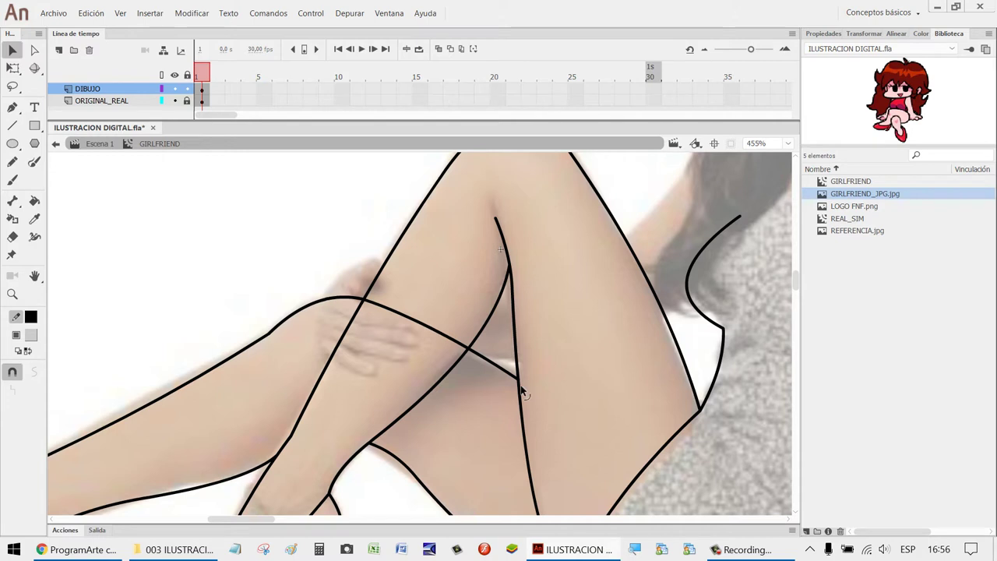
Break apart the extended leg's knee curve and thigh line into editable strokes.
click(322, 315)
click(307, 276)
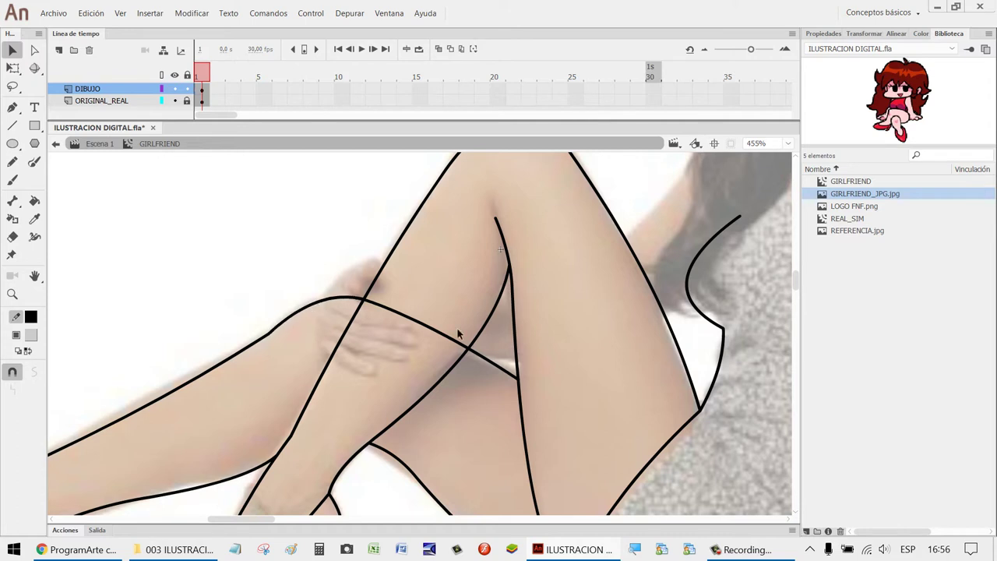
click(404, 319)
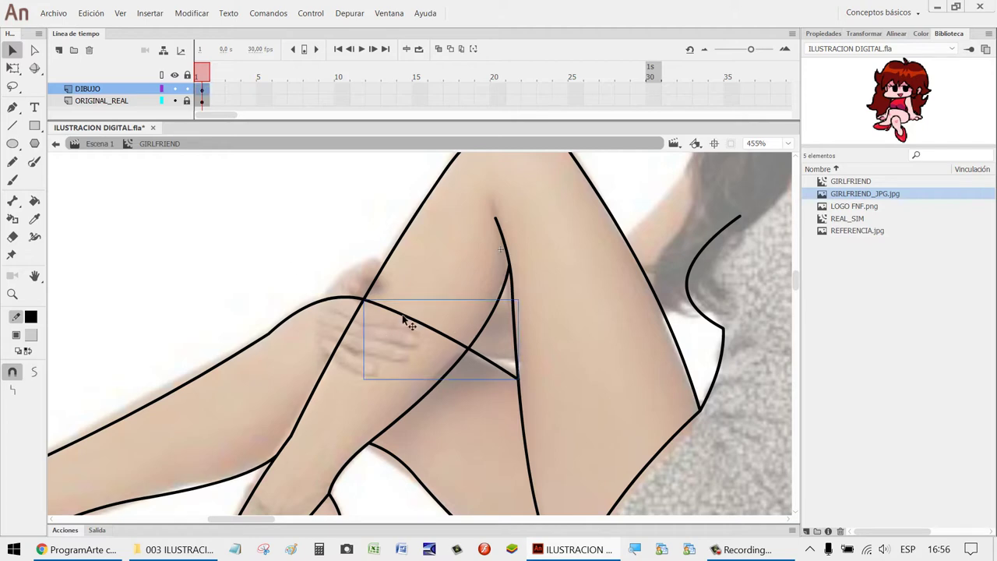
shift+click(336, 303)
right_click(336, 303)
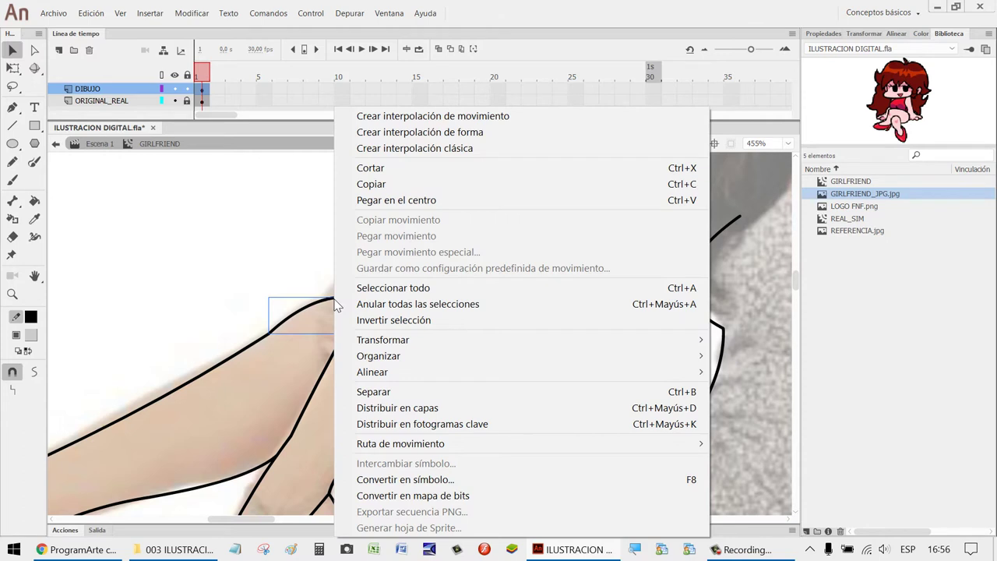
click(419, 392)
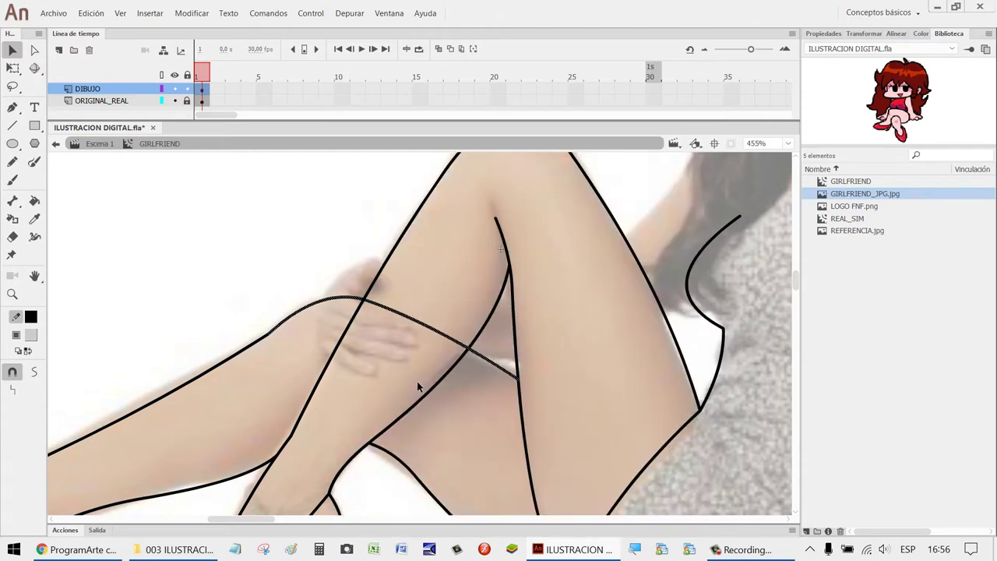
Delete the section of the extended thigh's line that crosses over the bent leg's shin.
click(278, 229)
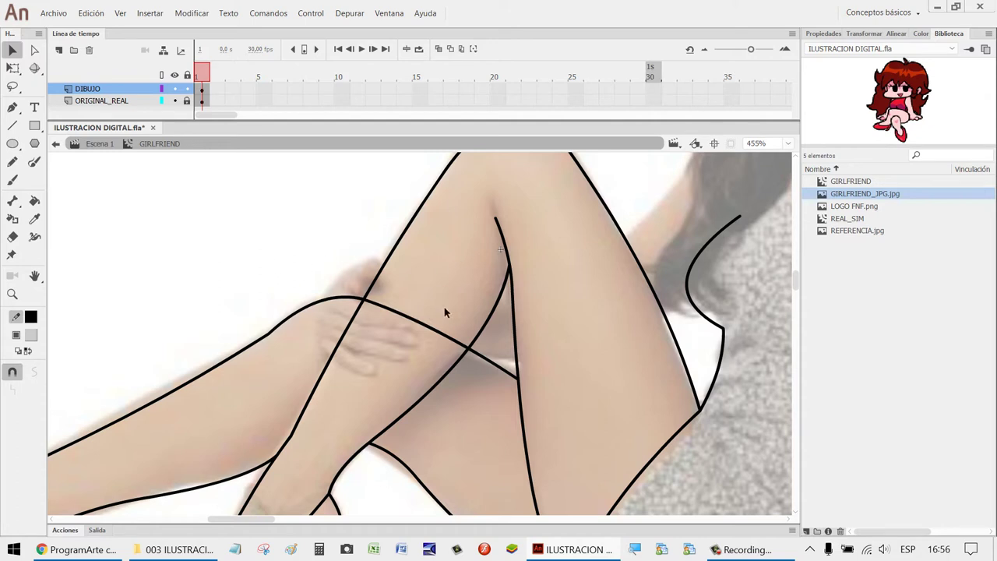
click(427, 331)
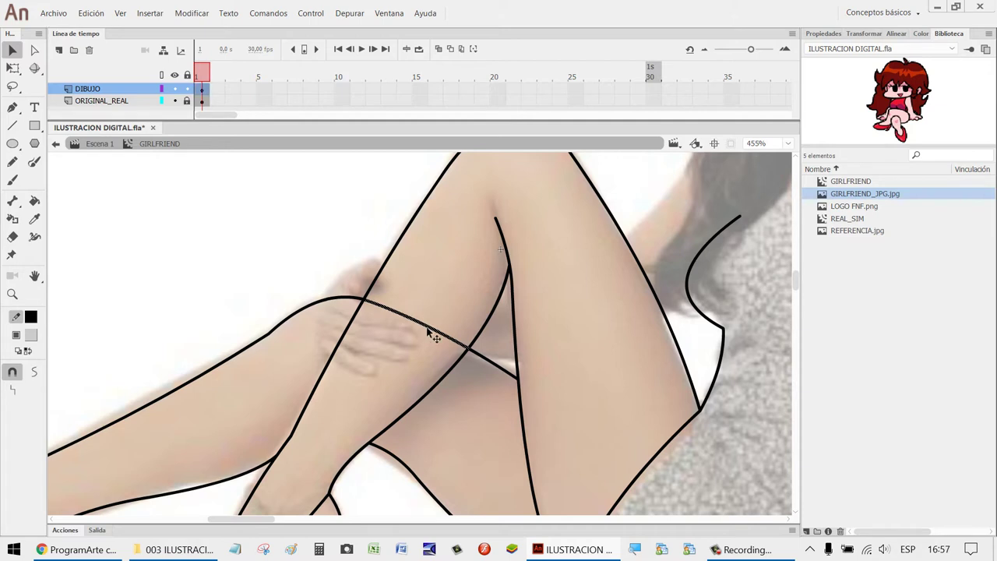
key(Delete)
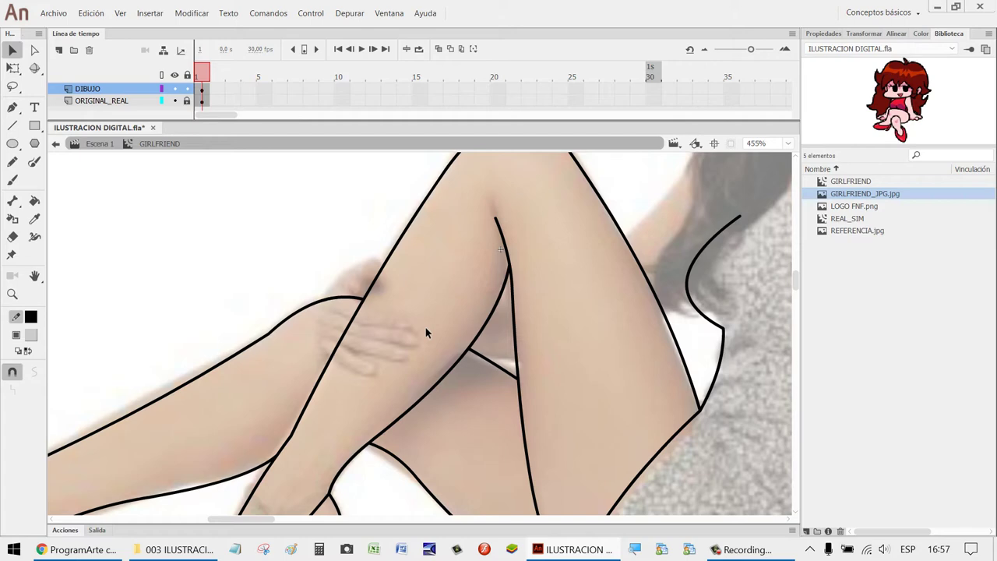
Save the ILUSTRACION DIGITAL.fla document.
scroll(426, 333, down, 5)
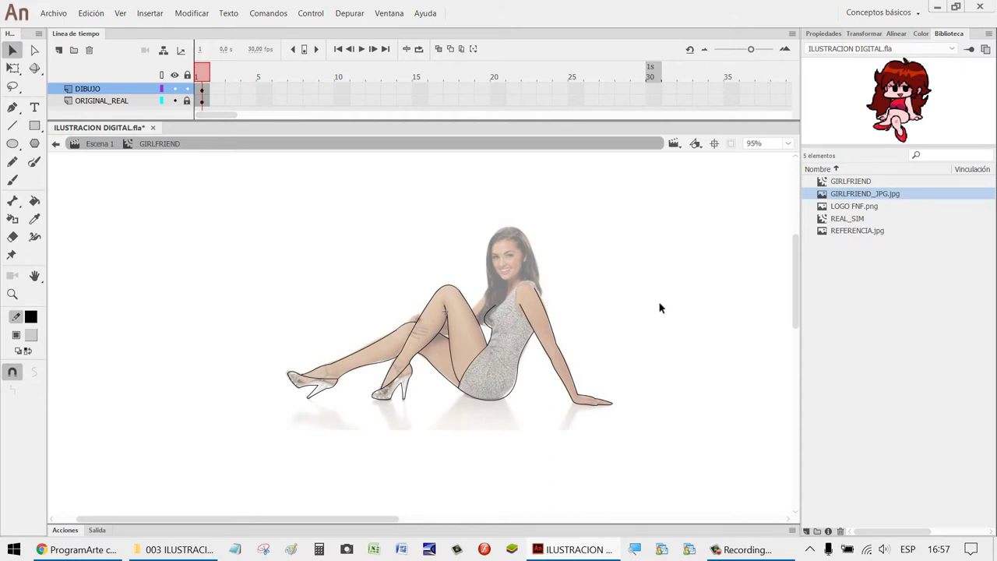
key(z)
drag(597, 373, 427, 226)
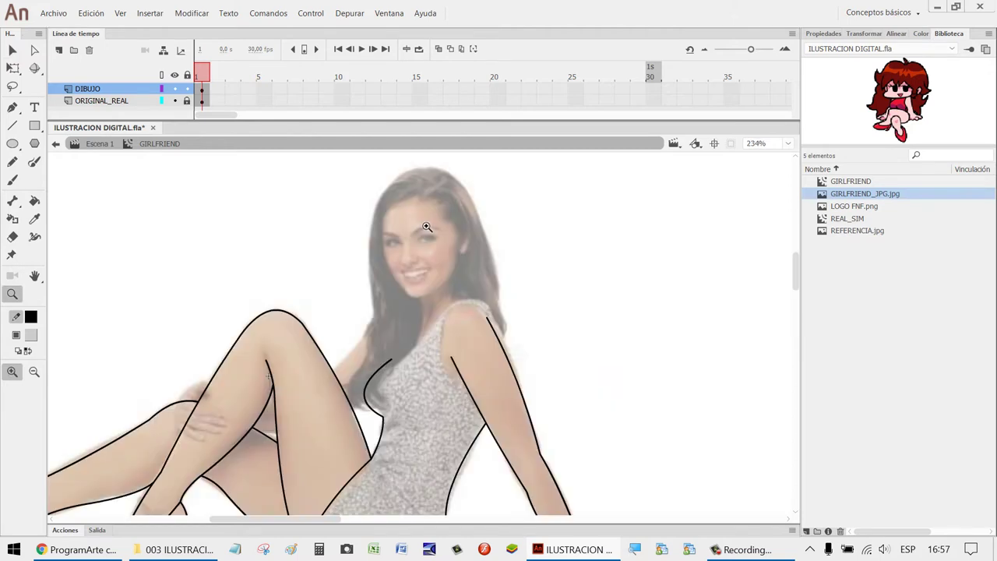
key(v)
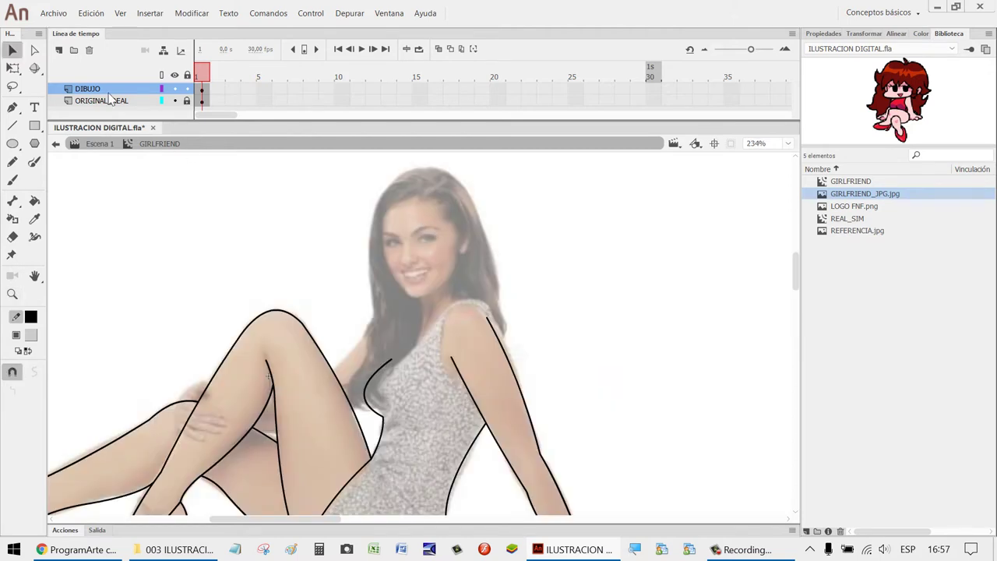
click(53, 14)
click(101, 143)
Examine the cartoon reference character's arms and torso and compare them with the traced photo.
key(z)
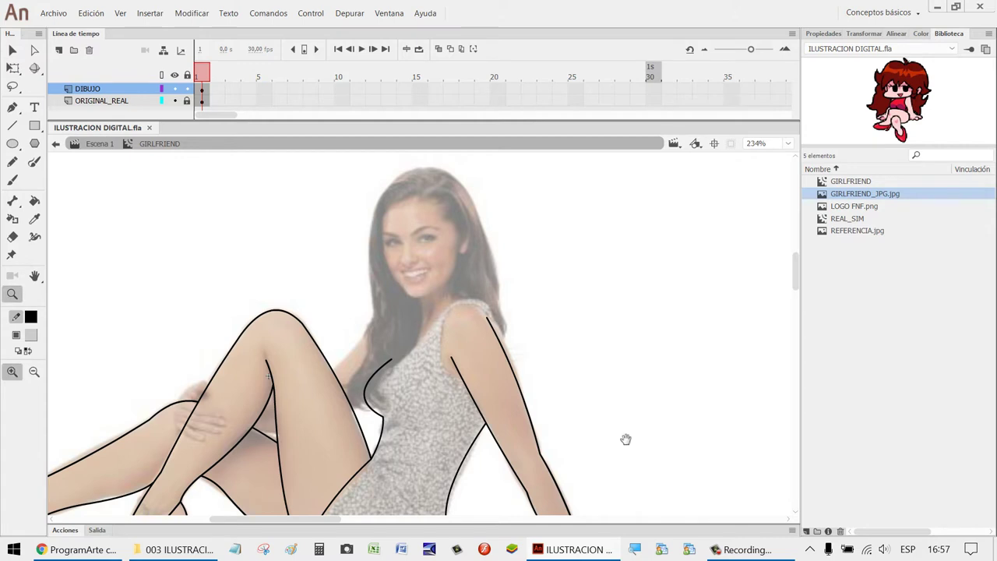
key(h)
drag(625, 439, 340, 335)
mouse_move(623, 311)
mouse_down()
mouse_move(379, 312)
mouse_move(333, 346)
mouse_up()
drag(629, 273, 464, 307)
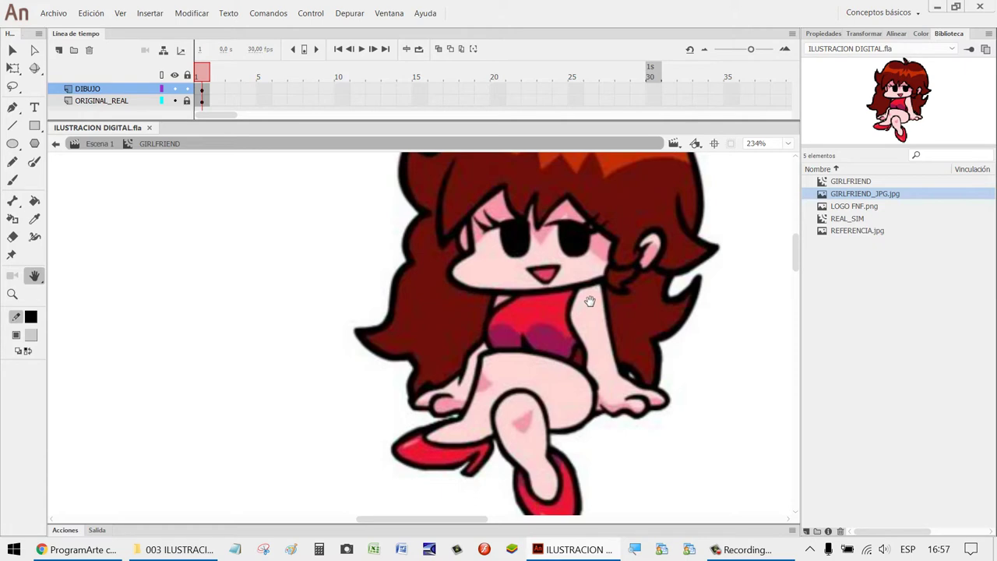
drag(526, 298, 579, 291)
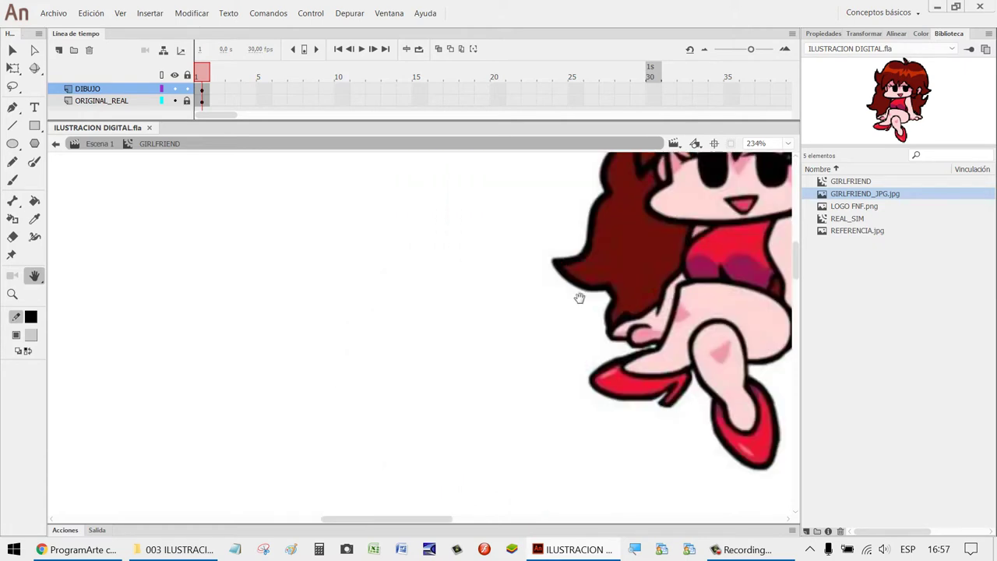
mouse_move(70, 351)
mouse_down()
mouse_move(296, 354)
mouse_move(583, 307)
mouse_up()
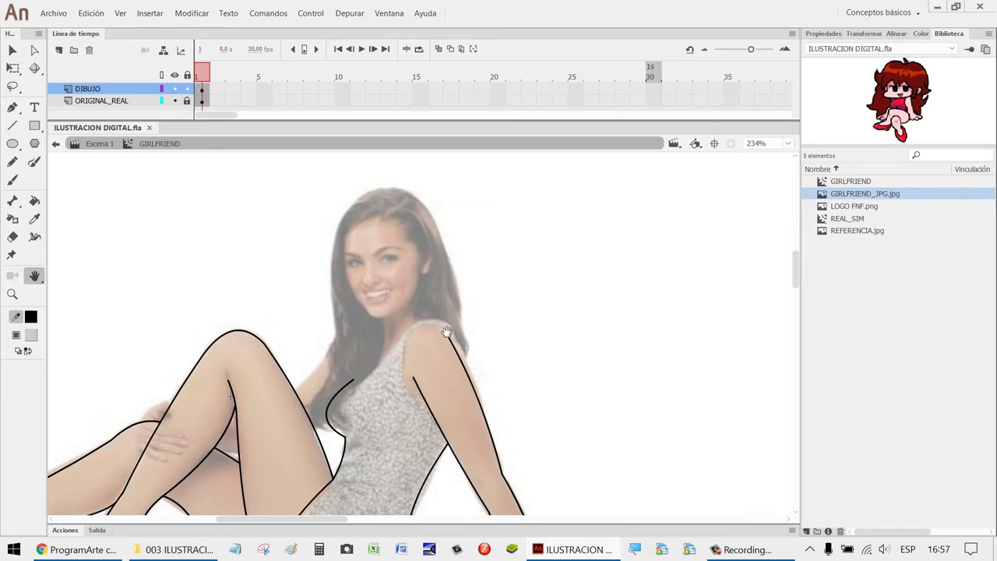
drag(651, 297, 638, 288)
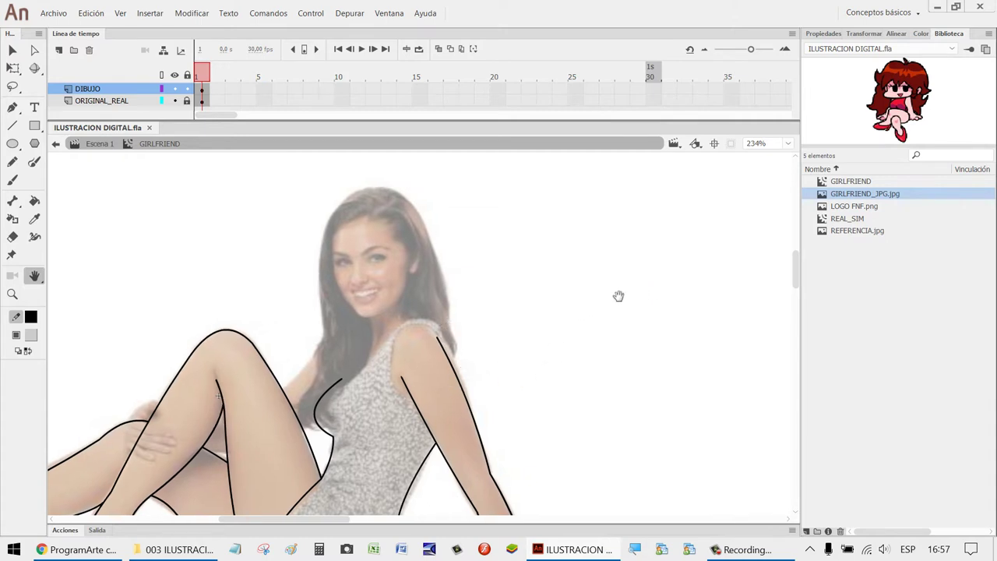
scroll(638, 289, right, 6)
scroll(523, 377, left, 6)
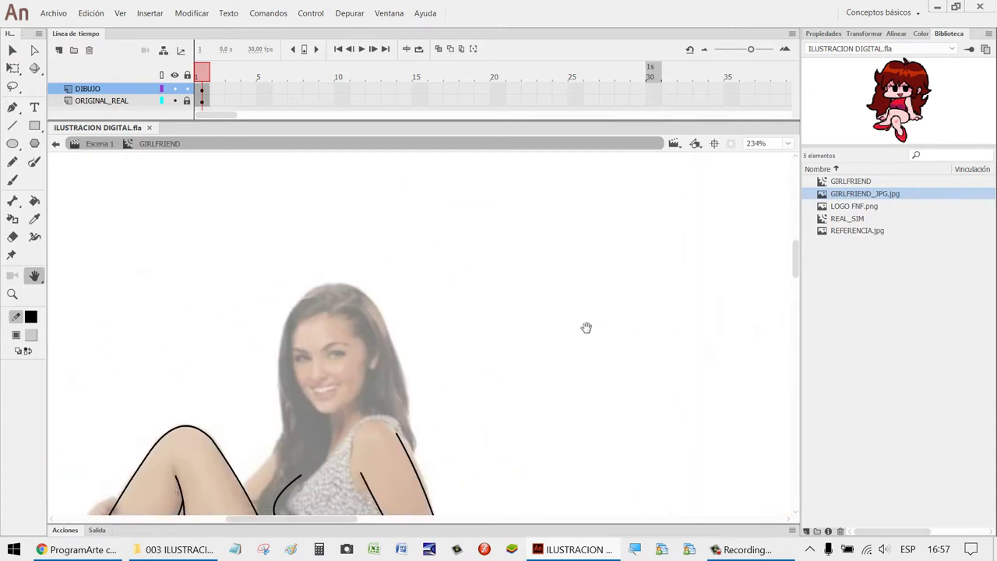
Draw four connected straight lines around the shoulder, from the inner arm line up to the outer arm line's upper end.
key(z)
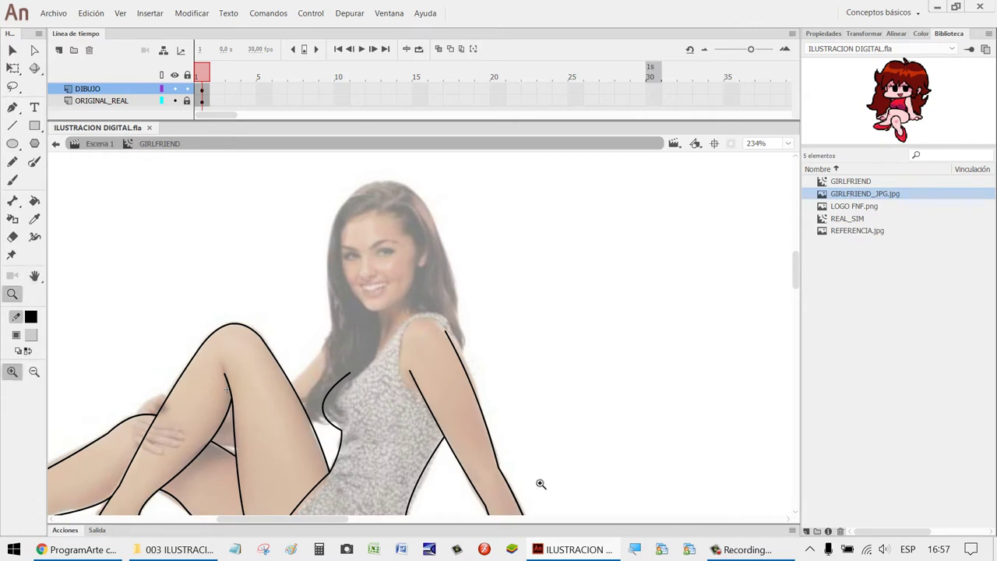
click(407, 376)
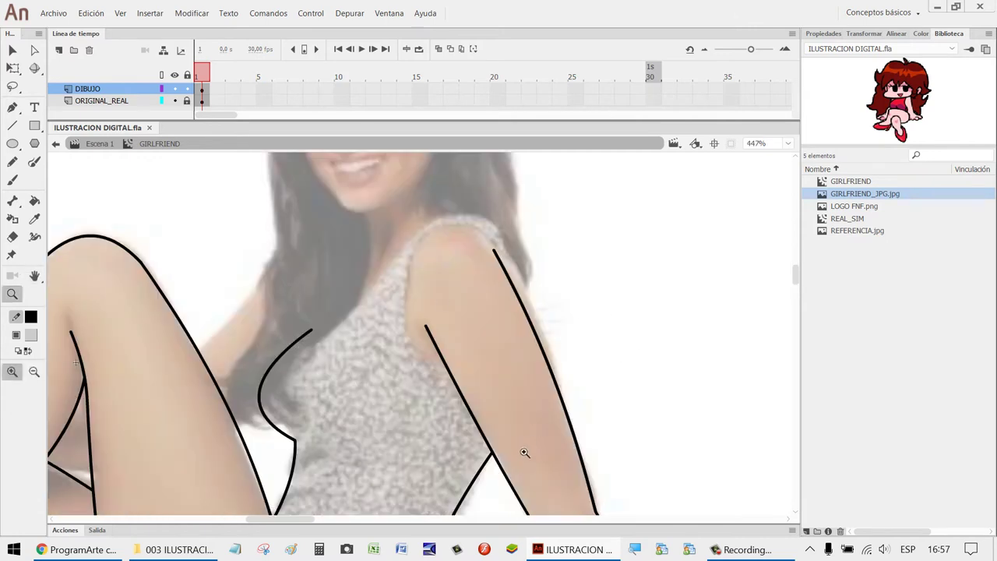
scroll(607, 418, down, 5)
scroll(574, 356, up, 5)
key(n)
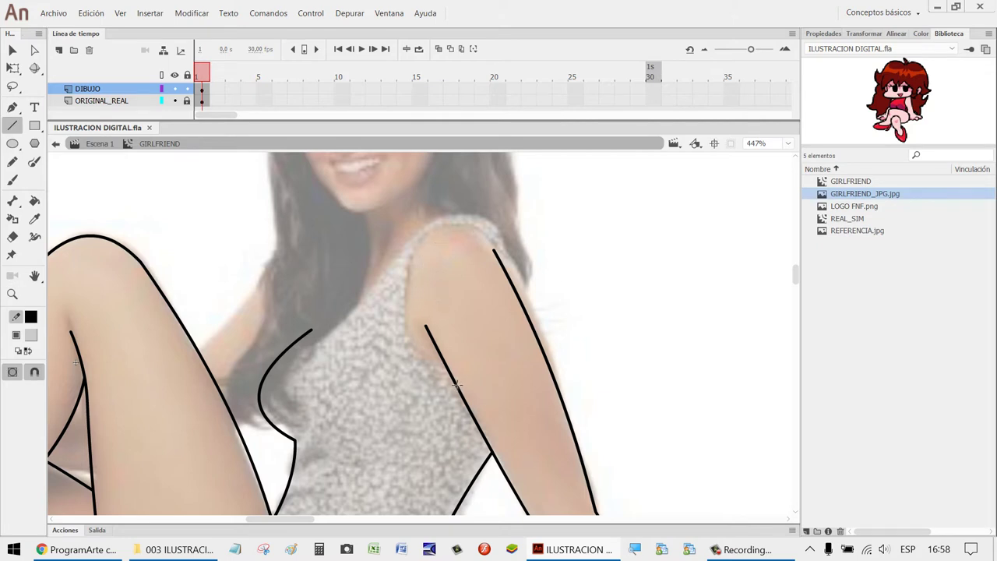
mouse_move(457, 387)
mouse_down()
mouse_move(403, 333)
mouse_move(412, 262)
mouse_move(481, 235)
mouse_move(487, 246)
mouse_move(444, 226)
mouse_move(494, 250)
mouse_up()
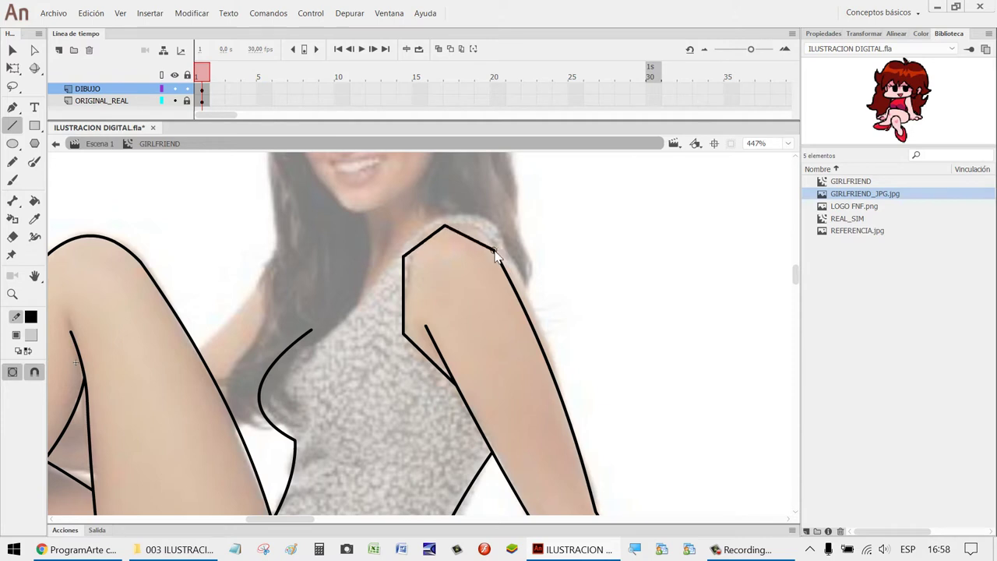
Break apart the four straight shoulder lines into editable strokes.
key(v)
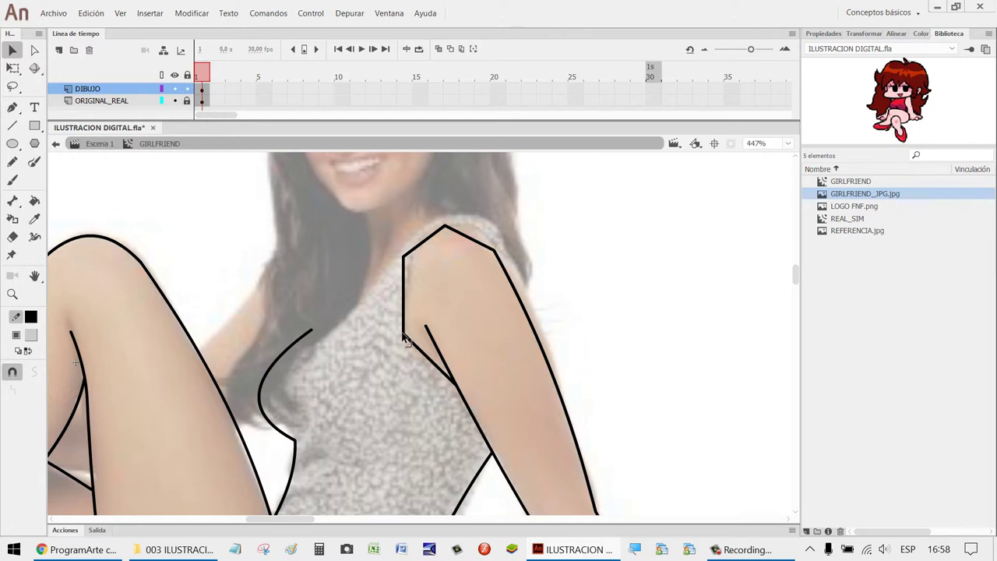
key(z)
drag(614, 446, 374, 222)
key(v)
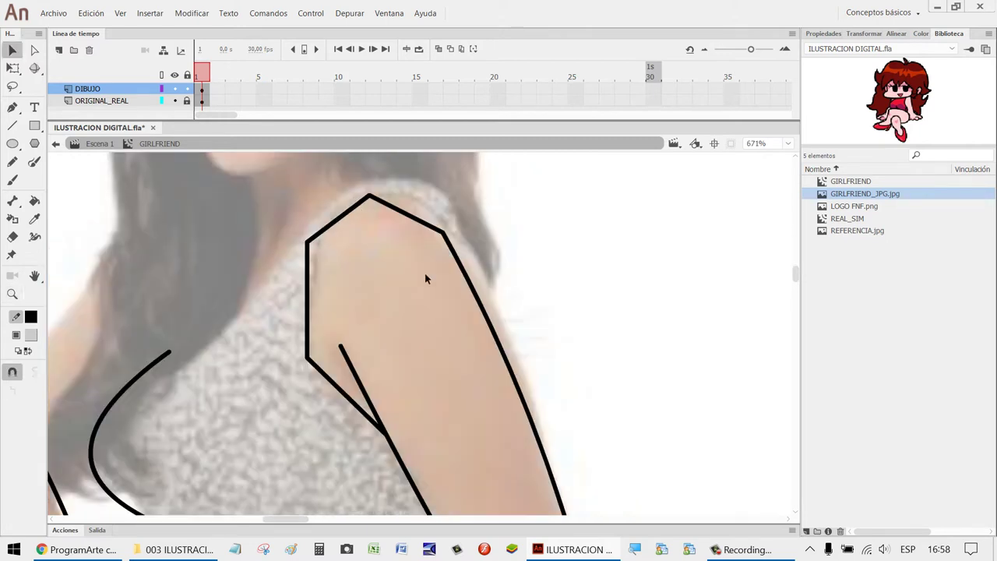
click(309, 359)
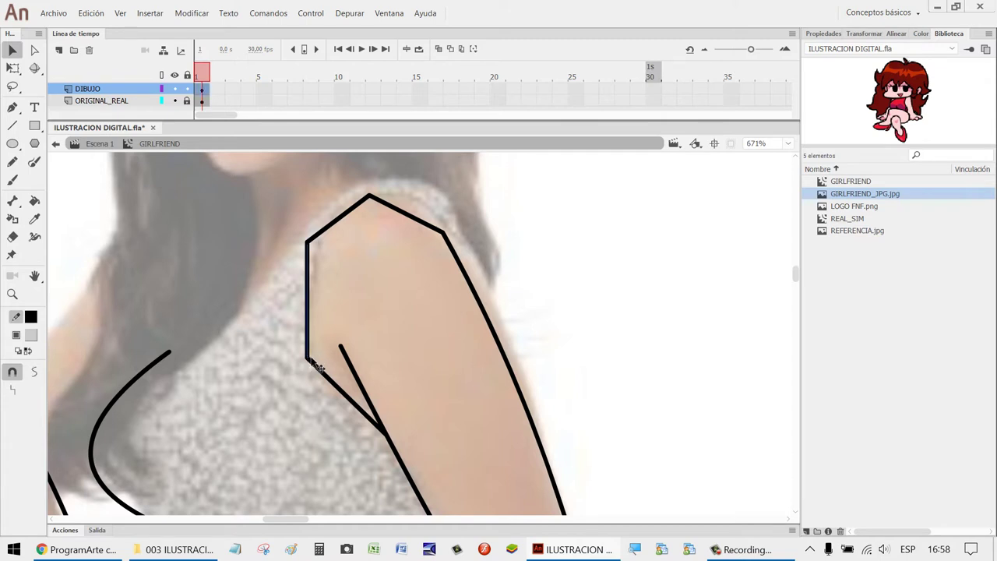
click(355, 407)
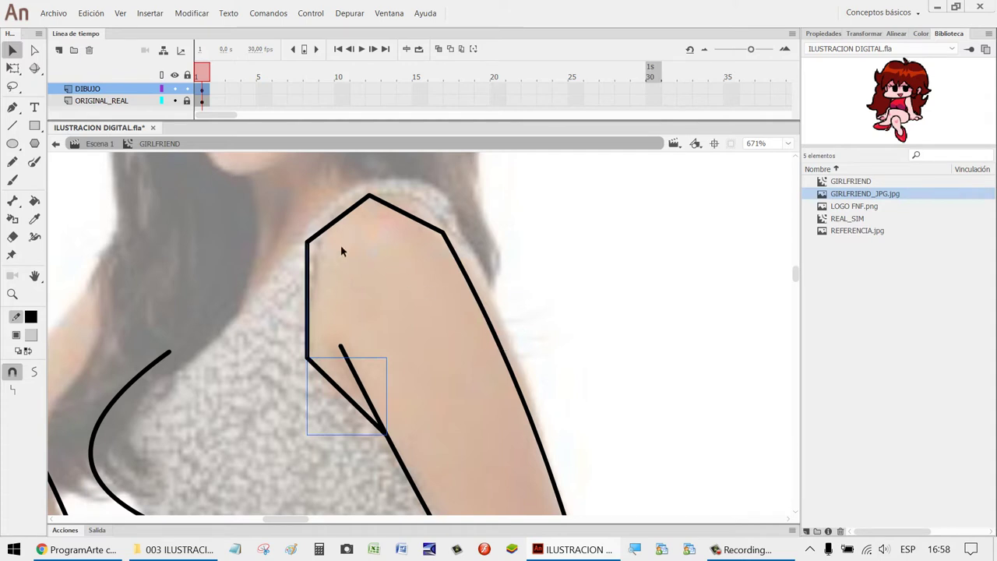
shift+click(355, 222)
shift+click(423, 227)
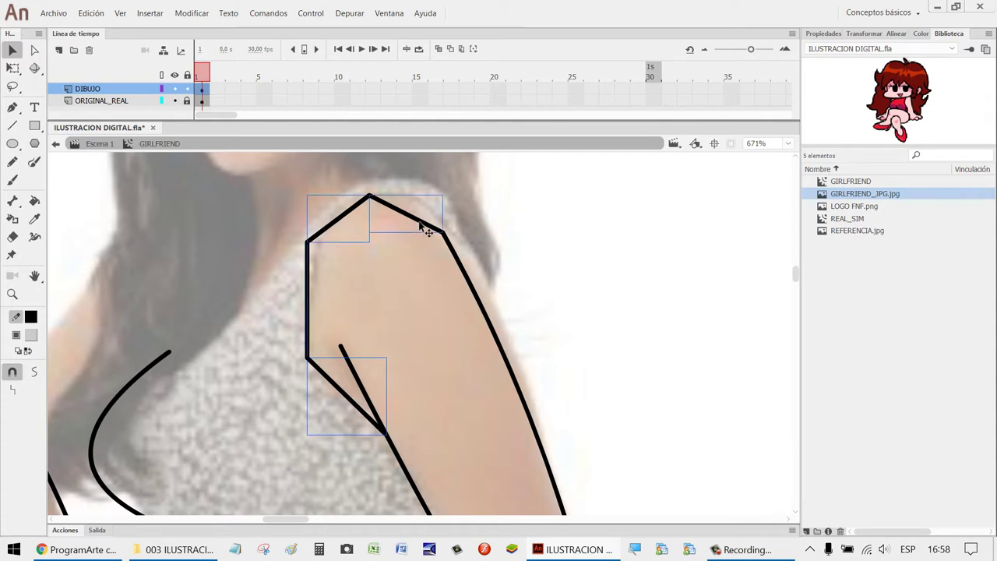
right_click(421, 227)
click(551, 392)
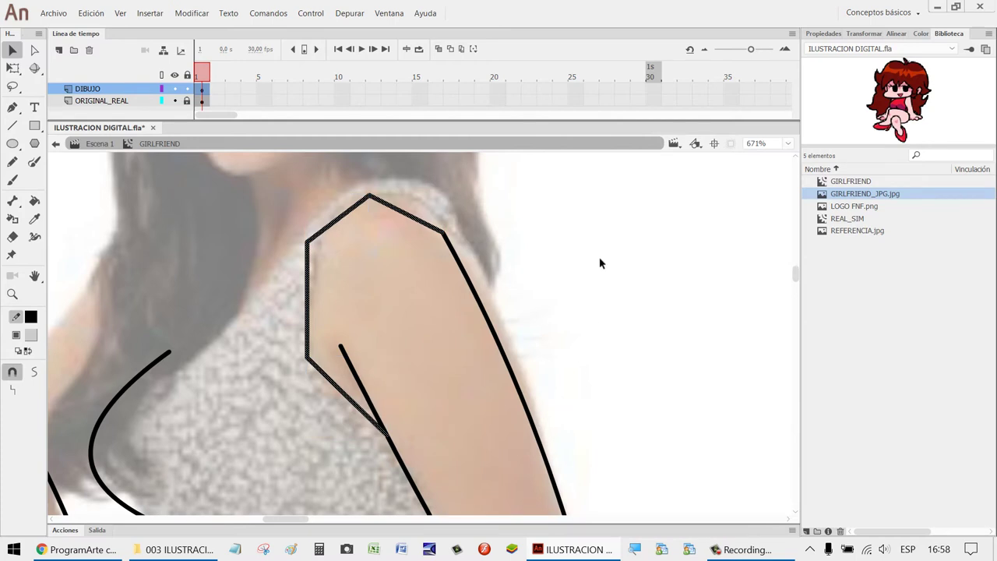
Move the shoulder outline's lower corner inward toward the arm and bend the two adjoining segments outward along the dress armhole.
click(345, 367)
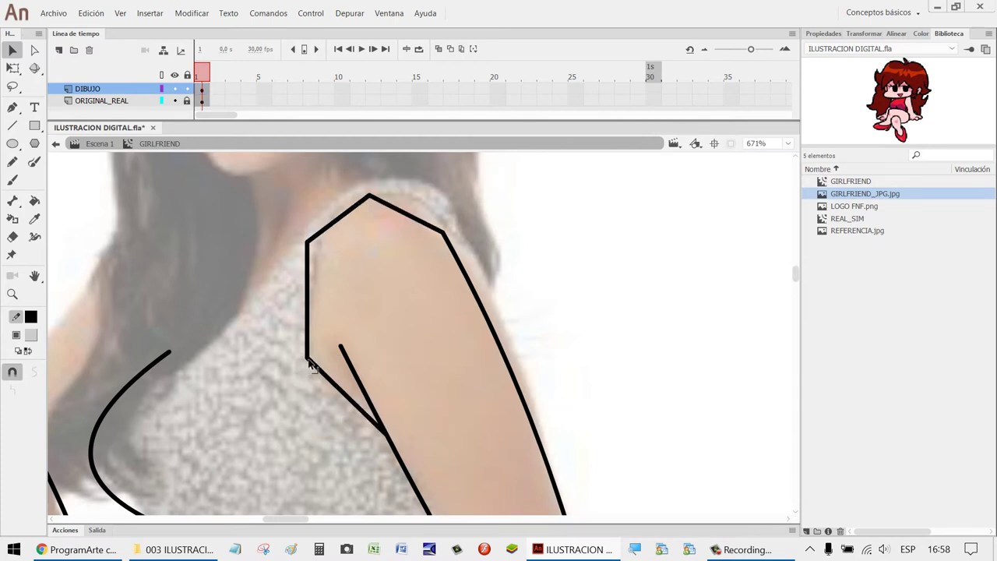
mouse_move(314, 361)
mouse_down()
mouse_move(310, 375)
mouse_move(319, 351)
mouse_up()
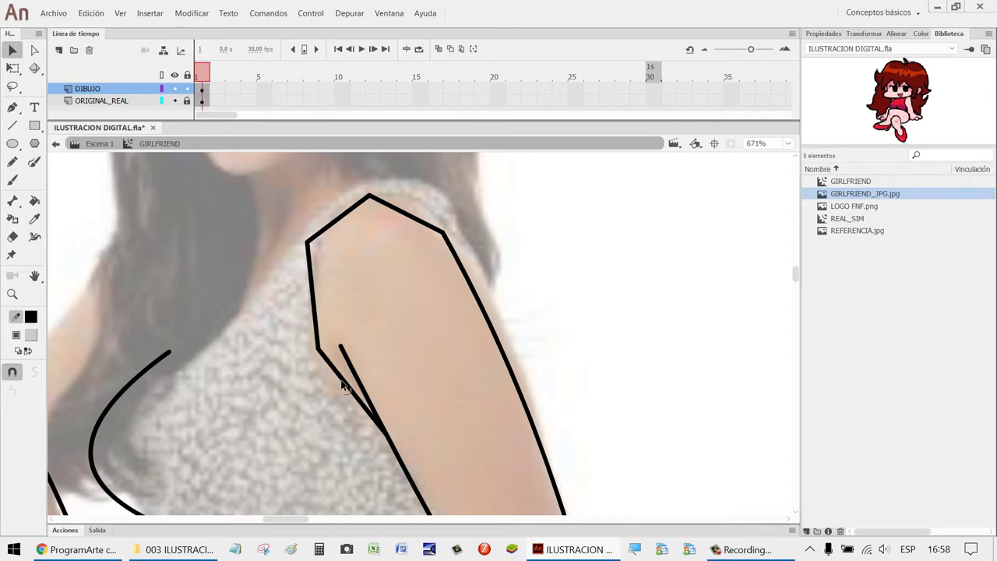
drag(341, 384, 335, 392)
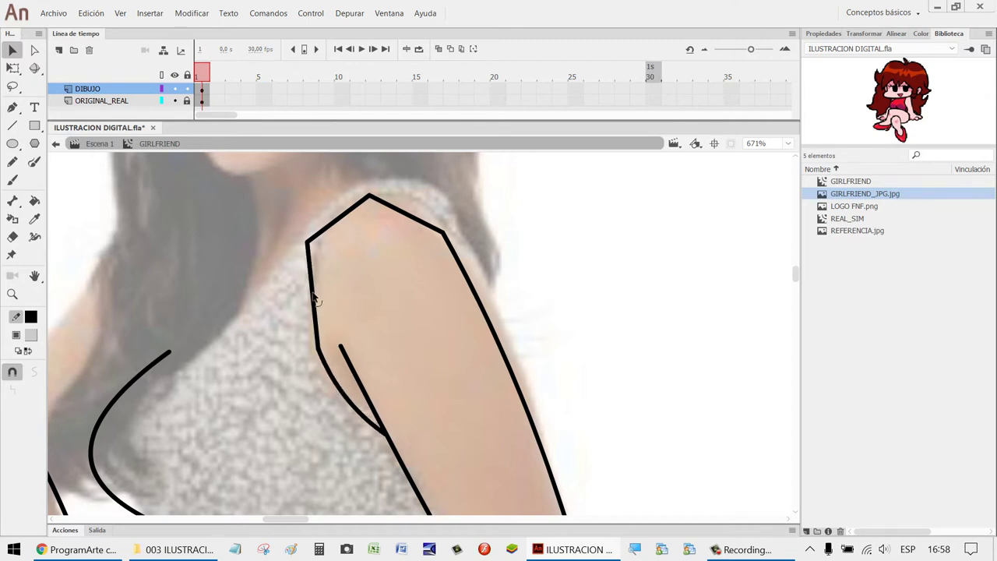
drag(312, 289, 307, 296)
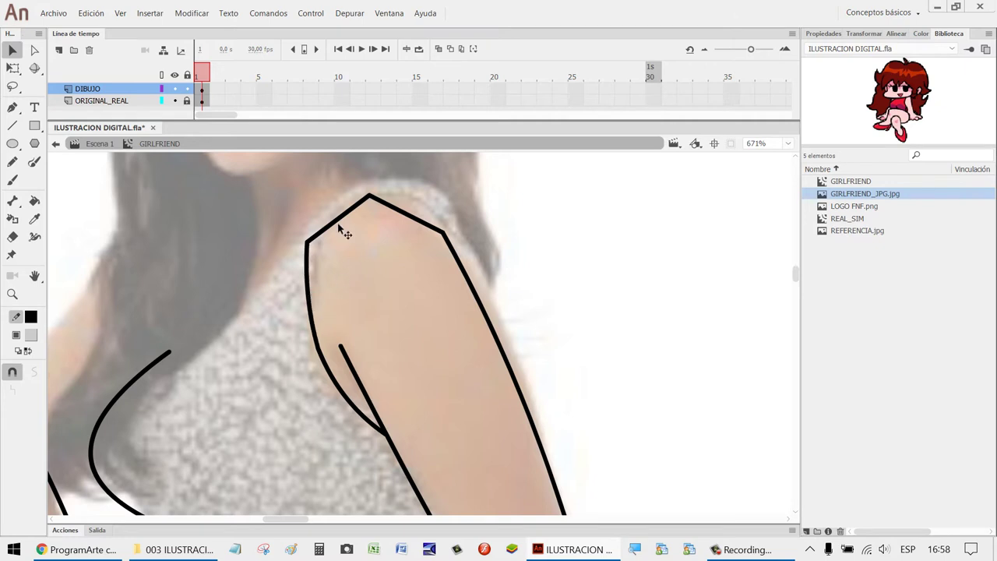
Reposition the shoulder outline's two upper corners and bend the top segments into a smooth rounded shoulder following the photo.
mouse_move(341, 227)
mouse_down()
mouse_move(322, 257)
mouse_move(318, 250)
mouse_up()
click(413, 278)
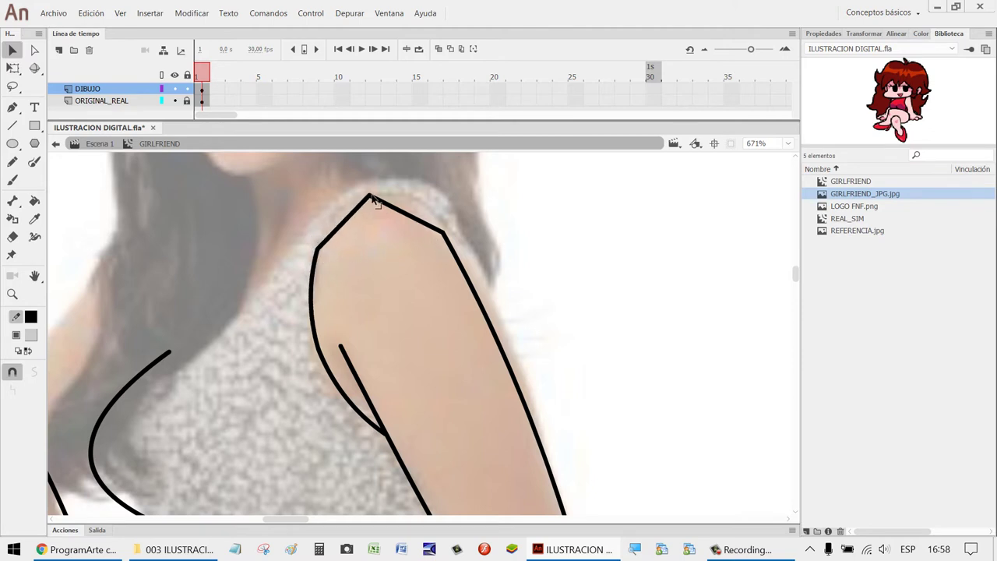
drag(369, 196, 341, 225)
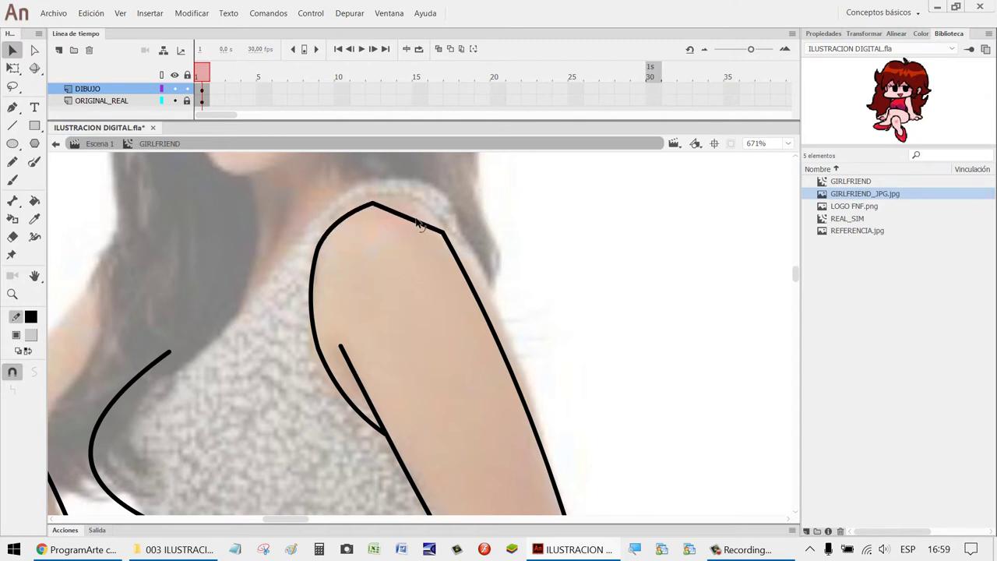
drag(413, 228, 377, 220)
drag(458, 237, 442, 242)
key(ctrl+z)
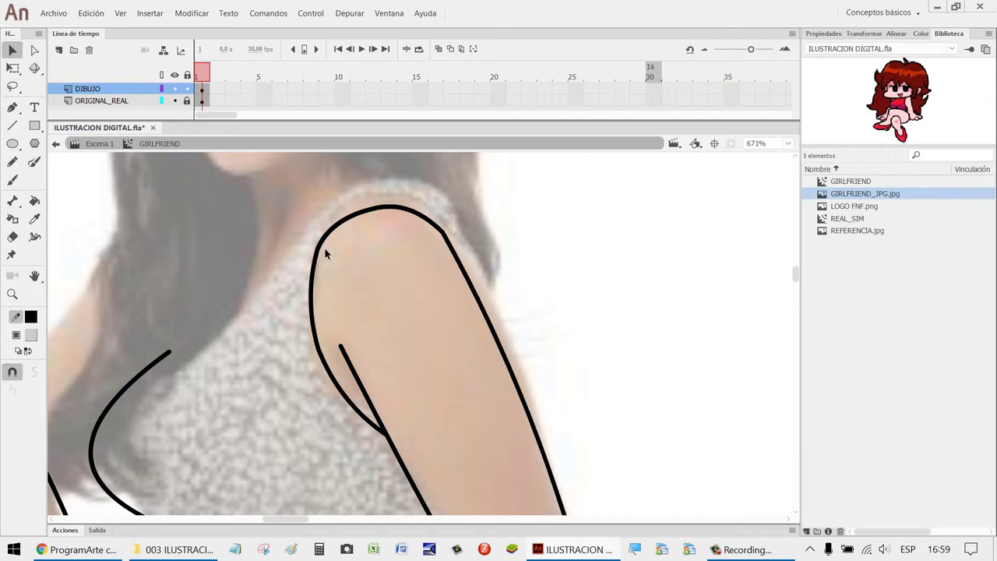
drag(319, 257, 324, 260)
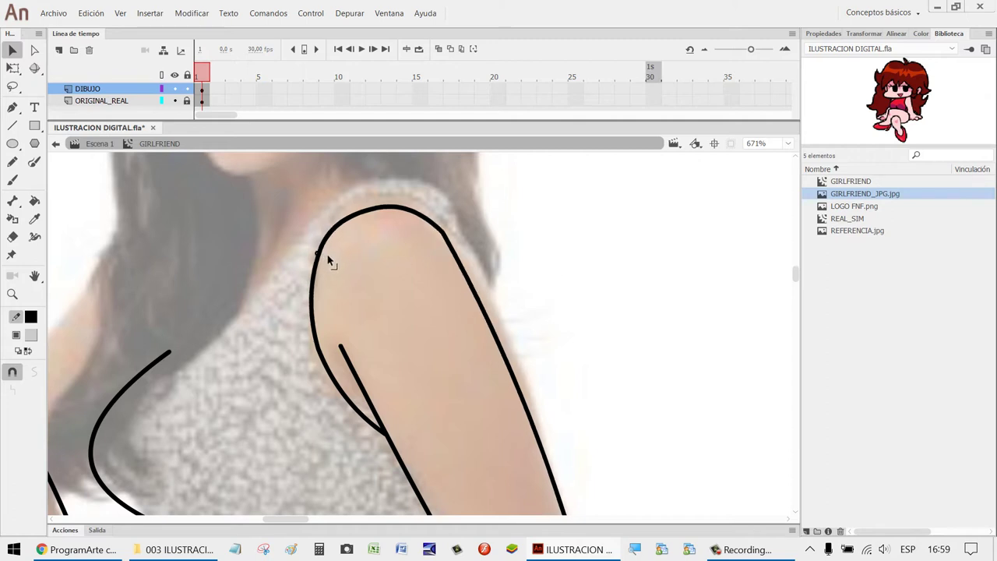
click(326, 354)
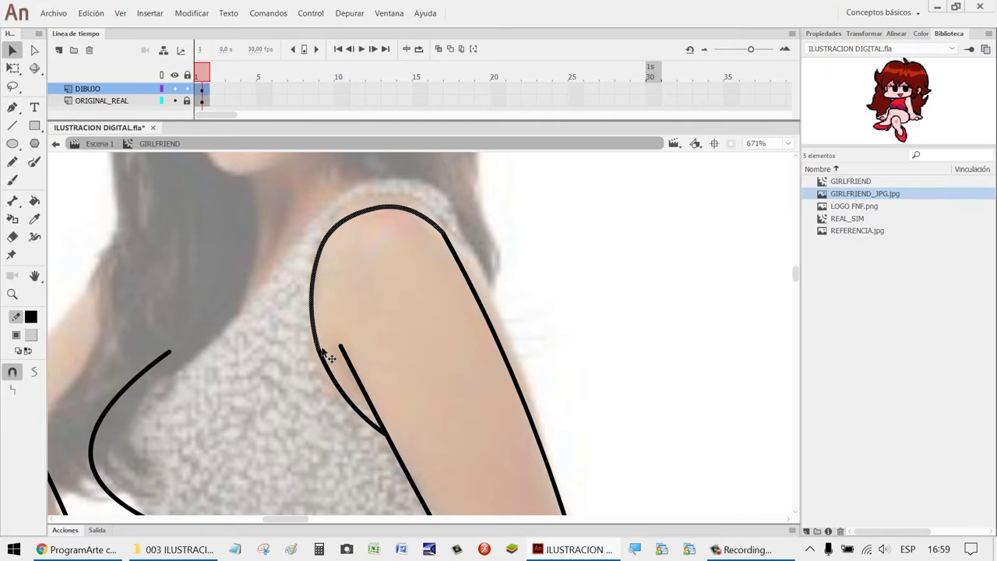
click(328, 355)
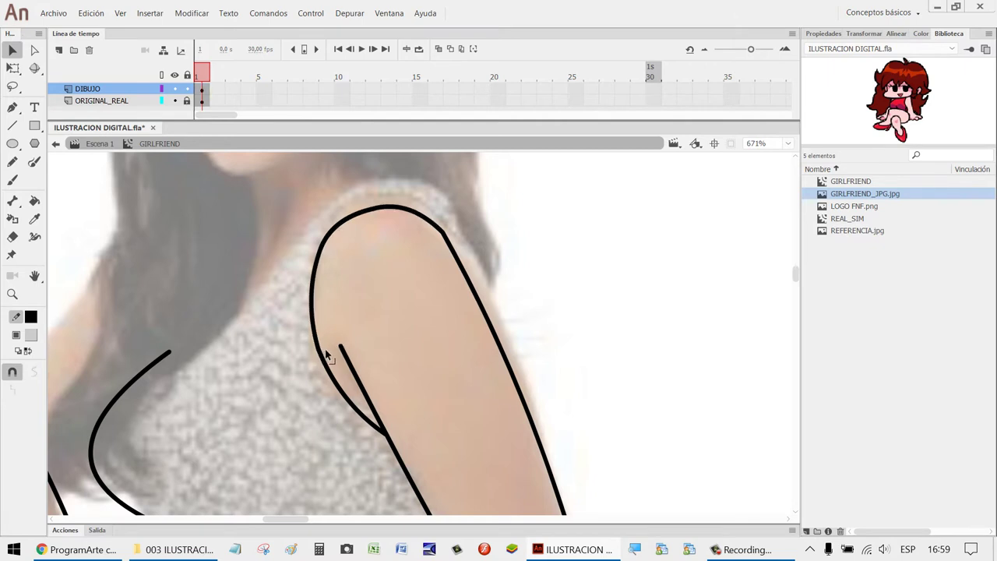
click(316, 292)
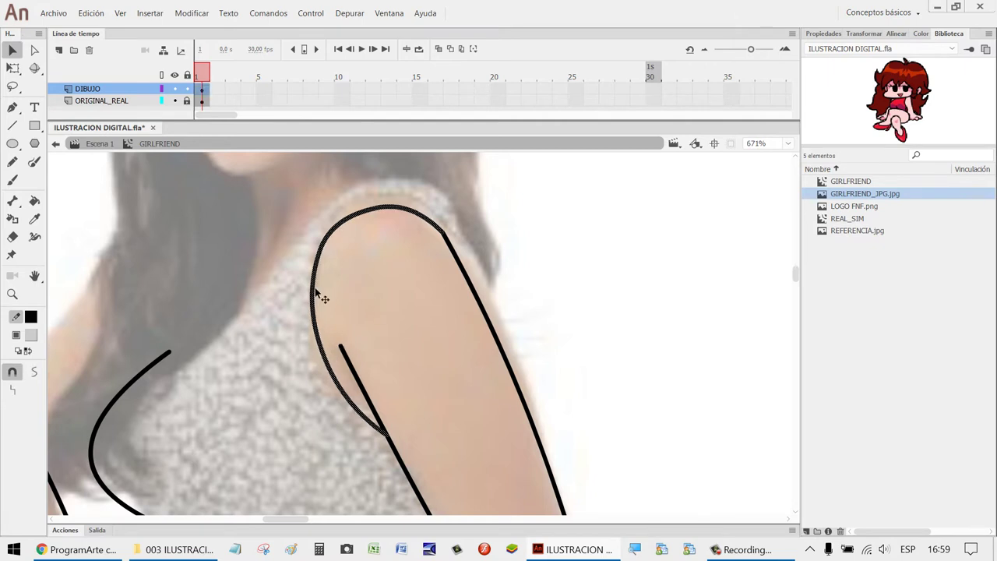
click(554, 260)
Draw a line from the bust curve's upper end up to the neck, bend it along the neckline, and adjust its upper end.
scroll(609, 285, down, 5)
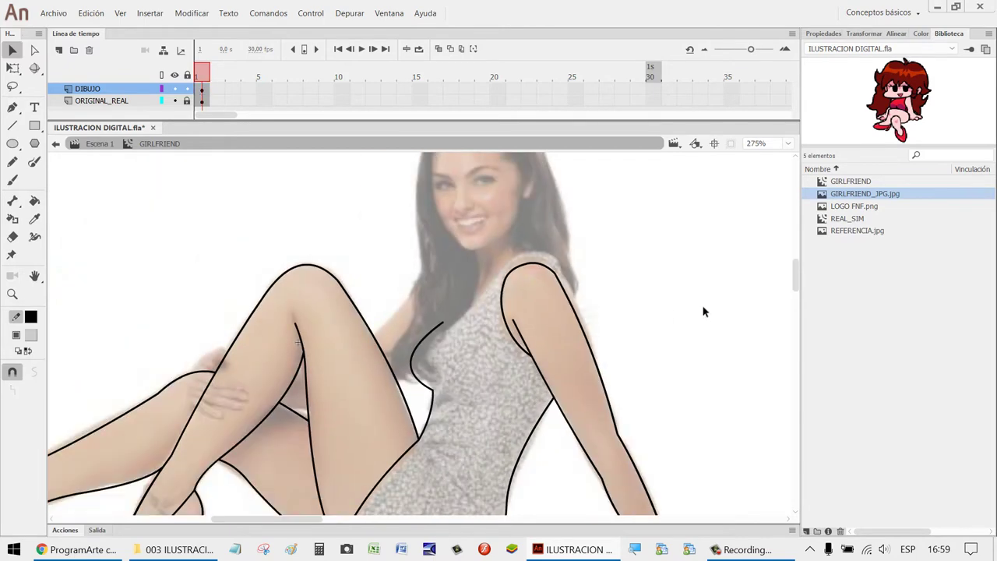
key(z)
drag(697, 363, 490, 208)
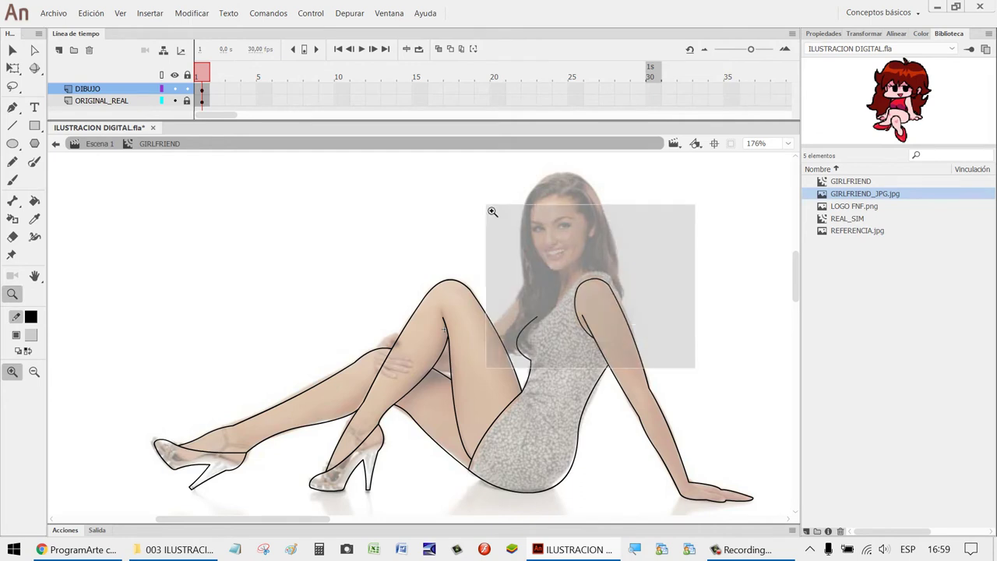
scroll(585, 363, down, 3)
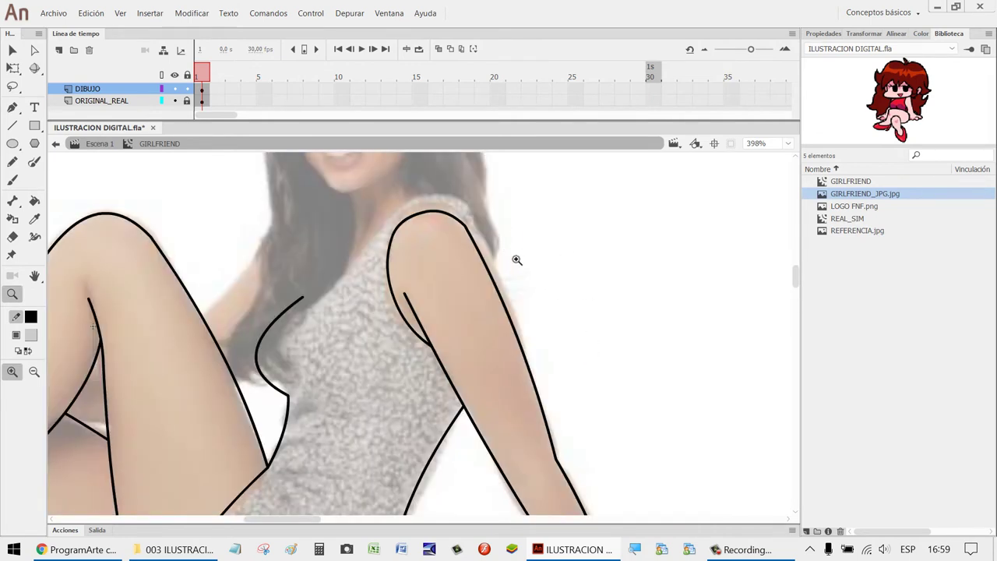
scroll(621, 290, up, 3)
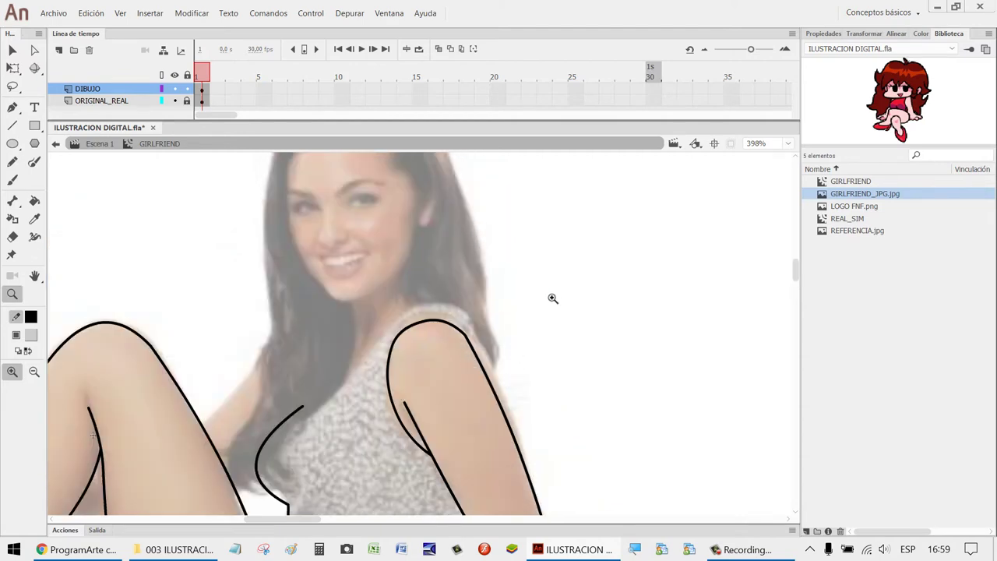
scroll(551, 296, down, 3)
key(n)
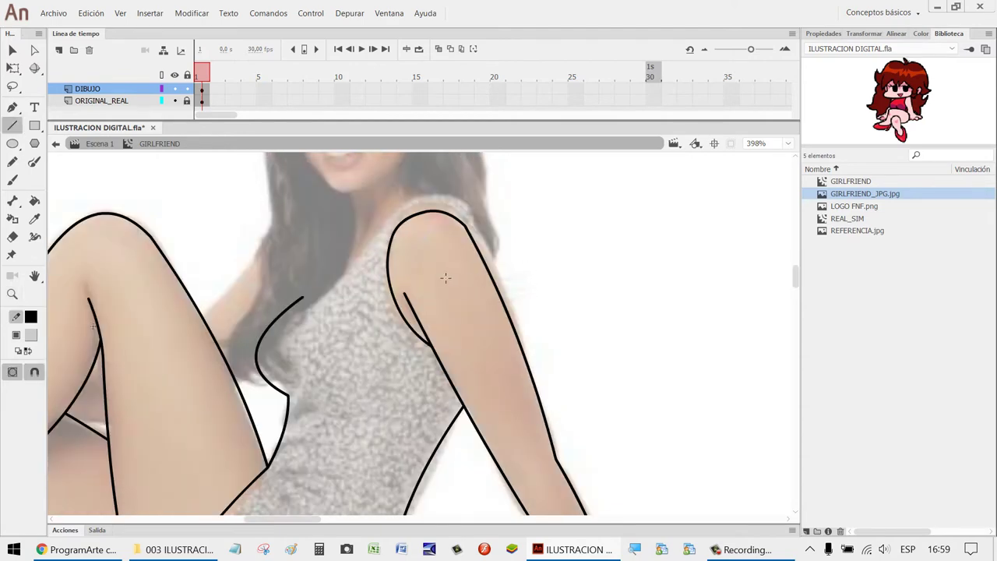
scroll(440, 274, up, 3)
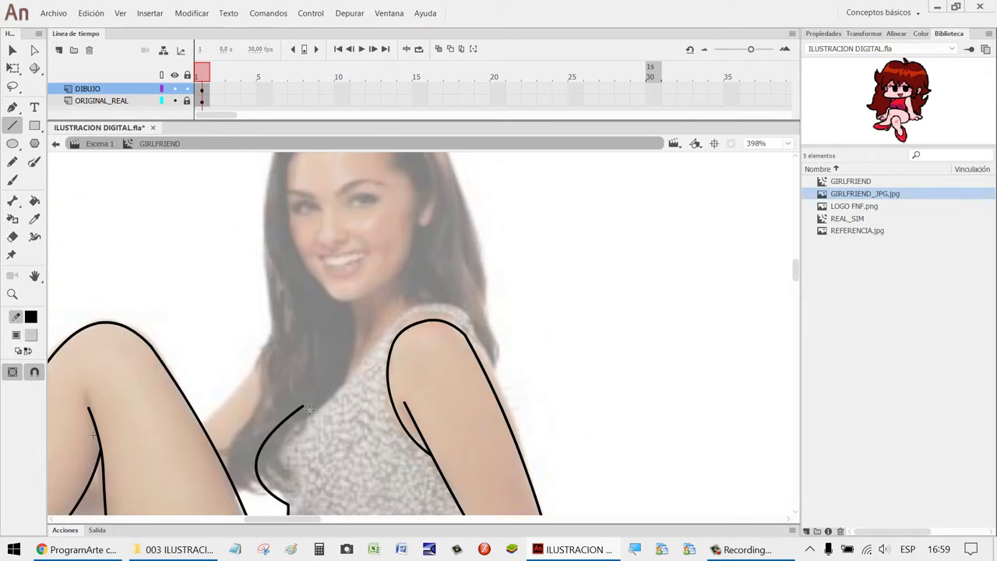
drag(311, 411, 362, 339)
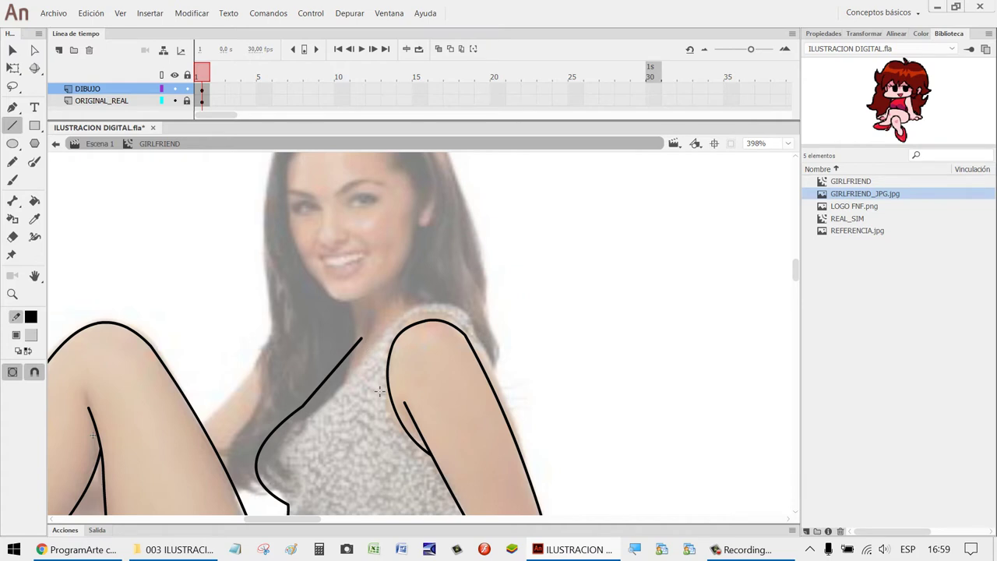
key(v)
drag(329, 378, 334, 382)
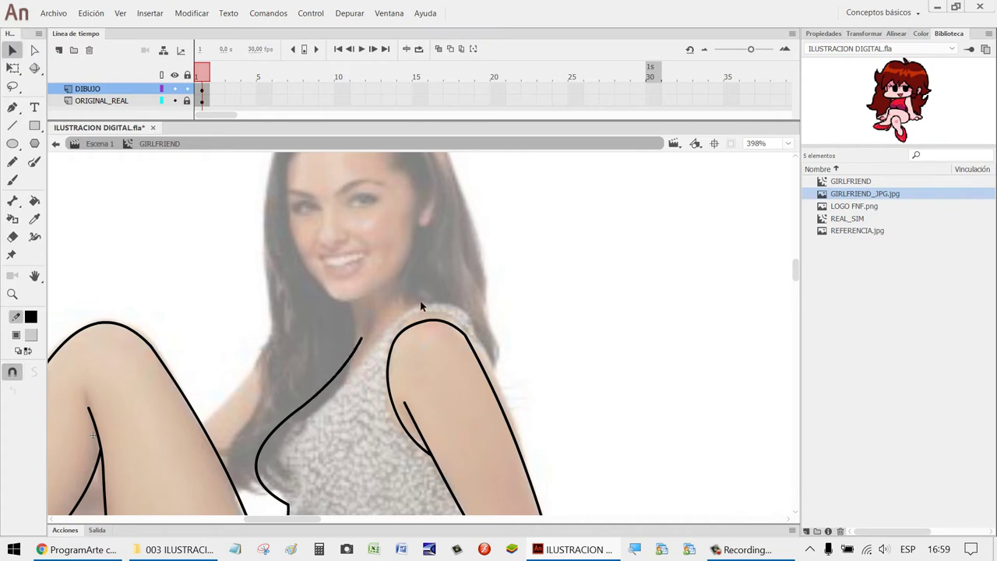
key(n)
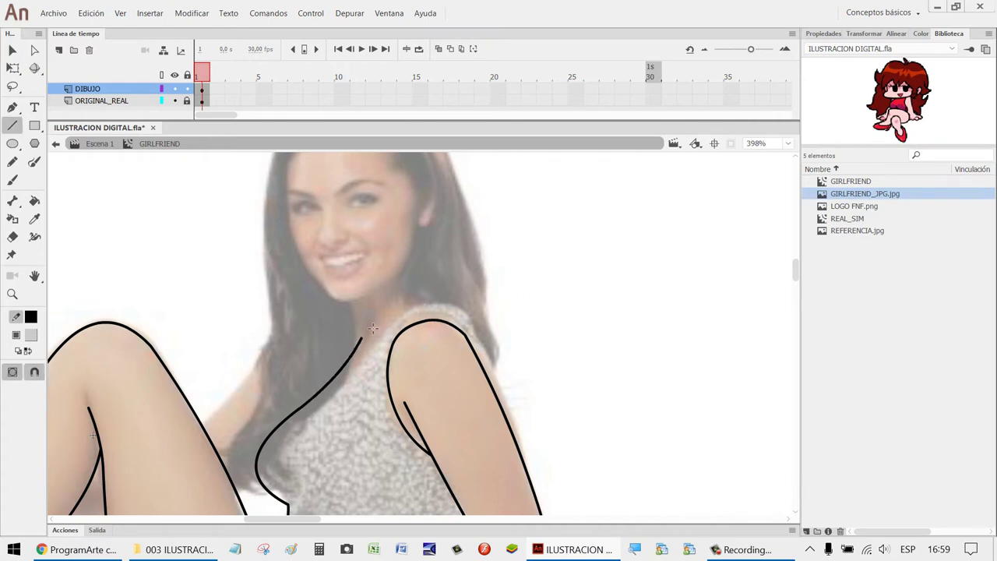
key(v)
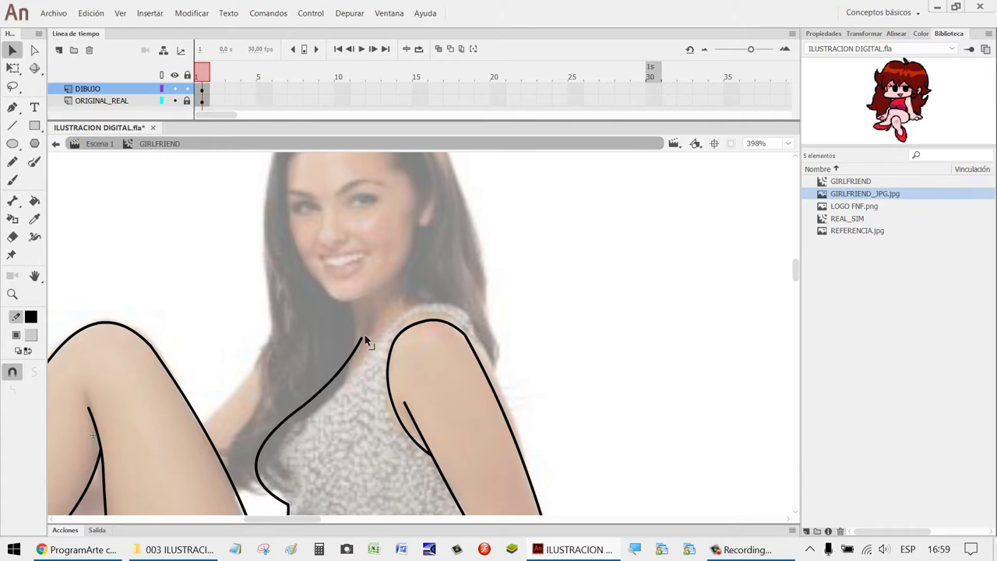
drag(364, 336, 360, 337)
key(n)
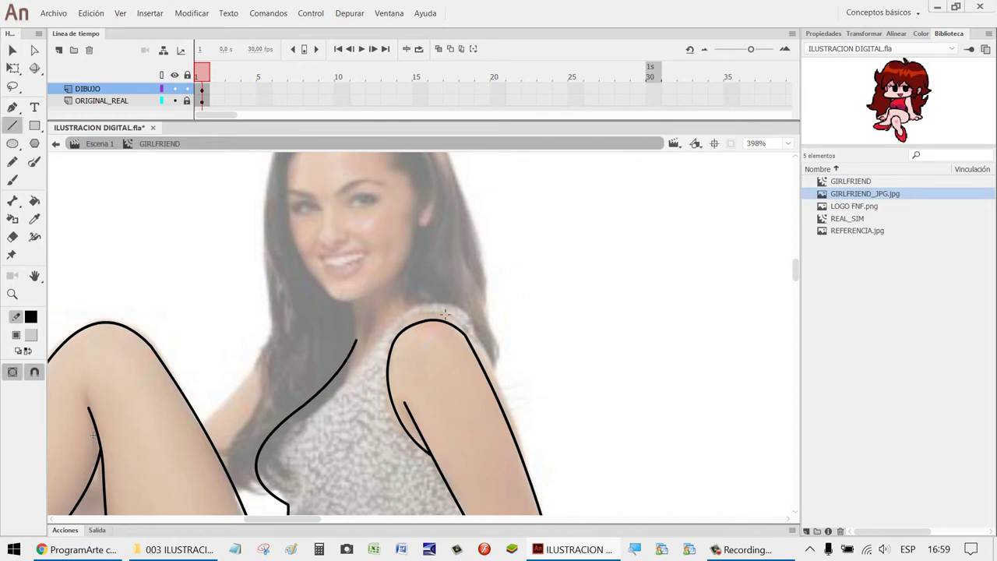
scroll(464, 312, up, 3)
scroll(521, 351, down, 3)
scroll(579, 348, down, 6)
scroll(579, 348, up, 6)
key(v)
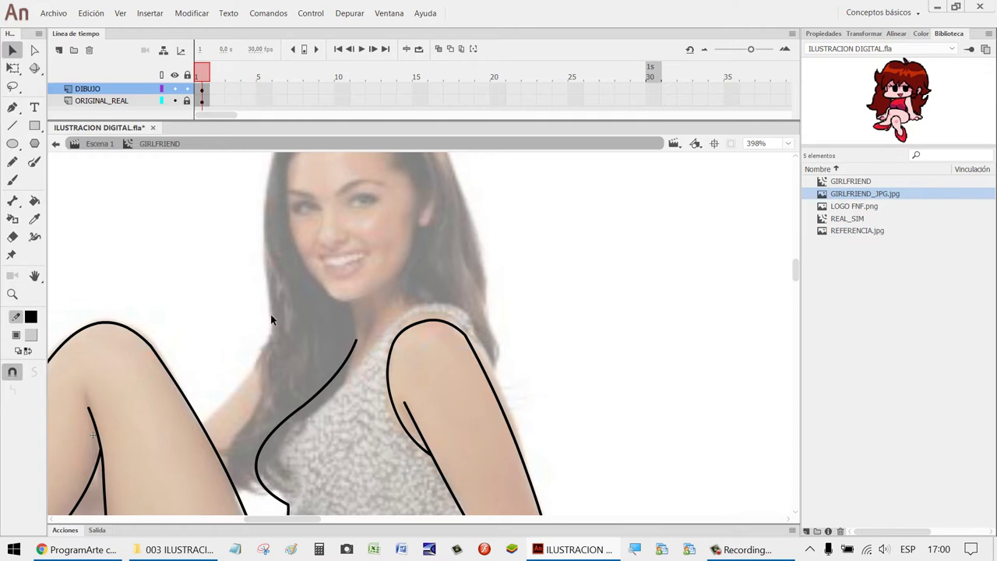
Draw a line from the temple down the far cheek, bend it outward along the face, and move its upper end to the hairline.
scroll(528, 314, up, 3)
key(z)
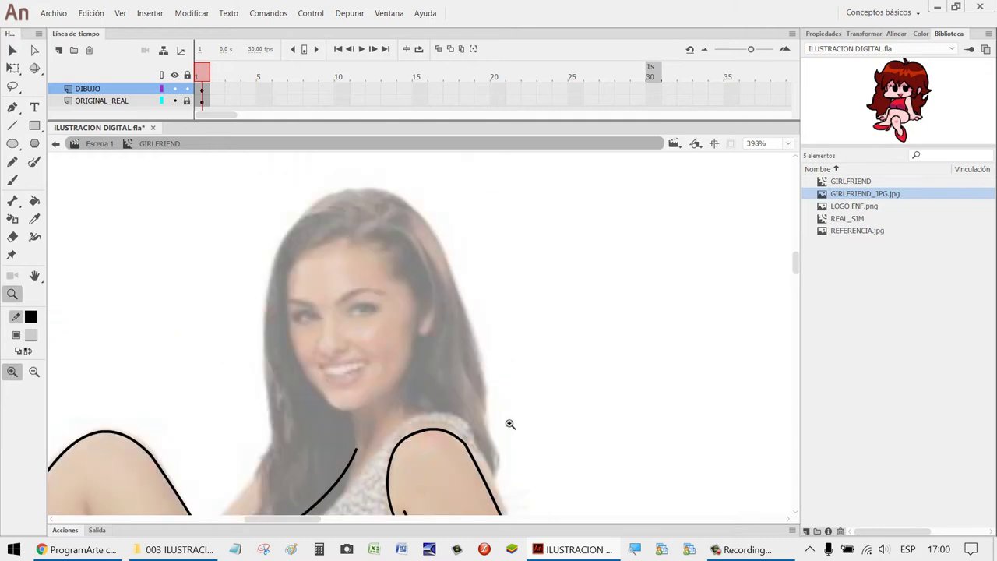
drag(512, 429, 221, 224)
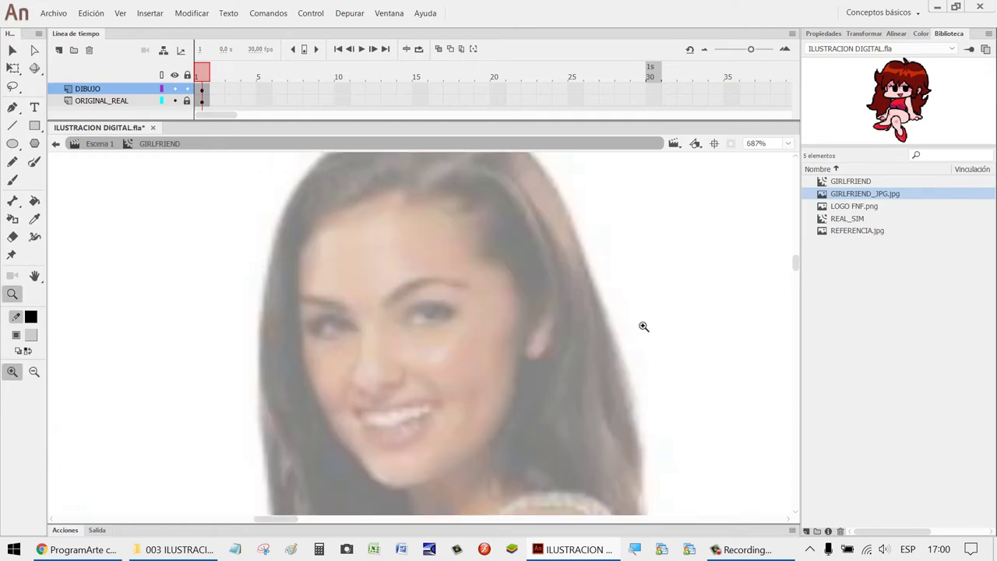
key(n)
drag(303, 252, 348, 446)
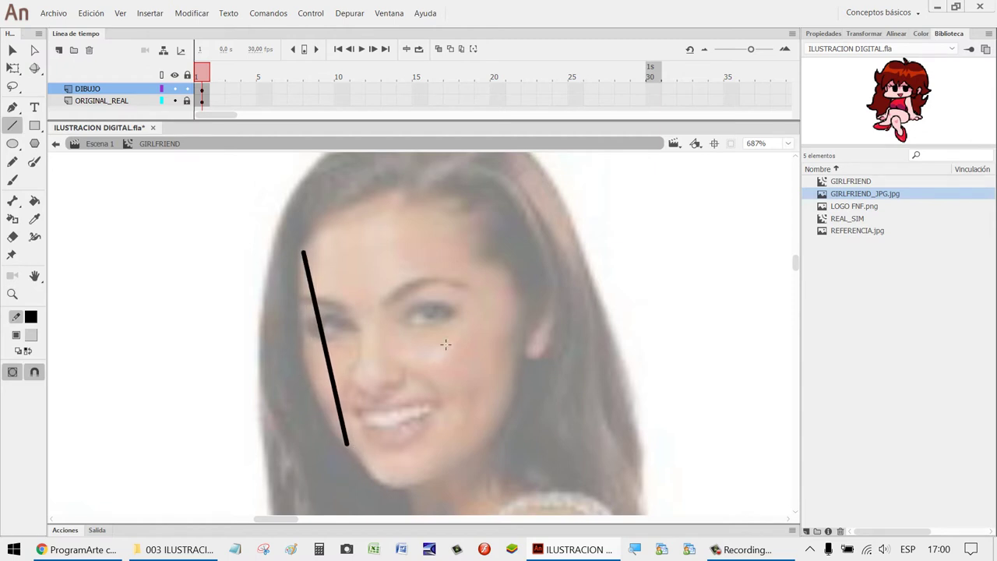
key(v)
mouse_move(330, 352)
mouse_down()
mouse_move(315, 389)
mouse_move(310, 380)
mouse_up()
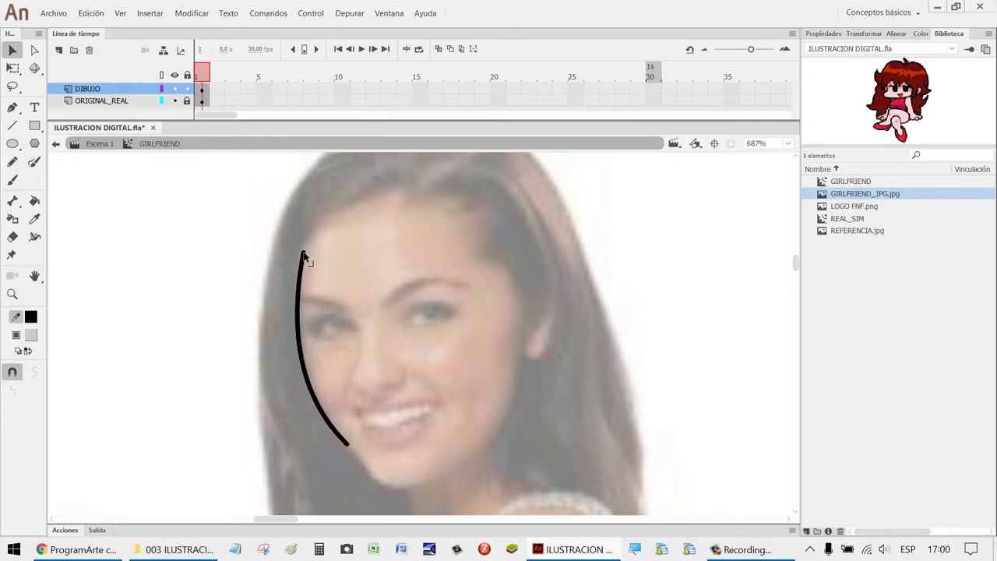
drag(304, 251, 299, 249)
Draw a line under the mouth joined to the cheek line's lower end and bend it down around the chin.
scroll(417, 324, down, 3)
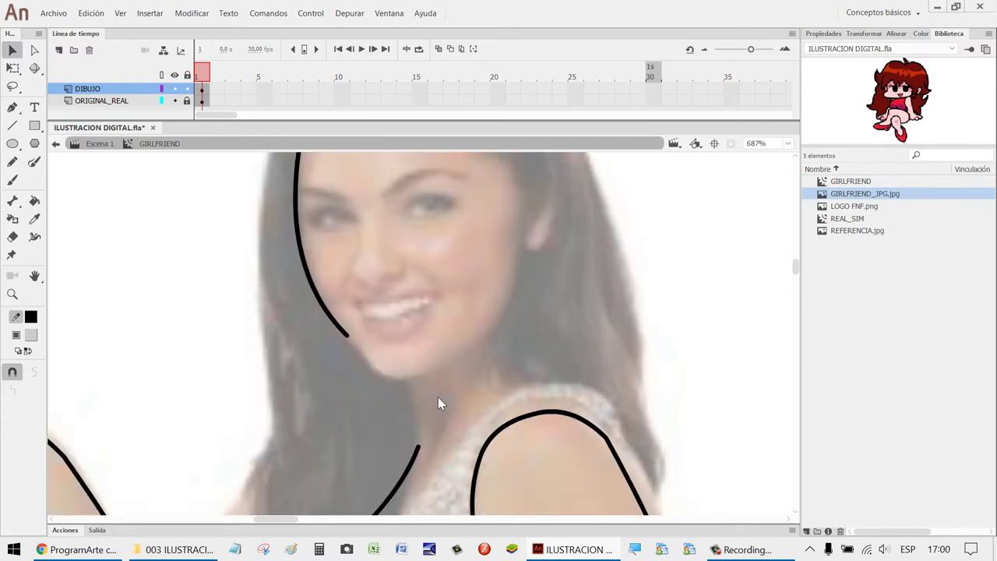
key(n)
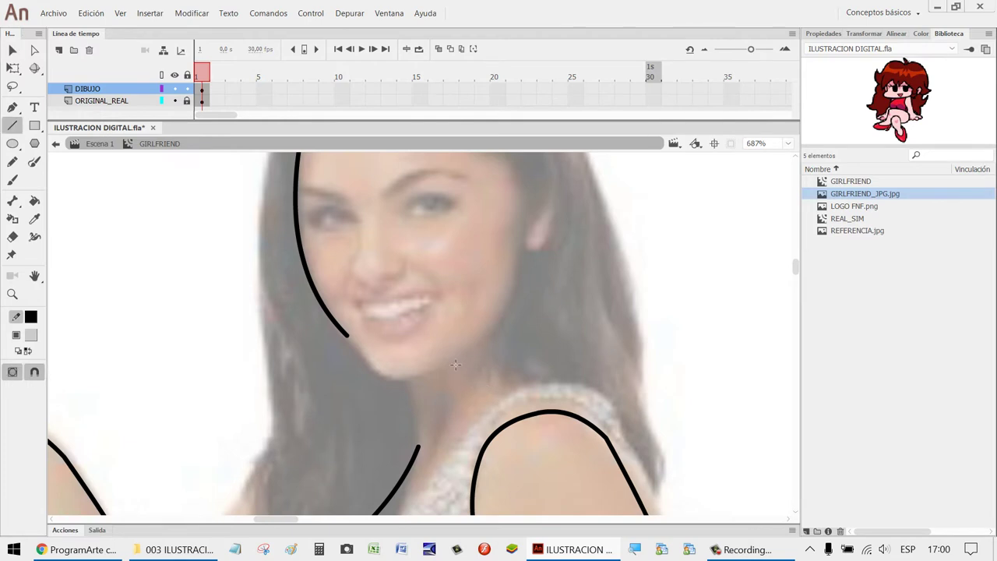
drag(450, 358, 349, 338)
key(v)
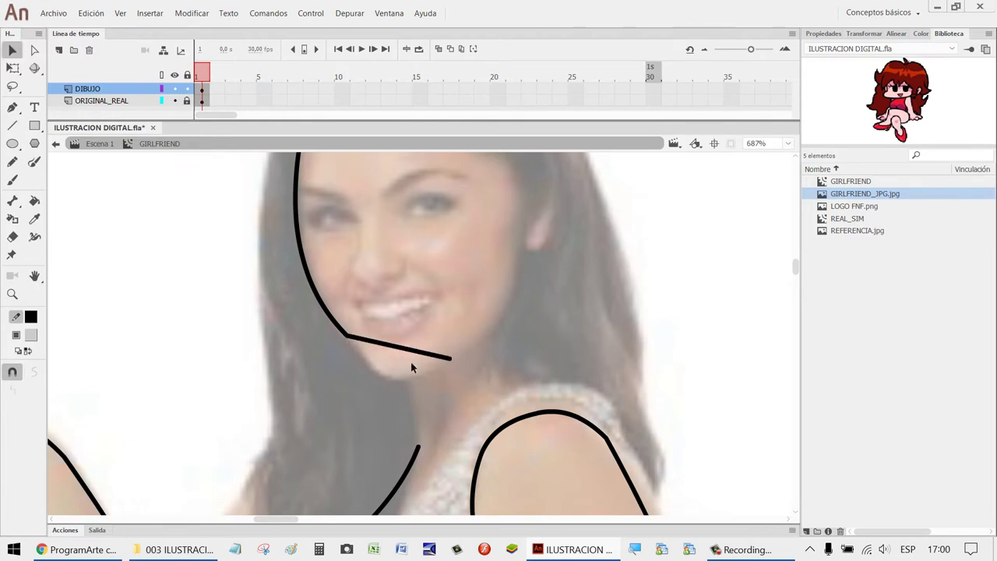
drag(407, 350, 398, 381)
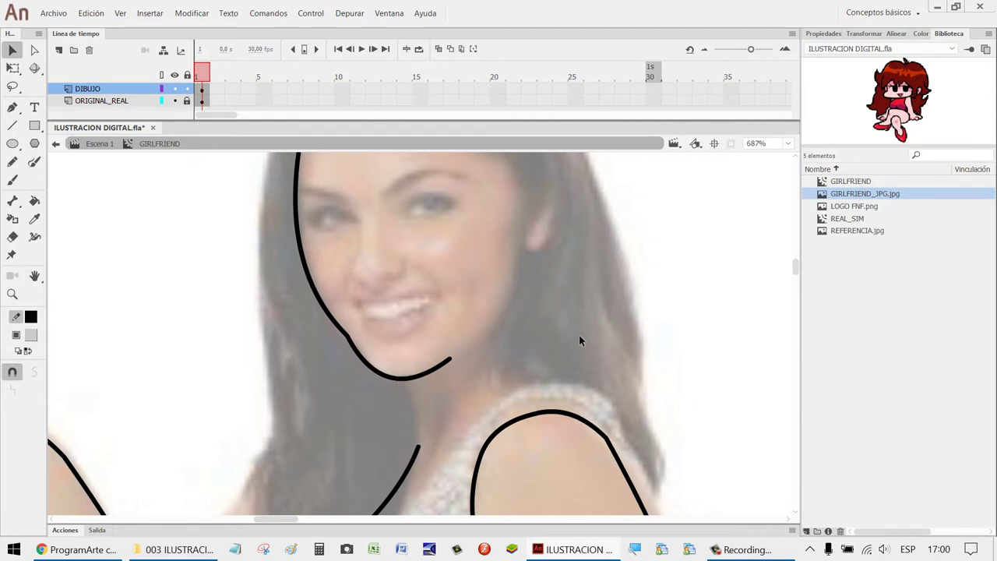
Extend the chin outline with a line up to the near side of the jaw and curve it along the jawline.
key(n)
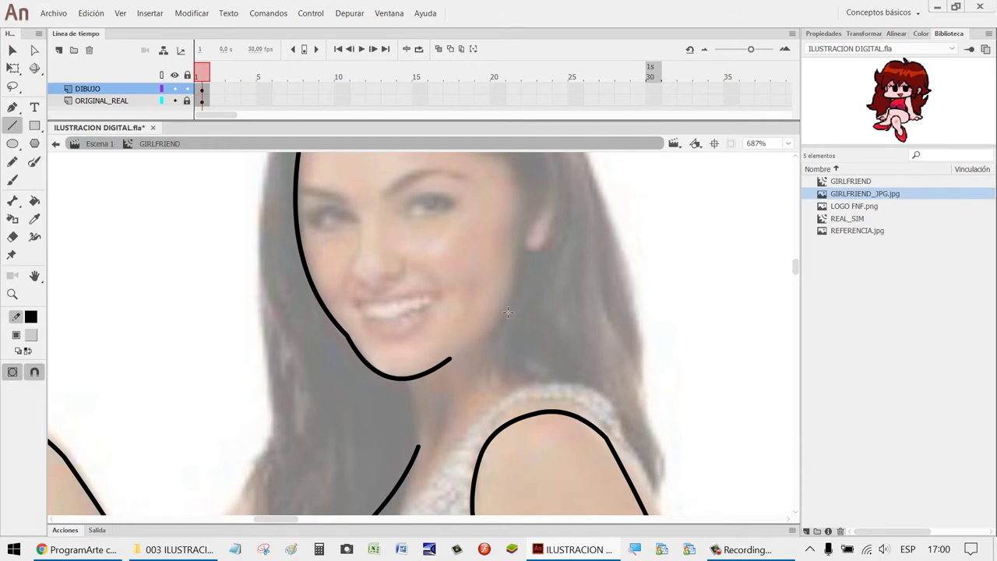
mouse_move(502, 305)
mouse_down()
mouse_move(462, 364)
mouse_move(492, 337)
mouse_up()
key(v)
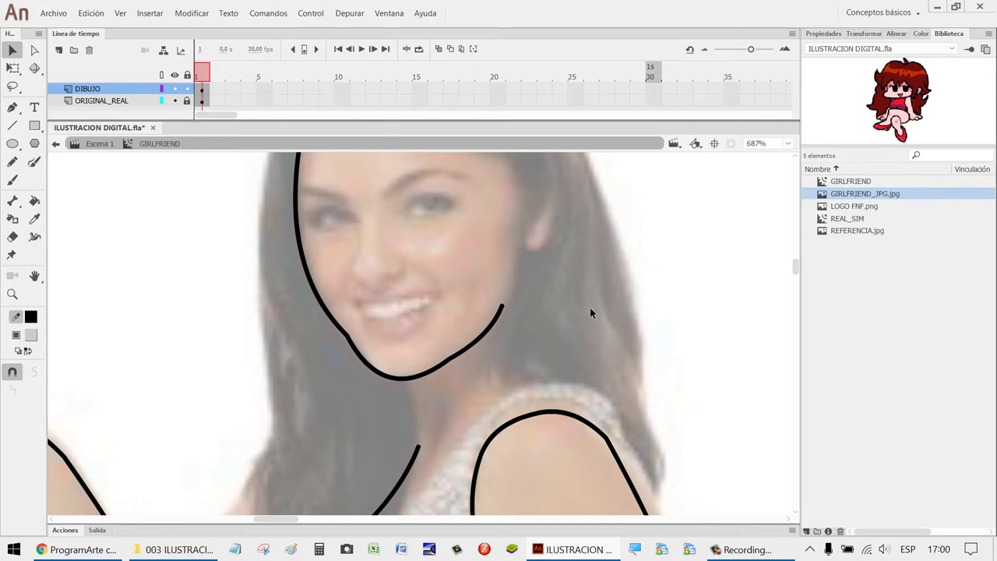
Enlarge the library preview of the reference character, then draw a short line for the upper ear and bend it into a curve.
scroll(590, 312, up, 3)
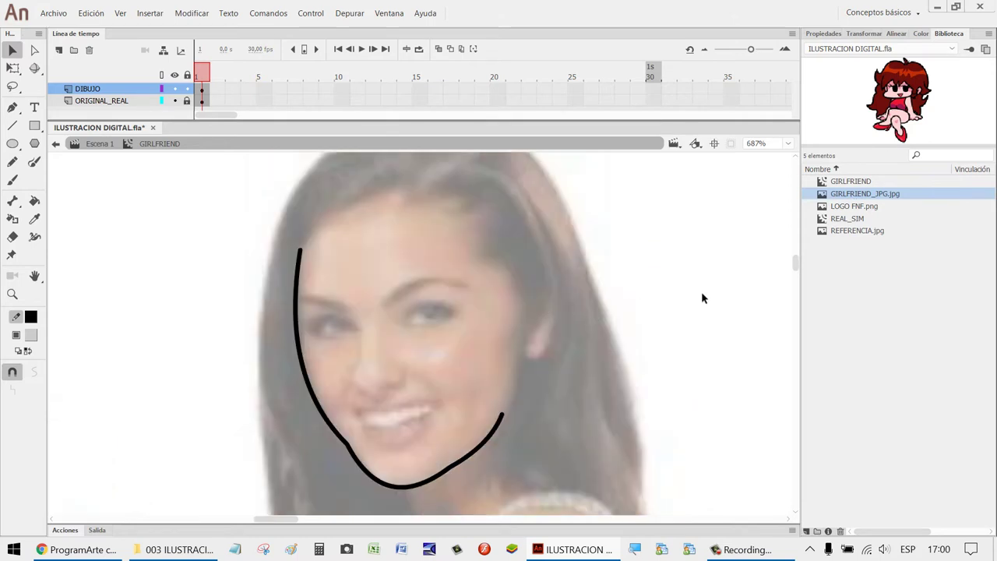
drag(947, 151, 947, 313)
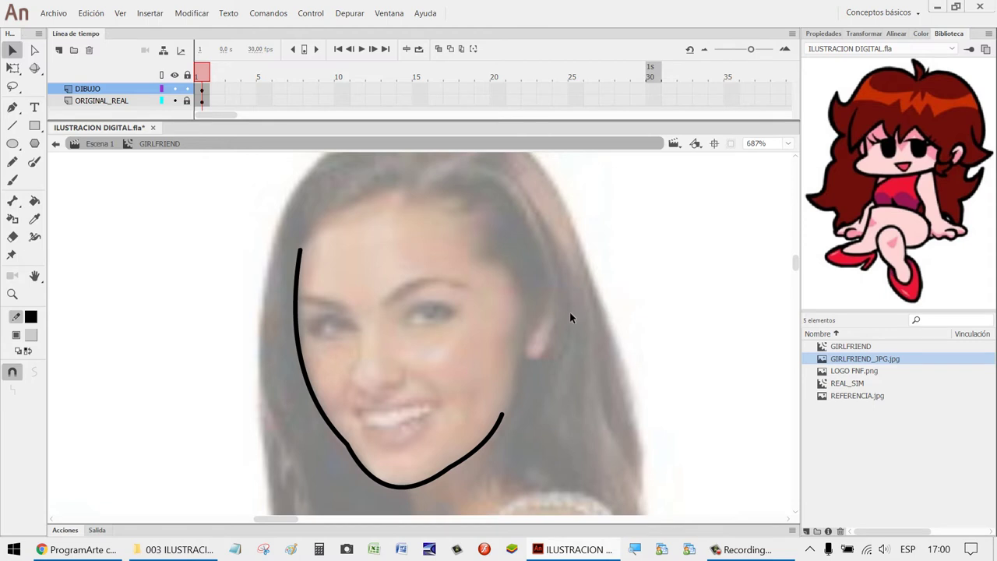
key(n)
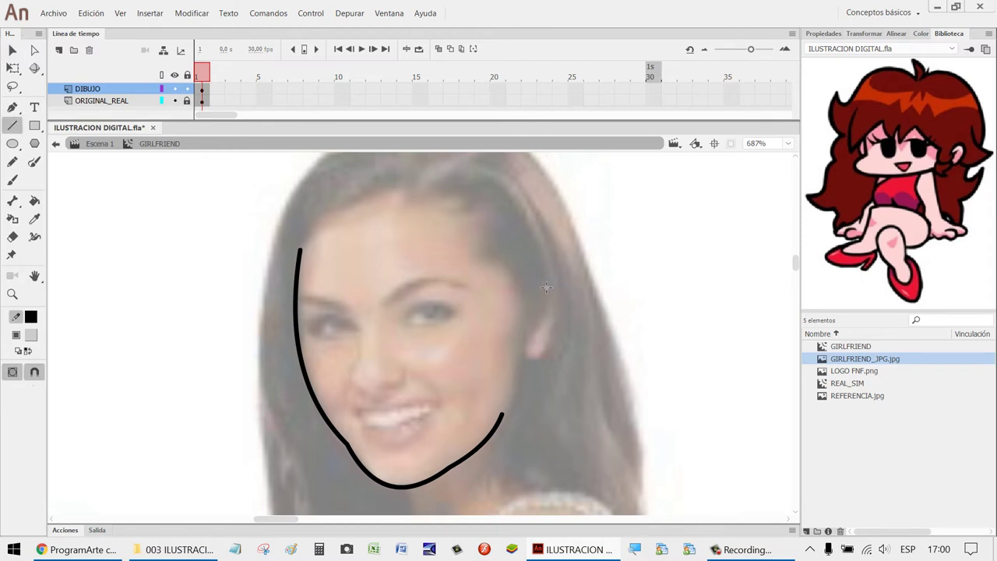
drag(542, 283, 559, 326)
key(b)
key(v)
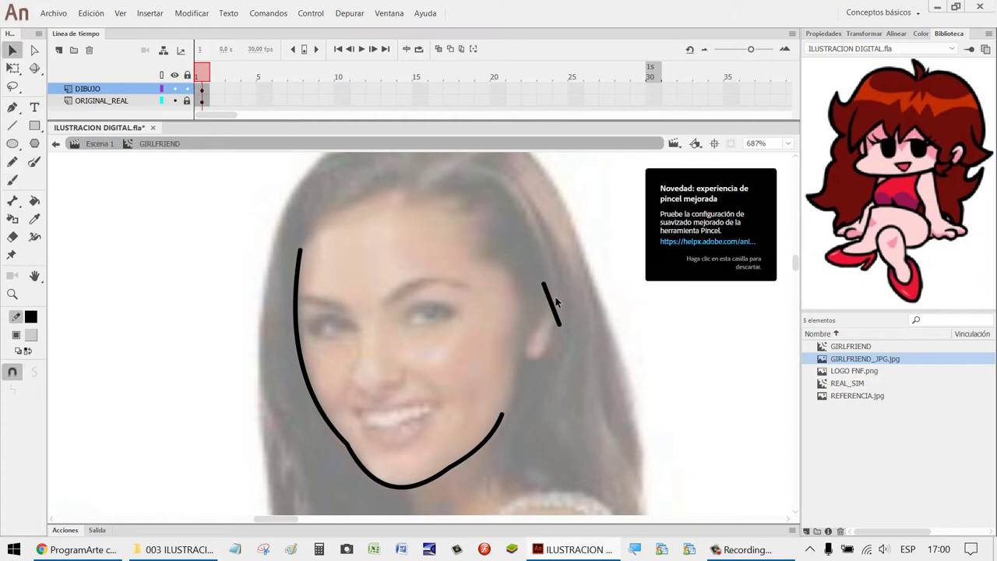
click(681, 278)
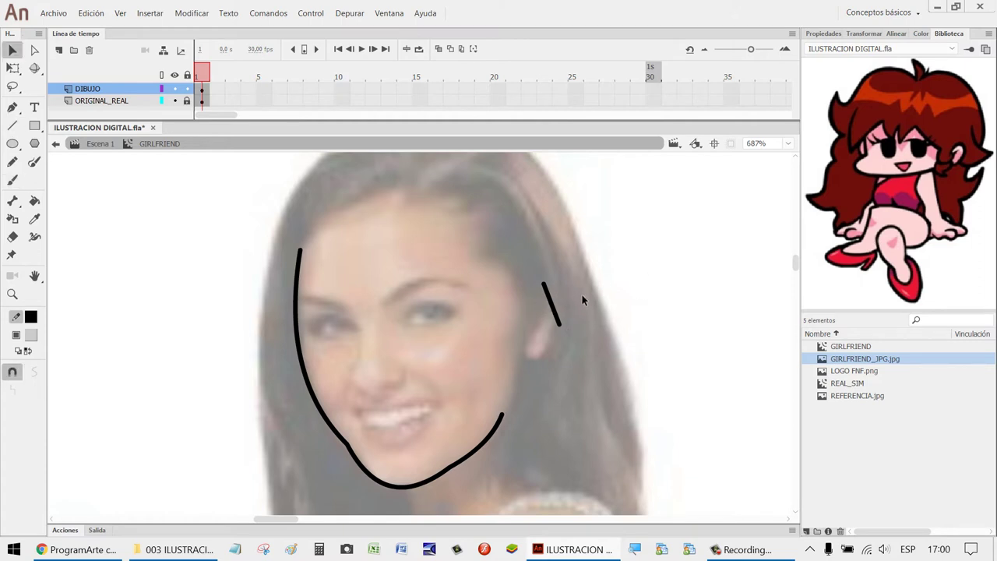
mouse_move(556, 309)
mouse_down()
mouse_move(569, 293)
mouse_move(546, 344)
mouse_move(555, 327)
mouse_up()
Draw the curved earlobe line below the upper ear curve and adjust the ear outline's two open ends.
key(n)
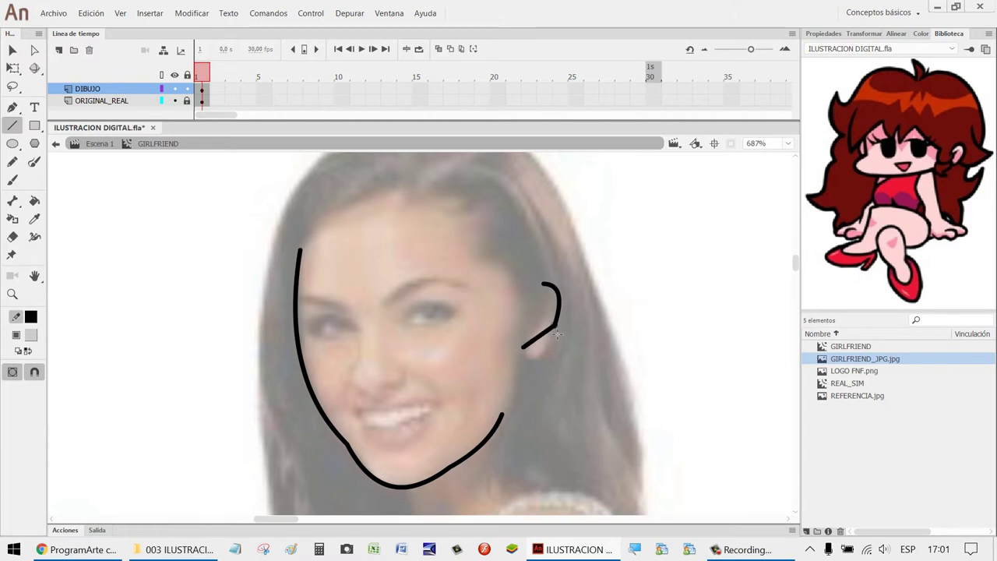
key(v)
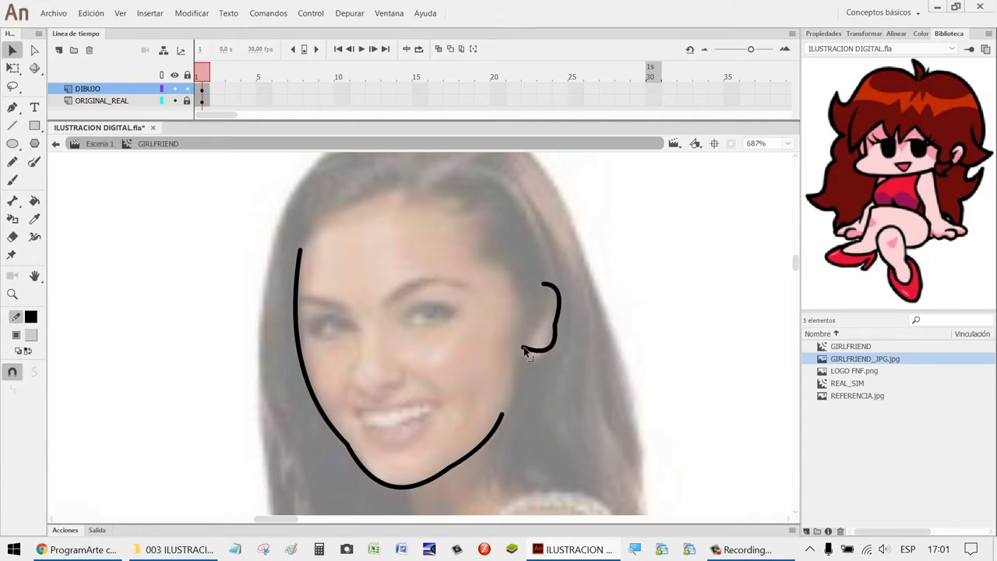
drag(524, 351, 528, 342)
drag(543, 284, 533, 292)
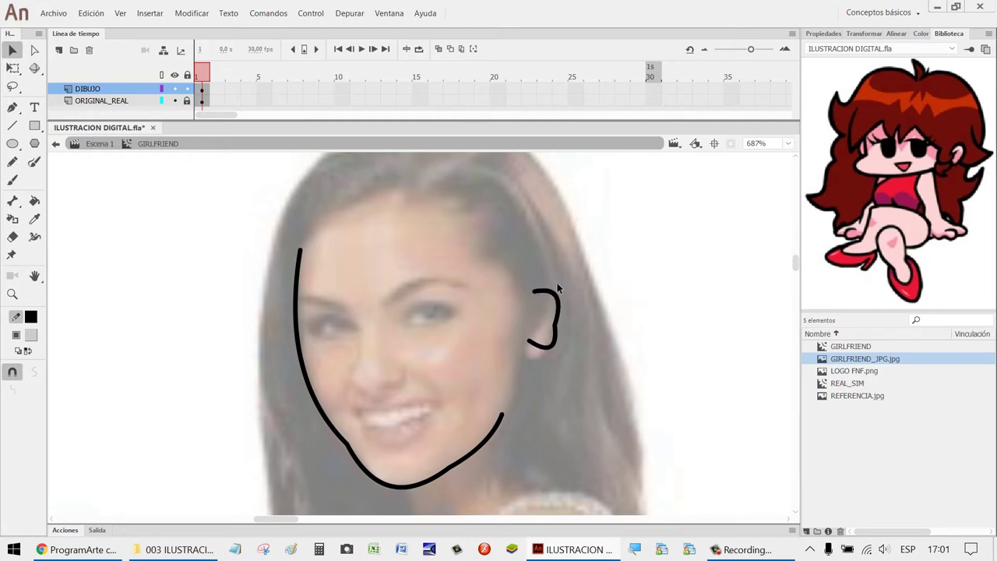
Break apart the face and ear outlines into editable merged shapes, and turn off object drawing for the Line tool.
double_click(557, 304)
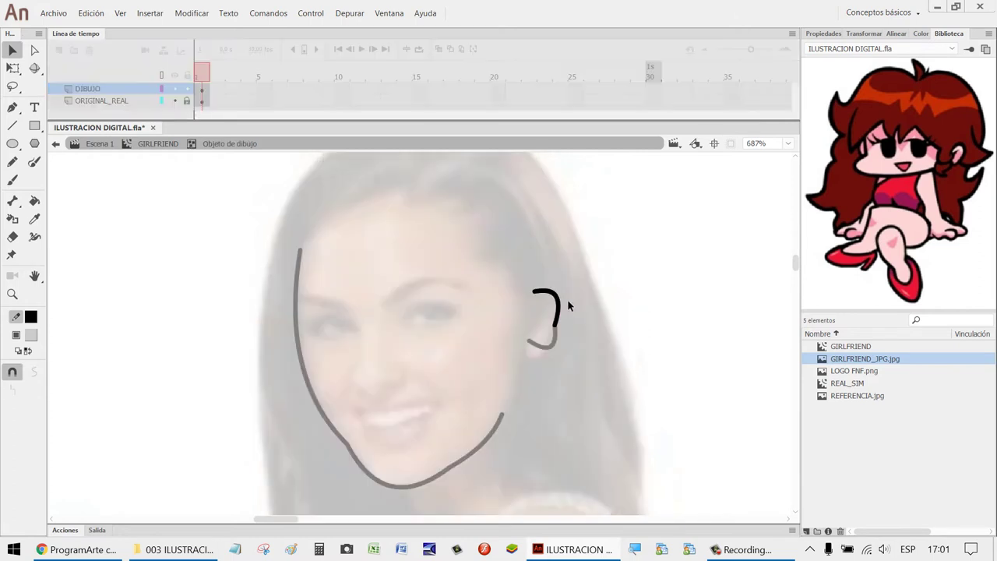
double_click(660, 290)
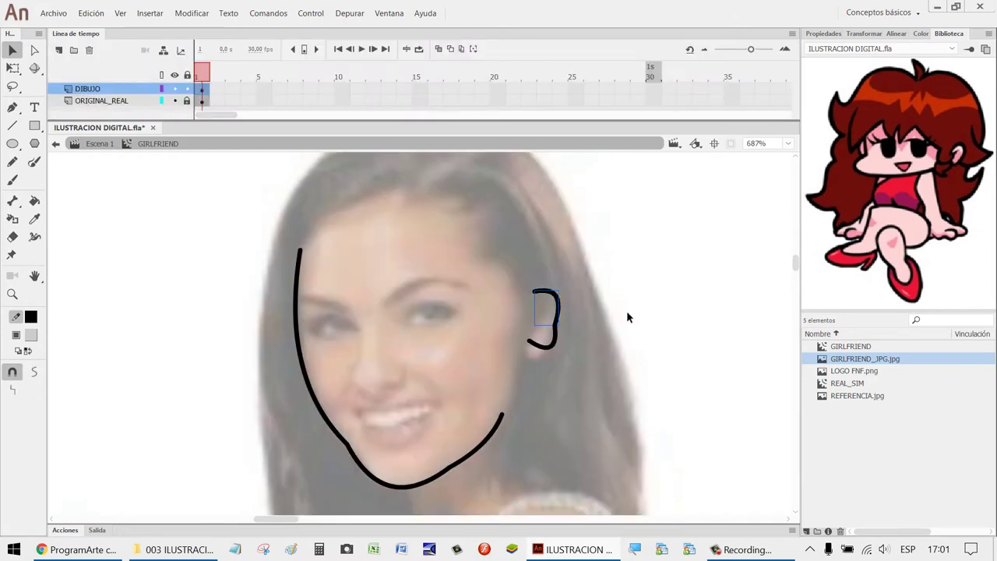
drag(668, 251, 534, 356)
drag(624, 484, 168, 204)
click(631, 418)
drag(629, 507, 190, 207)
right_click(299, 300)
click(389, 381)
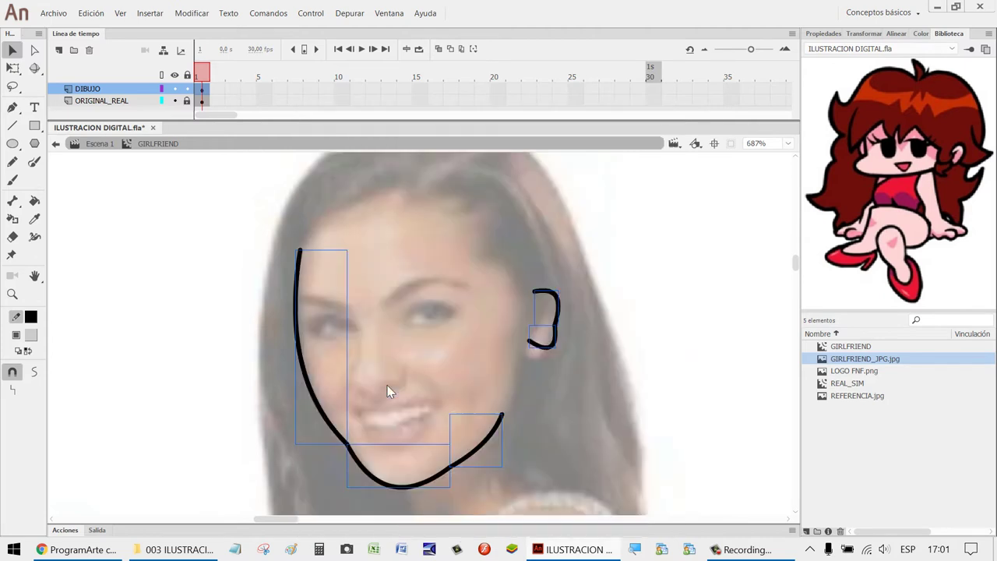
click(156, 325)
key(n)
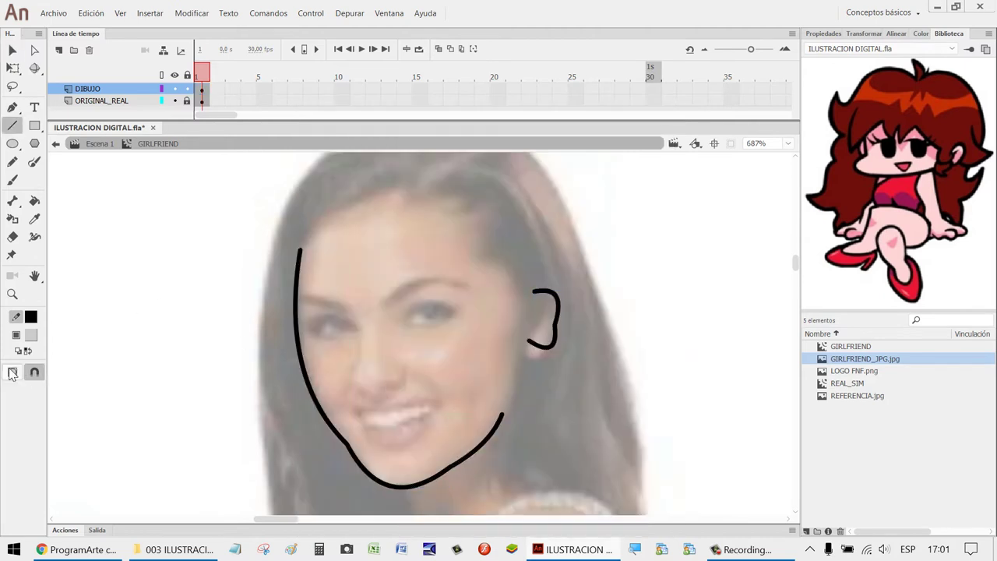
Try reshaping the earlobe and its join with the upper ear, and delete the whole ear outline.
key(v)
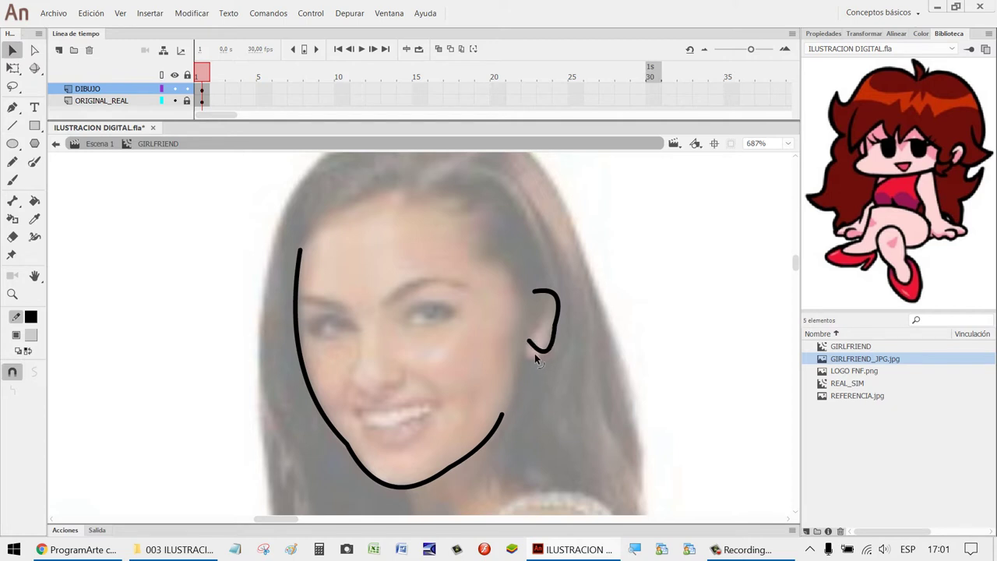
drag(535, 354, 546, 327)
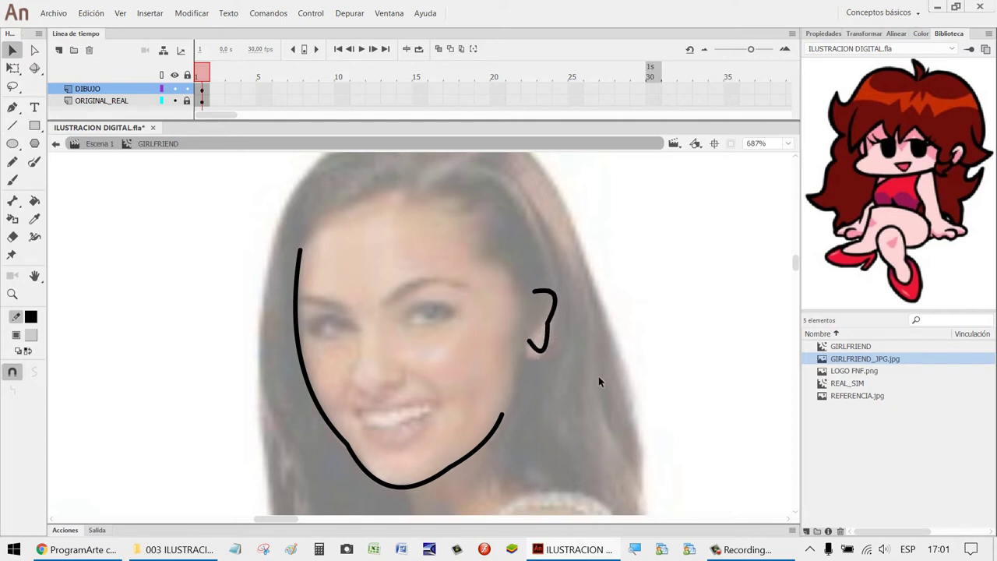
drag(601, 379, 491, 266)
key(Delete)
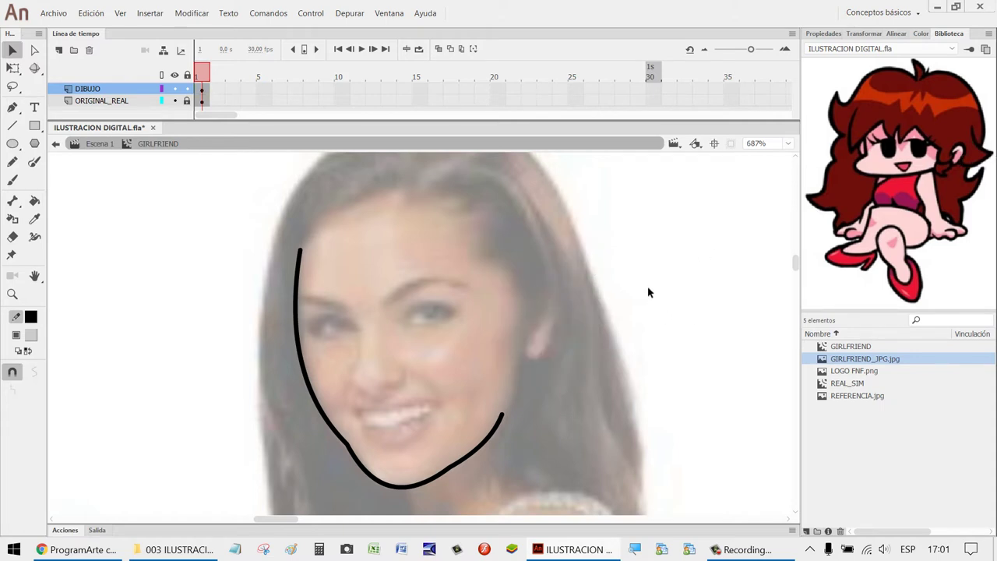
Draw a line for the upper ear over the photo and bend it outward into a hooked curve.
key(n)
mouse_move(535, 278)
mouse_down()
mouse_move(566, 321)
mouse_move(569, 287)
mouse_move(558, 329)
mouse_up()
key(v)
key(n)
key(v)
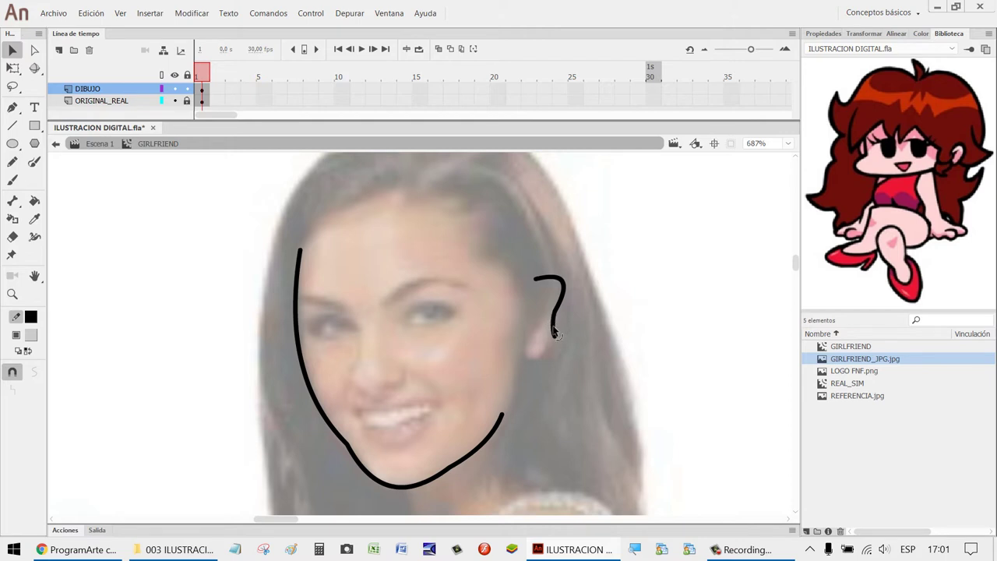
Draw a short earlobe line under the upper ear, join the two and adjust their curves.
key(n)
mouse_move(528, 347)
mouse_down()
mouse_move(559, 346)
mouse_move(548, 353)
mouse_up()
key(v)
drag(563, 285, 561, 292)
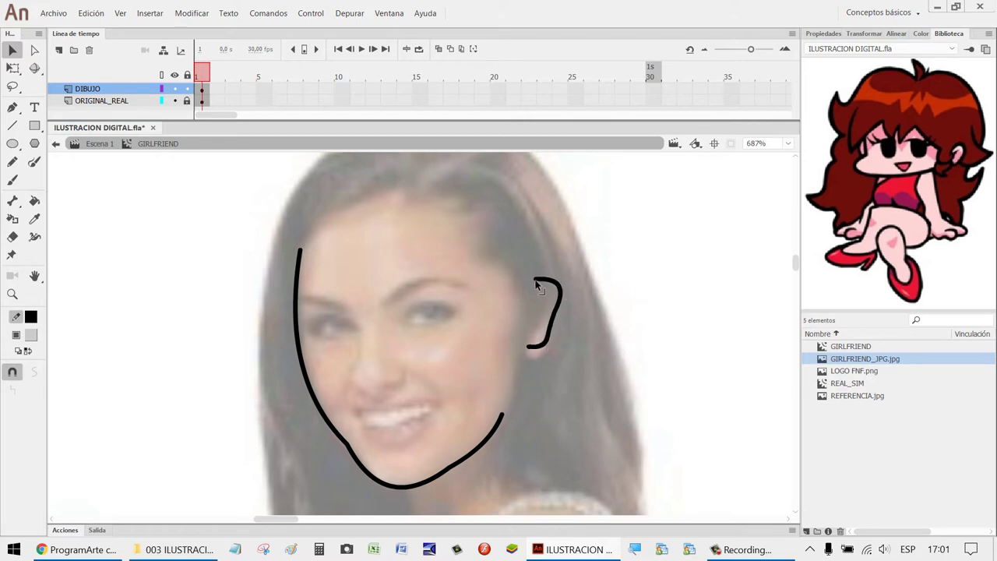
drag(563, 292, 564, 292)
drag(528, 348, 545, 340)
Reshape the ear outline up close by shifting its middle join and rebending the upper curve and earlobe.
key(z)
drag(629, 384, 452, 223)
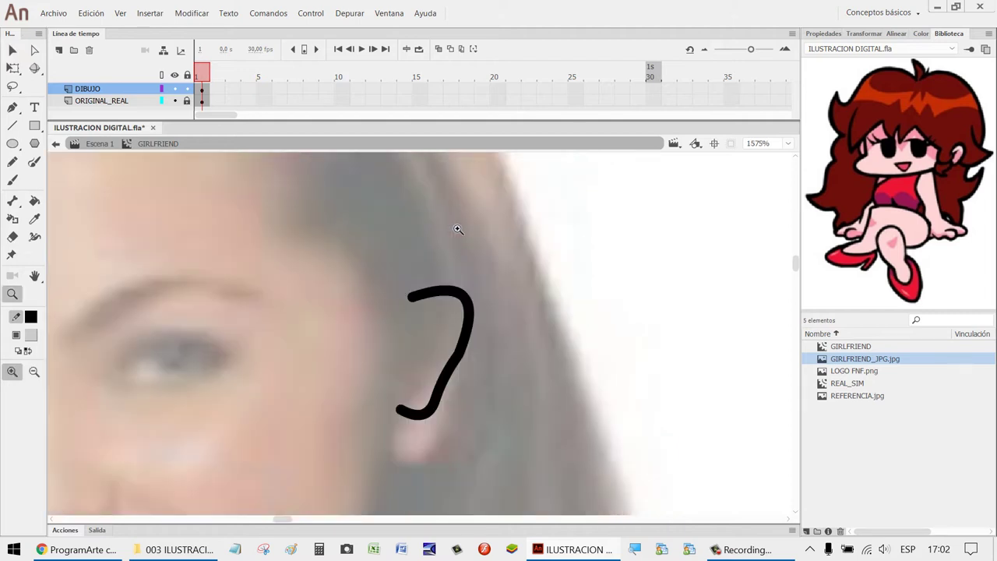
key(v)
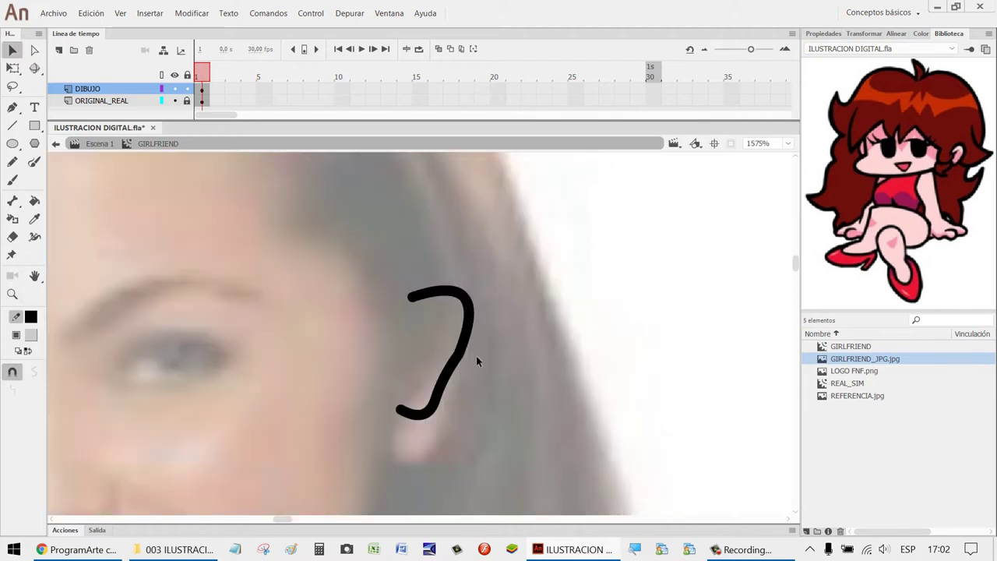
drag(457, 364, 455, 365)
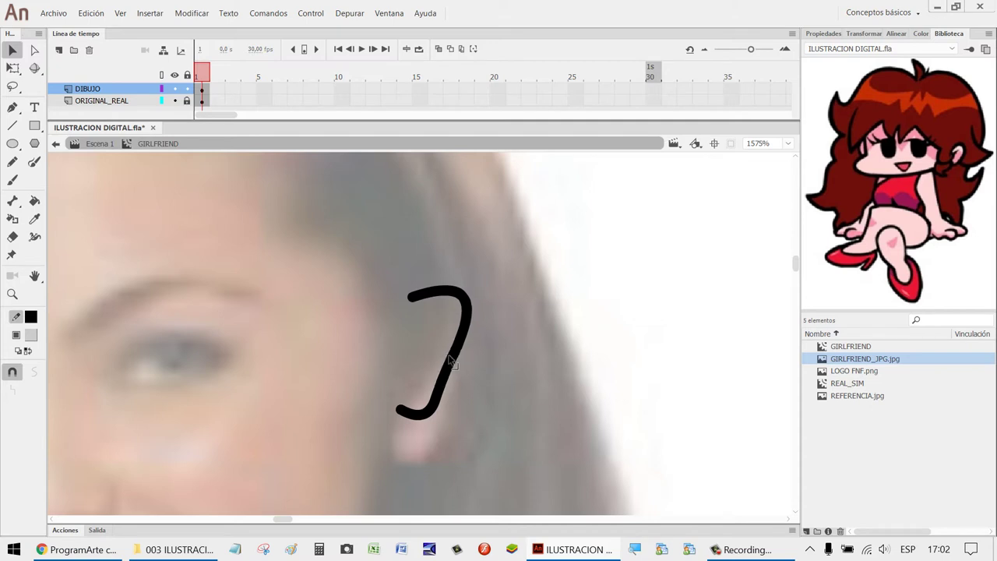
mouse_move(469, 309)
mouse_down()
mouse_move(454, 326)
mouse_move(466, 314)
mouse_up()
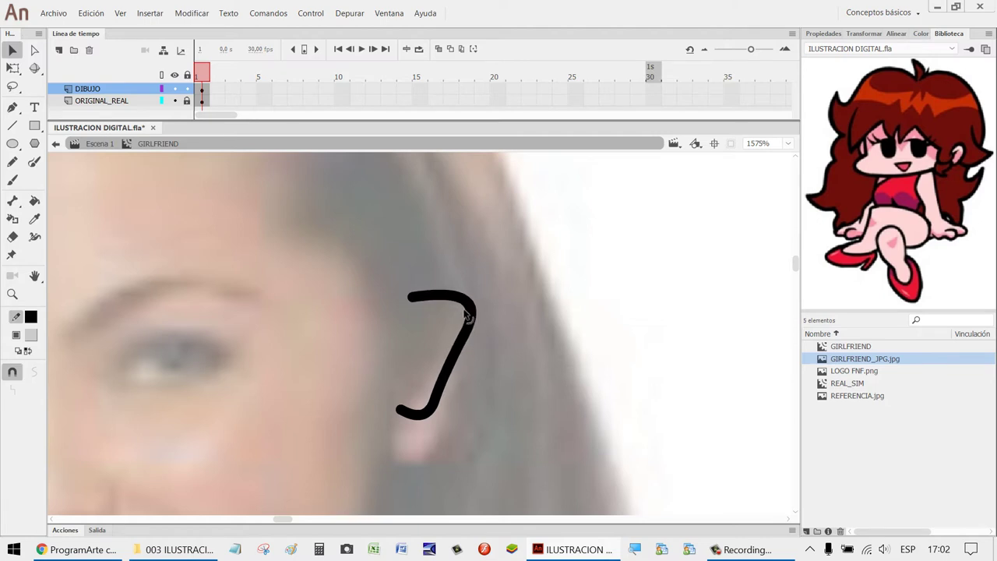
mouse_move(436, 418)
mouse_down()
mouse_move(466, 381)
mouse_move(452, 402)
mouse_up()
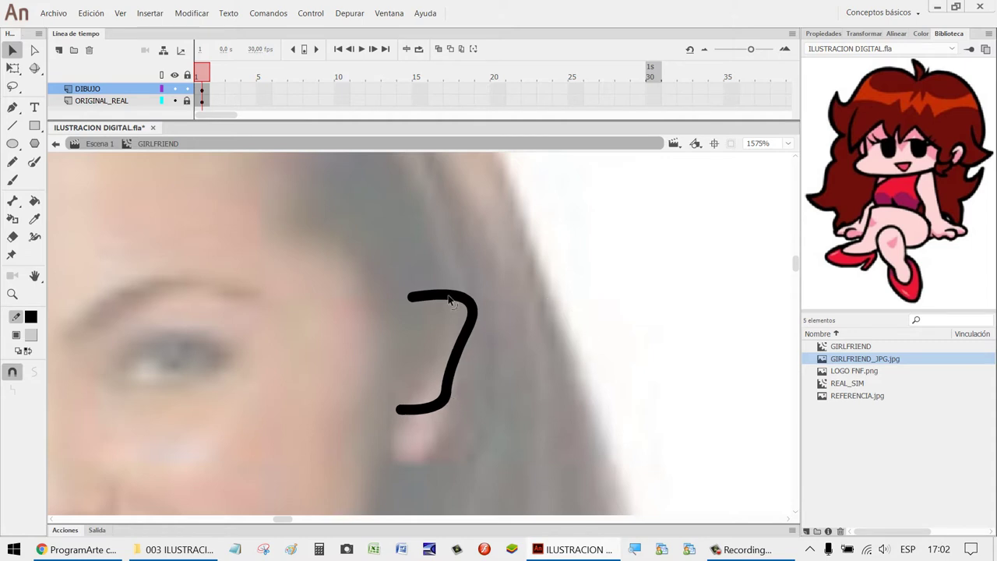
Try another bend on the upper ear, undo it and delete the whole redrawn ear outline.
drag(475, 306, 467, 285)
key(ctrl+z)
drag(534, 260, 349, 477)
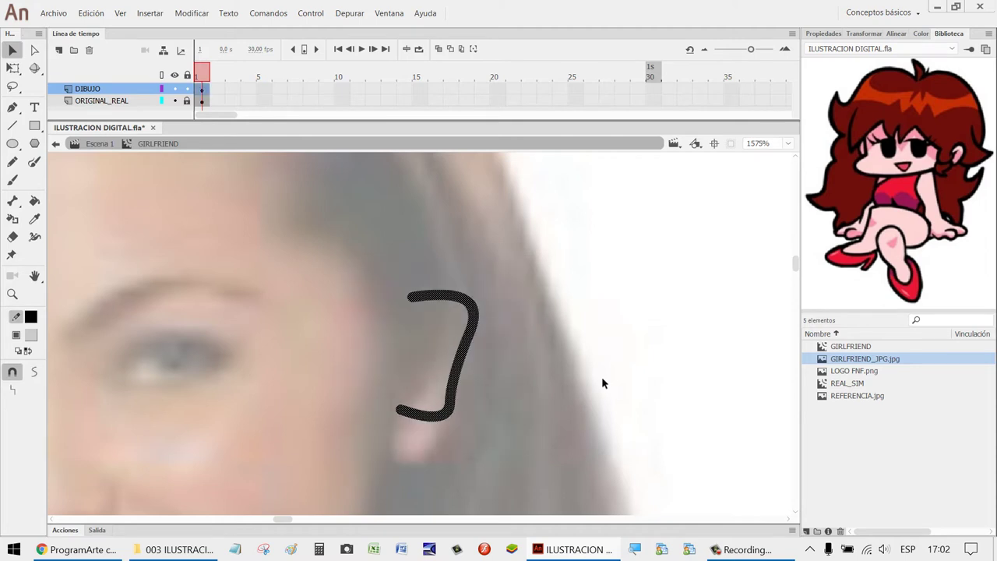
key(Delete)
Examine the ear of the cartoon reference character on the stage up close.
scroll(620, 325, down, 5)
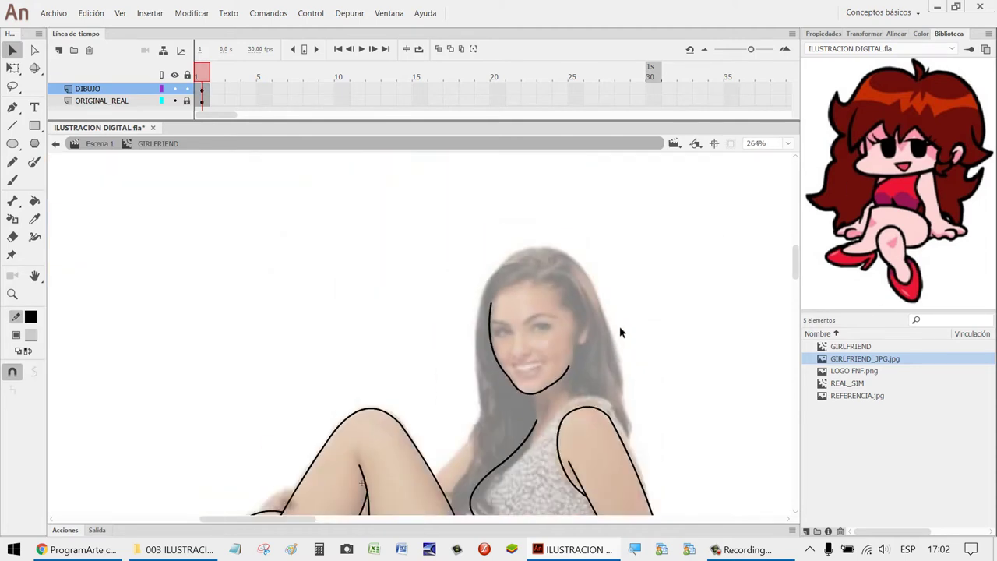
scroll(627, 329, down, 1)
key(h)
drag(652, 345, 117, 337)
drag(483, 354, 366, 346)
key(z)
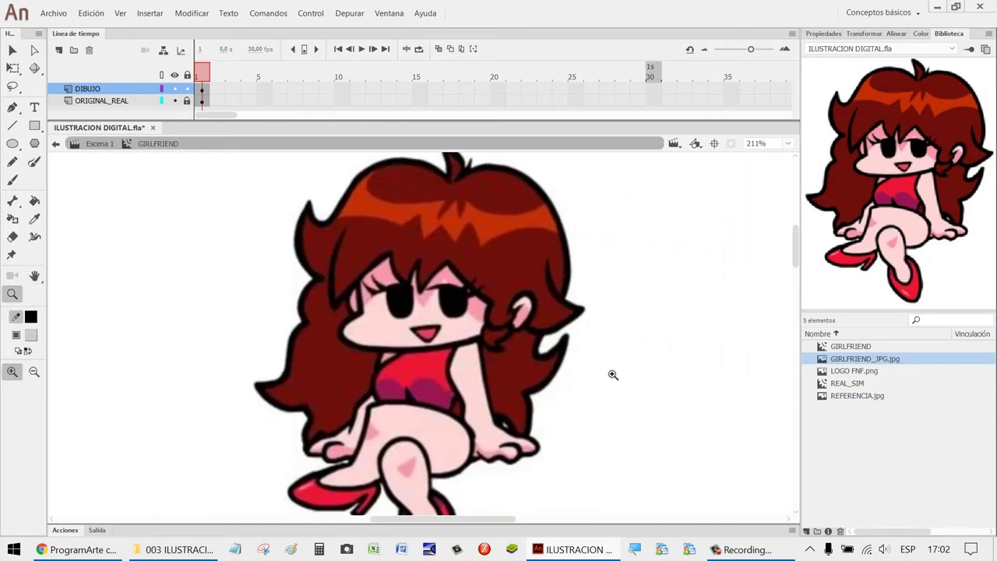
drag(613, 375, 444, 271)
drag(419, 320, 467, 374)
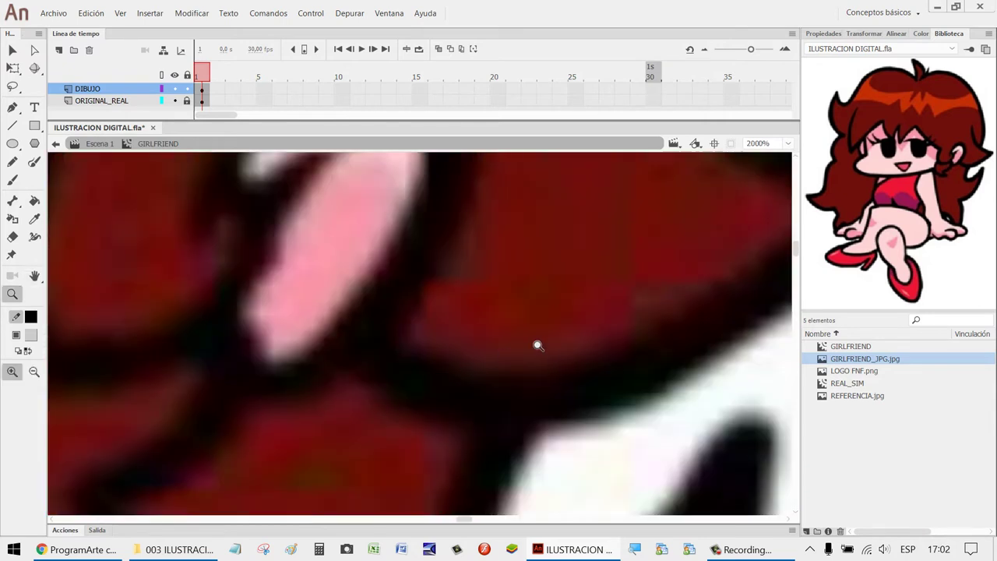
scroll(511, 312, down, 10)
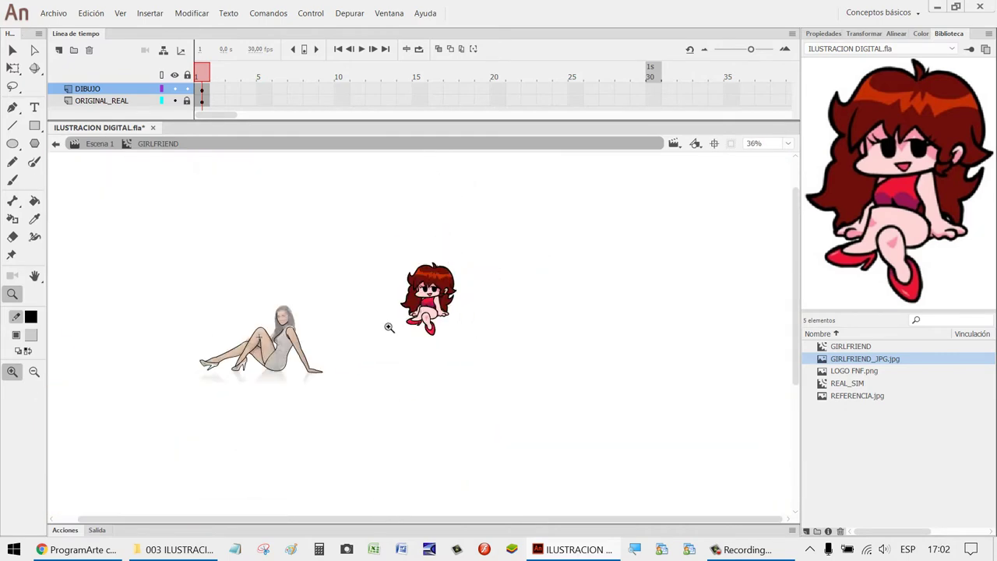
scroll(551, 342, up, 4)
drag(536, 422, 253, 282)
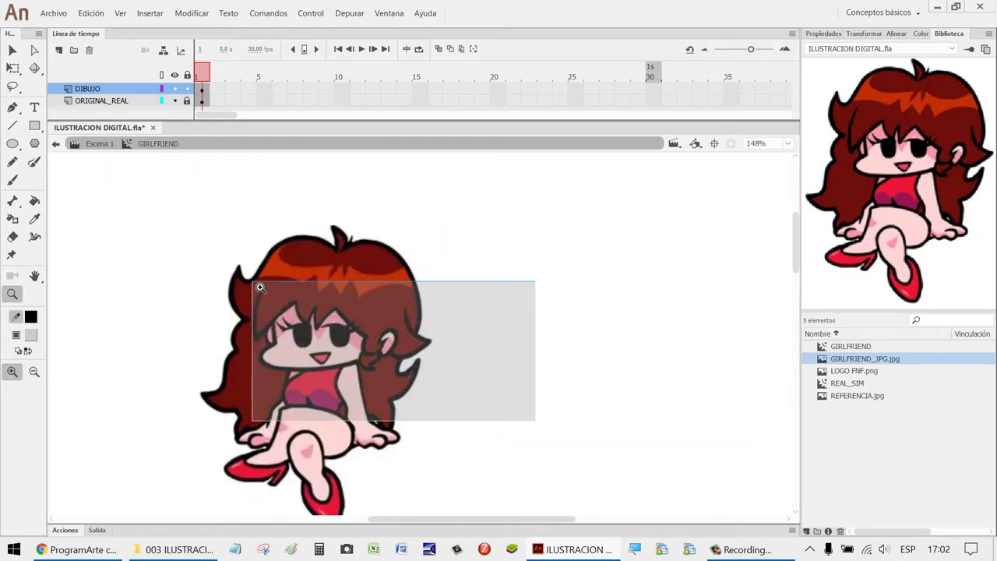
Draw a vertical line on the blank area beside the cartoon character and bend it into a hooked ear curve.
key(n)
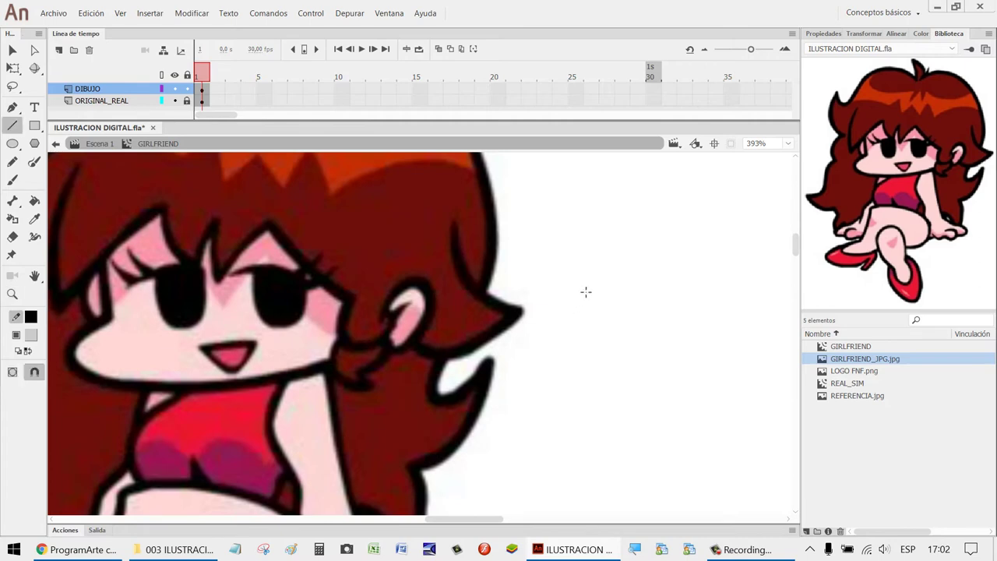
drag(579, 287, 579, 358)
key(v)
mouse_move(584, 321)
mouse_down()
mouse_move(621, 304)
mouse_move(616, 290)
mouse_move(583, 294)
mouse_move(605, 302)
mouse_up()
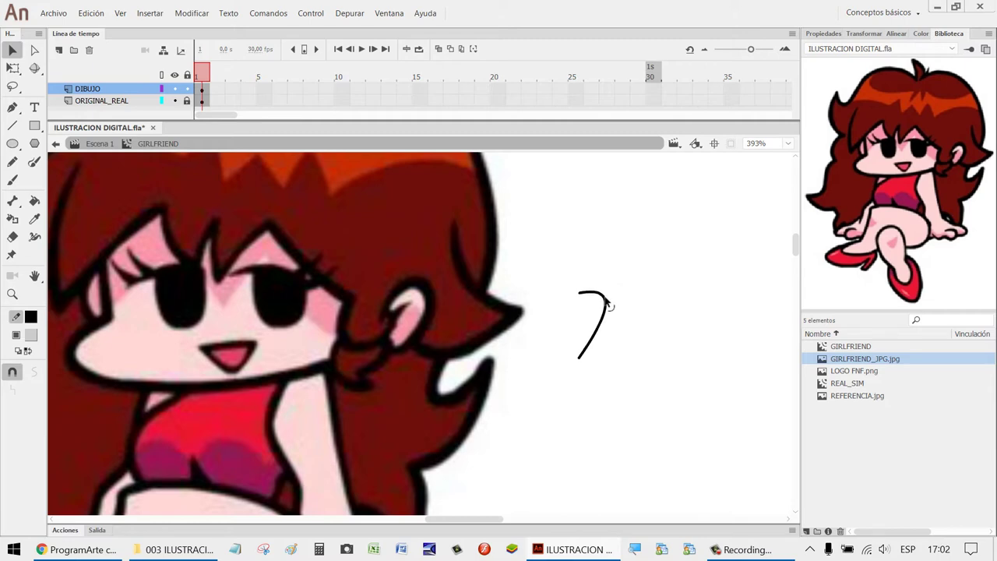
Split the new ear curve in two by deleting a thin slice near its middle.
key(z)
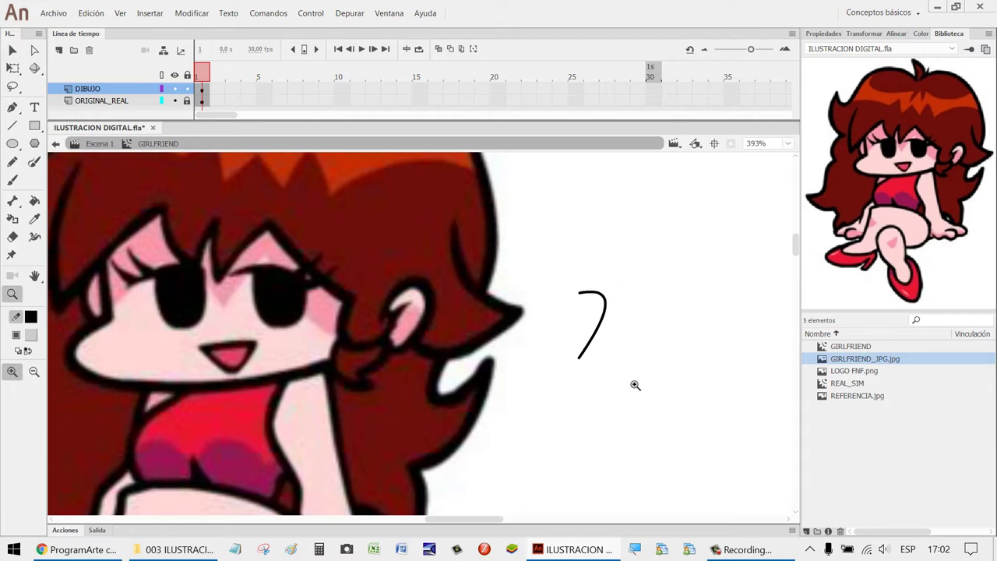
click(637, 382)
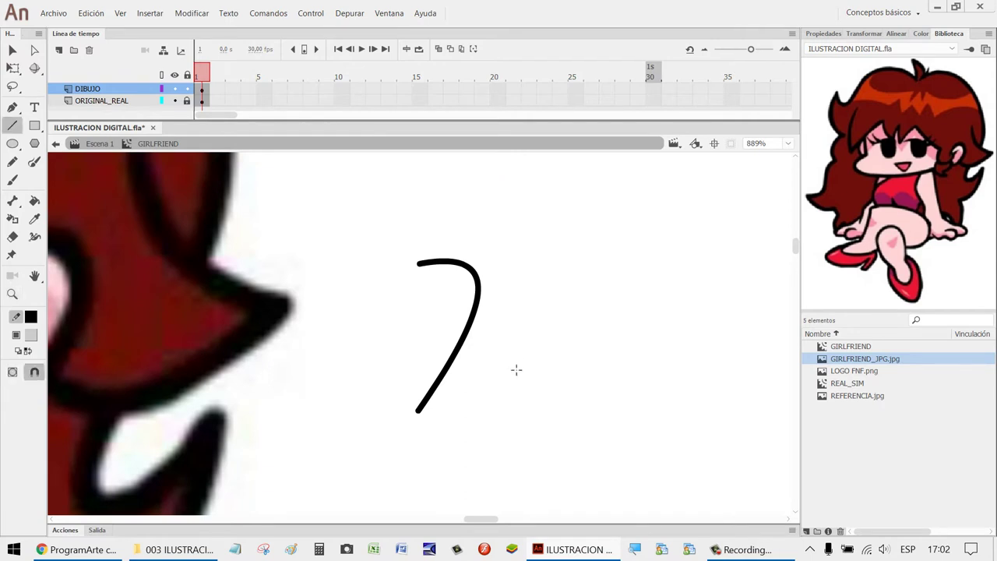
key(v)
drag(535, 437, 368, 343)
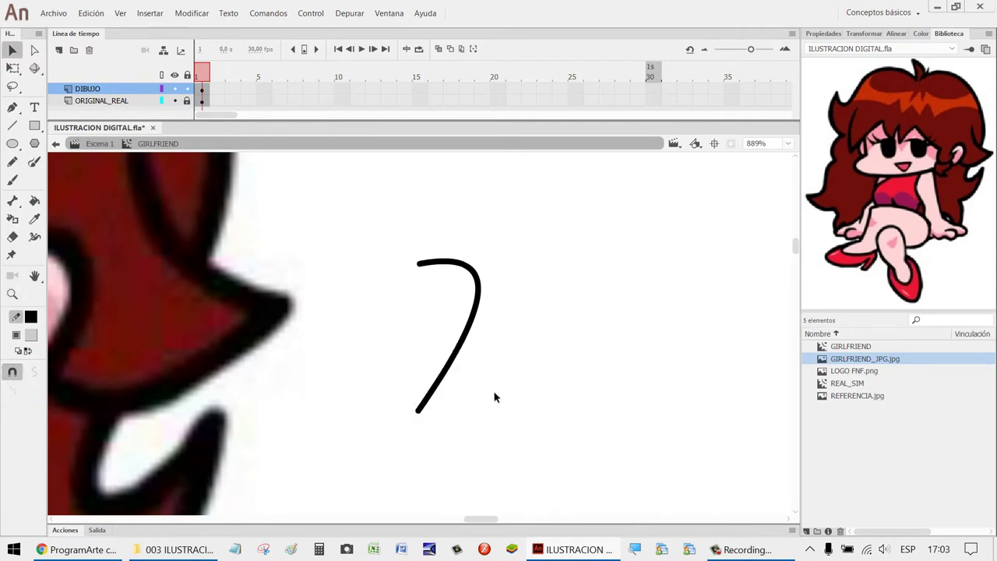
click(449, 343)
click(658, 365)
drag(526, 344, 378, 333)
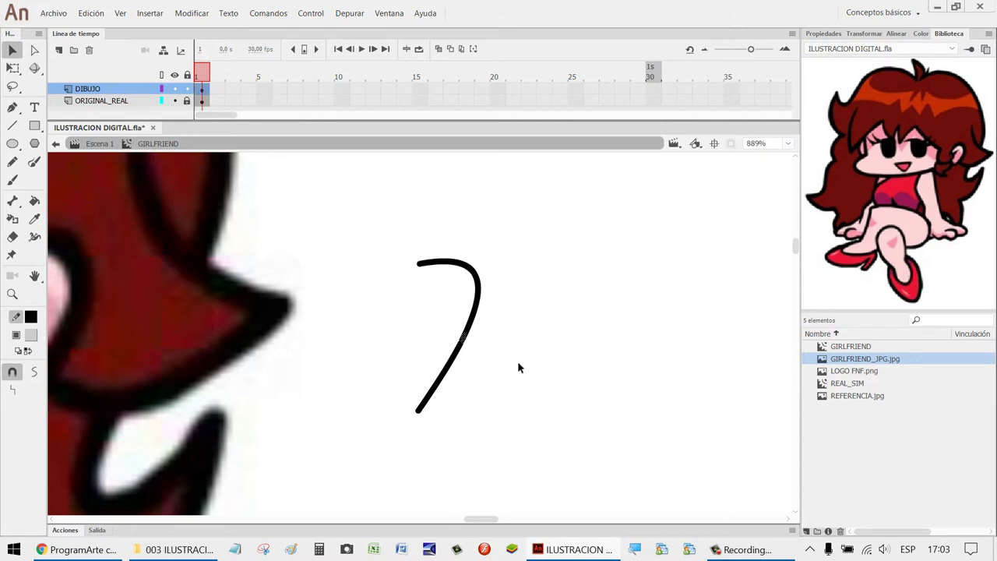
key(Delete)
Bend the lower piece into an earlobe, rejoin it to the upper piece and refine both curves and the lower end.
mouse_move(417, 411)
mouse_down()
mouse_move(418, 390)
mouse_move(447, 379)
mouse_up()
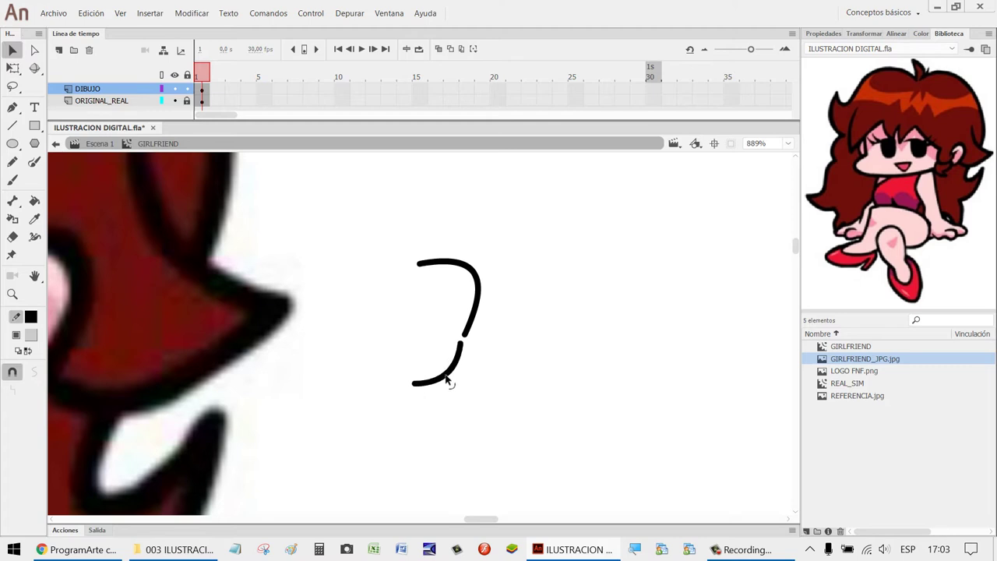
drag(470, 338, 456, 379)
drag(478, 295, 475, 305)
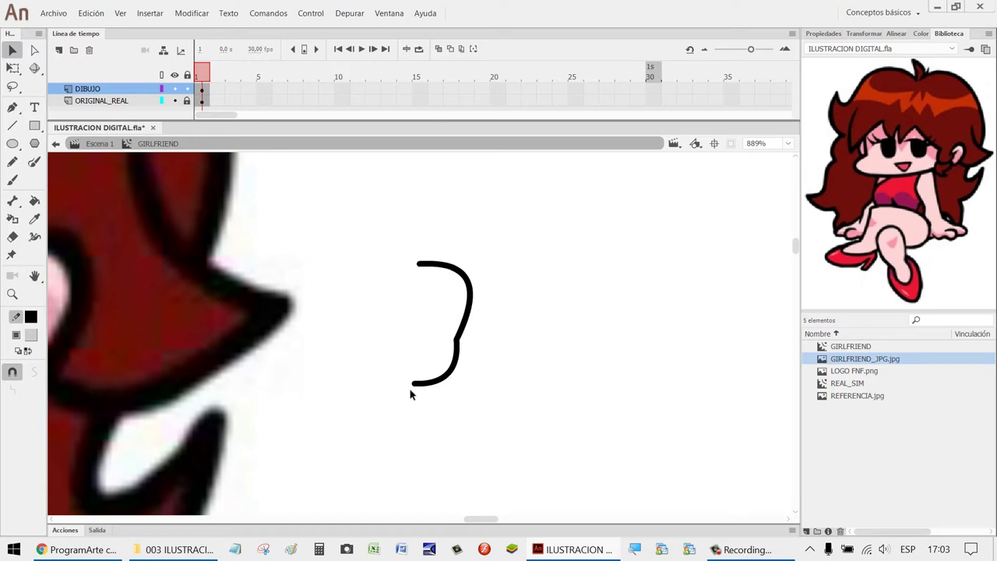
drag(413, 387, 414, 381)
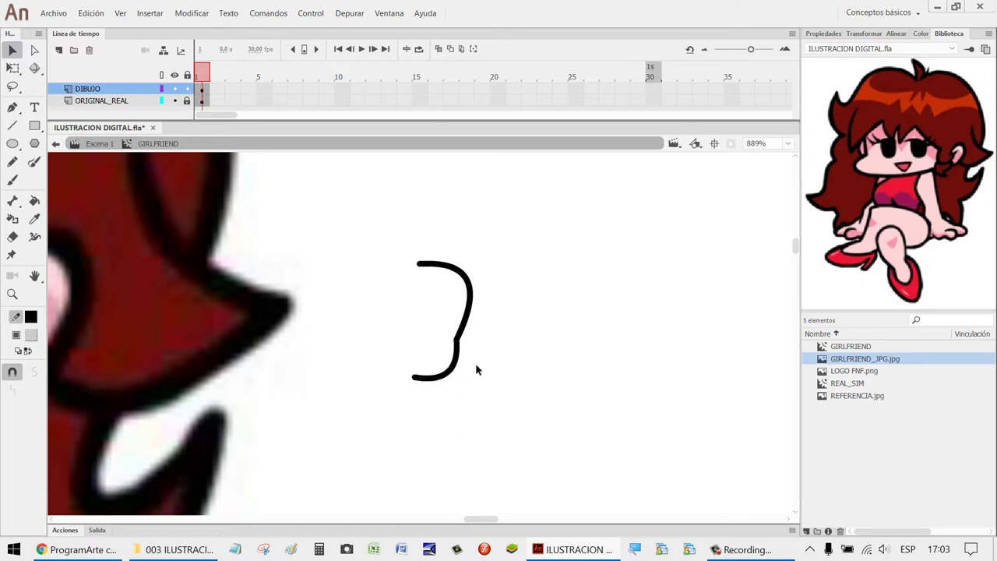
drag(473, 286, 475, 280)
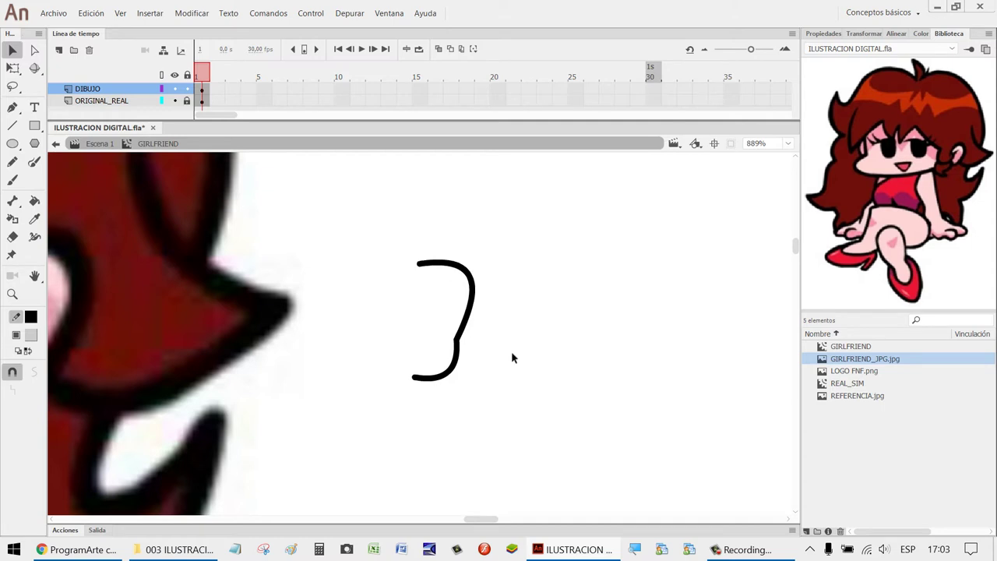
Cut the finished ear outline, paste it beside the woman's head and move it slightly closer to her ear.
drag(527, 431, 283, 193)
click(569, 344)
drag(527, 230, 386, 439)
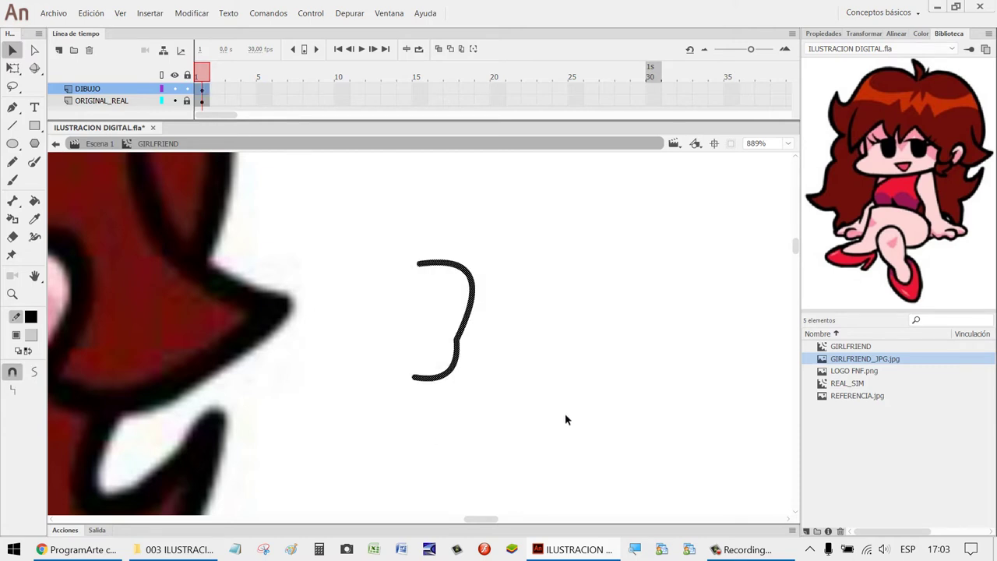
key(Delete)
scroll(471, 343, down, 6)
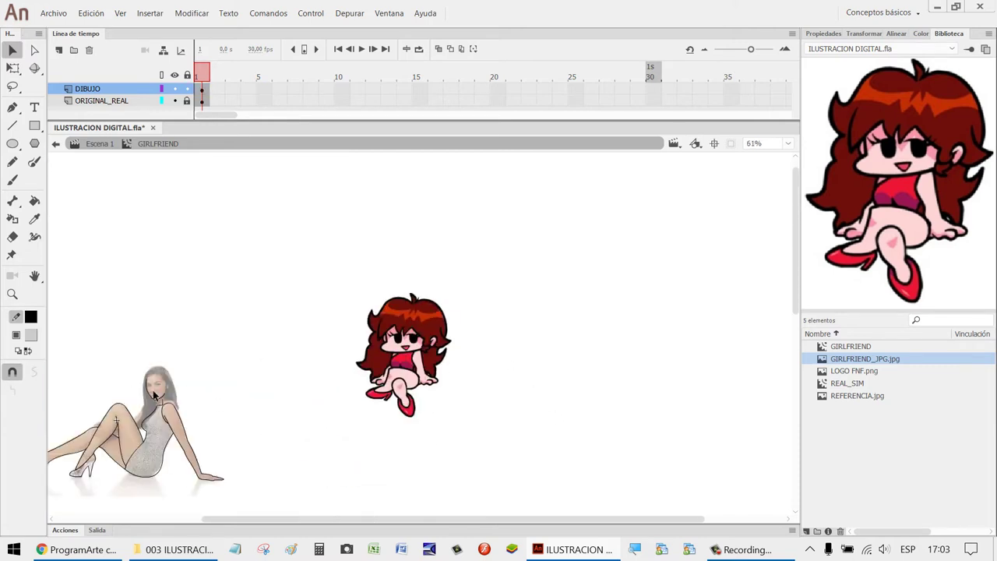
scroll(155, 398, up, 6)
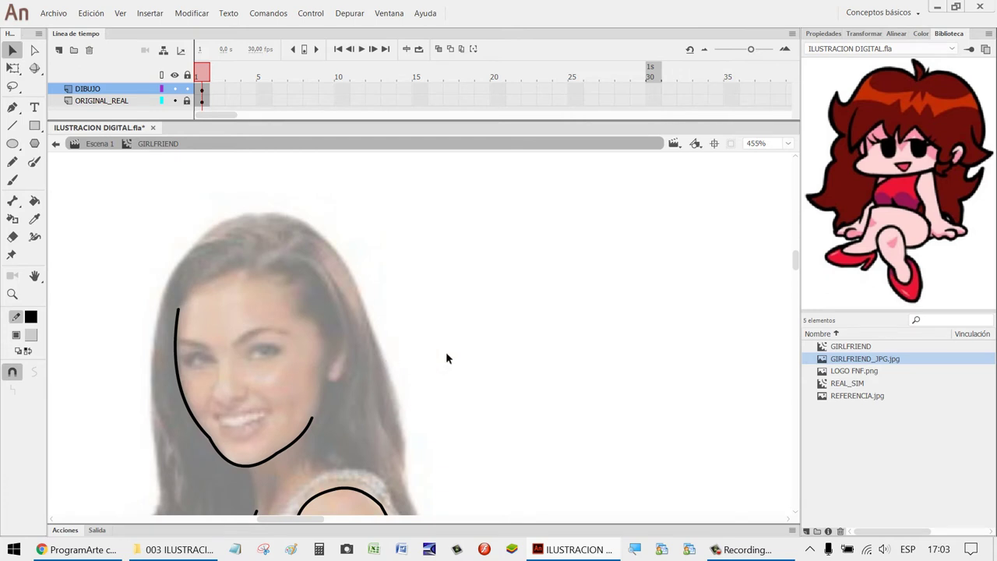
key(ctrl+z)
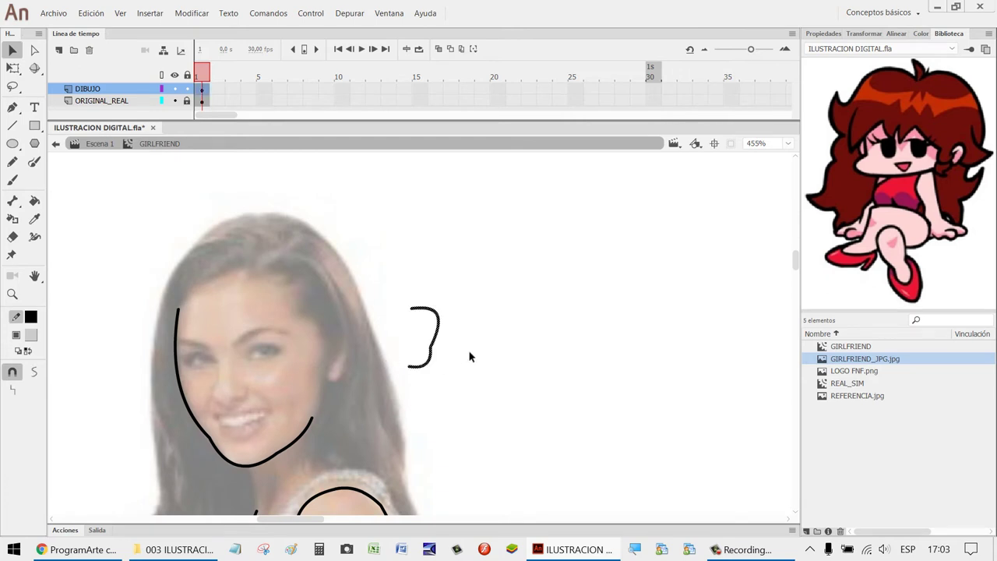
mouse_move(427, 368)
mouse_down()
mouse_move(348, 398)
mouse_move(416, 378)
mouse_up()
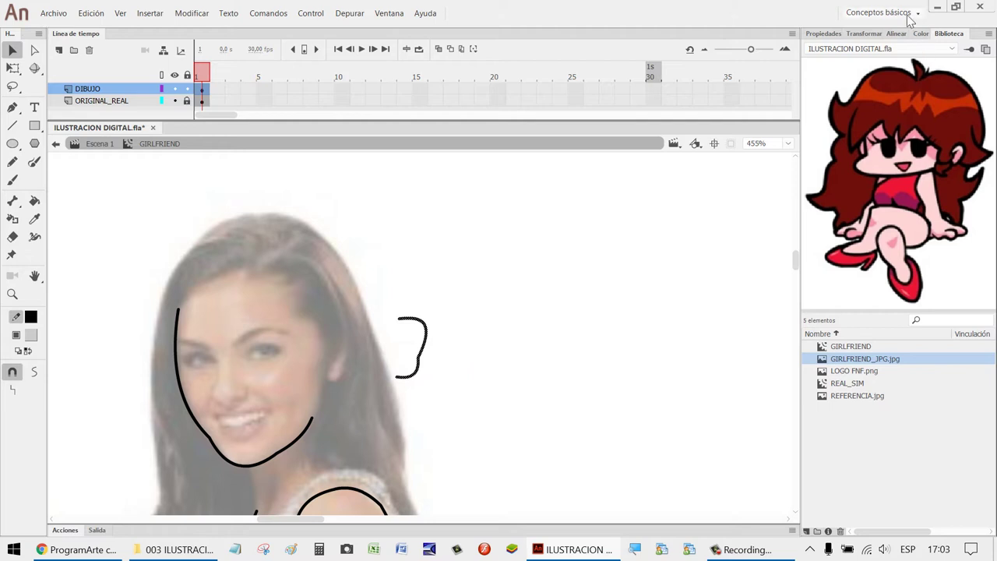
Scale the pasted ear outline to 60% in both directions and rotate it 10°.
click(863, 33)
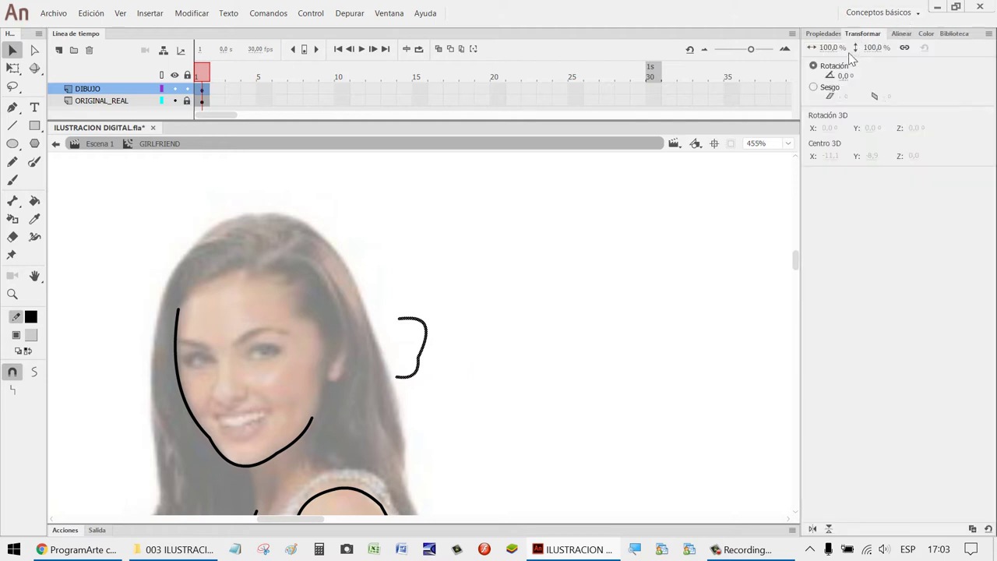
click(874, 47)
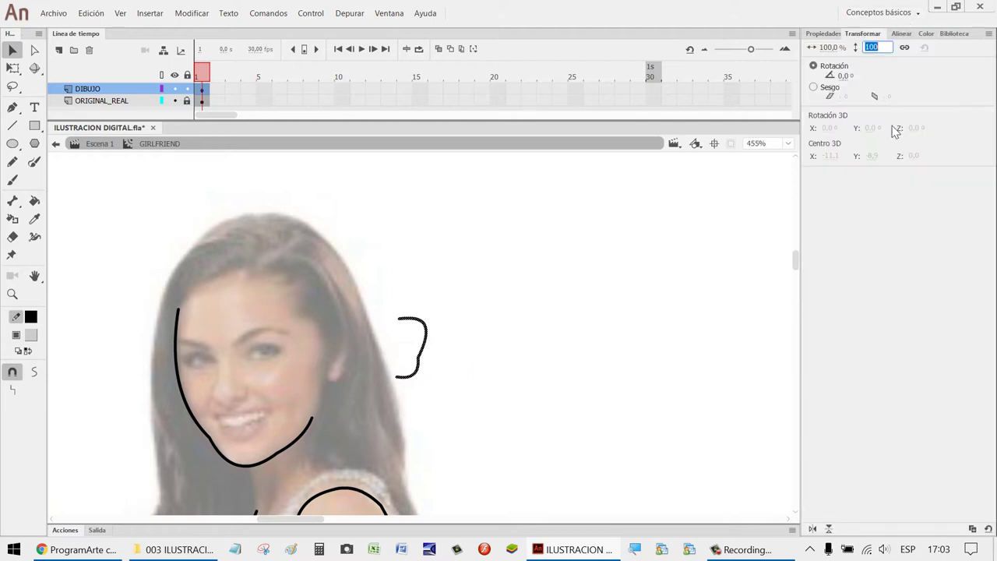
text(60)
key(Return)
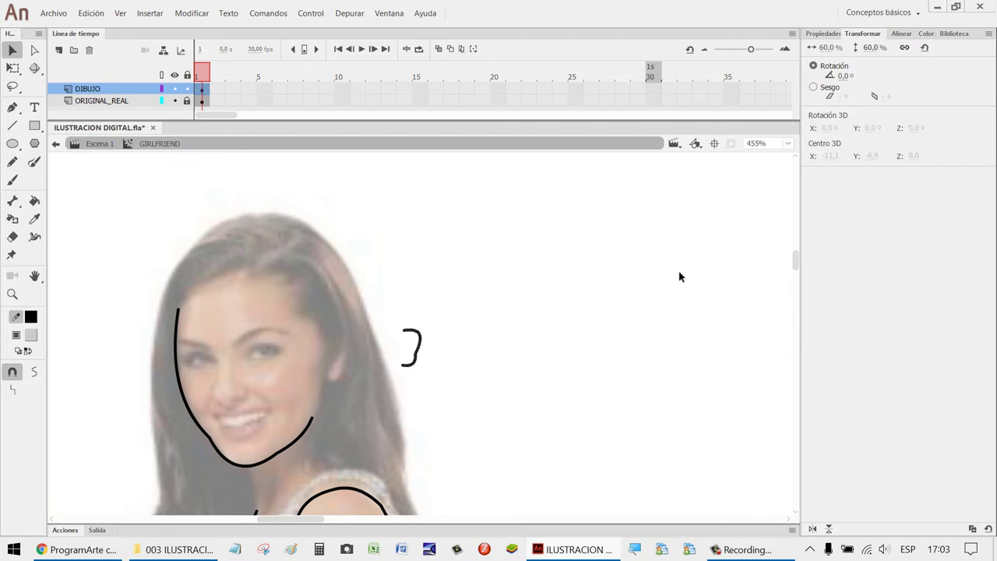
click(846, 78)
text(5)
key(Return)
click(845, 76)
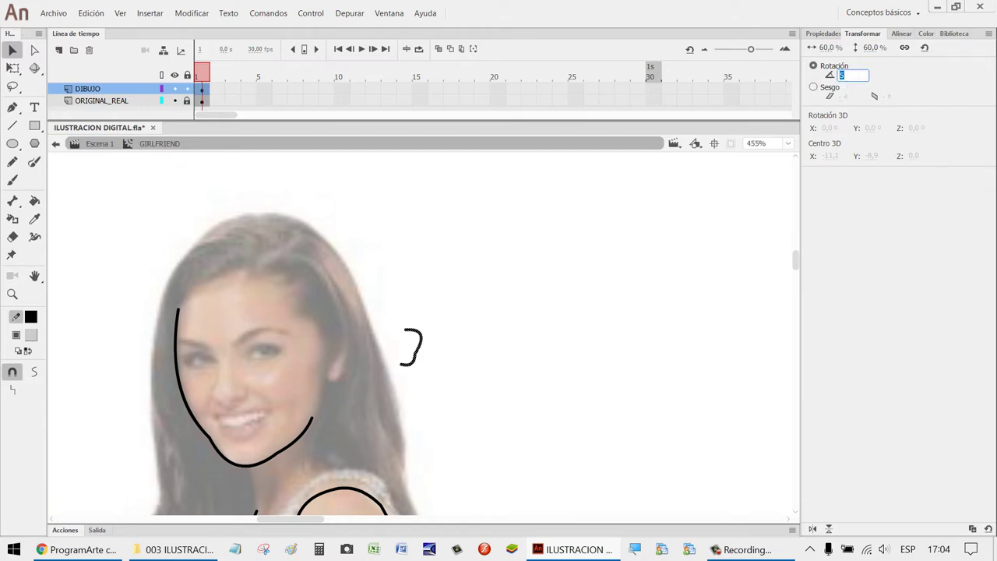
key(Return)
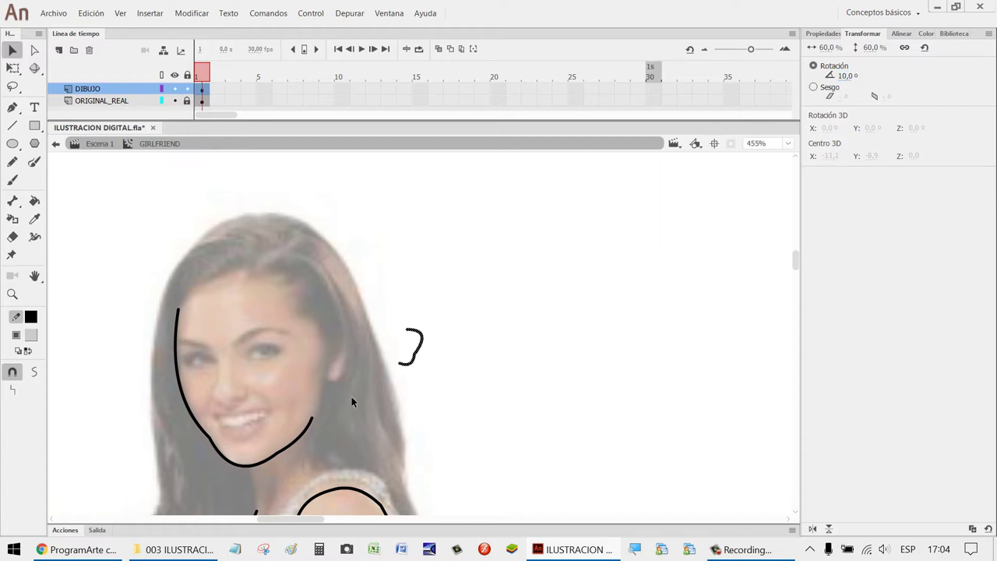
Move the ear outline onto the woman's ear in the photo and nudge it slightly upward.
mouse_move(403, 373)
mouse_down()
mouse_move(333, 399)
mouse_move(328, 389)
mouse_move(338, 393)
mouse_up()
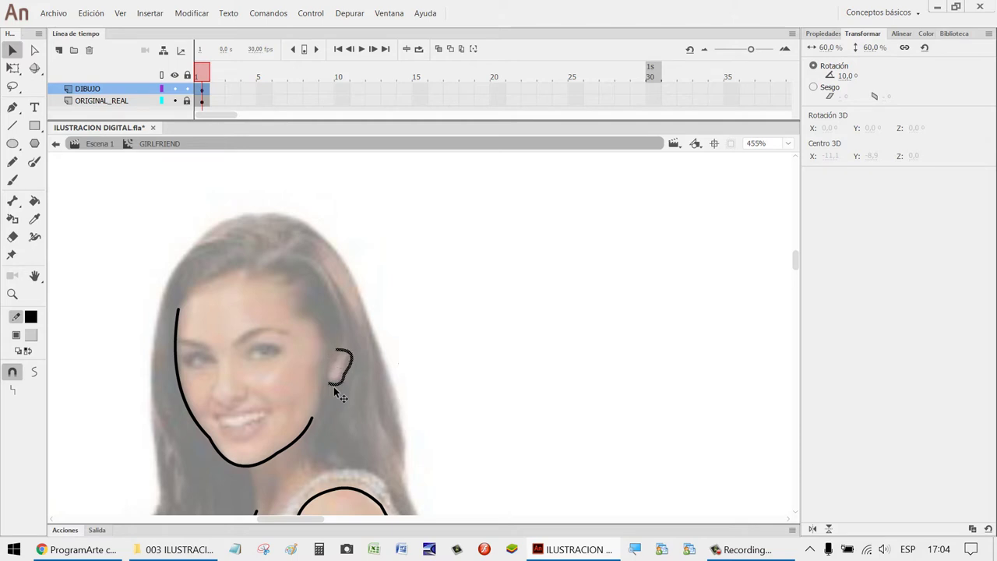
click(478, 389)
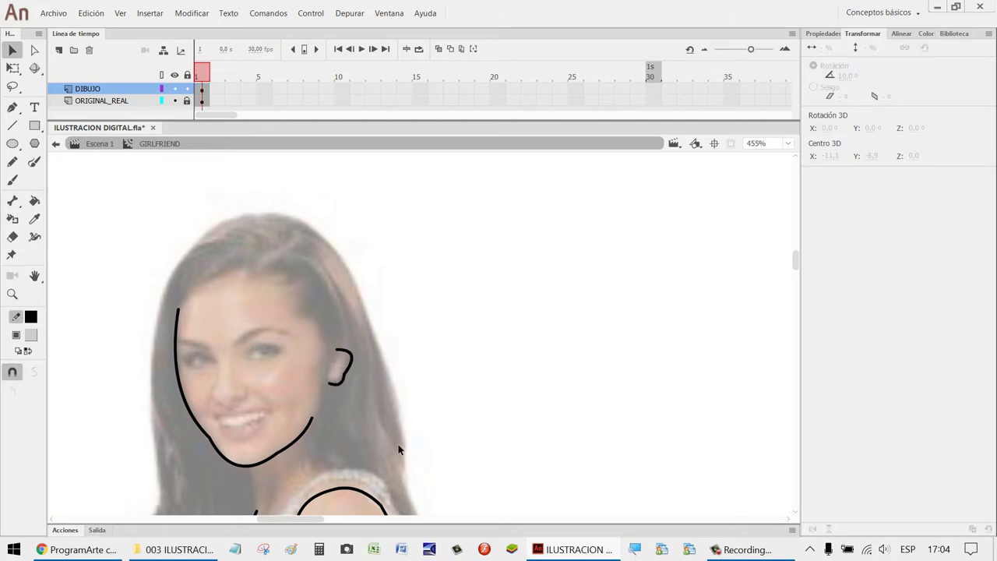
key(z)
drag(430, 482, 64, 281)
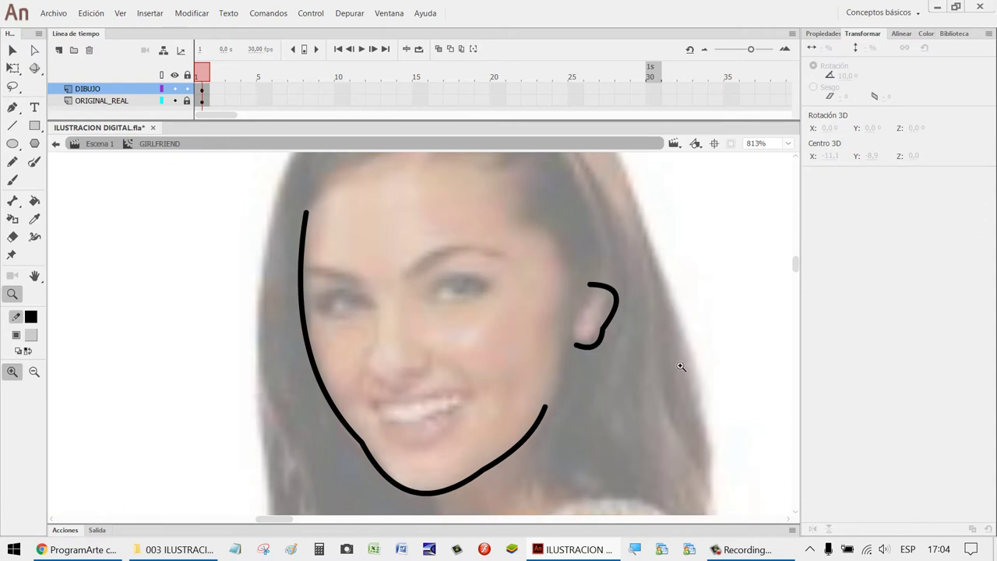
key(v)
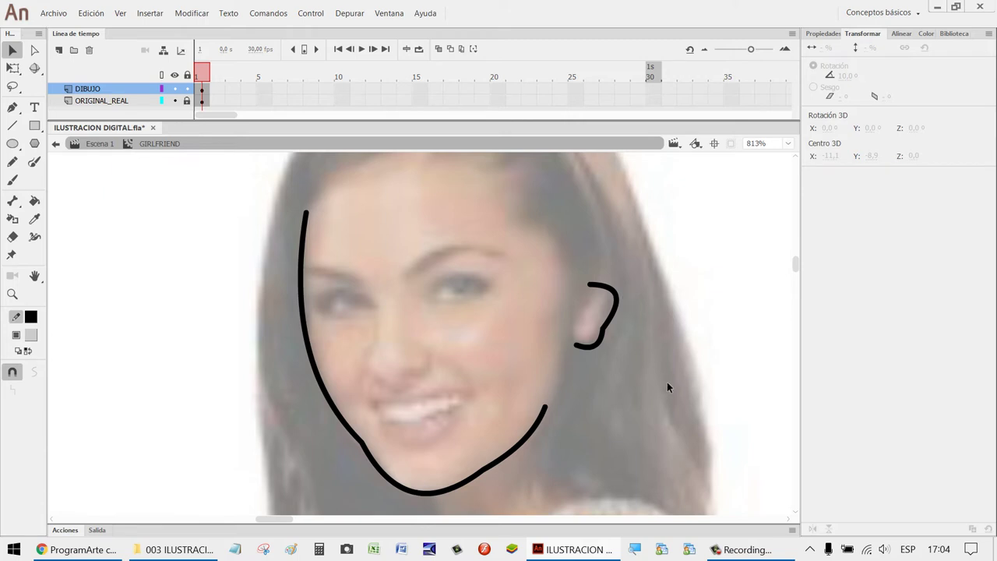
mouse_move(667, 382)
mouse_down()
mouse_move(501, 257)
mouse_move(511, 241)
mouse_up()
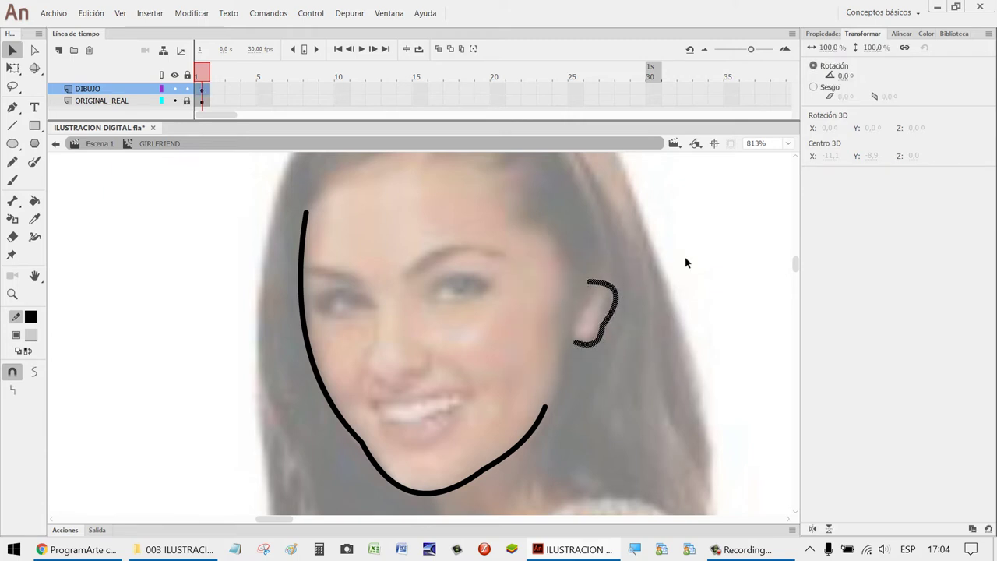
click(719, 309)
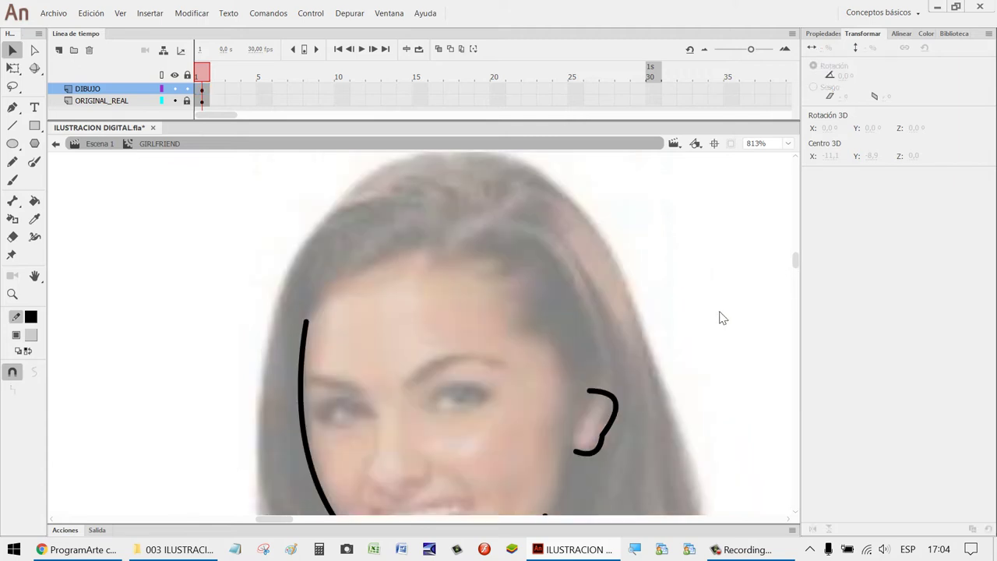
Check the placed ear against the whole head and examine the cartoon character's face for comparison.
scroll(720, 310, up, 2)
scroll(718, 310, down, 2)
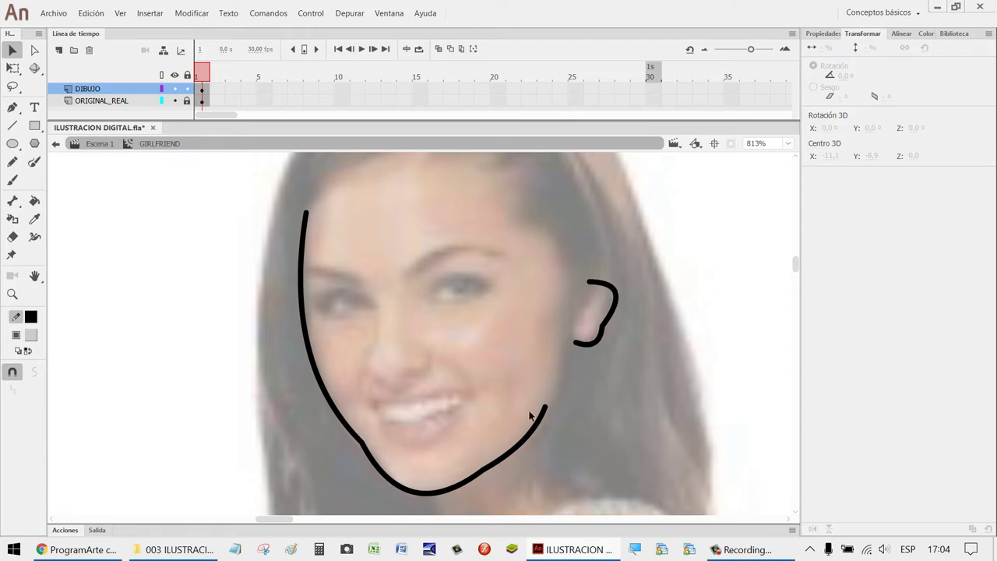
scroll(612, 387, down, 5)
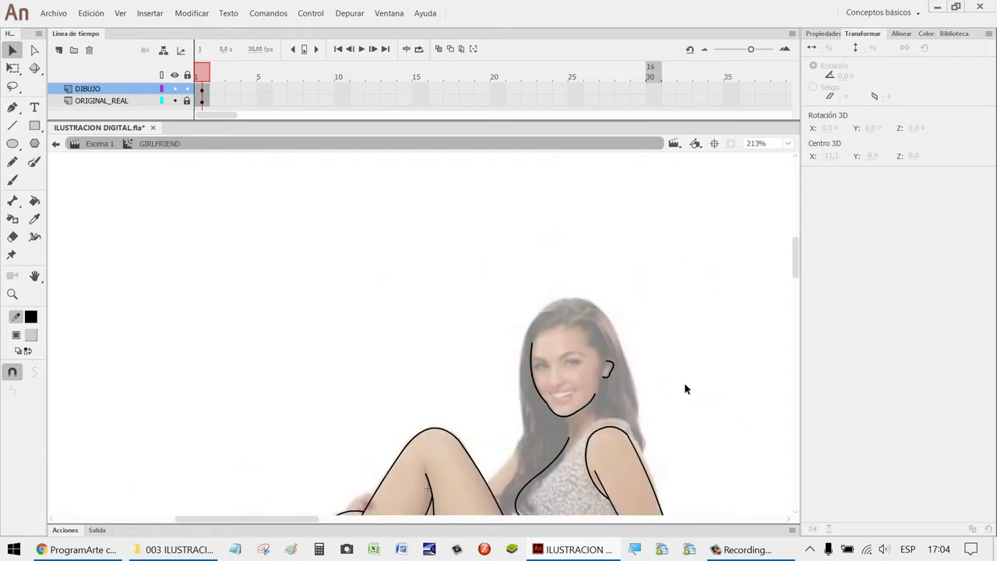
key(h)
mouse_move(719, 289)
mouse_down()
mouse_move(352, 415)
mouse_move(91, 403)
mouse_up()
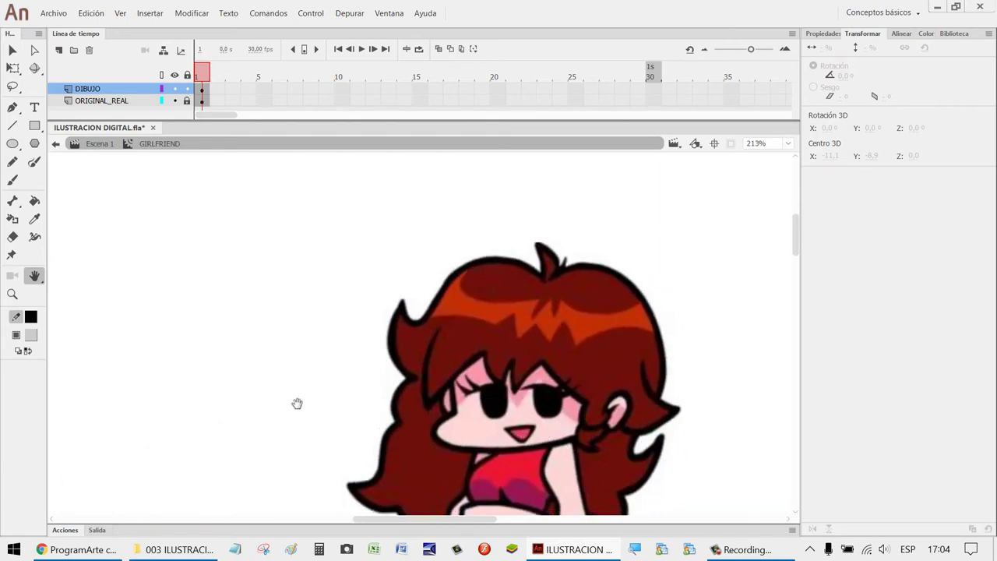
drag(296, 403, 516, 343)
Draw an angled line along one side of the nose and a small curve around the other nostril, bending the angled line's lower segment.
key(z)
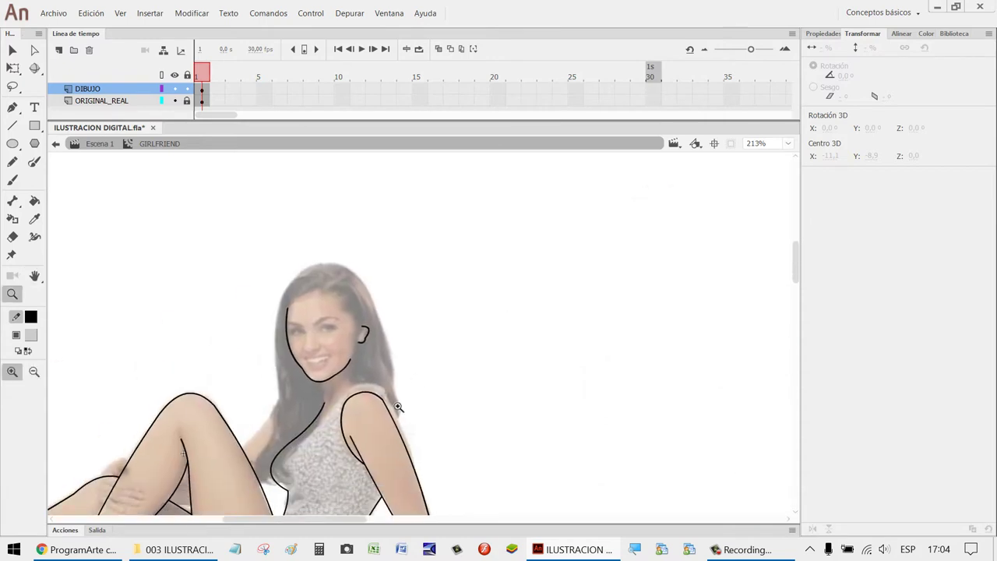
drag(423, 408, 205, 300)
drag(576, 413, 356, 335)
alt+click(507, 312)
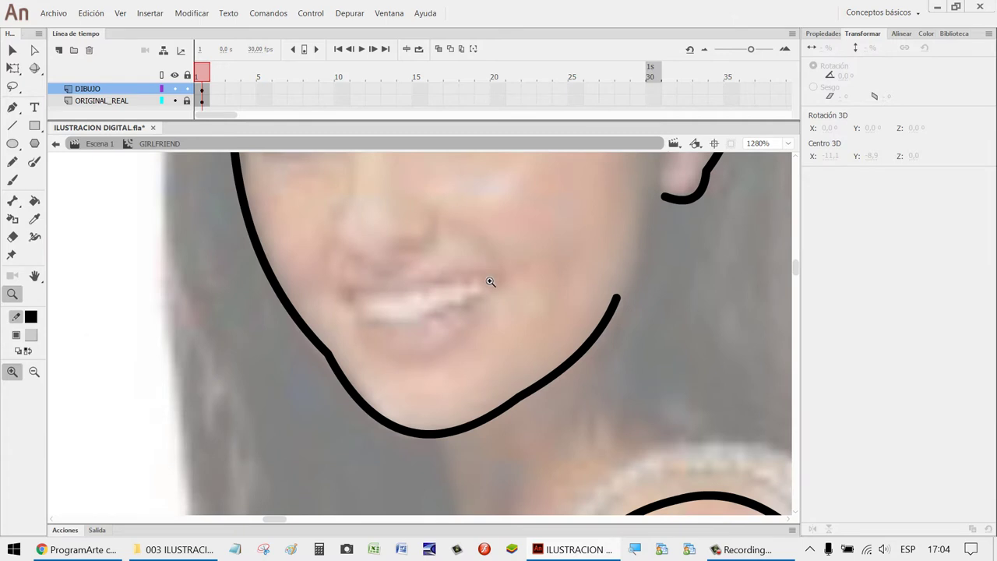
key(h)
drag(517, 272, 539, 374)
key(n)
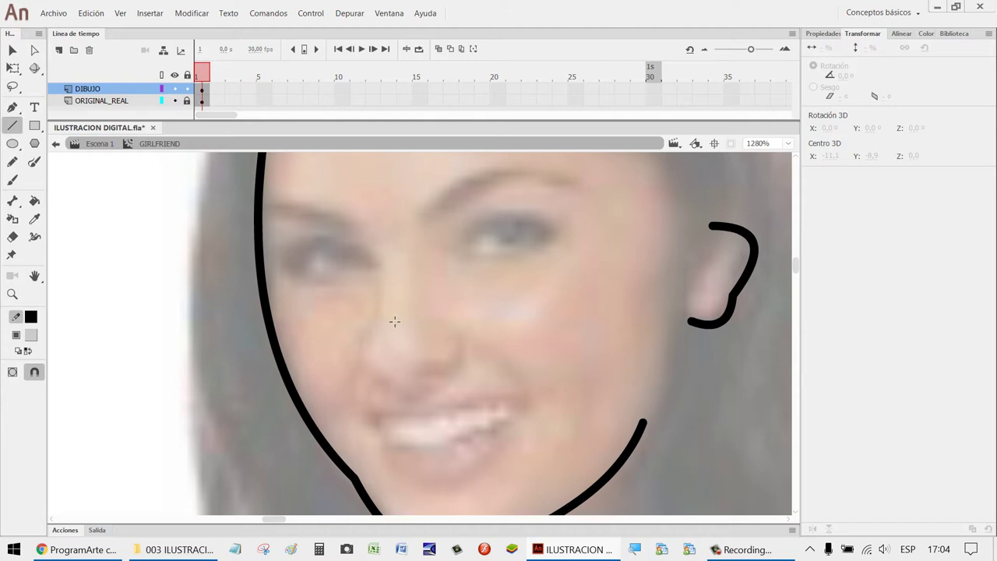
mouse_move(389, 315)
mouse_down()
mouse_move(366, 354)
mouse_move(405, 380)
mouse_up()
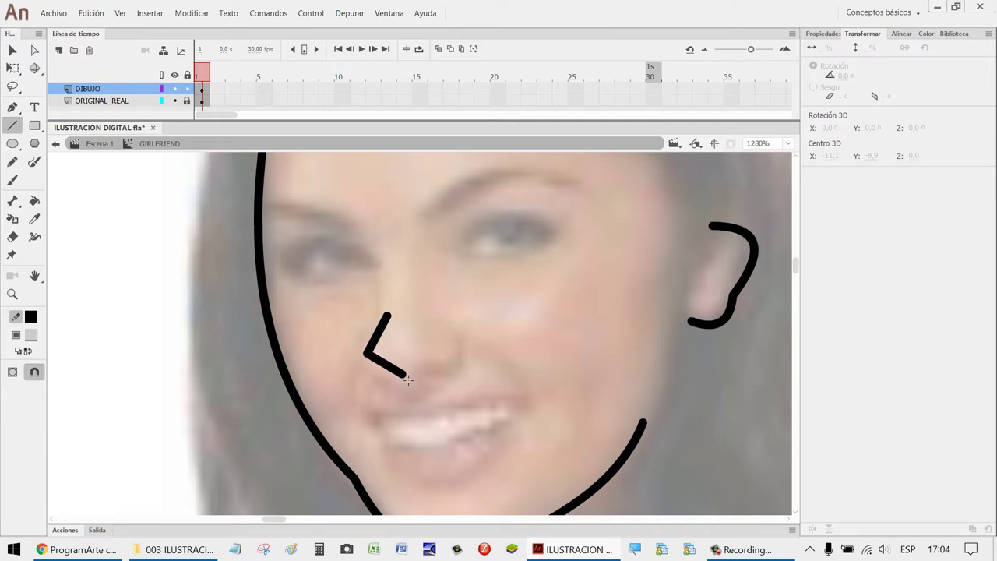
mouse_move(436, 334)
mouse_down()
mouse_move(437, 370)
mouse_move(454, 360)
mouse_up()
key(v)
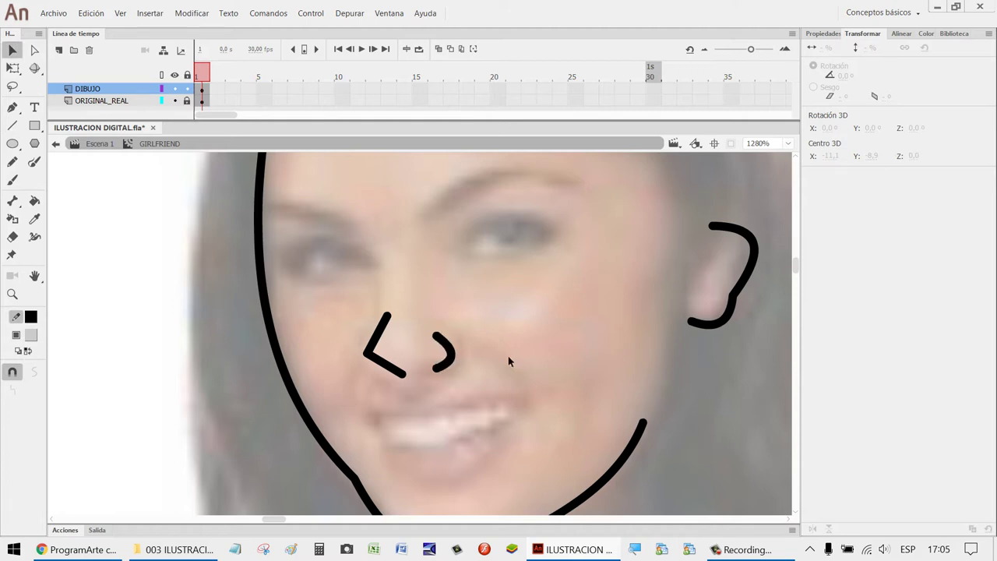
drag(387, 365, 389, 373)
drag(390, 320, 394, 321)
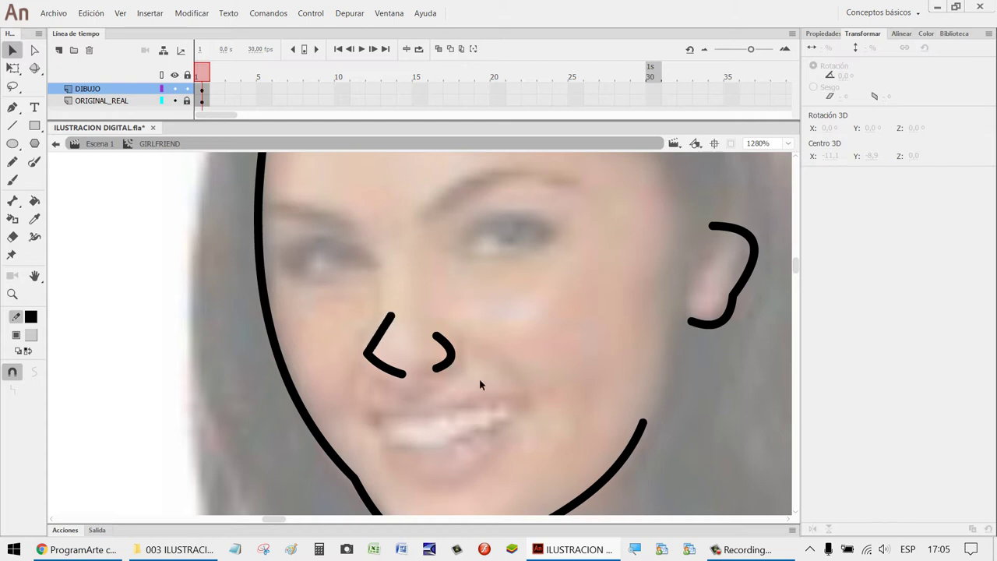
Try to blunt the nose line's sharp corner by deleting it and bridging the gap with a short line, and undo the attempt.
key(z)
drag(498, 411, 340, 290)
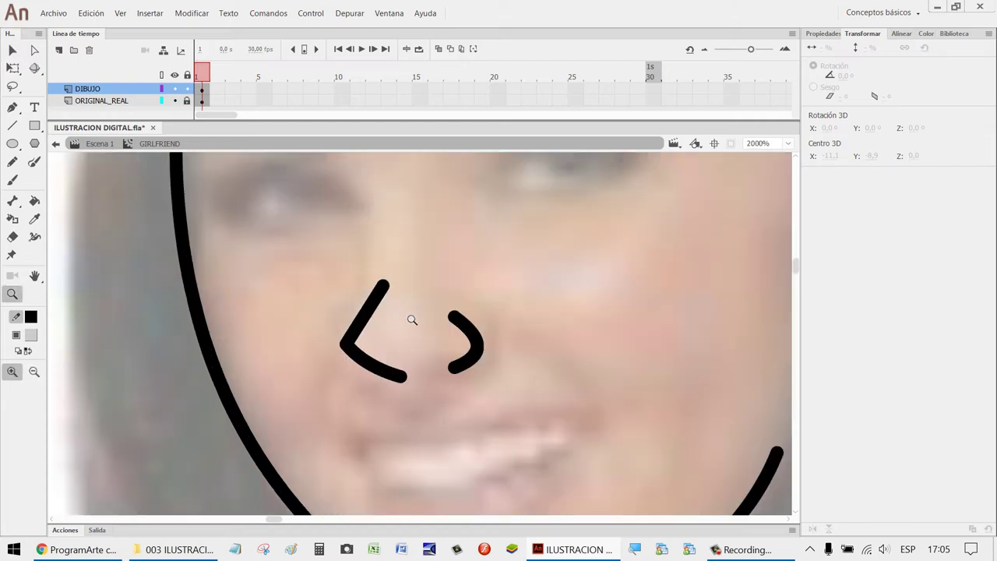
key(n)
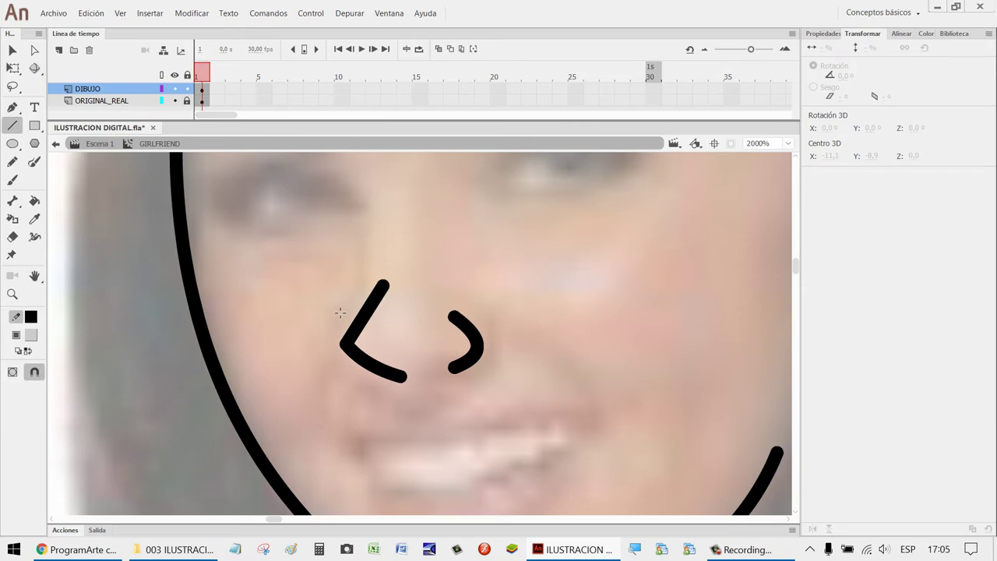
key(v)
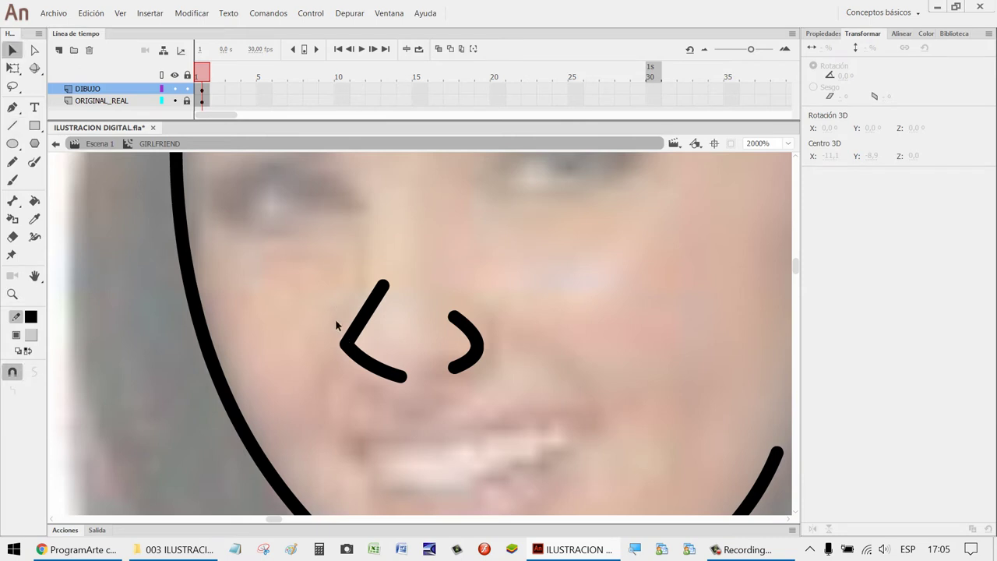
drag(335, 319, 357, 378)
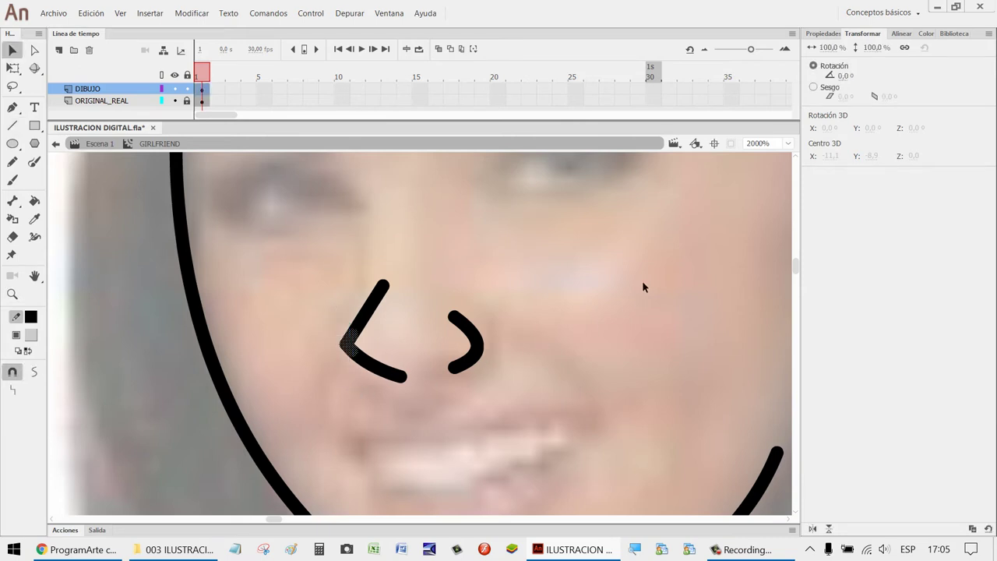
key(Delete)
key(n)
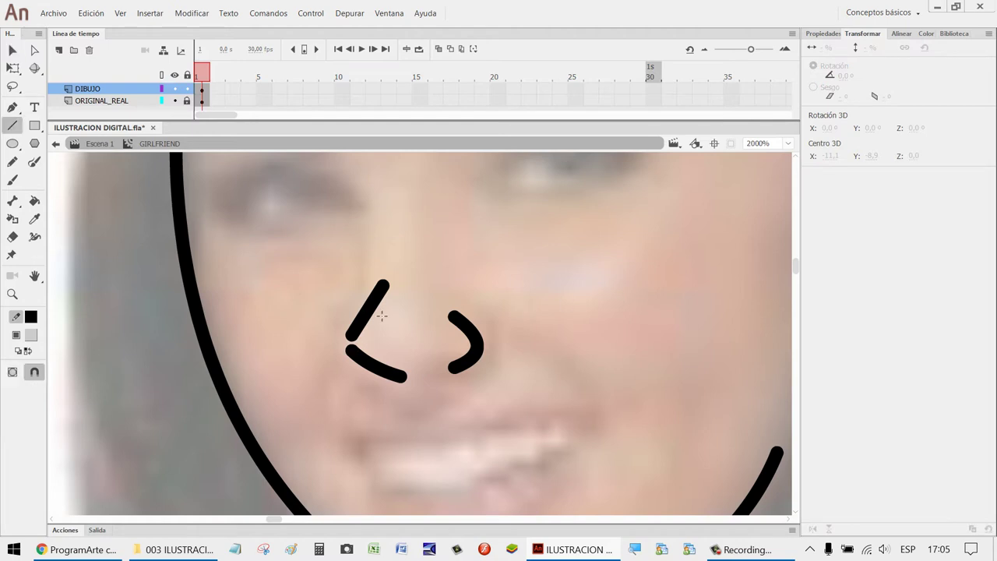
drag(354, 350, 349, 337)
key(v)
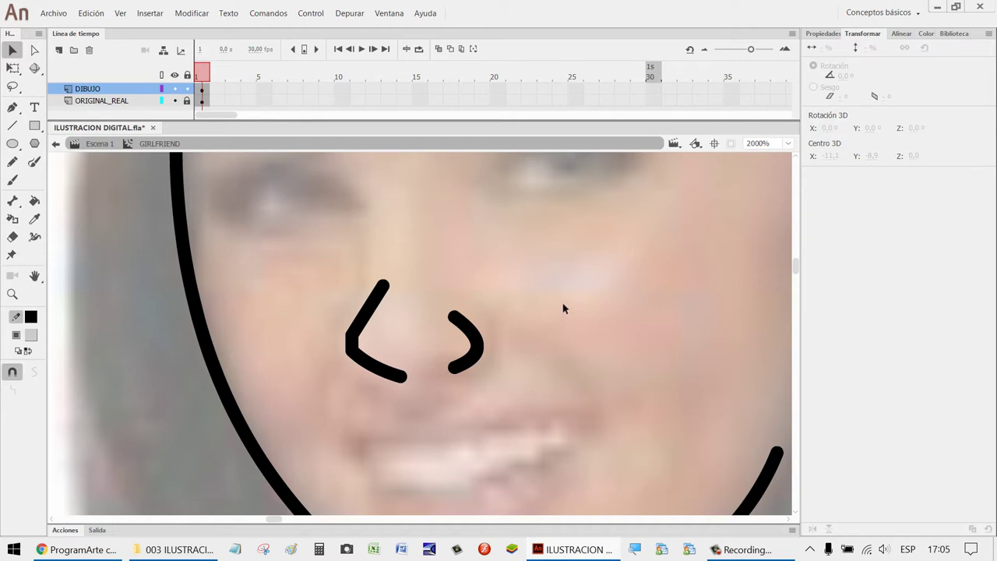
key(ctrl+z)
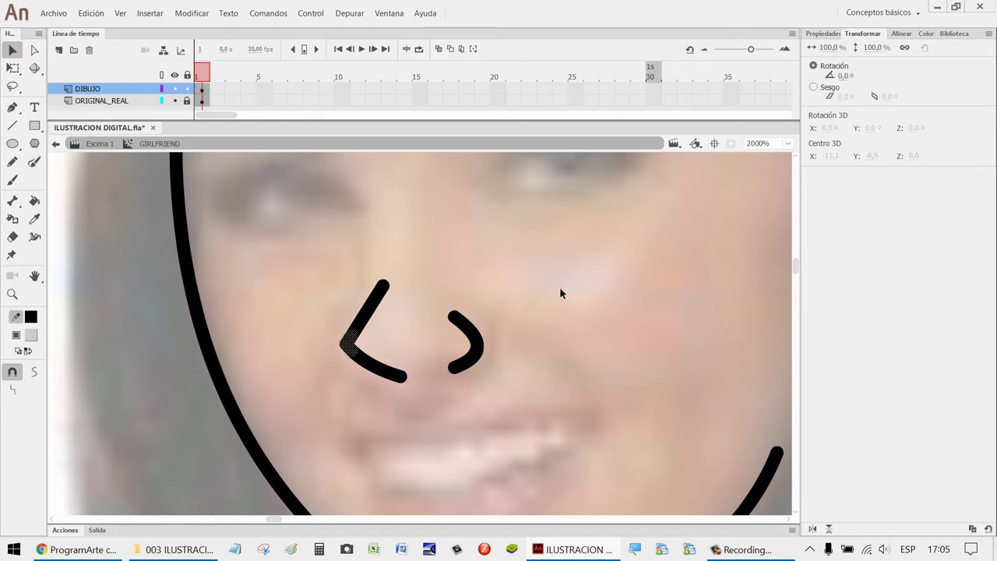
click(558, 288)
Shift the corner of the nose's angled line slightly inward and down, and delete both nose strokes.
scroll(613, 294, down, 6)
scroll(700, 309, down, 2)
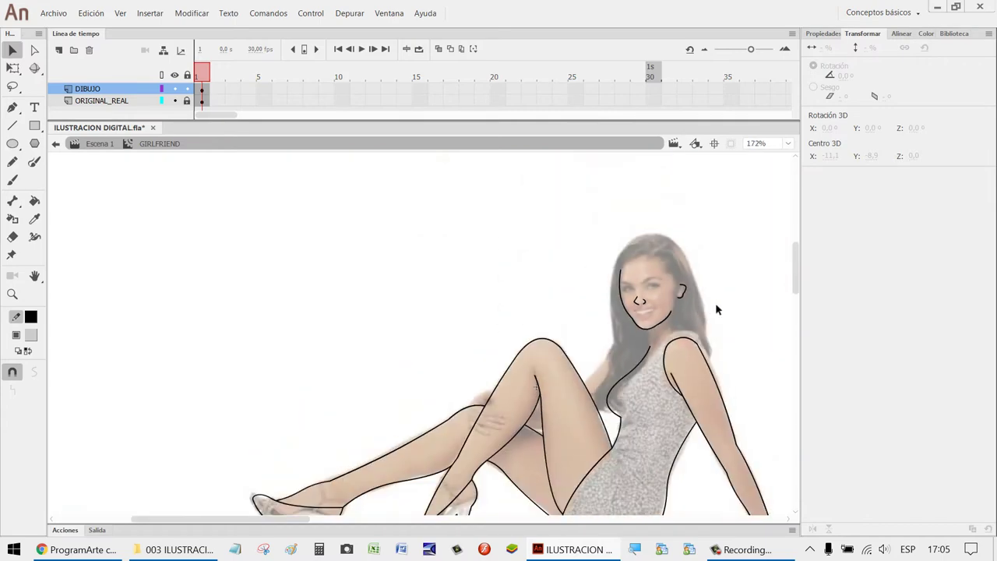
scroll(718, 310, down, 1)
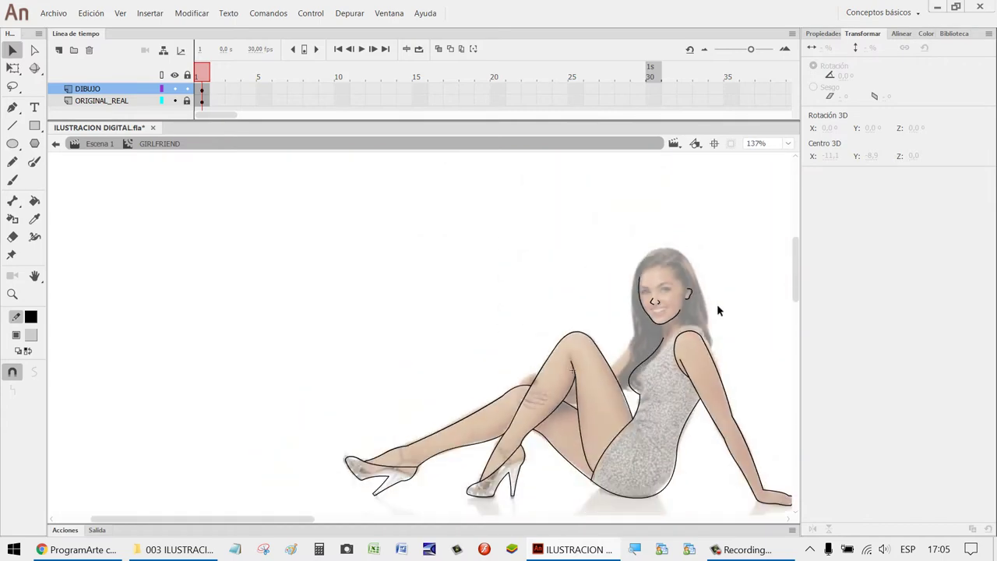
key(z)
drag(701, 323, 600, 294)
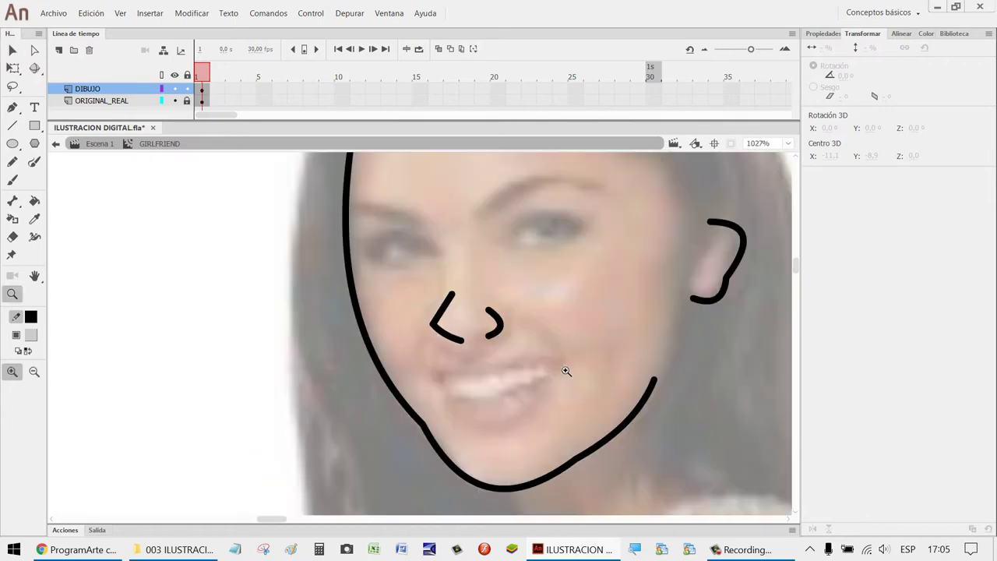
drag(561, 370, 354, 262)
key(v)
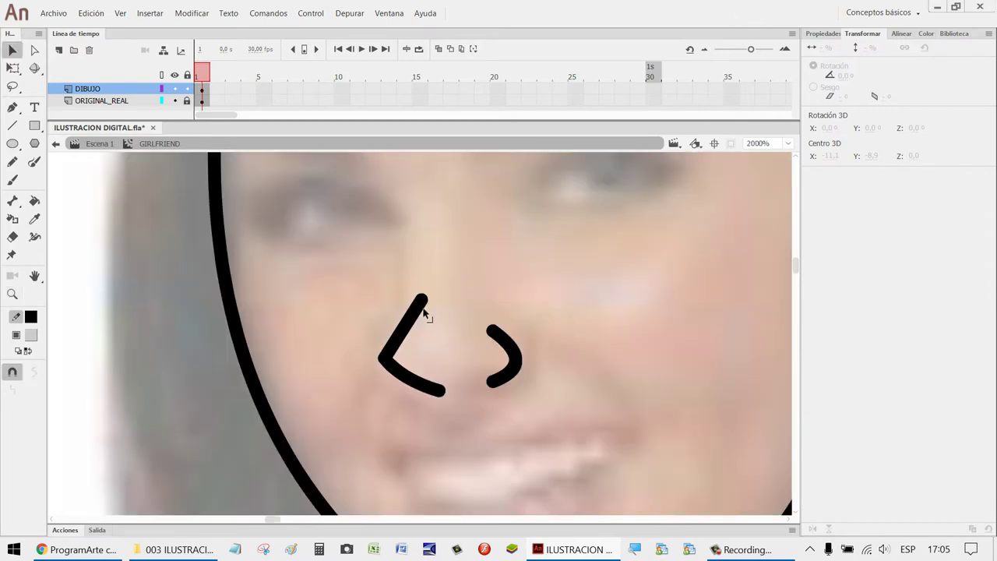
drag(385, 360, 396, 379)
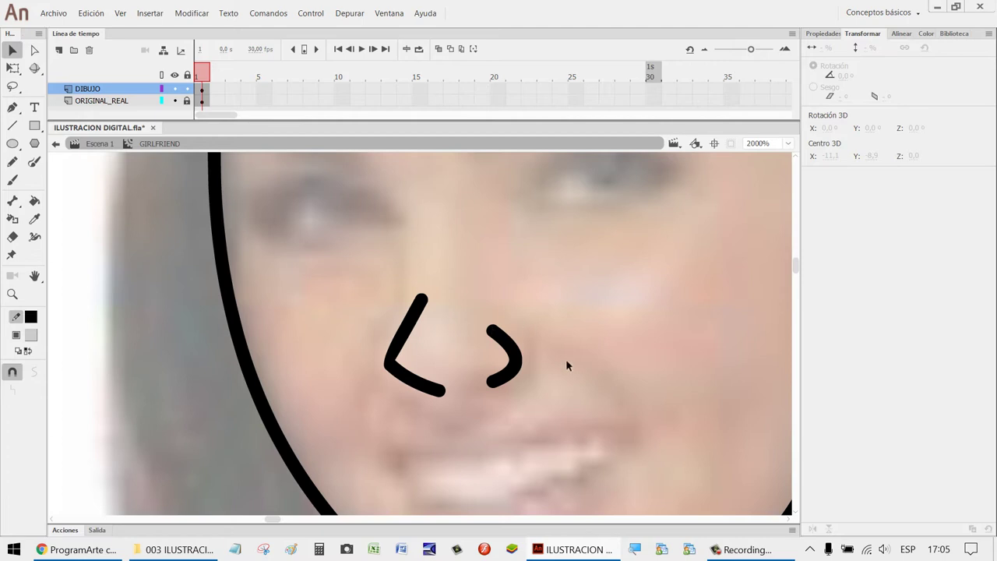
drag(567, 419, 311, 255)
key(Delete)
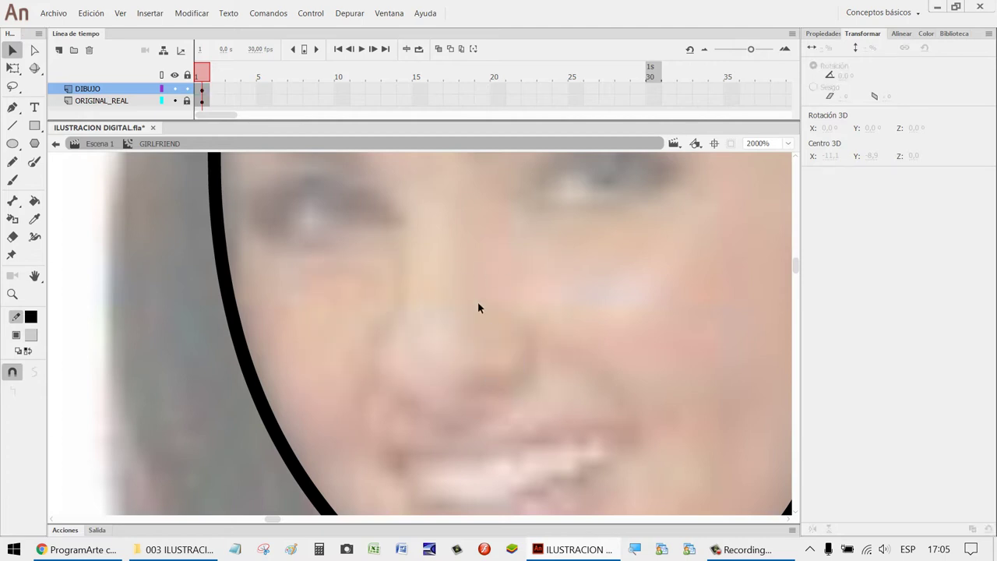
Redraw the nose as a short slanted line with a shorter line angled off its lower end.
key(n)
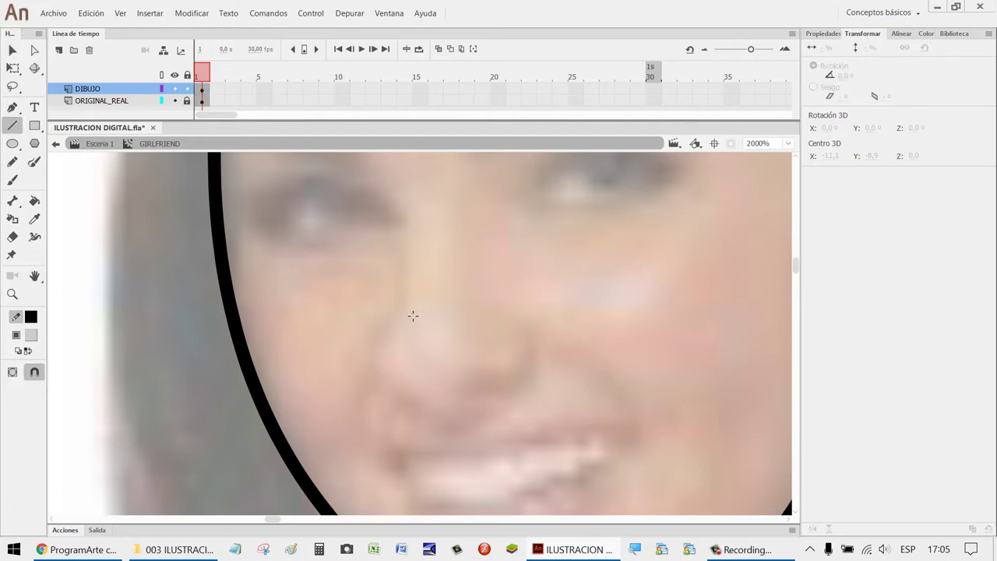
drag(420, 306, 400, 366)
drag(396, 361, 430, 376)
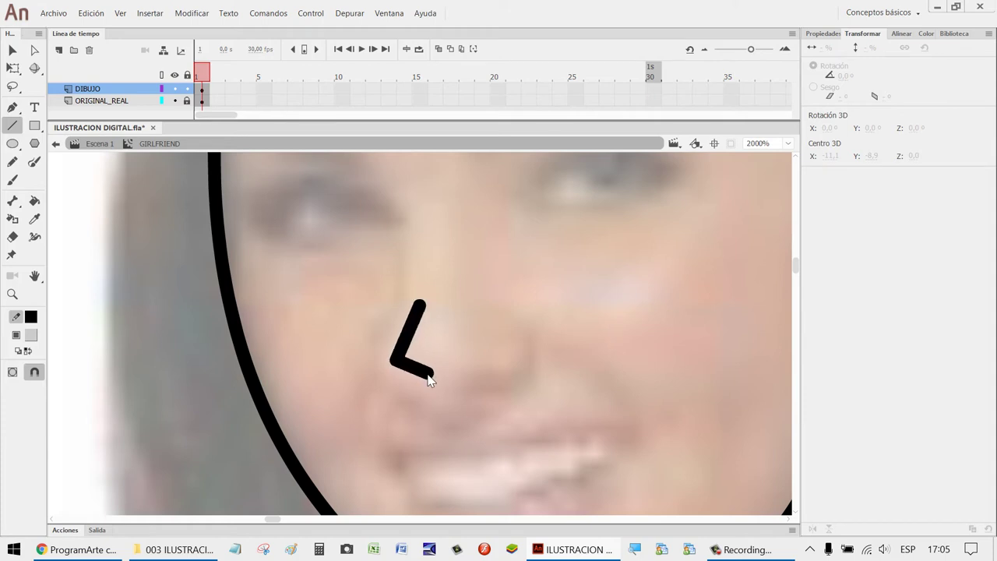
Outline the open mouth with a straight line between its corners and a lower line bent into a deep curve.
ctrl+scroll(430, 379, down, 1)
scroll(546, 359, down, 3)
ctrl+scroll(647, 334, down, 2)
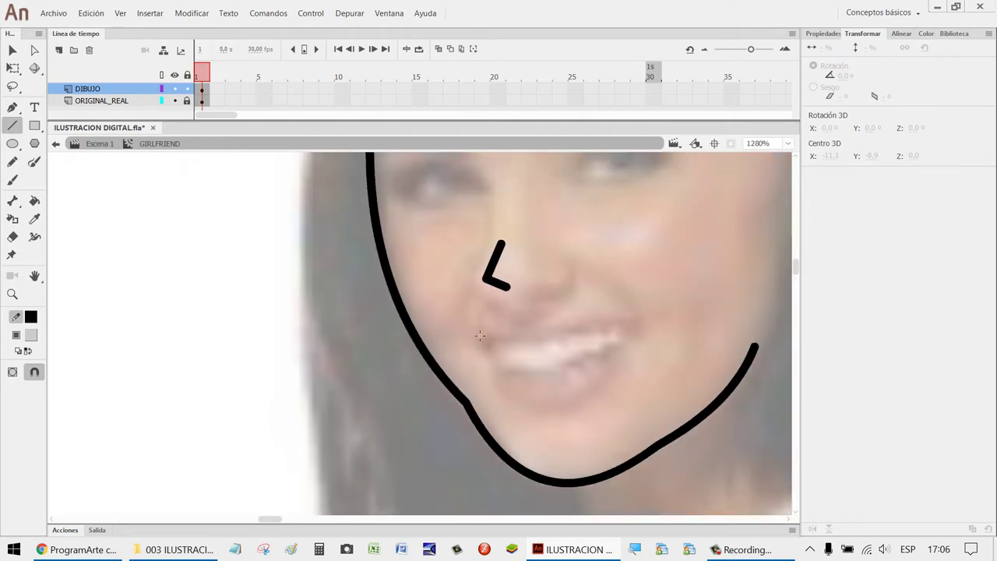
mouse_move(469, 337)
mouse_down()
mouse_move(601, 339)
mouse_move(643, 324)
mouse_up()
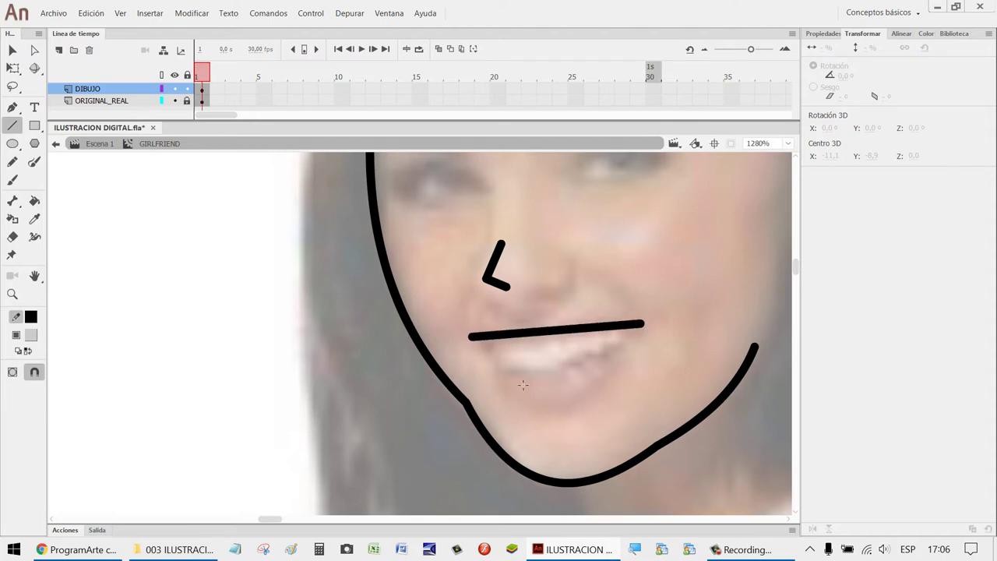
mouse_move(470, 336)
mouse_down()
mouse_move(543, 405)
mouse_move(571, 406)
mouse_up()
key(v)
drag(526, 382, 511, 409)
drag(574, 406, 645, 336)
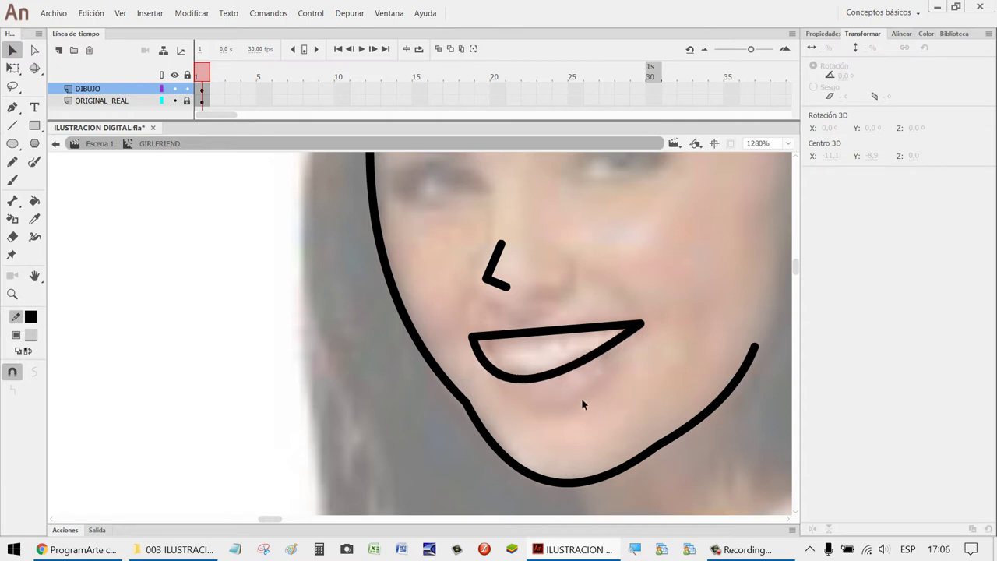
drag(545, 381, 574, 414)
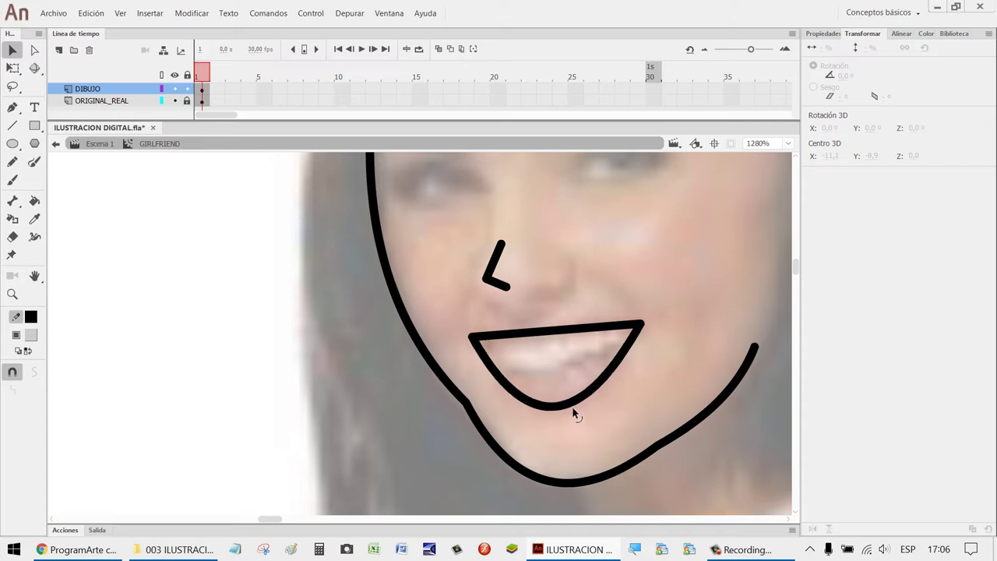
Raise the mouth corner nearest the ear, deepen the lower curve slightly, and bend the mouth's upper line downward.
drag(640, 322, 639, 318)
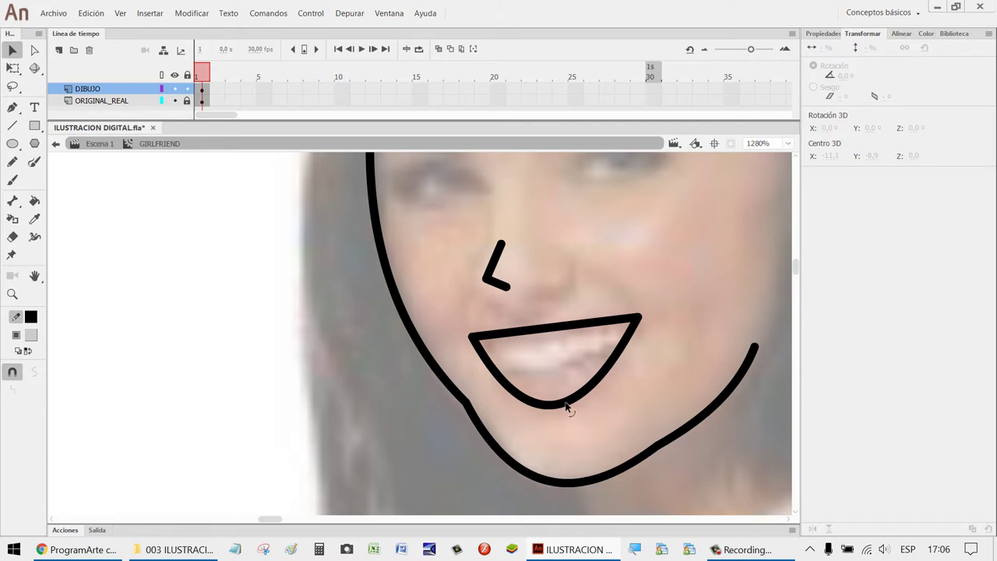
drag(568, 408, 575, 415)
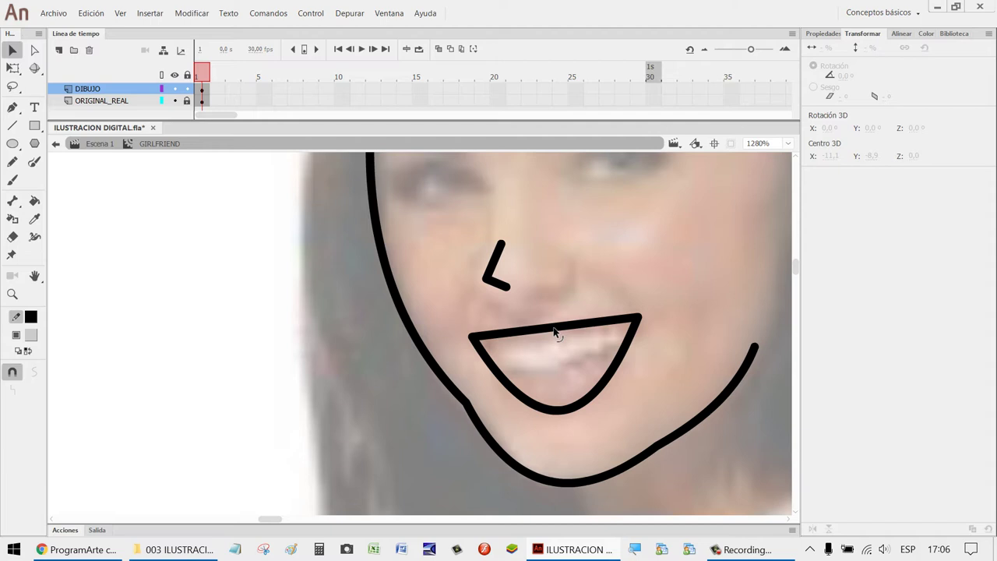
mouse_move(555, 331)
mouse_down()
mouse_move(556, 350)
mouse_move(546, 346)
mouse_up()
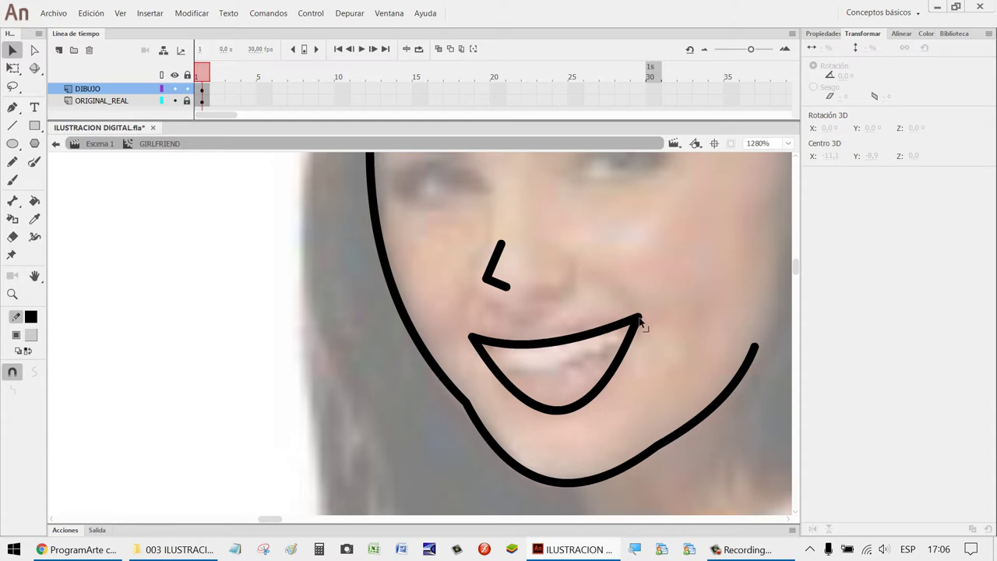
drag(642, 321, 641, 317)
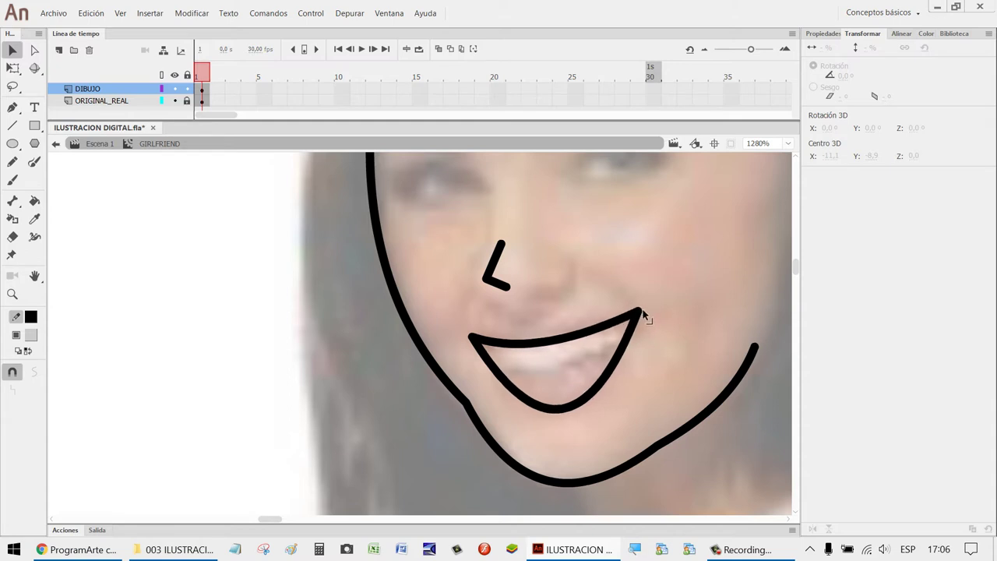
drag(551, 348, 552, 351)
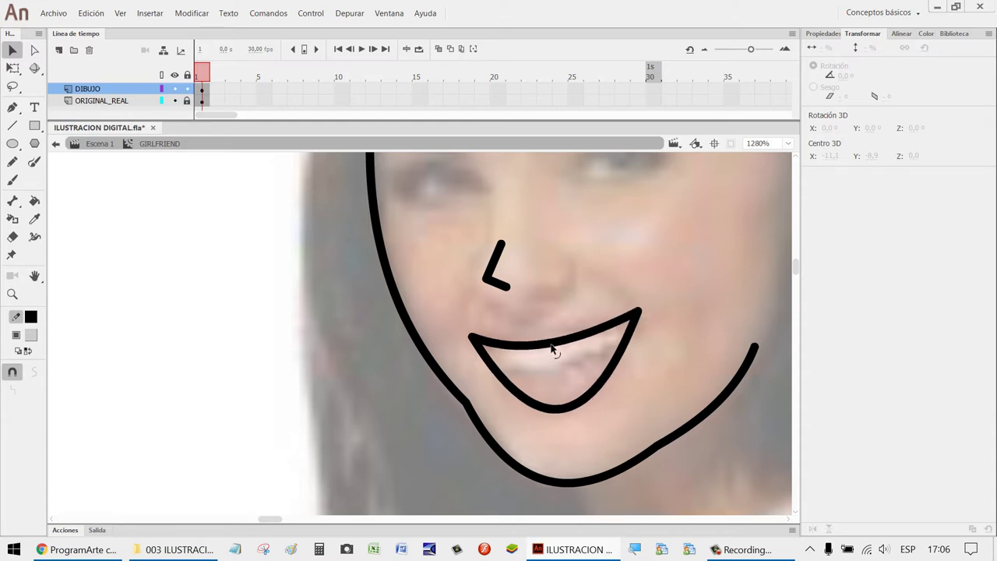
Add the upper lip with a line between the mouth corners, arched gently upward.
key(n)
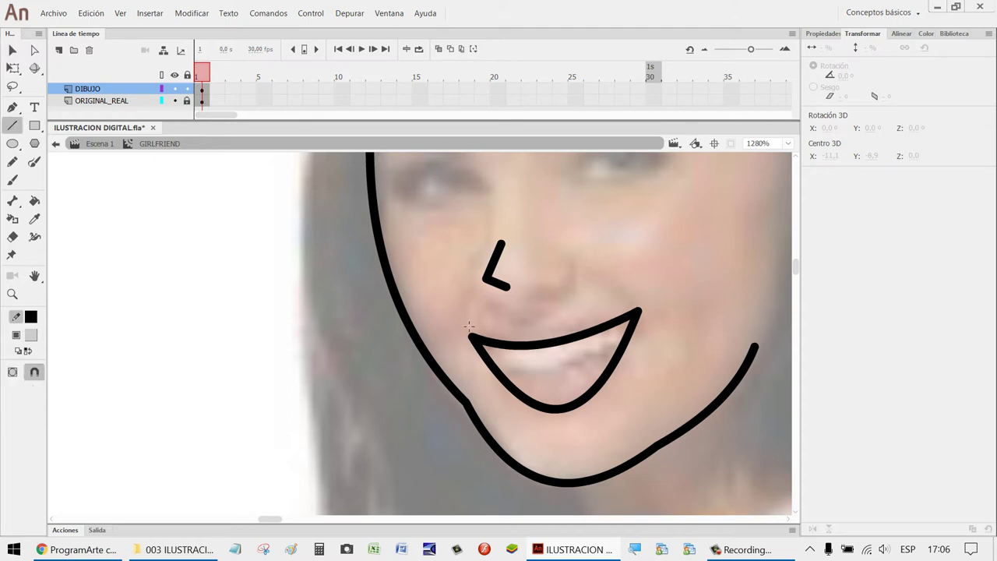
drag(471, 337, 640, 310)
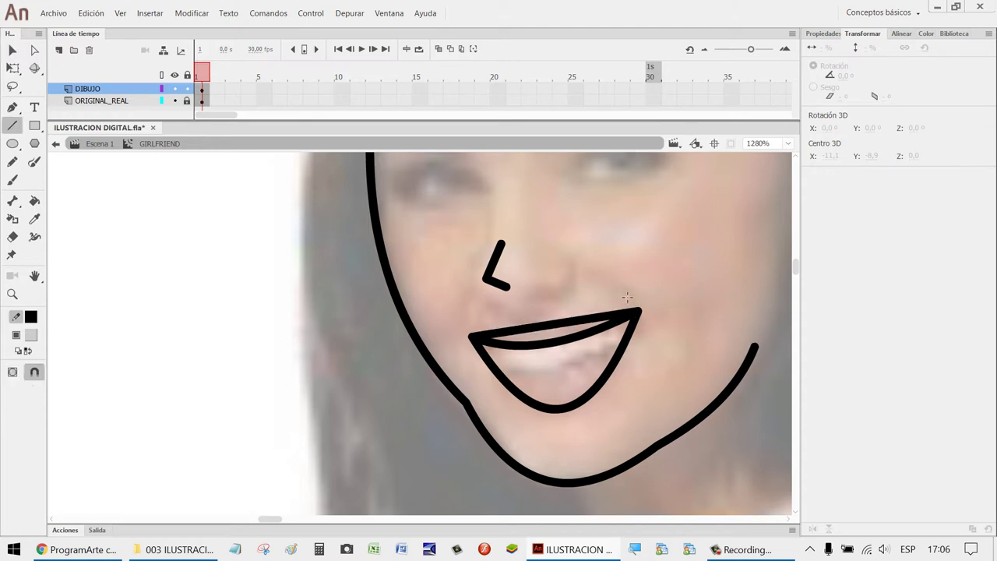
key(v)
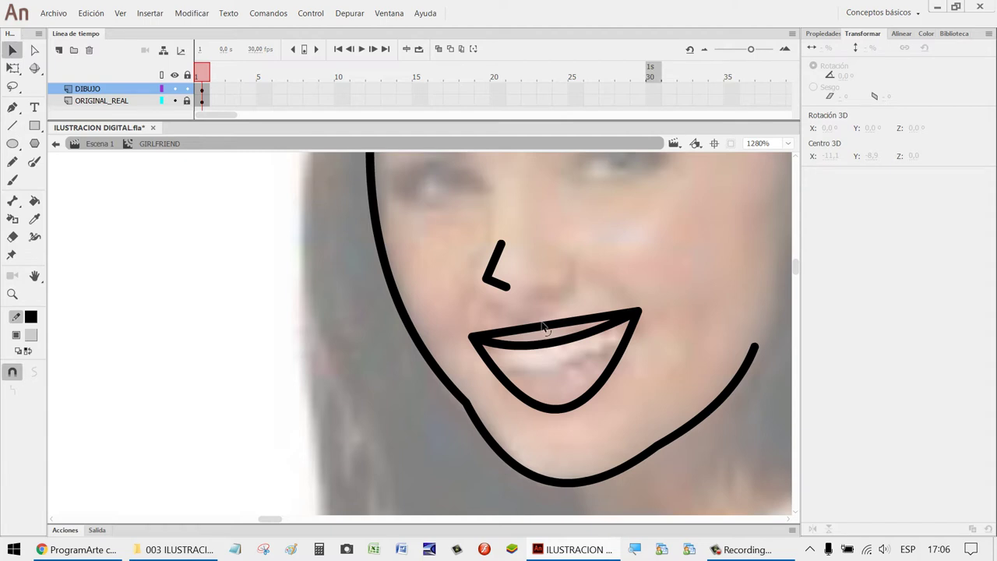
mouse_move(539, 329)
mouse_down()
mouse_move(534, 320)
mouse_move(520, 326)
mouse_up()
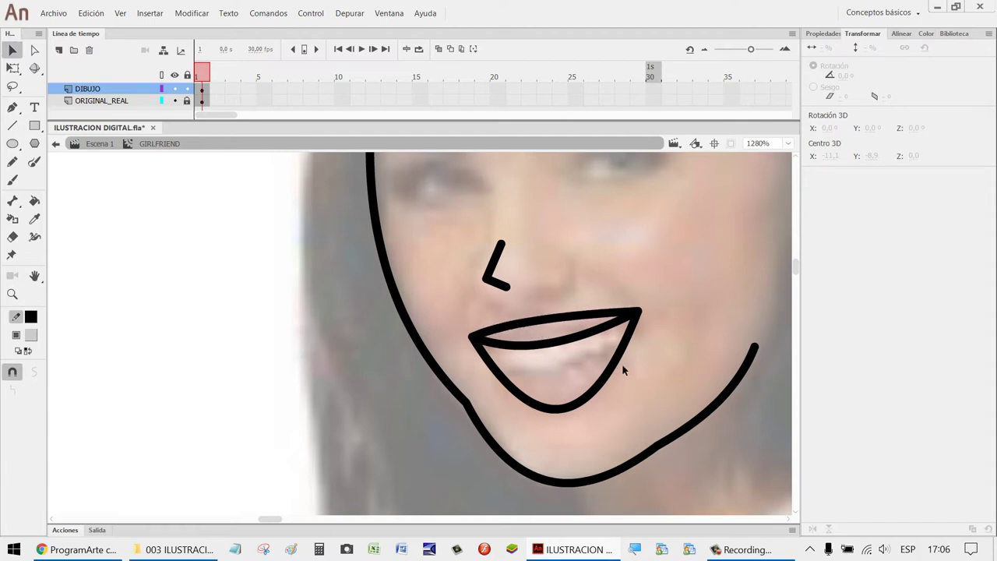
Draw a line for the teeth's lower edge inside the mouth, join its ends to the mouth's sides, and bend it downward.
key(n)
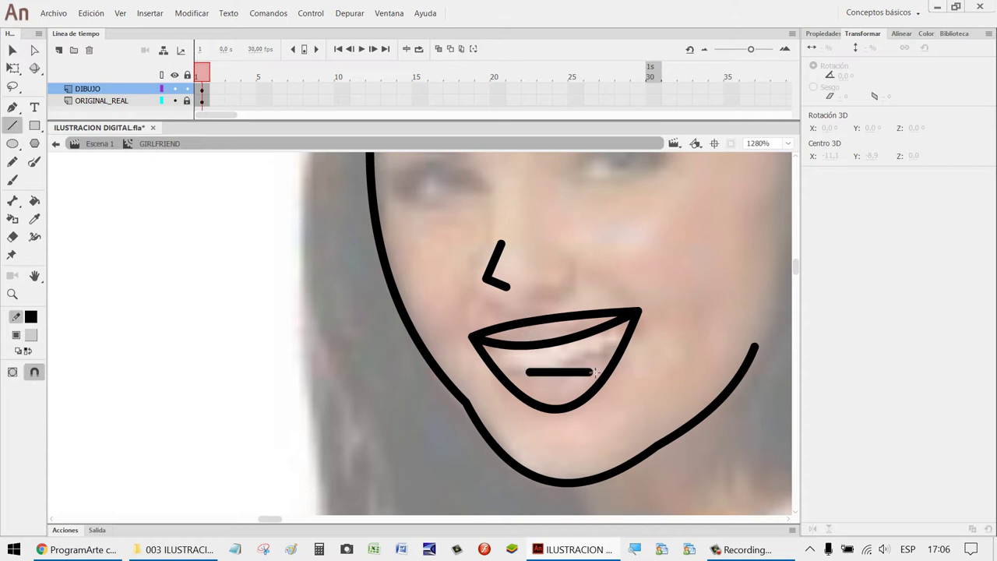
drag(526, 372, 593, 373)
key(v)
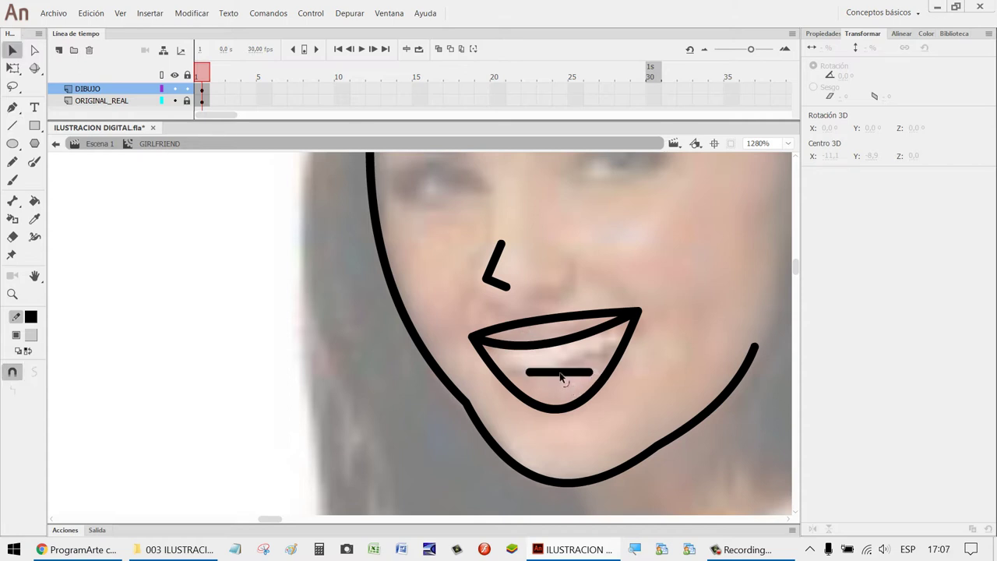
drag(526, 373, 494, 362)
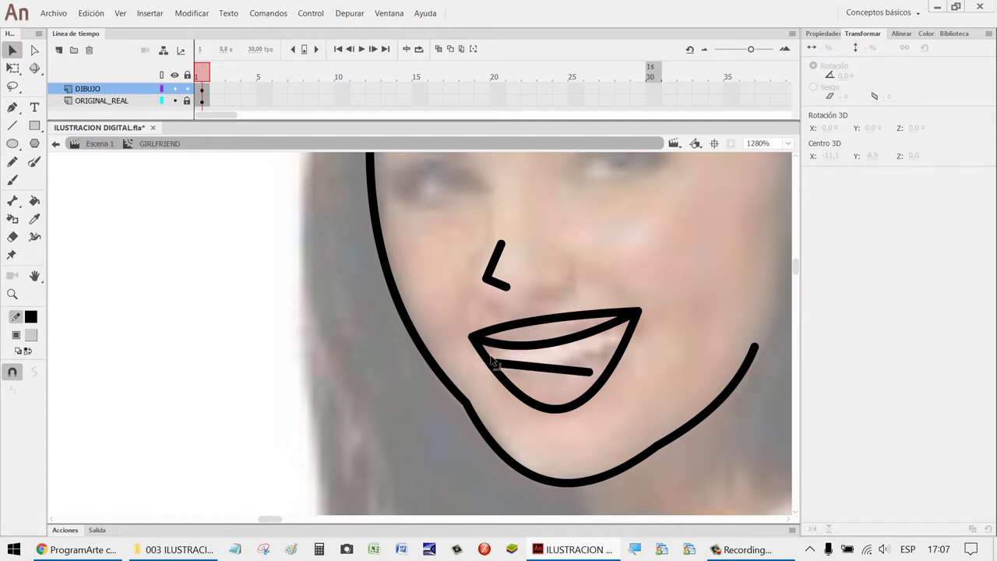
drag(592, 371, 623, 347)
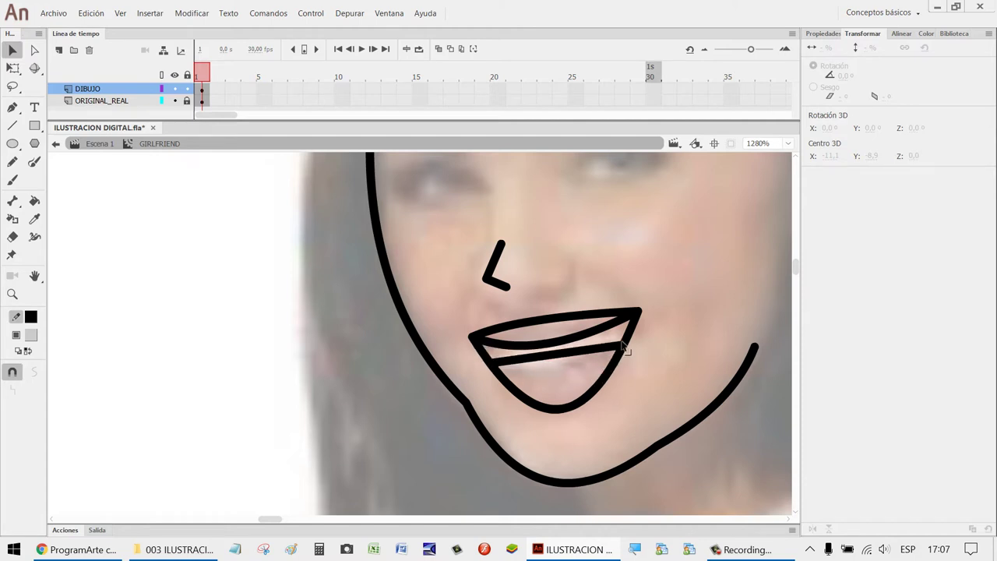
drag(552, 355, 549, 378)
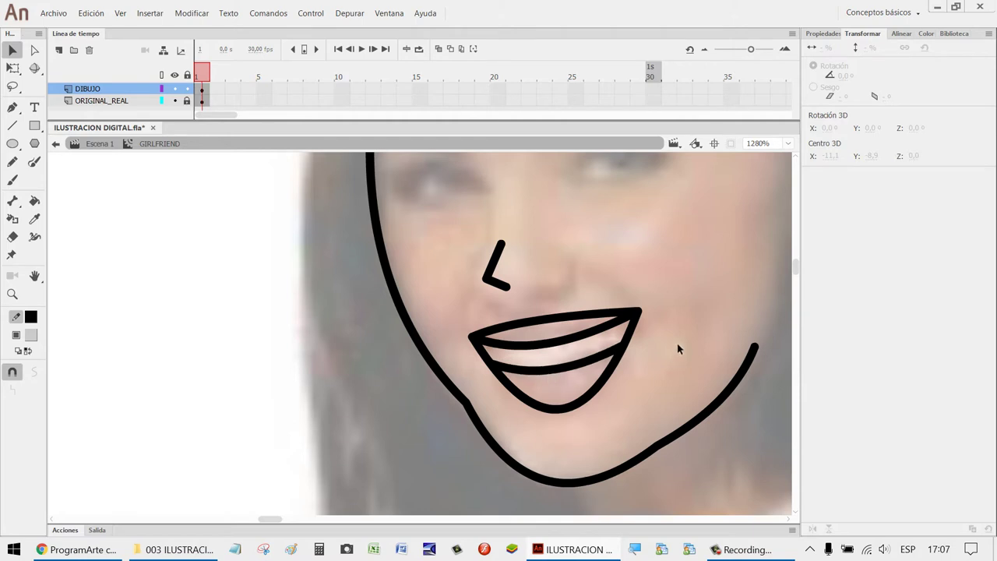
Check the mouth against the head, shift the teeth's lower line slightly down, and delete it.
scroll(676, 332, down, 5)
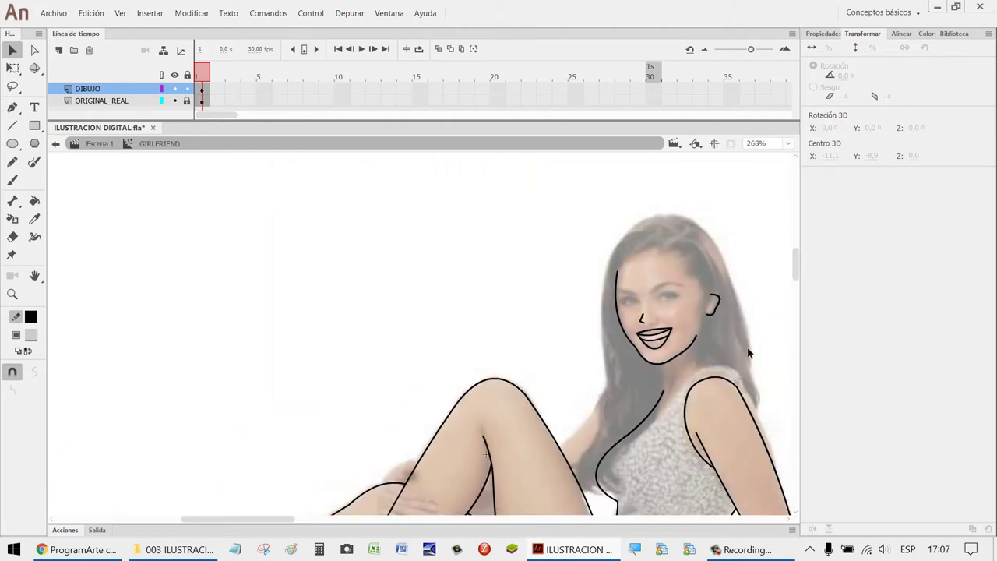
key(z)
drag(746, 385, 569, 293)
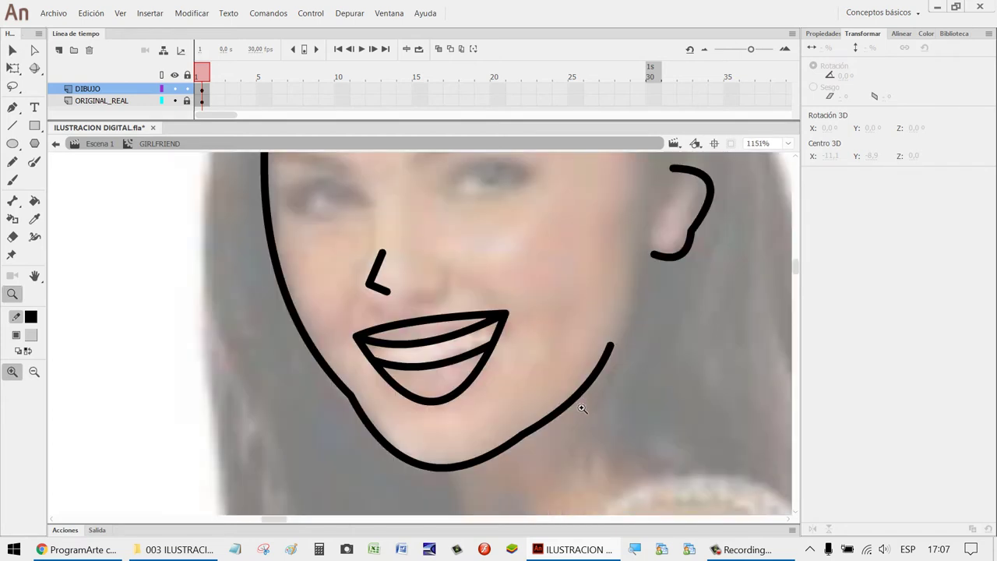
key(v)
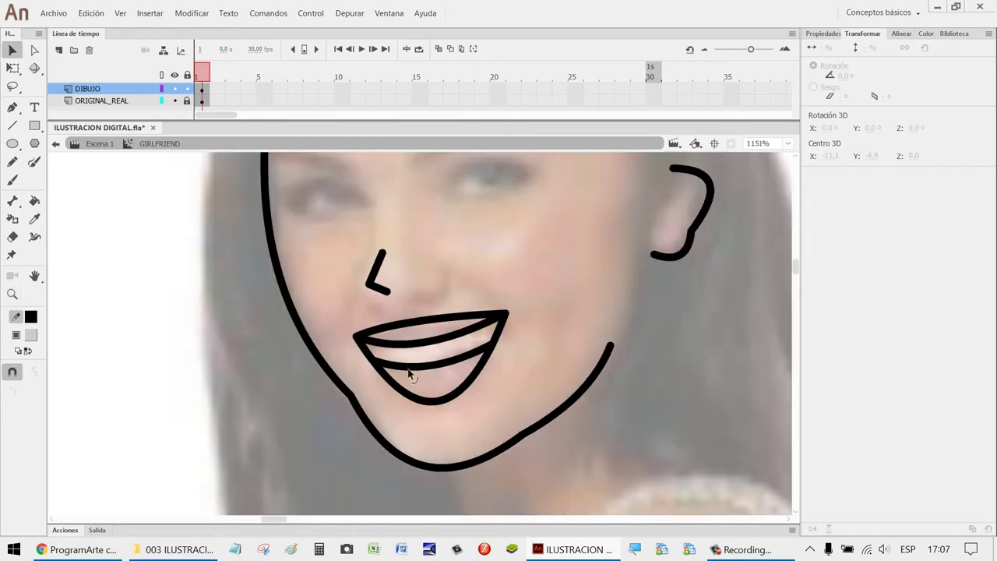
click(432, 364)
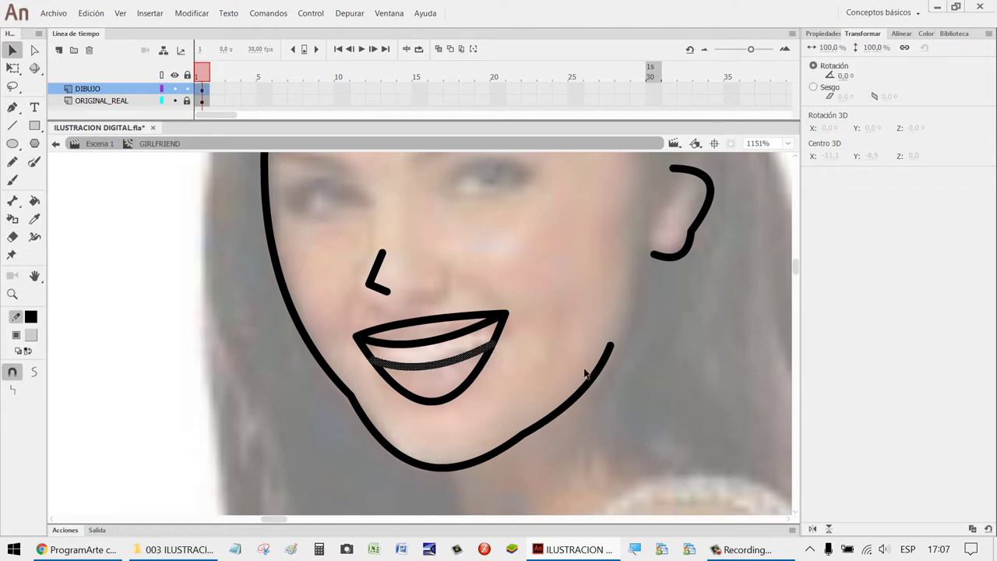
key(Down)
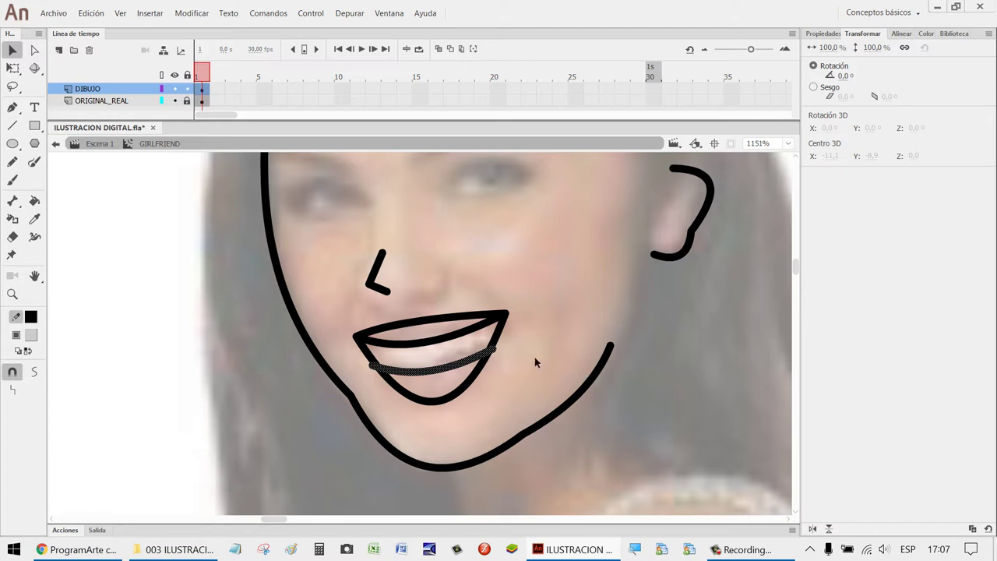
key(Down)
key(Delete)
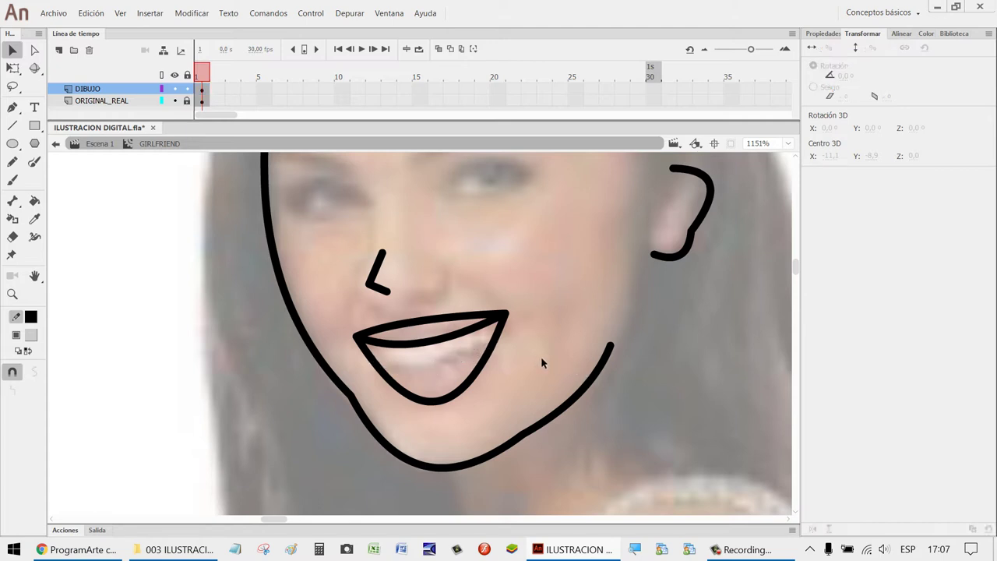
Redraw the teeth's lower edge slightly lower between the mouth's sides and bend it into a downward curve.
key(n)
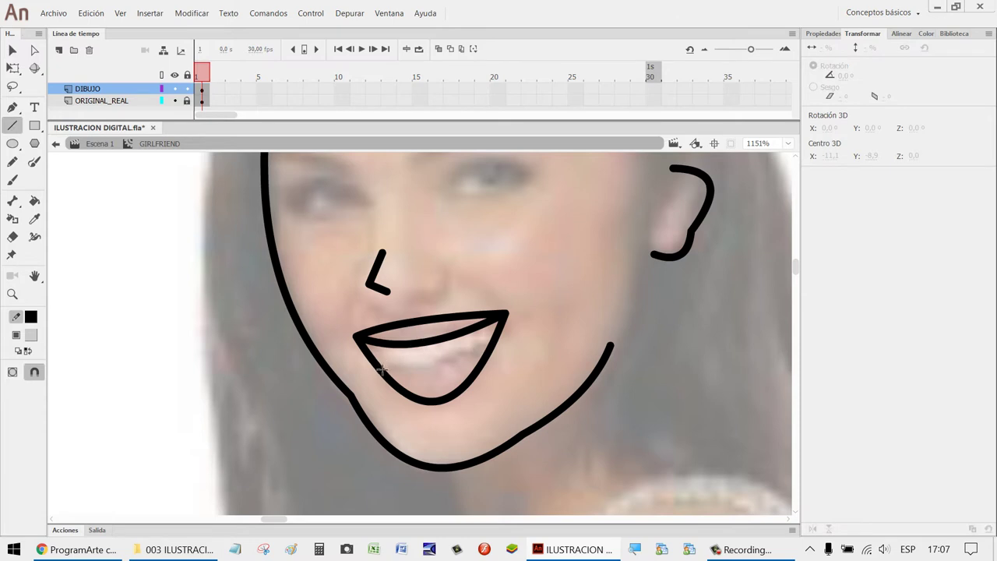
drag(379, 366, 493, 352)
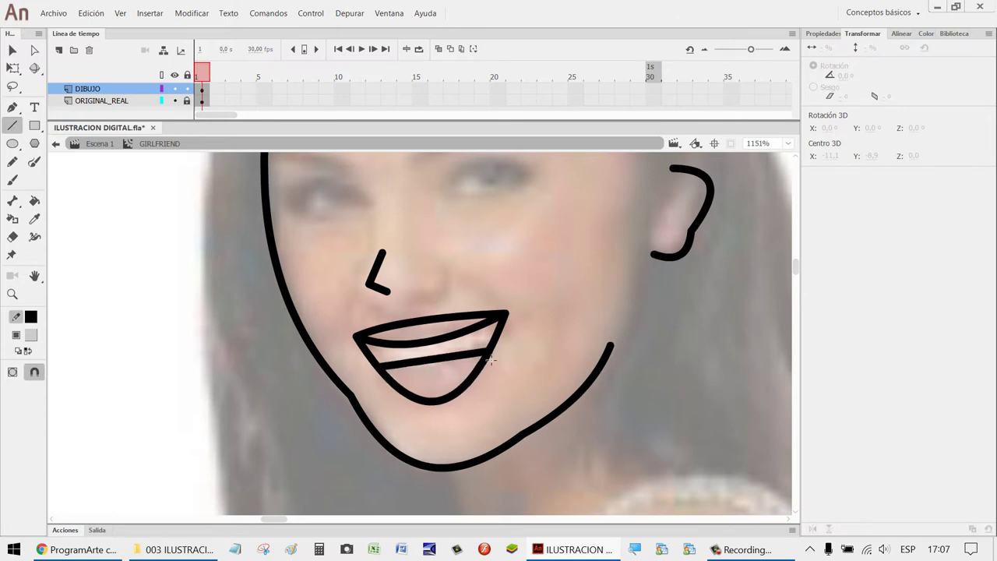
key(v)
drag(429, 363, 425, 380)
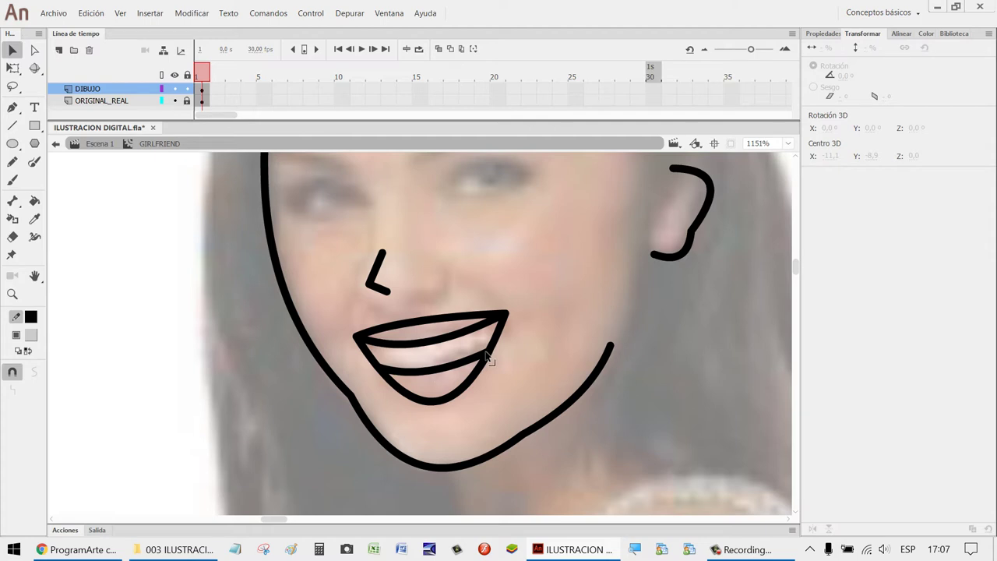
click(435, 375)
key(ctrl+shift+a)
drag(428, 377, 429, 380)
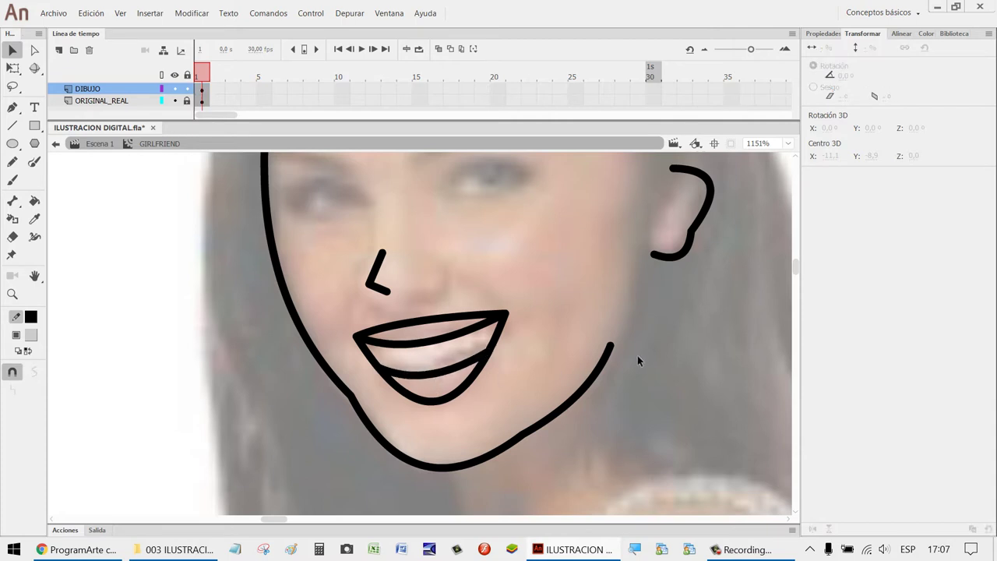
Examine the drawn mouth up close and against the whole figure.
scroll(623, 356, down, 10)
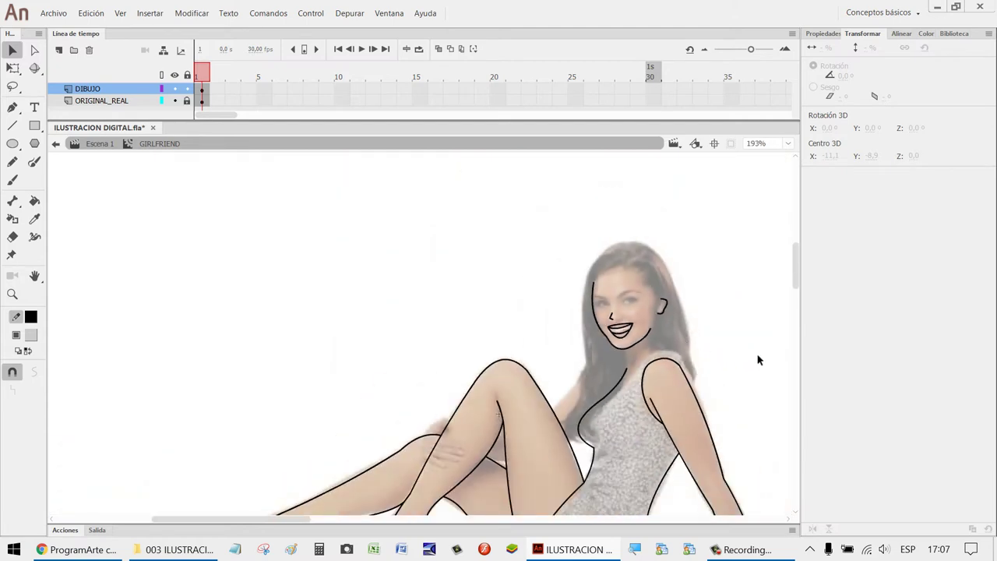
key(z)
drag(718, 366, 524, 282)
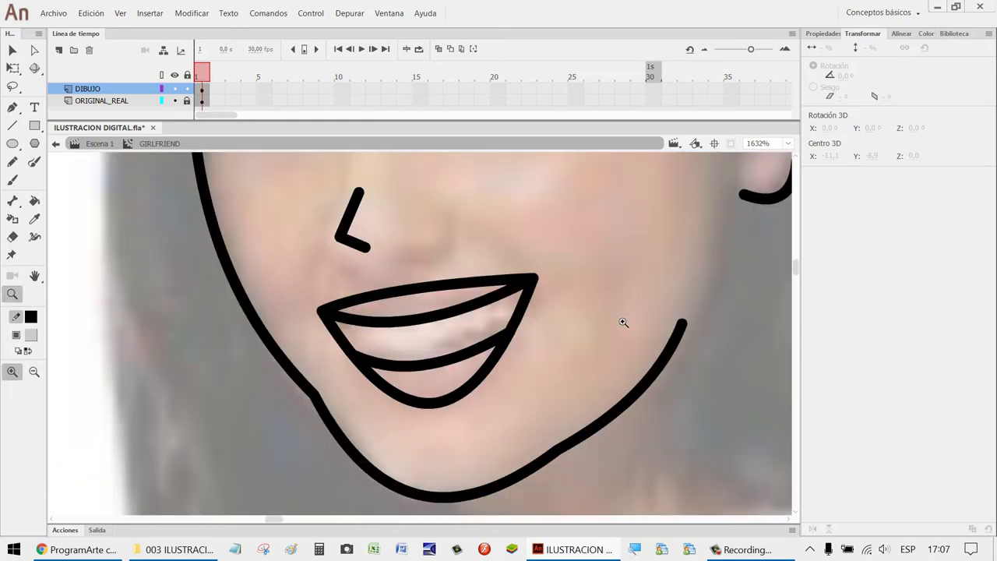
drag(594, 436, 264, 310)
key(v)
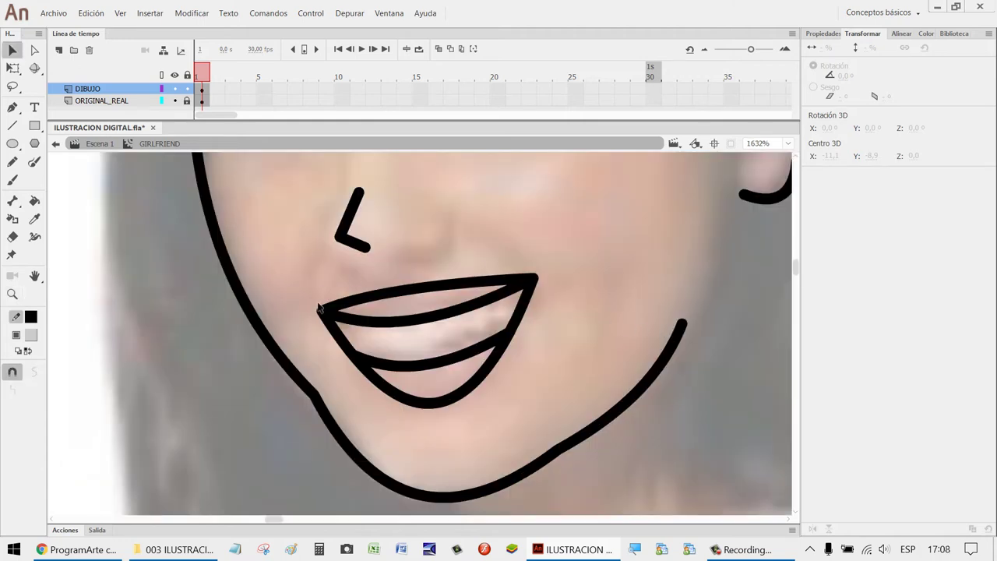
scroll(569, 322, down, 8)
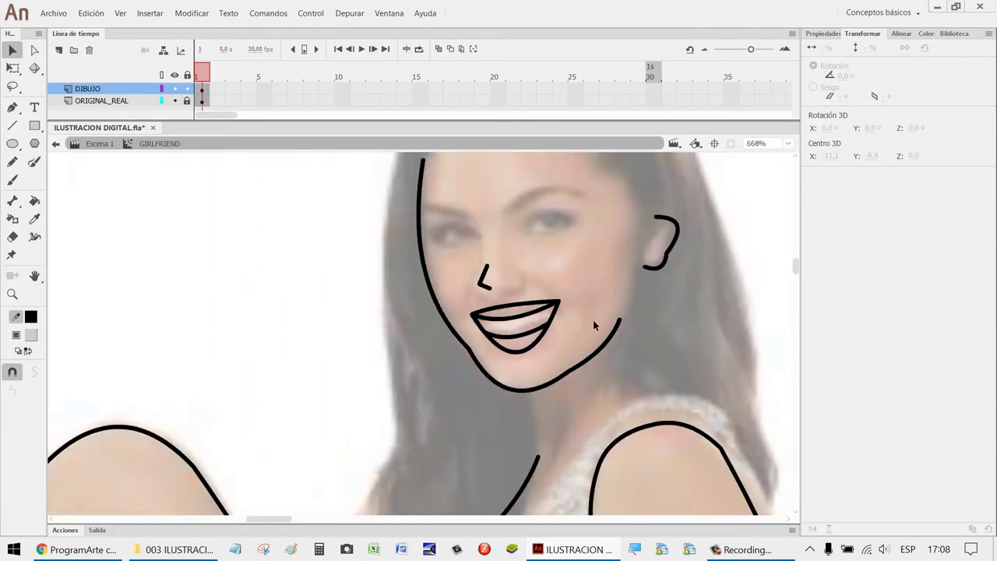
scroll(698, 333, down, 2)
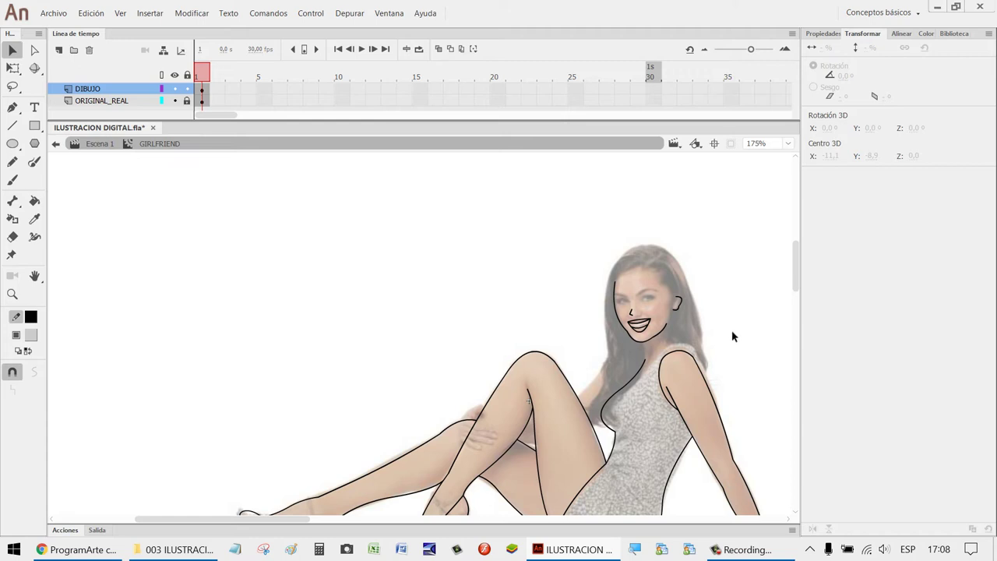
Delete the curved line marking the teeth's lower edge inside the mouth.
key(h)
drag(731, 330, 500, 335)
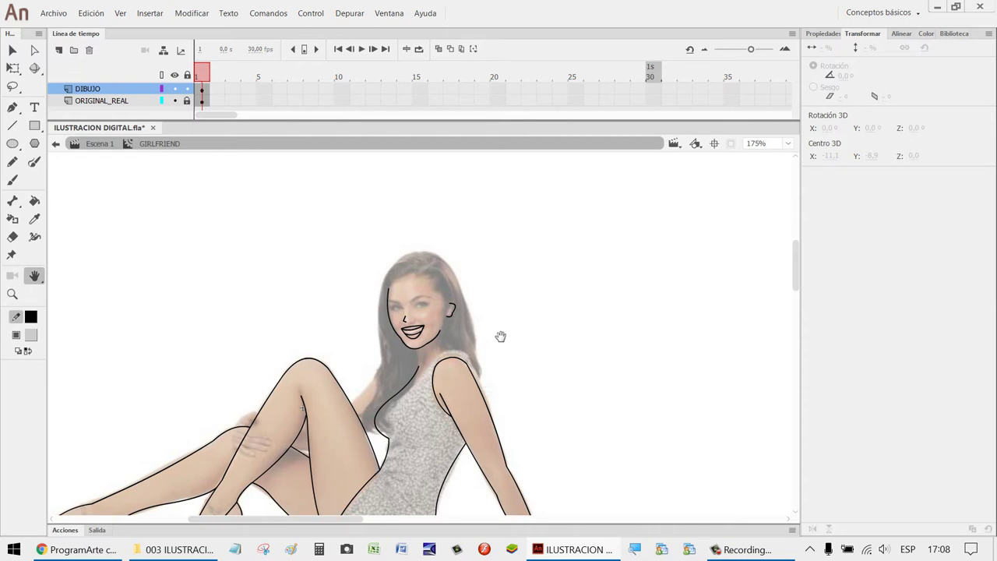
key(z)
drag(354, 302, 454, 363)
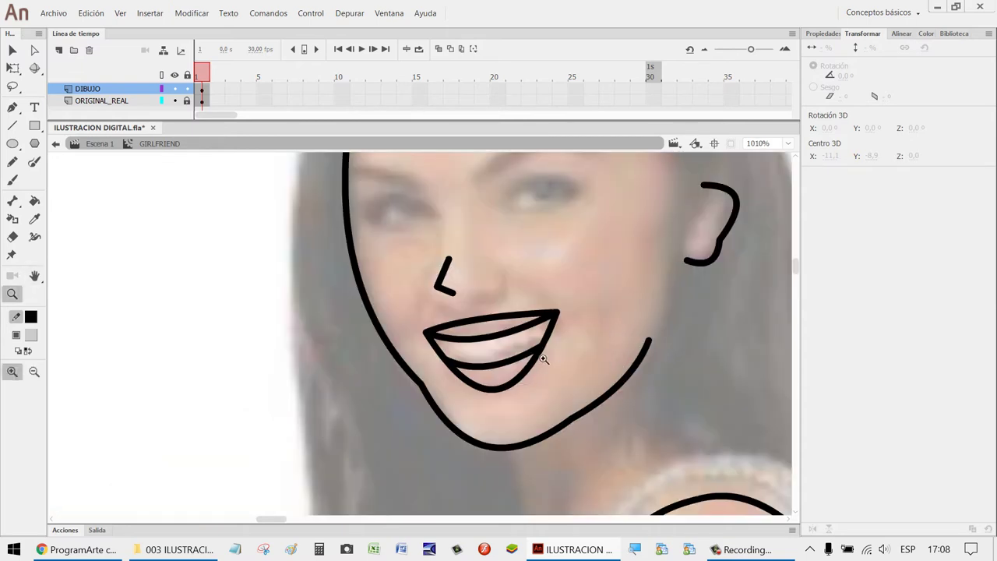
key(v)
click(513, 359)
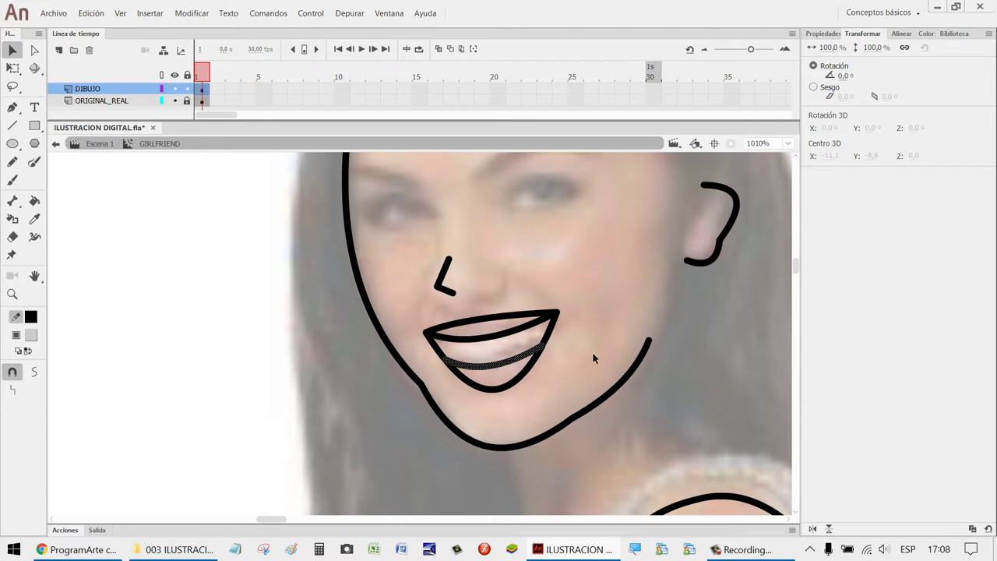
key(Delete)
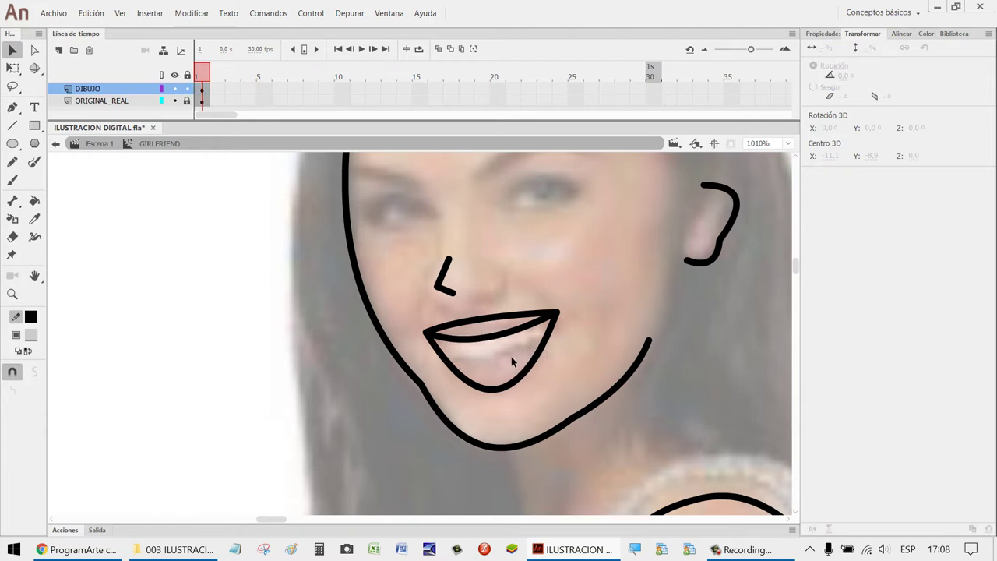
Draw a new lower edge for the teeth between the two mouth corners and bend it into a downward curve.
key(n)
drag(481, 365, 426, 336)
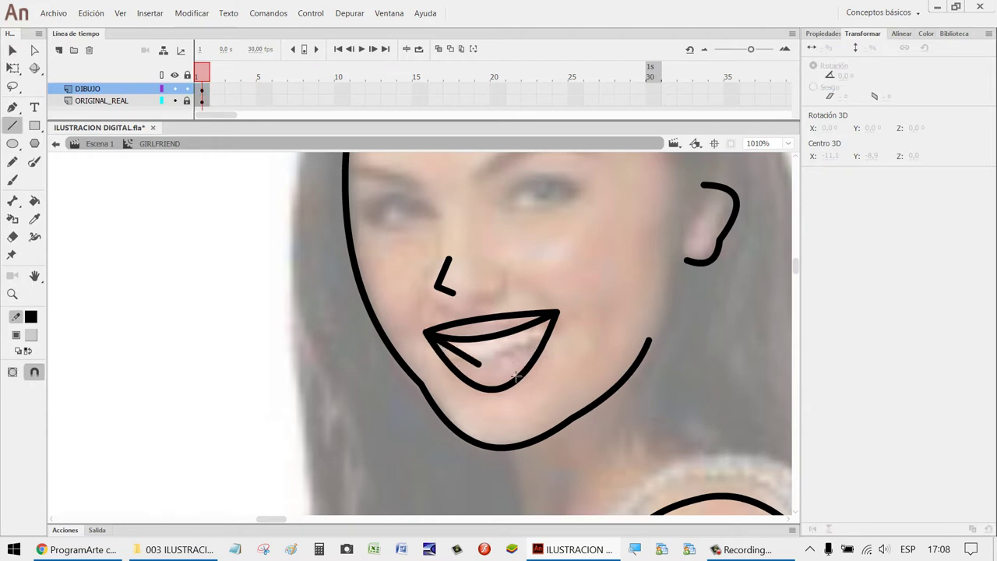
key(v)
click(459, 360)
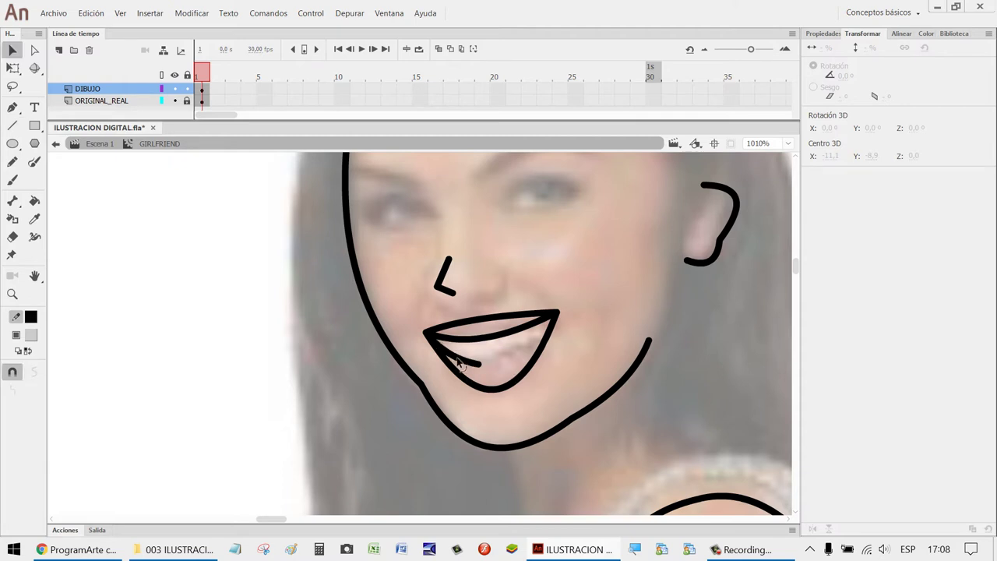
mouse_move(482, 365)
mouse_down()
mouse_move(516, 365)
mouse_move(550, 344)
mouse_move(556, 317)
mouse_up()
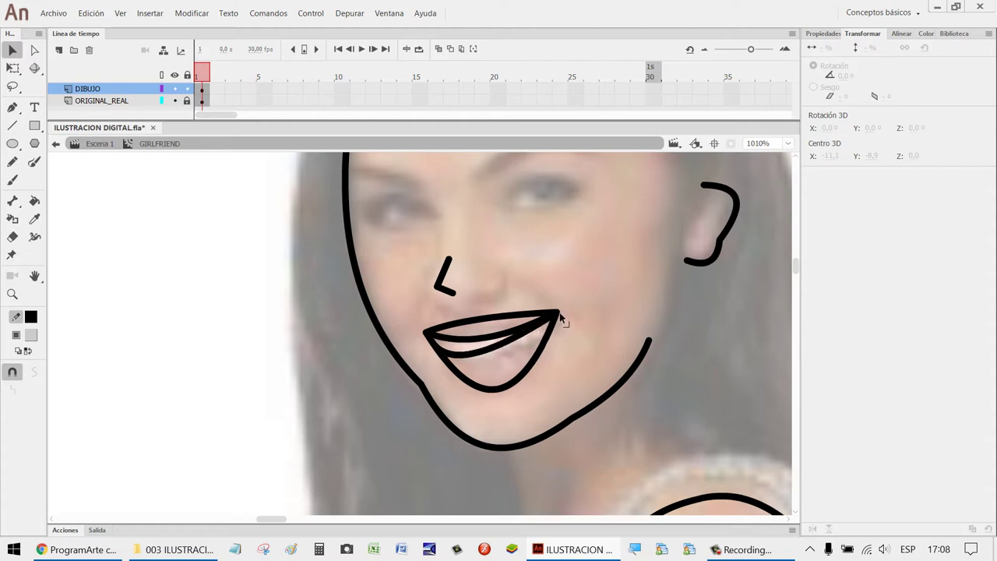
drag(491, 354, 508, 370)
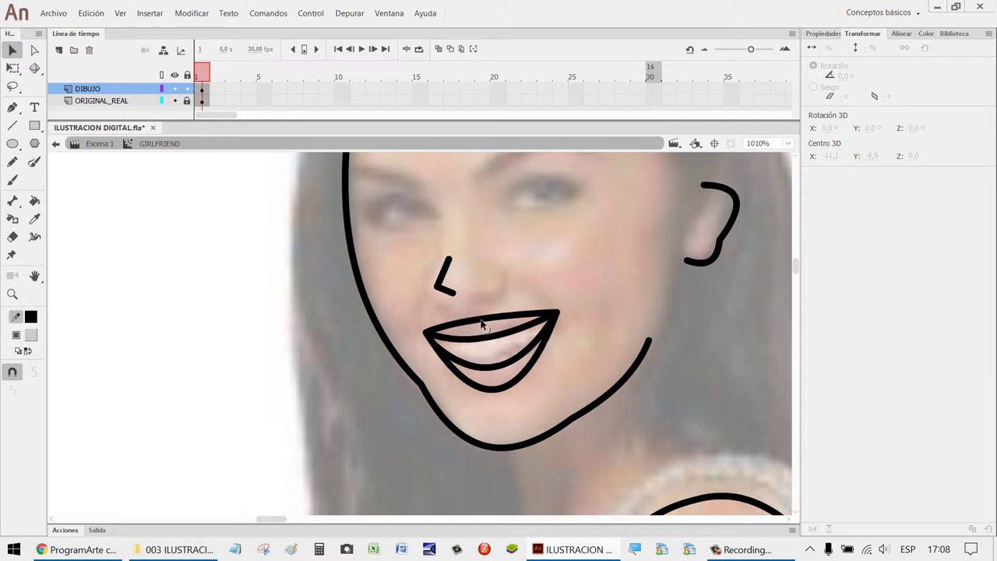
Flatten the upper lip line slightly, adjust the curve of the teeth's lower edge, and save the document.
drag(479, 326, 479, 327)
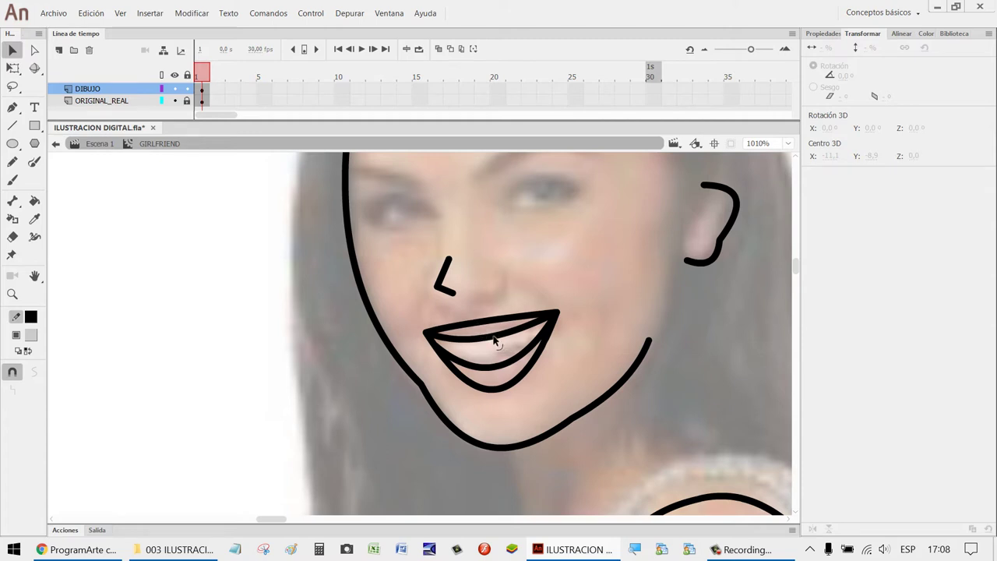
drag(497, 338, 498, 368)
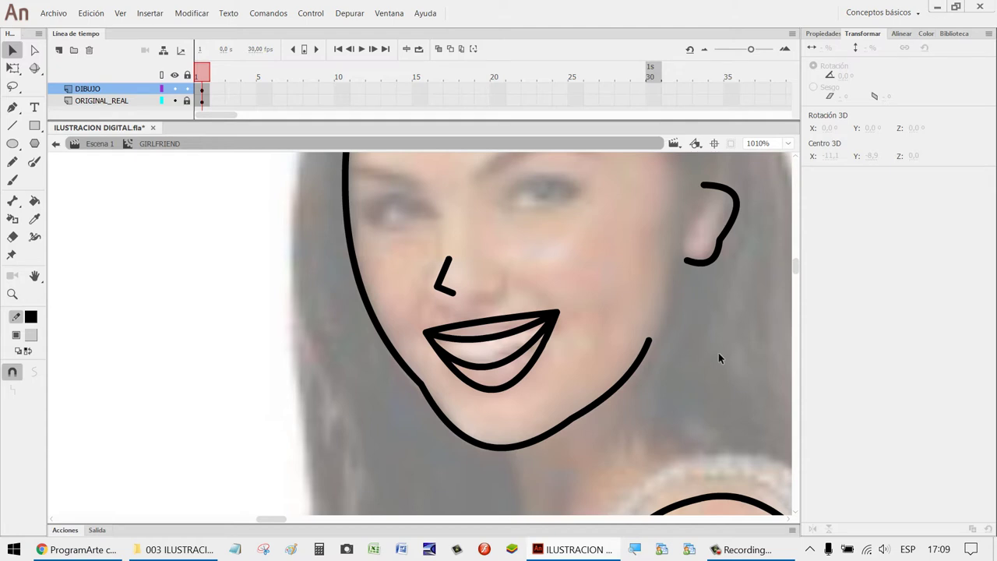
scroll(718, 352, down, 2)
scroll(718, 343, down, 3)
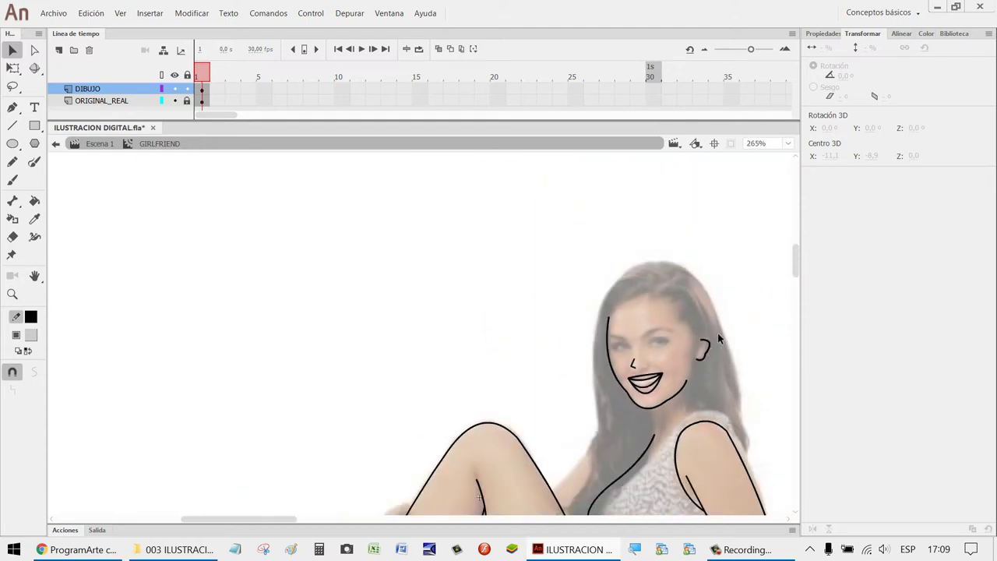
key(h)
drag(745, 316, 519, 319)
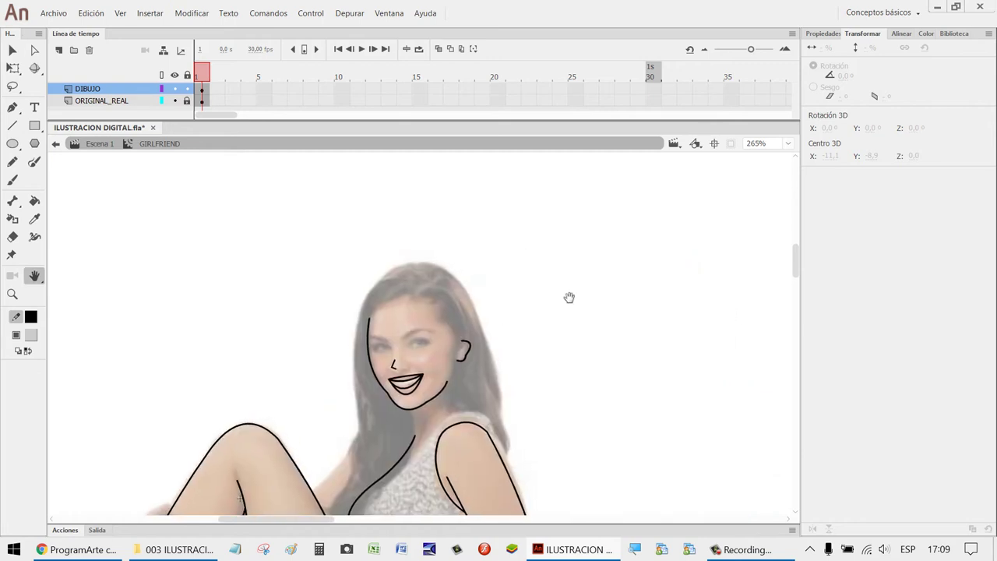
key(ctrl+s)
Draw two unfilled black ovals beside the cartoon girl: a tall one about 16 by 26 px and a wide one about 36 px across below it.
drag(670, 305, 476, 323)
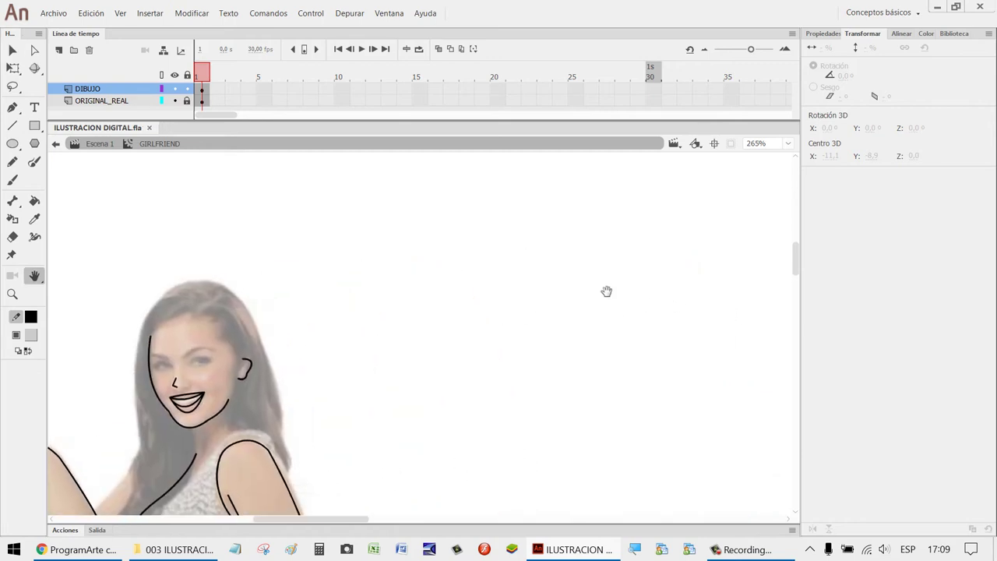
scroll(654, 275, right, 10)
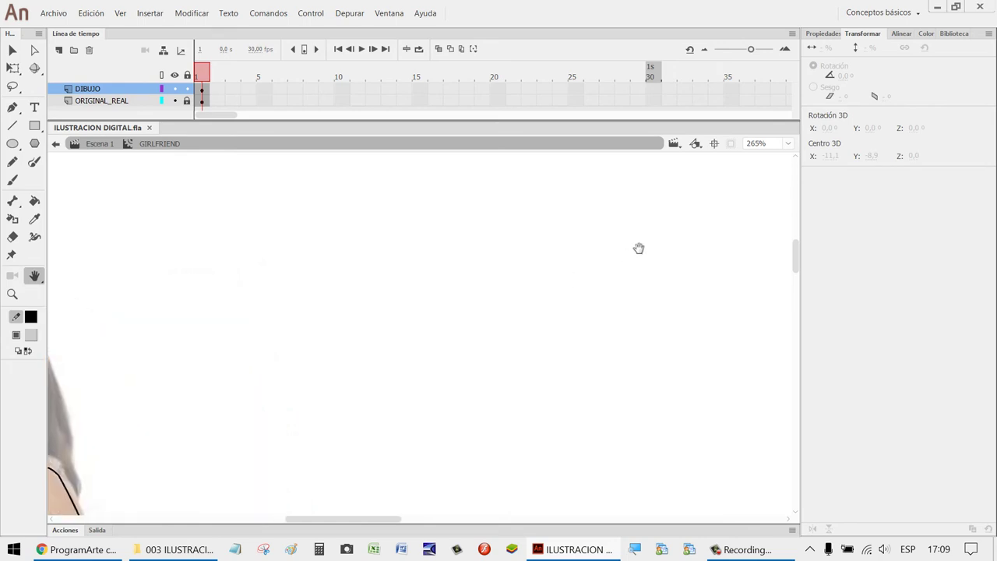
drag(650, 292, 428, 319)
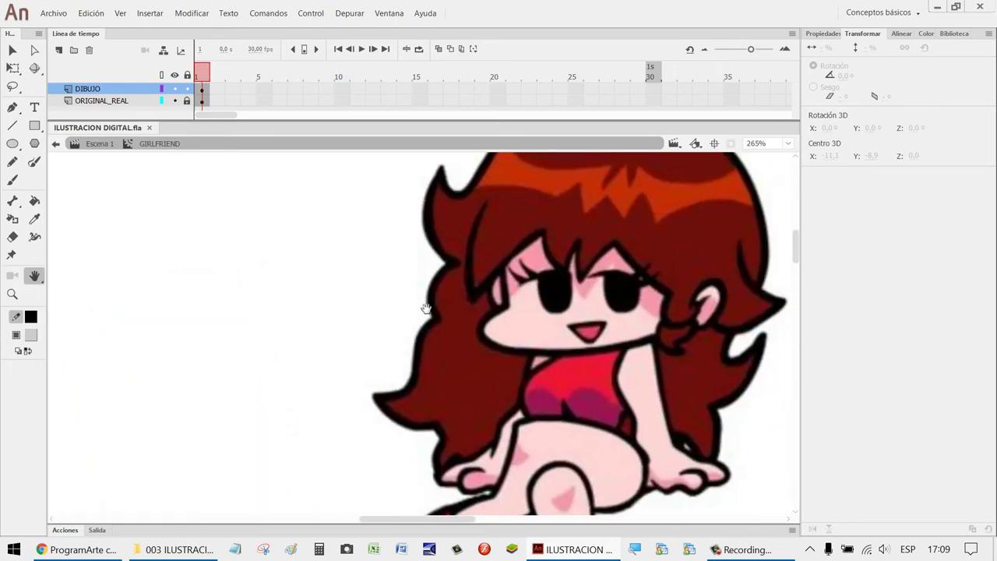
click(12, 144)
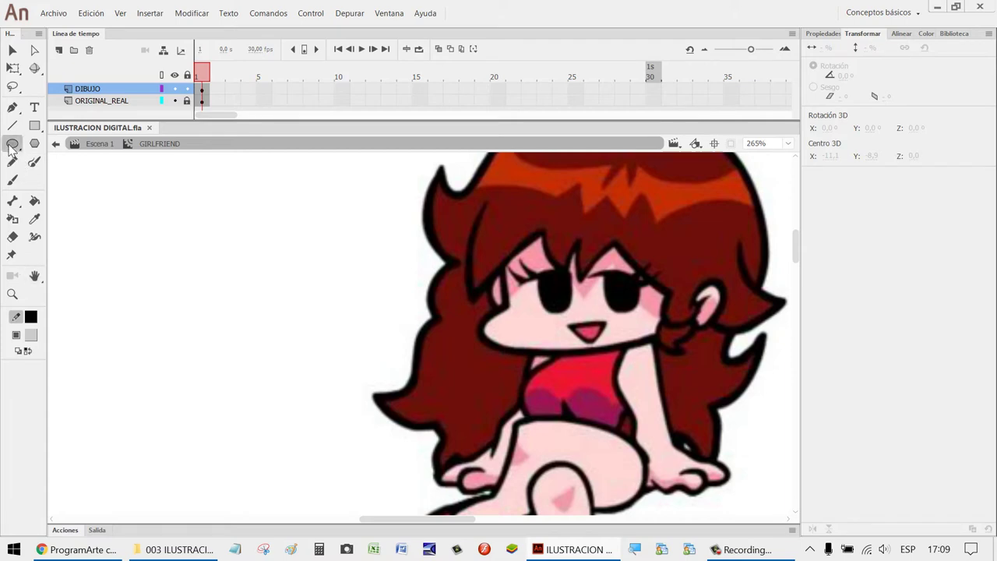
click(823, 33)
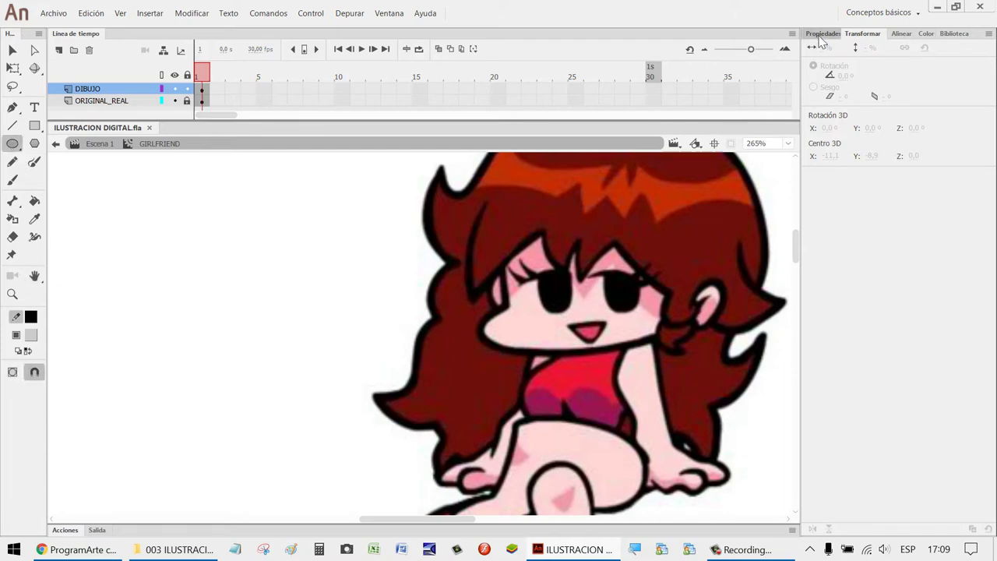
click(941, 105)
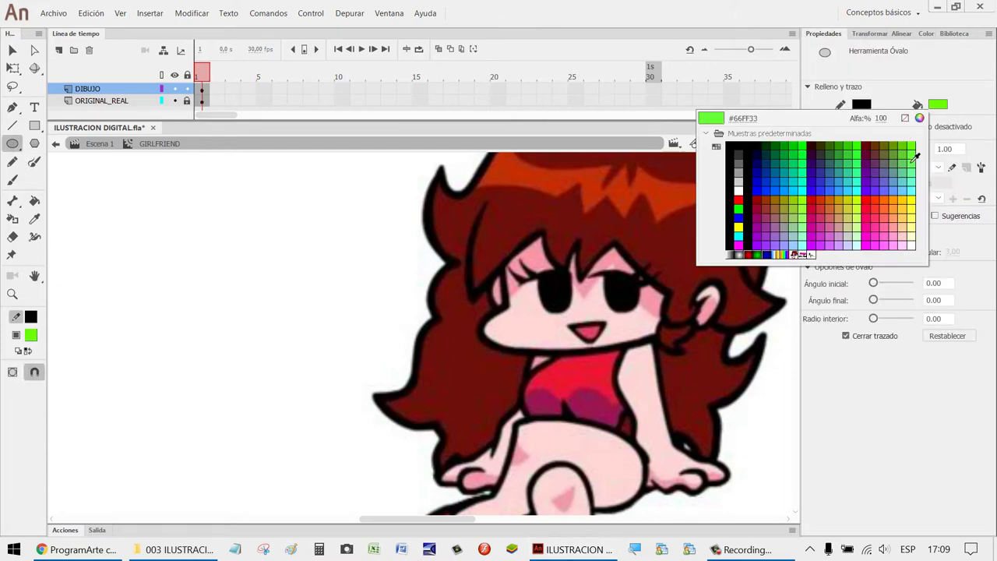
click(905, 118)
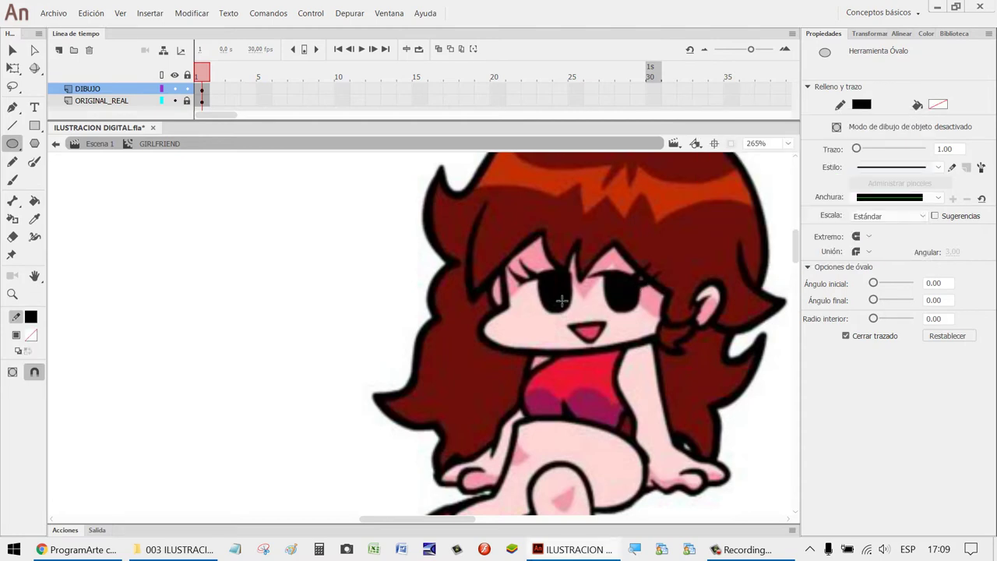
mouse_move(236, 255)
mouse_down()
mouse_move(281, 325)
mouse_move(279, 309)
mouse_move(273, 322)
mouse_move(265, 305)
mouse_up()
drag(189, 358, 165, 343)
Delete the lower half of the wide oval, leaving its upper arc as the eyelid.
key(v)
drag(249, 395, 178, 379)
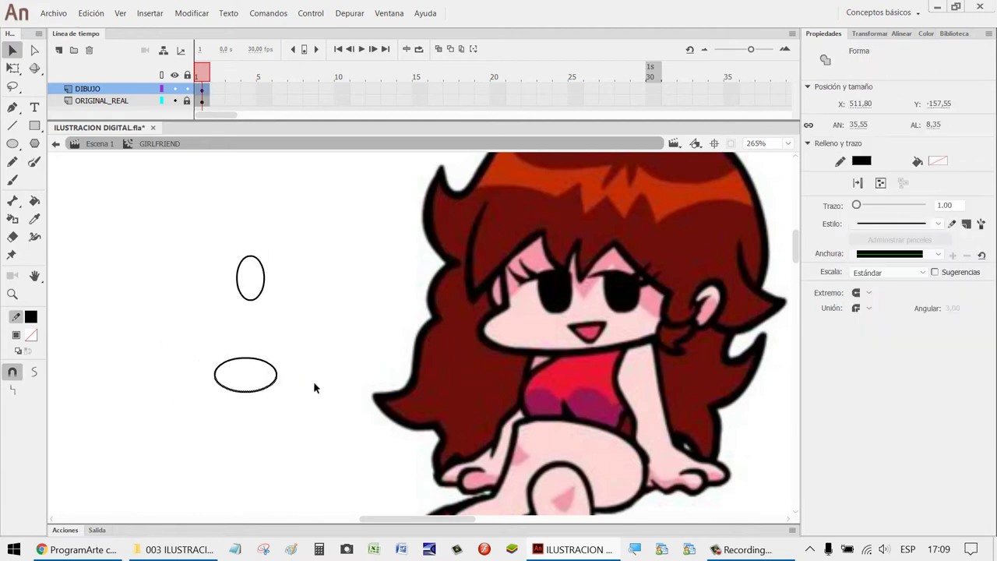
click(246, 421)
drag(308, 406, 192, 379)
key(Delete)
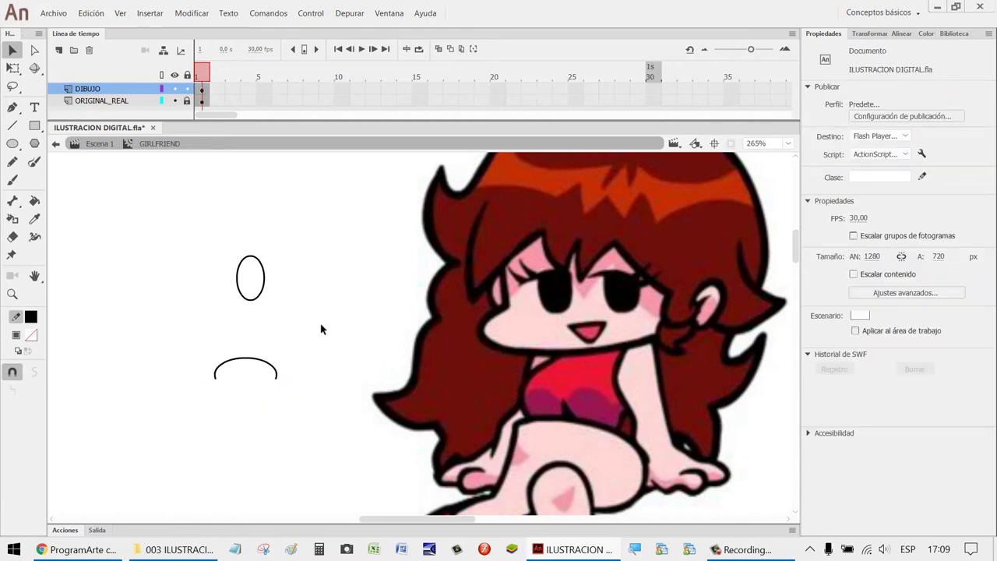
Move the tall oval down onto the eyelid arc, with its upper end projecting above the arc, at about Y -174.5.
drag(310, 327, 185, 215)
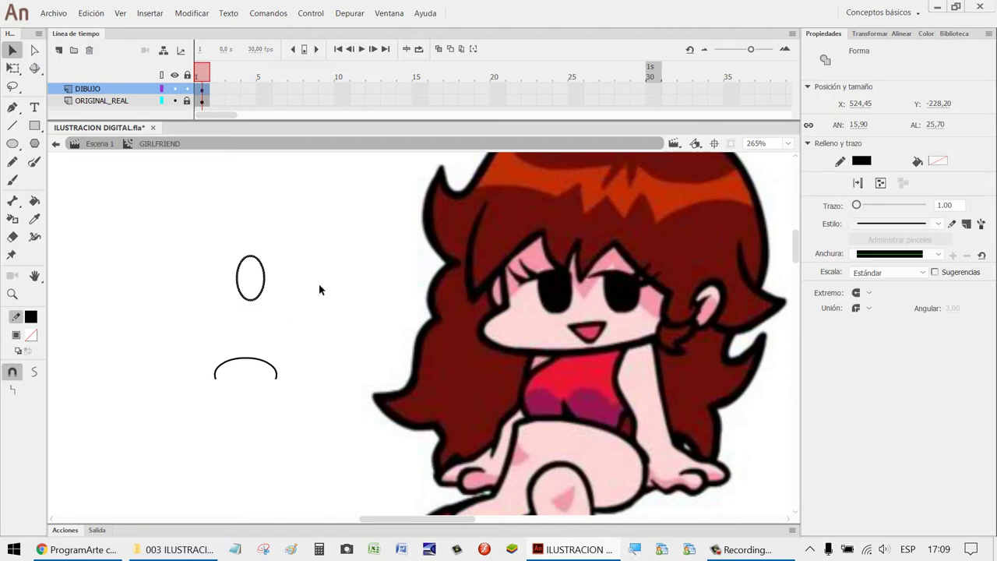
drag(263, 282, 261, 397)
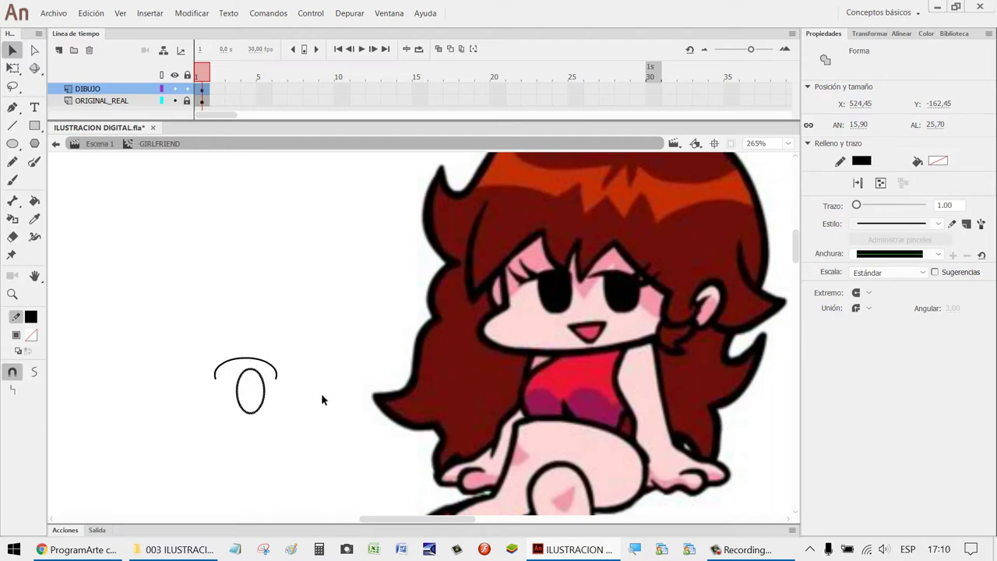
key(Up)
key(Up)
key(Up)
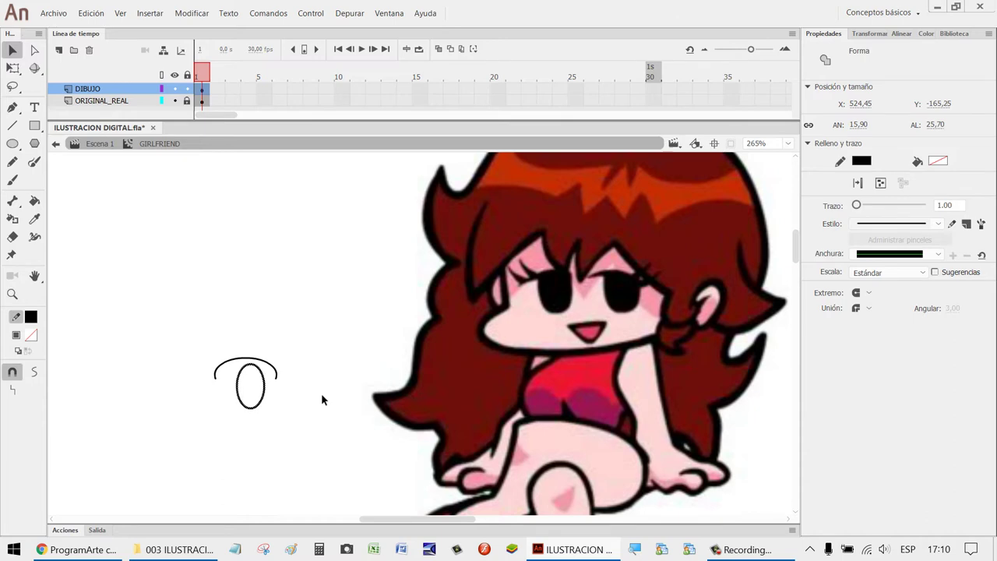
key(Up)
key(Up)
key(Up)
key(Up)
key(Up)
key(Up)
key(Up)
key(Up)
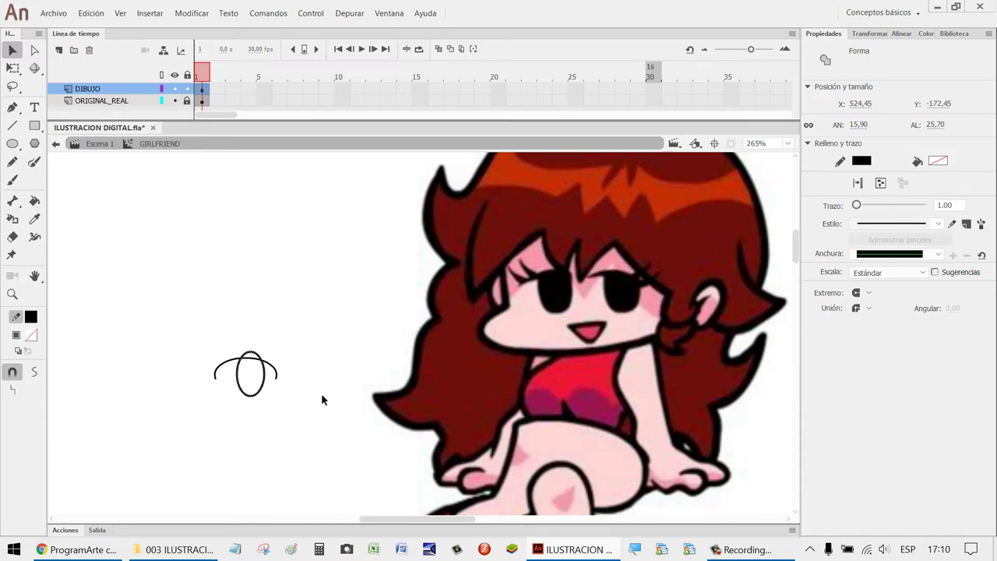
key(Up)
key(Up)
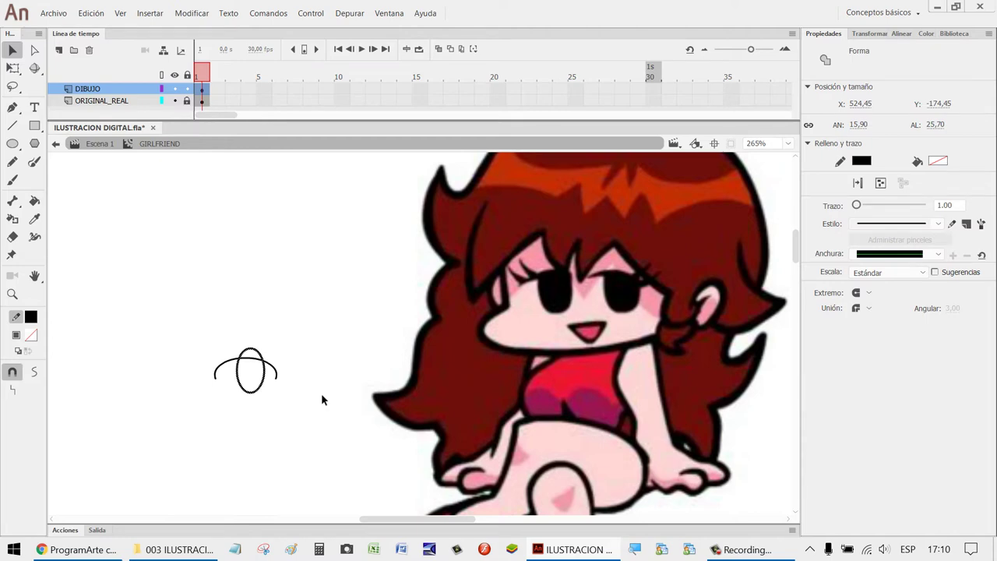
Delete the arc segment extending right of the oval and the oval's upper part above the arc.
click(319, 393)
click(279, 378)
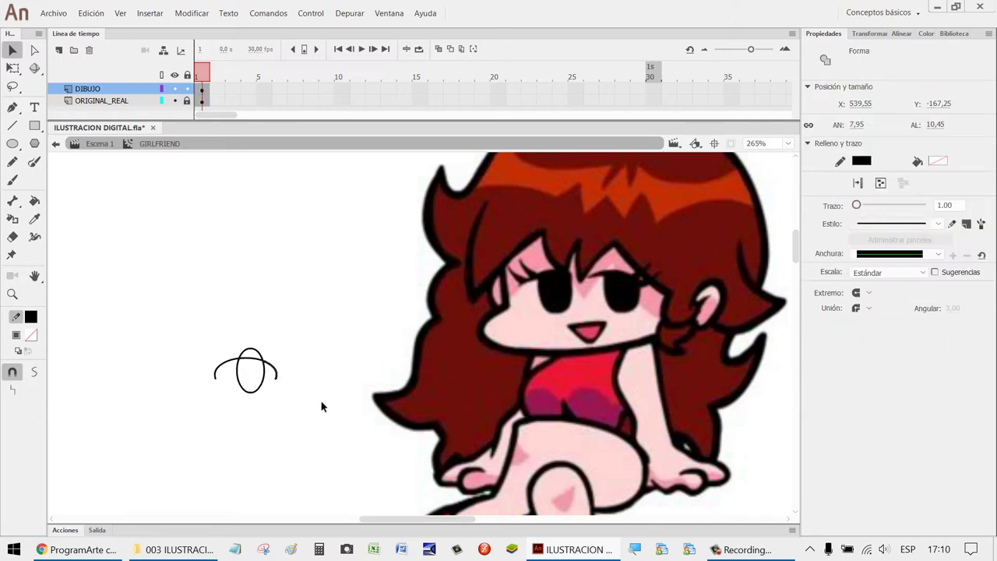
key(Delete)
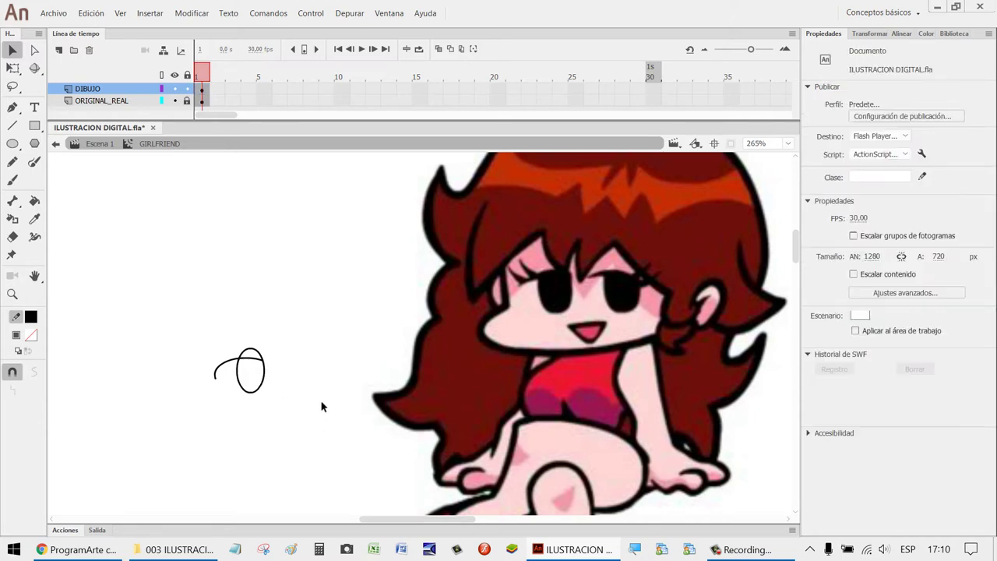
click(254, 357)
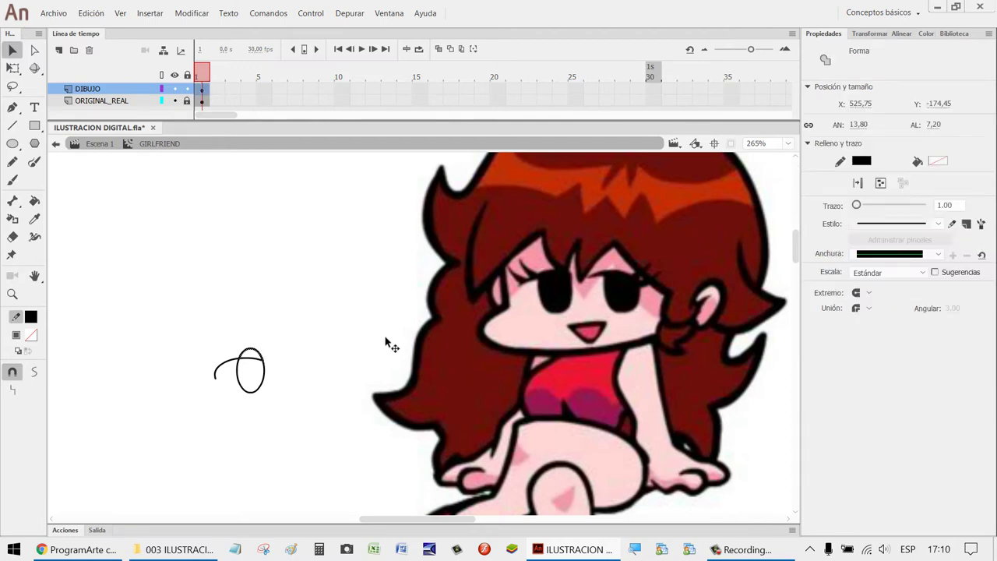
key(Delete)
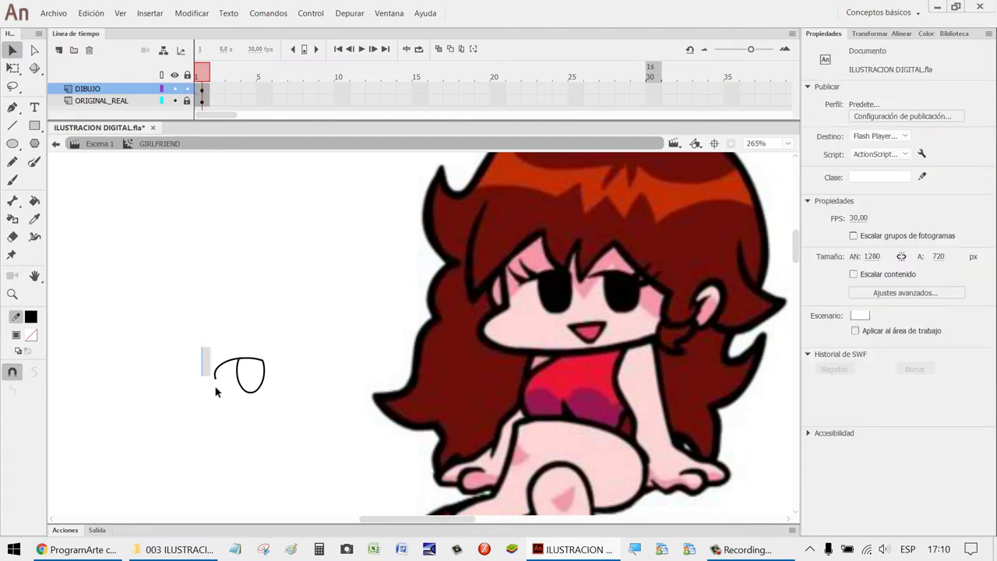
drag(216, 391, 225, 403)
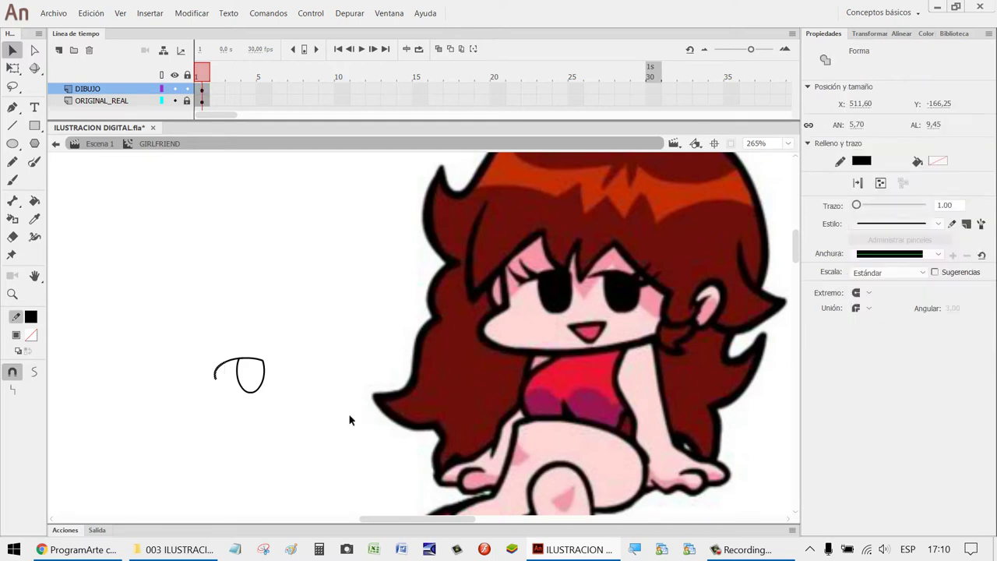
key(Delete)
key(ctrl+z)
click(350, 418)
drag(184, 337, 226, 410)
key(Delete)
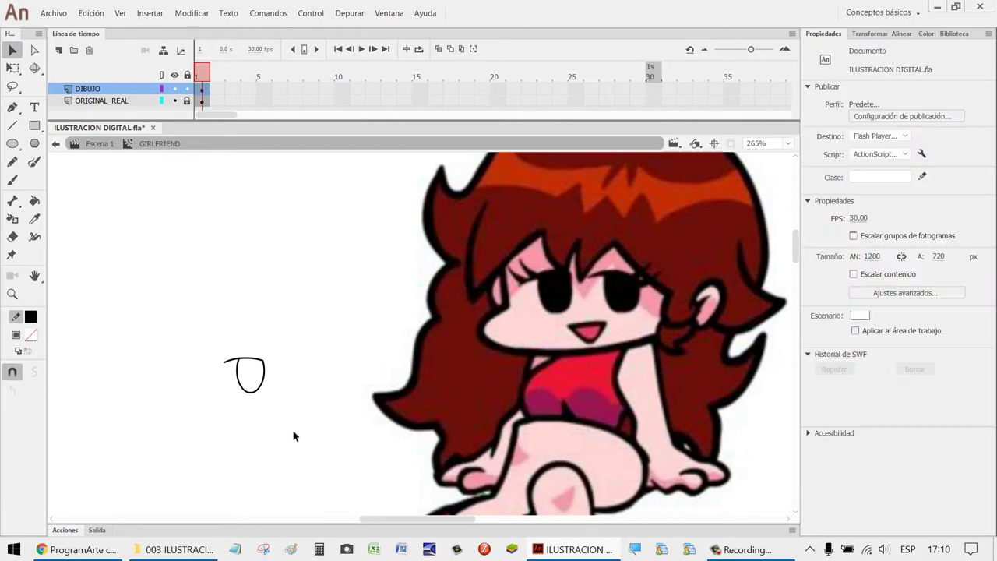
key(ctrl+z)
Trim off the lower left end of the eyelid arc, a piece about 4 × 9 px.
drag(198, 336, 222, 416)
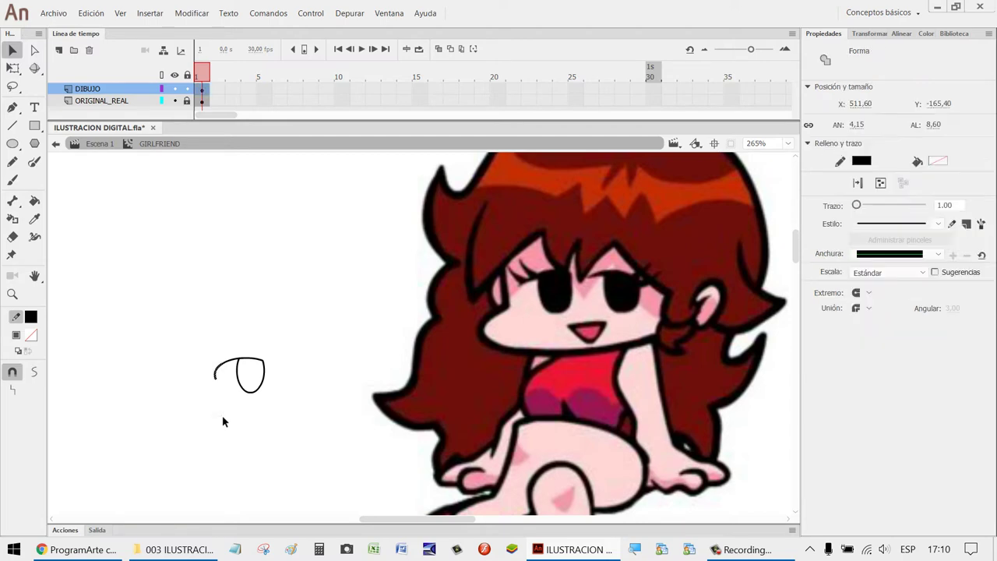
key(Delete)
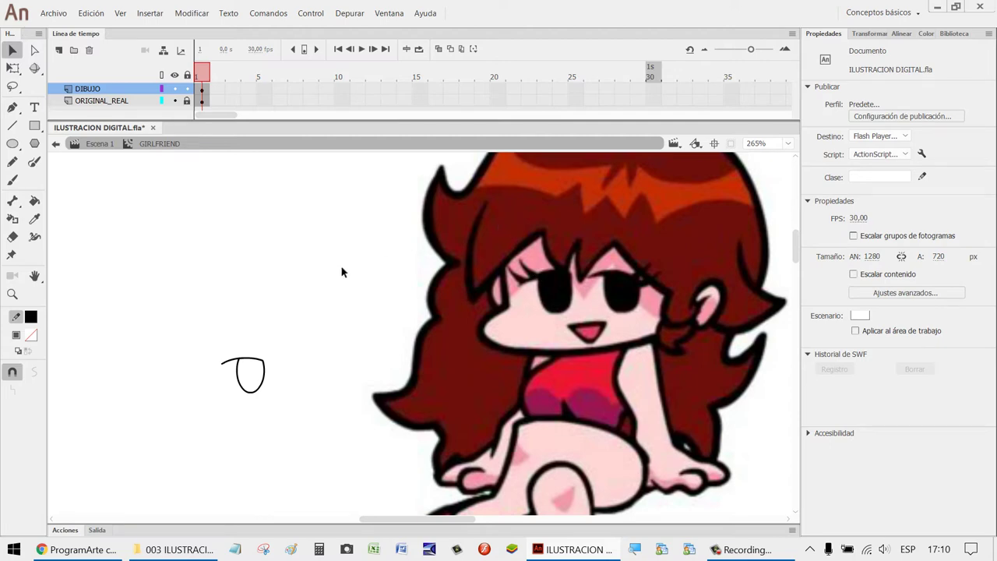
Draw an eyelash about 7 × 9 px rising left from where the eyelid meets the eye outline, and bend it into a curve.
key(z)
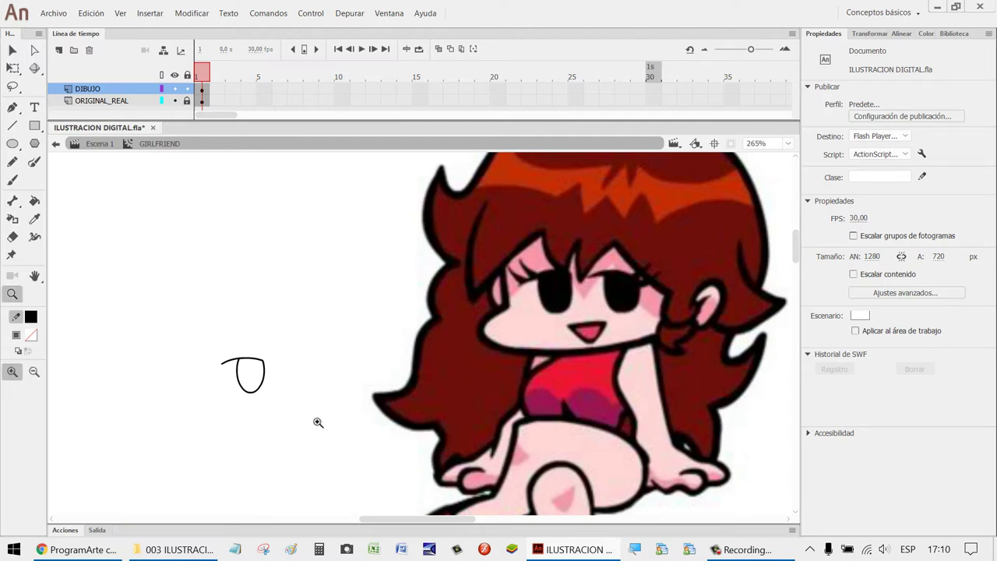
drag(318, 419, 189, 320)
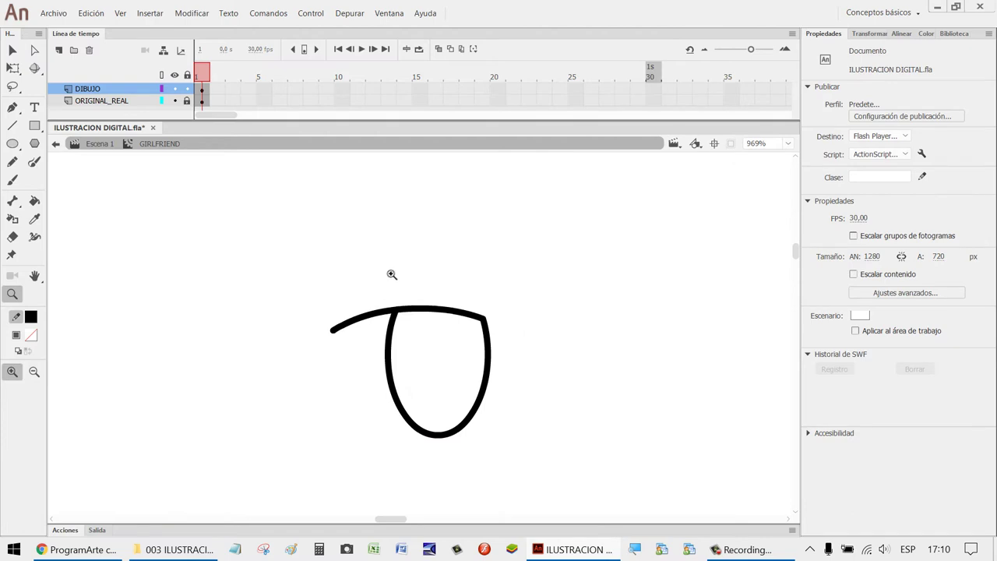
key(n)
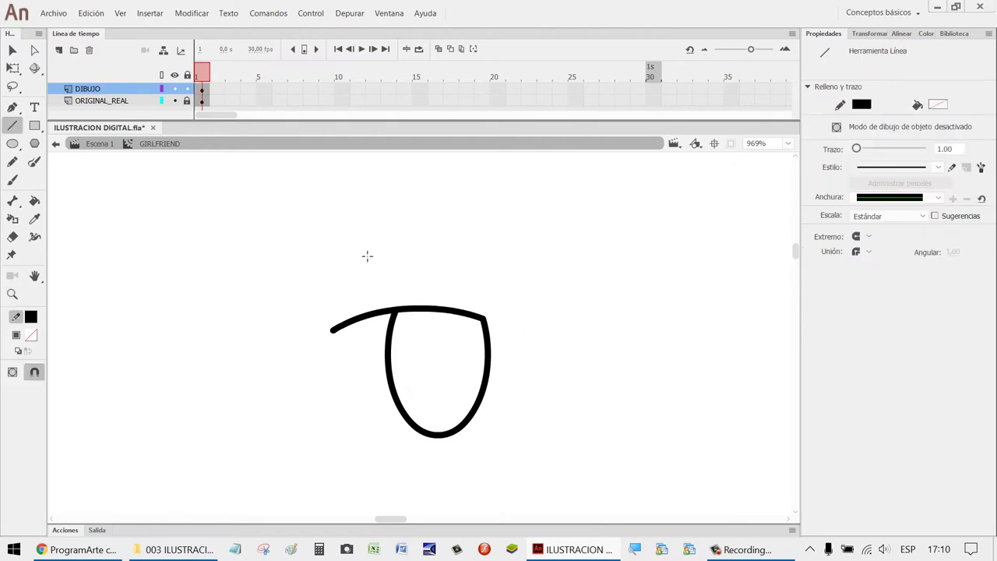
mouse_move(358, 246)
mouse_down()
mouse_move(374, 292)
mouse_move(401, 315)
mouse_move(373, 292)
mouse_up()
key(v)
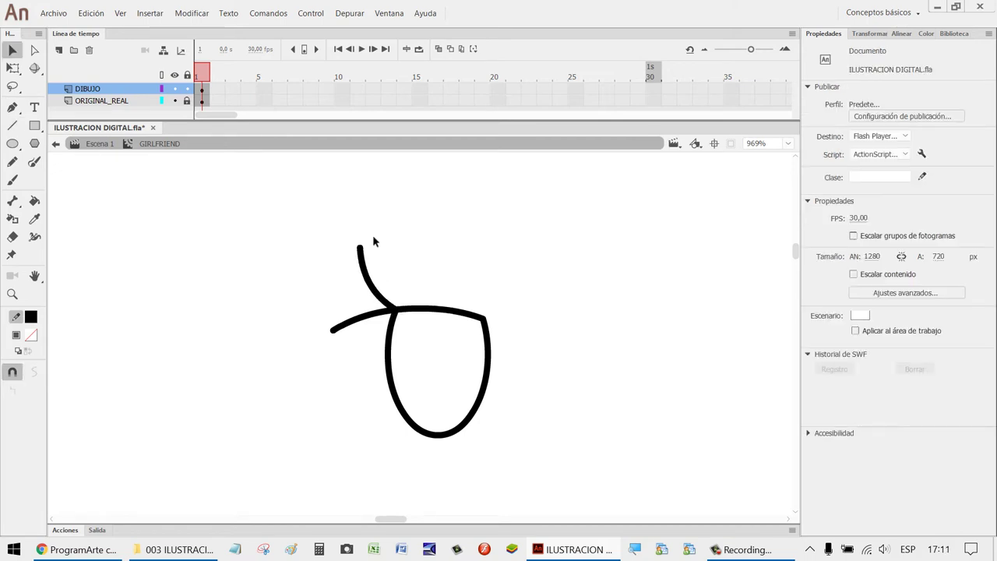
drag(360, 247, 352, 251)
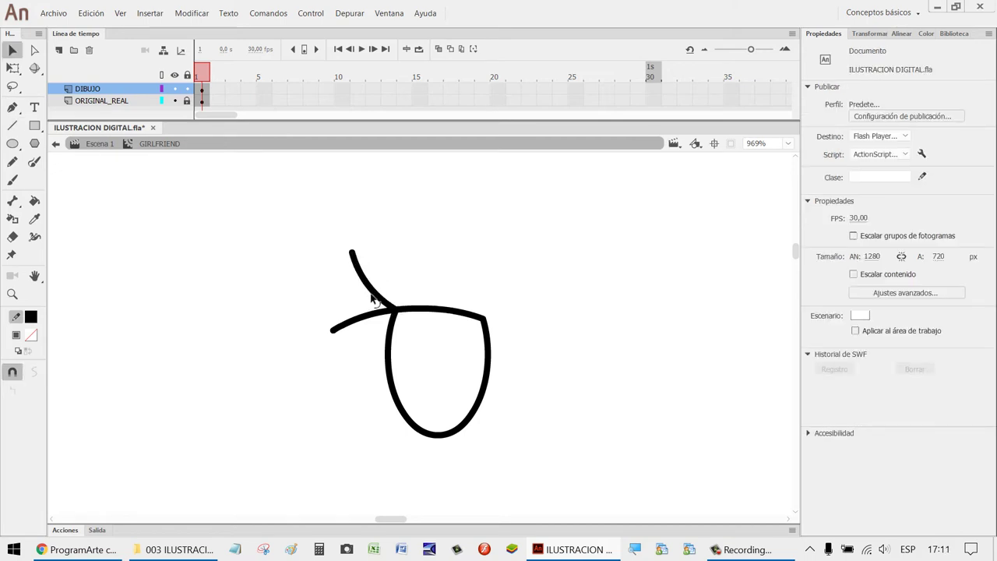
drag(374, 291, 361, 290)
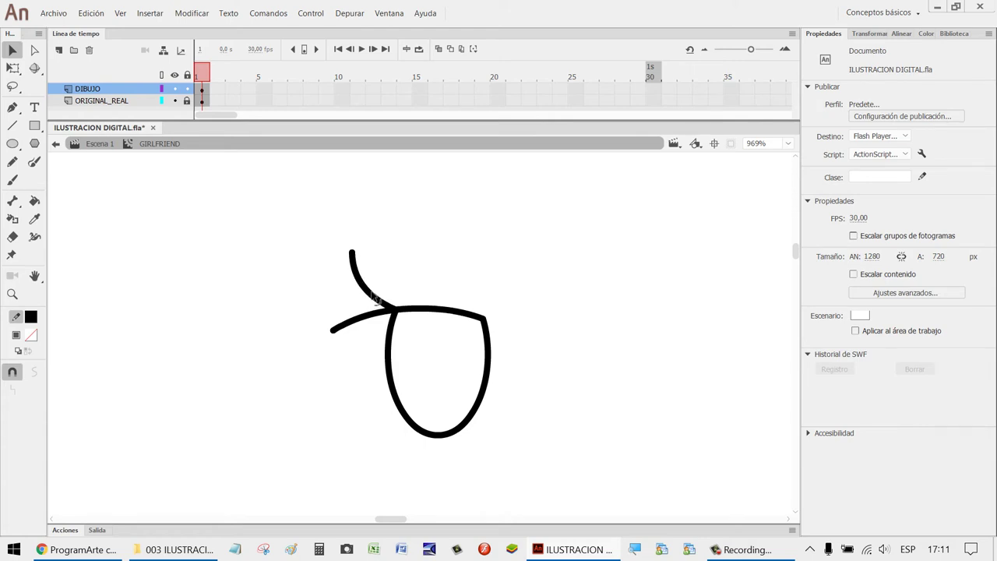
Duplicate the curved eyelash and attach the copy to the left end of the eyelid line.
click(371, 296)
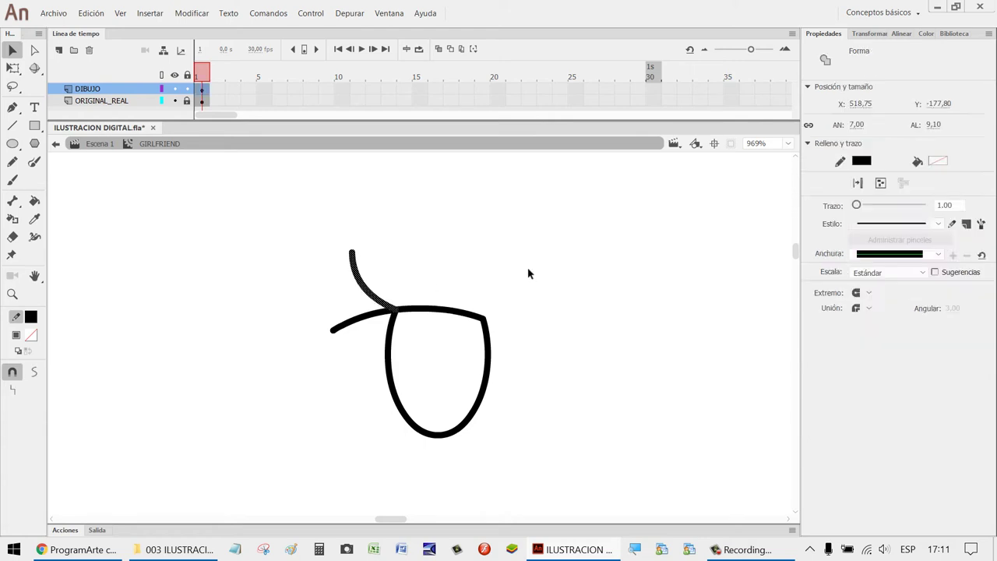
key(ctrl+v)
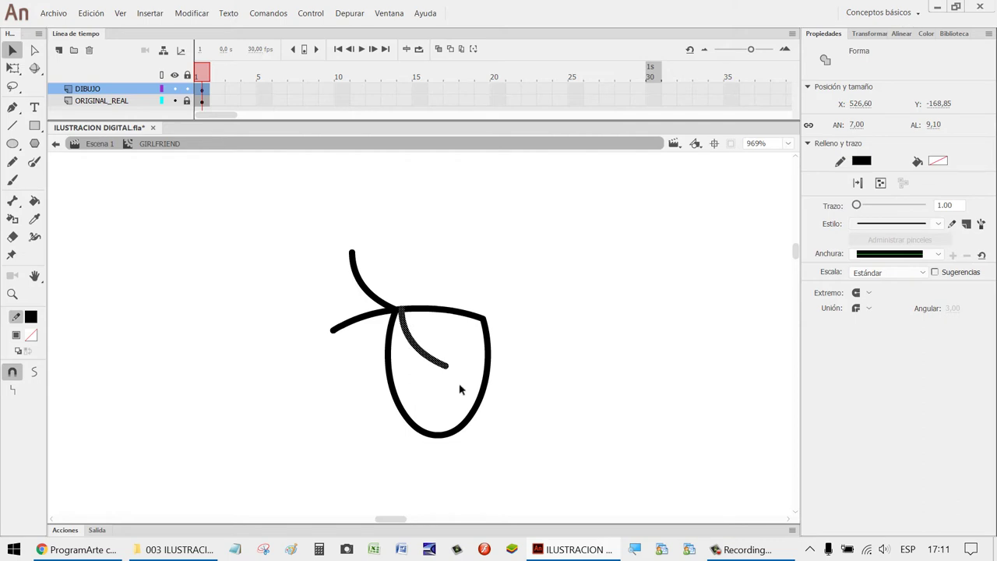
drag(449, 372, 337, 341)
click(660, 316)
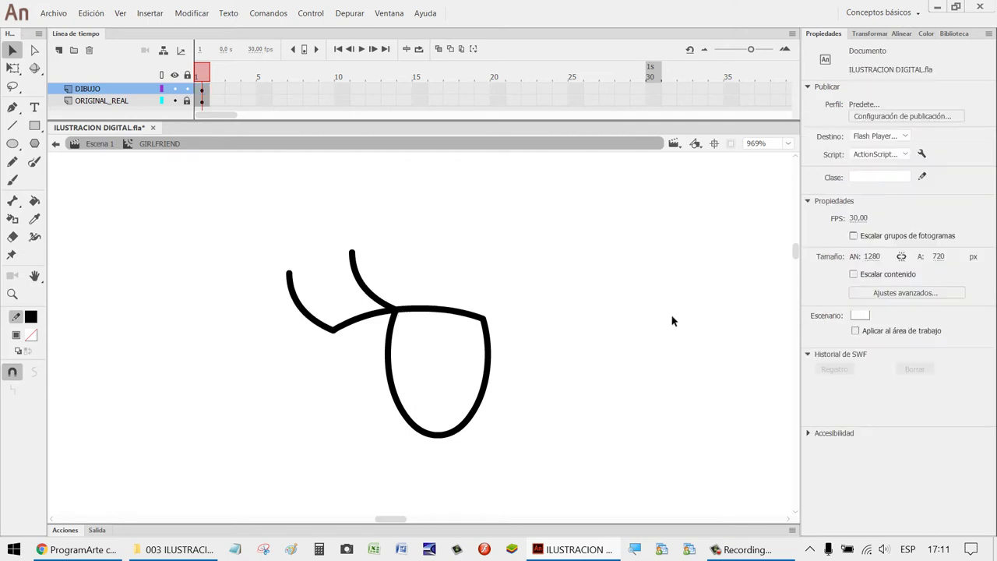
scroll(651, 337, down, 2)
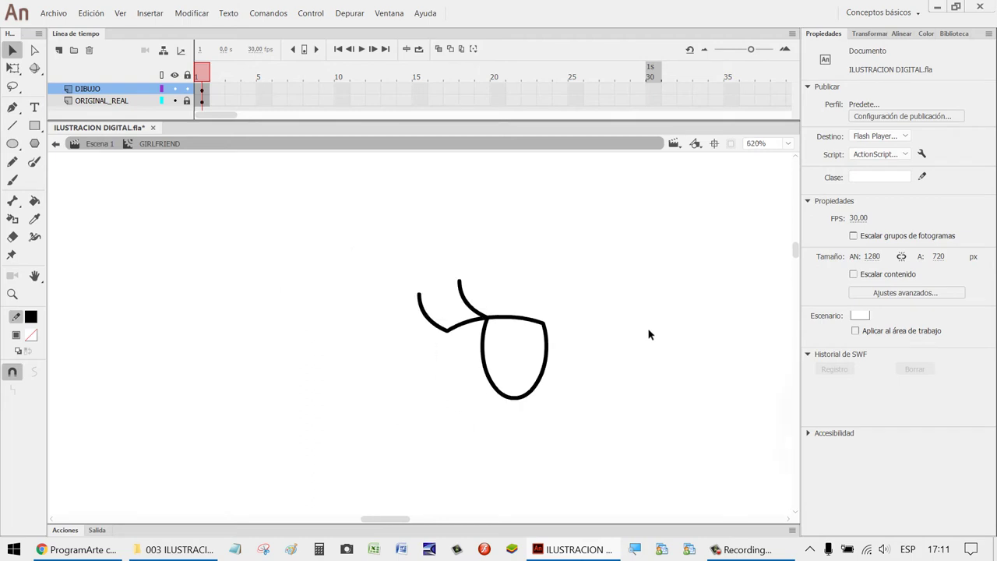
scroll(637, 343, down, 2)
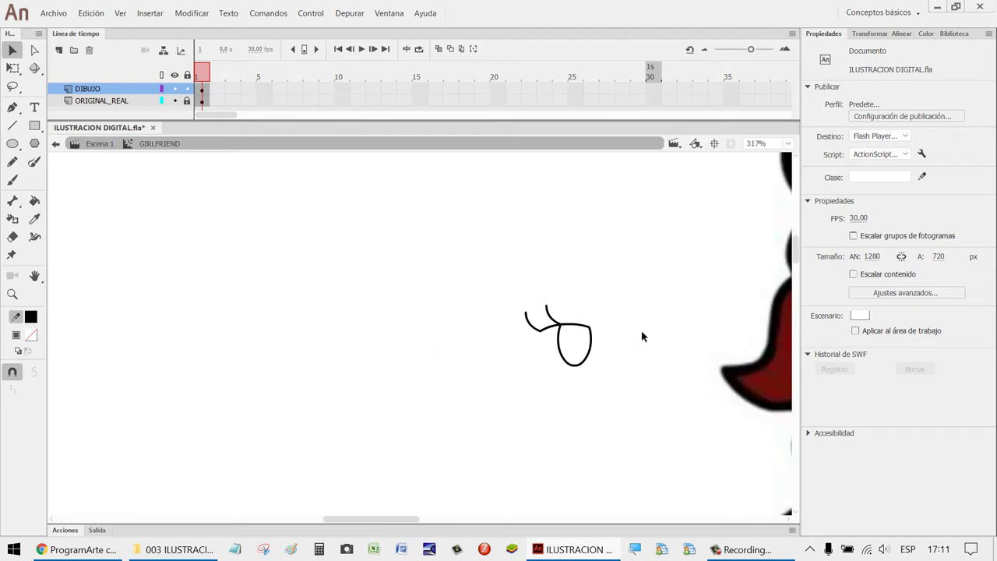
key(space)
drag(662, 312, 416, 334)
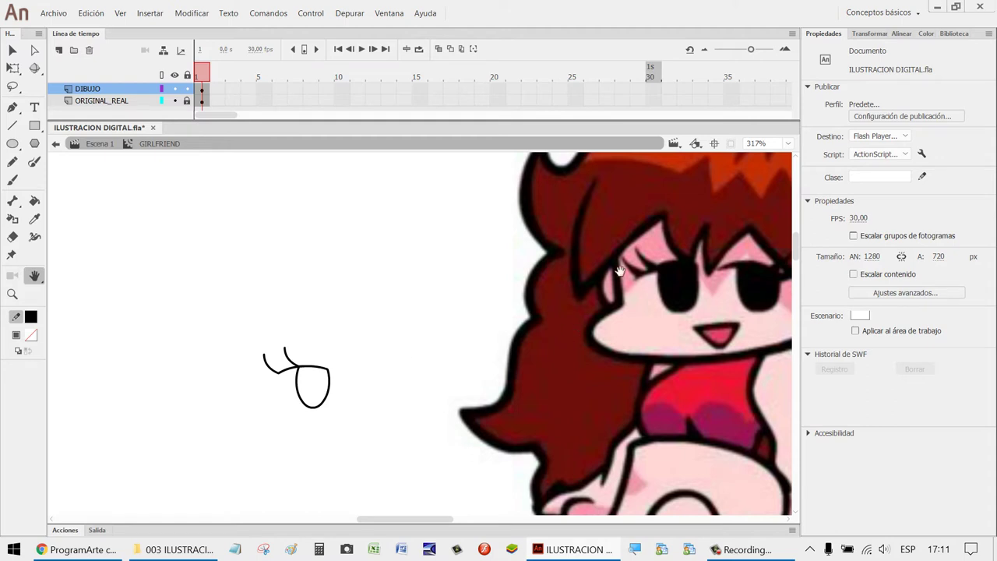
key(v)
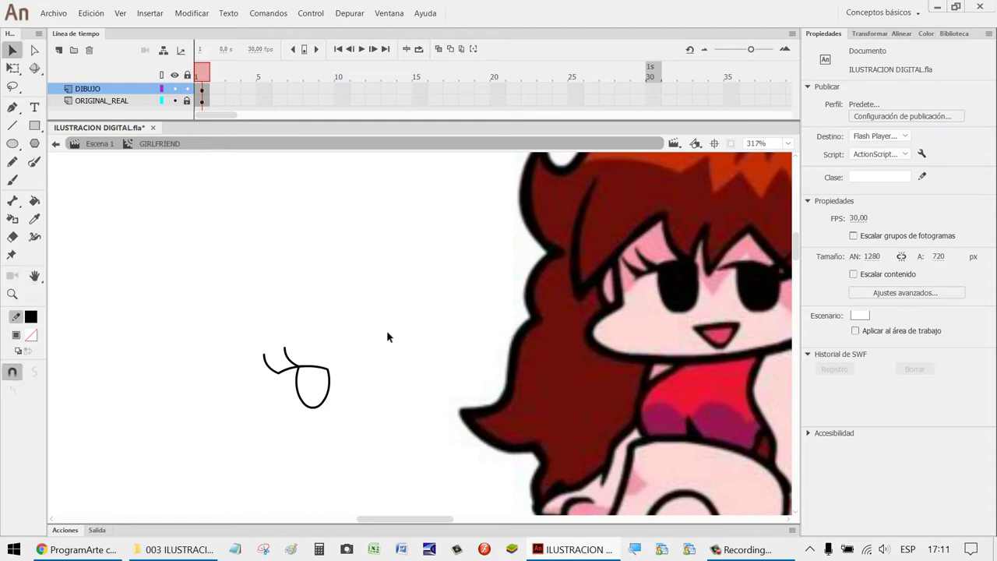
click(266, 364)
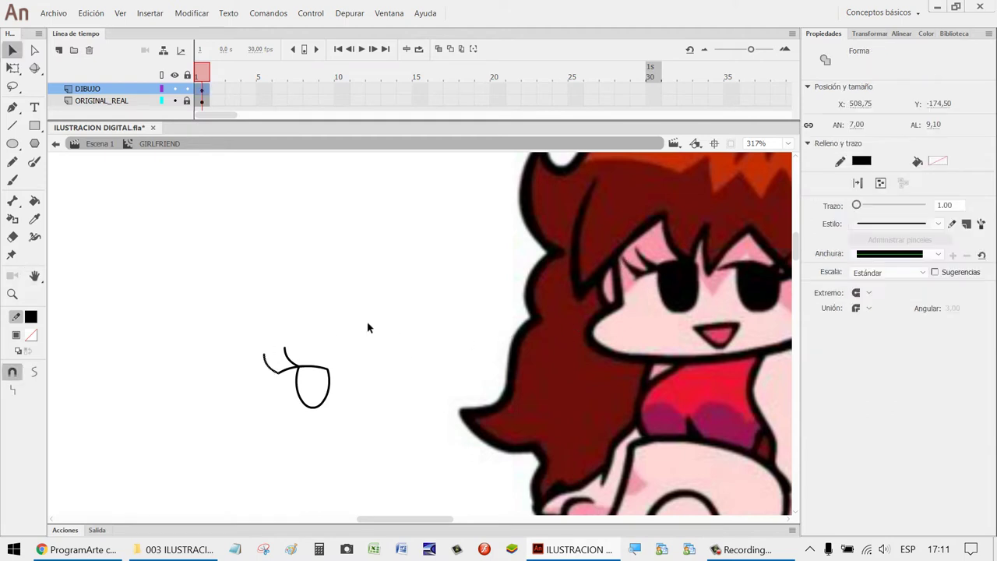
click(368, 327)
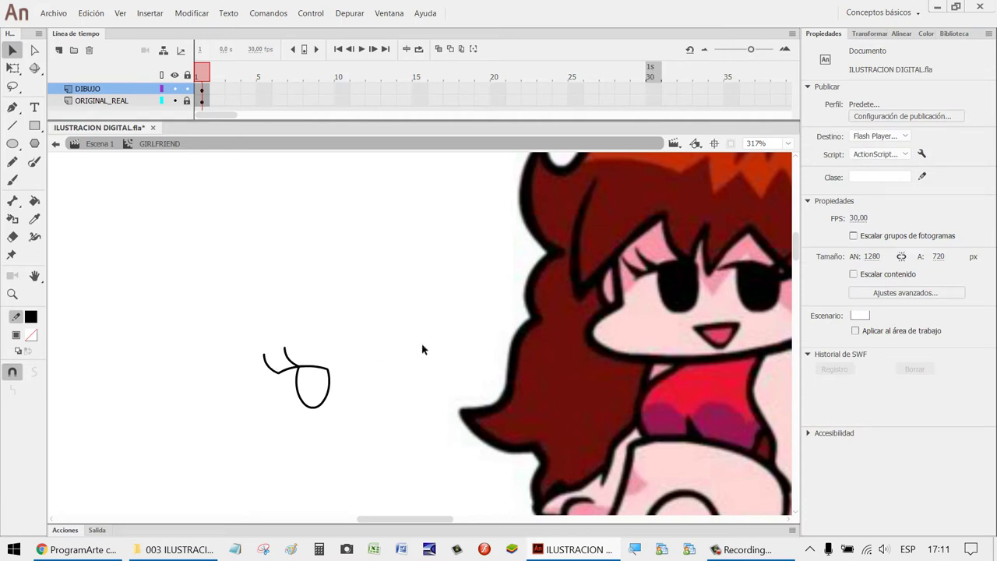
Apply the variable width profile that tapers at both ends to the two eyelashes and both eyelid segments.
click(271, 372)
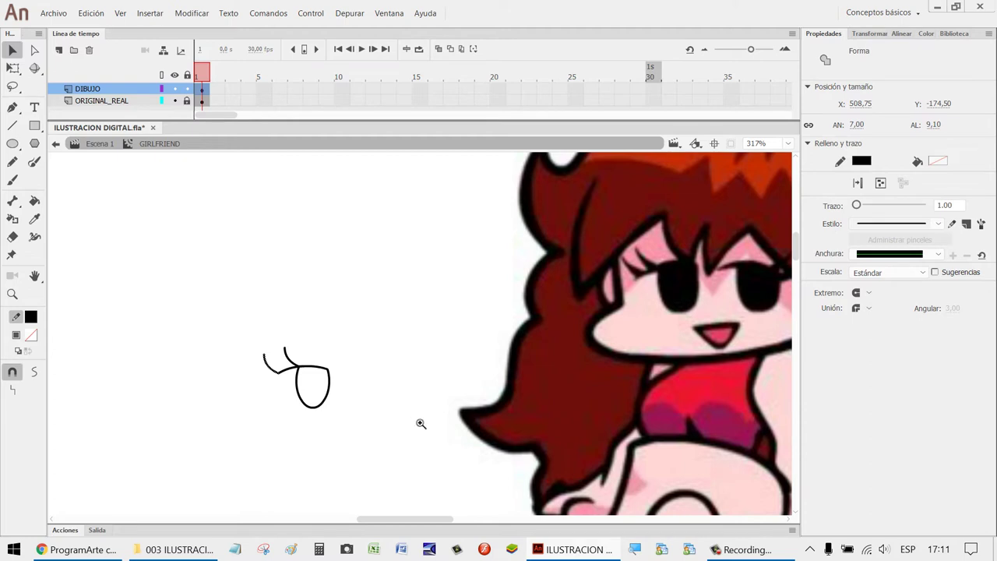
key(z)
drag(366, 425, 178, 299)
key(v)
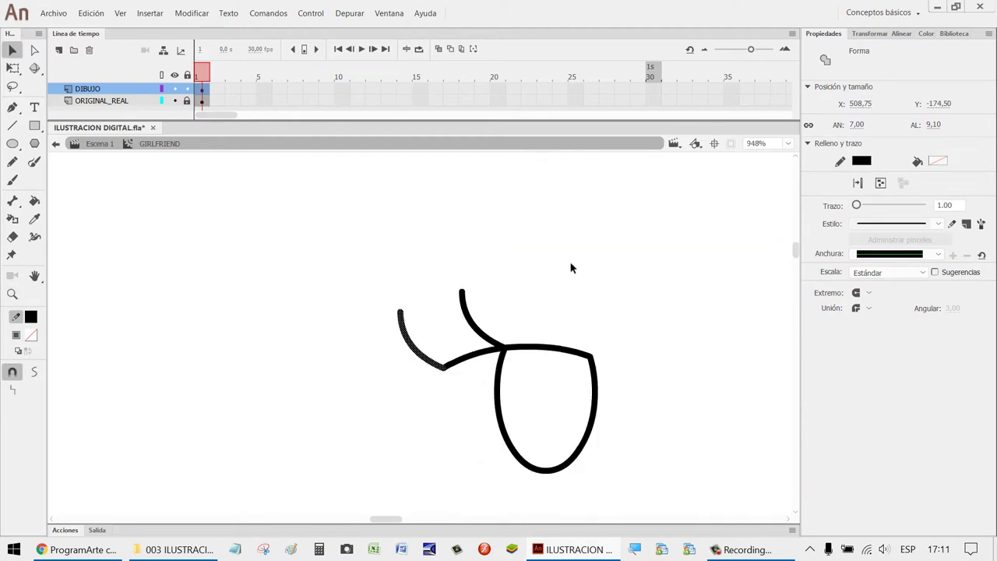
click(410, 354)
shift+click(480, 362)
shift+click(485, 335)
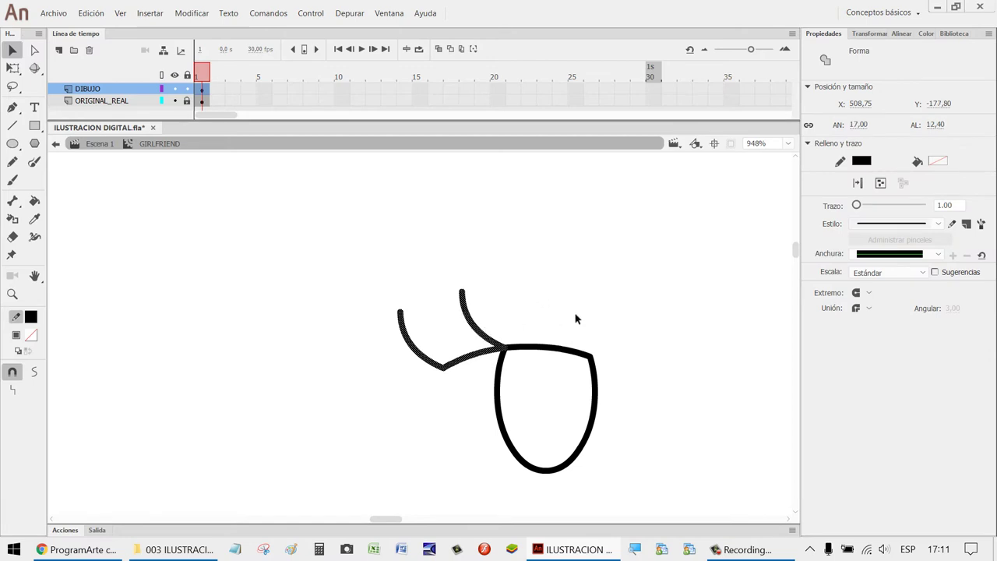
shift+click(550, 346)
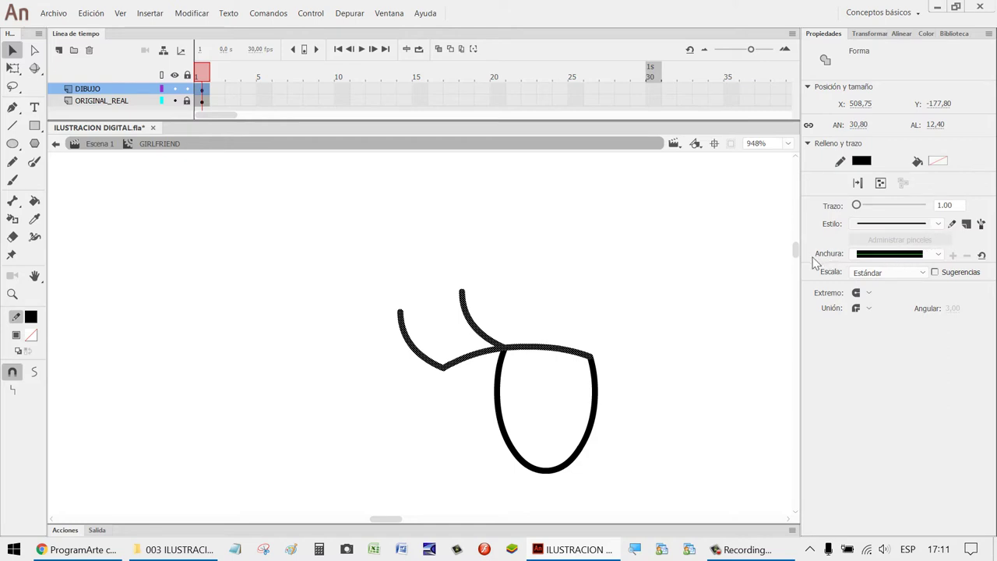
click(940, 255)
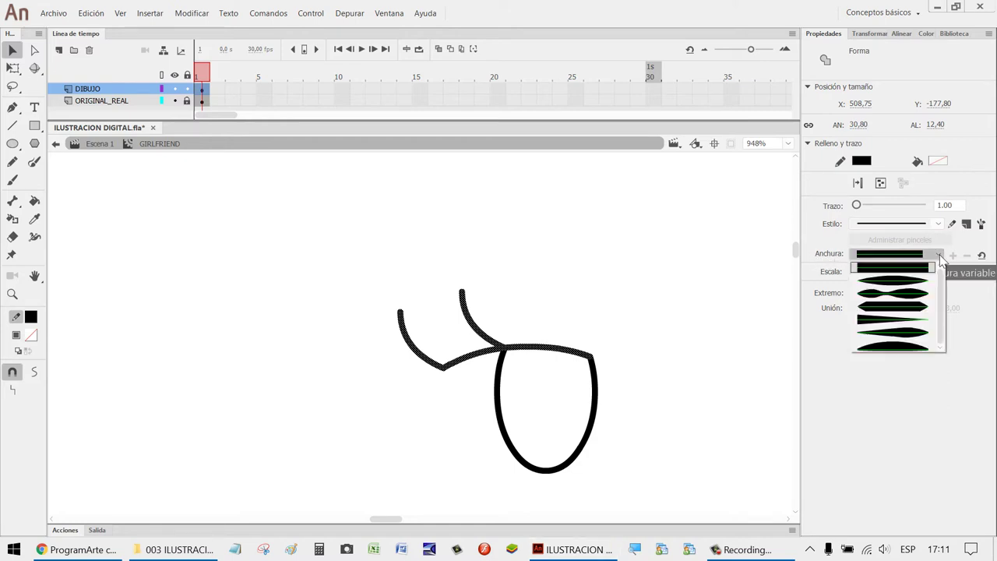
click(899, 282)
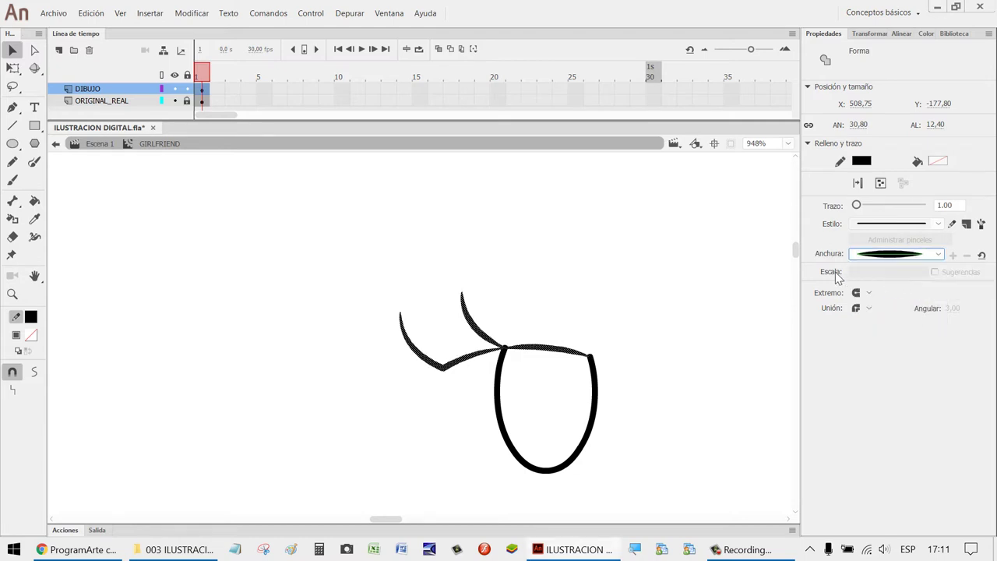
Try the uniform, single-ended taper and half-arc width profiles on the selected strokes, and return to the profile tapering at both ends.
key(Up)
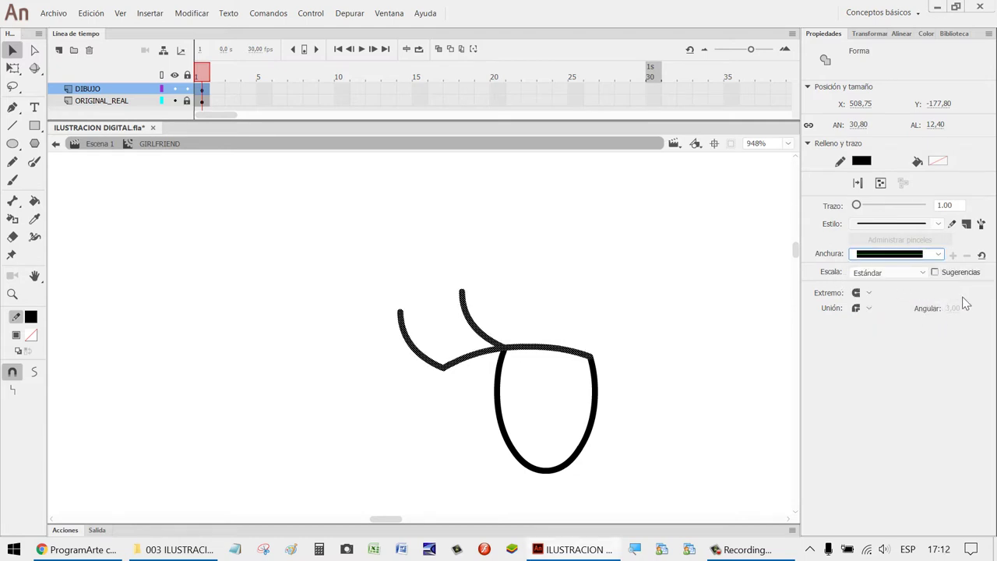
click(938, 254)
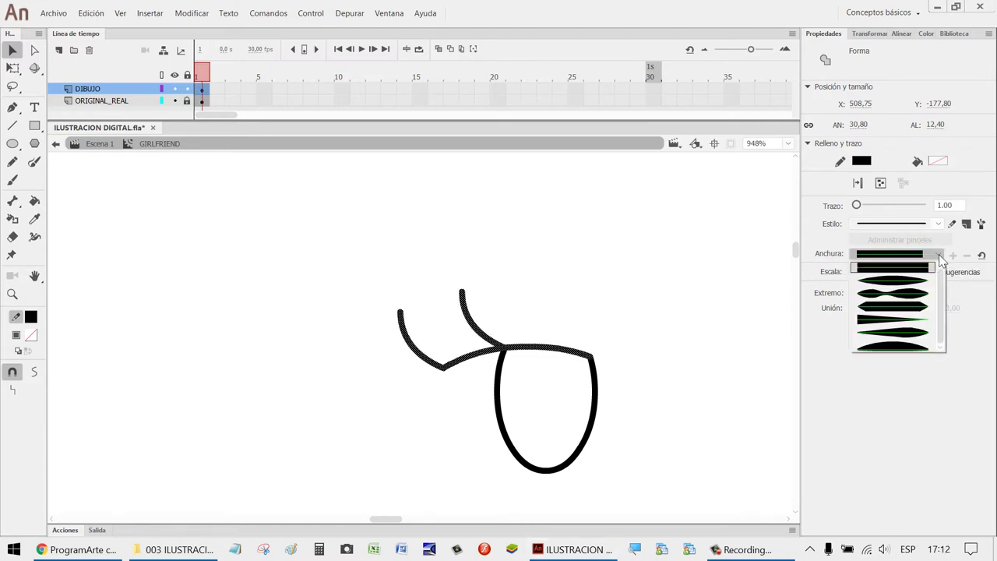
click(913, 321)
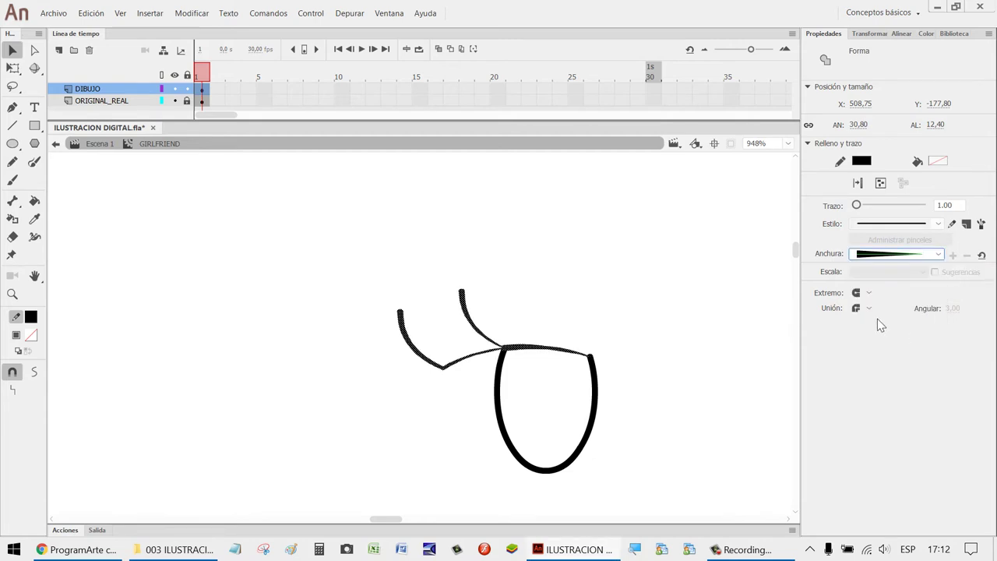
key(Up)
click(939, 254)
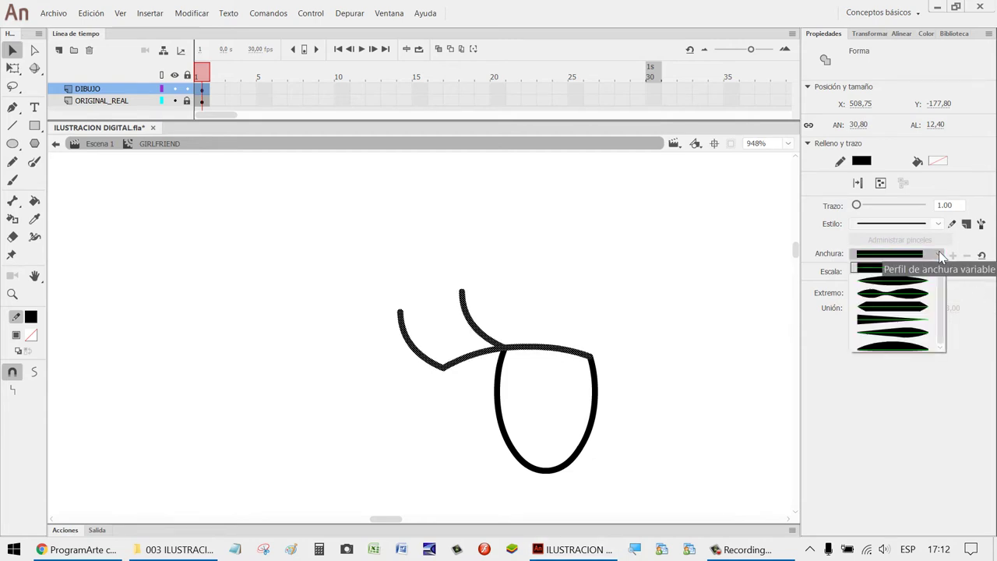
click(913, 347)
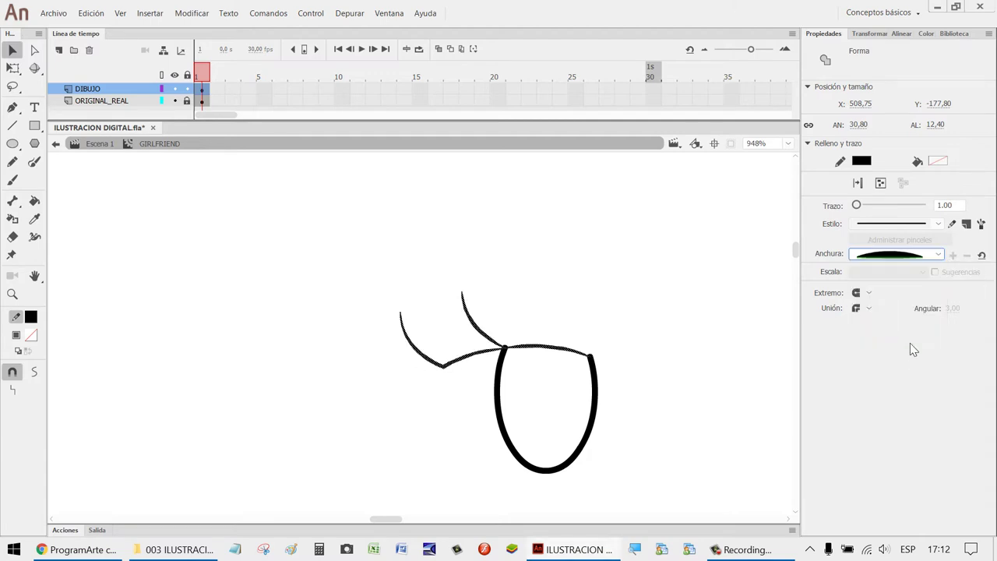
click(939, 254)
click(898, 279)
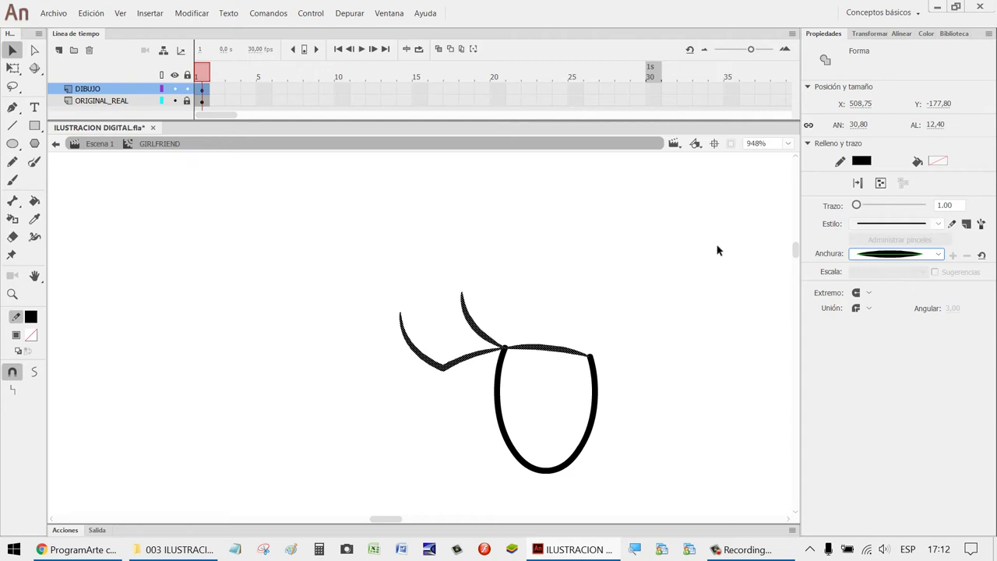
Apply the Uniform width profile to every stroke of the eye, including the eyelid and both eyelashes.
click(679, 238)
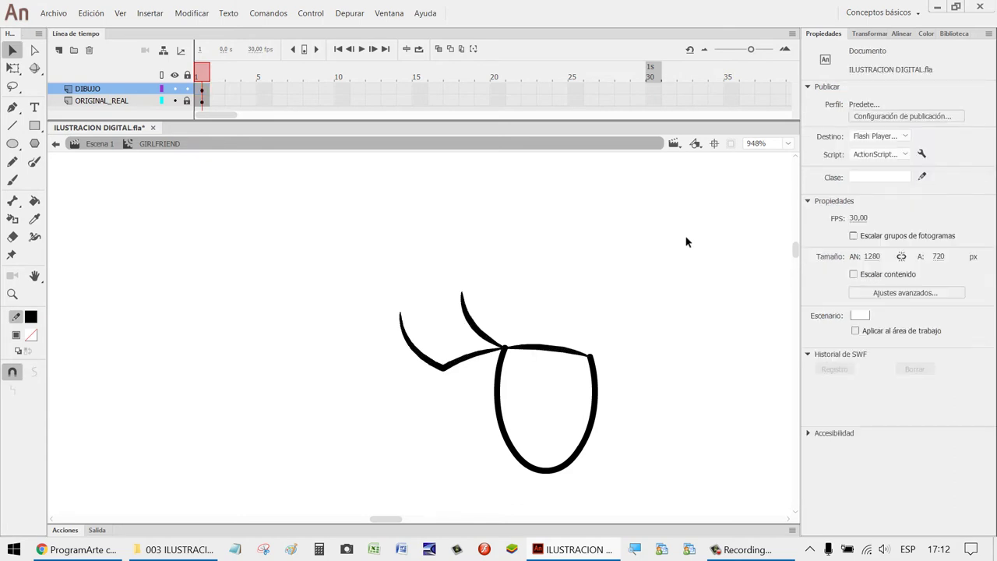
mouse_move(287, 218)
mouse_down()
mouse_move(639, 538)
mouse_move(676, 555)
mouse_up()
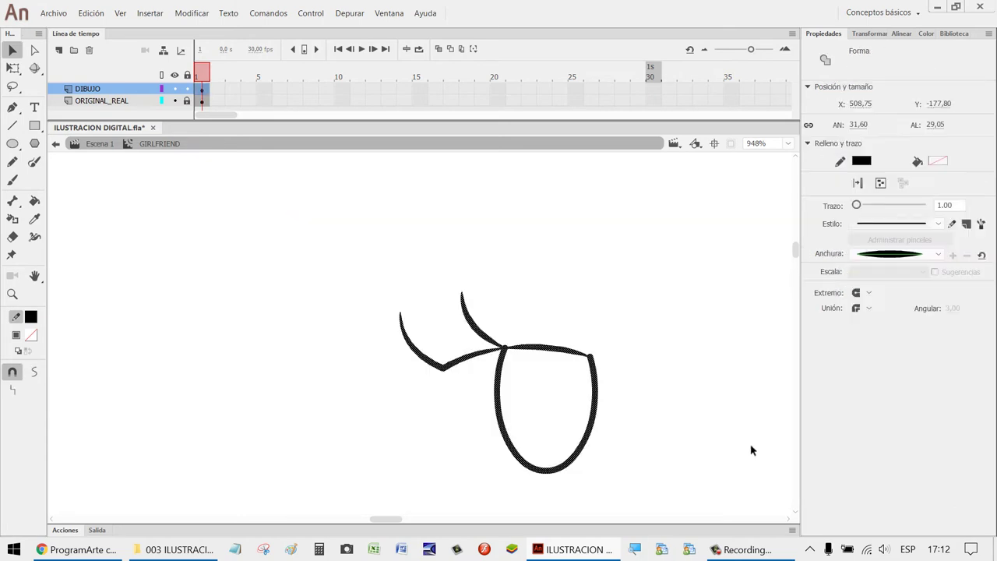
click(937, 254)
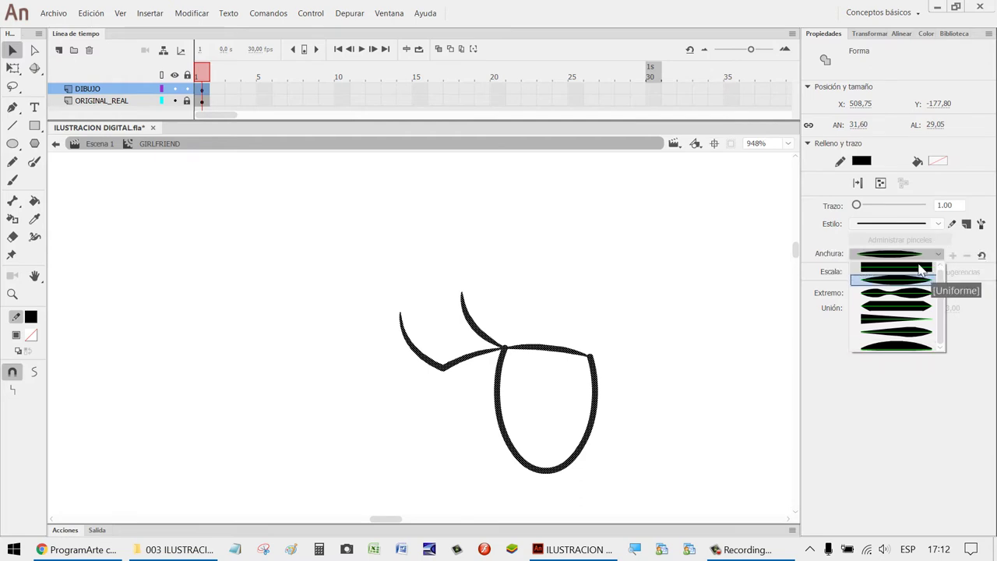
click(920, 269)
click(722, 276)
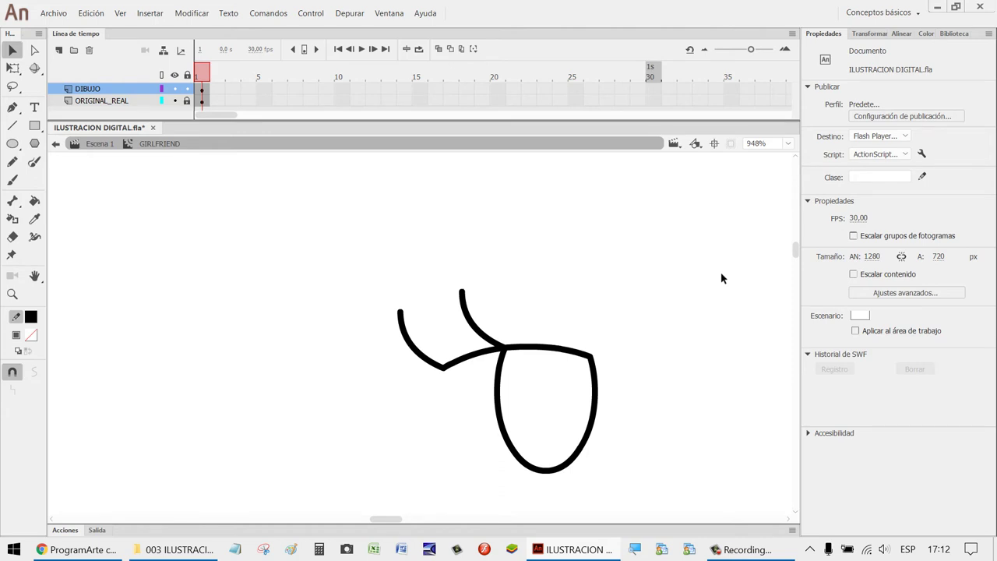
Delete both single-stroke eyelashes, leaving only the eye outline and the eyelid line.
click(428, 364)
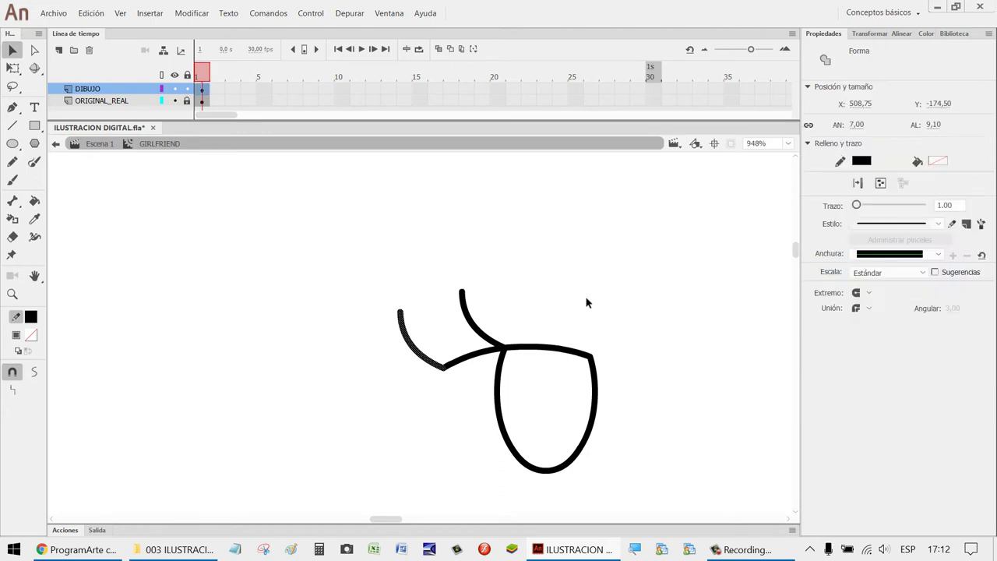
key(Delete)
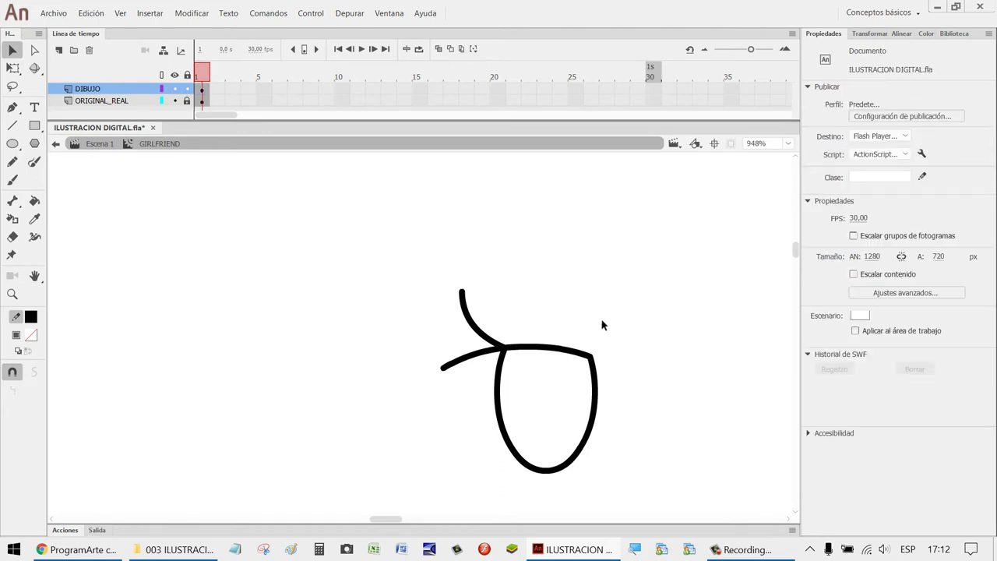
scroll(658, 326, down, 3)
drag(696, 332, 343, 386)
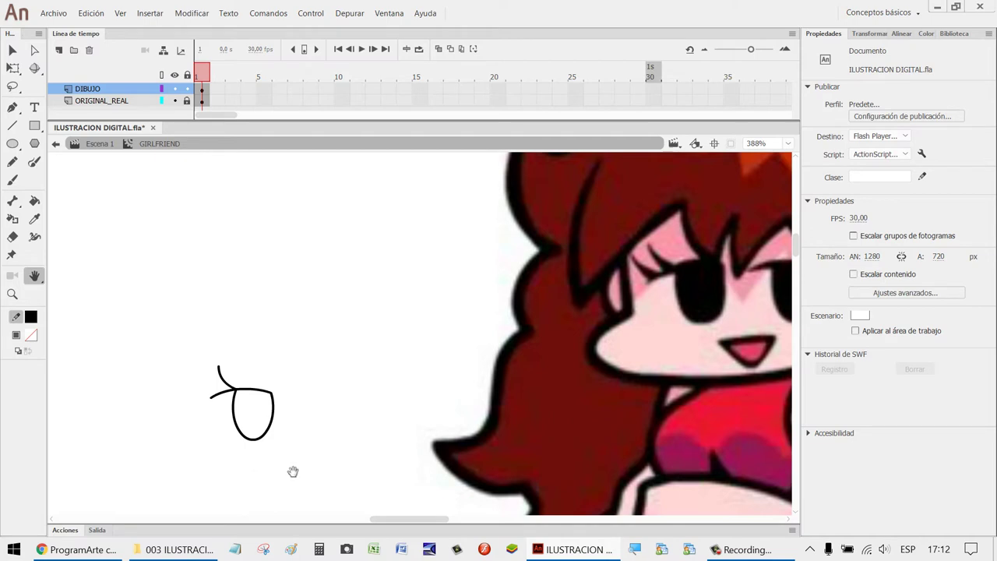
key(v)
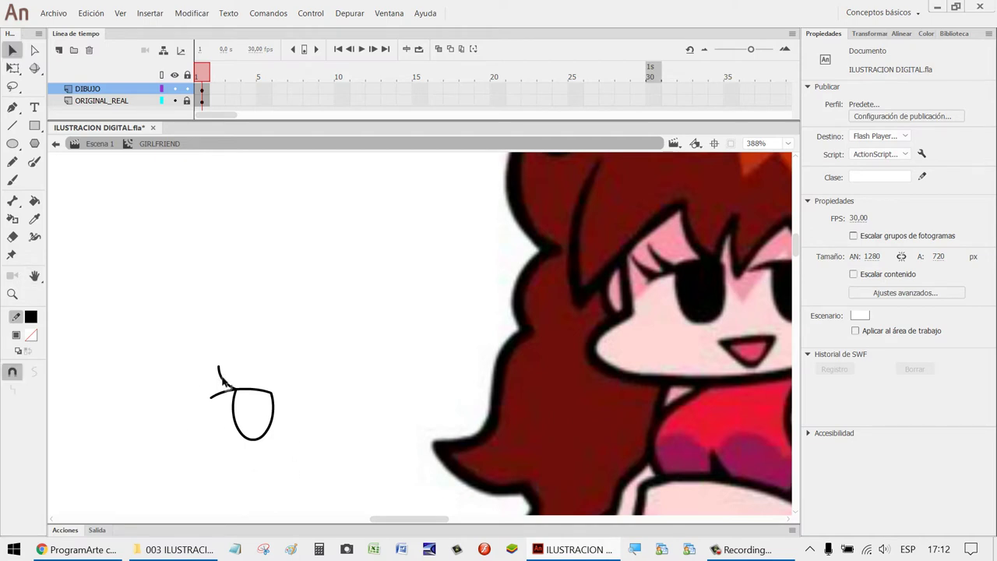
click(223, 380)
key(Delete)
Draw a line from the eyelid's left tip to the eye outline and bend it slightly upward, forming a closed pointed corner.
key(z)
drag(313, 433, 169, 366)
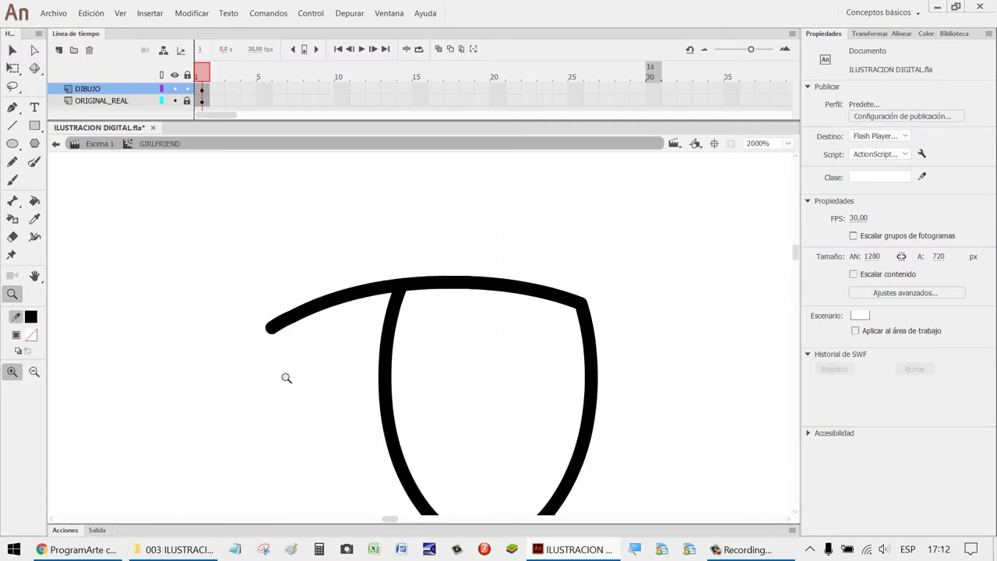
key(v)
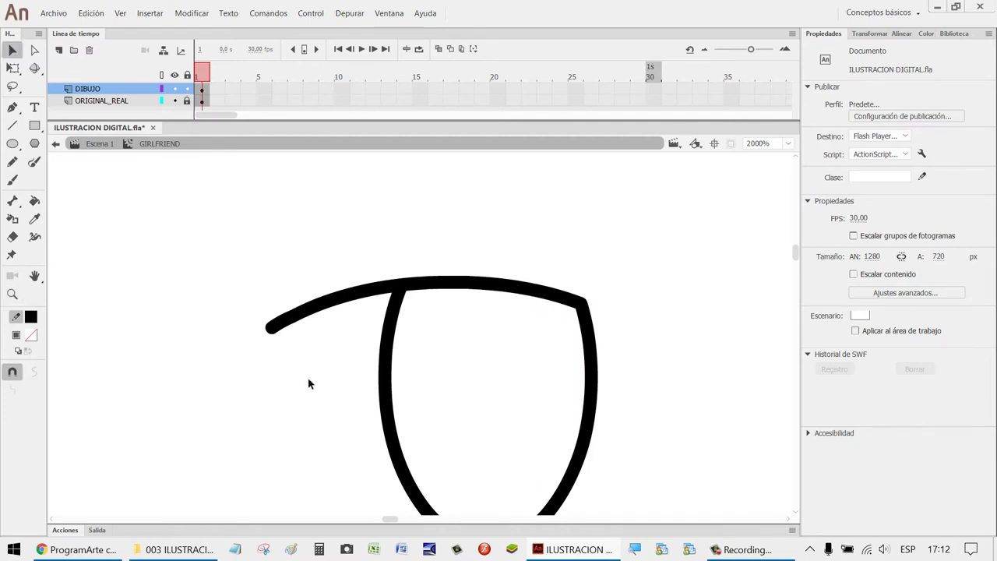
key(n)
mouse_move(280, 337)
mouse_down()
mouse_move(395, 324)
mouse_move(364, 321)
mouse_up()
key(v)
scroll(553, 263, up, 2)
ctrl+scroll(553, 262, down, 2)
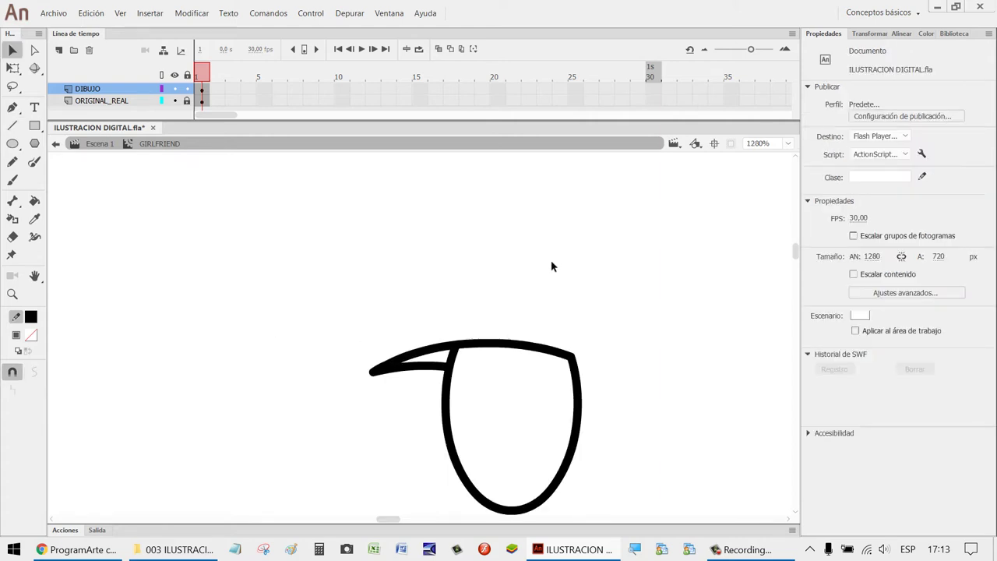
Draw a pointed eyelash from two lines above the left corner of the eye and bow both lines outward to the upper right.
key(n)
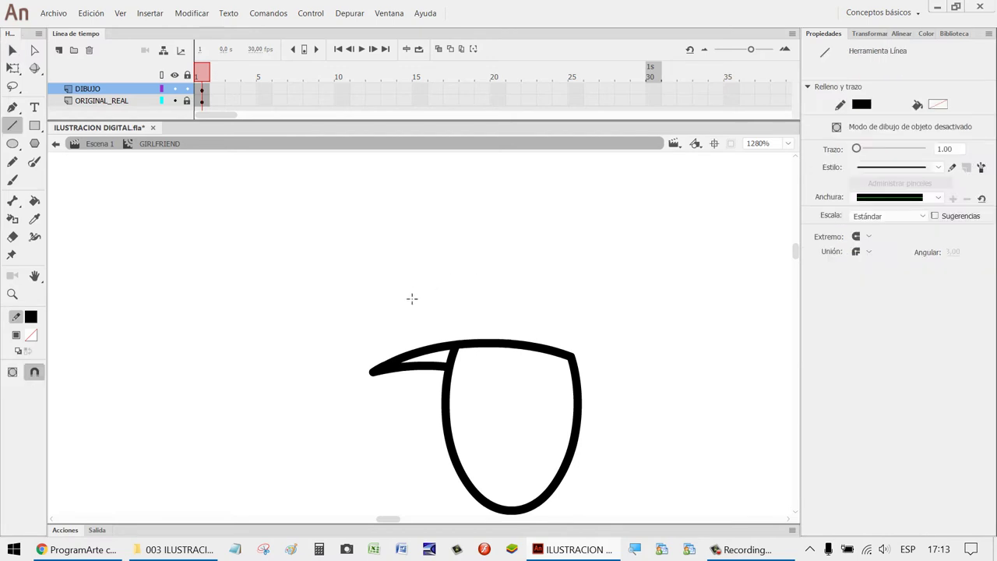
mouse_move(401, 290)
mouse_down()
mouse_move(459, 344)
mouse_move(440, 317)
mouse_up()
key(v)
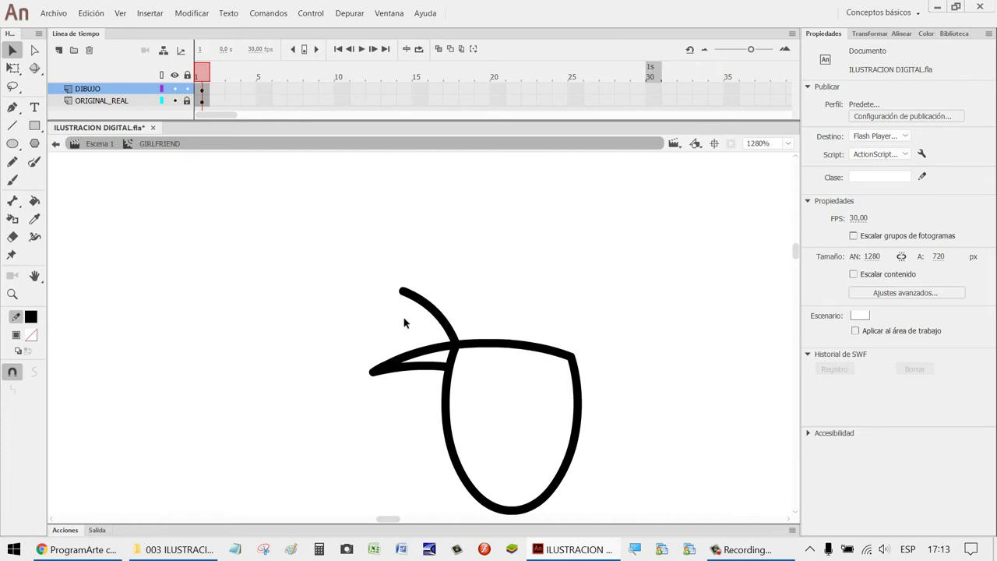
key(n)
mouse_move(404, 298)
mouse_down()
mouse_move(444, 355)
mouse_move(436, 334)
mouse_up()
key(v)
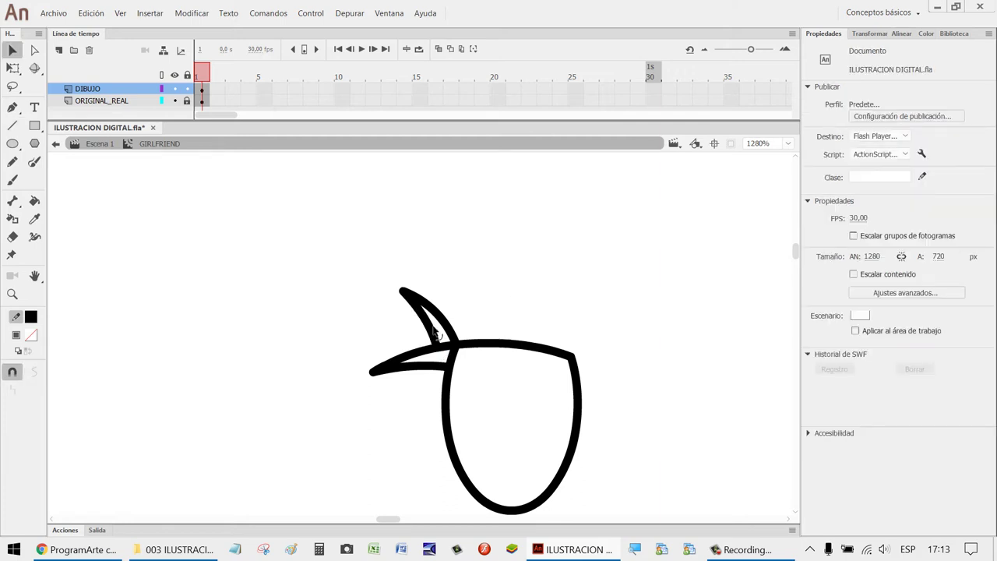
Examine the eye and eyelashes in the reference image and compare them with the drawn eye.
key(h)
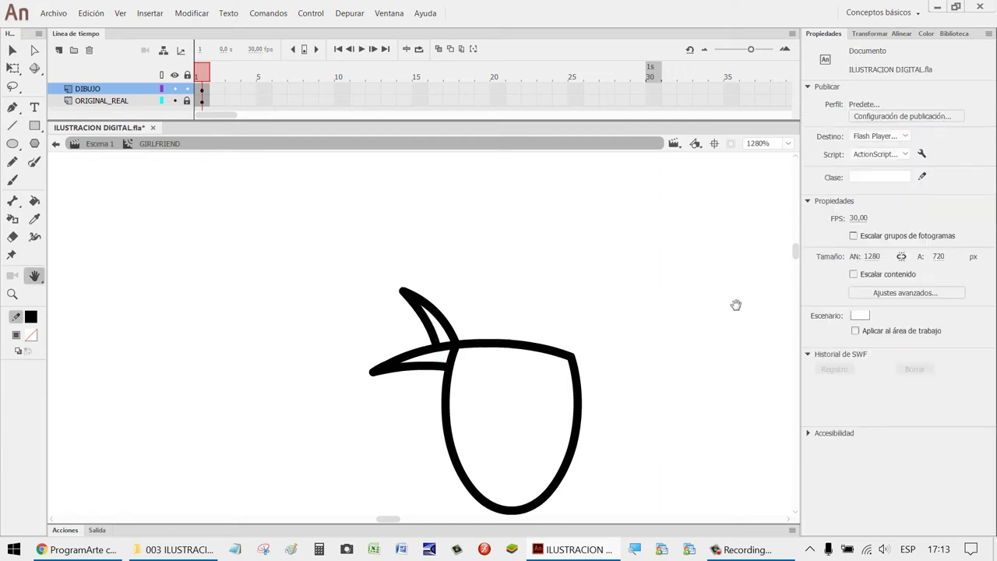
mouse_move(735, 304)
mouse_down()
mouse_move(574, 327)
mouse_move(449, 322)
mouse_move(406, 339)
mouse_move(518, 394)
mouse_up()
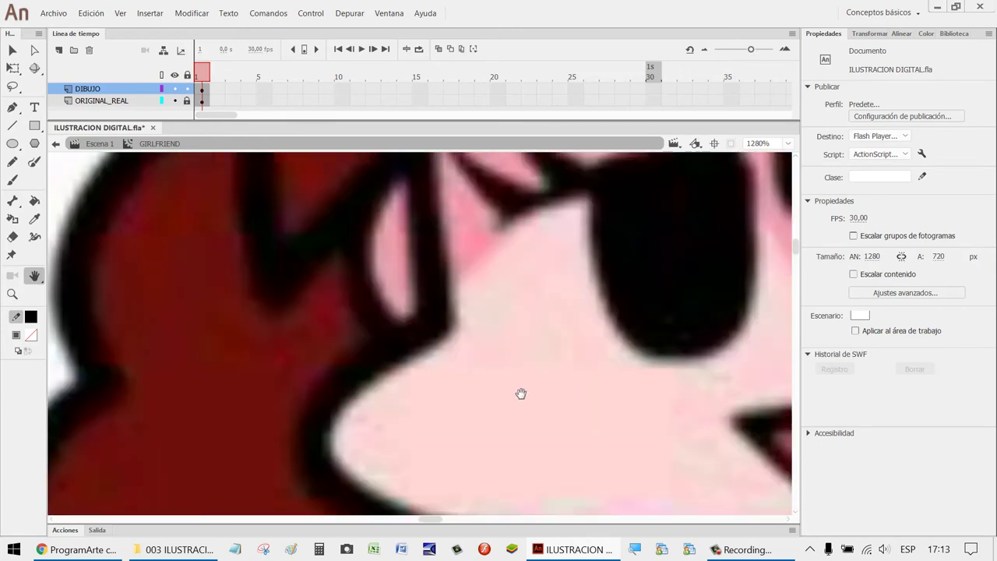
drag(641, 319, 694, 334)
mouse_move(195, 366)
mouse_down()
mouse_move(365, 367)
mouse_move(628, 280)
mouse_up()
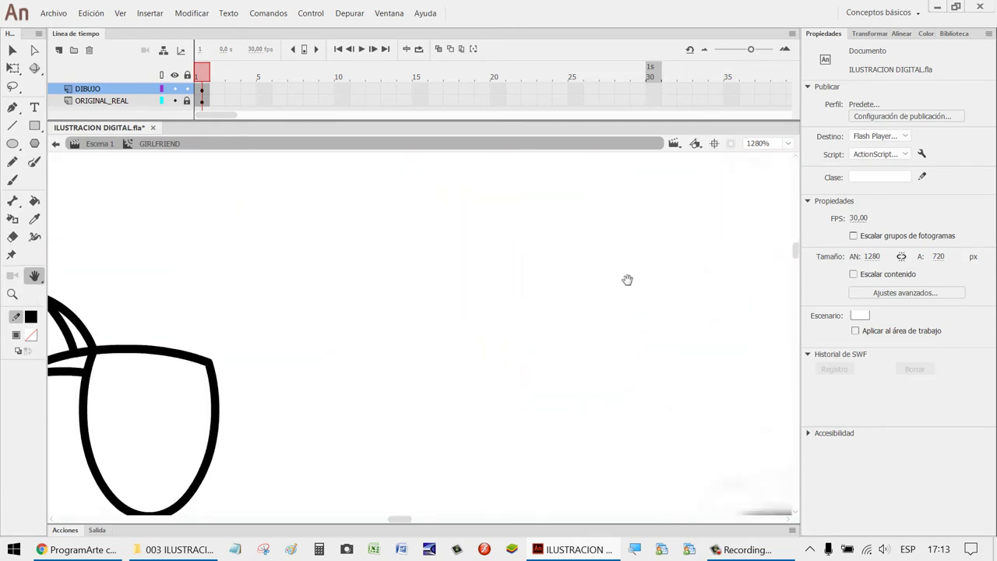
mouse_move(430, 405)
mouse_down()
mouse_move(652, 316)
mouse_move(683, 360)
mouse_move(352, 396)
mouse_move(590, 231)
mouse_move(414, 382)
mouse_move(572, 327)
mouse_move(327, 388)
mouse_move(547, 272)
mouse_move(520, 299)
mouse_move(550, 318)
mouse_up()
drag(644, 252, 551, 315)
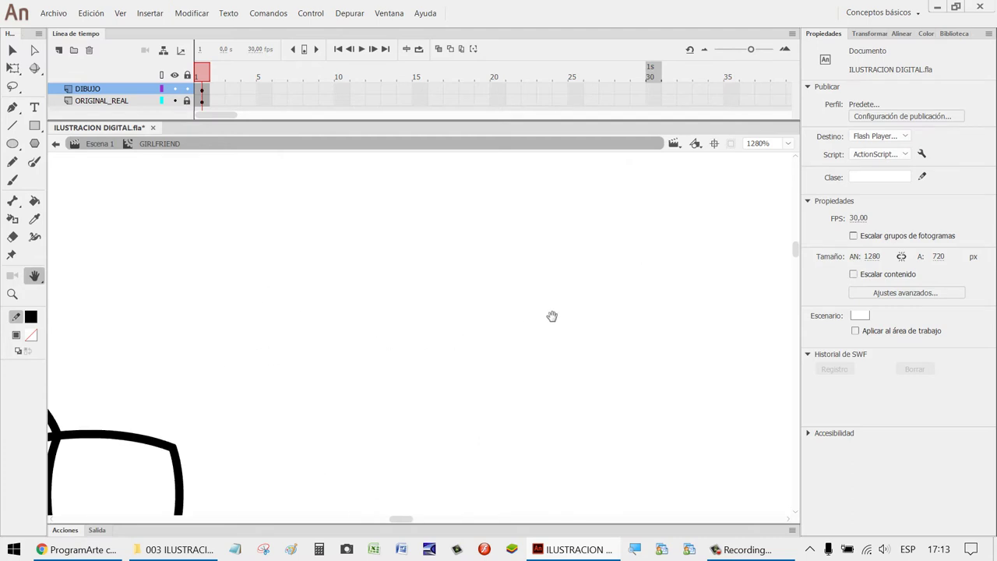
scroll(552, 315, down, 3)
scroll(315, 430, up, 2)
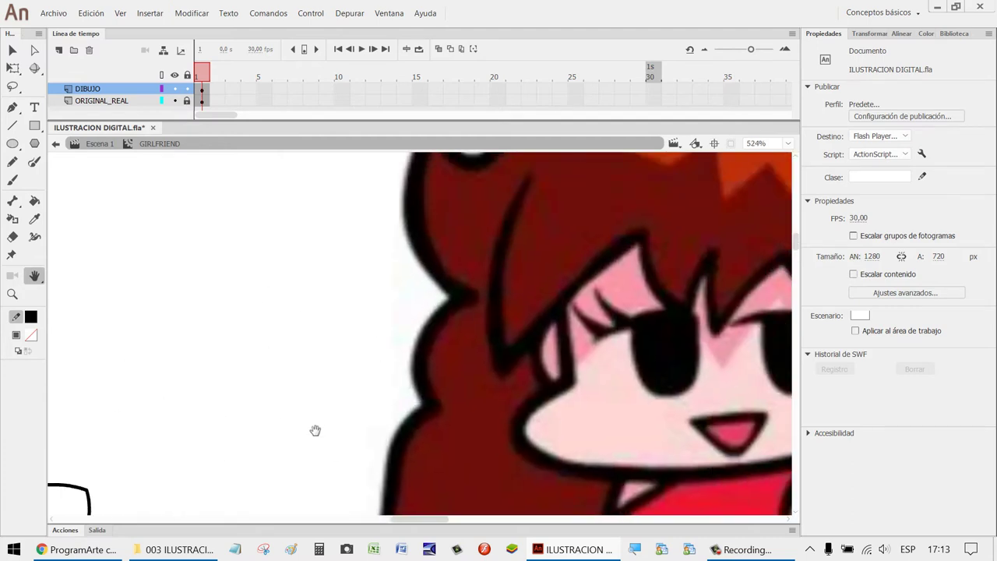
drag(315, 430, 511, 322)
Bend both sides of the upper eyelash the opposite way, and remove the eyelash.
key(z)
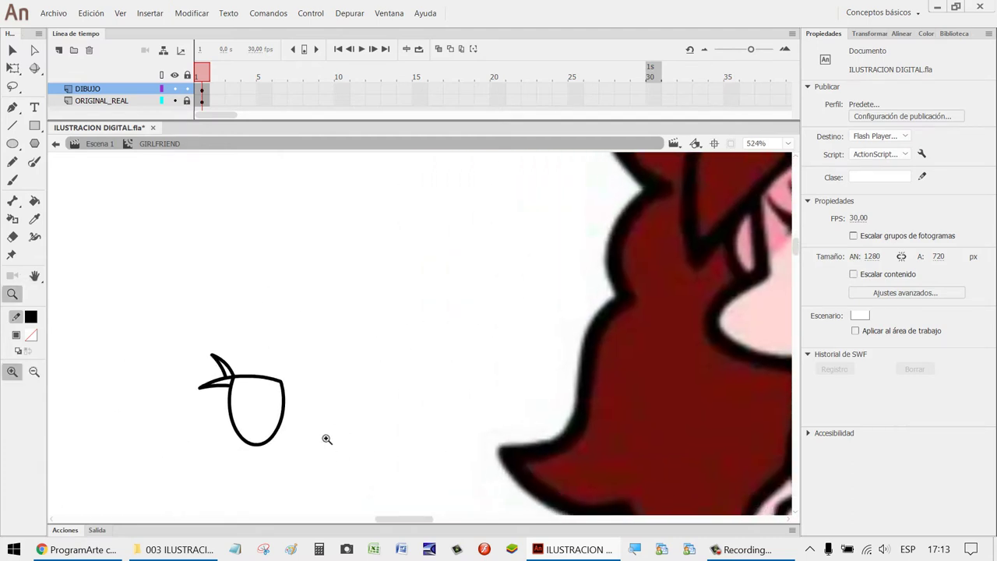
drag(327, 439, 160, 329)
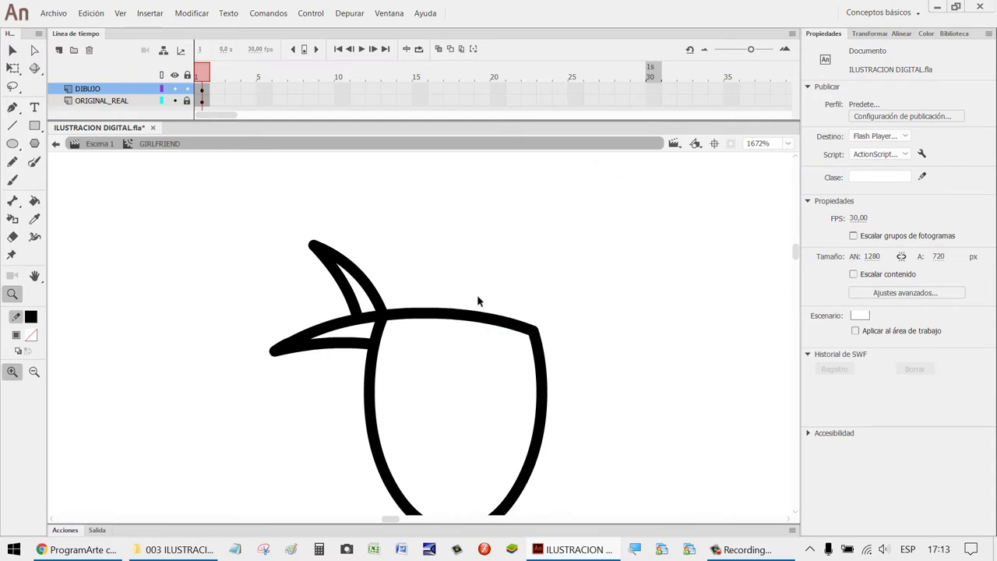
key(v)
mouse_move(351, 298)
mouse_down()
mouse_move(336, 303)
mouse_move(350, 289)
mouse_move(353, 296)
mouse_up()
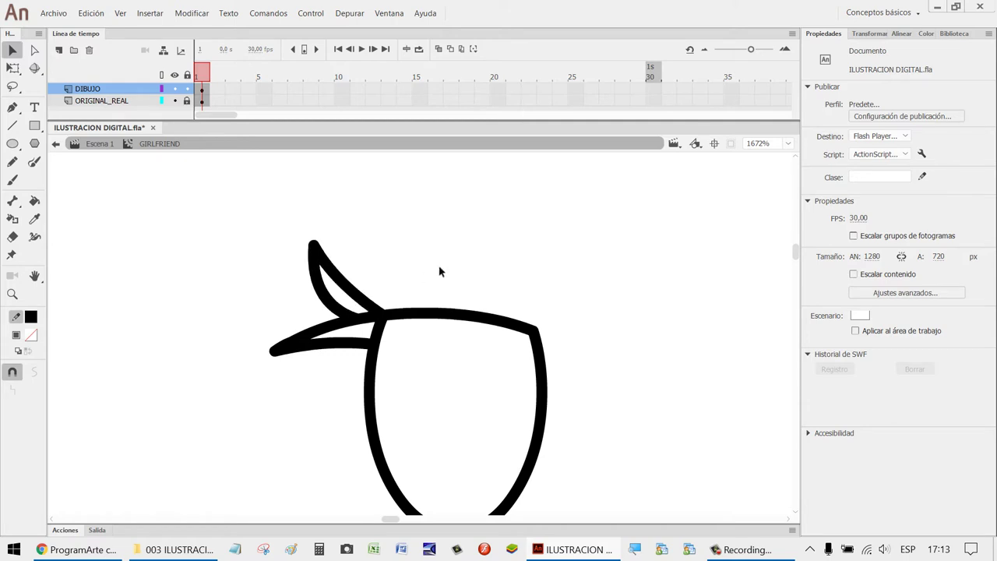
click(365, 299)
click(361, 268)
key(ctrl+z)
key(ctrl+z)
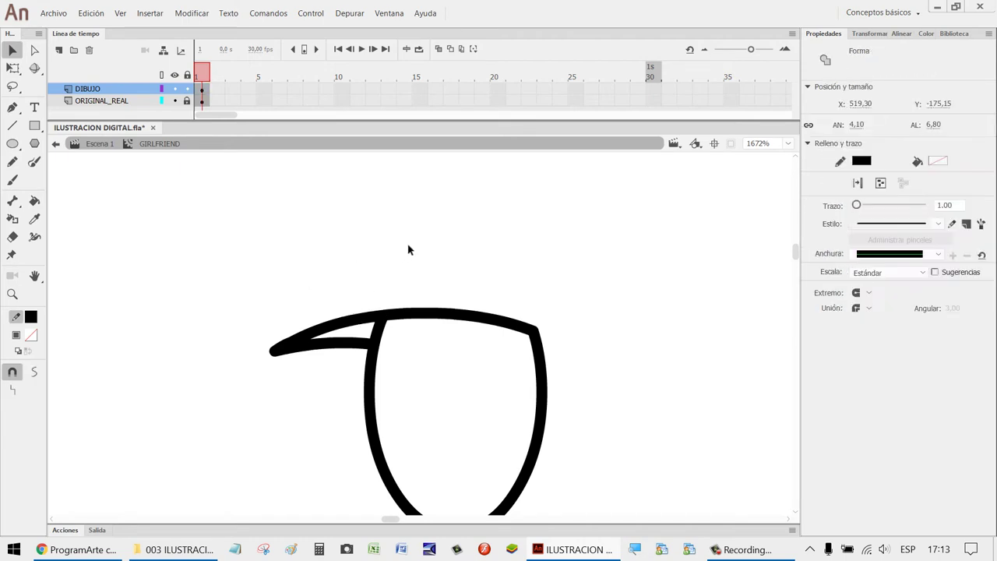
Draw a pointed two-line eyelash about 5 × 7 px above the eye's left corner and curve both sides toward the lower left.
key(n)
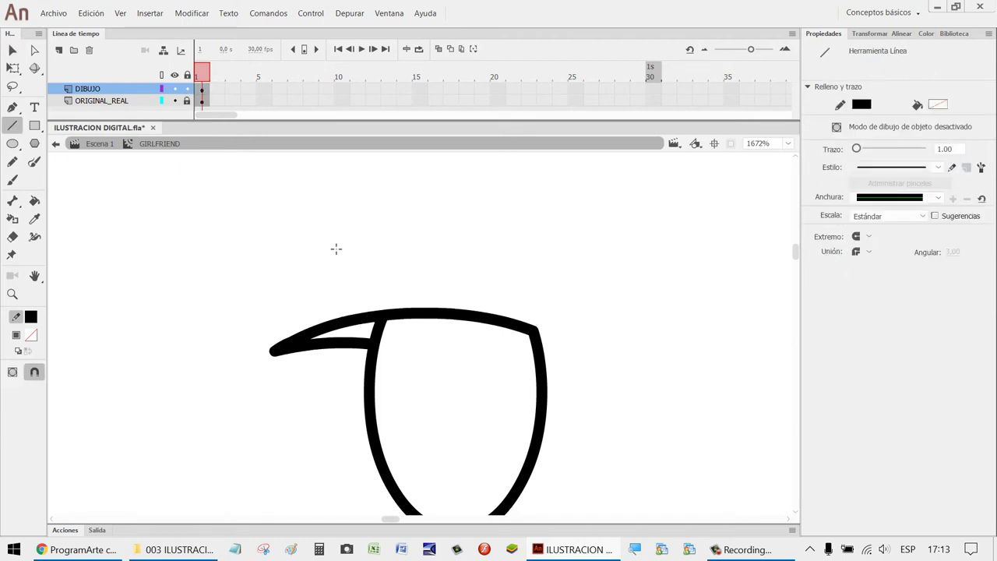
drag(325, 243, 389, 321)
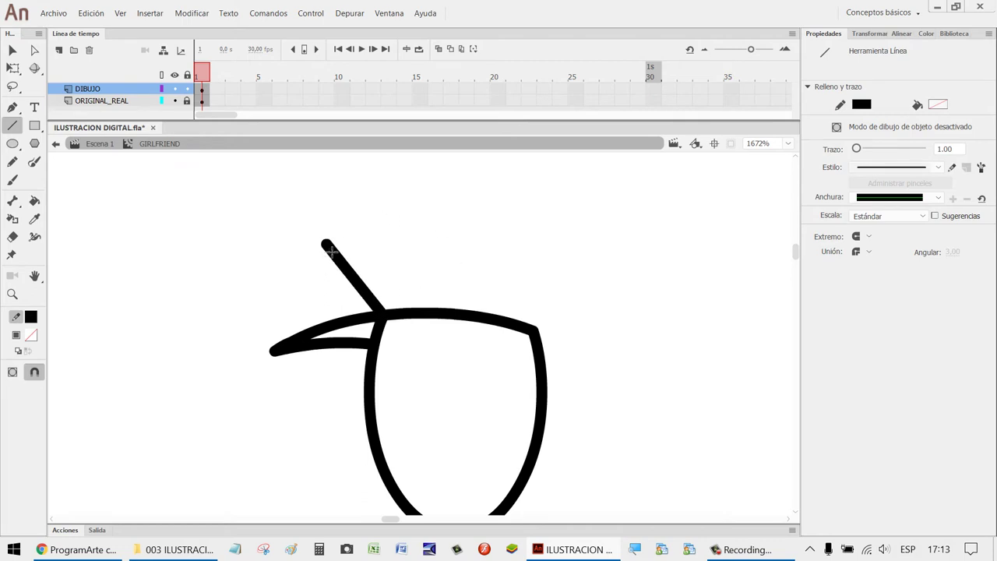
drag(331, 251, 355, 331)
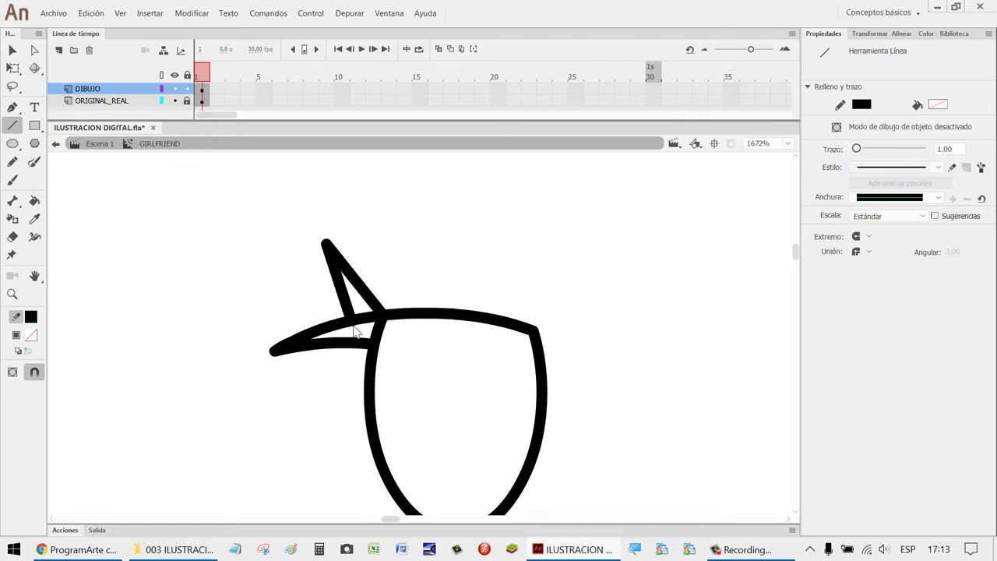
key(v)
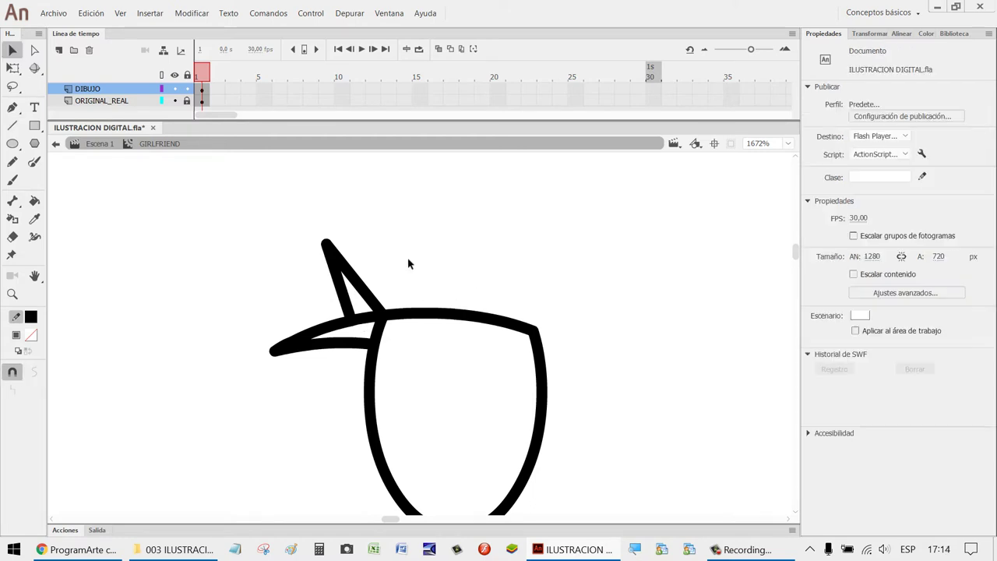
mouse_move(349, 294)
mouse_down()
mouse_move(336, 293)
mouse_move(354, 295)
mouse_up()
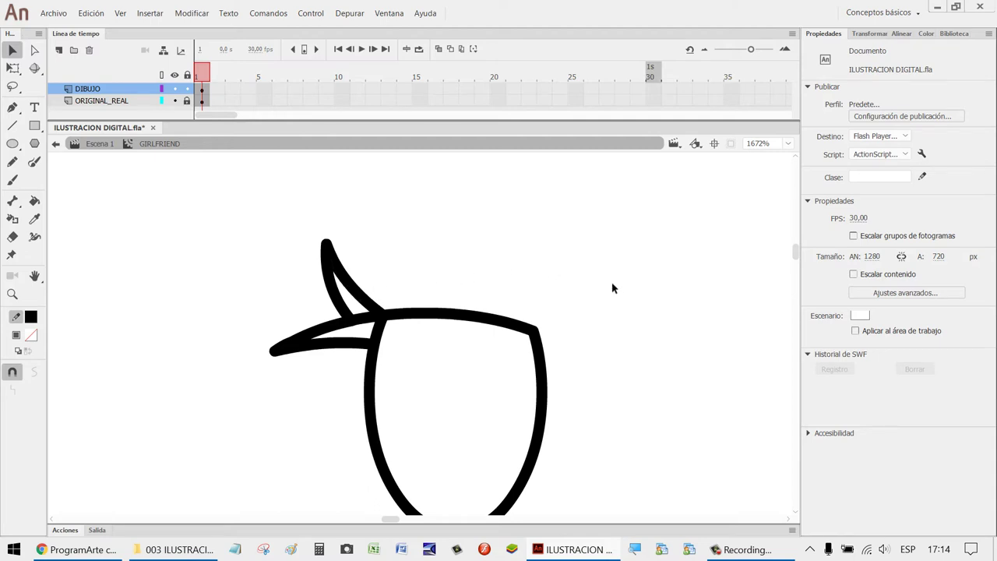
Compare the redrawn eyelash with the lashes in the reference image, and return to a close view of the drawn eye.
key(h)
mouse_move(644, 319)
mouse_down()
mouse_move(382, 345)
mouse_move(454, 329)
mouse_move(521, 338)
mouse_move(423, 397)
mouse_move(550, 366)
mouse_move(543, 361)
mouse_move(535, 404)
mouse_up()
drag(319, 379, 574, 314)
scroll(351, 342, down, 3)
mouse_move(352, 342)
mouse_down()
mouse_move(267, 358)
mouse_move(498, 337)
mouse_up()
key(z)
drag(447, 417, 275, 328)
key(v)
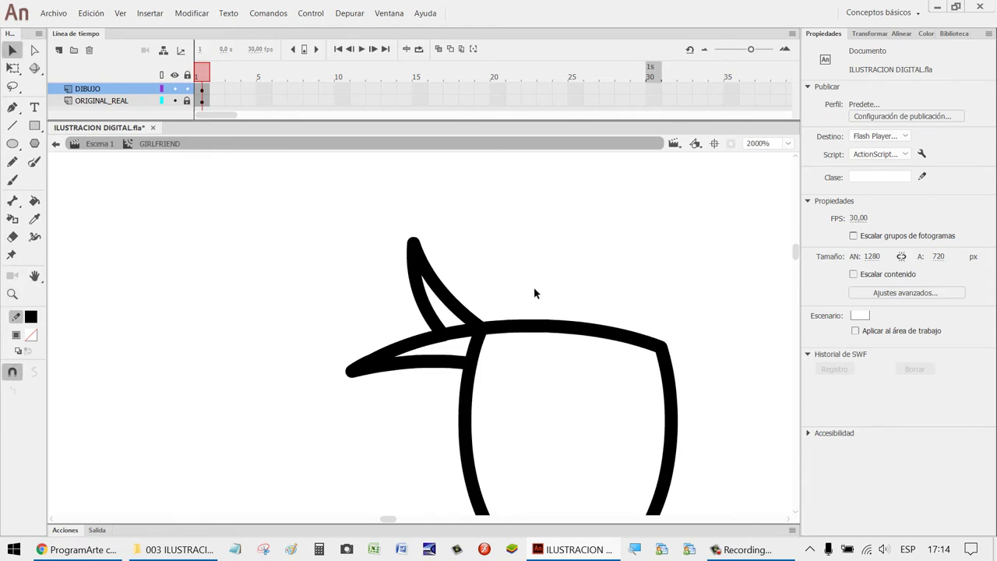
Duplicate the two-line eyelash and attach the copy to the eyelid directly left of the original.
click(432, 329)
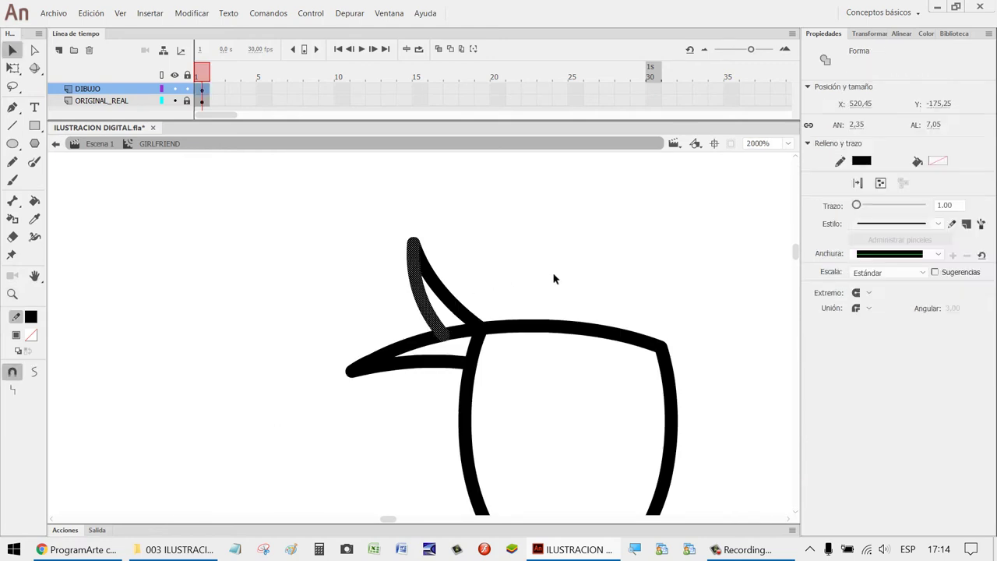
shift+click(461, 311)
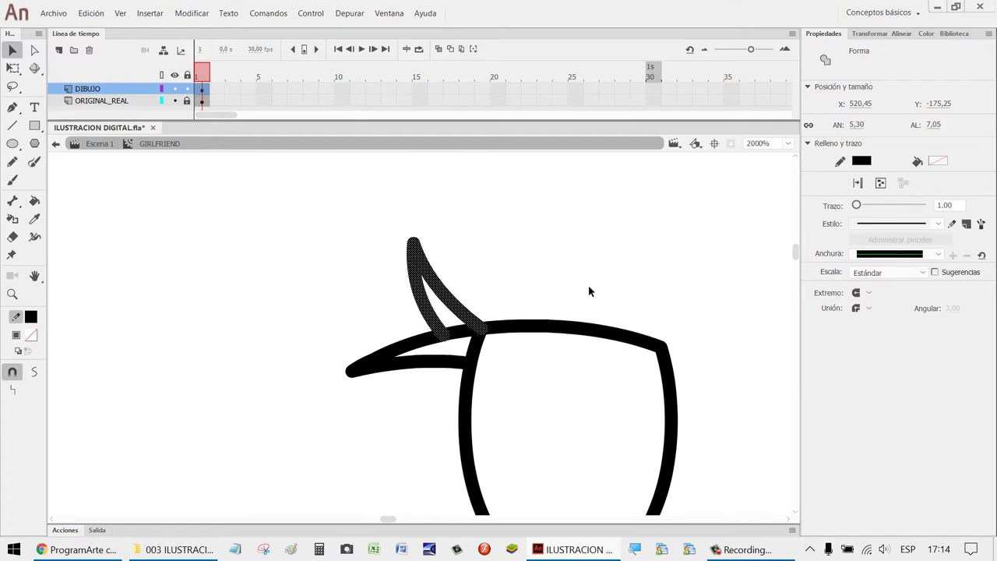
key(ctrl+c)
key(ctrl+v)
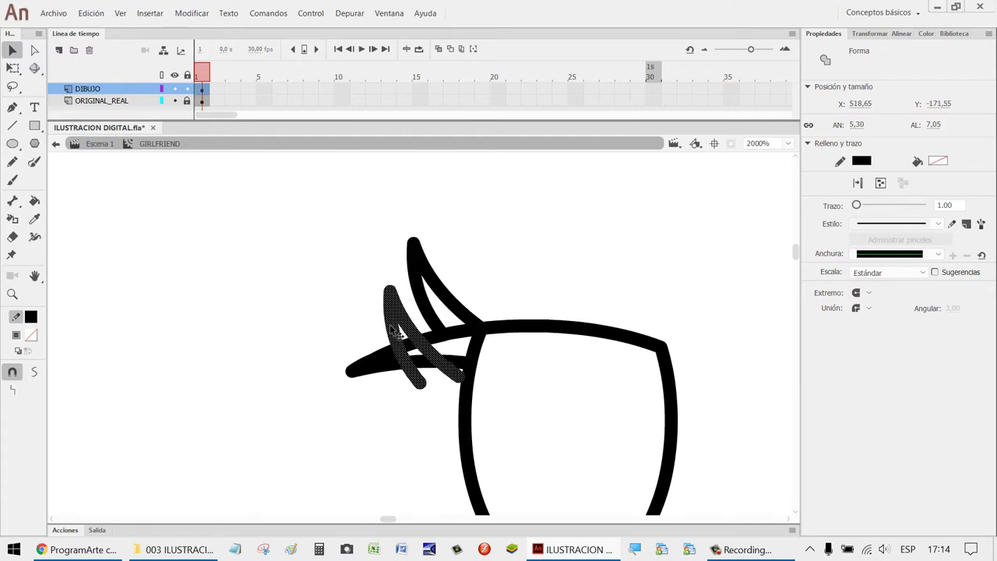
drag(393, 328, 313, 331)
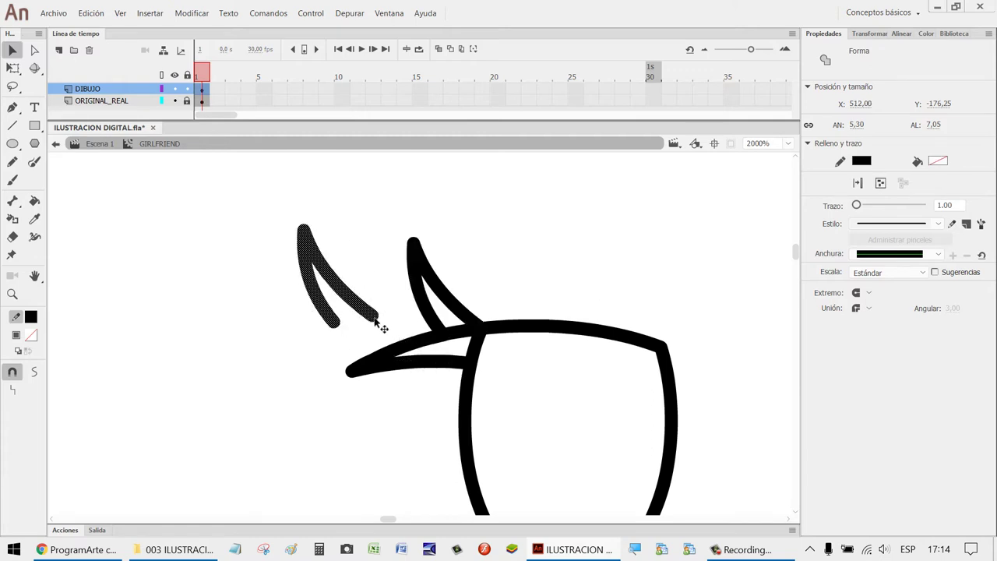
drag(383, 328, 447, 349)
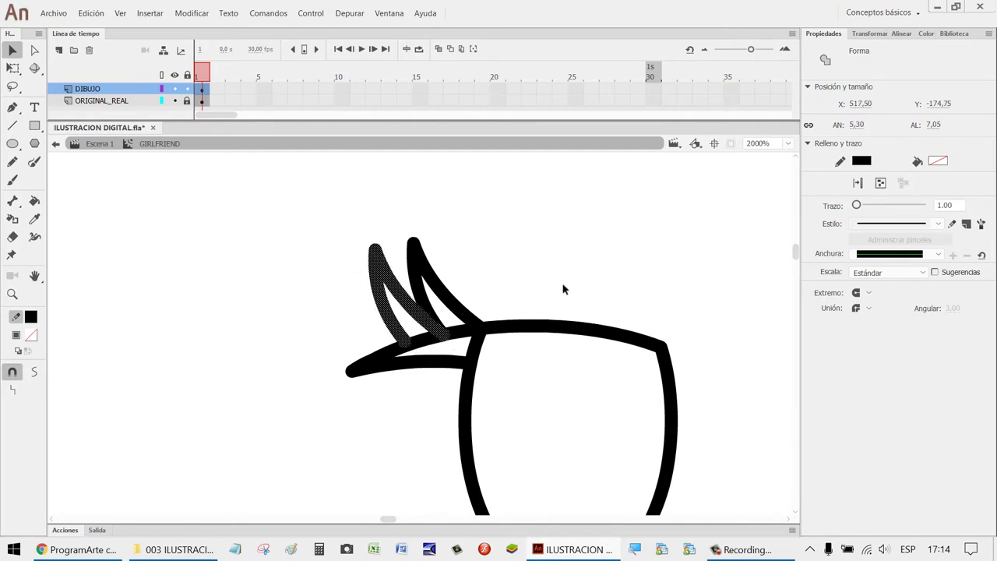
click(596, 271)
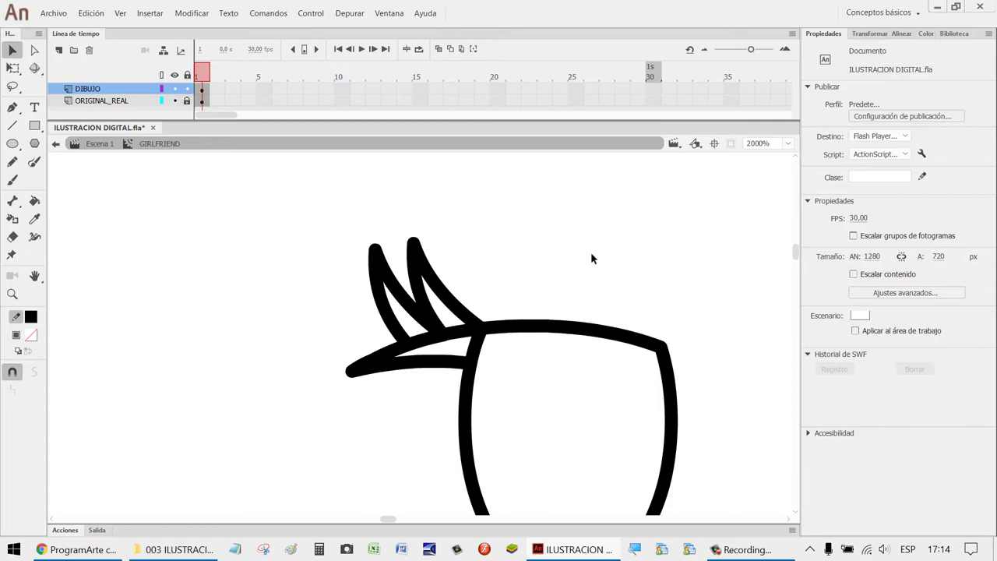
Detach the left eyelash copy and reattach it to the eyelid farther left, leaving a wider gap between the two upper lashes.
scroll(590, 251, down, 10)
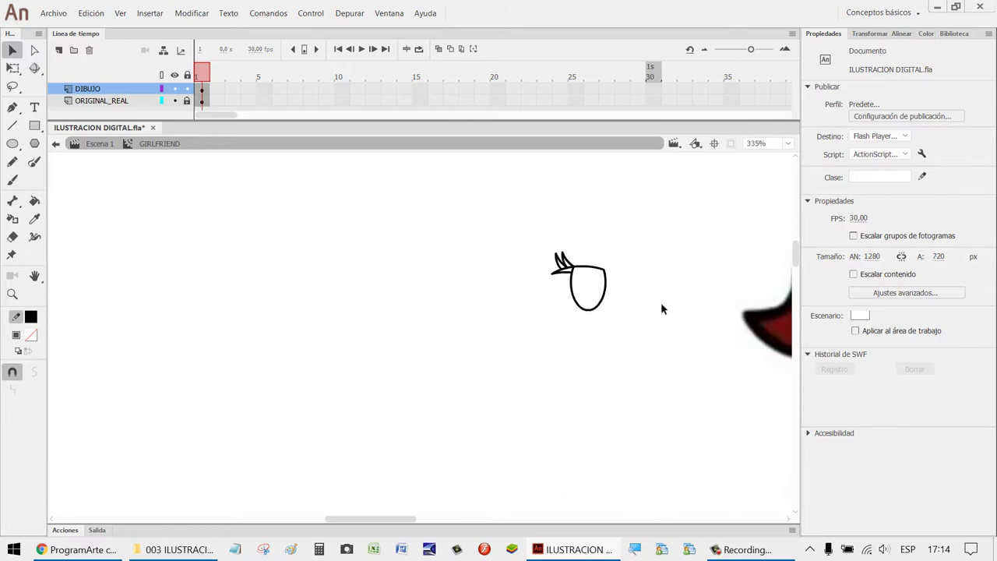
scroll(635, 284, up, 10)
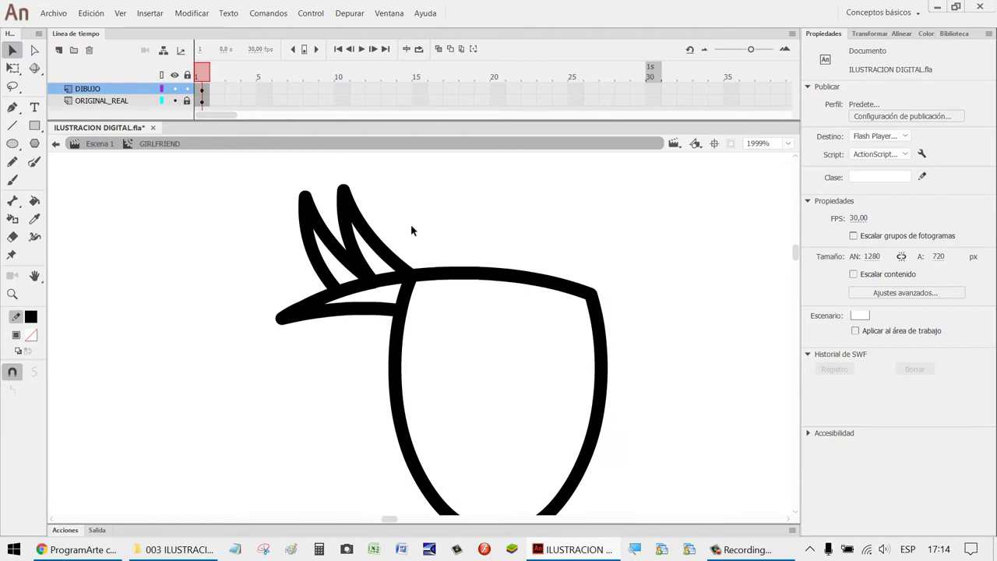
click(336, 247)
drag(296, 224, 228, 224)
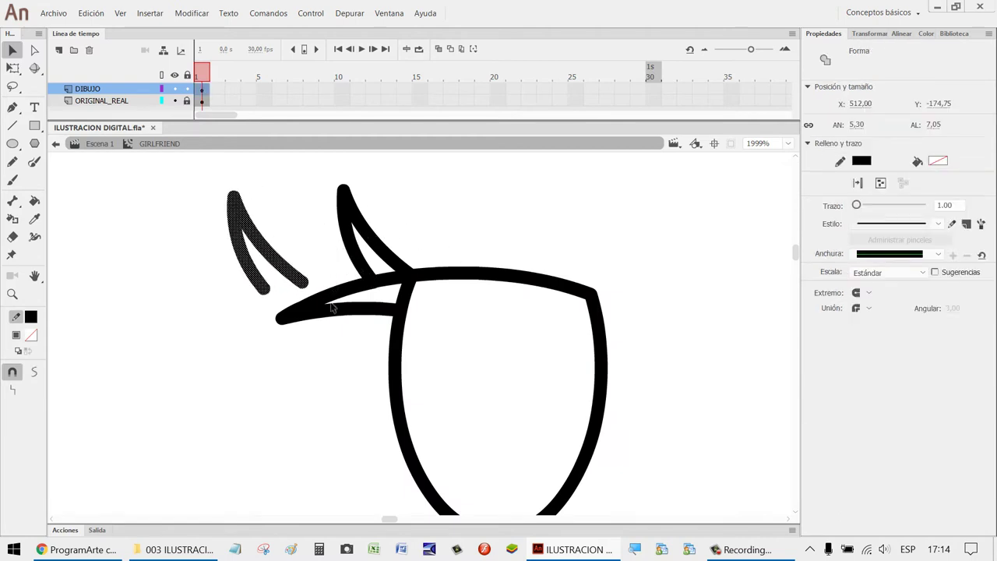
mouse_move(273, 297)
mouse_down()
mouse_move(302, 301)
mouse_move(271, 296)
mouse_move(265, 282)
mouse_move(353, 294)
mouse_up()
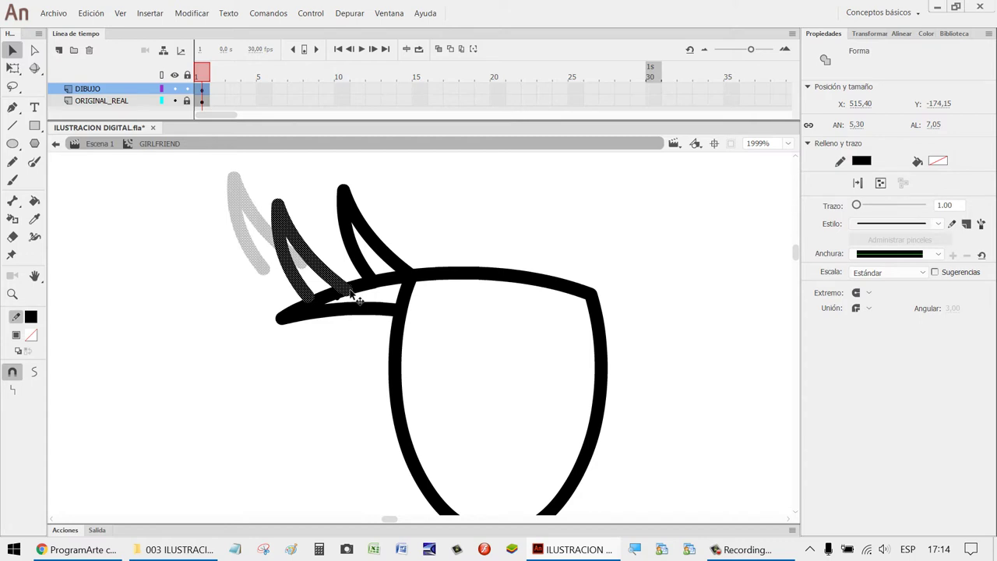
drag(353, 295, 353, 294)
click(323, 371)
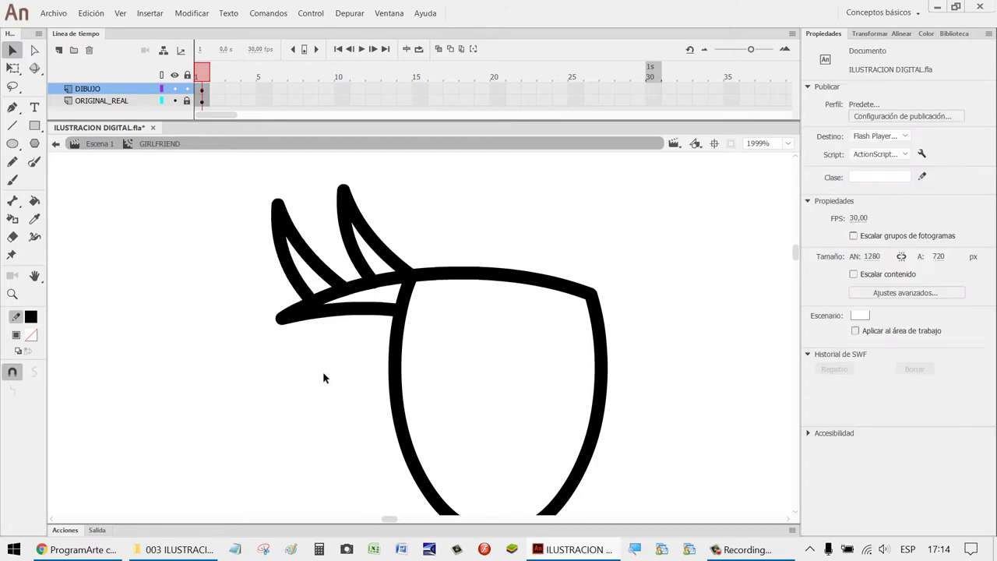
Compare the drawn lashes with the reference character, and delete both lines of the left upper eyelash.
scroll(322, 367, down, 6)
scroll(506, 379, down, 2)
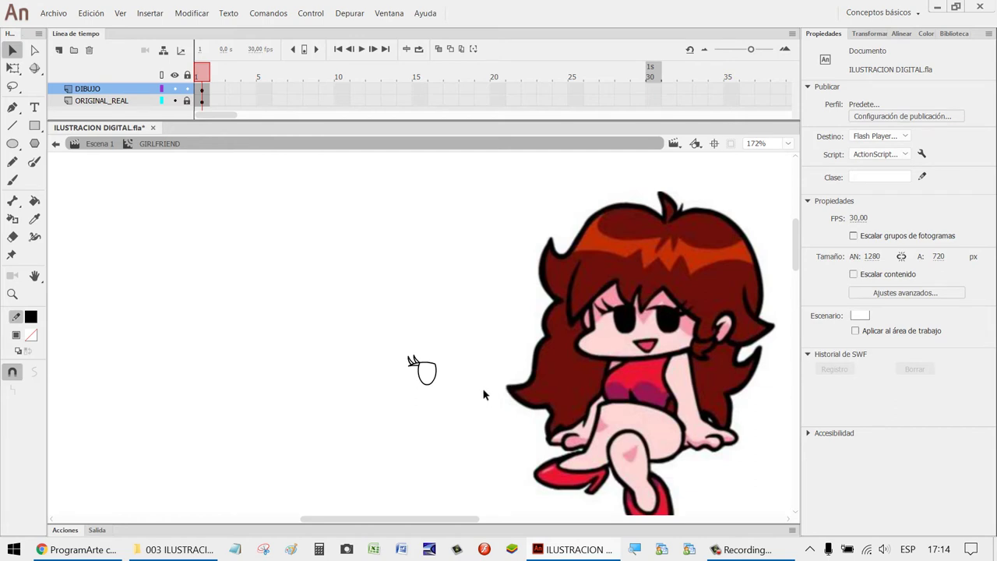
key(z)
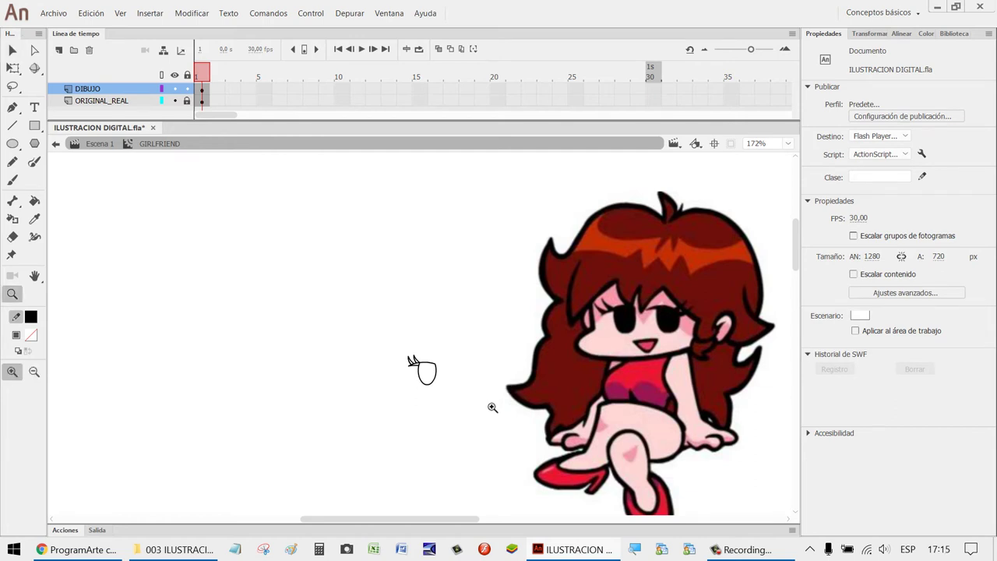
mouse_move(491, 406)
mouse_down()
mouse_move(423, 370)
mouse_move(347, 308)
mouse_up()
drag(541, 465, 333, 308)
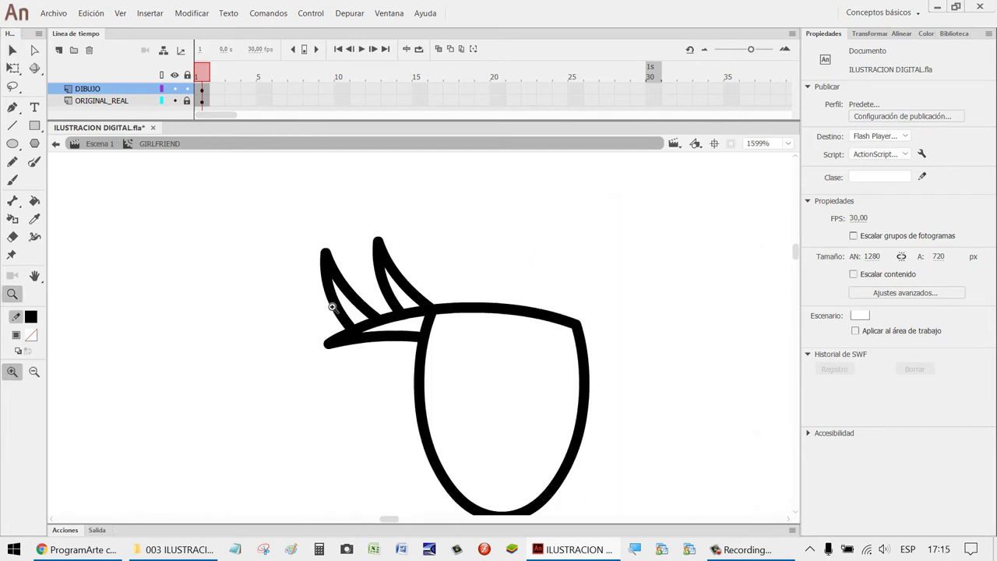
key(v)
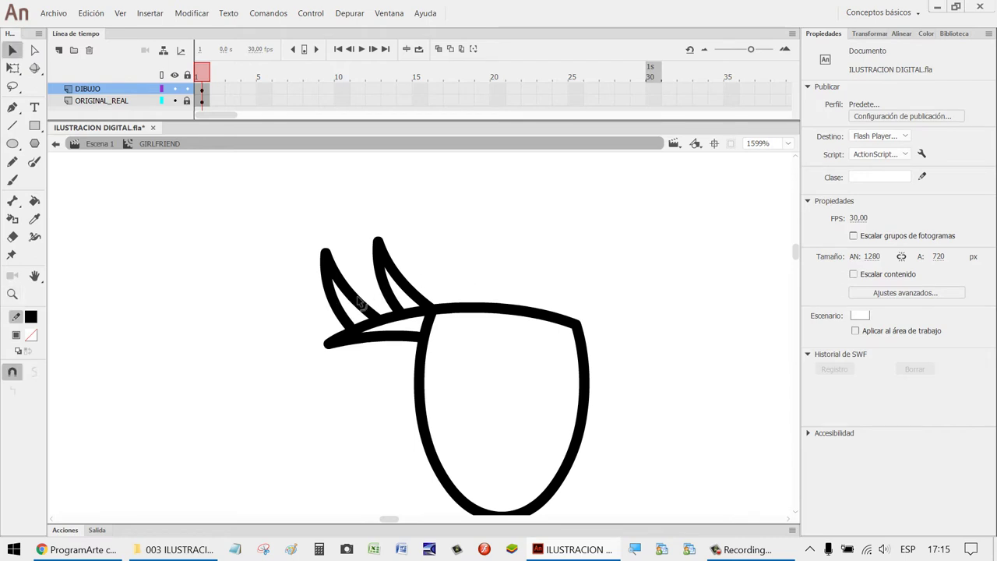
click(347, 304)
key(Delete)
click(339, 306)
key(Delete)
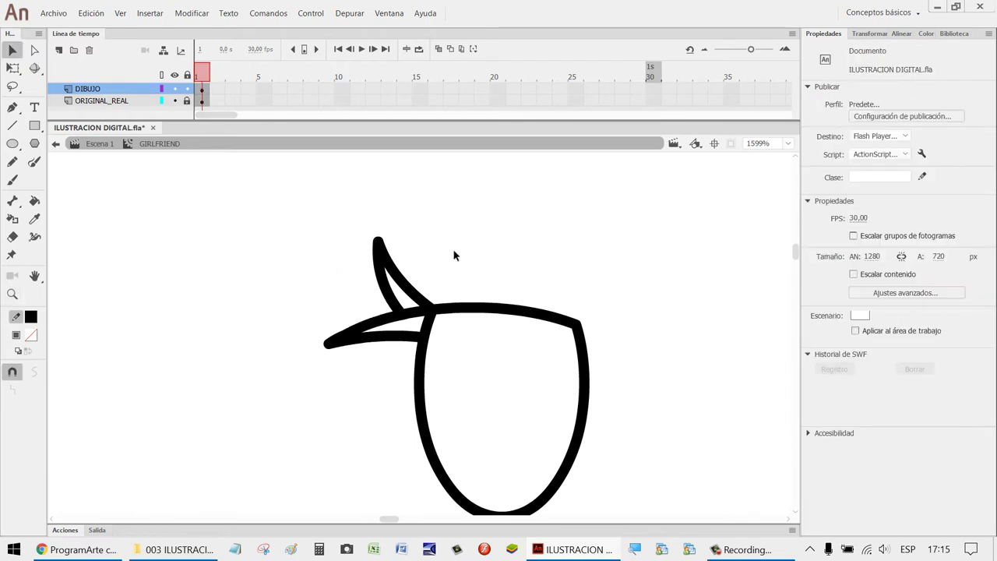
Enlarge the remaining upper eyelash to about 6 × 8 px by extending its tip and replacing its left side with a new outward-curved line.
click(381, 240)
key(Delete)
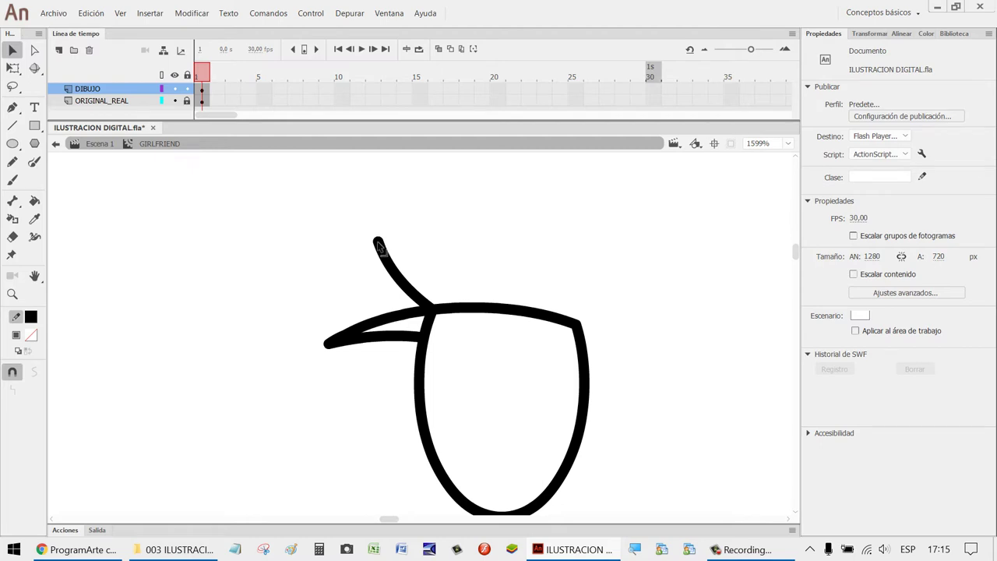
drag(379, 236, 375, 231)
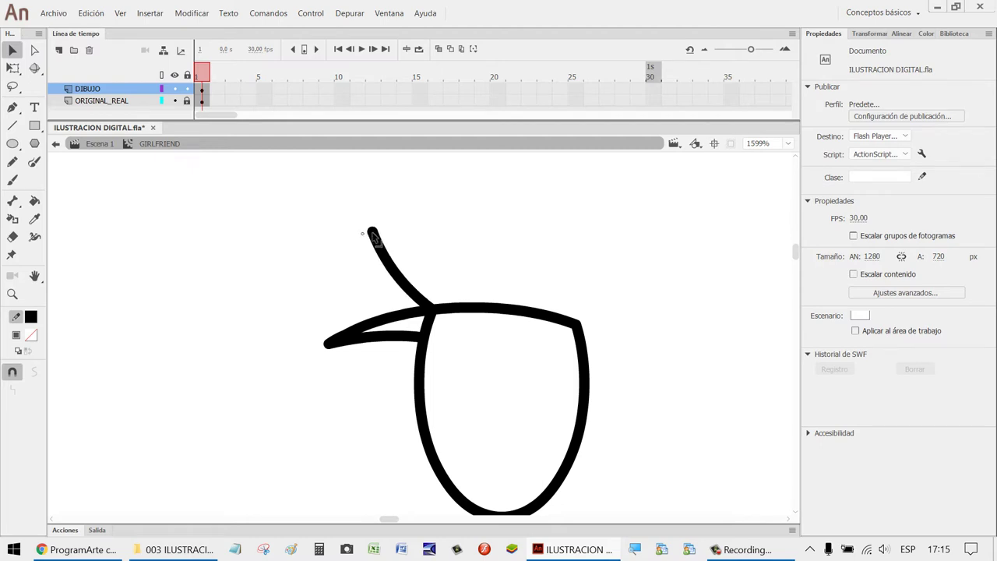
key(n)
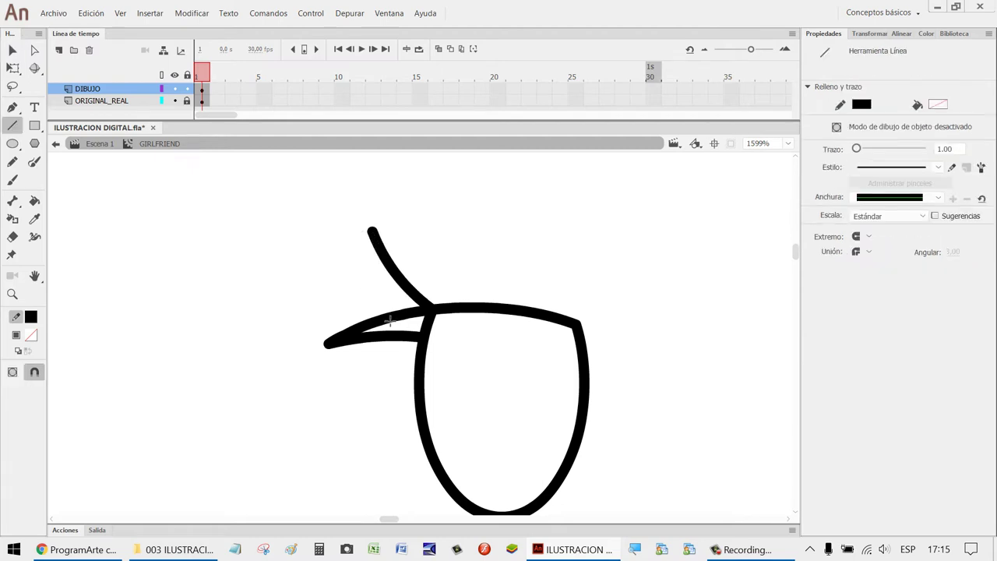
mouse_move(384, 315)
mouse_down()
mouse_move(357, 259)
mouse_move(377, 238)
mouse_up()
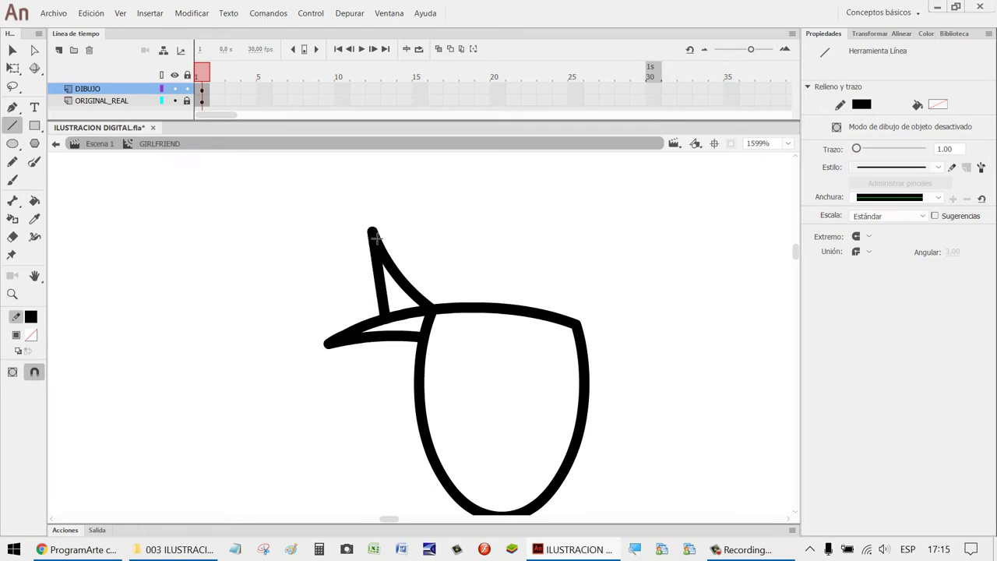
key(v)
drag(382, 279, 372, 292)
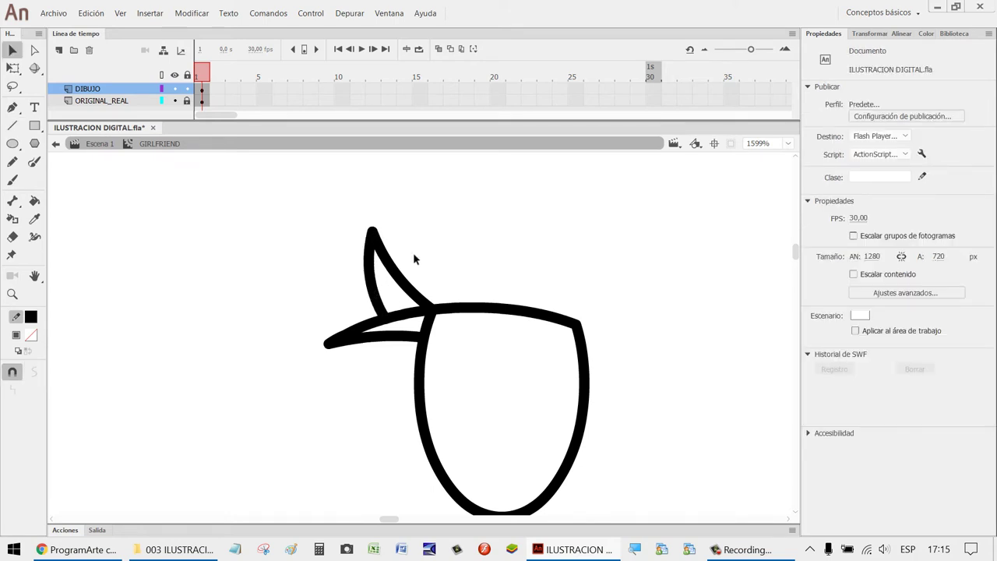
Duplicate the enlarged eyelash and attach the copy to the eyelid beside the original, near the eyelid's pointed outer tip.
click(413, 282)
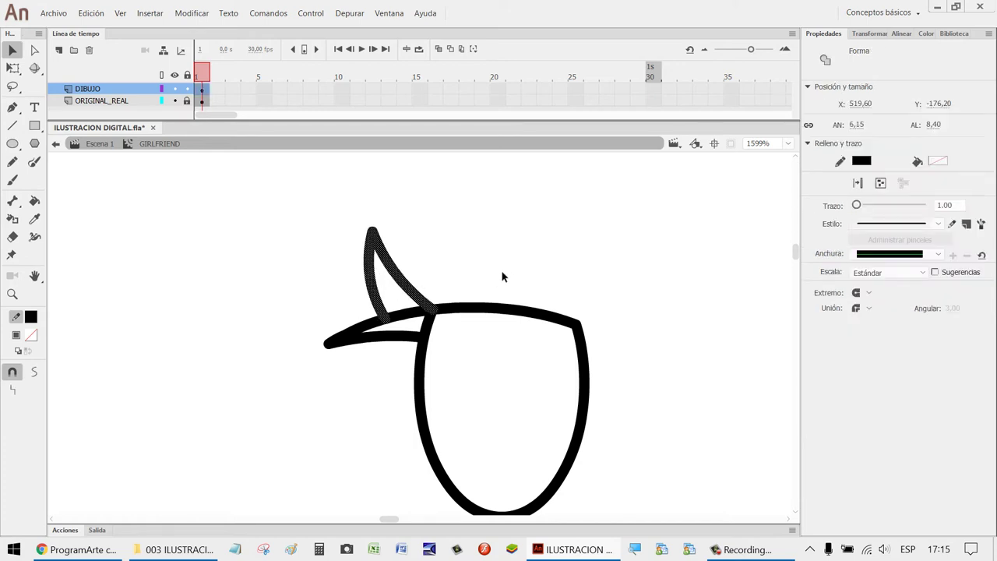
drag(438, 315, 338, 290)
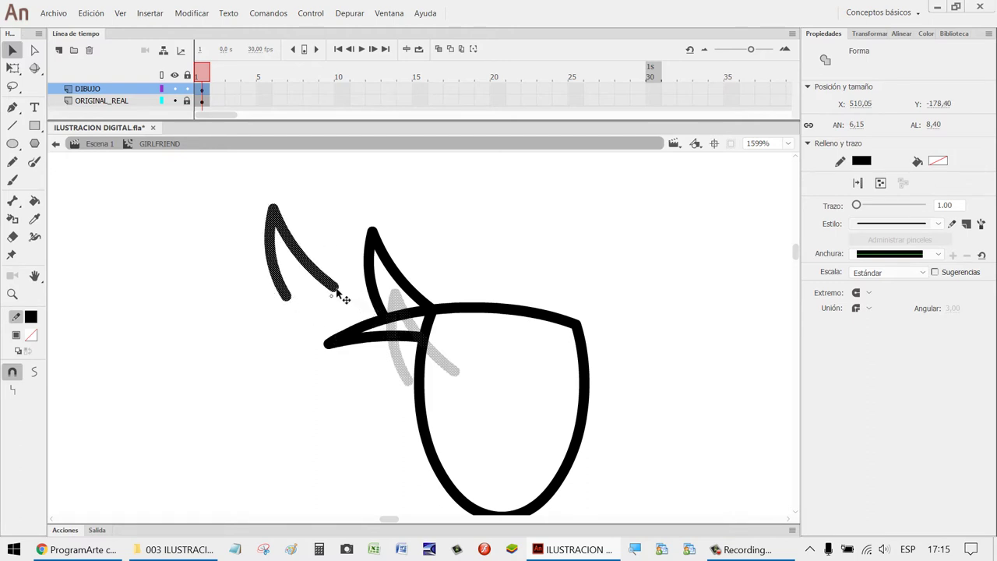
drag(280, 302, 356, 348)
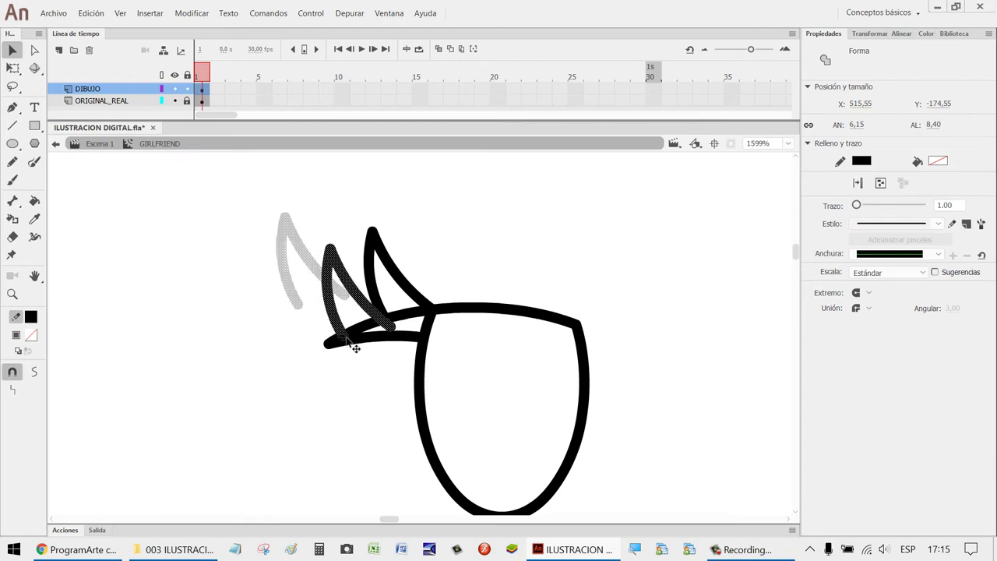
drag(355, 349, 351, 351)
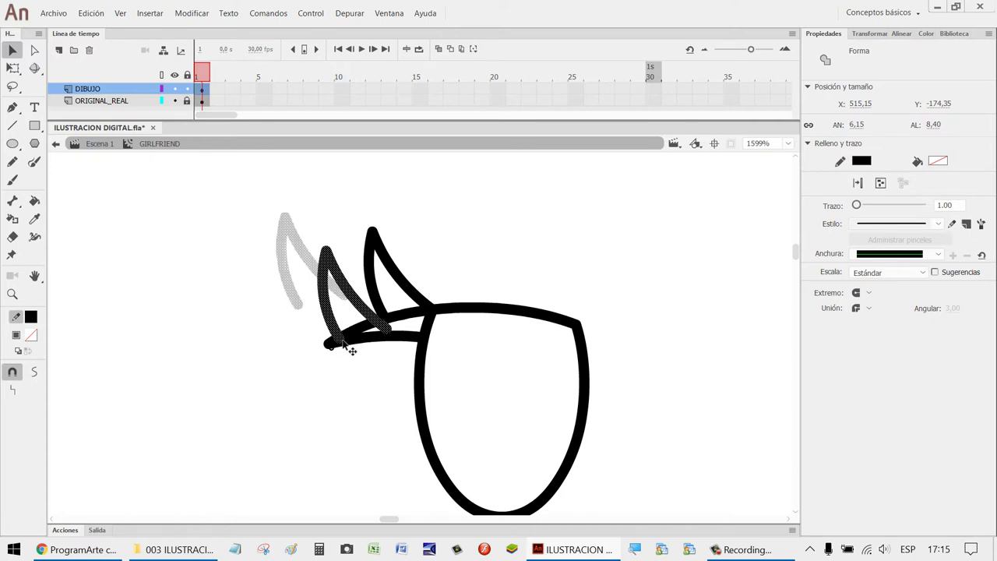
drag(351, 351, 350, 349)
click(589, 310)
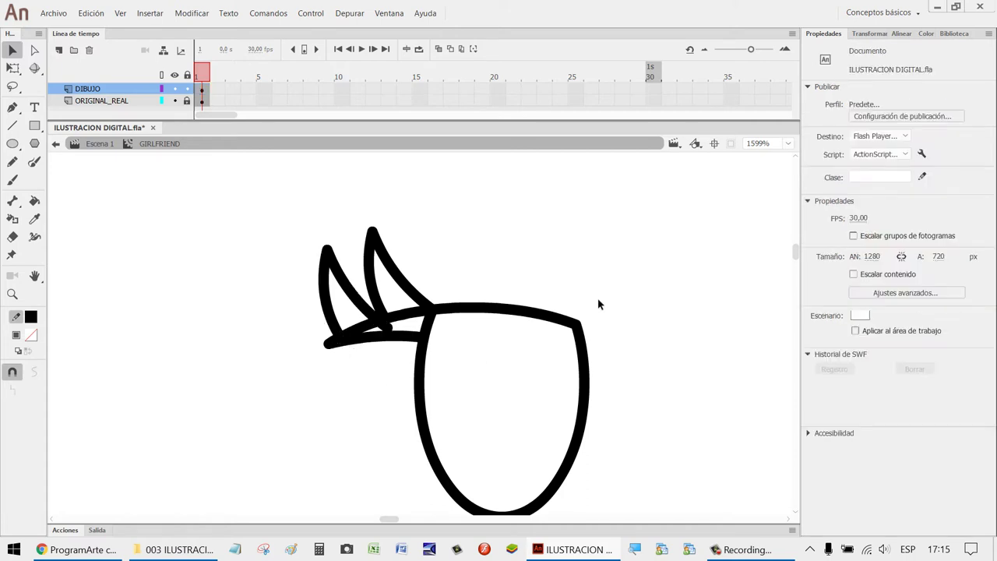
Remove the short stroke end of the copied eyelash that overshoots below the upper eyelid line.
key(z)
drag(491, 396, 314, 285)
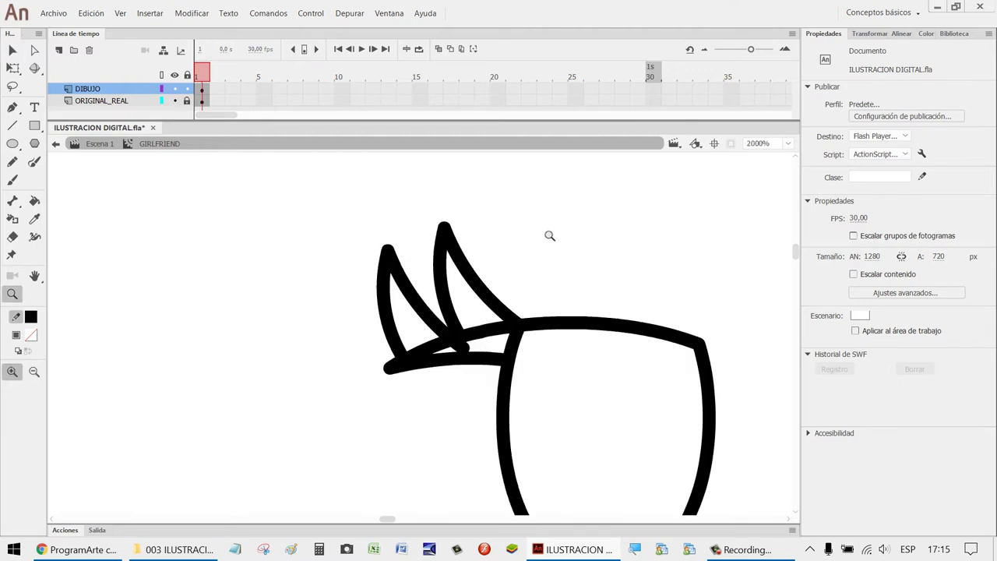
key(v)
click(470, 353)
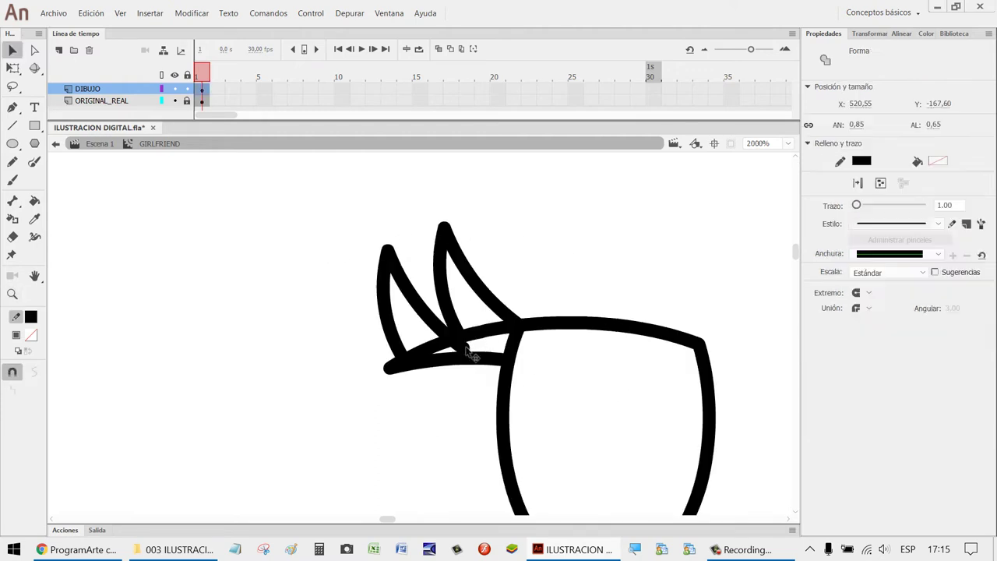
click(599, 254)
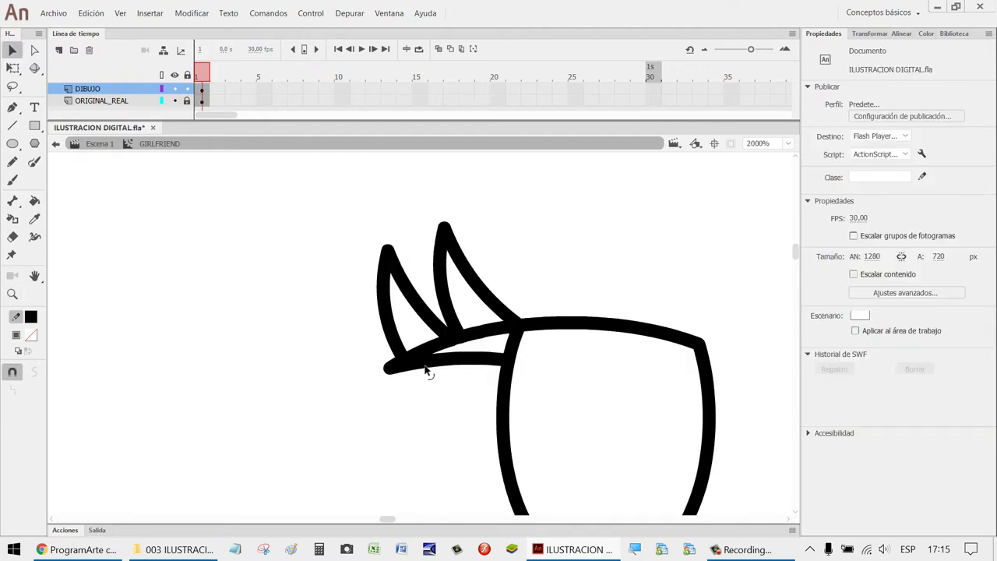
Examine the stroke segments where the copied eyelash meets the eyelid's pointed outer tip for leftover ends.
click(410, 369)
click(447, 394)
click(418, 371)
click(437, 388)
click(411, 359)
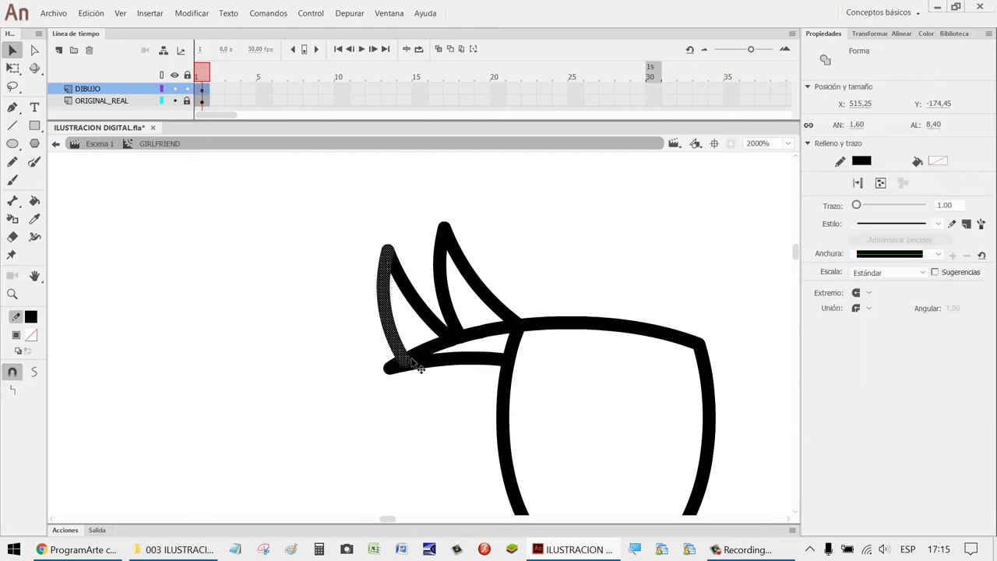
click(447, 394)
click(444, 402)
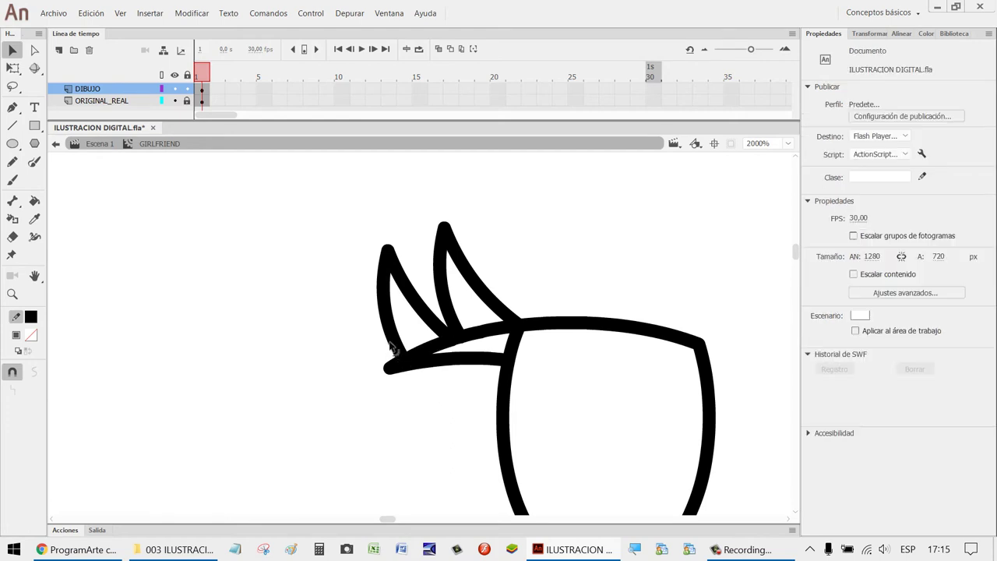
click(393, 343)
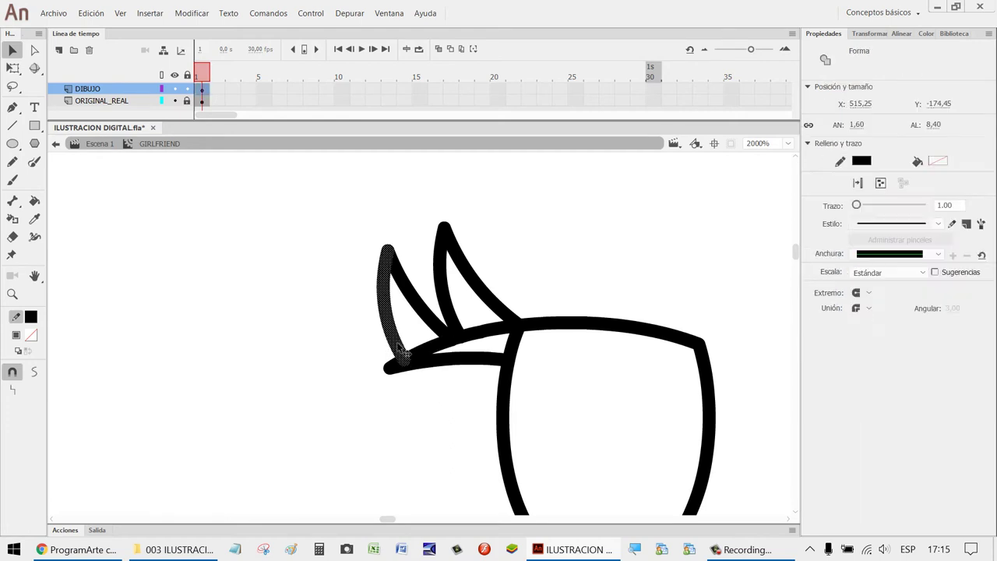
click(432, 398)
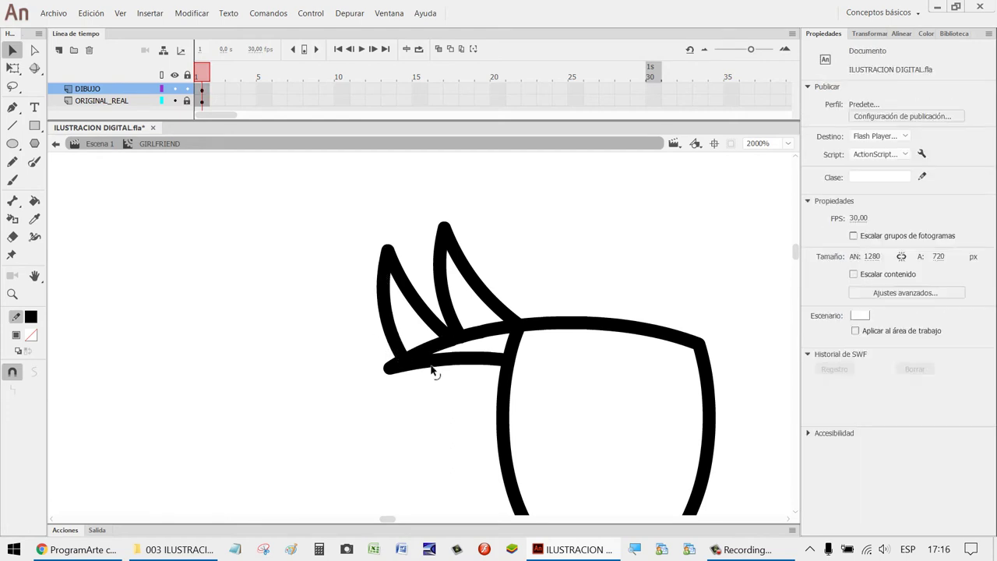
click(410, 366)
click(428, 385)
click(413, 373)
click(428, 398)
click(410, 364)
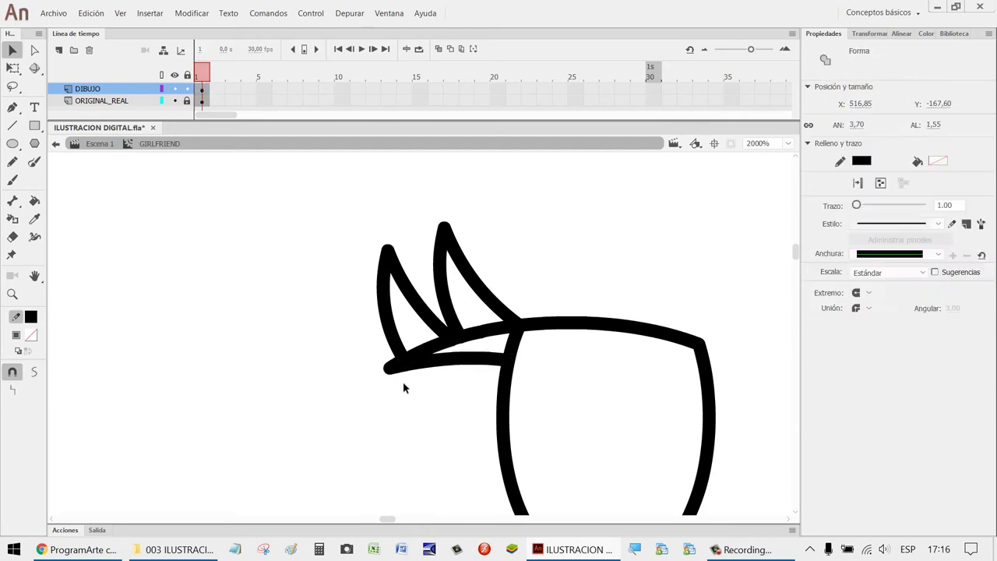
click(403, 387)
click(408, 360)
click(427, 390)
click(450, 337)
click(457, 396)
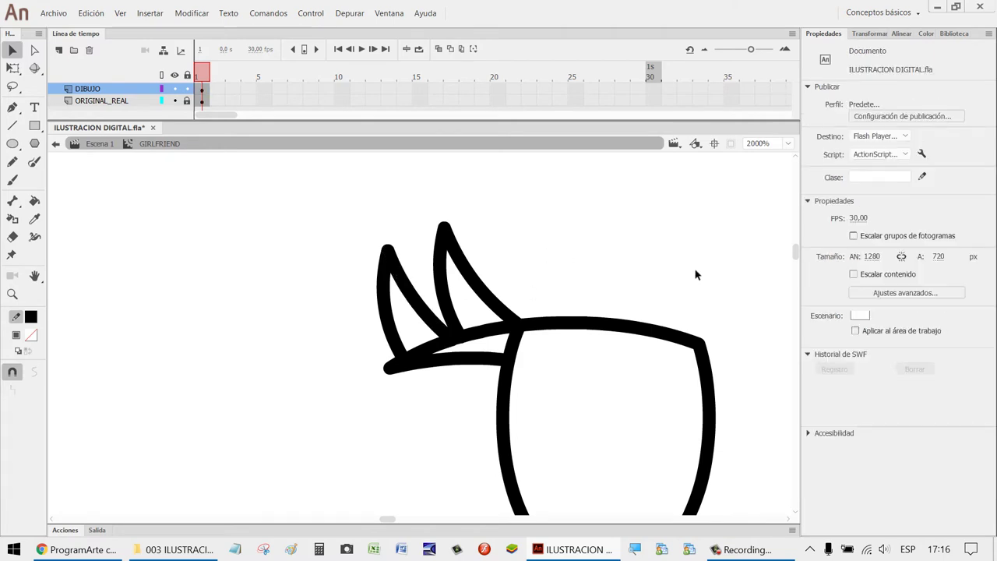
Compare the eyelashes with the reference character's eye, and delete both sides of the copied left eyelash.
scroll(711, 285, down, 6)
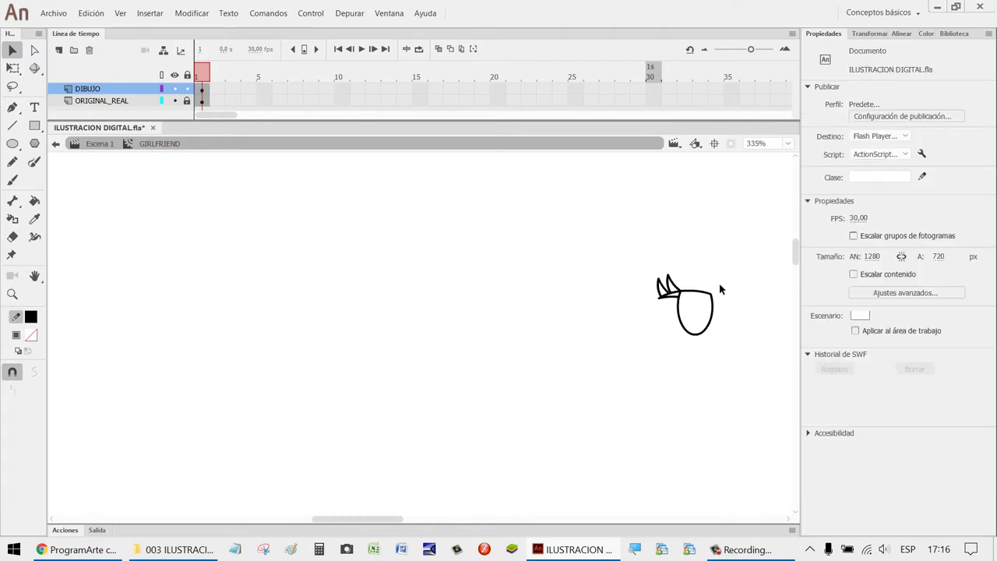
key(h)
mouse_move(717, 308)
mouse_down()
mouse_move(456, 326)
mouse_move(318, 374)
mouse_up()
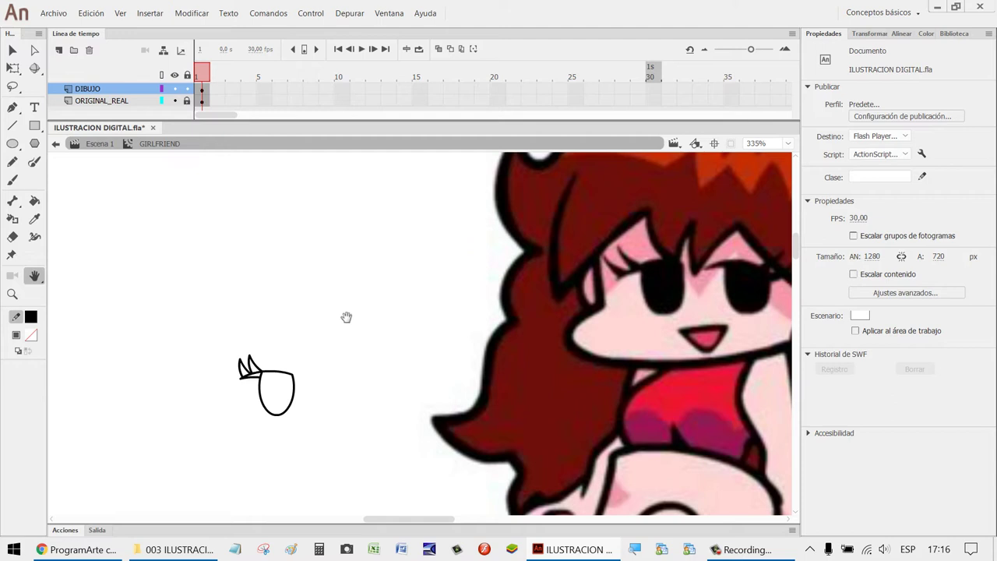
key(z)
drag(352, 449, 183, 321)
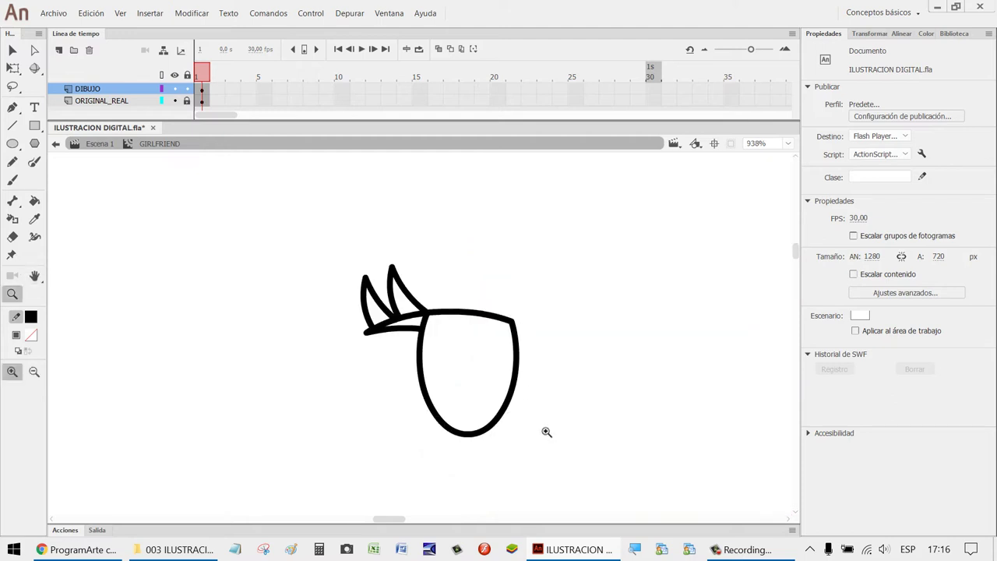
drag(545, 429, 296, 251)
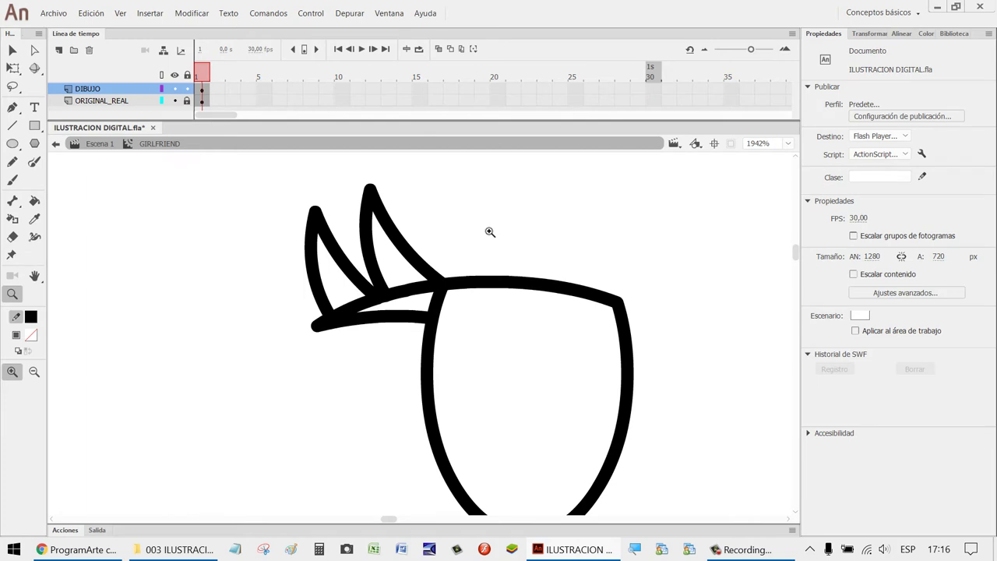
key(v)
click(361, 277)
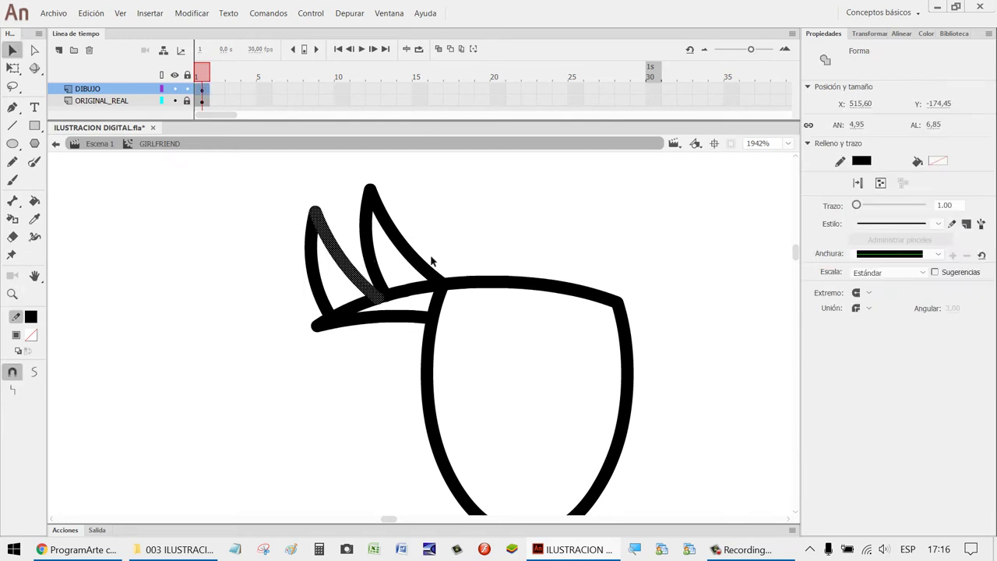
key(Delete)
click(314, 282)
key(Delete)
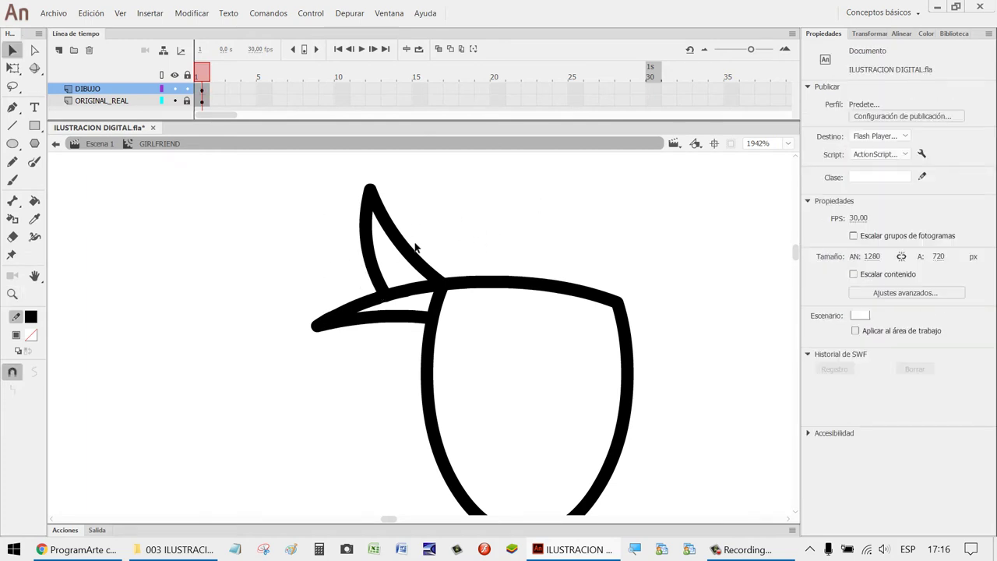
Bend the inner side of the remaining upper eyelash inward, and attach a duplicate to the eyelid nearer its pointed outer tip.
drag(410, 257, 403, 263)
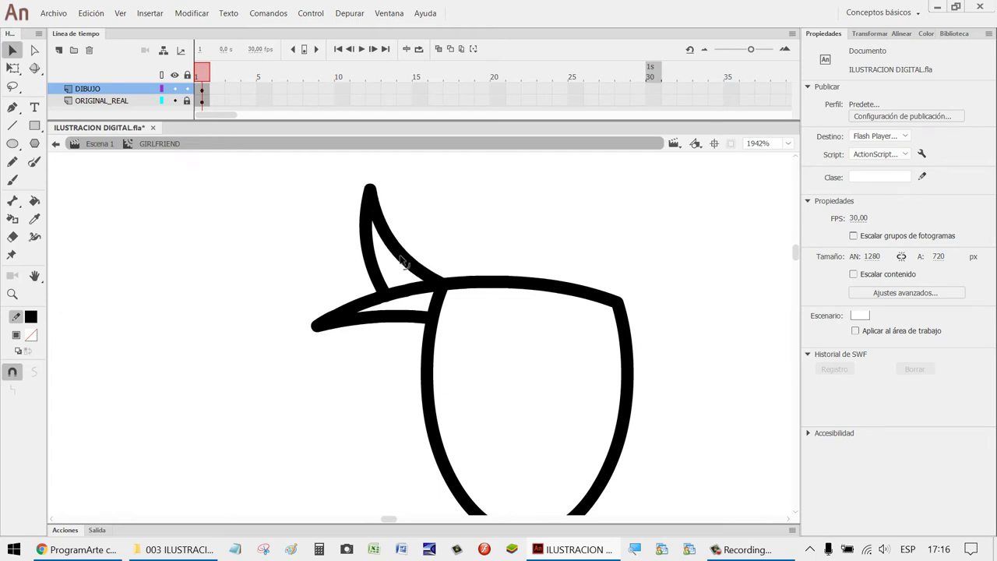
drag(403, 263, 405, 262)
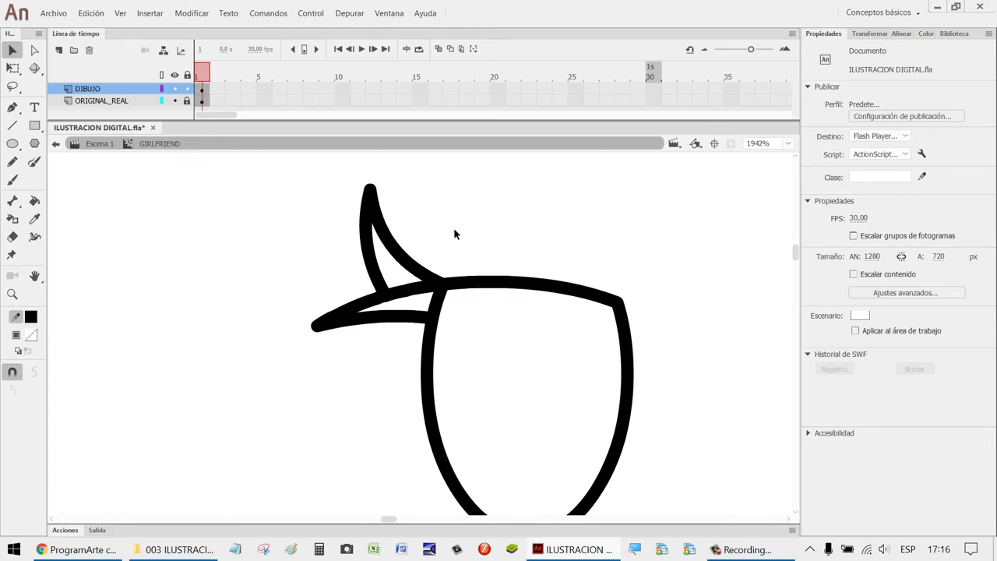
click(410, 255)
shift+click(378, 273)
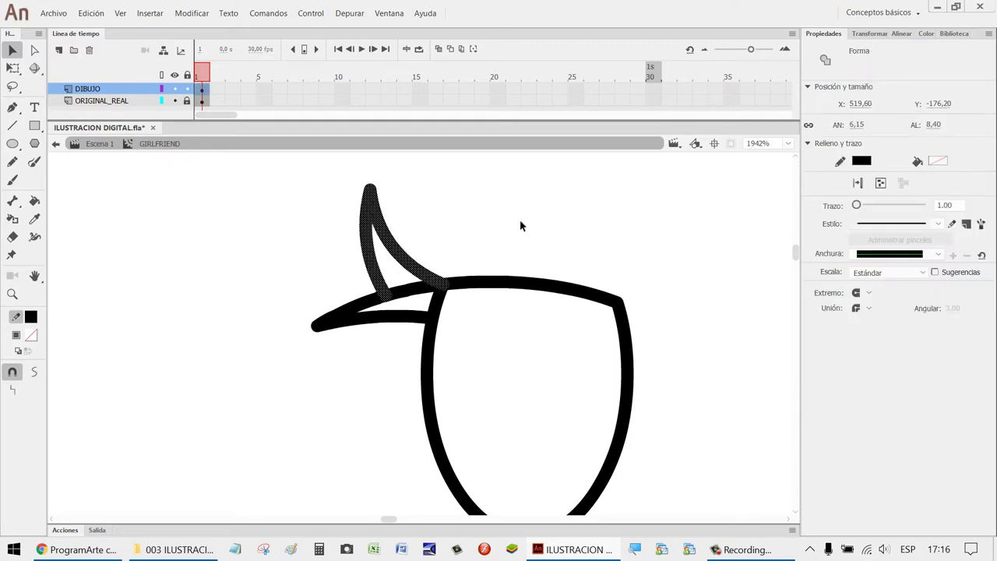
key(ctrl+v)
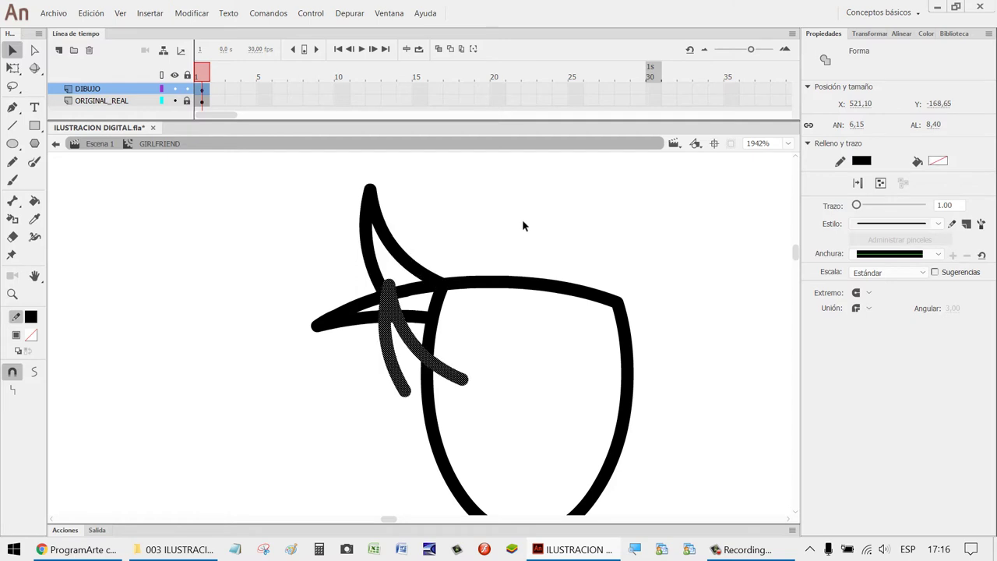
drag(465, 381, 296, 324)
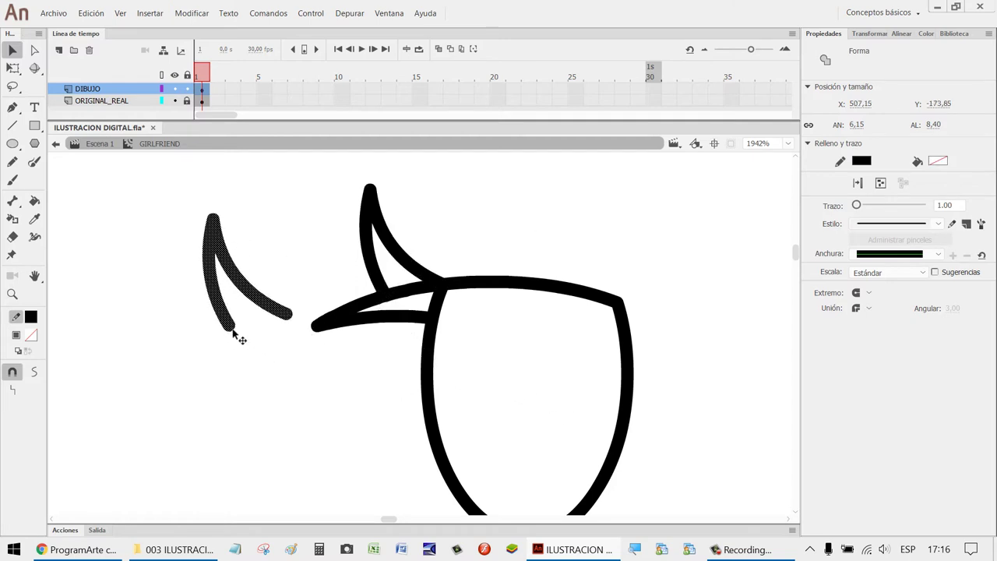
drag(237, 333, 345, 328)
Delete the copied eyelash's short end that overshoots below the upper eyelid line, and save the document.
click(374, 377)
click(393, 310)
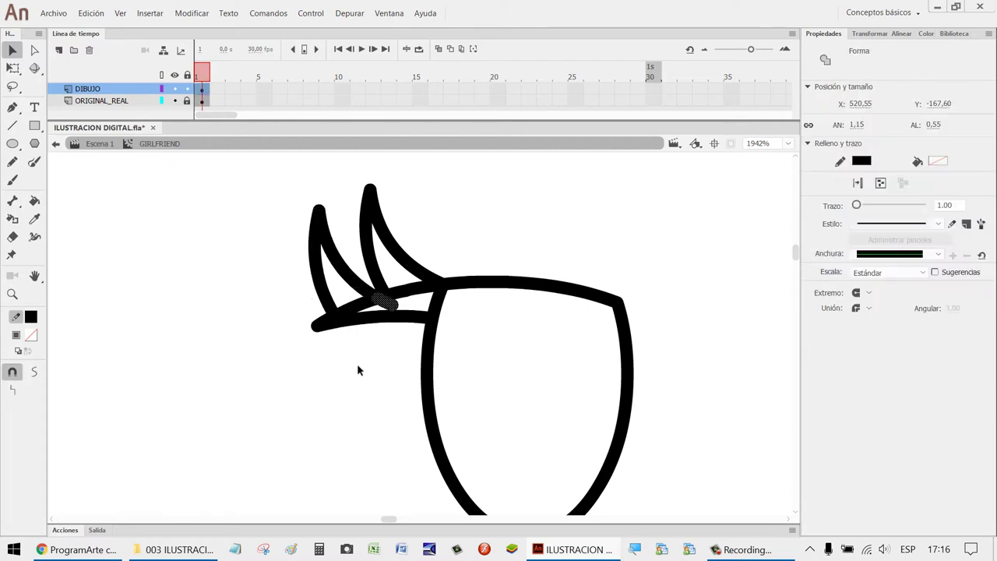
click(355, 370)
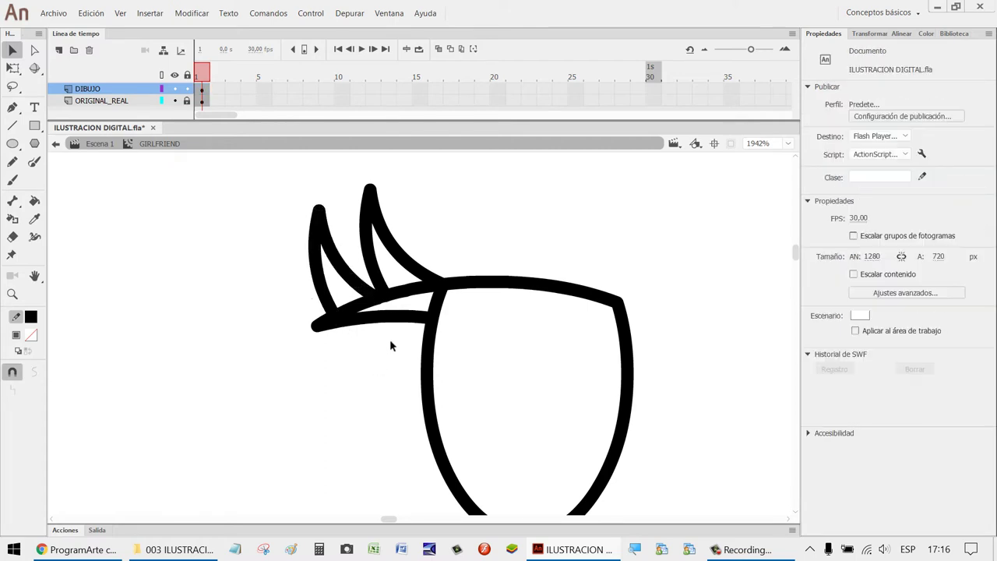
scroll(391, 343, down, 5)
key(ctrl+s)
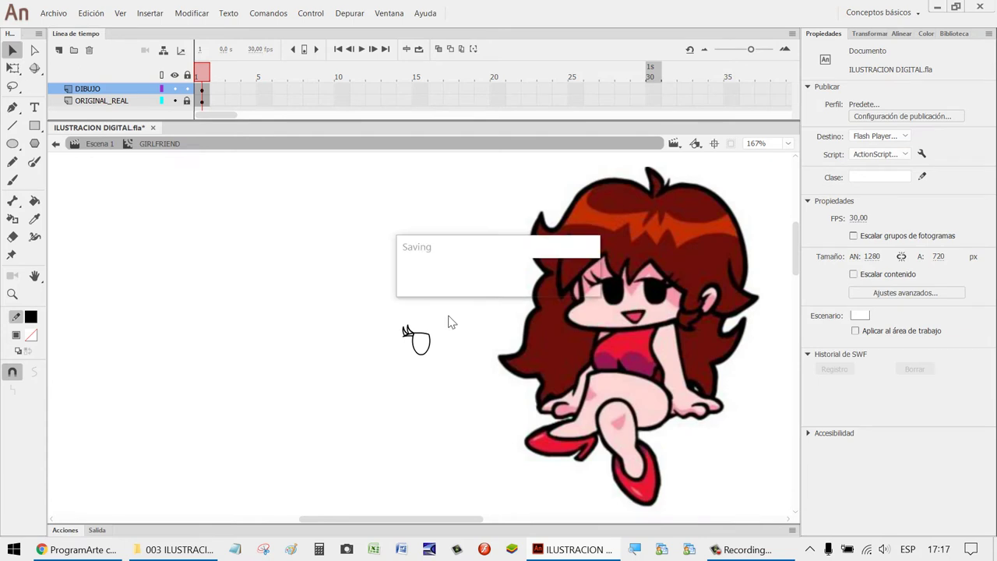
Copy the finished eye with its eyelashes onto the traced photo face, placing it on the forehead above the photo's eyes.
drag(452, 384, 368, 287)
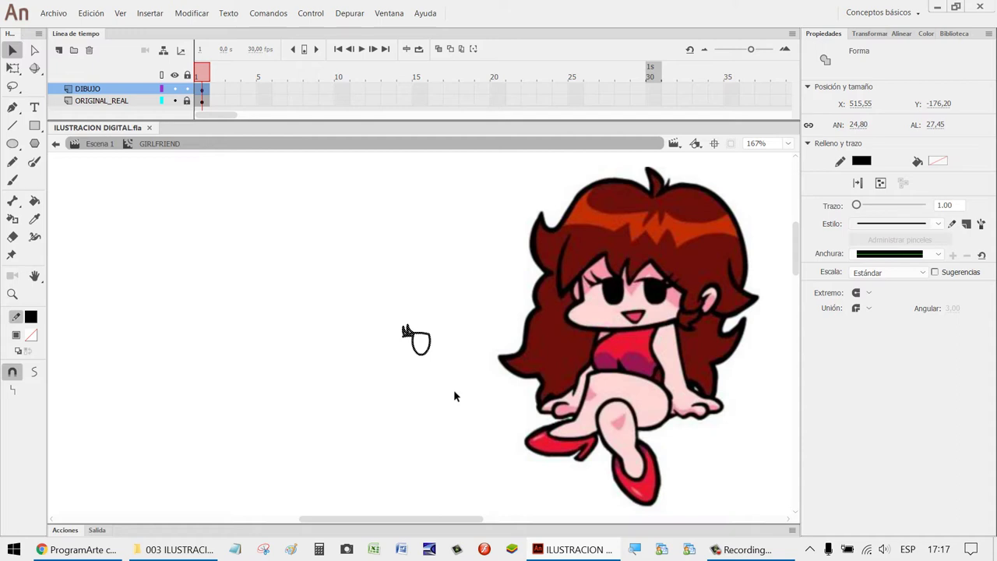
key(h)
scroll(483, 328, down, 10)
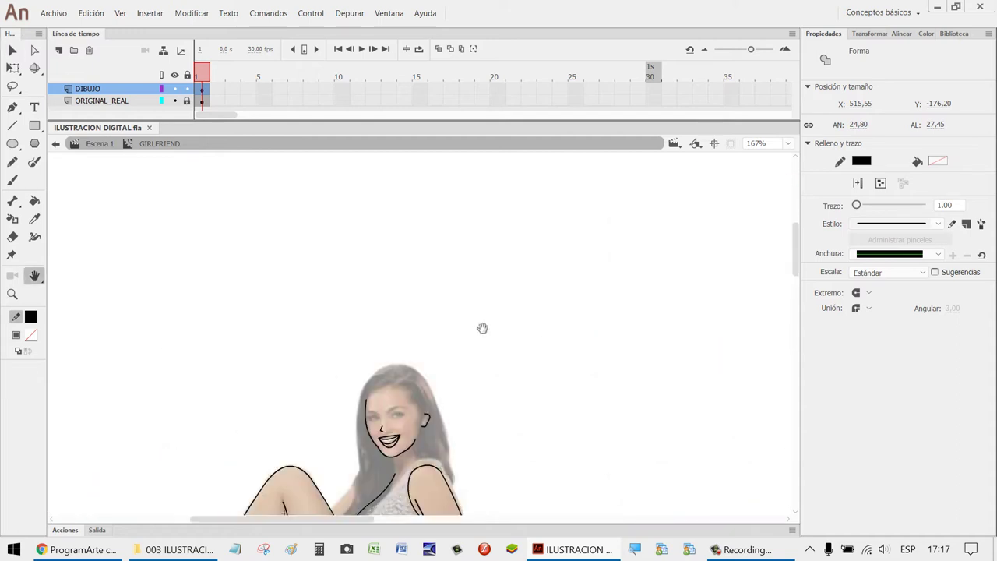
key(z)
drag(525, 400, 311, 211)
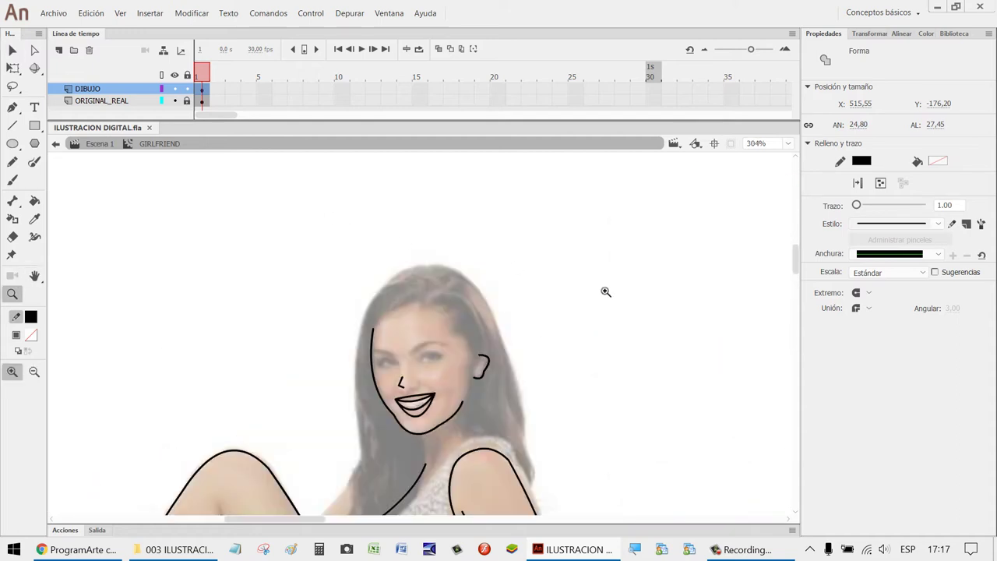
key(ctrl+v)
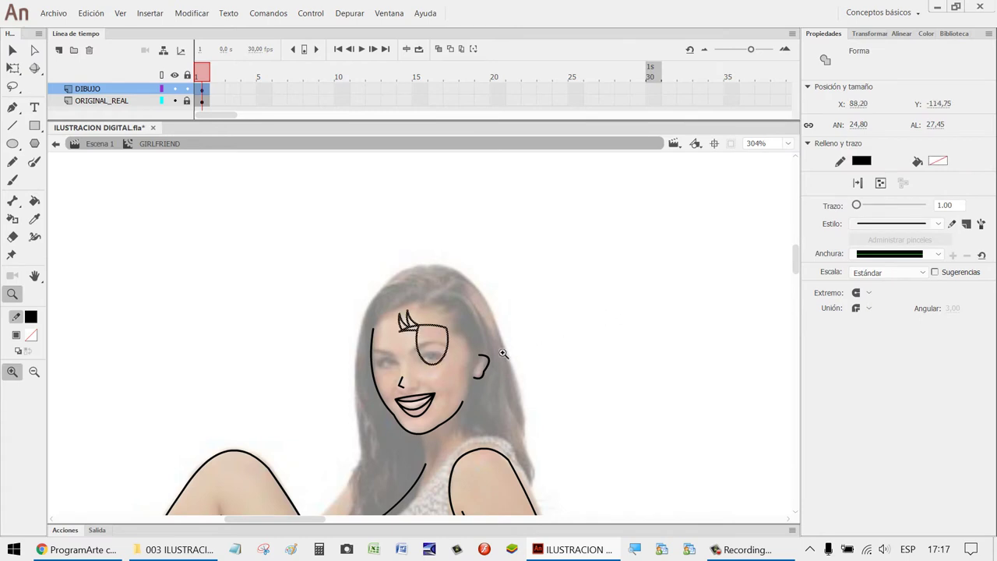
key(v)
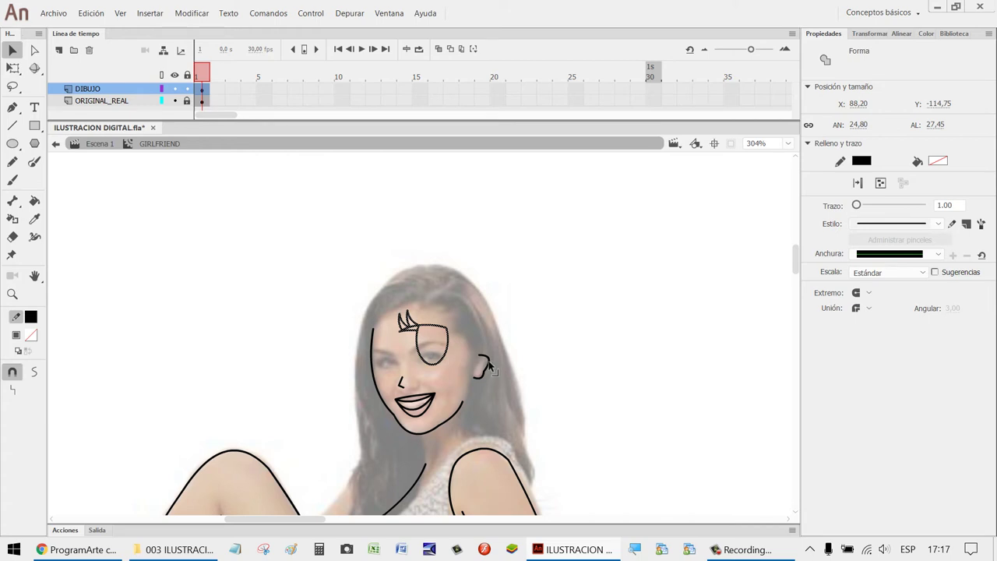
scroll(427, 349, up, 4)
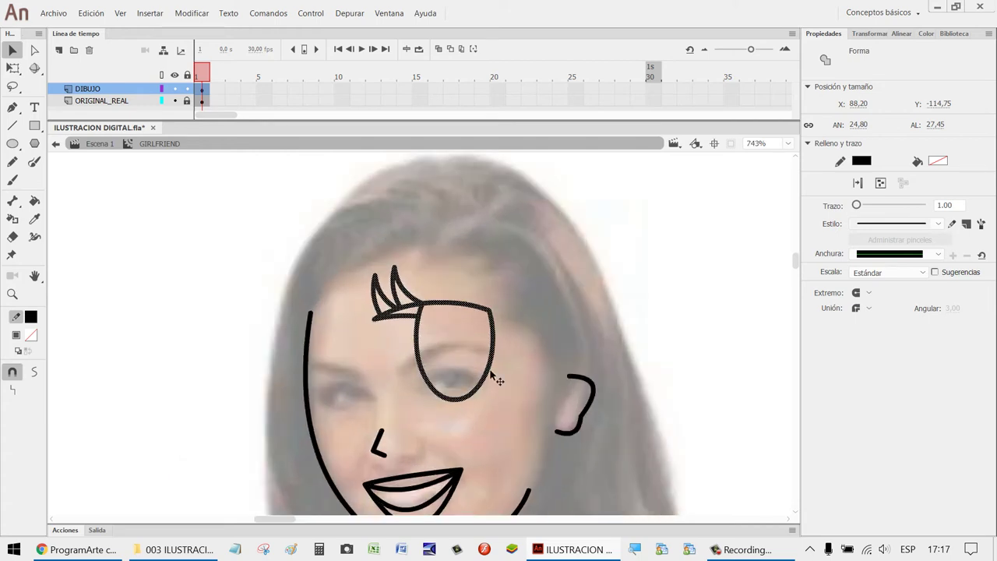
drag(494, 378, 512, 337)
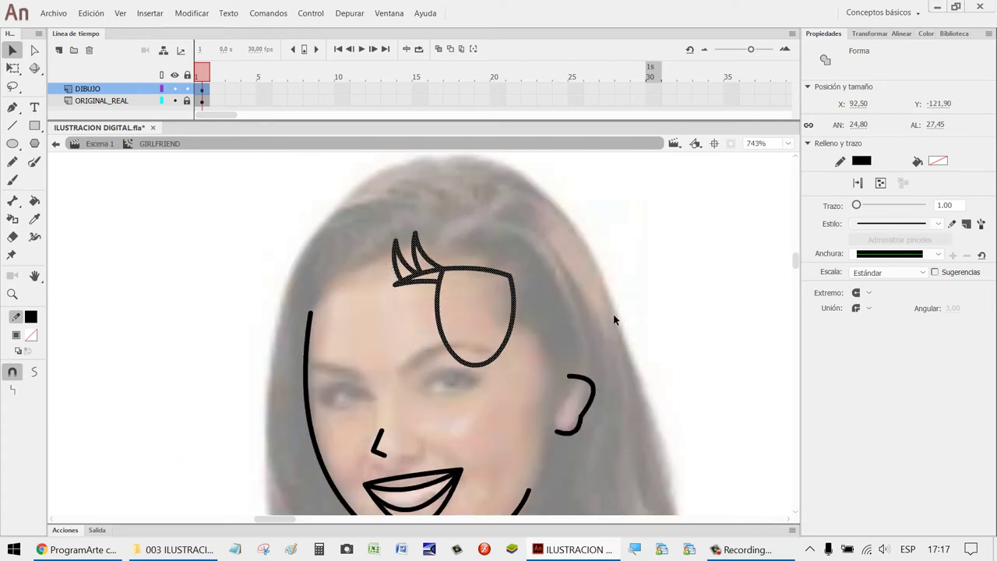
Group the pasted eye strokes into a single object and select the group.
key(ctrl+g)
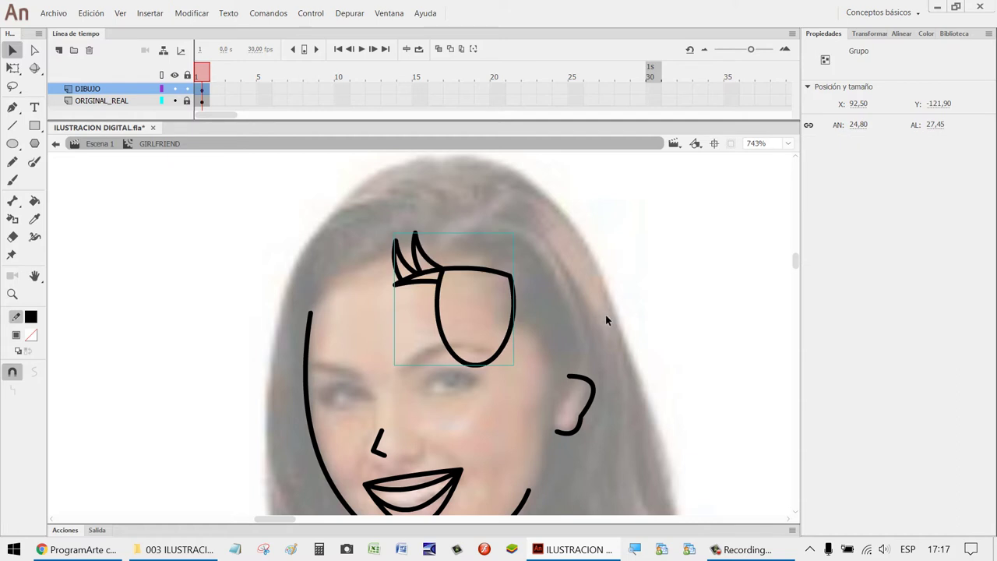
right_click(512, 320)
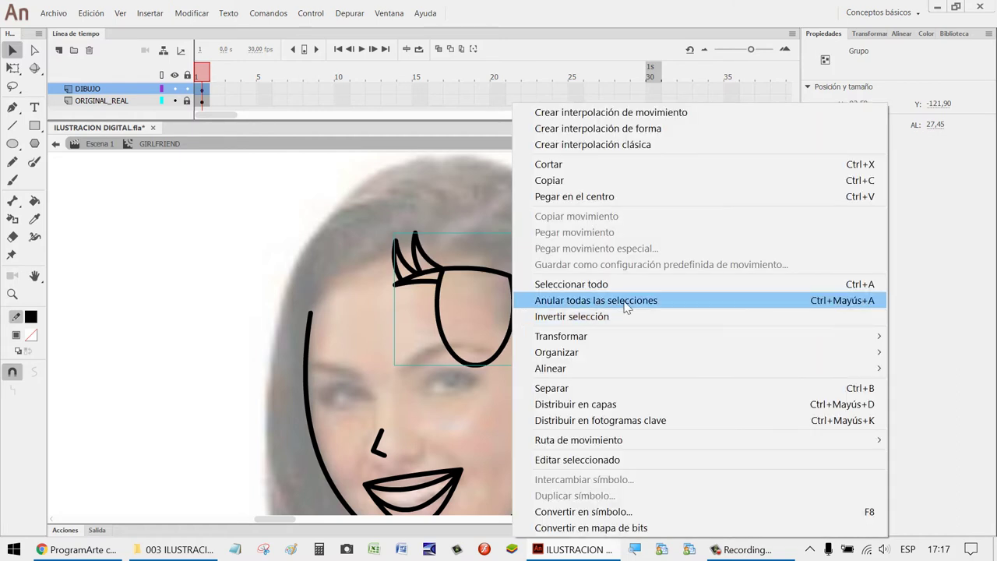
click(569, 254)
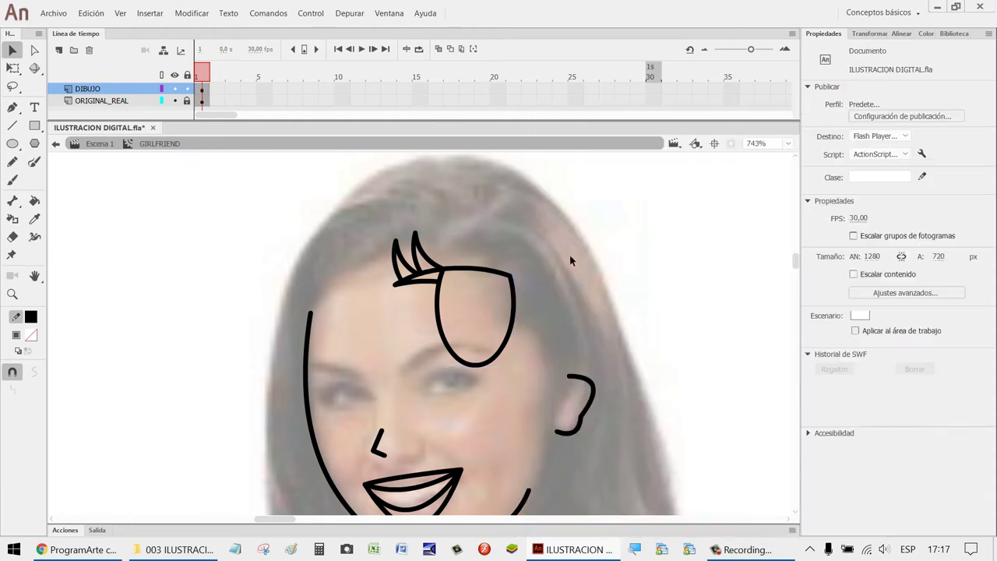
click(515, 313)
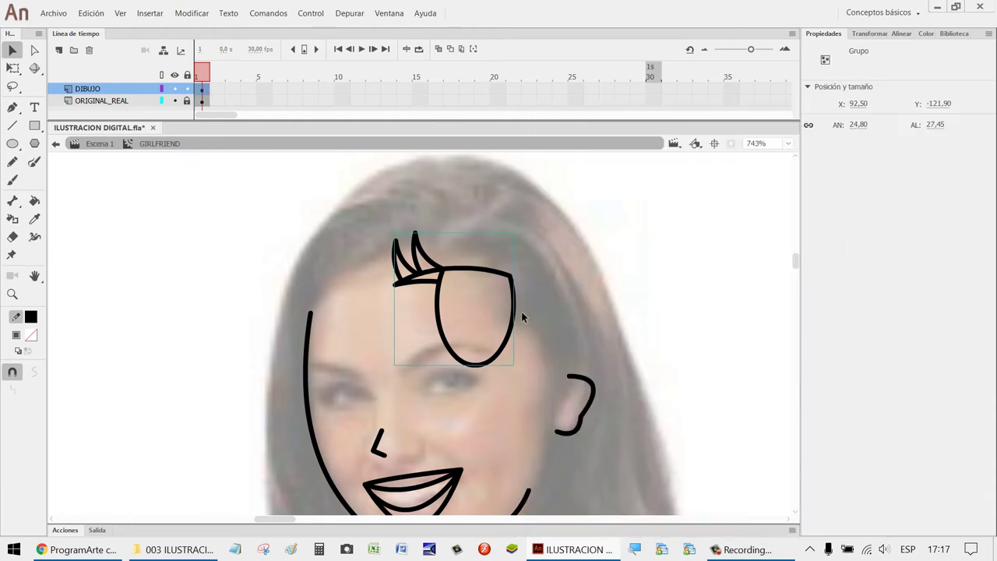
Try rotating the grouped eye to -10°, and undo the rotation.
click(869, 34)
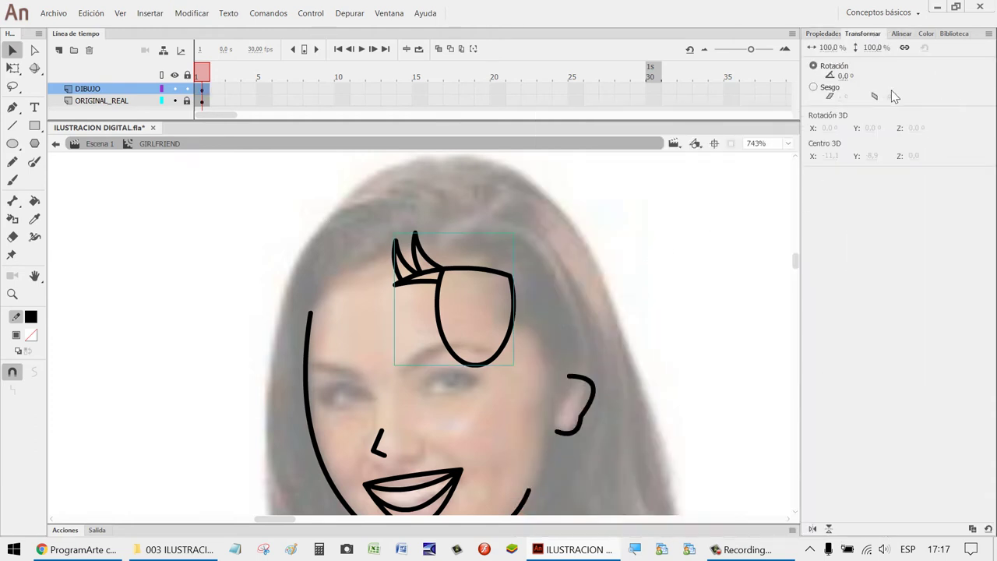
click(852, 76)
text(-10)
key(Return)
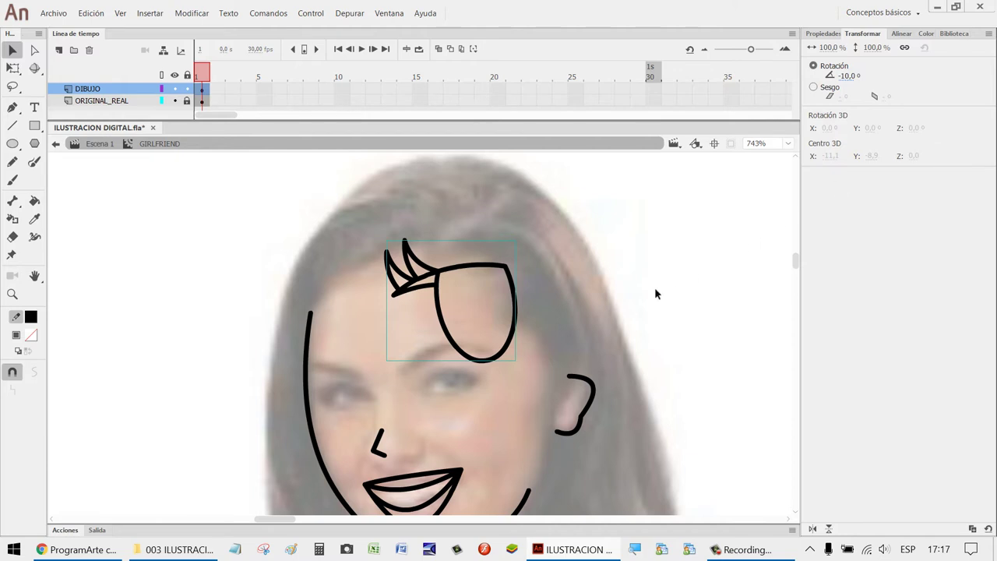
key(ctrl+z)
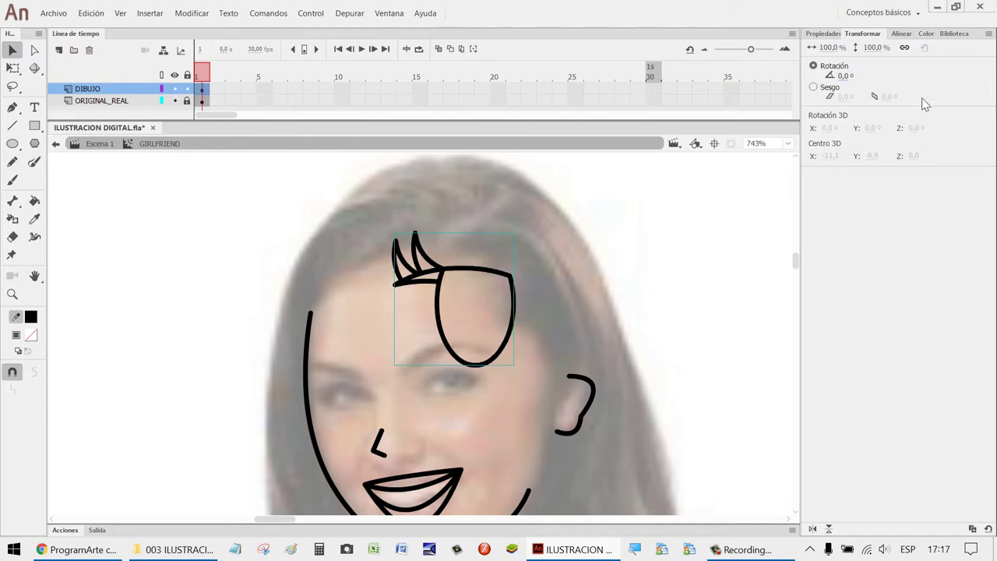
Scale the grouped eye to 50% and move it to the middle of the forehead, above the nose.
click(830, 48)
text(50)
key(Return)
drag(477, 310, 433, 352)
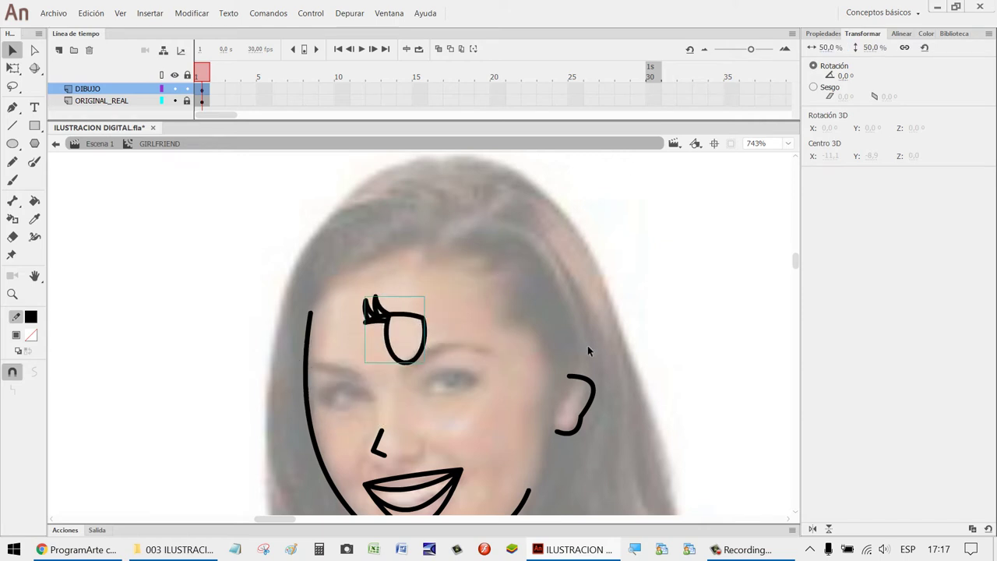
Examine the reduced eye's stroke thickness inside its group, and return to the GIRLFRIEND symbol.
click(486, 314)
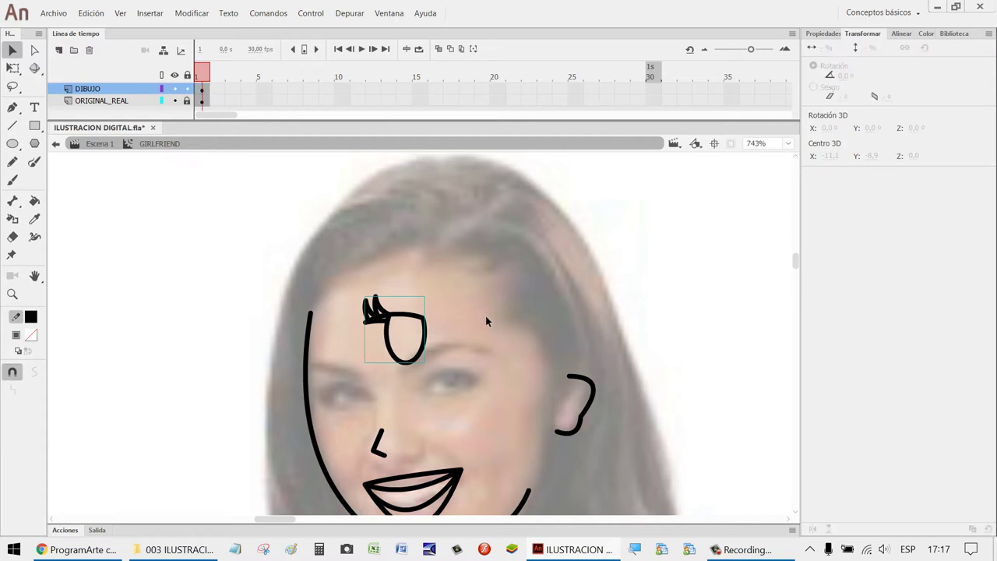
double_click(415, 363)
key(z)
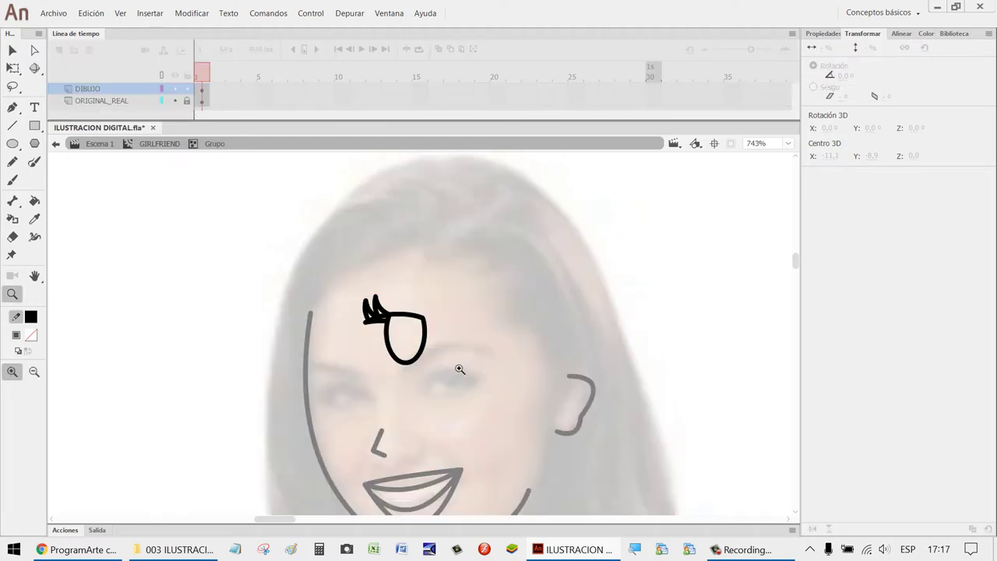
drag(460, 369, 318, 264)
key(v)
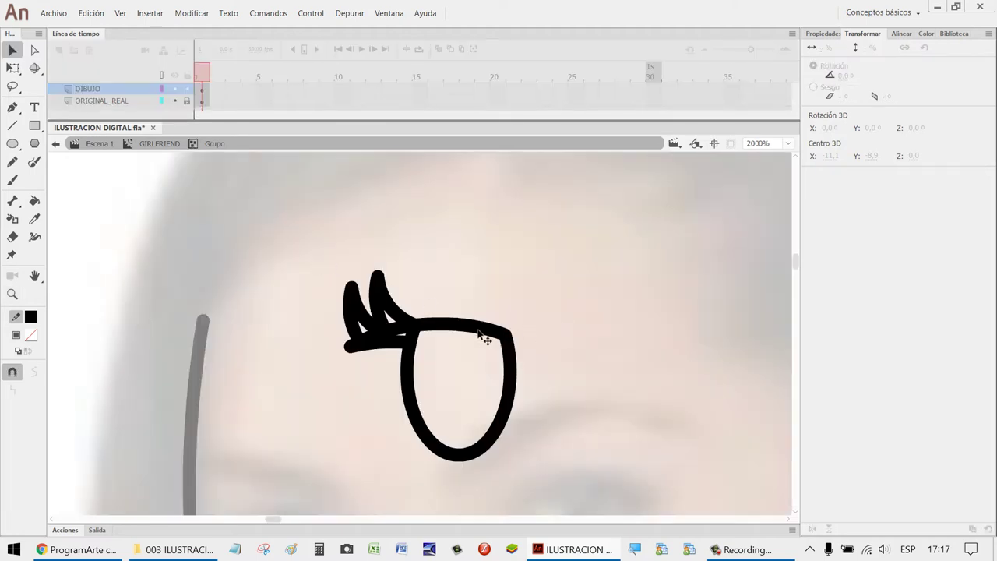
click(481, 335)
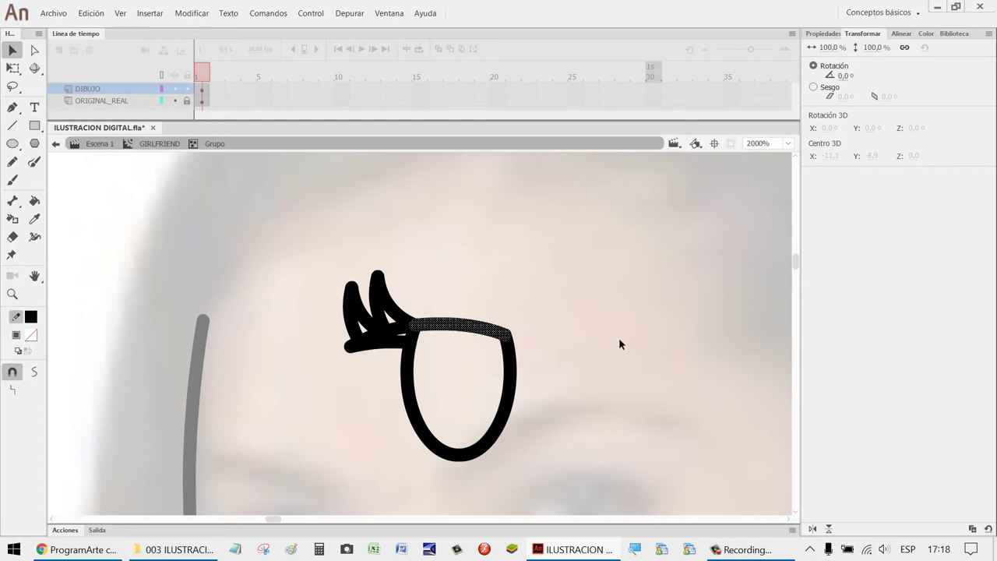
click(619, 340)
scroll(619, 340, down, 5)
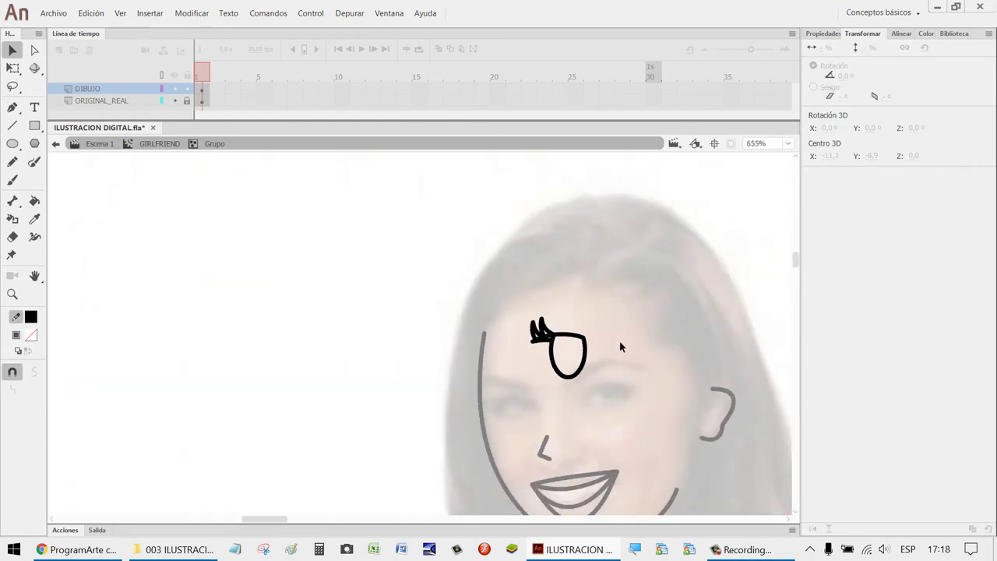
scroll(658, 343, down, 1)
key(z)
drag(673, 401, 514, 280)
key(v)
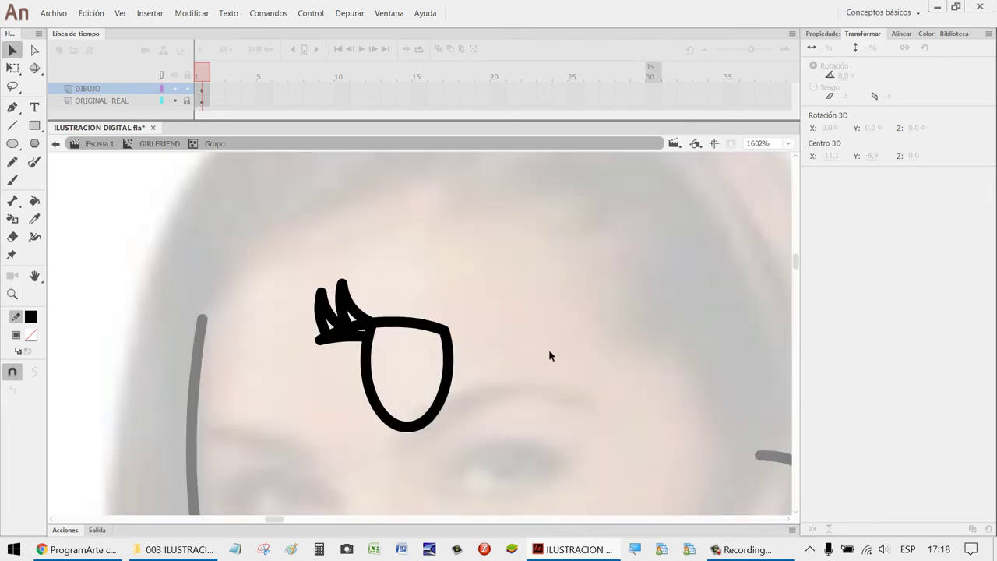
double_click(549, 356)
Move the reduced eye group over the photo's eye beside the traced face contour.
scroll(558, 366, down, 3)
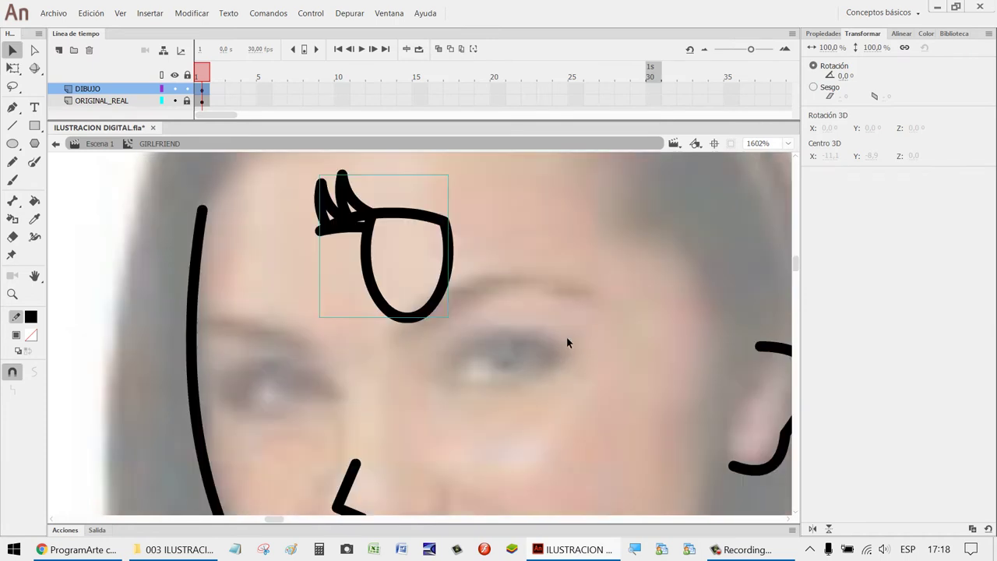
scroll(568, 343, down, 3)
scroll(570, 334, up, 6)
scroll(459, 383, down, 3)
drag(439, 305, 314, 415)
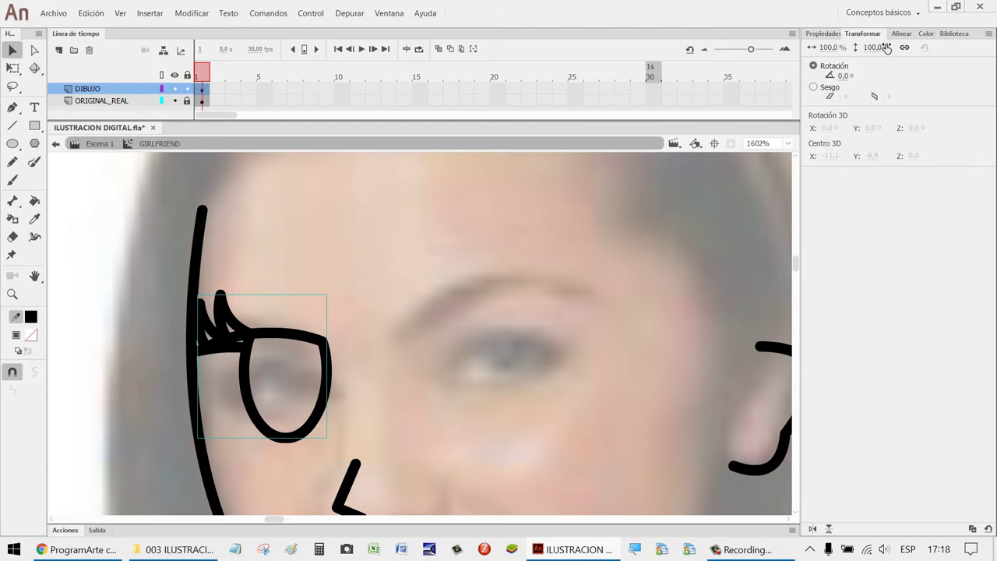
Undo the reduced eye's moves and its 50% scaling.
key(shift+Up)
key(shift+Right)
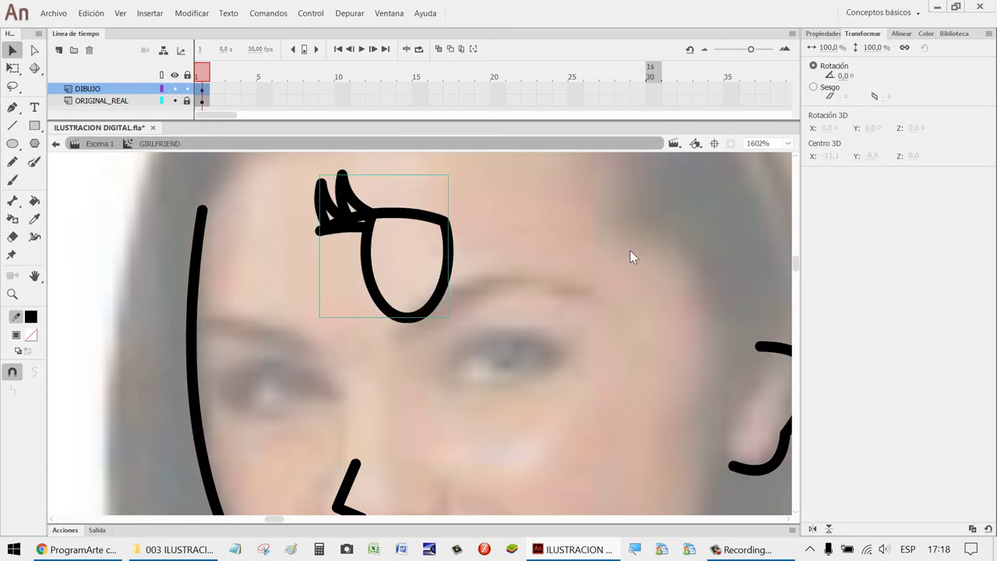
key(shift+Up)
key(shift+Right)
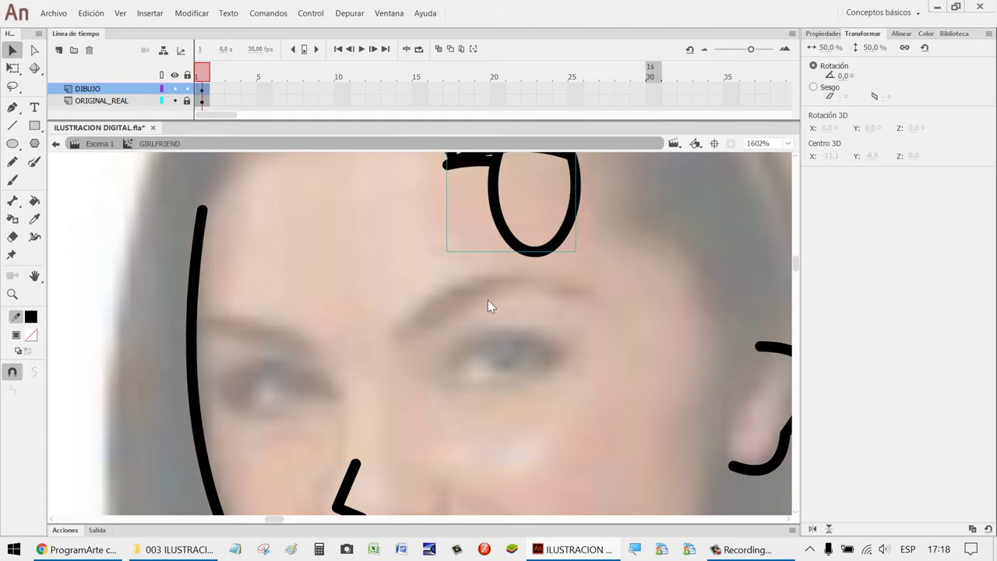
key(ctrl+z)
Place the full-size eye group over the photo's eye beside the face contour and scale it to 60%.
drag(641, 269, 363, 420)
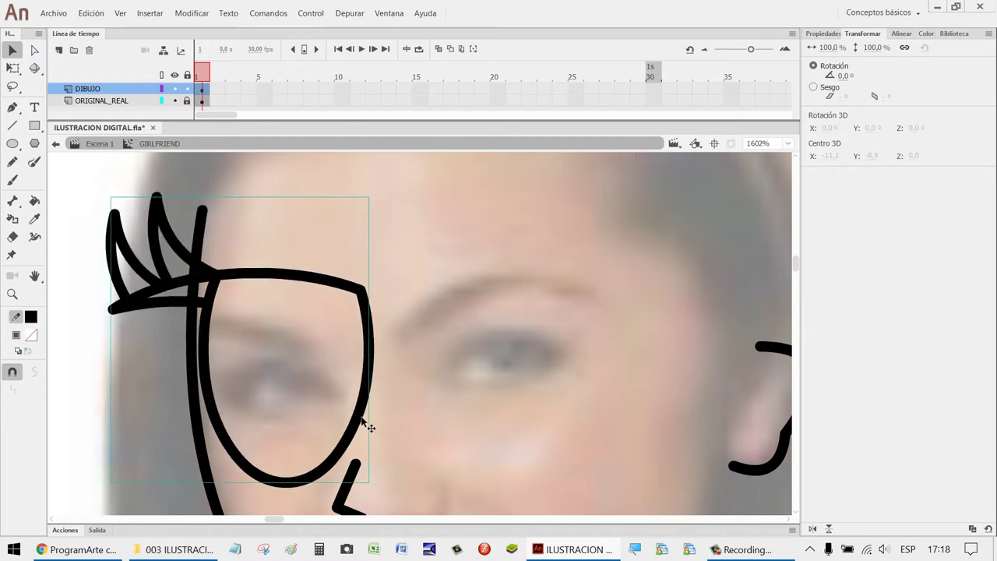
click(876, 48)
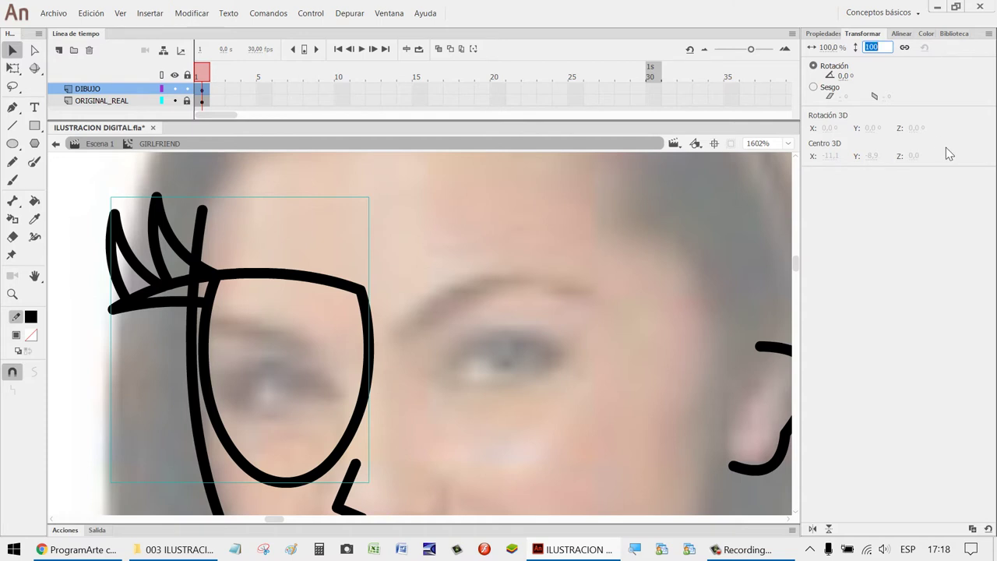
text(75)
key(Return)
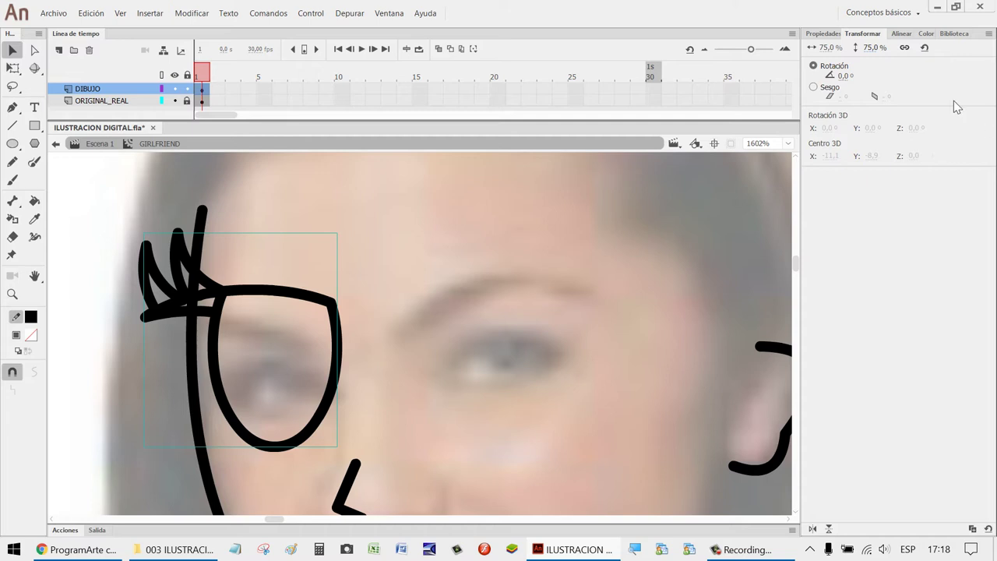
click(877, 47)
text(60)
key(Return)
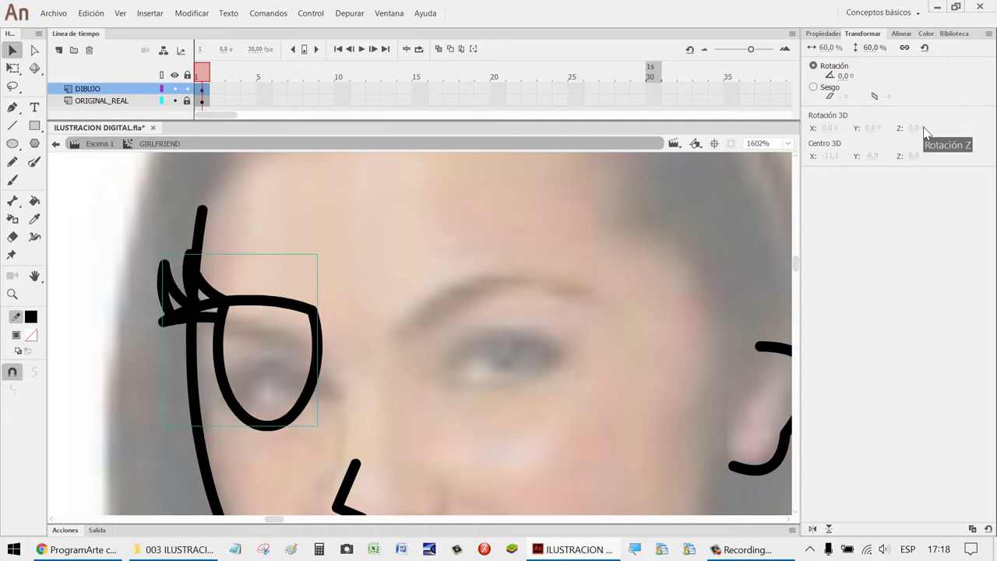
Try a 50% scale on the eye group and undo it.
scroll(650, 335, down, 8)
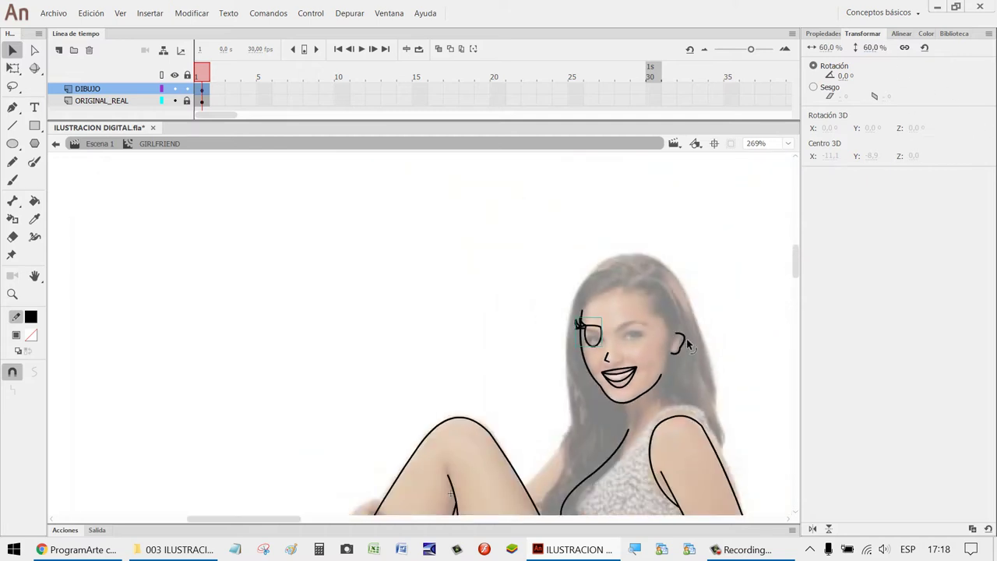
text(50)
key(Return)
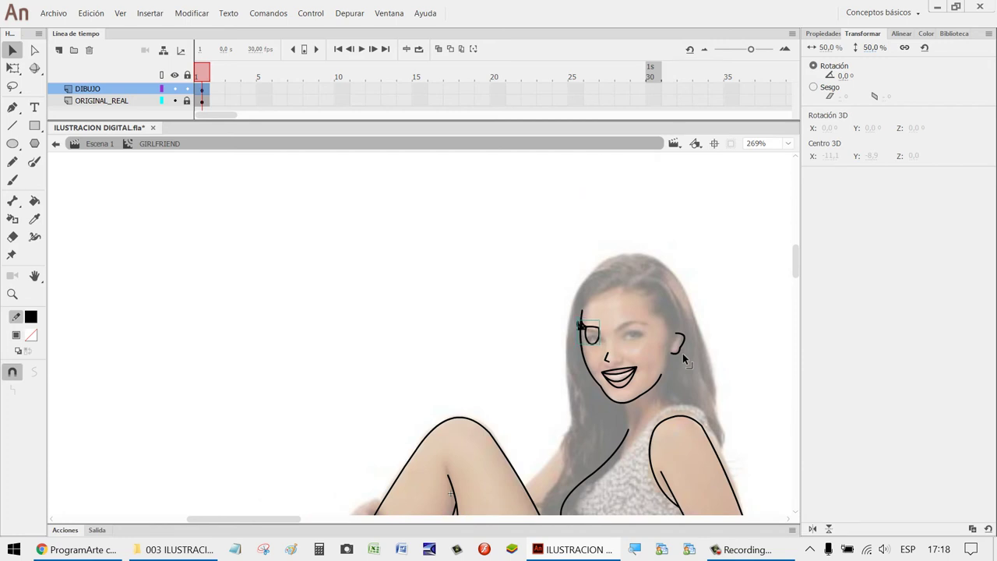
key(ctrl+z)
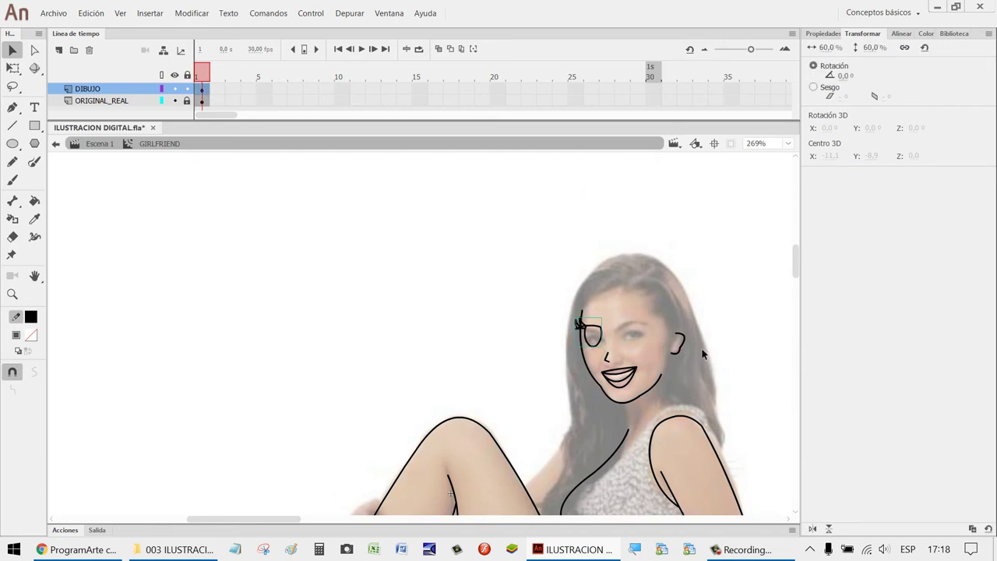
Nudge the eye group slightly down and to the right so it sits inside the traced face contour.
key(Down)
key(Down)
key(Down)
key(Down)
key(Right)
key(Right)
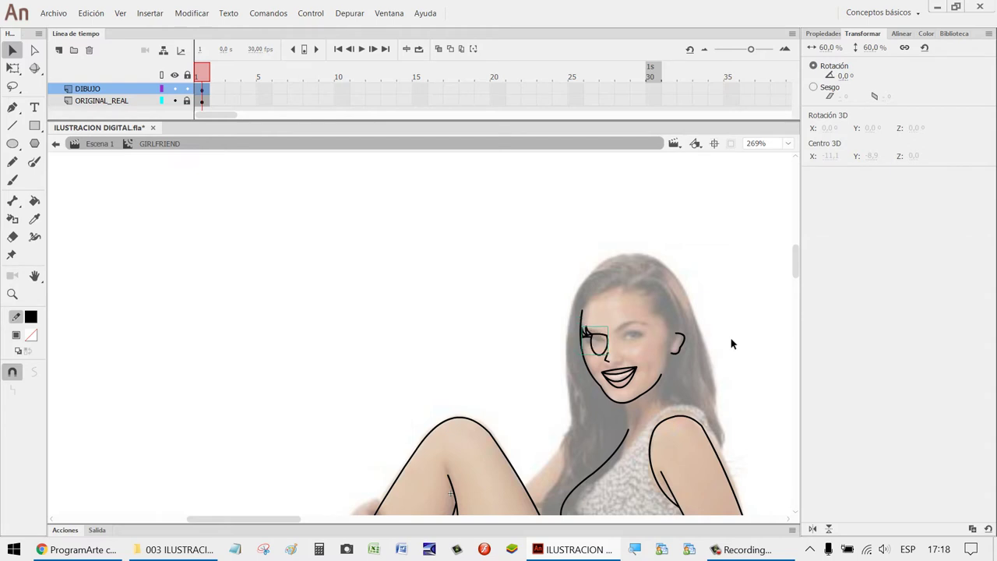
key(Up)
key(Up)
key(Left)
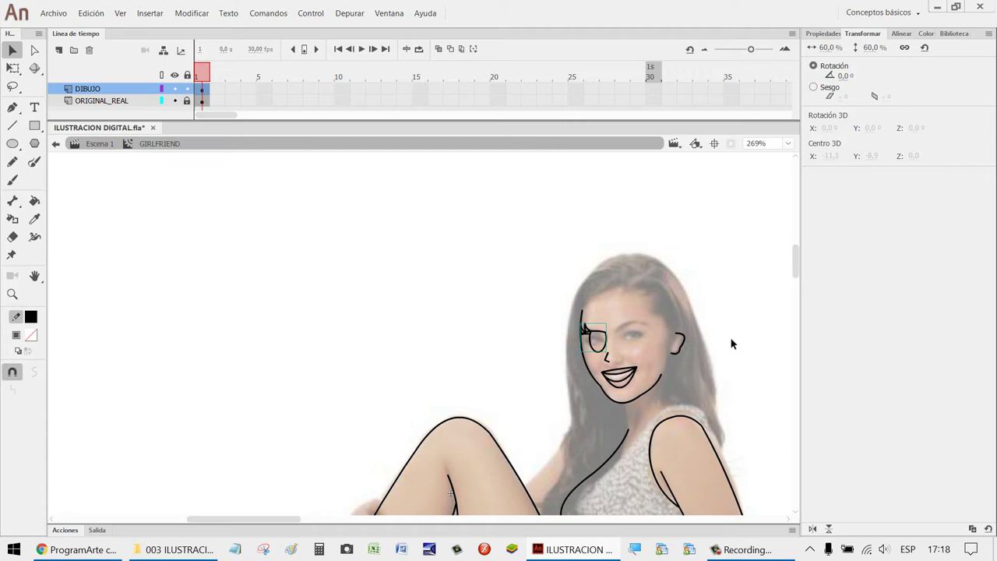
key(Down)
Rotate the eye group by -10 degrees.
click(849, 75)
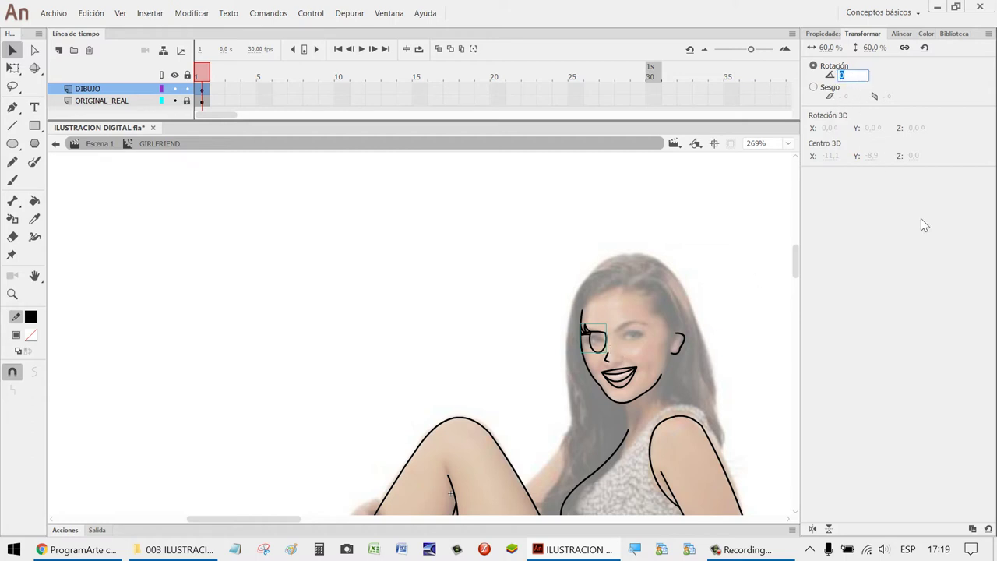
text(-10)
key(Return)
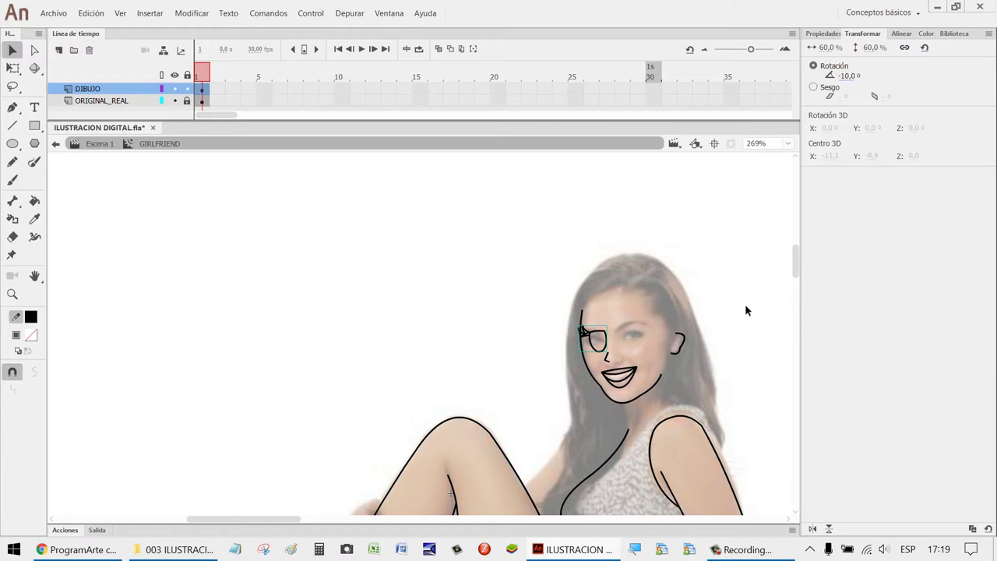
Compare the eye placed on the photo face with the eyes of the cartoon reference character.
key(h)
scroll(723, 314, right, 15)
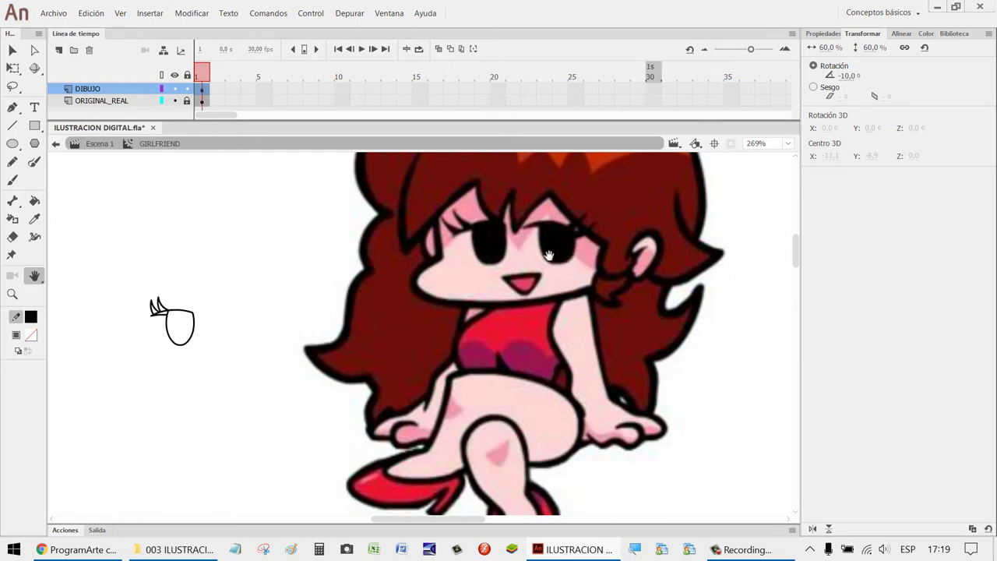
scroll(291, 331, left, 10)
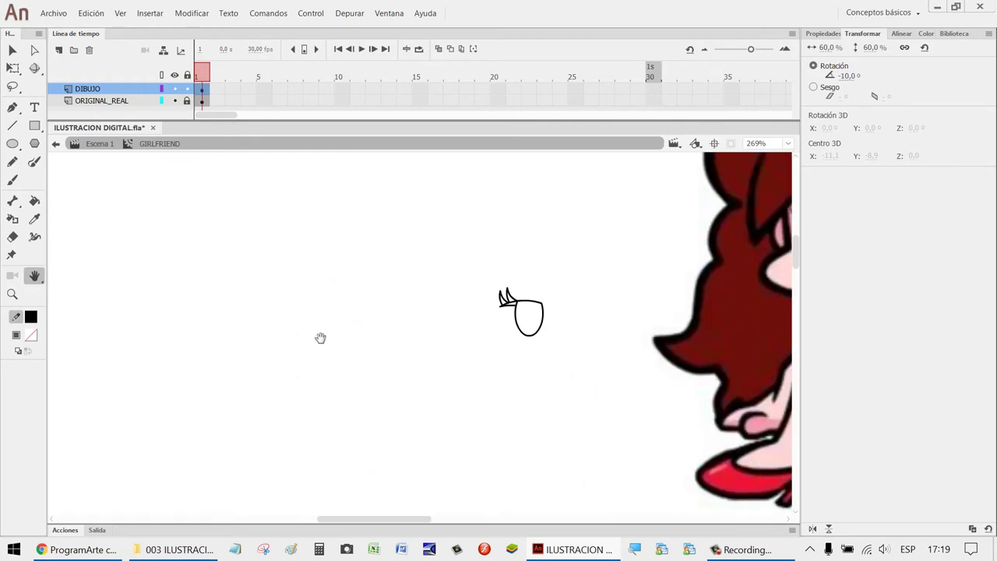
scroll(321, 339, right, 6)
scroll(468, 327, up, 2)
scroll(593, 308, right, 15)
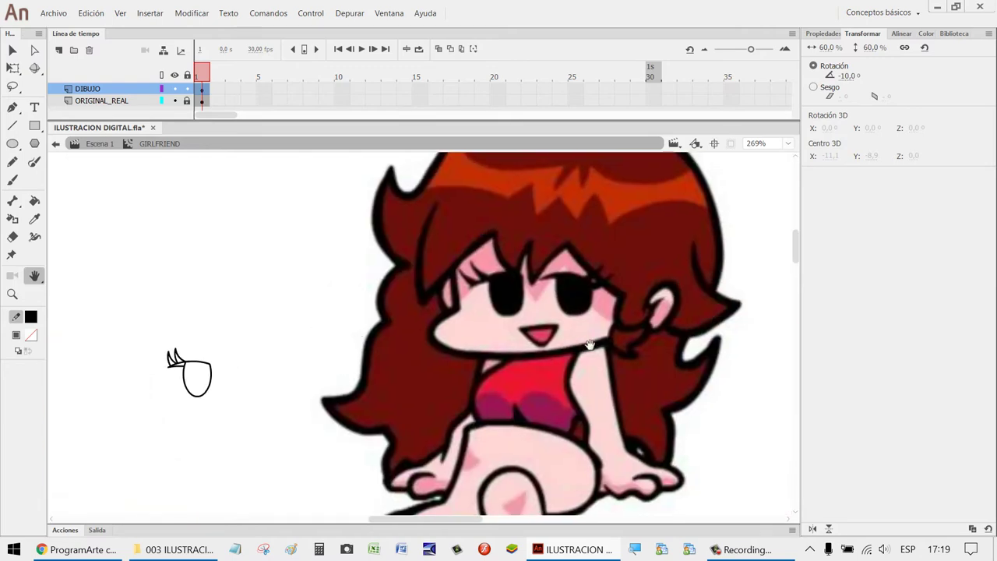
drag(541, 347, 596, 350)
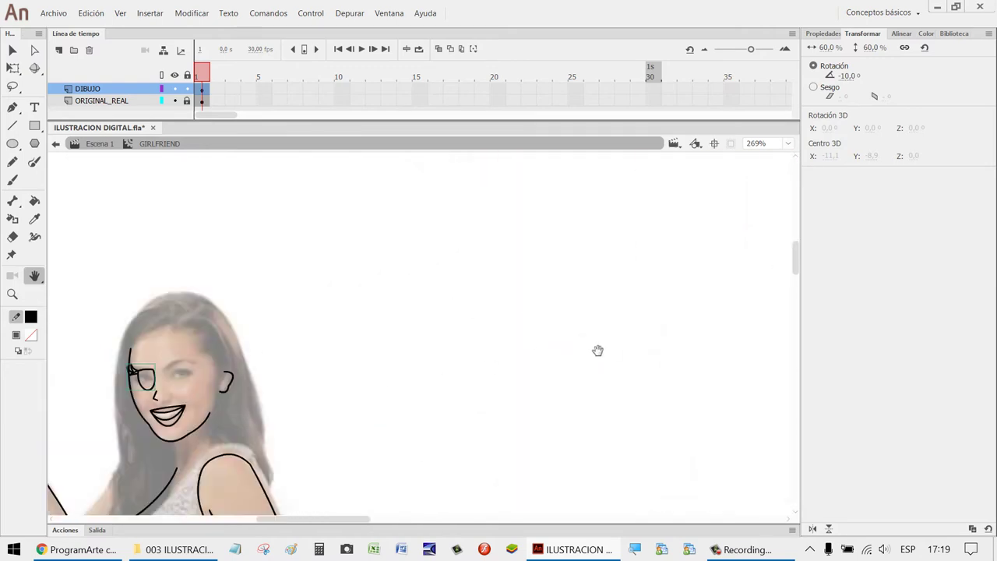
mouse_move(414, 351)
mouse_down()
mouse_move(536, 354)
mouse_move(350, 377)
mouse_up()
drag(608, 304, 304, 380)
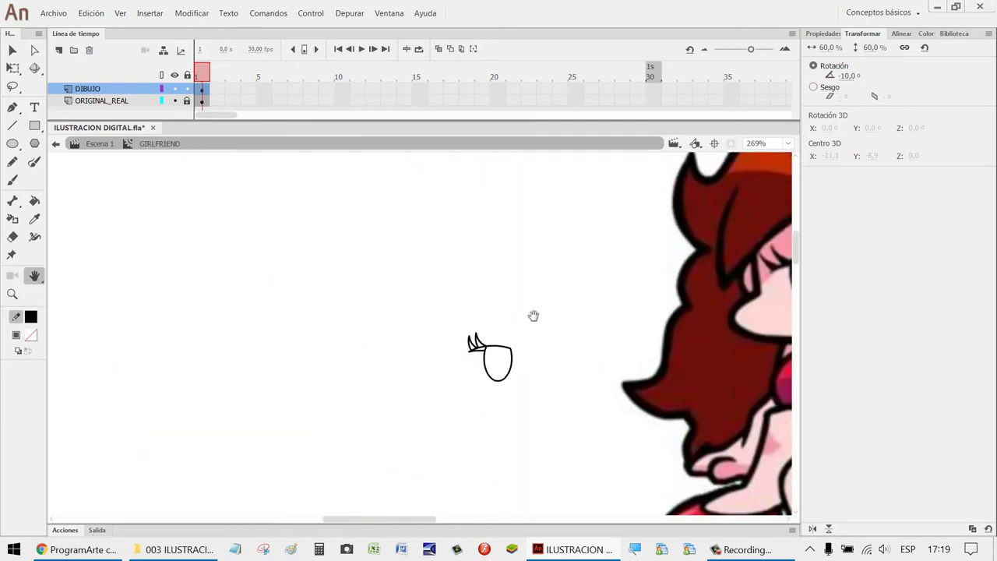
mouse_move(535, 316)
mouse_down()
mouse_move(311, 365)
mouse_move(583, 294)
mouse_up()
drag(103, 372, 358, 327)
drag(151, 304, 448, 294)
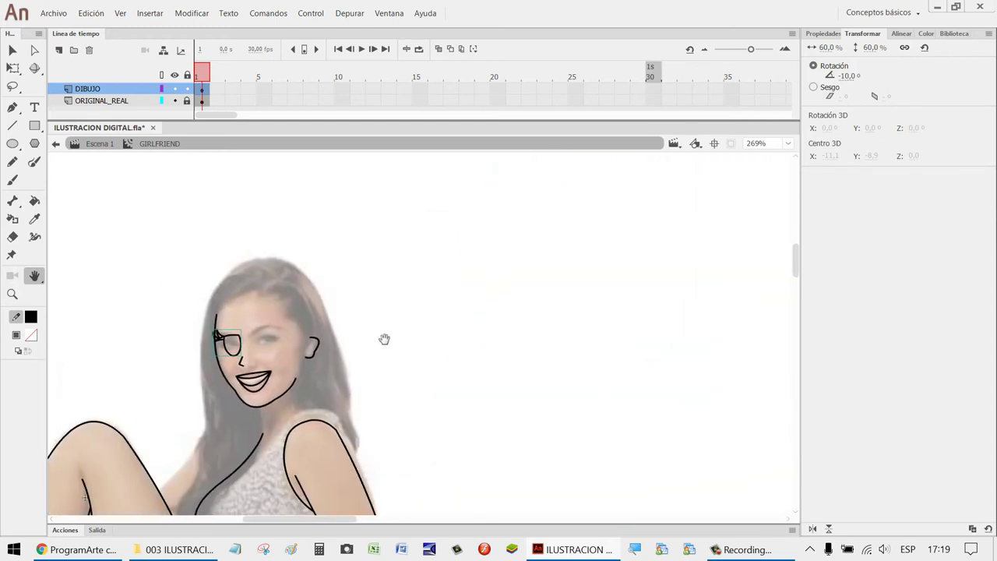
Deselect the placed eye and delete the spare eye drawing beside the cartoon reference character.
key(v)
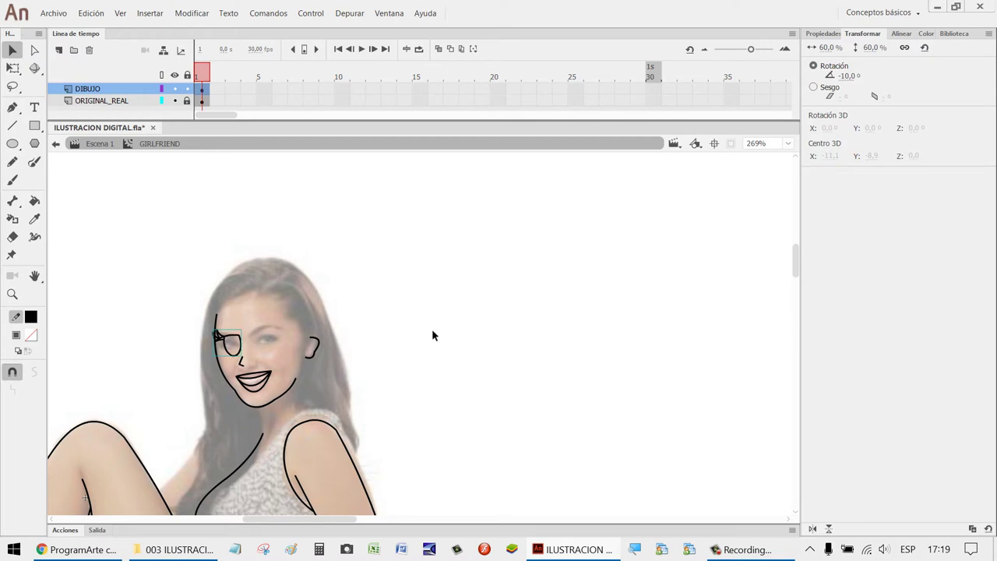
click(431, 335)
key(h)
drag(616, 371, 507, 350)
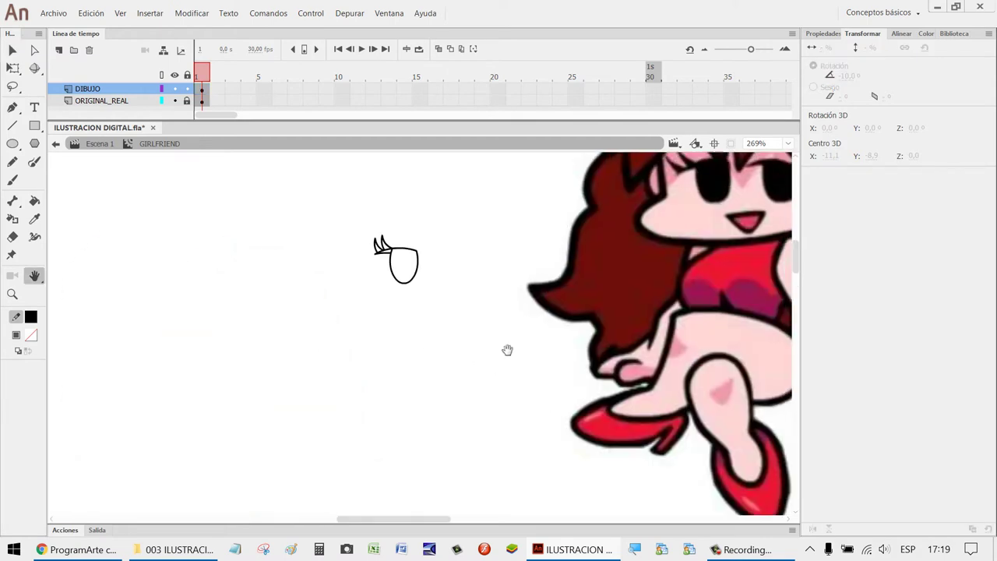
drag(592, 292, 436, 390)
drag(563, 333, 530, 356)
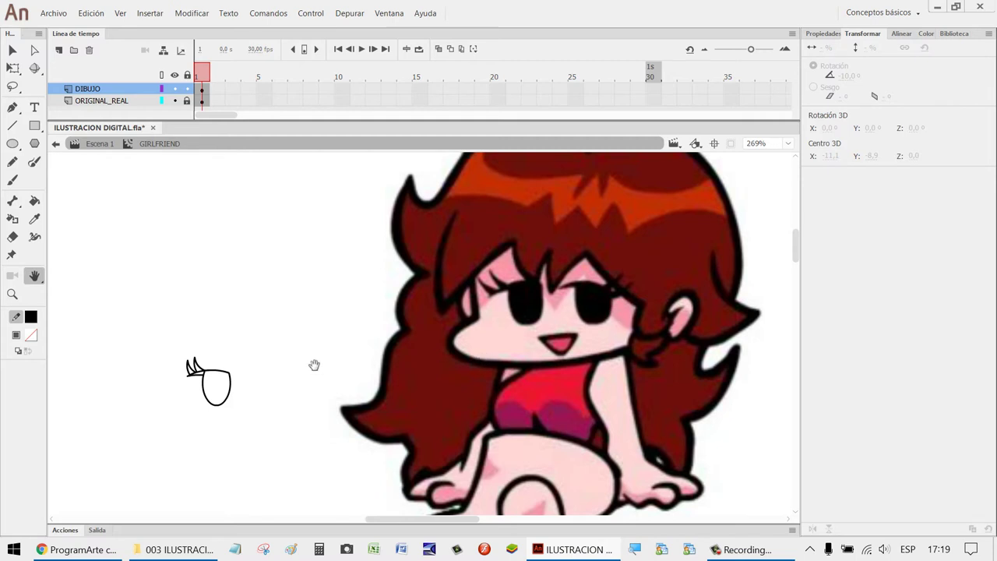
key(v)
mouse_move(268, 433)
mouse_down()
mouse_move(190, 343)
mouse_move(129, 301)
mouse_up()
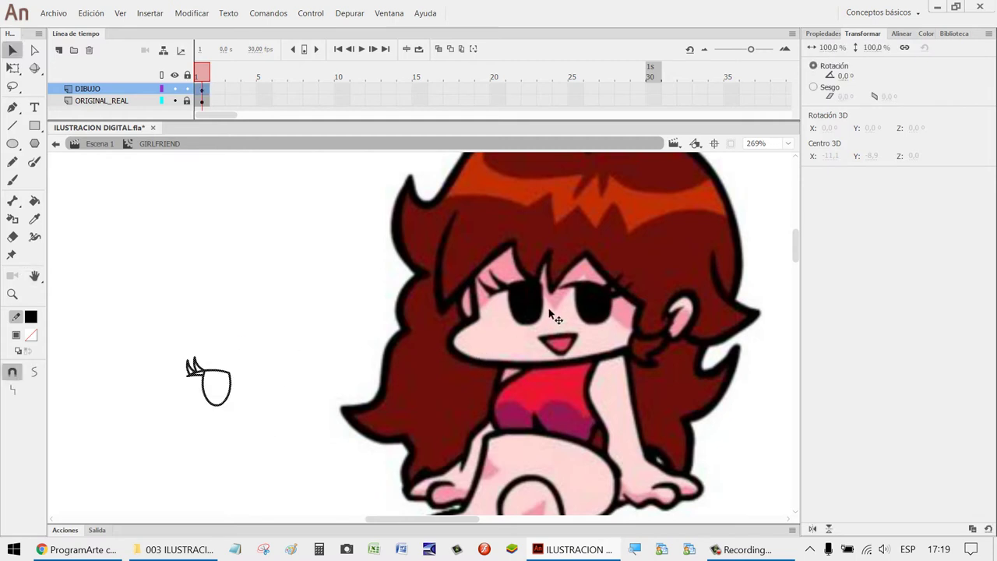
key(Delete)
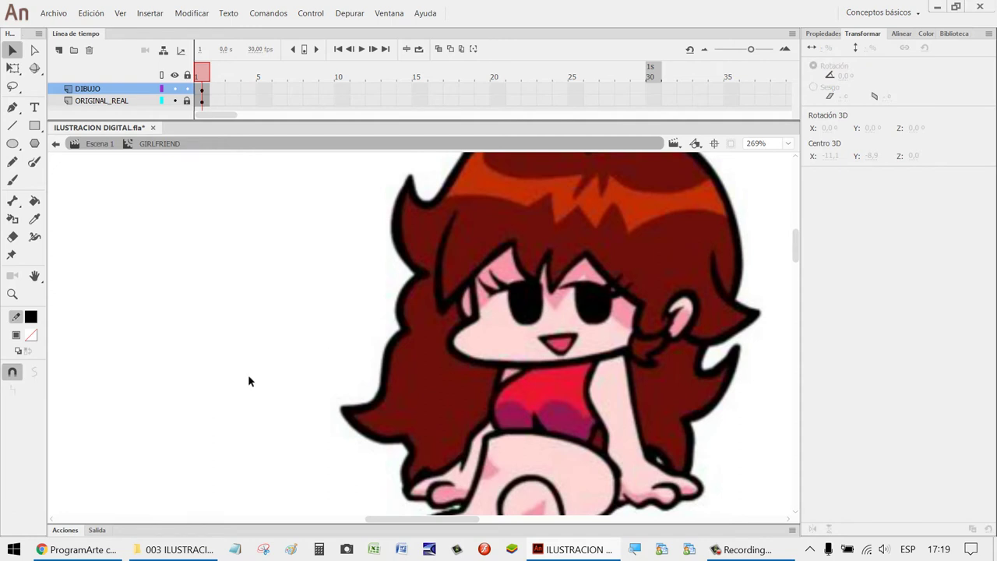
Draw an upright oval beside the cartoon reference and a wide horizontal oval below it.
click(12, 143)
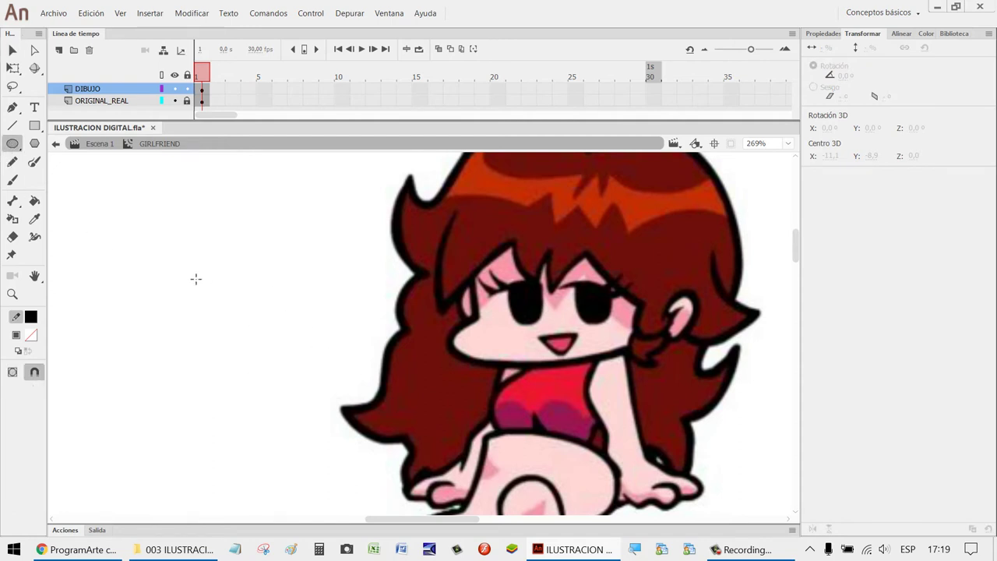
drag(195, 277, 245, 354)
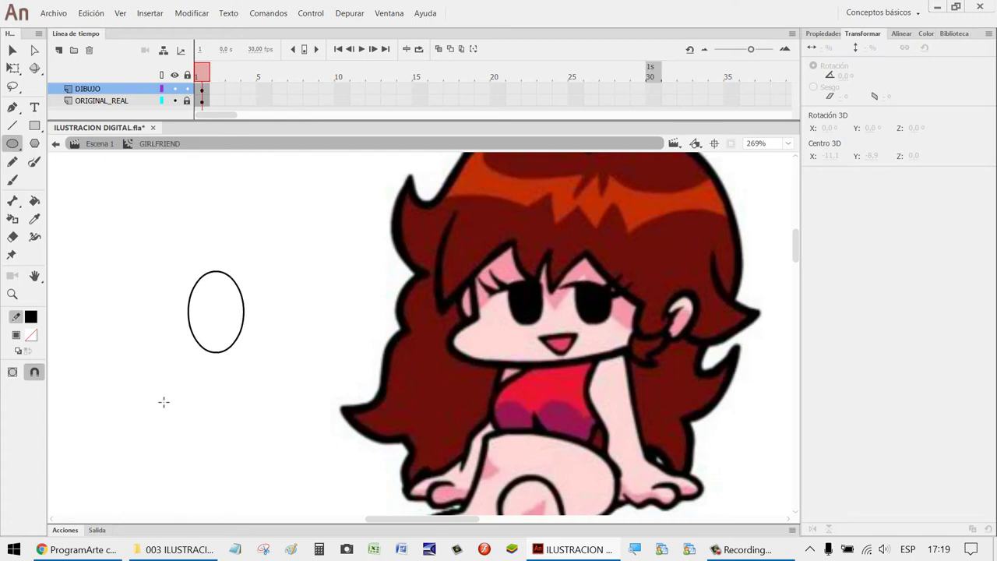
drag(147, 402, 241, 459)
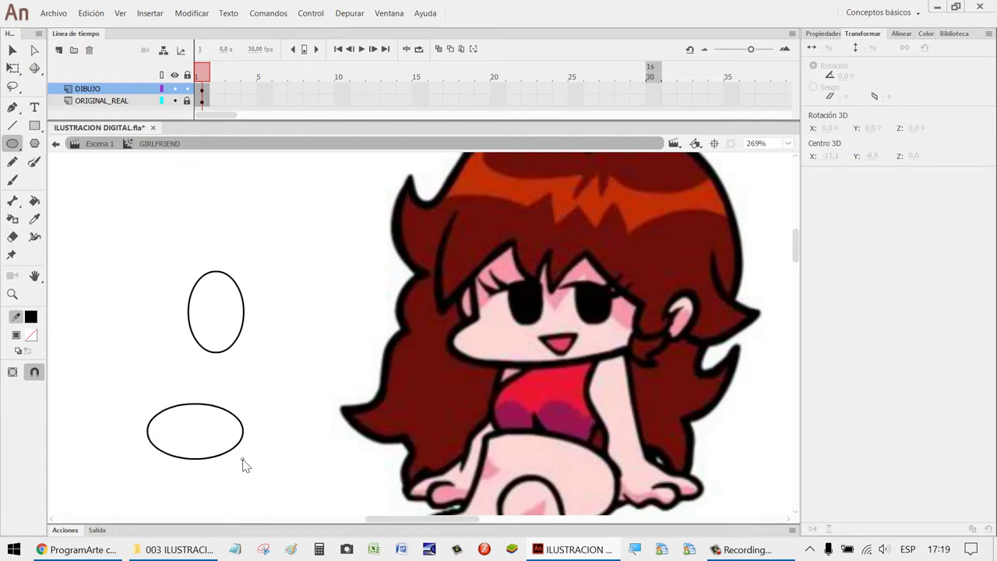
Align the upright and horizontal ovals on their common vertical center line.
key(v)
drag(298, 487, 90, 159)
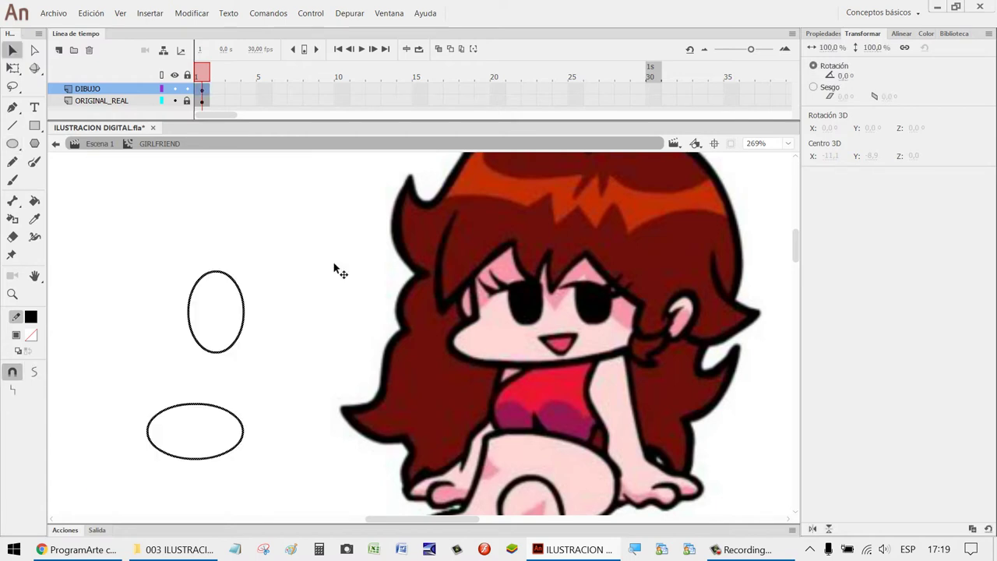
click(903, 36)
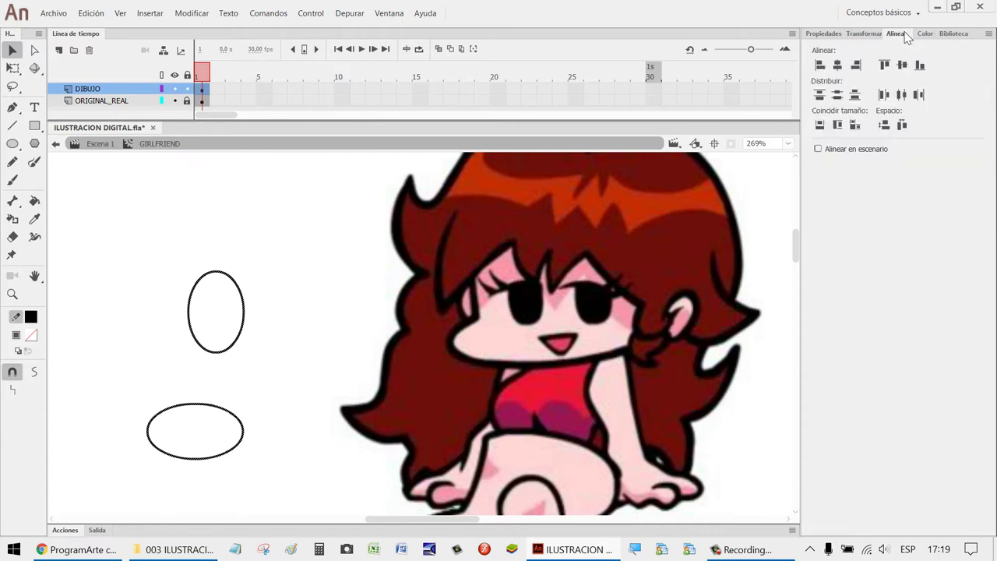
click(838, 66)
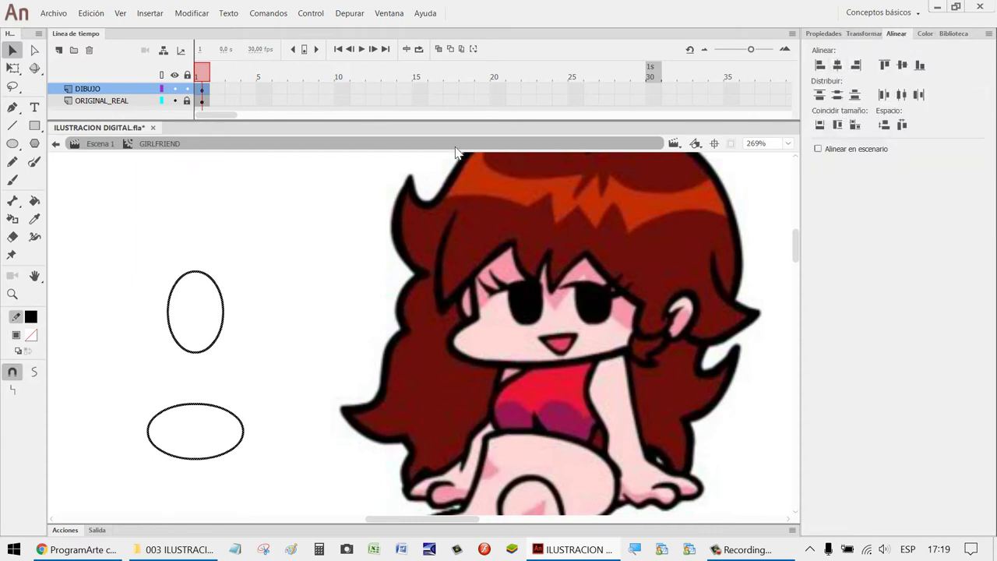
Move the upright oval down over the horizontal oval until its lower end extends just past the horizontal oval's bottom edge.
mouse_move(159, 244)
mouse_down()
mouse_move(276, 394)
mouse_move(278, 385)
mouse_up()
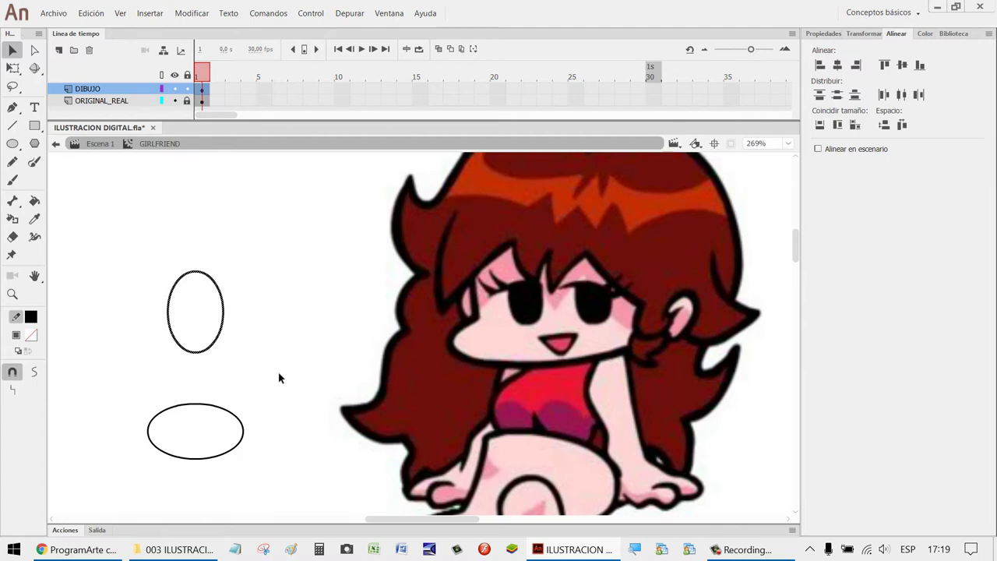
key(Down)
key(Down)
key(Down)
key(Down)
key(Down)
key(Down)
key(Down)
key(Down)
key(Down)
key(Down)
key(Down)
key(Down)
key(Down)
key(Down)
key(Down)
key(Down)
key(Down)
key(Down)
key(Down)
key(Down)
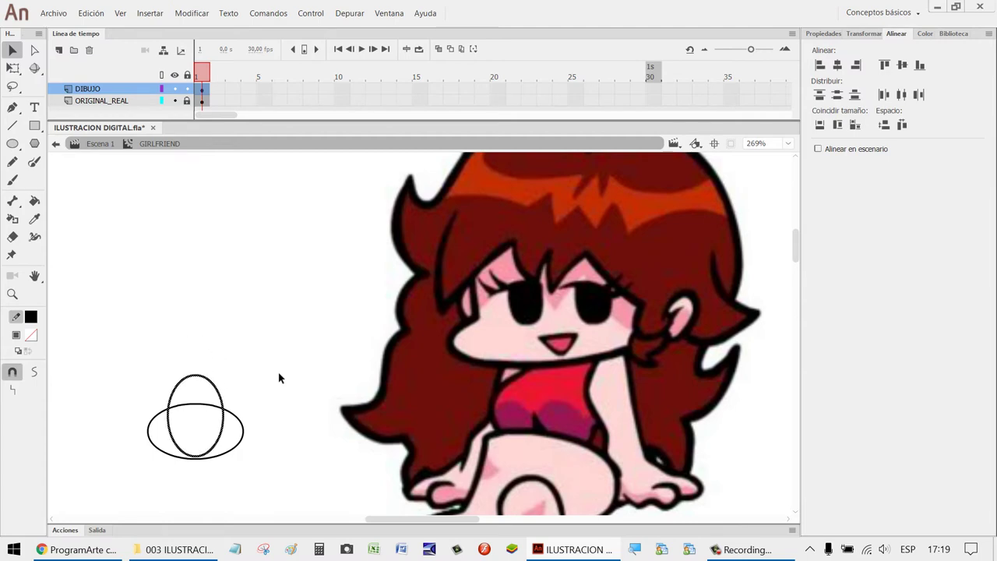
key(Up)
key(Up)
key(Up)
key(Up)
key(Up)
key(Up)
key(Down)
key(Down)
key(Down)
key(Down)
key(Down)
key(Down)
key(Down)
key(Down)
key(Down)
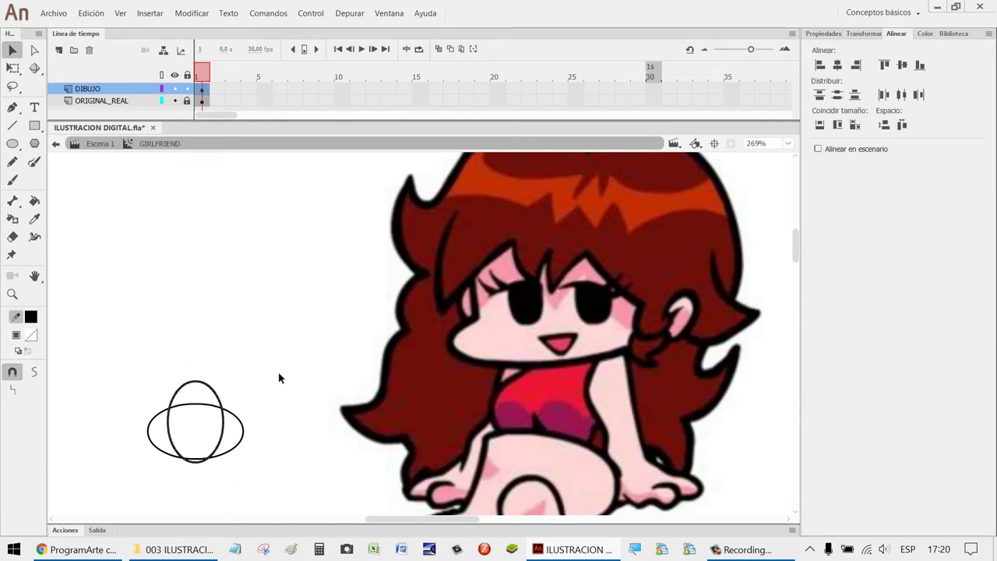
key(Down)
key(Down)
key(Down)
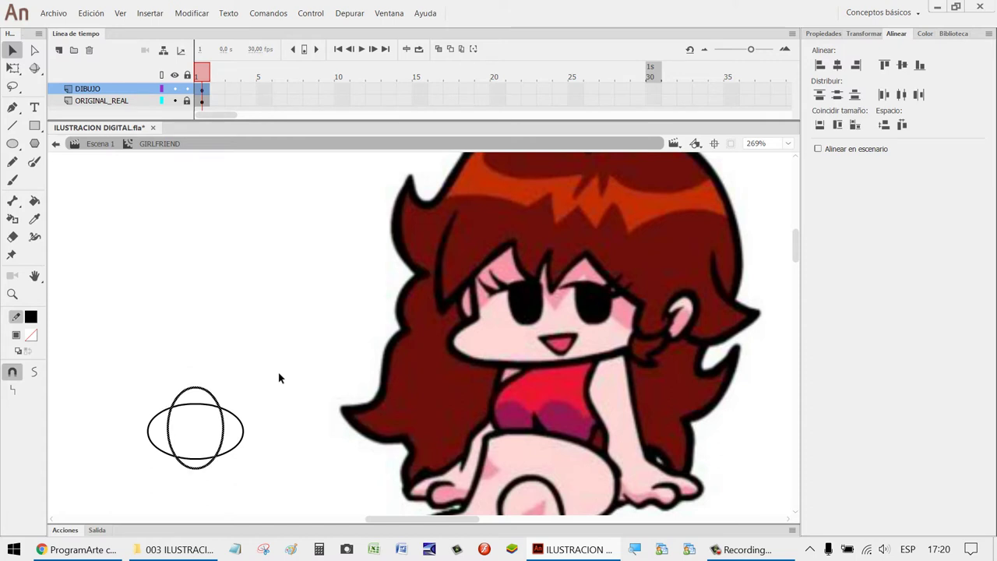
key(Up)
key(Up)
key(Up)
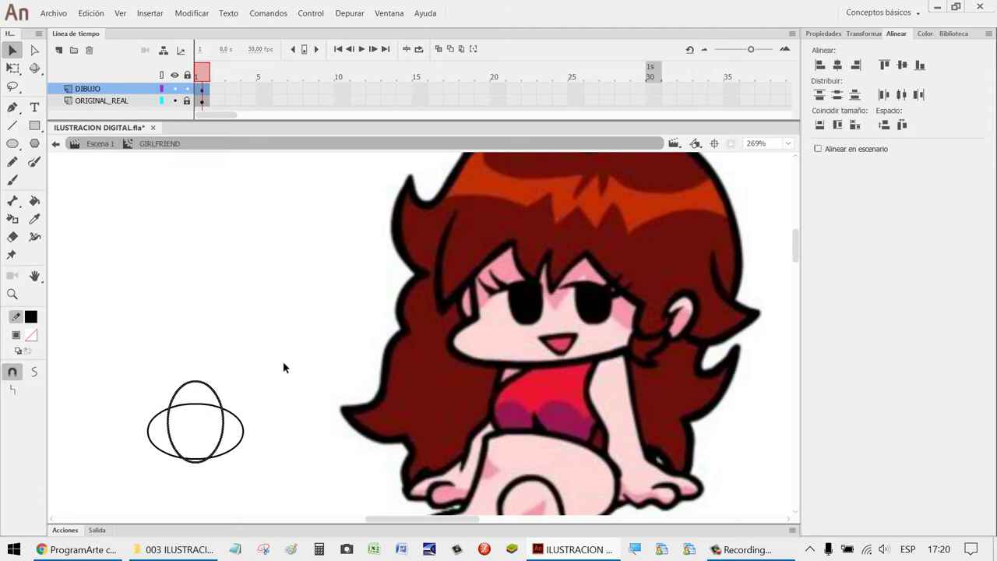
Delete the arc of the upright oval that rises above the horizontal oval.
click(241, 348)
click(215, 394)
key(Delete)
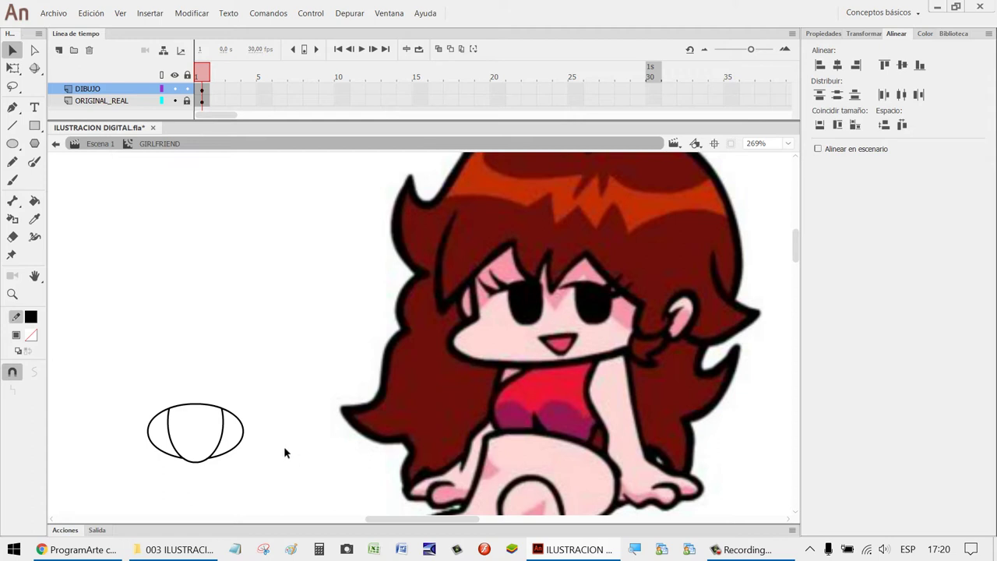
key(z)
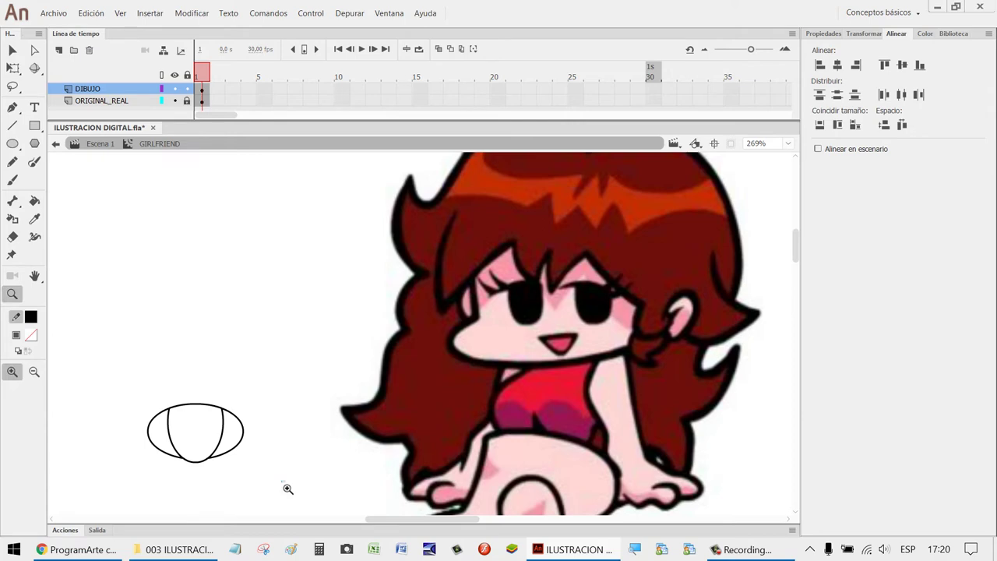
Draw a straight horizontal line across the upper part of the overlapping ovals, extending past both sides of the wide oval.
click(288, 488)
scroll(403, 407, up, 3)
key(v)
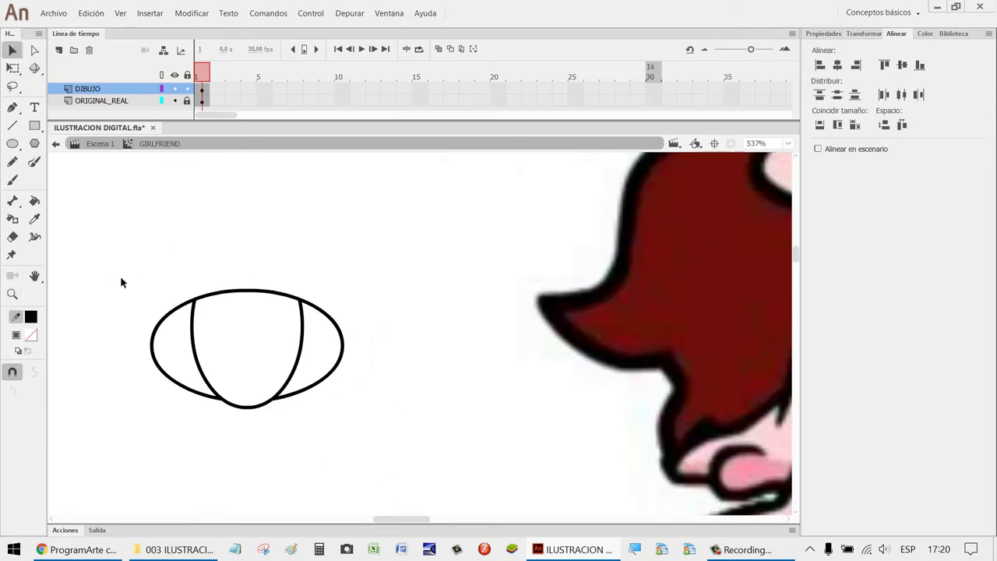
key(n)
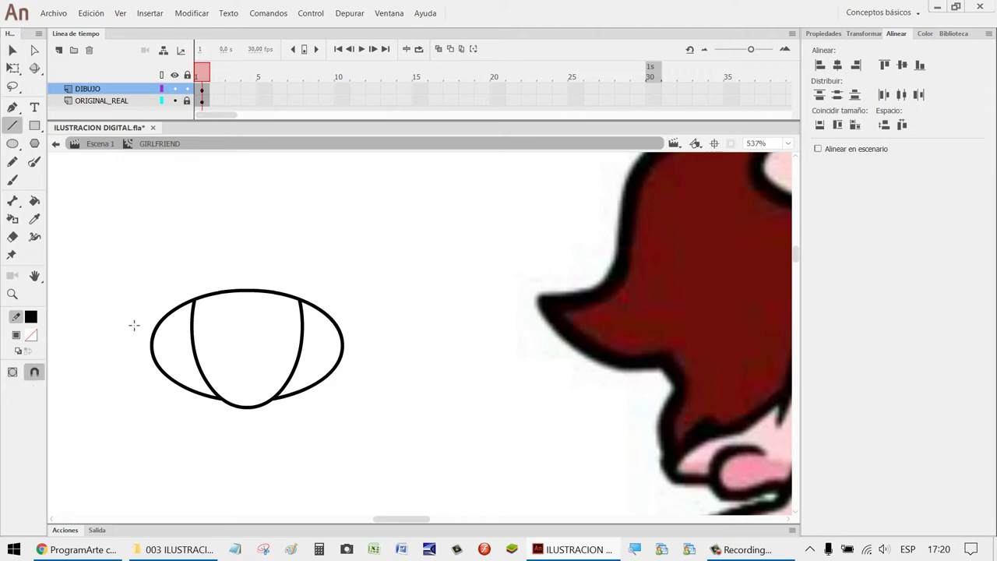
drag(122, 320, 383, 319)
key(v)
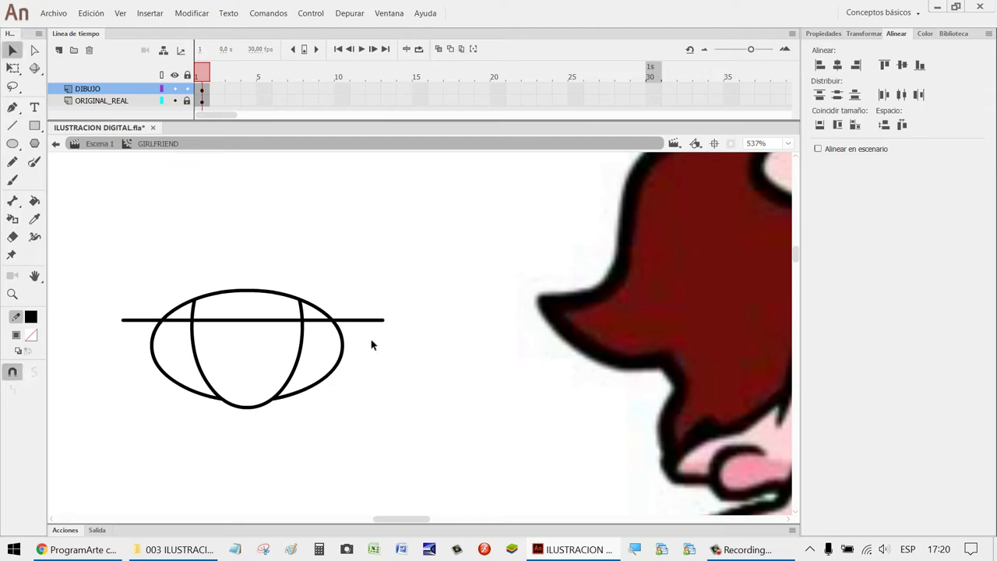
Delete both side arcs of the wide oval that lie below the horizontal line.
click(344, 338)
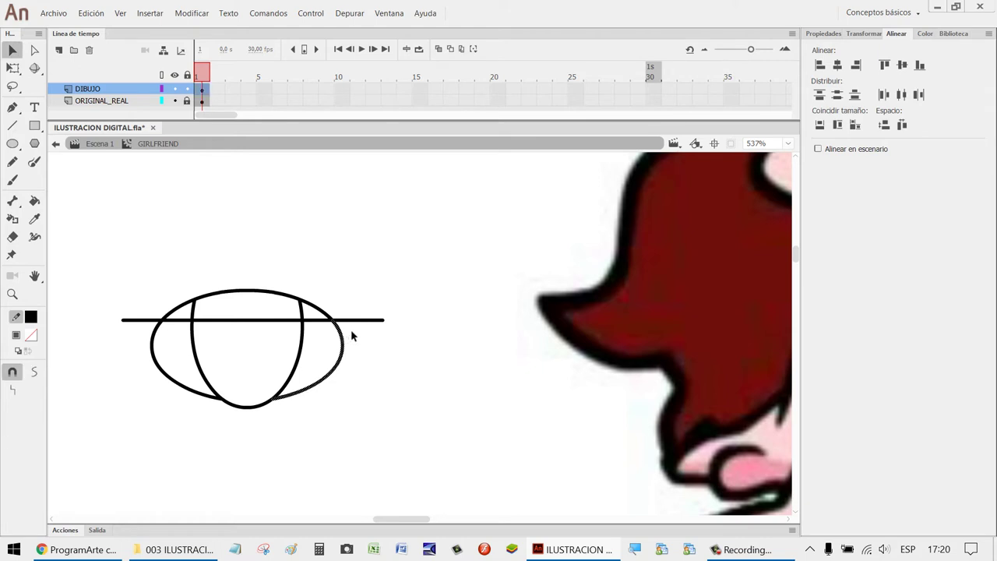
key(Delete)
click(156, 371)
key(Delete)
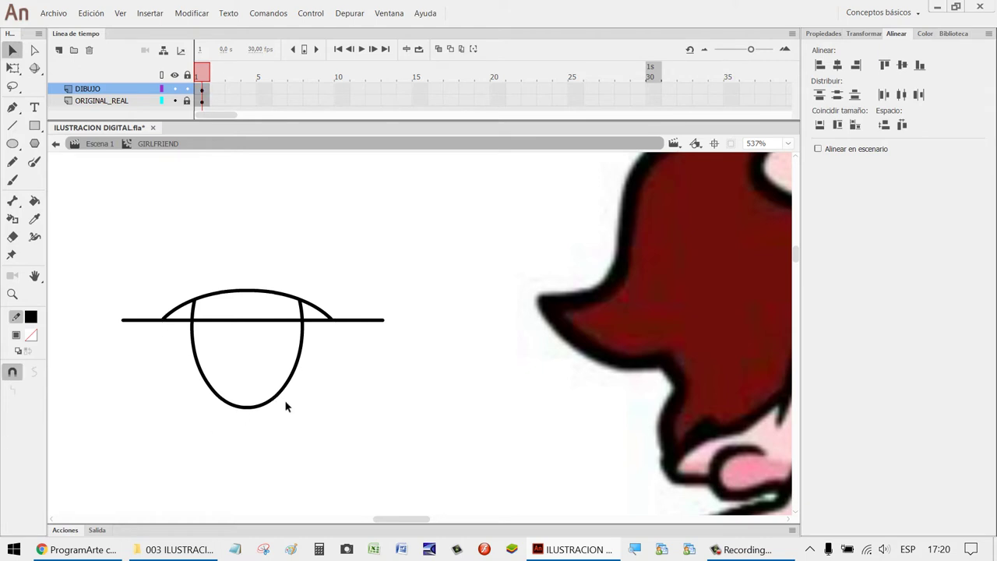
Delete every segment of the horizontal guide line, leaving only the upper eyelid arc and the rounded iris outline.
click(179, 320)
key(Delete)
click(318, 320)
key(Delete)
click(363, 320)
key(Delete)
click(268, 320)
key(Delete)
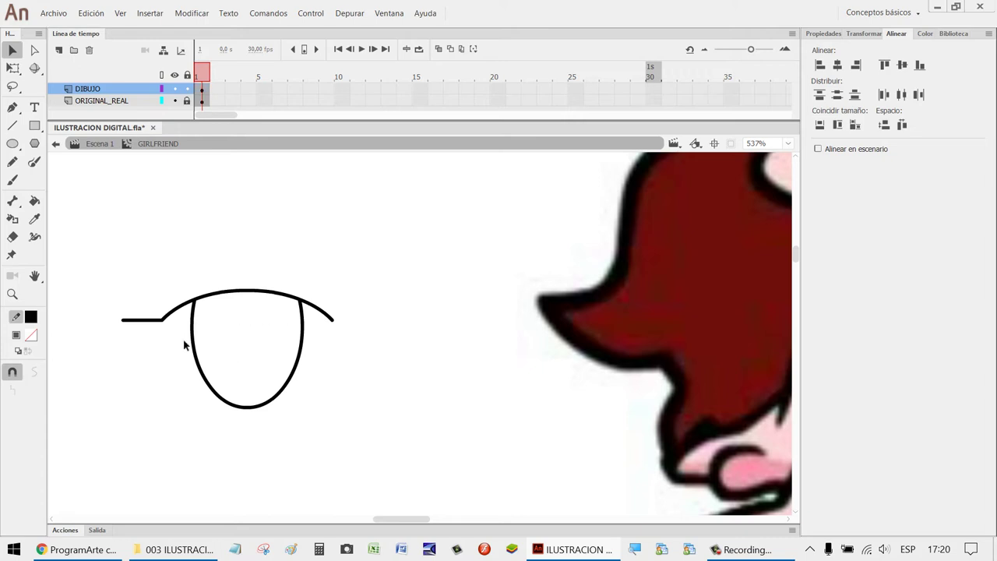
click(131, 321)
key(Delete)
Unlink the width and height scaling and widen the eyelid arc to 110%.
scroll(475, 332, down, 2)
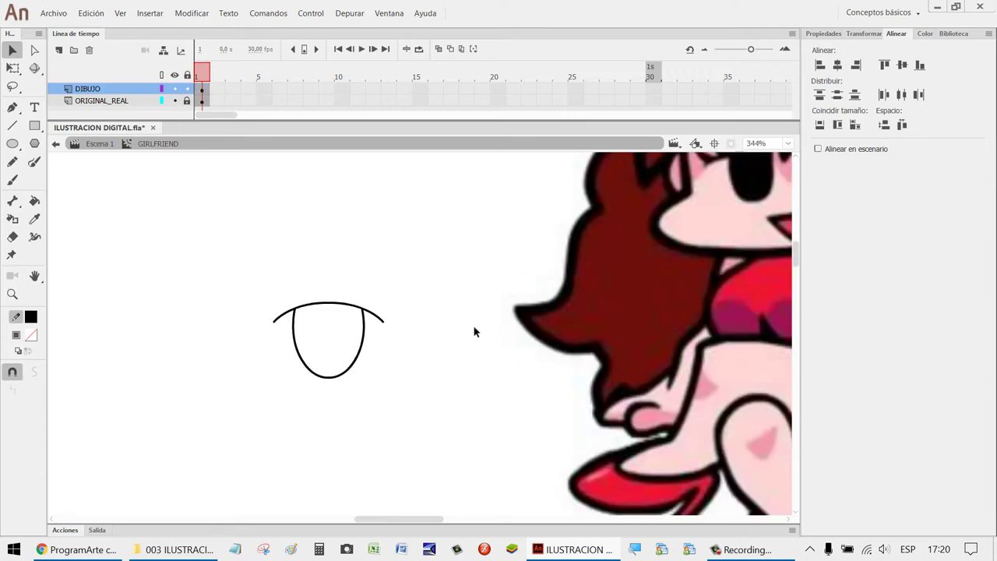
scroll(474, 332, down, 1)
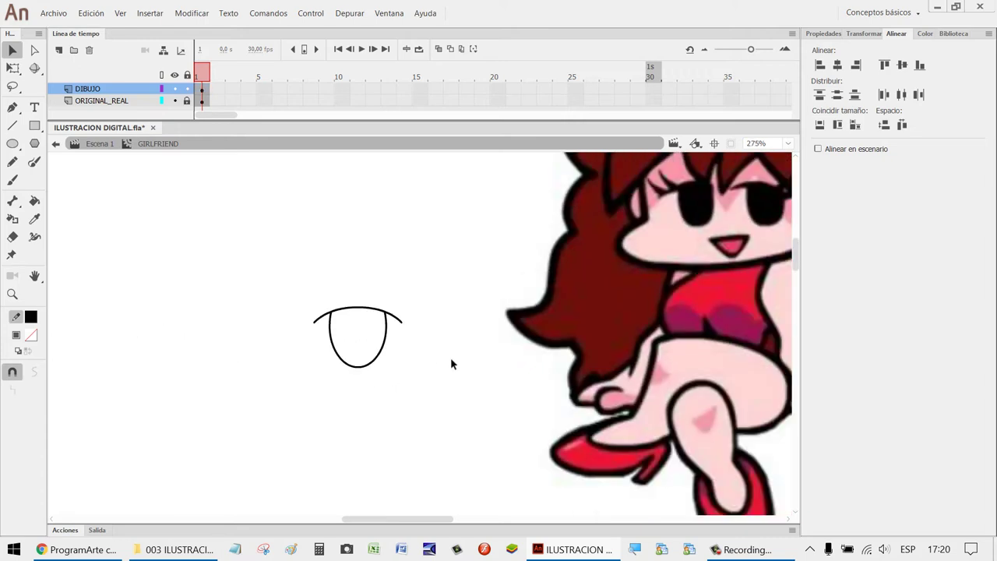
key(z)
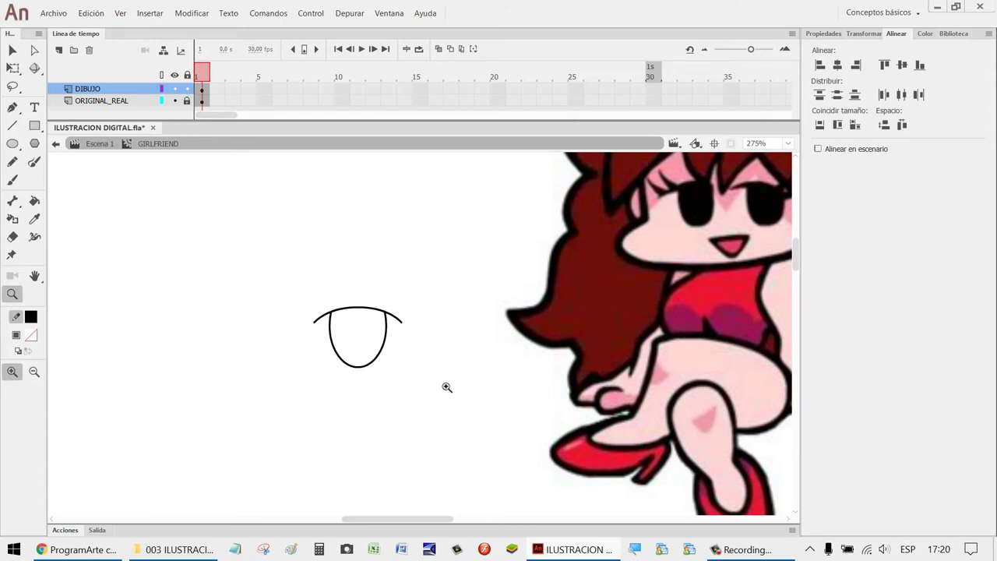
key(v)
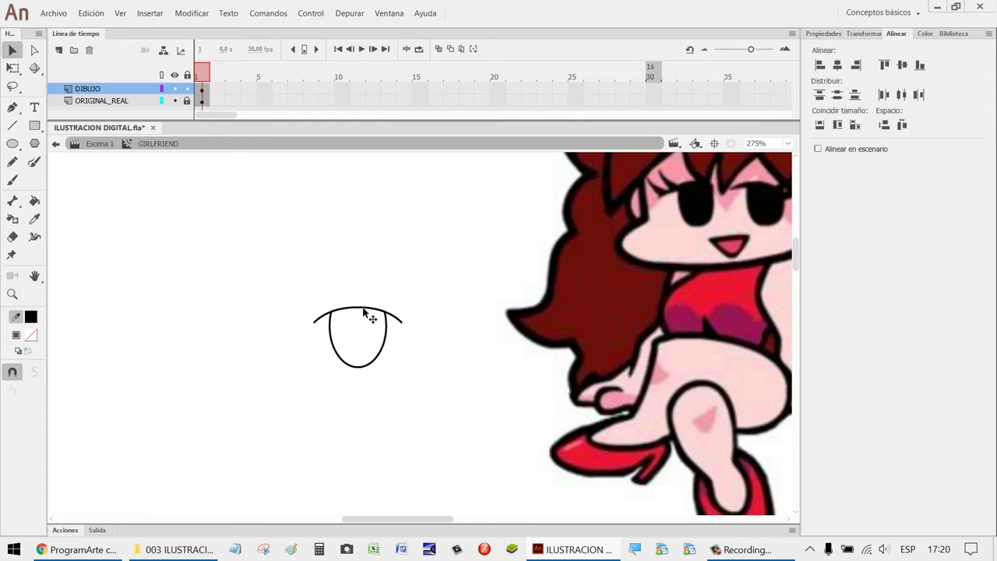
click(363, 311)
click(866, 34)
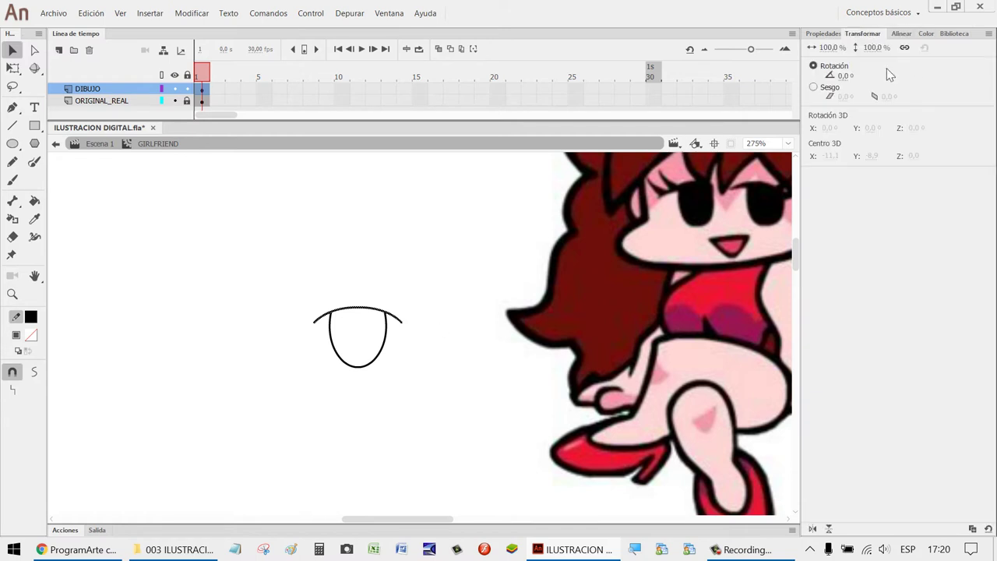
click(904, 48)
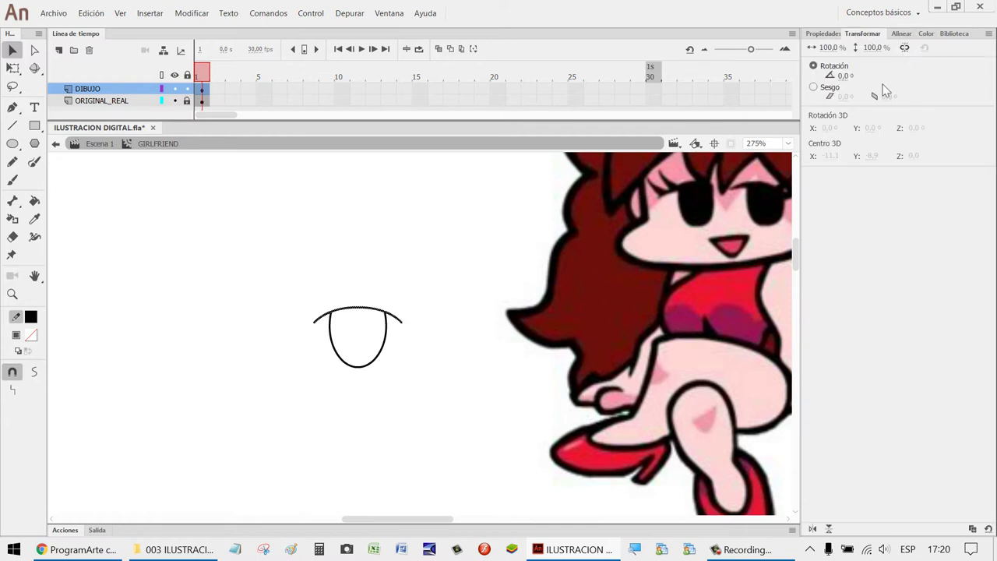
click(834, 47)
text(110)
key(Return)
Examine up close how the widened eyelid arc meets the upper ends of the iris outline.
key(z)
drag(453, 366, 242, 262)
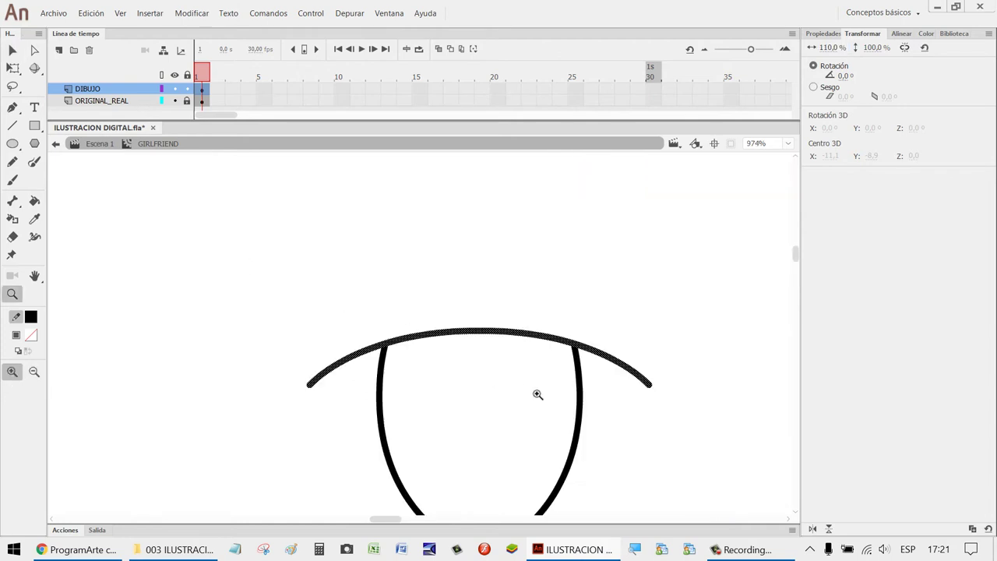
key(v)
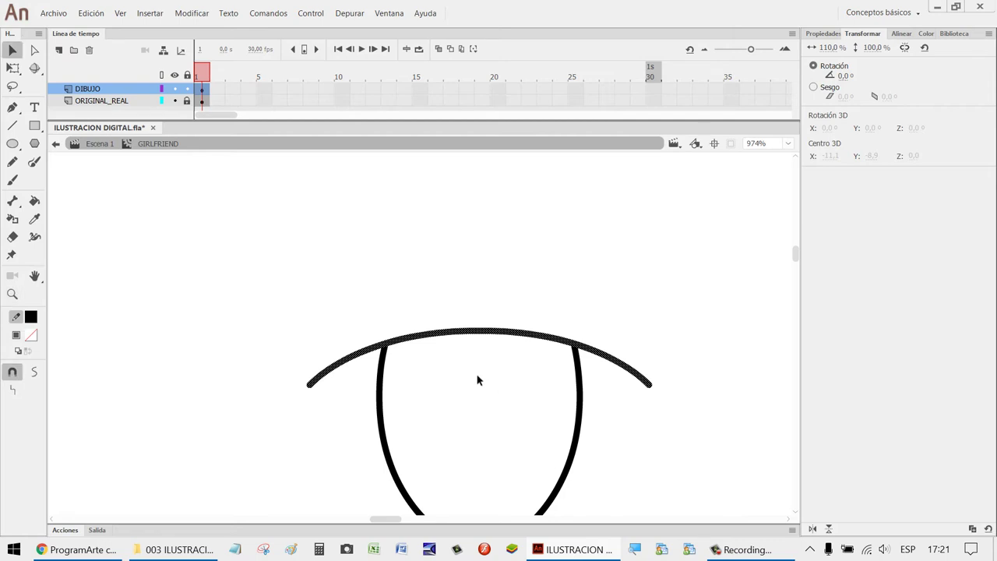
click(477, 377)
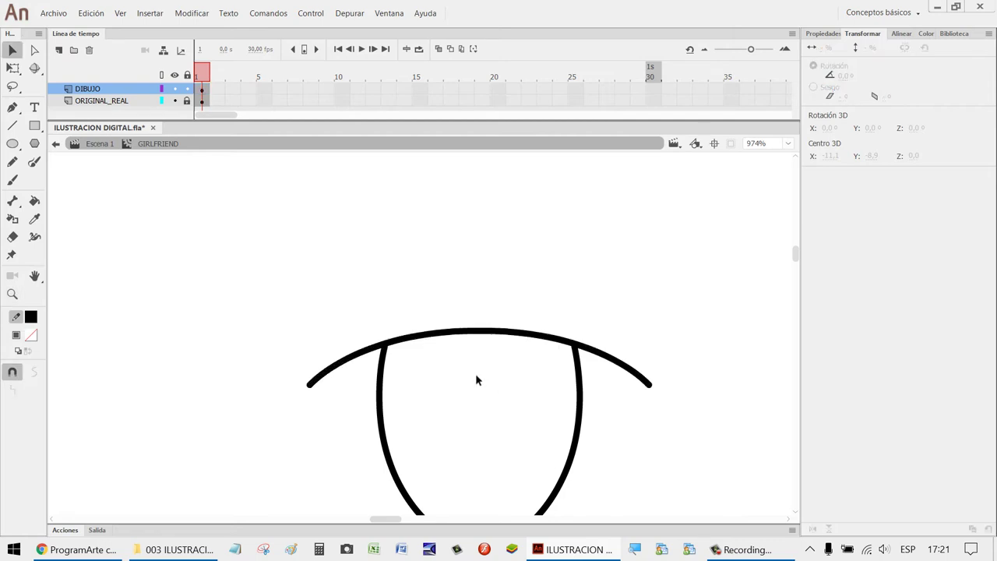
key(z)
click(351, 330)
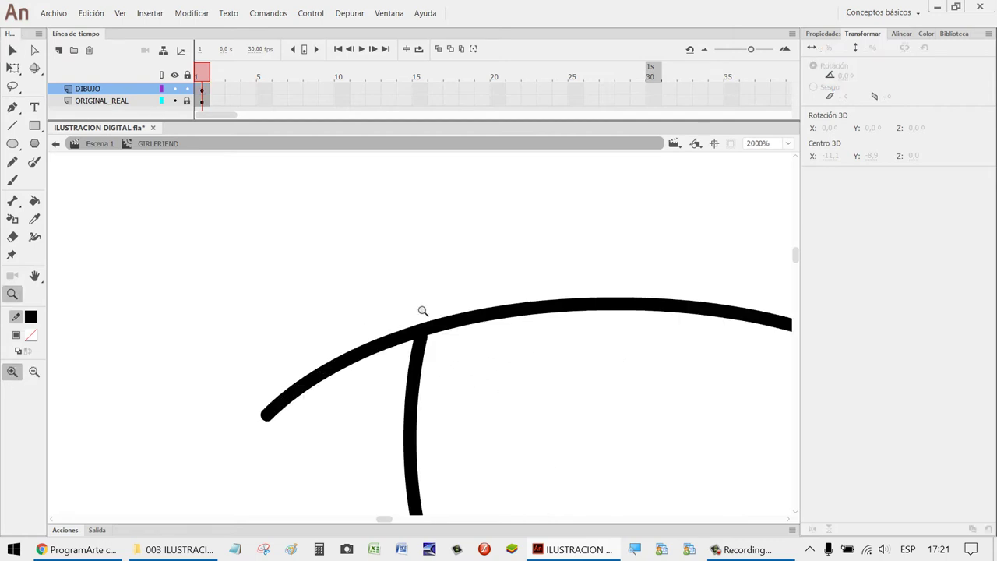
key(v)
click(423, 336)
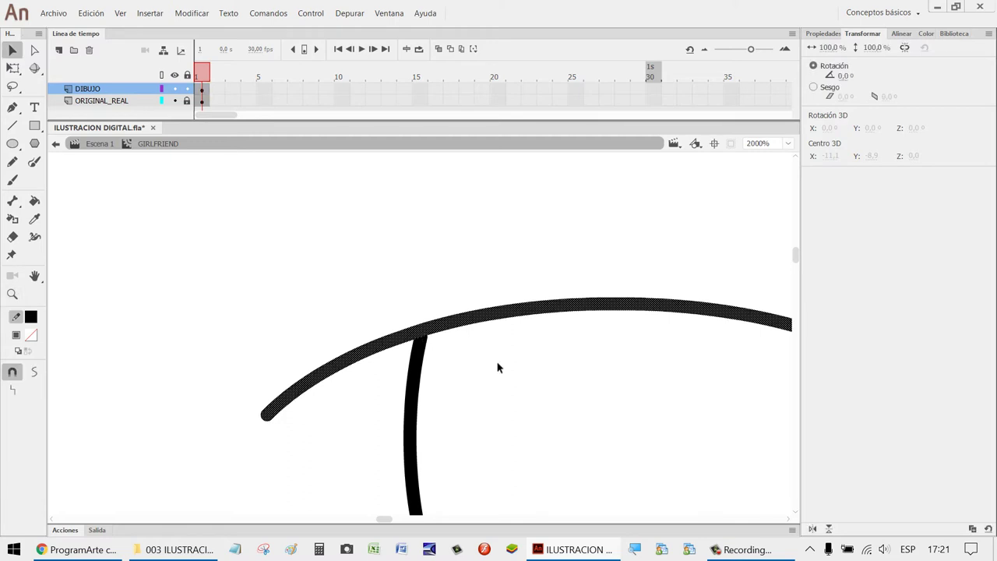
click(496, 367)
click(421, 378)
click(510, 381)
scroll(592, 377, down, 3)
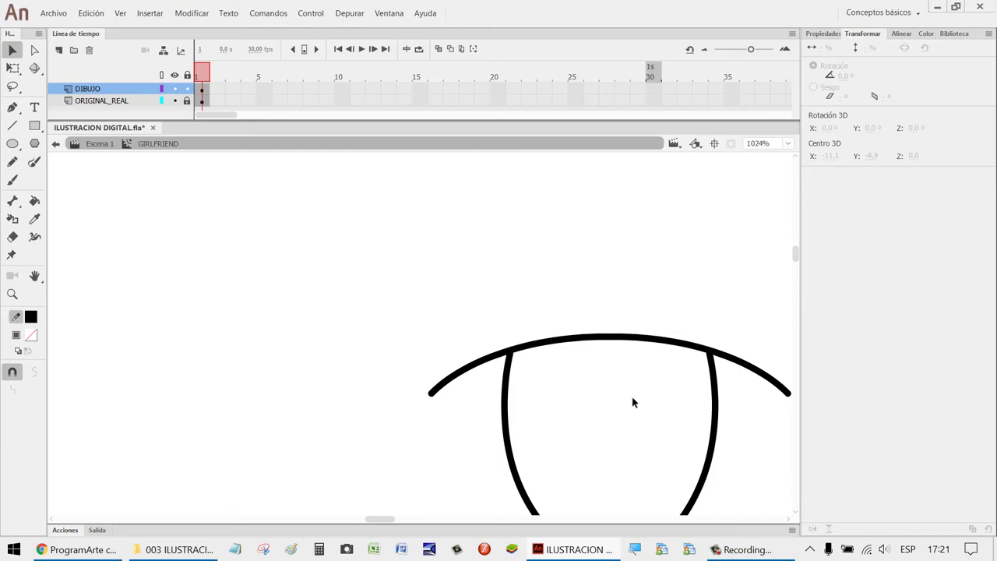
Duplicate the eyelid arc and place the copy above the original.
key(h)
drag(669, 403, 531, 382)
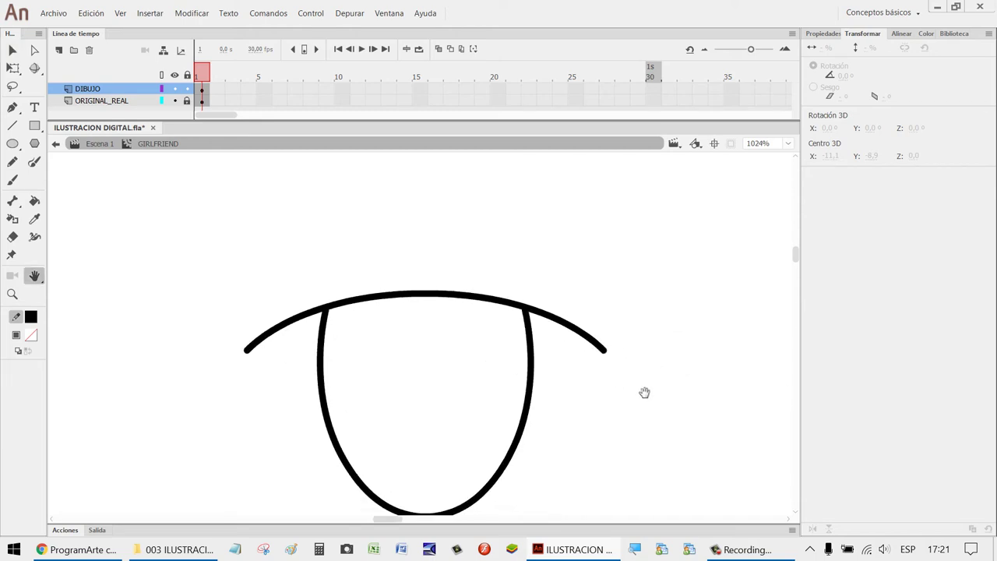
key(v)
click(442, 299)
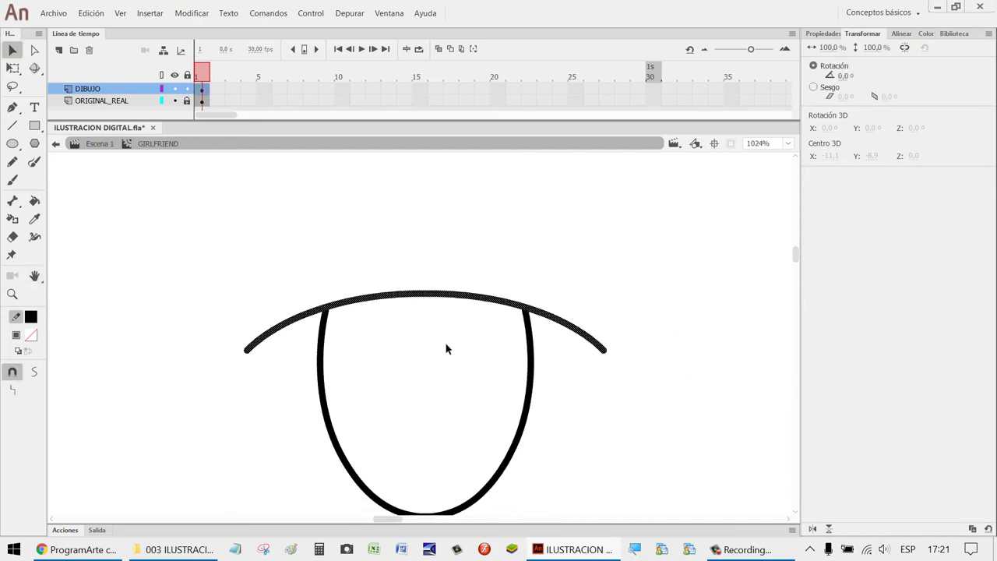
click(284, 333)
click(606, 352)
key(ctrl+d)
drag(605, 373, 585, 270)
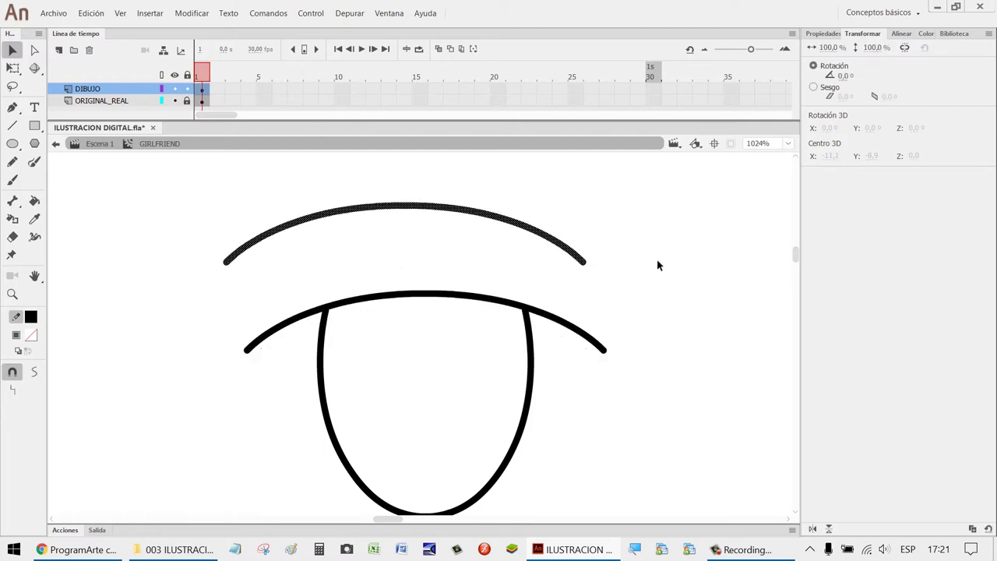
Try a height of 120% for the duplicated arc and move it slightly closer to the original arc.
click(874, 48)
text(120)
key(Return)
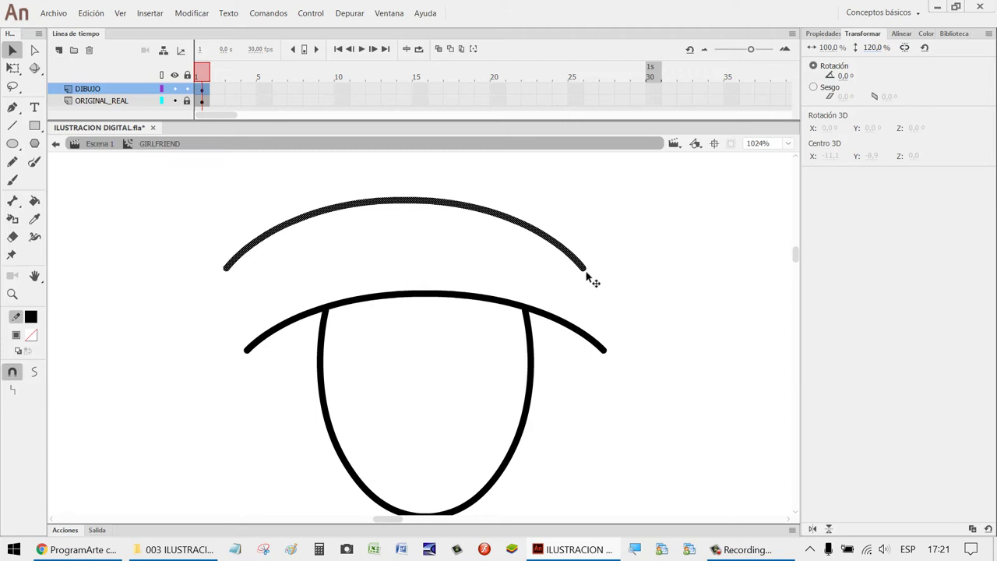
mouse_move(588, 269)
mouse_down()
mouse_move(615, 352)
mouse_move(589, 282)
mouse_up()
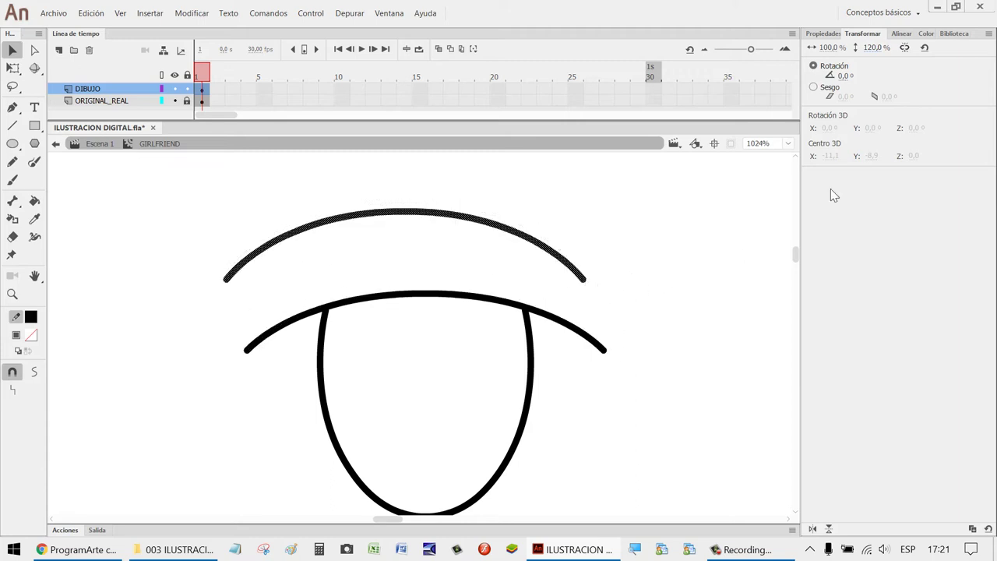
Set the duplicated arc's height to 150% and move it down so its ends meet those of the original arc, forming a crescent.
click(872, 47)
text(150)
key(Return)
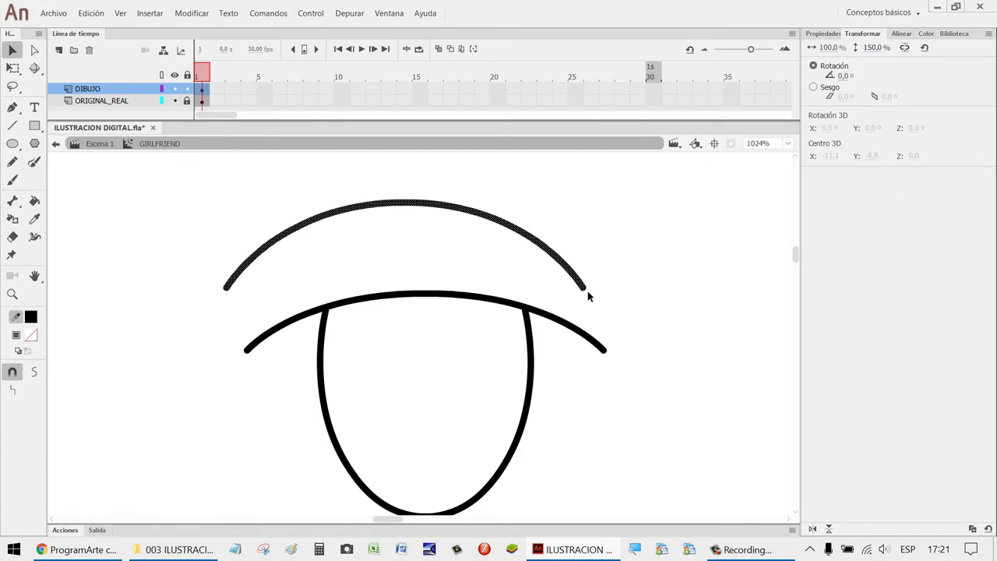
drag(586, 296, 616, 361)
scroll(661, 382, down, 1)
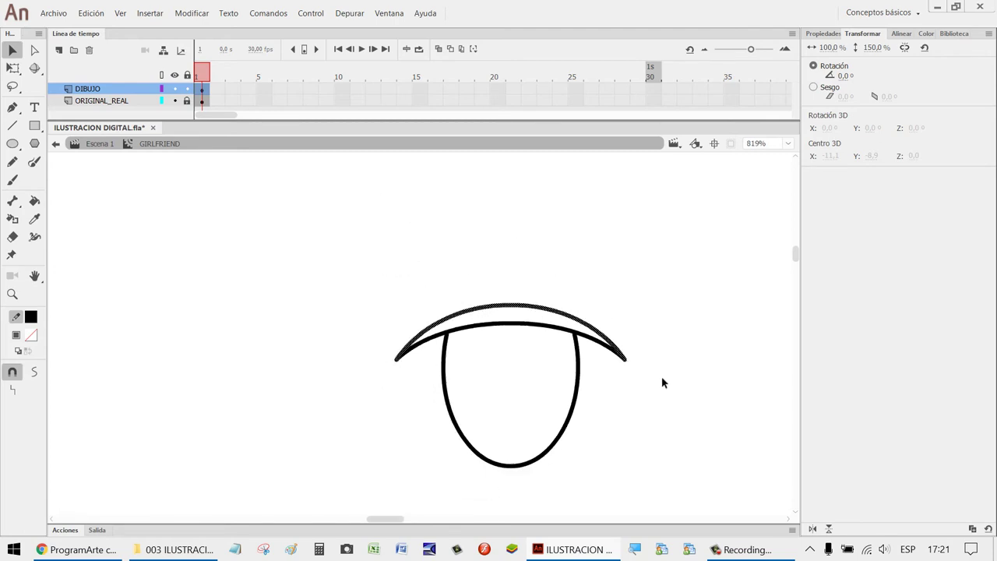
Compare the crescent eyelid and iris outline with the cartoon reference's eyes.
scroll(662, 382, down, 3)
key(h)
drag(696, 412, 379, 351)
drag(583, 293, 372, 384)
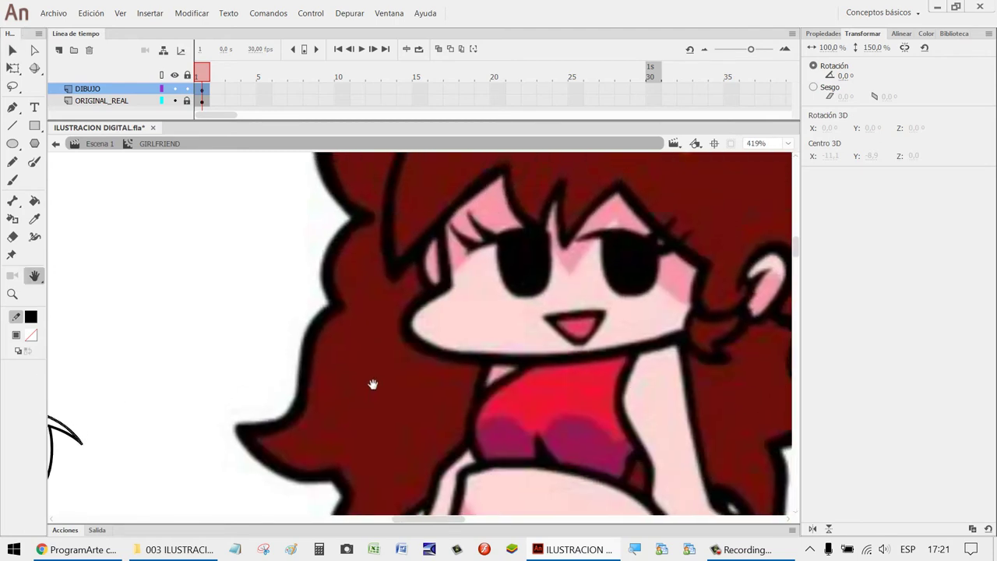
mouse_move(156, 455)
mouse_down()
mouse_move(434, 356)
mouse_move(538, 374)
mouse_up()
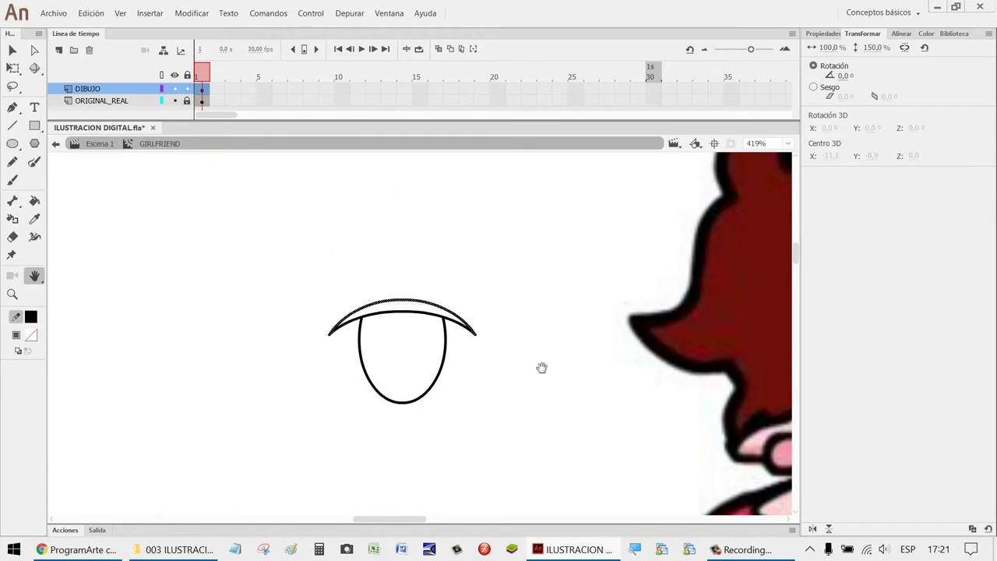
key(v)
click(505, 377)
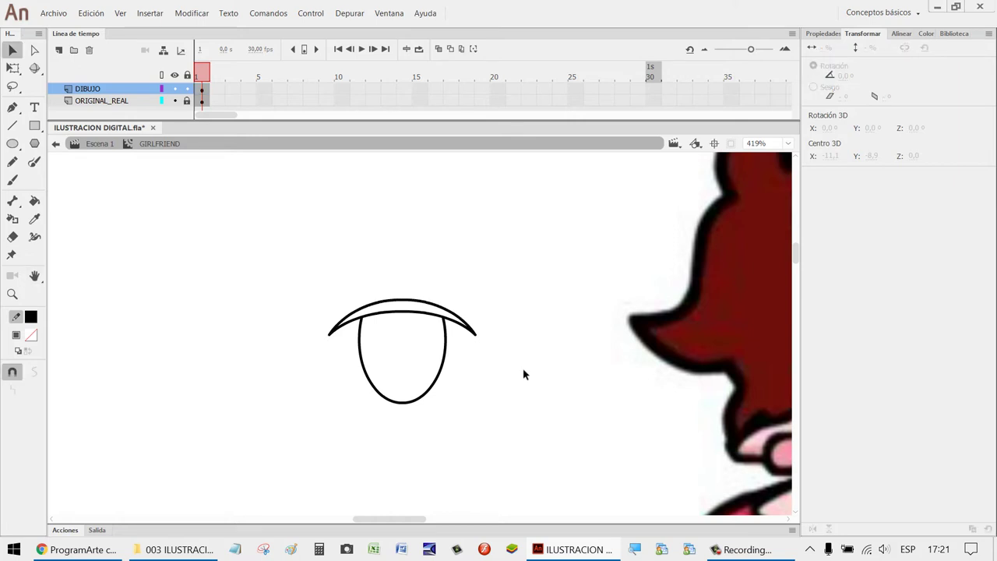
key(z)
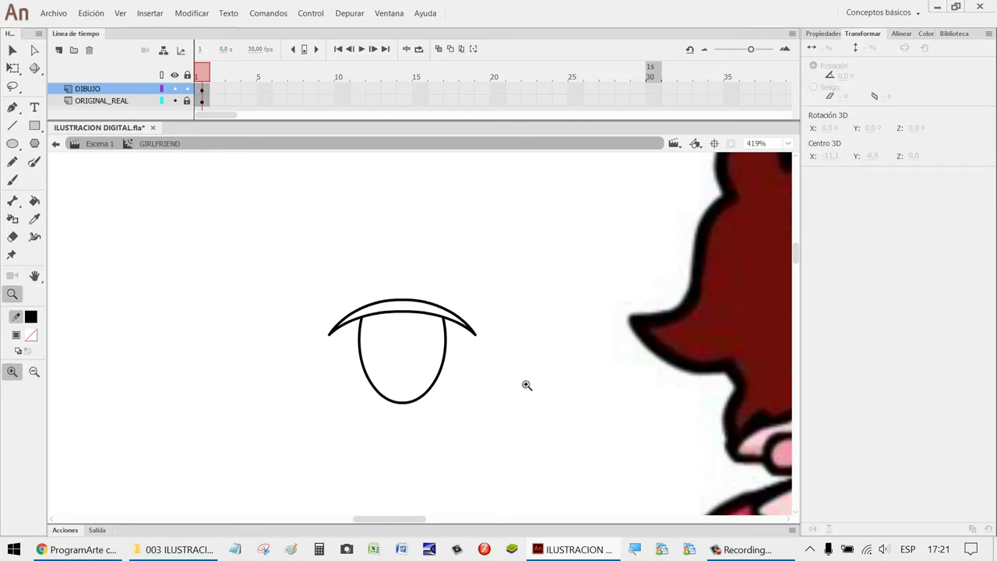
drag(529, 389, 271, 239)
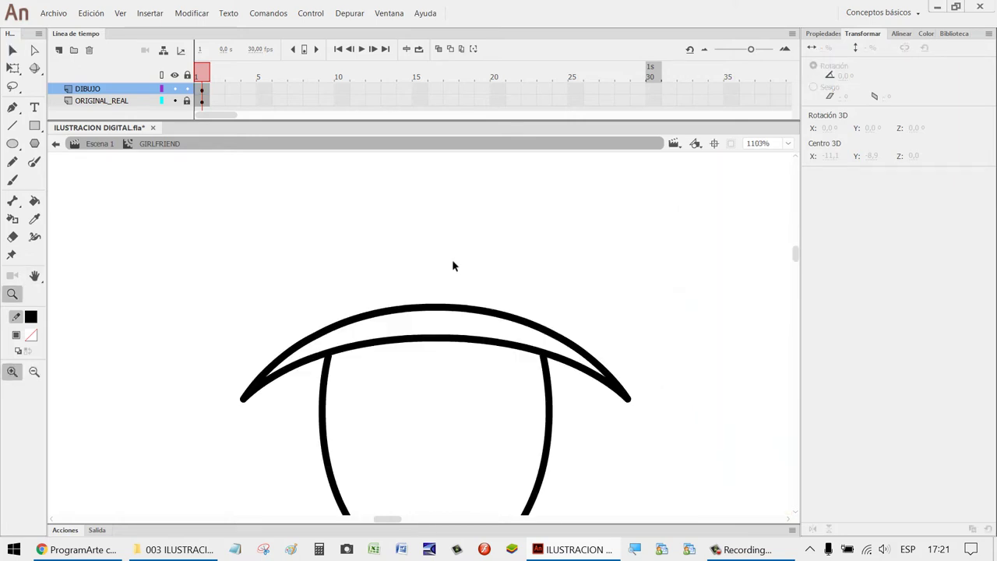
Nudge the iris outline up until its two upper ends extend slightly into the crescent eyelid.
key(v)
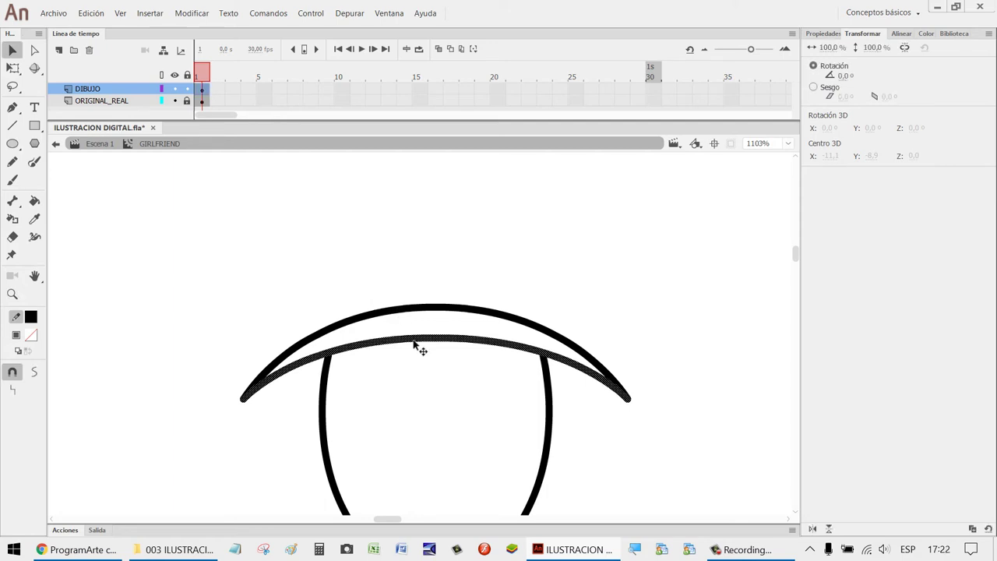
scroll(580, 411, down, 2)
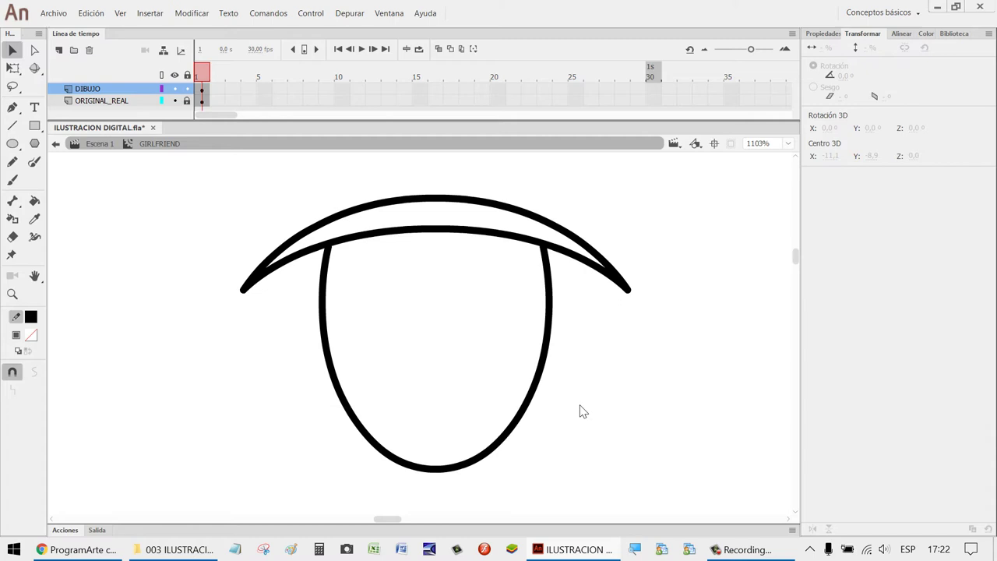
click(536, 399)
key(Up)
key(Up)
key(Up)
key(Up)
key(Up)
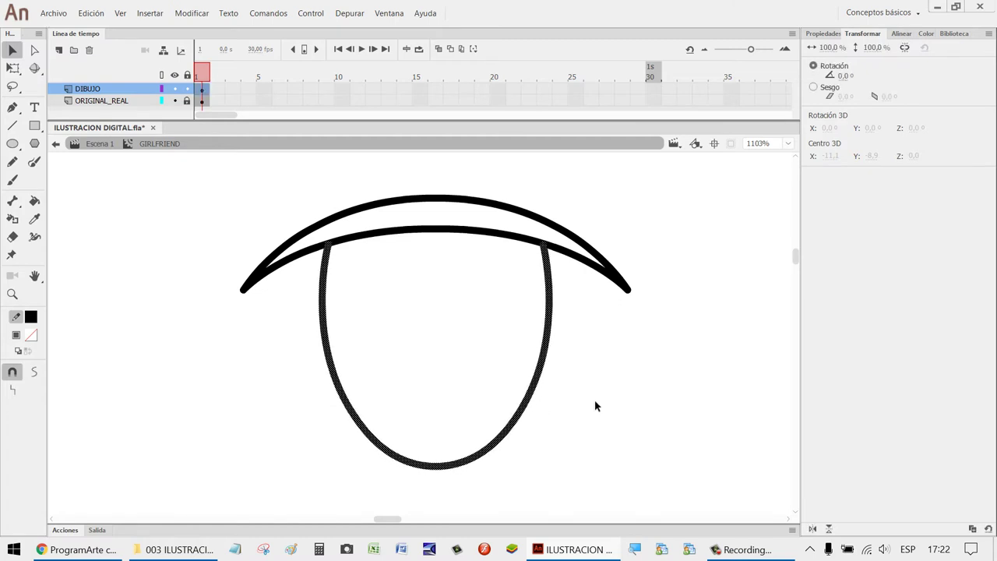
key(Up)
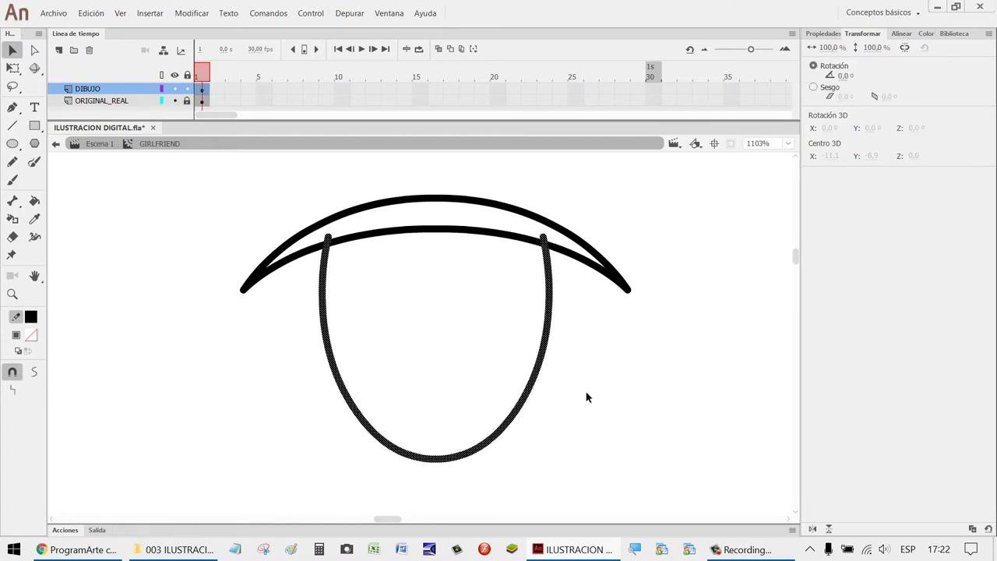
Delete the two iris tips inside the eyelid and the lower eyelid arc segment between them.
click(585, 397)
click(327, 239)
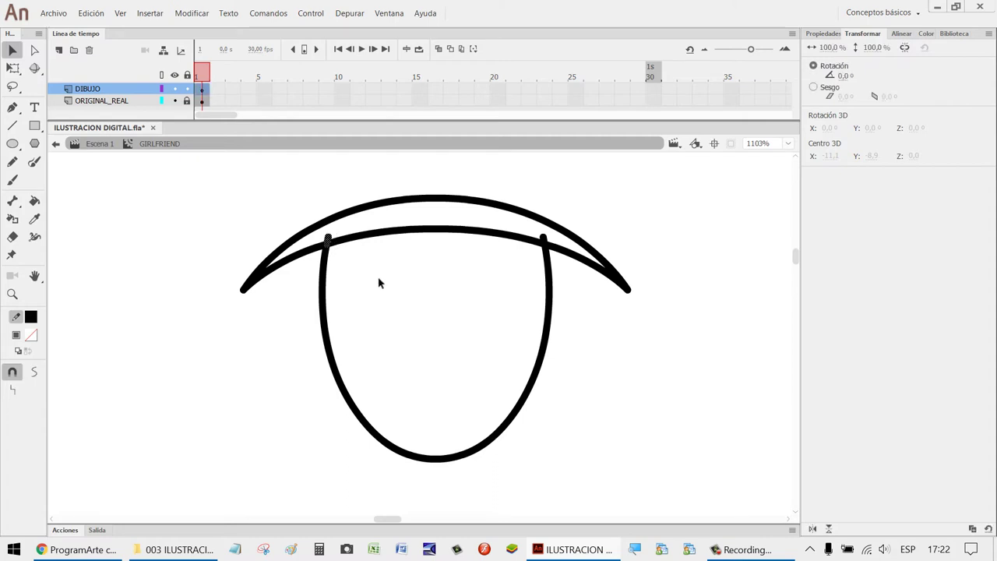
key(Delete)
click(544, 239)
key(Delete)
click(477, 231)
key(Delete)
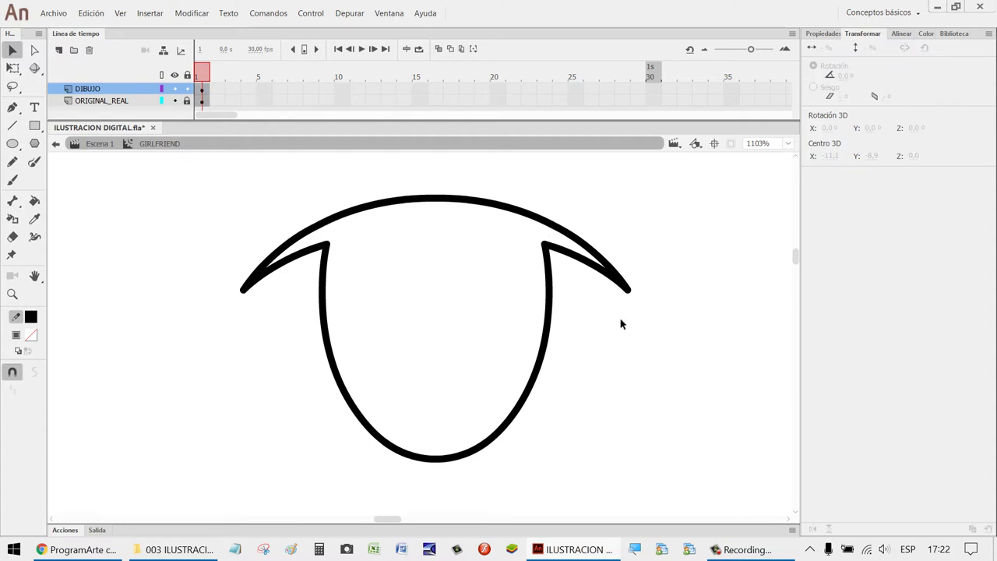
Draw a pointed eyelash on the eyelid's upper-left edge from two lines meeting at a tip, and bend them into curves.
scroll(628, 326, up, 3)
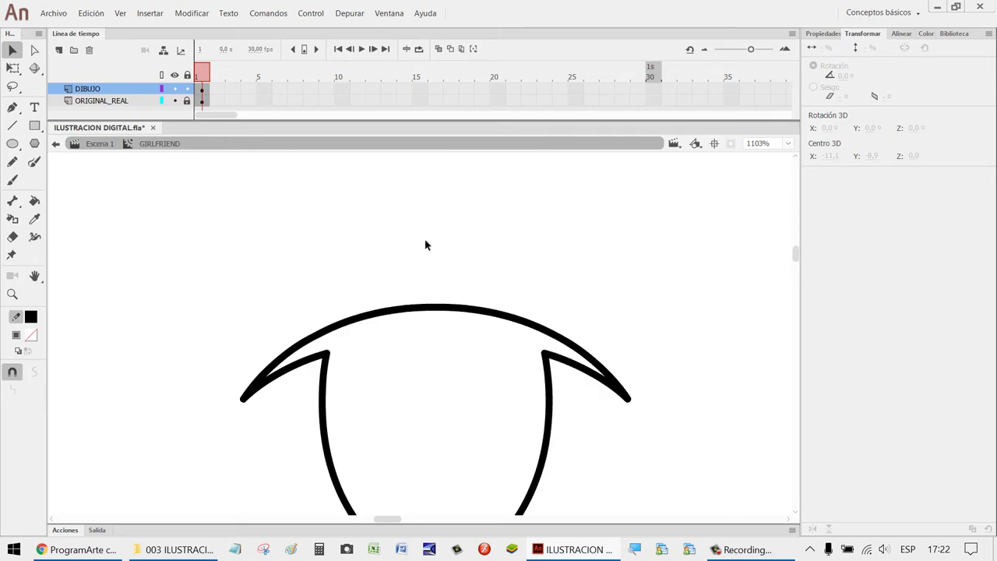
key(n)
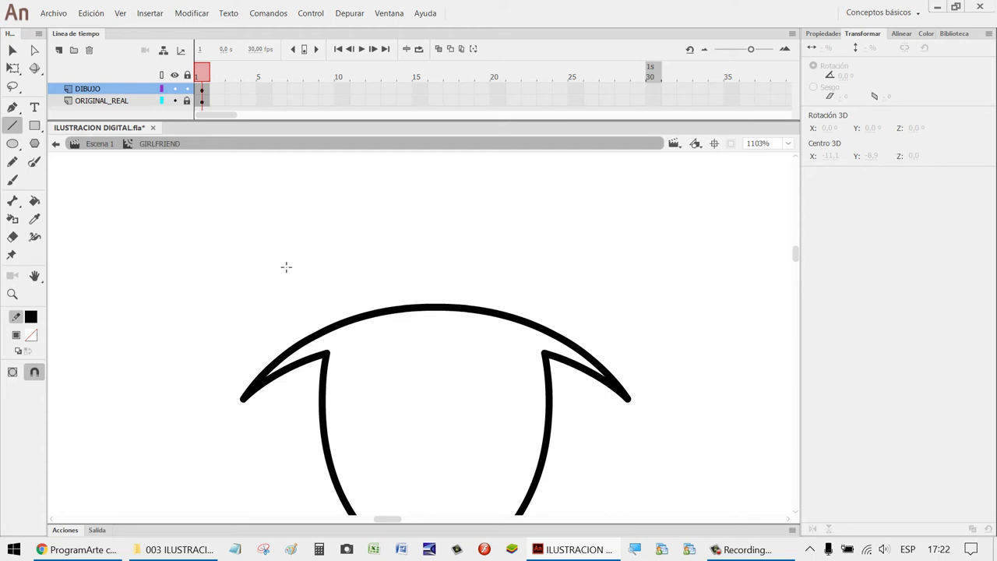
mouse_move(272, 269)
mouse_down()
mouse_move(345, 330)
mouse_move(340, 323)
mouse_up()
mouse_move(271, 270)
mouse_down()
mouse_move(316, 350)
mouse_move(281, 317)
mouse_move(305, 324)
mouse_up()
key(v)
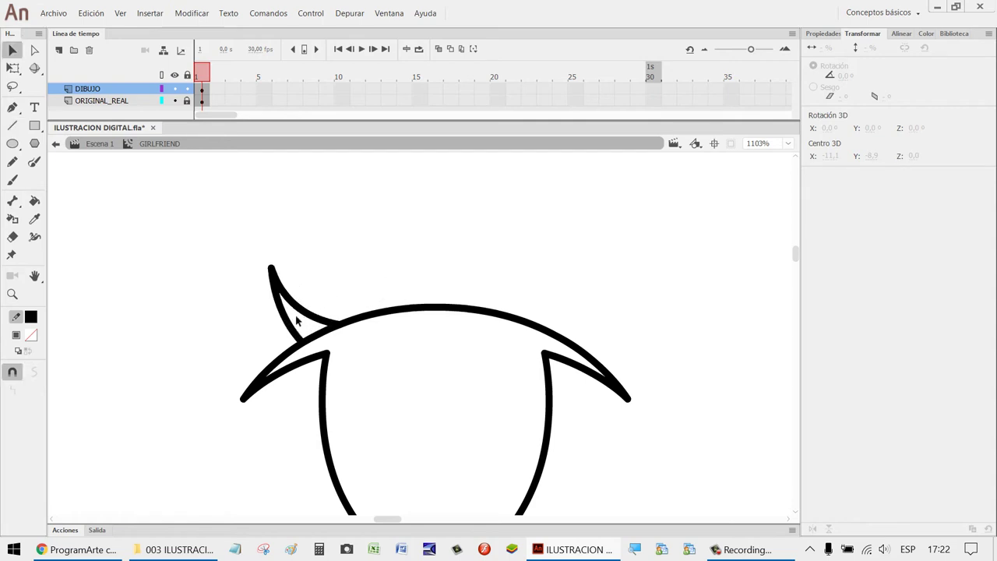
Duplicate the eyelash and place the copy just below and left of the first one on the eyelid's outer edge.
double_click(294, 327)
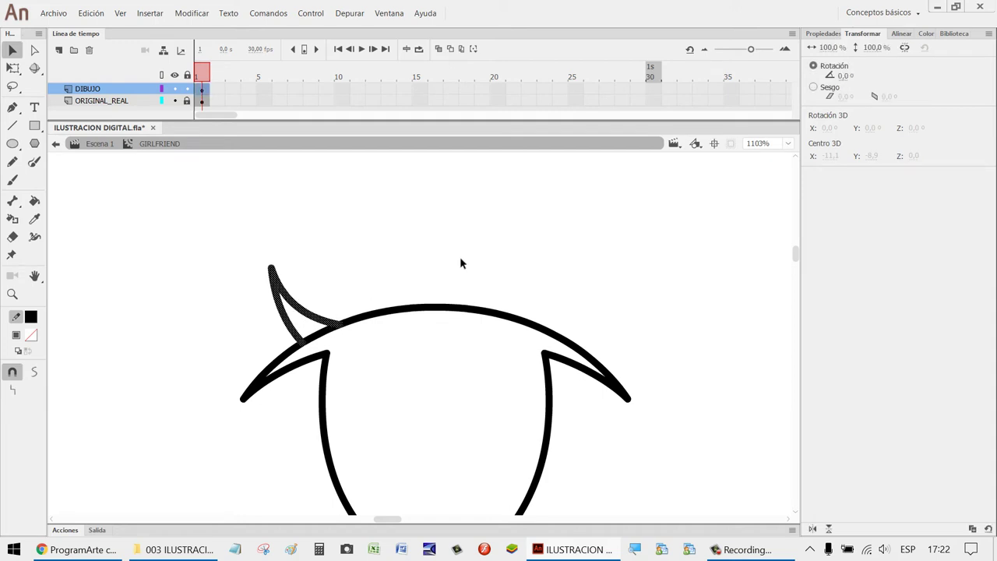
key(ctrl+v)
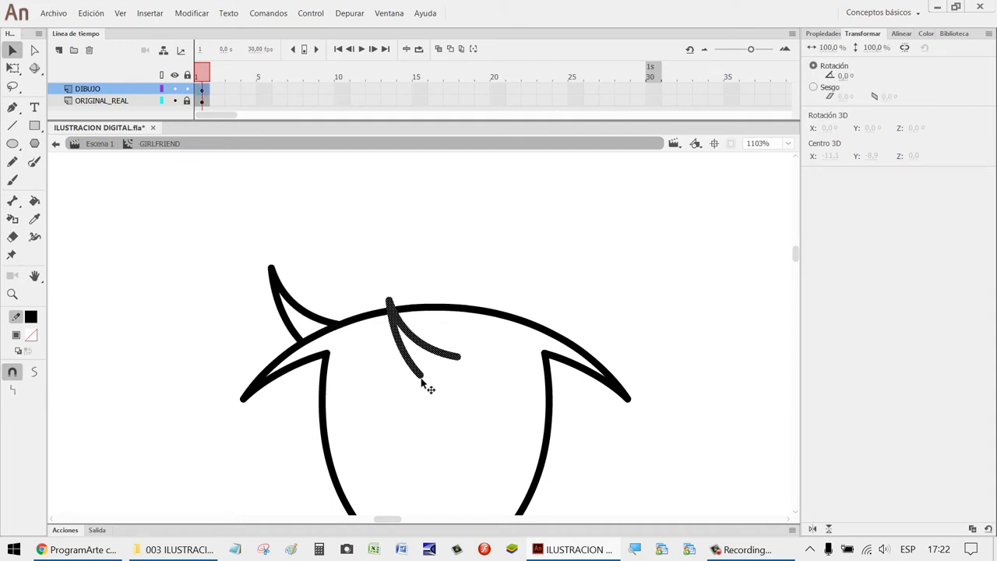
drag(421, 380, 255, 371)
drag(265, 377, 280, 378)
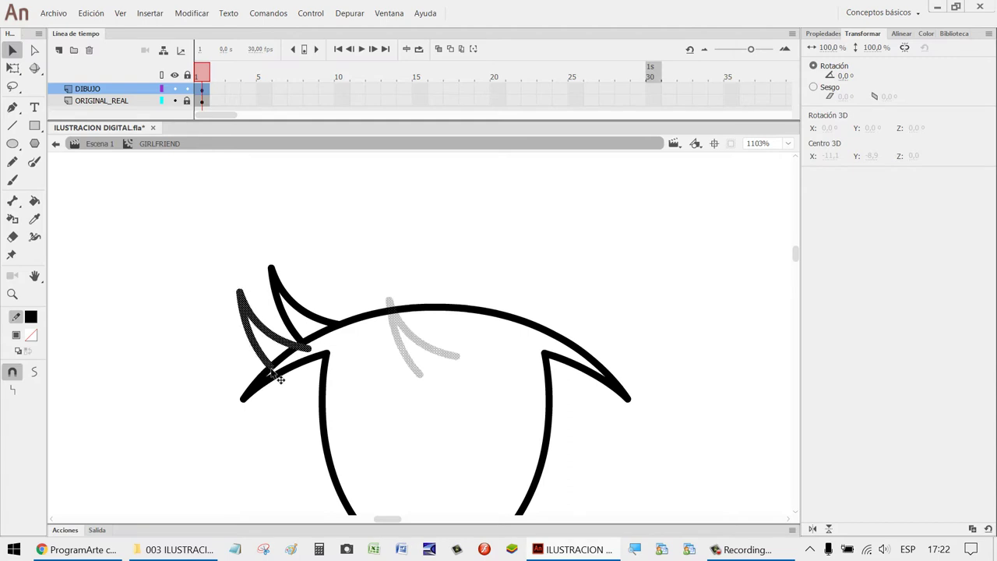
Delete the excess lash ends and the eyelid segments beneath both eyelashes so they join the eye outline.
click(335, 336)
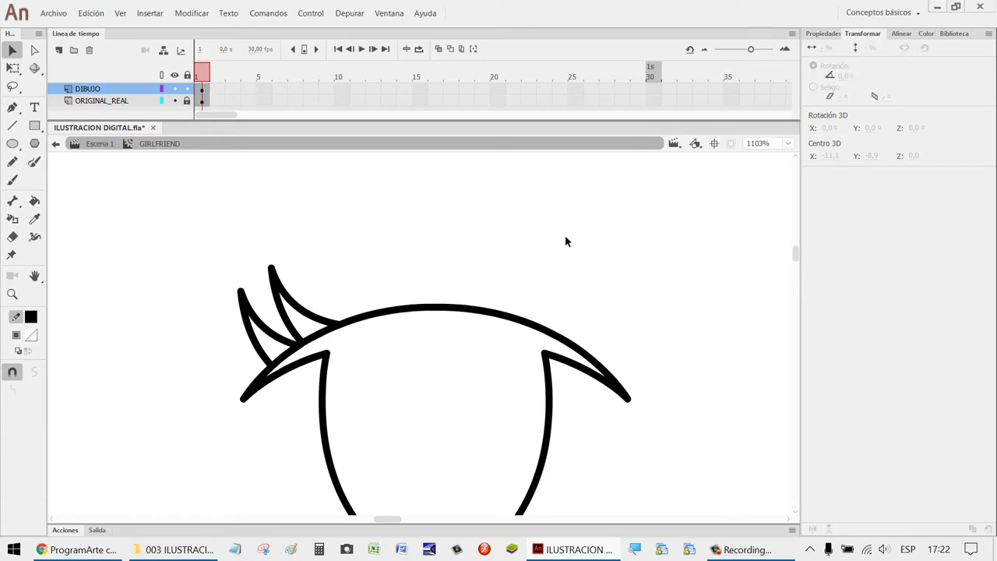
click(326, 339)
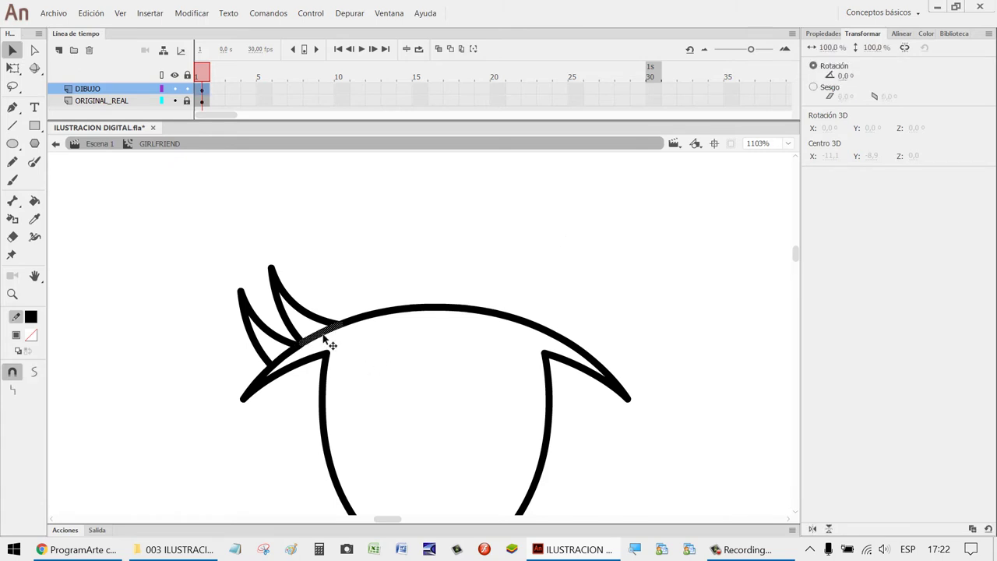
key(Delete)
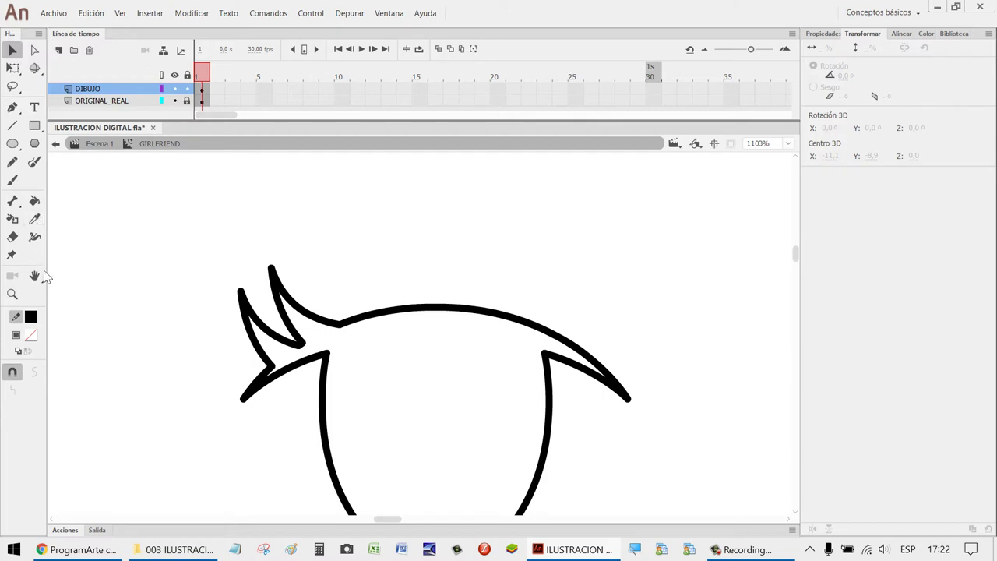
Fill the combined eyelid, eyelash and iris outline with black.
click(35, 201)
click(32, 335)
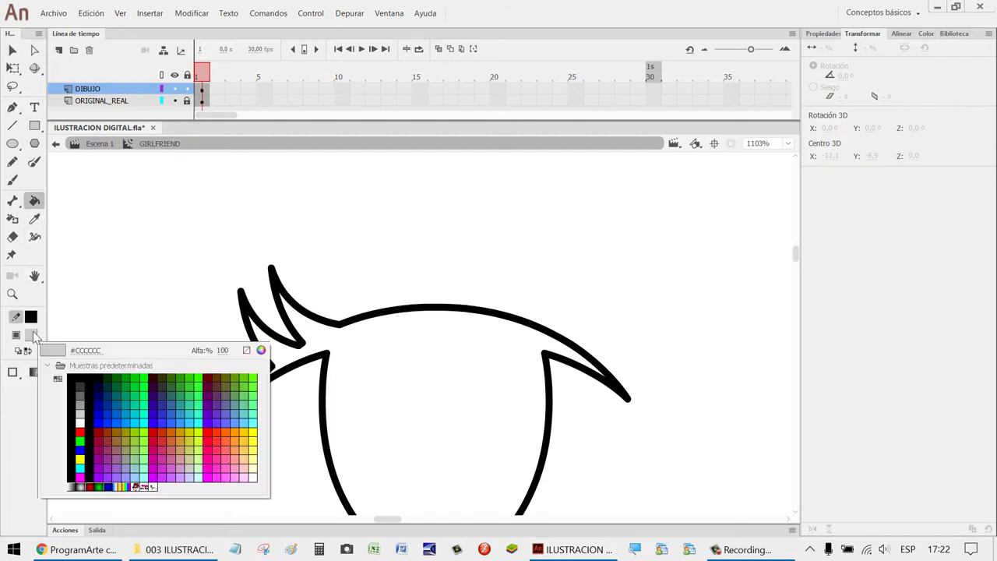
click(73, 377)
click(393, 373)
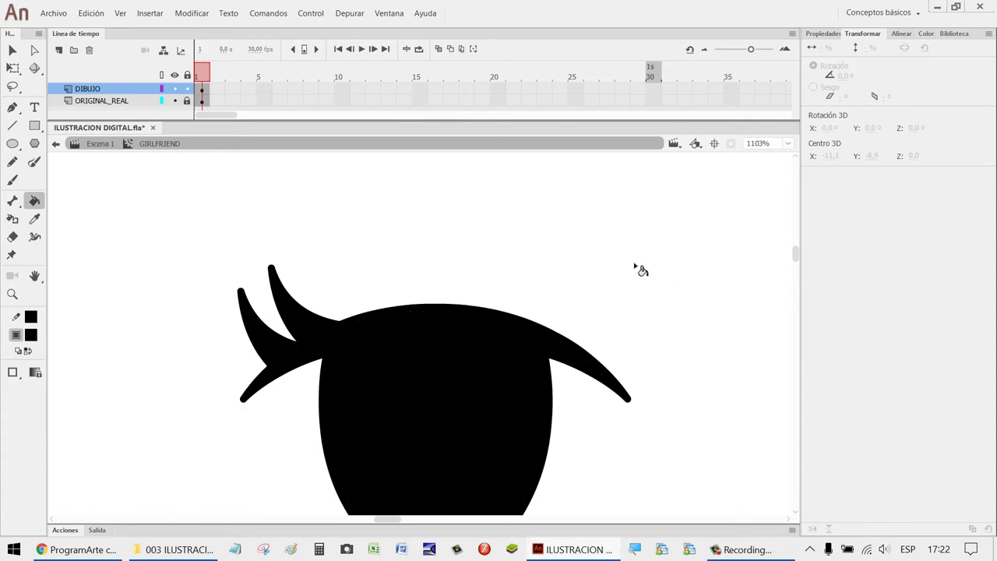
Select the entire filled eye with its eyelashes and group it.
scroll(604, 257, down, 5)
scroll(660, 291, down, 1)
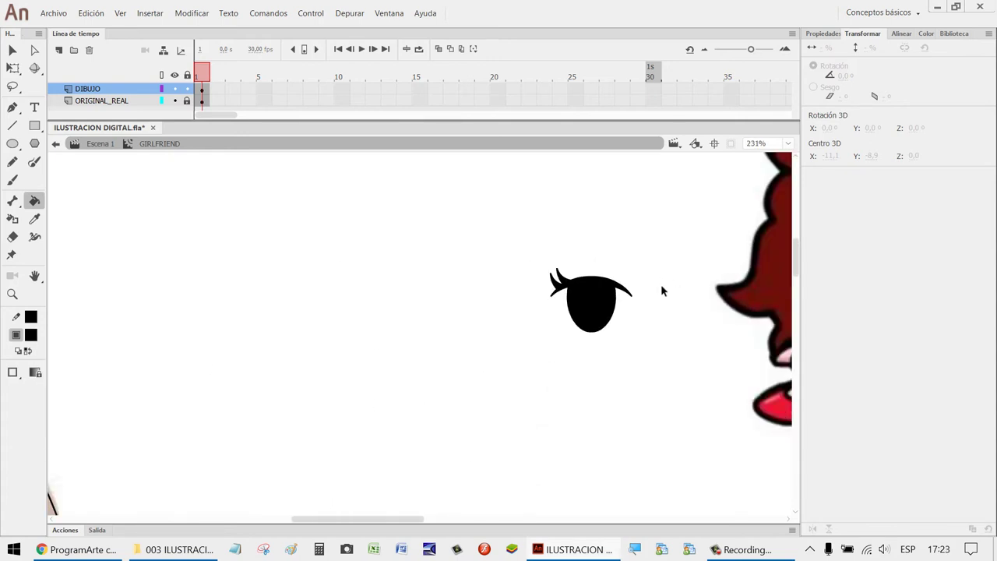
key(z)
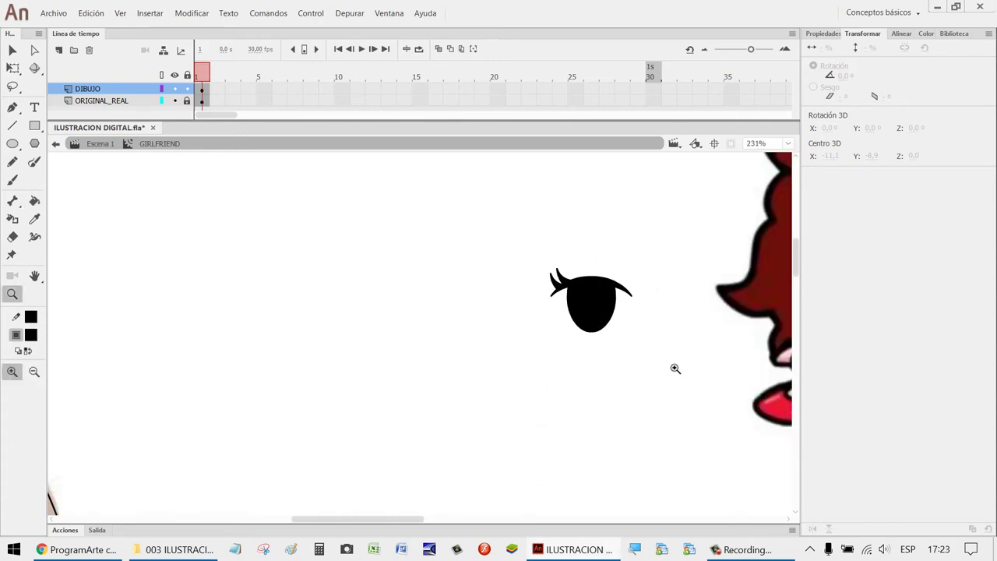
key(v)
drag(667, 376, 452, 218)
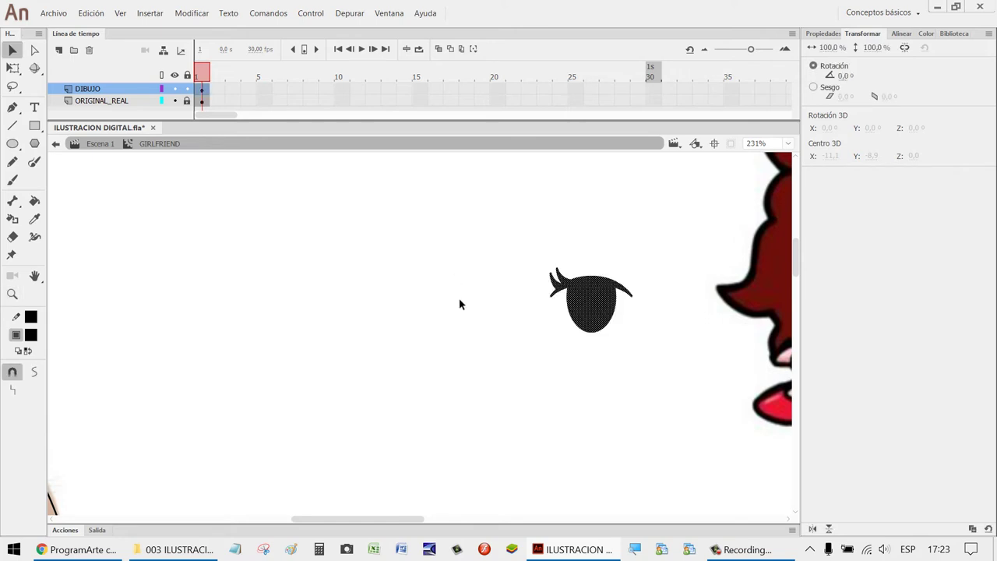
key(ctrl+g)
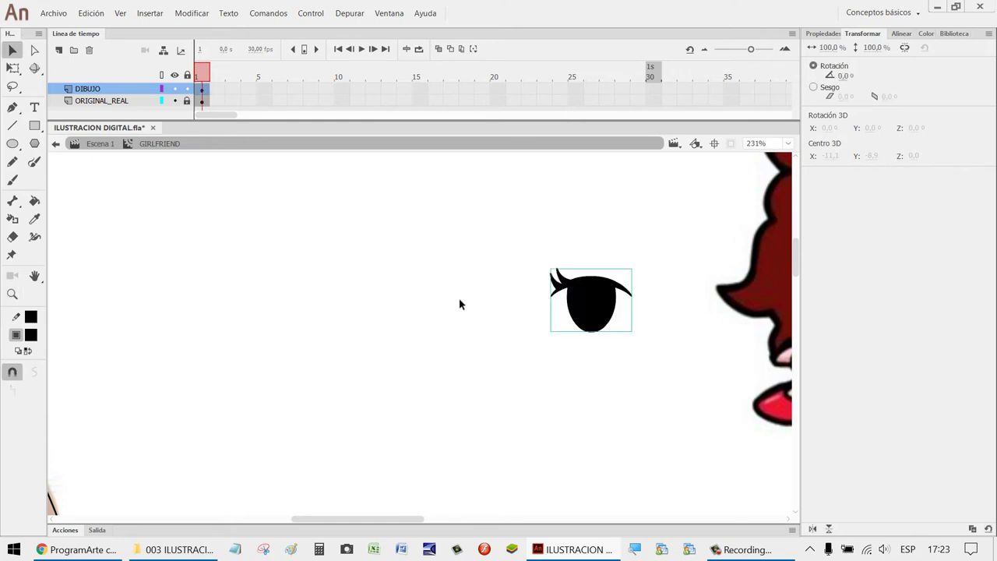
Paste a copy of the grouped eye over the photo's face and scale it proportionally to 30%.
key(h)
mouse_move(327, 296)
mouse_down()
mouse_move(521, 380)
mouse_move(507, 358)
mouse_up()
key(z)
drag(448, 385, 259, 287)
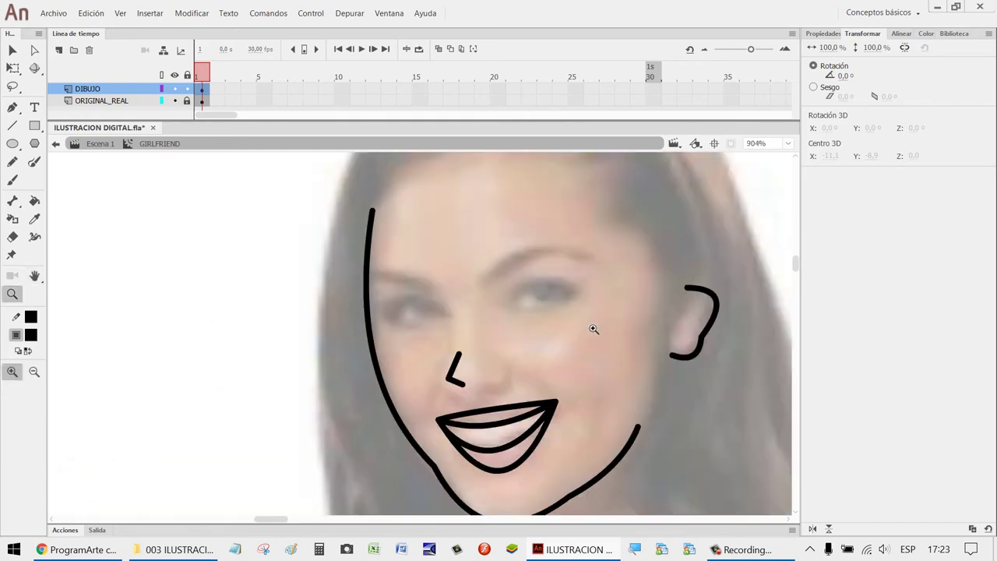
key(ctrl+v)
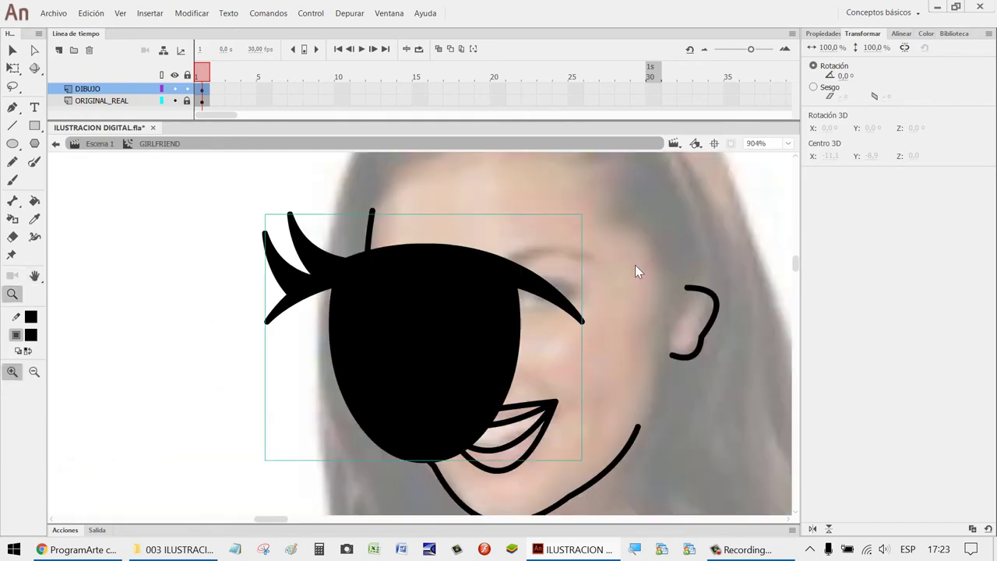
key(v)
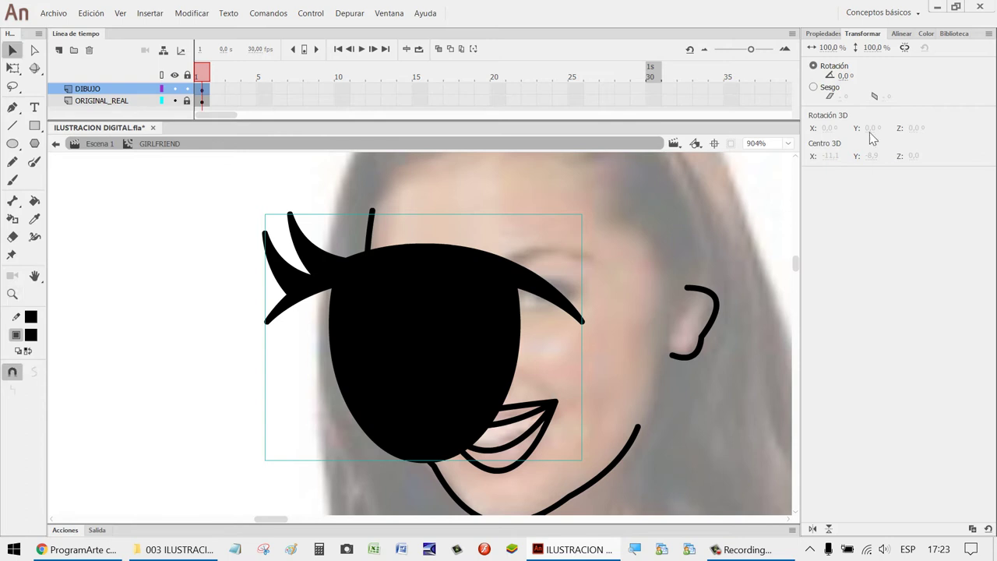
click(906, 48)
key(Tab)
text(30)
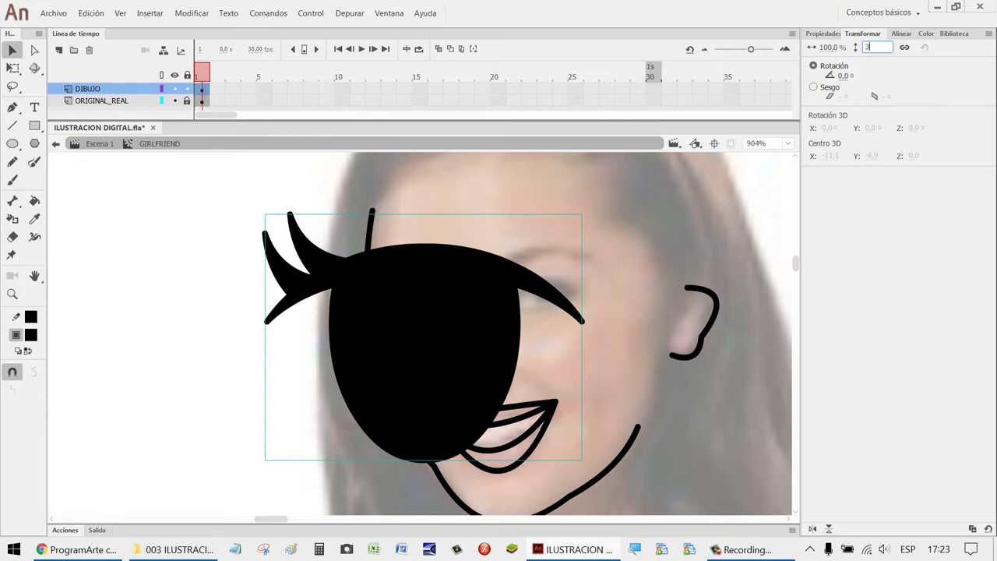
key(Return)
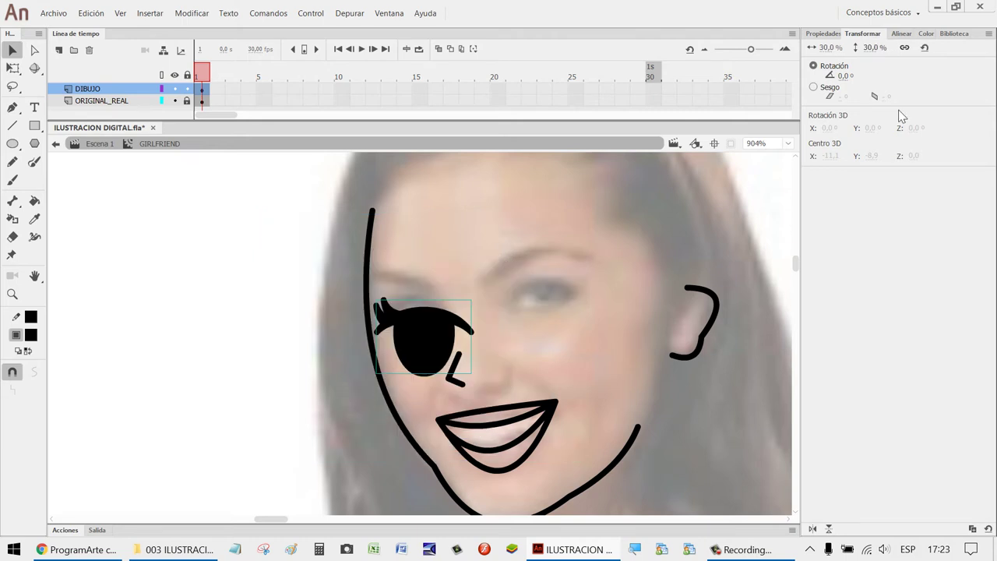
Try a scale of 40% for the pasted eye and compare its proportions with the cartoon reference's eyes.
click(874, 48)
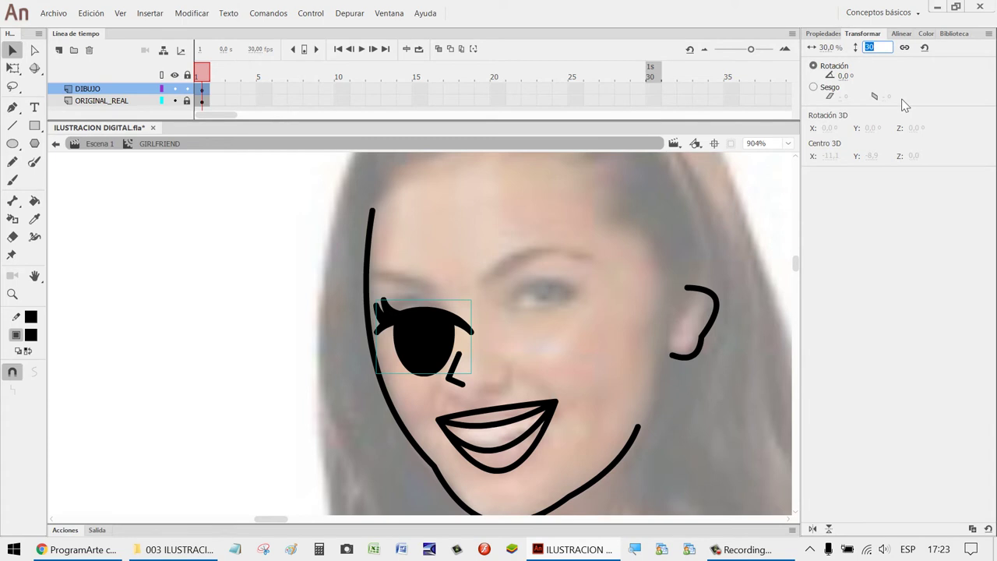
text(40)
key(Return)
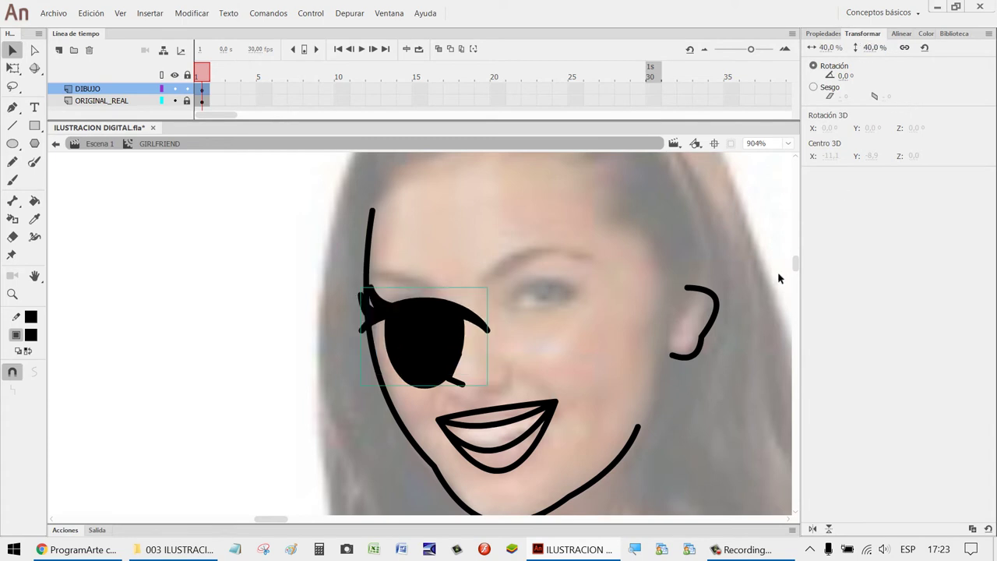
scroll(677, 283, down, 3)
key(h)
drag(455, 313, 606, 299)
scroll(662, 289, down, 3)
drag(696, 285, 468, 351)
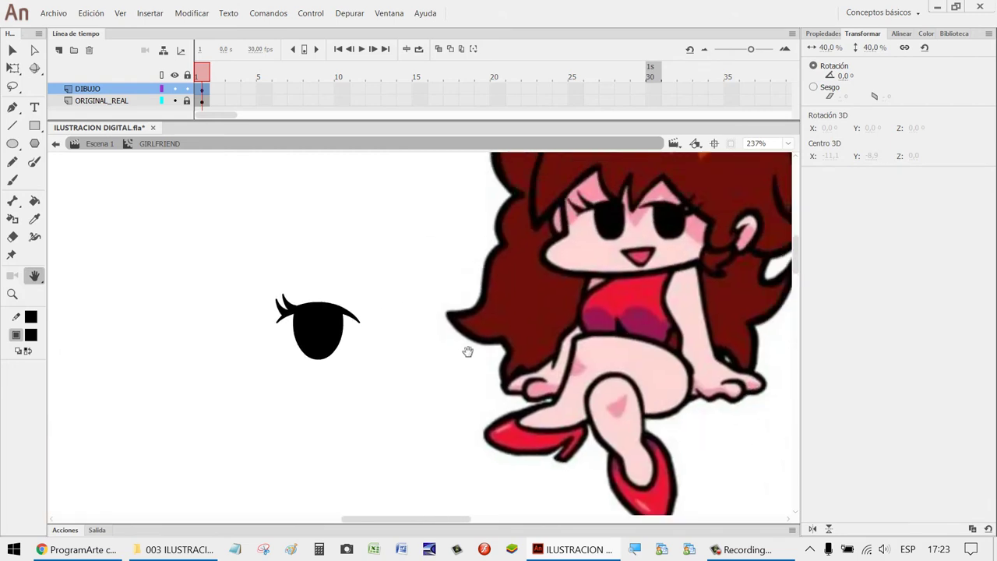
drag(76, 417, 499, 331)
drag(62, 386, 379, 334)
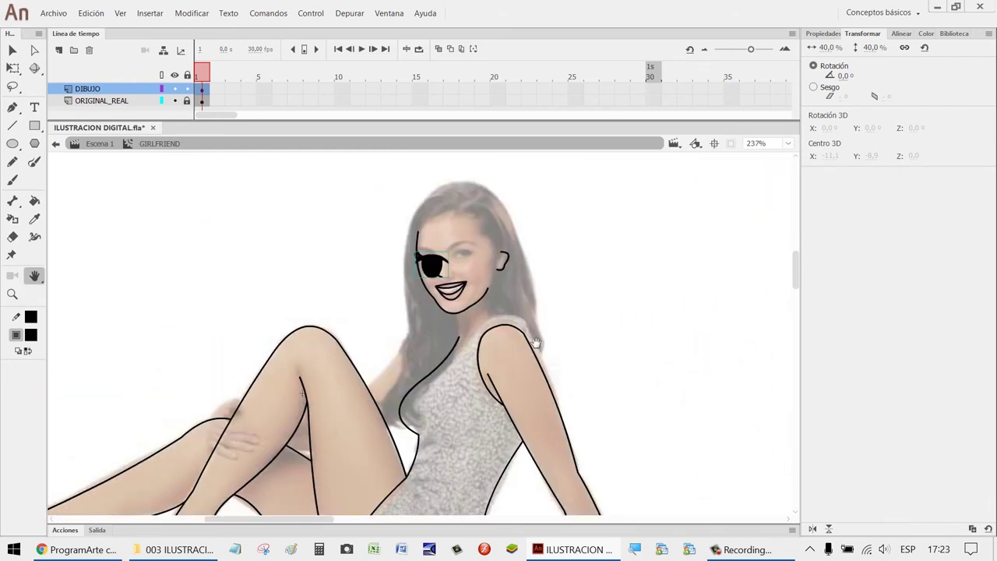
Set the pasted eye's scale to 30% and move it up onto the photo's eye beside the face outline.
click(872, 47)
text(30)
key(Return)
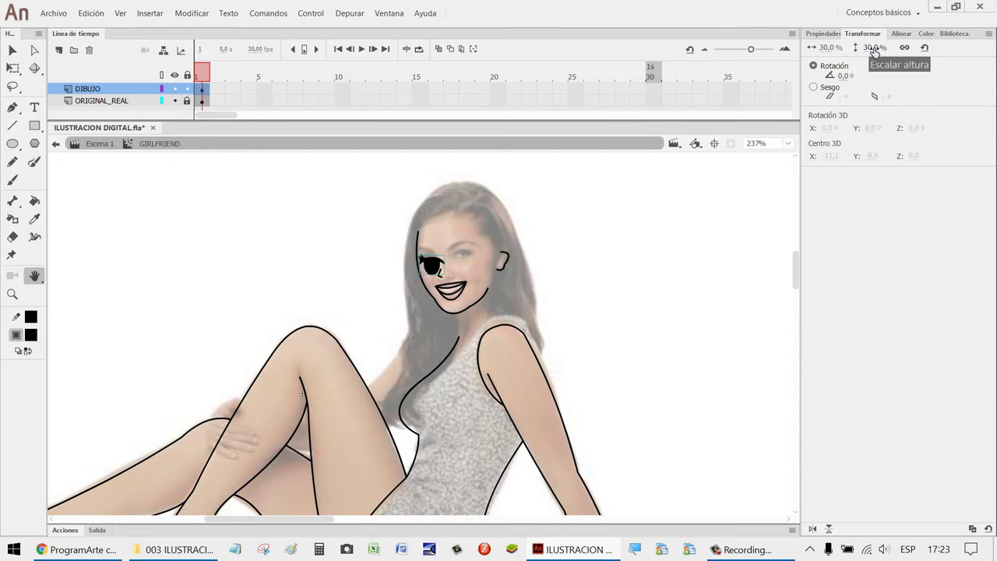
key(z)
drag(560, 322, 363, 211)
key(v)
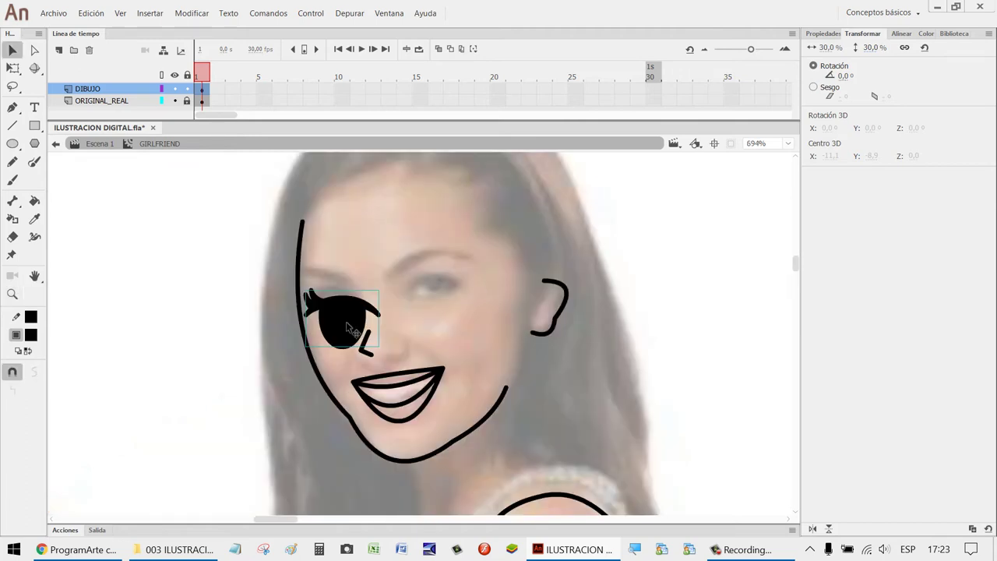
drag(350, 328, 372, 309)
Rotate the placed eye by -10° to match the tilt of the face.
right_click(364, 305)
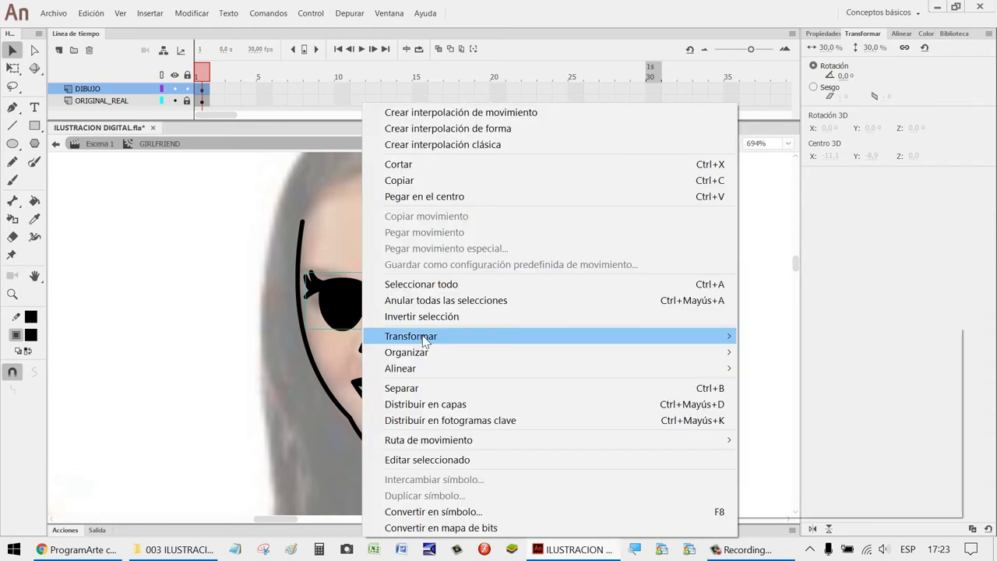
mouse_move(428, 340)
click(810, 338)
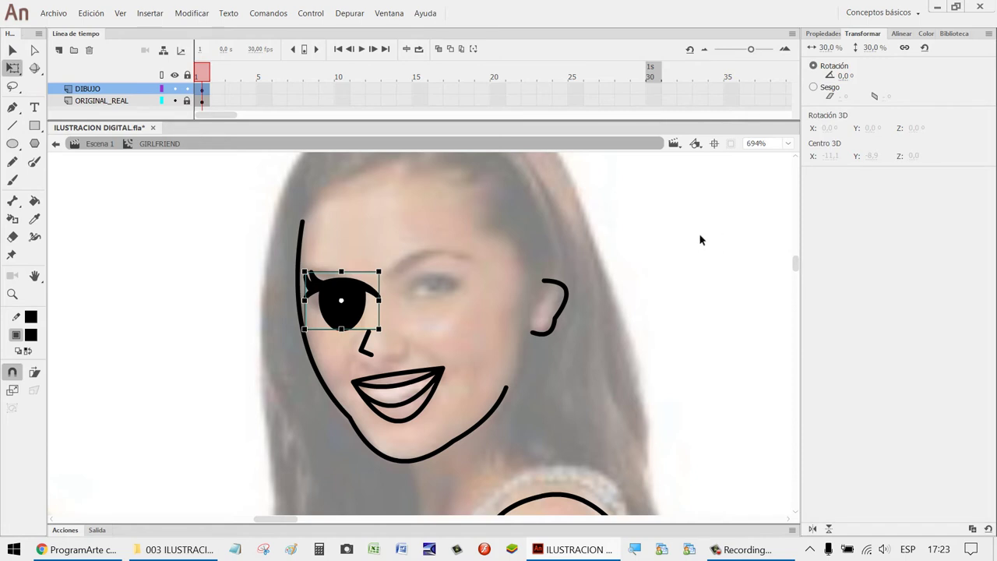
click(845, 75)
text(-10)
key(Return)
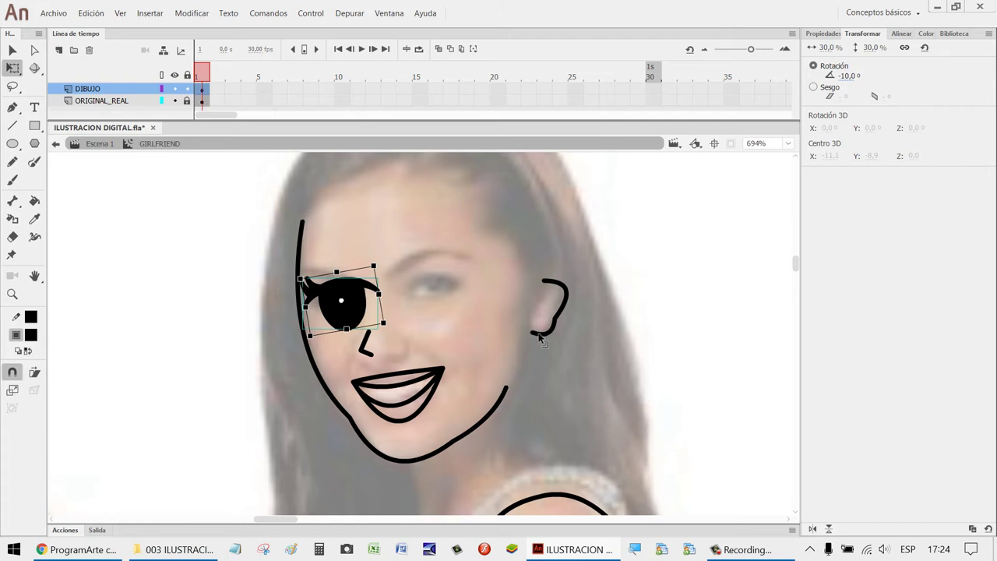
key(v)
click(623, 312)
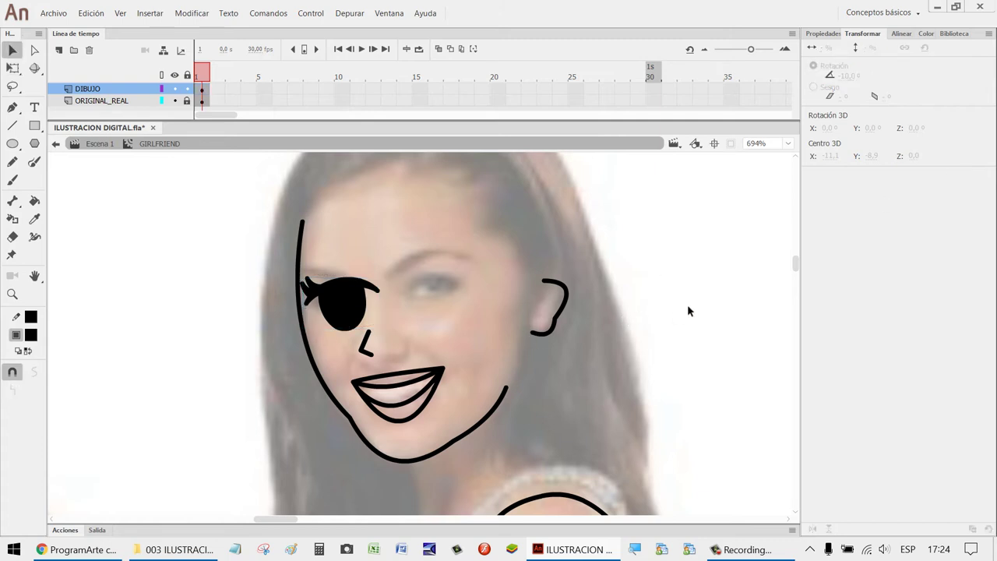
Nudge the rotated eye slightly up and left until its eyelashes meet the face outline.
click(365, 306)
key(Left)
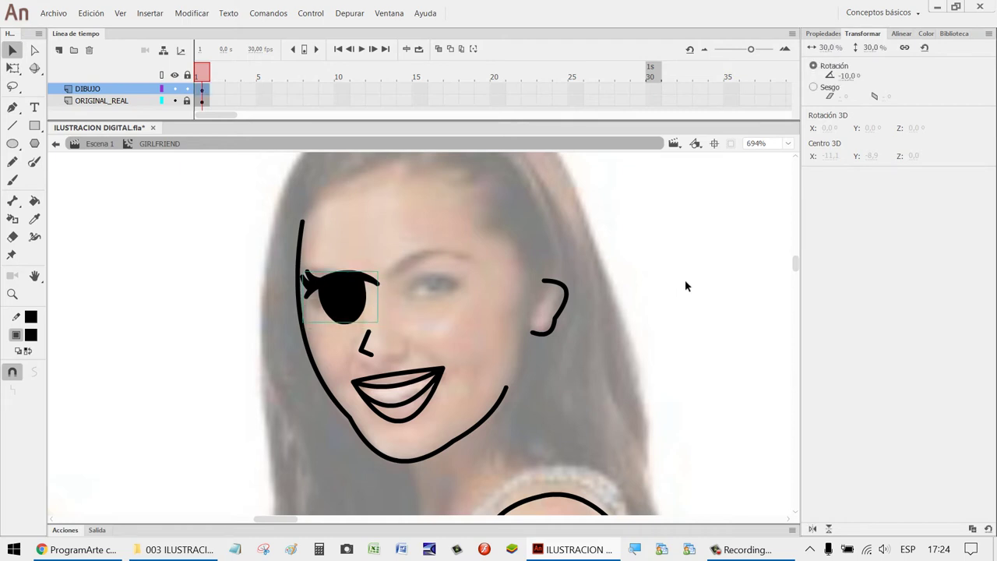
key(Left)
key(Up)
key(Right)
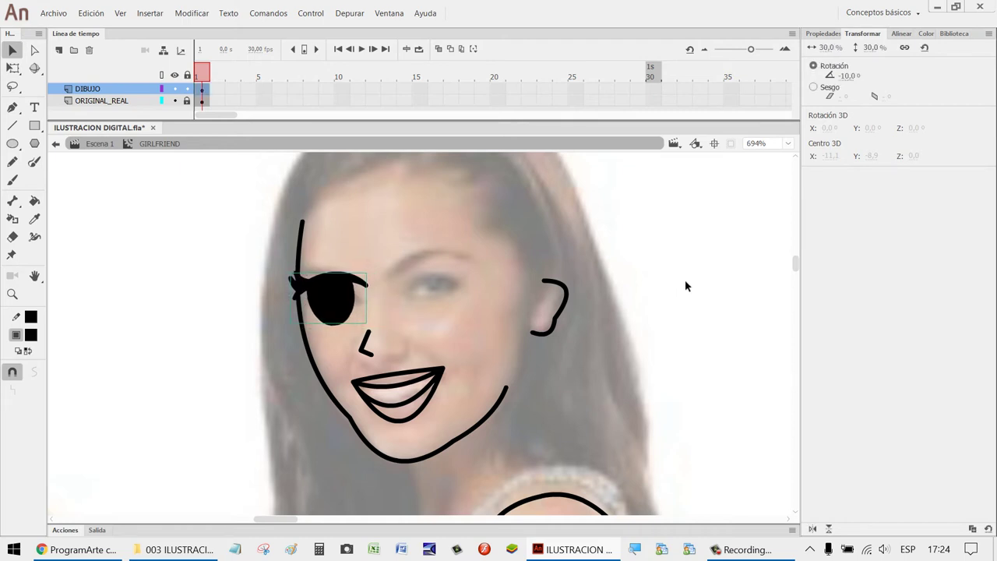
key(Right)
key(Up)
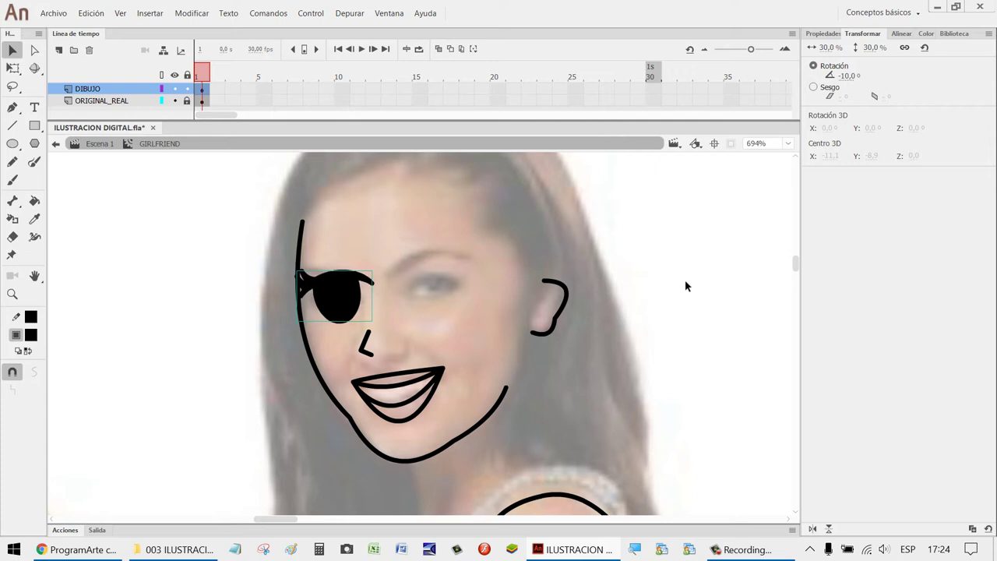
Nudge the placed eye slightly up and right, try a scale of 40%, and settle on 35%.
key(Up)
key(Right)
key(Right)
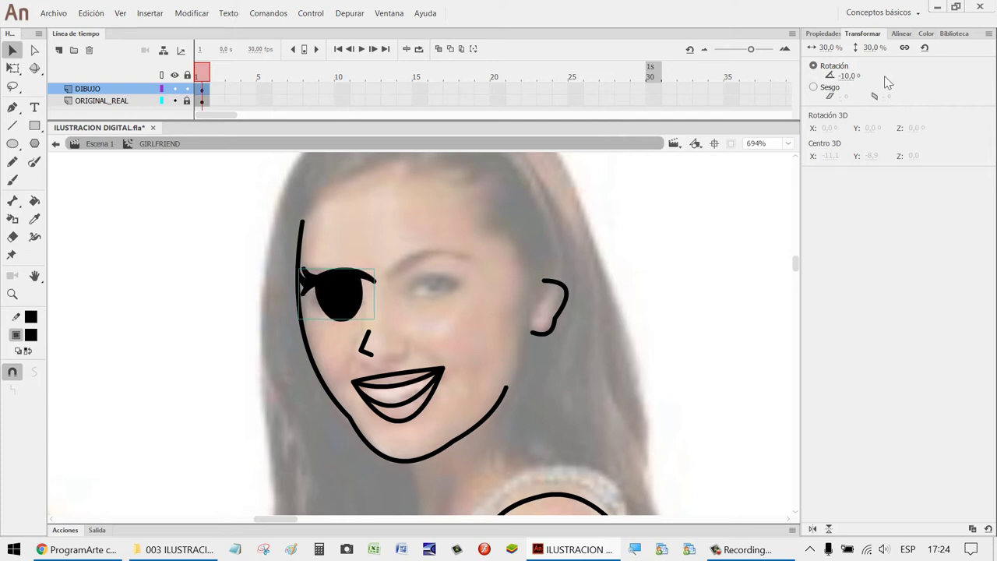
click(872, 48)
text(40)
key(Return)
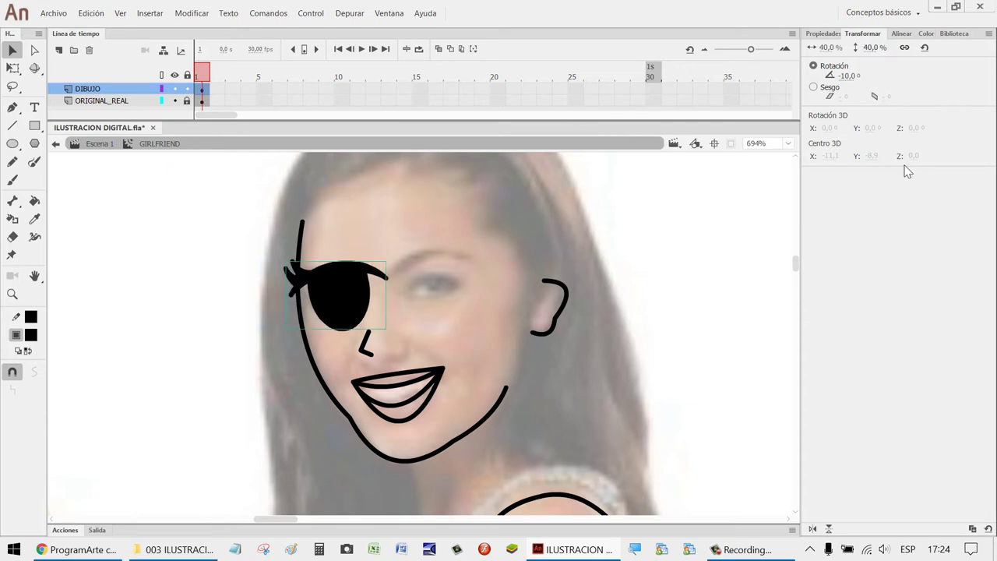
click(878, 48)
text(35)
key(Return)
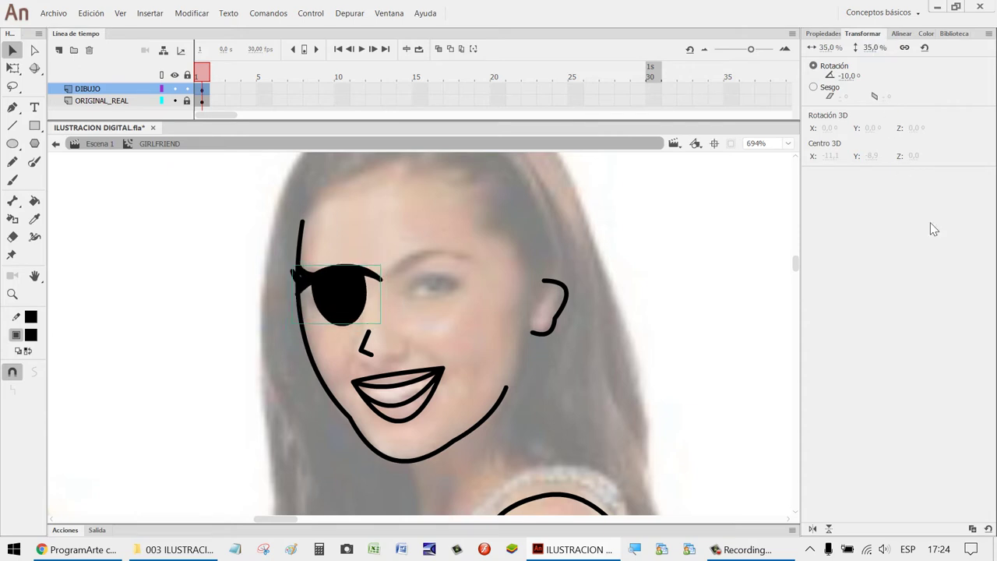
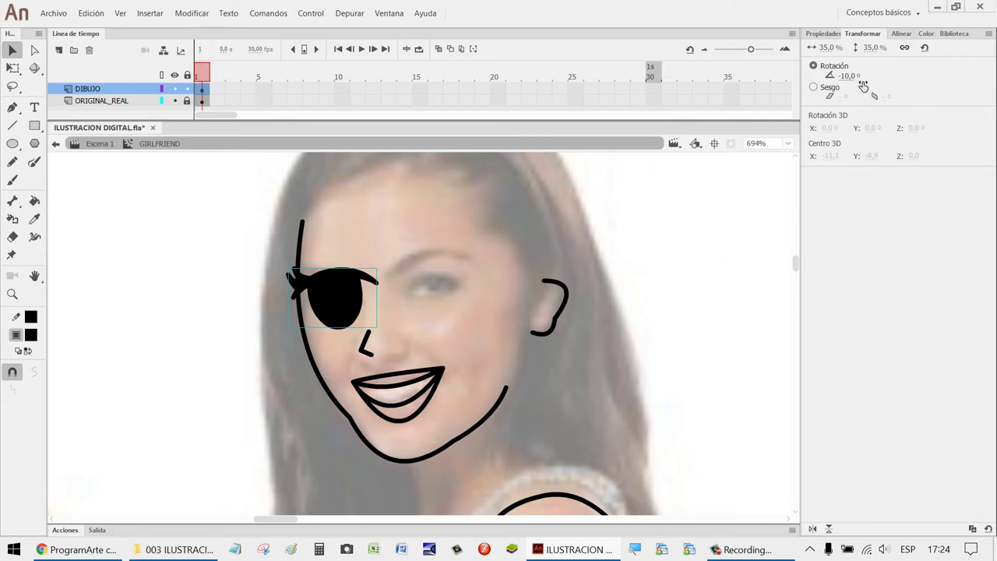
Set the rotation of the placed eye beside the face outline to -15°.
click(851, 77)
text(-)
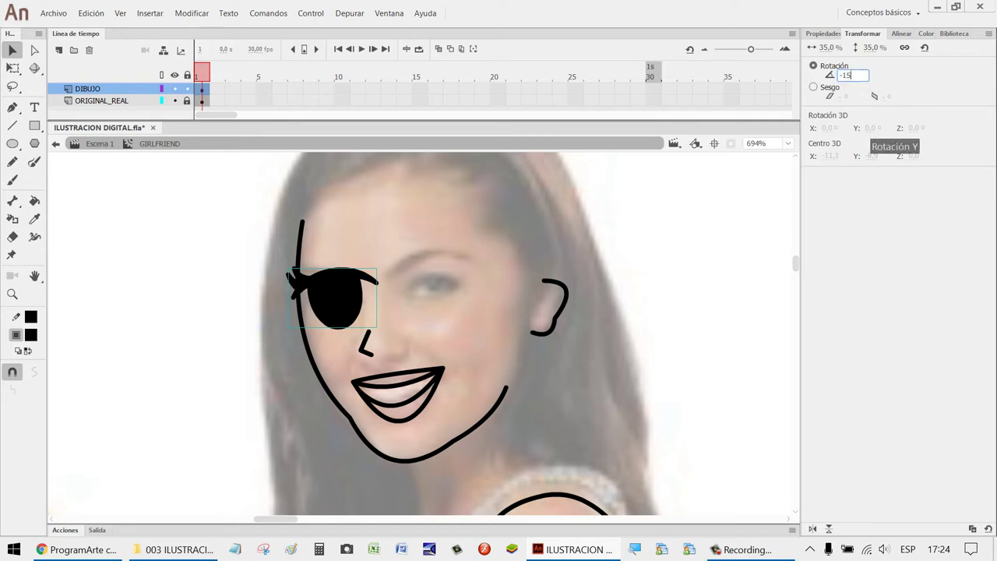
text(15)
key(Return)
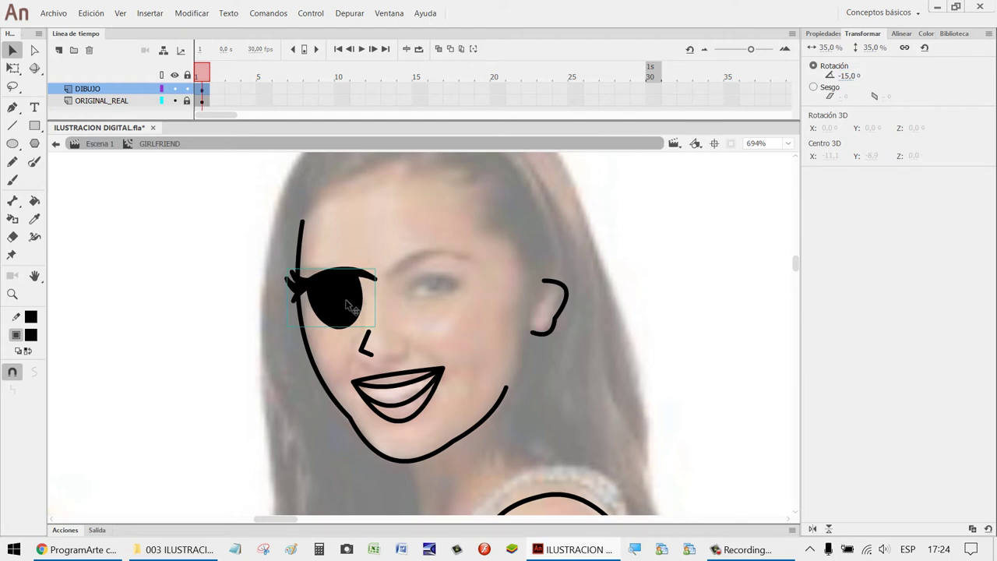
key(Down)
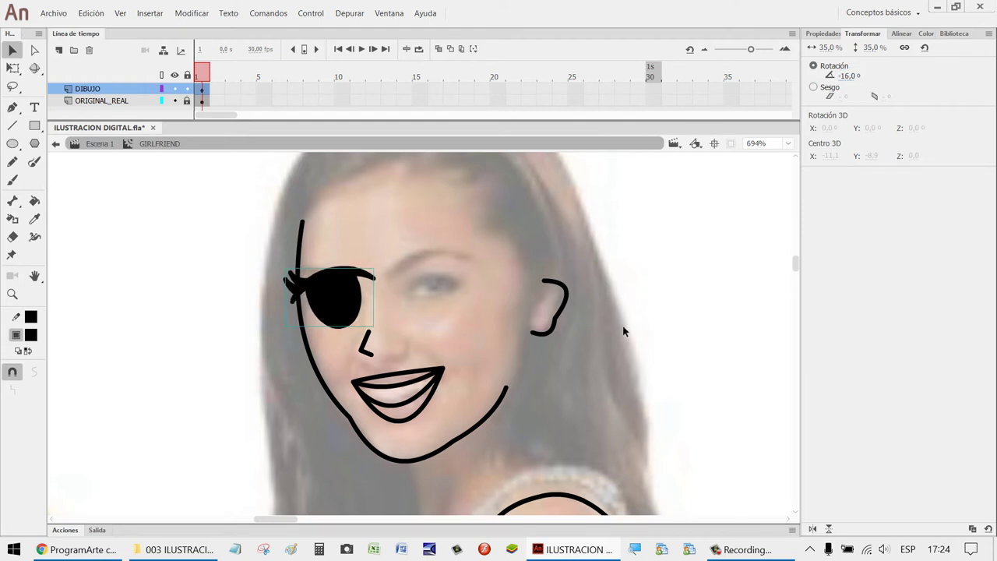
click(855, 76)
text(-15)
key(Return)
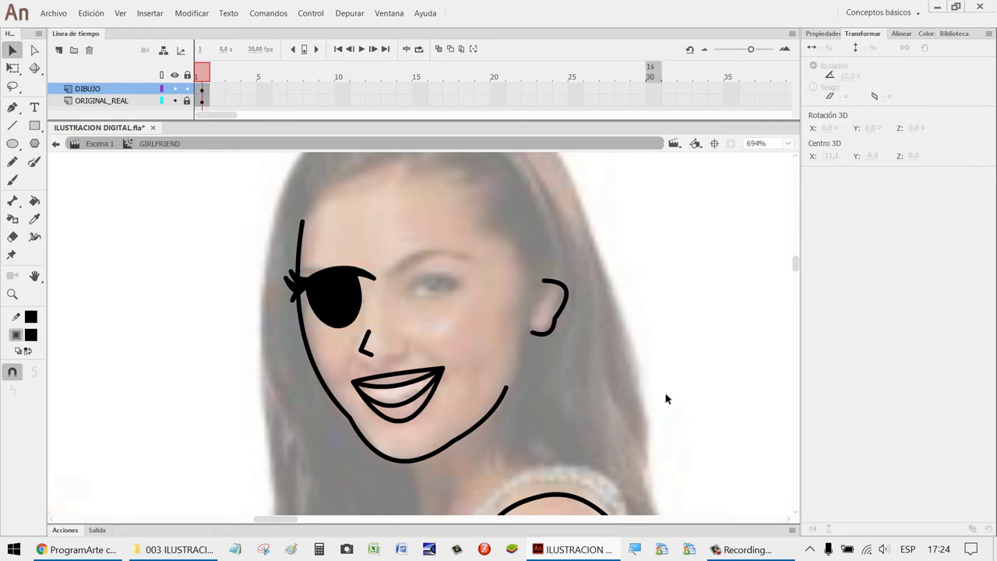
Paste a second copy of the eye, move it beside the face and set its scale to 35%.
key(ctrl+shift+z)
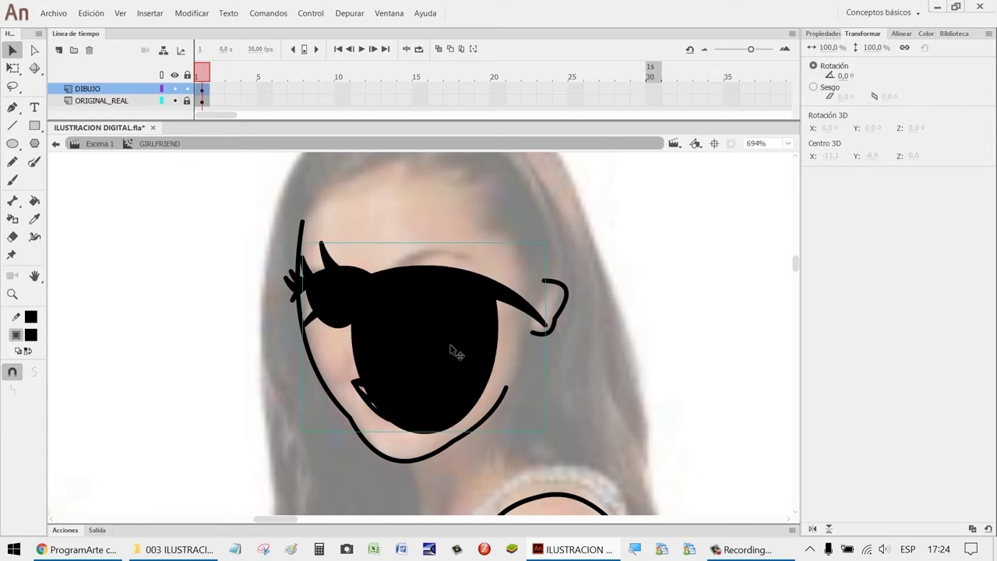
drag(456, 352, 685, 314)
click(880, 48)
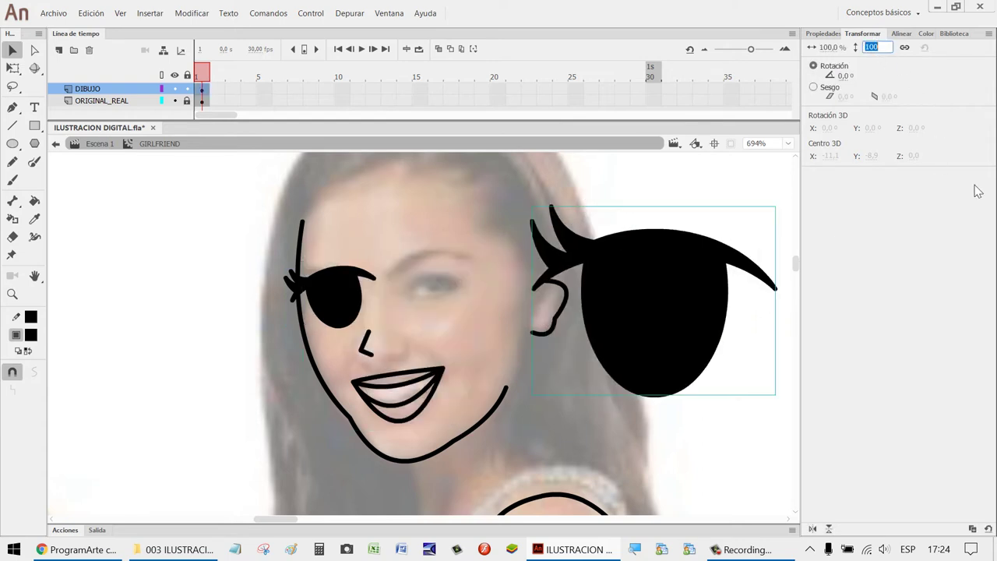
text(30)
key(Return)
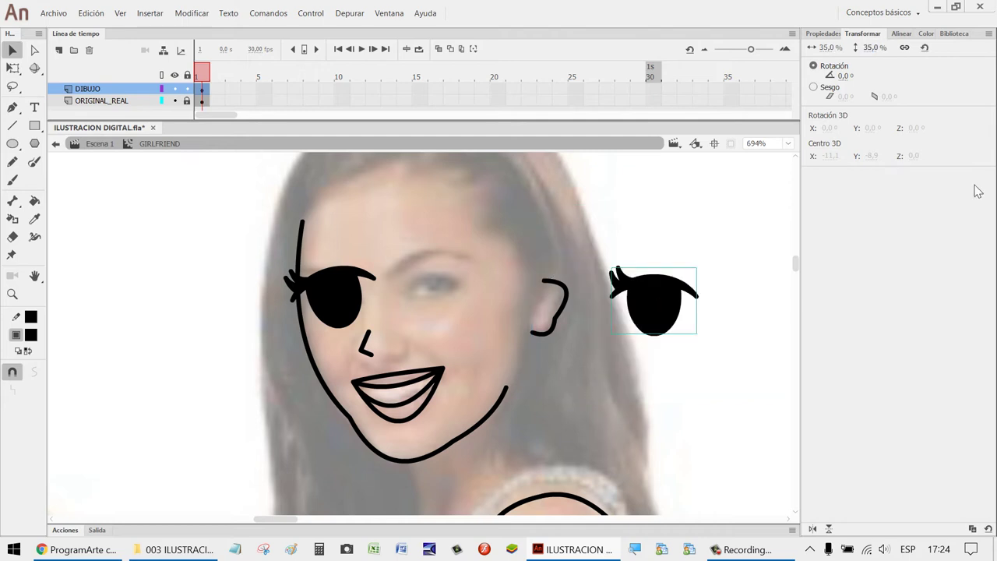
Mirror the second eye horizontally by setting its vertical skew to 180°.
click(814, 87)
click(894, 96)
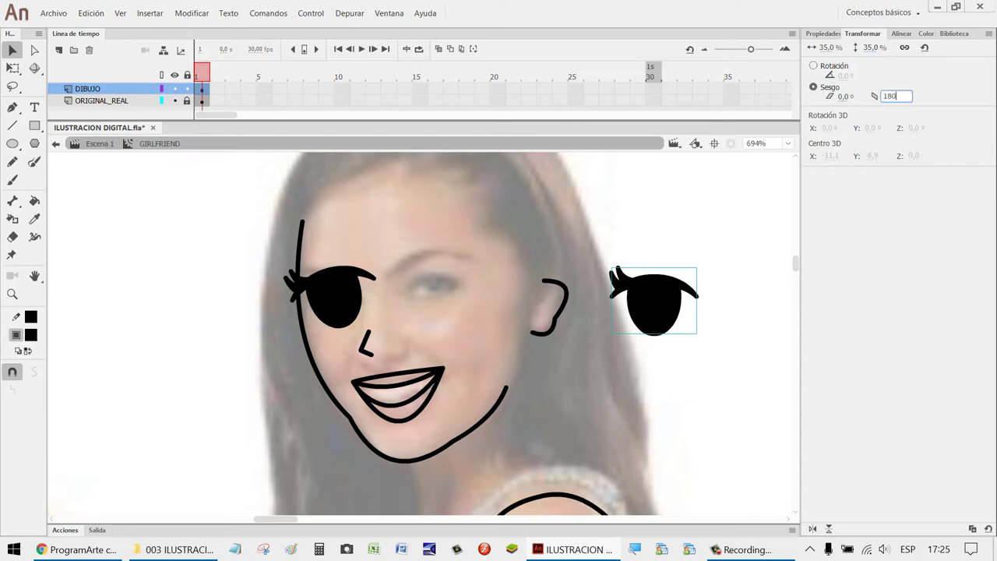
text(180)
key(Return)
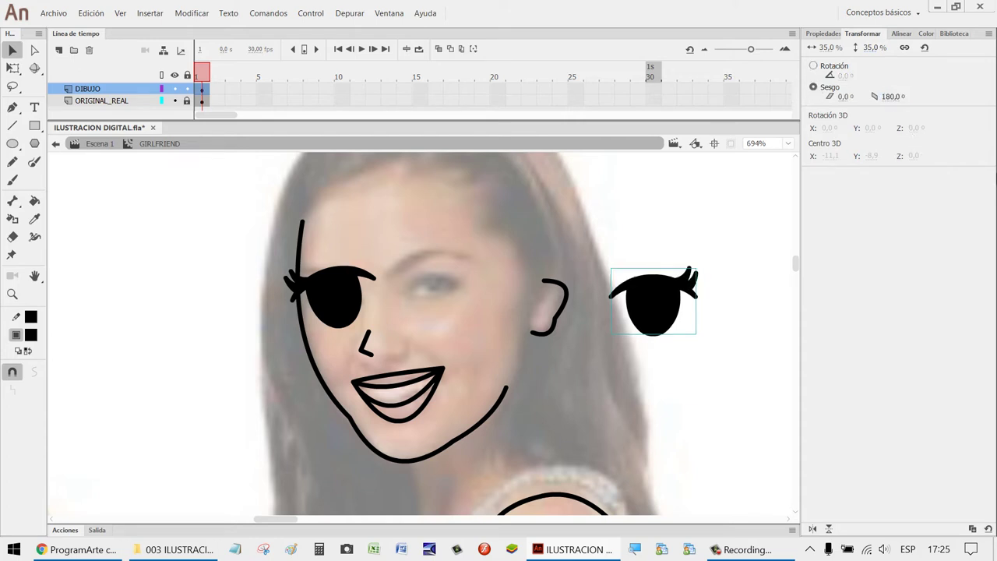
Break apart the mirrored eye and regroup all its pieces.
right_click(668, 321)
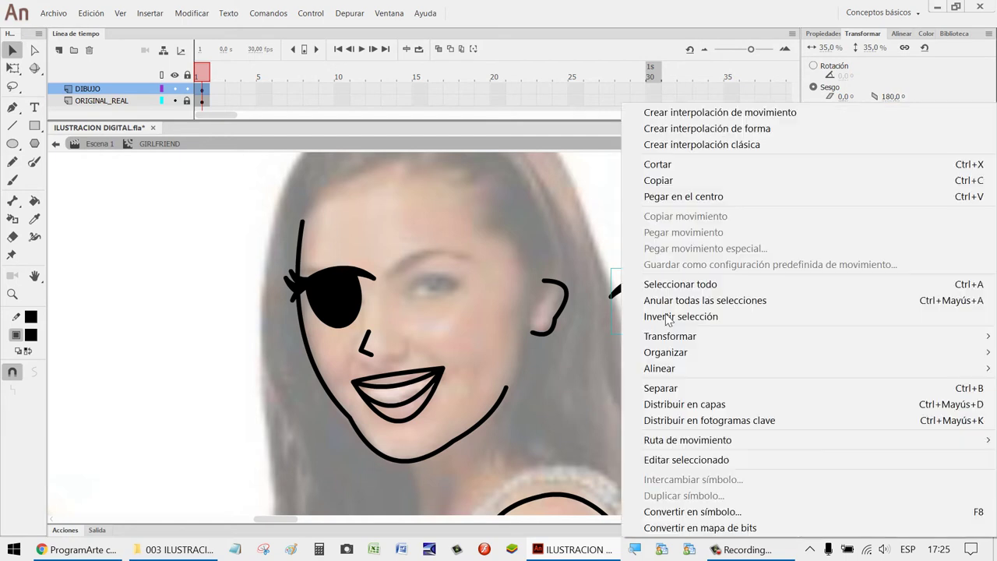
click(690, 387)
drag(738, 383, 586, 220)
key(ctrl+g)
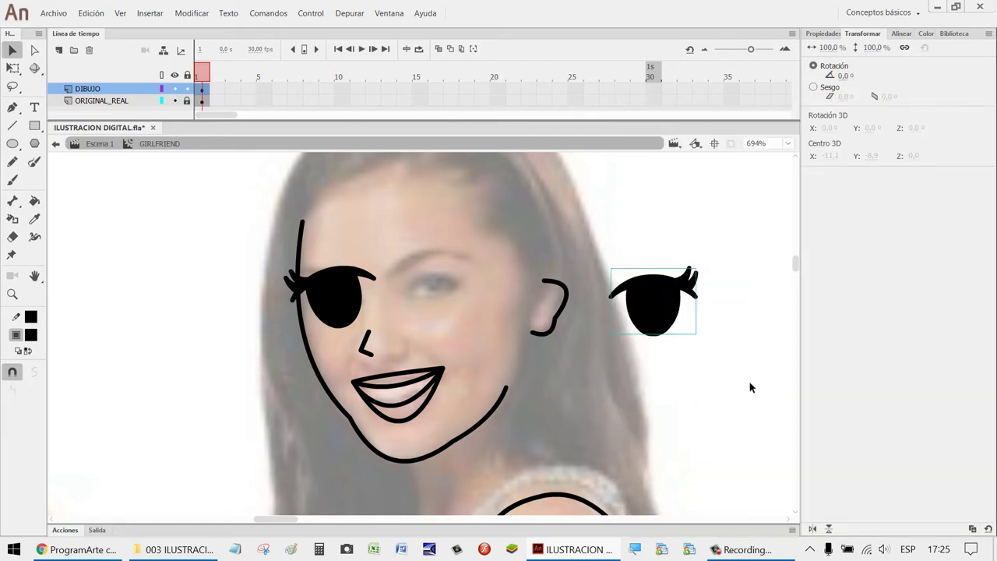
Rotate the mirrored eye by -15° and move it onto the face near the photo's uncovered eye.
click(841, 75)
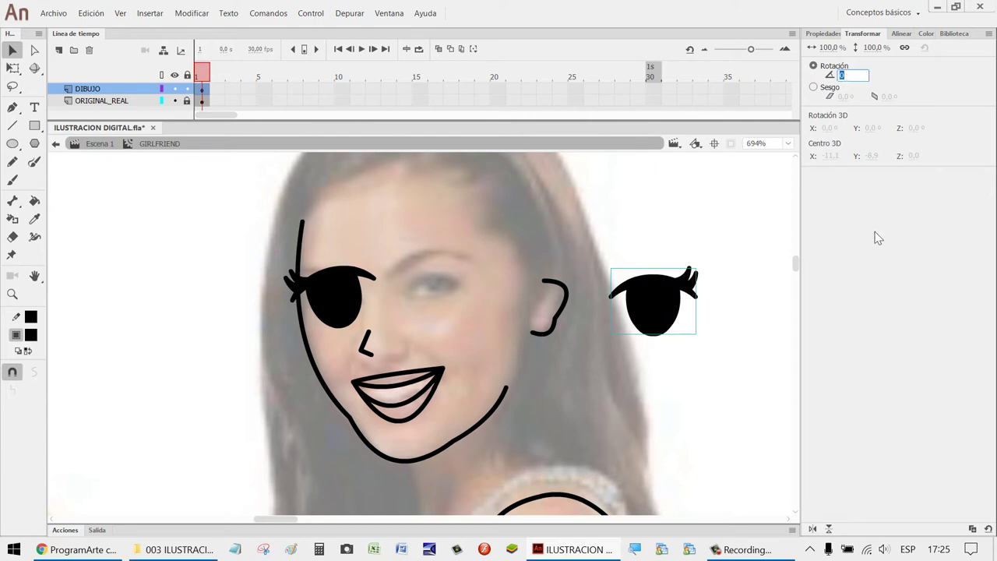
text(-15)
key(Return)
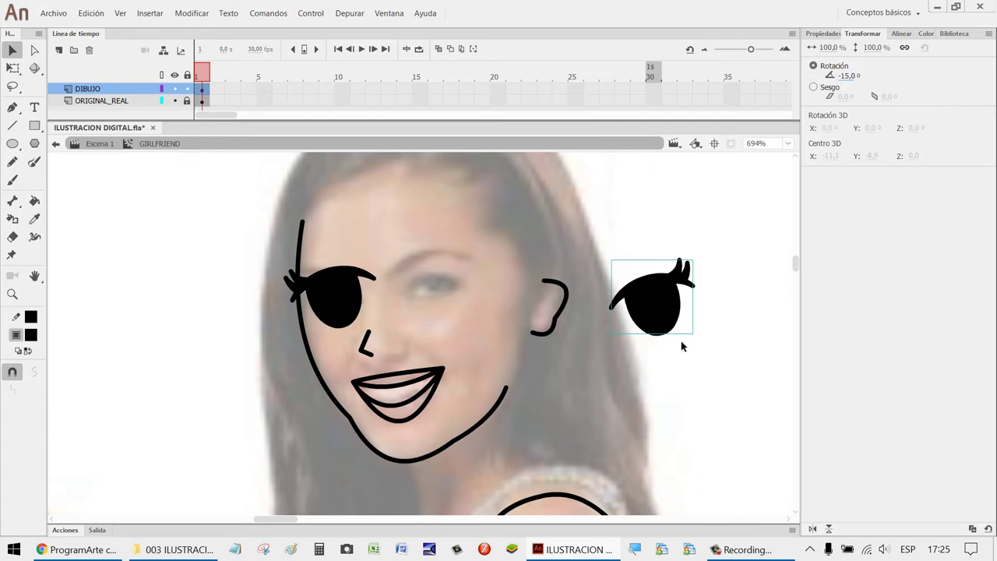
drag(675, 329, 478, 290)
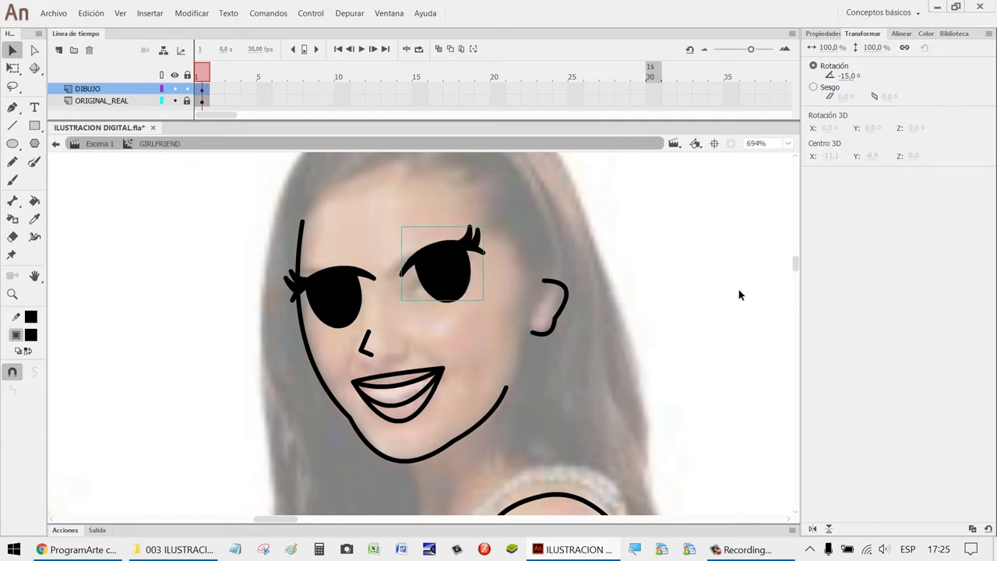
Try rotations of -10° and -5° on the mirrored eye.
click(850, 76)
text(-10)
key(Return)
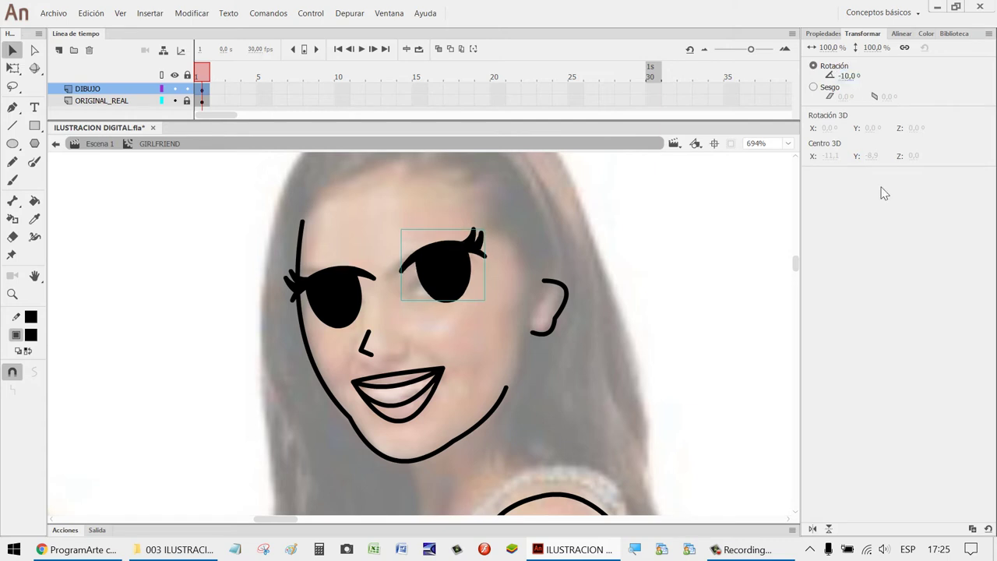
click(847, 75)
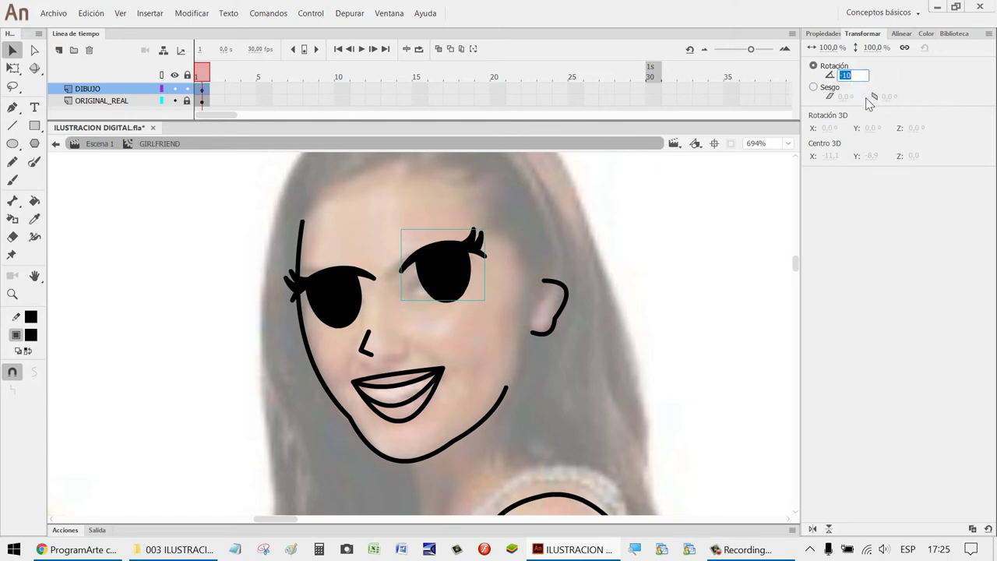
text(-5)
key(Return)
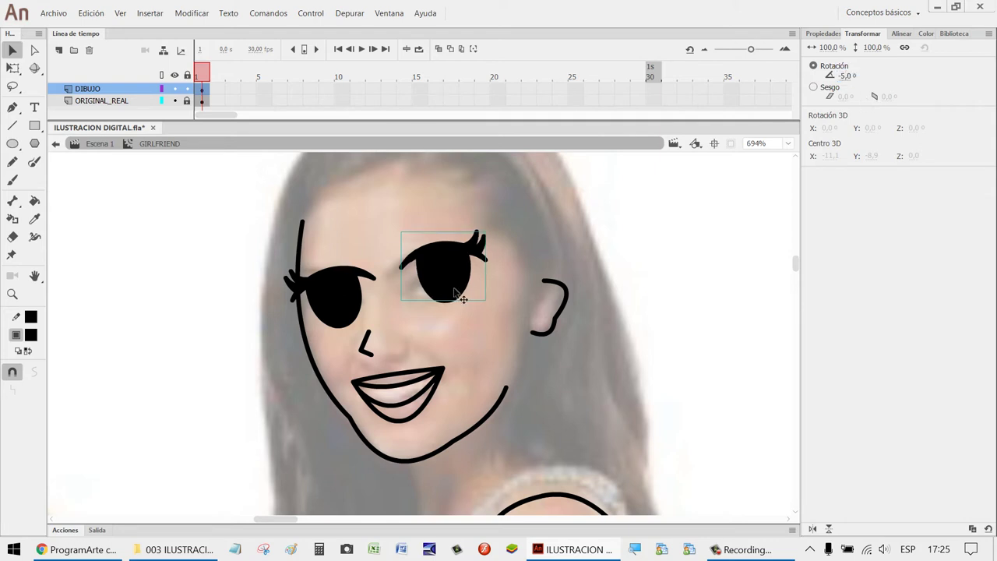
Move the mirrored eye down over the photo's eye and nudge it until it lines up with the first eye.
drag(456, 294, 443, 311)
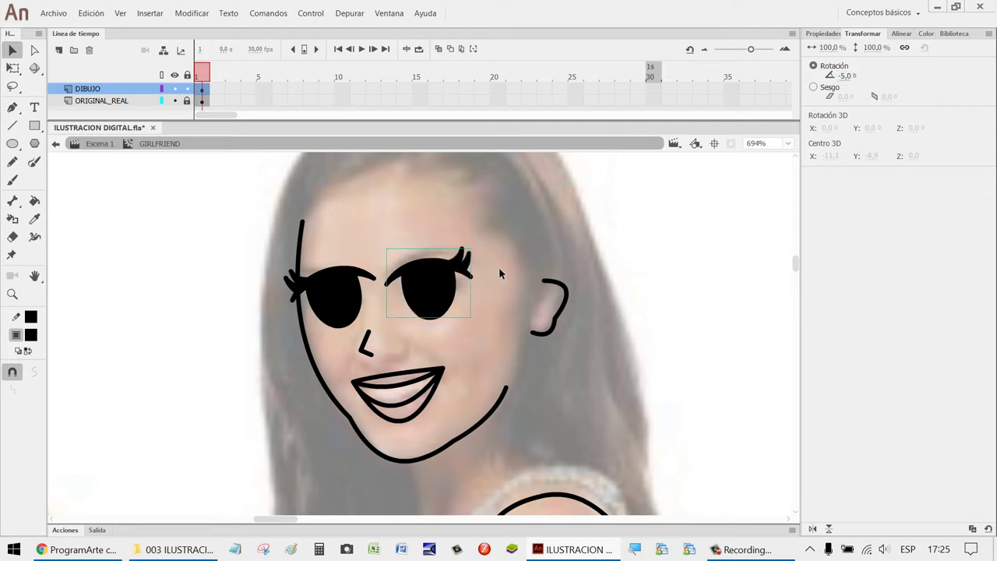
key(Right)
key(Right)
key(Right)
key(Up)
key(Up)
key(Up)
key(Up)
key(Up)
key(Up)
key(Up)
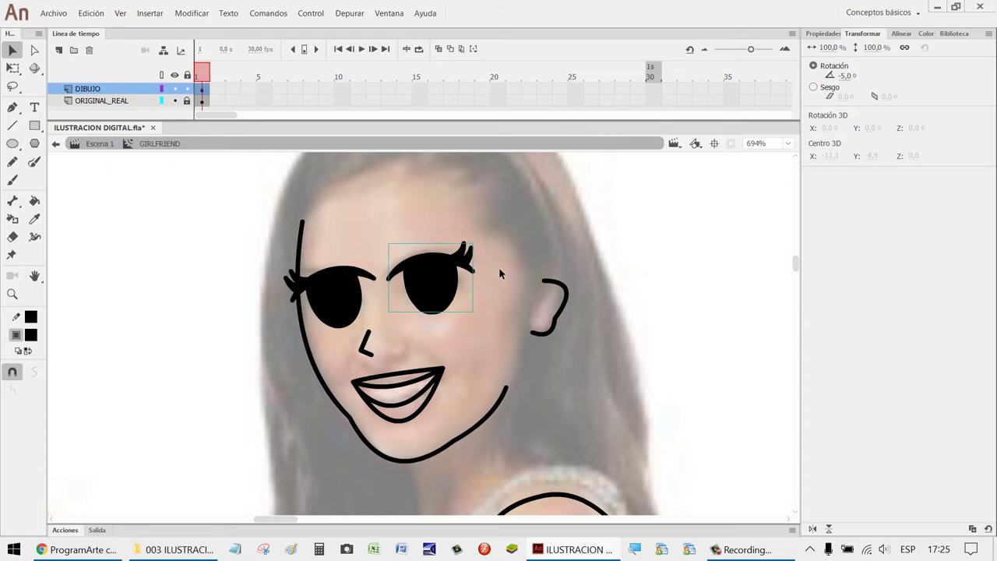
key(Up)
key(Up)
key(Left)
key(Left)
key(Left)
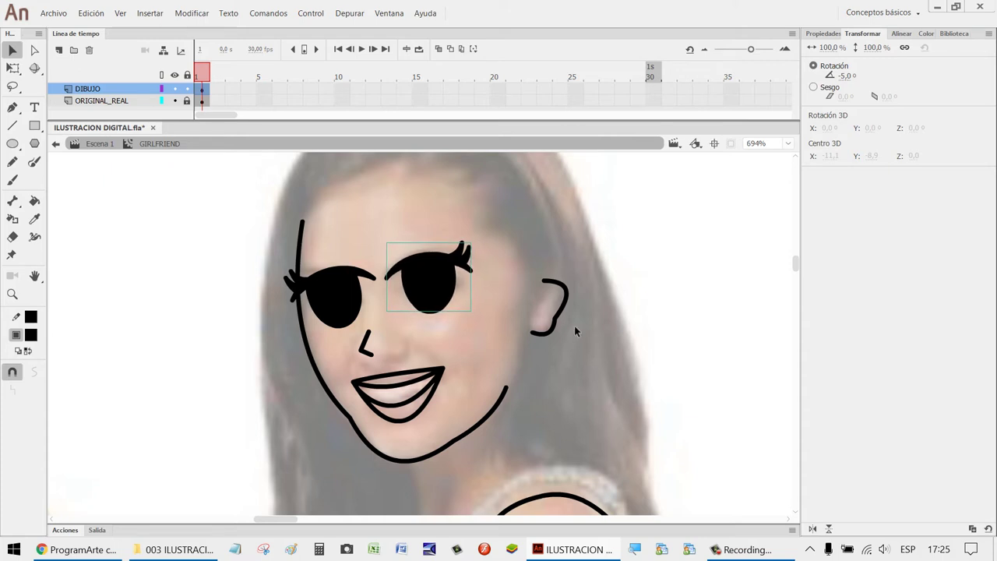
key(Down)
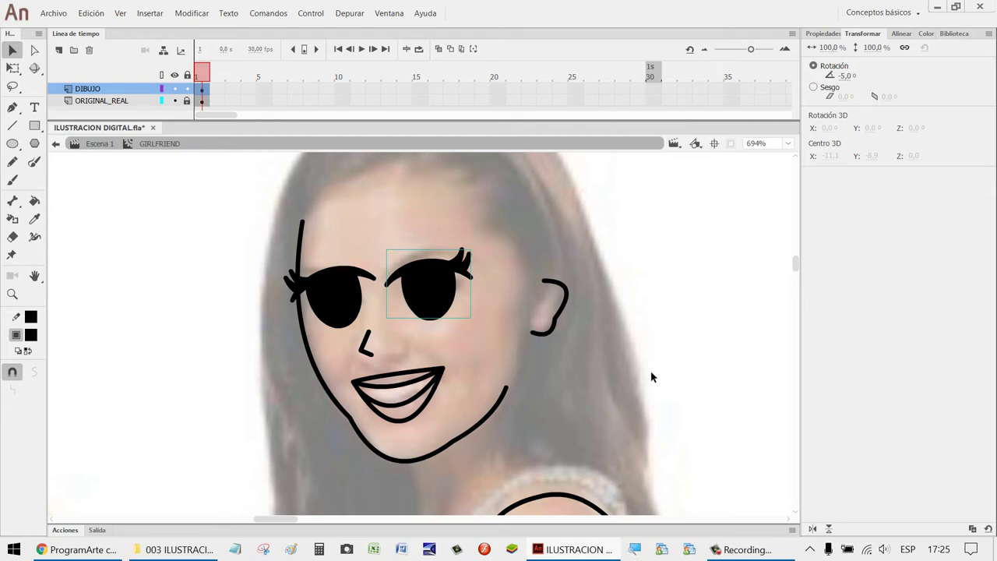
key(Up)
key(Up)
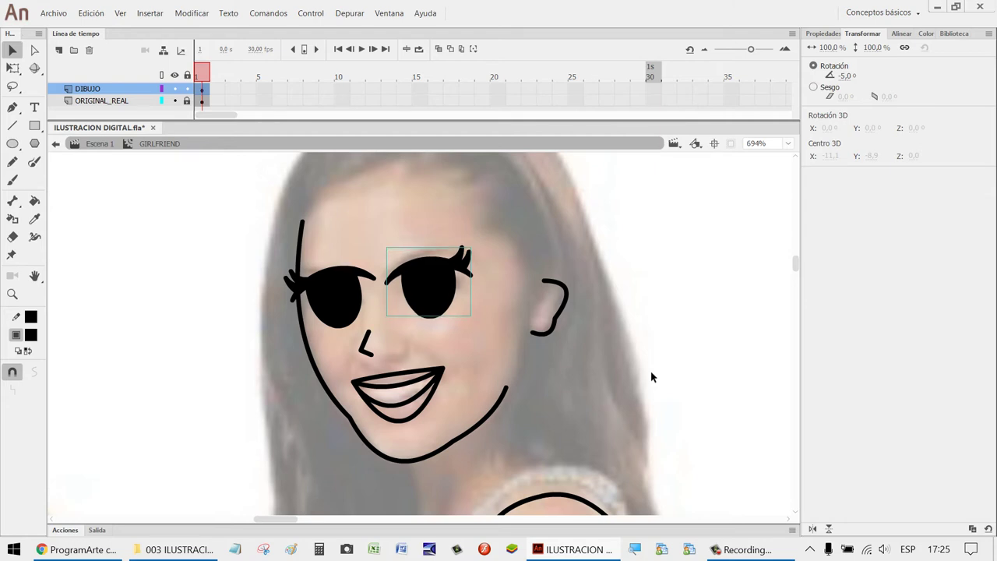
Compare rotations of 0° and 5° on the mirrored eye and settle on 0°.
click(847, 76)
text(0)
key(Return)
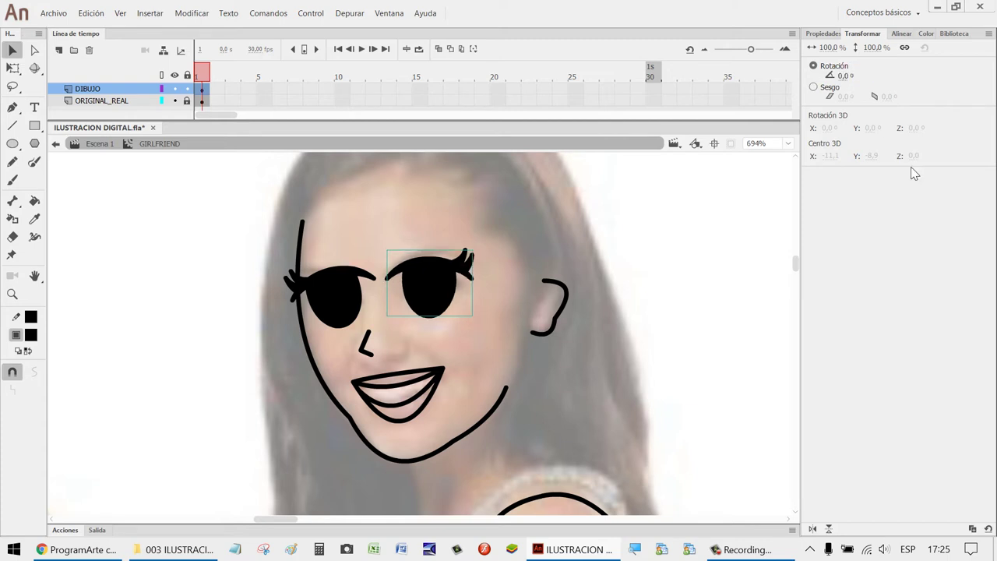
click(849, 76)
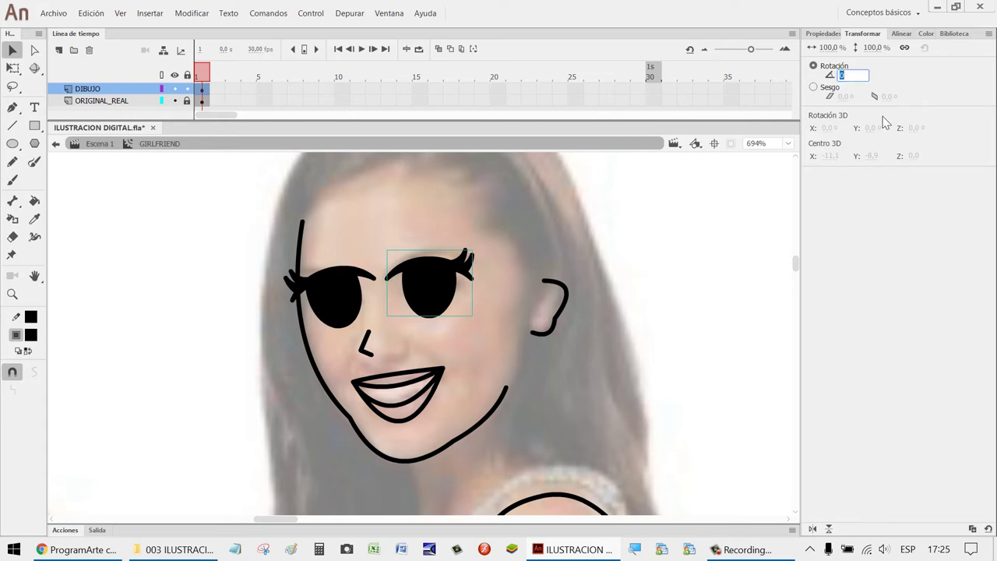
text(5)
key(Return)
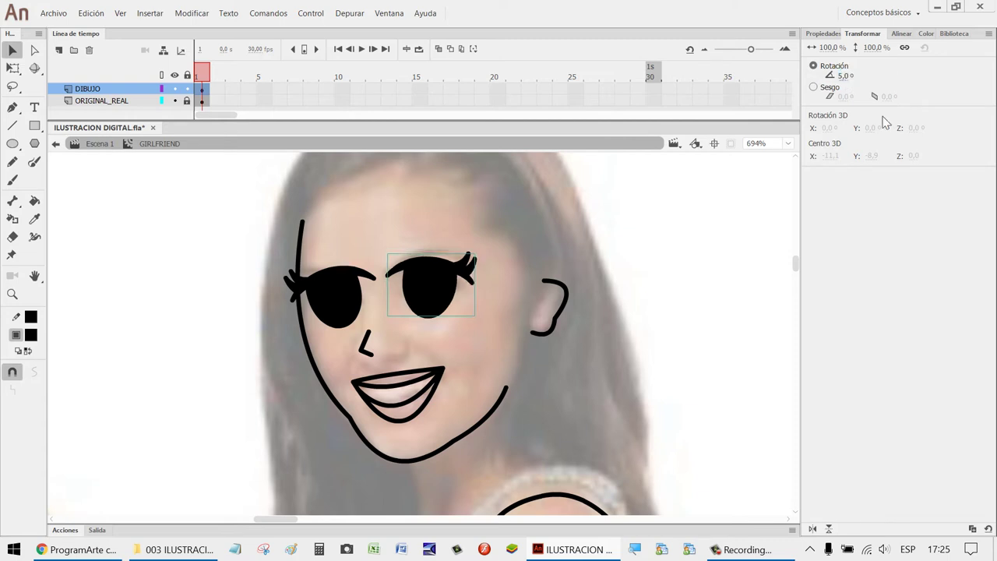
click(852, 77)
text(0)
key(Return)
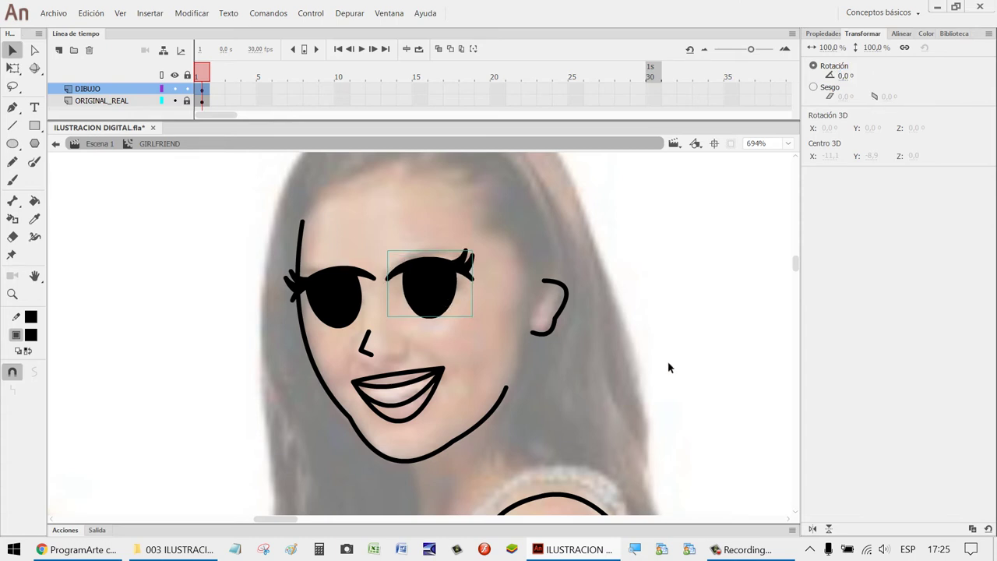
Fine-tune the horizontal spacing between the two eyes by nudging the mirrored eye, checking it against the whole face.
key(Right)
key(Right)
key(Right)
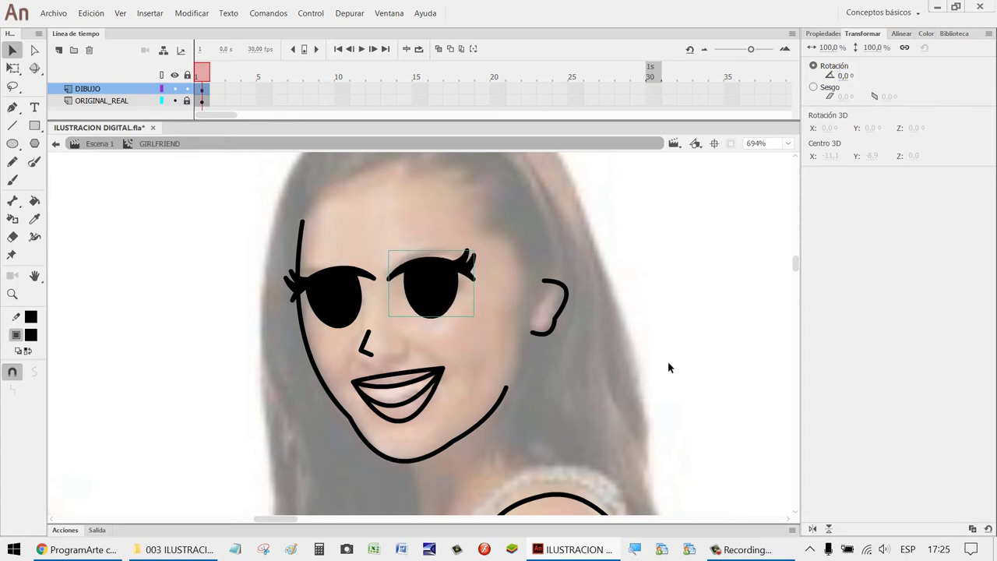
scroll(670, 362, down, 5)
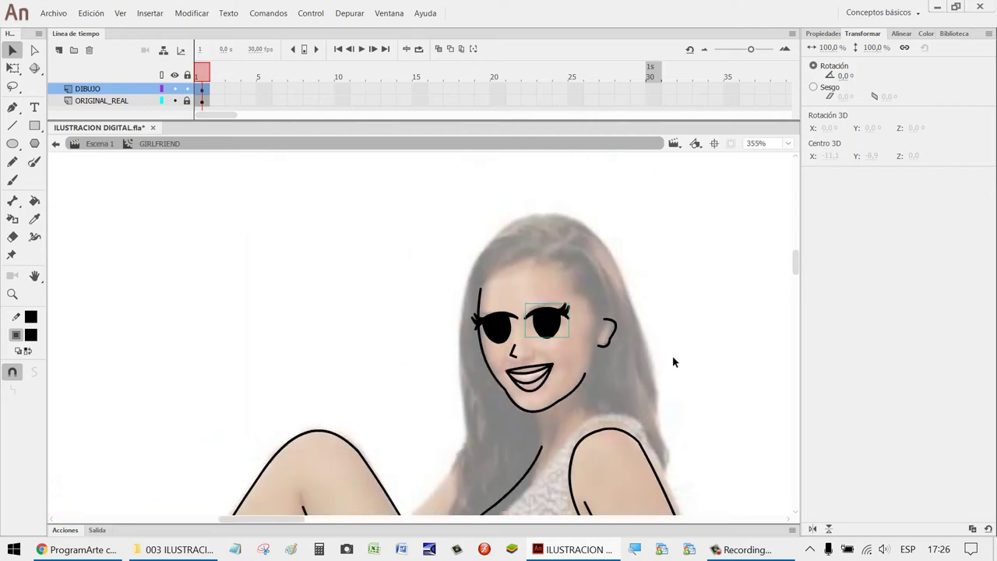
click(704, 366)
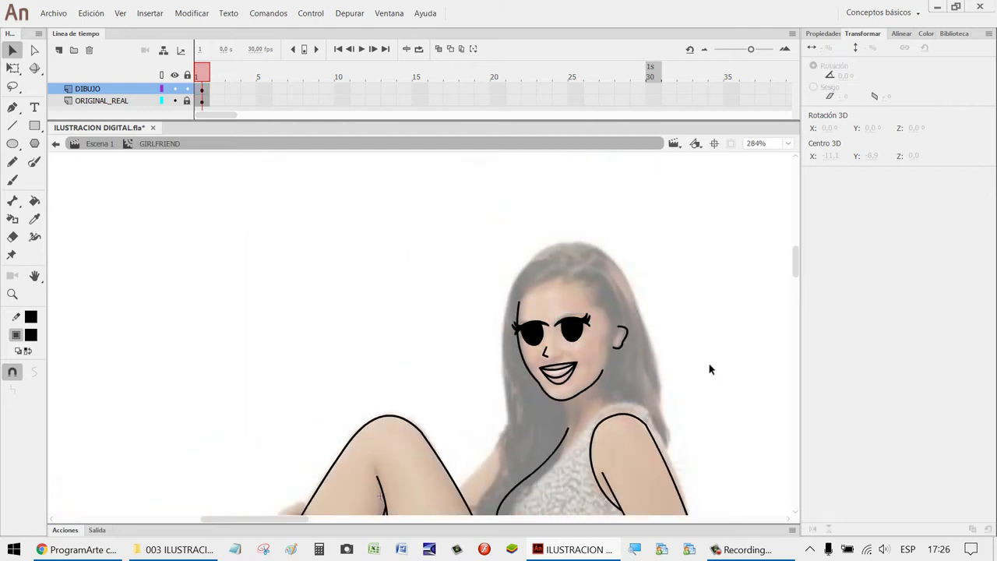
click(582, 330)
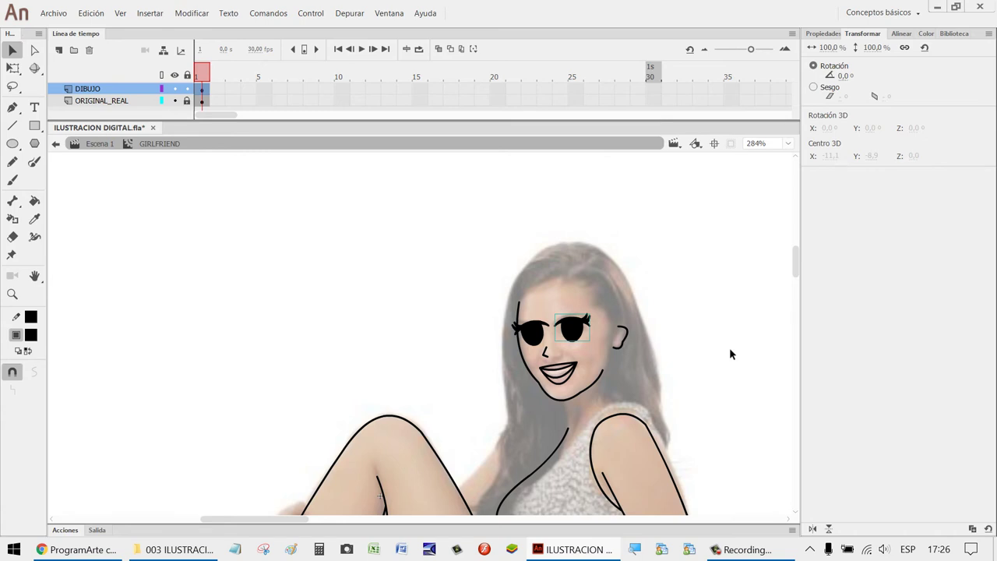
key(Left)
key(Left)
key(Left)
scroll(730, 354, down, 2)
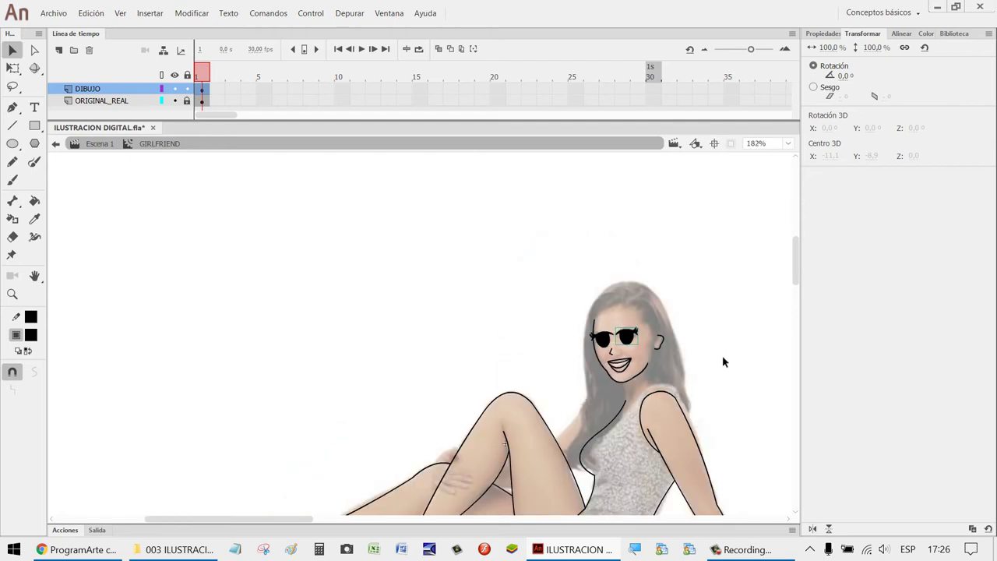
Compare the eyes placed on the photo face with those of the Girlfriend reference character.
key(h)
drag(722, 360, 388, 298)
drag(617, 296, 393, 367)
drag(619, 316, 506, 343)
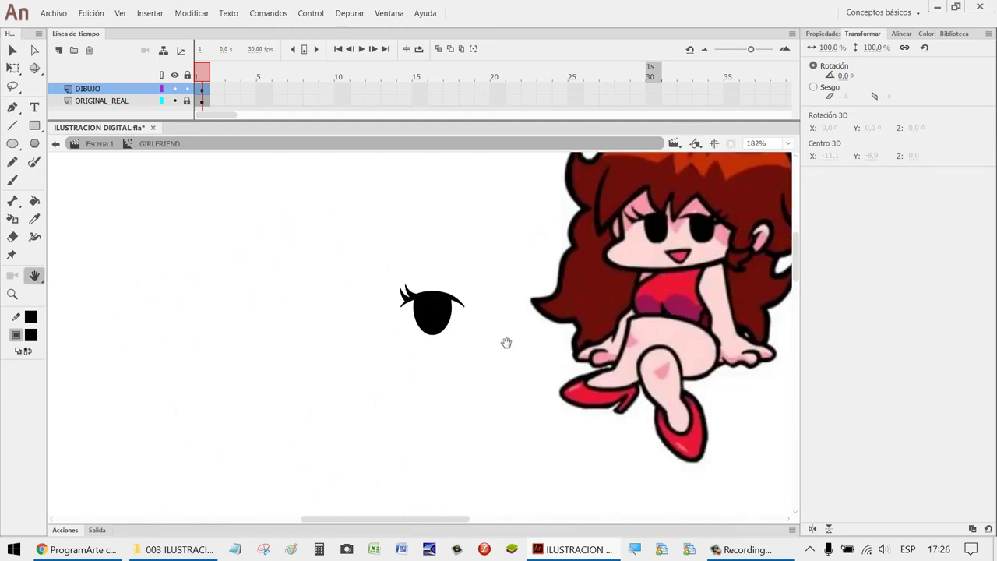
drag(273, 391, 552, 341)
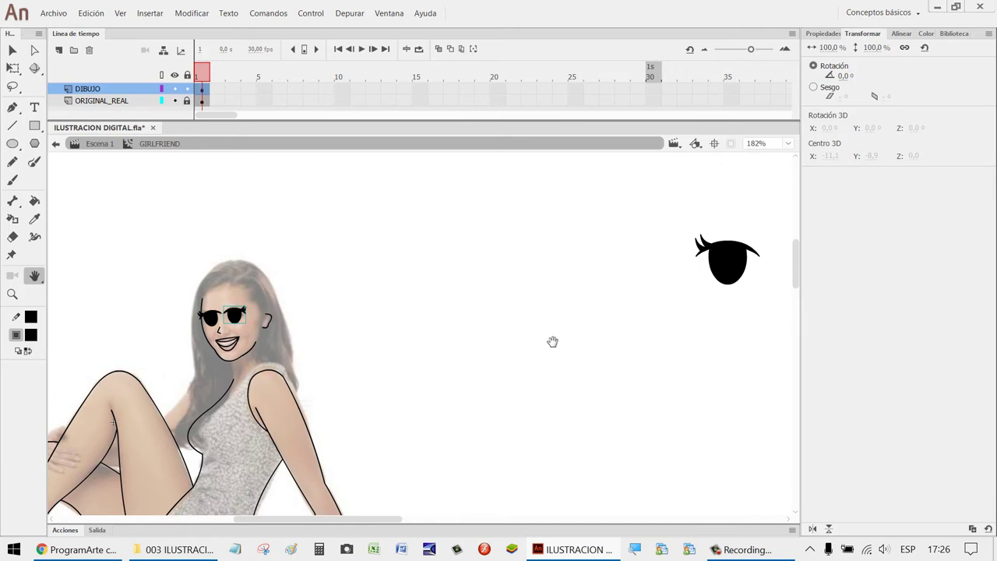
drag(552, 341, 223, 306)
key(z)
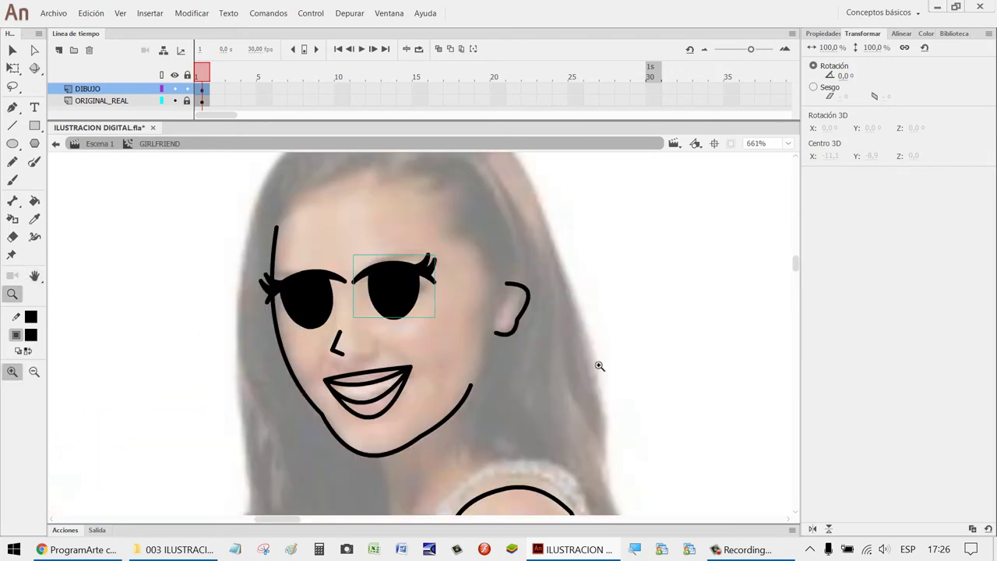
key(v)
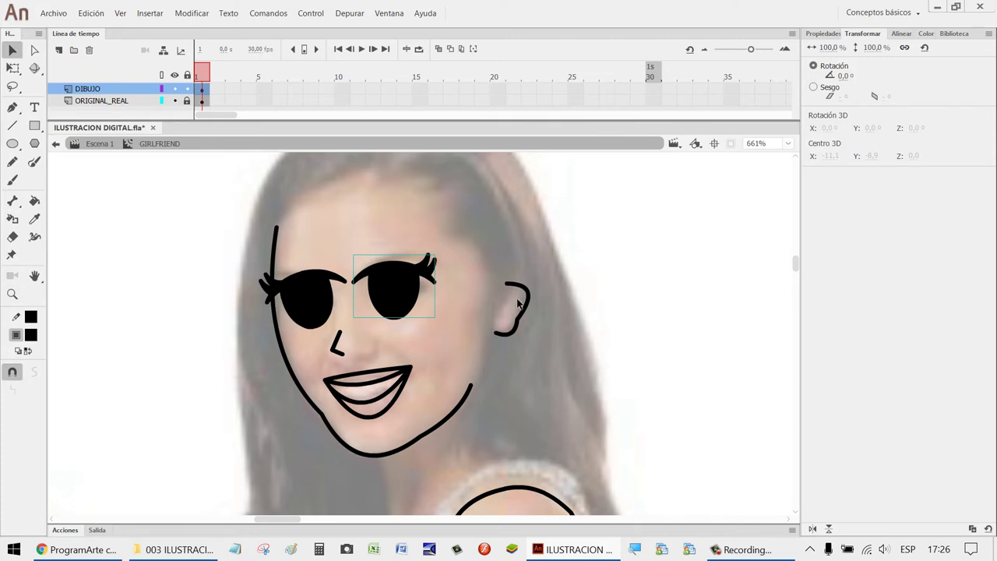
Nudge the mirrored eye up and down to set its height, leaving it slightly lower on the face.
key(z)
drag(433, 330, 277, 240)
key(v)
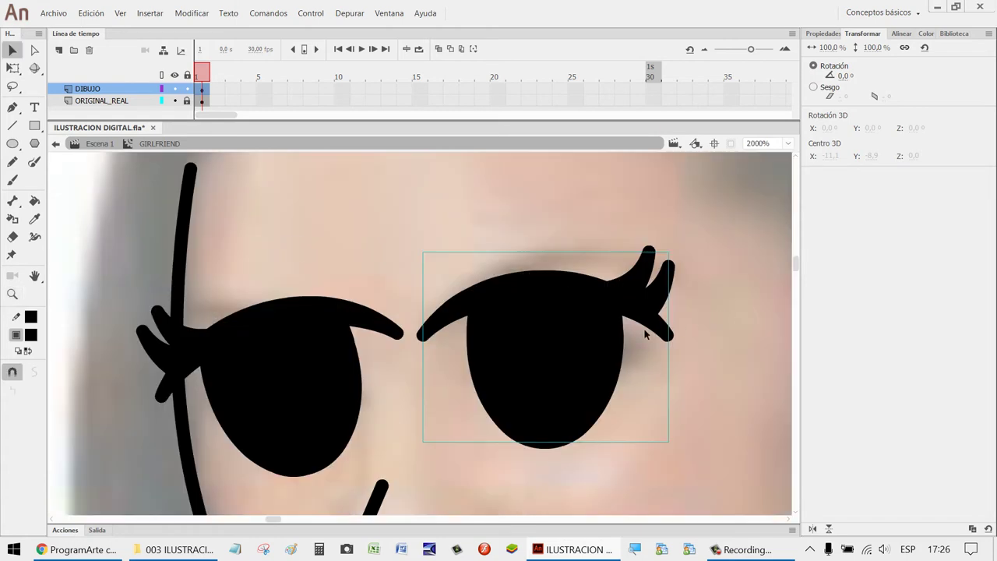
key(Up)
key(Up)
key(Up)
key(Up)
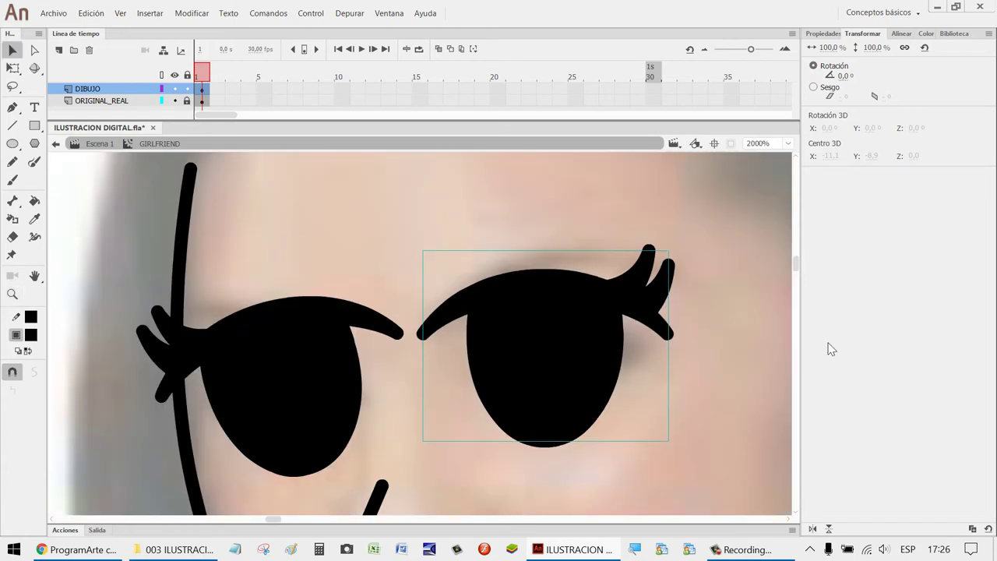
key(Down)
key(Down)
key(Down)
key(Down)
key(Down)
key(Down)
key(Down)
key(Down)
key(Down)
key(Down)
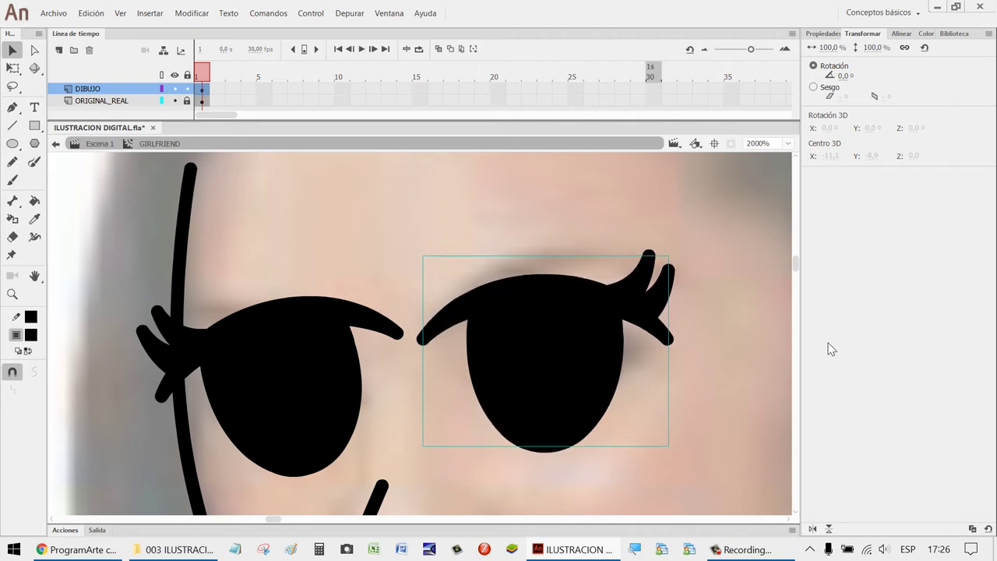
Nudge the mirrored eye toward the ear to widen the gap between the two eyes.
key(Right)
key(Right)
key(Right)
key(Right)
key(Right)
key(Right)
key(Right)
key(Right)
key(Right)
key(Right)
key(Right)
key(Right)
key(Right)
key(Right)
key(Right)
key(Right)
key(Right)
key(Right)
key(Right)
key(Right)
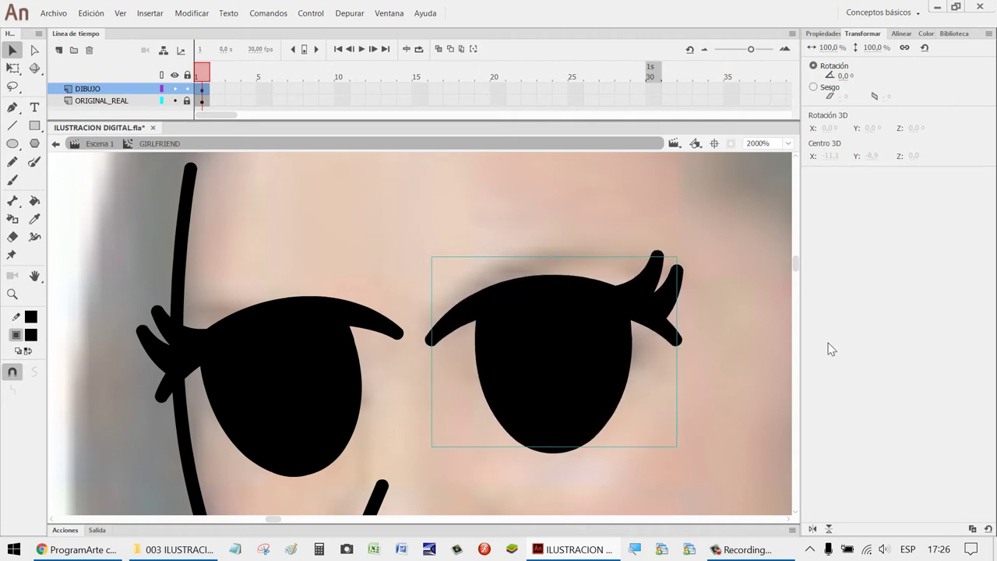
Fine-tune the mirrored eye's height and spacing in small nudges until its inner corner is level with the first eye's.
key(Up)
key(Up)
key(Up)
key(Up)
key(Up)
key(Up)
key(Up)
key(Up)
key(Up)
key(Up)
key(Down)
key(Down)
key(Down)
key(Down)
key(Down)
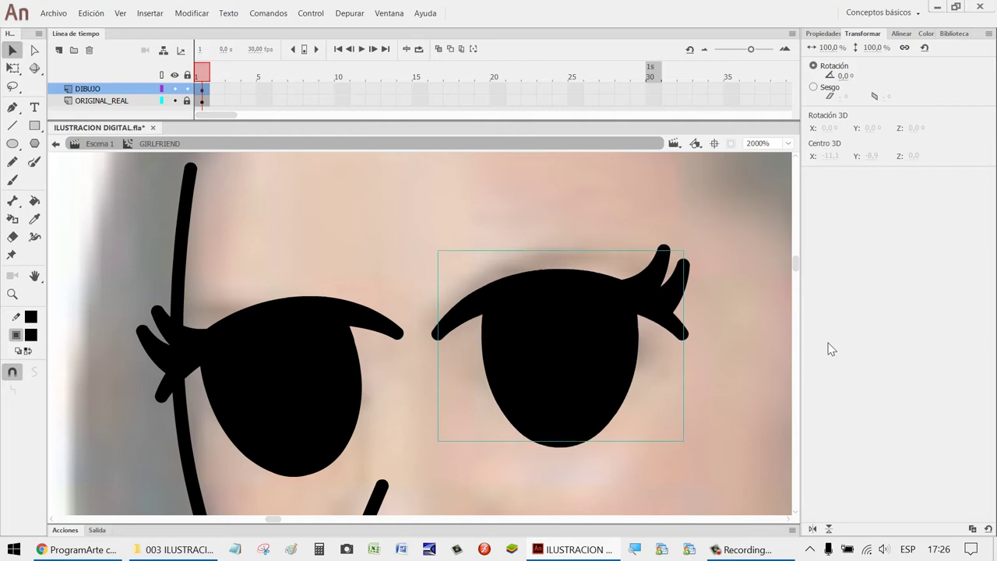
key(Right)
key(Right)
key(Down)
key(Up)
key(Up)
key(Up)
key(Up)
key(Up)
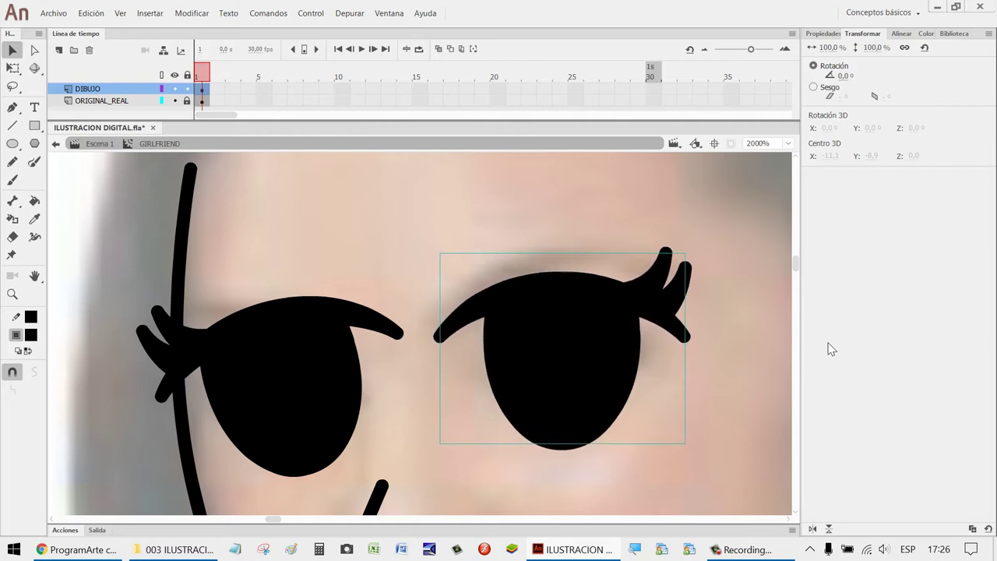
key(Right)
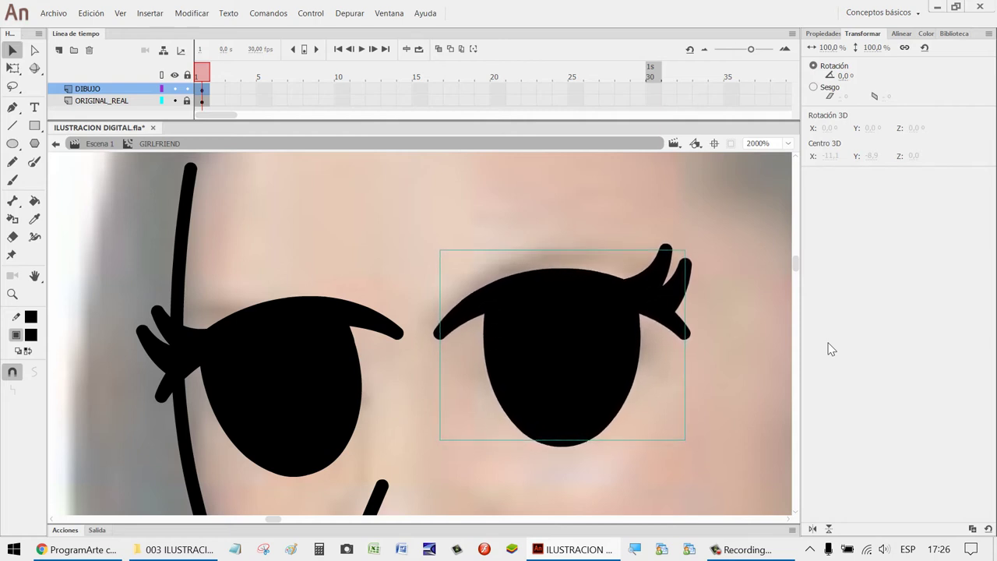
Try a rotation of 3° on the mirrored eye and check it against the whole face.
drag(727, 425, 256, 419)
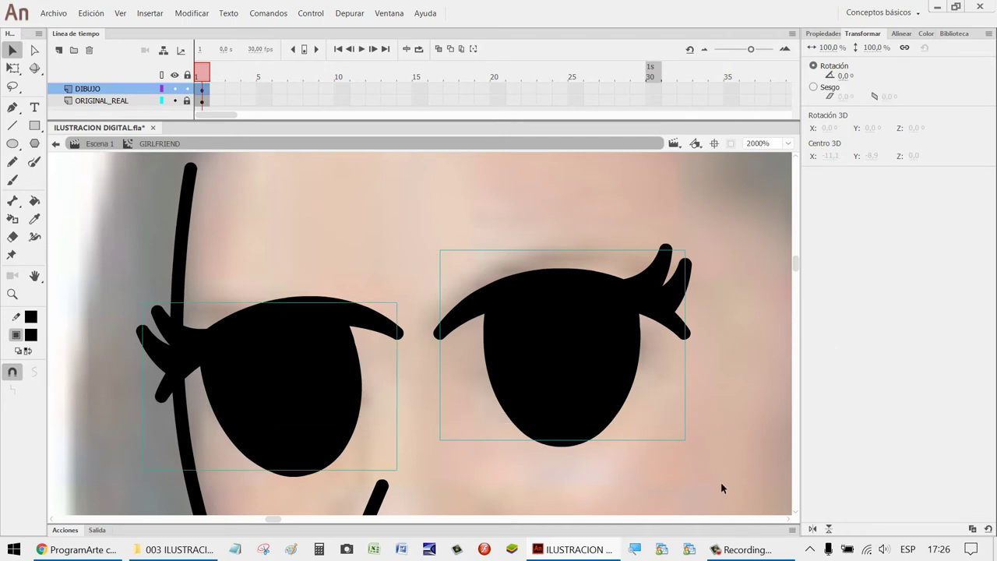
click(617, 438)
click(586, 397)
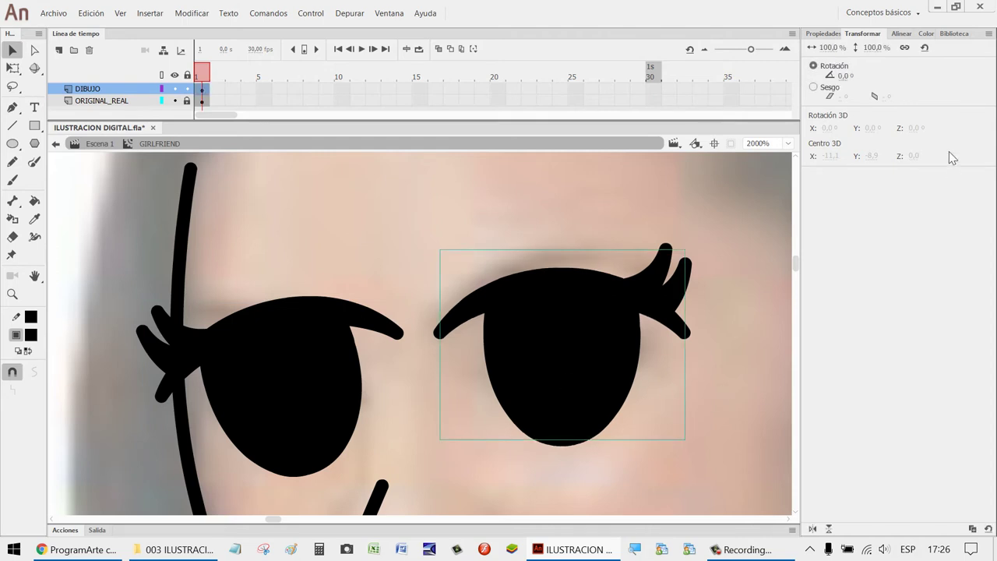
click(860, 78)
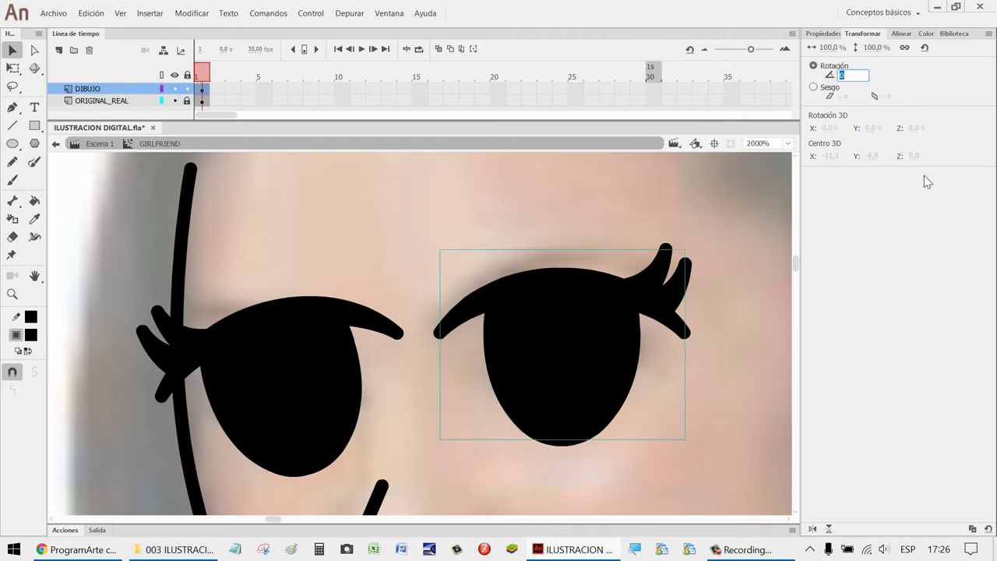
text(3)
key(Return)
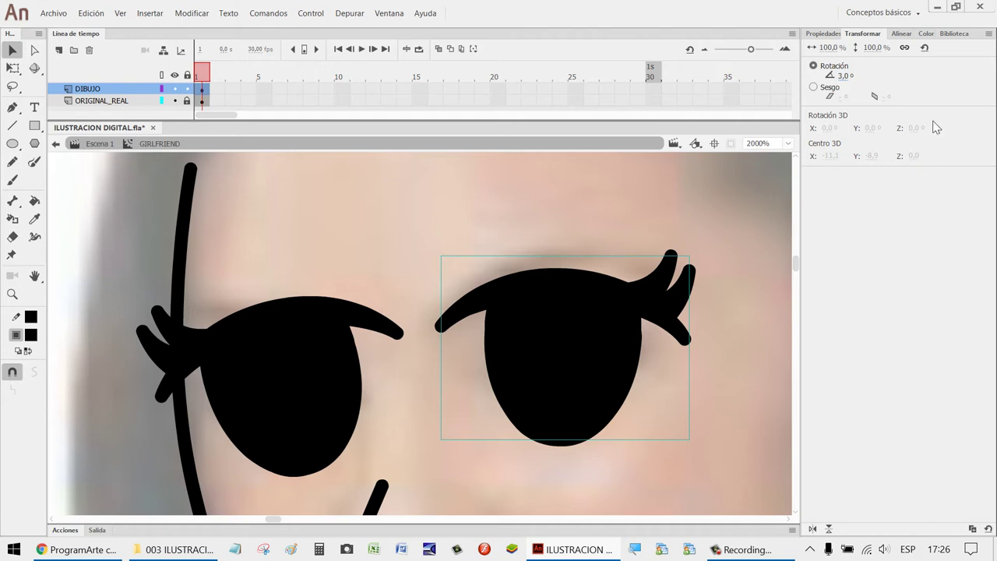
scroll(702, 296, down, 5)
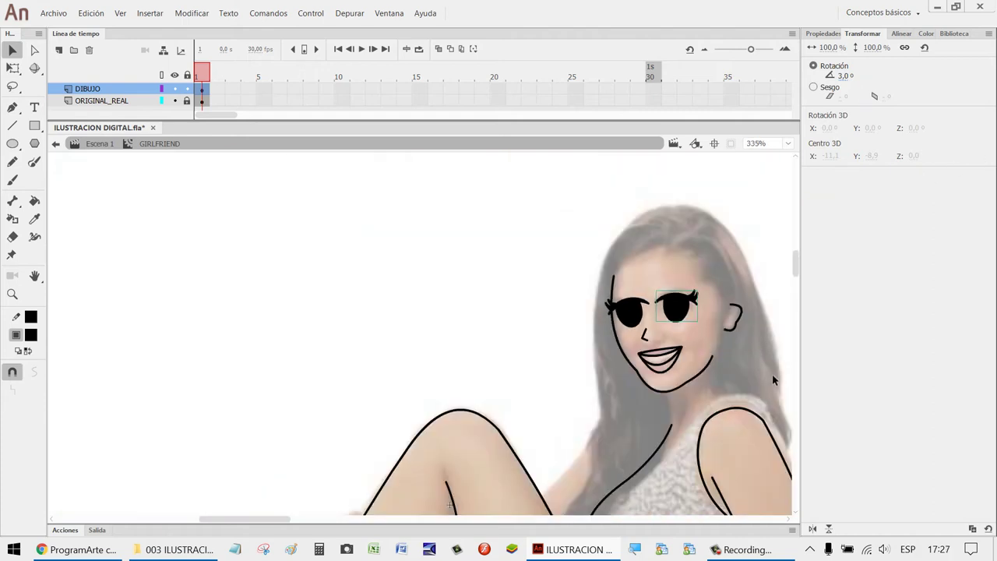
key(ctrl+z)
Nudge the mirrored eye slightly closer to the first eye and a touch lower, comparing the transform values of both eyes.
key(Left)
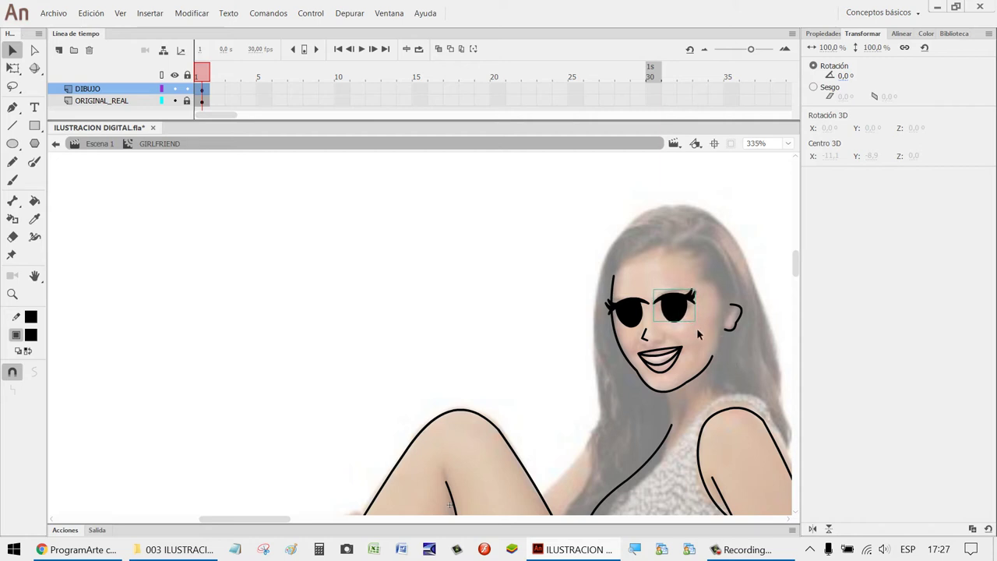
key(Down)
key(Down)
key(Up)
click(633, 316)
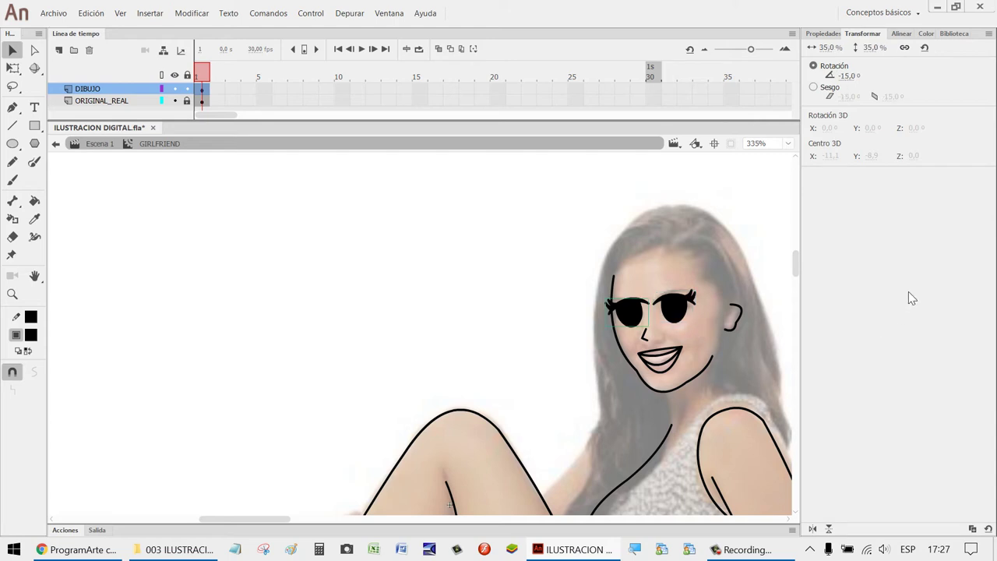
click(687, 305)
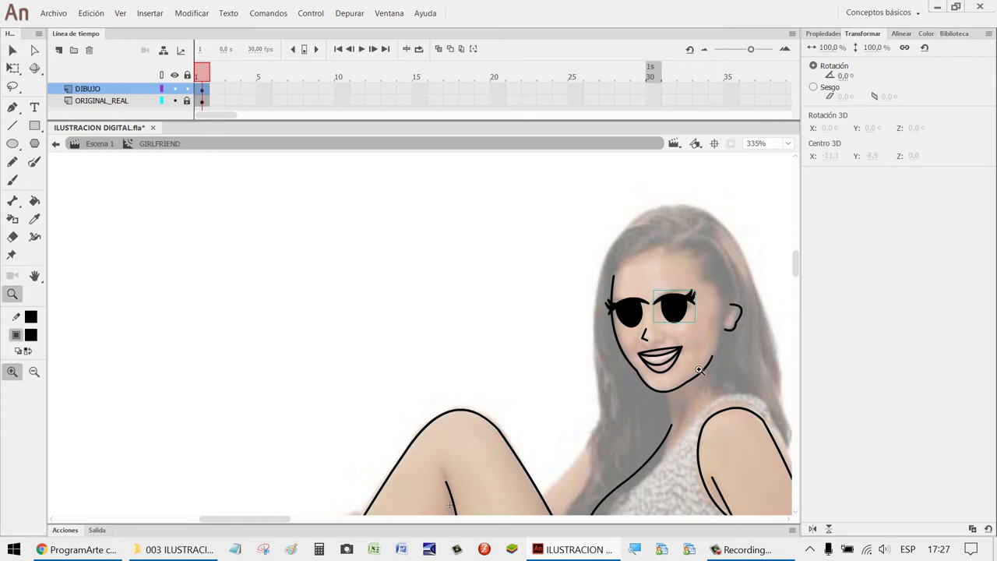
Examine the pair of eyes up close and against the whole figure.
key(z)
drag(743, 351, 502, 238)
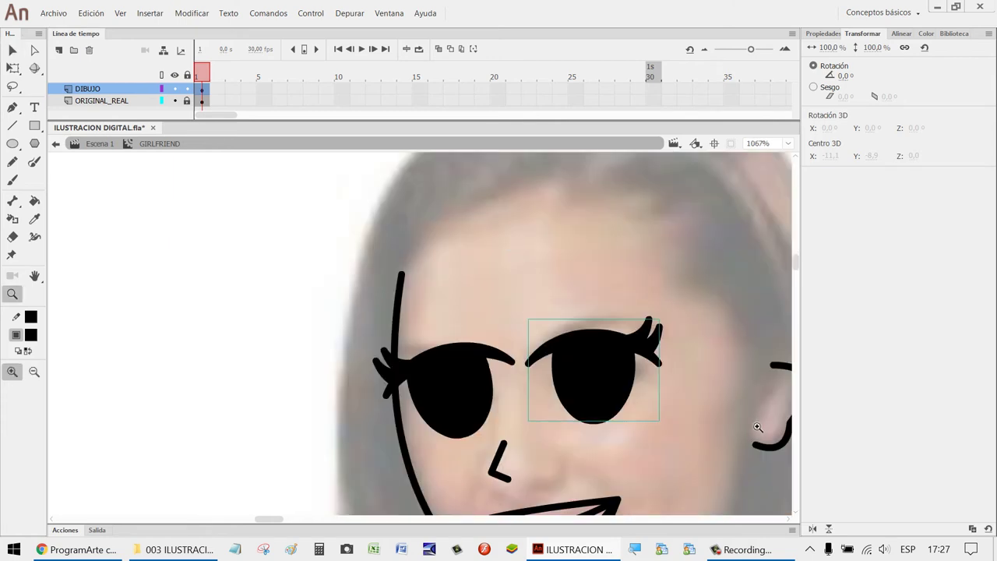
key(v)
click(707, 450)
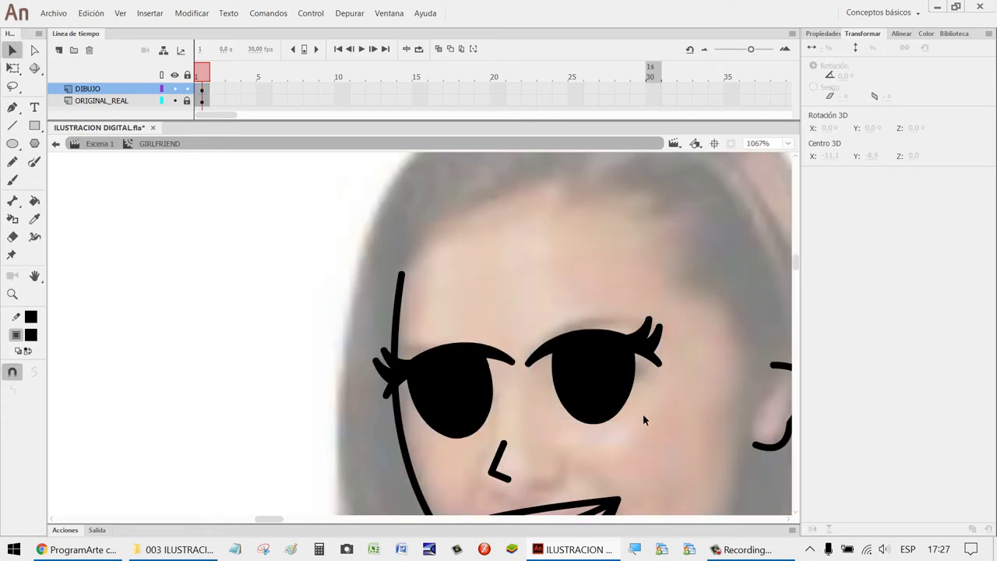
scroll(705, 393, down, 6)
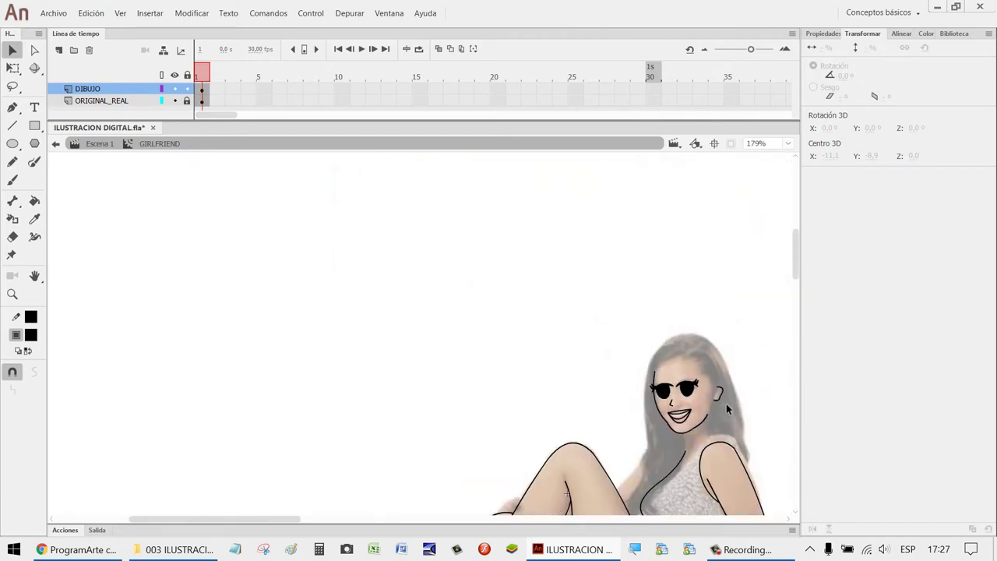
scroll(726, 421, down, 4)
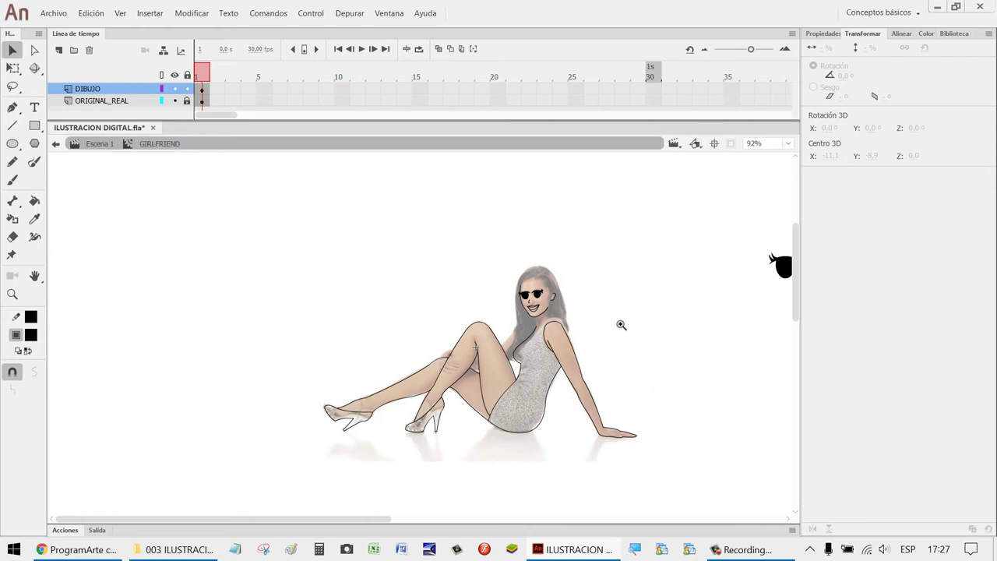
key(z)
drag(580, 324, 467, 272)
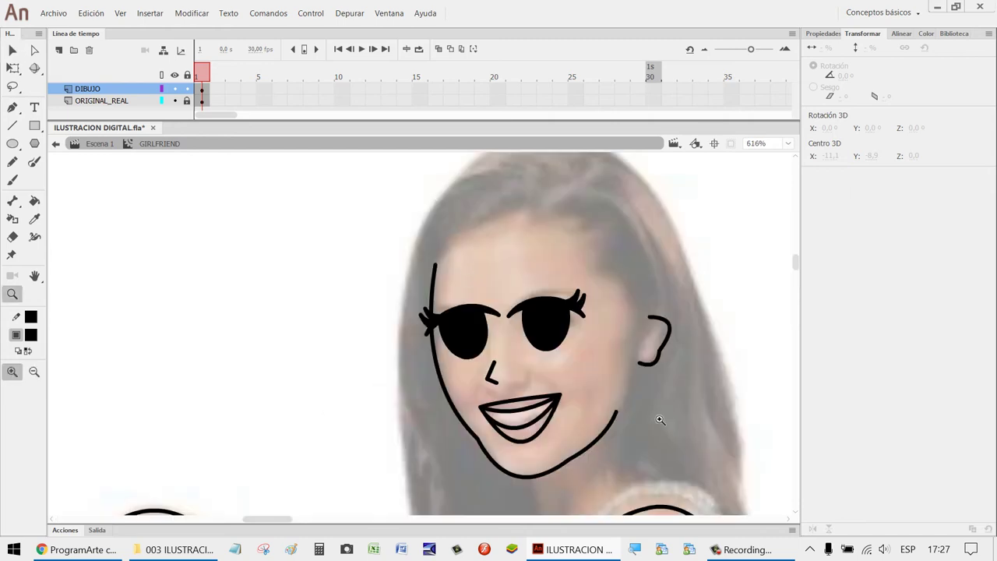
drag(660, 421, 365, 287)
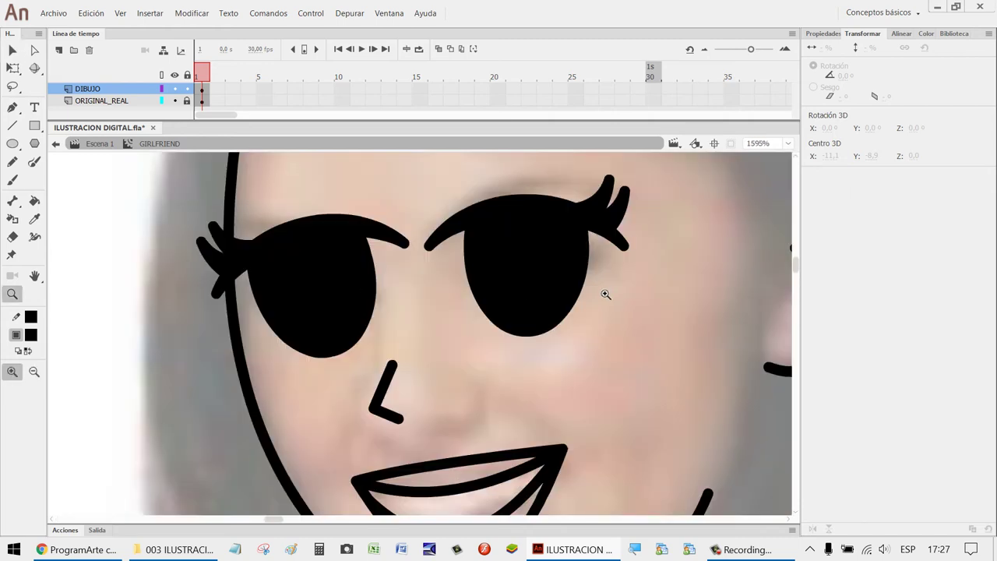
Set the mirrored eye's rotation to 2°.
key(v)
click(550, 296)
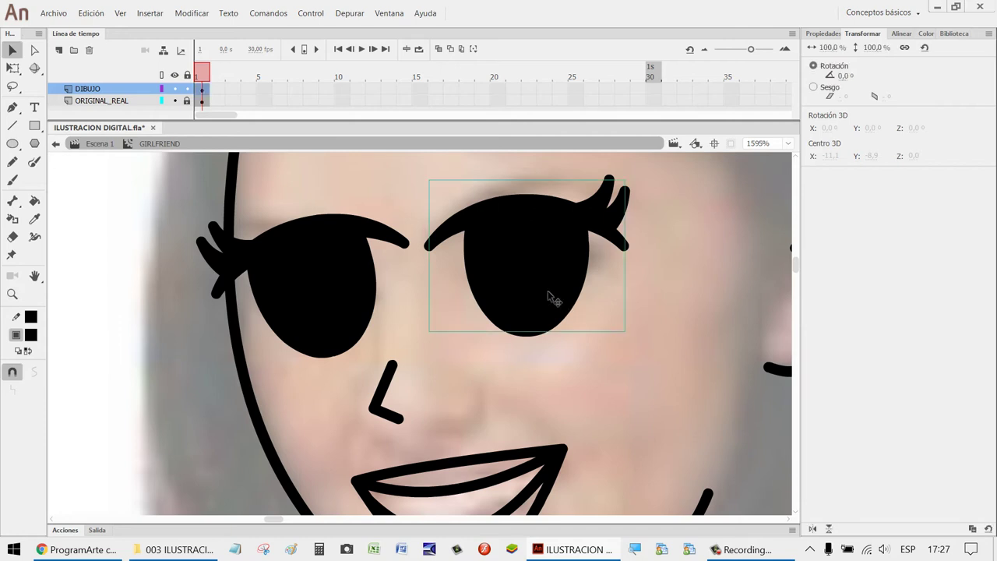
click(843, 75)
text(2)
key(Return)
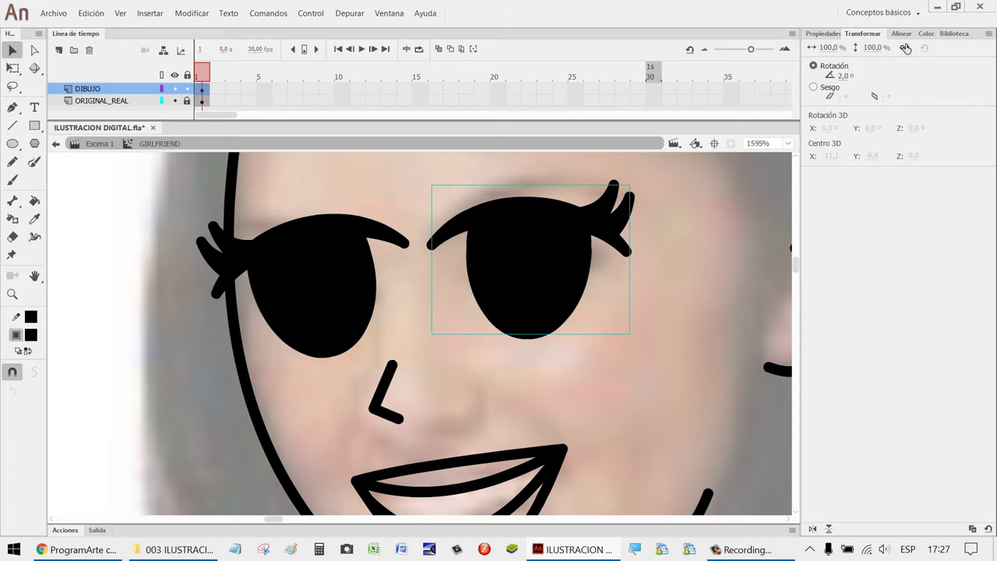
With width and height unlinked, try a horizontal scale of 110% on the mirrored eye and settle on 105%.
click(832, 48)
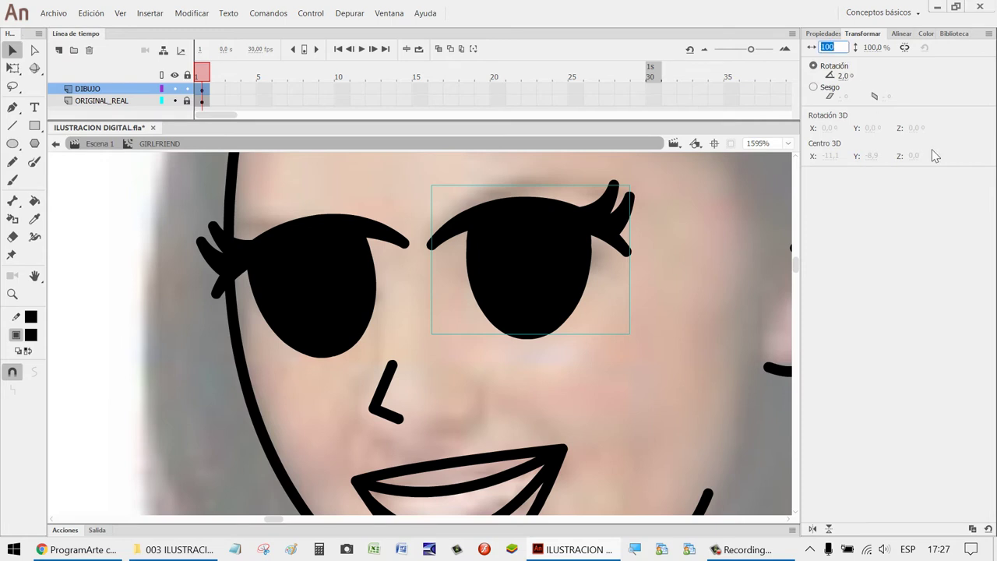
text(110)
key(Return)
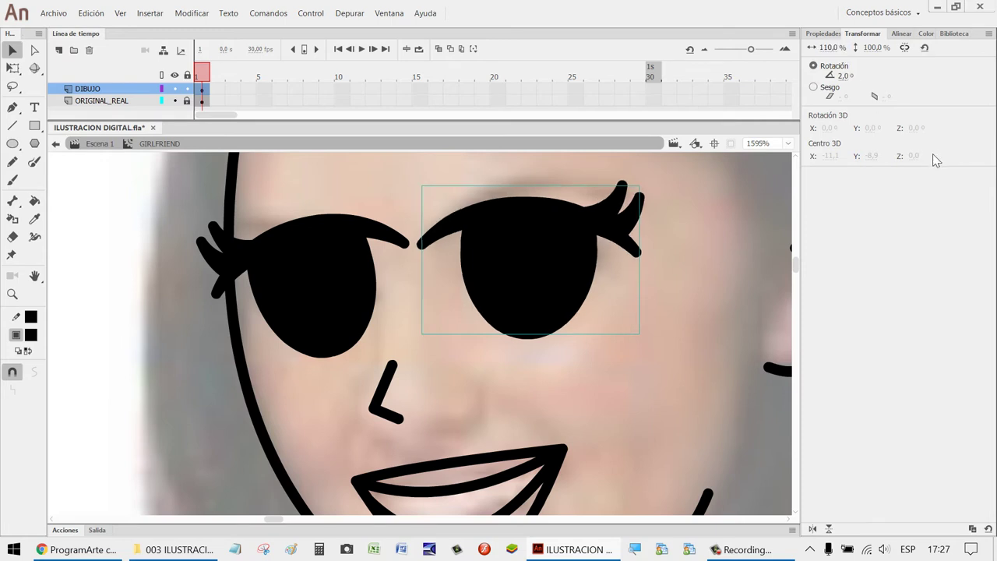
click(832, 47)
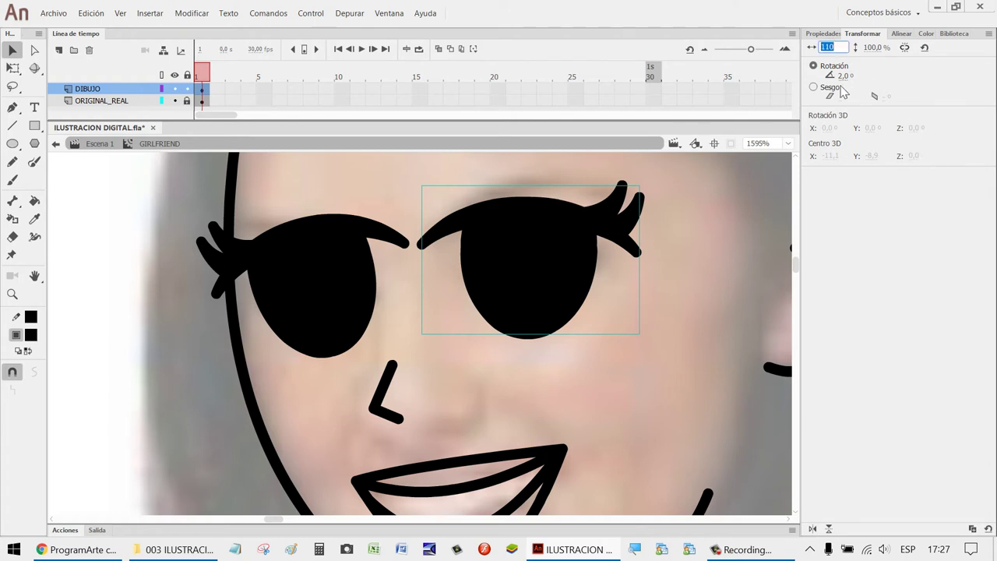
text(1)
key(Return)
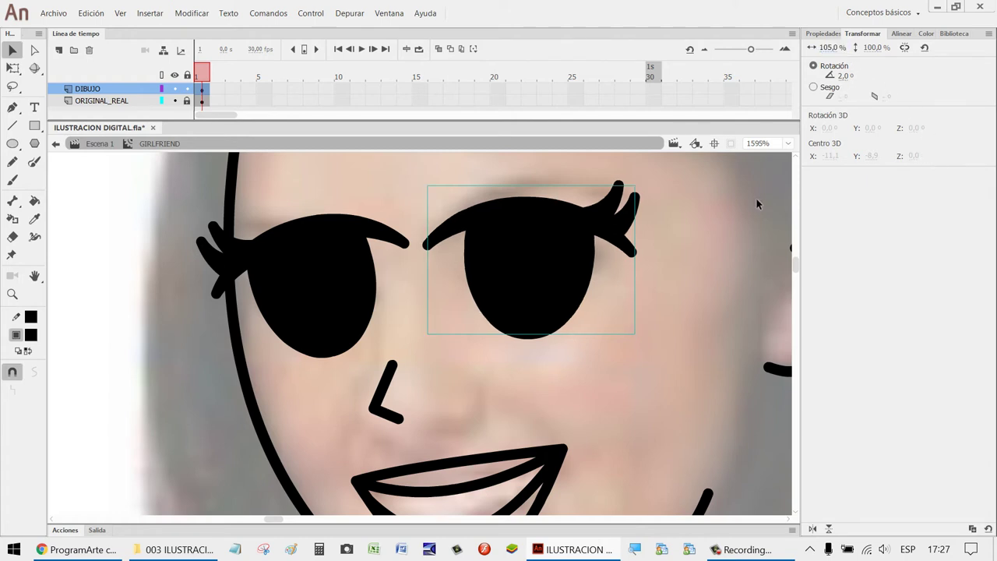
Nudge the widened mirrored eye slightly outward and up to realign it with the first eye, and deselect it.
click(642, 404)
click(566, 308)
key(Right)
key(Right)
key(Right)
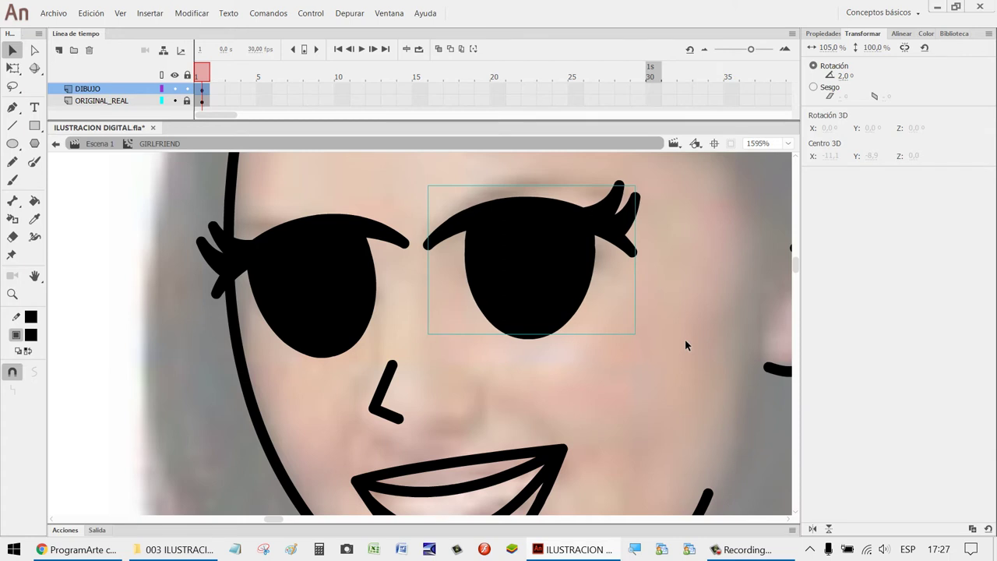
key(Down)
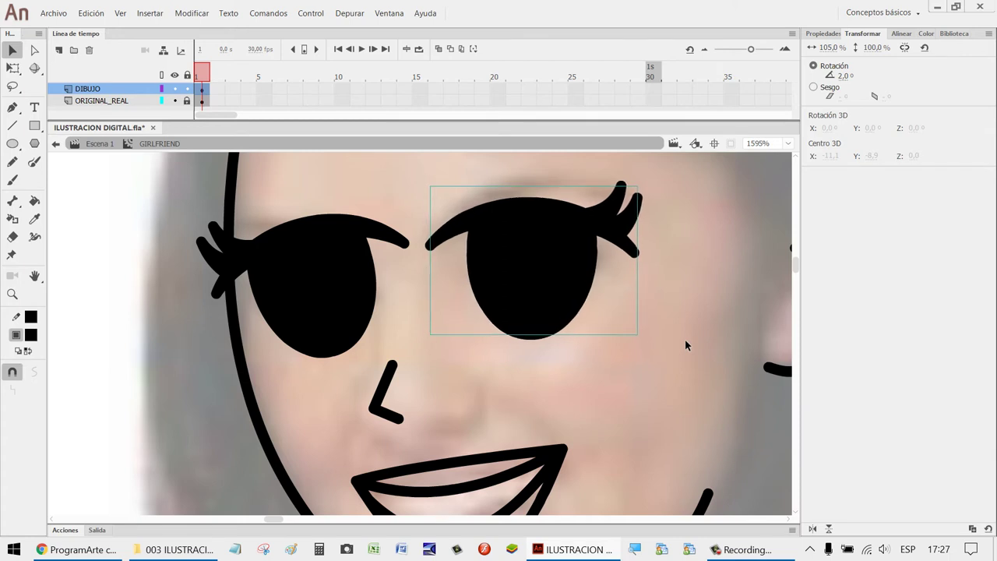
key(Up)
key(Up)
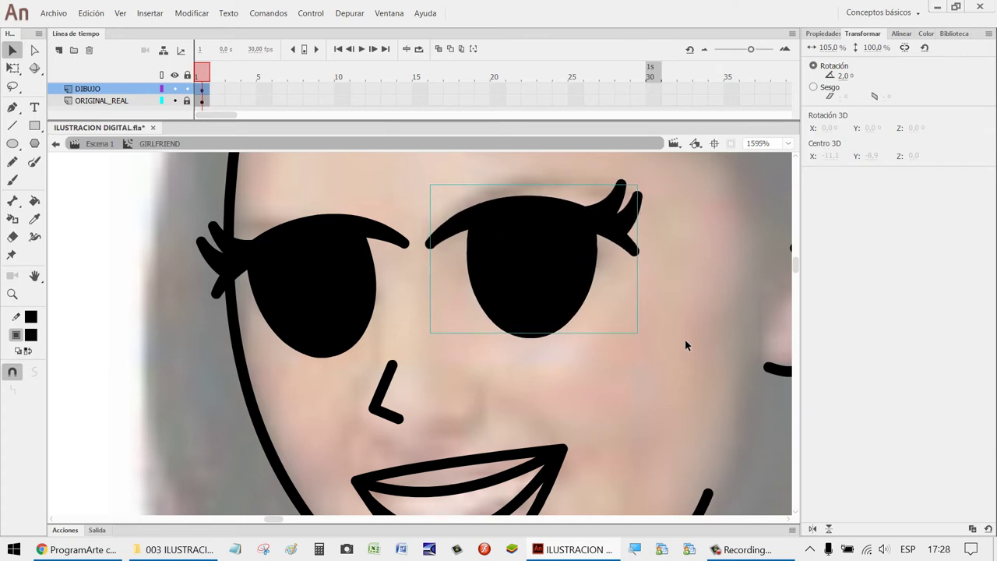
key(Left)
click(599, 395)
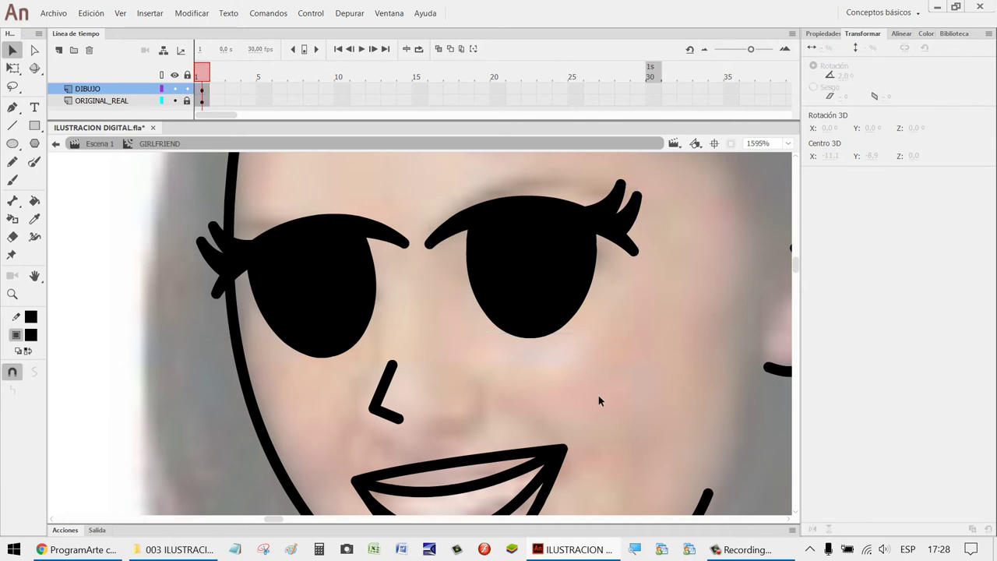
Inside the group of the eye overlapping the face outline, delete the short stroke under the inner tip of the upper lid.
double_click(323, 290)
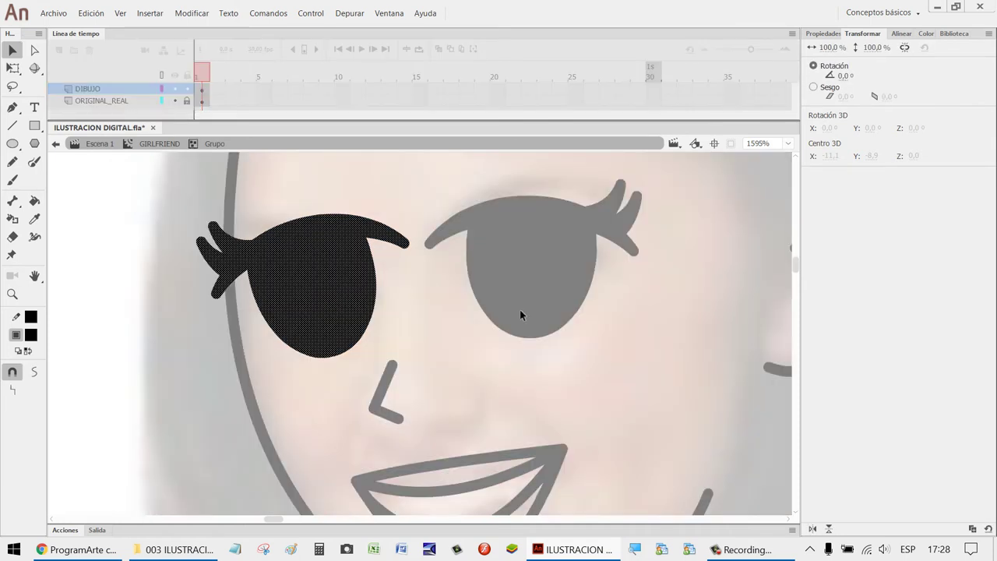
click(411, 292)
click(380, 302)
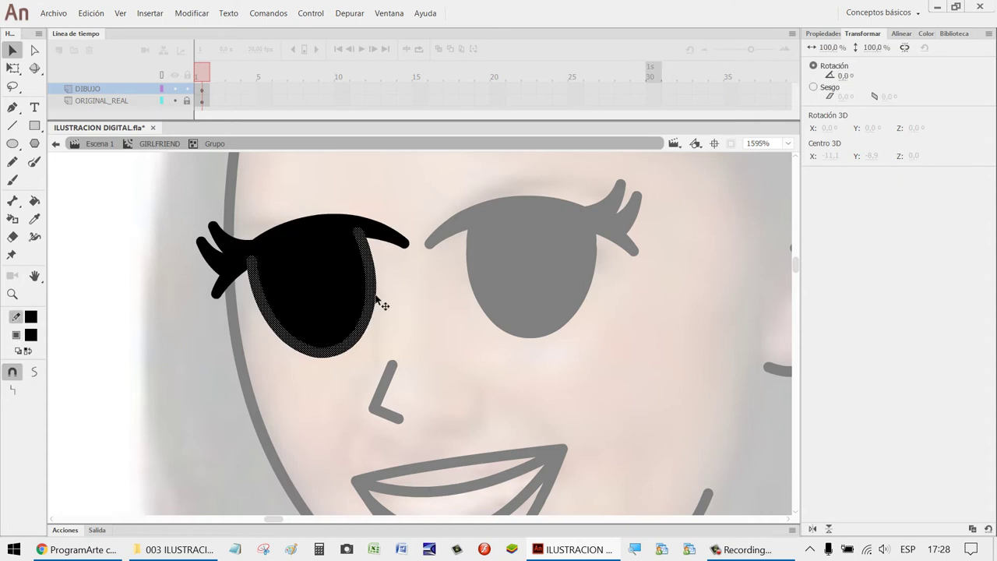
click(397, 263)
click(396, 244)
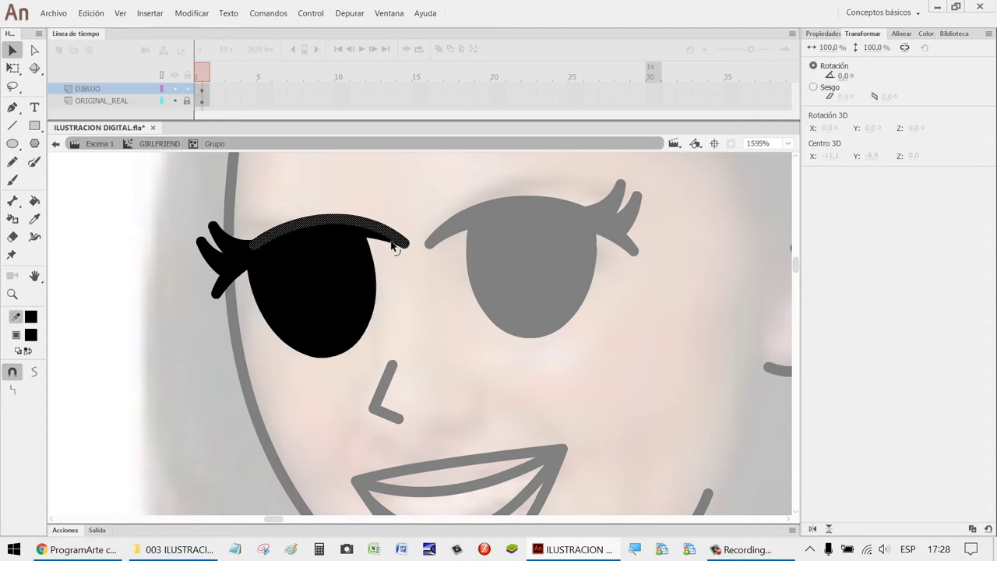
click(381, 244)
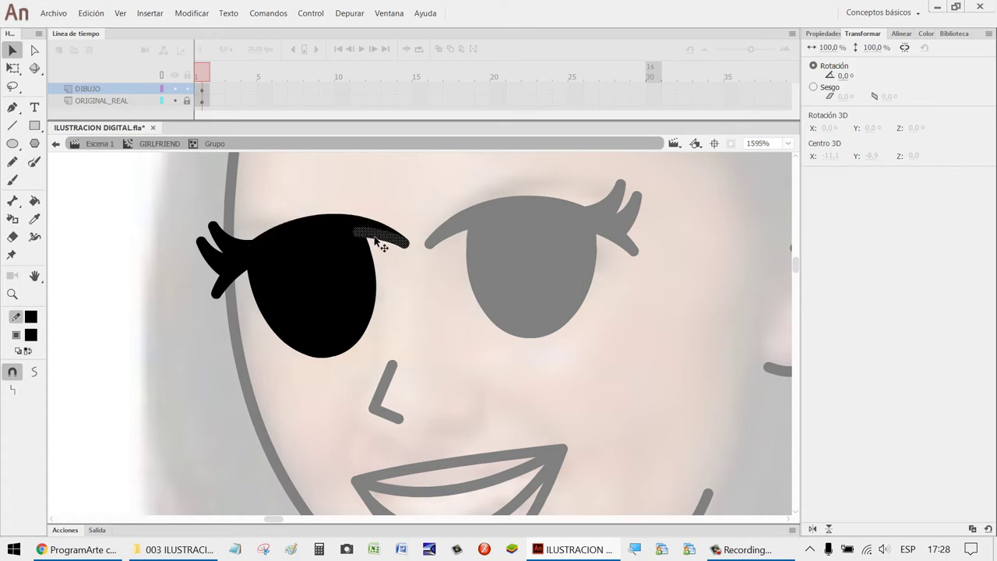
click(423, 267)
click(399, 244)
click(397, 256)
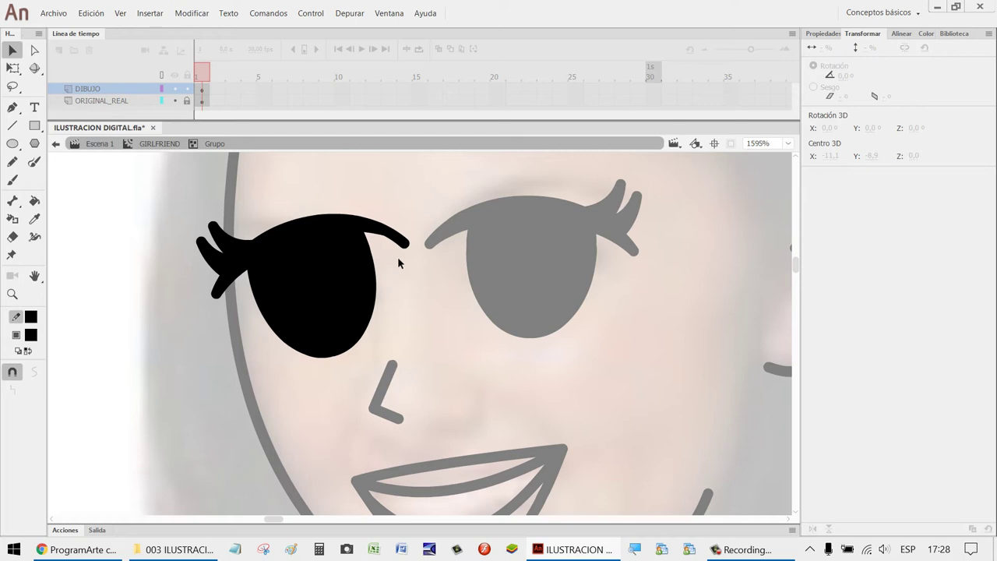
Examine the outline and lower lid strokes inside the source eye beside the Girlfriend reference, and leave its group.
scroll(594, 294, down, 5)
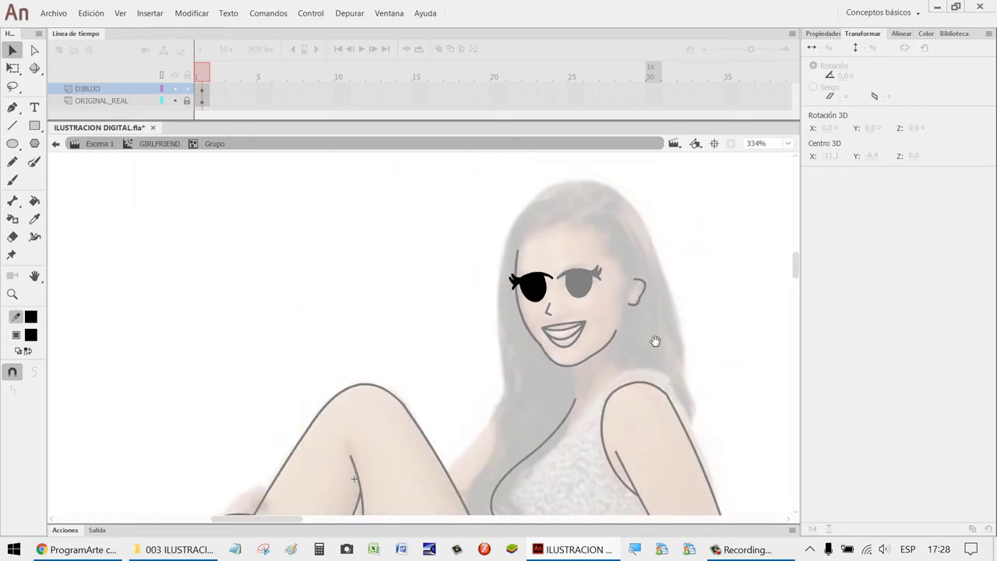
scroll(655, 340, up, 5)
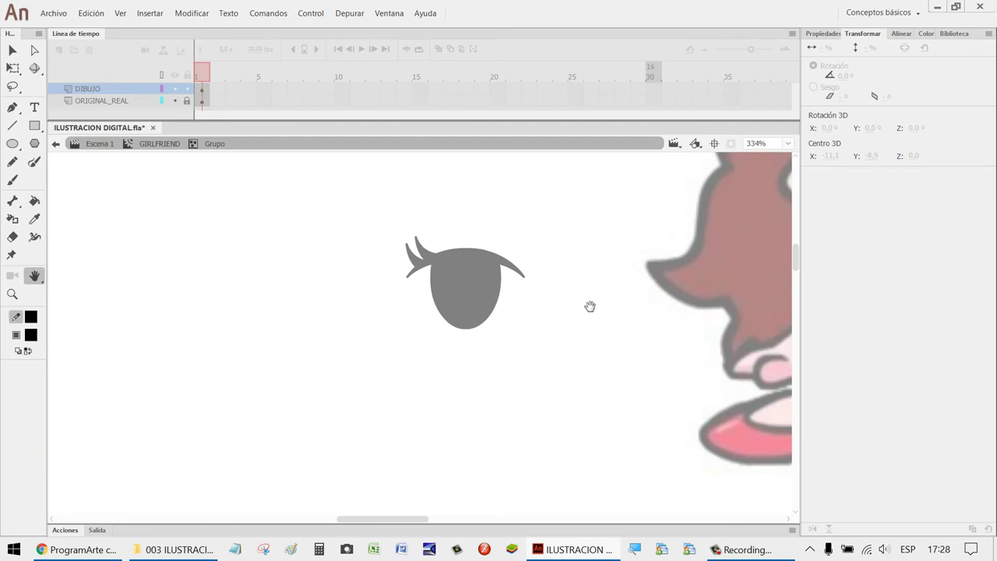
key(z)
click(617, 318)
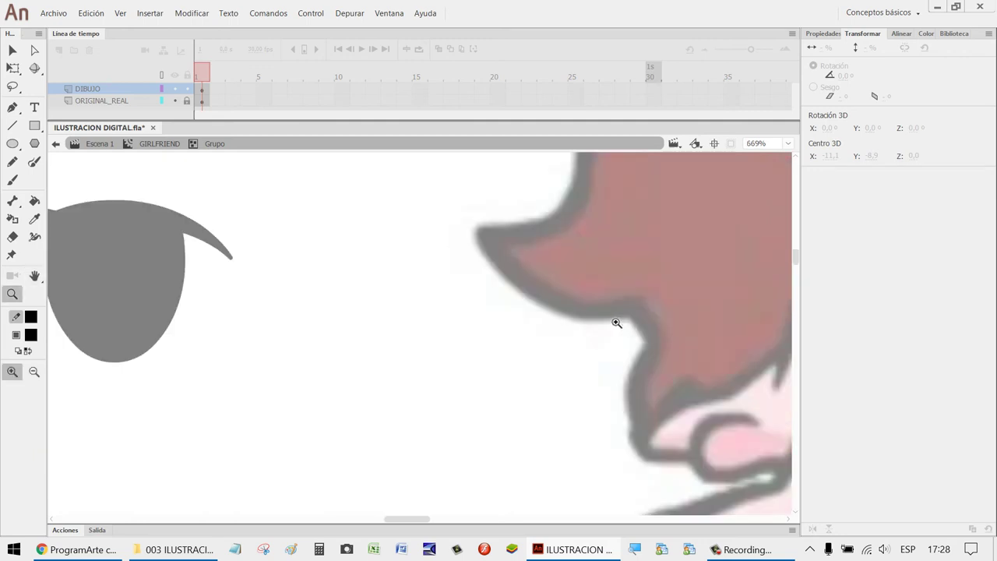
key(h)
drag(249, 327, 455, 353)
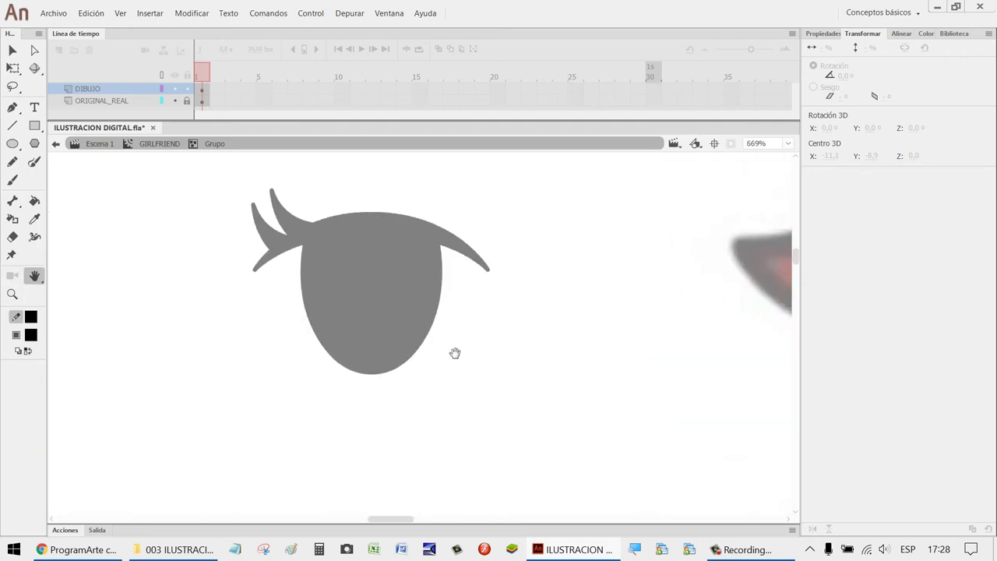
key(v)
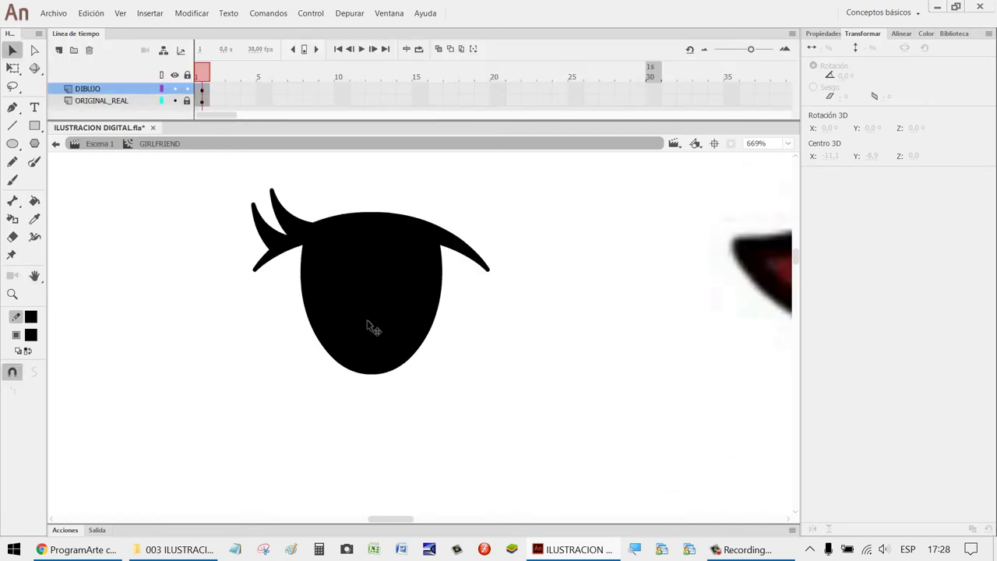
click(381, 325)
click(532, 330)
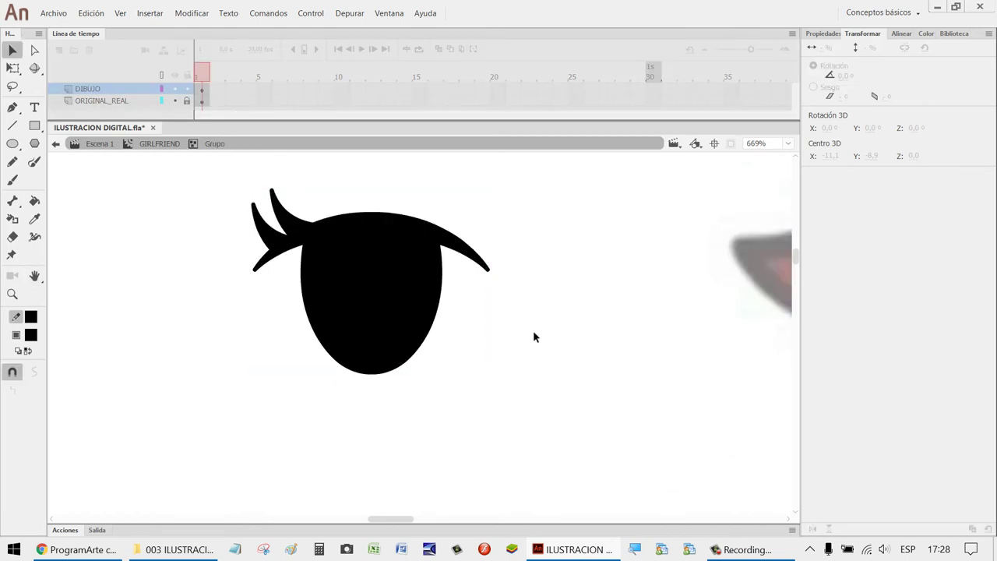
click(430, 333)
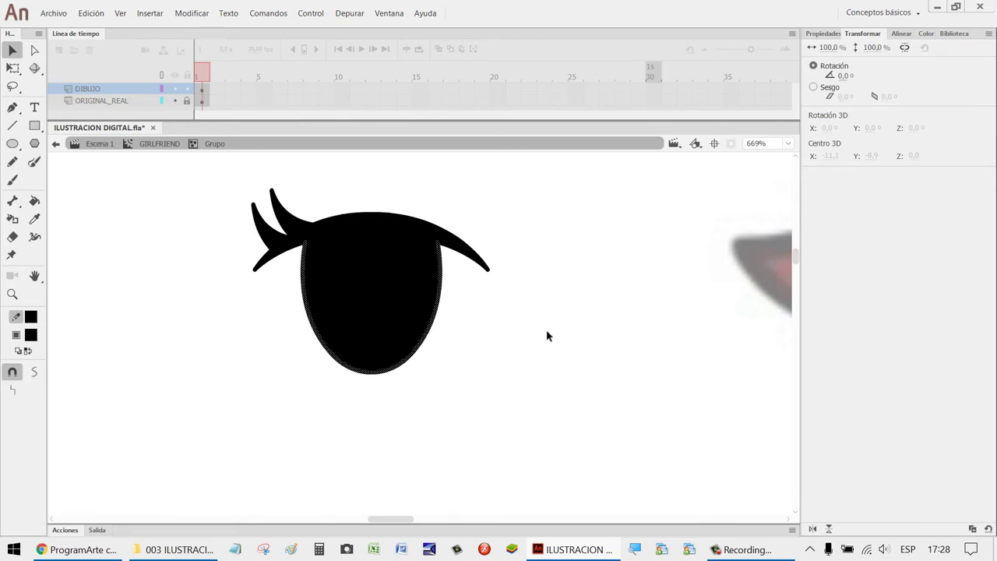
click(473, 263)
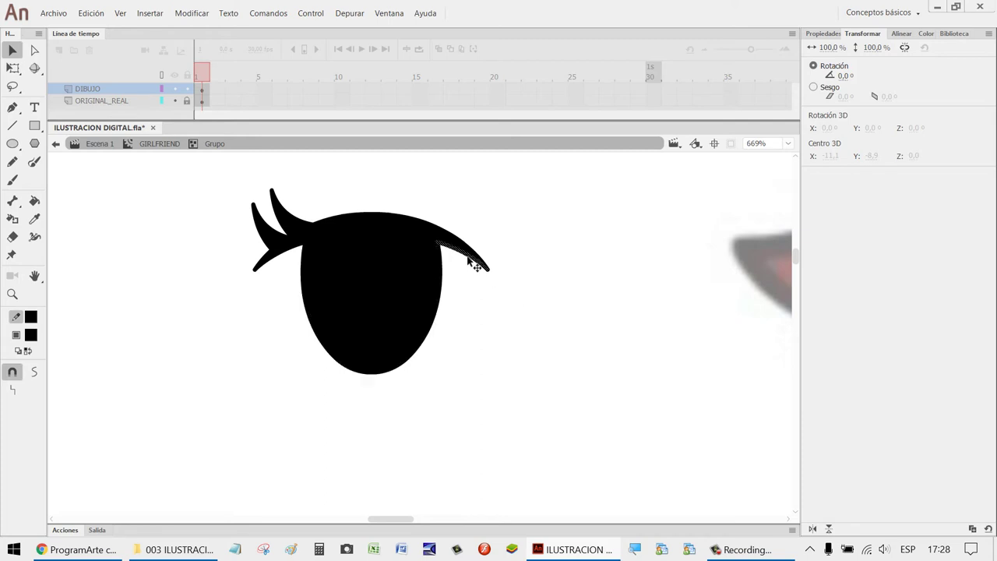
double_click(156, 280)
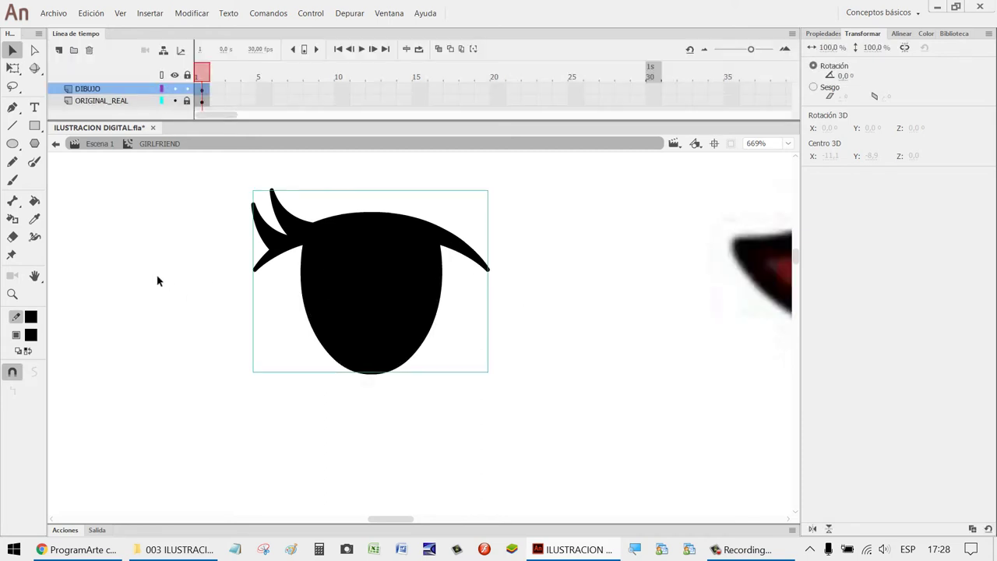
Reopen the group of the eye overlapping the face outline, check its upper lid stroke and select its black fill.
scroll(164, 279, down, 5)
key(h)
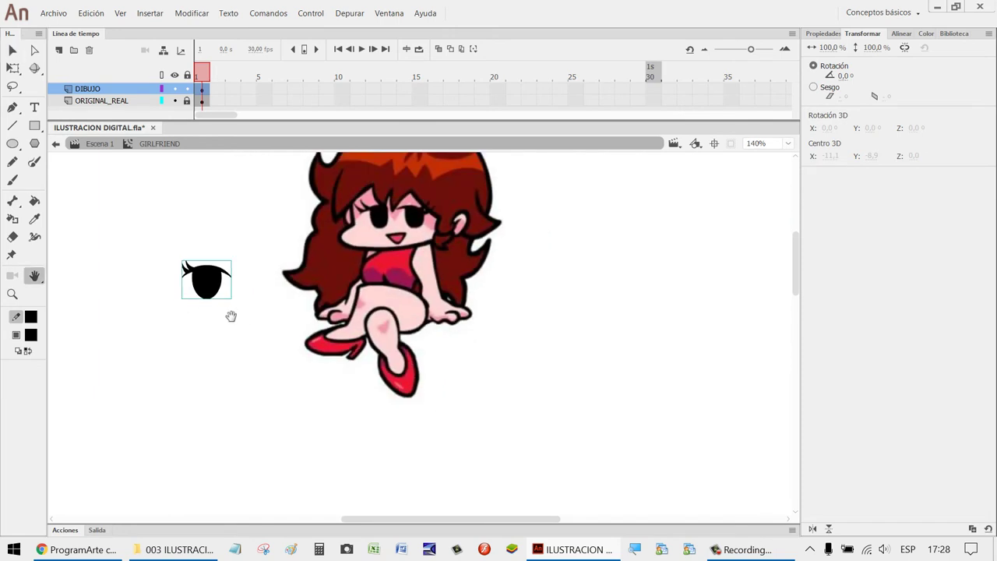
drag(231, 315, 563, 357)
drag(276, 325, 424, 321)
key(z)
drag(403, 416, 223, 330)
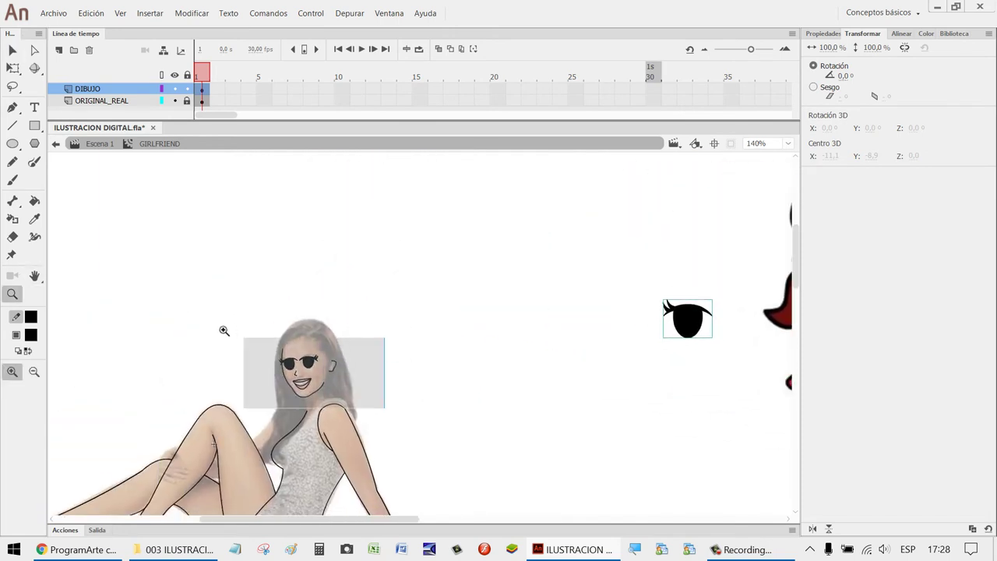
drag(469, 383, 306, 286)
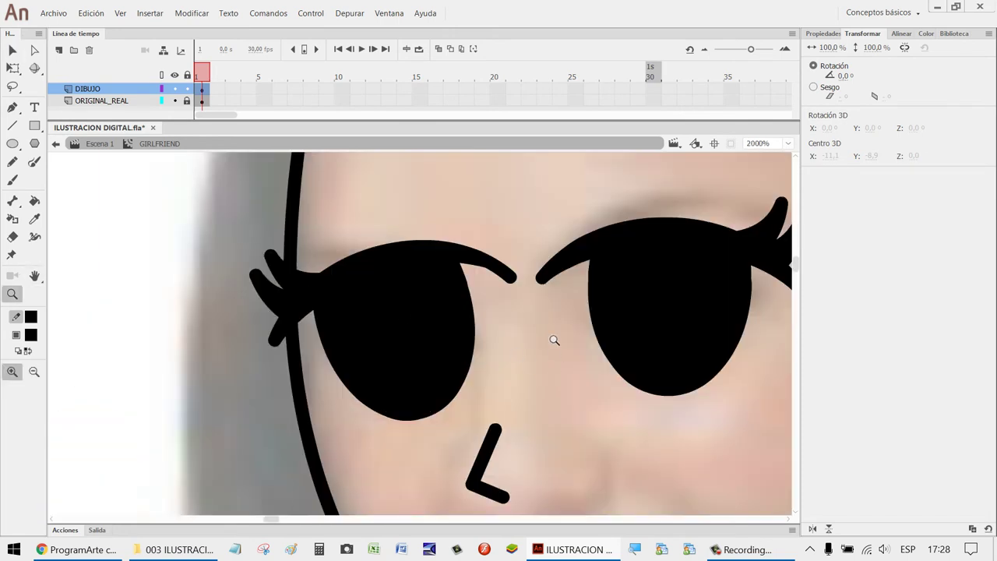
key(v)
double_click(466, 326)
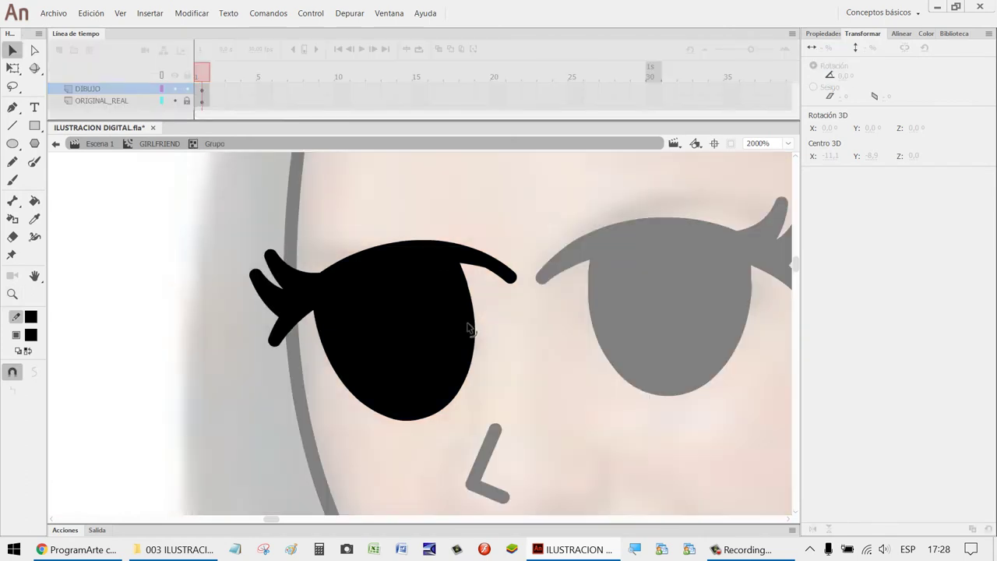
click(507, 280)
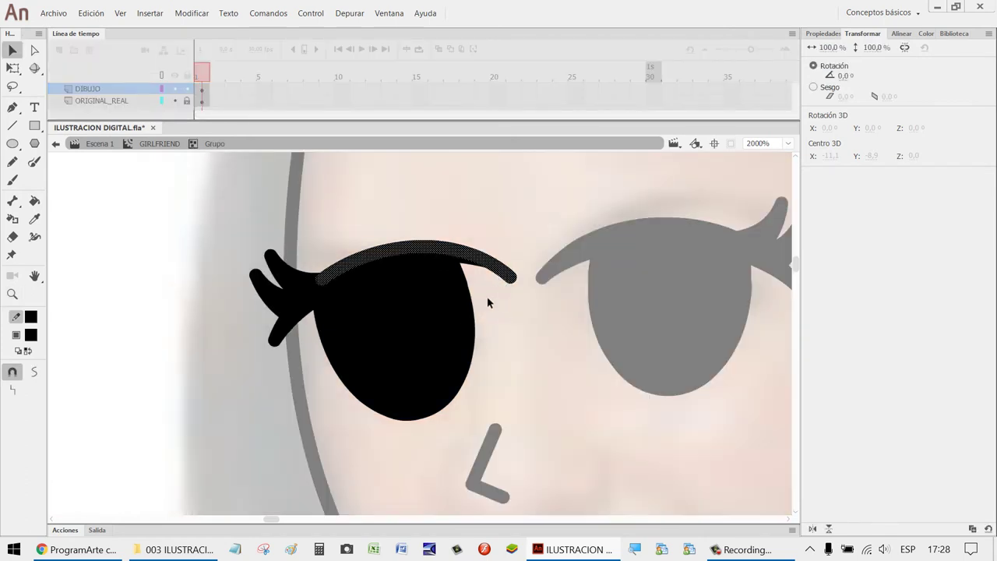
click(484, 300)
click(470, 269)
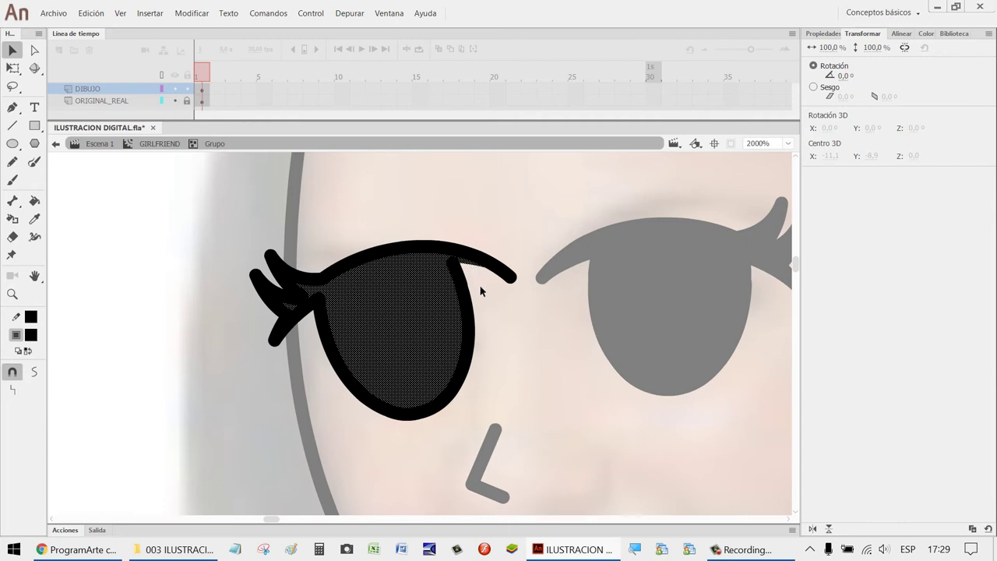
Pull the inner end of the left-hand eye's upper lid line back toward the eye.
click(481, 292)
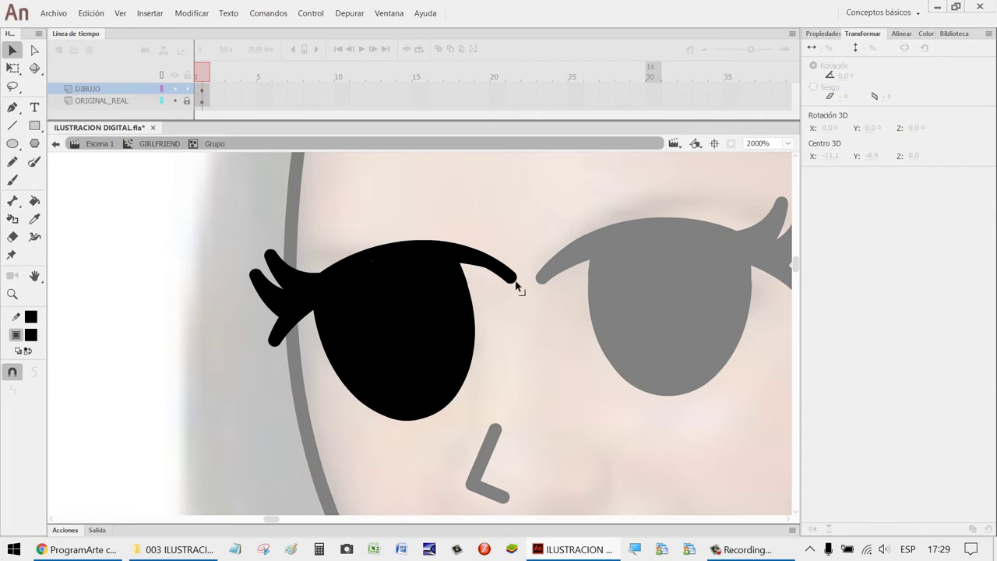
drag(516, 287, 498, 272)
click(388, 254)
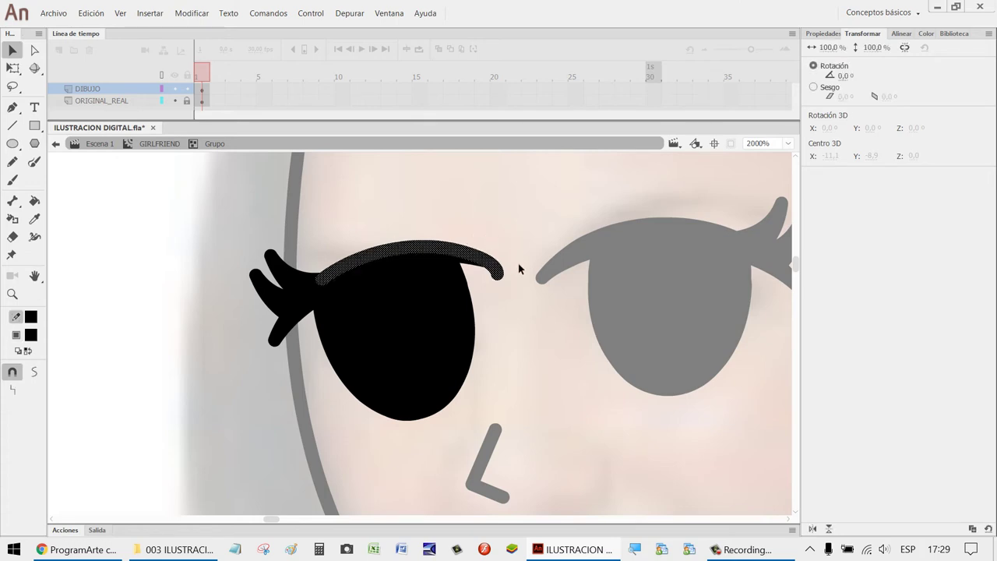
click(512, 294)
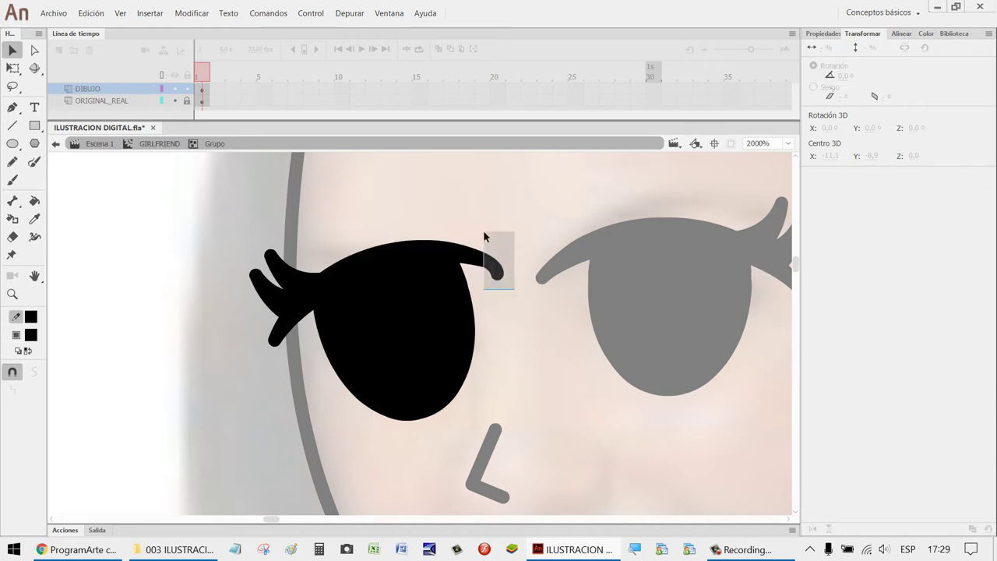
Delete the left-hand eye's black fill and the inner tip segment of its upper lid line.
click(411, 341)
key(Delete)
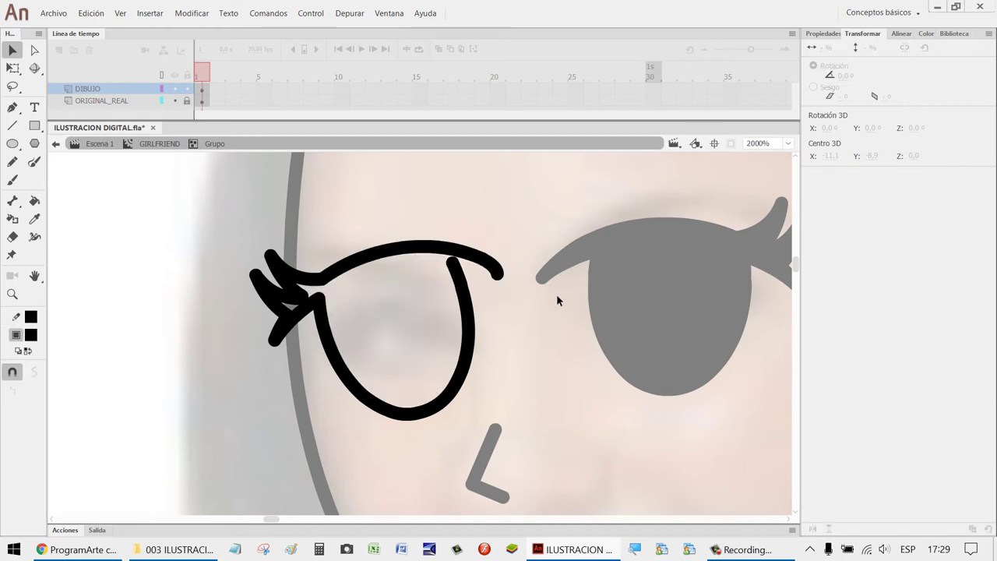
click(510, 280)
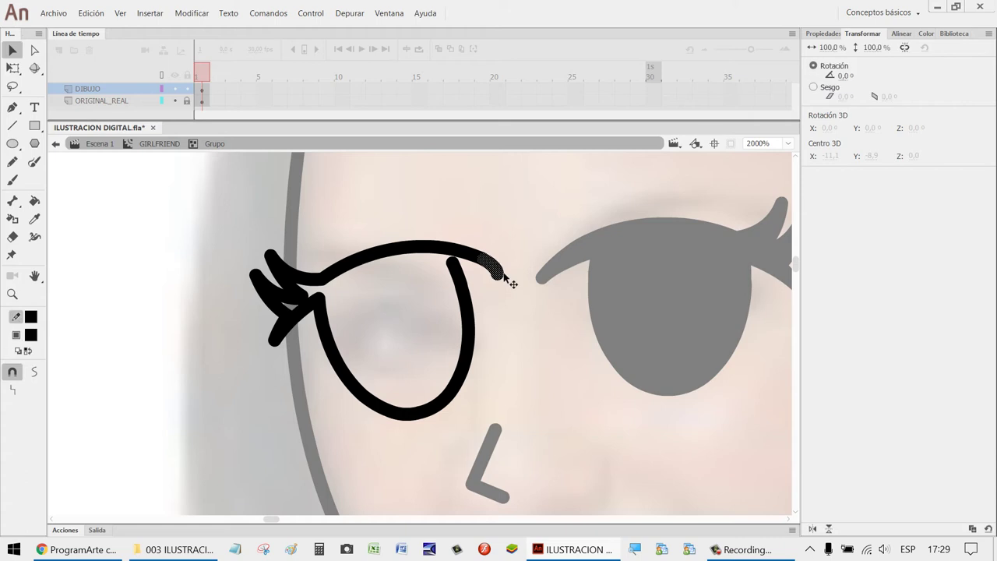
key(Delete)
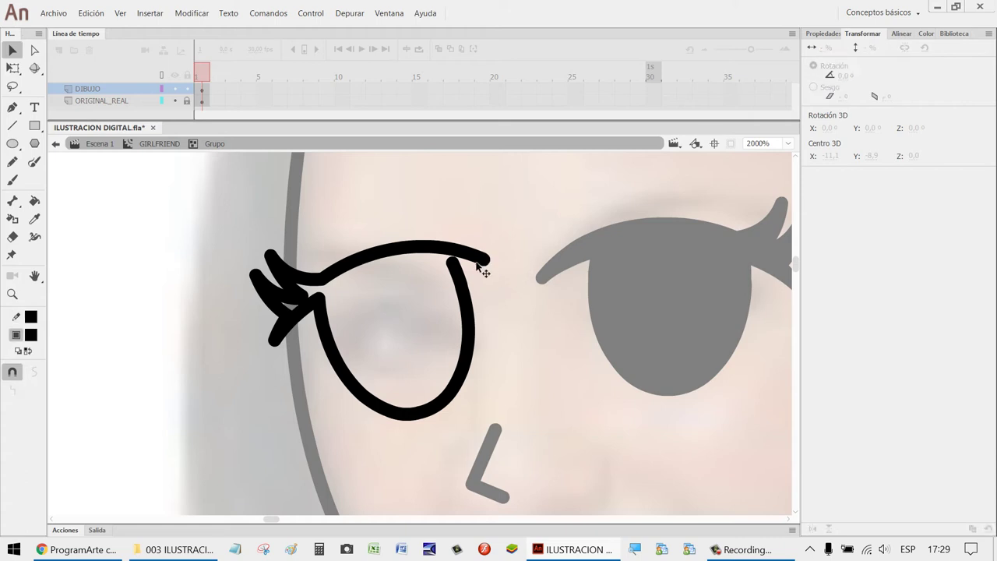
Shorten the inner end of the left-hand eye's upper lid line slightly and exit the group.
click(482, 271)
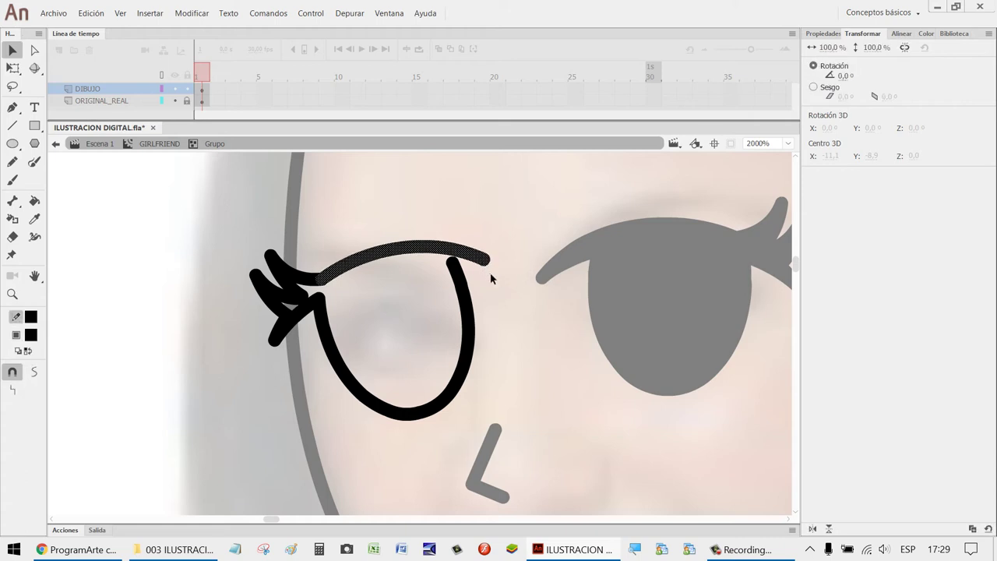
click(496, 272)
mouse_move(490, 267)
mouse_down()
mouse_move(456, 262)
mouse_move(423, 278)
mouse_move(486, 276)
mouse_up()
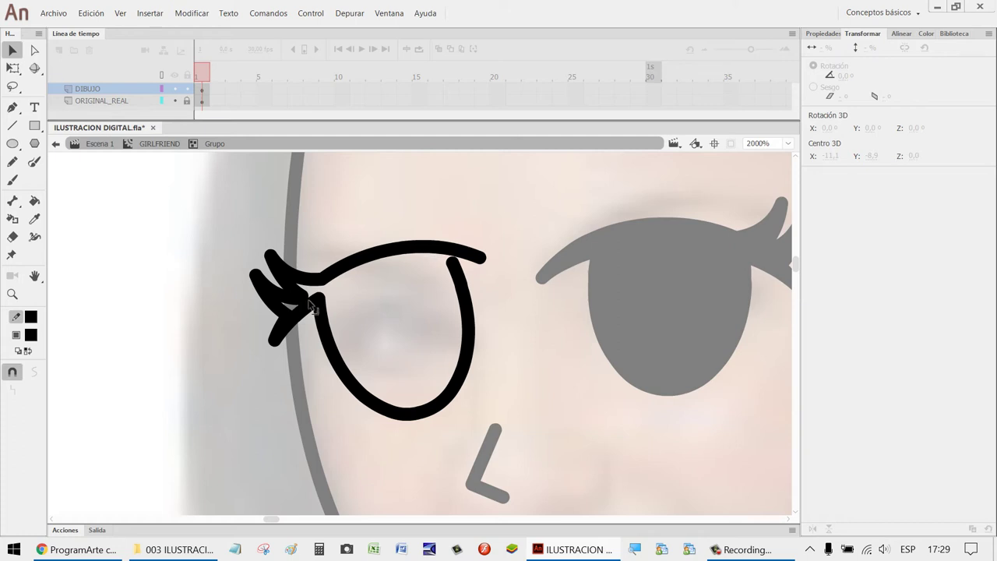
double_click(601, 421)
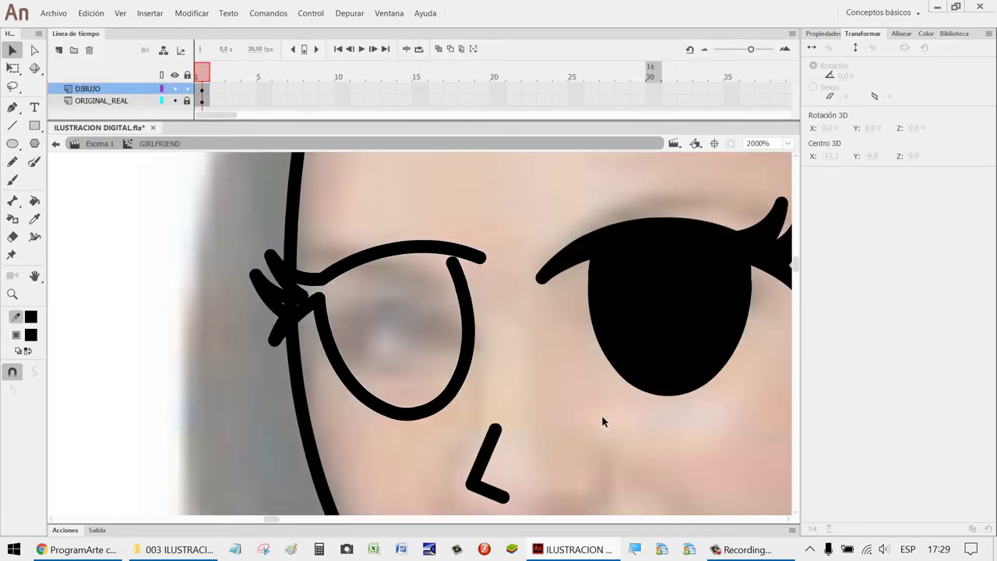
Open the large standalone eye group beside the character reference for editing.
key(ctrl+2)
drag(701, 351, 236, 228)
key(z)
key(v)
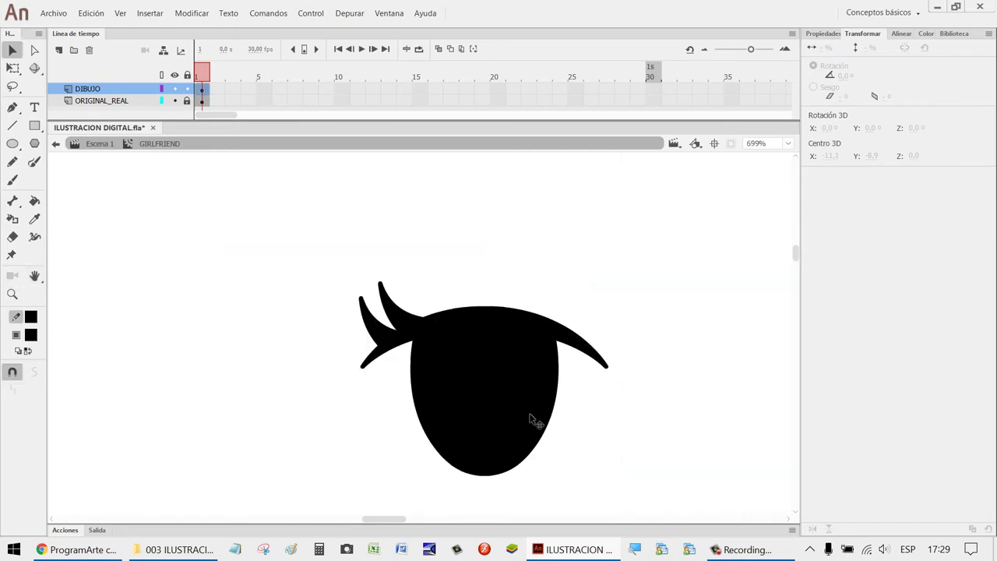
click(560, 413)
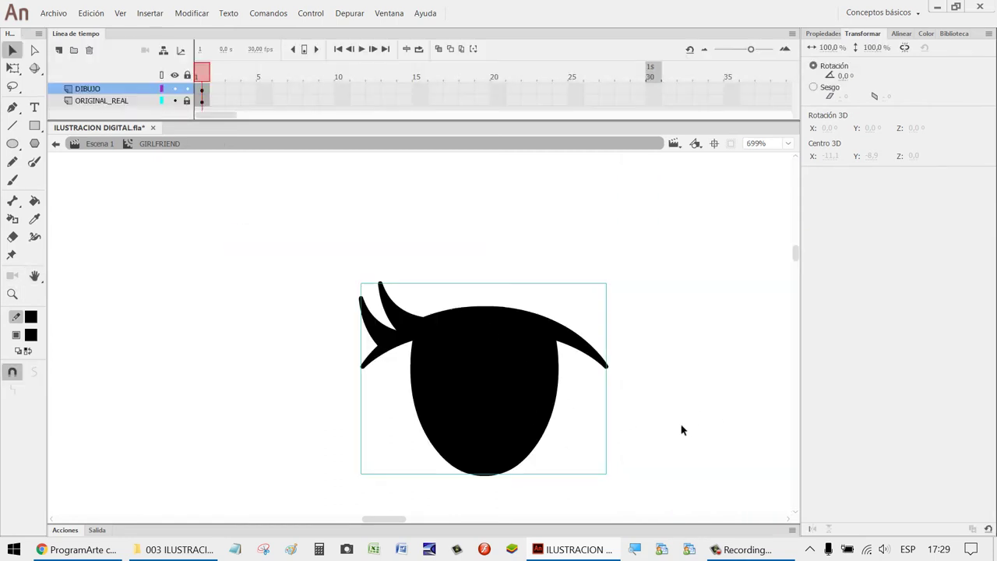
click(681, 430)
double_click(553, 425)
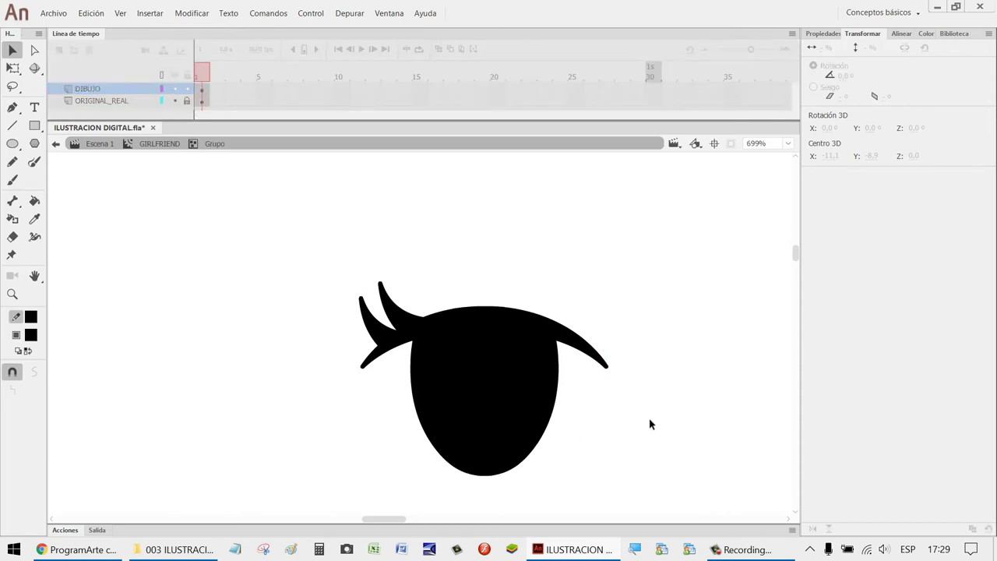
Delete the large eye's upper lid line, the lower line of its inner corner, and its black fill.
click(590, 353)
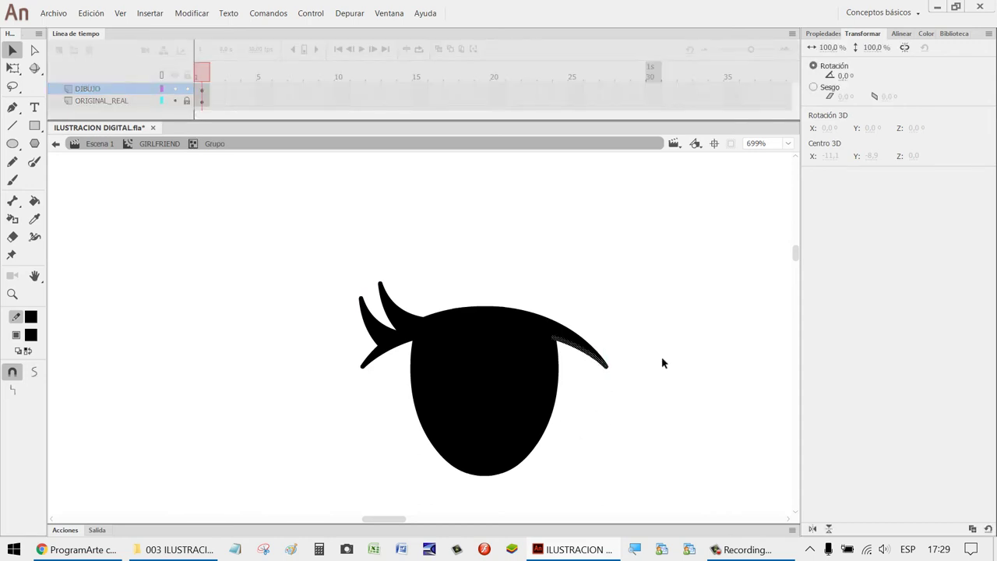
click(593, 344)
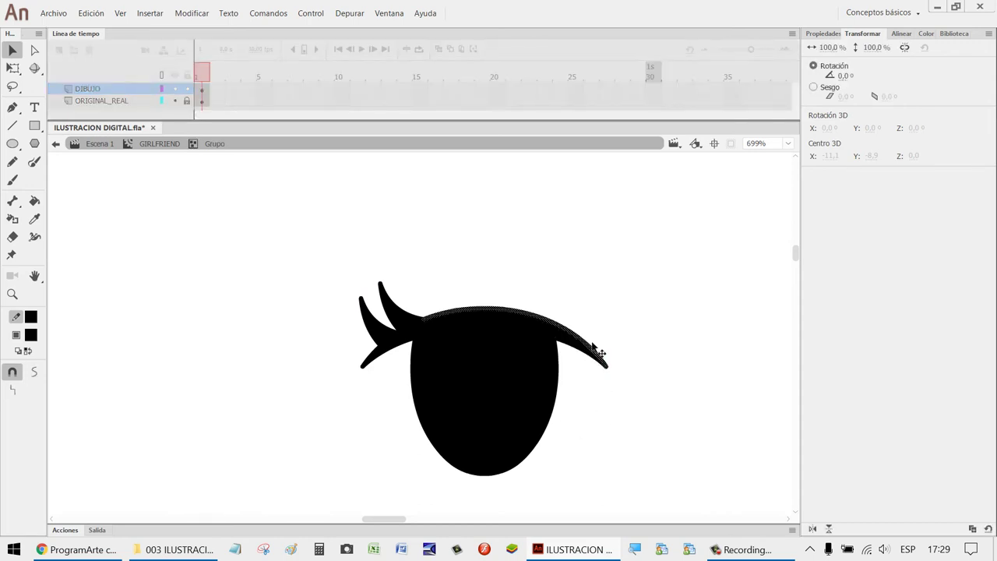
click(695, 338)
click(592, 360)
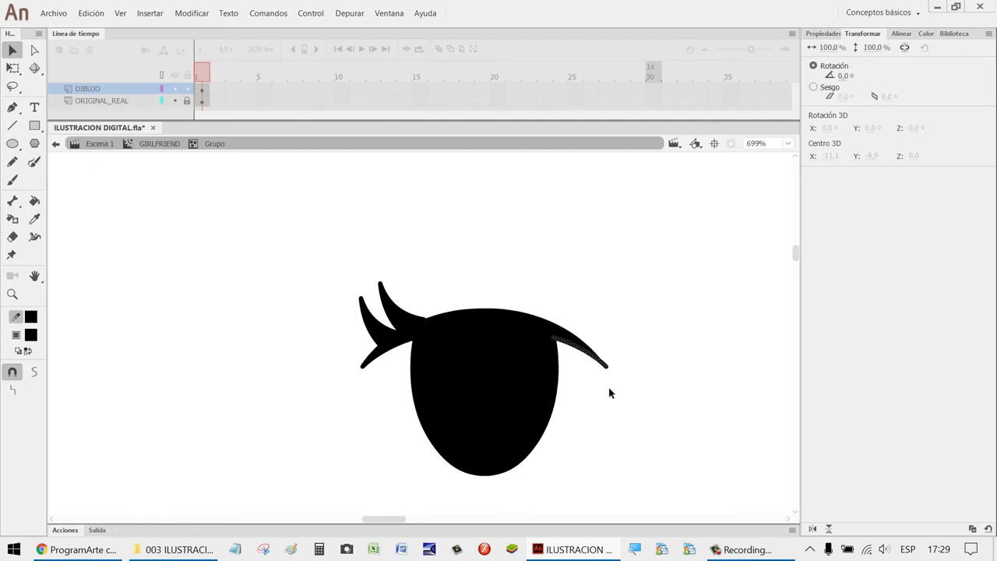
key(Delete)
click(518, 389)
key(Delete)
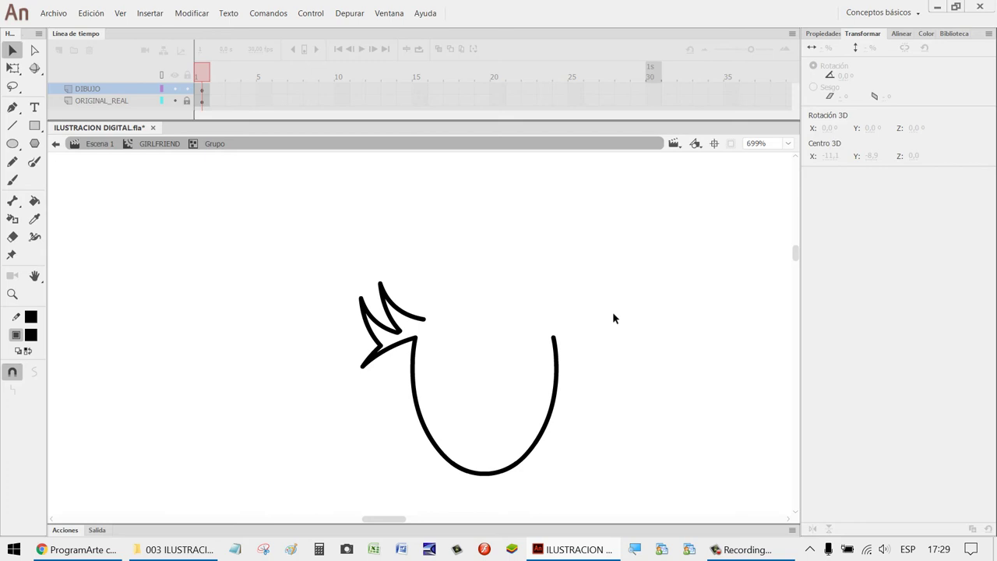
Close the top of the eye outline with a line from its inner edge to the lashes, and bend it into an upward arc.
key(n)
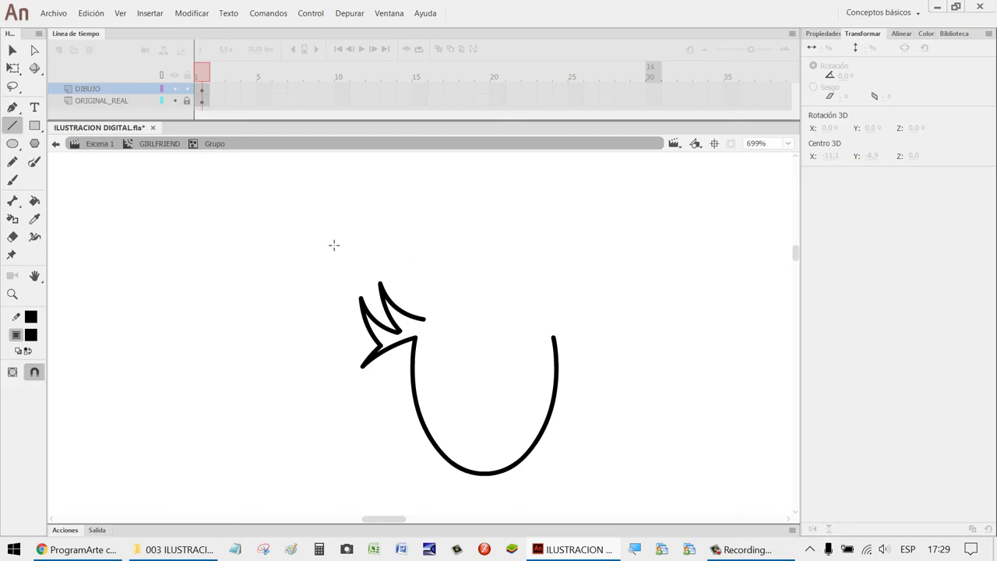
key(v)
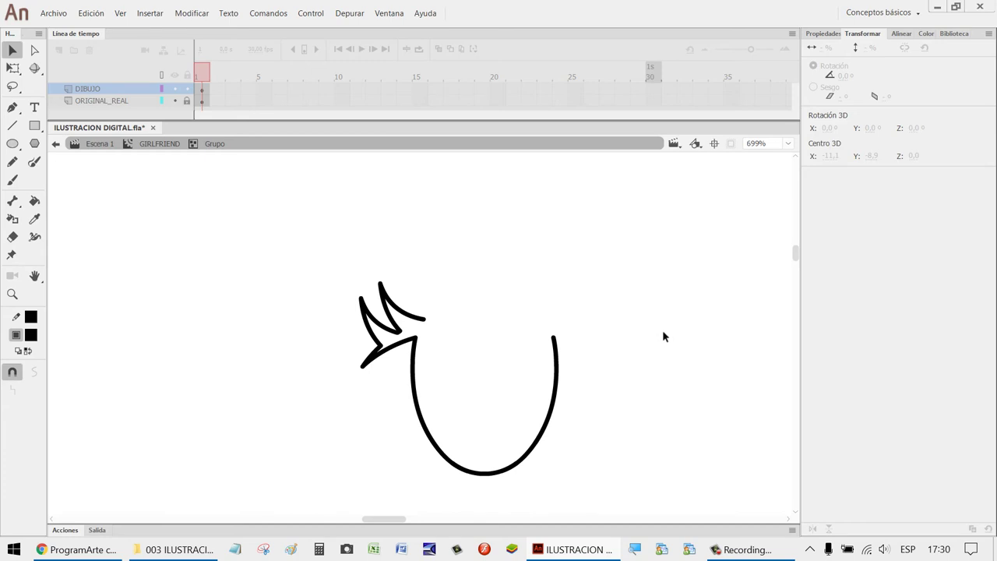
key(n)
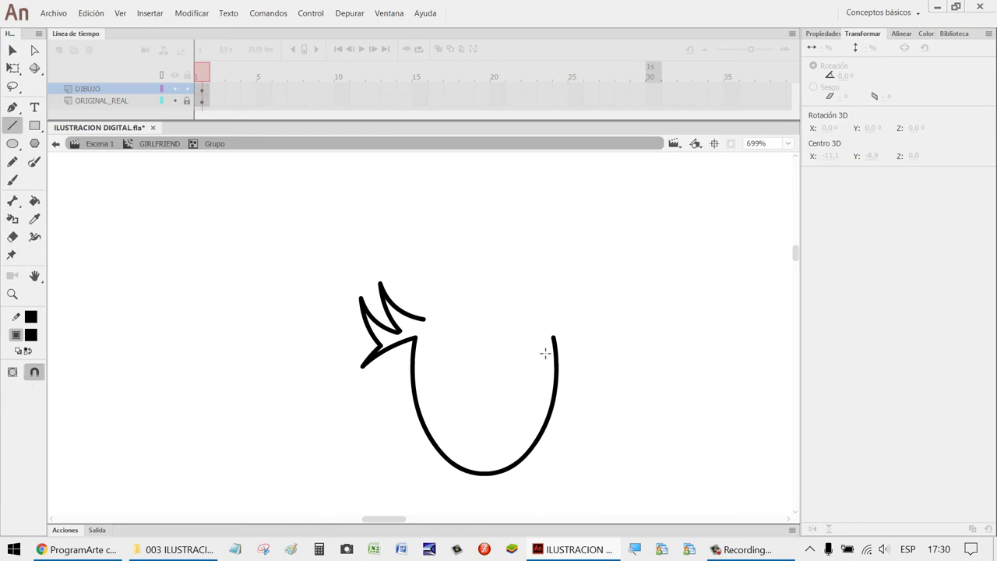
mouse_move(554, 337)
mouse_down()
mouse_move(436, 303)
mouse_move(423, 319)
mouse_up()
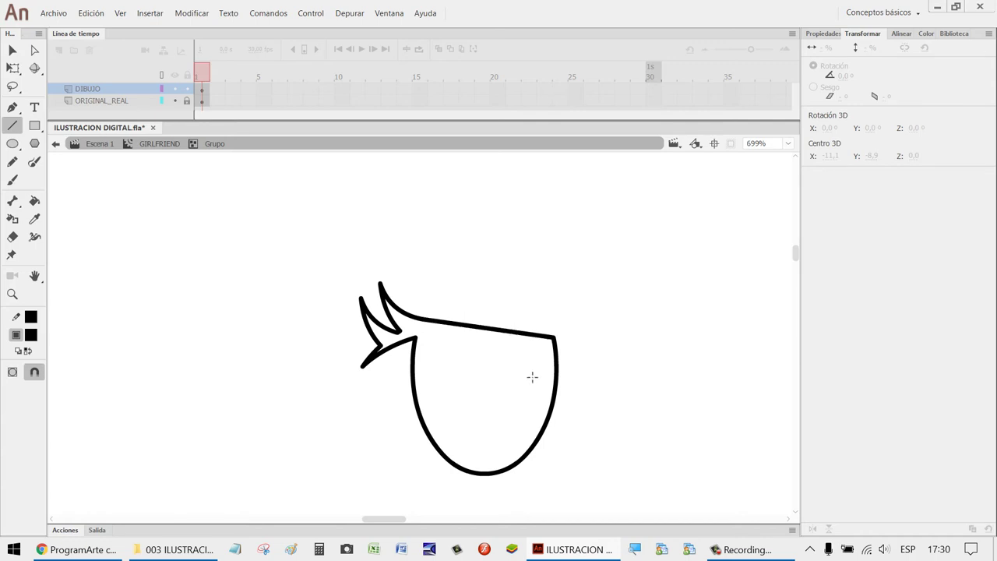
key(v)
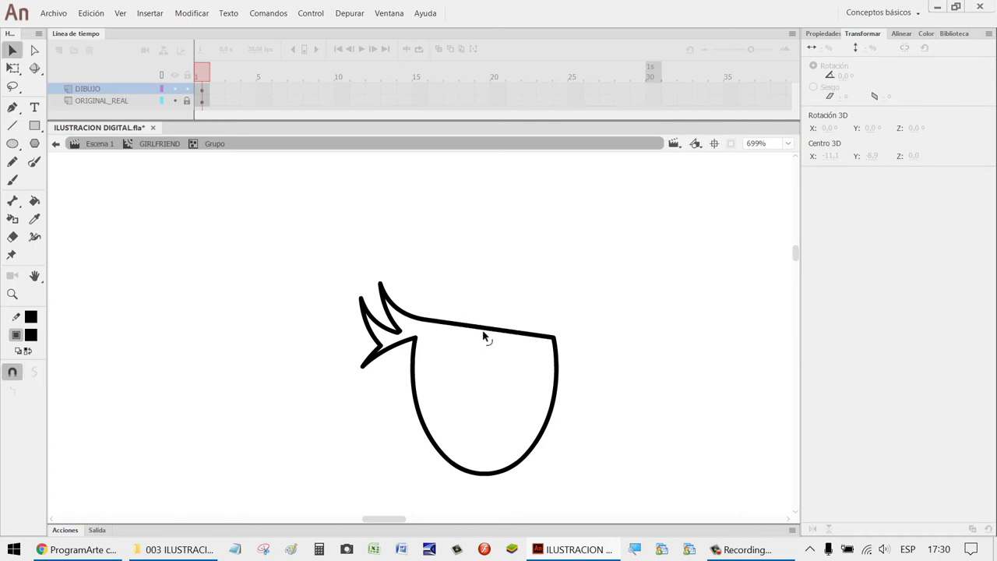
mouse_move(484, 334)
mouse_down()
mouse_move(484, 319)
mouse_move(494, 321)
mouse_up()
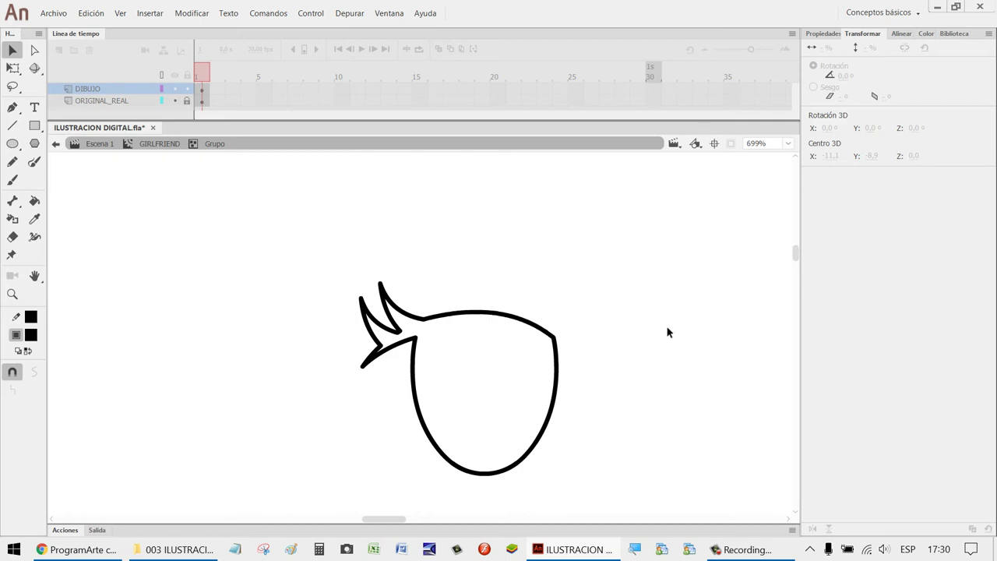
Fill the closed eye outline with black and exit the group, keeping the whole eye selected.
click(34, 200)
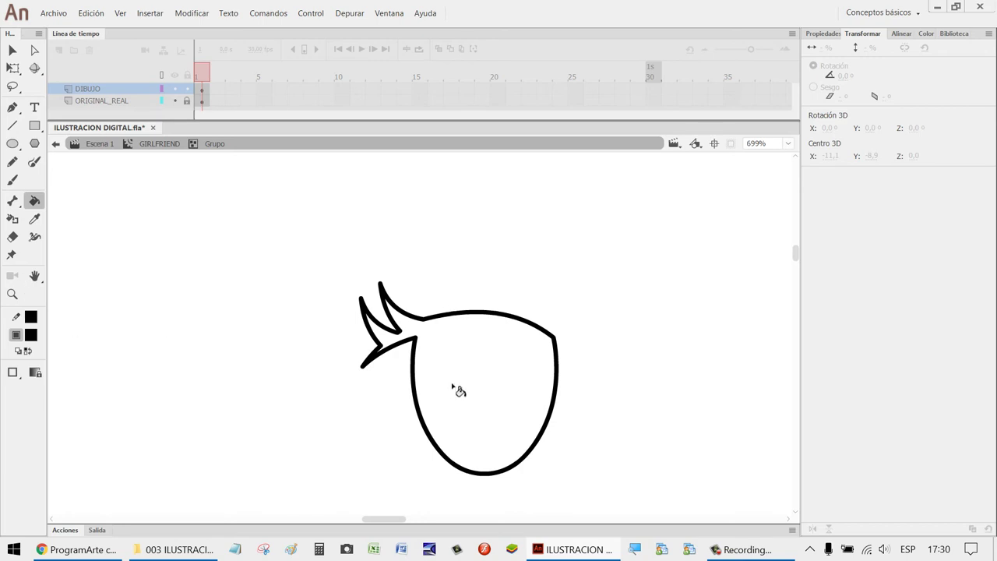
click(551, 381)
key(v)
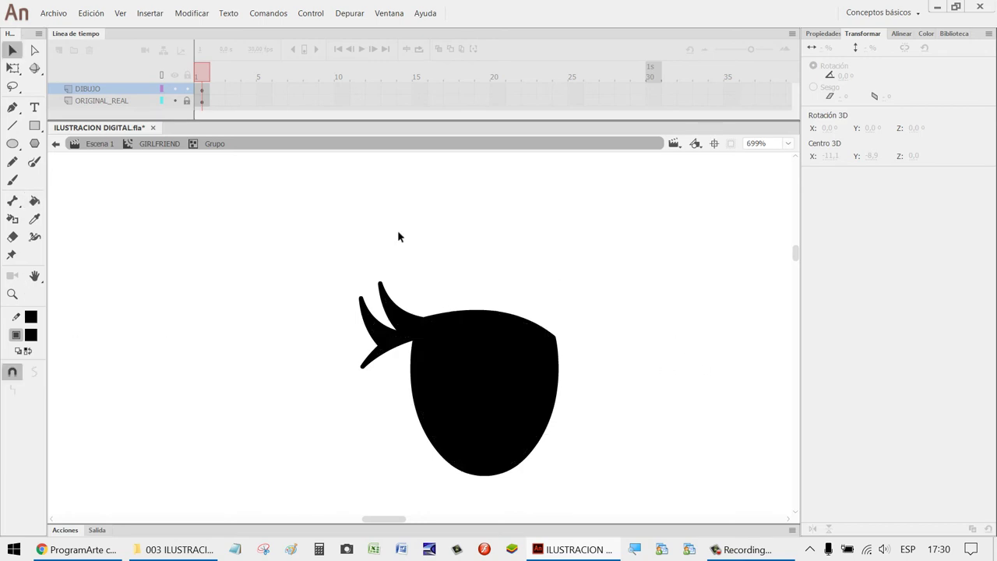
drag(286, 237, 629, 538)
click(672, 421)
double_click(697, 389)
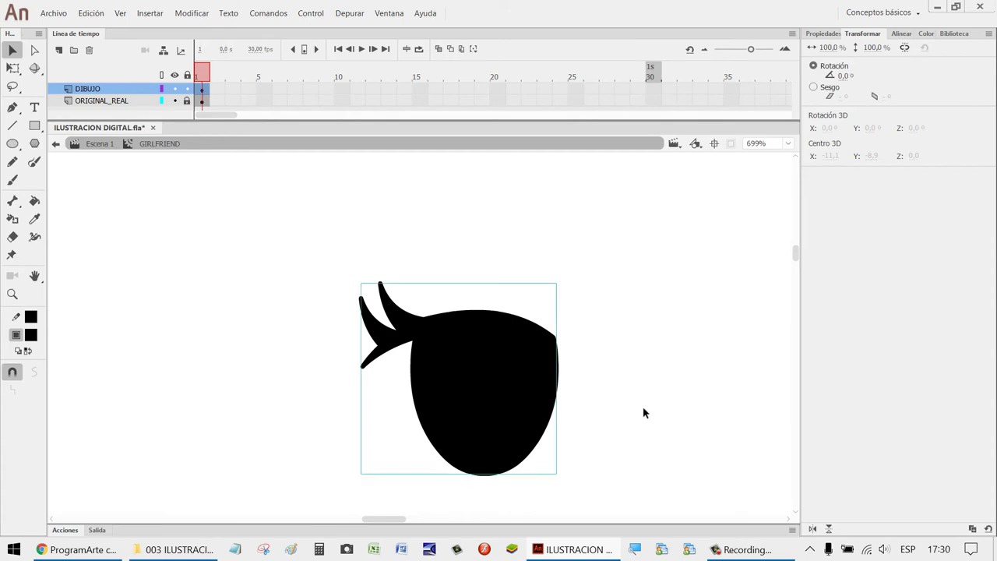
Delete both existing eyes from the face drawn over the woman's photo.
key(ctrl+2)
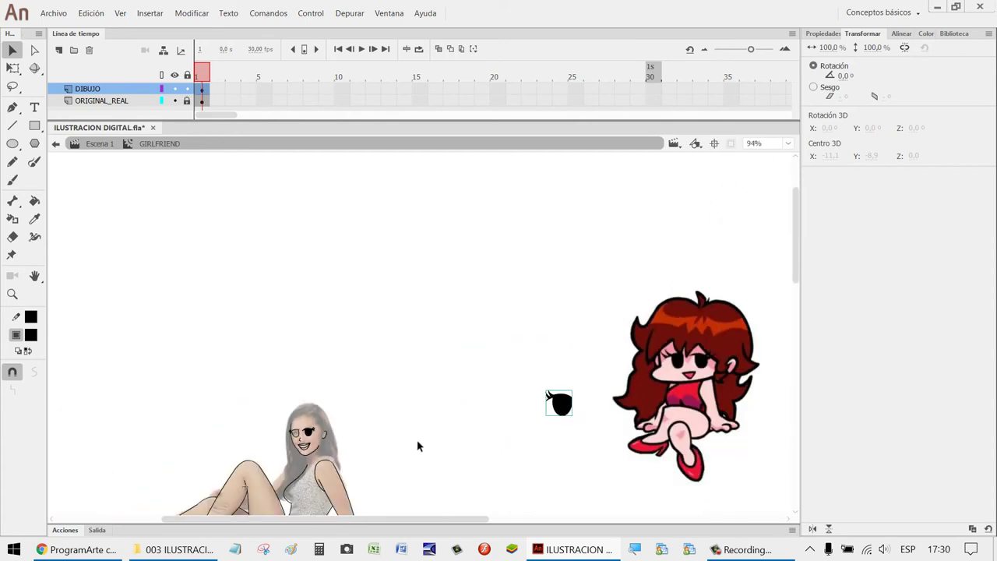
key(h)
drag(416, 445, 445, 359)
key(z)
double_click(474, 382)
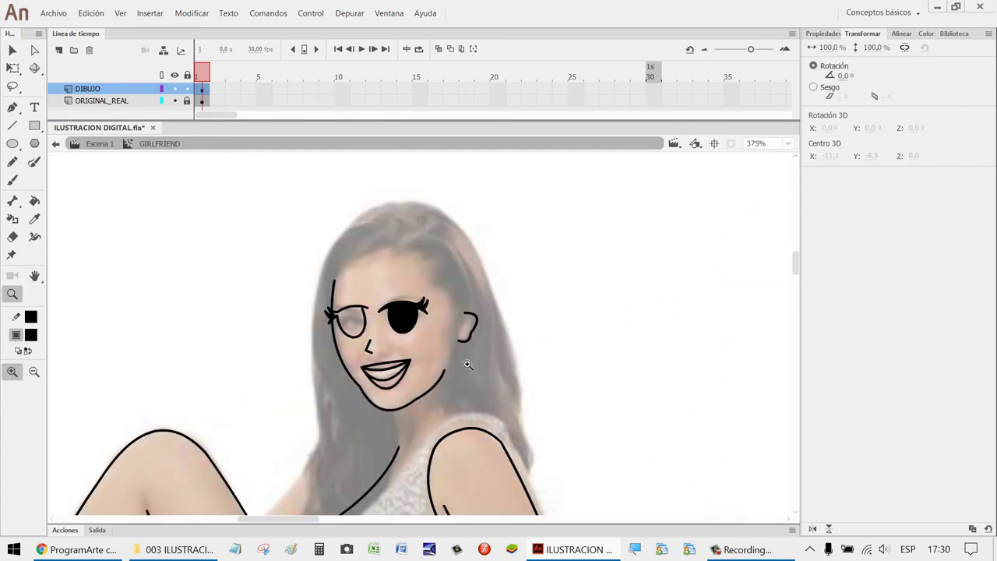
drag(522, 408, 278, 273)
key(v)
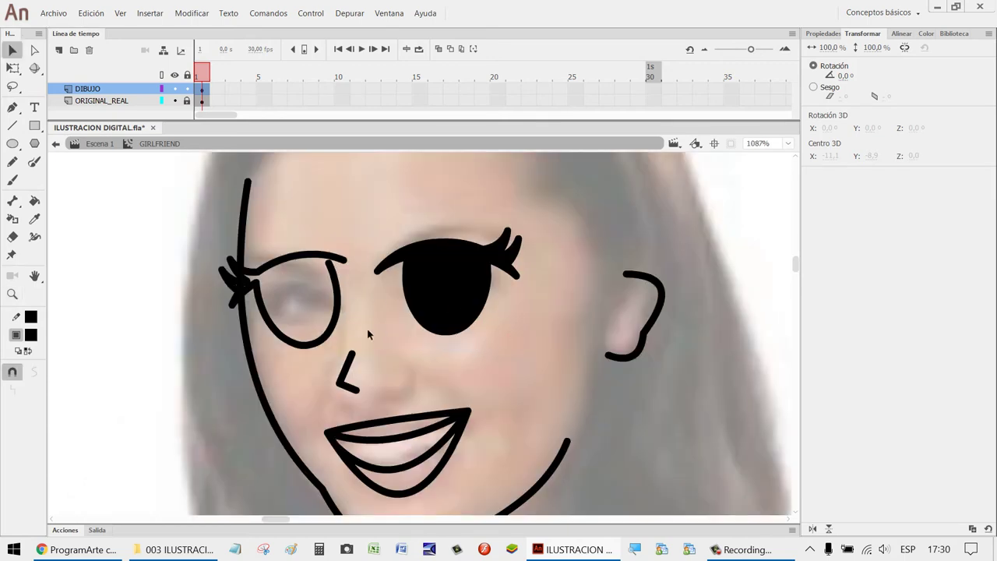
click(337, 334)
key(Delete)
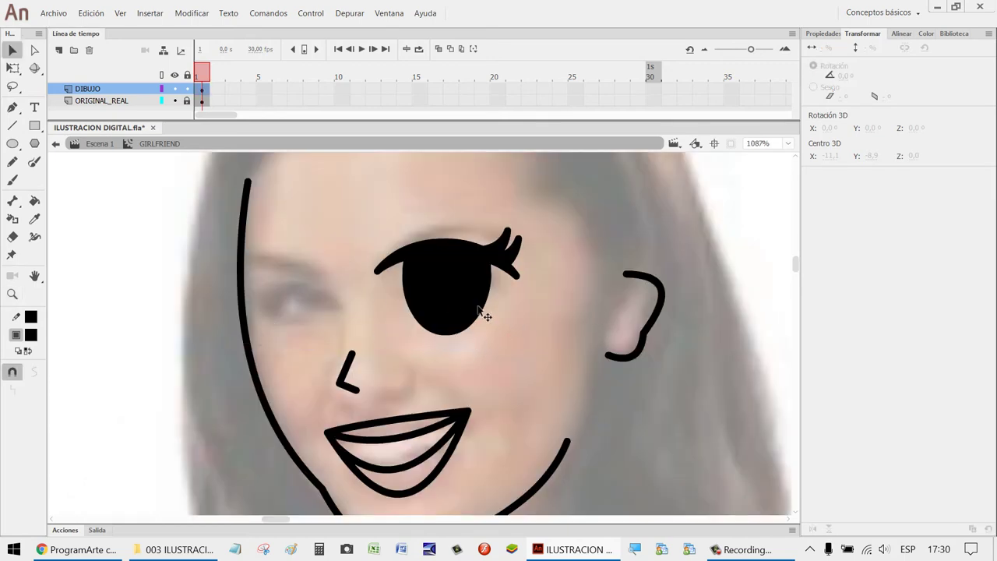
click(482, 310)
key(Delete)
Paste the reshaped eye at the centre and scale it proportionally to 35%.
key(ctrl+v)
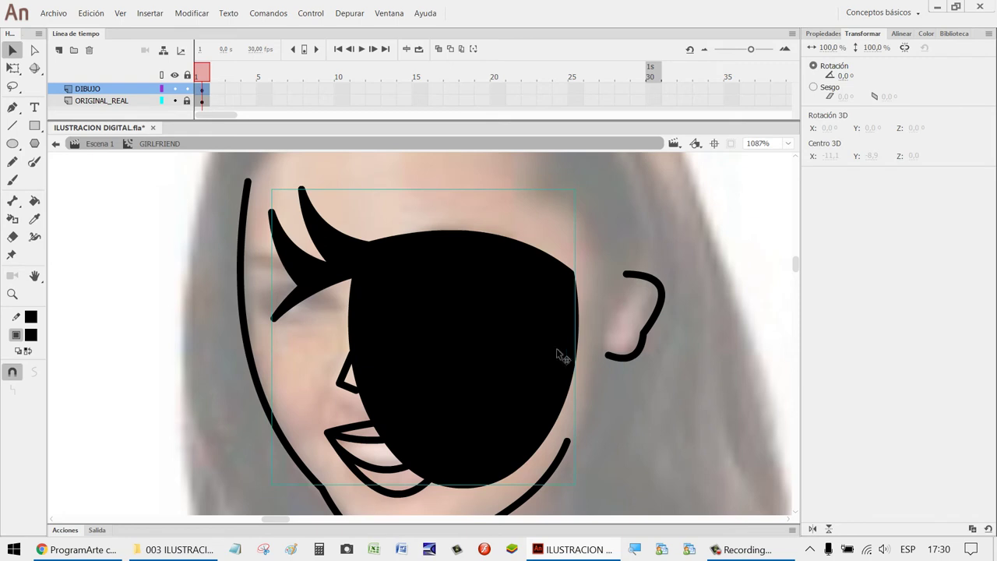
click(908, 48)
click(874, 47)
text(35)
key(Return)
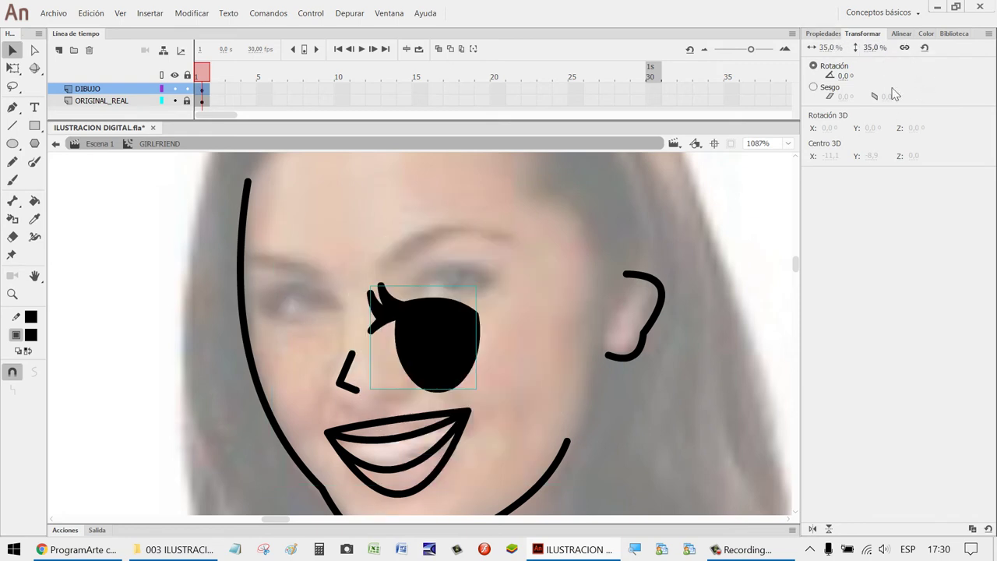
Move the pasted eye over the photo's left-hand eye beside the face outline and rotate it to -15°.
drag(425, 338, 322, 299)
right_click(322, 300)
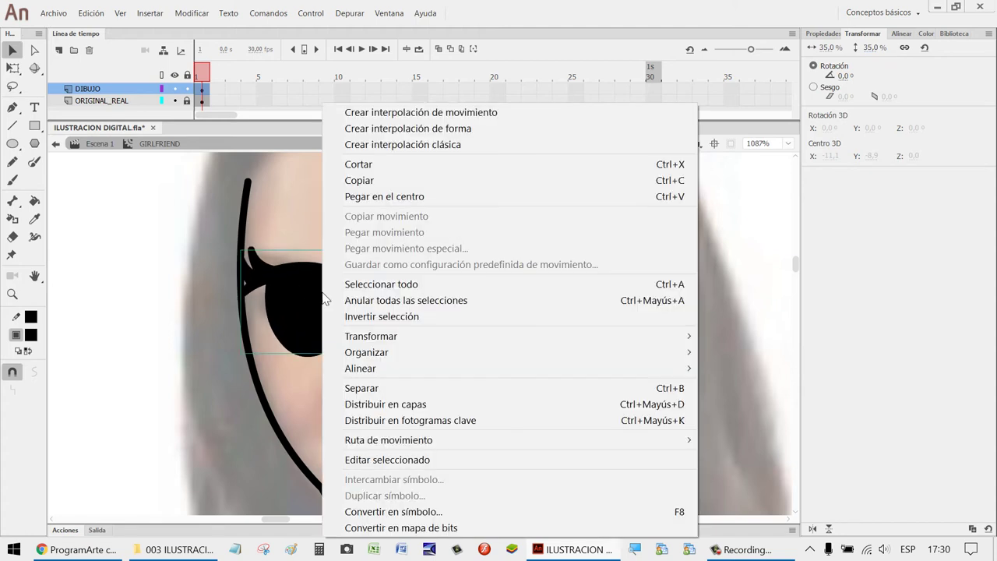
click(782, 203)
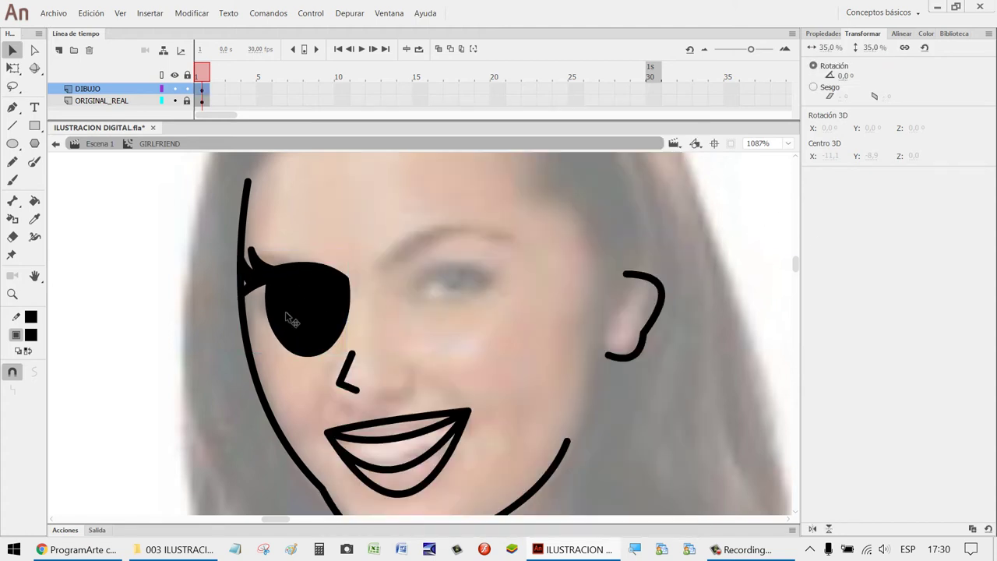
click(847, 75)
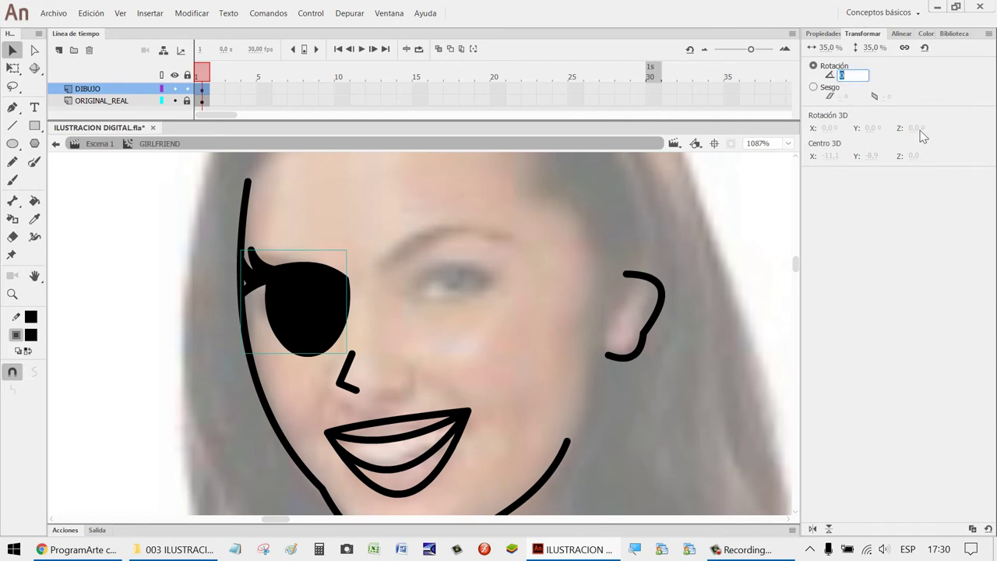
text(-15)
key(Return)
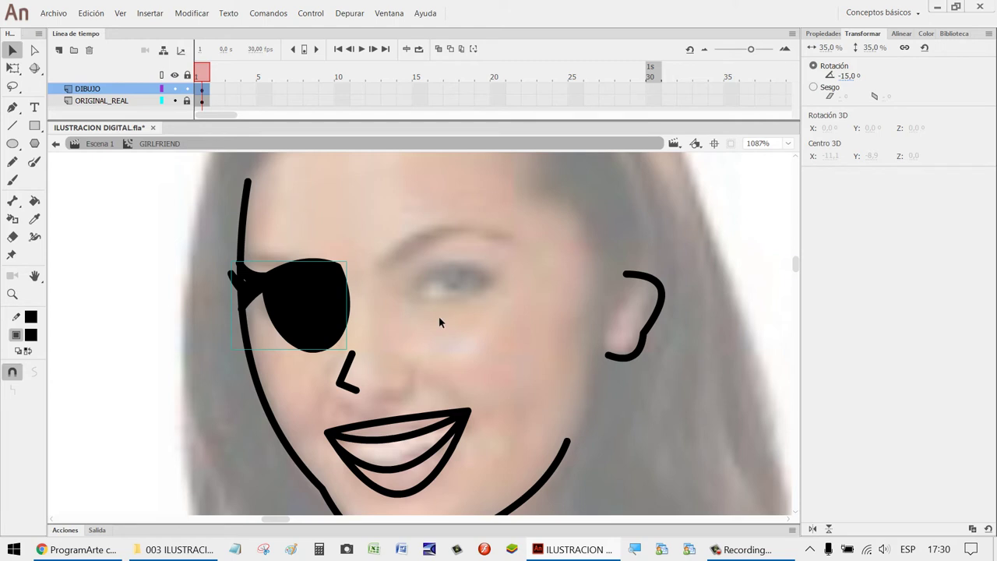
Nudge the left-hand eye outward over the face outline and set its rotation to -15°.
key(Left)
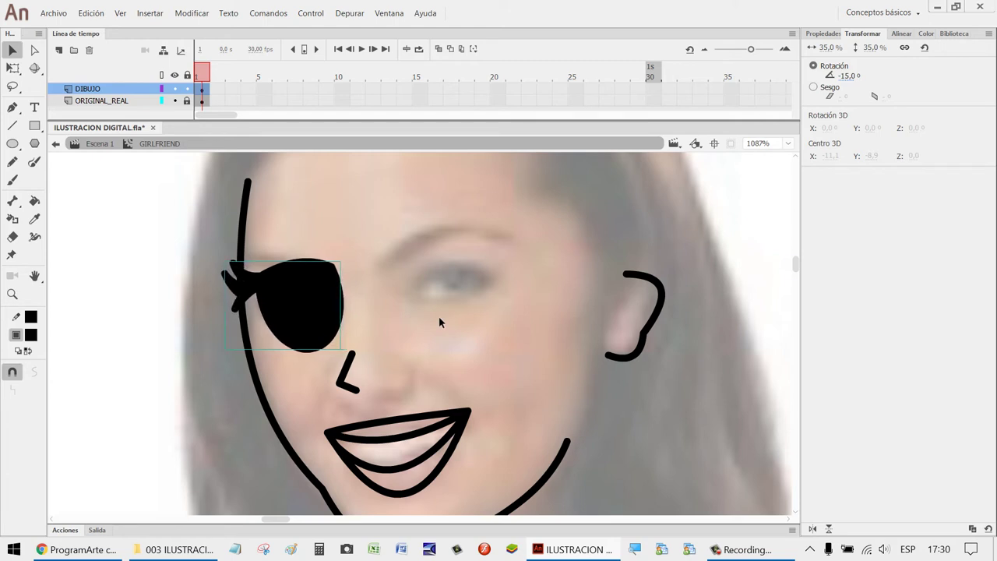
key(Down)
key(Down)
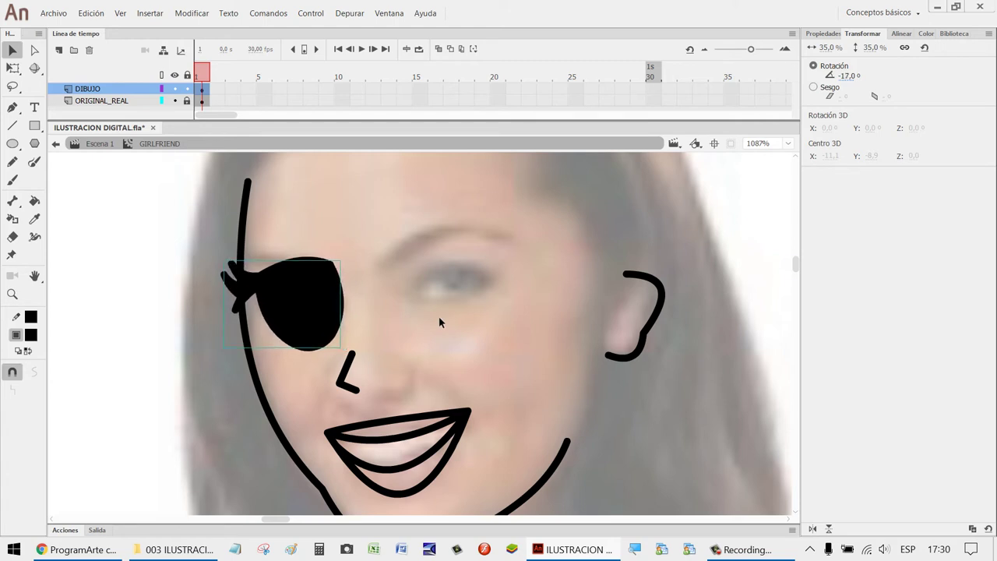
click(849, 76)
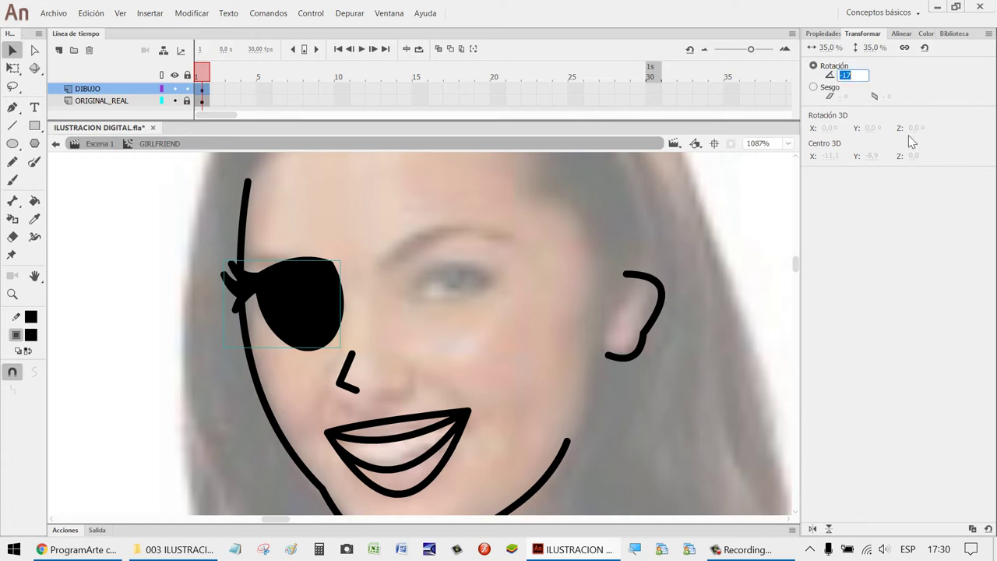
text(-15)
key(Return)
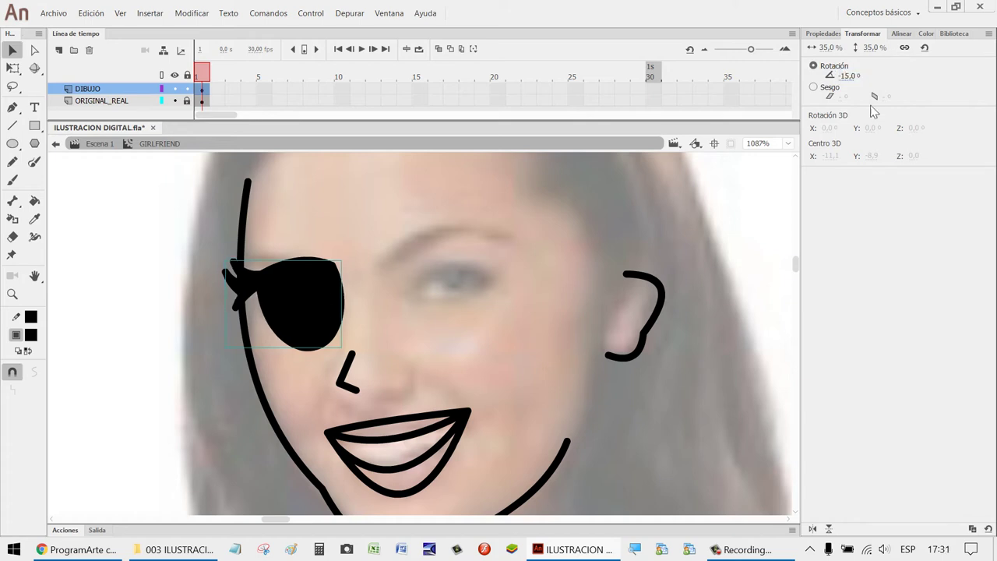
Reselect the left-hand eye and fine-tune its horizontal position so the lashes overlap the face outline.
click(510, 309)
click(325, 318)
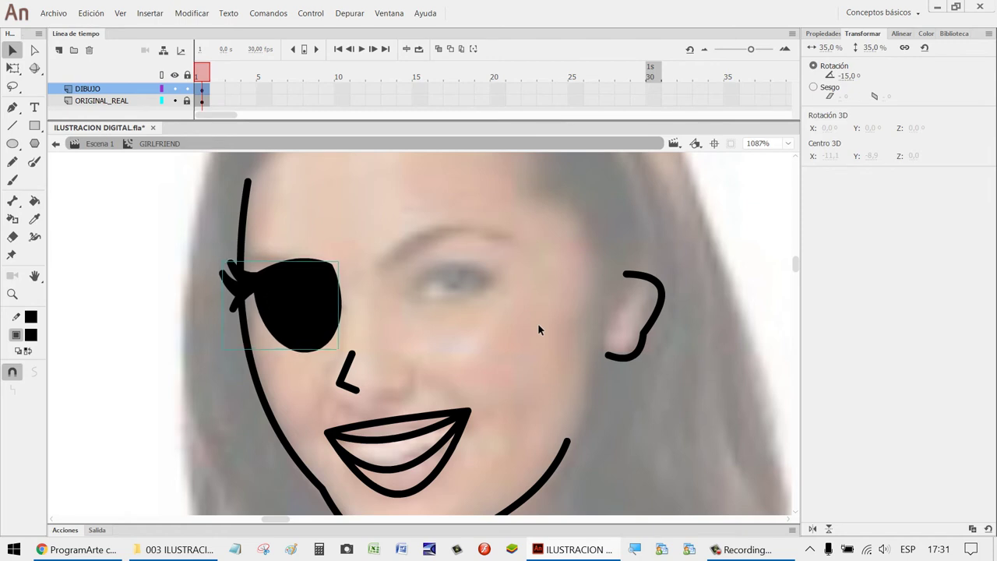
key(Right)
key(Left)
key(Left)
key(Left)
key(Left)
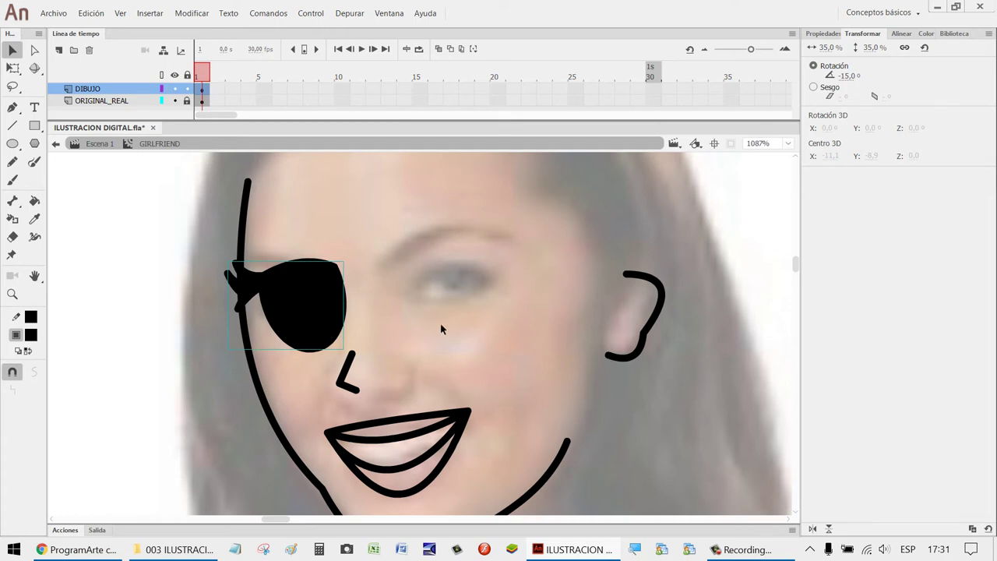
key(Left)
Paste another copy of the eye, move it near the ear and scale it proportionally to 35%.
key(ctrl+v)
drag(445, 351, 595, 325)
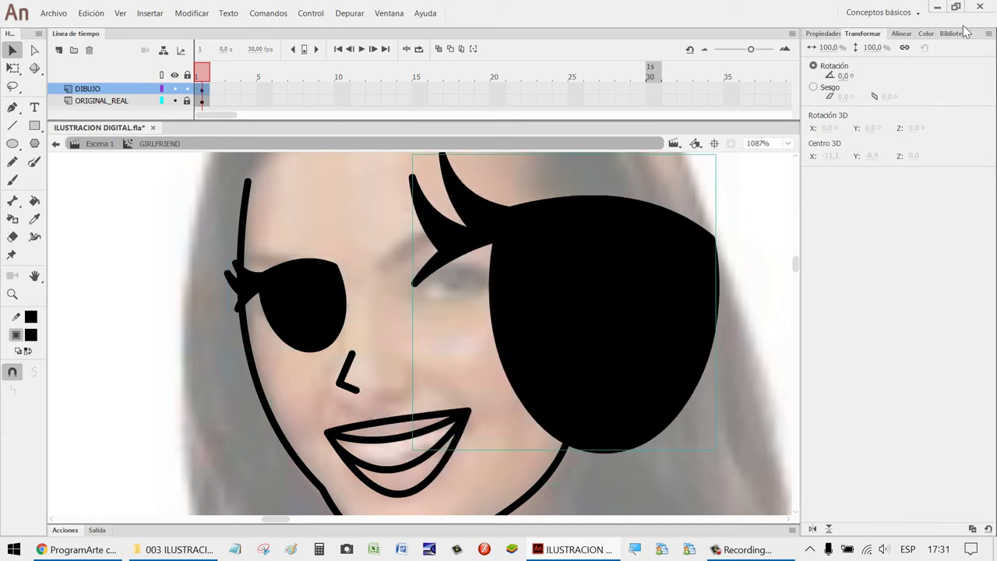
click(878, 47)
text(35)
key(Return)
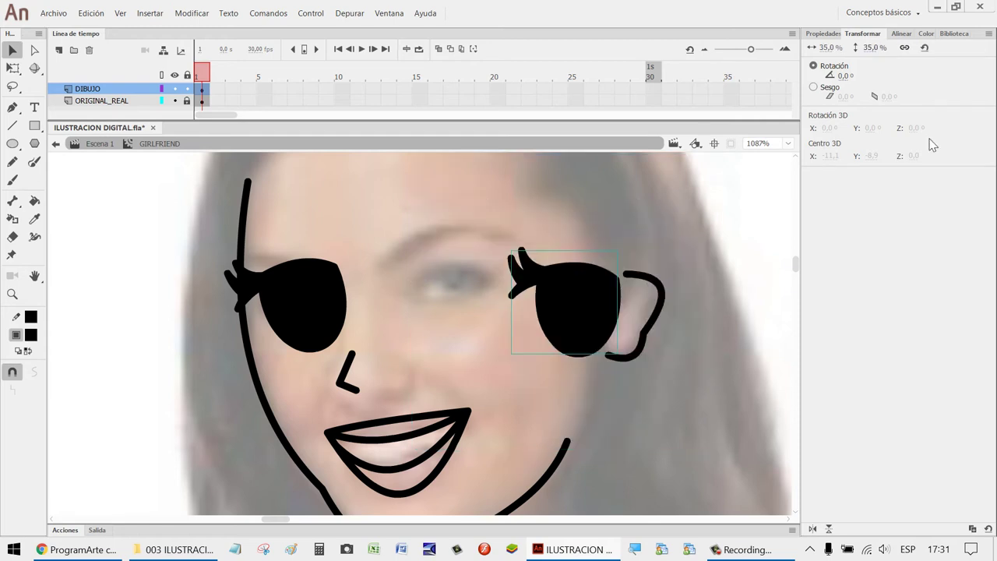
Mirror the new eye copy horizontally by setting its vertical skew to 180°.
click(813, 86)
click(895, 96)
text(180)
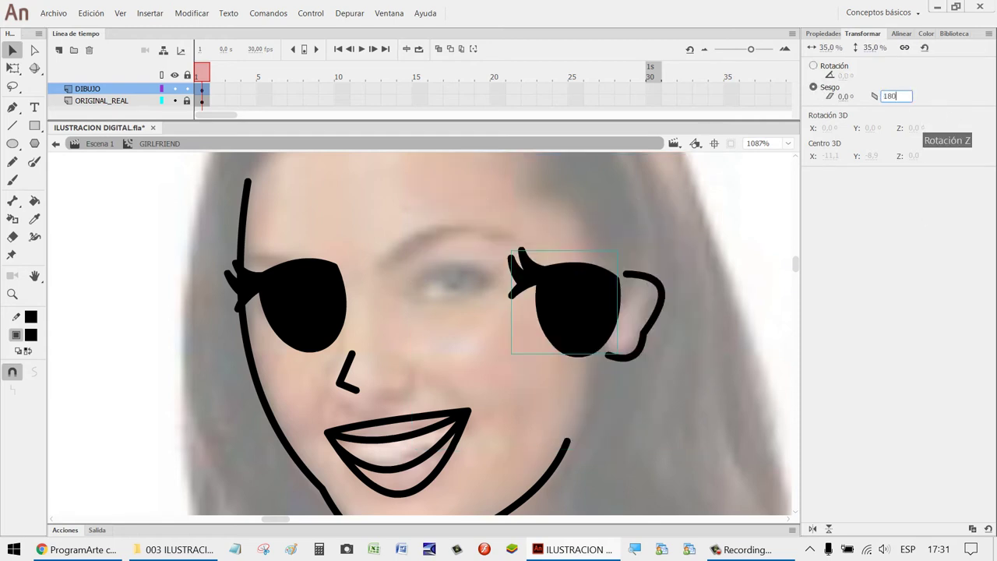
key(Return)
Move the mirrored eye over the photo's right-hand eye and fine-tune its position, slightly higher than the other eye.
drag(555, 309, 445, 304)
key(Up)
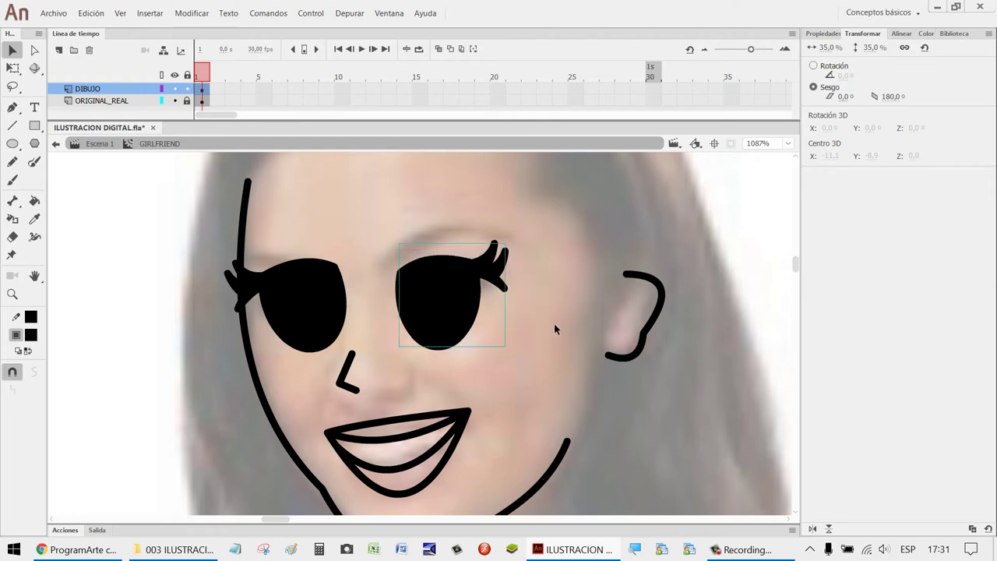
key(Up)
key(Left)
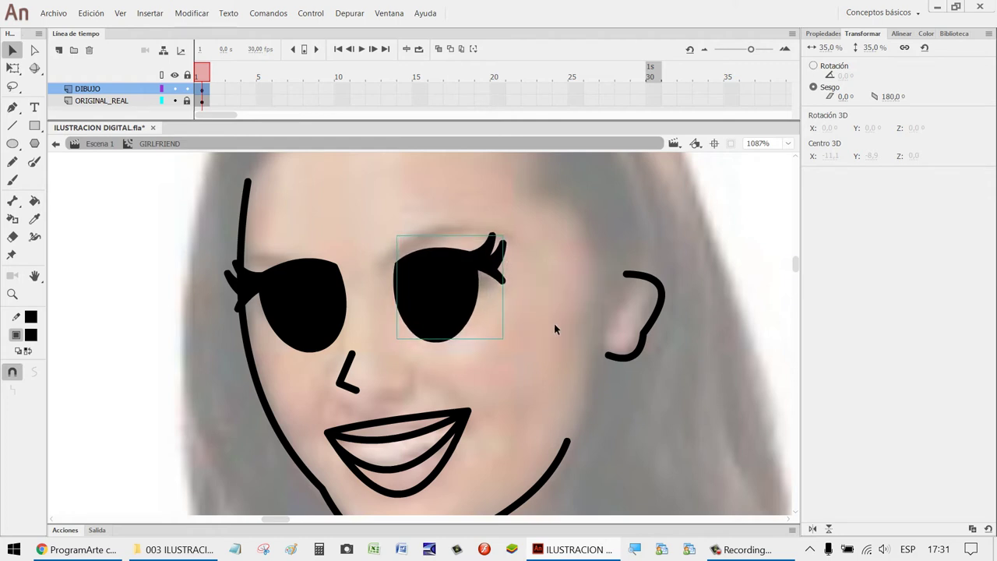
key(Down)
key(Down)
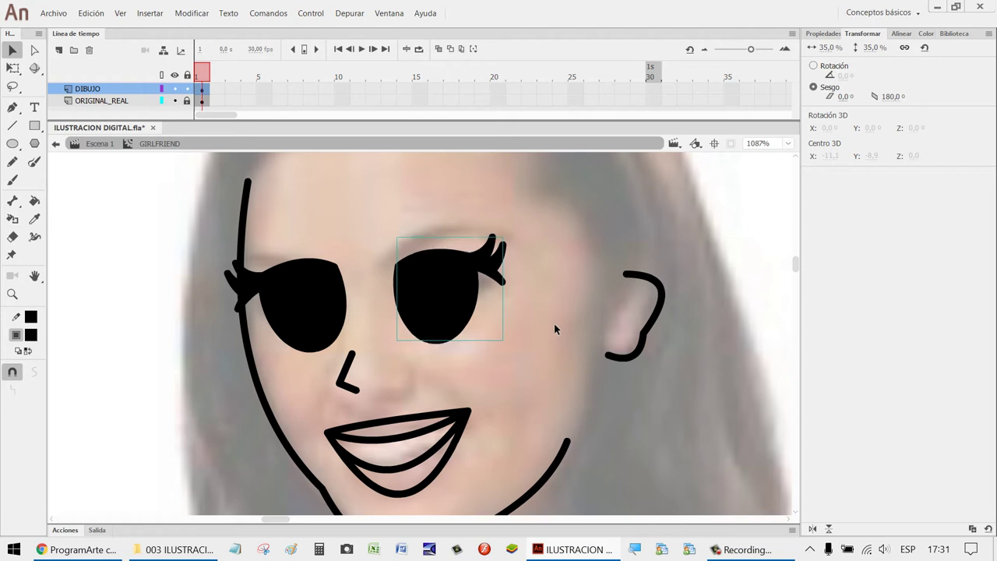
key(Right)
key(Down)
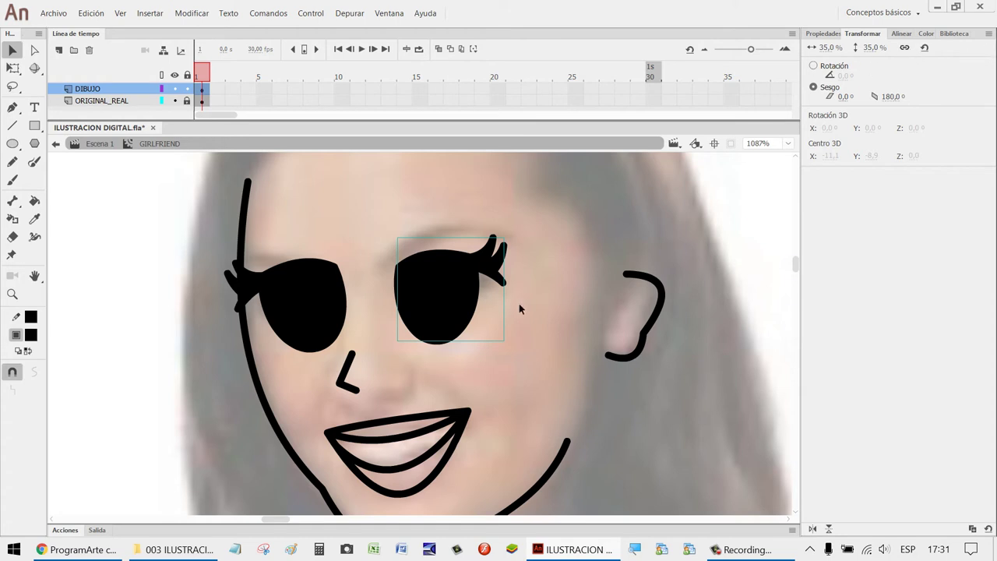
Break apart the mirrored eye and group its shapes again to reset its transform values.
right_click(458, 293)
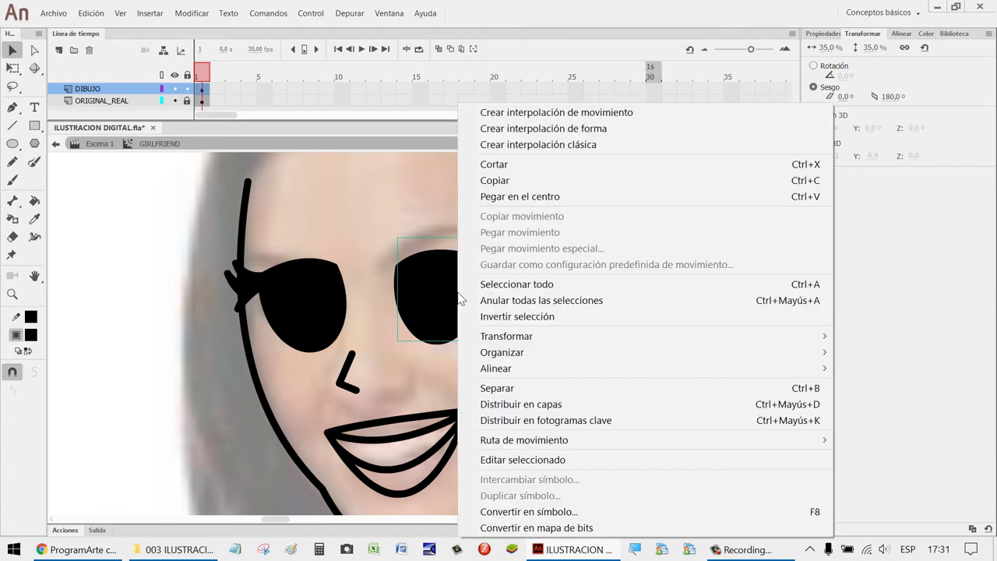
click(538, 388)
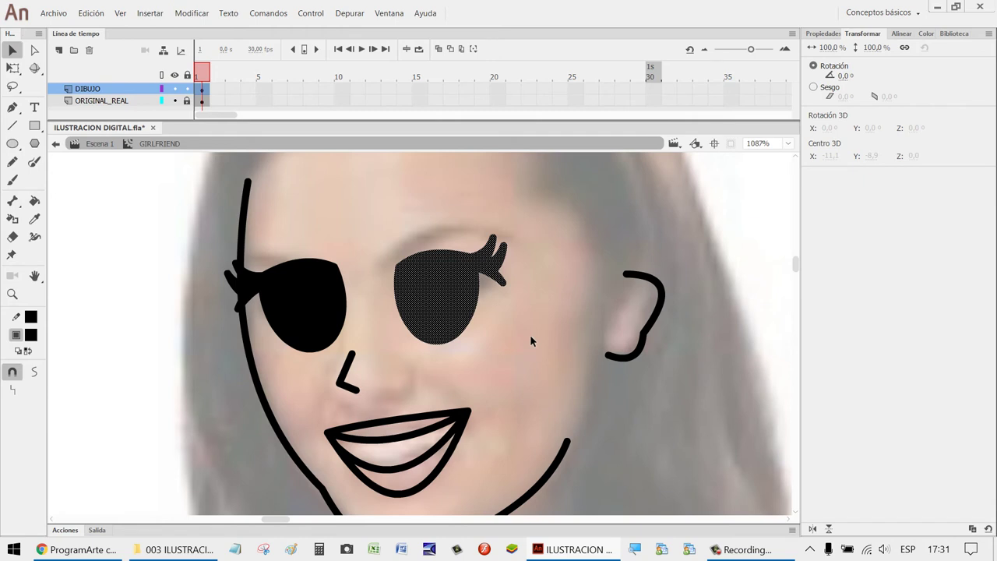
key(ctrl+g)
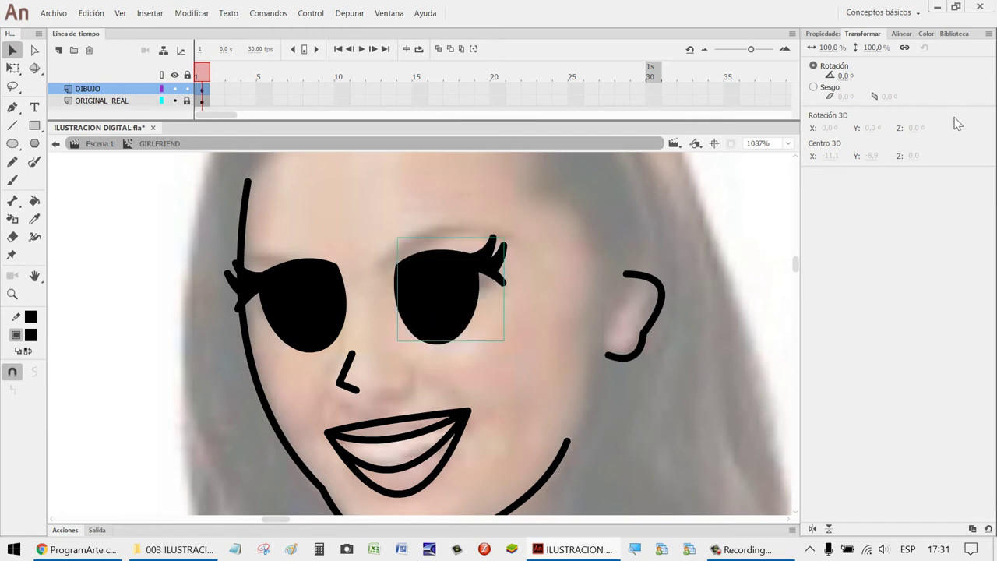
Unlink the scale proportions and widen the right-hand eye to 110%, keeping its height at 100%.
click(907, 50)
key(Tab)
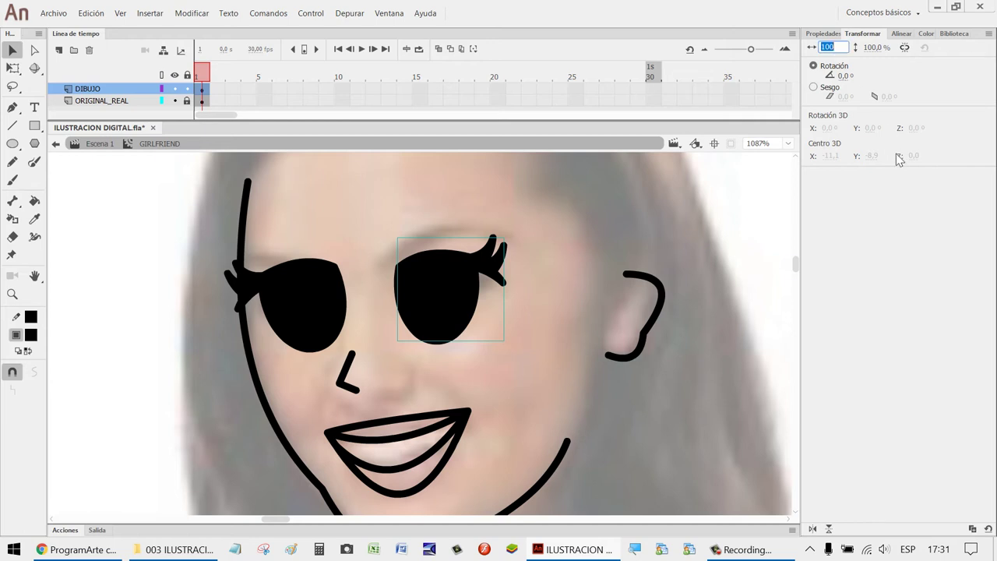
text(105)
key(Return)
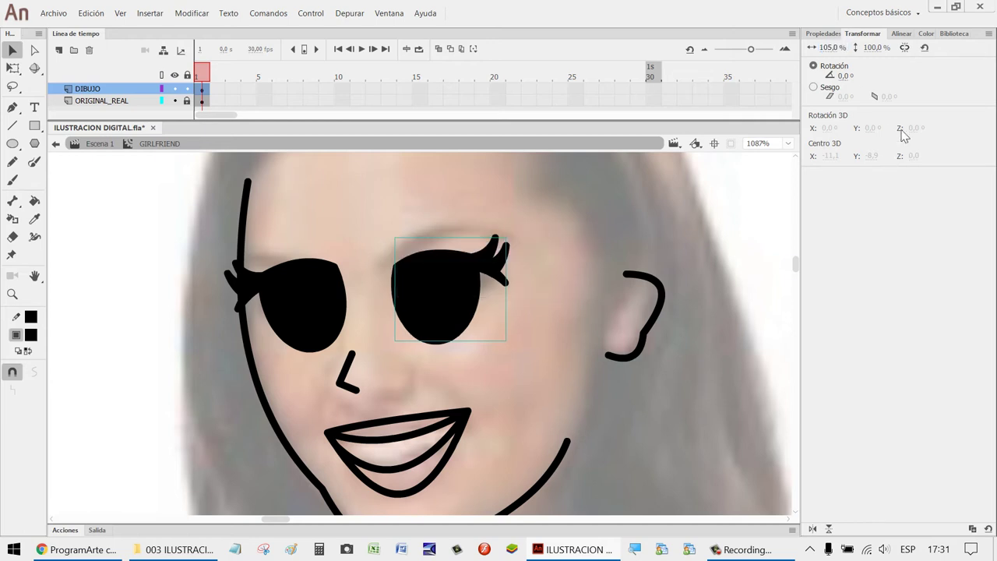
click(838, 48)
text(110)
key(Return)
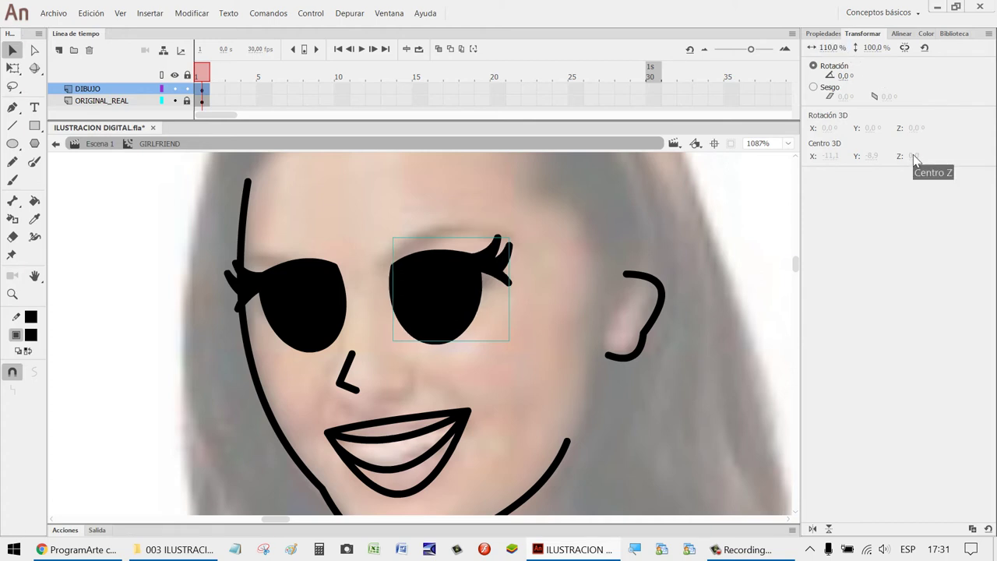
Move the widened right-hand eye slightly up and inspect its placement against the whole figure and face.
click(547, 367)
click(458, 313)
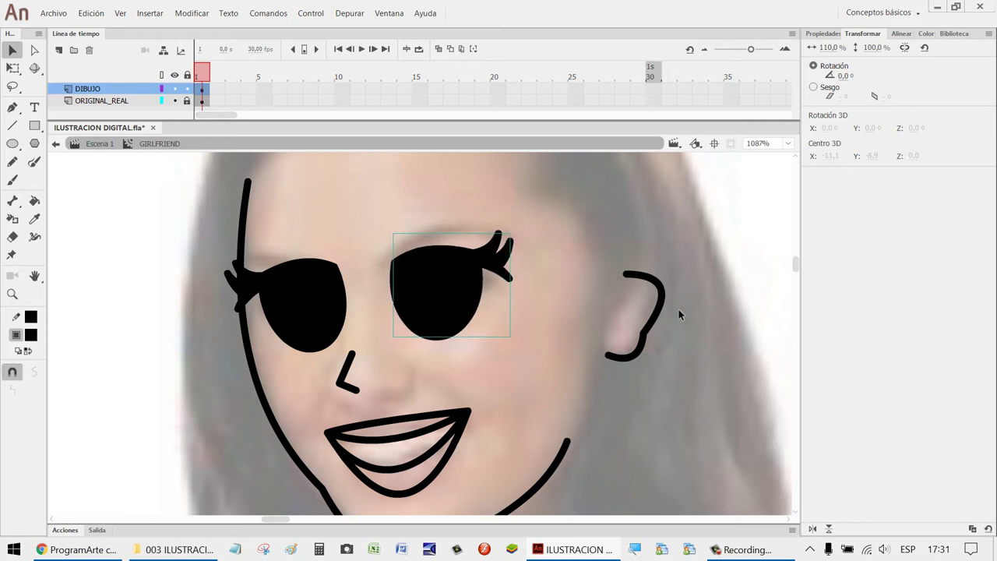
scroll(678, 314, down, 15)
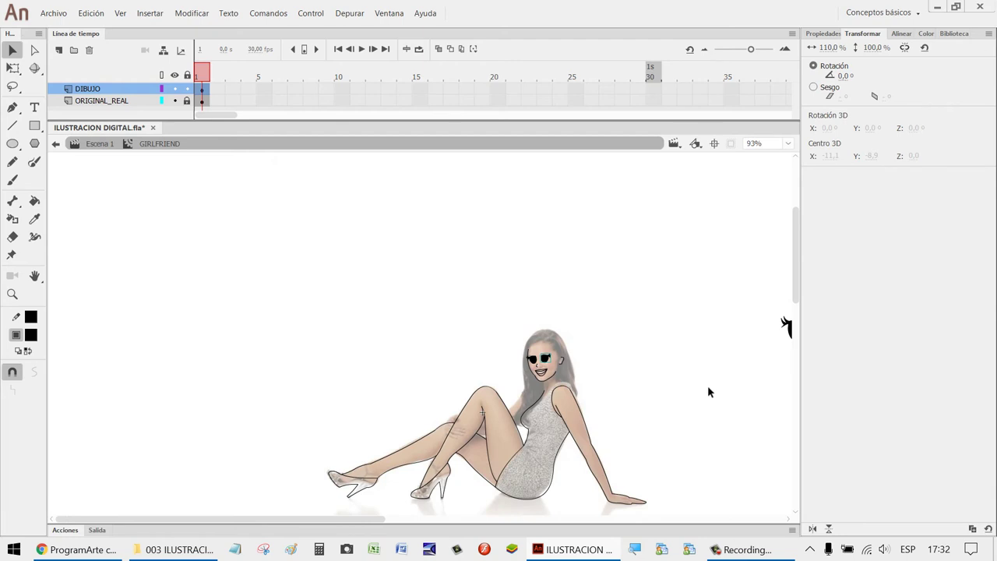
key(z)
drag(619, 416, 461, 267)
drag(558, 503, 341, 328)
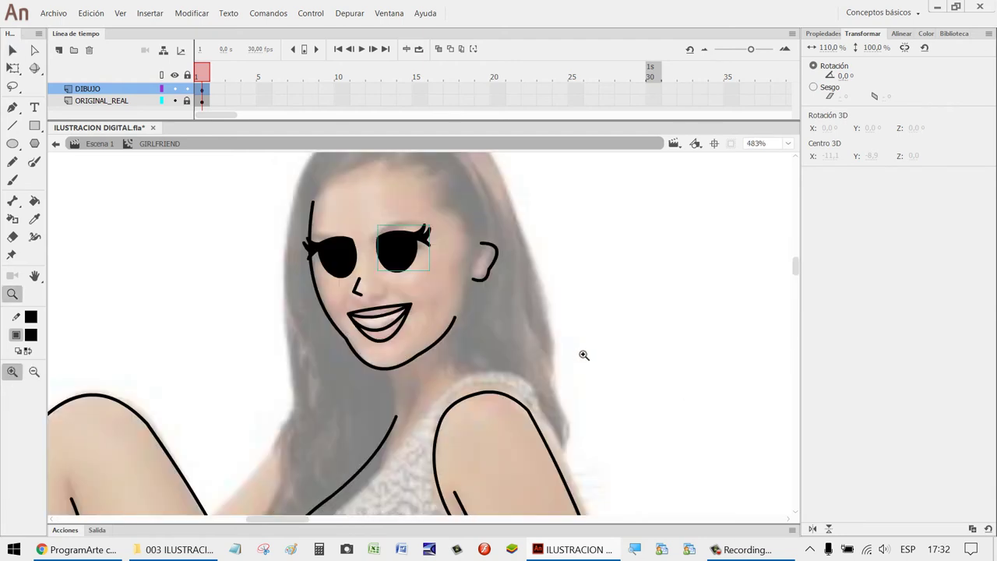
key(v)
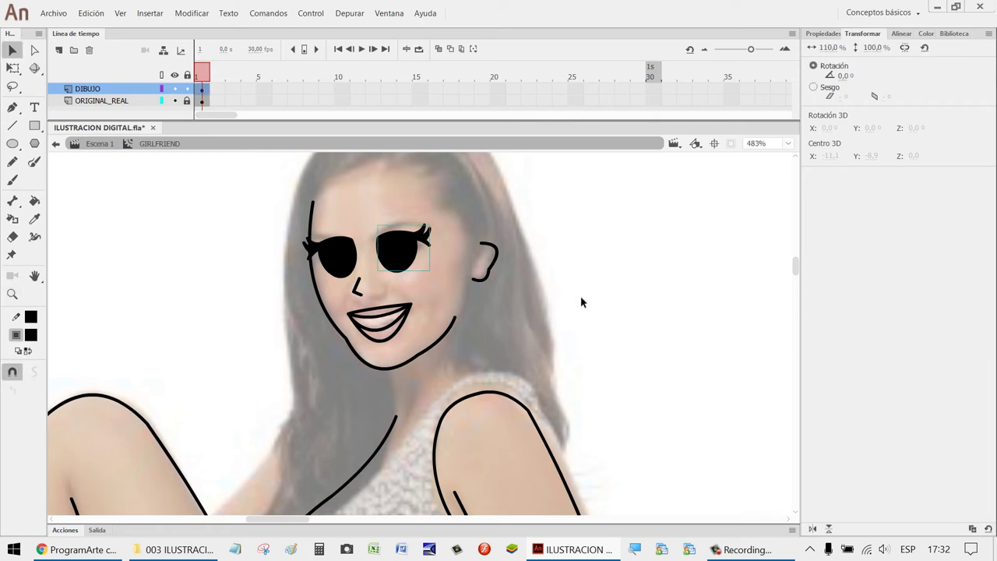
Try a 2° rotation on the right-hand eye and restore its rotation to 0°.
click(845, 75)
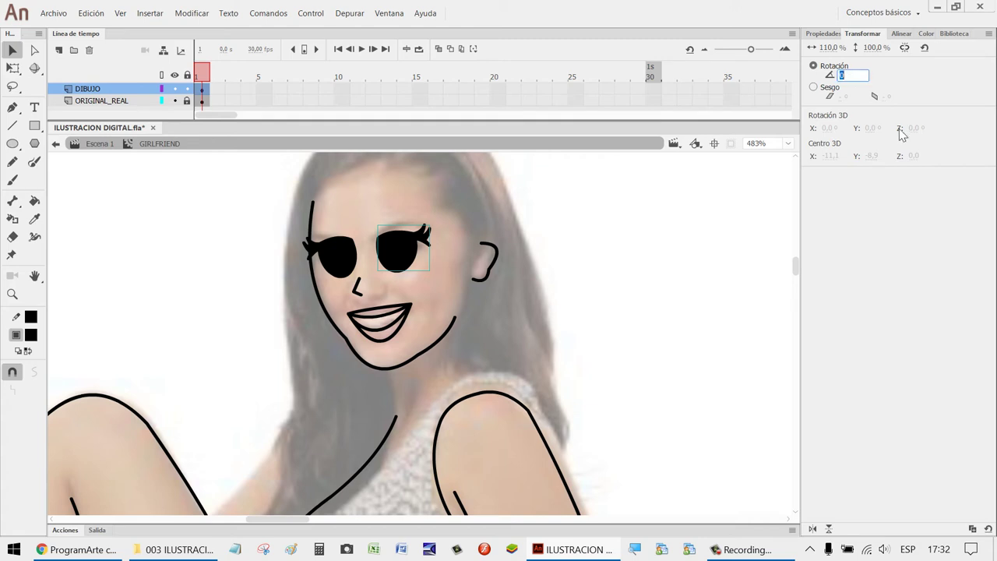
text(2)
key(Return)
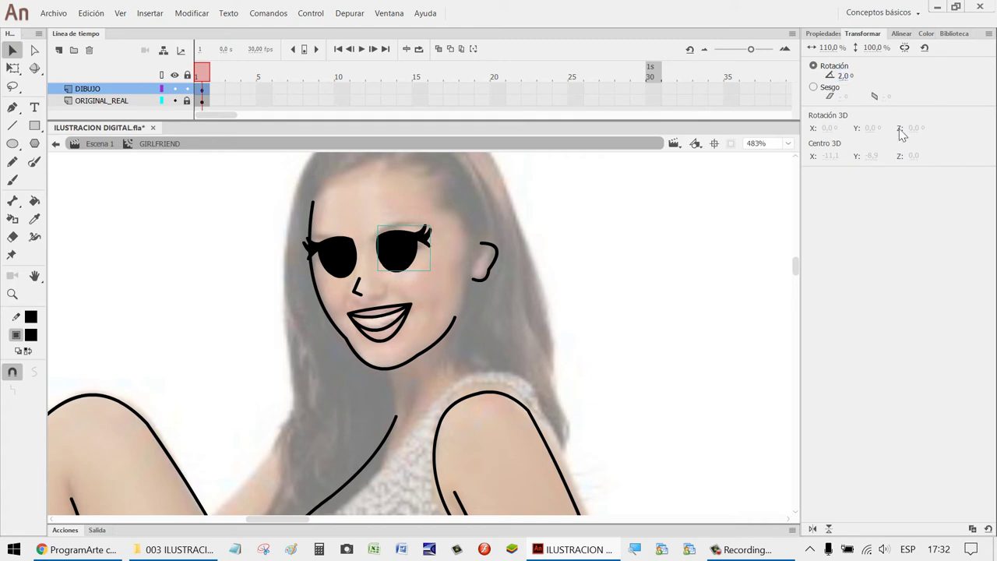
click(845, 75)
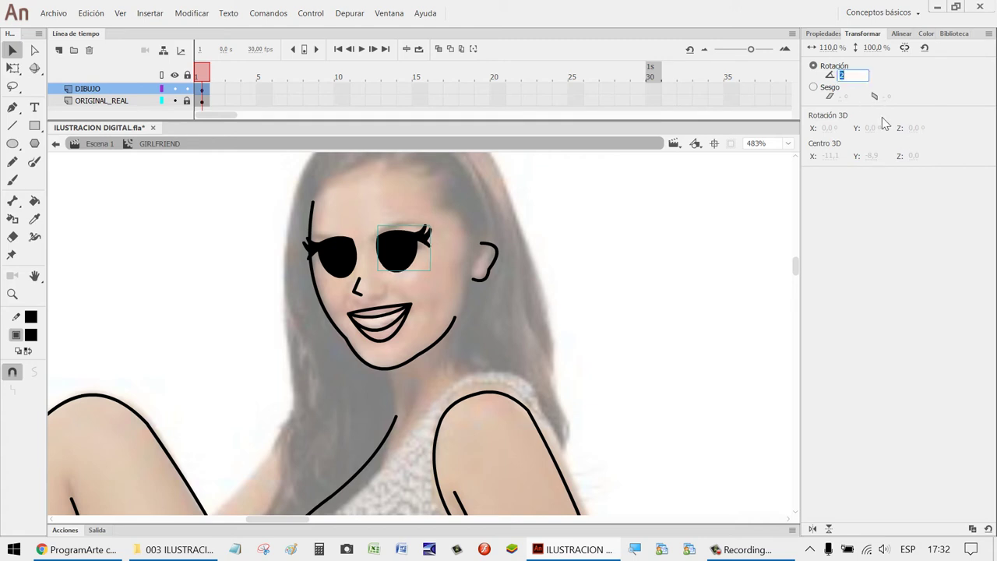
text(0)
key(Return)
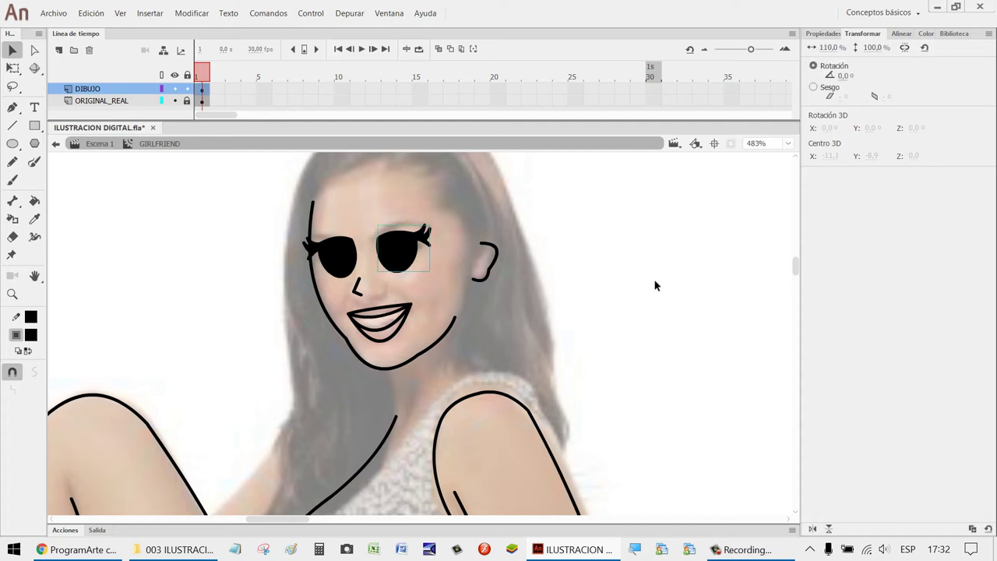
Nudge the right-hand eye slightly down on the face.
key(Down)
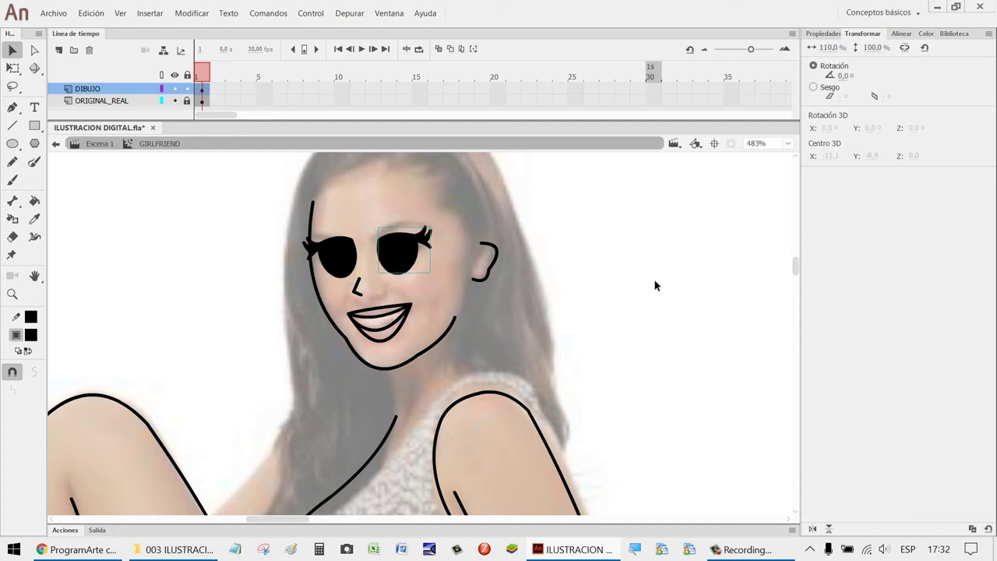
key(Left)
key(Up)
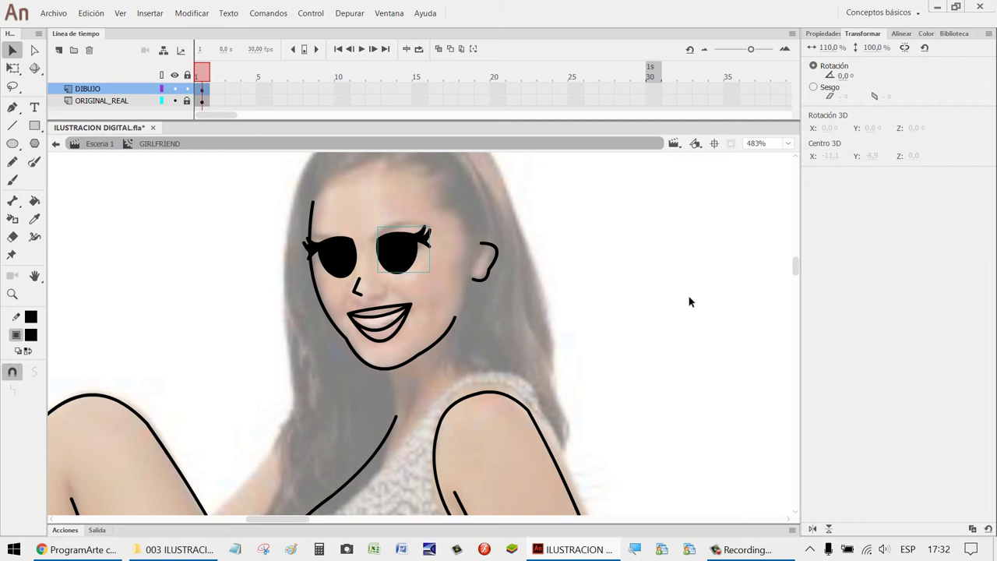
key(Down)
Rotate the right-hand eye to -2°.
click(844, 75)
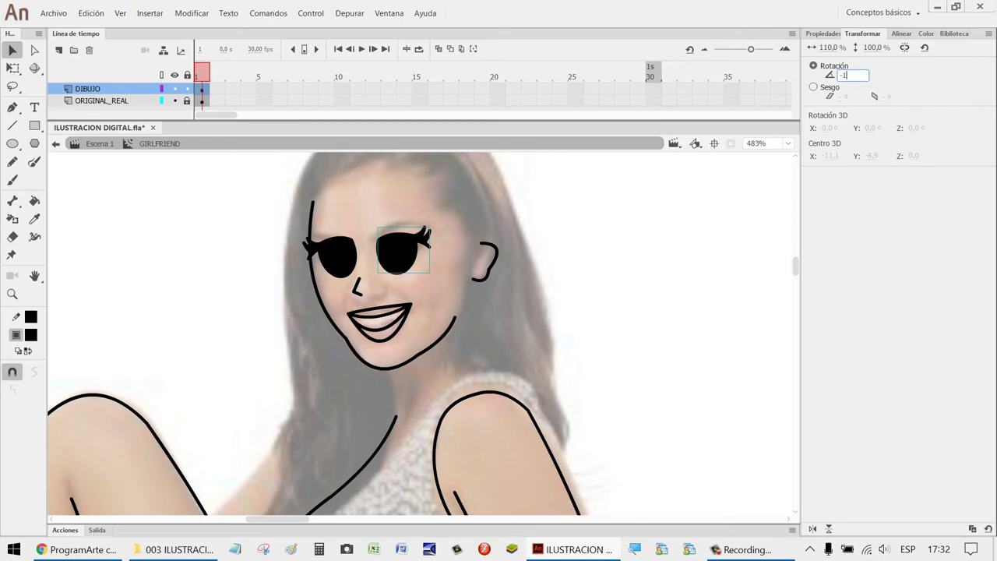
key(Return)
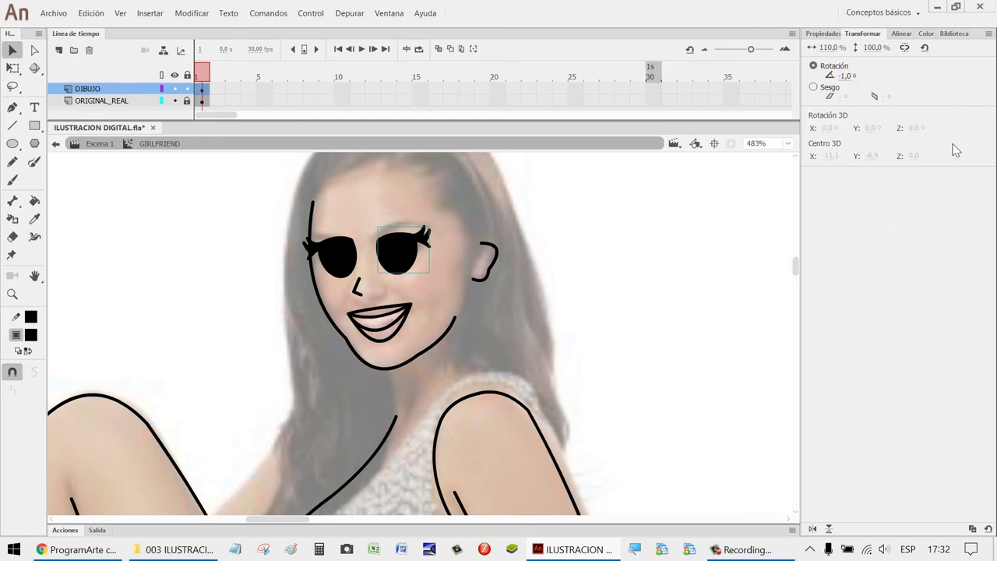
click(847, 76)
text(-2)
key(Return)
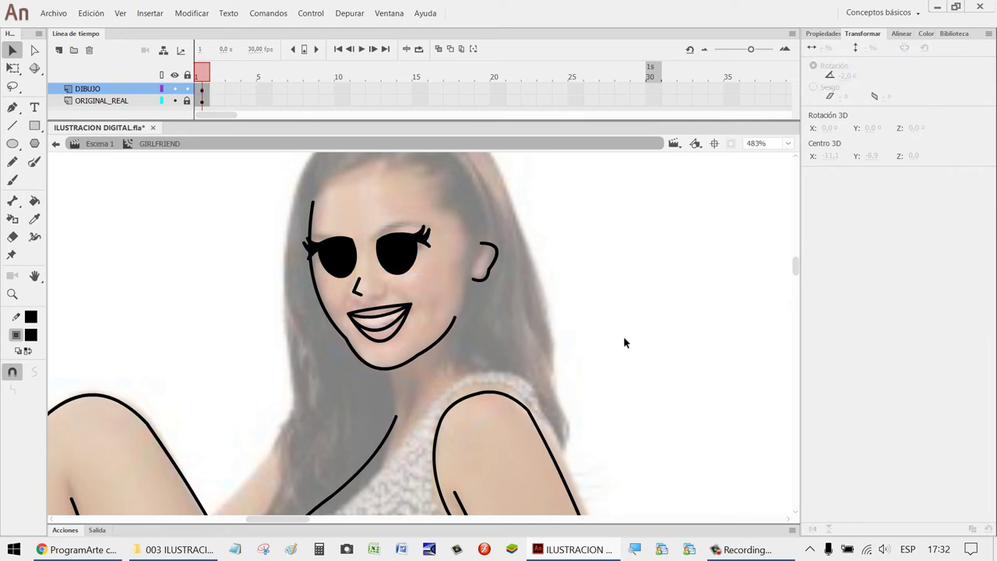
Fine-tune the rotated right-hand eye's position slightly upward on the face and deselect it.
key(Up)
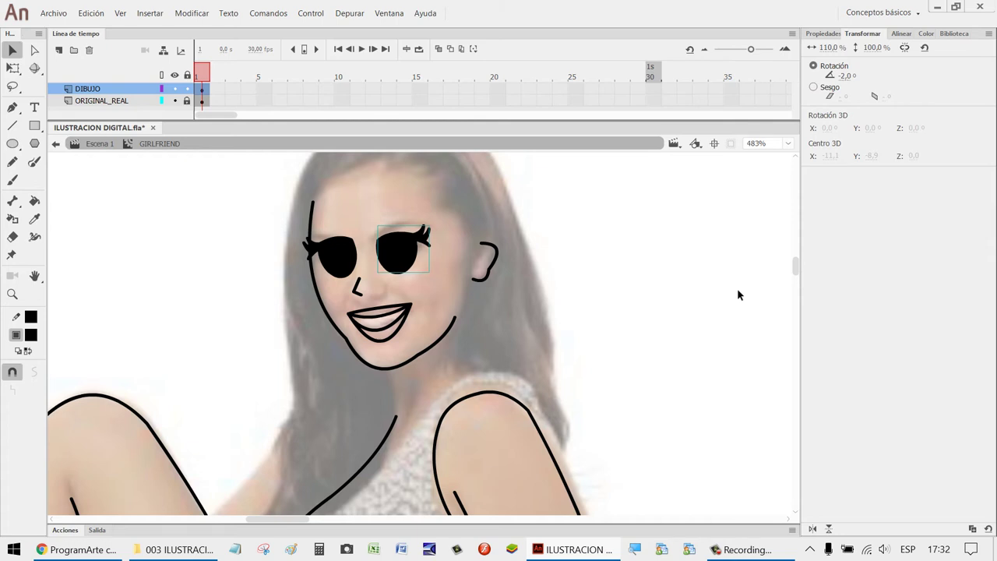
key(Up)
key(Down)
key(Right)
key(Left)
click(653, 309)
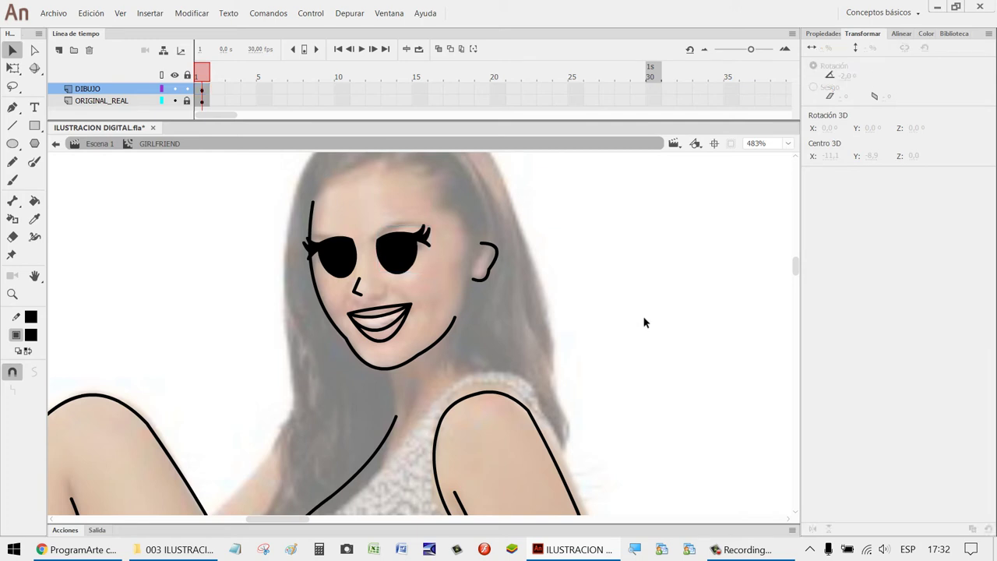
Nudge the nose slightly upward and to the right on the face, and deselect it.
click(361, 286)
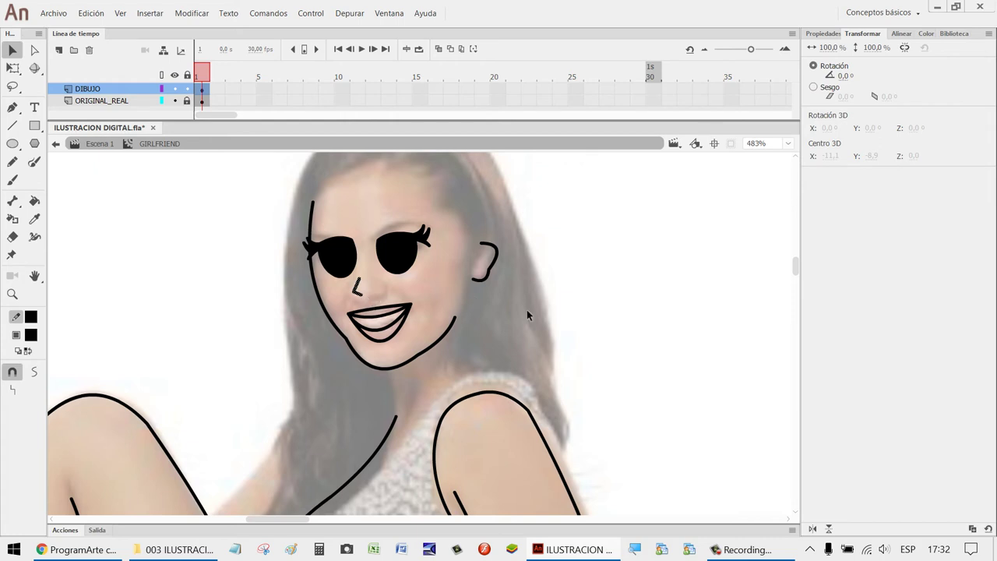
key(Down)
key(Right)
key(Up)
key(Up)
key(Up)
key(Up)
key(Up)
click(584, 310)
Draw a line from under the chin to the upper end of the chest curve and bend it into the neck contour.
scroll(592, 310, down, 3)
scroll(646, 320, down, 1)
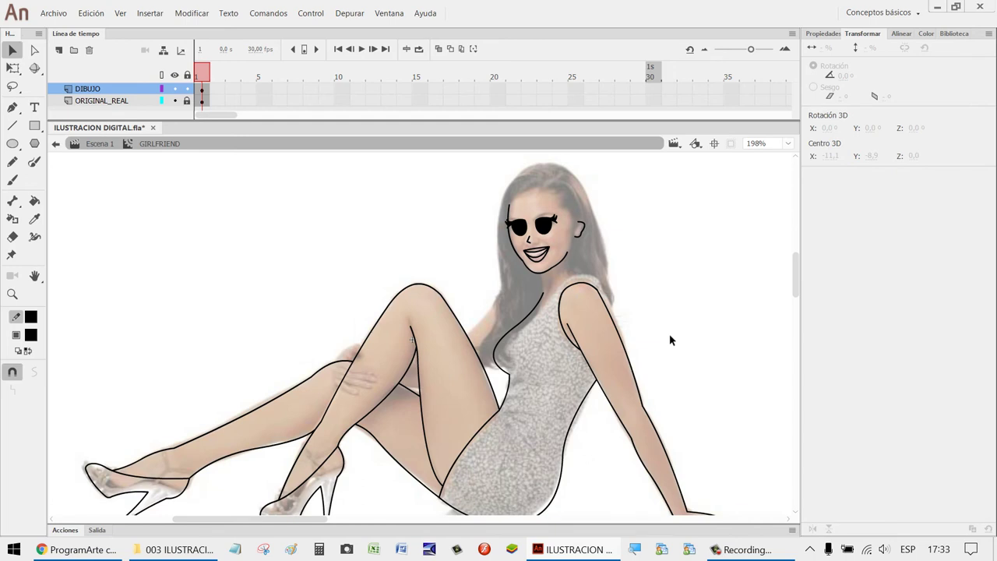
key(z)
drag(673, 341, 483, 236)
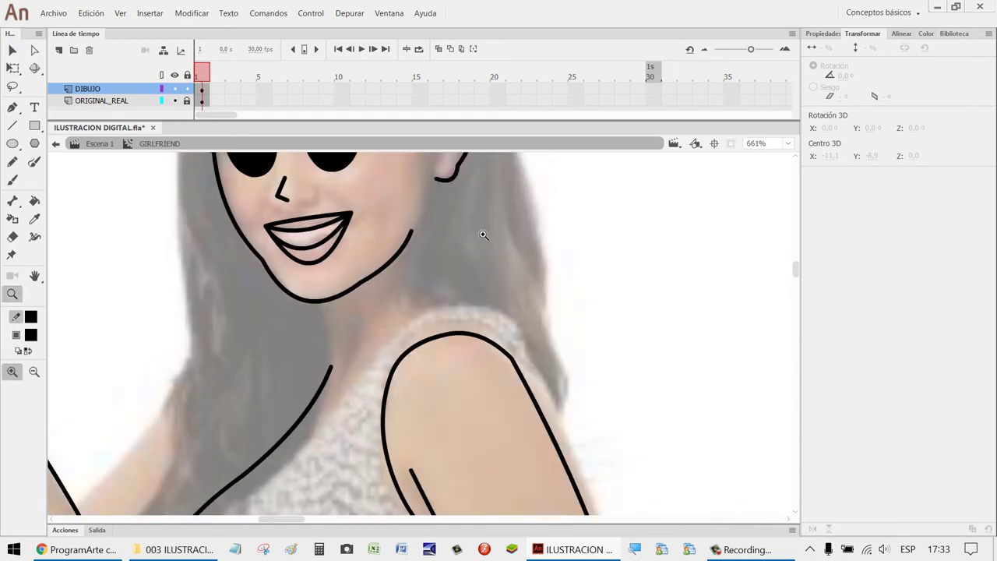
key(n)
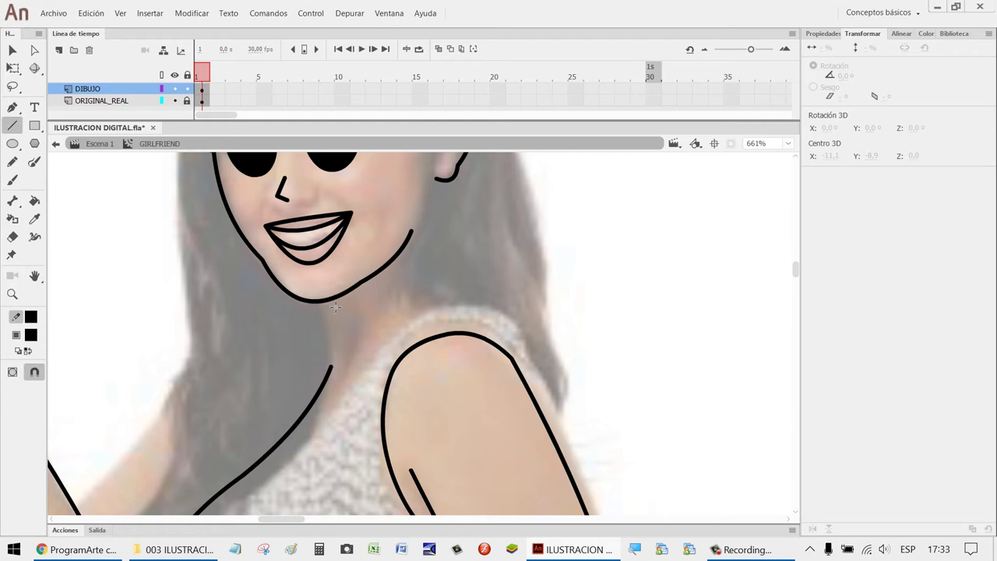
drag(332, 300, 332, 366)
key(v)
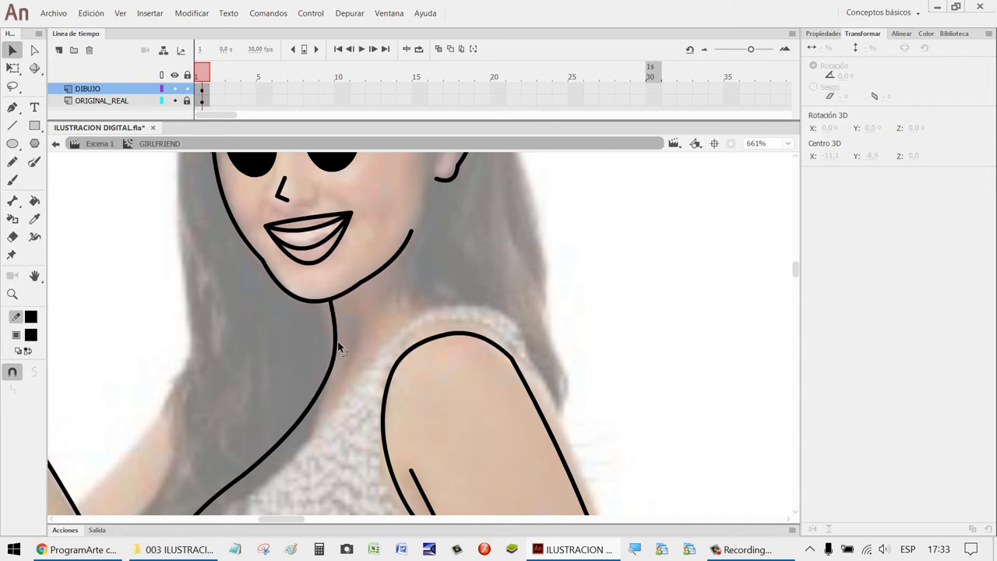
Move the Girlfriend character reference image to the empty area above the woman's legs, beside her head.
scroll(708, 315, down, 4)
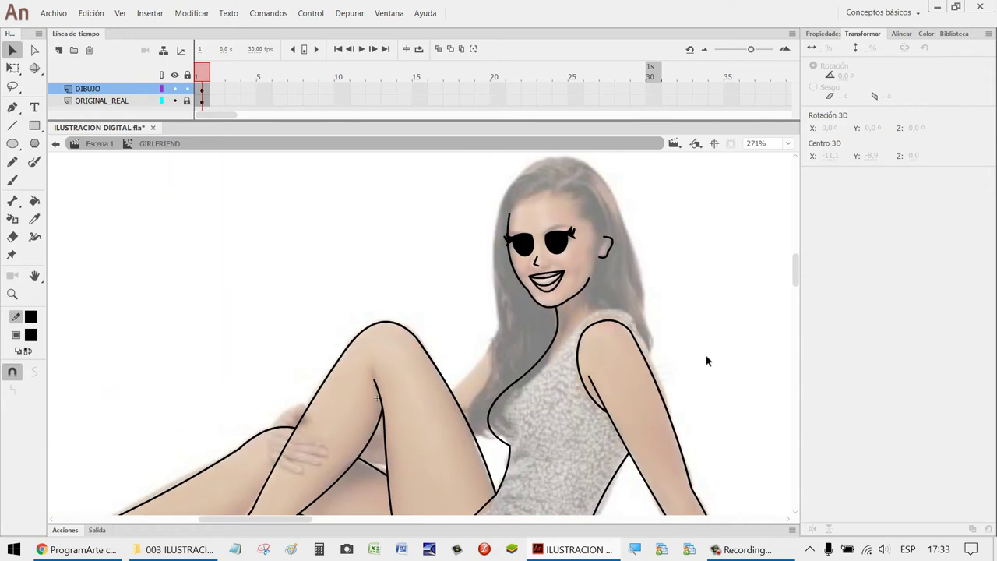
key(h)
drag(697, 311, 401, 341)
drag(754, 295, 474, 323)
drag(729, 321, 463, 345)
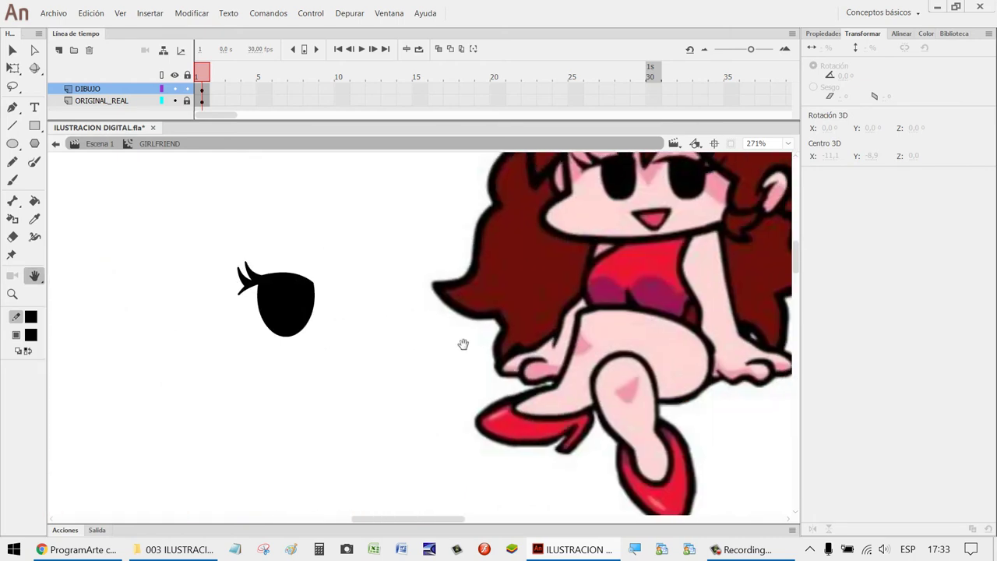
key(v)
click(627, 296)
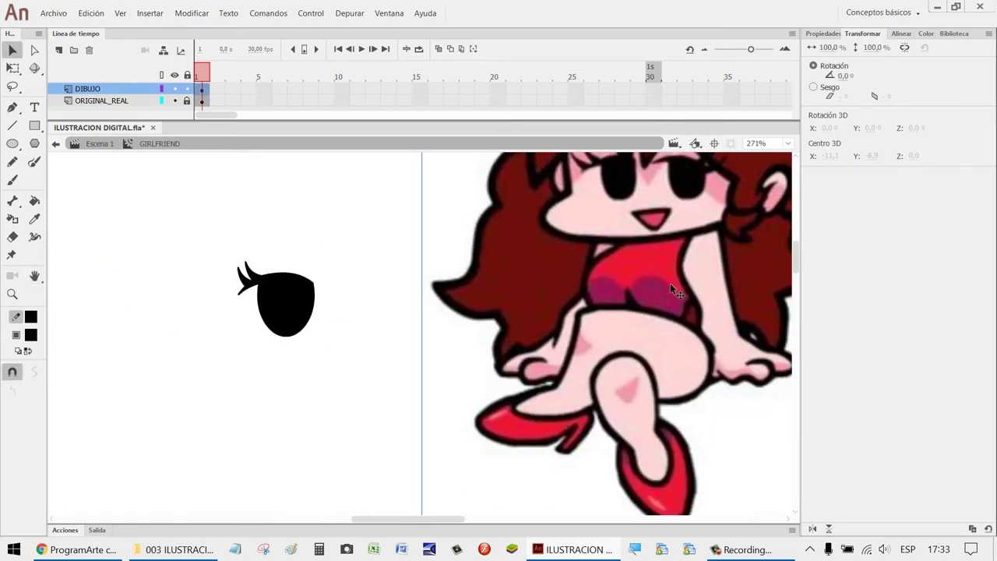
scroll(543, 302, down, 1)
scroll(551, 309, down, 3)
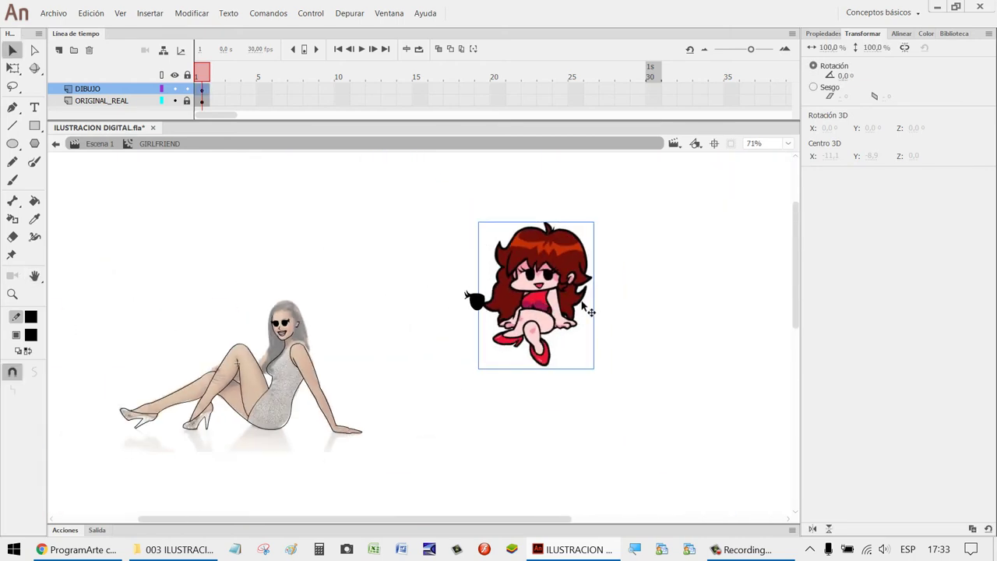
drag(551, 308, 191, 274)
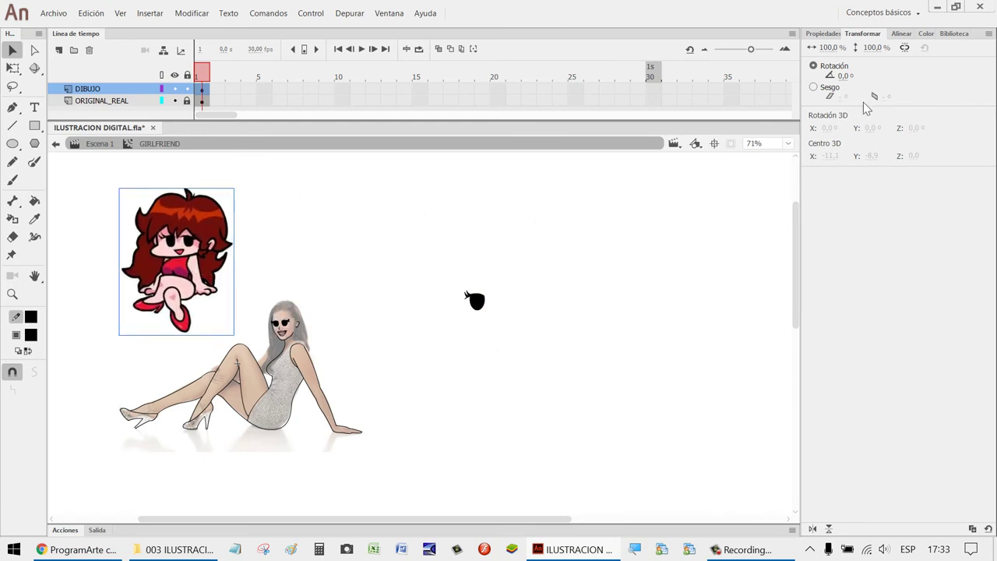
Try scaling only the height of the character reference image to 50% and undo it.
click(876, 47)
text(50)
key(Return)
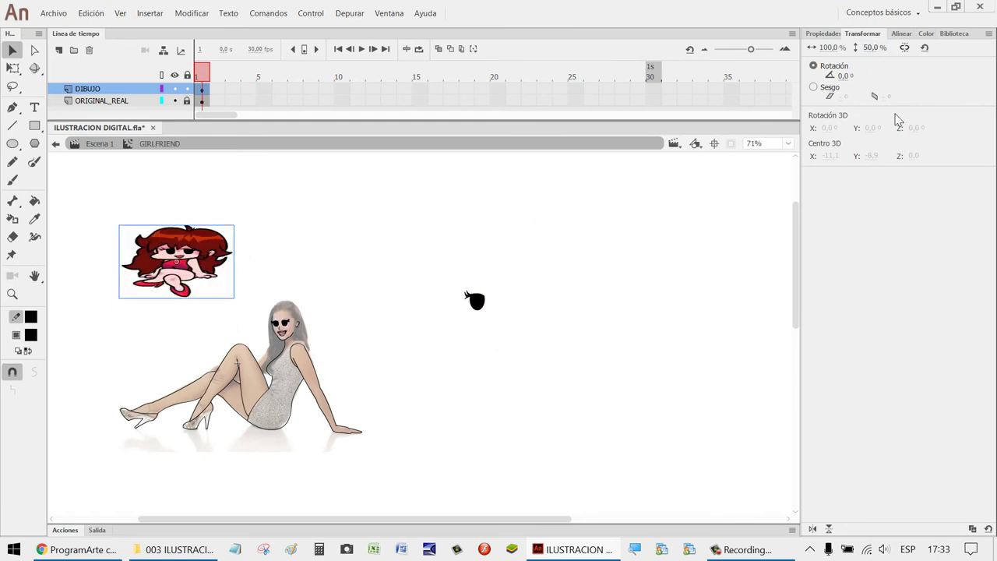
key(ctrl+z)
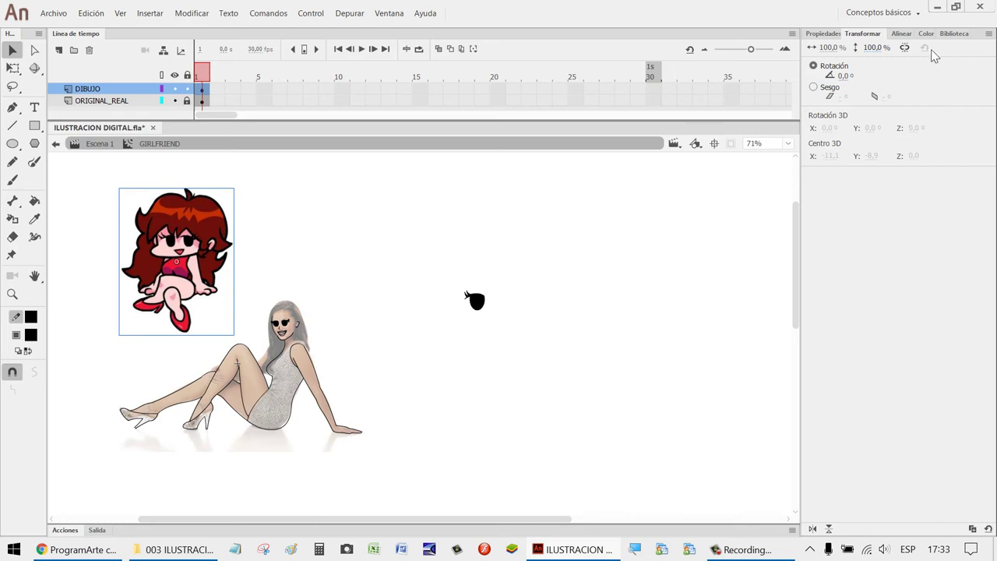
Constrain the reference image's proportions and scale it to 50% in width and height.
click(904, 48)
click(878, 48)
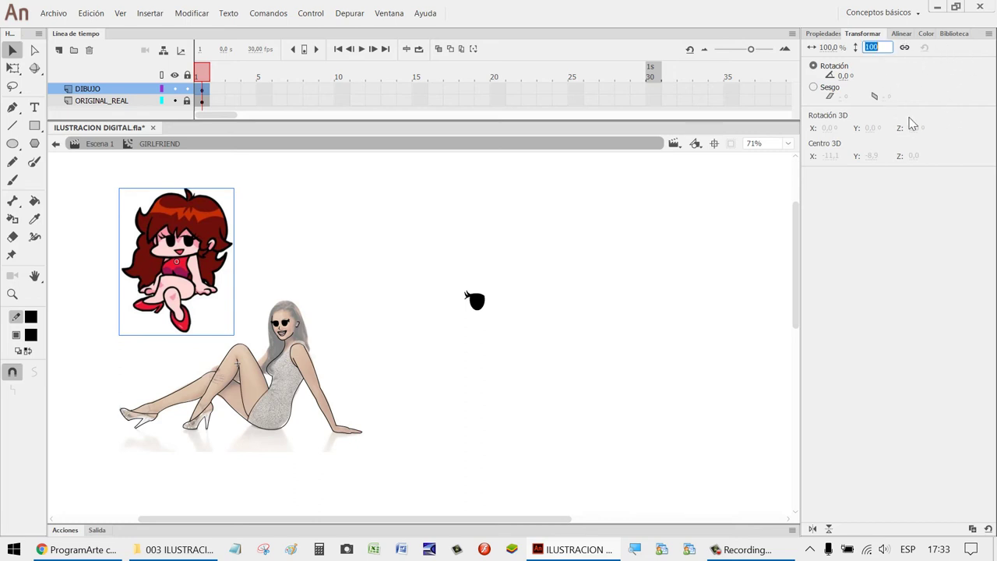
text(50)
key(Return)
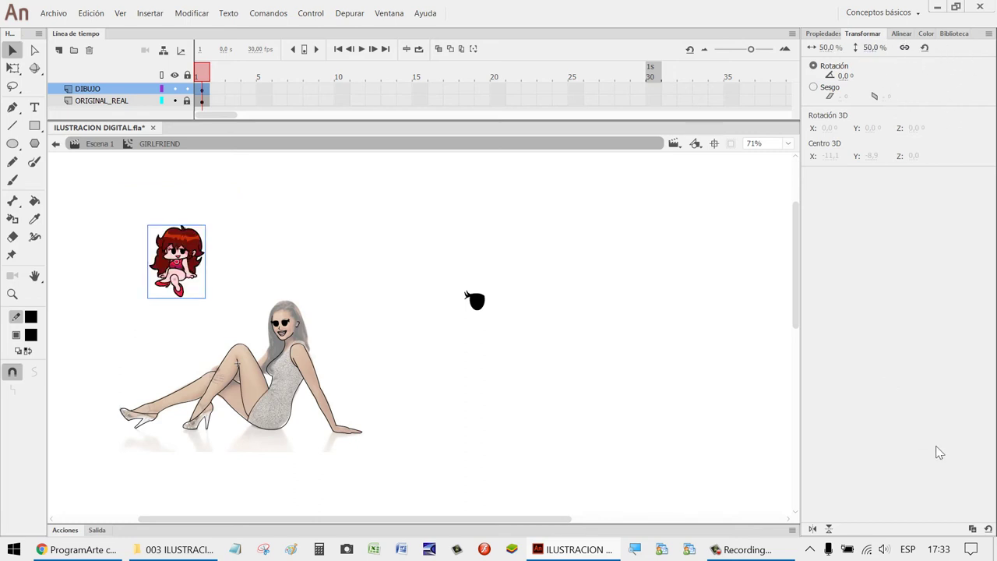
click(750, 545)
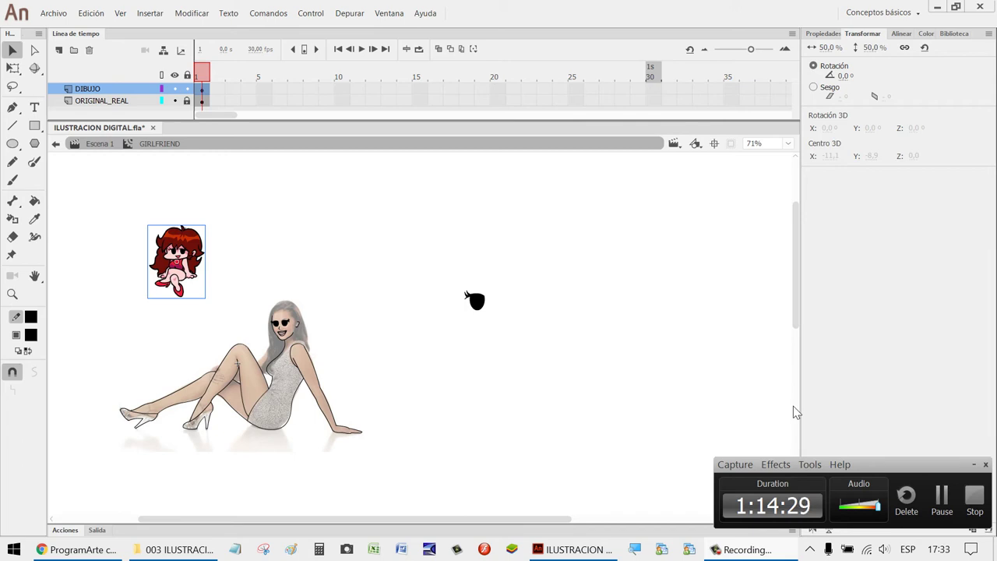
click(544, 370)
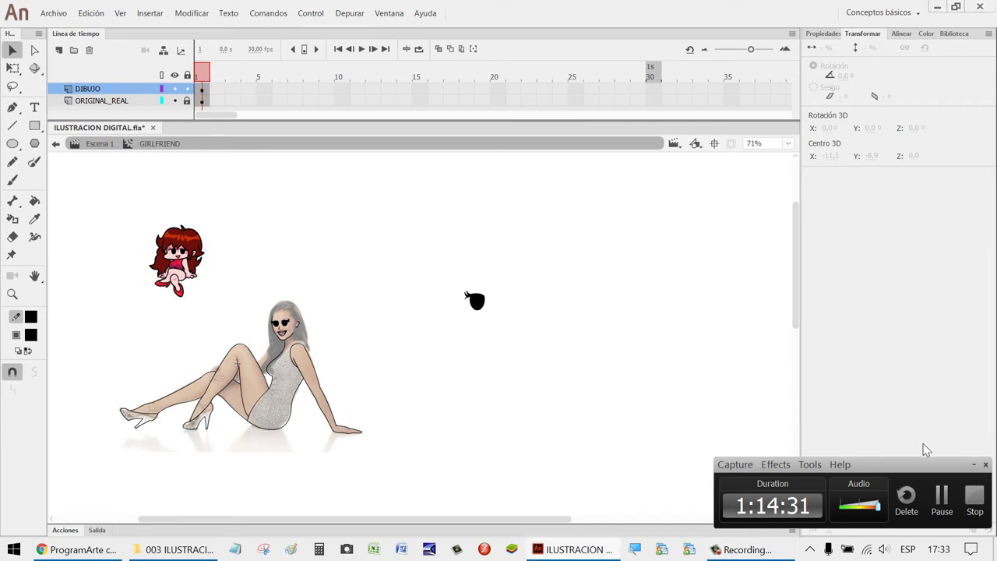
key(super+d)
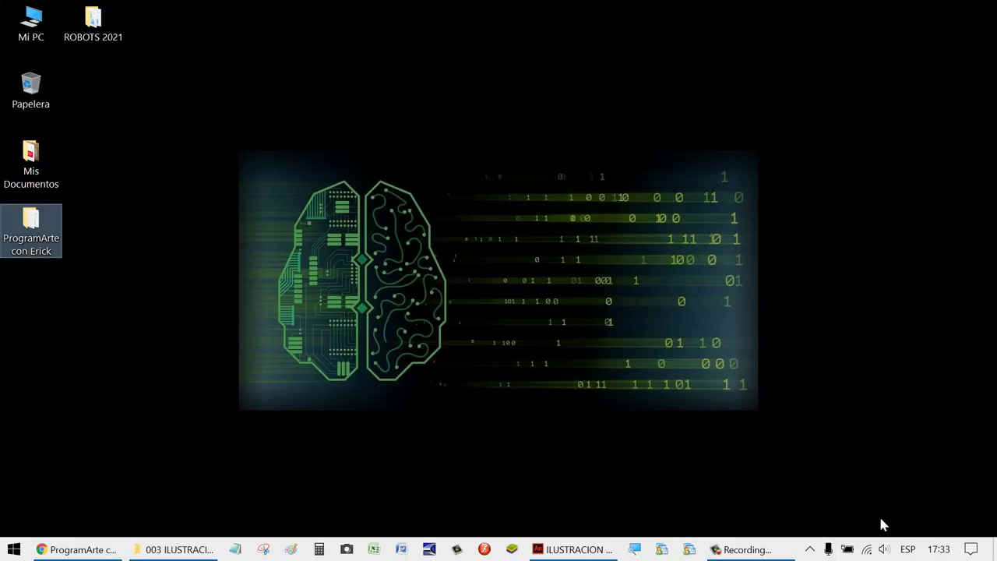
click(573, 550)
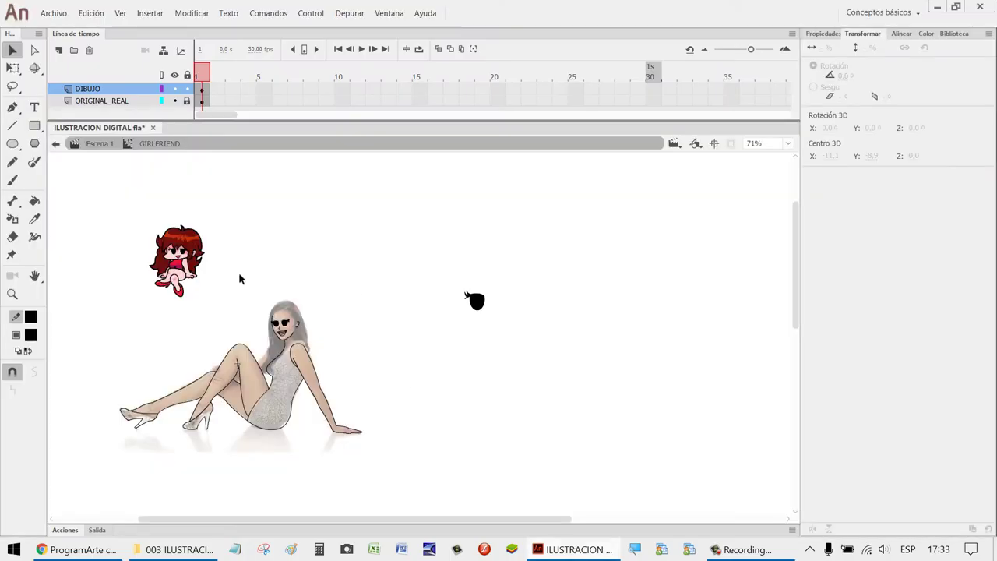
Place the character reference to the right of the woman's head, and briefly hide the ORIGINAL_REAL layer to check the line art.
drag(176, 265, 350, 336)
key(z)
drag(457, 388, 147, 252)
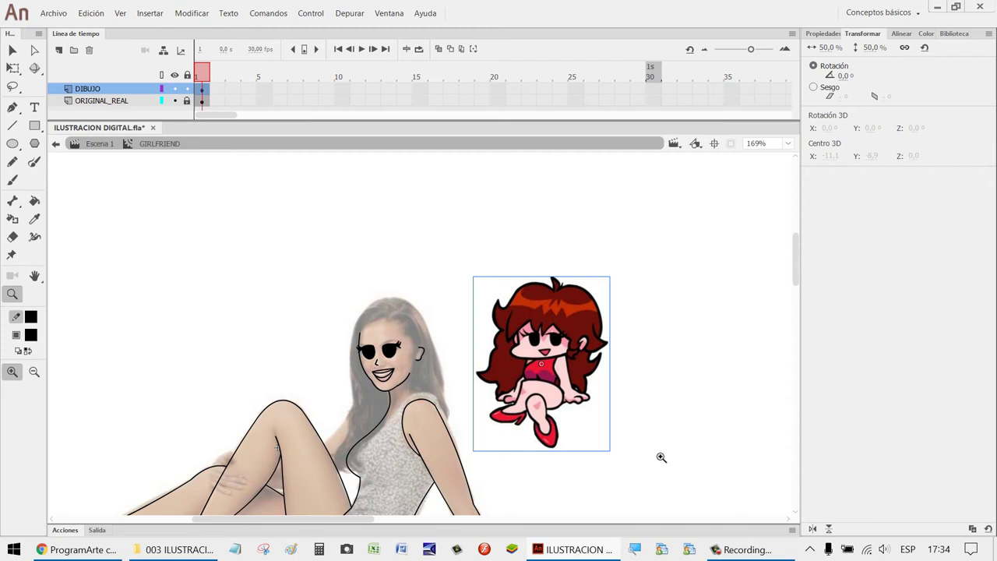
click(175, 101)
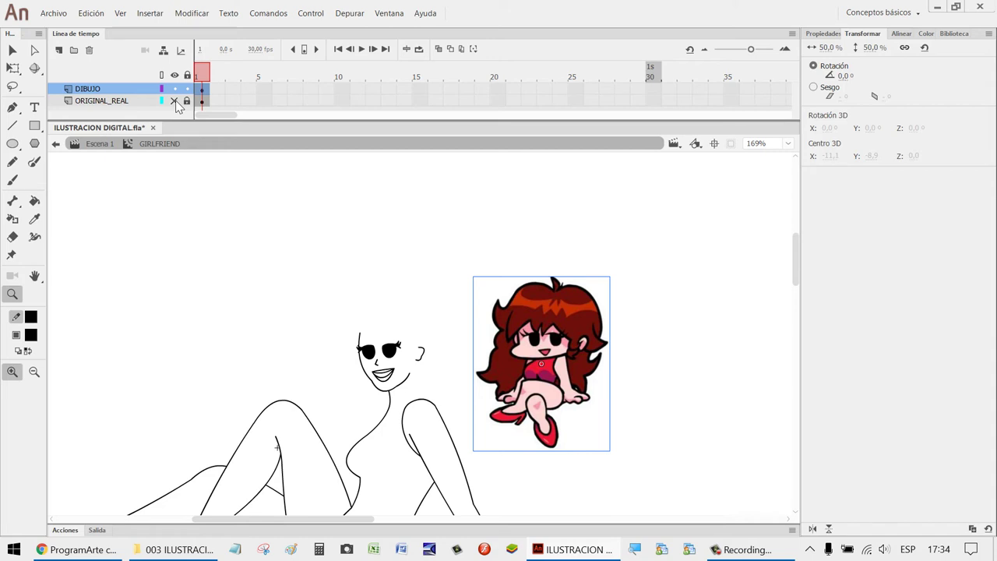
click(175, 101)
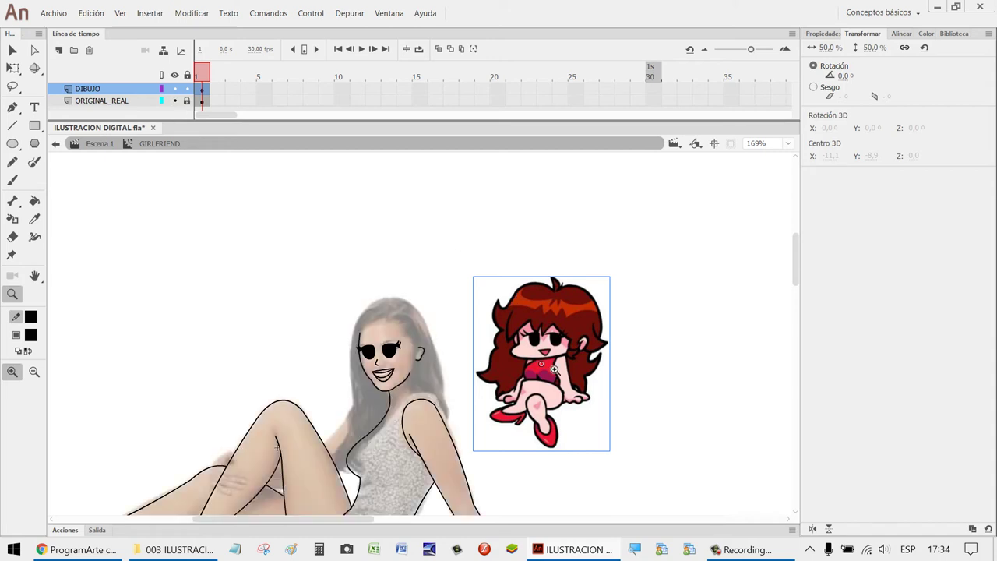
Reposition the character reference to the left of the woman's head, over her raised knee.
key(v)
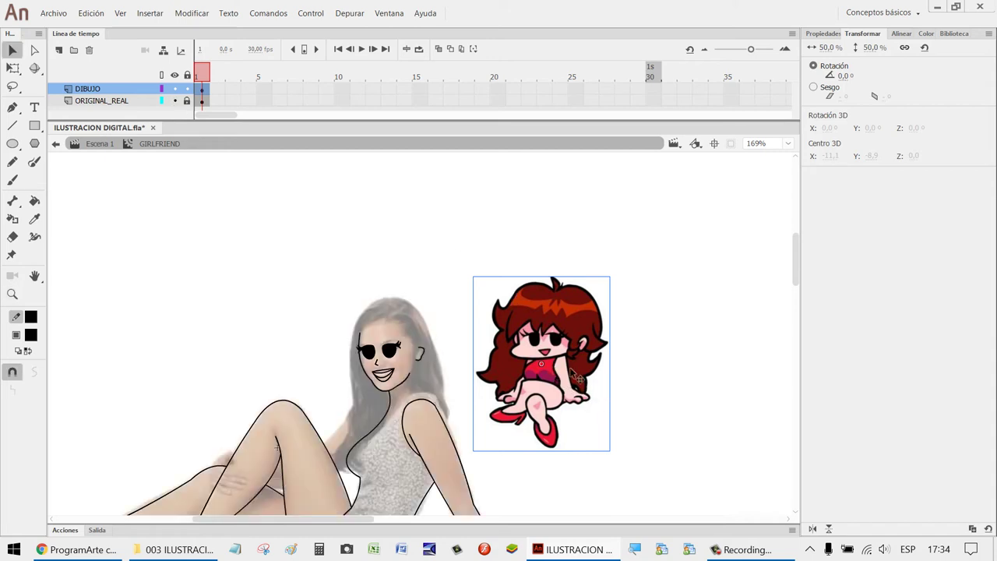
drag(542, 372, 264, 381)
key(z)
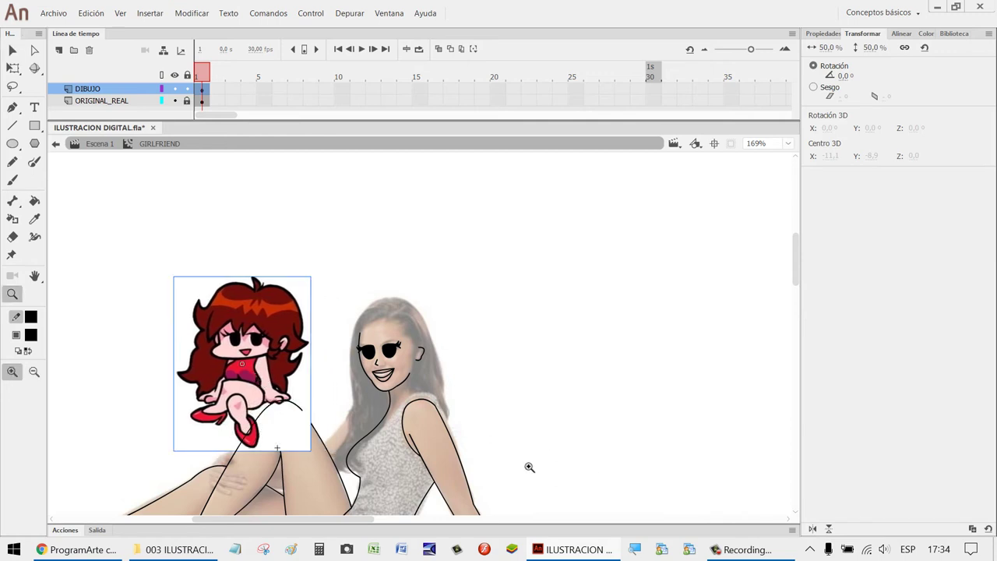
drag(544, 477, 156, 296)
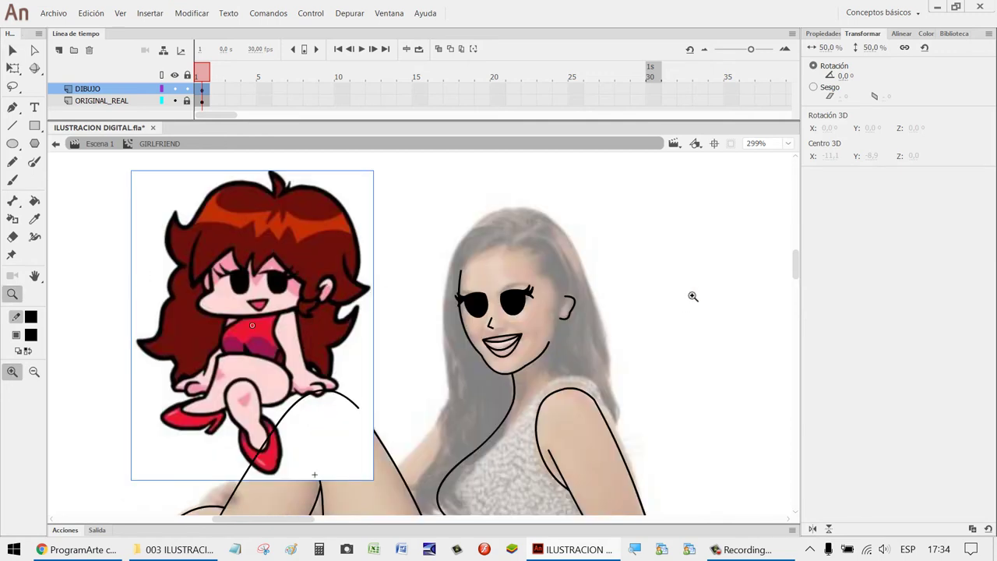
Select the face outline, eyes, nose, mouth, ear and neck line together and group them.
key(n)
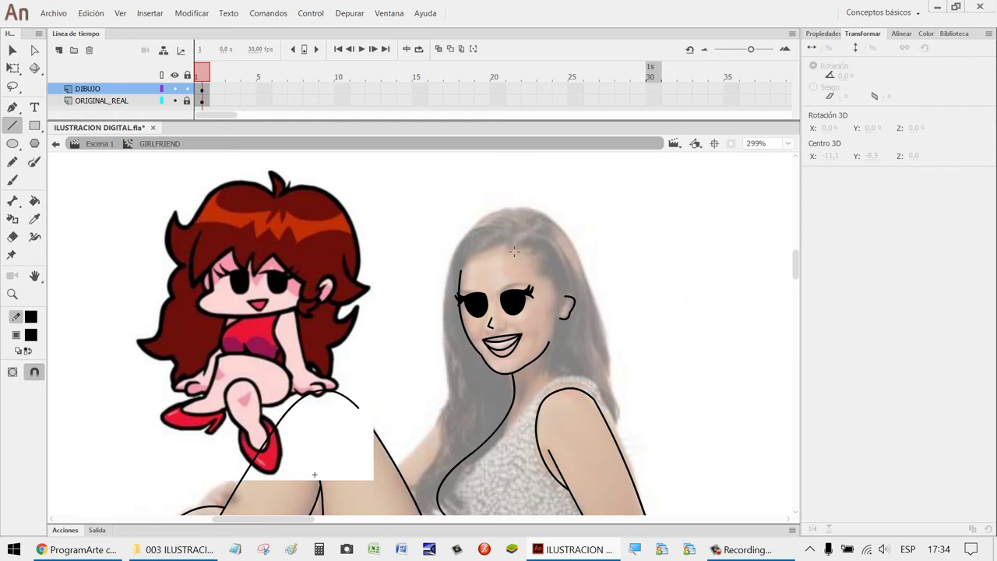
key(v)
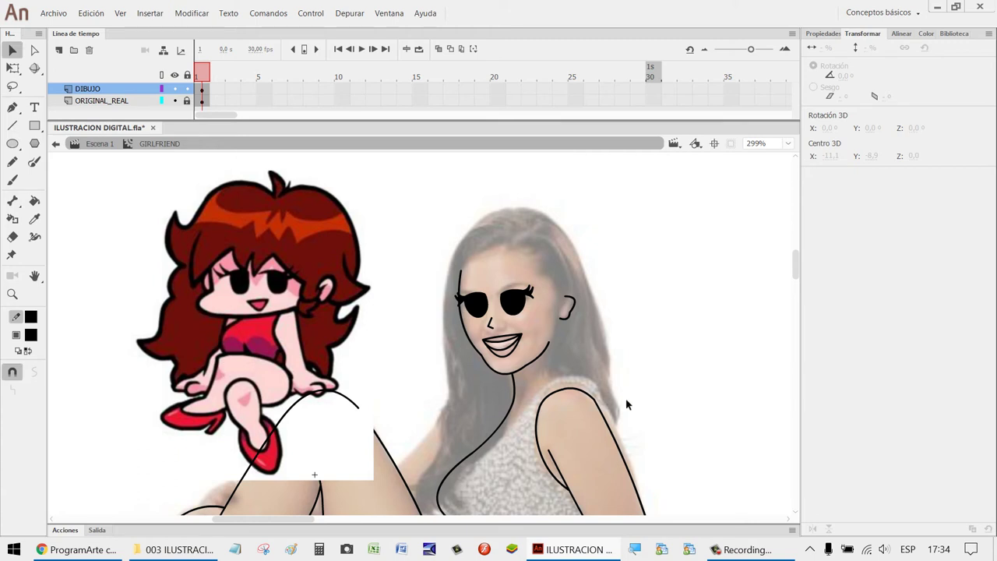
drag(629, 378, 423, 235)
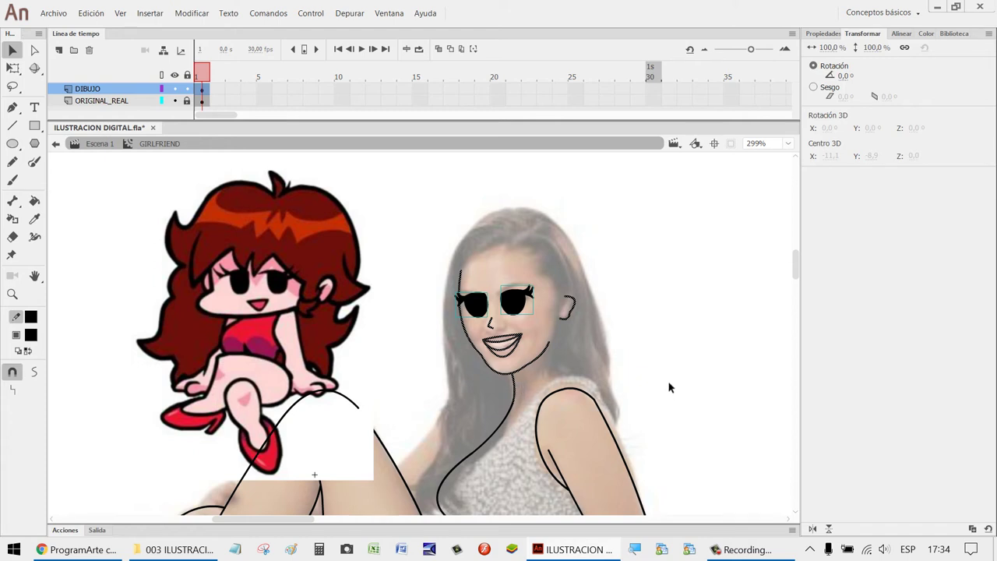
key(ctrl+g)
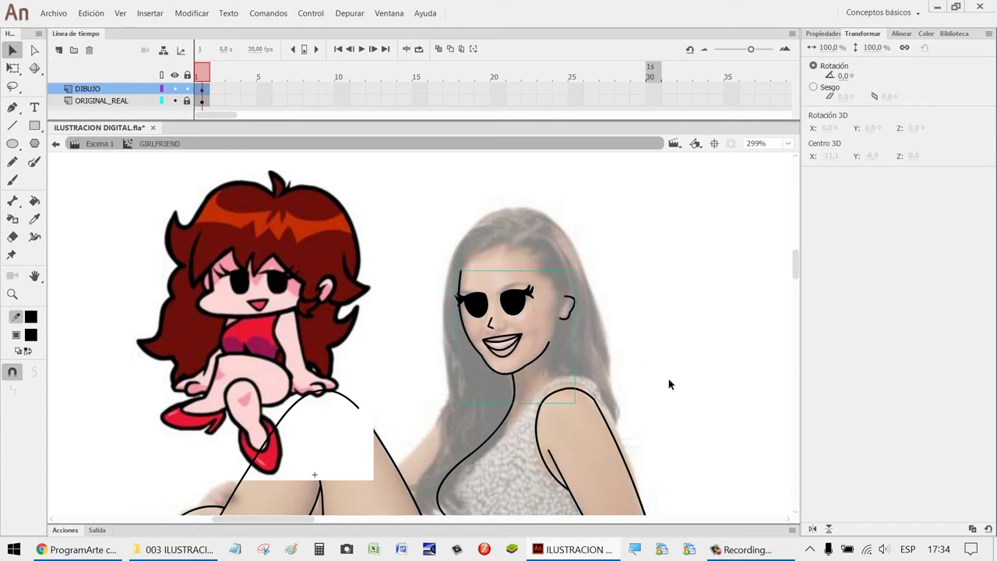
Set the Line tool's stroke color to red #FF0000.
key(n)
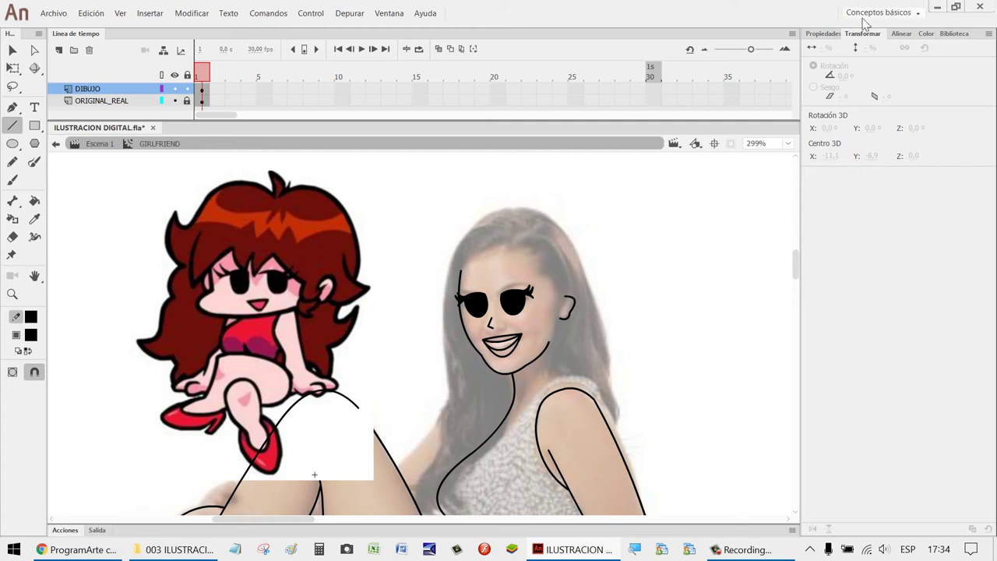
click(829, 34)
click(869, 106)
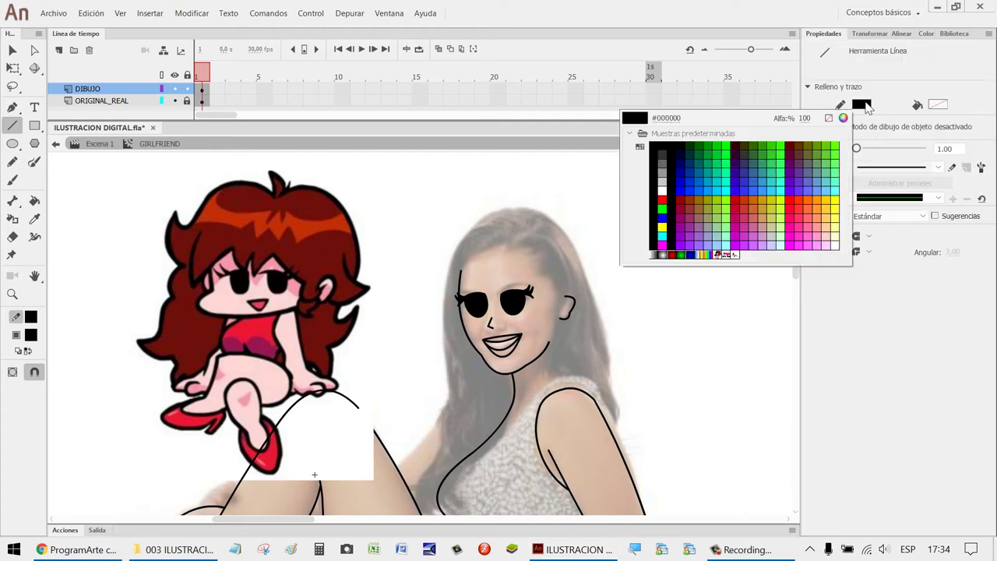
click(663, 200)
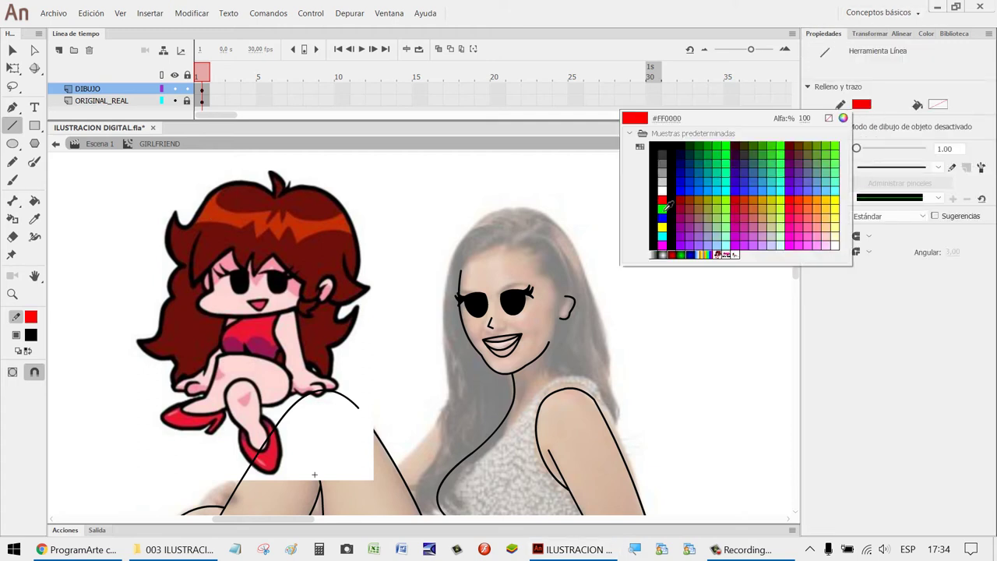
Draw trial red lines across the hair and near the left eye, and undo them.
drag(645, 280, 520, 261)
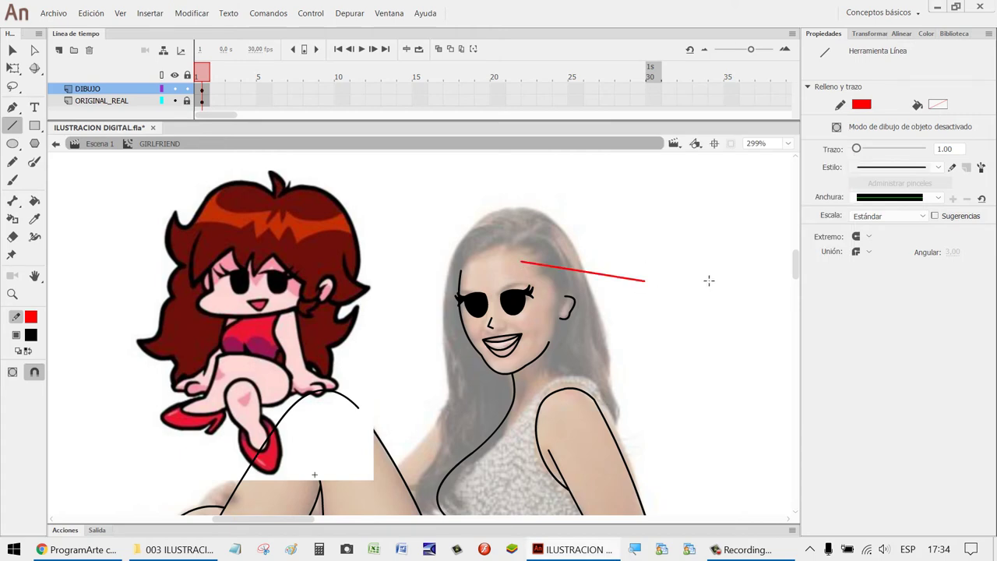
key(ctrl+z)
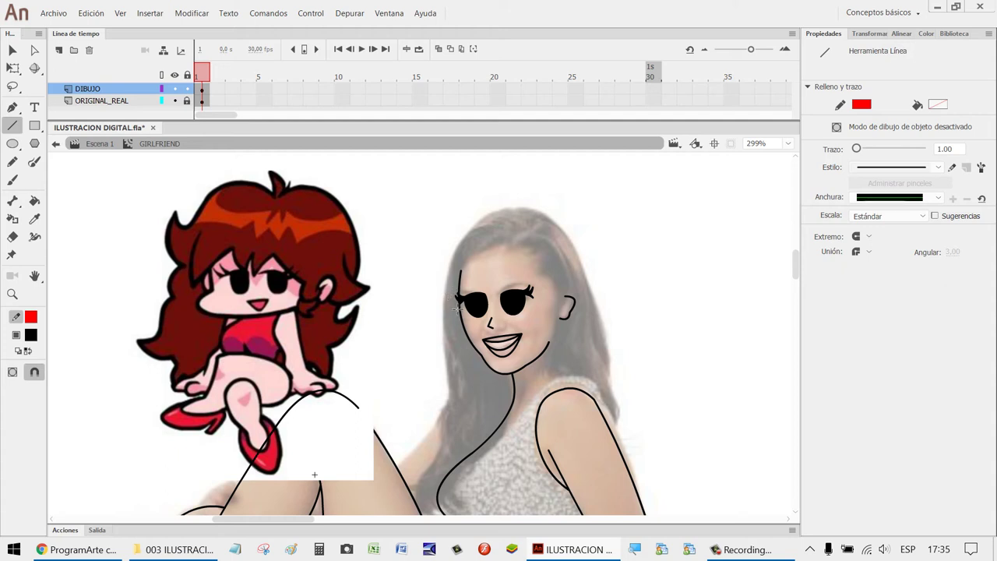
drag(467, 294, 480, 273)
key(ctrl+z)
Turn off snapping to objects and ready the Line tool over the woman's head.
click(39, 375)
key(z)
drag(676, 436, 147, 205)
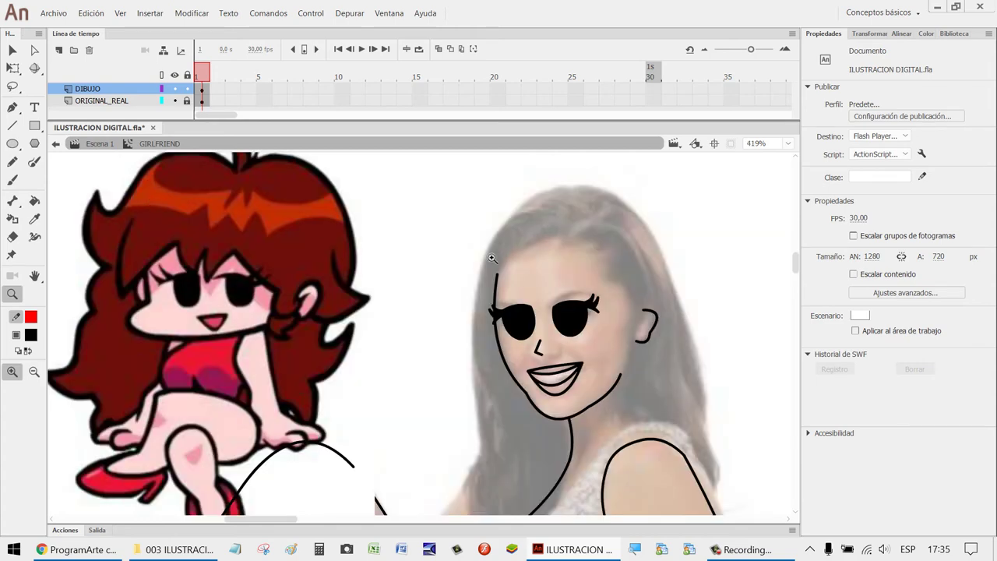
key(n)
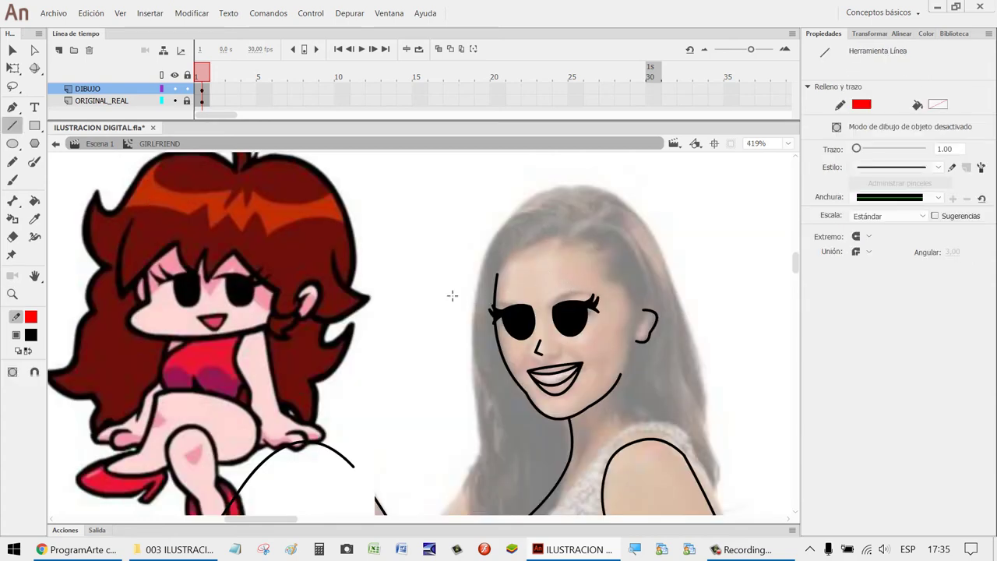
Draw the first slanted red bang line above the eye on the image's left, undoing the trial strokes that follow it.
mouse_move(481, 318)
mouse_down()
mouse_move(530, 268)
mouse_move(526, 279)
mouse_move(544, 307)
mouse_up()
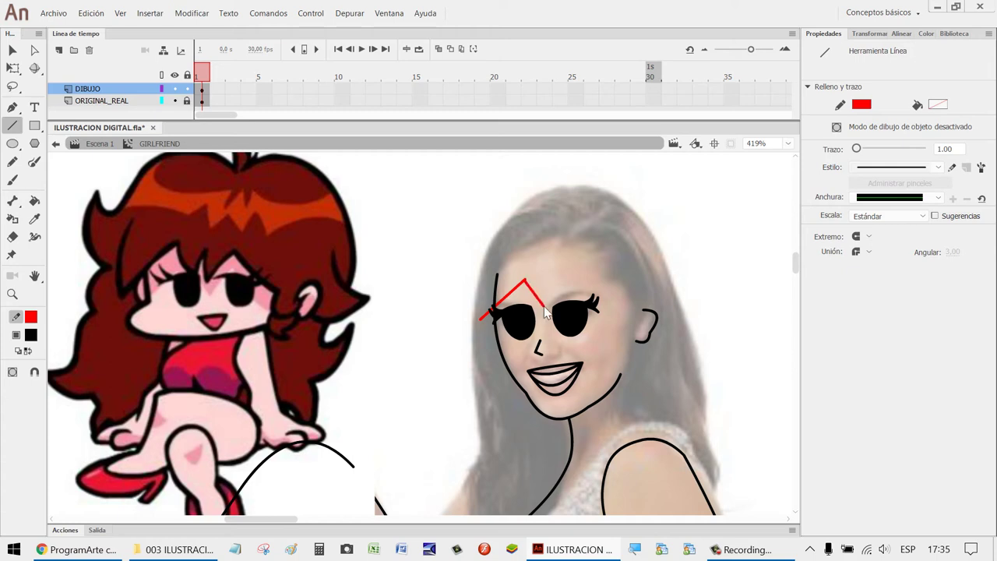
key(ctrl+z)
mouse_move(527, 282)
mouse_down()
mouse_move(547, 308)
mouse_move(557, 278)
mouse_move(551, 302)
mouse_up()
key(ctrl+z)
key(ctrl+z)
key(ctrl+z)
Draw the remaining red zigzag bangs across the forehead and a long strand line beside the face to the shoulder.
drag(515, 279, 527, 298)
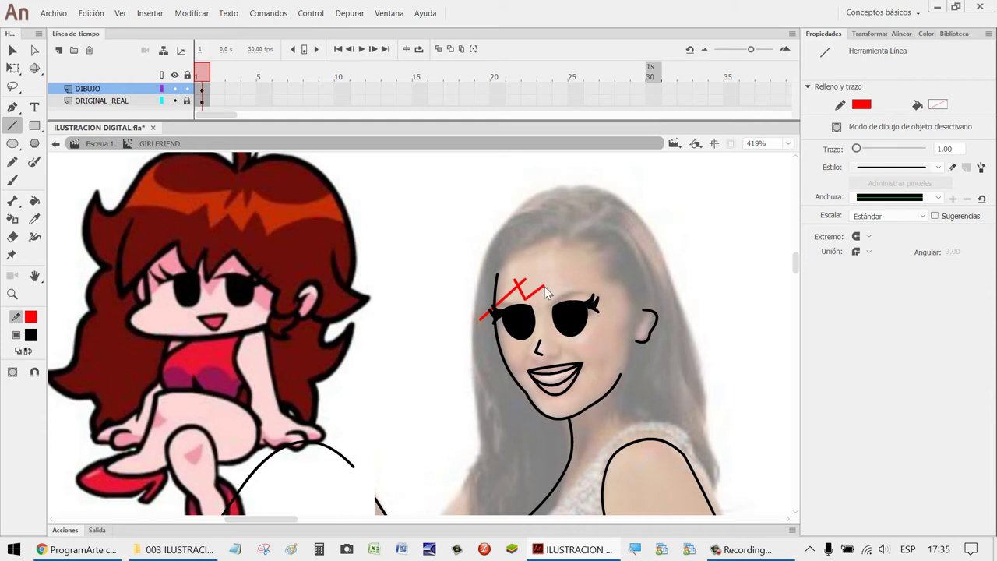
drag(526, 299, 542, 278)
drag(541, 278, 540, 304)
drag(545, 310, 567, 278)
mouse_move(571, 278)
mouse_down()
mouse_move(623, 326)
mouse_move(616, 383)
mouse_move(629, 464)
mouse_up()
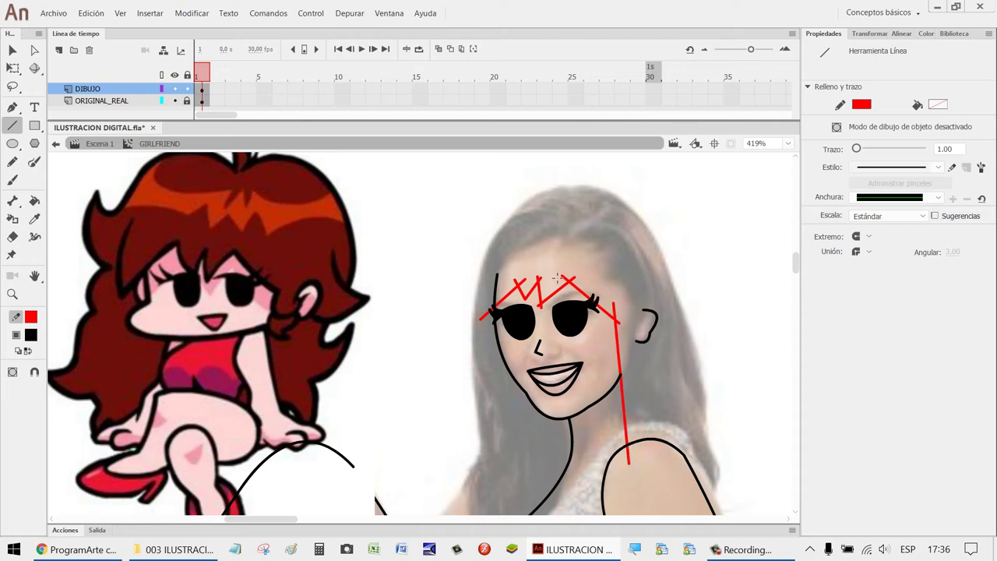
Draw a red line over the left side of the crown, turn on snapping to objects, and bend the line into an arc.
scroll(601, 227, up, 3)
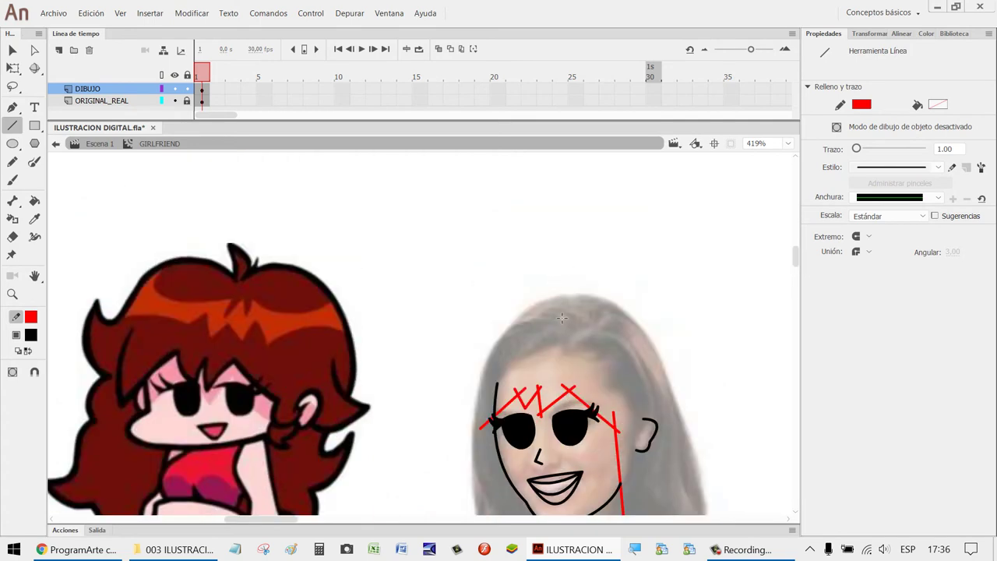
mouse_move(561, 312)
mouse_down()
mouse_move(495, 347)
mouse_move(479, 382)
mouse_move(485, 372)
mouse_up()
click(34, 372)
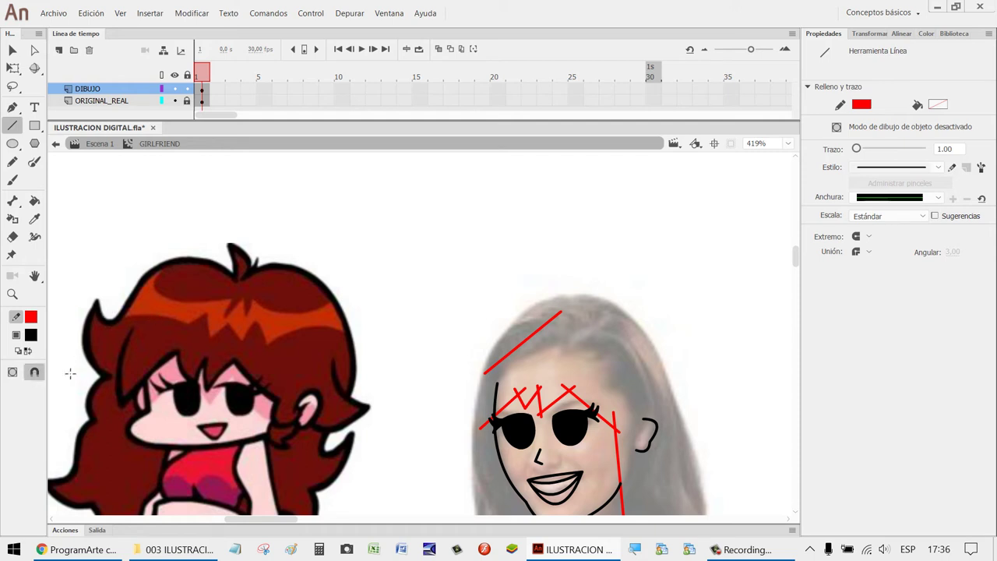
key(v)
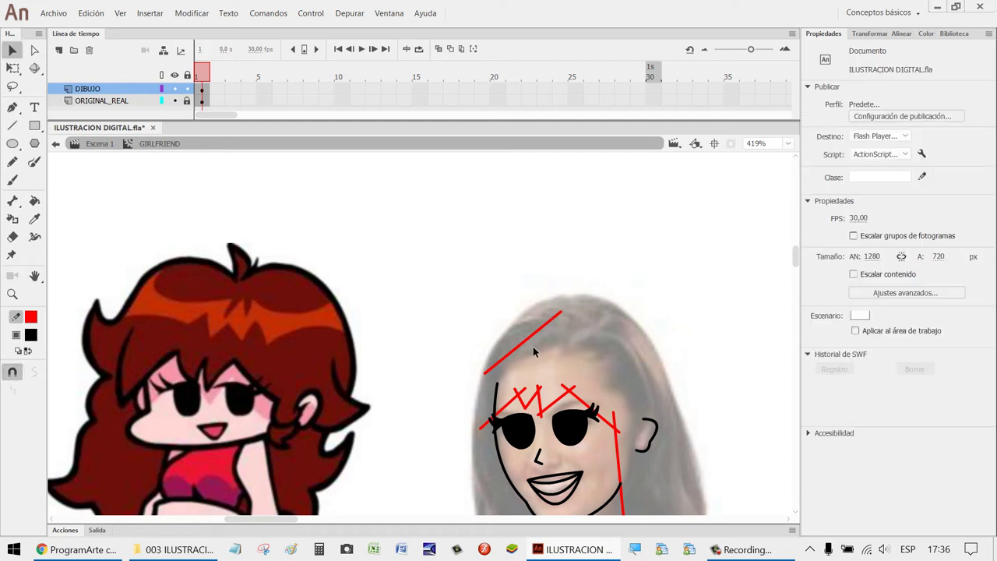
drag(528, 346, 515, 324)
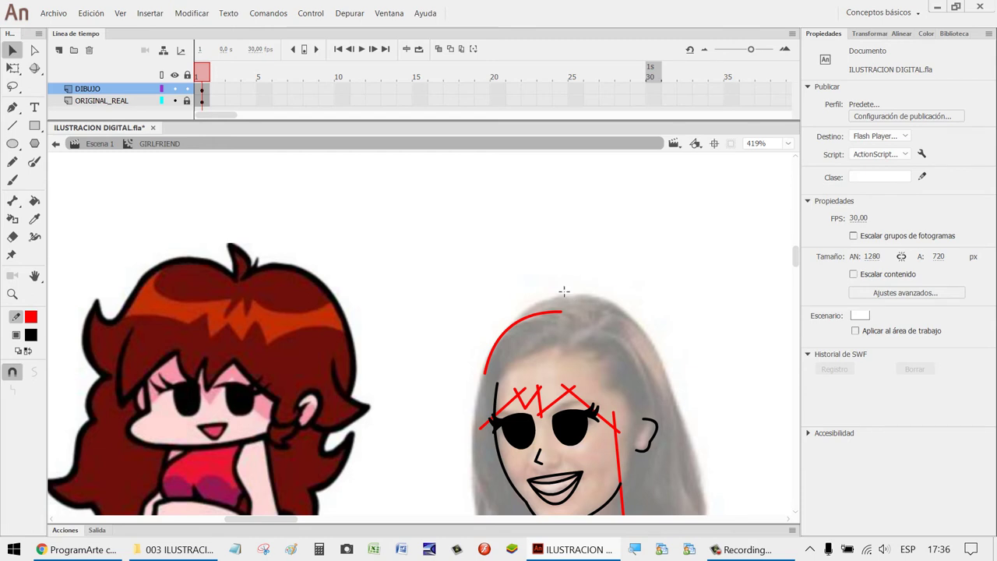
Try to build a curved, pointed hair tuft at the crown from short red strokes joined to the arc.
key(n)
drag(540, 292, 567, 319)
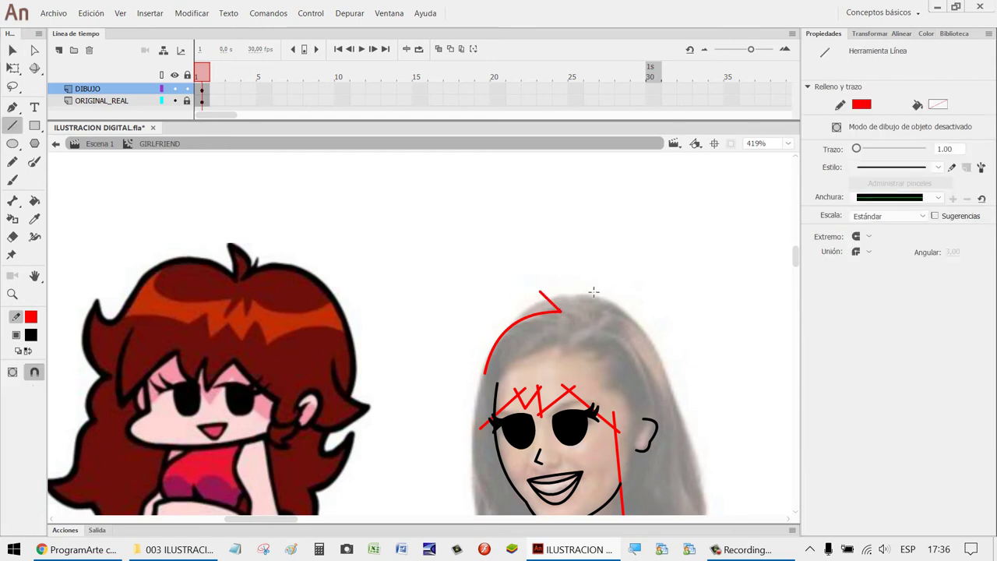
key(v)
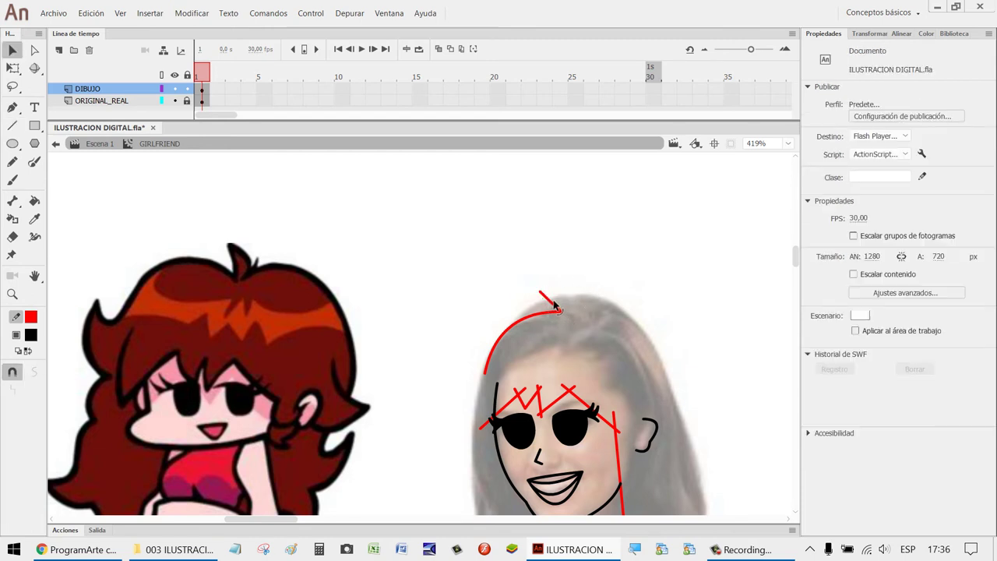
drag(555, 307, 565, 291)
key(n)
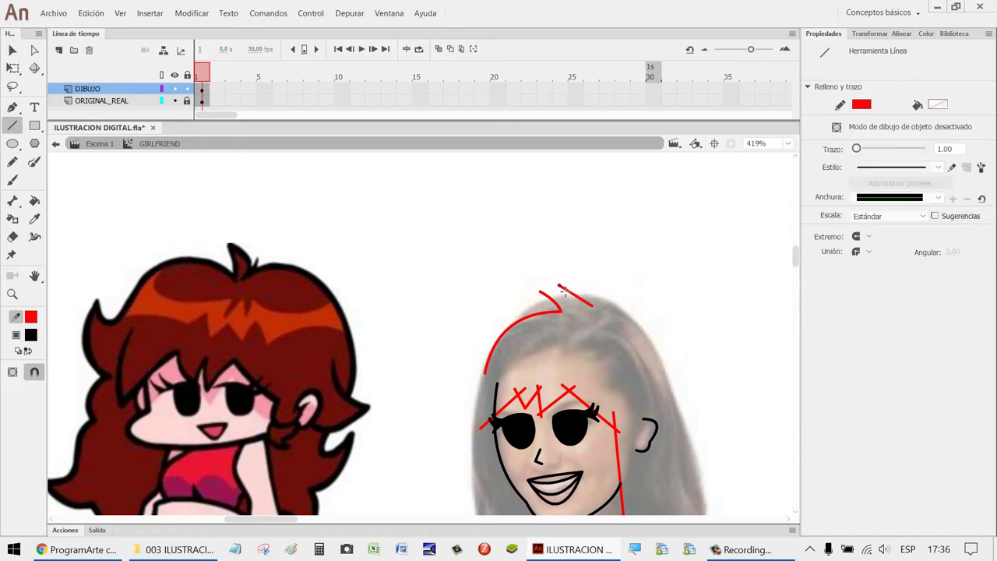
key(v)
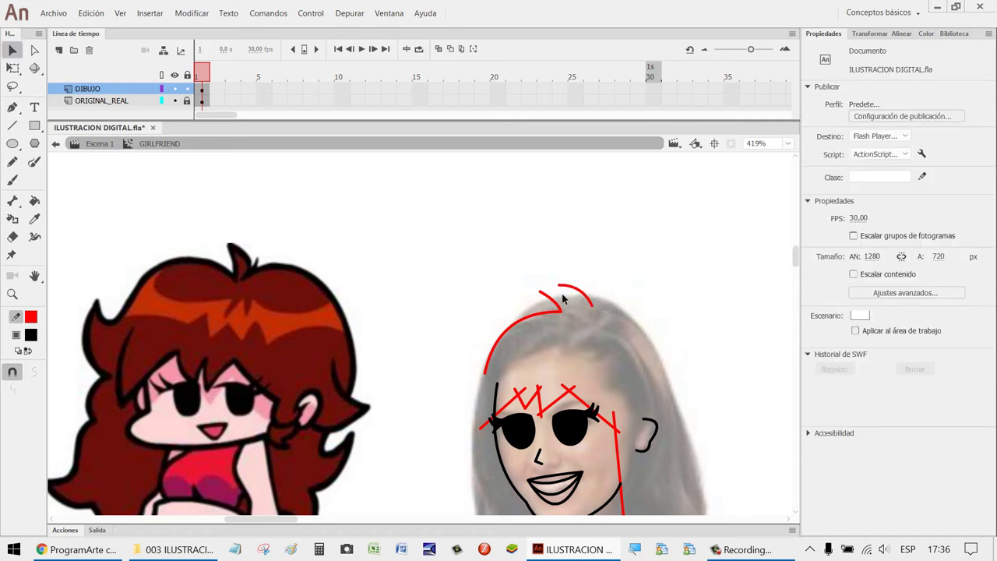
drag(558, 286, 536, 294)
drag(593, 311, 575, 310)
drag(580, 312, 507, 324)
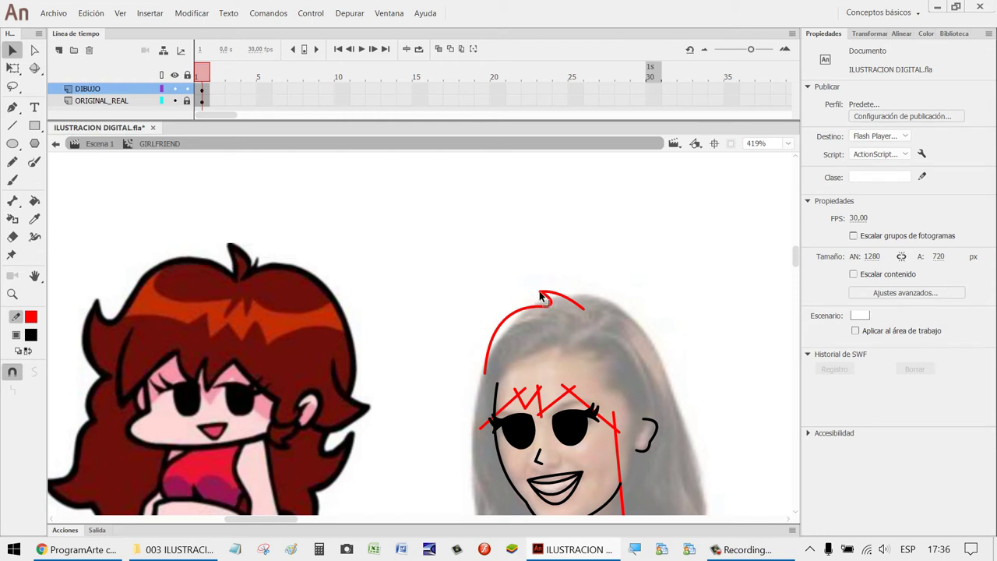
drag(541, 296, 532, 313)
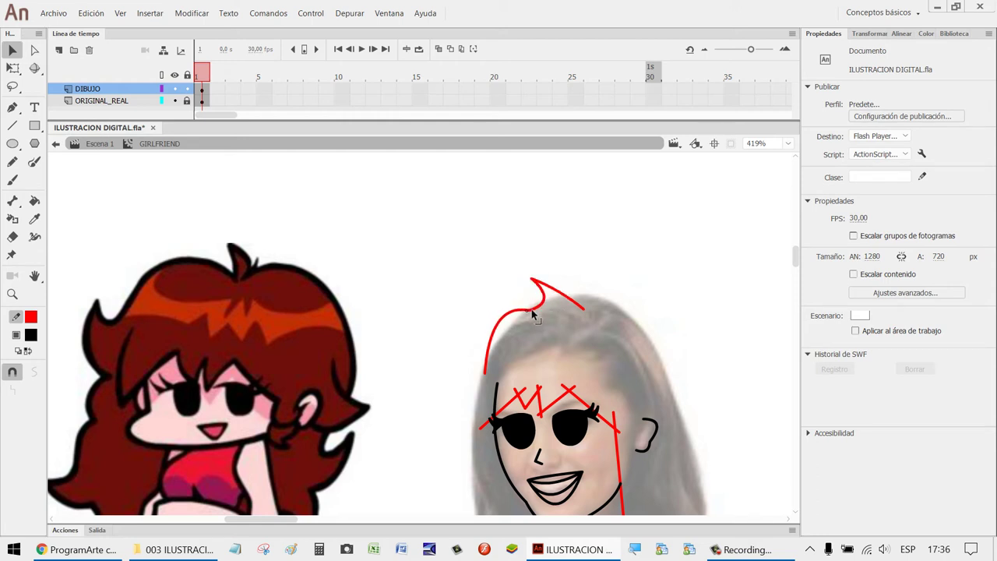
Undo the trial hair tuft and the adjustments made to it.
key(ctrl+z)
key(ctrl+z)
key(ctrl+z)
key(ctrl+z)
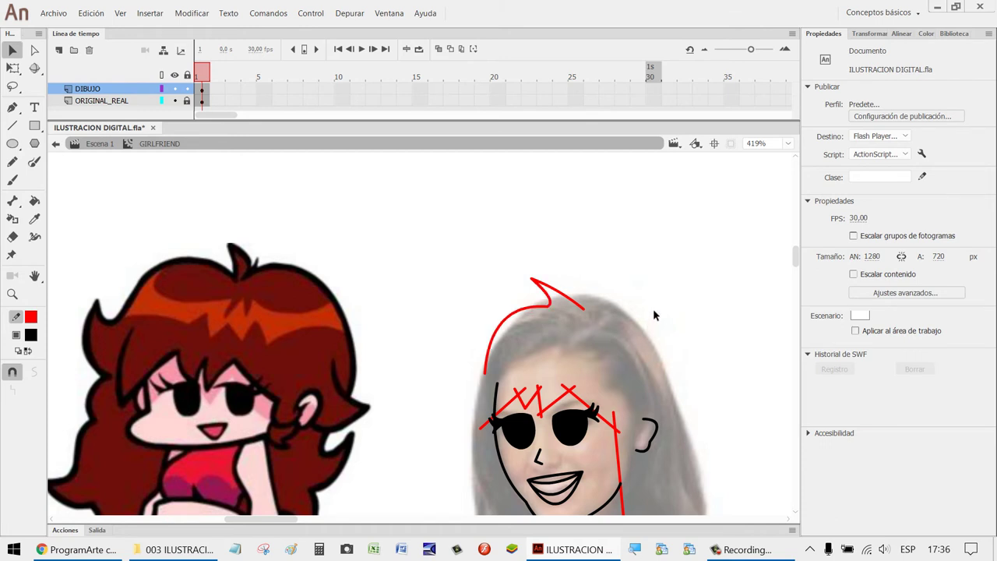
key(ctrl+z)
key(ctrl+z)
key(ctrl+z)
key(ctrl+z)
key(ctrl+z)
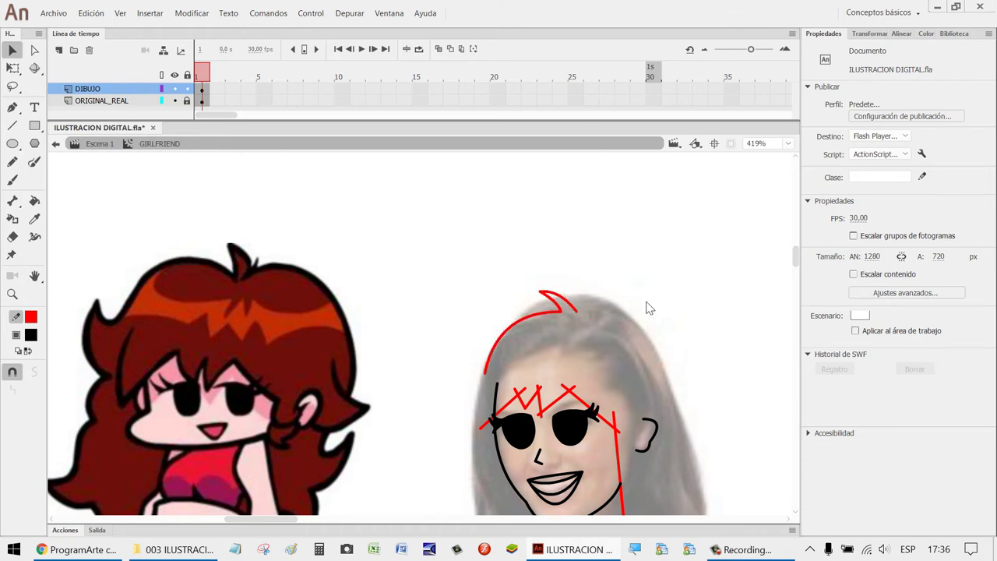
key(ctrl+z)
key(ctrl+z)
Reshape the left crown arc so it sits higher above the head, and undo the surplus edits.
drag(485, 380, 489, 360)
drag(532, 322, 537, 291)
key(ctrl+z)
key(ctrl+z)
key(ctrl+z)
key(ctrl+z)
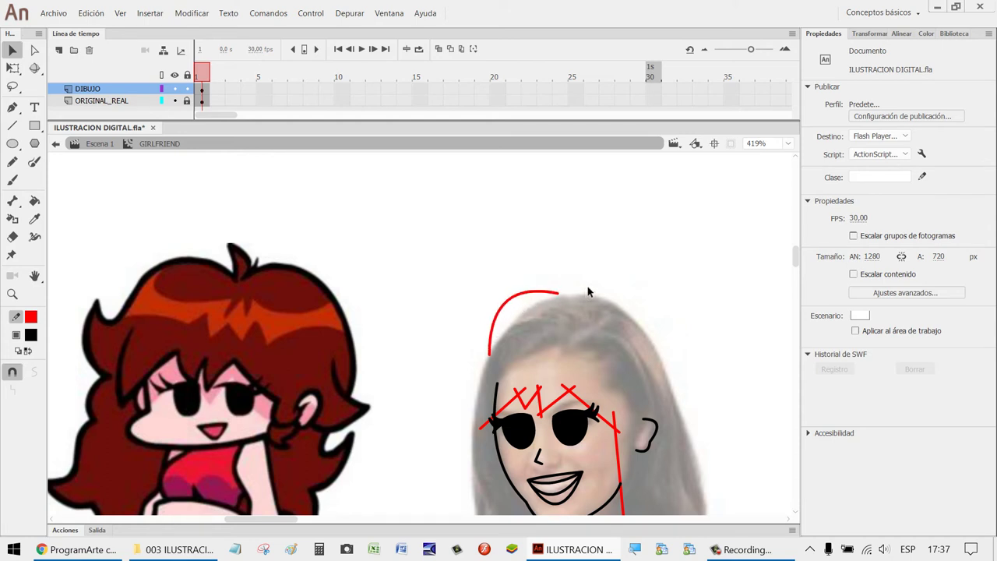
Draw a curved, pointed red hair tuft at the inner end of the crown arc, shaping its two sides to meet at the tip.
key(n)
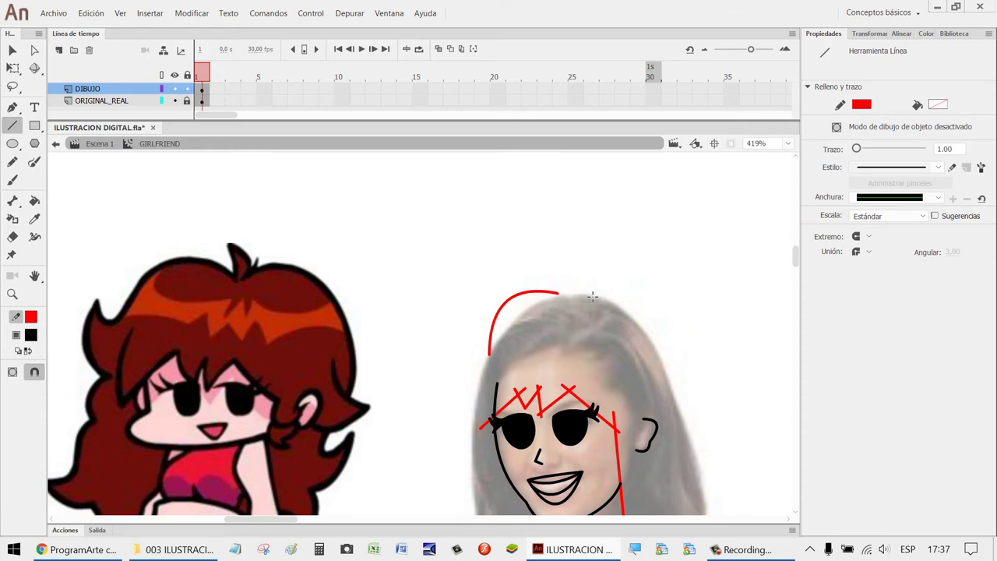
mouse_move(585, 290)
mouse_down()
mouse_move(546, 258)
mouse_move(579, 273)
mouse_move(555, 276)
mouse_move(558, 290)
mouse_move(583, 282)
mouse_move(547, 271)
mouse_up()
key(v)
key(n)
key(v)
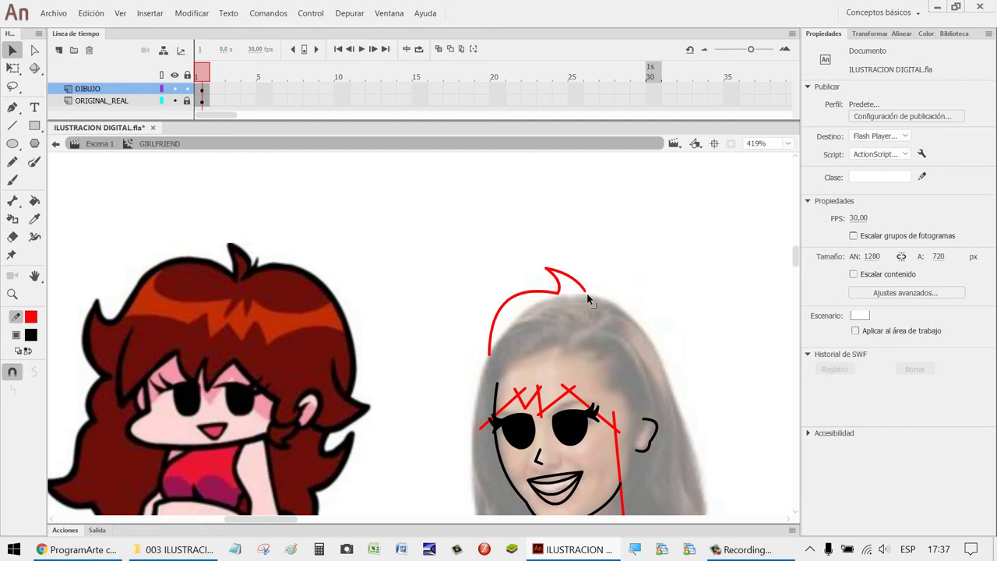
mouse_move(583, 291)
mouse_down()
mouse_move(571, 287)
mouse_move(580, 293)
mouse_up()
Draw a red line from the tuft's base down the right side of the head and bend it outward into an arc.
key(n)
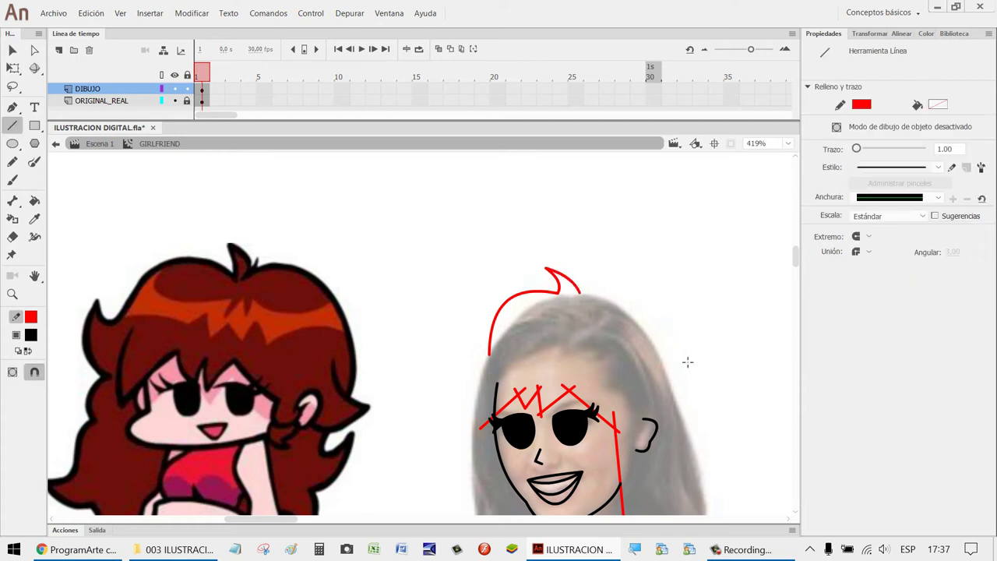
mouse_move(676, 381)
mouse_down()
mouse_move(676, 297)
mouse_move(580, 293)
mouse_up()
key(v)
drag(618, 328, 640, 295)
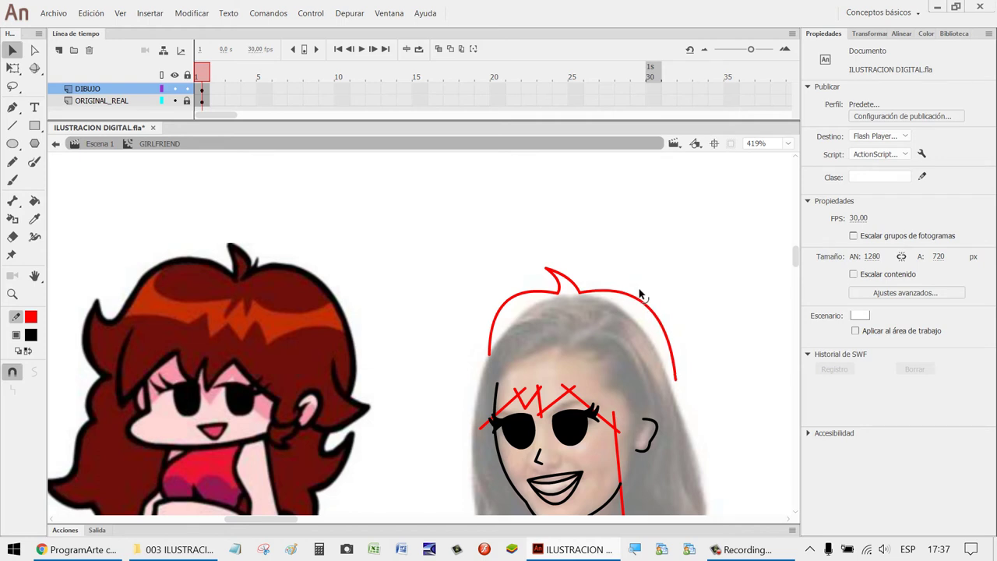
Add a smaller pointed red spike beside the tuft and delete the outline segment beneath it.
key(z)
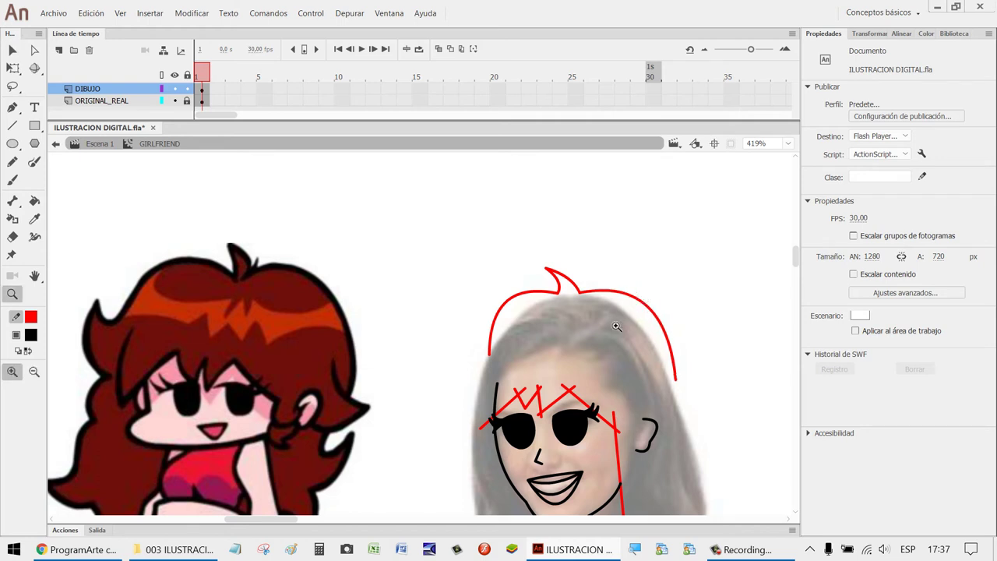
drag(628, 326, 503, 229)
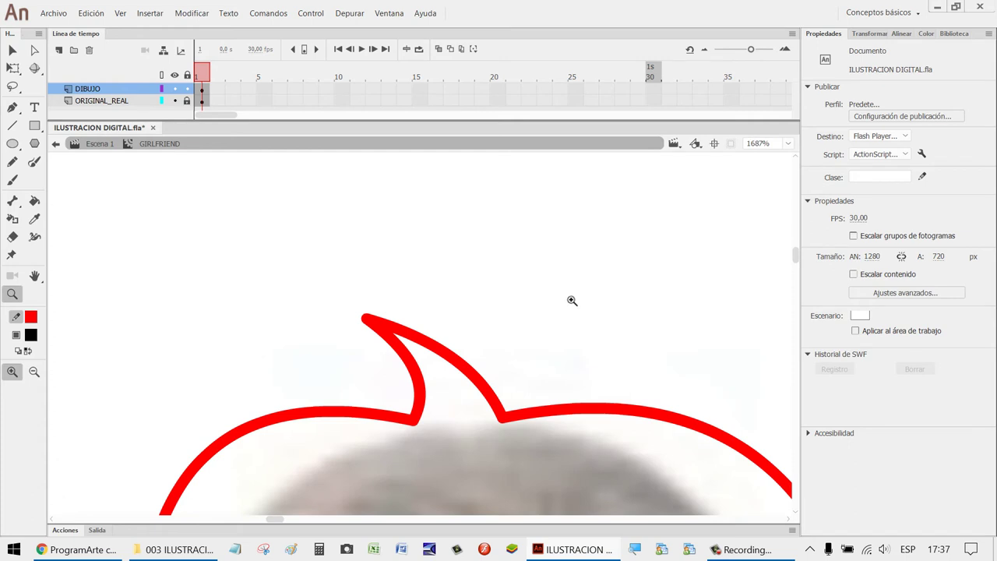
key(n)
mouse_move(502, 419)
mouse_down()
mouse_move(551, 351)
mouse_move(543, 419)
mouse_up()
key(v)
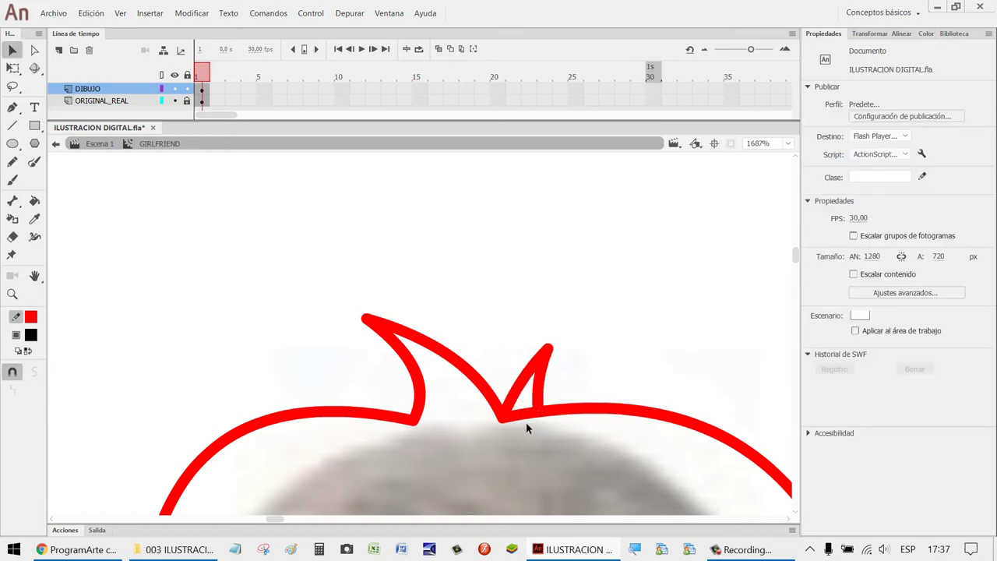
click(527, 419)
click(657, 341)
scroll(655, 343, down, 5)
Adjust the curvature of the left crown arc slightly inward toward the head.
key(space)
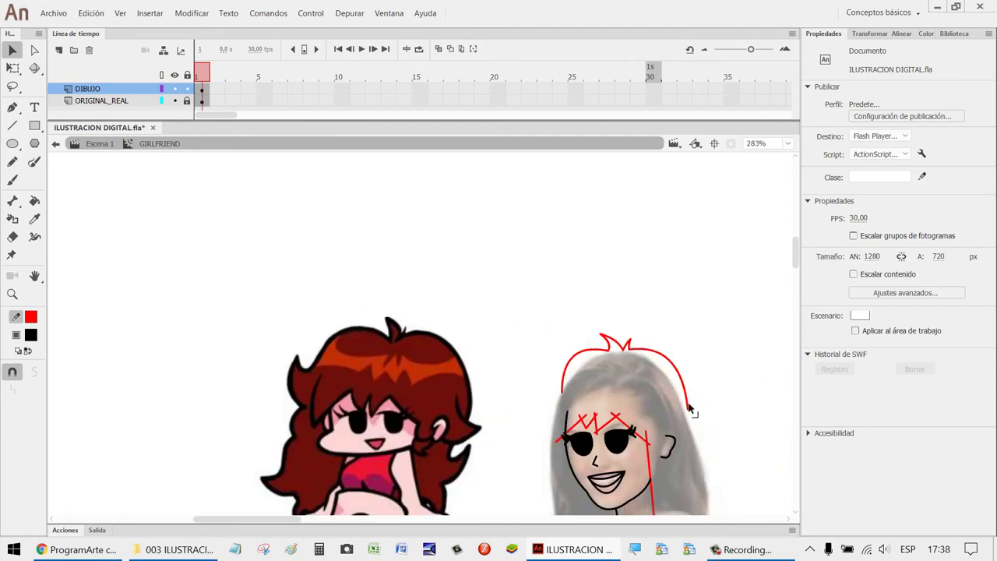
drag(693, 407, 614, 360)
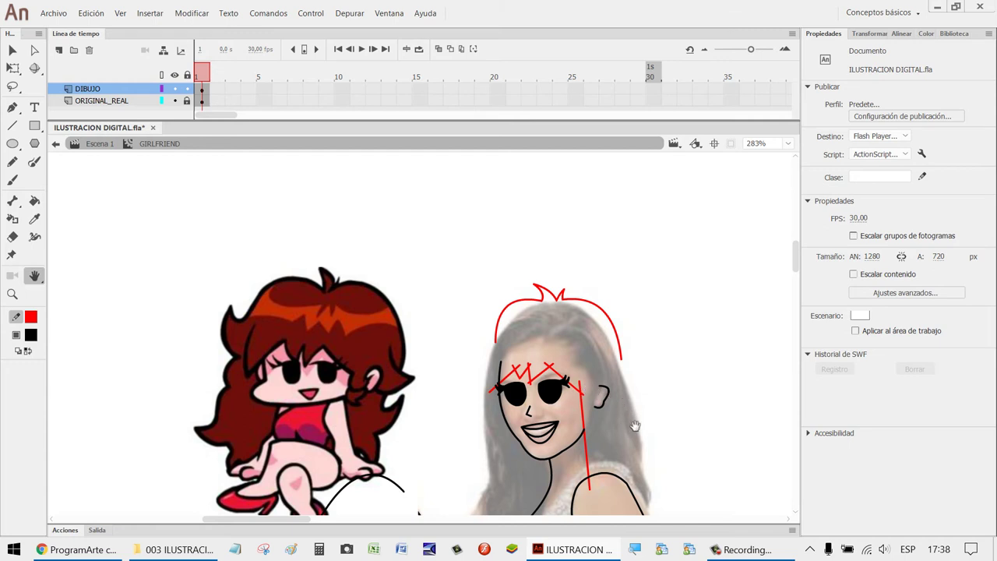
key(z)
drag(696, 487, 423, 230)
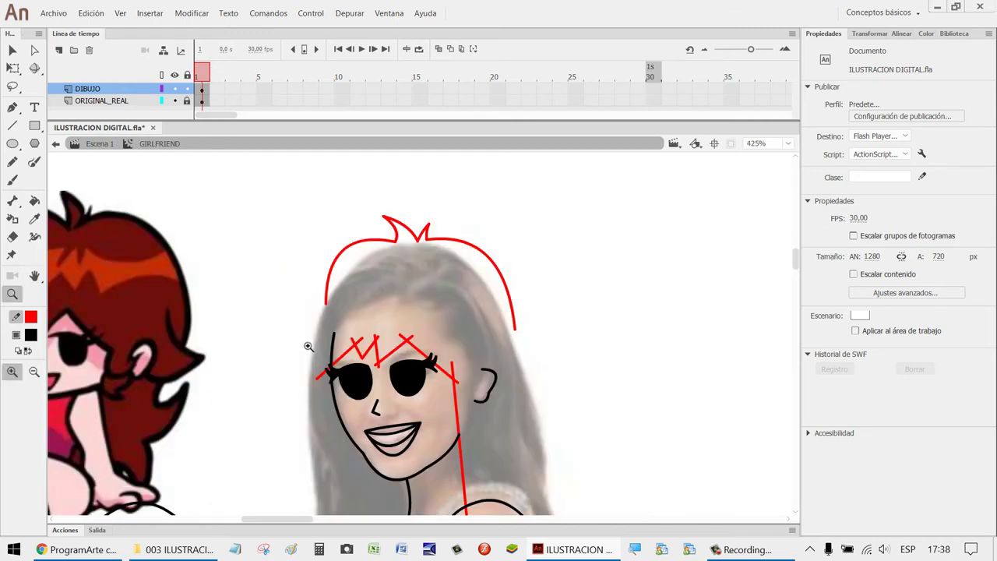
key(space)
mouse_move(292, 360)
mouse_down()
mouse_move(419, 311)
mouse_move(527, 371)
mouse_up()
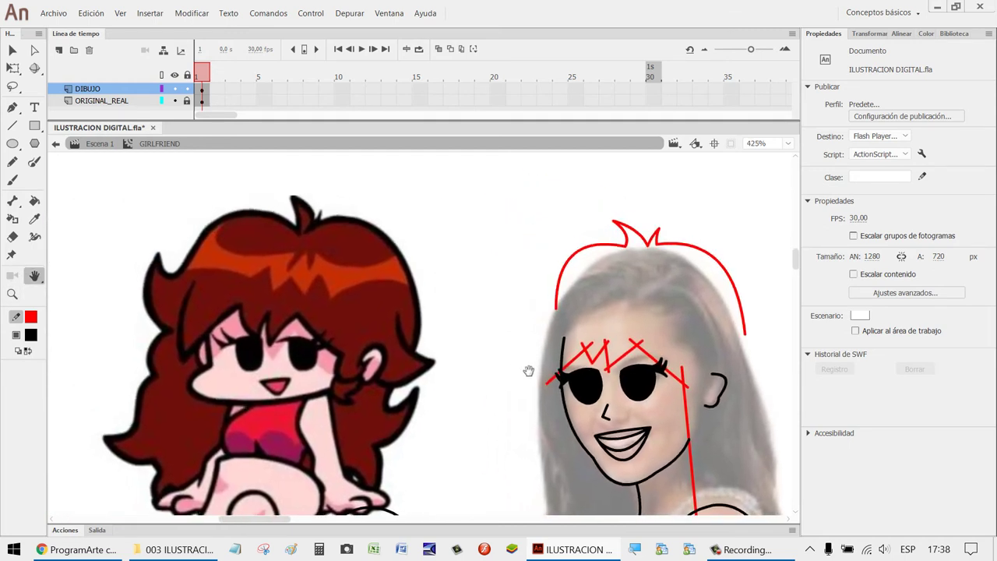
key(v)
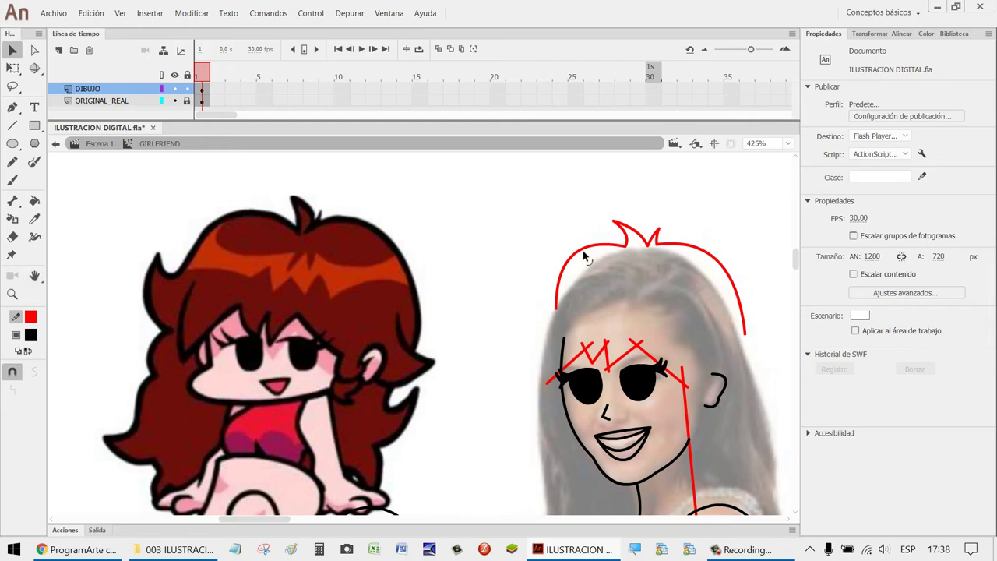
drag(584, 257, 588, 262)
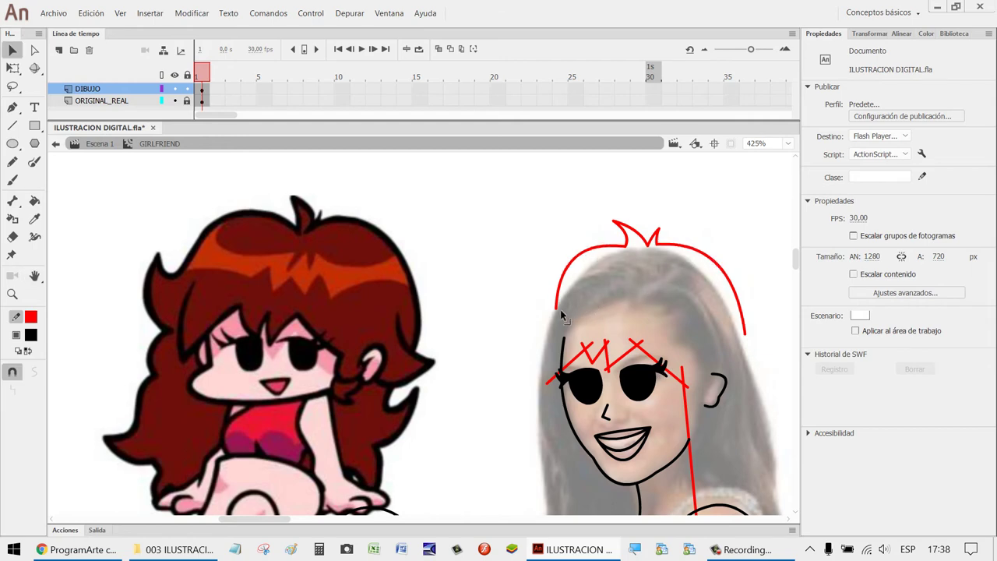
Draw a red curl at the lower end of the left crown arc, sweeping outward and up to a tip.
key(n)
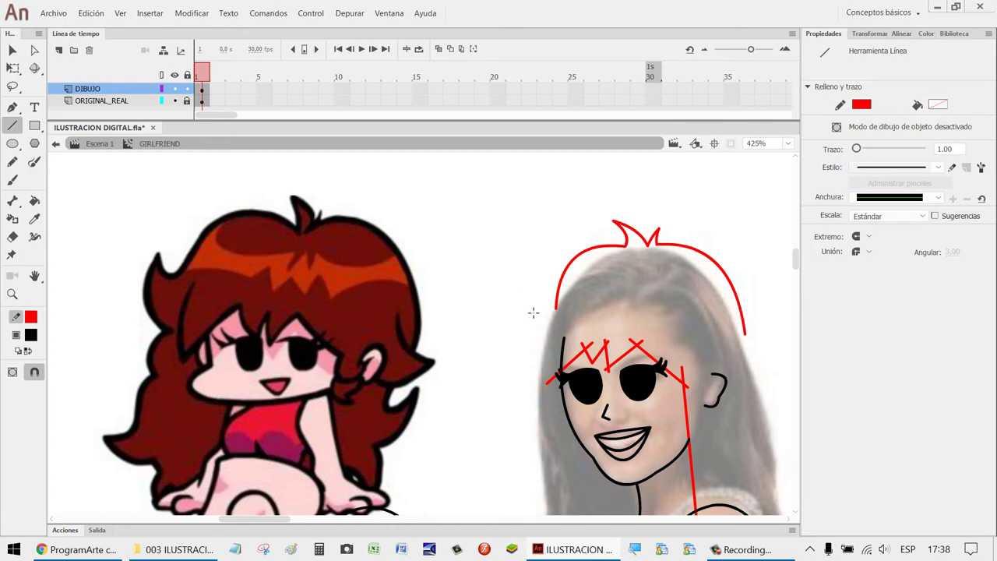
mouse_move(561, 316)
mouse_down()
mouse_move(536, 335)
mouse_move(549, 325)
mouse_move(528, 323)
mouse_up()
key(v)
key(n)
key(v)
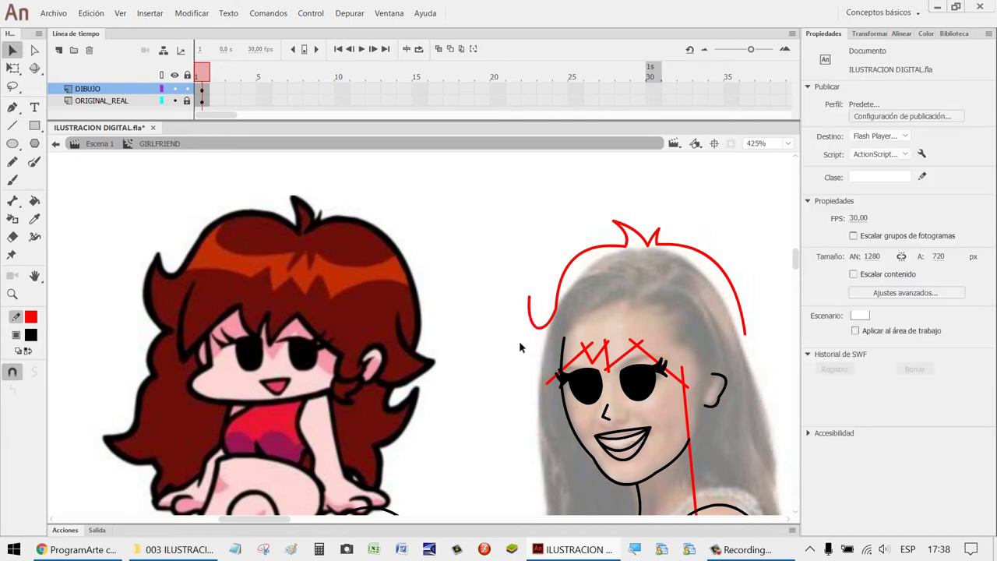
Draw the curl's curved outer edge, join it to the tip, and extend its lower end toward the side of the face.
key(n)
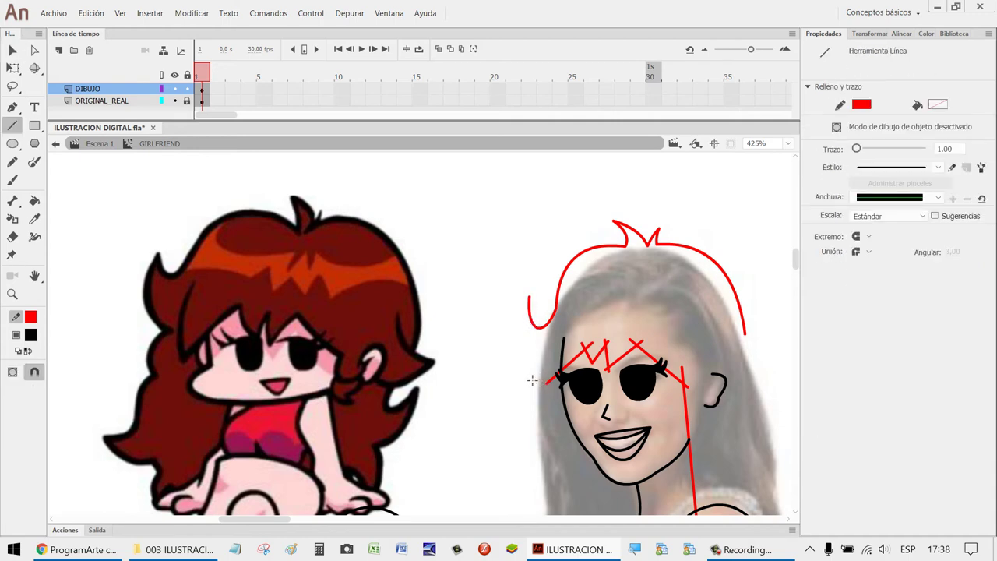
mouse_move(528, 374)
mouse_down()
mouse_move(511, 316)
mouse_move(508, 352)
mouse_up()
key(v)
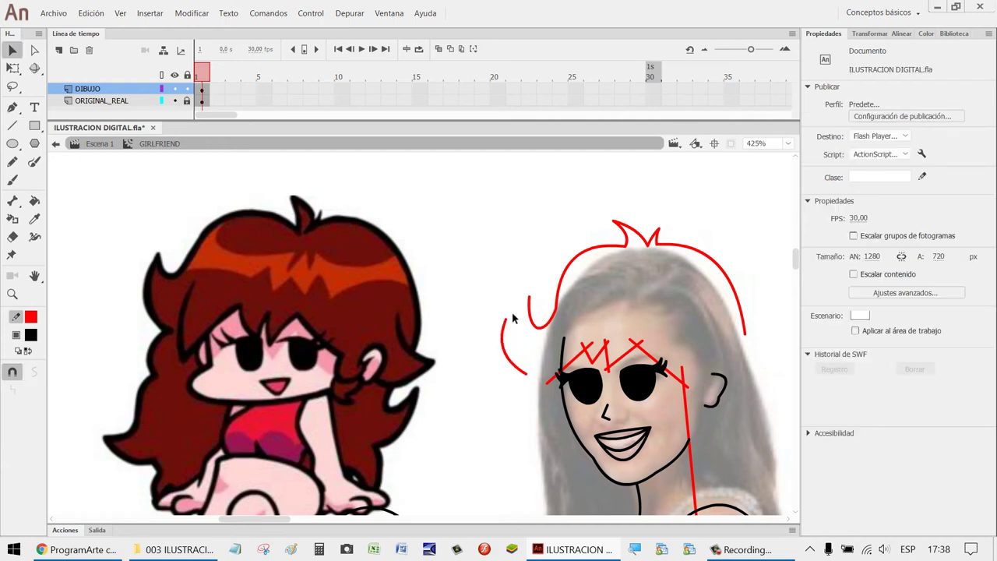
drag(512, 318, 529, 298)
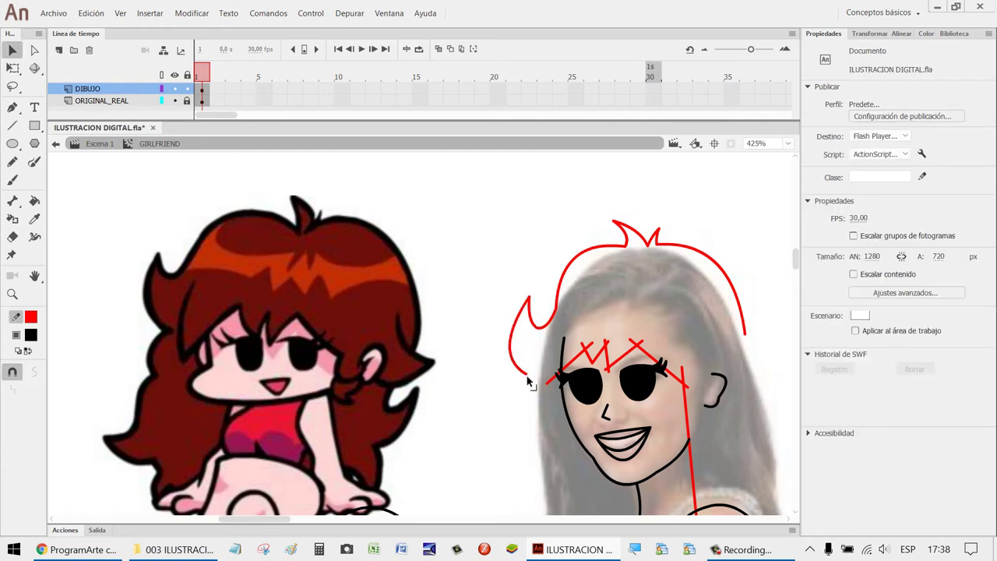
drag(527, 380, 534, 390)
drag(516, 351, 514, 346)
key(n)
scroll(570, 358, down, 3)
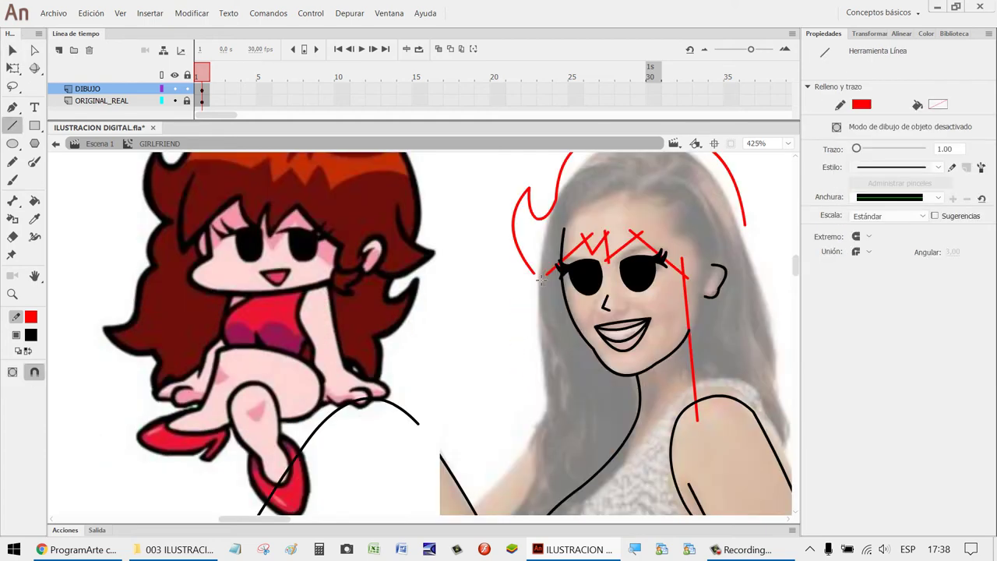
Continue the red hair outline down the left side in scalloped waves, ending in an outward-pointing flick below chin level.
mouse_move(541, 279)
mouse_down()
mouse_move(530, 330)
mouse_move(525, 302)
mouse_move(525, 396)
mouse_move(515, 393)
mouse_move(522, 400)
mouse_move(526, 392)
mouse_up()
key(v)
key(n)
key(v)
drag(527, 357, 518, 357)
key(n)
mouse_move(482, 395)
mouse_down()
mouse_move(503, 406)
mouse_move(522, 386)
mouse_move(524, 401)
mouse_move(496, 397)
mouse_move(521, 394)
mouse_up()
key(v)
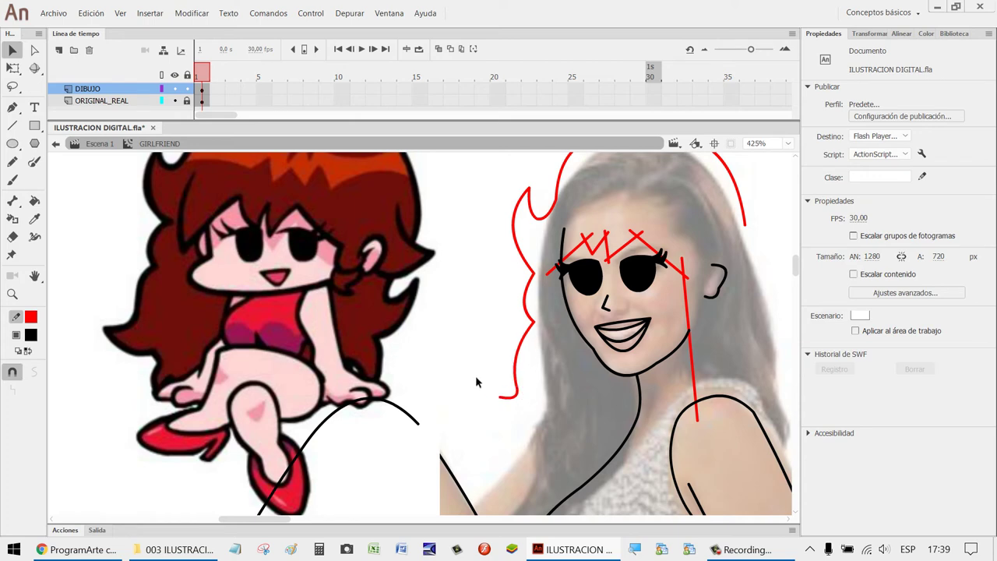
drag(500, 396, 516, 413)
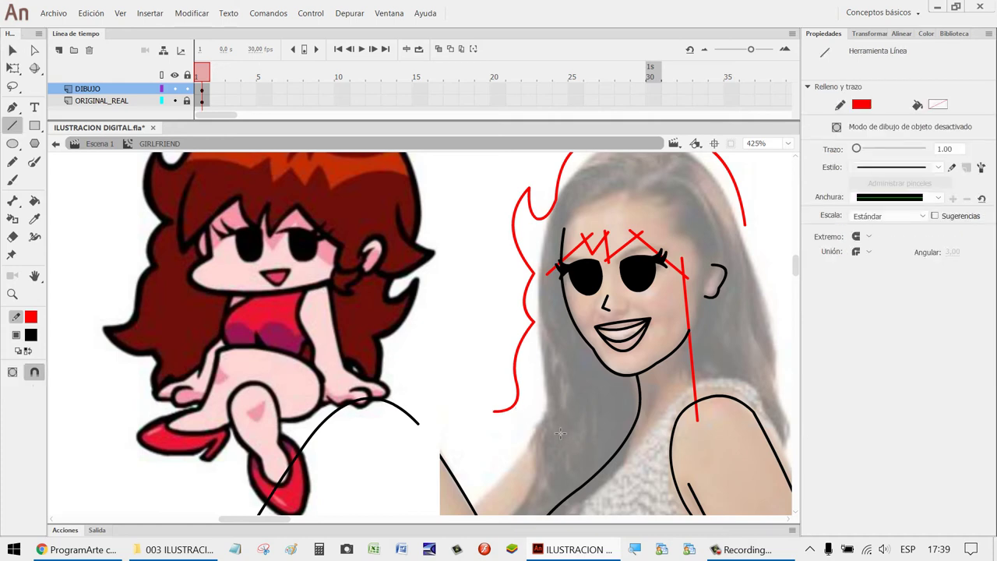
mouse_move(536, 454)
mouse_down()
mouse_move(492, 420)
mouse_move(501, 420)
mouse_up()
key(v)
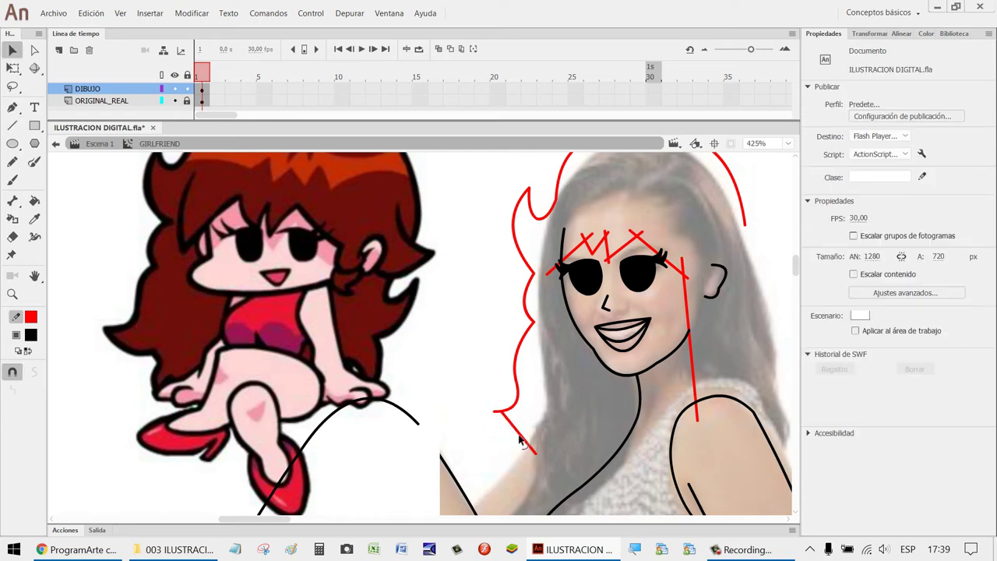
key(ctrl+z)
Draw the lower edge of the flick from its tip back toward the hair and bow it downward.
key(n)
drag(533, 446, 496, 424)
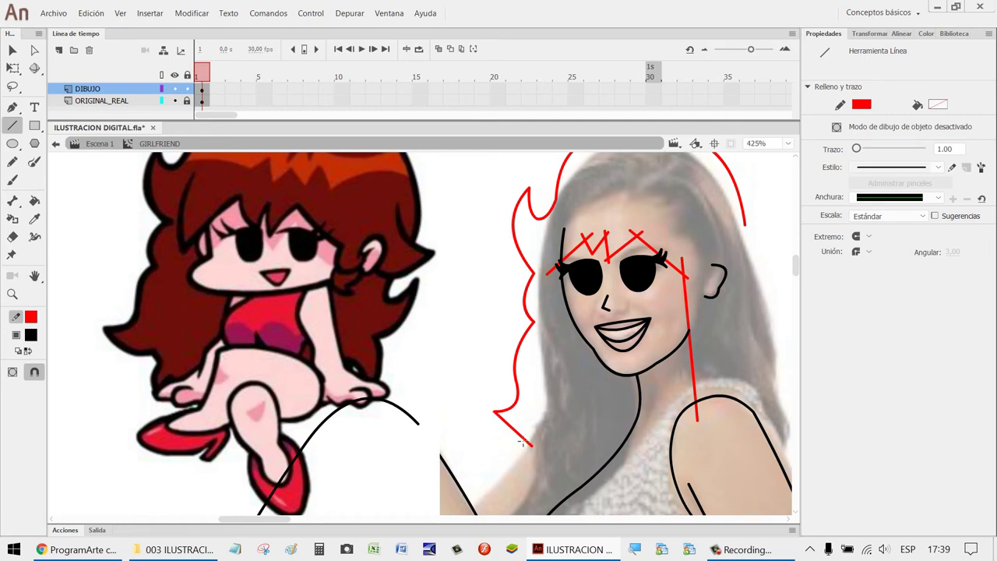
key(v)
drag(507, 441, 510, 447)
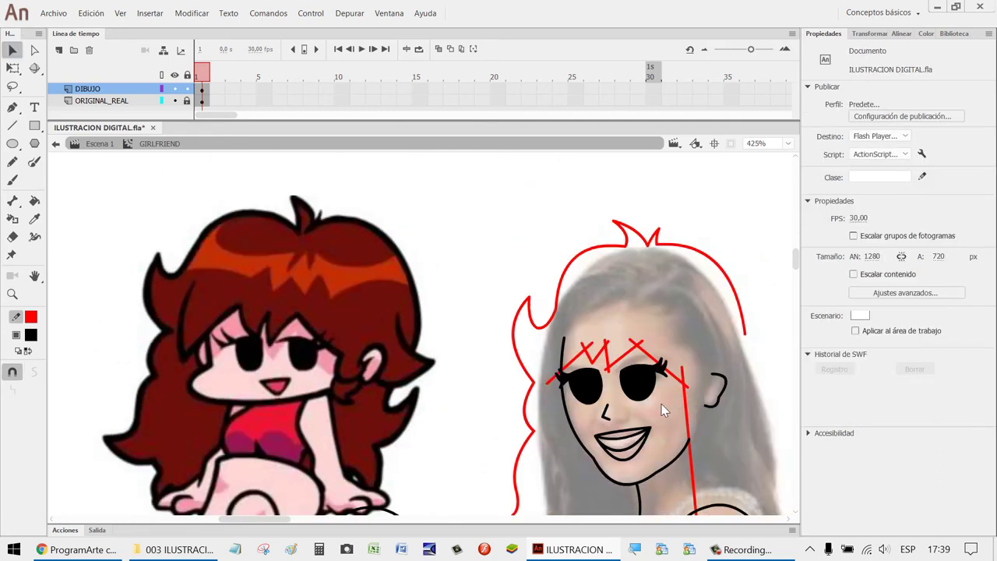
scroll(680, 405, down, 3)
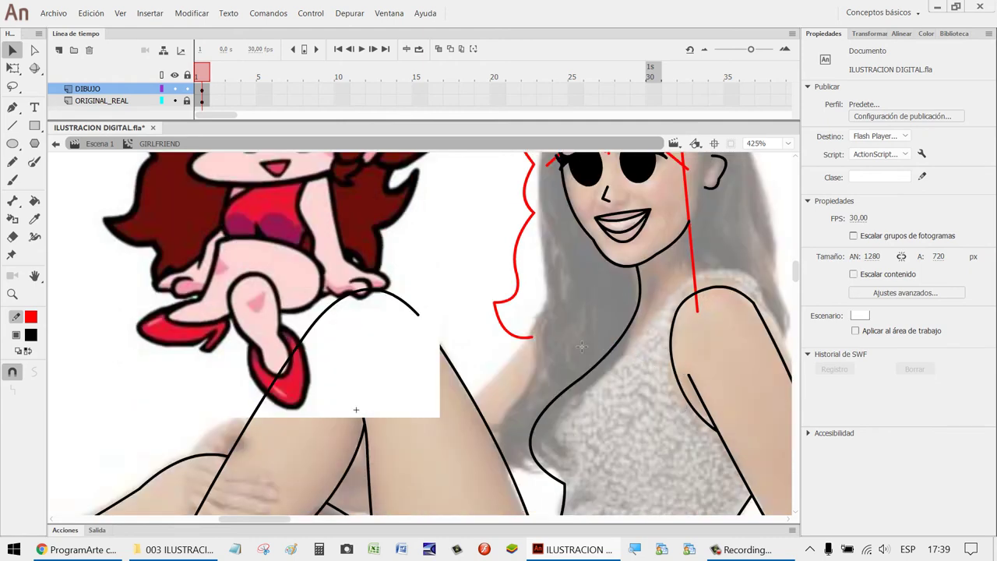
key(n)
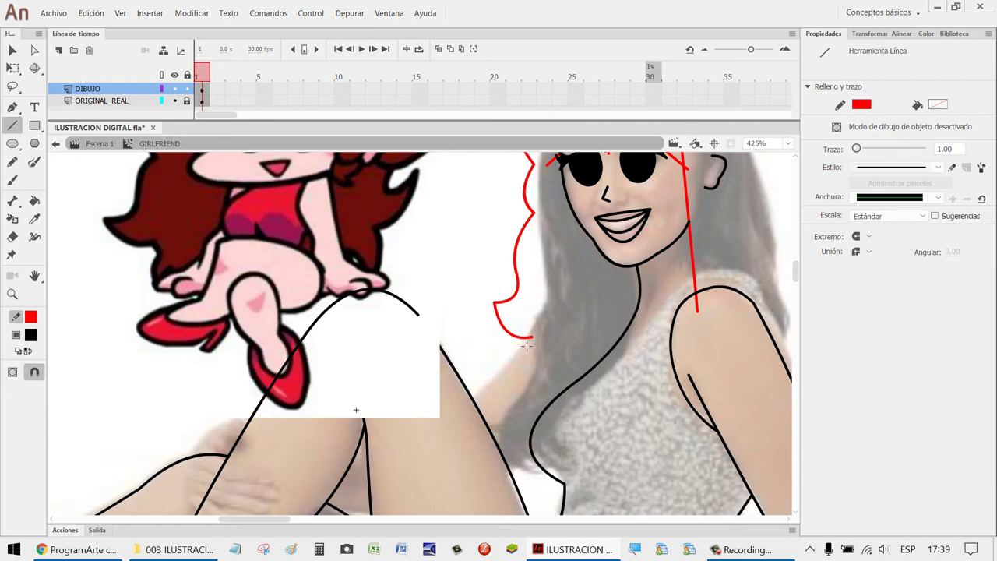
drag(540, 341, 516, 462)
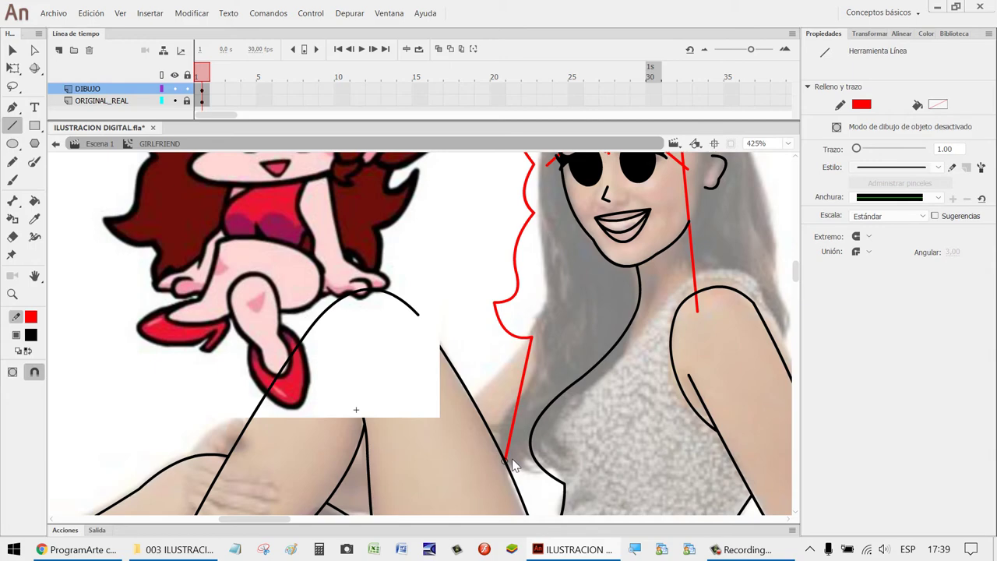
key(v)
drag(523, 393, 508, 385)
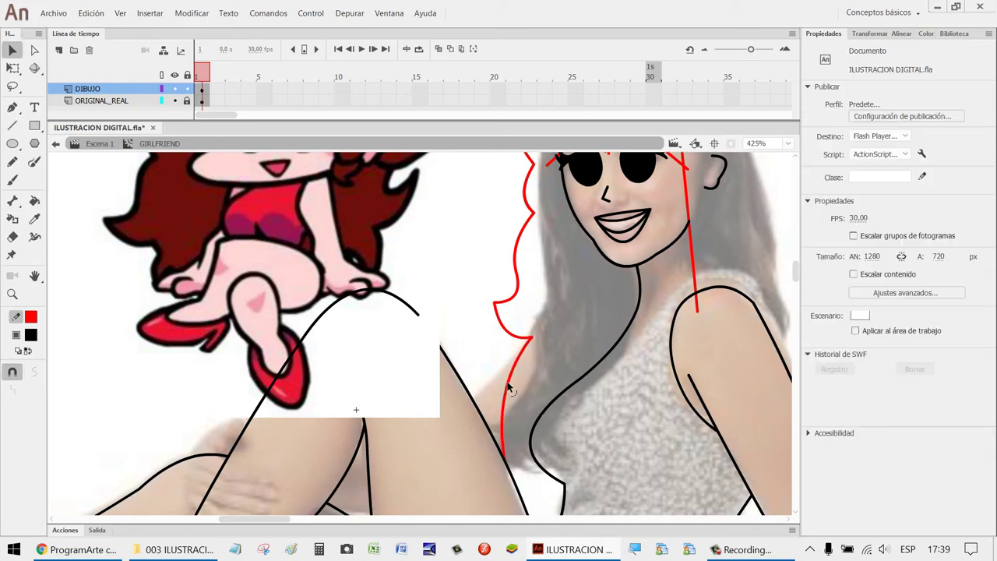
scroll(647, 335, down, 5)
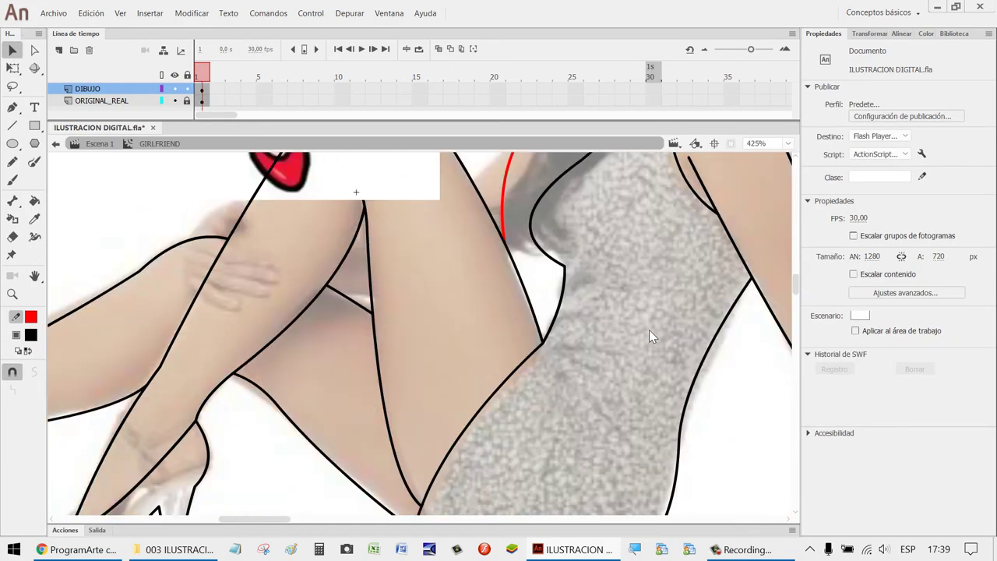
scroll(649, 329, up, 2)
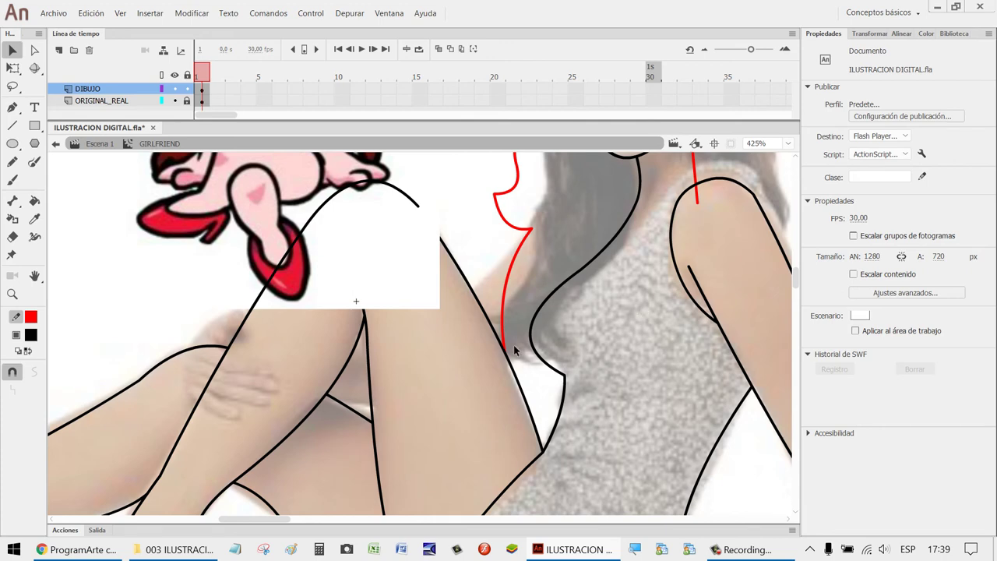
key(ctrl+z)
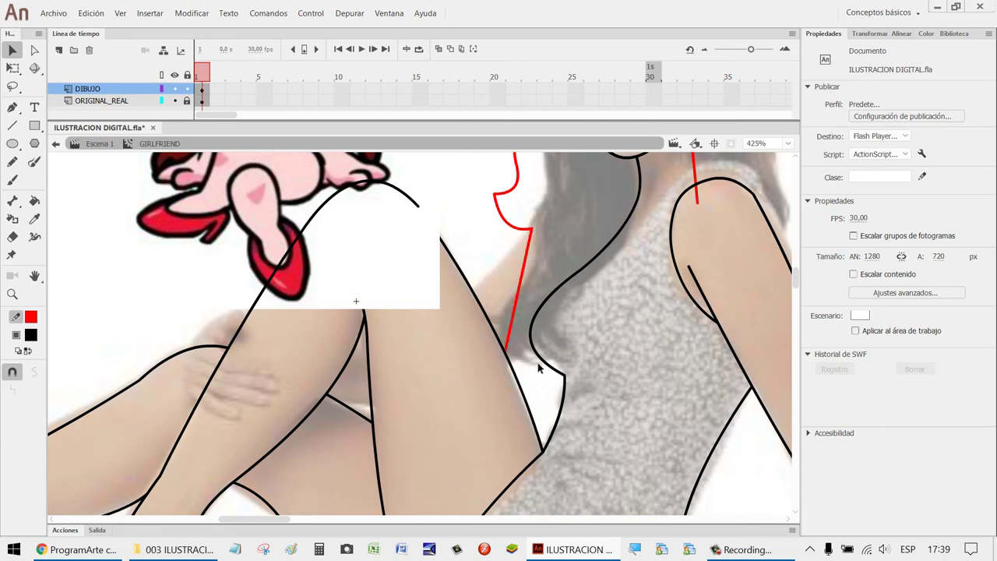
key(ctrl+z)
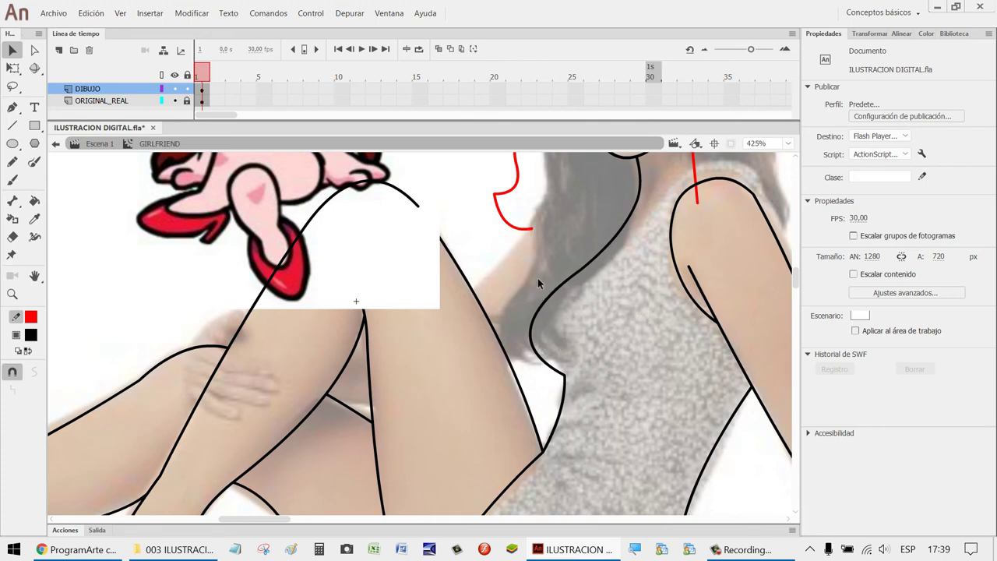
Draw a bowed red lock from the flick down between thigh and torso, ending in a point joined to the black chest outline.
key(n)
mouse_move(541, 234)
mouse_down()
mouse_move(456, 324)
mouse_move(508, 319)
mouse_up()
key(v)
drag(520, 281, 503, 280)
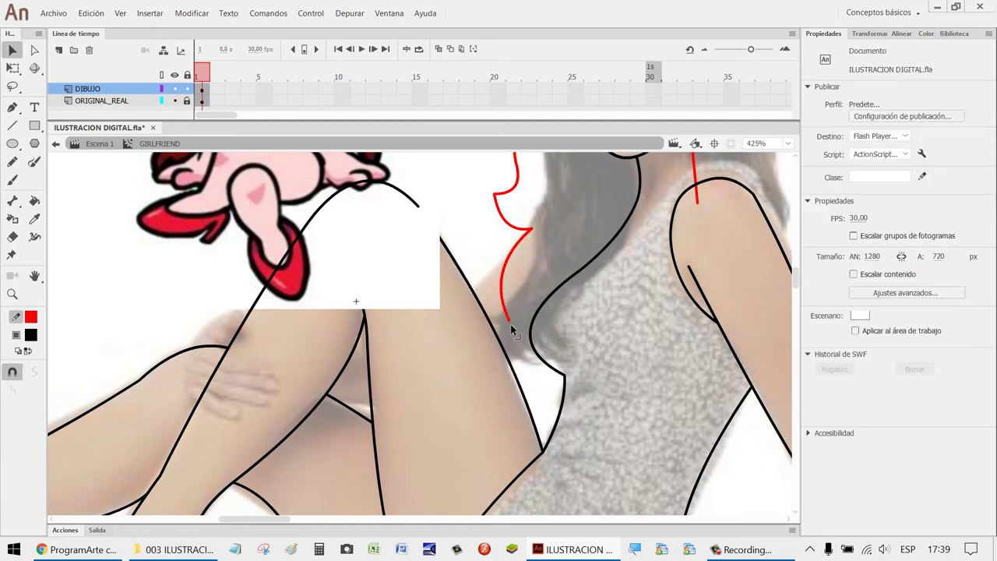
drag(509, 321, 554, 374)
key(n)
key(v)
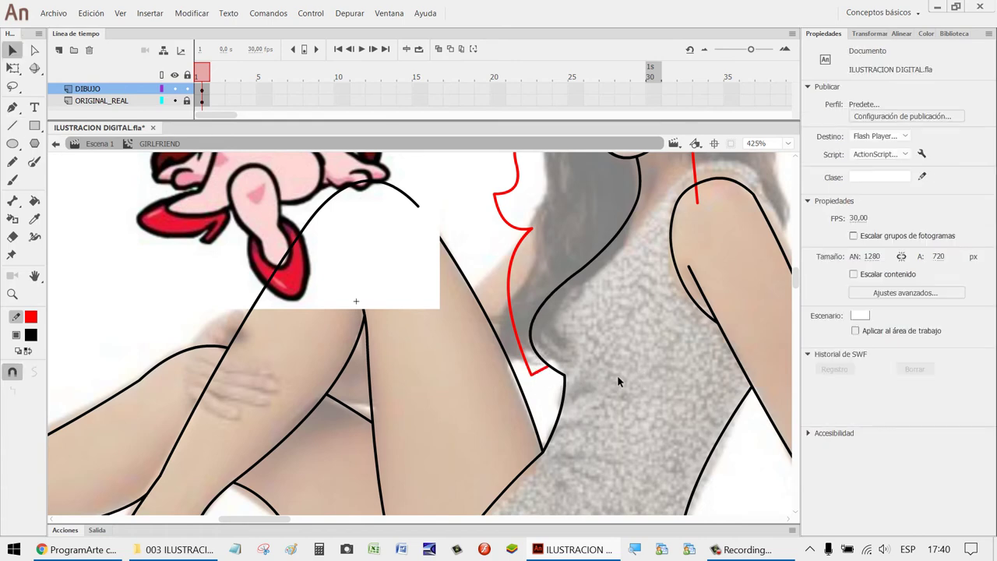
drag(540, 373, 540, 379)
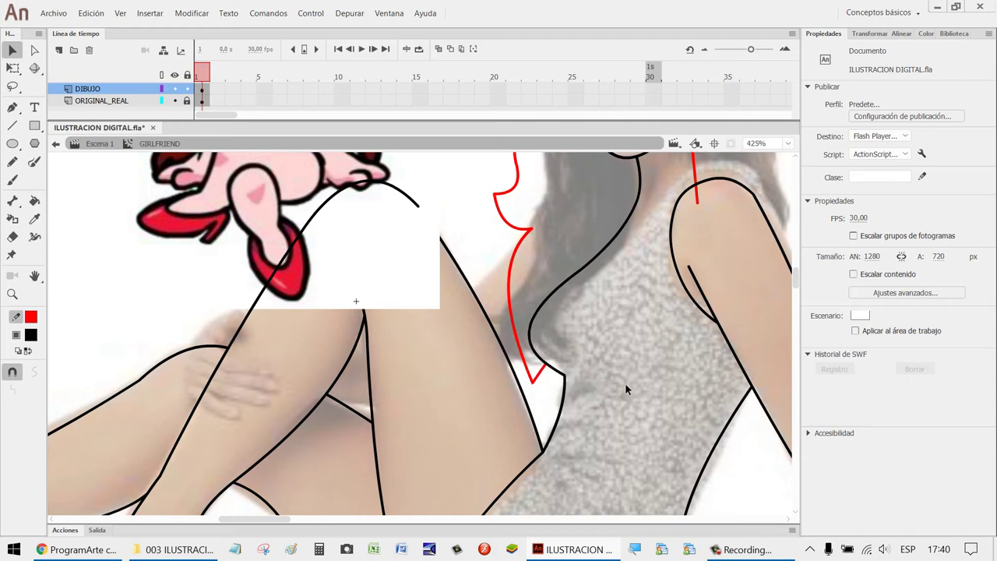
Curve the short red segment that joins the lock's pointed end to the chest outline.
key(z)
drag(592, 422, 500, 336)
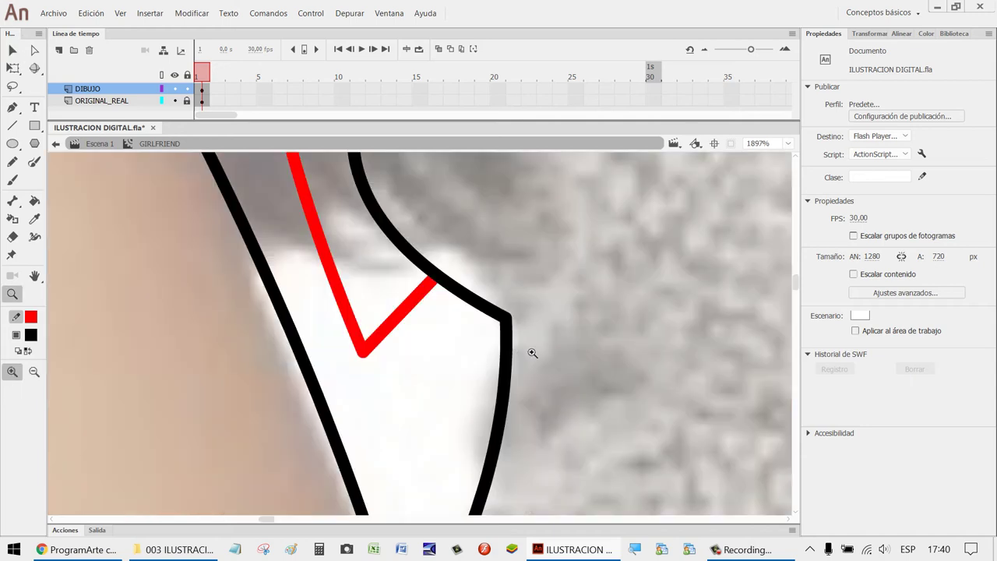
key(v)
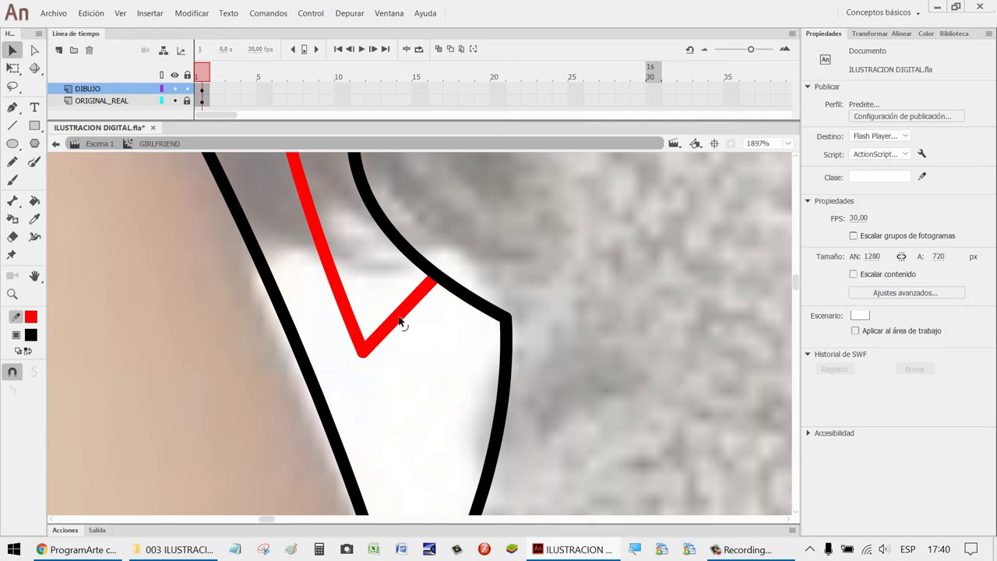
drag(403, 325, 396, 319)
scroll(505, 321, down, 8)
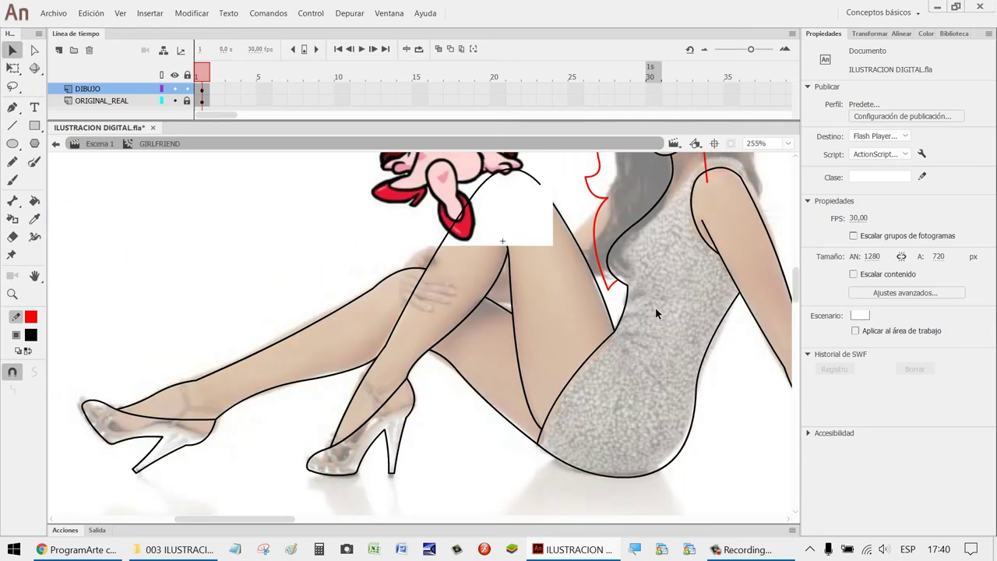
Extend the right crown arc into a pointed outward flick beside the ear, with its lower edge curving back toward the hair.
key(h)
drag(667, 280, 562, 424)
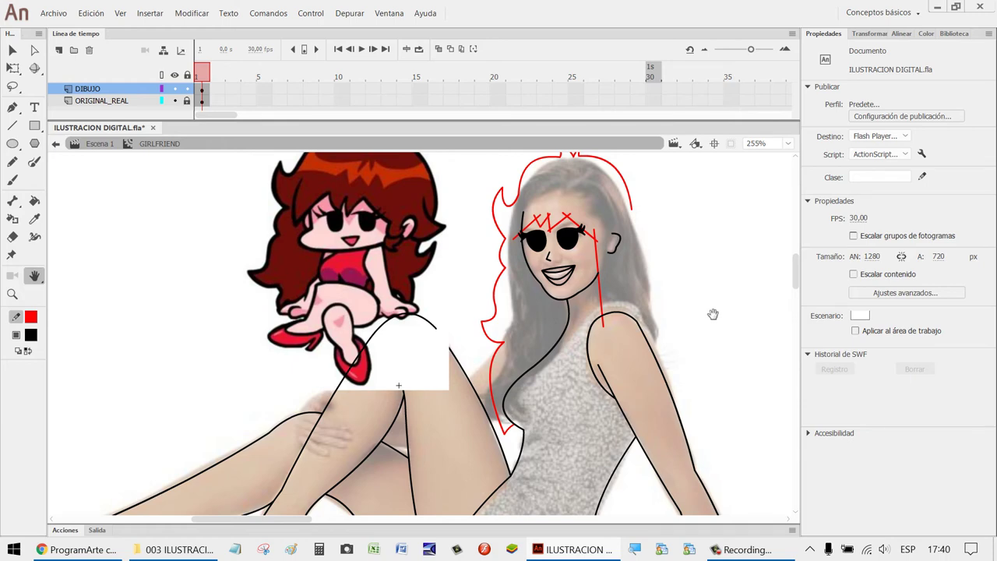
scroll(702, 286, up, 3)
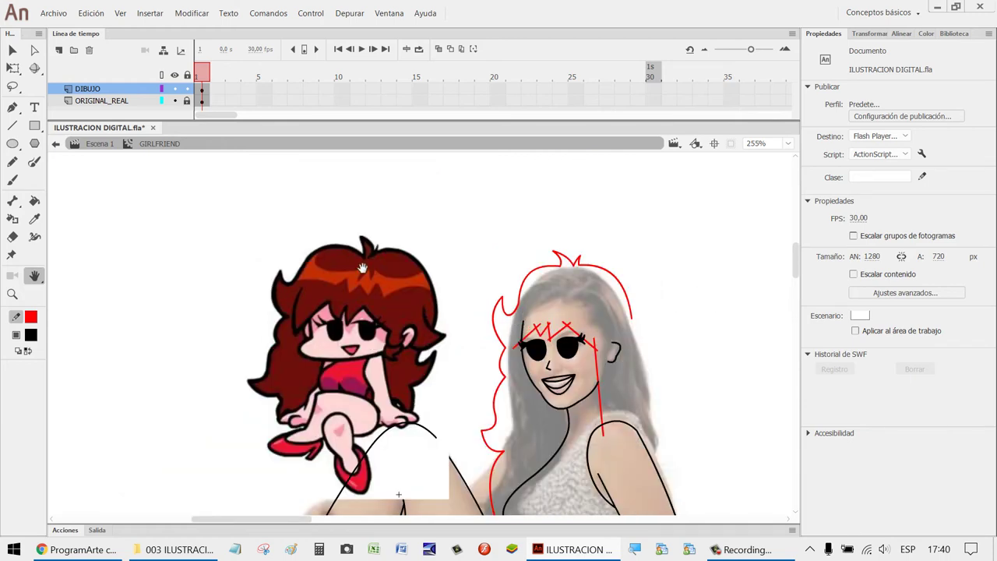
key(n)
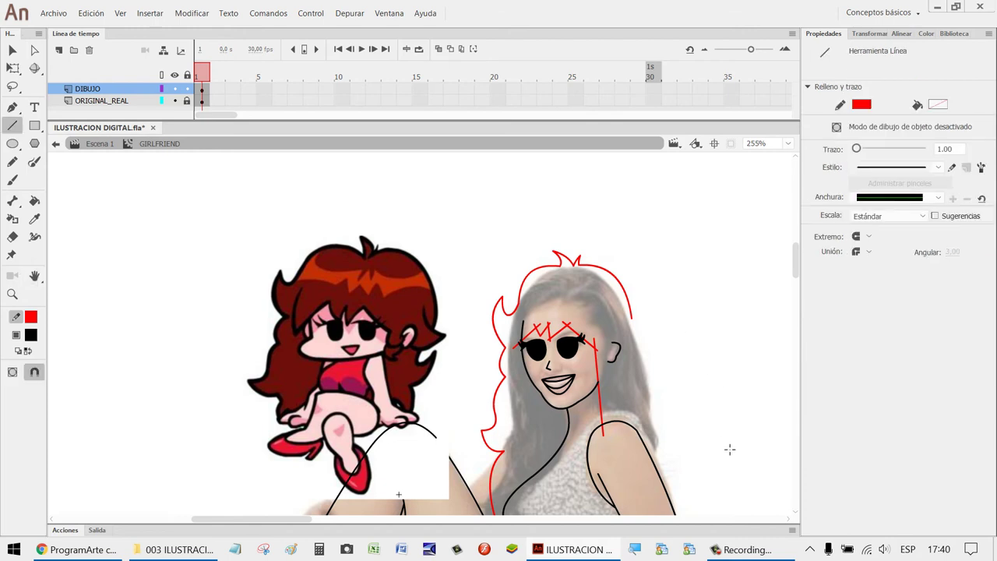
key(z)
drag(723, 470, 188, 192)
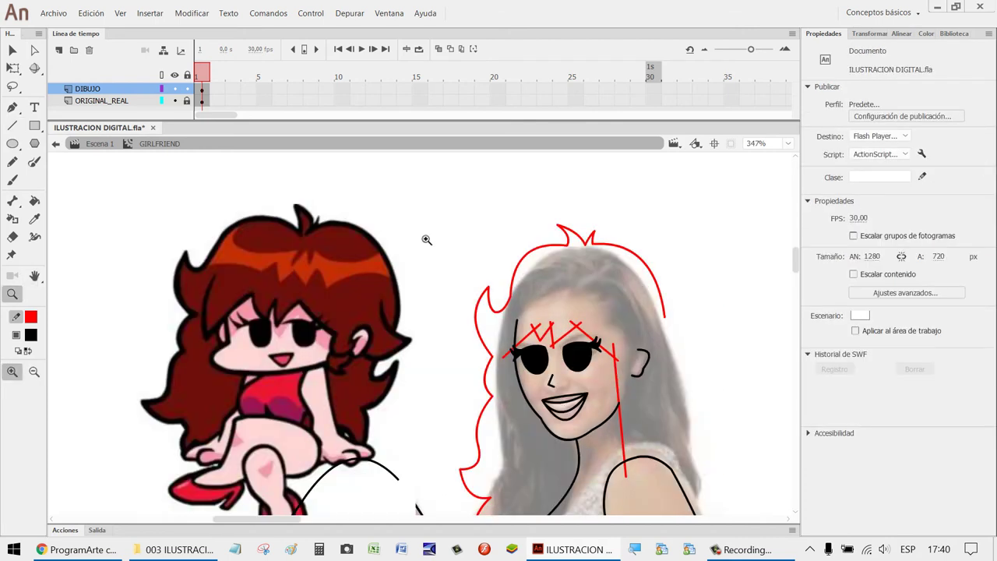
key(n)
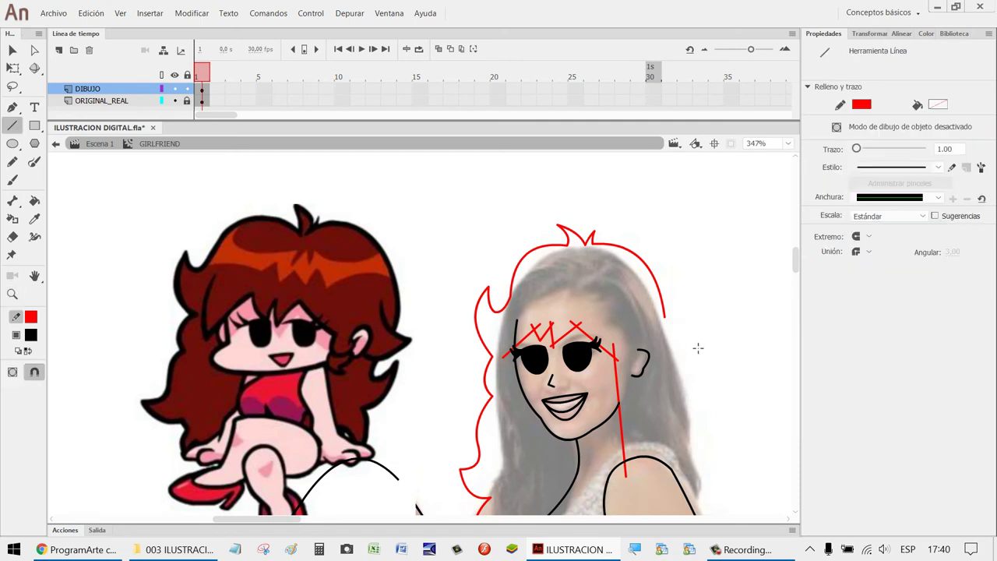
mouse_move(664, 317)
mouse_down()
mouse_move(693, 345)
mouse_move(680, 343)
mouse_up()
key(v)
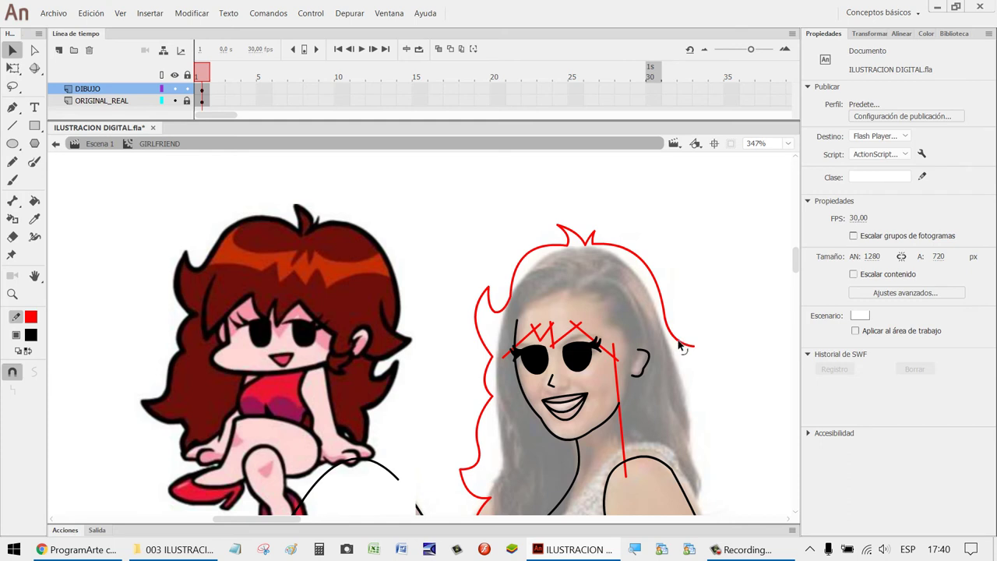
key(n)
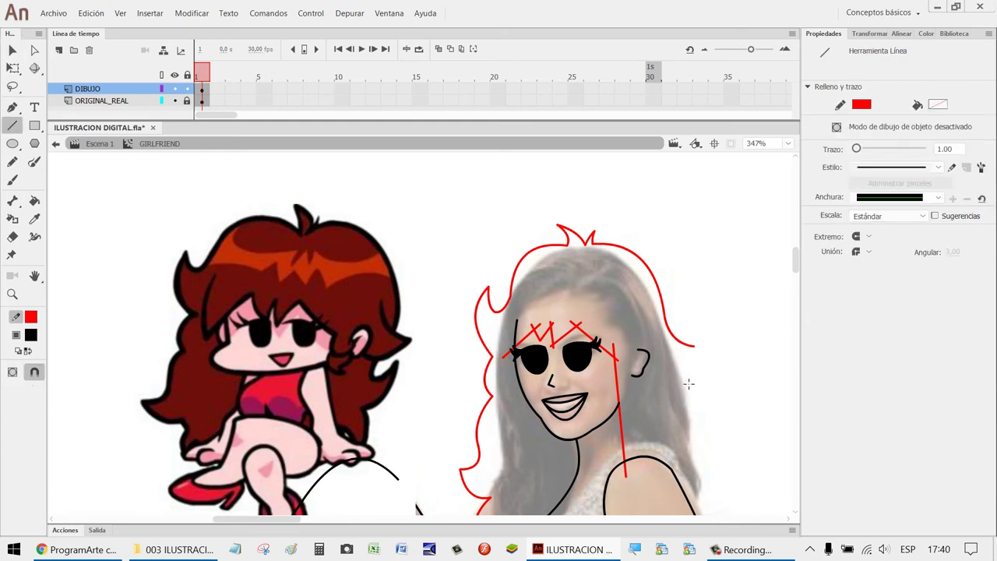
drag(675, 375, 694, 345)
key(v)
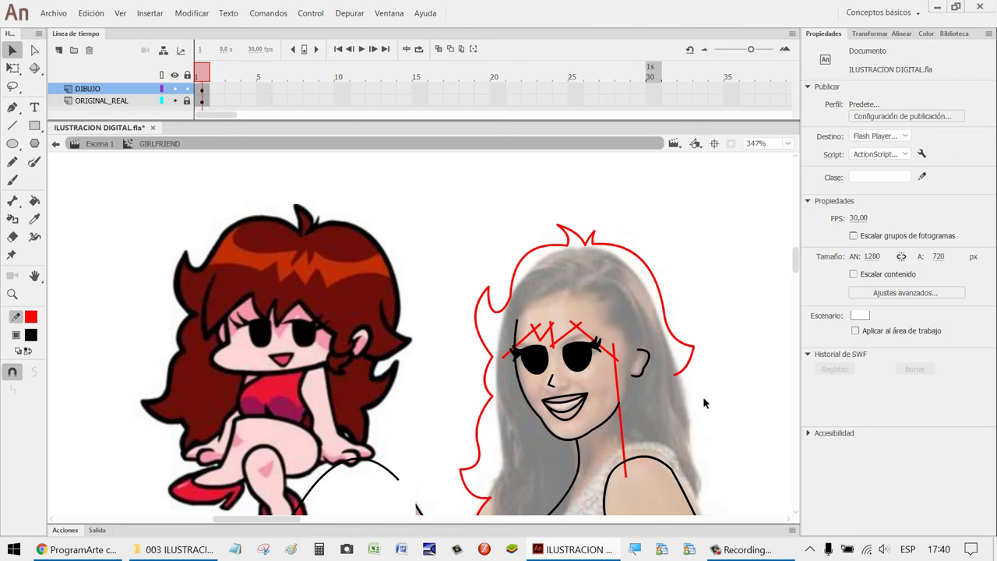
Draw a second pointed flick below the first on the right side, with both edges curved.
key(n)
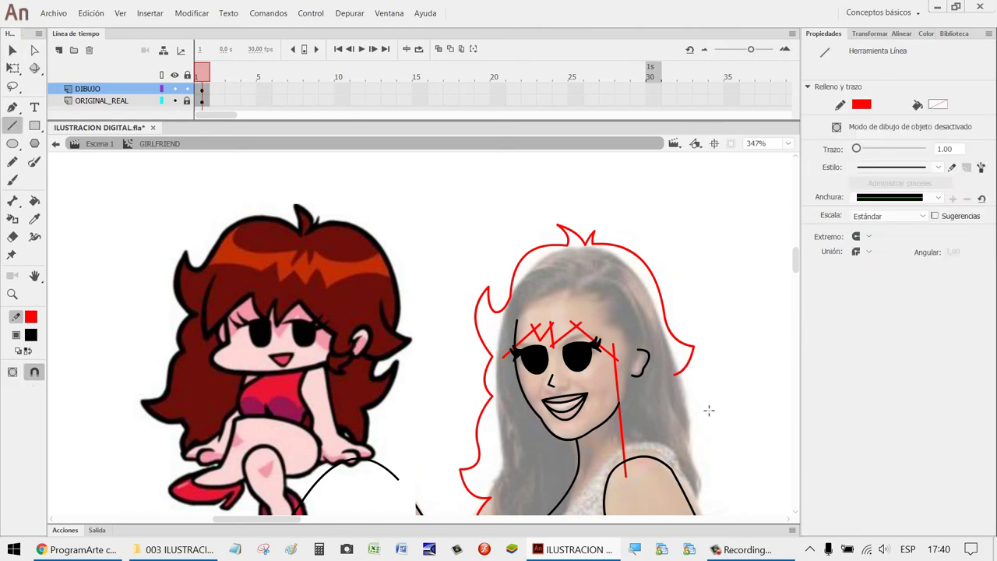
drag(702, 405, 683, 384)
key(v)
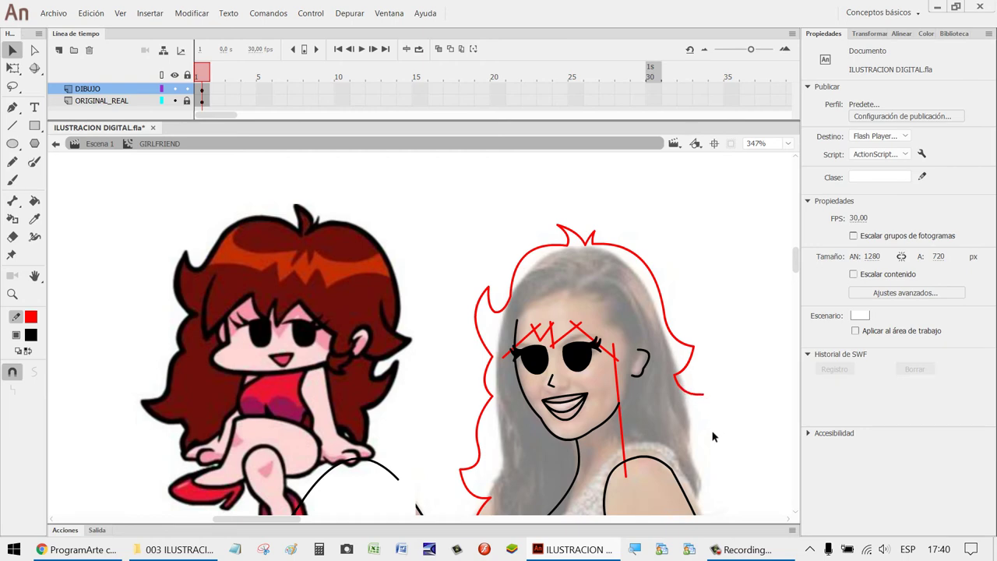
key(n)
drag(683, 438, 704, 395)
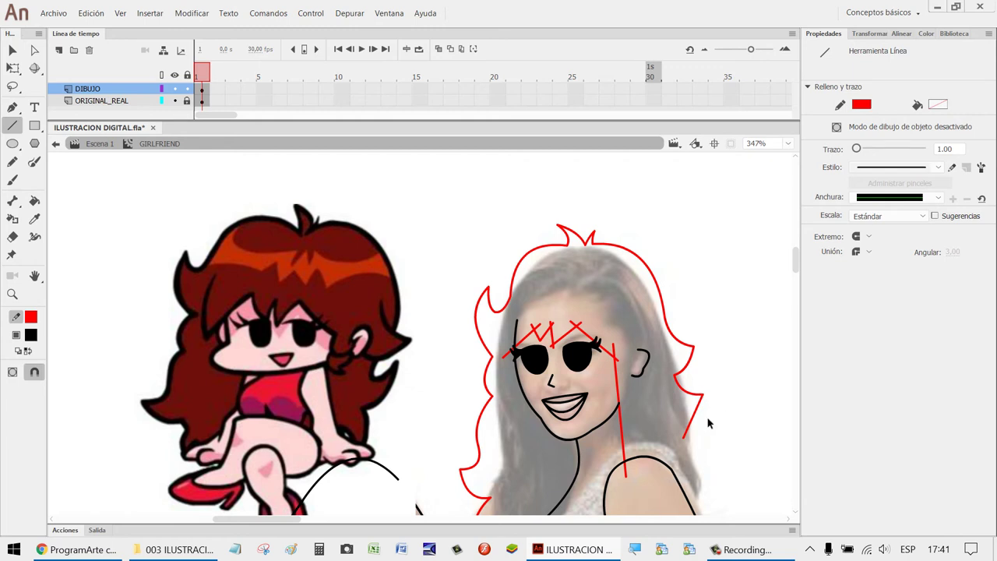
key(v)
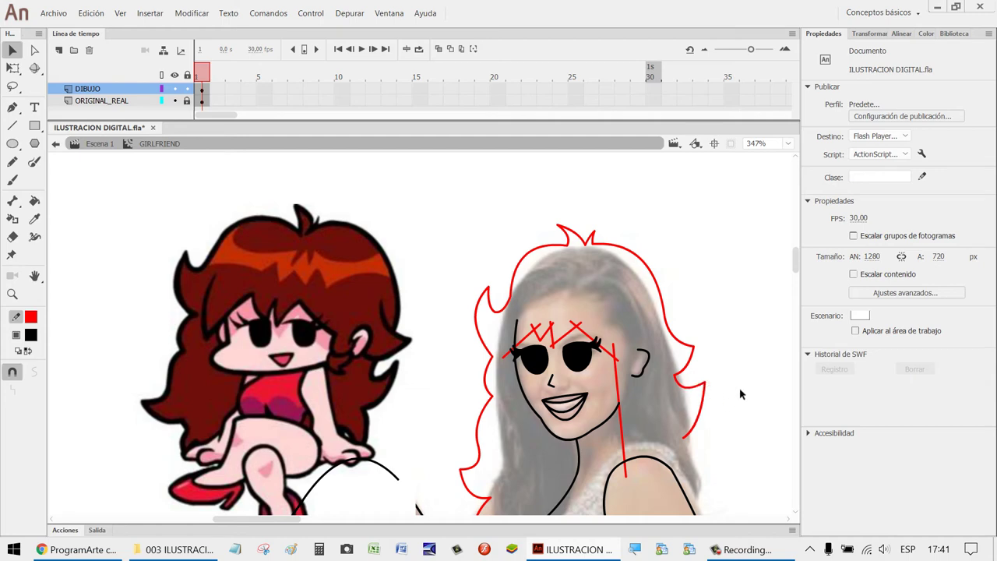
Draw a red line from the second right flick down to the upper arm and bow it outward.
scroll(756, 384, down, 3)
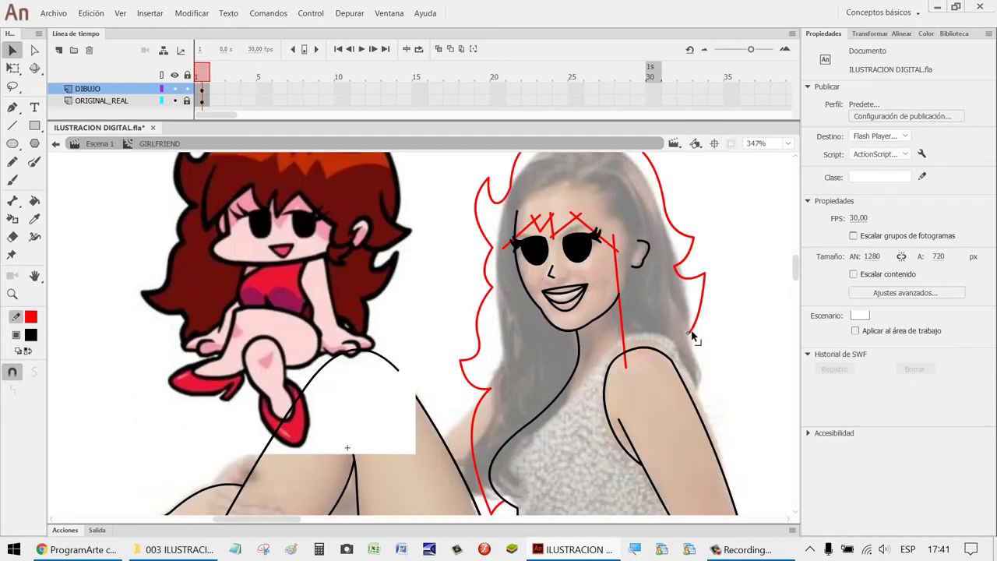
key(n)
drag(707, 433, 689, 333)
key(v)
drag(700, 374, 710, 374)
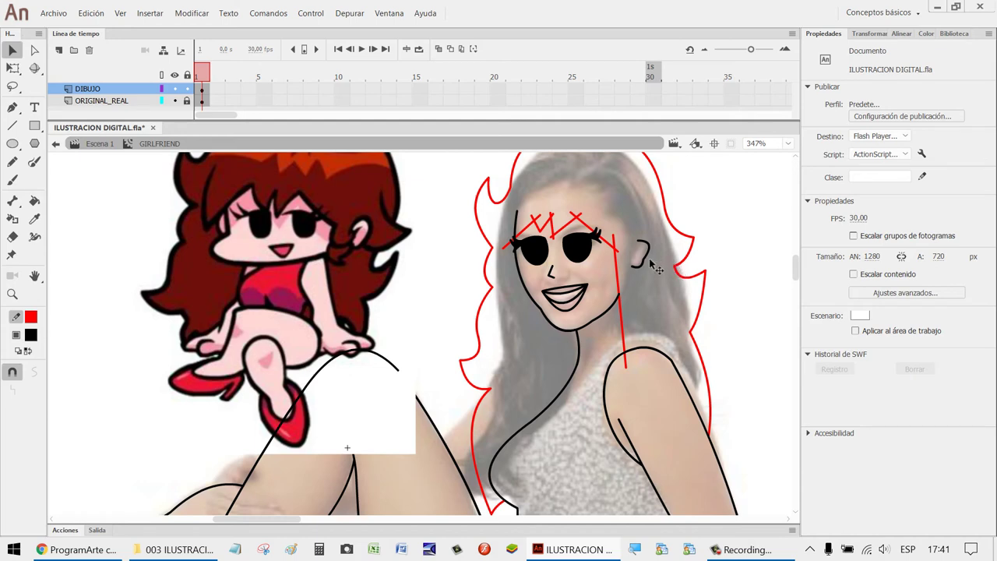
key(z)
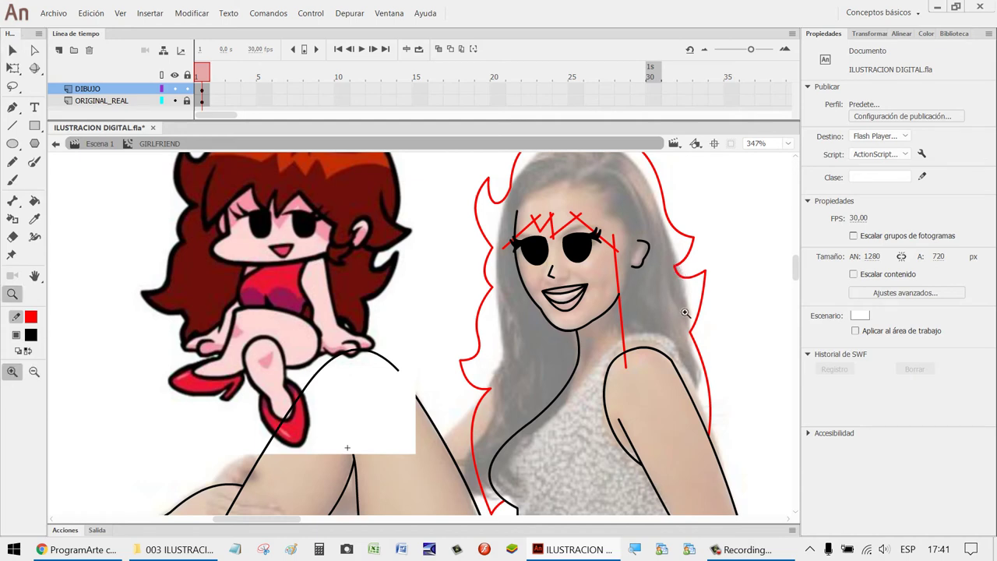
key(v)
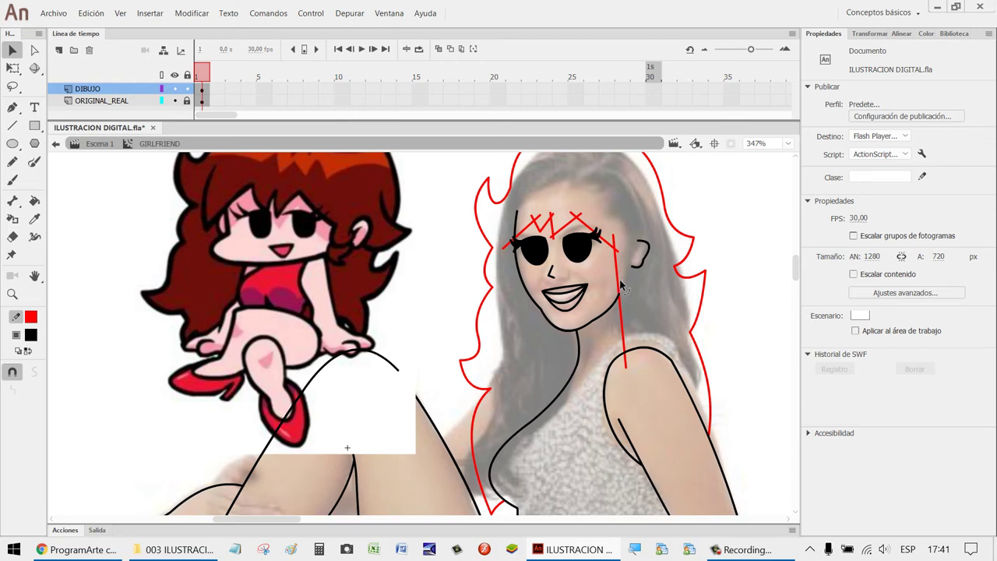
Bend the long red strand line beside the right cheek slightly inward toward the face.
drag(621, 291, 615, 290)
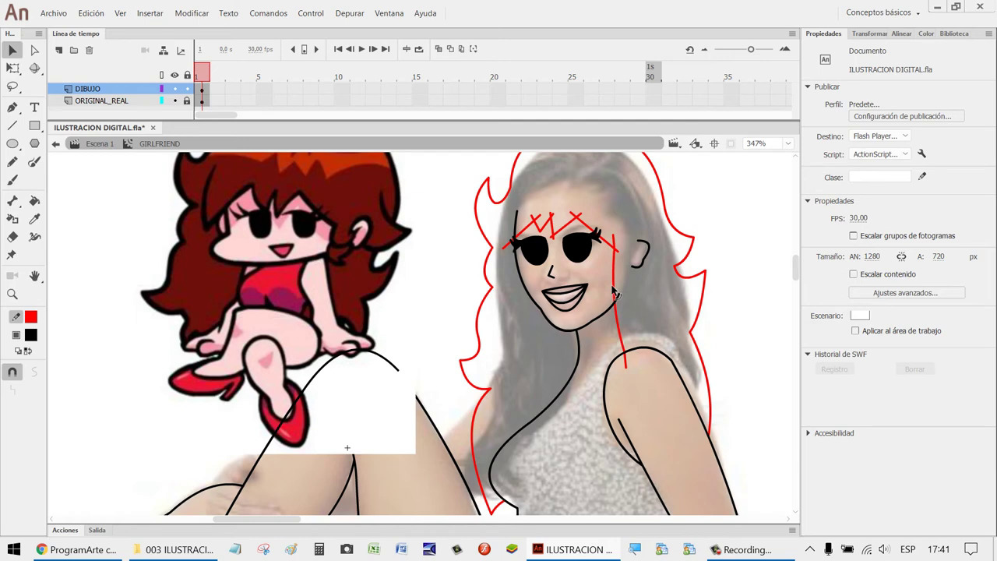
drag(616, 294, 615, 322)
Trim the overshooting red line ends at the bangs' peak above the right eye so it forms a clean corner.
key(z)
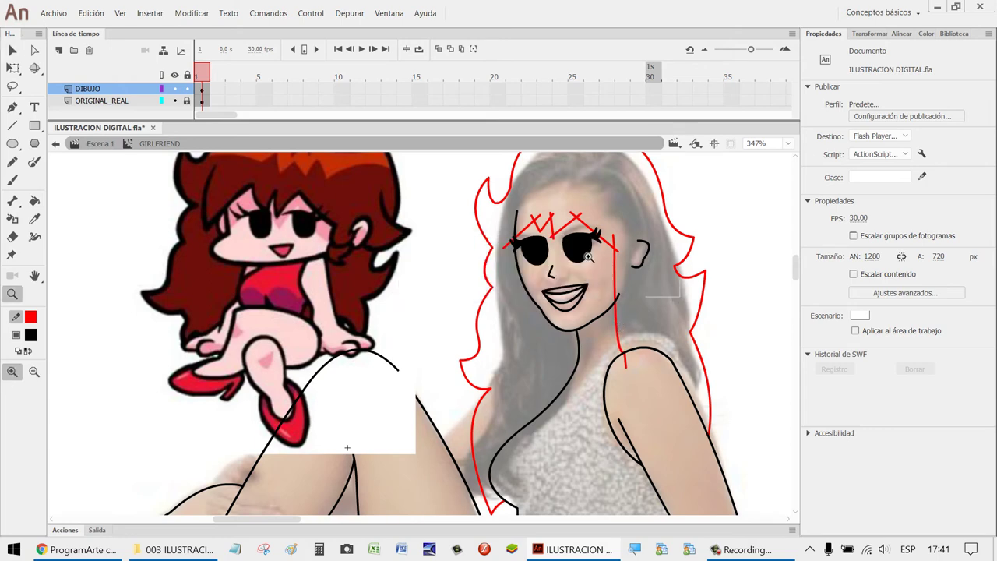
drag(647, 299, 445, 171)
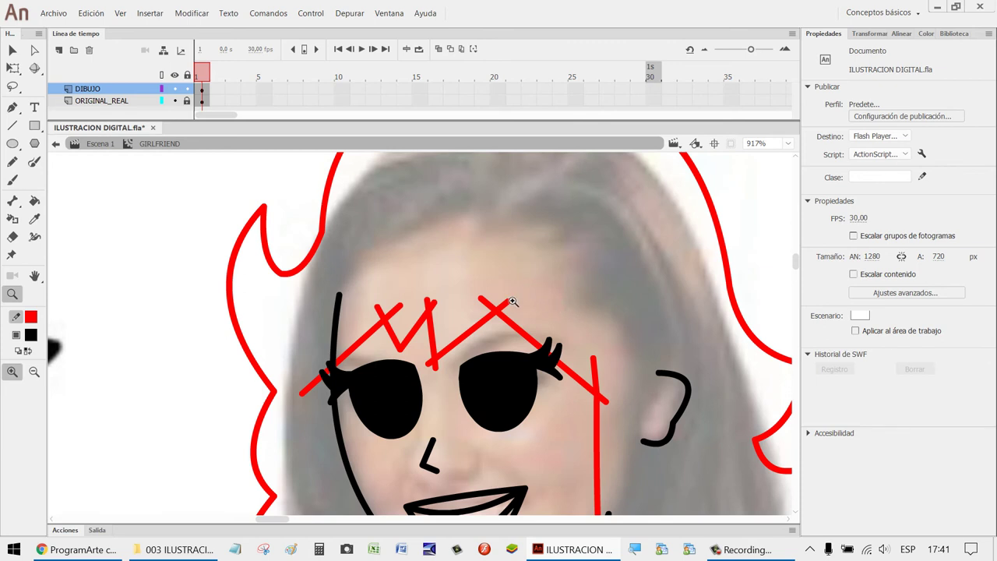
key(v)
scroll(469, 314, down, 3)
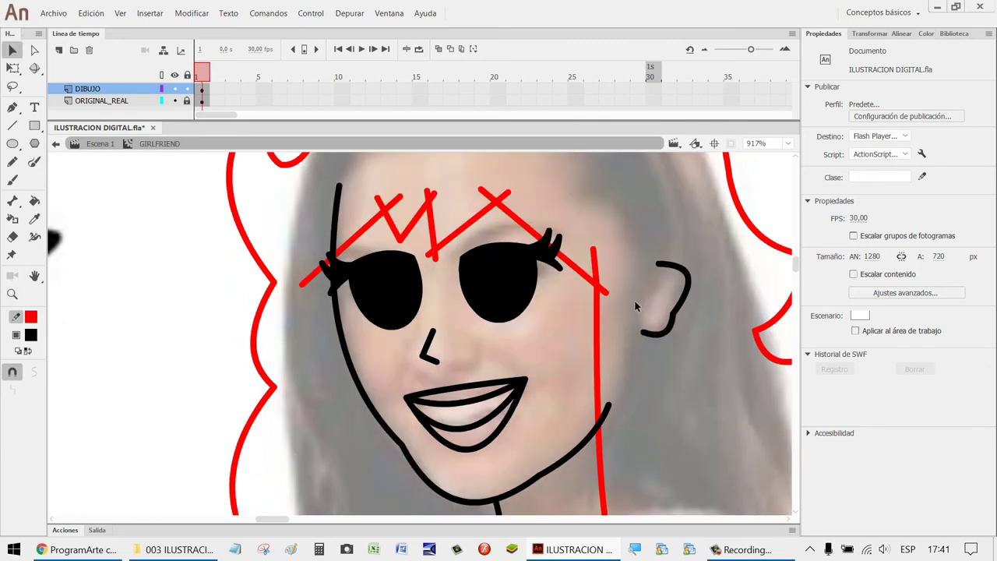
scroll(522, 222, up, 3)
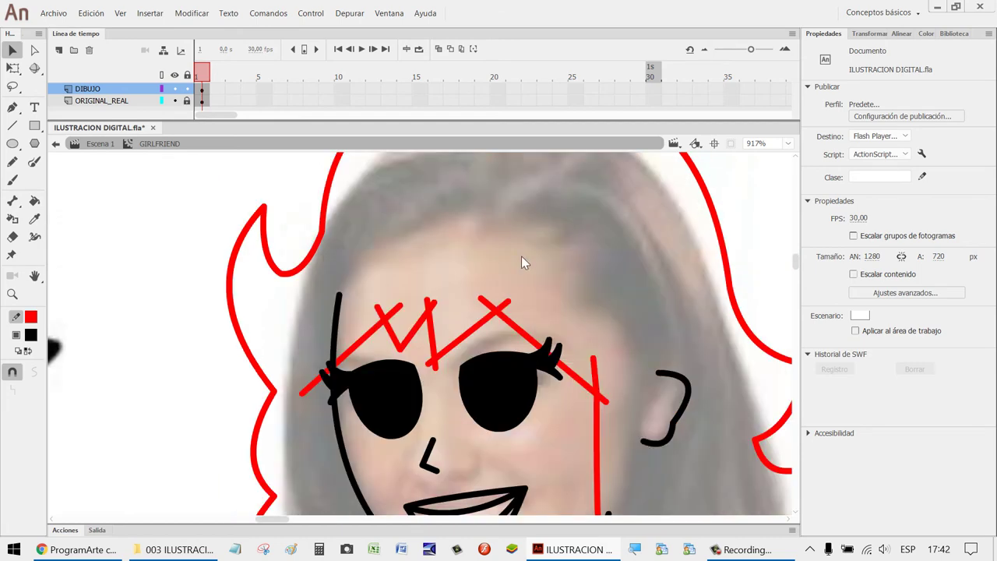
click(510, 306)
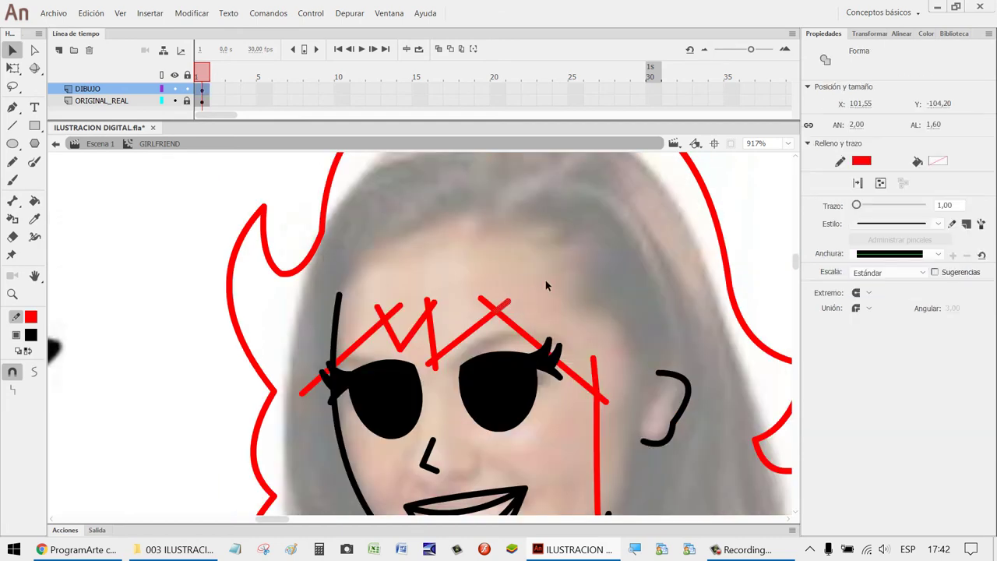
key(Delete)
click(485, 302)
key(Delete)
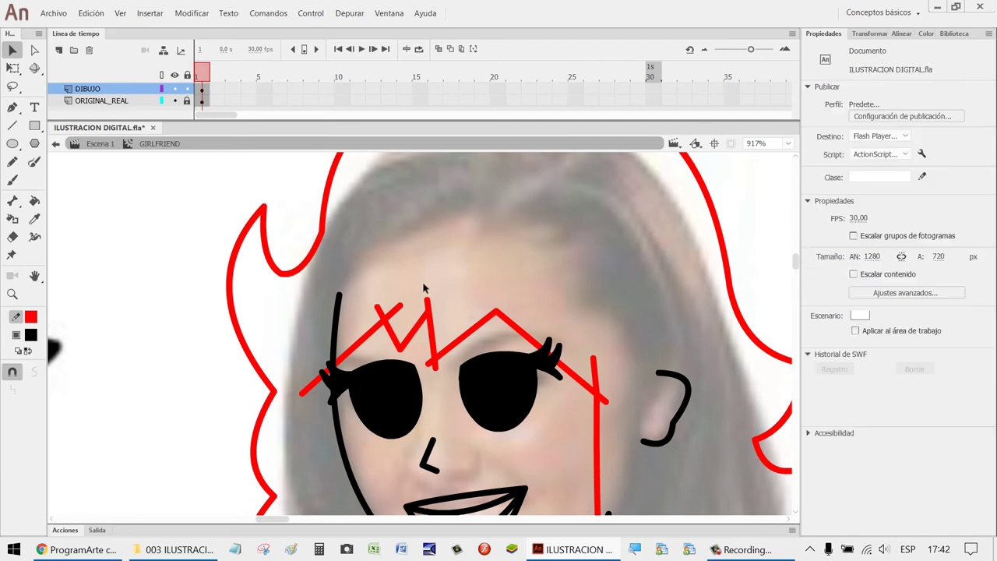
Delete the overshooting red line ends at the two left bang peaks and at the central downward point.
click(395, 313)
key(Delete)
click(380, 311)
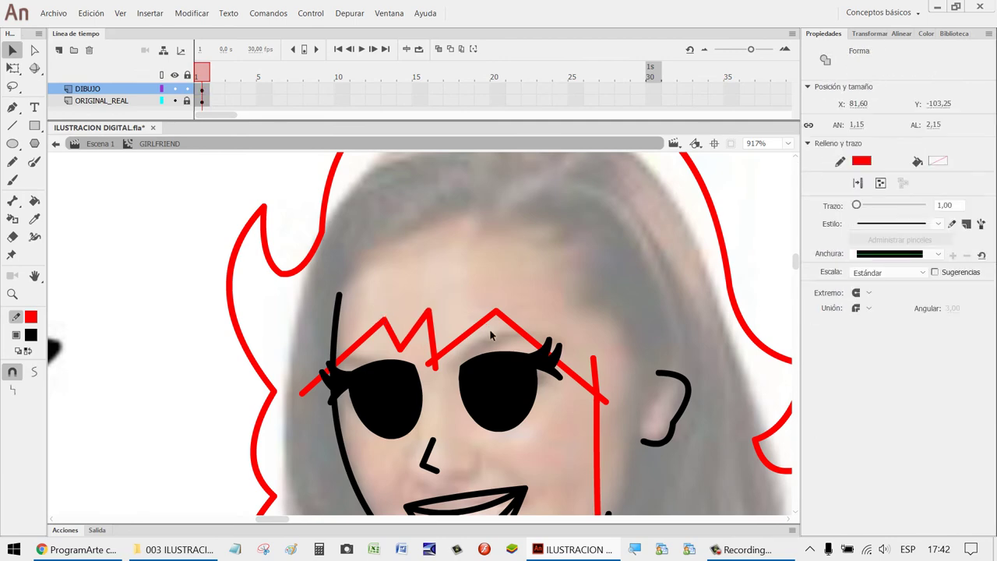
key(Delete)
click(440, 372)
key(Delete)
click(430, 373)
click(720, 318)
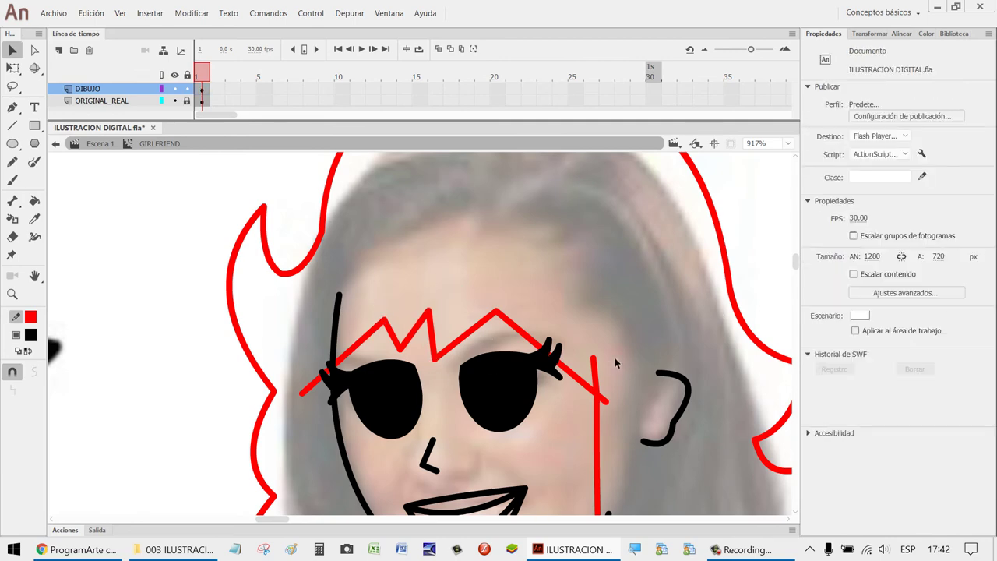
Remove the two stray line ends where the right end of the bangs meets the long side strand.
click(598, 360)
key(Delete)
click(606, 402)
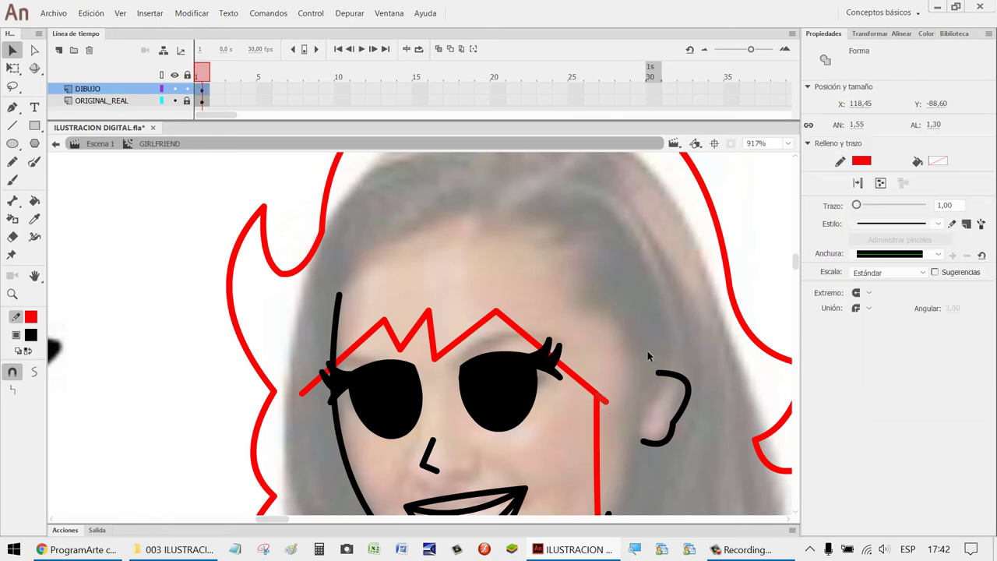
key(Delete)
Draw a short red line rising from the bangs' left tip and curve it outward, along with the longer bang segments.
scroll(623, 308, down, 5)
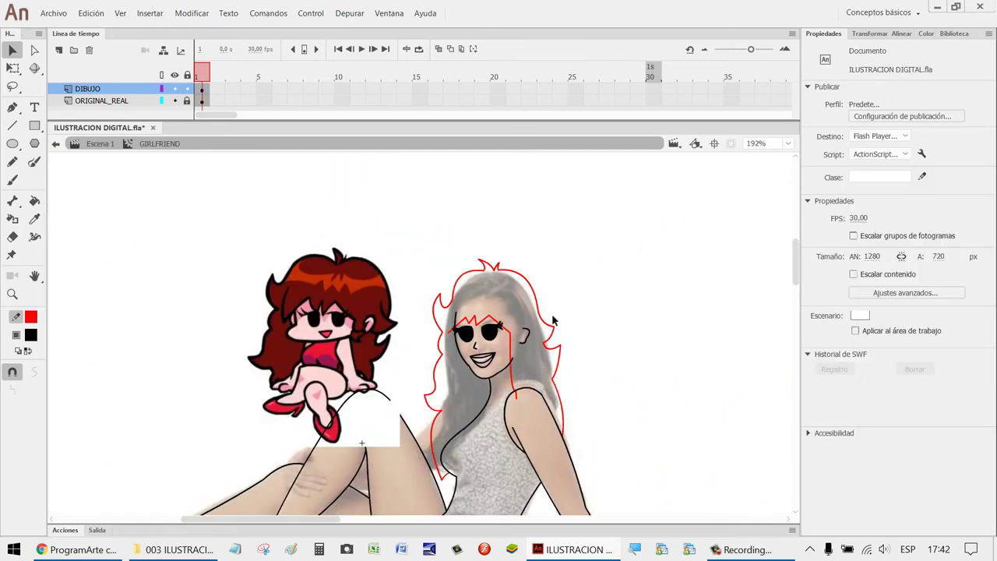
key(h)
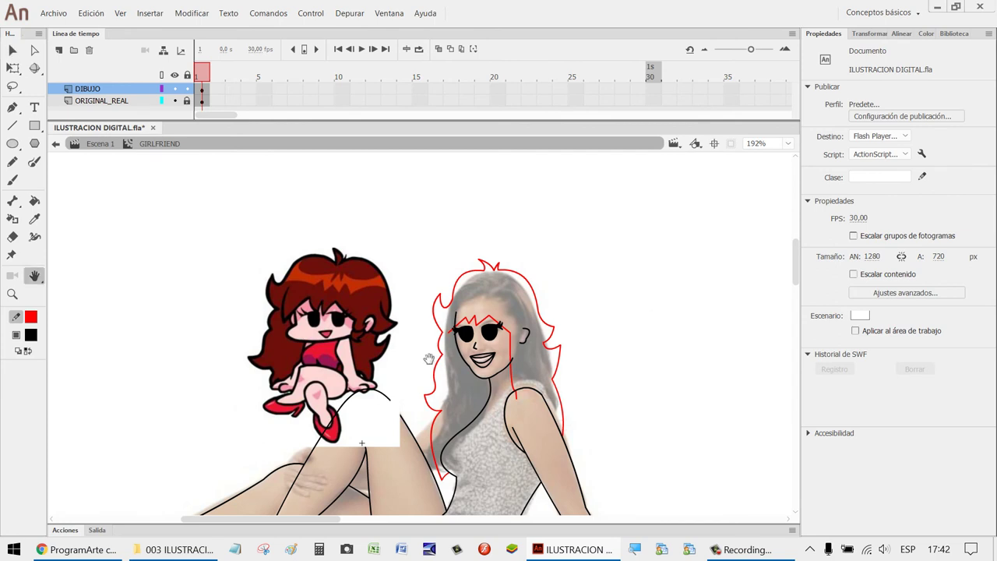
drag(429, 359, 463, 353)
key(z)
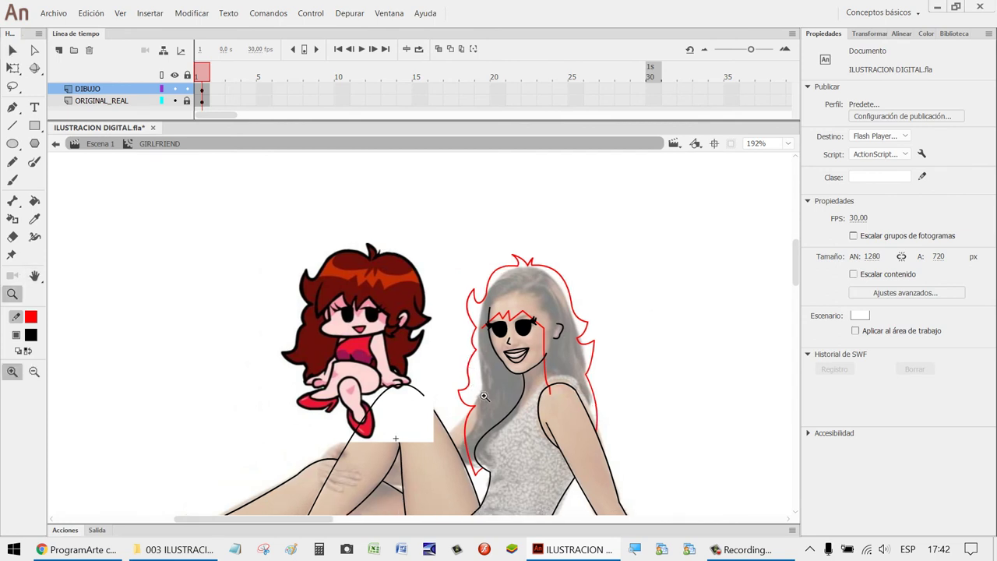
drag(480, 392, 239, 249)
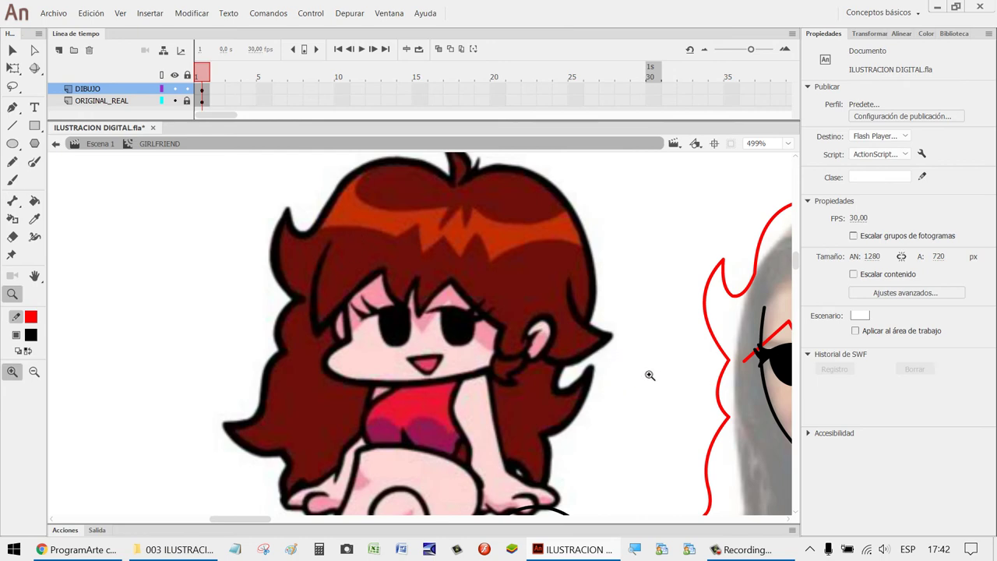
key(h)
drag(615, 368, 472, 360)
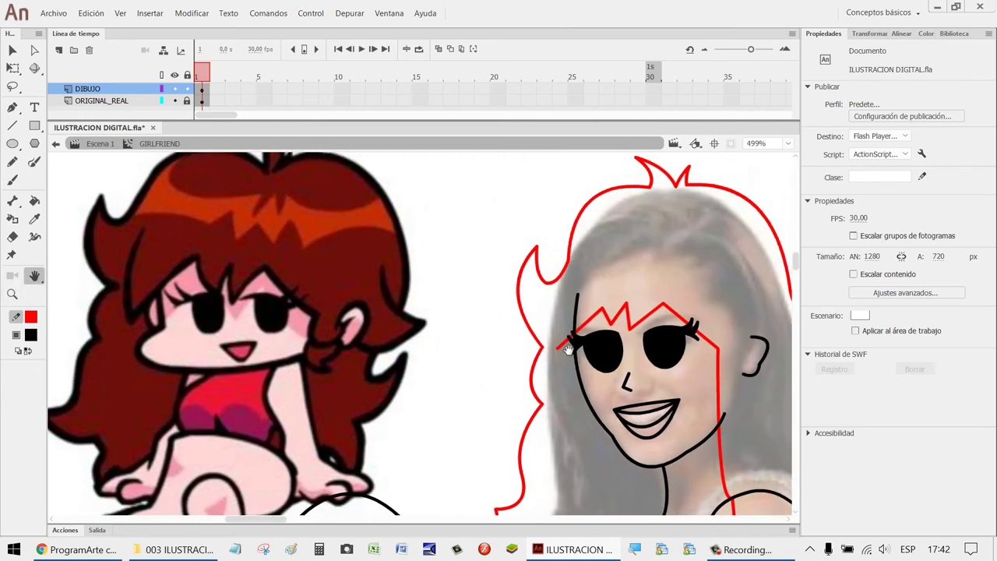
key(n)
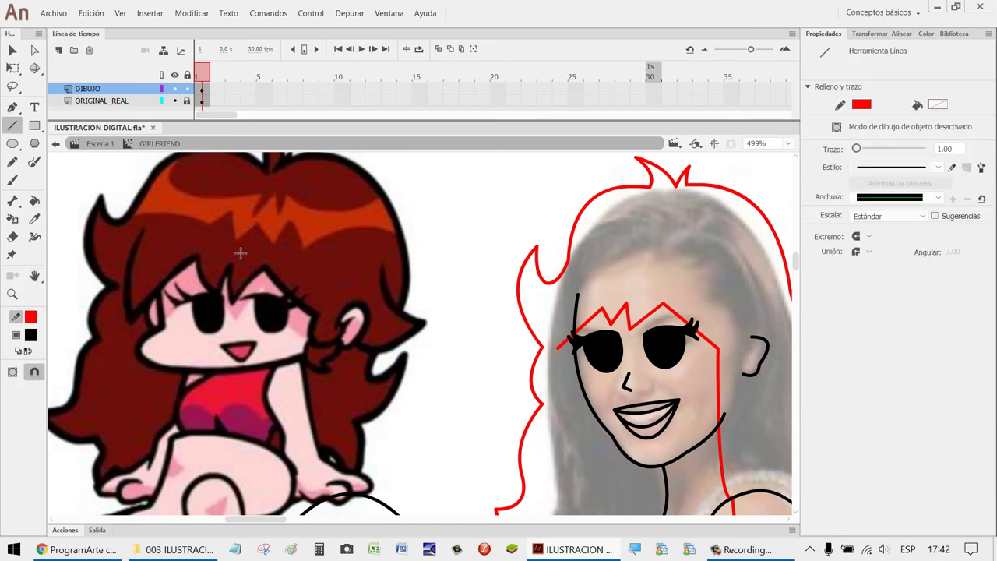
drag(564, 294, 557, 348)
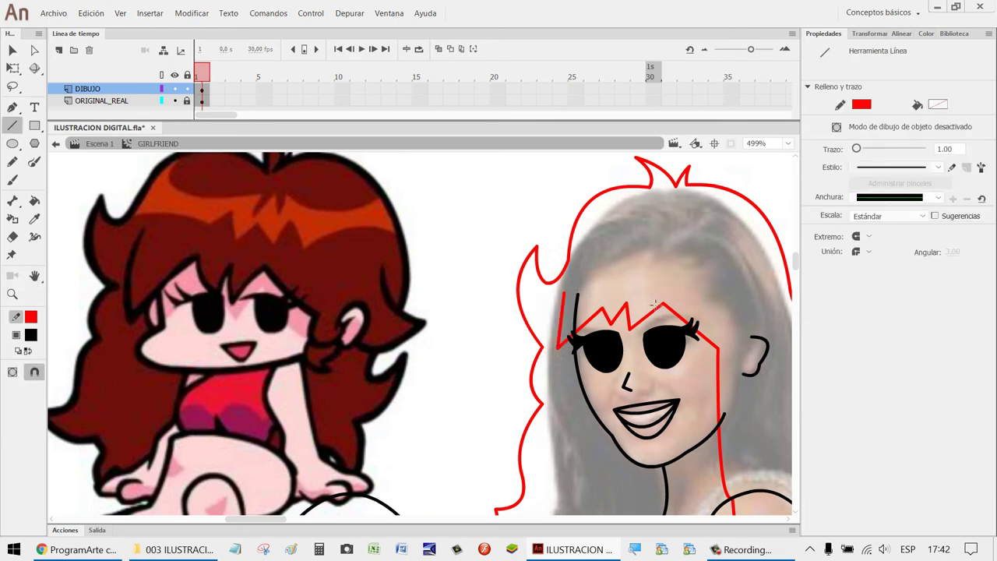
key(v)
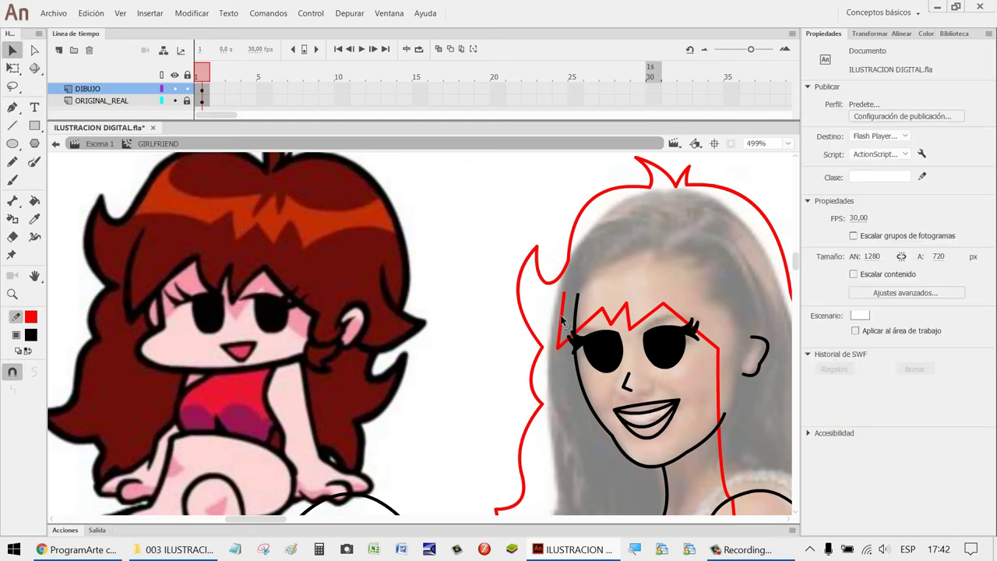
drag(557, 321, 550, 322)
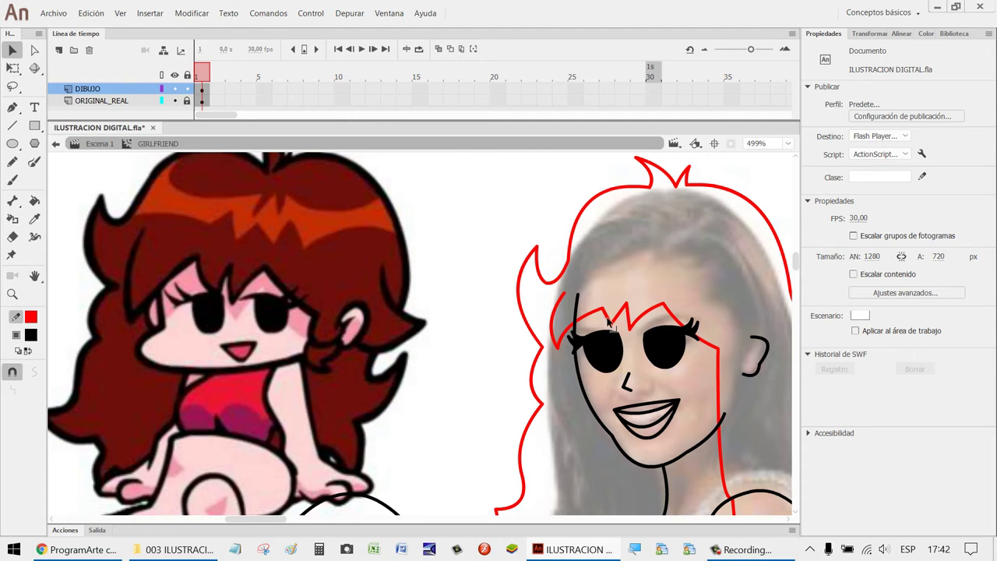
Shift the first bang peak slightly up and outward, and curve the edges of the small central zigzag points.
key(z)
drag(673, 344, 547, 270)
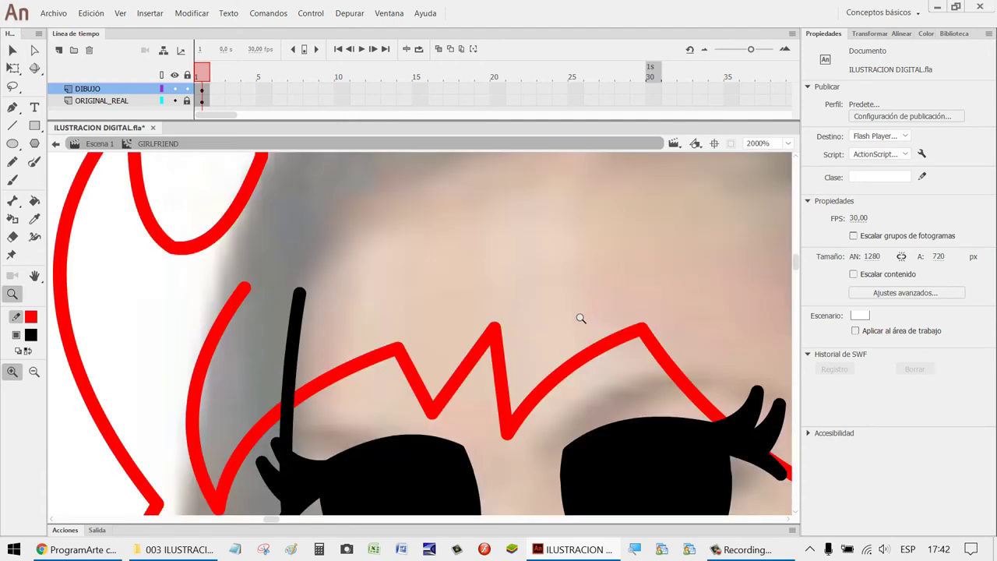
key(v)
drag(396, 346, 390, 333)
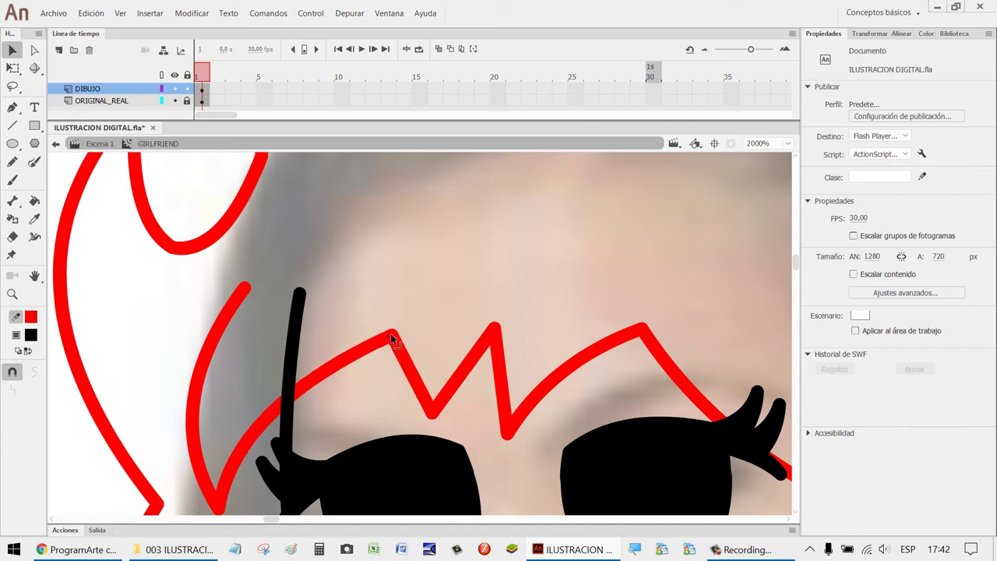
drag(410, 374, 454, 372)
Stretch the left bang lock's tip down beside the eye, bow its outer edge and extend its upper end toward the crown.
scroll(720, 310, down, 10)
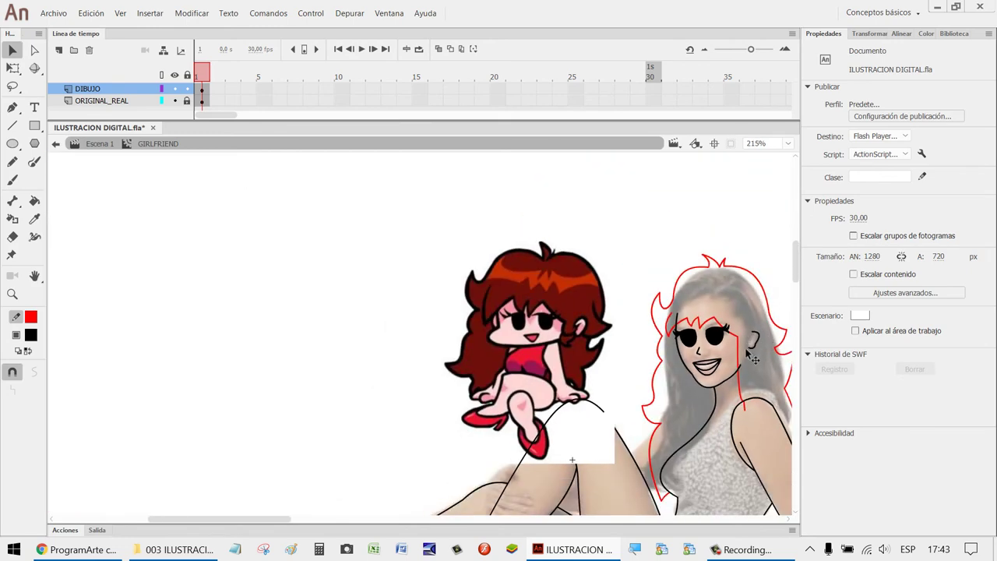
key(z)
drag(752, 402, 600, 288)
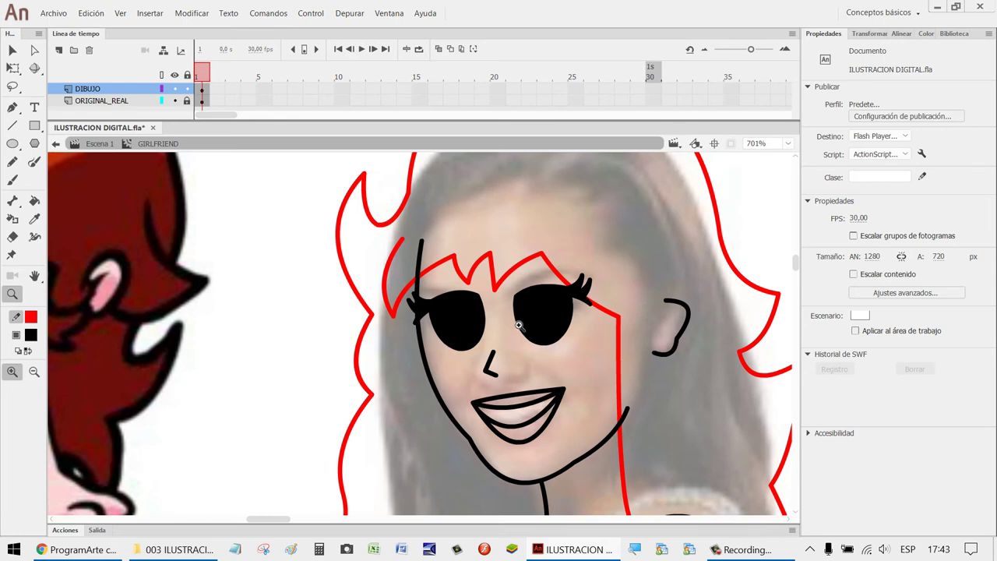
key(h)
mouse_move(324, 352)
mouse_down()
mouse_move(555, 302)
mouse_move(597, 345)
mouse_move(478, 369)
mouse_up()
key(v)
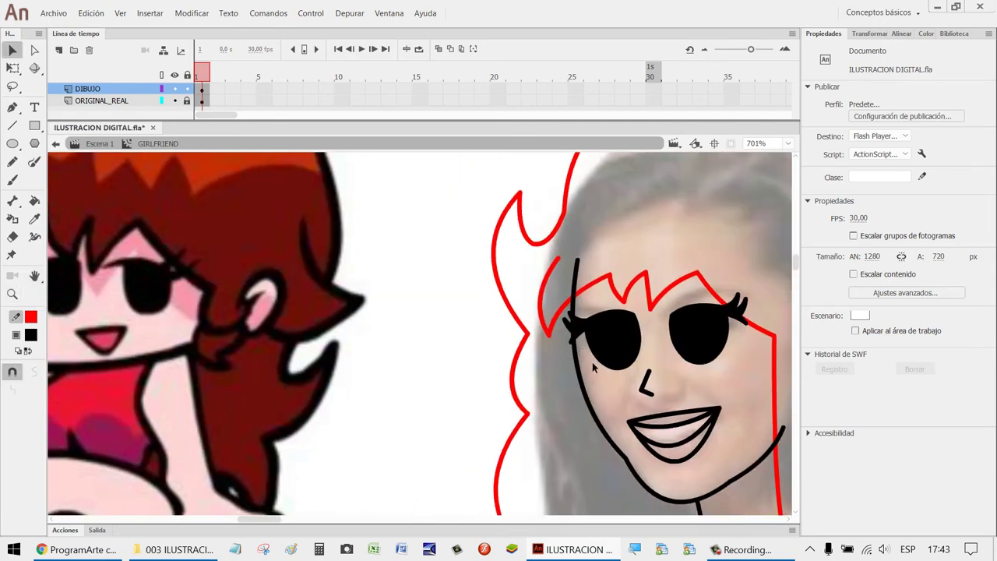
drag(549, 362, 565, 387)
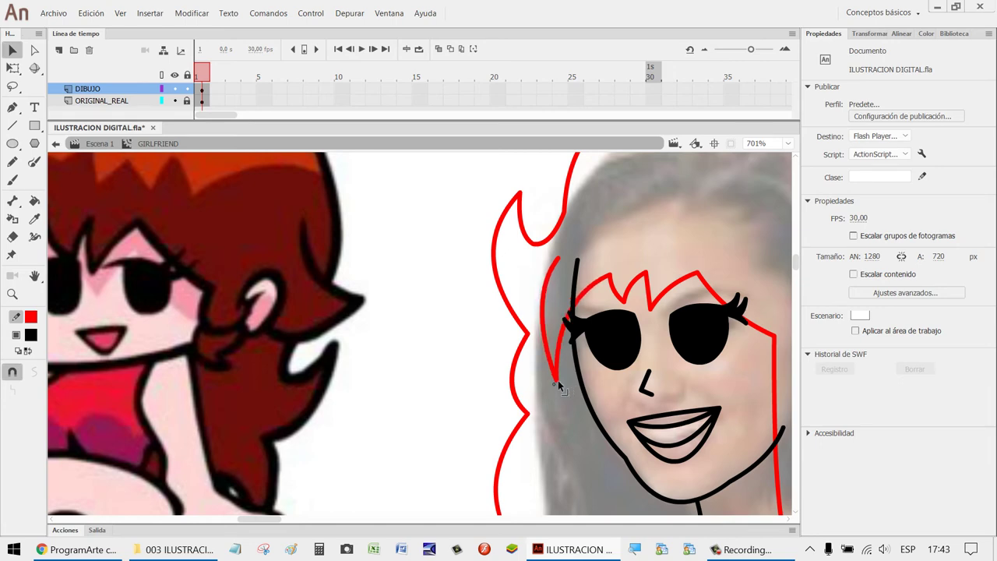
drag(548, 296, 536, 298)
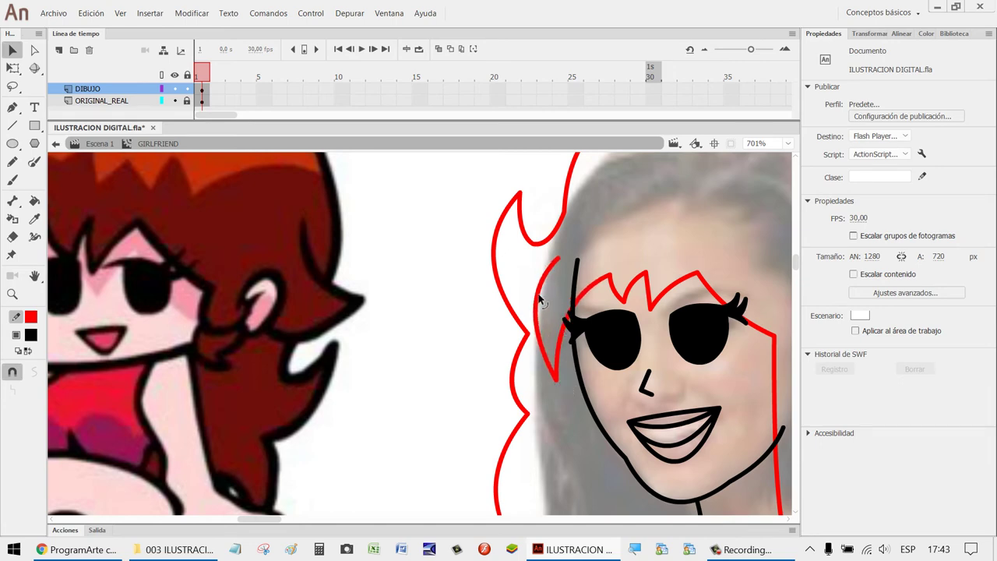
drag(559, 255, 577, 231)
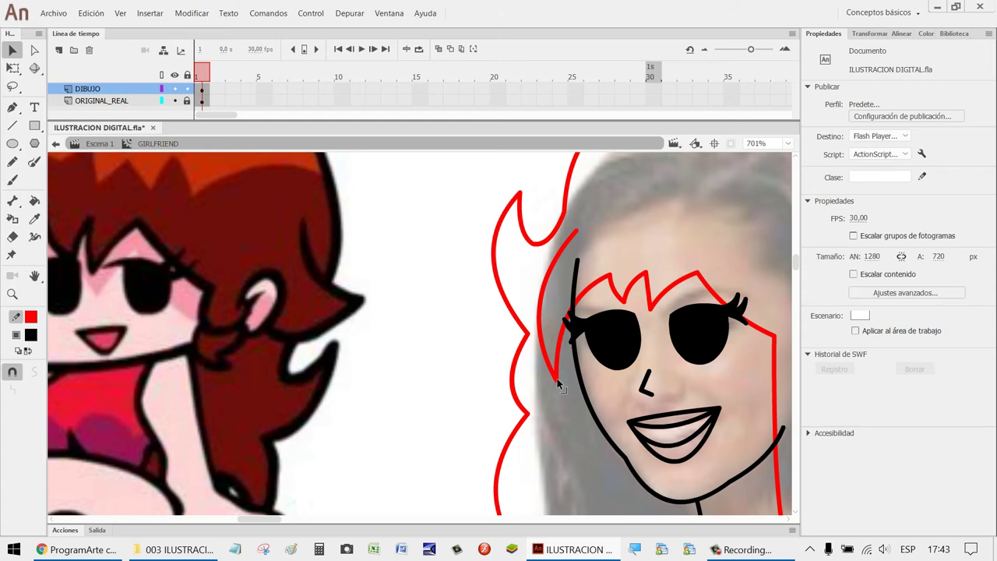
drag(558, 384, 560, 381)
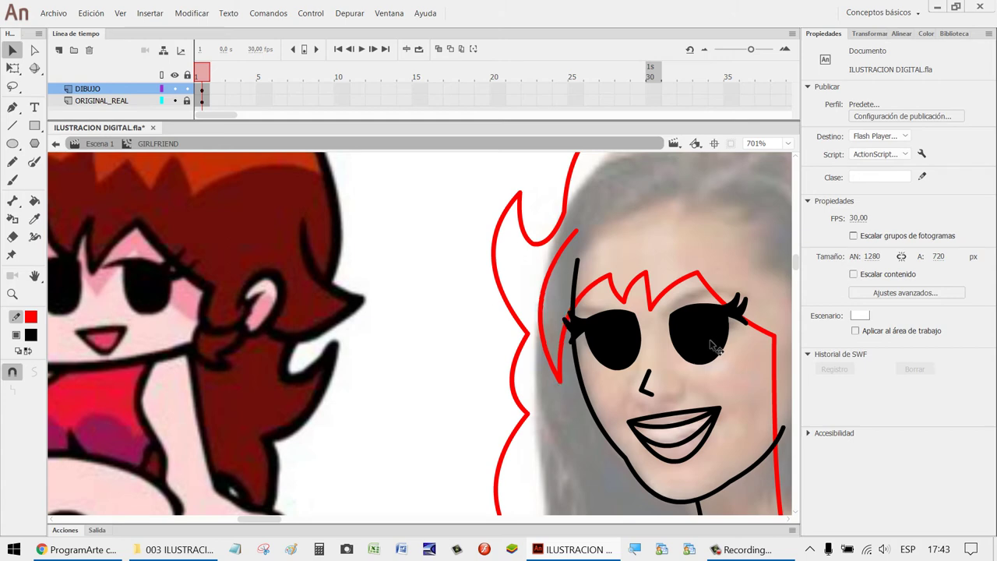
Lower the first bang peak and stretch the central bang point down between the eyes with curved edges.
scroll(714, 349, down, 4)
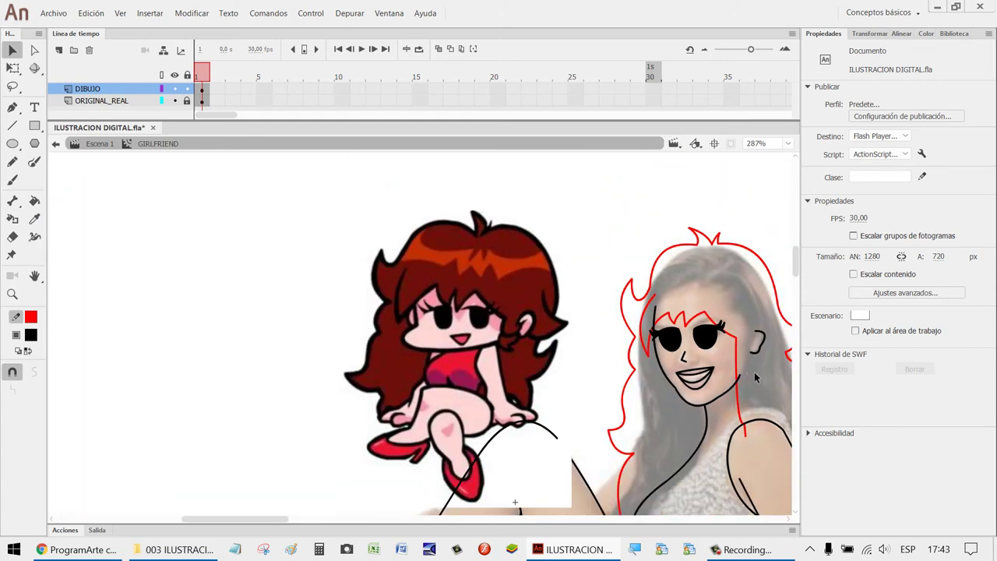
key(space)
drag(757, 396, 588, 316)
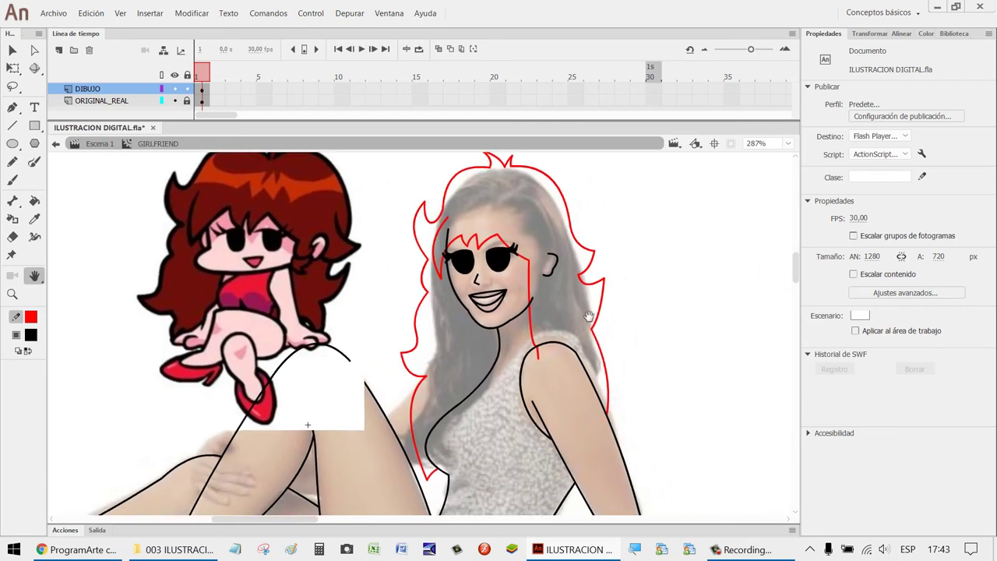
scroll(704, 337, down, 1)
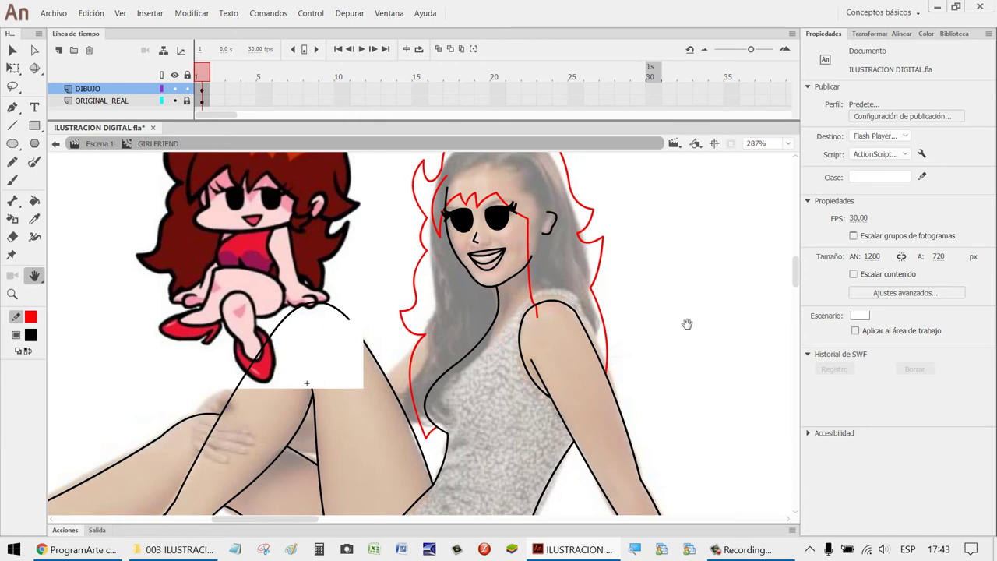
key(z)
drag(601, 293, 377, 173)
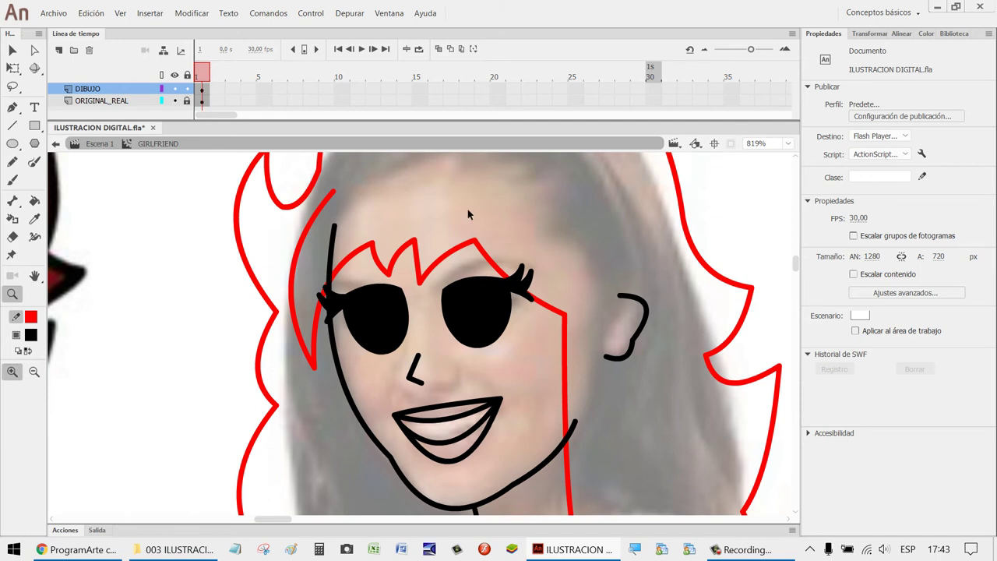
key(v)
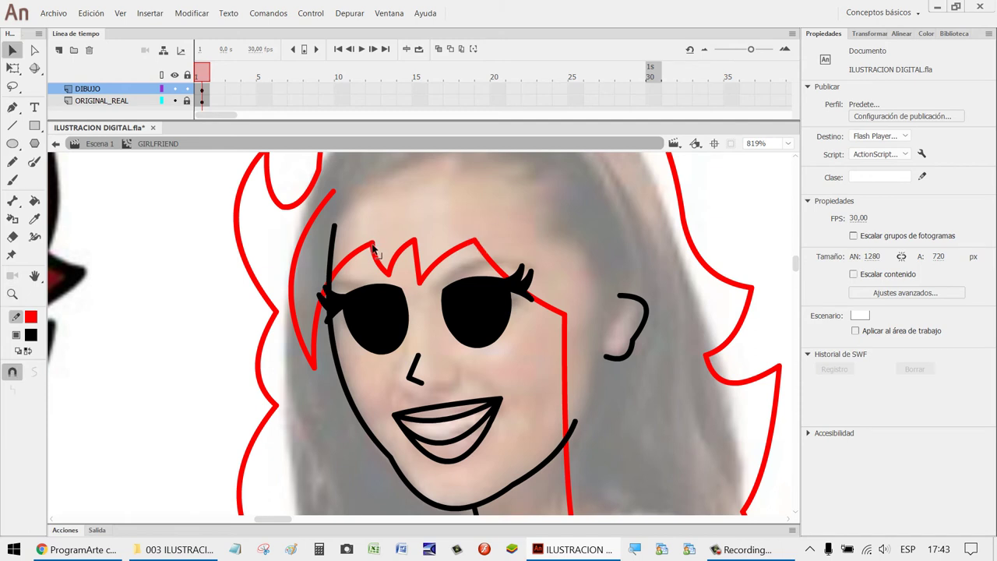
drag(372, 248, 386, 275)
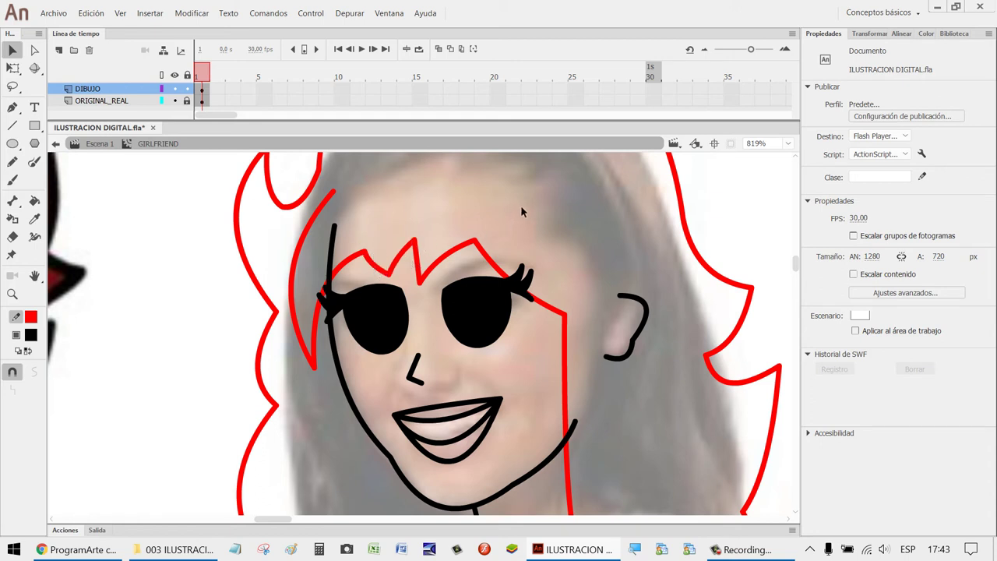
mouse_move(423, 283)
mouse_down()
mouse_move(426, 308)
mouse_move(413, 286)
mouse_up()
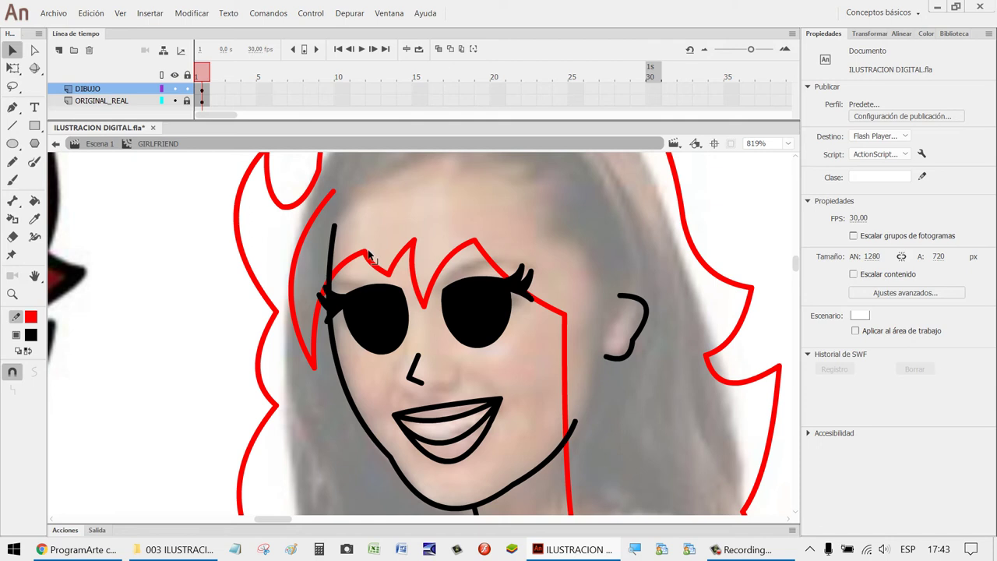
Curve the right edge of the bangs' first peak and shift the second peak slightly left.
mouse_move(371, 256)
mouse_down()
mouse_move(351, 273)
mouse_move(377, 270)
mouse_up()
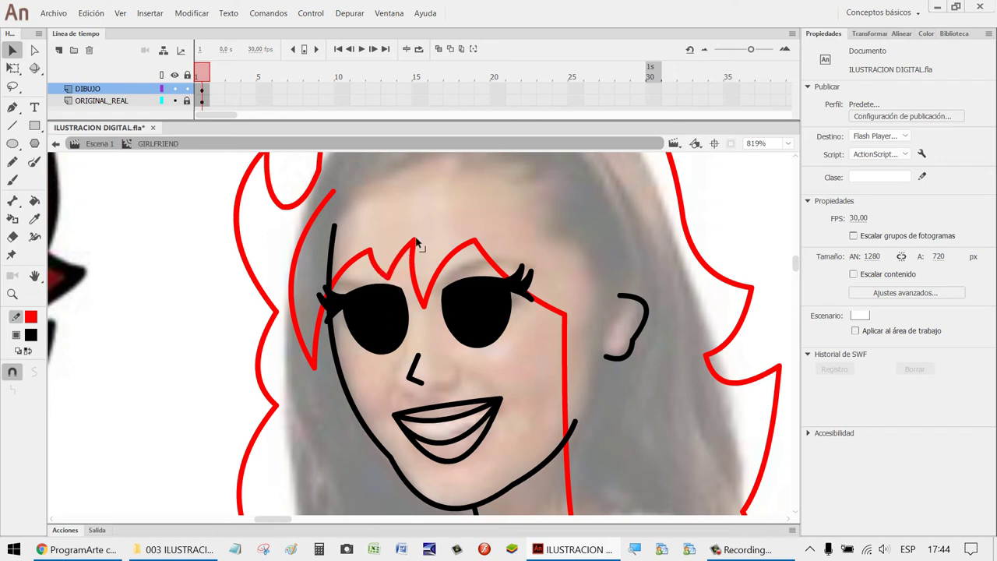
mouse_move(416, 244)
mouse_down()
mouse_move(444, 211)
mouse_move(411, 244)
mouse_up()
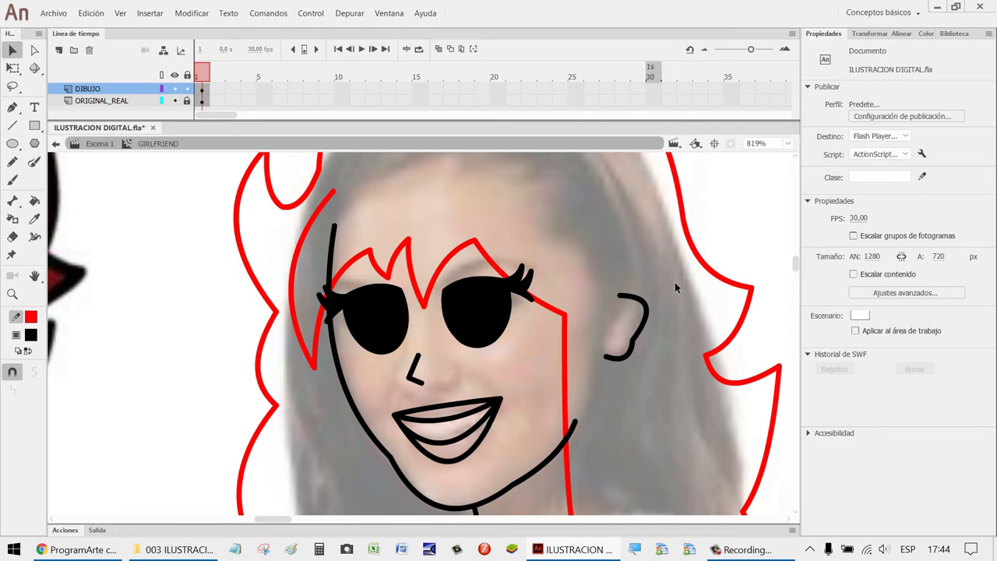
scroll(674, 282, down, 6)
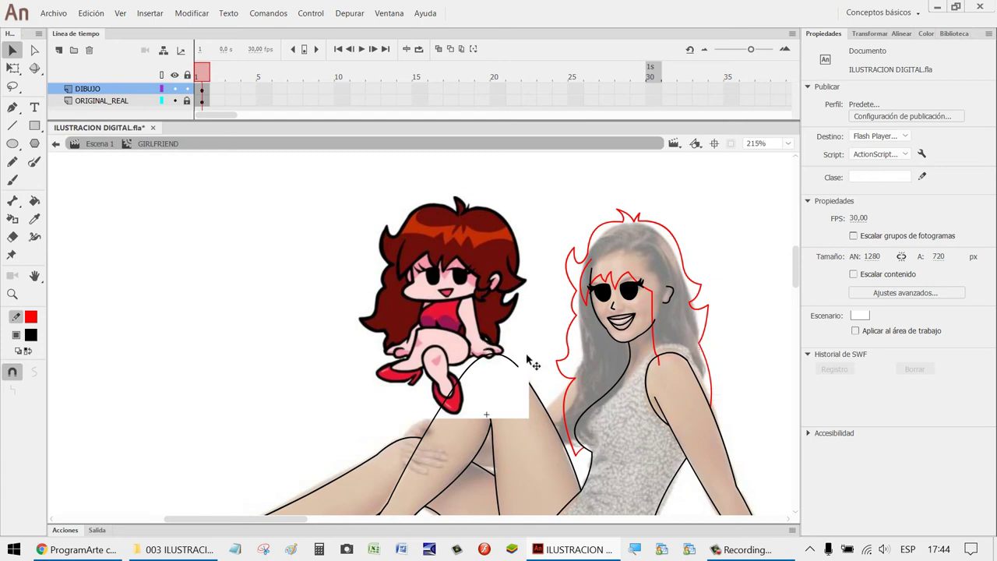
Compare the reference character's hair and ear with the traced head.
key(z)
drag(522, 348, 360, 235)
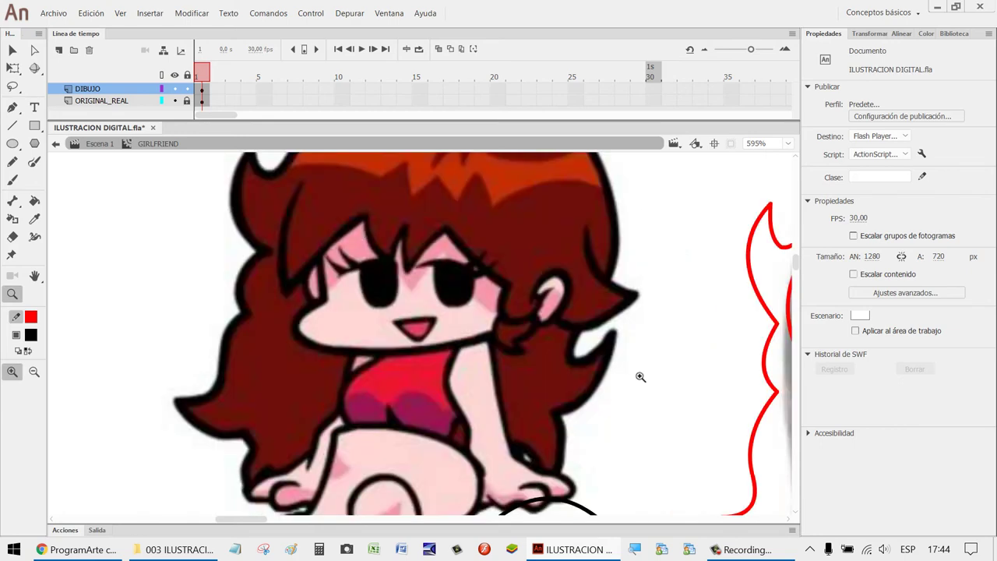
key(h)
drag(625, 382, 478, 382)
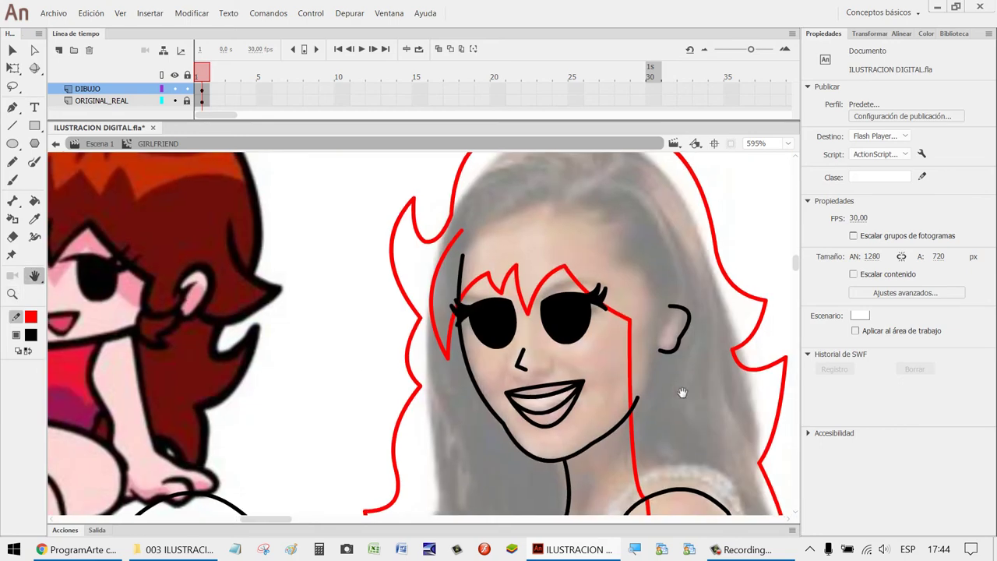
drag(652, 408, 639, 369)
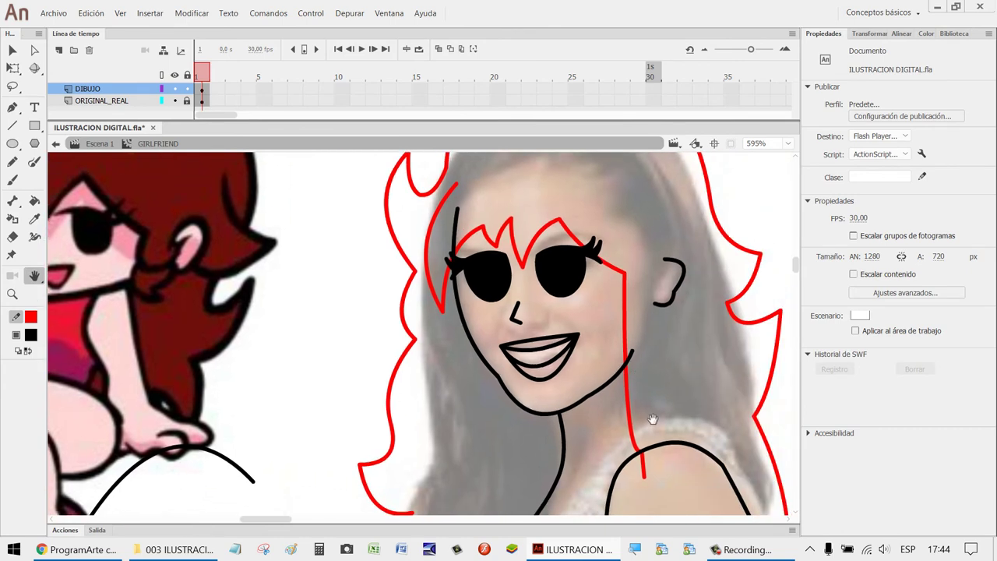
key(z)
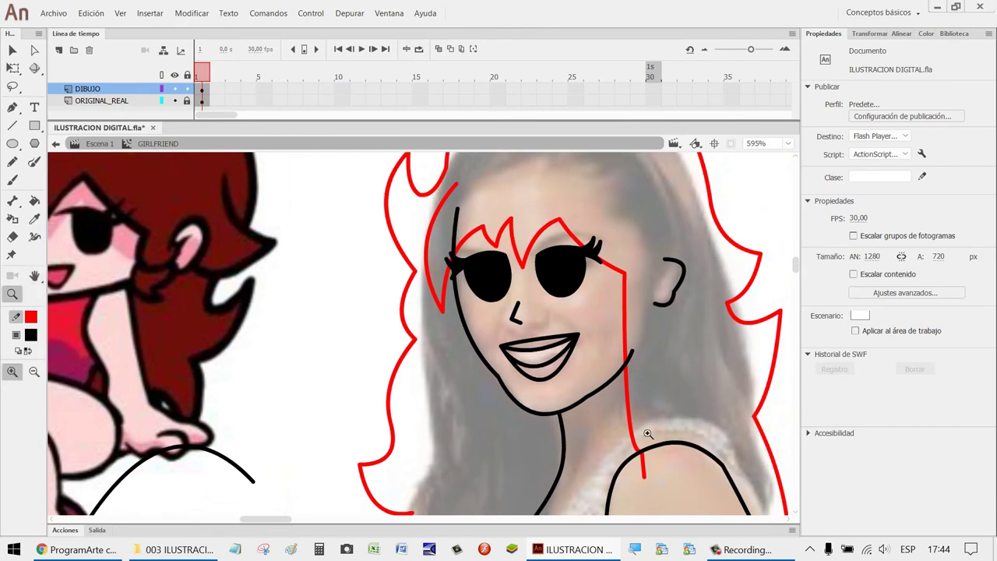
alt+click(637, 378)
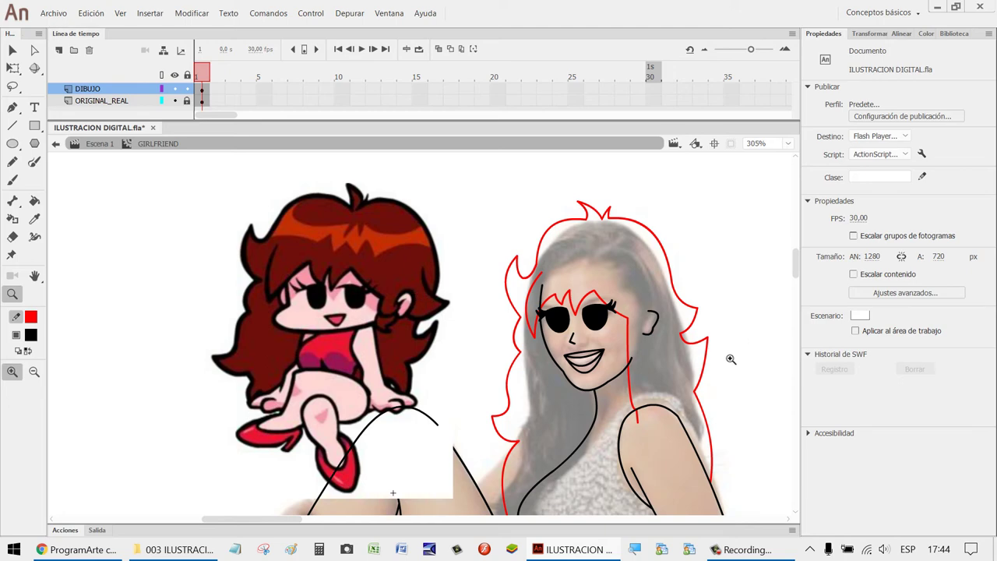
Break apart the grouped face drawing, including the ear outline, into editable shapes.
drag(723, 388, 561, 280)
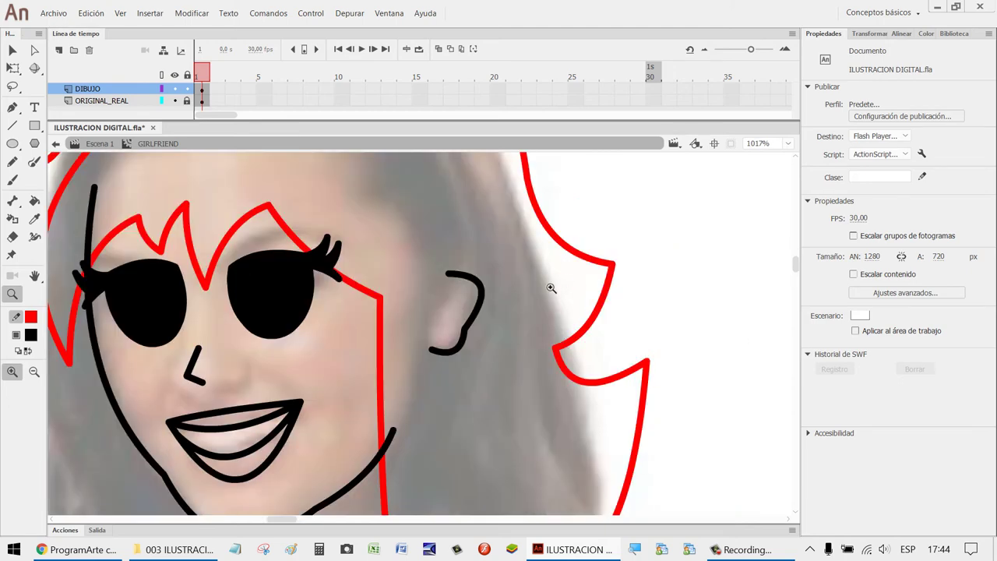
key(v)
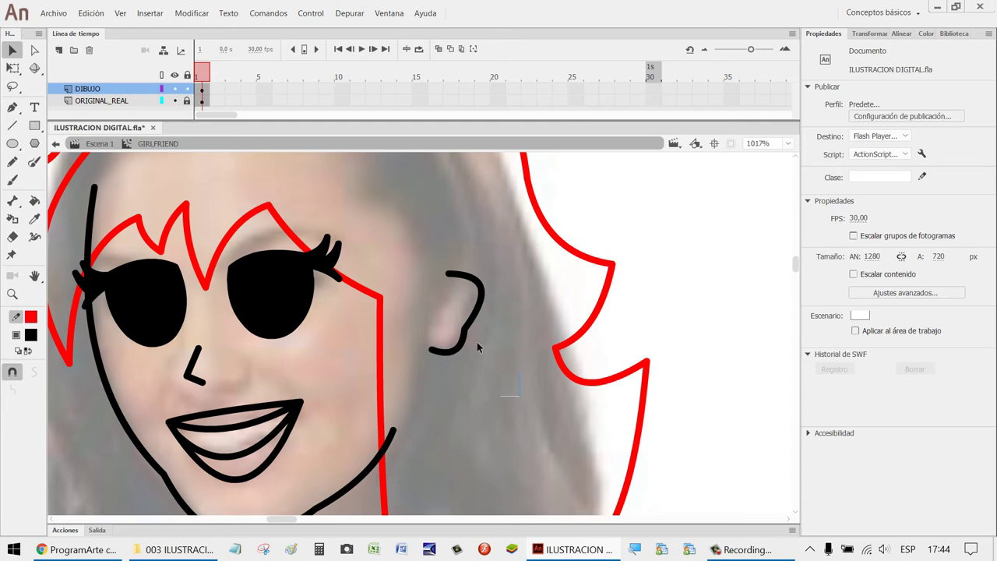
drag(478, 347, 404, 231)
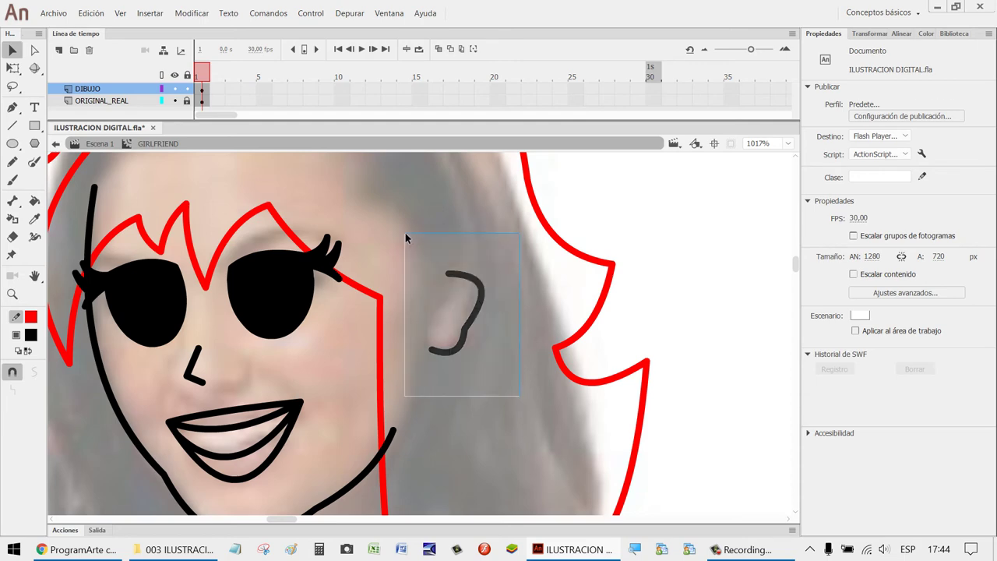
click(502, 334)
right_click(468, 335)
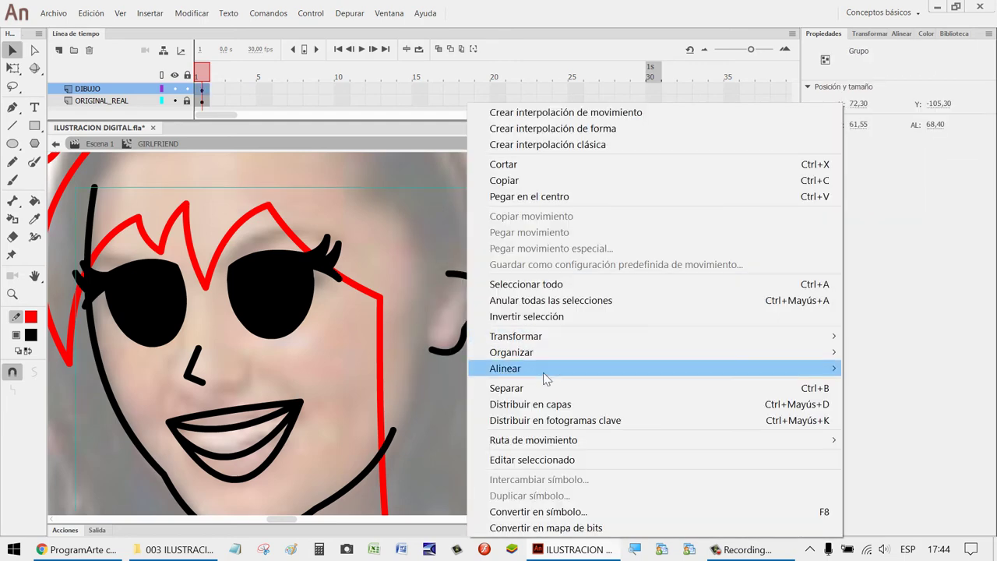
click(514, 388)
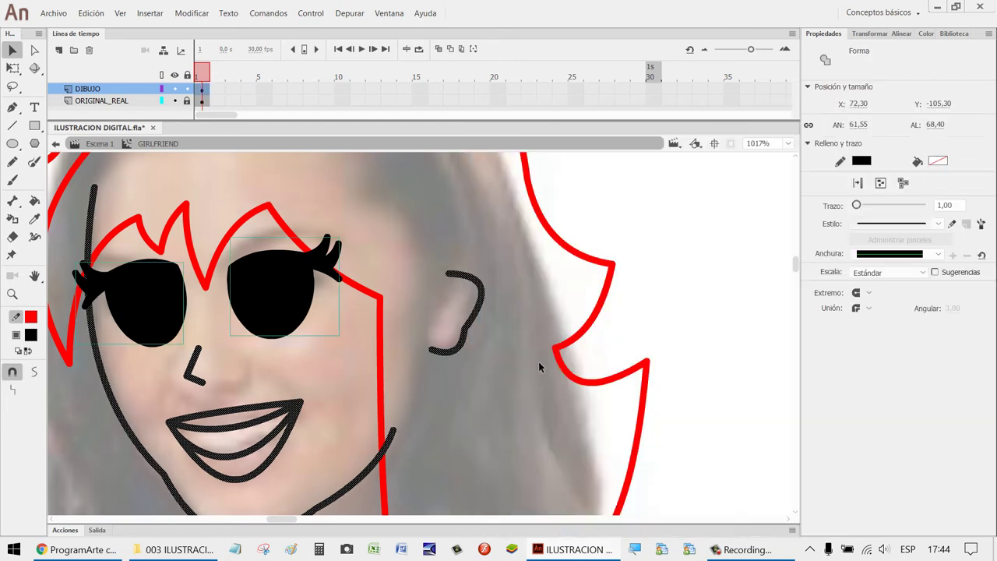
click(680, 317)
Scale the ear outline proportionally, trying 150% and settling on 125%.
click(468, 330)
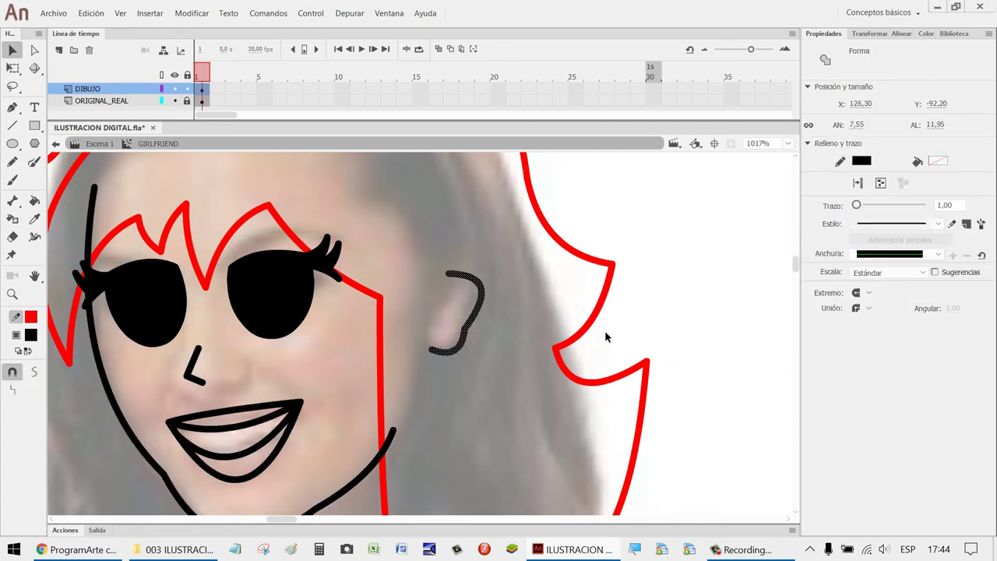
click(869, 34)
click(872, 47)
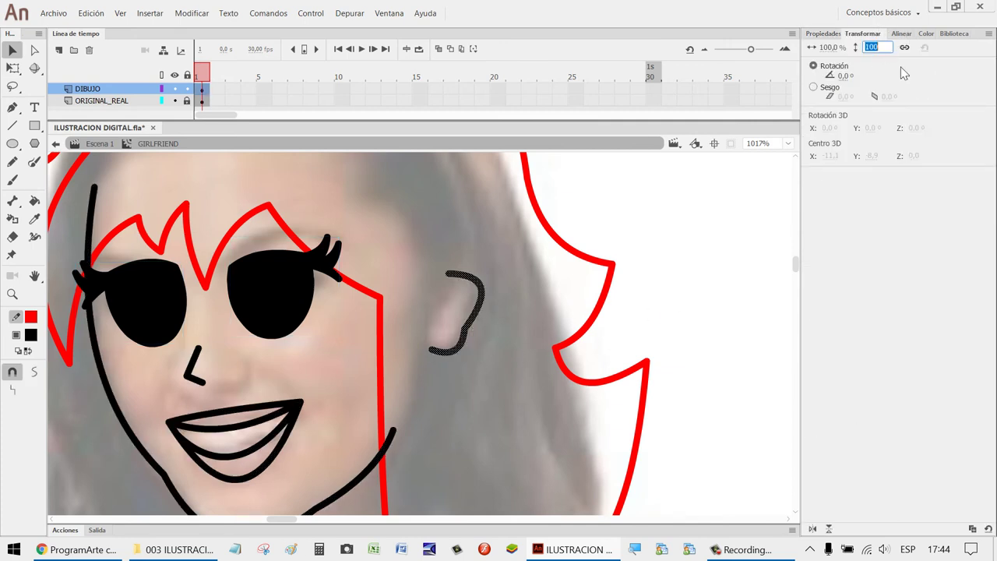
text(1)
key(Return)
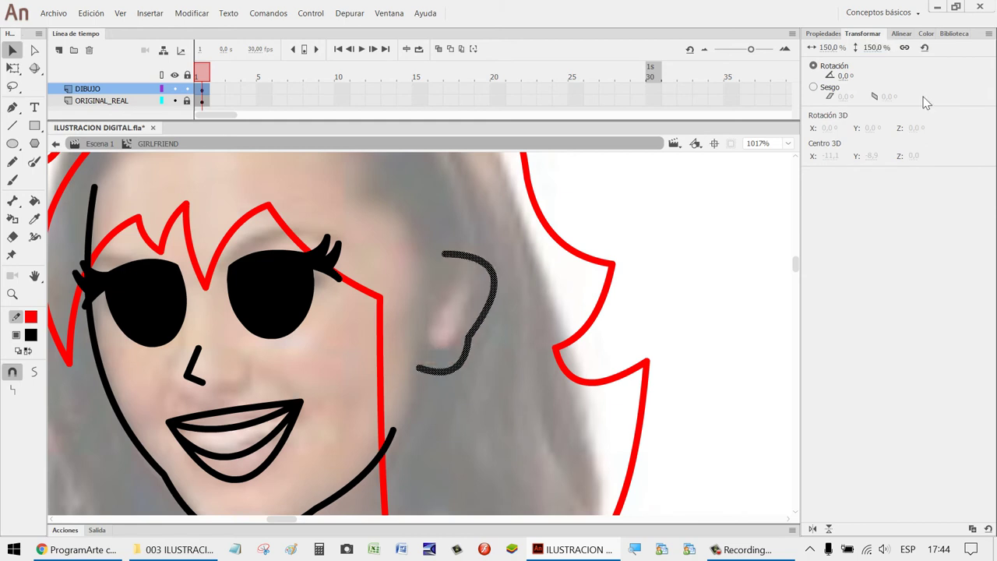
click(873, 48)
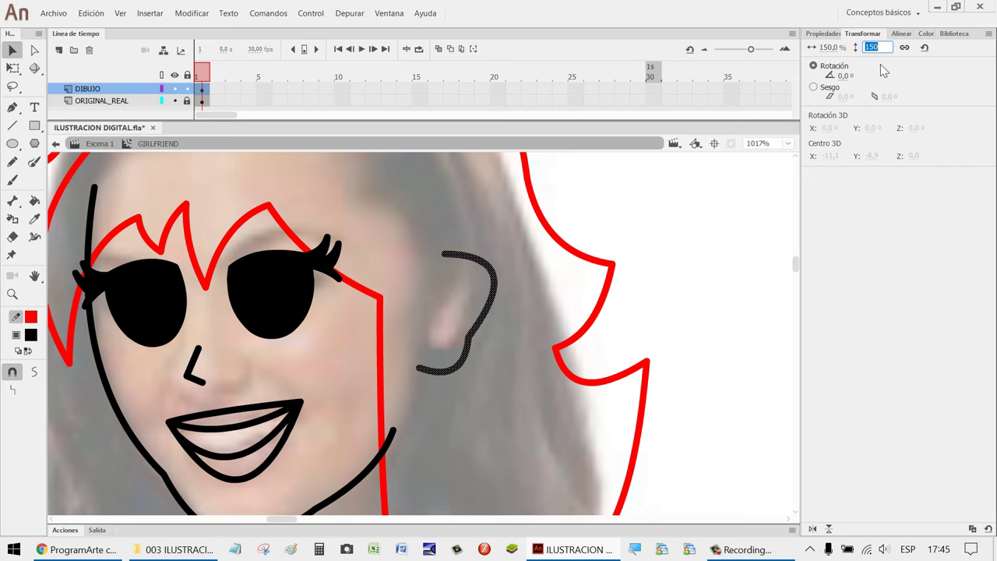
text(125)
key(Return)
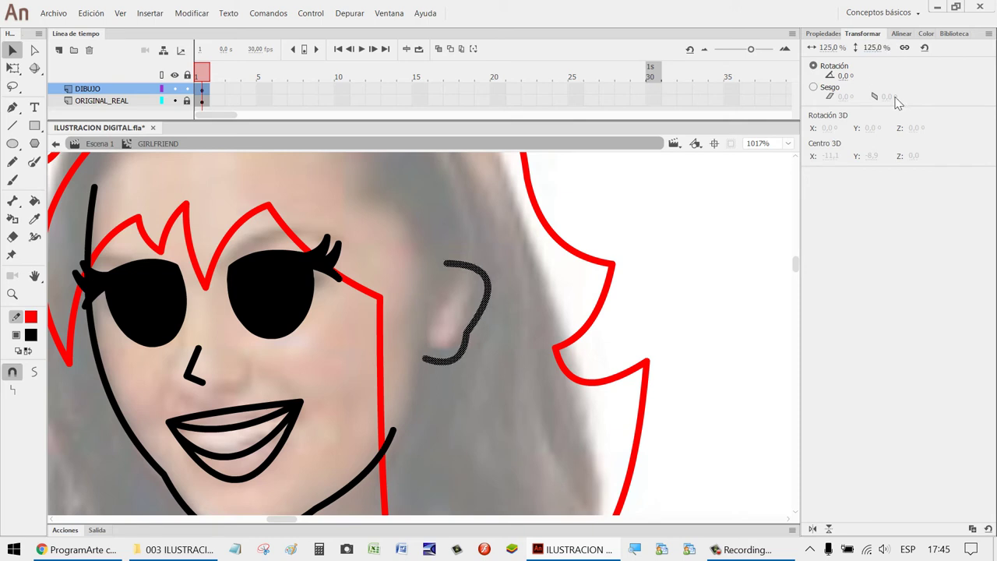
click(636, 240)
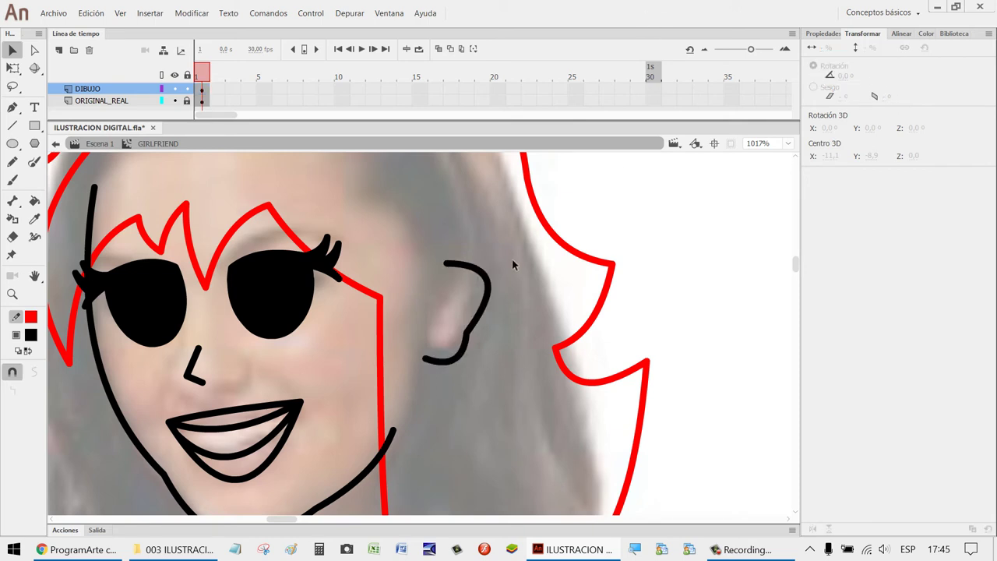
Close the ear's open inner side with a red line joining both ends, and bow it slightly toward the face.
key(n)
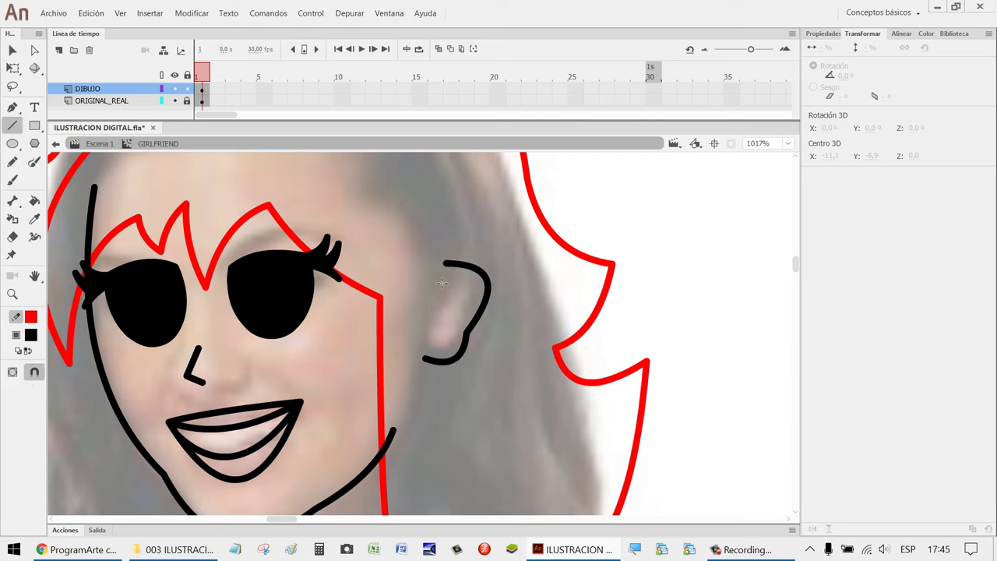
mouse_move(444, 265)
mouse_down()
mouse_move(418, 384)
mouse_move(425, 358)
mouse_up()
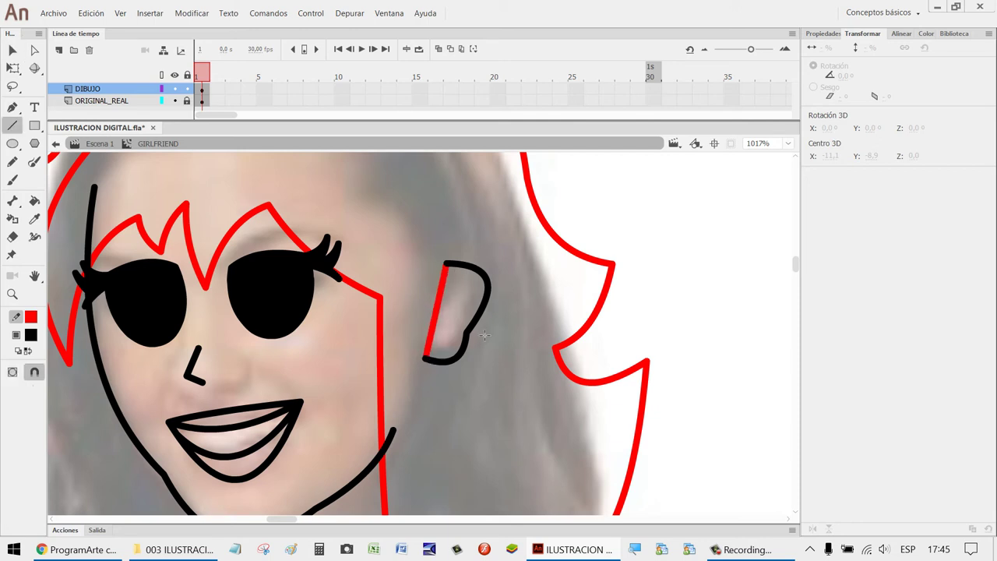
key(v)
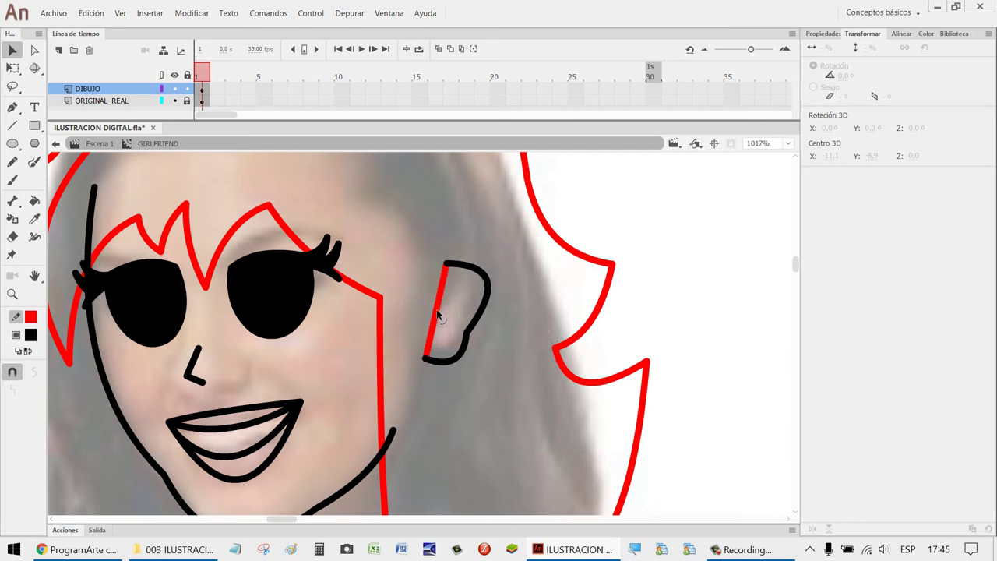
drag(438, 316, 434, 317)
scroll(437, 321, down, 6)
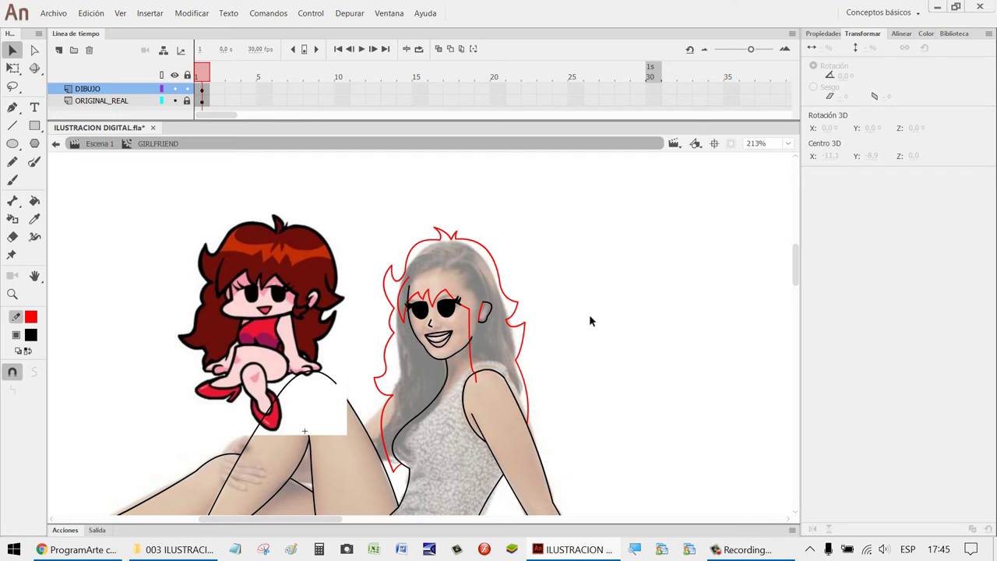
key(z)
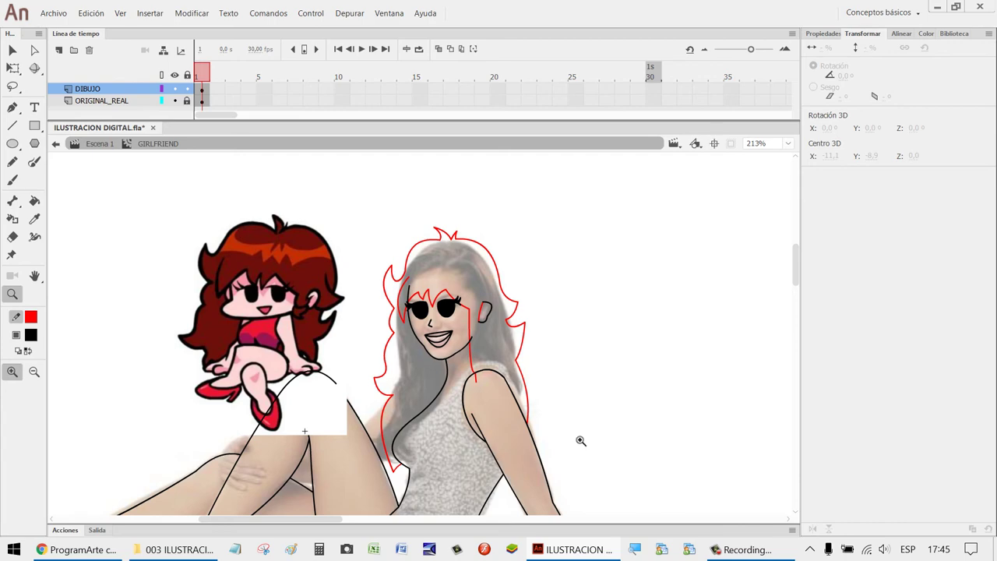
drag(581, 441, 346, 318)
key(n)
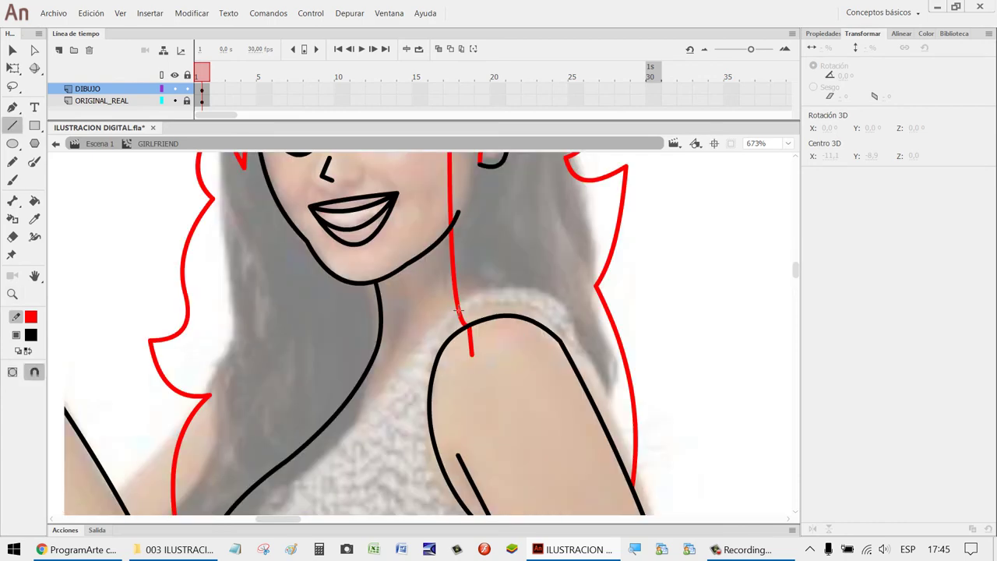
key(ctrl+2)
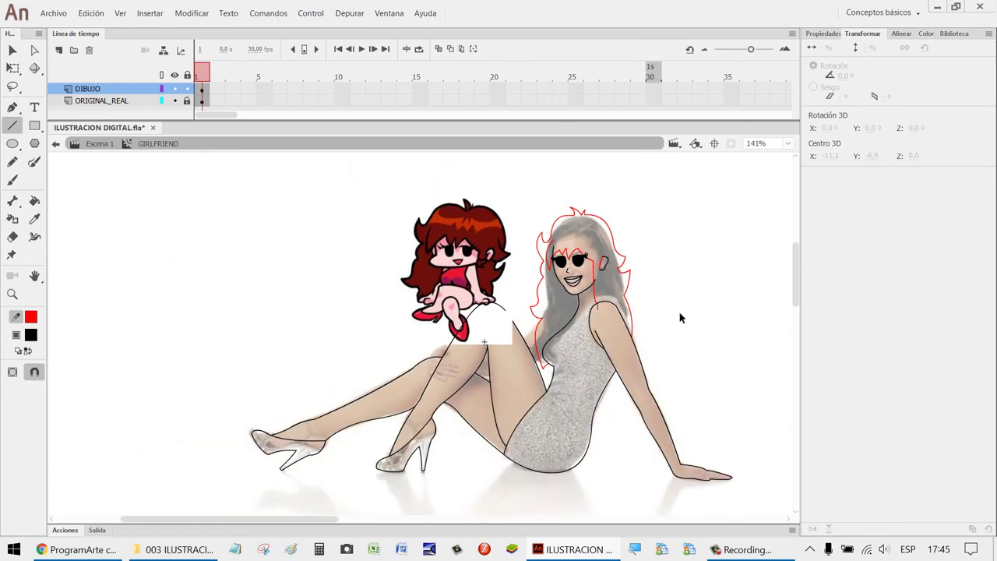
Try to break apart all the artwork on the drawing layer, including the reference character picture.
key(v)
right_click(718, 265)
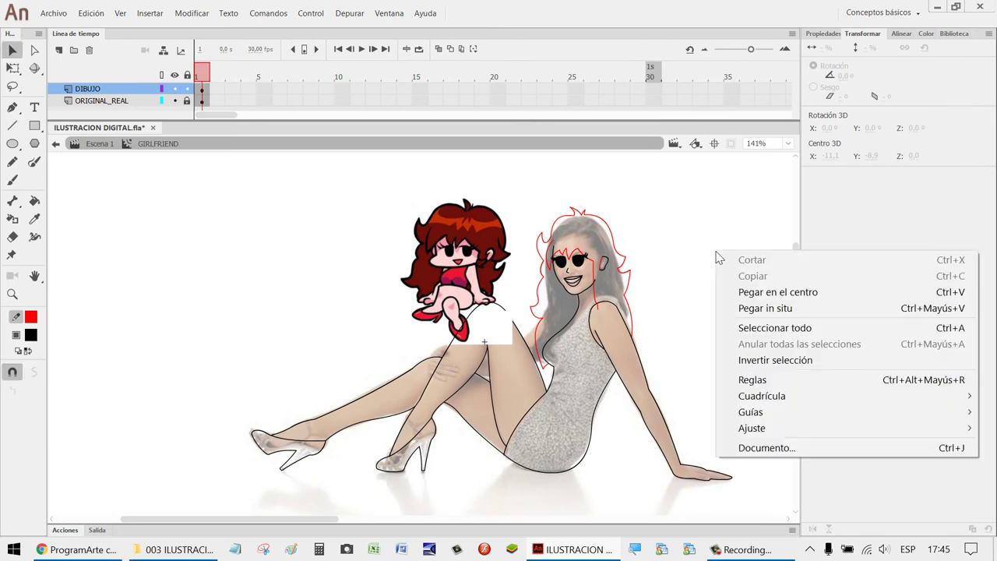
click(762, 308)
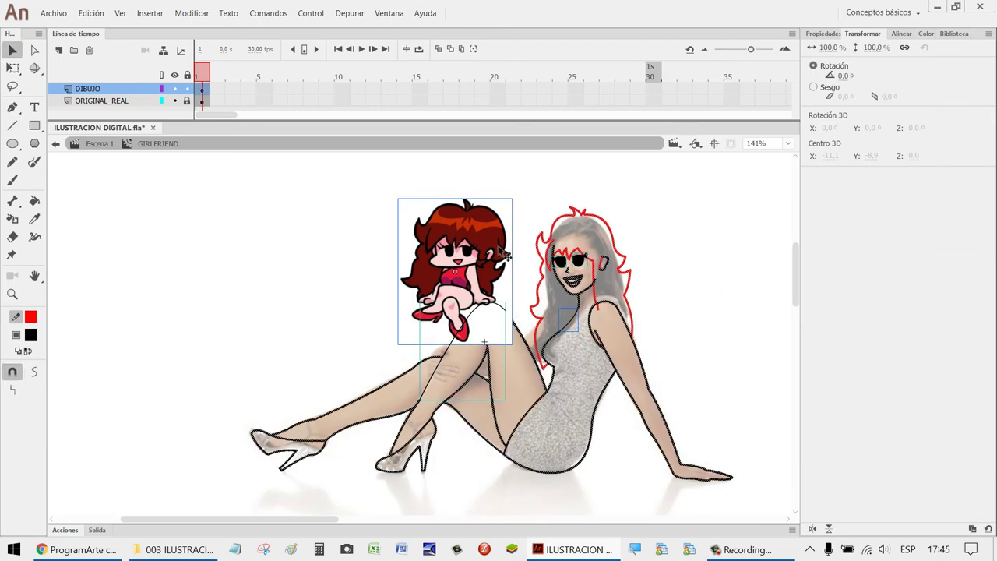
right_click(637, 336)
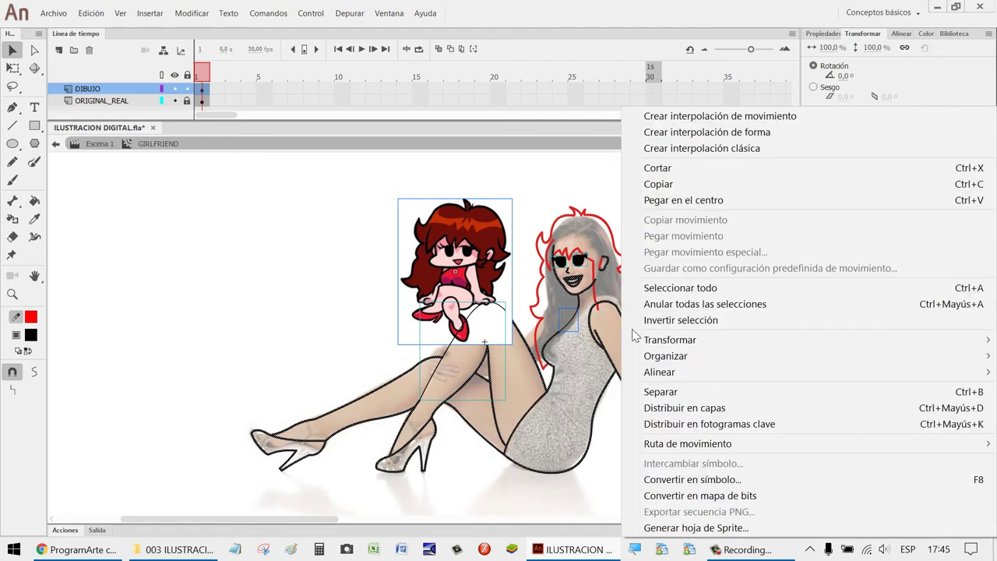
click(693, 396)
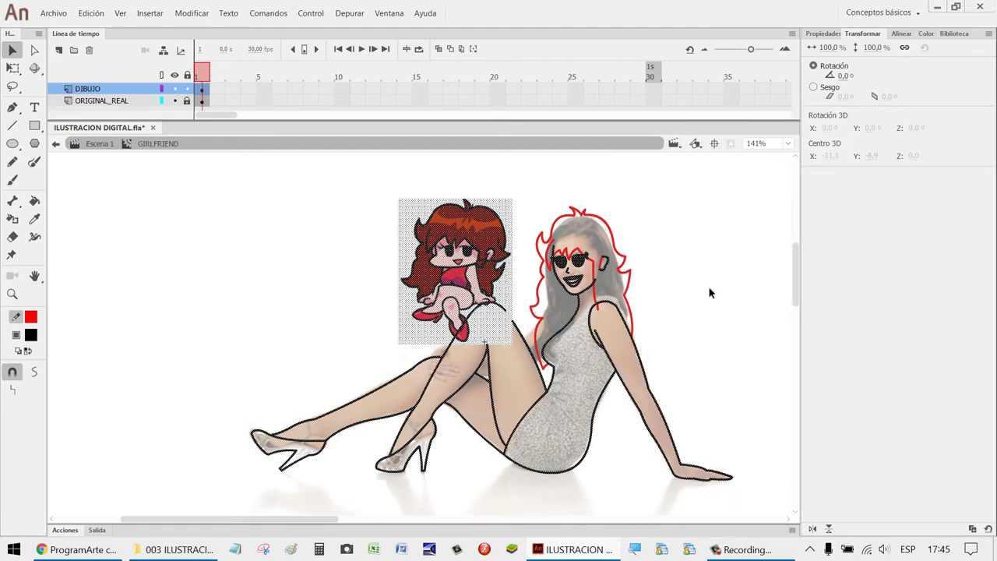
key(ctrl+z)
click(743, 252)
Move the reference character picture up and left, clear of the knees, and break apart the remaining groups of line art.
drag(477, 261, 297, 238)
right_click(709, 225)
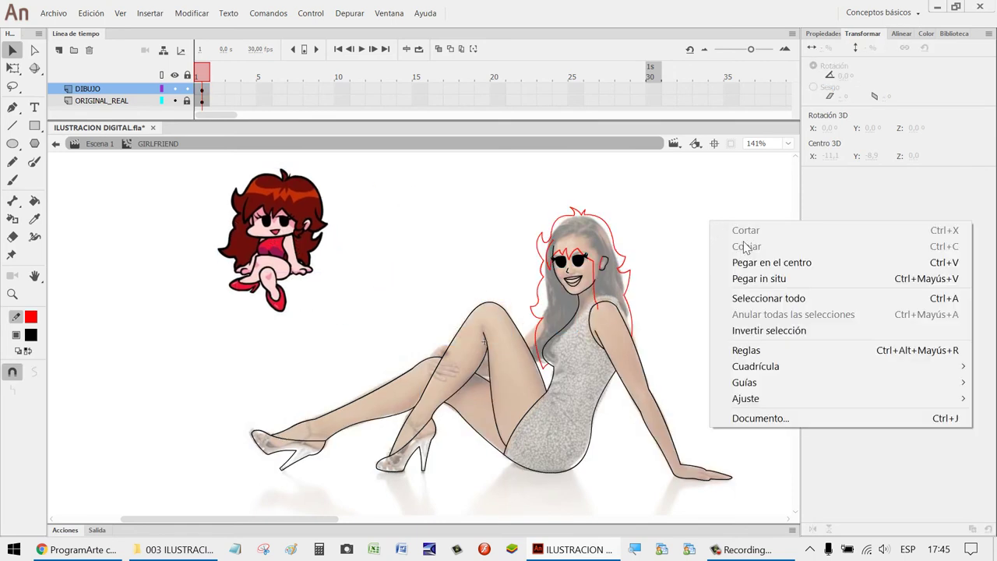
click(803, 307)
key(ctrl+a)
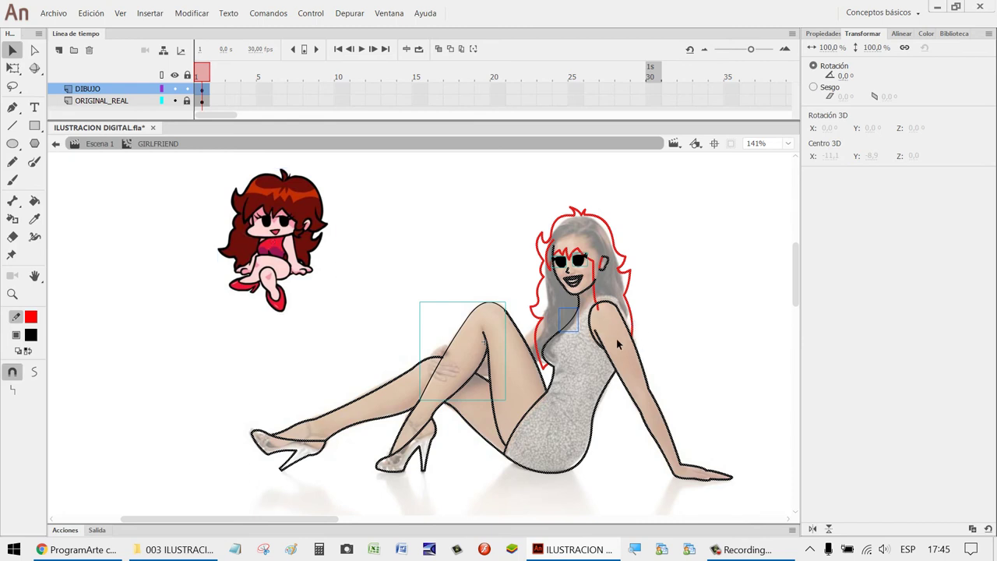
right_click(558, 376)
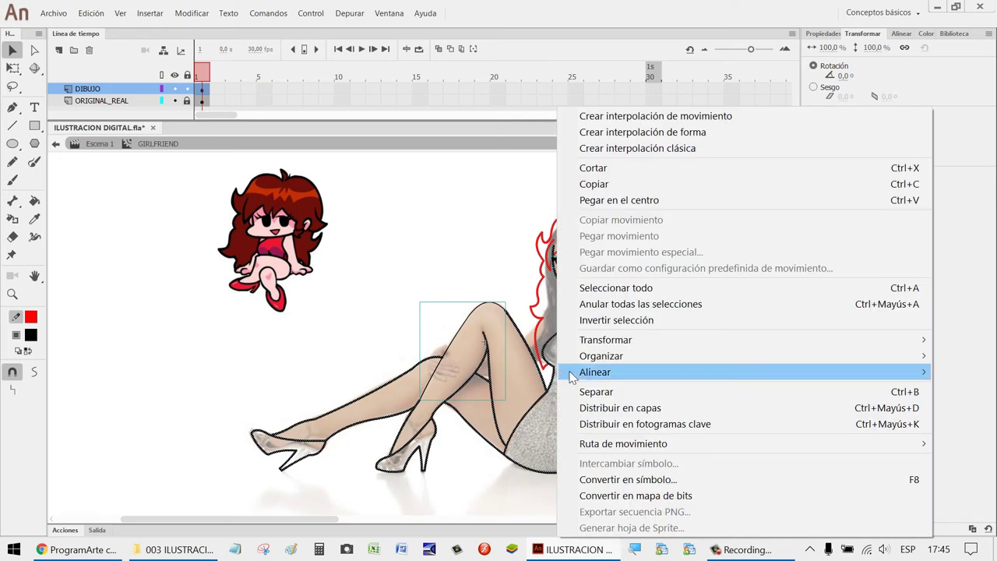
click(602, 391)
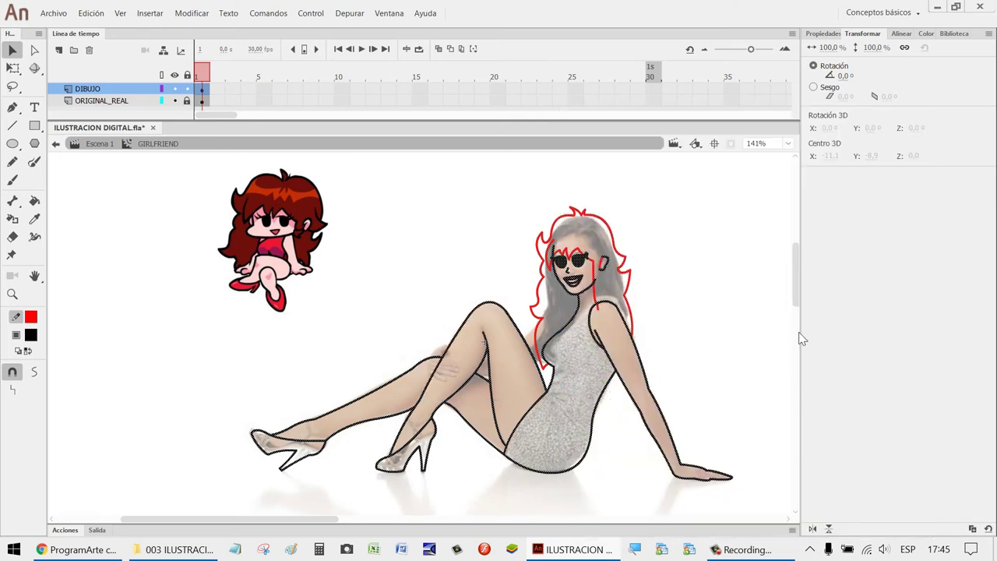
click(730, 225)
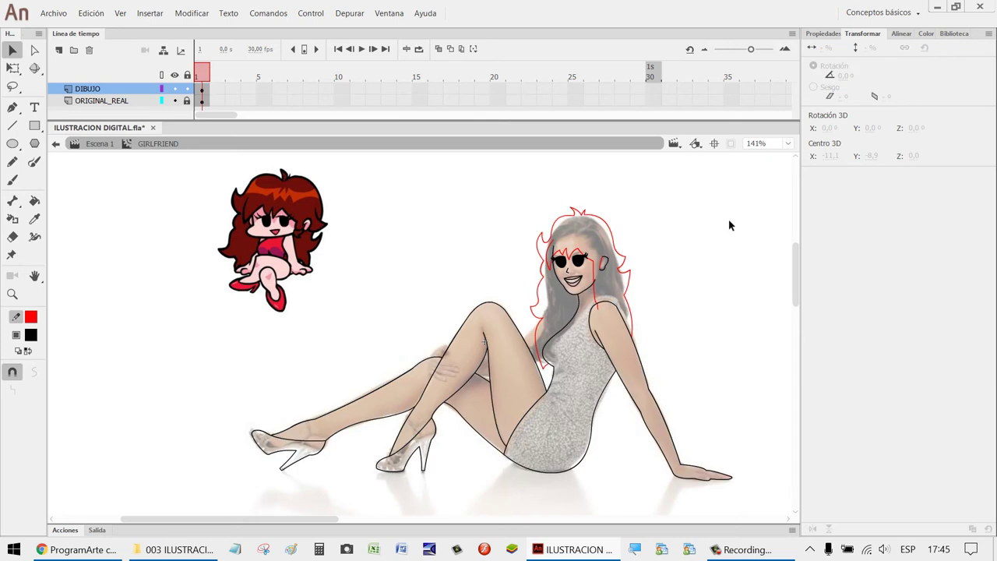
Hide and show the ORIGINAL_REAL photo layer to check the line art alone, and examine the face and hair outlines up close.
click(175, 101)
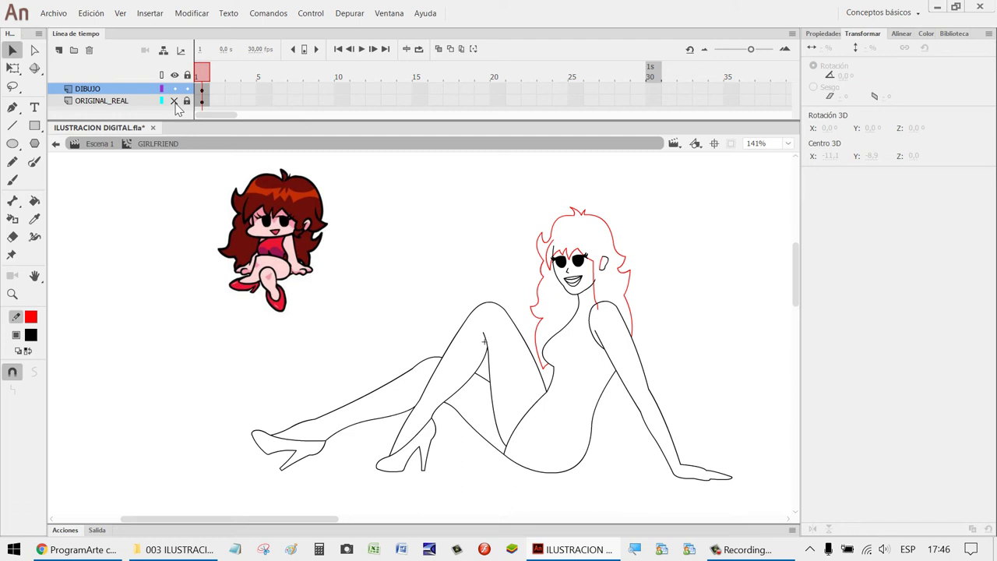
click(174, 101)
click(174, 101)
click(174, 102)
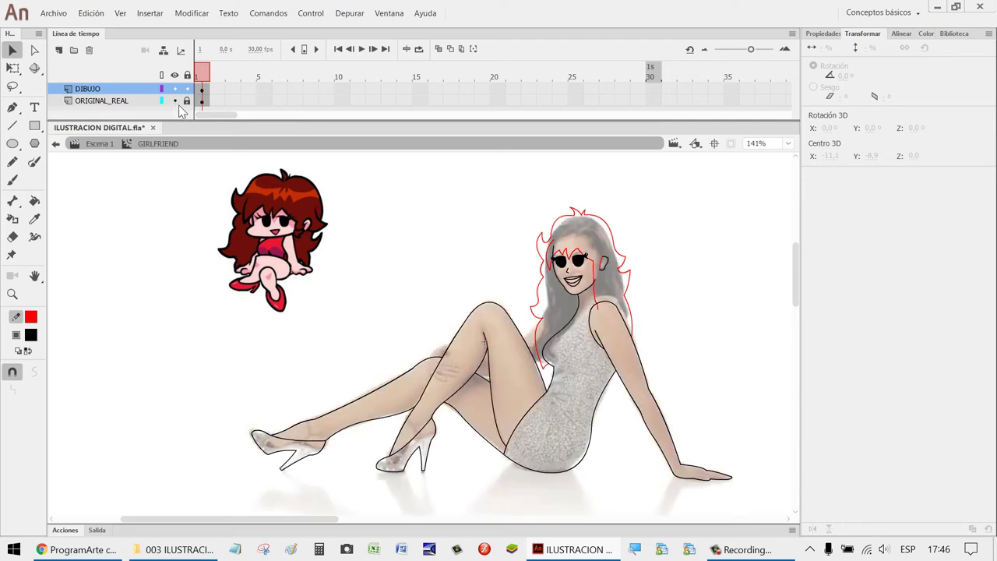
key(z)
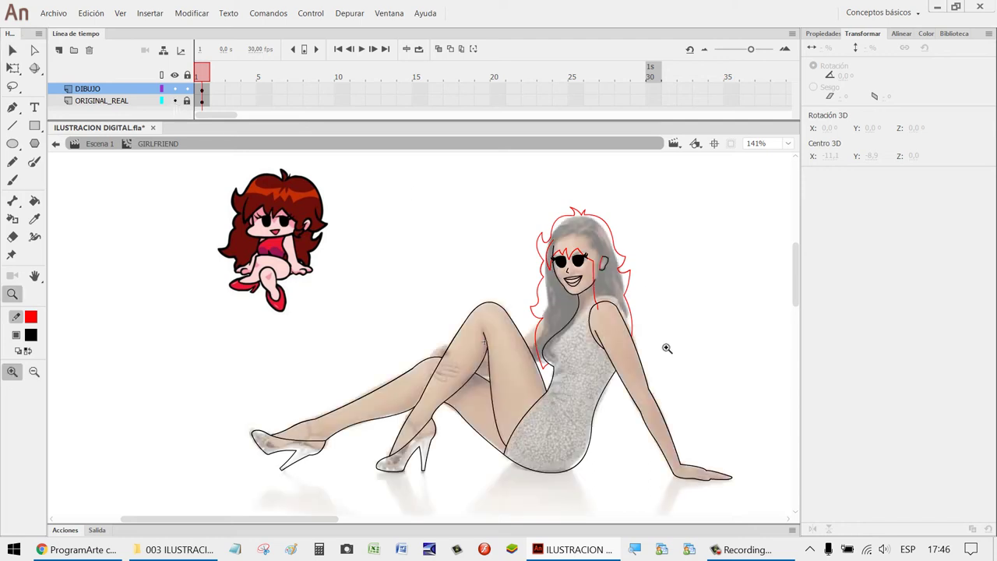
drag(668, 345, 502, 261)
scroll(479, 282, up, 2)
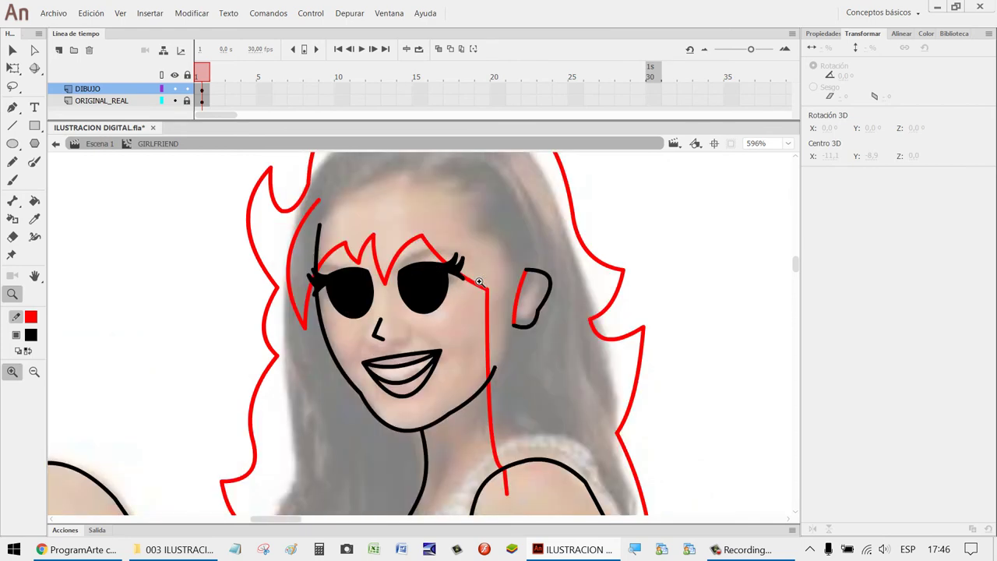
scroll(479, 282, down, 2)
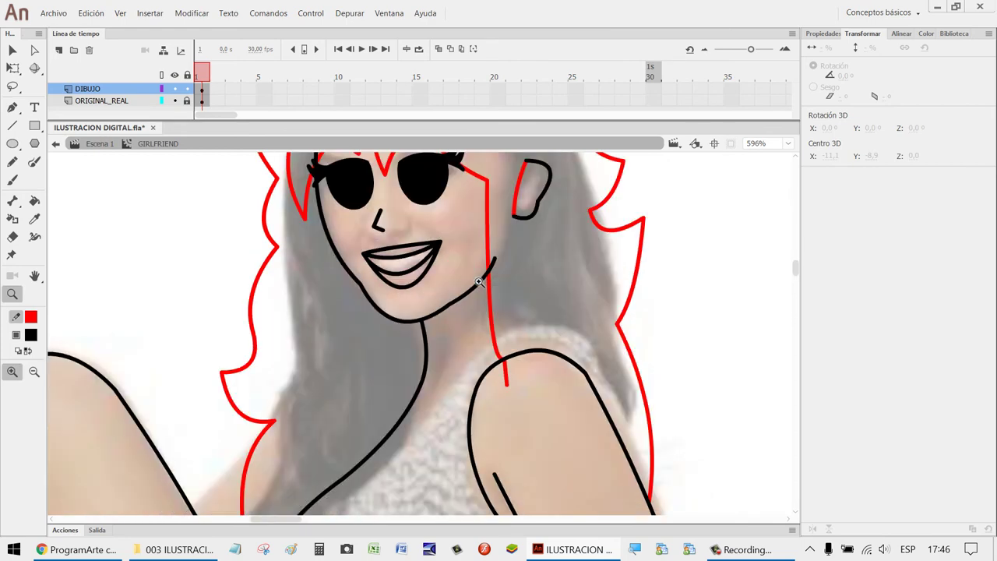
scroll(470, 284, down, 4)
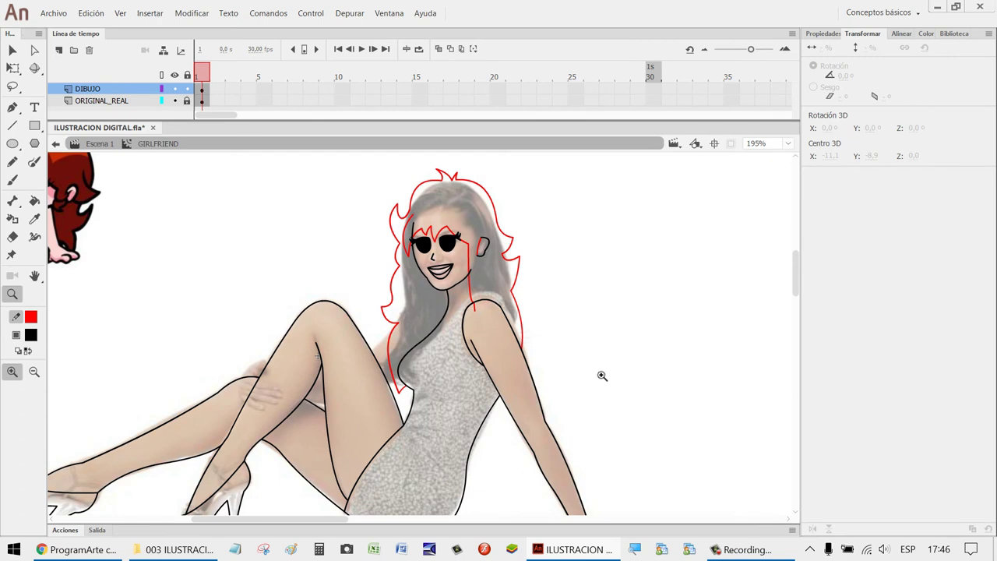
scroll(600, 378, up, 2)
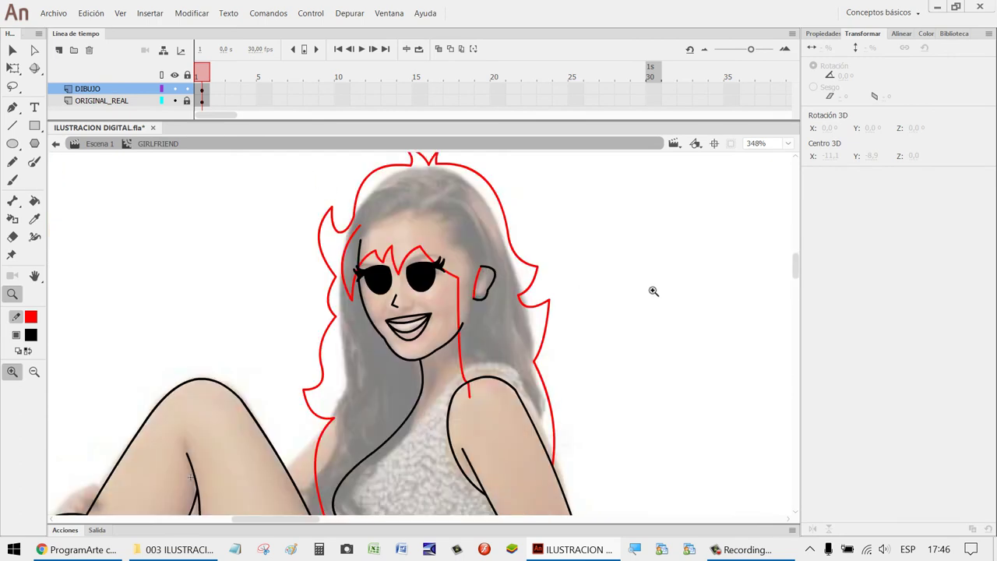
Select all the line art on the drawing layer, leaving out the reference character picture, and set its stroke colour to black.
key(v)
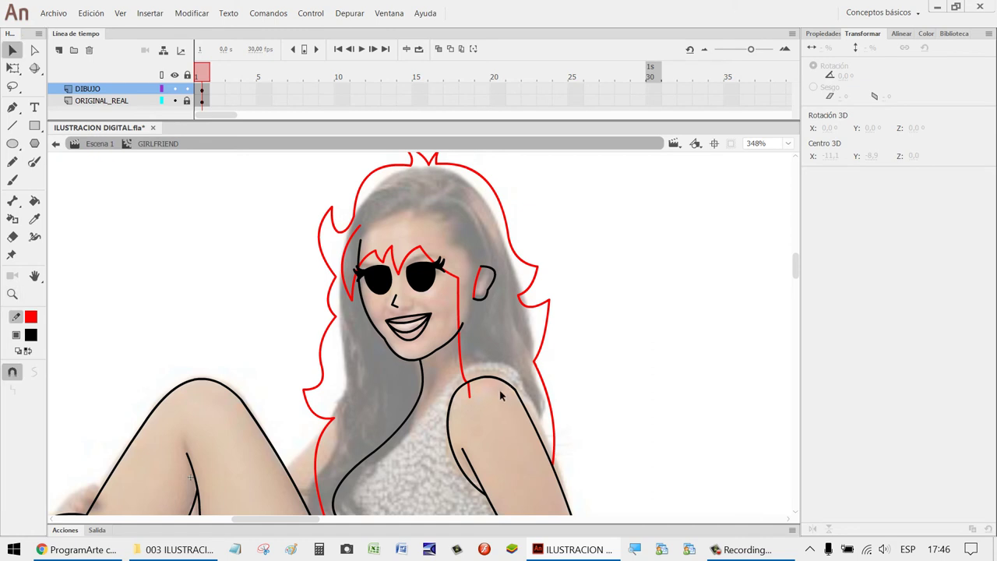
key(ctrl+a)
click(612, 313)
scroll(609, 309, up, 3)
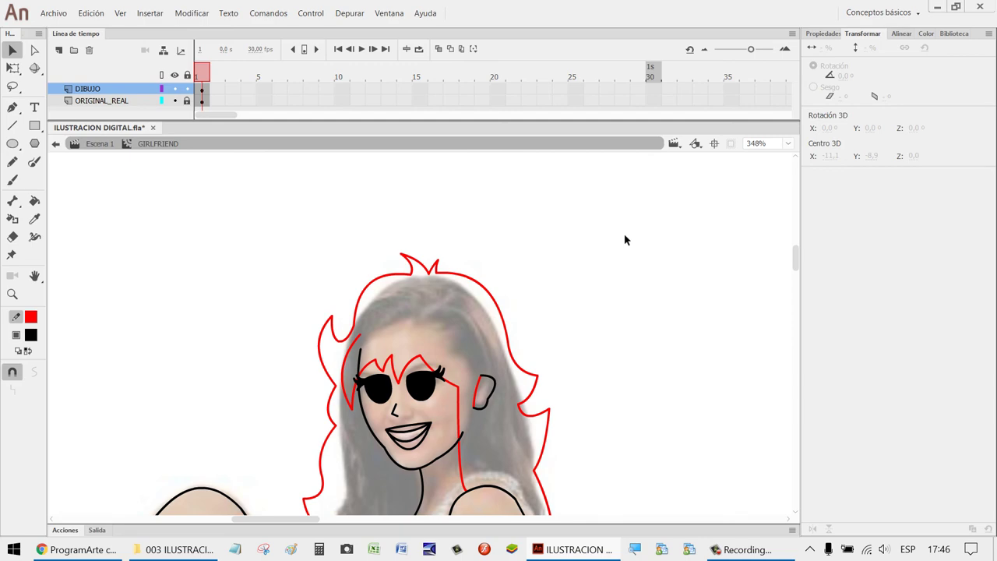
right_click(625, 240)
click(718, 312)
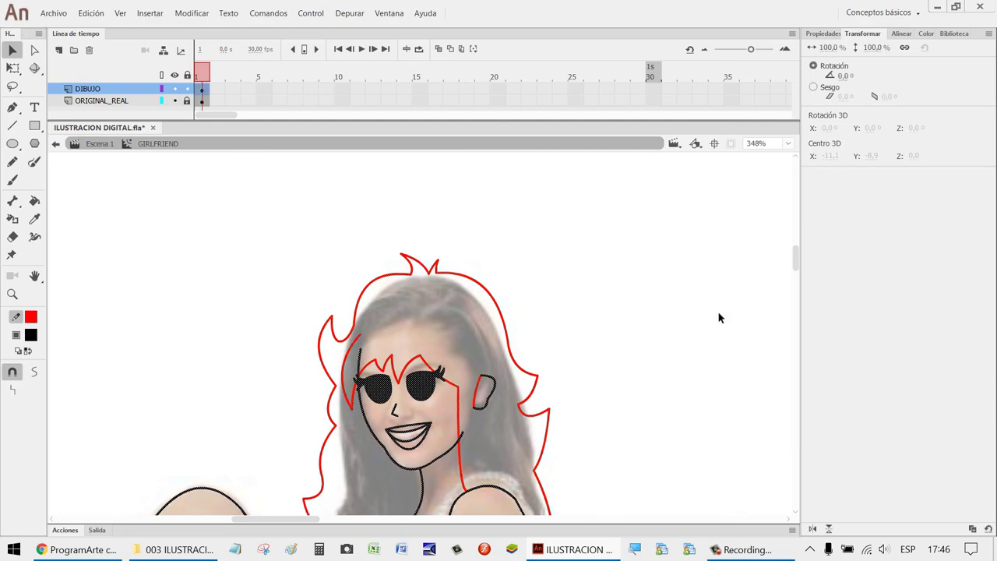
scroll(683, 319, down, 6)
scroll(682, 320, up, 3)
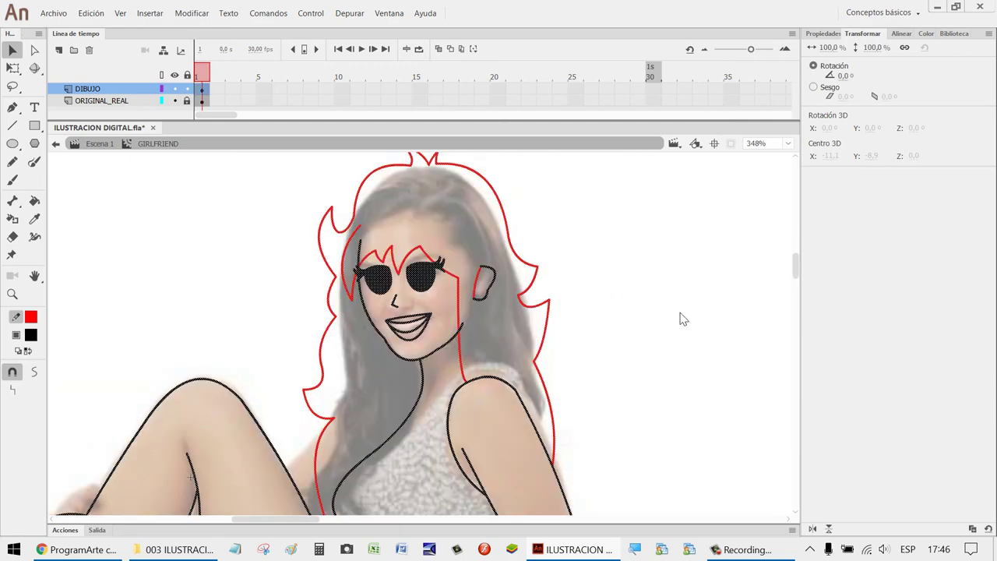
click(838, 35)
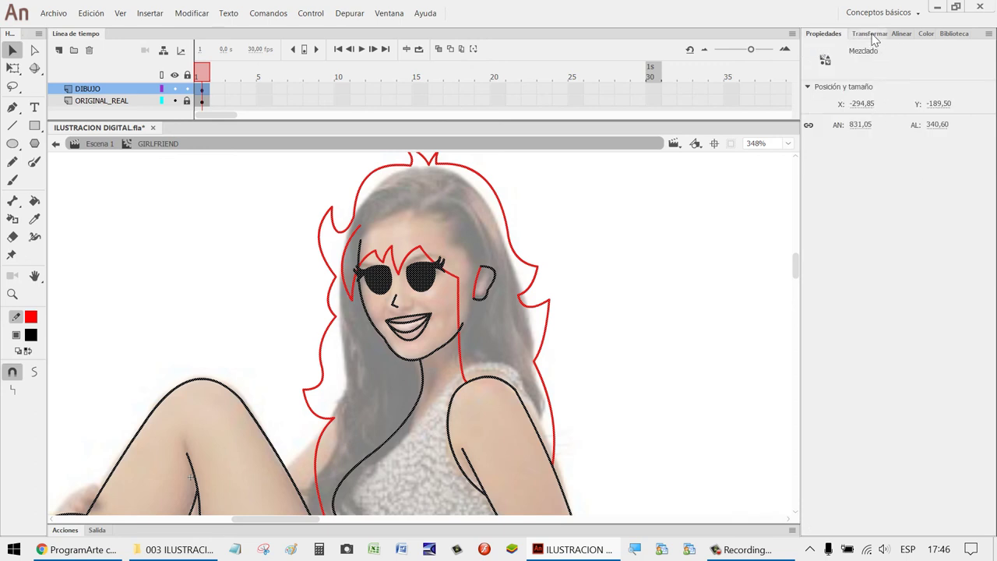
scroll(600, 292, down, 3)
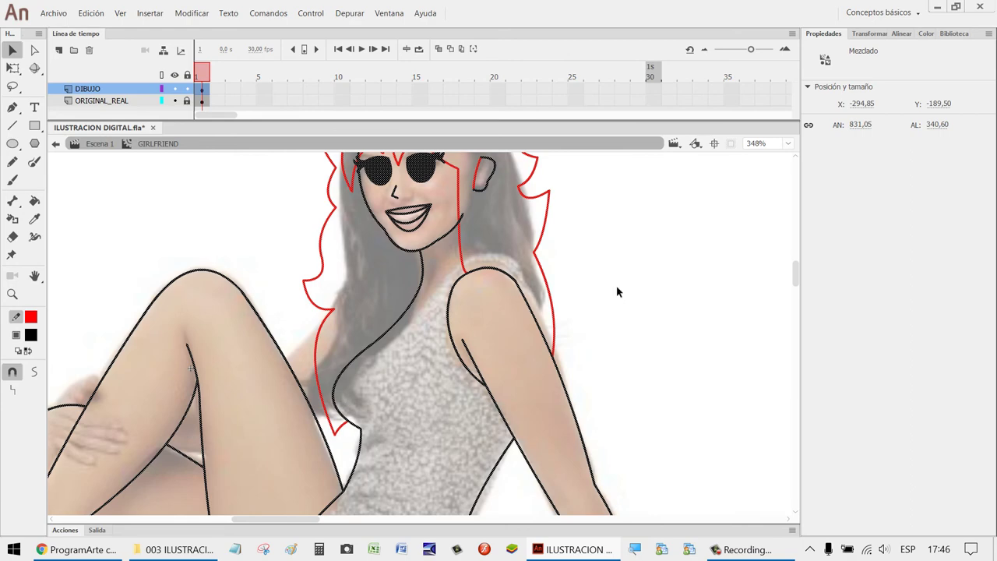
scroll(616, 292, down, 5)
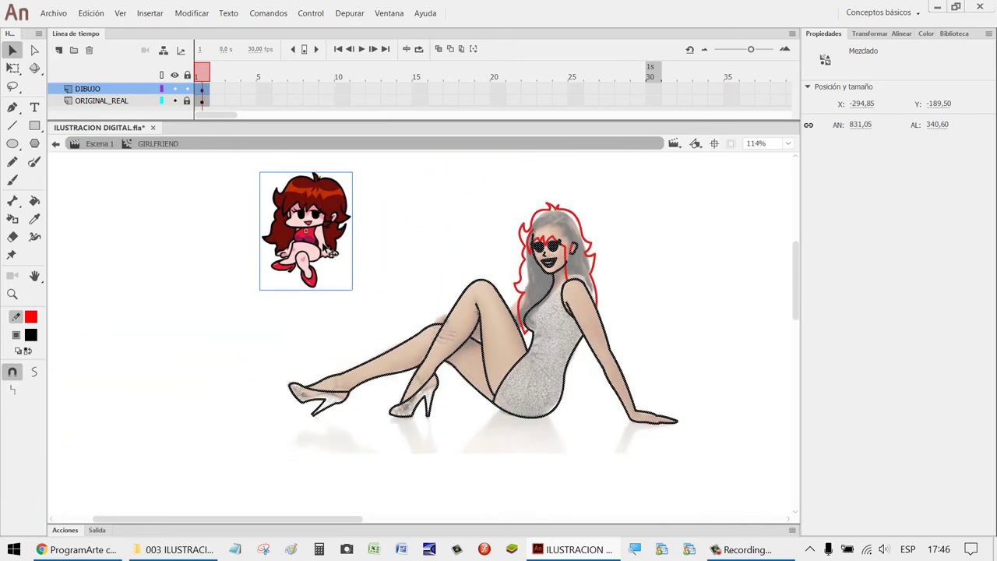
shift+click(328, 250)
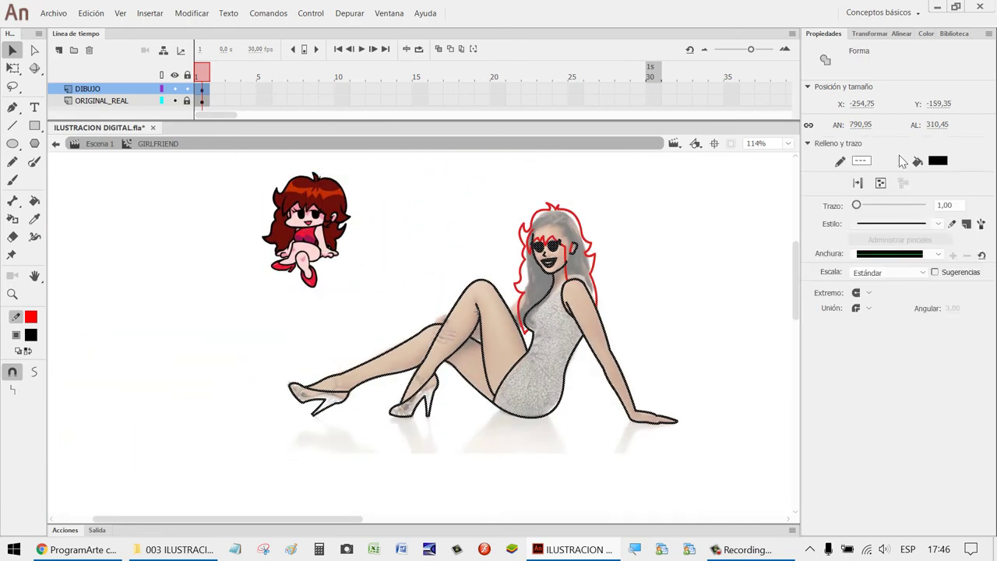
click(862, 161)
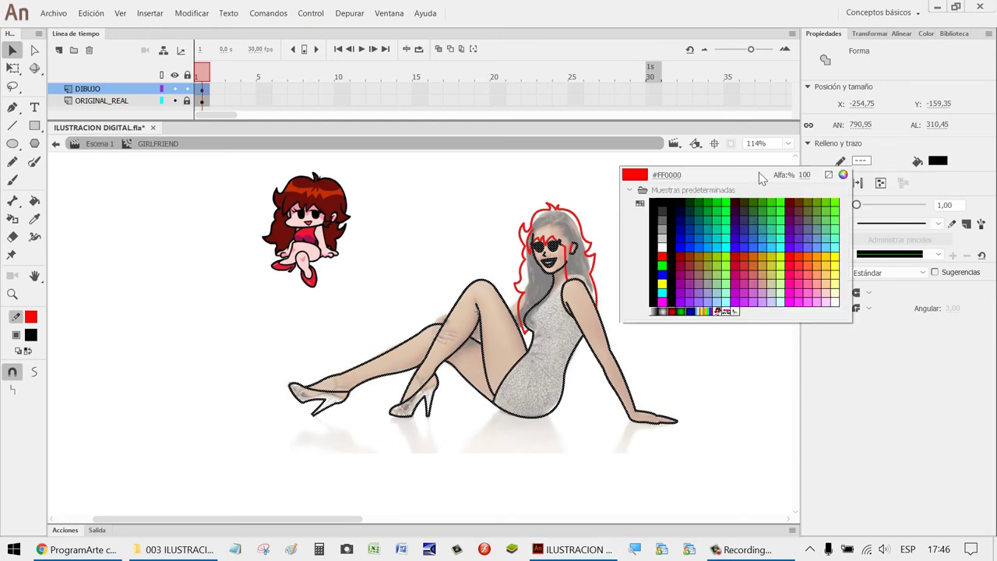
click(656, 209)
click(696, 269)
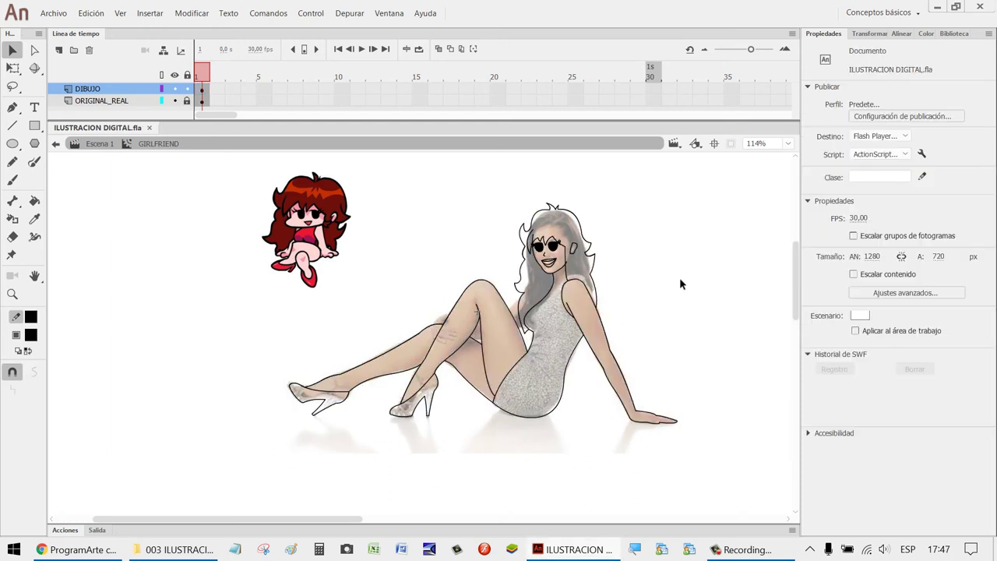
click(763, 550)
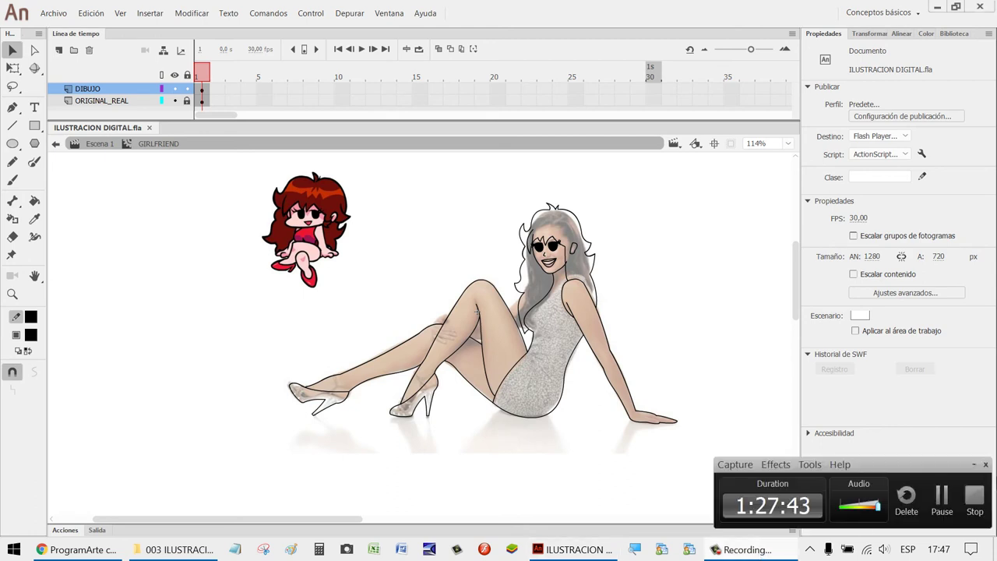
click(973, 464)
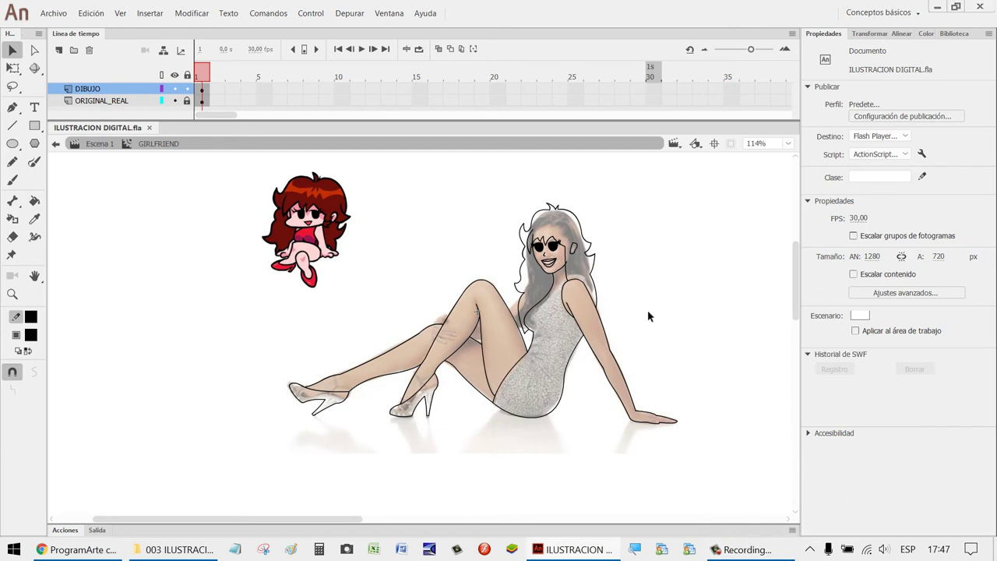
Move the reference character picture to the right, closer to the woman.
drag(331, 217, 367, 226)
key(z)
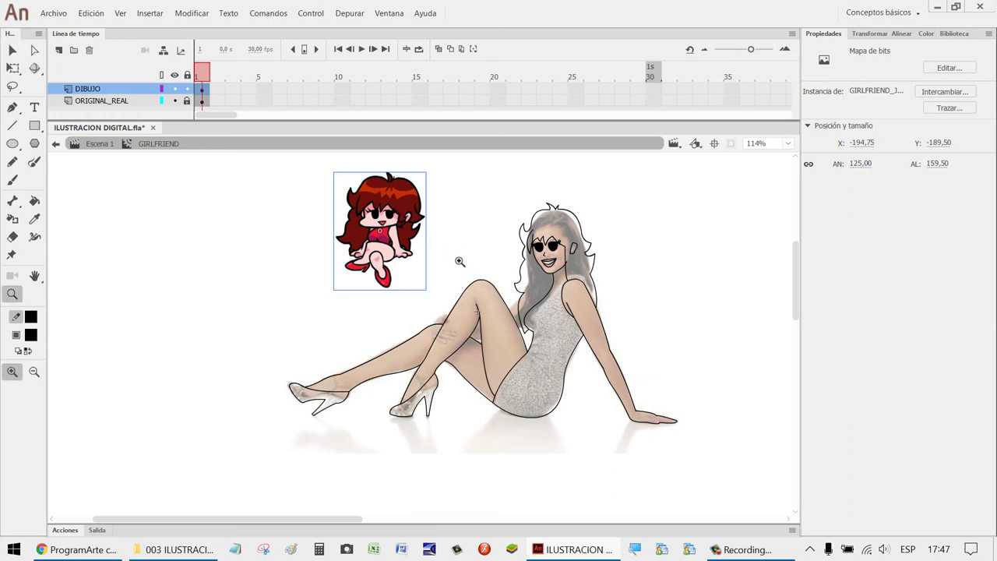
drag(455, 262, 285, 163)
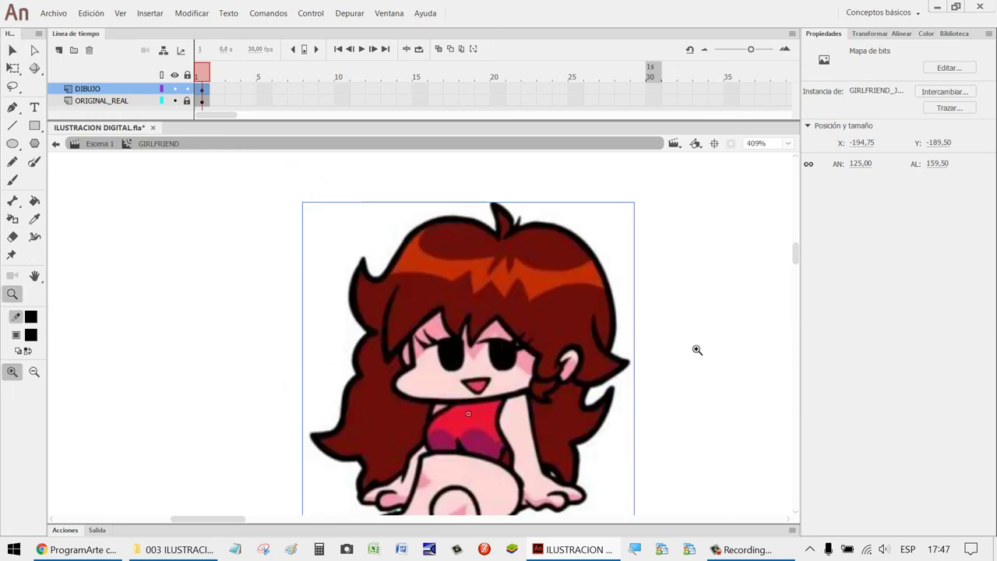
scroll(687, 351, down, 2)
scroll(687, 350, down, 2)
Draw a short line inward from the crown's left hair outline as the start of the highlight edge, and bow it downward.
key(h)
drag(703, 407, 468, 358)
key(z)
drag(668, 414, 442, 253)
key(h)
mouse_move(313, 371)
mouse_down()
mouse_move(530, 343)
mouse_move(545, 363)
mouse_up()
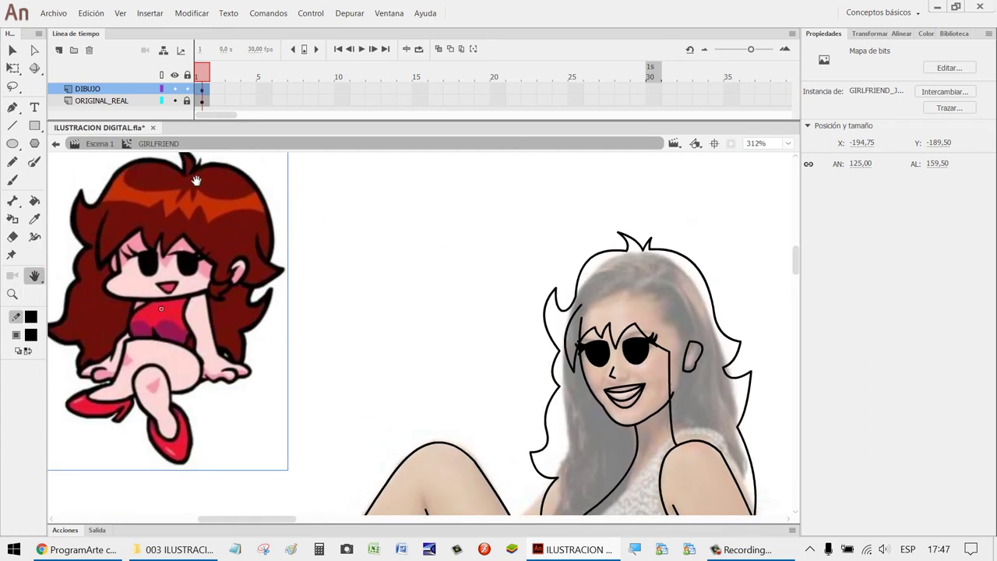
key(n)
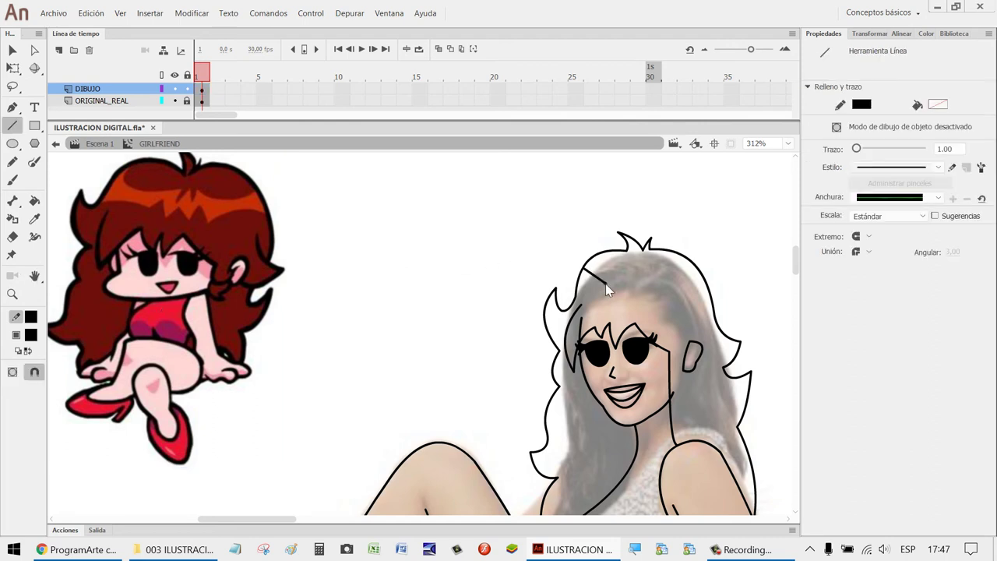
mouse_move(582, 268)
mouse_down()
mouse_move(629, 292)
mouse_move(599, 291)
mouse_move(624, 279)
mouse_up()
key(v)
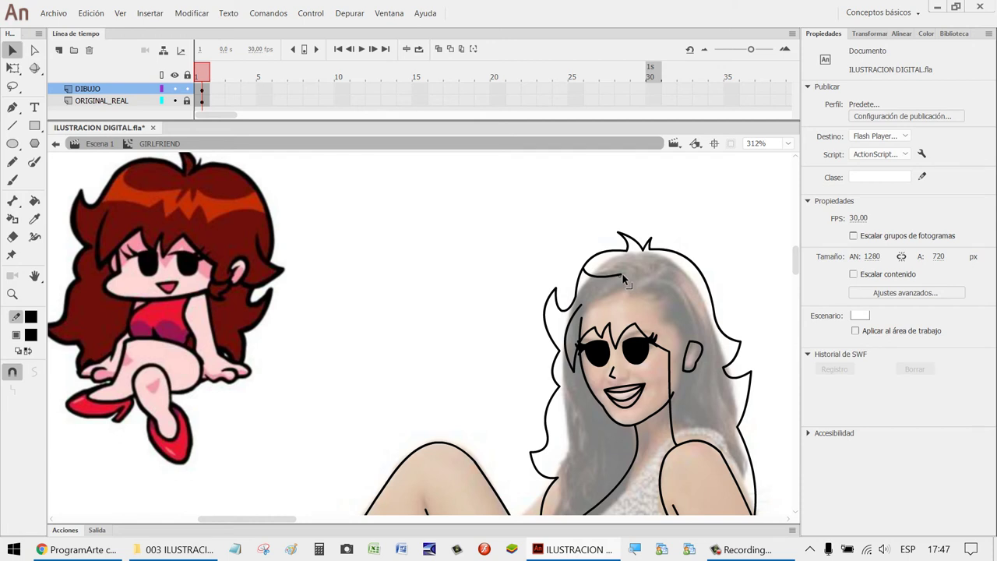
Continue the highlight edge with a zigzag across the crown to the right hair outline, and curve its last segment downward.
key(n)
mouse_move(635, 291)
mouse_down()
mouse_move(635, 301)
mouse_move(632, 277)
mouse_move(659, 303)
mouse_move(667, 283)
mouse_move(706, 280)
mouse_up()
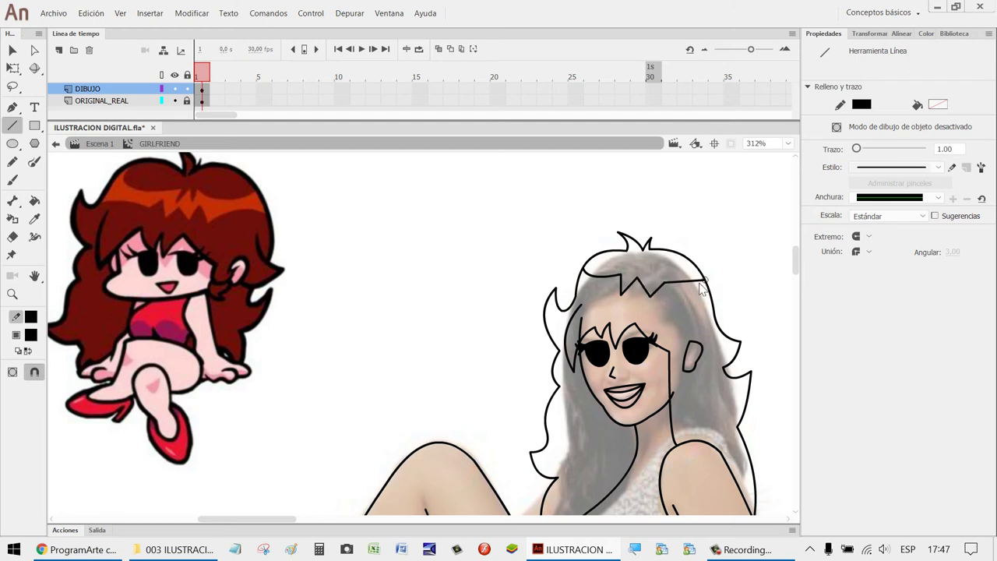
key(v)
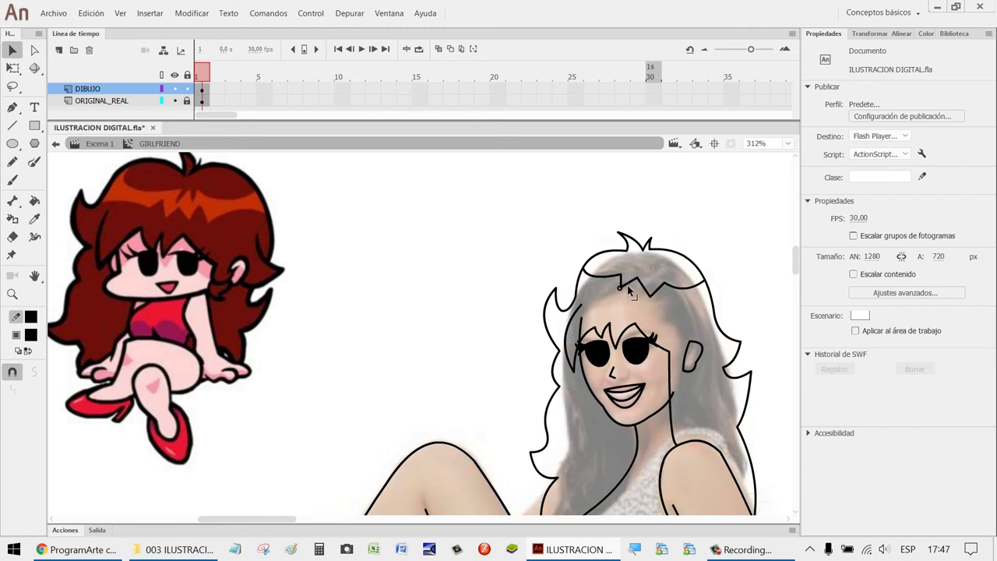
key(n)
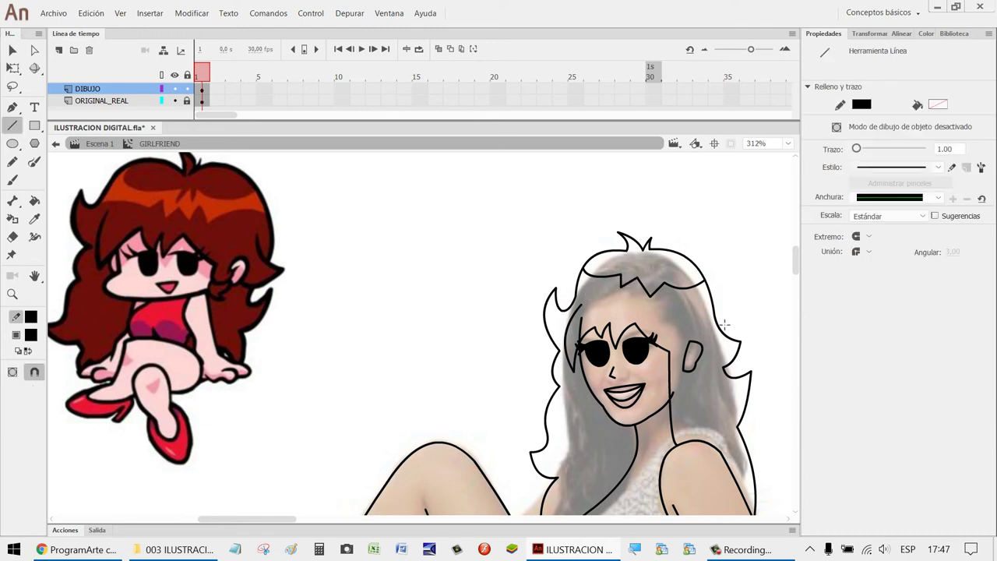
Refine the hair highlight edge by flattening the right curve, shifting the zigzag corners, and bowing the zigzag's straight sides into curves.
key(z)
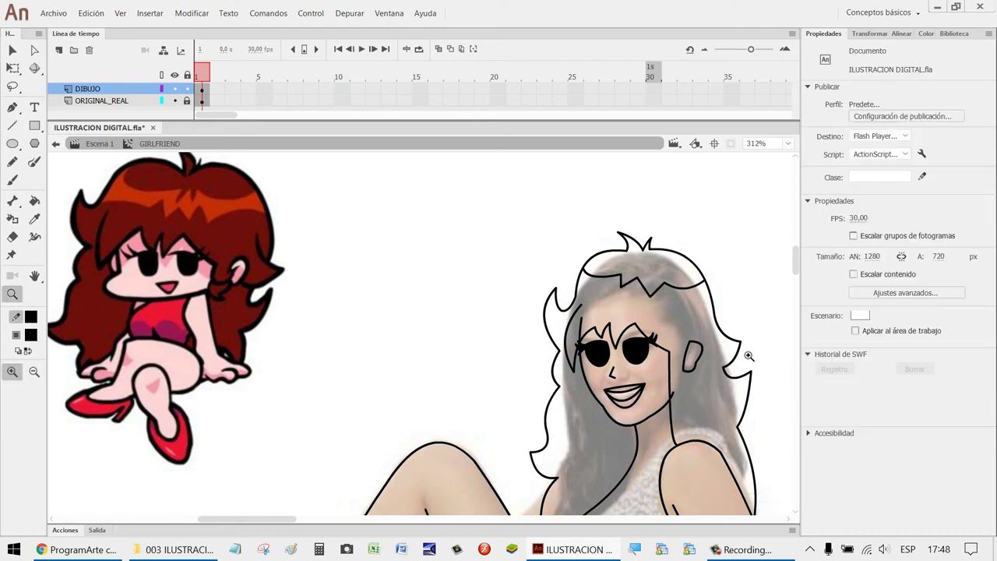
drag(749, 357, 534, 230)
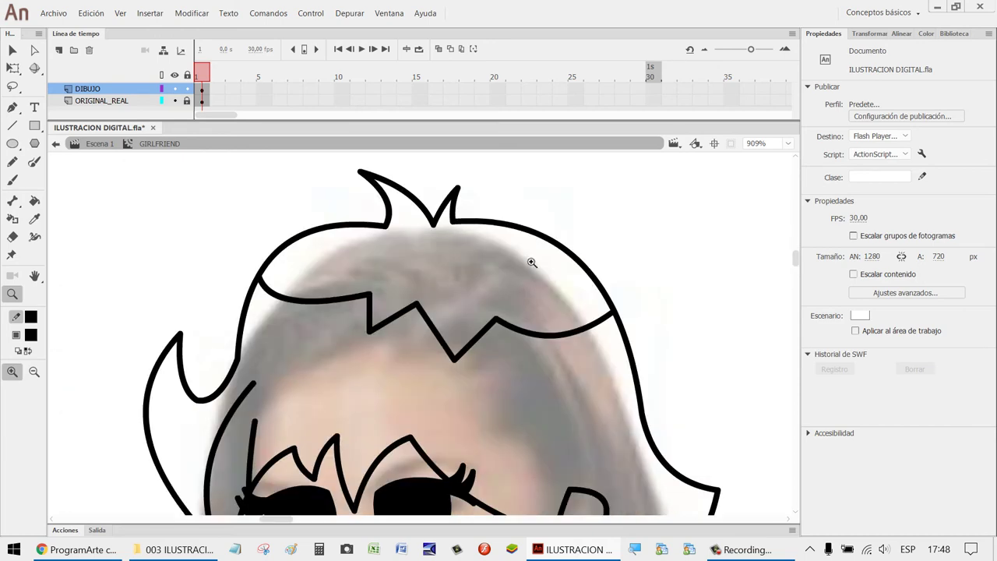
key(v)
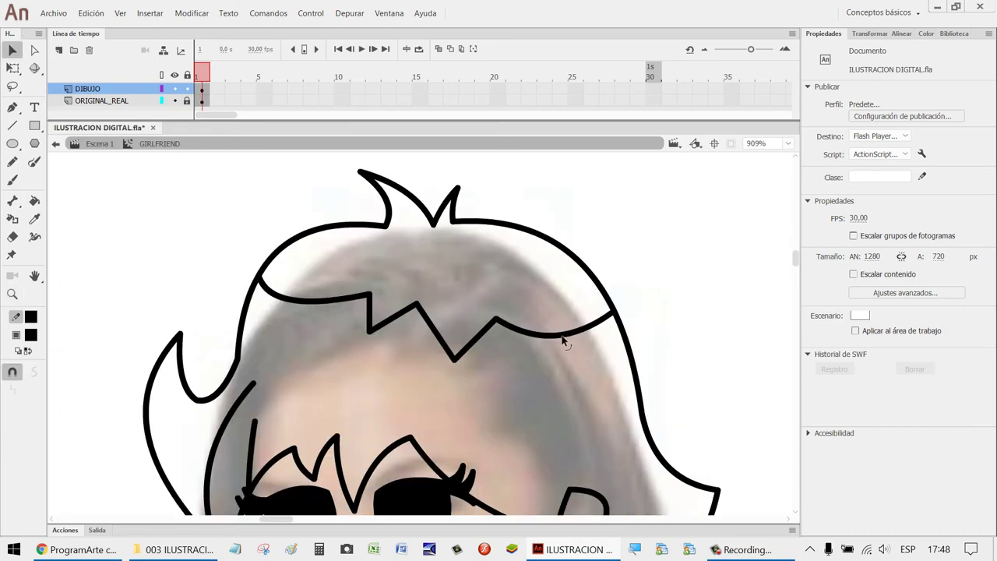
drag(563, 338, 563, 329)
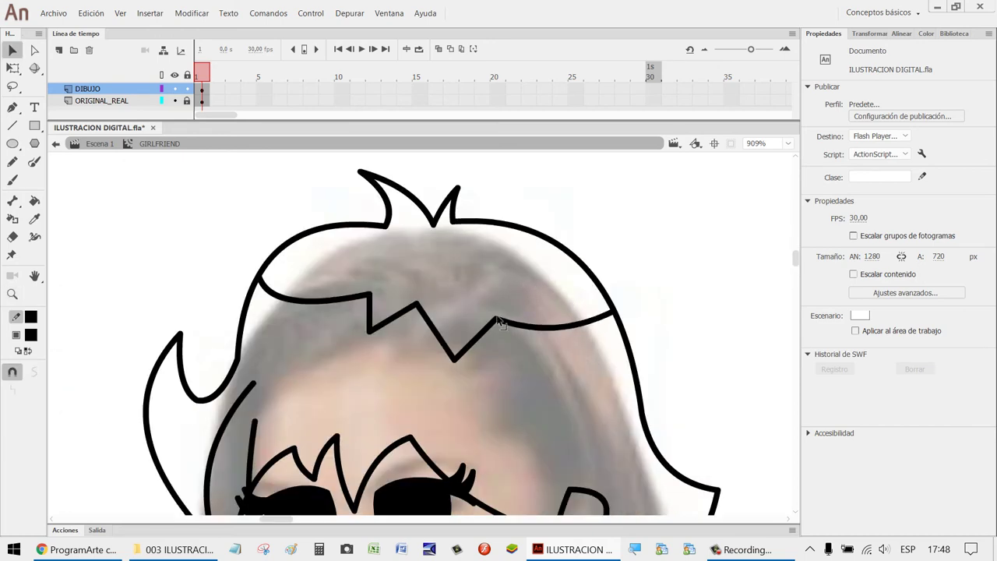
drag(498, 321, 494, 310)
drag(370, 296, 356, 298)
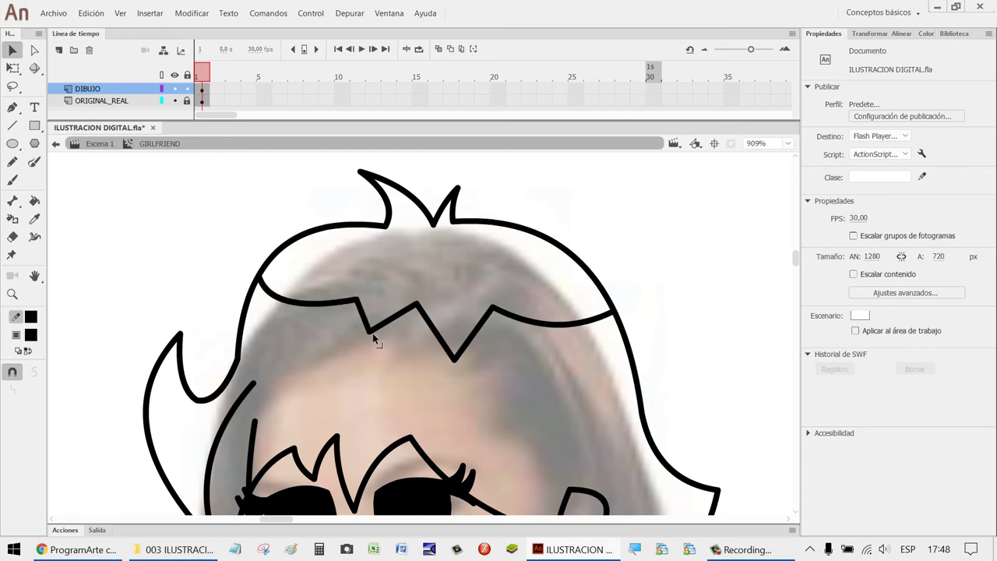
drag(373, 335, 384, 340)
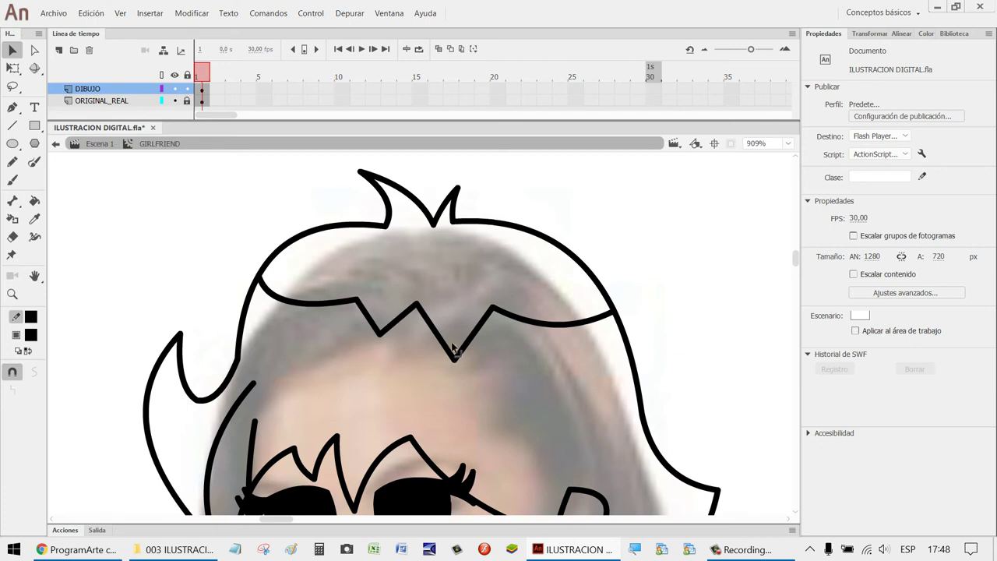
drag(453, 344, 439, 333)
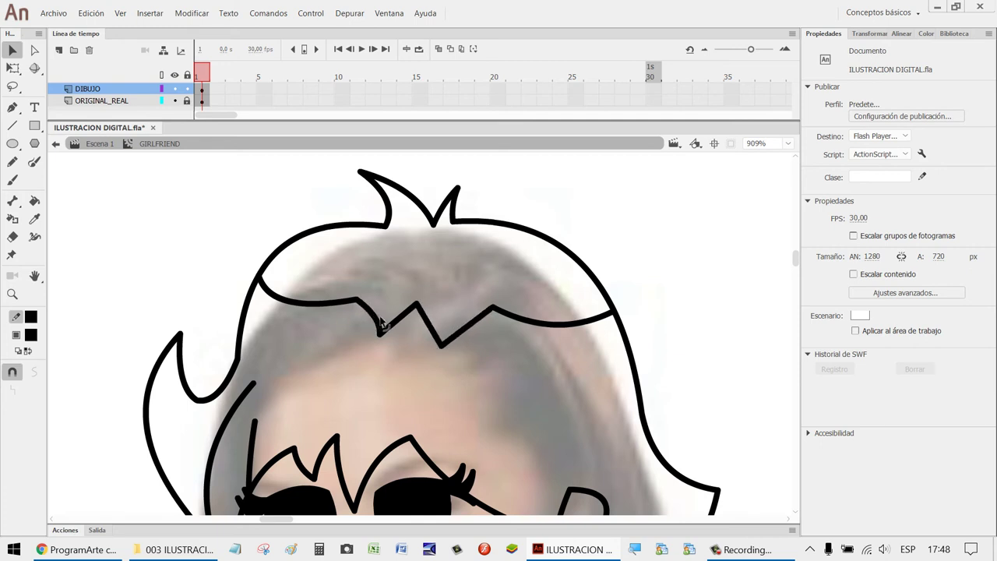
drag(403, 317, 422, 332)
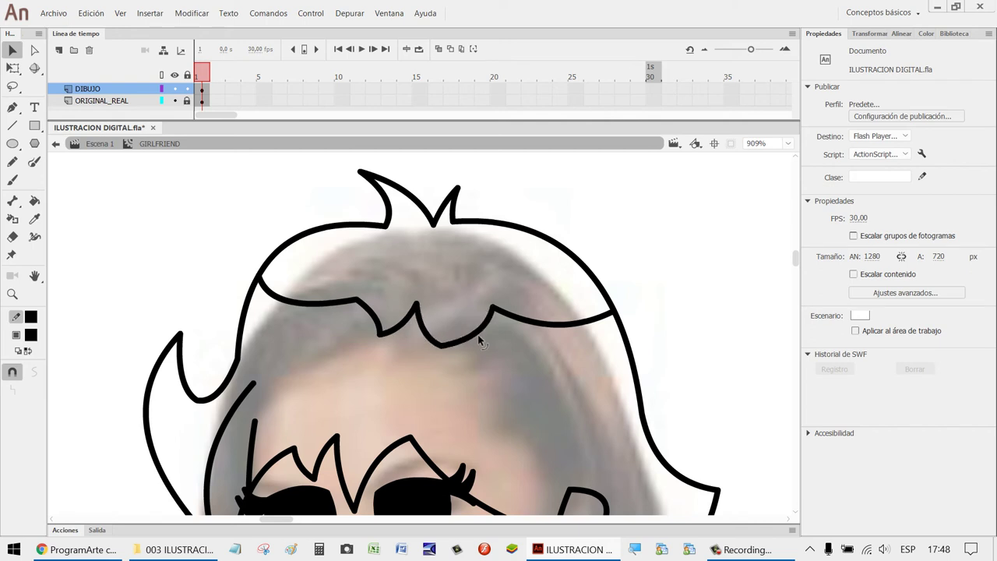
Delete the curved zigzag segments in the middle of the hair highlight edge, keeping only the two outer curves.
key(h)
mouse_move(276, 307)
mouse_down()
mouse_move(652, 317)
mouse_move(348, 298)
mouse_move(556, 378)
mouse_move(574, 340)
mouse_move(361, 323)
mouse_move(483, 314)
mouse_move(291, 291)
mouse_move(457, 306)
mouse_move(462, 297)
mouse_up()
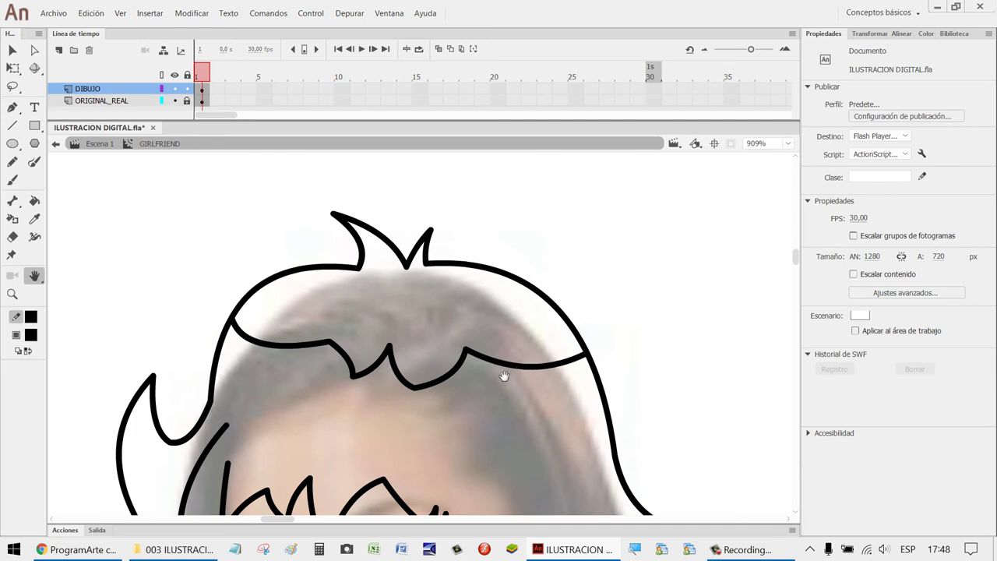
key(v)
click(452, 378)
key(Delete)
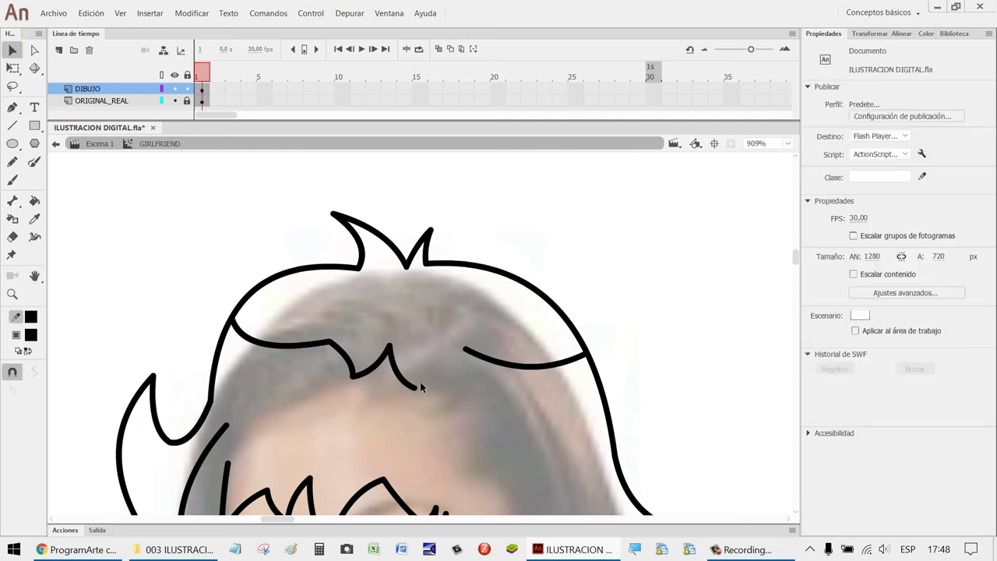
click(405, 380)
key(Delete)
click(354, 378)
key(Delete)
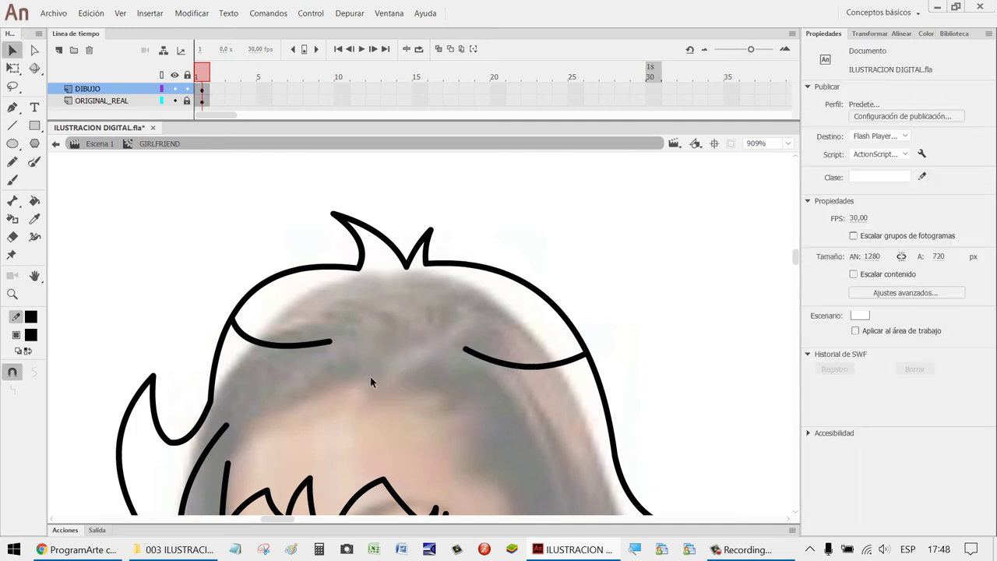
Draw a sharp straight-sided zigzag with three downward points joining the two outer curves of the highlight edge.
key(n)
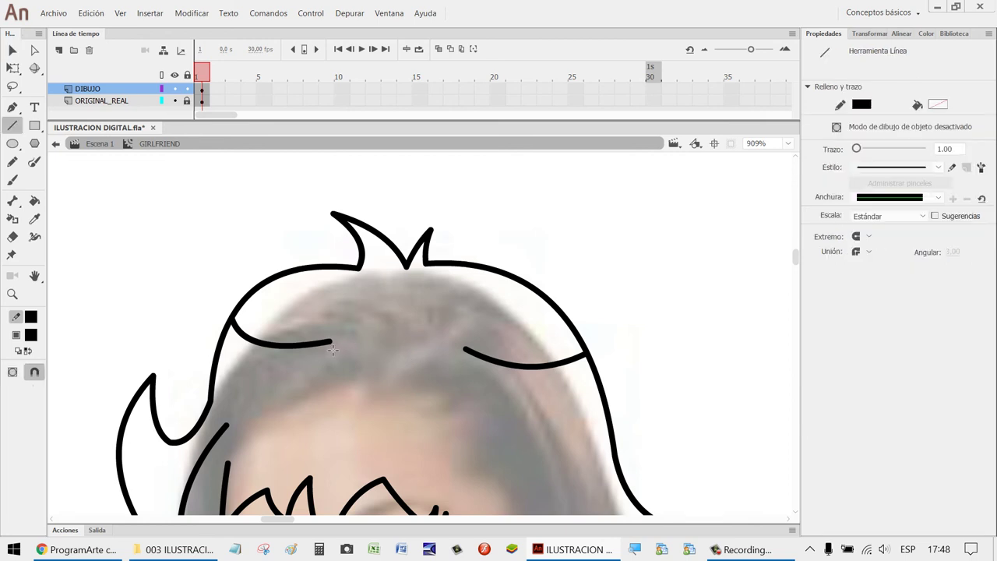
mouse_move(334, 346)
mouse_down()
mouse_move(349, 392)
mouse_move(374, 334)
mouse_move(389, 404)
mouse_move(422, 349)
mouse_move(434, 382)
mouse_move(465, 349)
mouse_up()
key(v)
key(n)
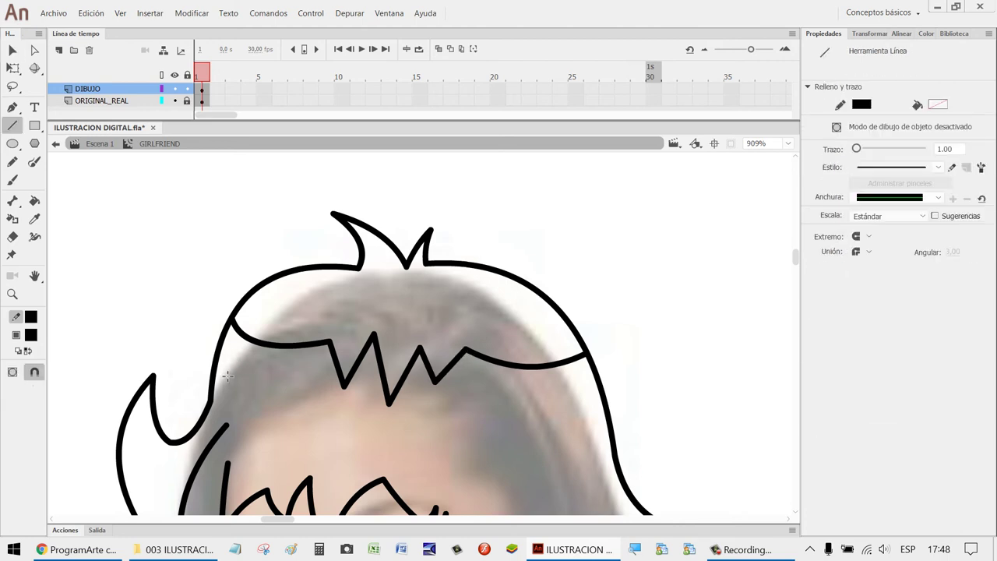
Draw a second, lower highlight edge across the hair, with upward-bowed outer lines and a straight-sided zigzag in the middle.
drag(213, 380, 266, 384)
key(v)
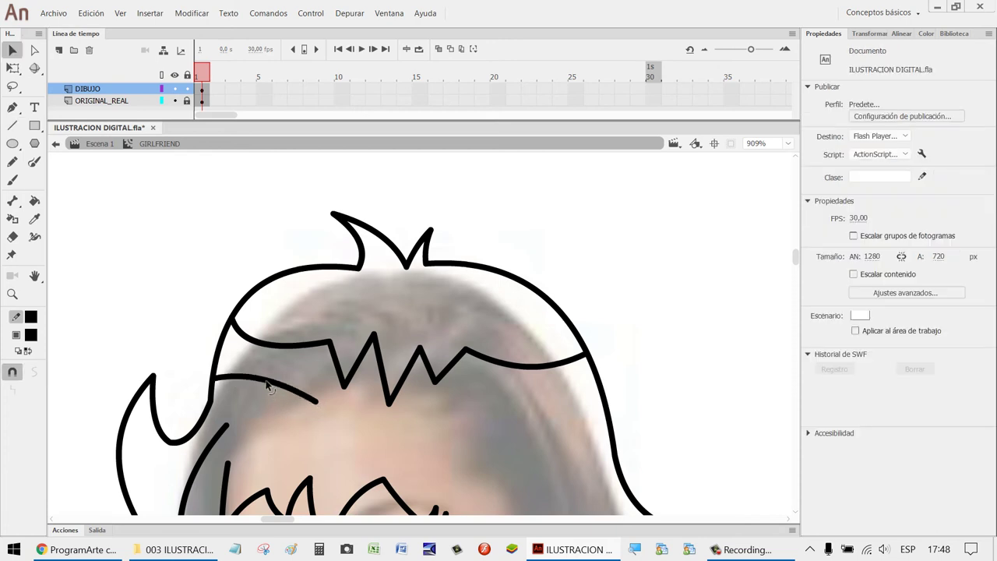
key(n)
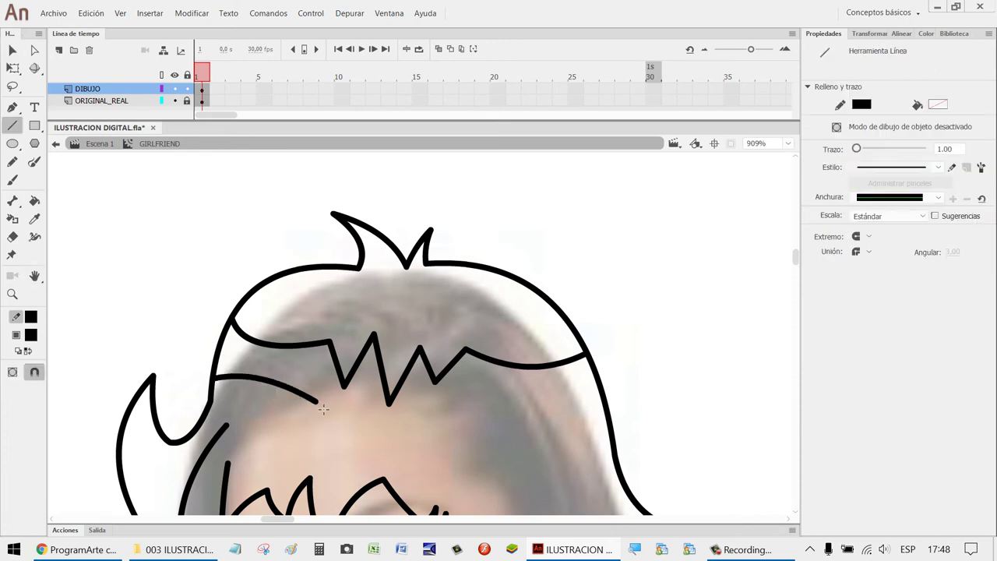
mouse_move(321, 403)
mouse_down()
mouse_move(328, 375)
mouse_move(327, 423)
mouse_move(343, 427)
mouse_move(364, 395)
mouse_move(385, 438)
mouse_up()
mouse_move(385, 439)
mouse_down()
mouse_move(421, 407)
mouse_move(413, 399)
mouse_move(445, 433)
mouse_move(468, 393)
mouse_move(612, 427)
mouse_move(604, 395)
mouse_up()
key(v)
drag(518, 395, 512, 388)
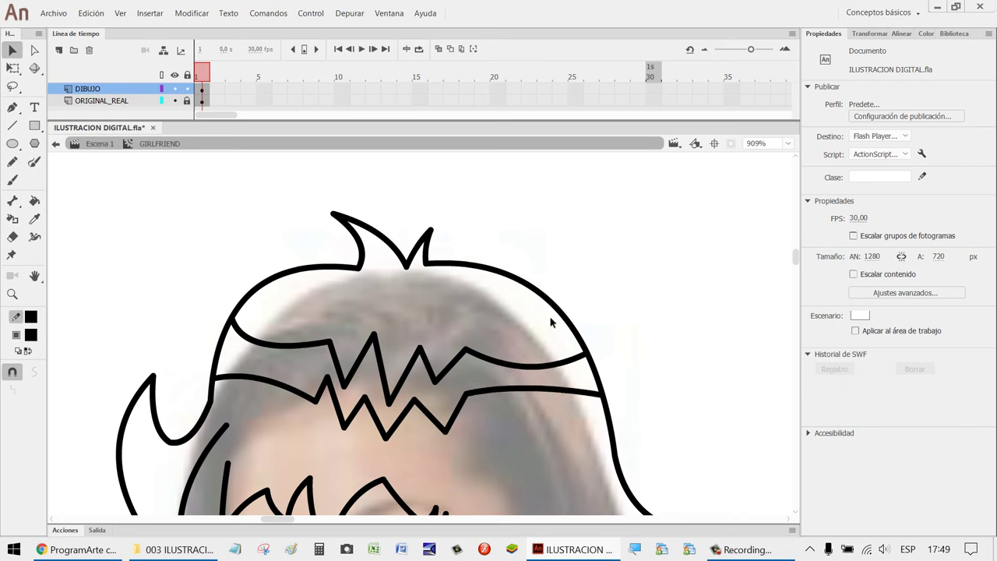
Delete the curved left-hand segments of both hair highlight edges.
scroll(551, 321, down, 5)
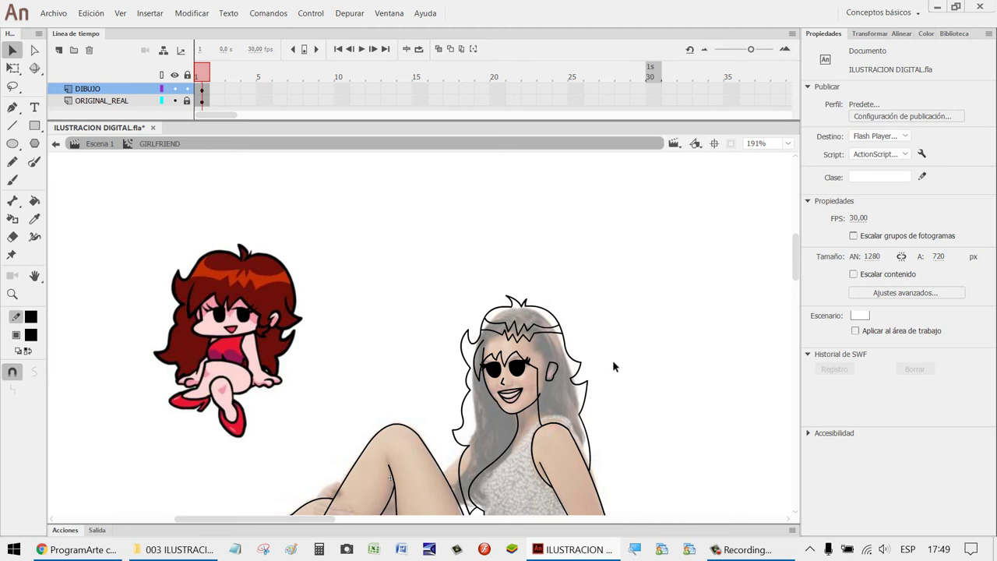
key(z)
drag(559, 364, 390, 272)
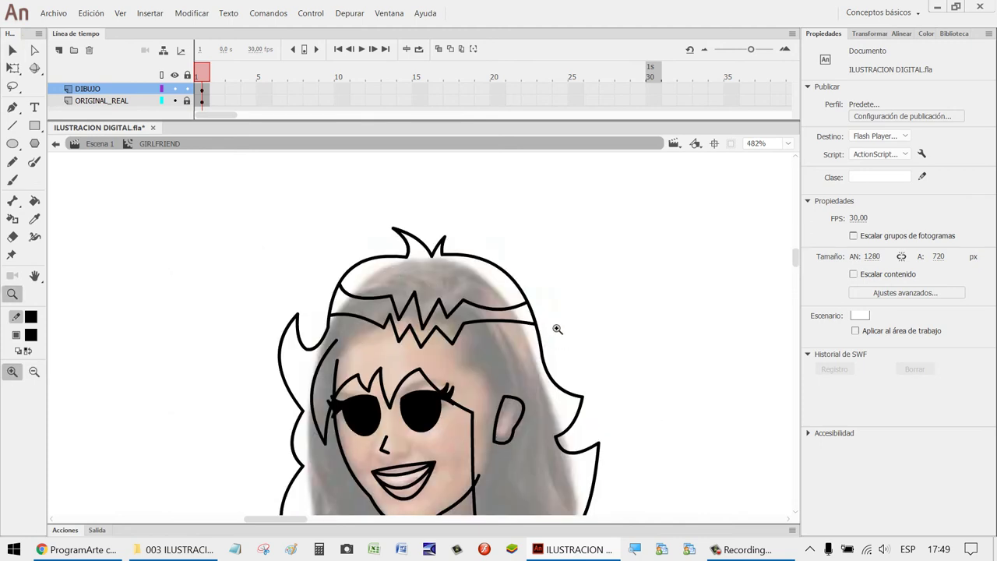
key(v)
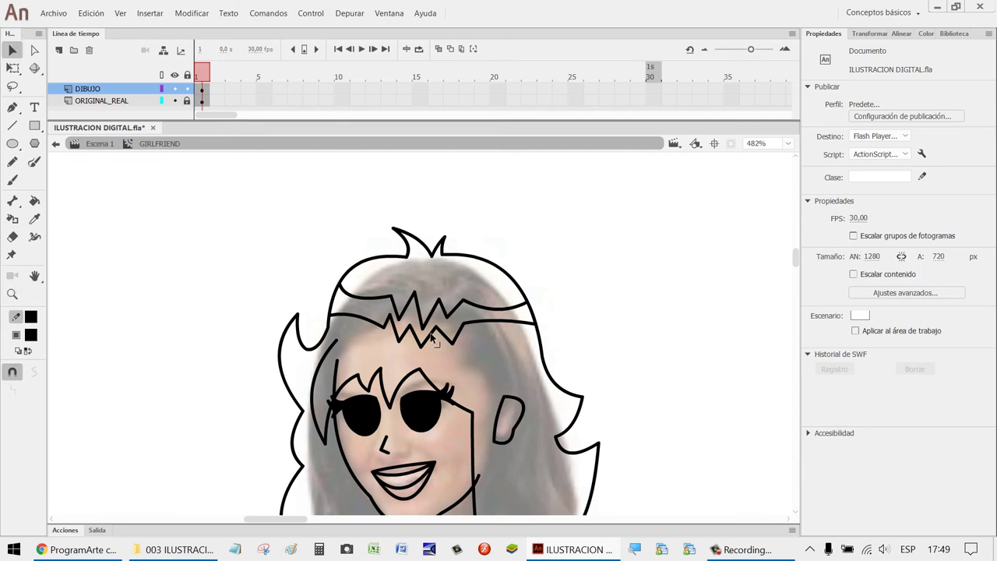
click(373, 322)
key(Delete)
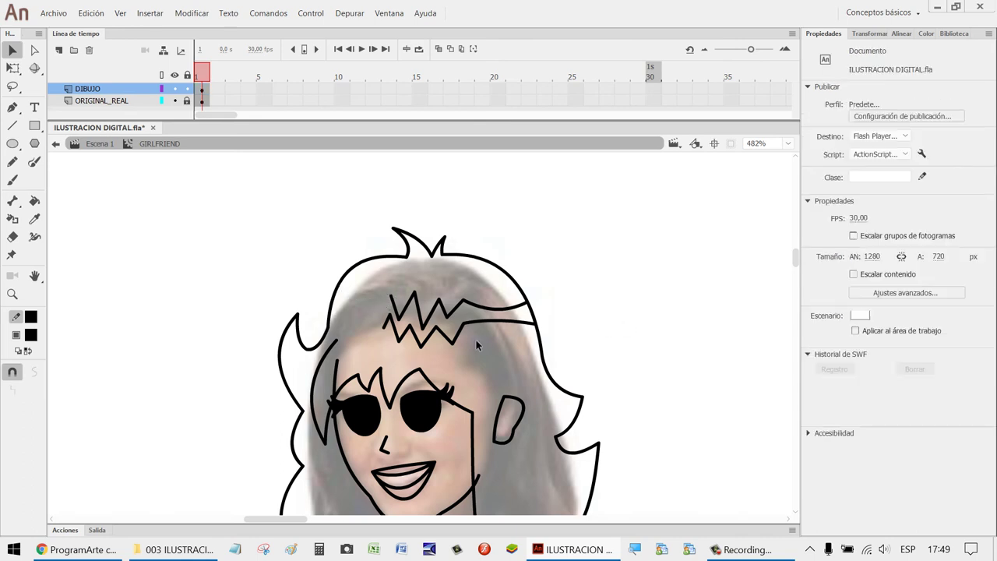
Remove the rightmost zigzag tooth from both highlight edges and extend their right curves to the remaining zigzag.
click(458, 341)
key(Delete)
click(461, 305)
key(Delete)
click(458, 306)
key(Delete)
mouse_move(460, 306)
mouse_down()
mouse_move(440, 300)
mouse_move(435, 327)
mouse_up()
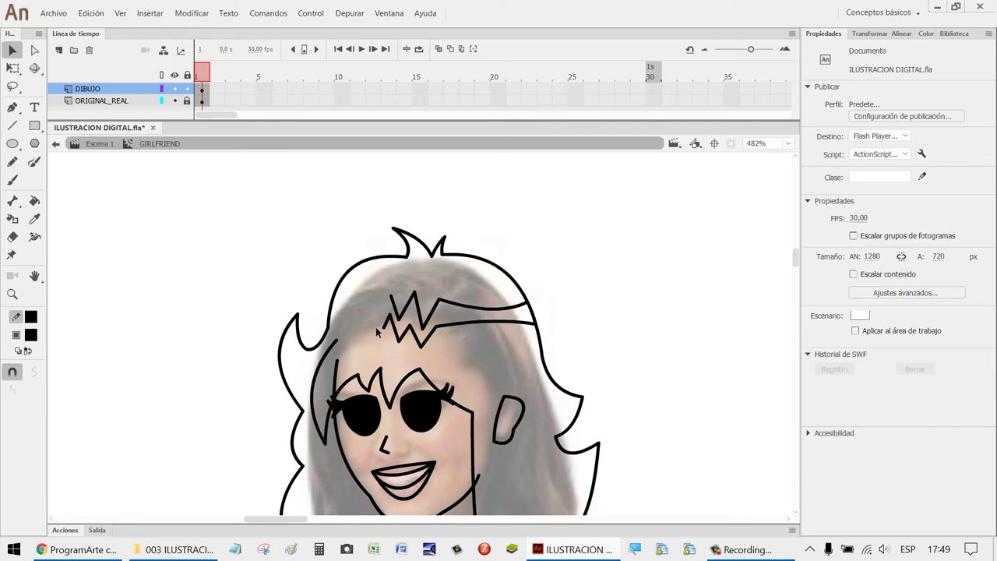
Reconnect both highlight edges to the left hair outline with curved lines, adding extra zigzag teeth to the lower edge.
mouse_move(384, 326)
mouse_down()
mouse_move(376, 340)
mouse_move(361, 314)
mouse_move(375, 315)
mouse_move(330, 307)
mouse_up()
key(n)
key(v)
key(n)
drag(334, 295, 393, 297)
key(v)
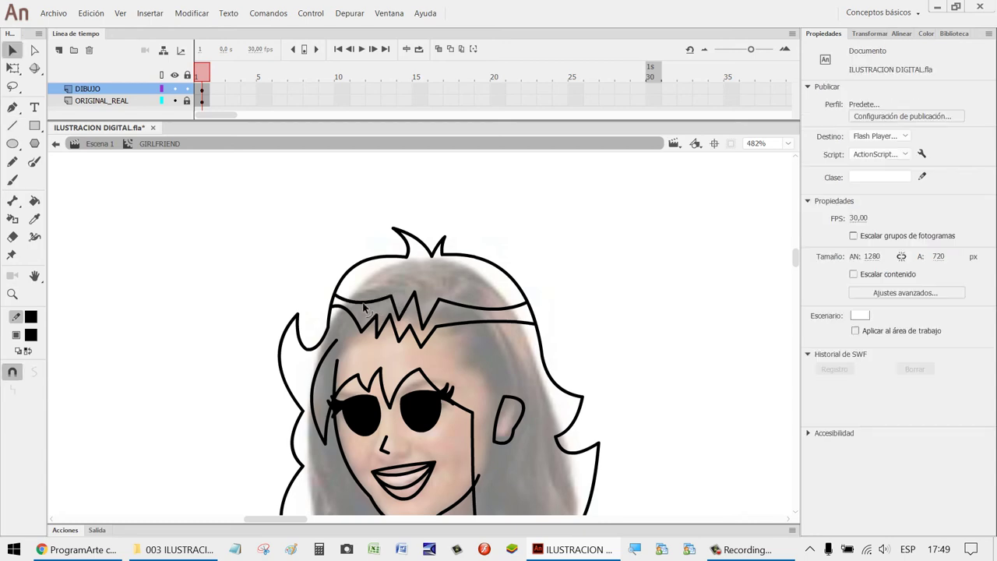
Draw the dress neckline across the base of the neck, from the front hair line to the shoulder, and bow it slightly downward.
scroll(632, 293, down, 5)
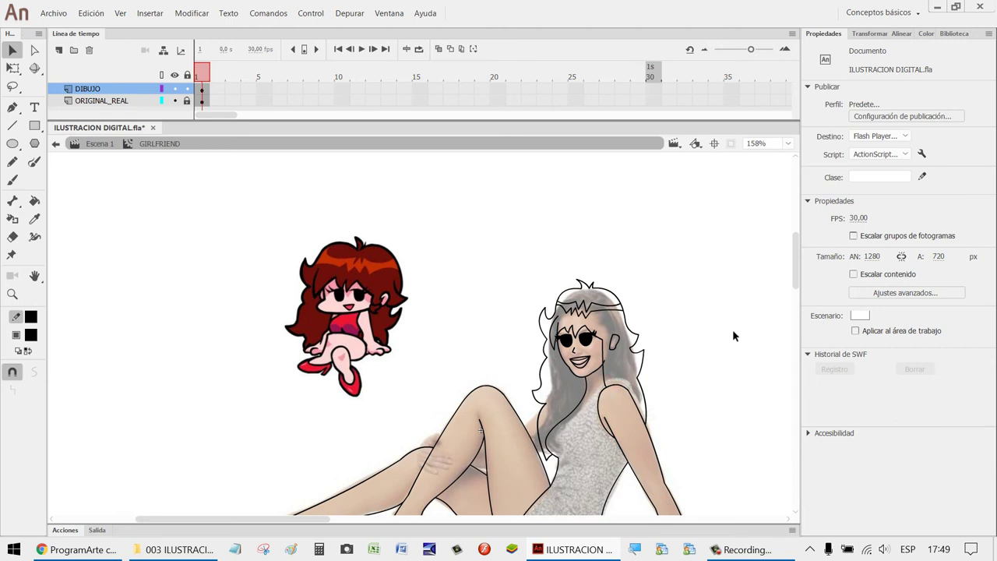
key(z)
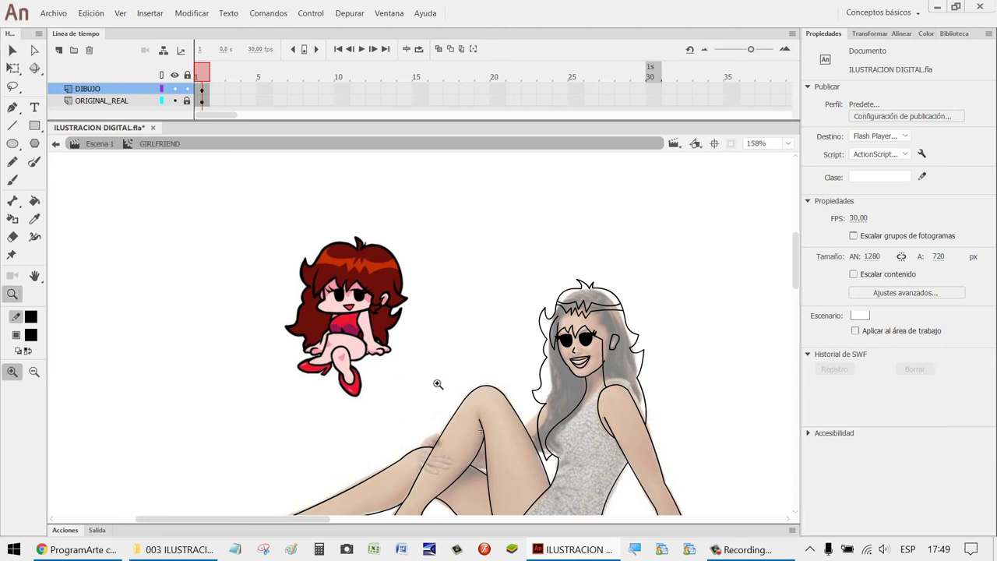
drag(436, 382, 253, 224)
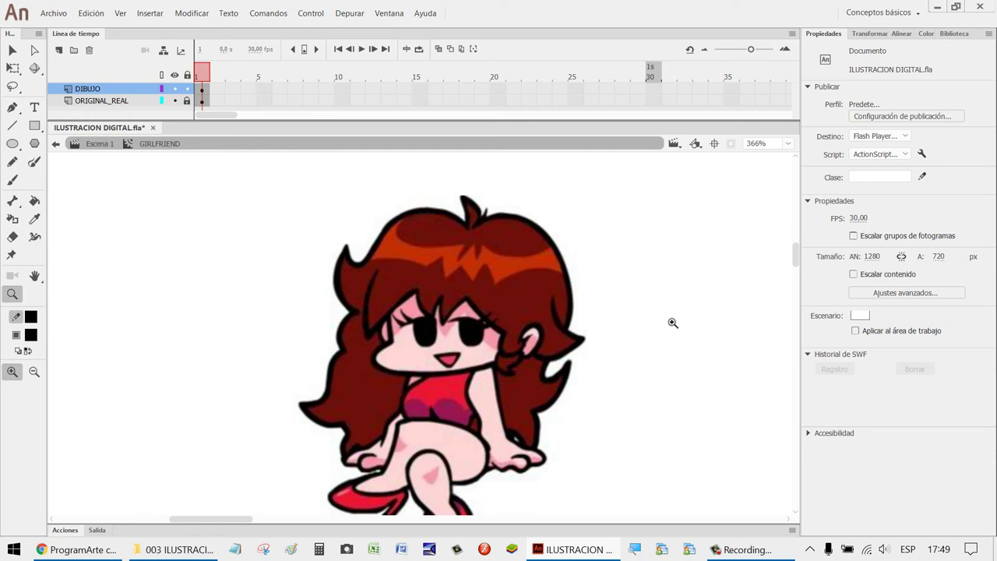
scroll(673, 307, down, 5)
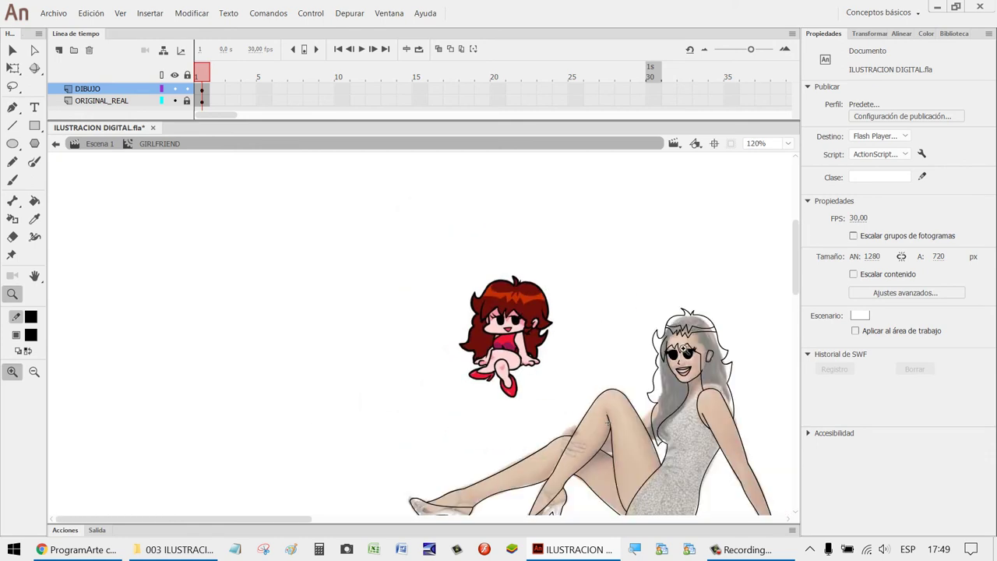
key(h)
drag(675, 331, 461, 324)
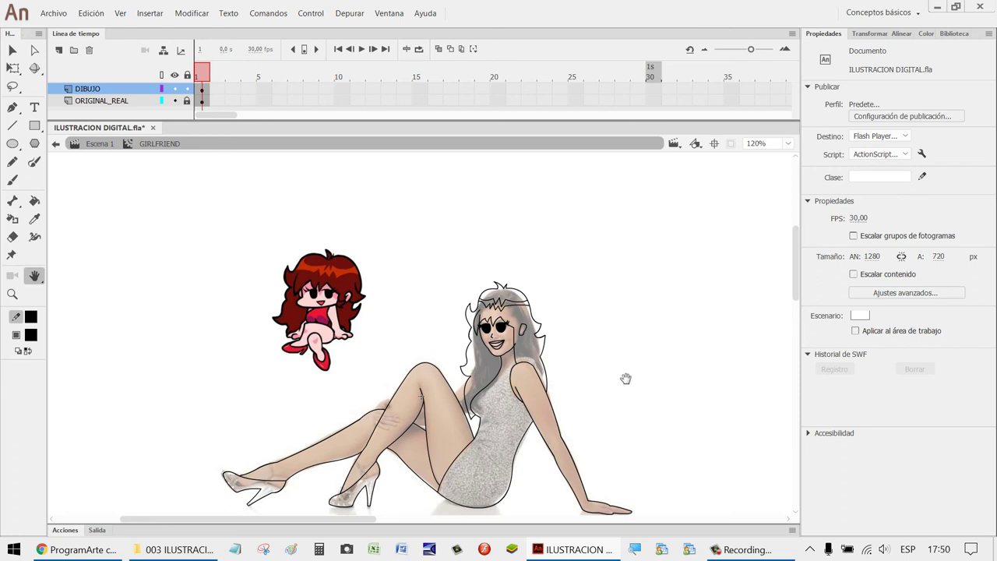
key(z)
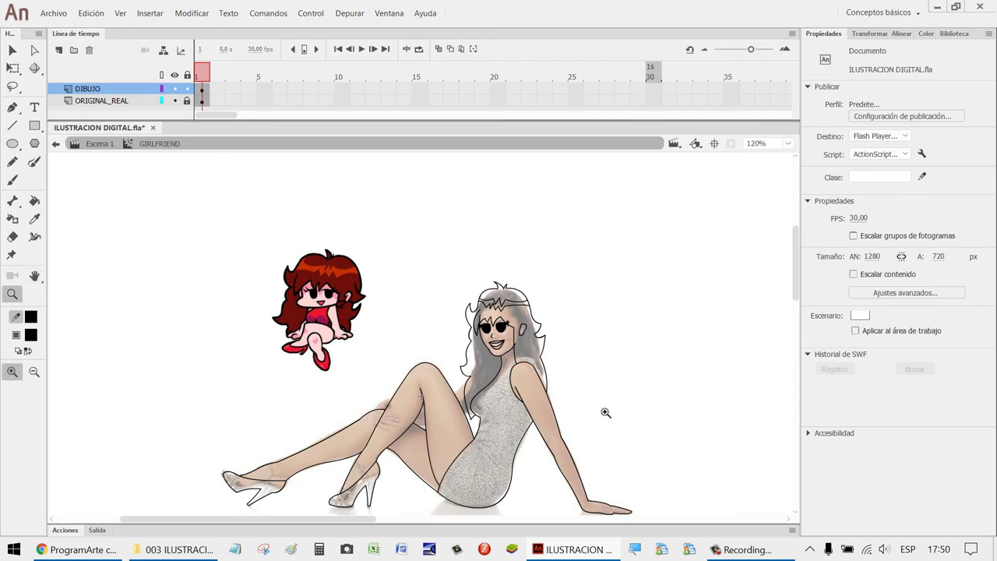
drag(606, 411, 425, 317)
key(n)
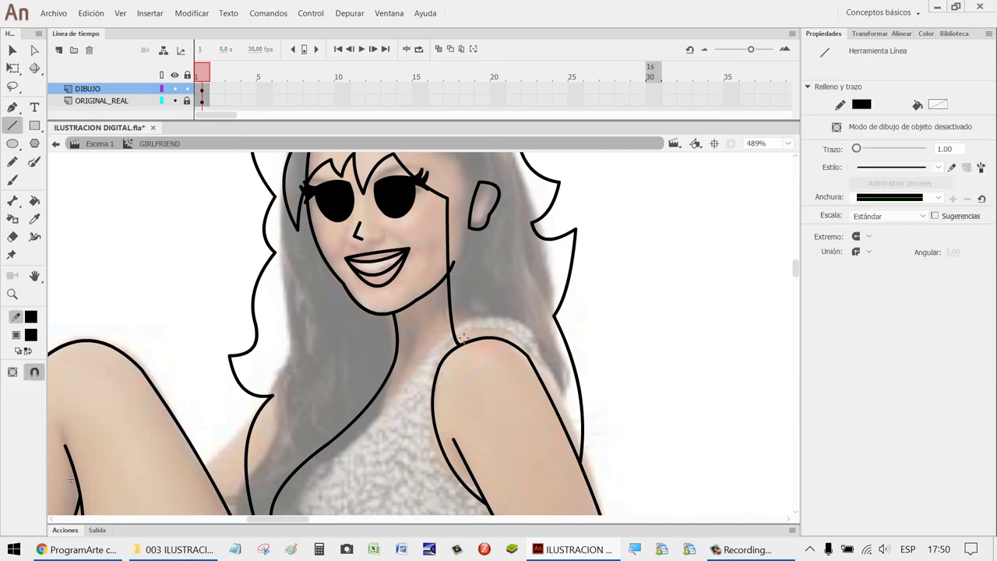
drag(396, 360, 451, 341)
key(ctrl+z)
drag(402, 363, 460, 337)
key(v)
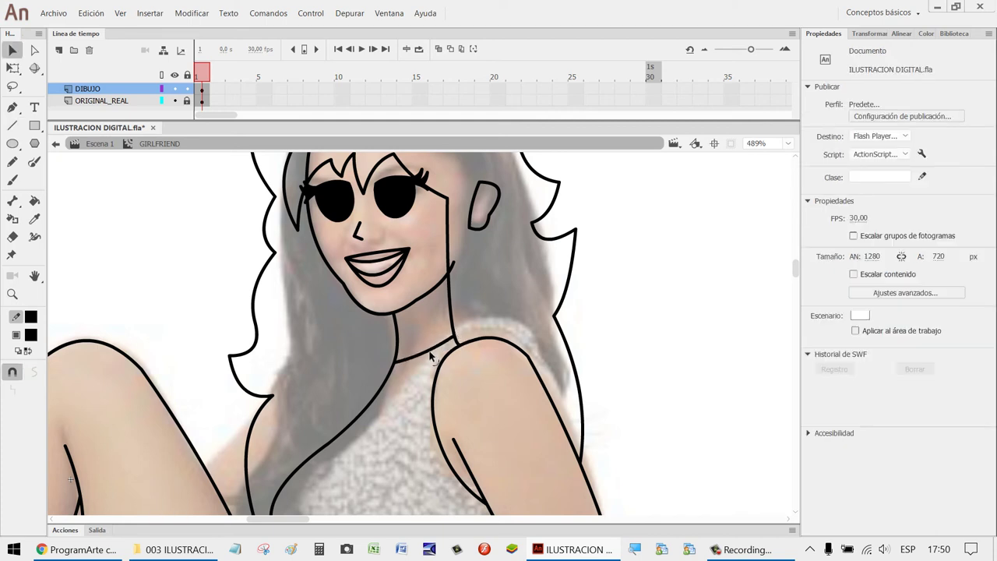
Delete the stray line above the left eye and the end of the jaw line that overshoots the neck line.
scroll(554, 329, up, 3)
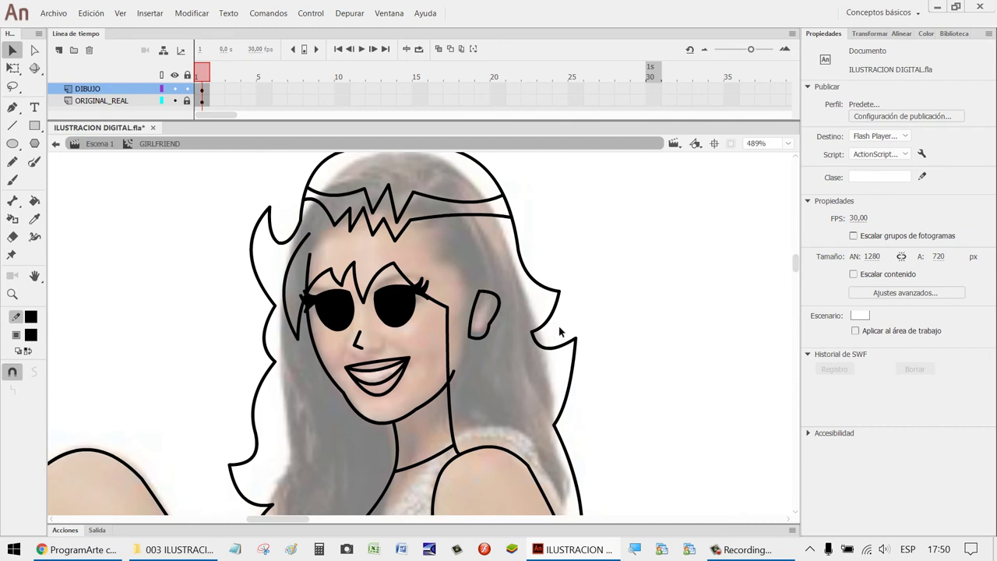
key(z)
drag(601, 346, 229, 155)
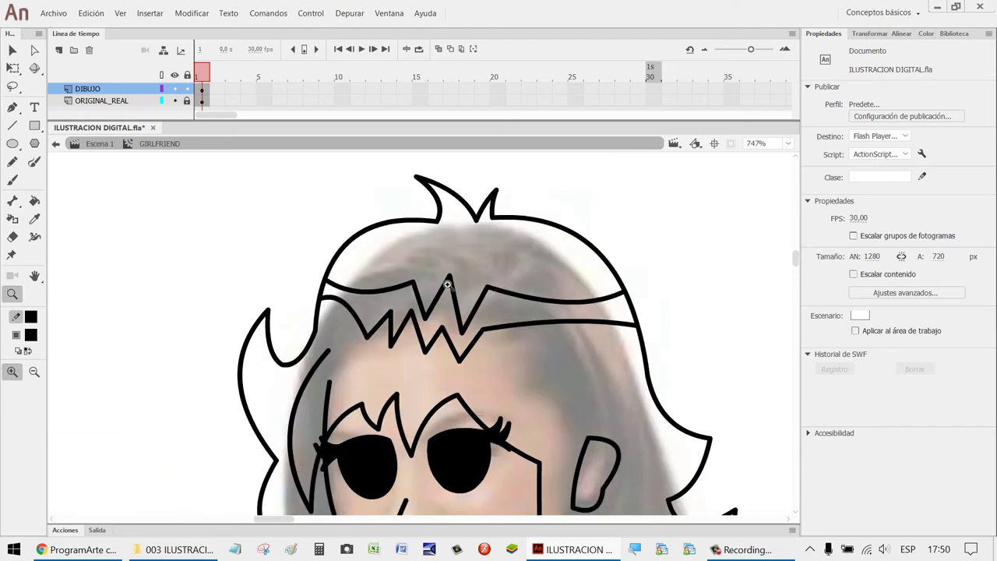
scroll(552, 306, down, 4)
scroll(598, 291, up, 2)
key(v)
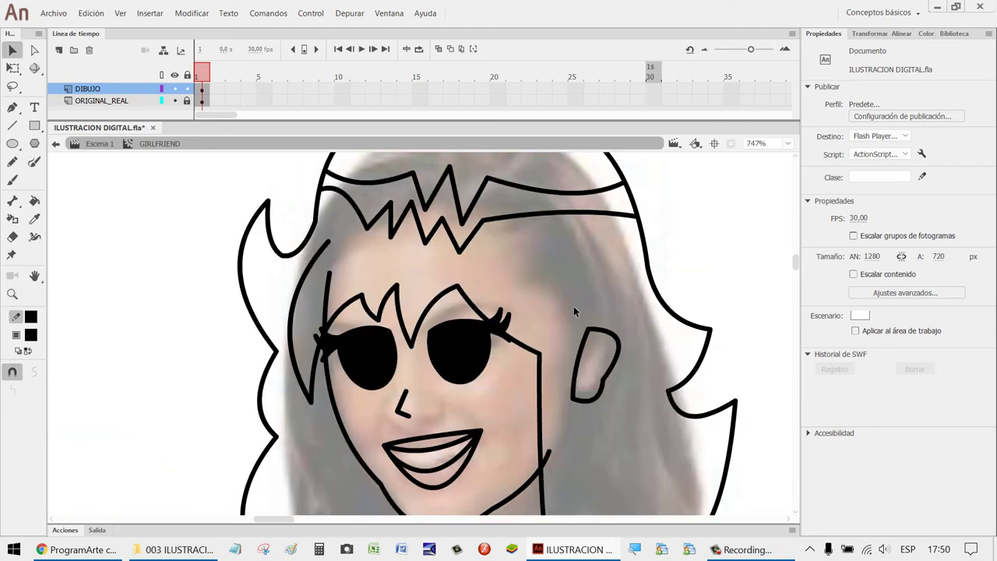
click(330, 287)
key(Delete)
scroll(563, 362, down, 3)
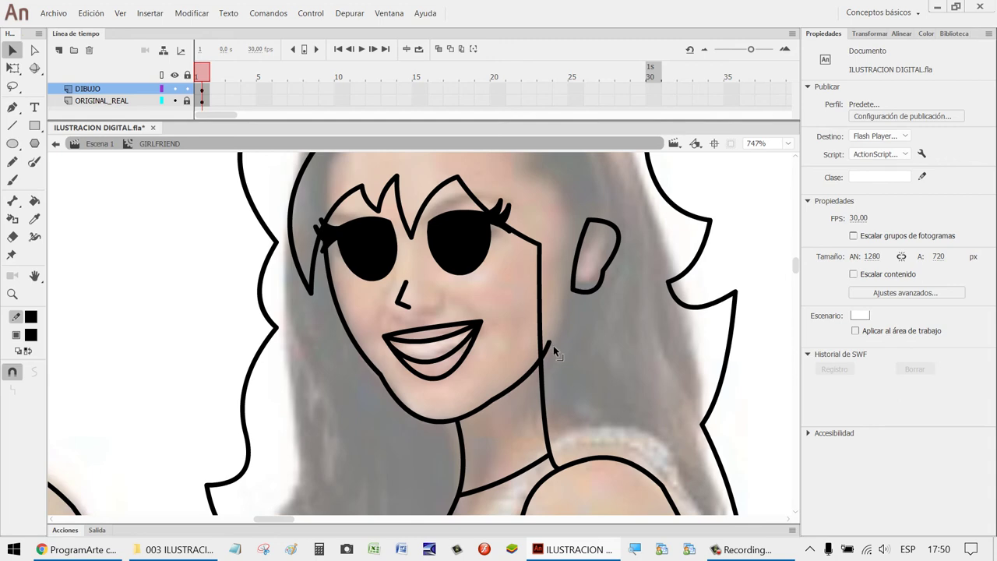
click(555, 348)
key(Delete)
Check the line art over the head, torso and whole figure, and save the document.
scroll(594, 343, up, 6)
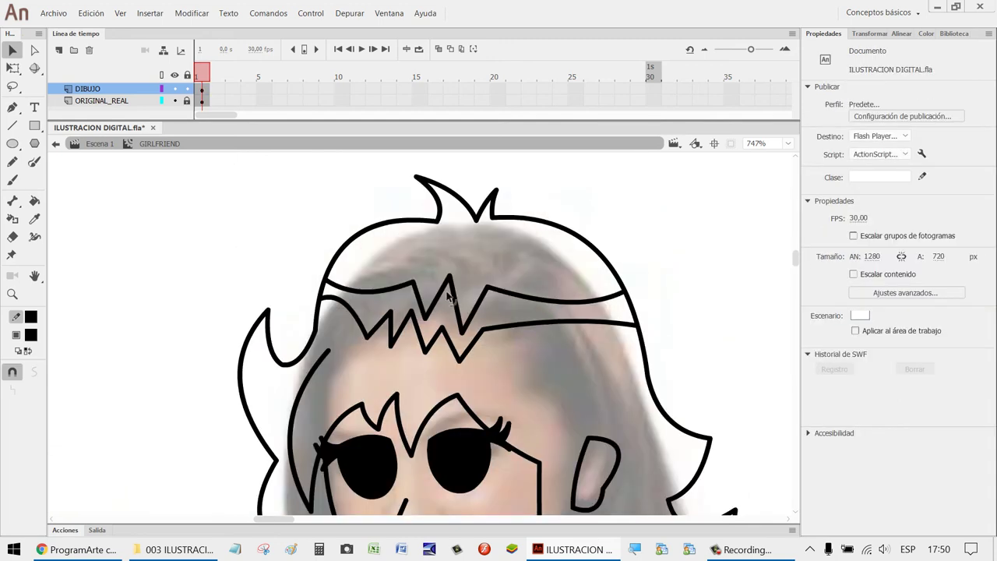
scroll(371, 296, down, 20)
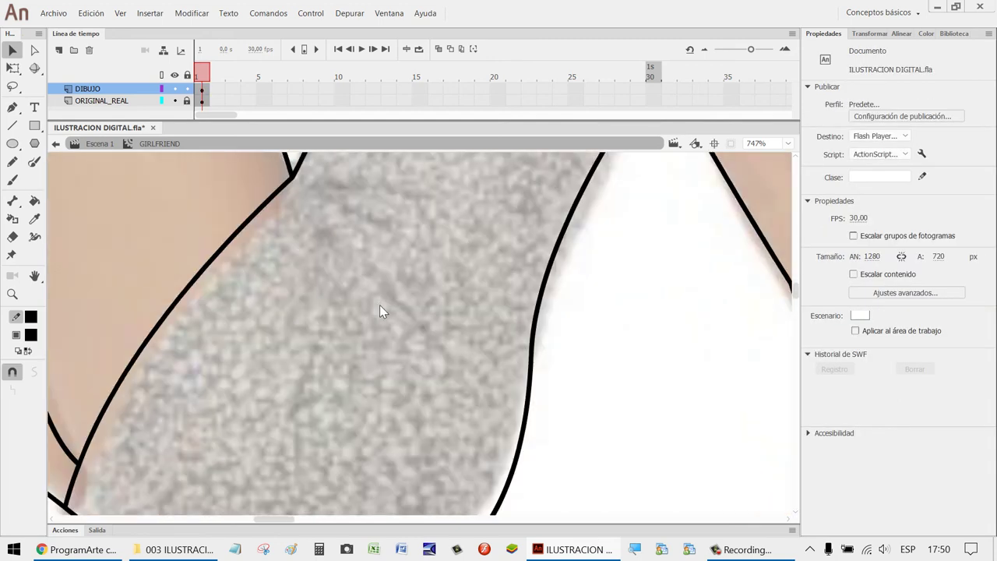
scroll(374, 296, down, 8)
scroll(392, 307, up, 14)
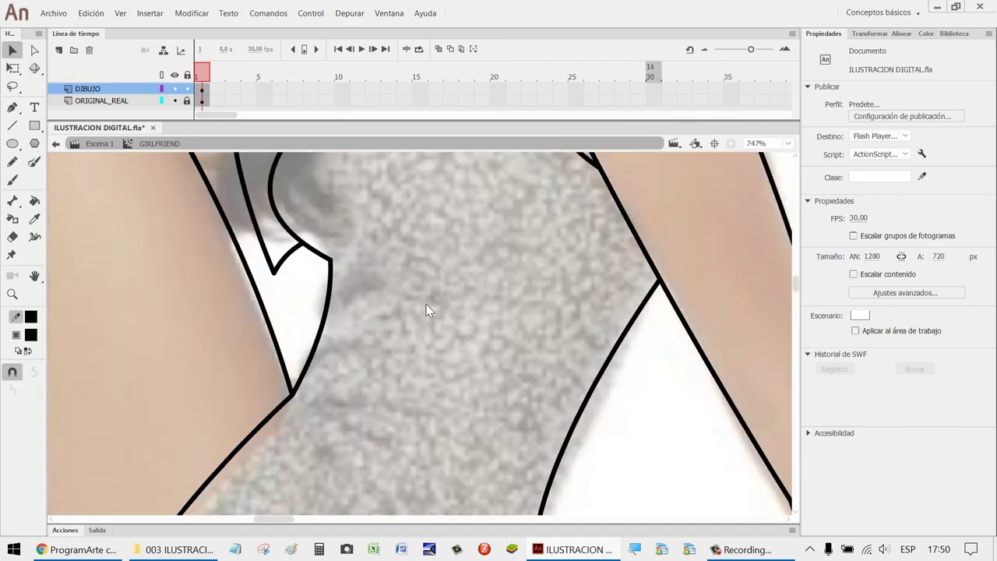
scroll(406, 316, down, 10)
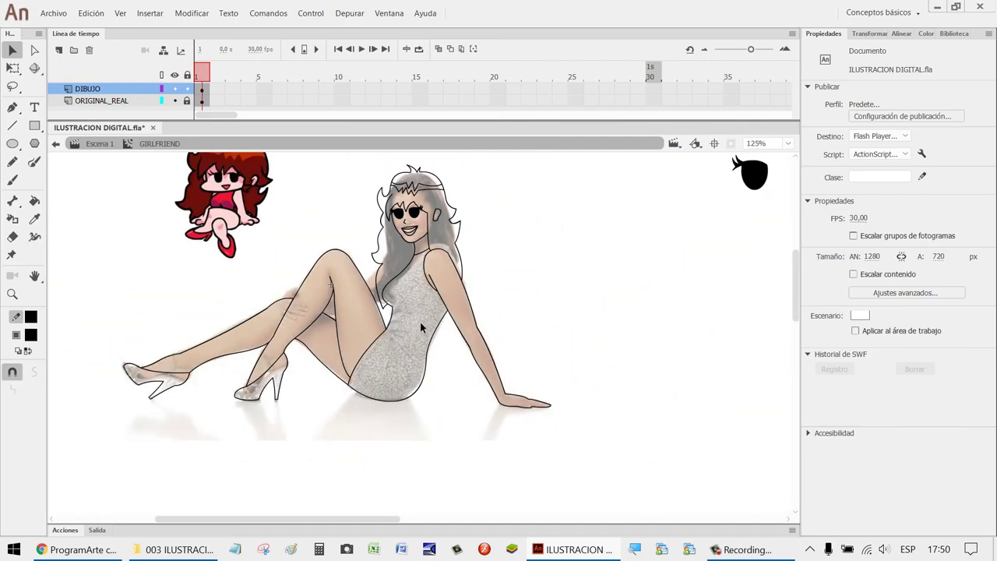
key(ctrl+s)
Look over the reference character and the traced legs, and hide the ORIGINAL_REAL photo layer.
key(z)
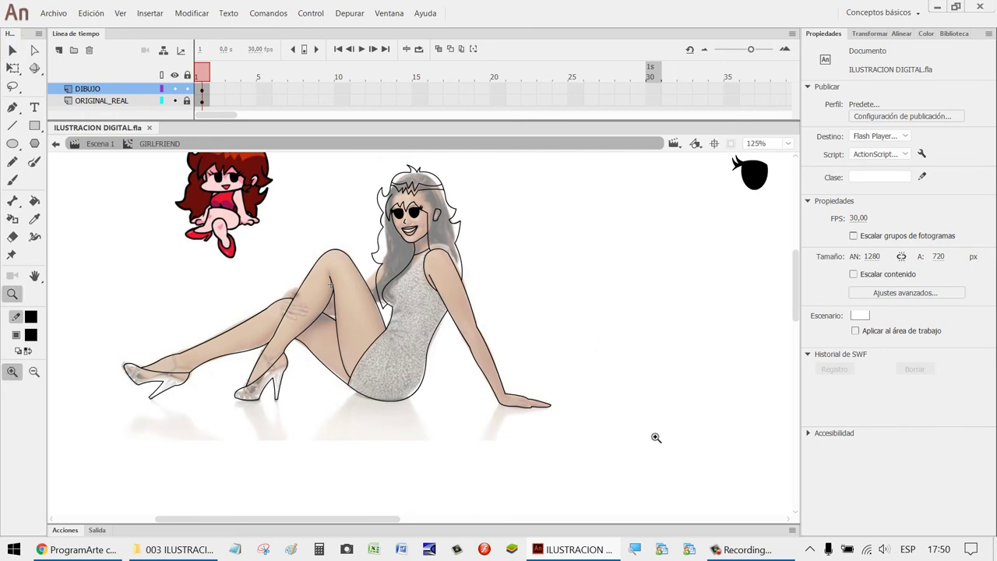
click(222, 306)
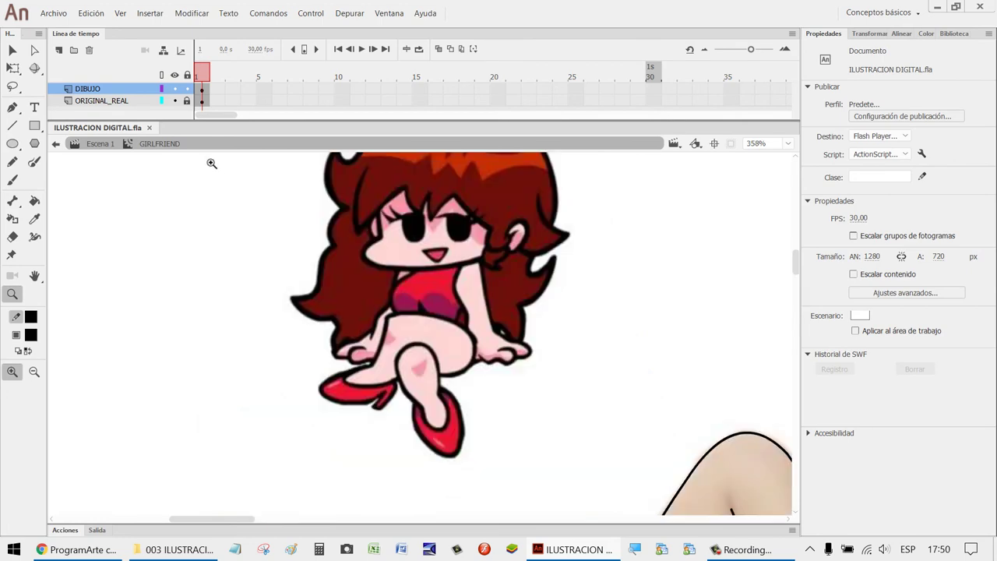
drag(409, 289, 211, 161)
scroll(607, 296, down, 5)
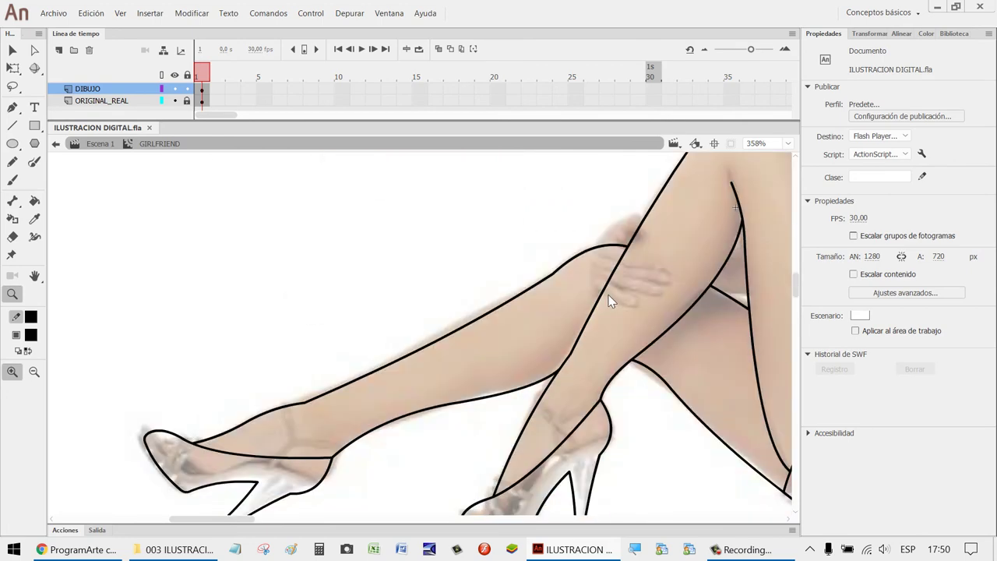
scroll(608, 297, up, 2)
scroll(636, 305, down, 2)
scroll(617, 284, down, 4)
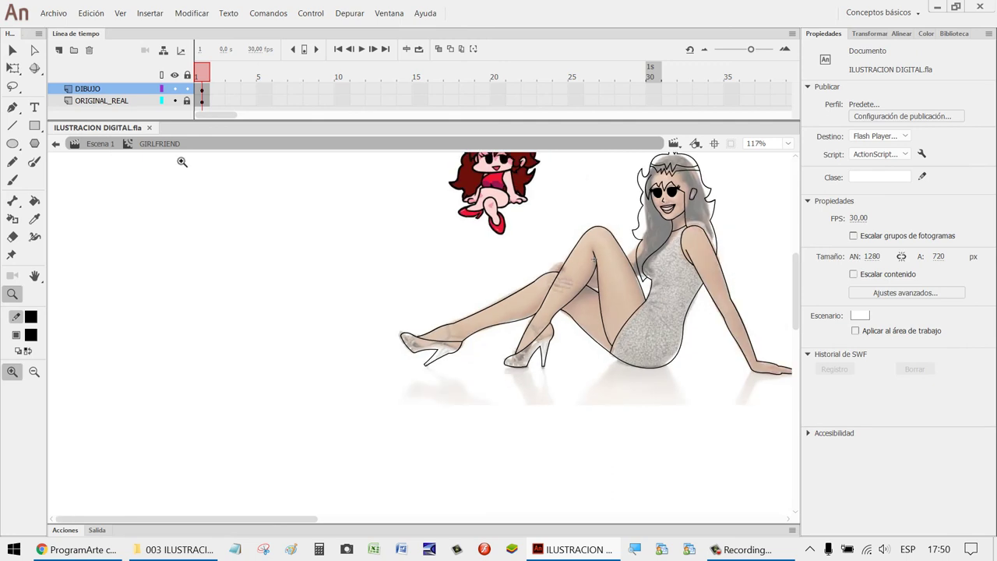
click(174, 101)
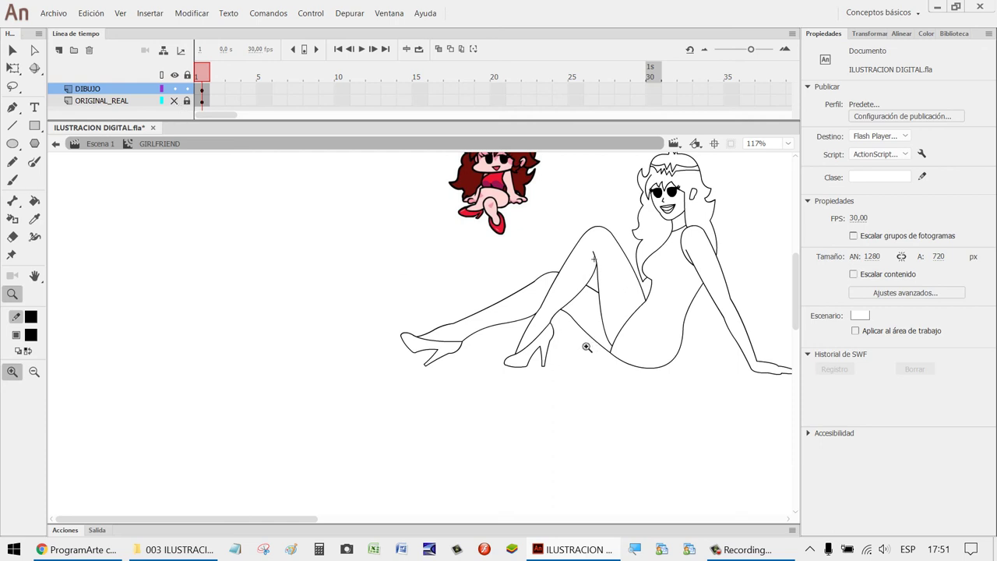
Show the ORIGINAL_REAL photo layer again behind the whole traced figure.
key(h)
drag(664, 380, 459, 373)
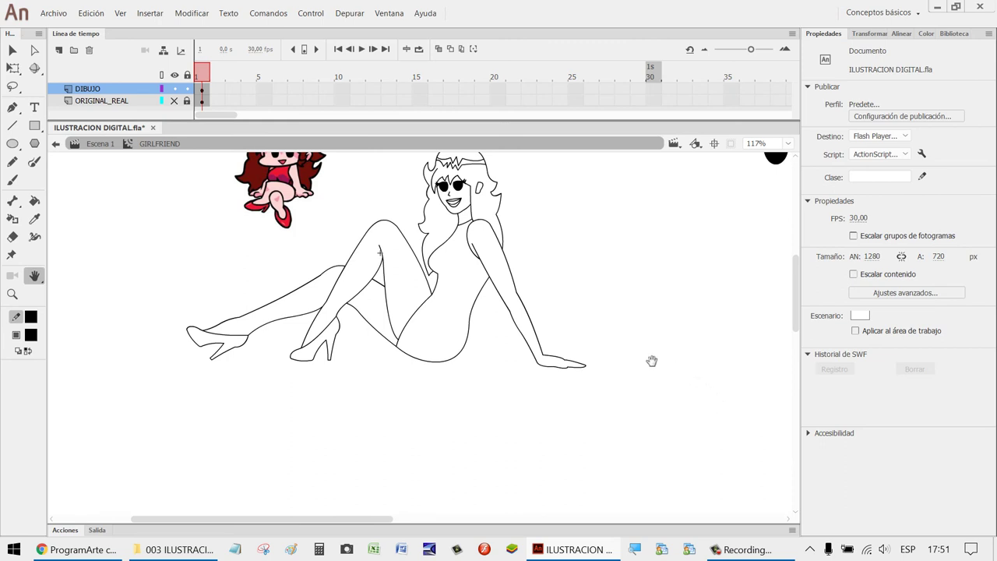
click(174, 102)
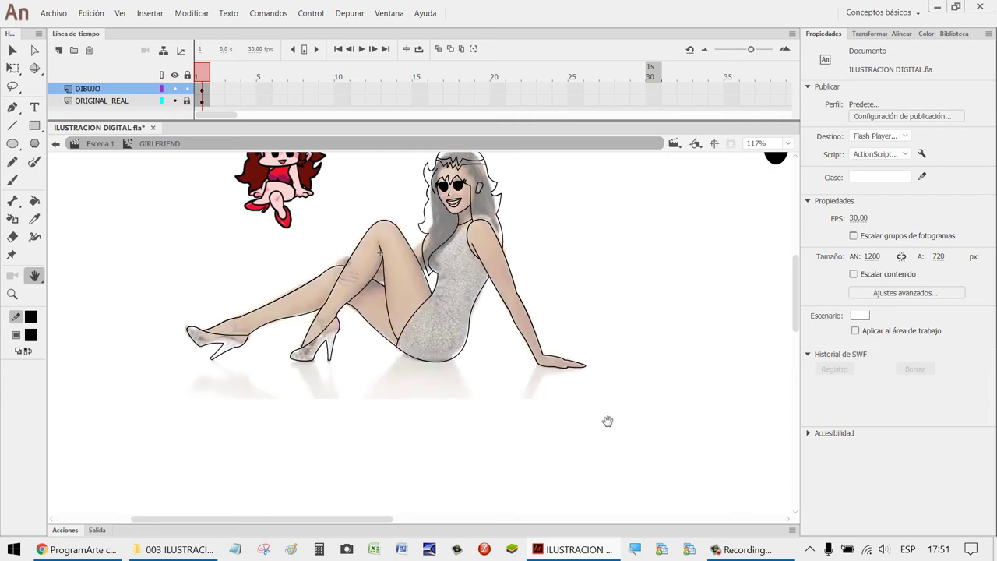
Draw a line inside the supporting hand from mid-palm to the notch between the fingers, and bow it upward along the finger's edge.
key(z)
drag(643, 417, 457, 307)
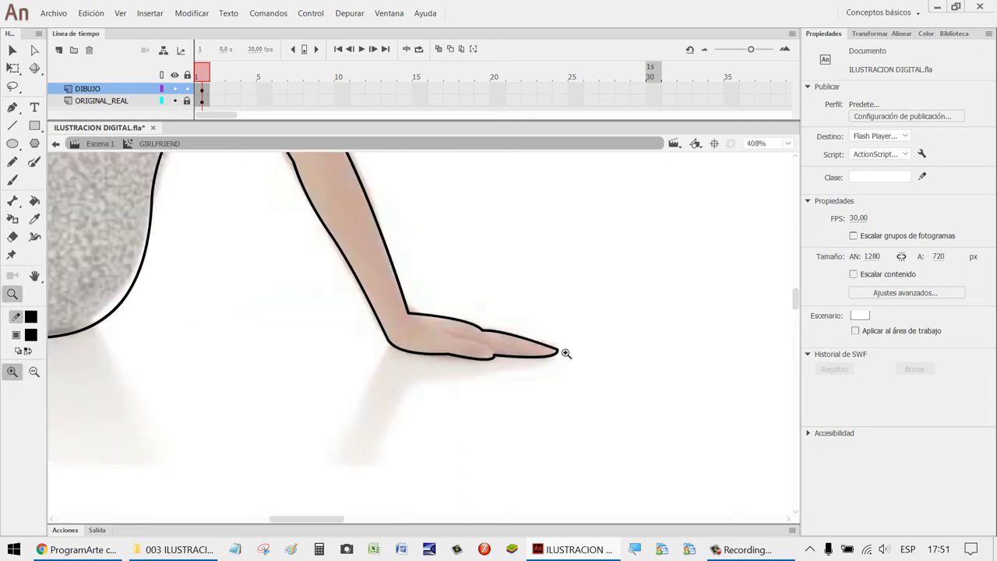
drag(592, 398, 321, 298)
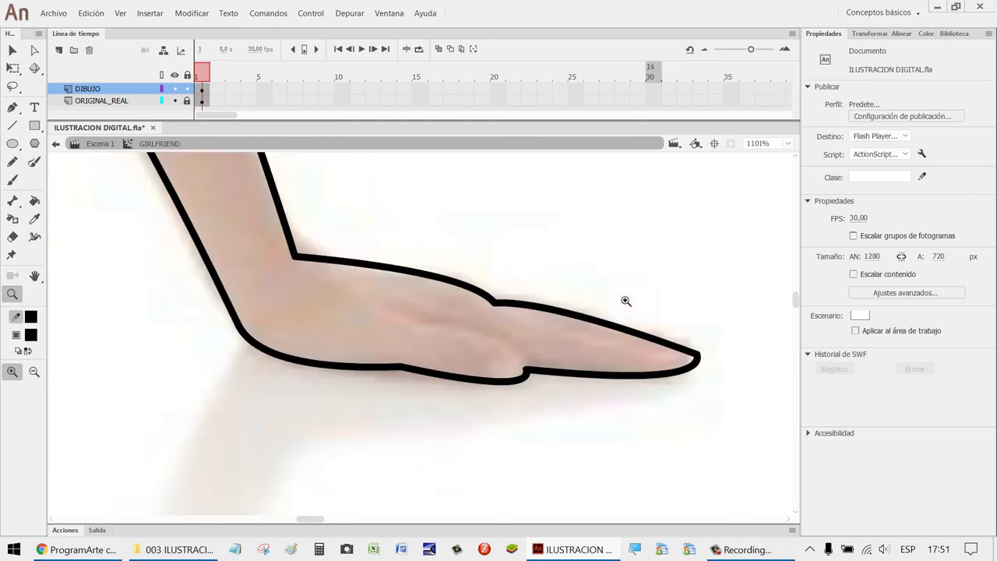
key(n)
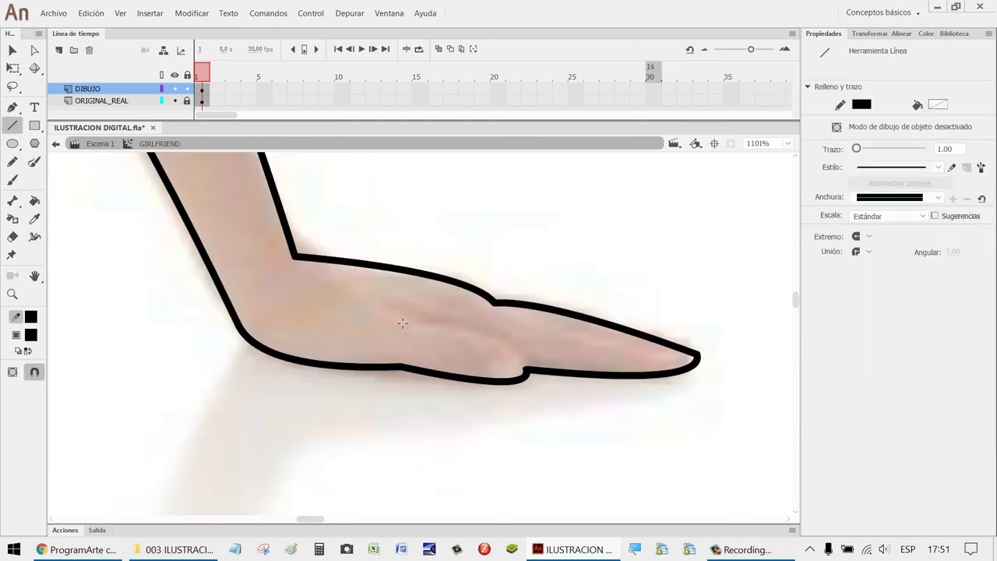
mouse_move(384, 314)
mouse_down()
mouse_move(531, 370)
mouse_move(498, 354)
mouse_move(514, 352)
mouse_up()
key(v)
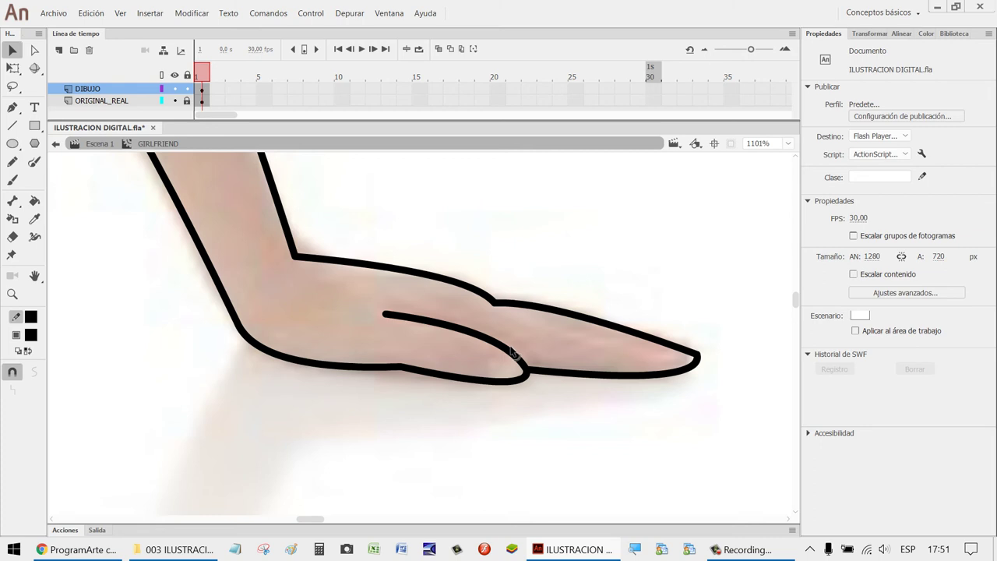
Check the supporting hand's inner finger line against the whole figure and slightly adjust its curve.
key(ctrl+2)
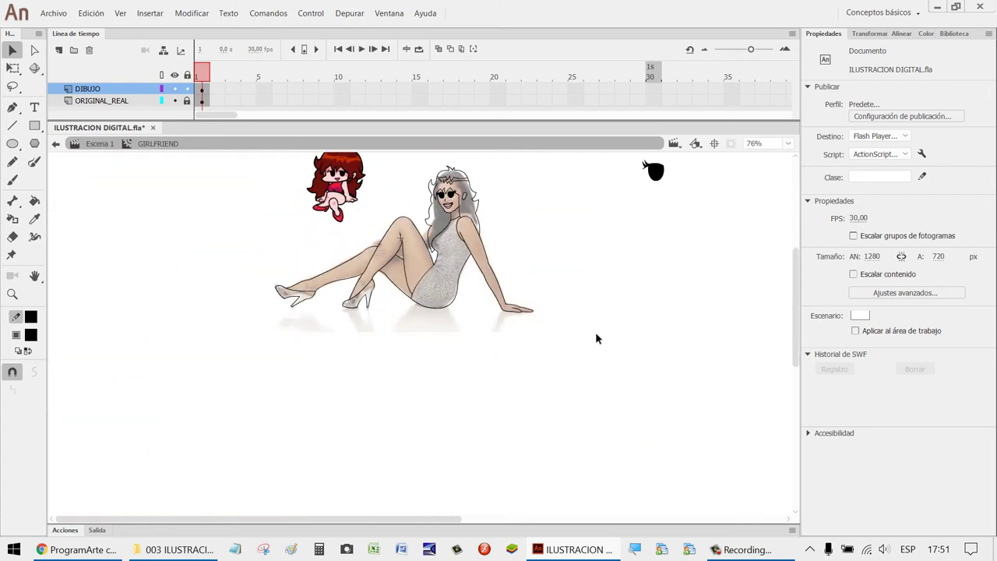
key(z)
drag(587, 353, 324, 251)
drag(693, 410, 436, 296)
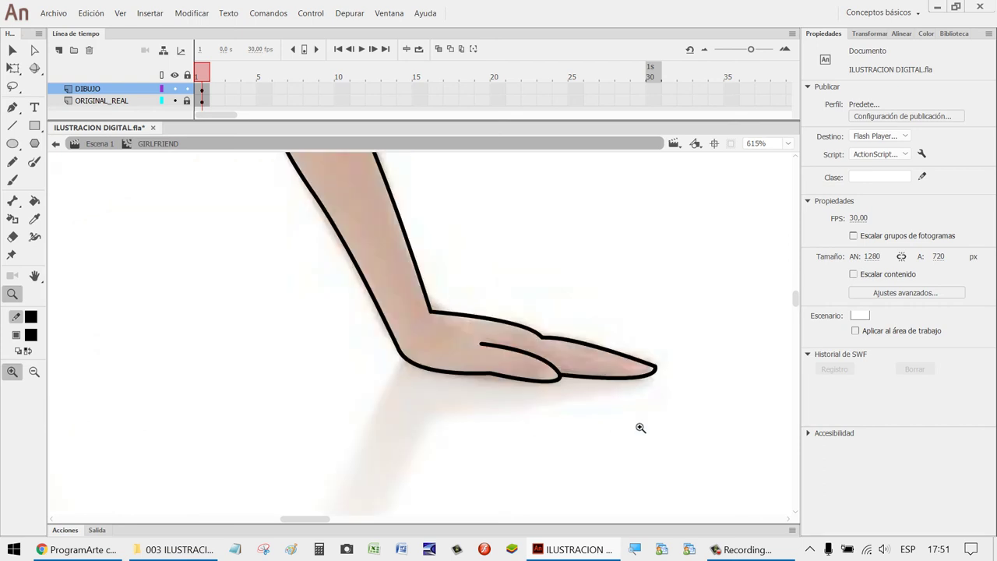
drag(639, 426, 357, 287)
key(v)
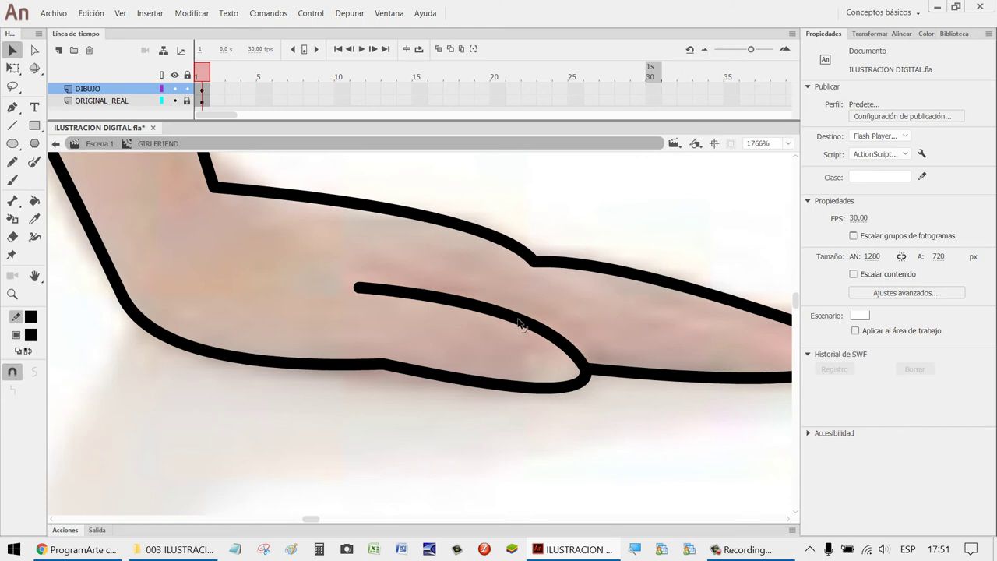
drag(517, 326, 515, 328)
scroll(516, 327, down, 10)
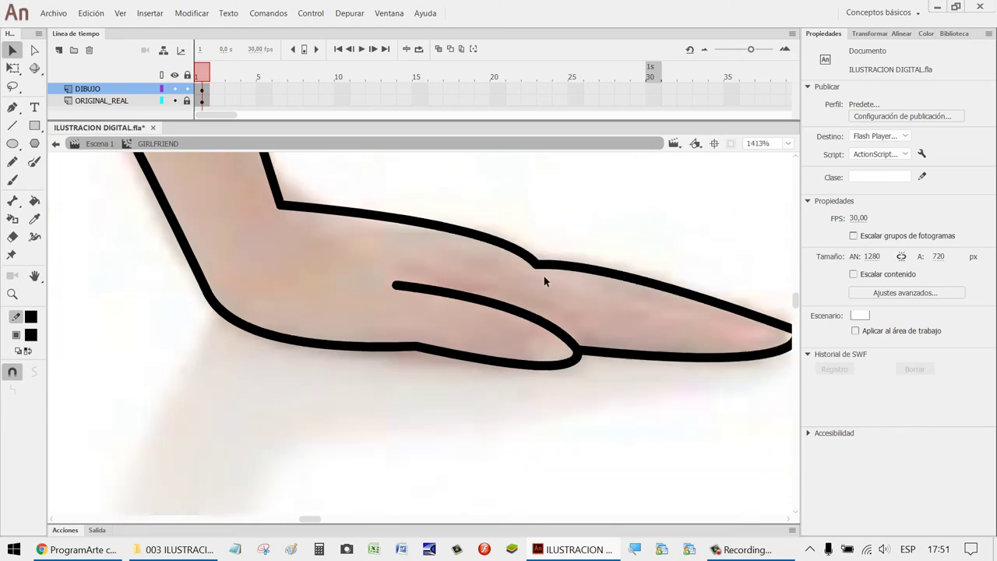
scroll(595, 307, up, 3)
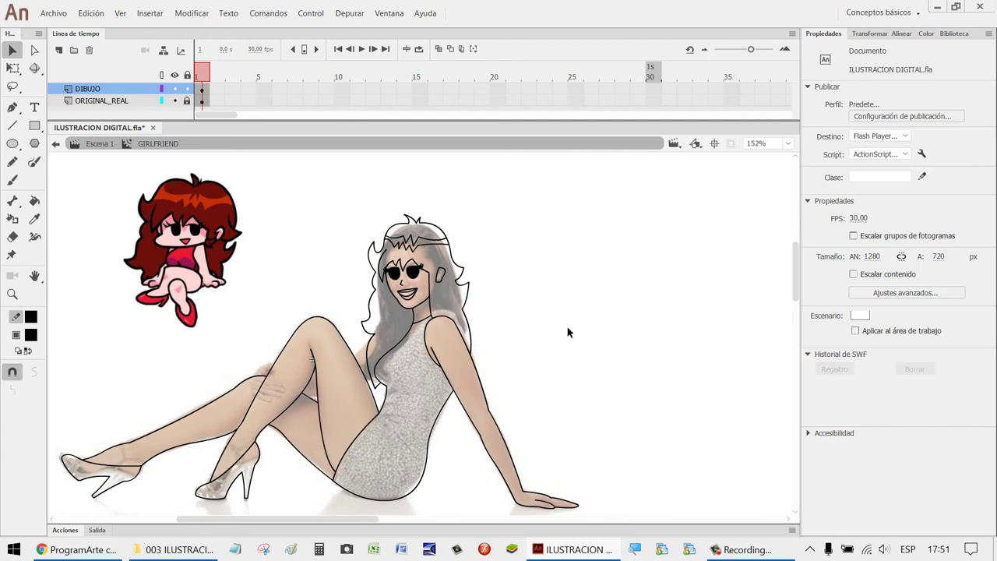
Delete the hair highlight's two long lines beside the zigzags, its upper zigzag and the first strokes of the lower zigzag.
key(z)
drag(545, 320, 292, 191)
key(v)
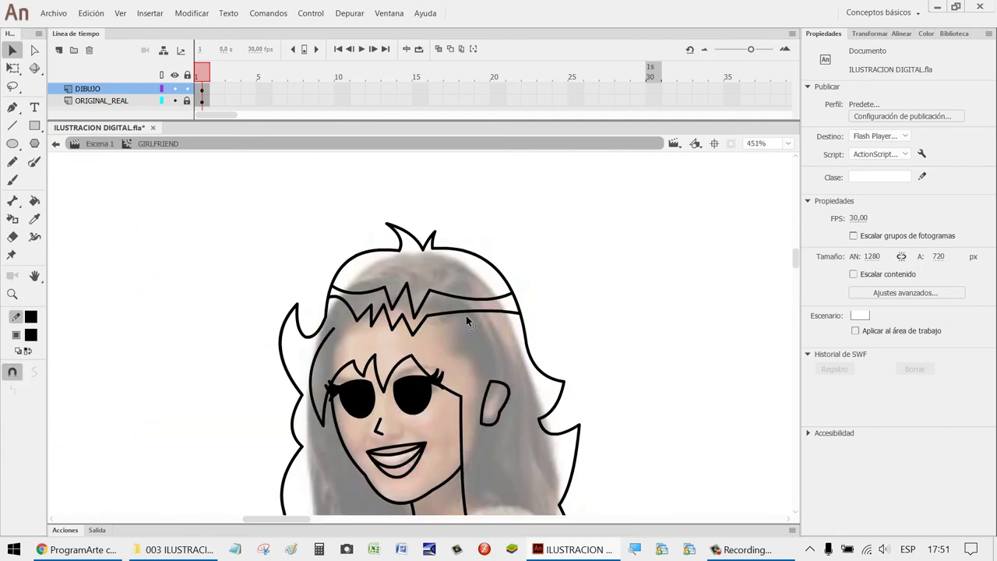
click(466, 314)
key(Delete)
click(406, 305)
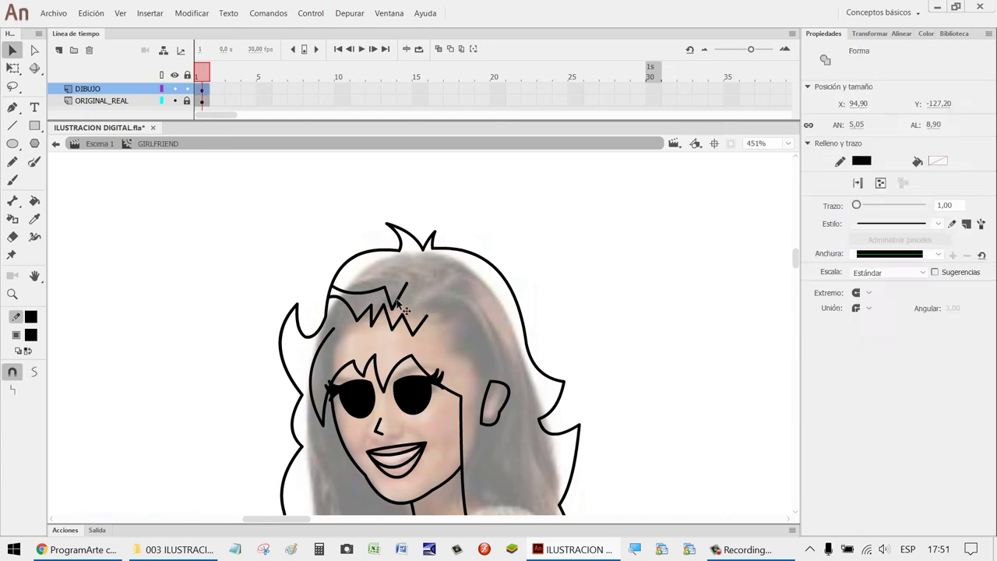
key(Delete)
click(392, 303)
key(Delete)
click(360, 313)
key(Delete)
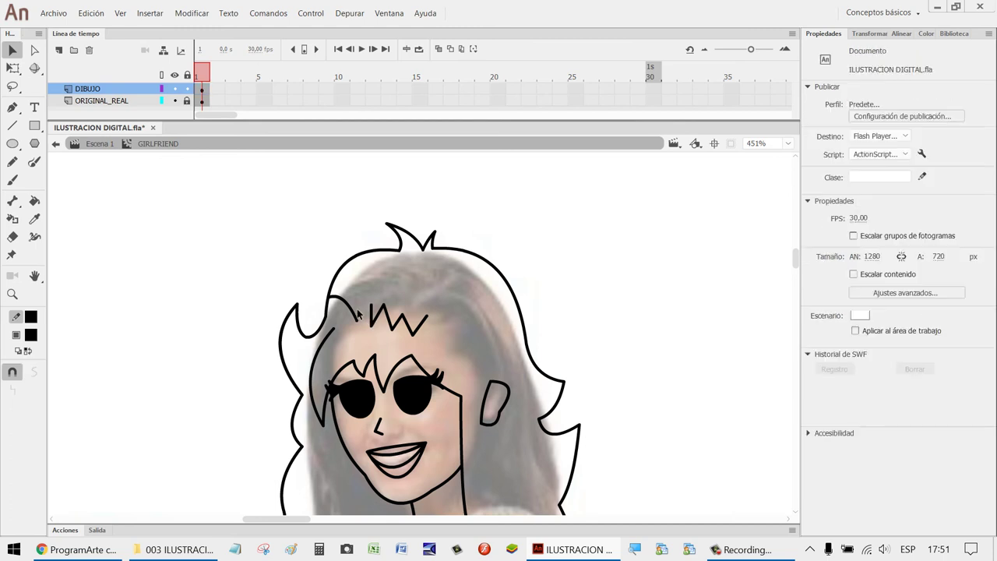
Delete the remaining strokes of the hair highlight's lower zigzag above the forehead.
click(358, 318)
key(Delete)
click(423, 330)
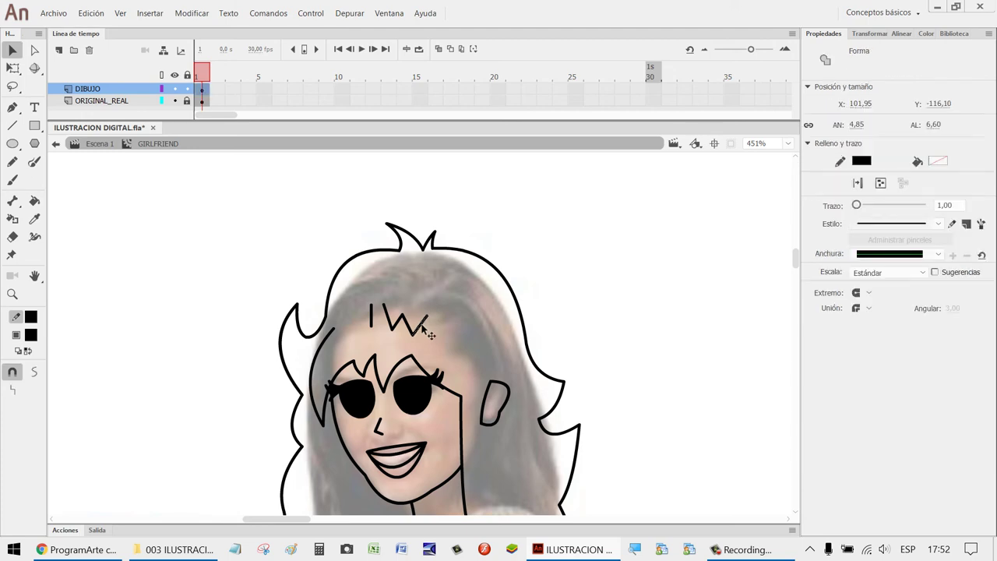
key(ctrl+z)
key(ctrl+z)
key(ctrl+z)
key(ctrl+z)
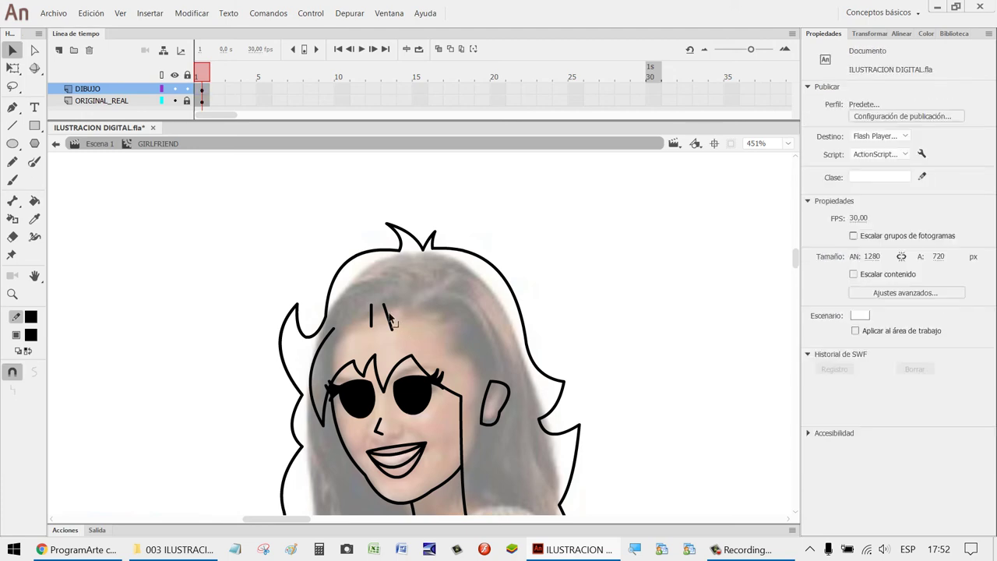
scroll(588, 318, down, 3)
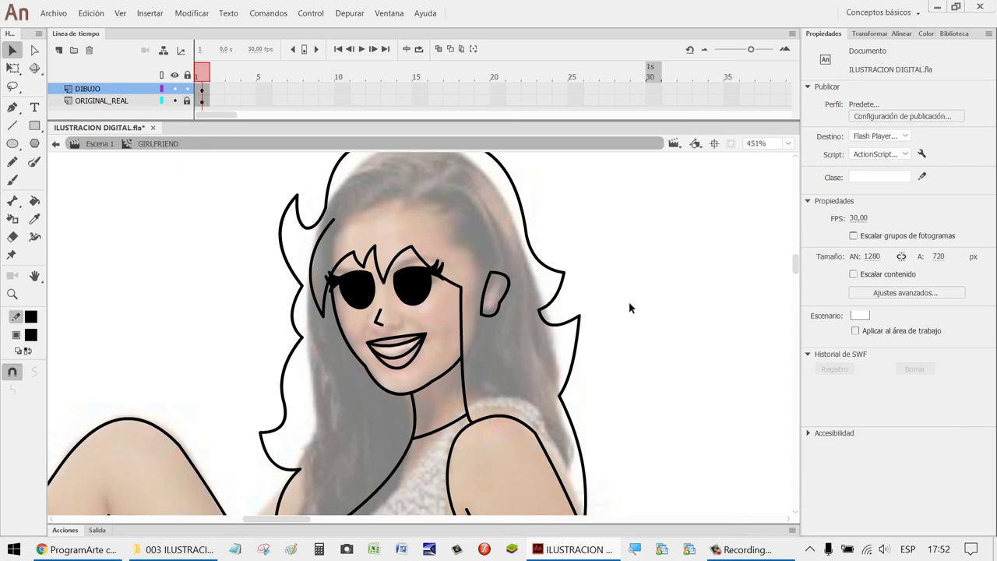
Hide the ORIGINAL_REAL photo layer so that only the line drawing and the reference character are displayed.
scroll(629, 304, down, 3)
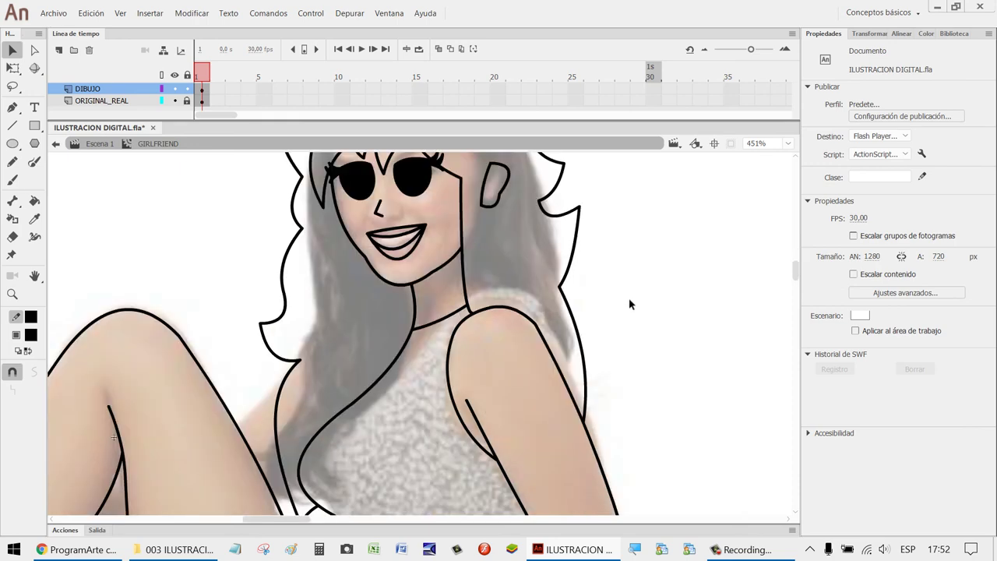
scroll(629, 304, down, 5)
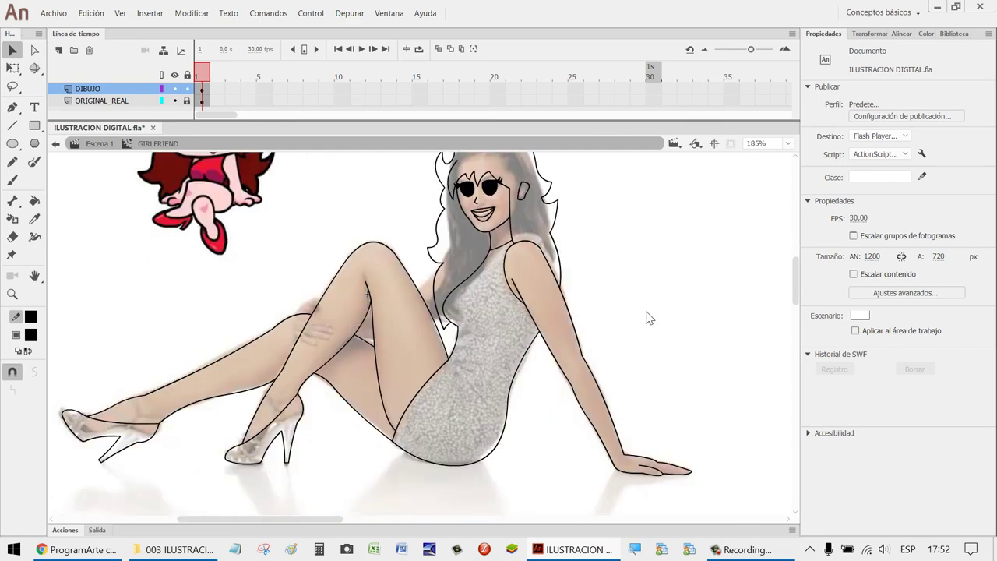
click(174, 100)
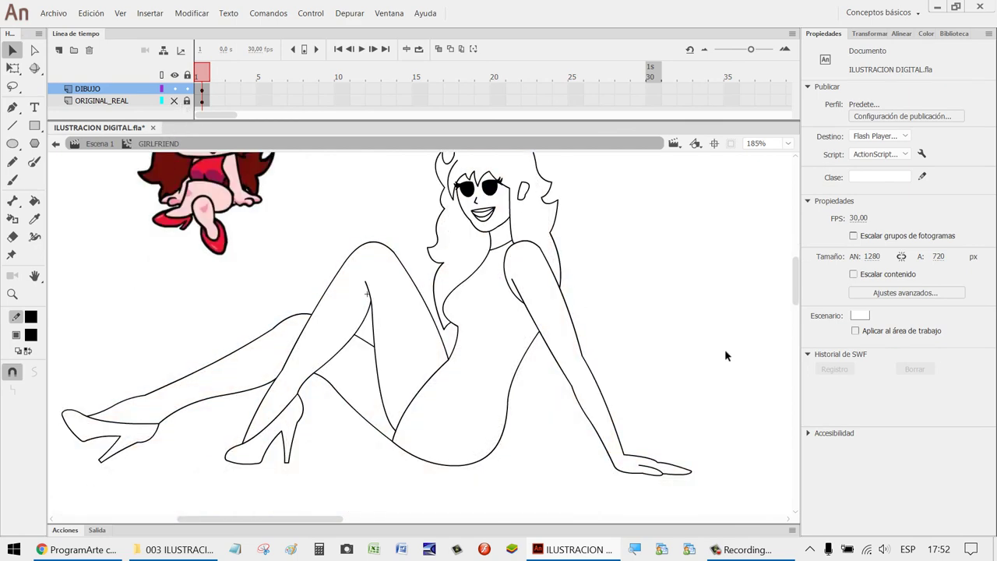
Examine the line drawing's face, eyes and ear, and compare the whole figure with the reference character.
scroll(716, 346, up, 3)
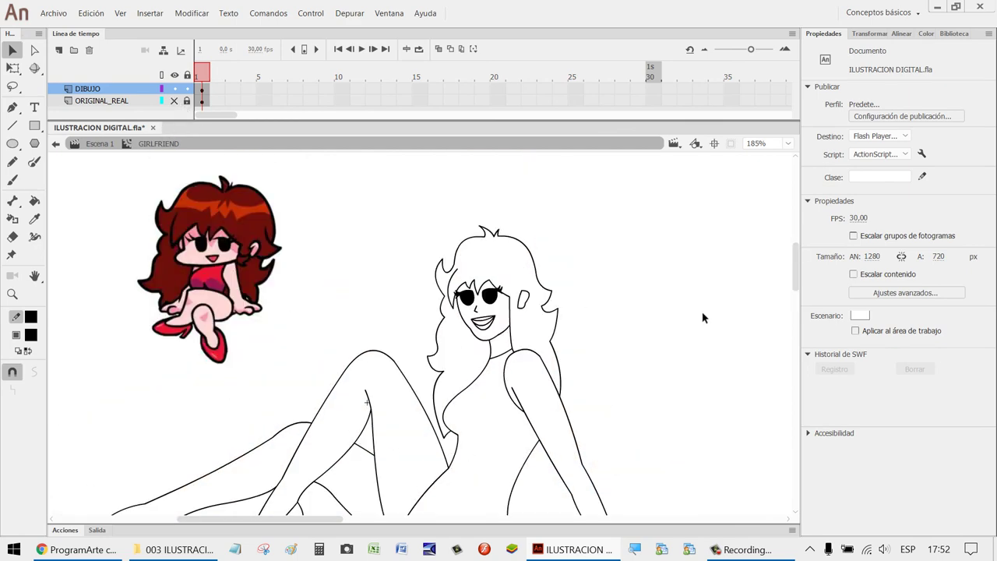
key(z)
drag(630, 361, 348, 269)
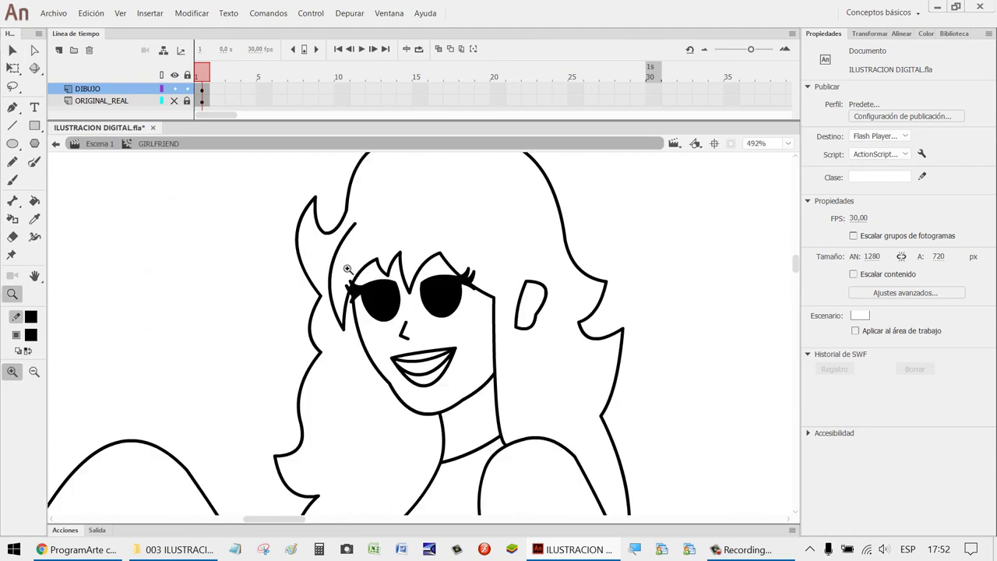
key(v)
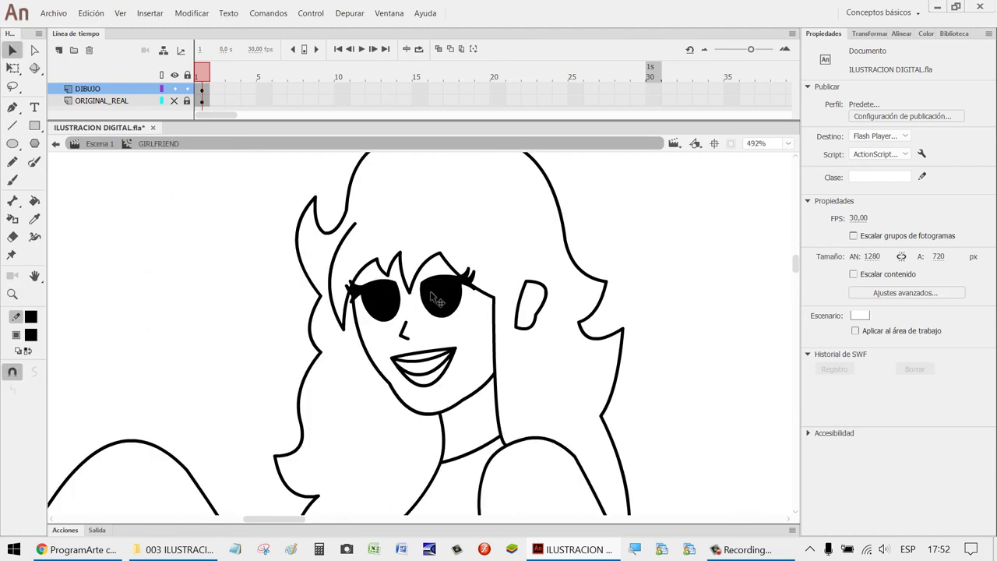
click(439, 296)
click(705, 271)
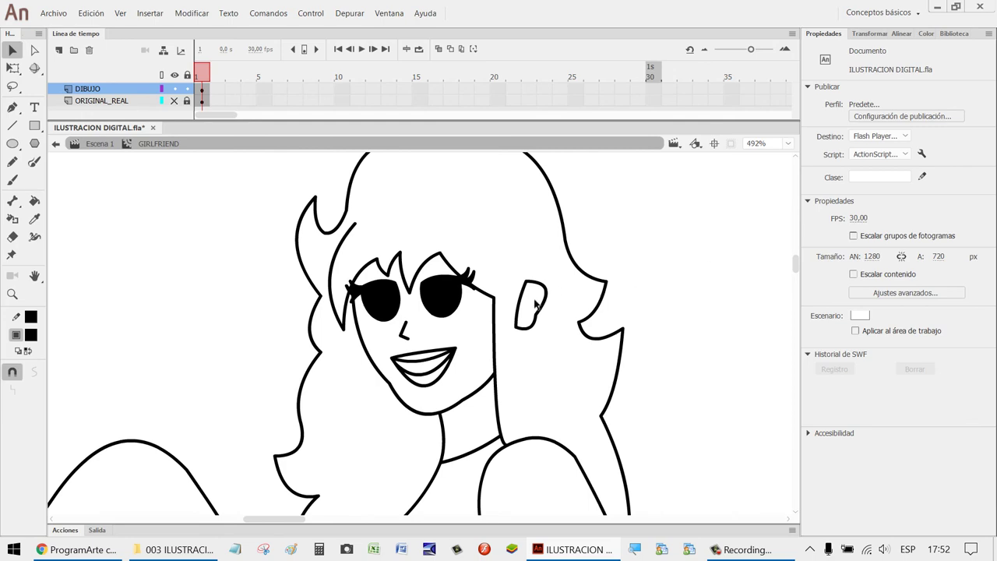
scroll(444, 304, down, 1)
scroll(443, 306, down, 3)
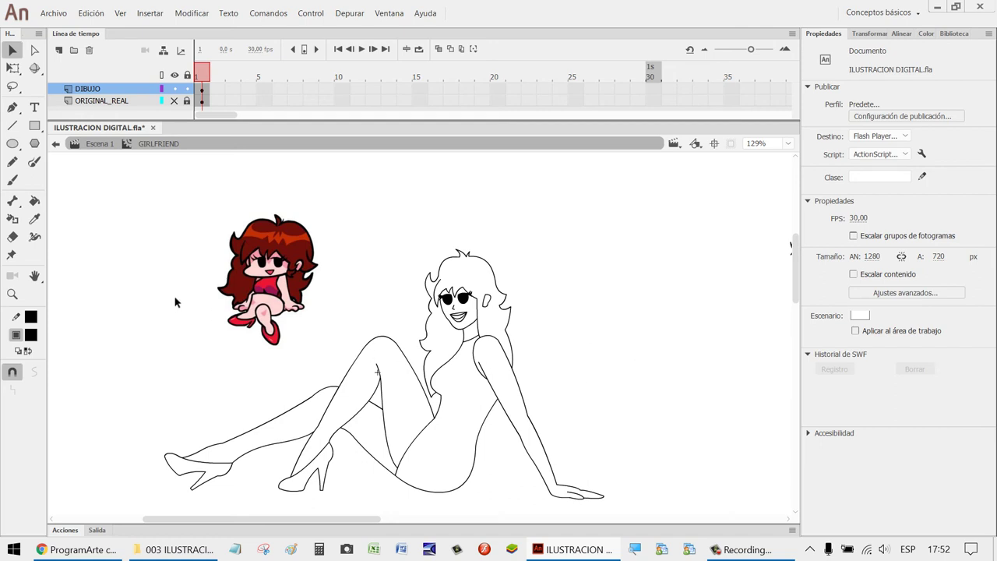
Sample the red of the reference character's dress and fill the drawn woman's dress with it.
click(34, 220)
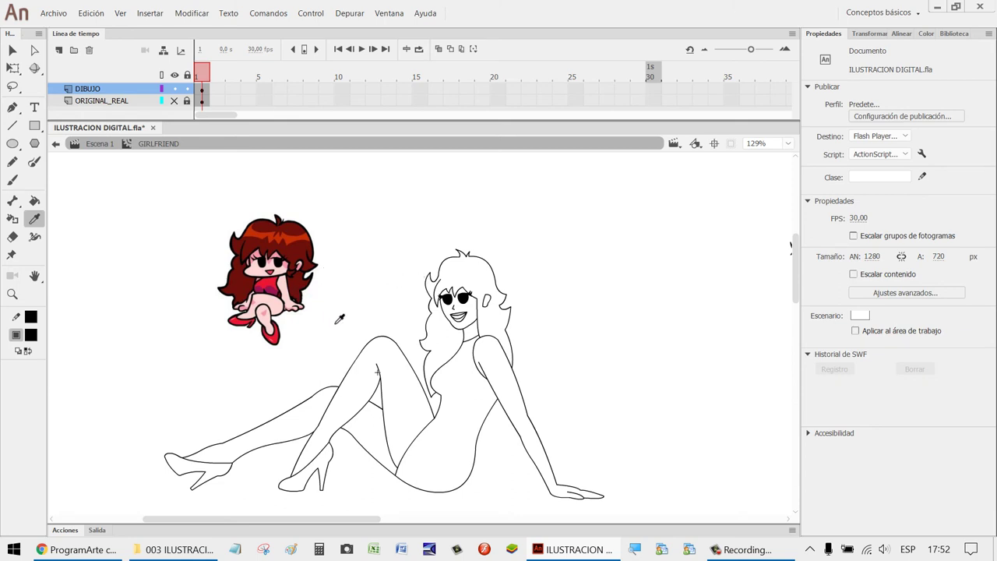
key(z)
drag(336, 341, 207, 263)
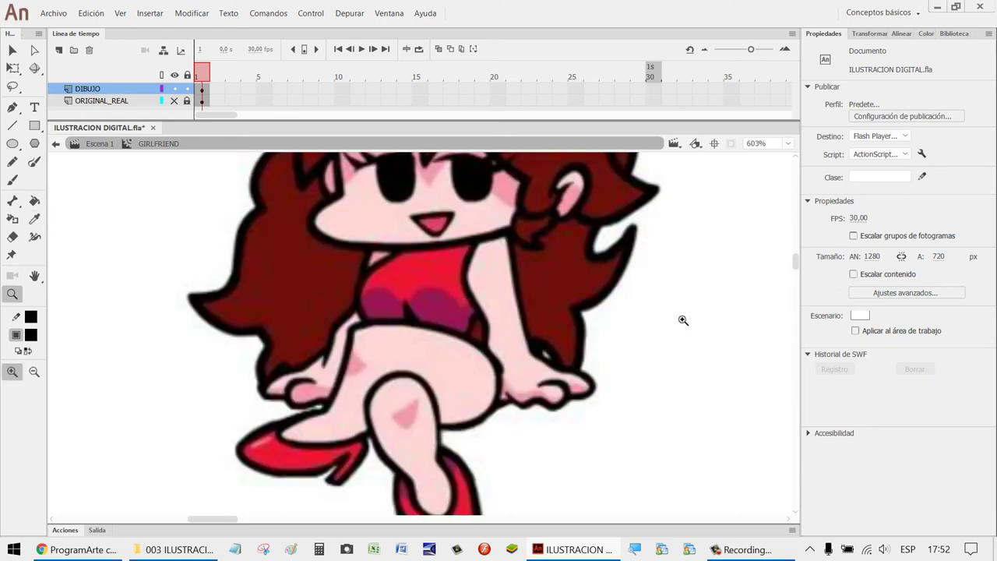
scroll(669, 316, down, 3)
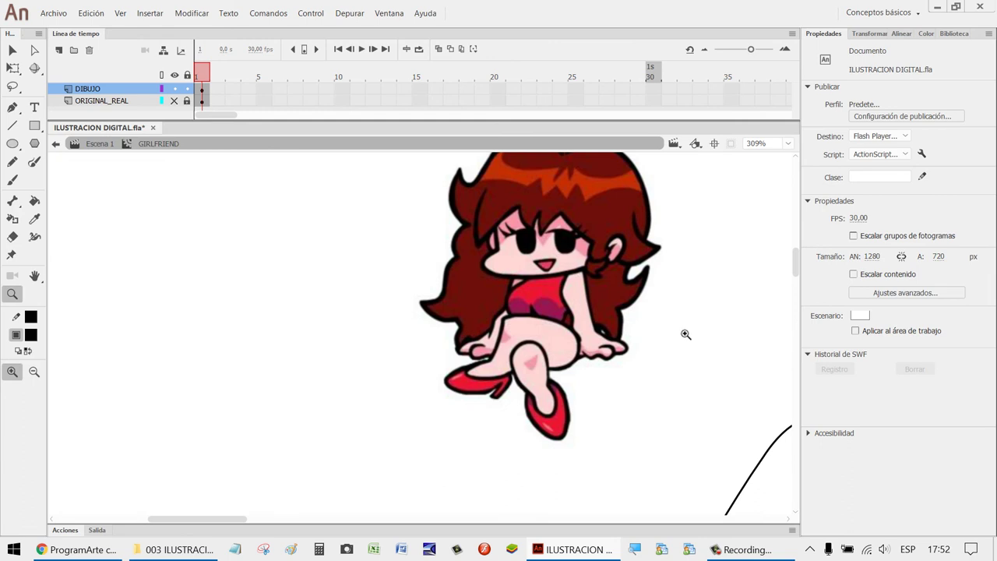
key(h)
drag(684, 346, 367, 332)
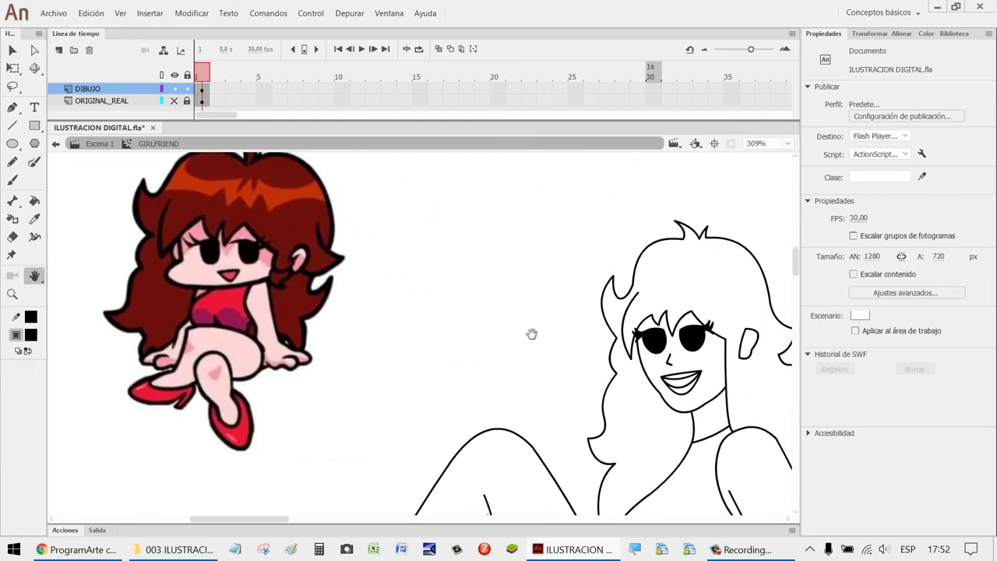
mouse_move(532, 334)
mouse_down()
mouse_move(440, 209)
mouse_move(494, 291)
mouse_up()
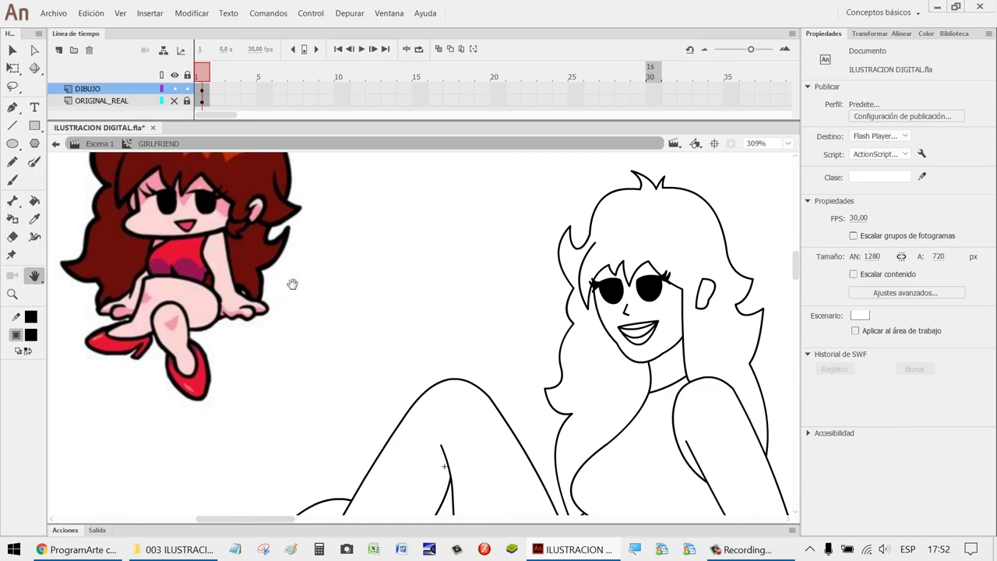
click(34, 218)
click(184, 262)
click(654, 438)
scroll(666, 433, down, 3)
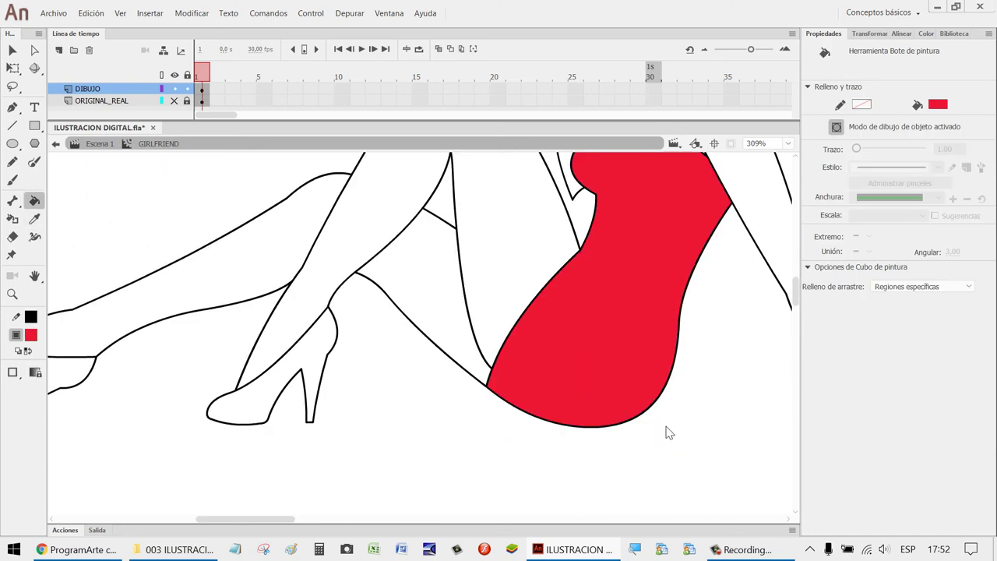
Sample the pale pink skin colour from the reference character and fill the drawn woman's legs and arm with it.
scroll(666, 433, up, 6)
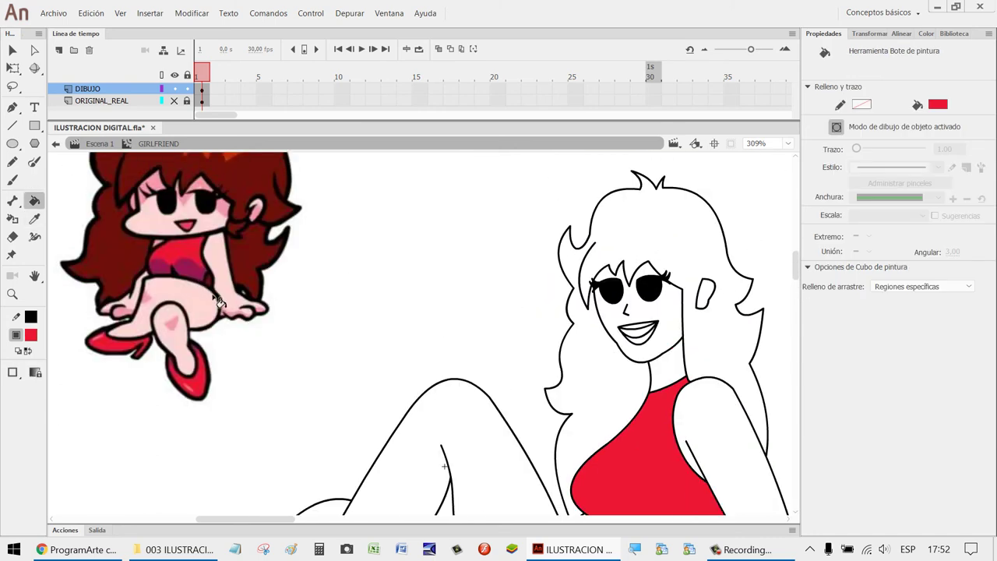
key(i)
click(198, 311)
click(473, 418)
scroll(507, 405, down, 3)
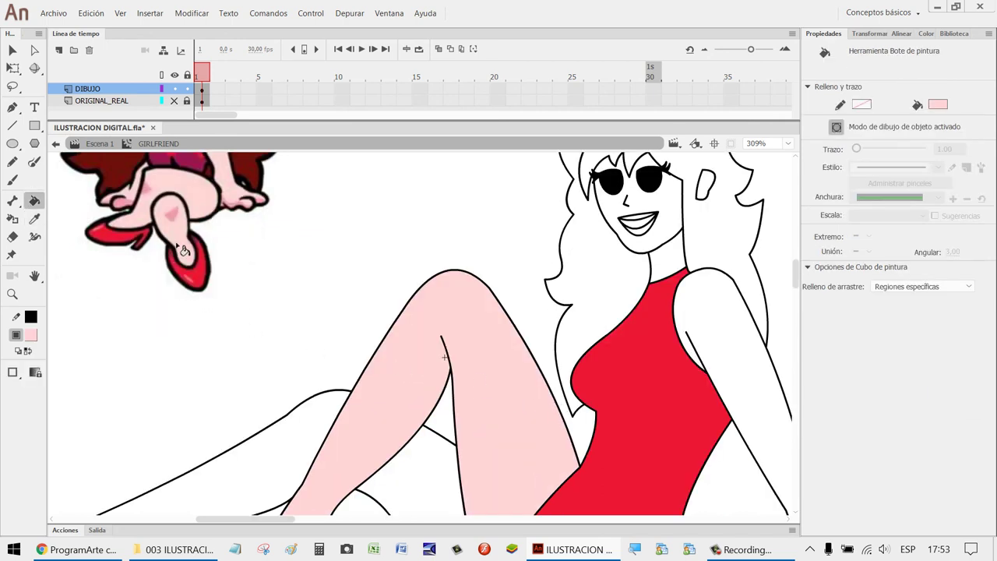
scroll(741, 329, down, 3)
click(305, 352)
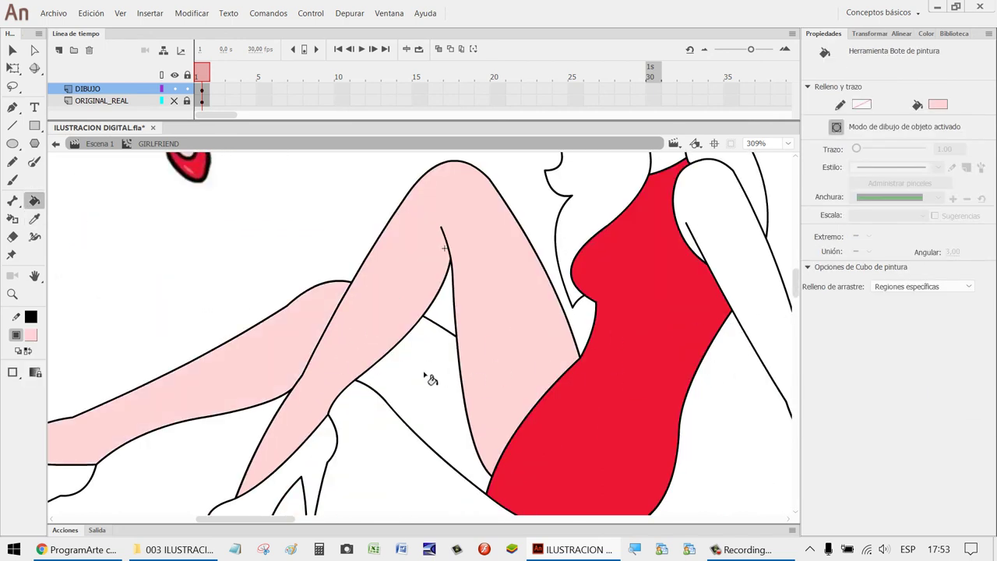
click(427, 377)
click(769, 307)
Sample the red of the reference character's shoe and fill both high-heeled shoes of the drawing with it.
scroll(339, 371, up, 6)
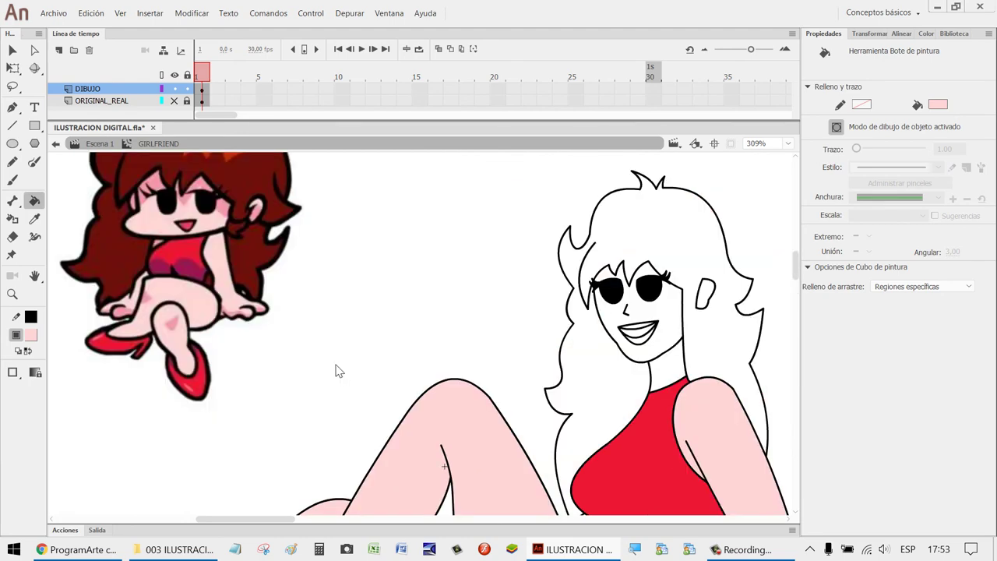
click(35, 219)
click(204, 380)
scroll(278, 382, down, 6)
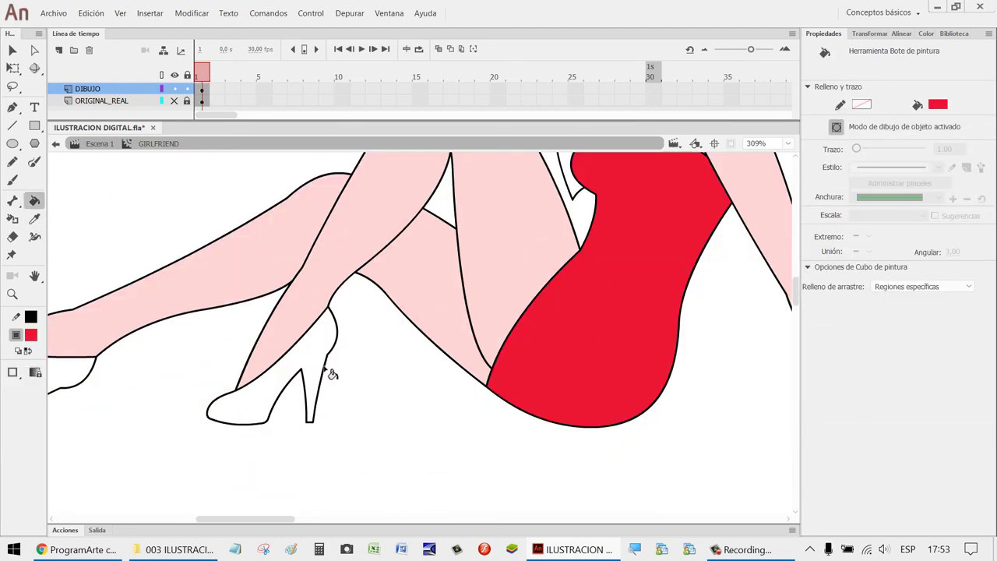
click(329, 371)
key(h)
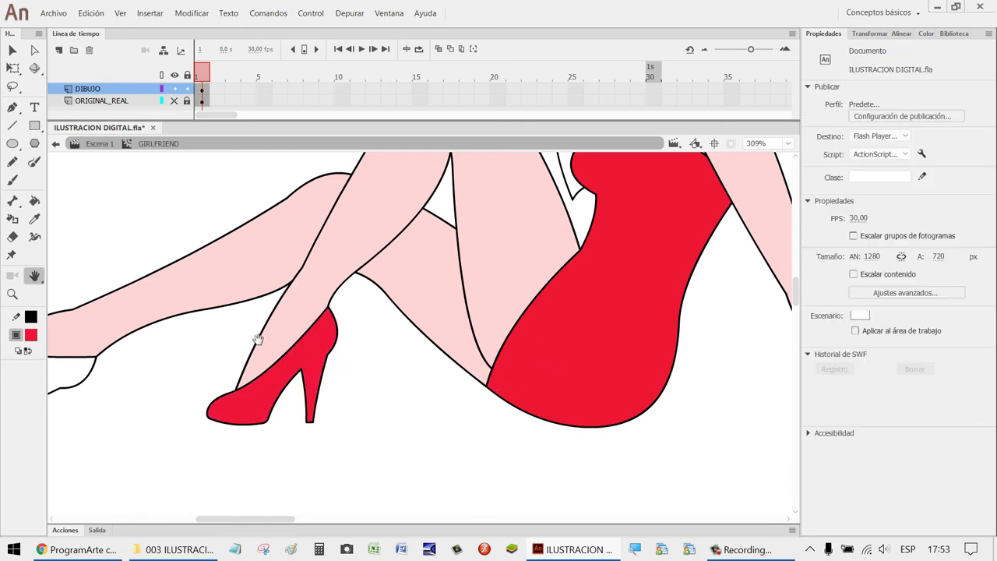
drag(66, 402, 303, 413)
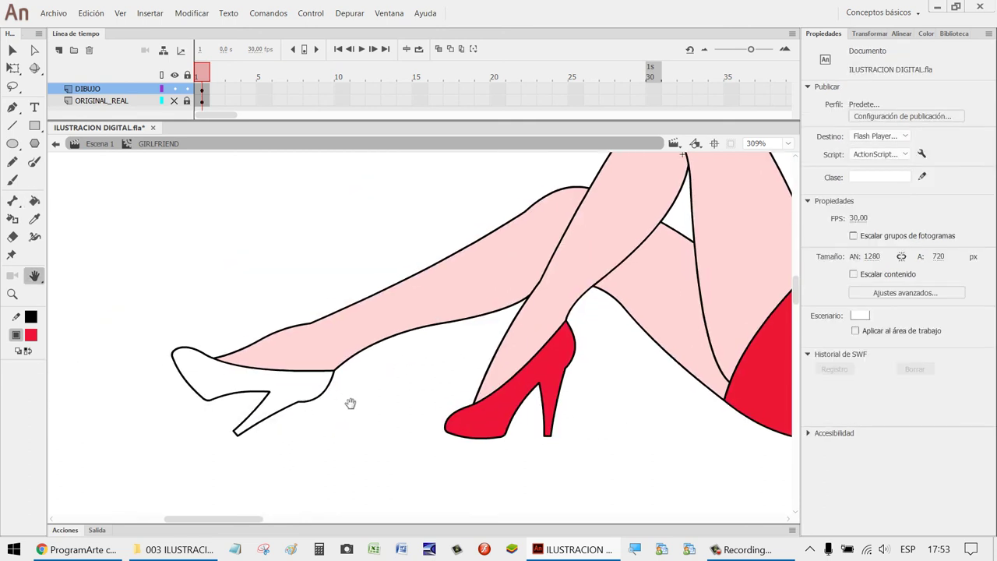
key(s)
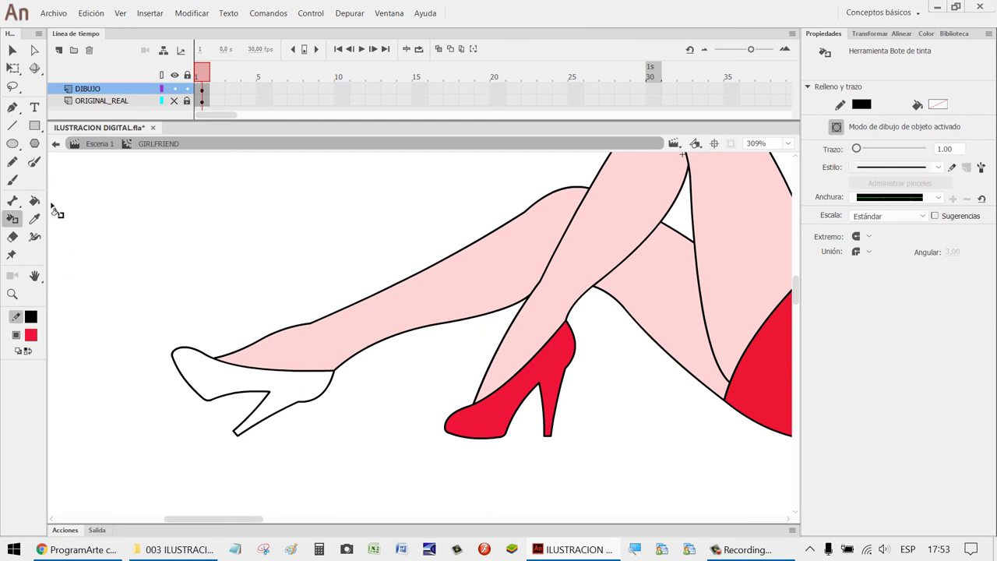
key(k)
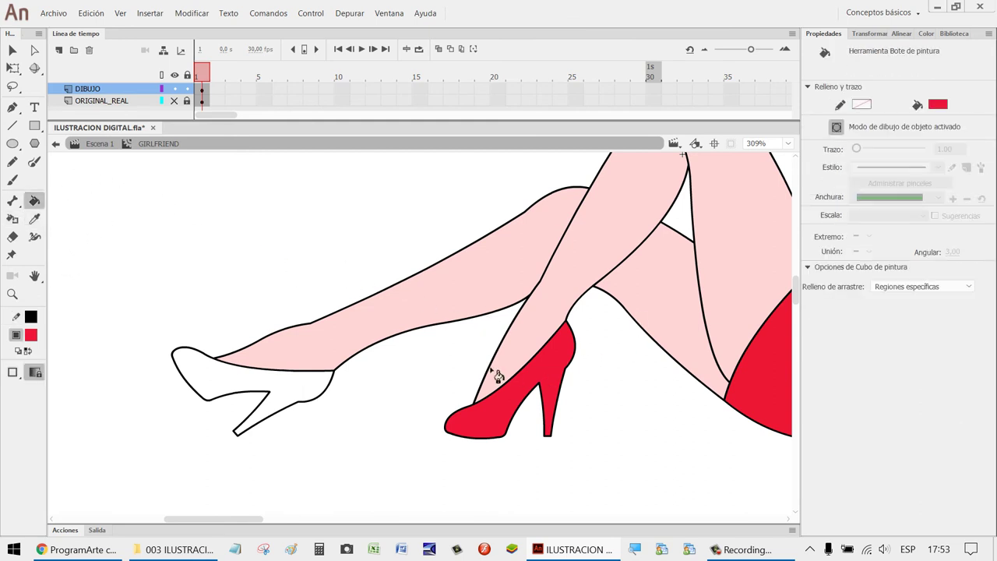
click(296, 392)
Move the reference character bitmap closer to the drawn woman's head, to about X -120, Y -208.
key(ctrl+2)
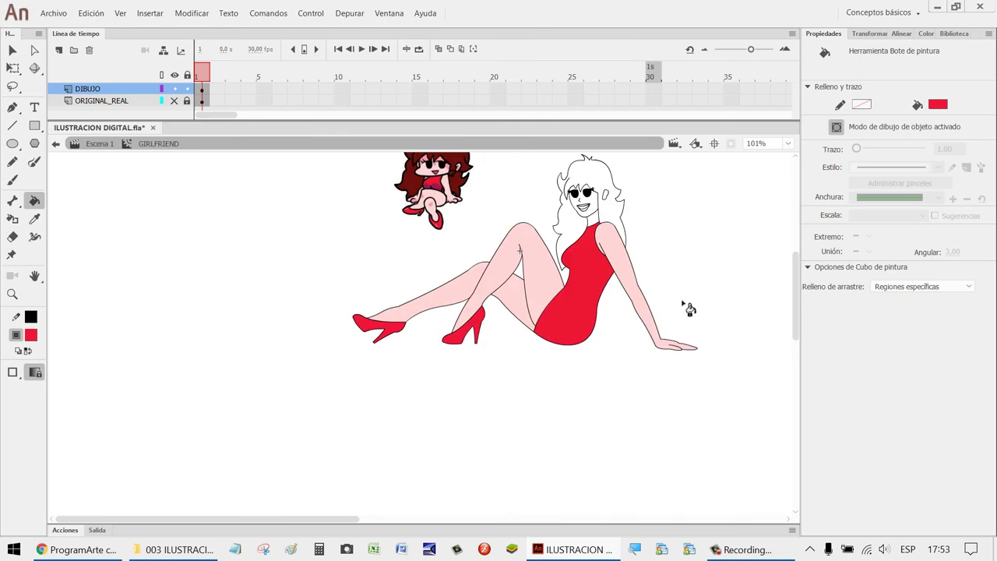
key(h)
drag(684, 309, 666, 310)
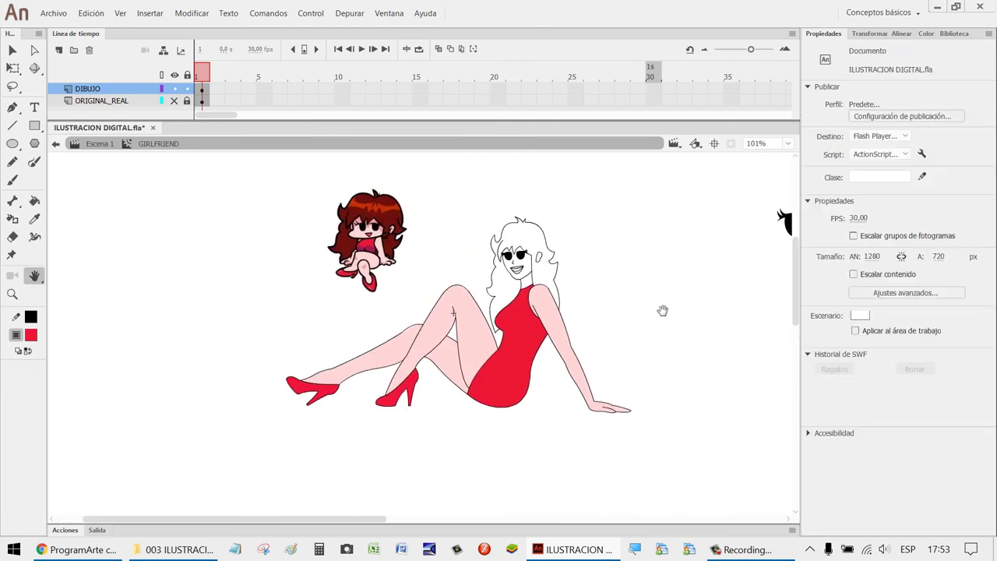
key(z)
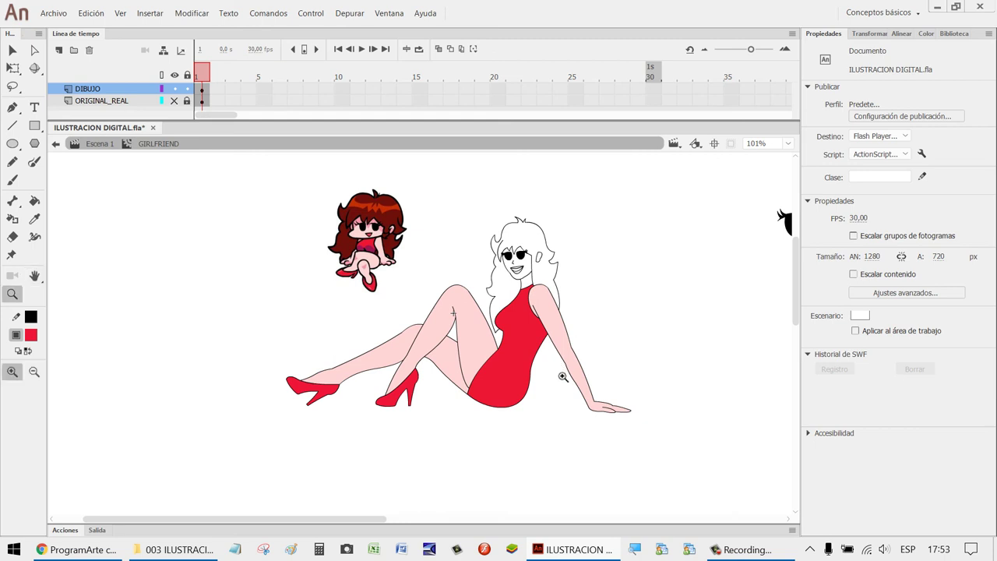
drag(610, 377, 272, 181)
key(v)
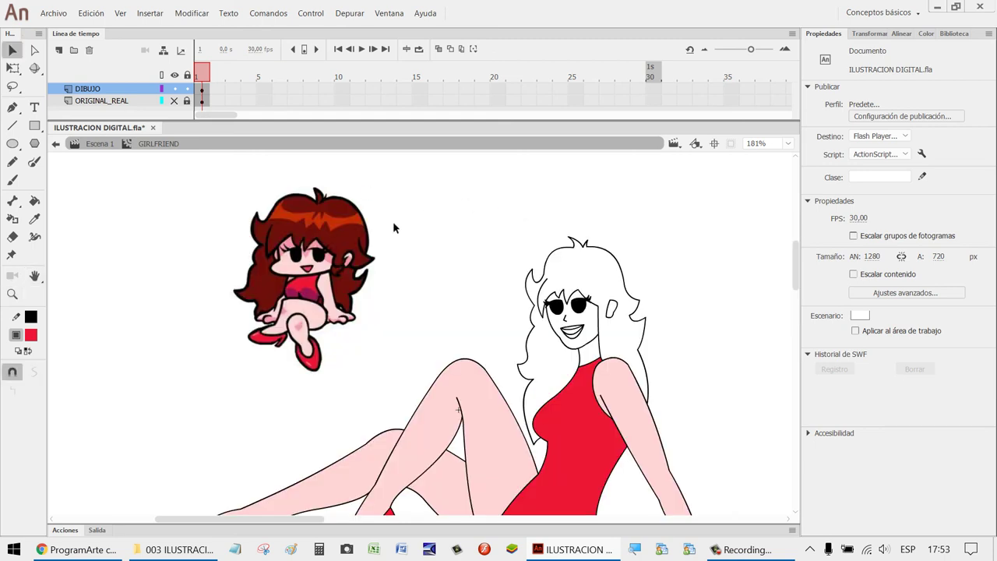
drag(335, 260, 425, 239)
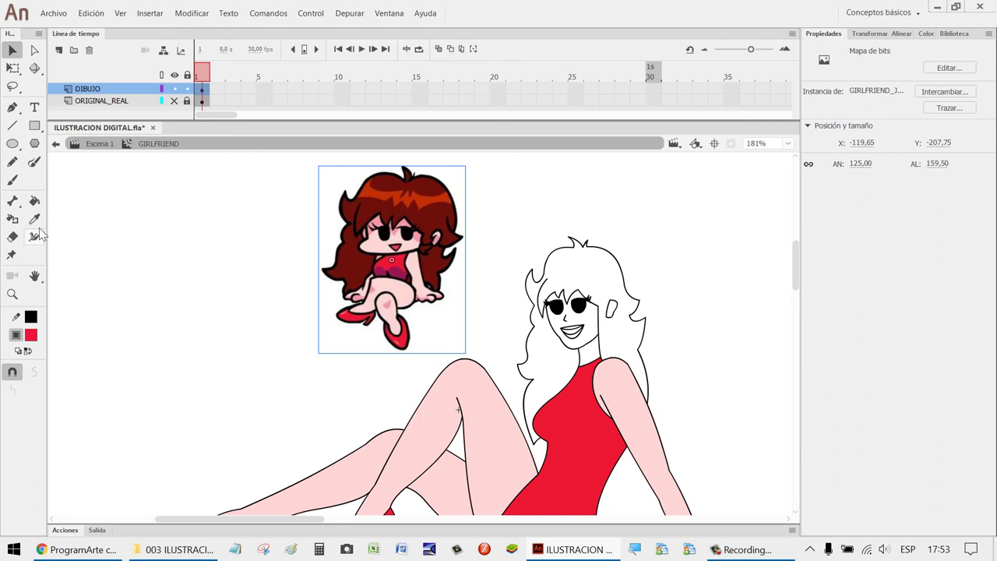
Sample the dark red-brown of the reference character's hair and fill the drawn woman's hair with it.
click(34, 218)
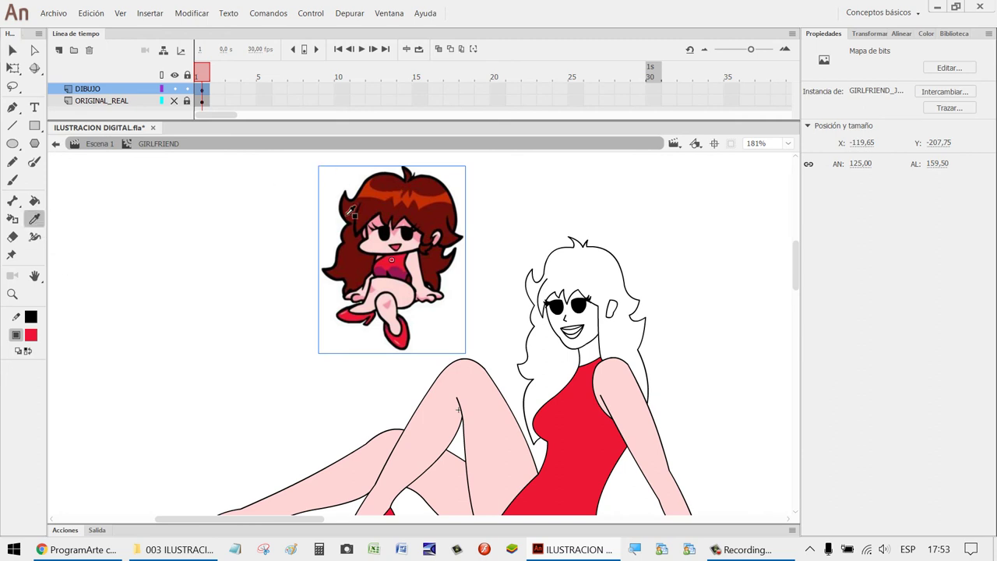
click(355, 273)
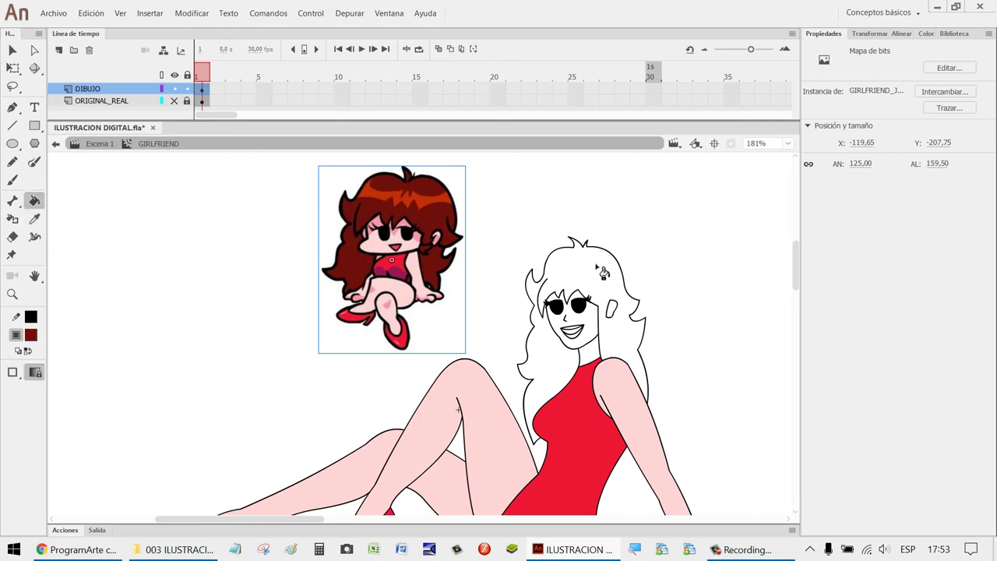
click(605, 279)
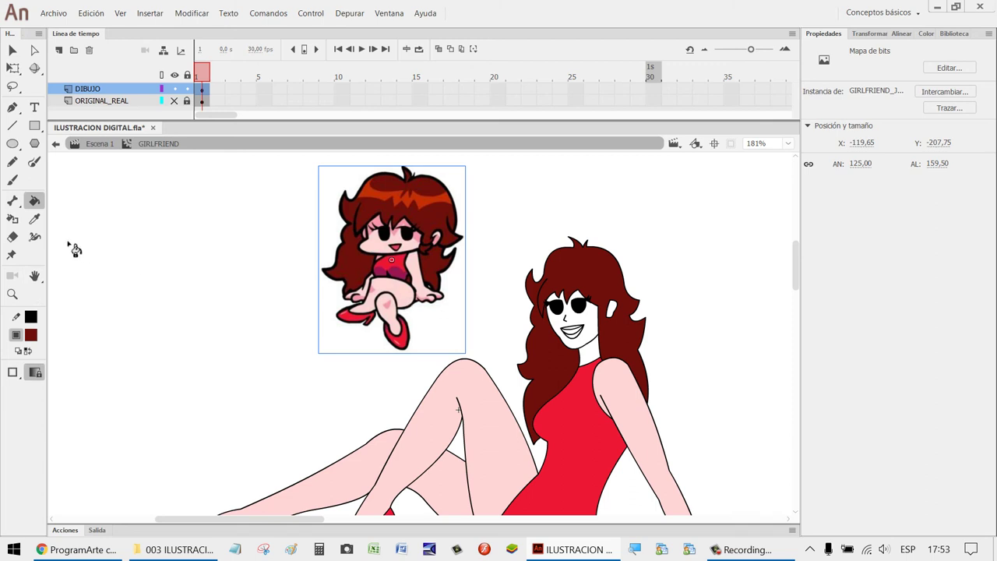
Sample the reference character's pale pink skin colour again and fill the drawn woman's face, neck and ear.
click(35, 220)
click(405, 299)
scroll(712, 350, down, 4)
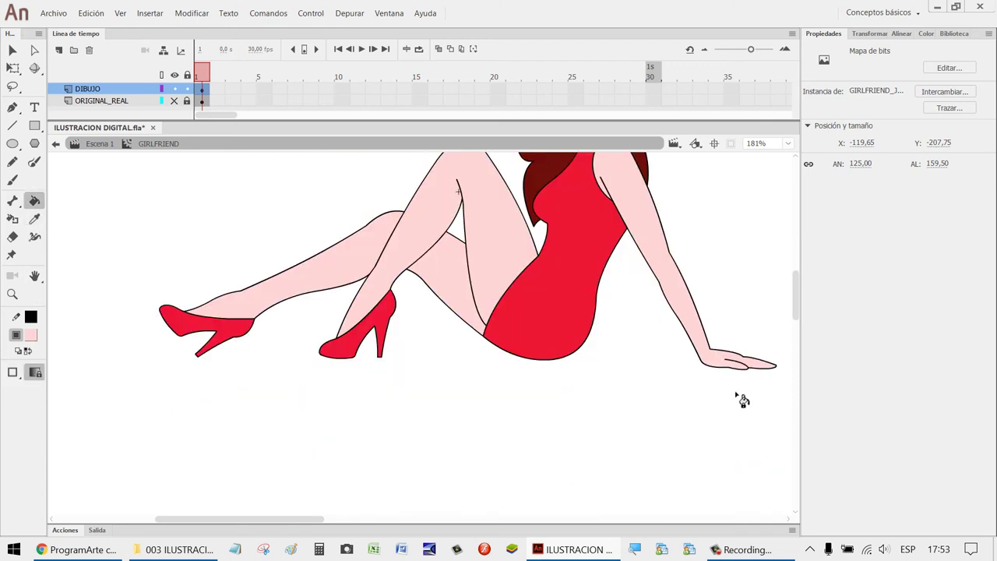
scroll(728, 403, up, 4)
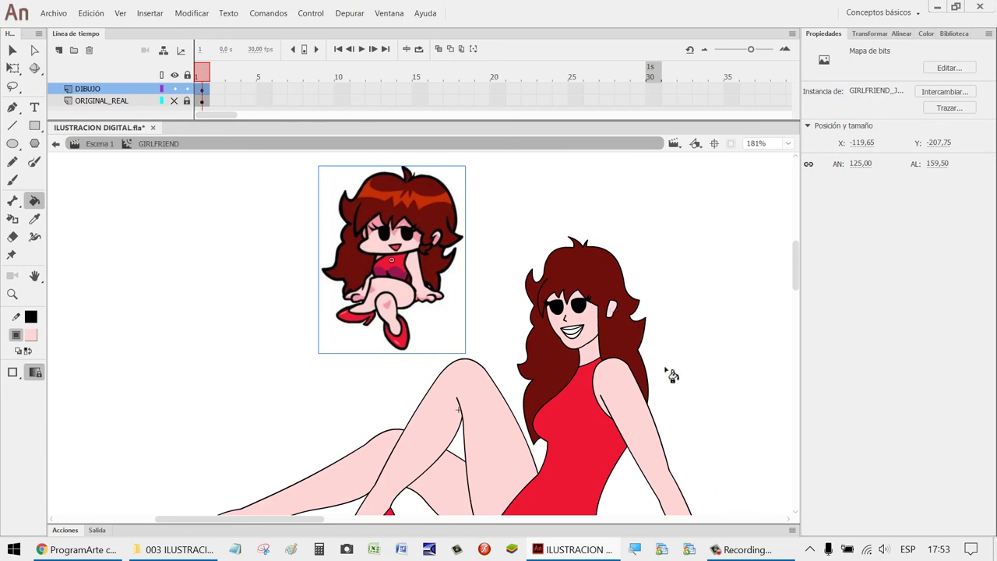
Set the fill colour to white (#FFFFFF) with the Paint Bucket for the drawn woman's teeth.
key(z)
drag(658, 380, 482, 292)
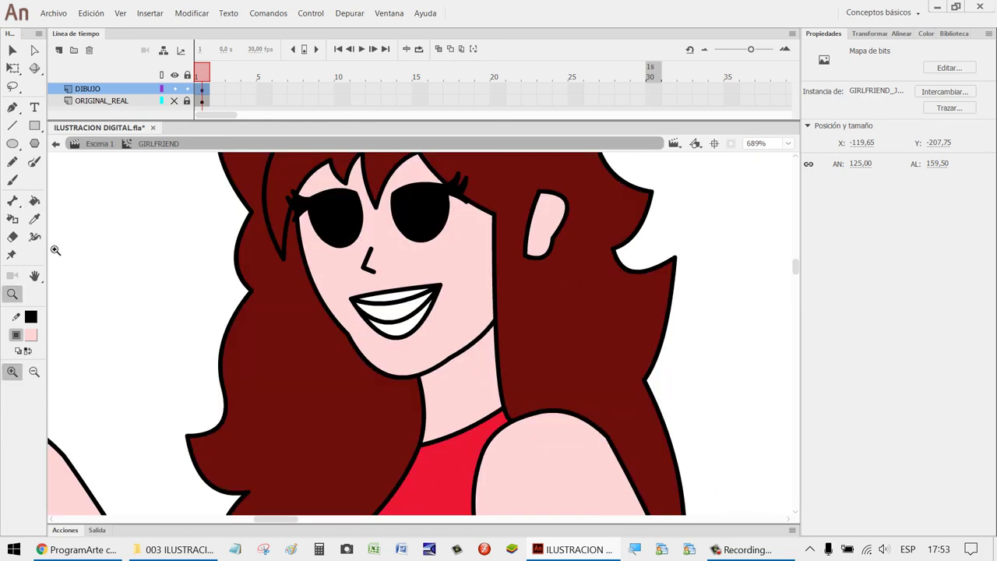
click(35, 220)
click(30, 335)
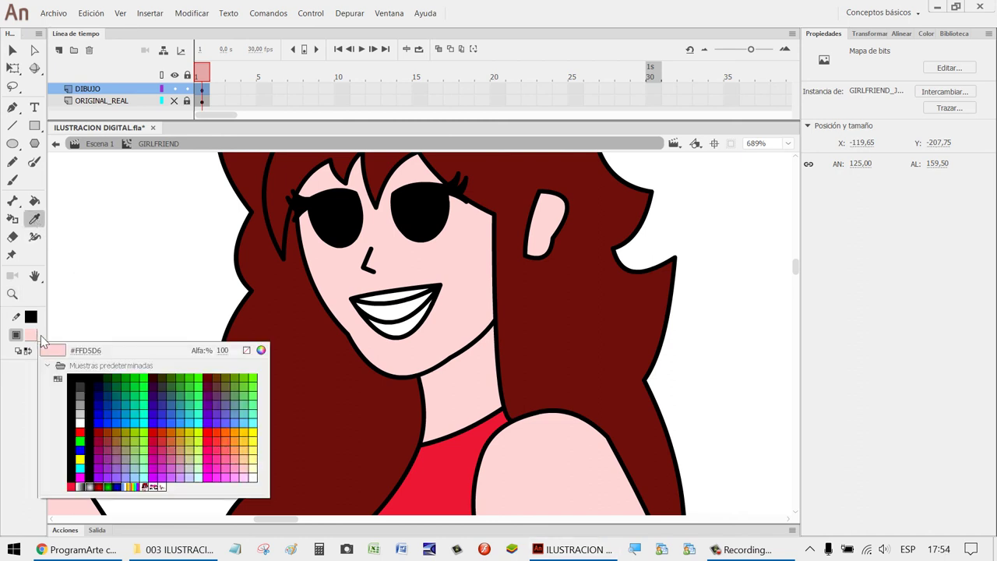
click(78, 423)
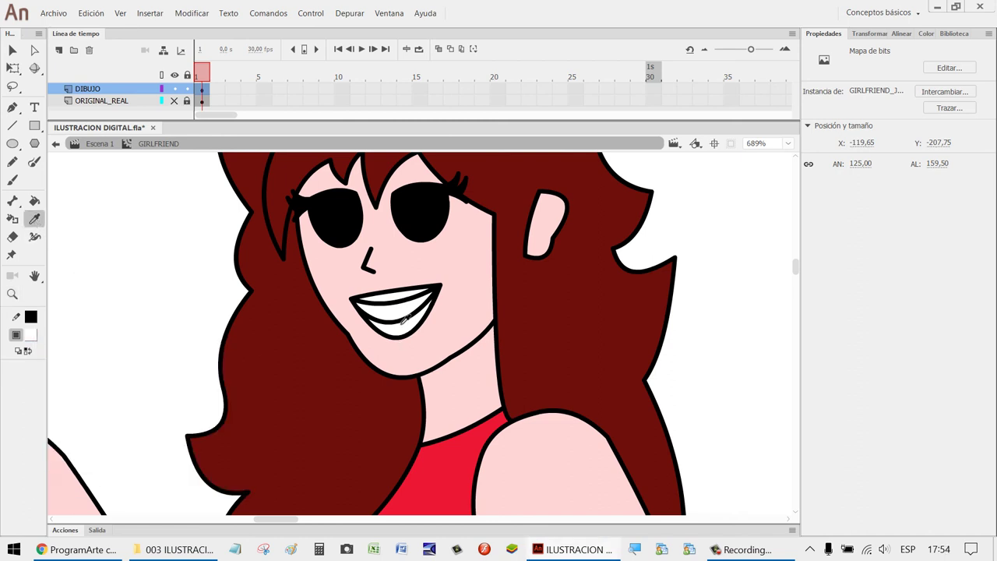
click(32, 336)
click(41, 201)
click(34, 201)
click(32, 342)
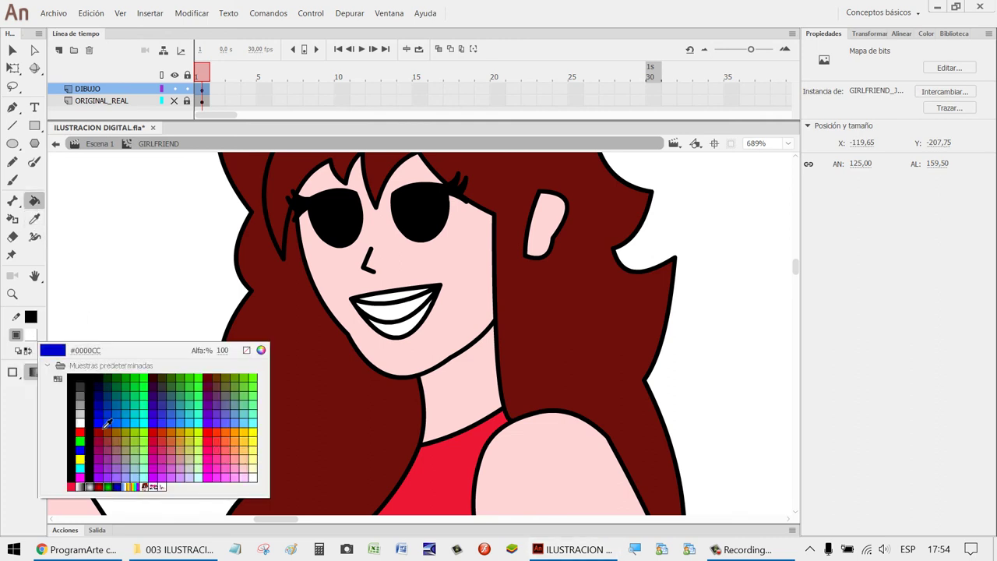
click(80, 425)
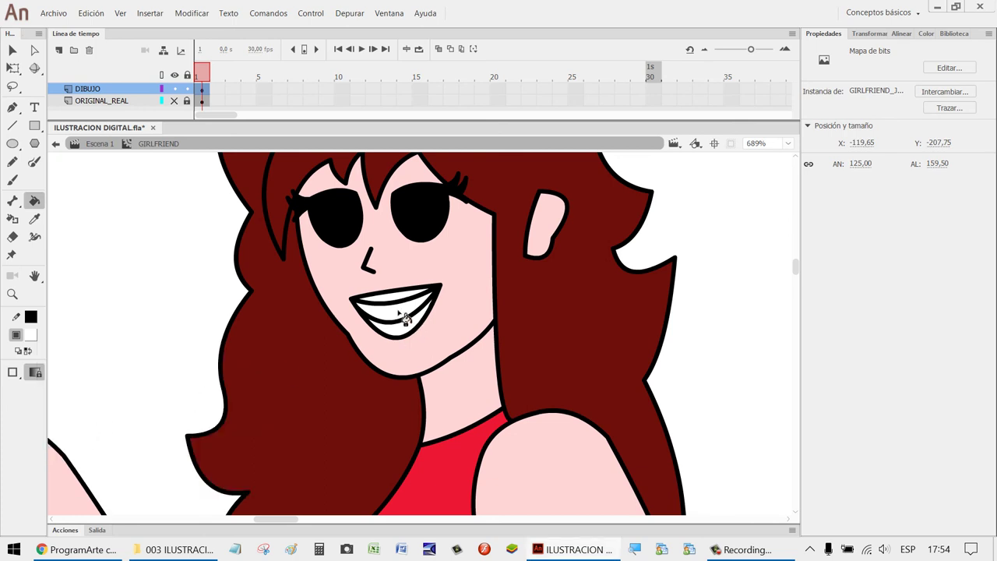
Mix a salmon fill colour (#FF7878) by lowering pure red's saturation to 53 %, and fill the drawn woman's upper and lower lips with it.
click(32, 336)
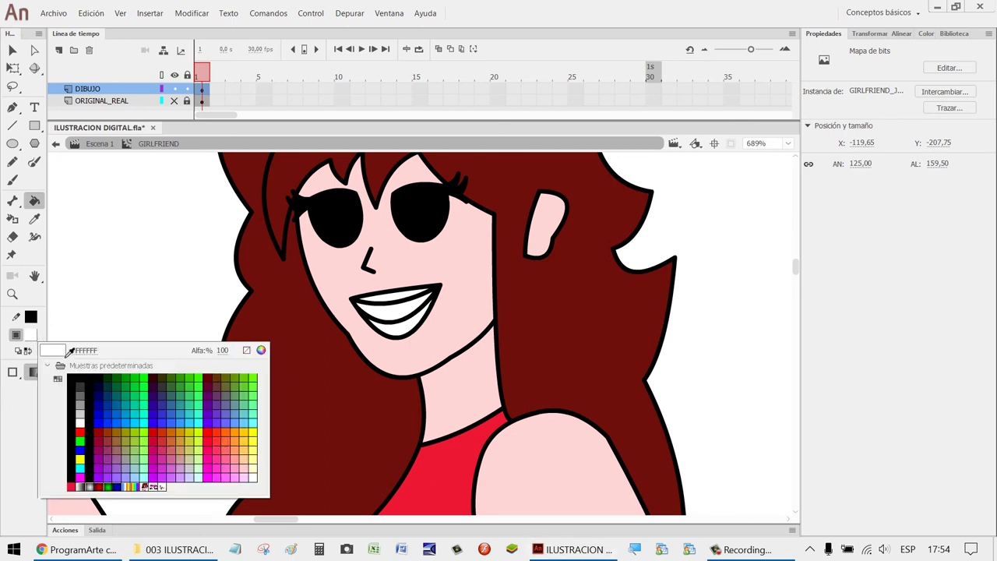
click(84, 438)
click(31, 335)
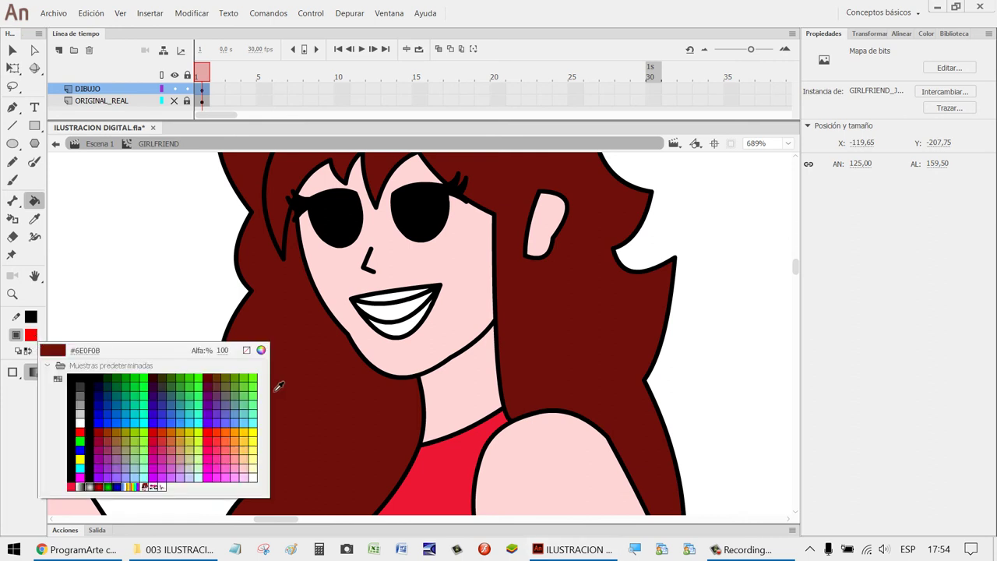
click(261, 350)
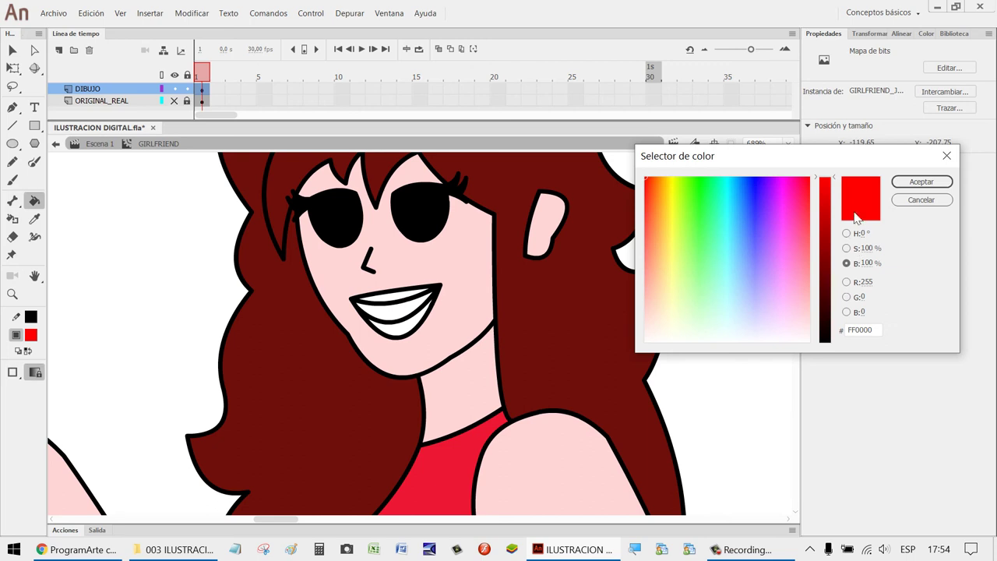
click(849, 248)
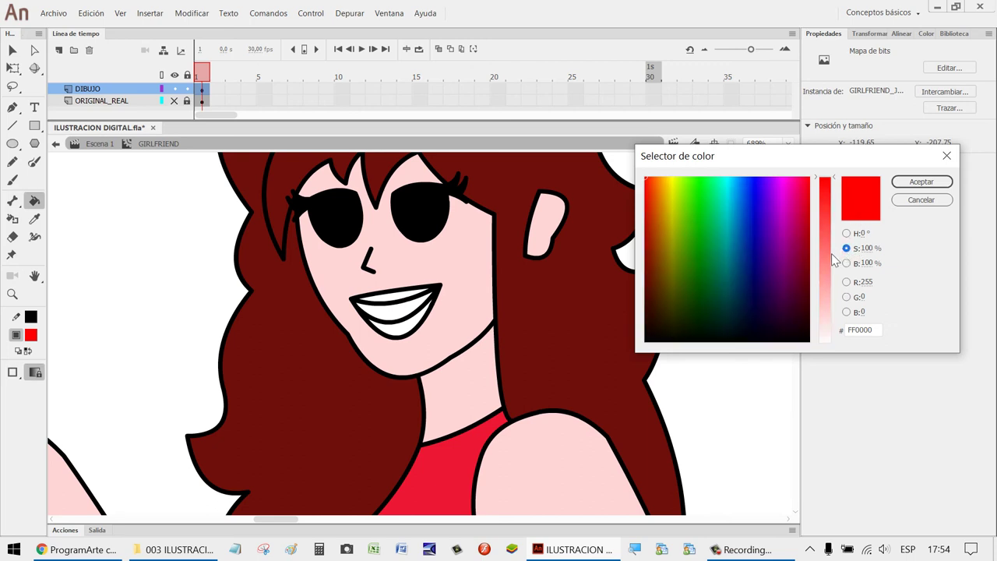
click(831, 255)
mouse_move(831, 260)
mouse_down()
mouse_move(821, 273)
mouse_move(823, 254)
mouse_up()
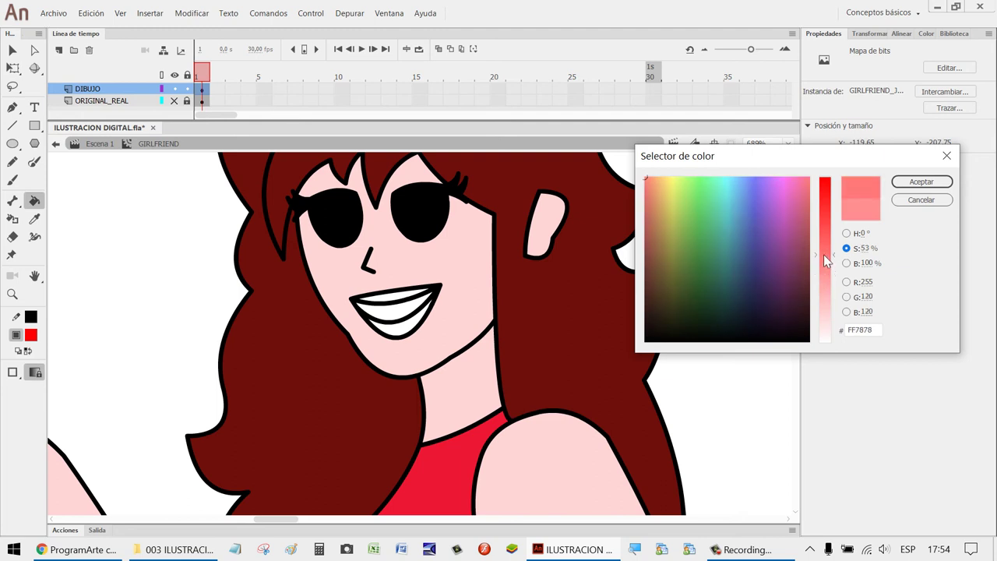
click(921, 182)
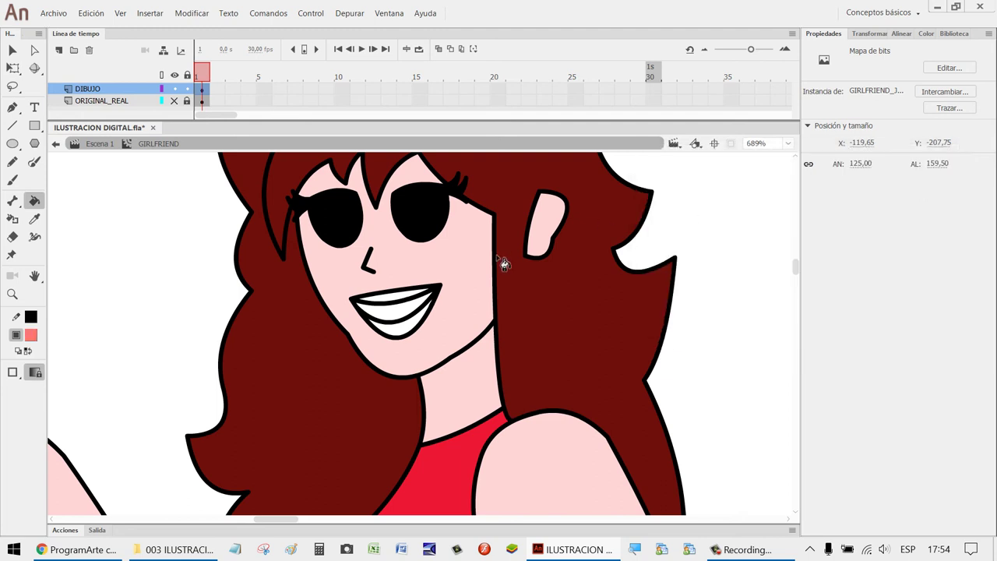
click(401, 302)
click(414, 331)
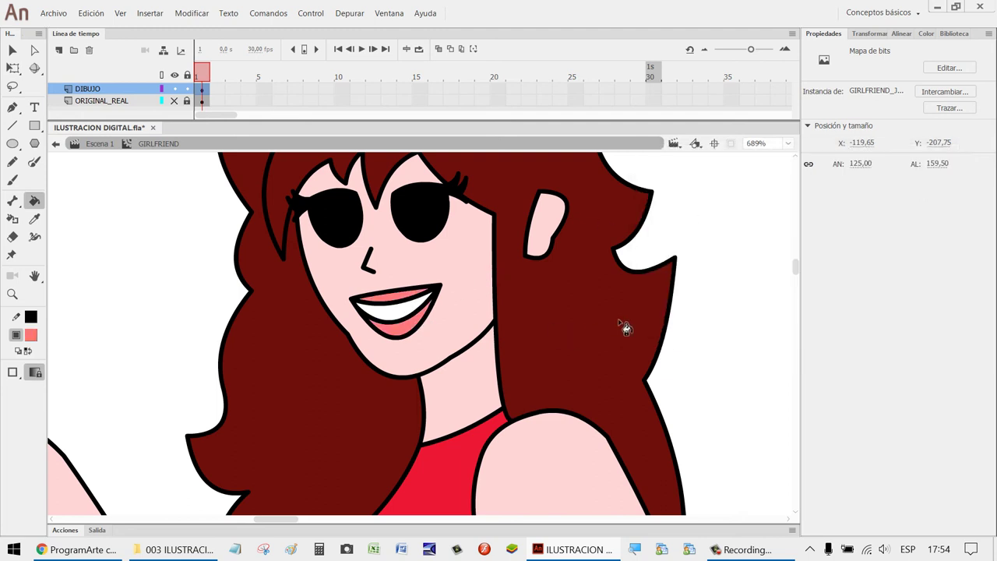
Delete the black outline strokes around the drawn woman's lips and teeth.
key(v)
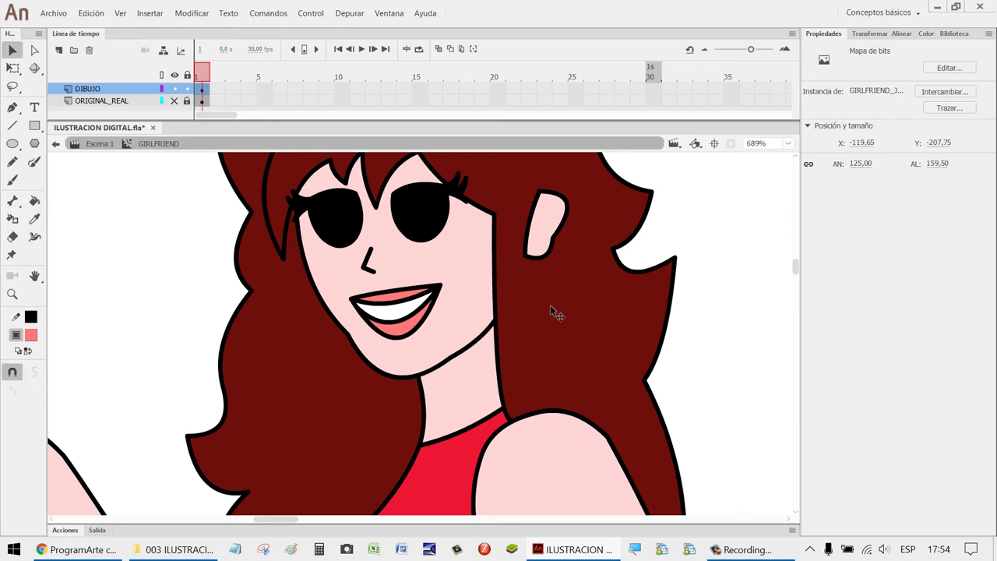
click(411, 304)
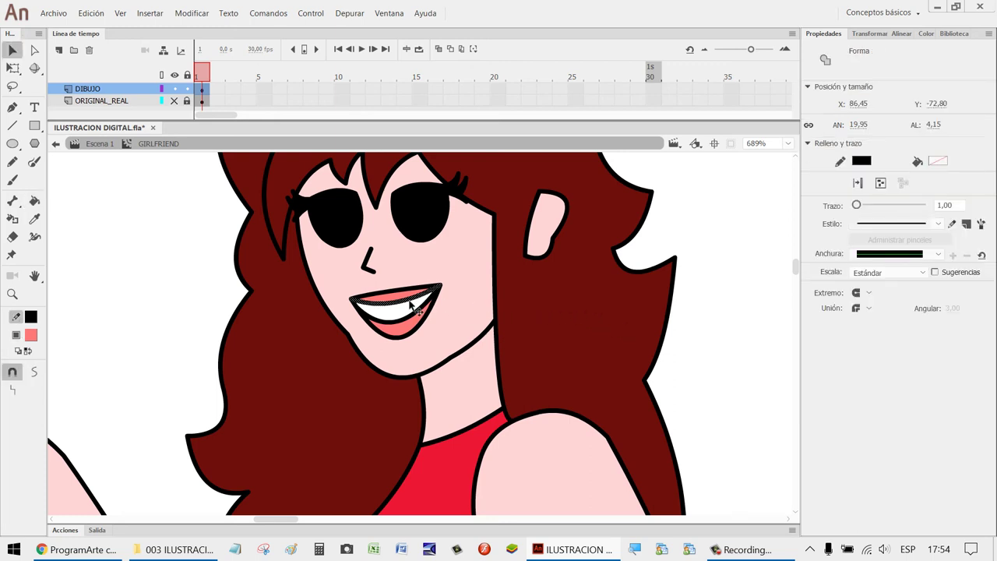
key(Delete)
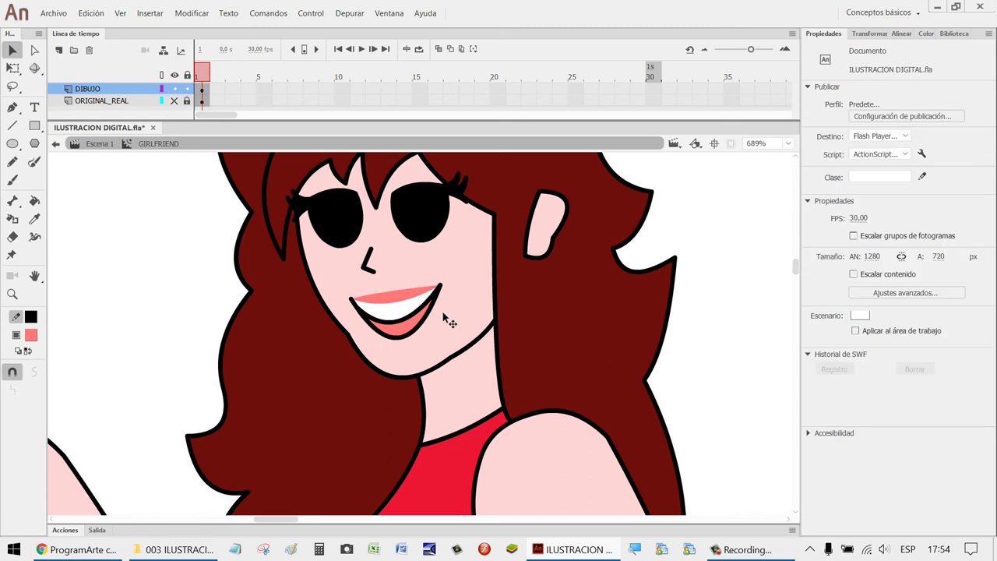
click(439, 296)
key(Delete)
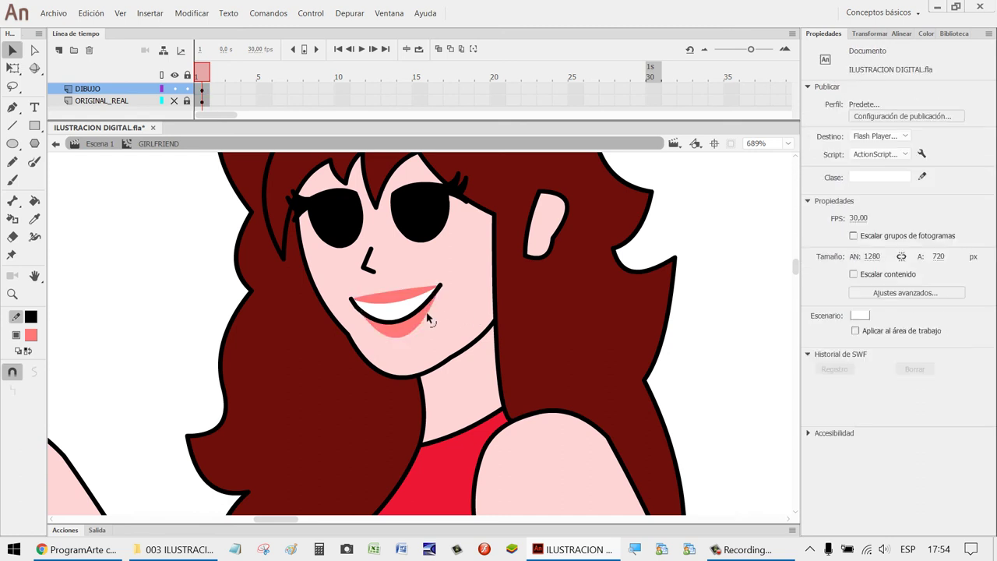
click(427, 311)
key(Delete)
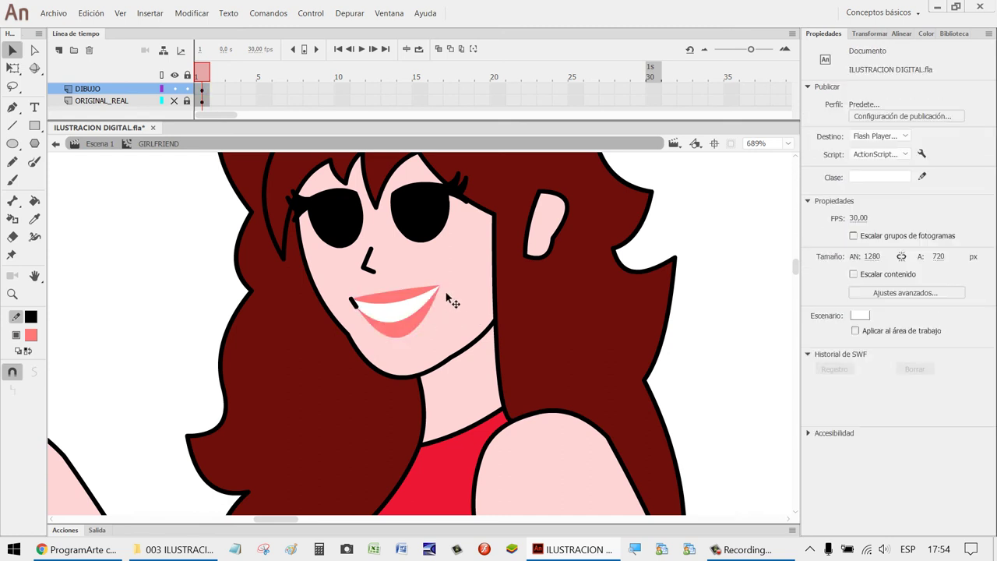
click(353, 304)
key(Delete)
Try to reshape the edge between the outline-free lips and the teeth, and undo the change.
scroll(561, 311, down, 5)
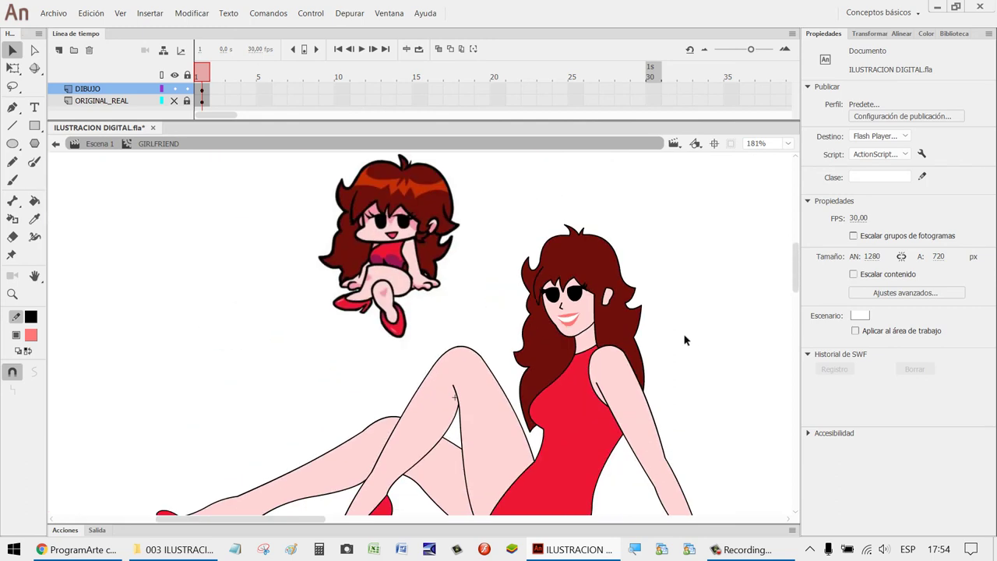
key(z)
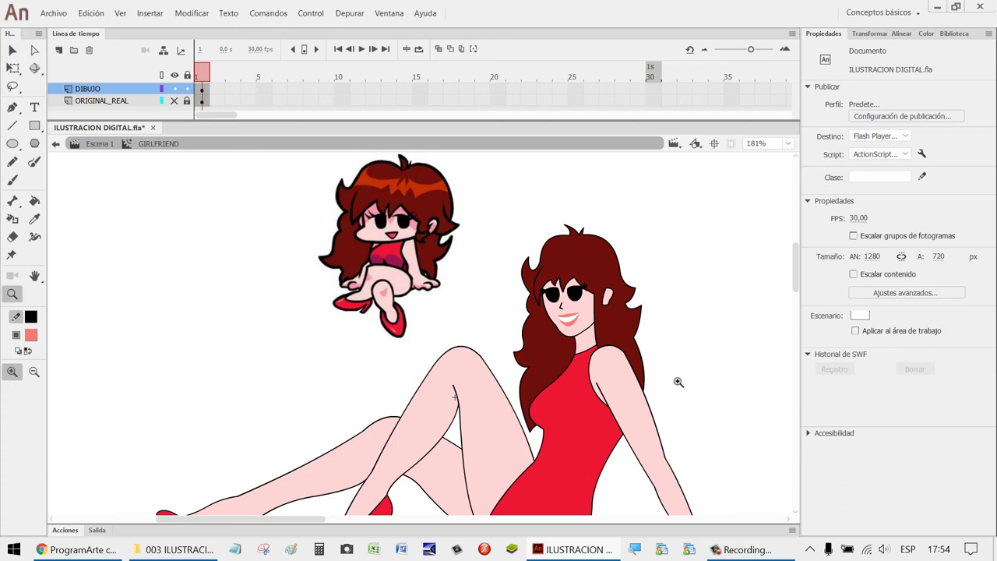
drag(678, 382, 456, 260)
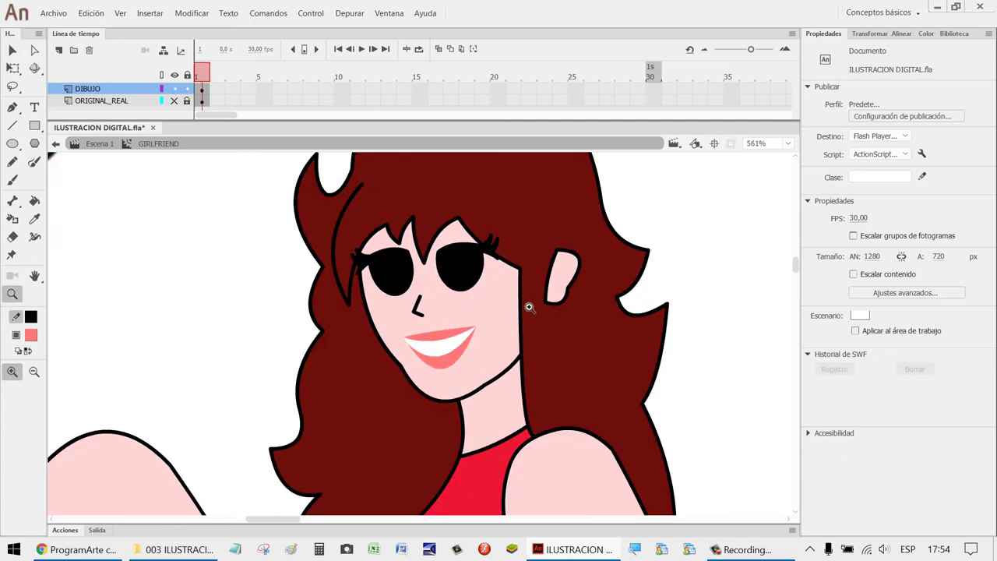
key(v)
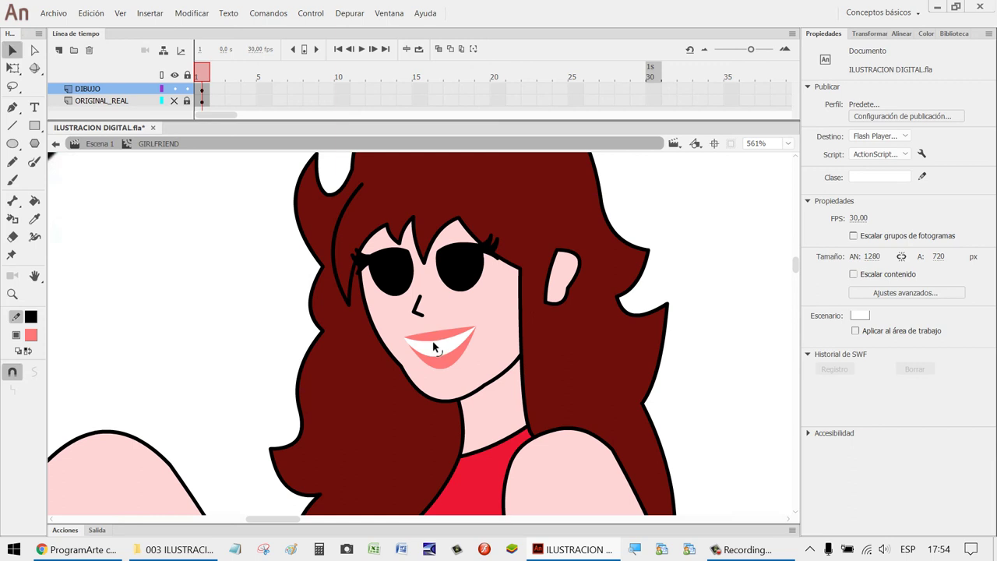
drag(434, 346, 429, 352)
key(ctrl+z)
key(ctrl+z)
Undo the deletion of the mouth's black outline strokes.
scroll(647, 281, down, 3)
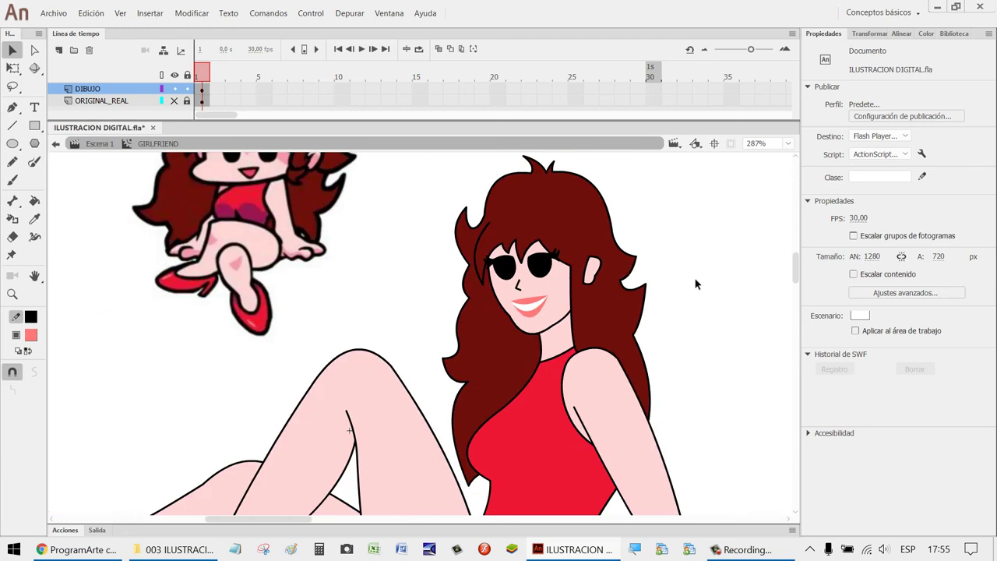
scroll(696, 284, down, 1)
key(z)
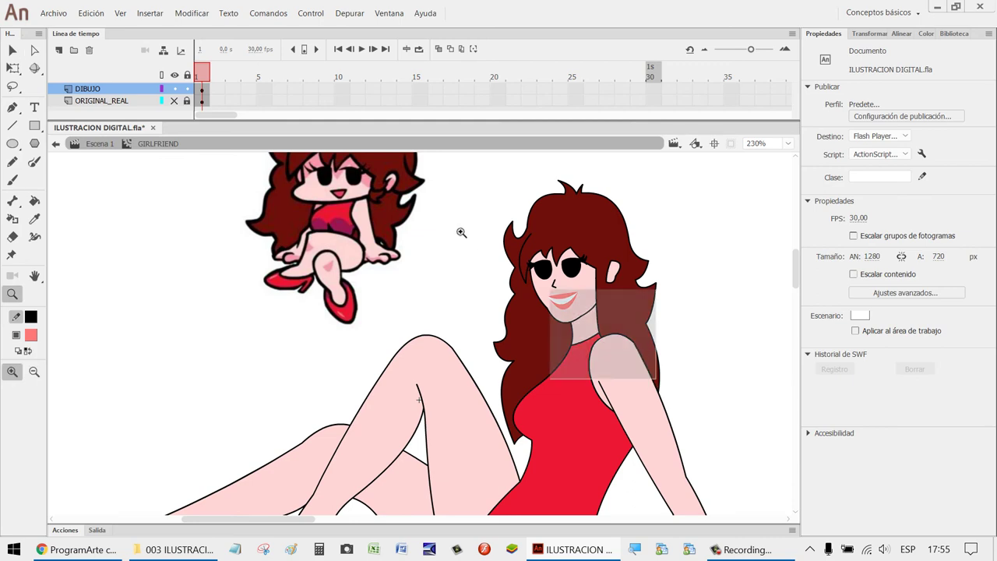
drag(658, 380, 429, 209)
click(489, 377)
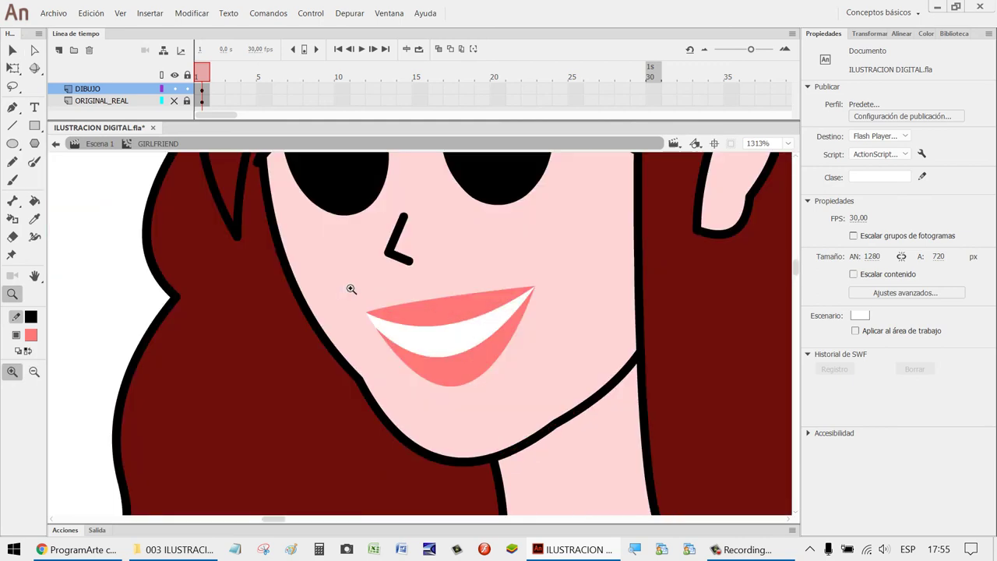
key(ctrl+z)
key(ctrl+z)
key(ctrl+z)
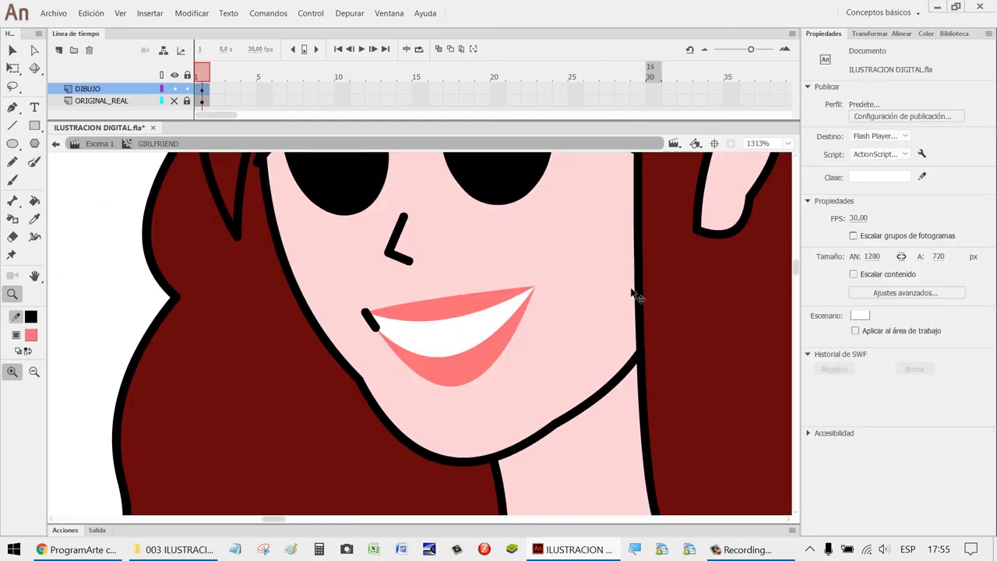
key(ctrl+z)
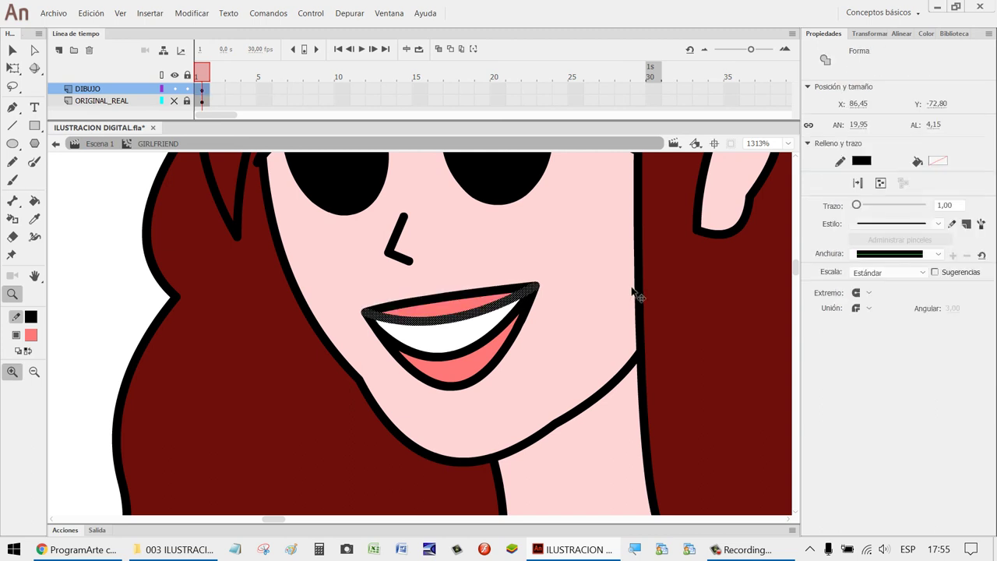
key(ctrl+z)
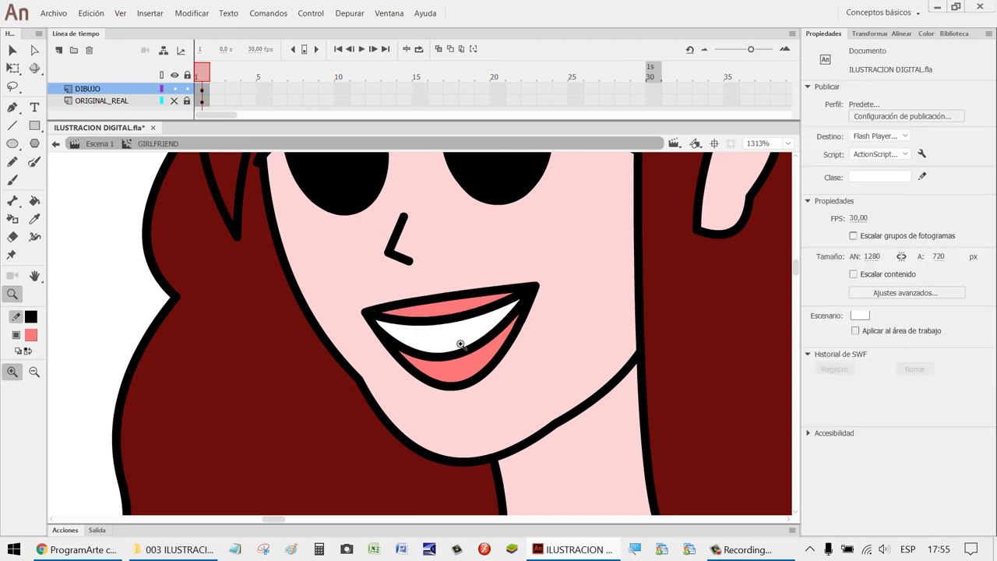
Bend the outline between the upper lip and the teeth slightly downwards.
key(v)
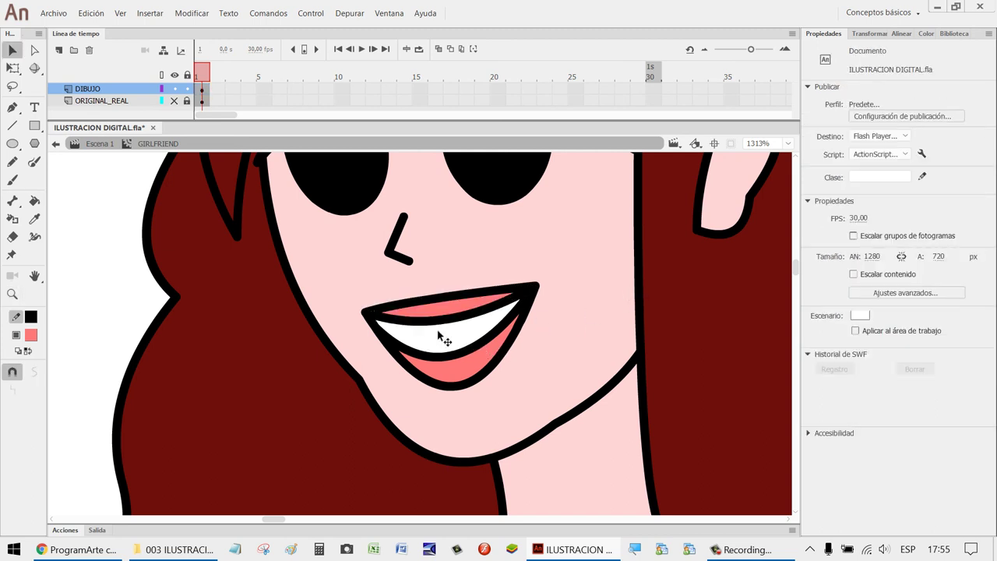
drag(426, 328, 423, 330)
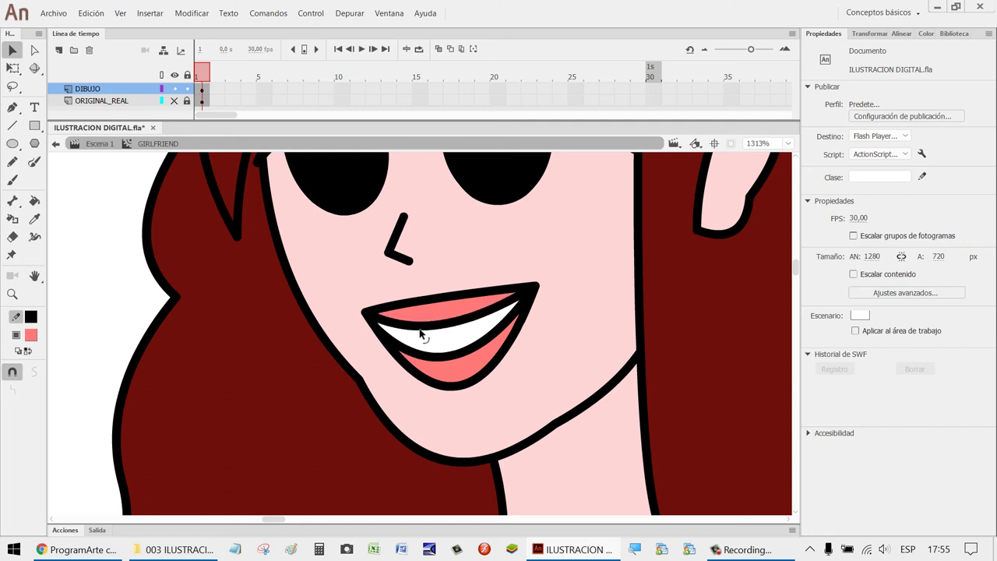
scroll(608, 327, down, 5)
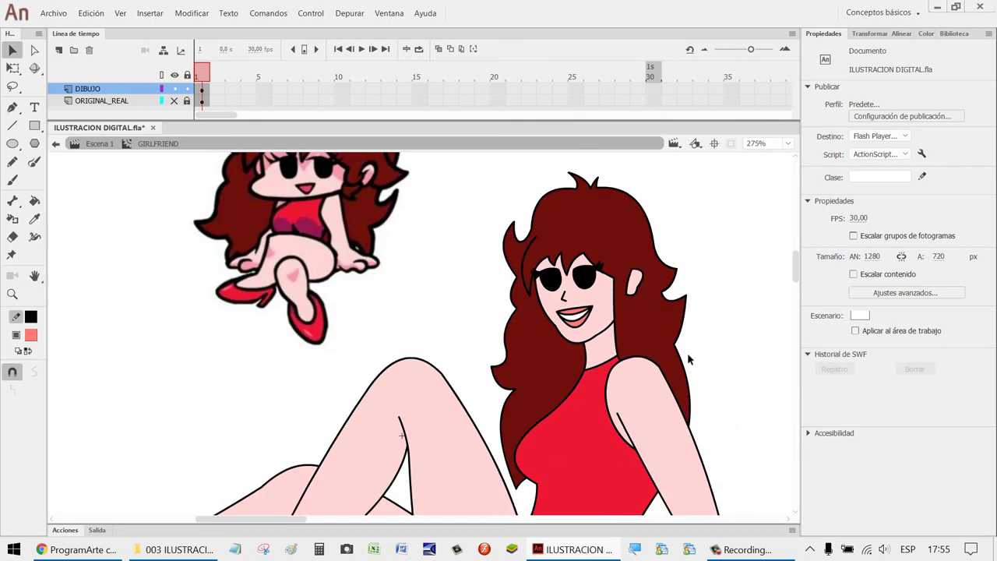
key(z)
drag(685, 373, 461, 263)
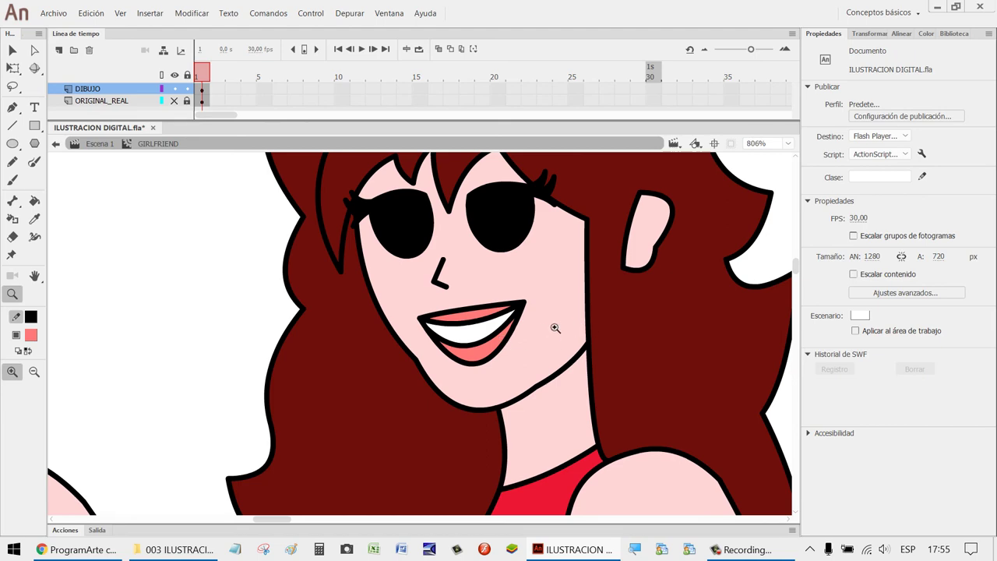
Move the reference character bitmap away from the drawn woman, horizontally to about X -349.
scroll(587, 325, down, 2)
scroll(653, 323, down, 2)
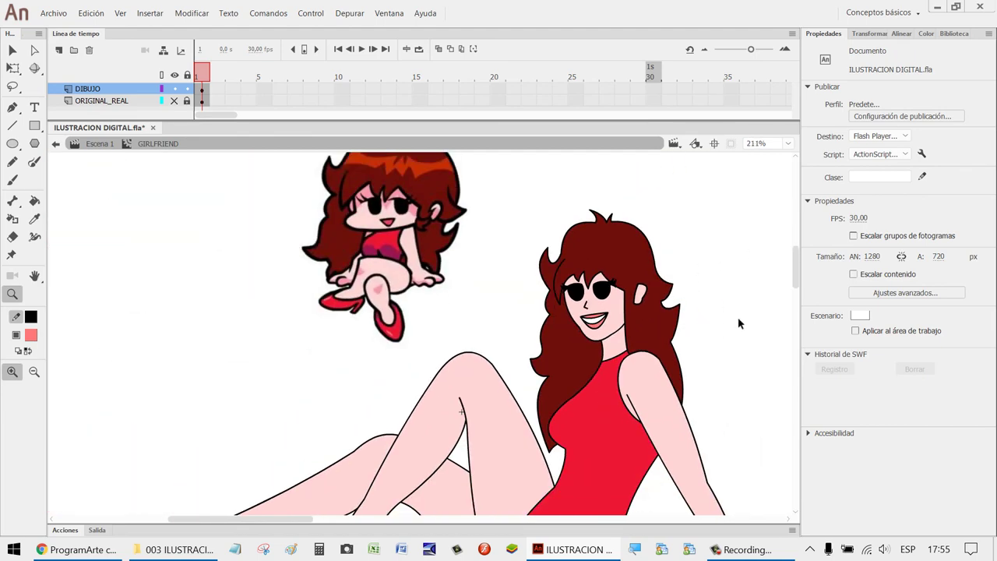
scroll(740, 323, down, 1)
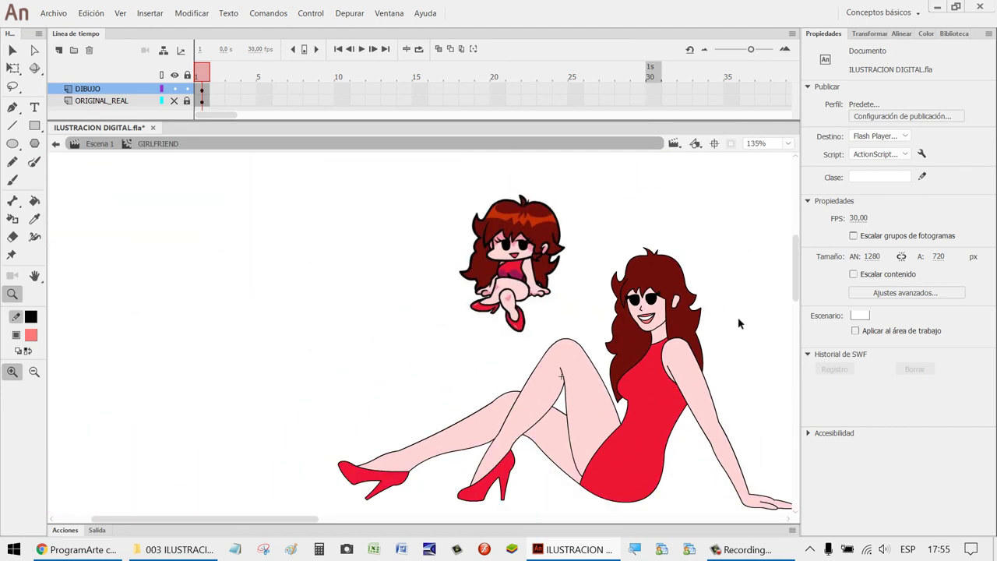
key(v)
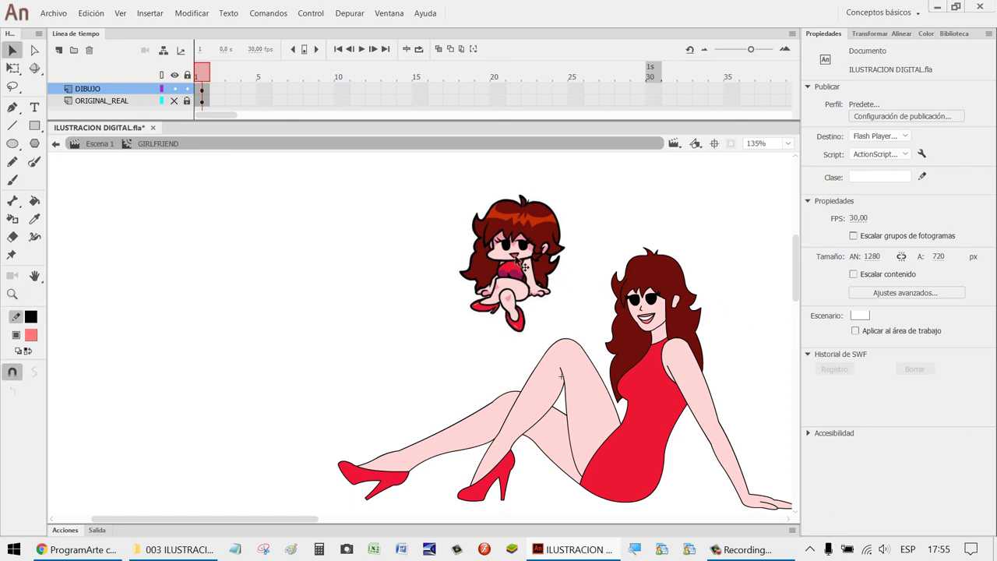
drag(526, 267, 320, 263)
scroll(748, 296, down, 1)
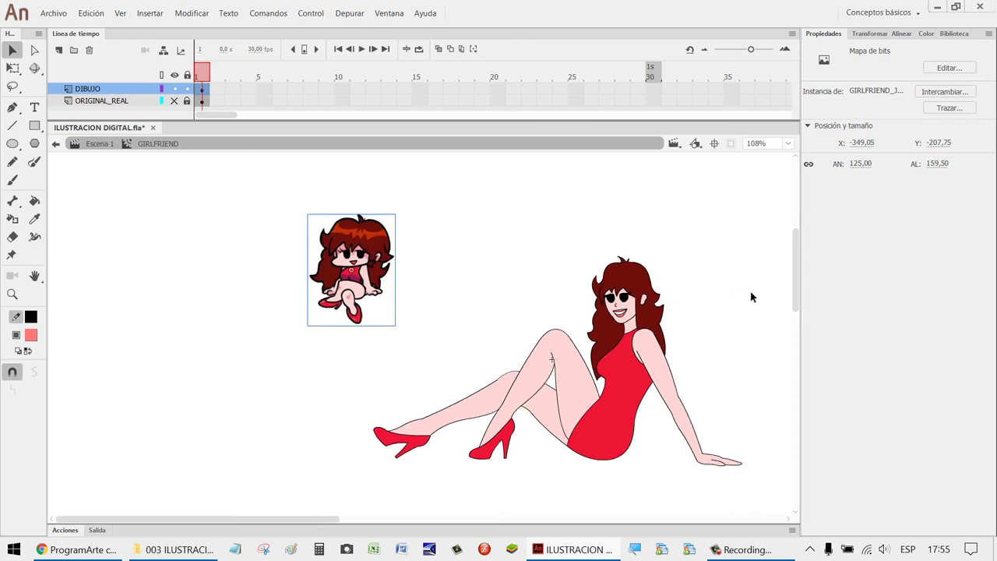
Move the reference character bitmap farther from the drawn woman, to about X -476 and Y -124.
drag(389, 290, 300, 350)
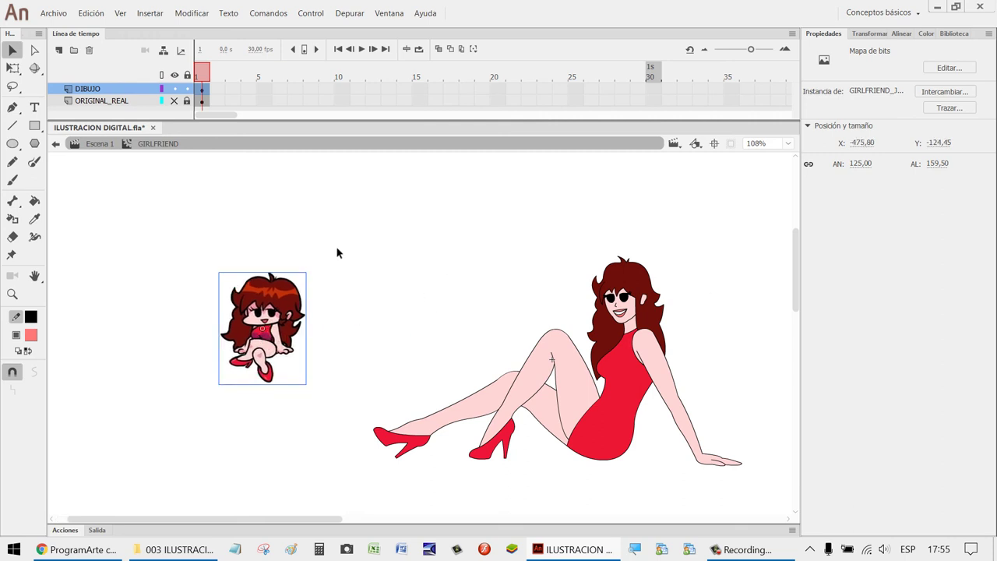
mouse_move(332, 225)
mouse_down()
mouse_move(827, 526)
mouse_move(818, 537)
mouse_move(339, 282)
mouse_move(331, 204)
mouse_up()
click(765, 386)
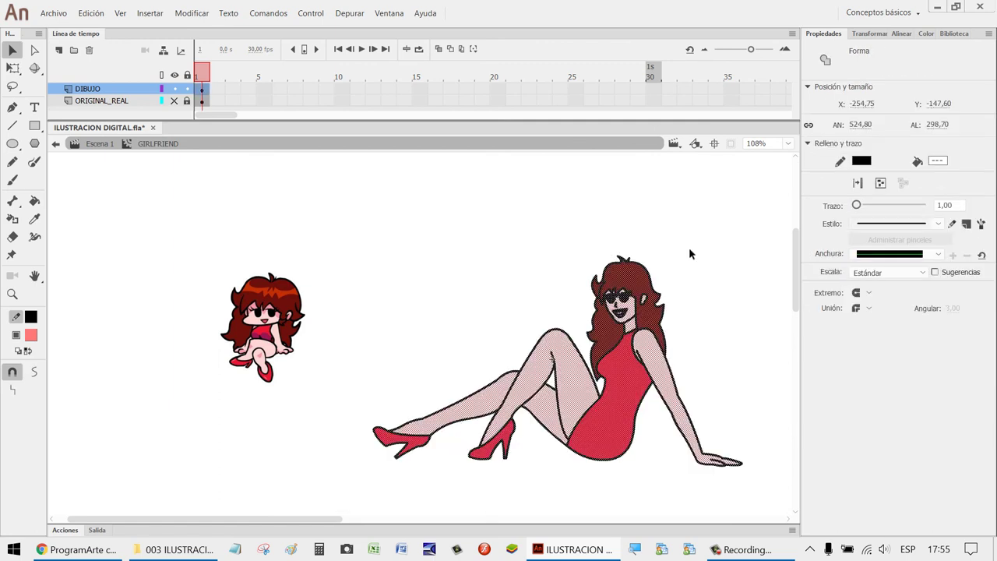
click(752, 234)
Select the entire drawn woman and set the stroke height of her outlines to 5.
mouse_move(345, 240)
mouse_down()
mouse_move(791, 515)
mouse_move(772, 413)
mouse_up()
click(959, 207)
text(5)
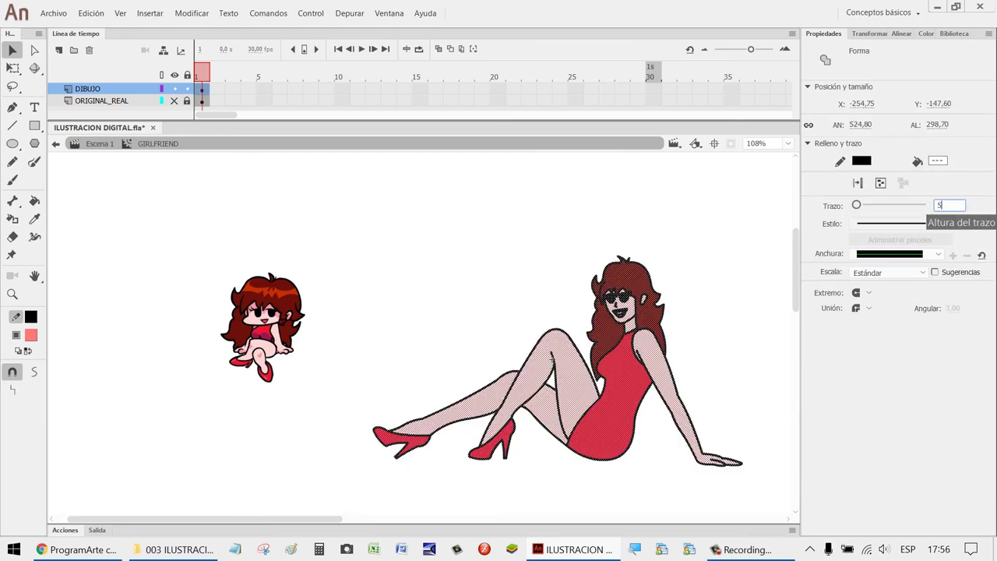
key(Return)
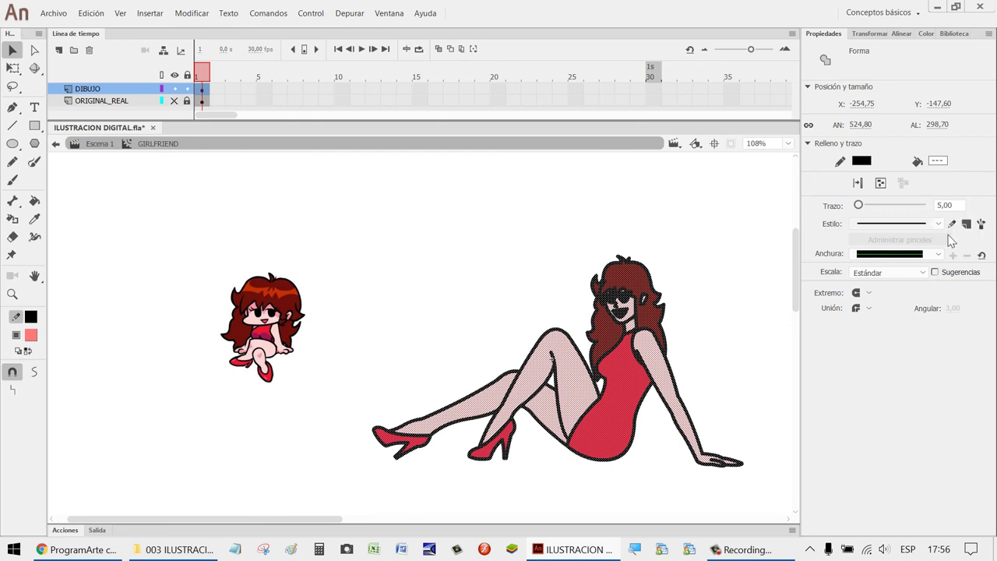
Set the stroke height of the woman's selected outlines to 3.
click(946, 208)
text(3)
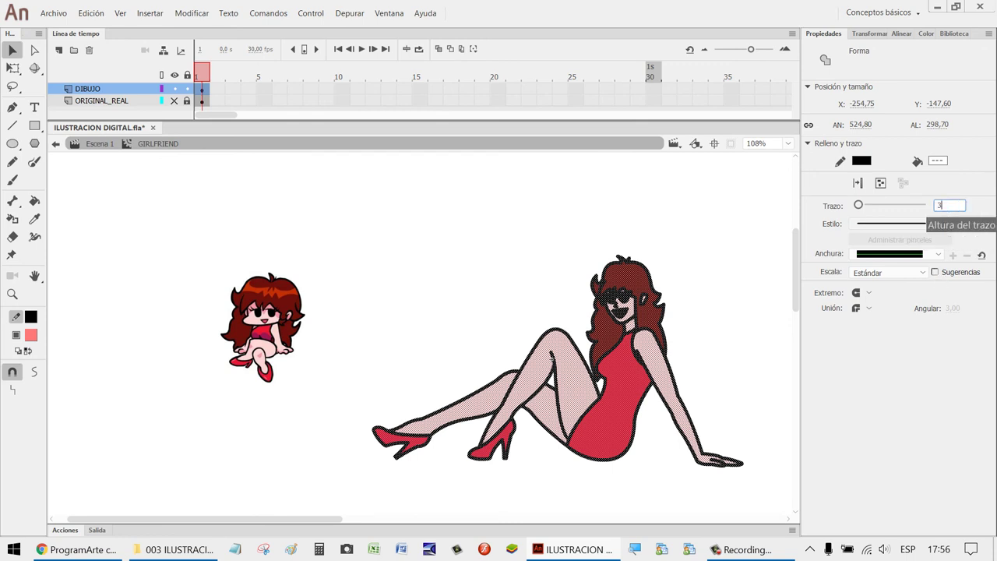
key(Return)
click(763, 270)
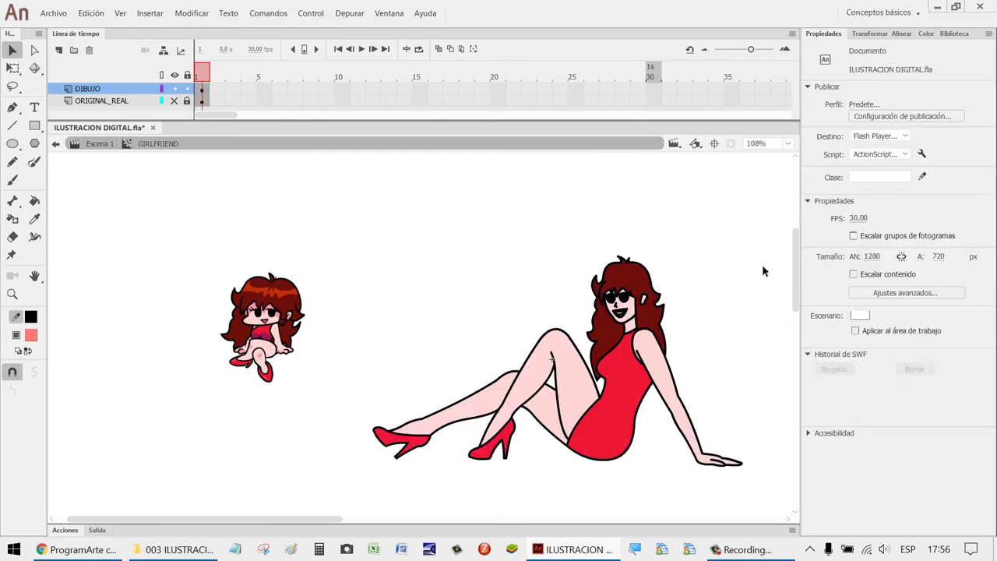
key(z)
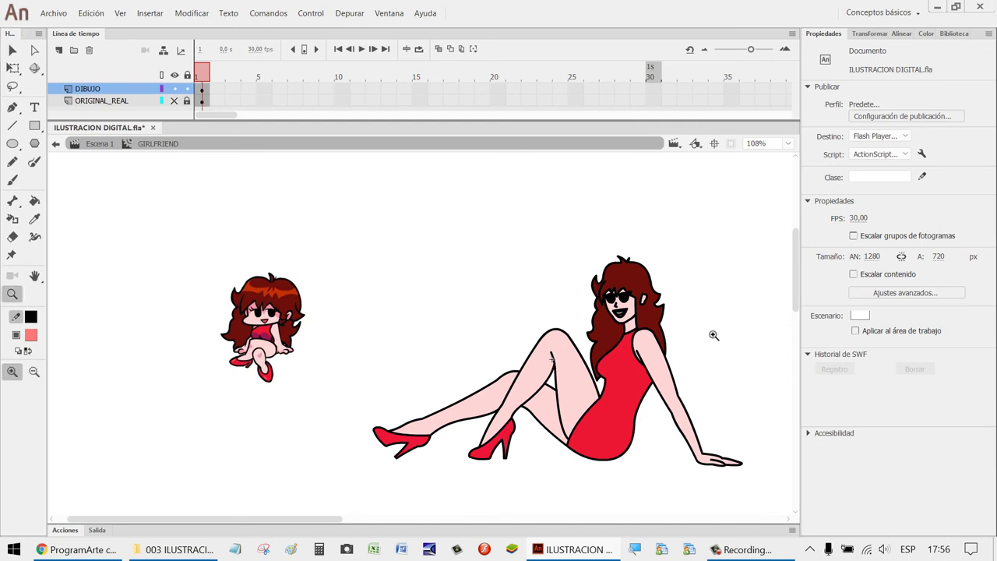
drag(699, 358, 549, 262)
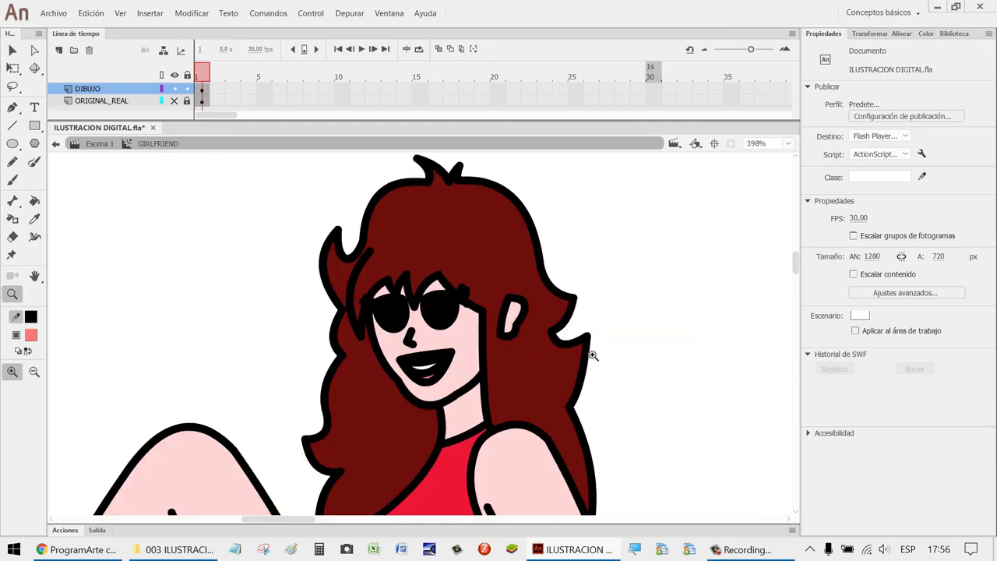
scroll(648, 338, down, 5)
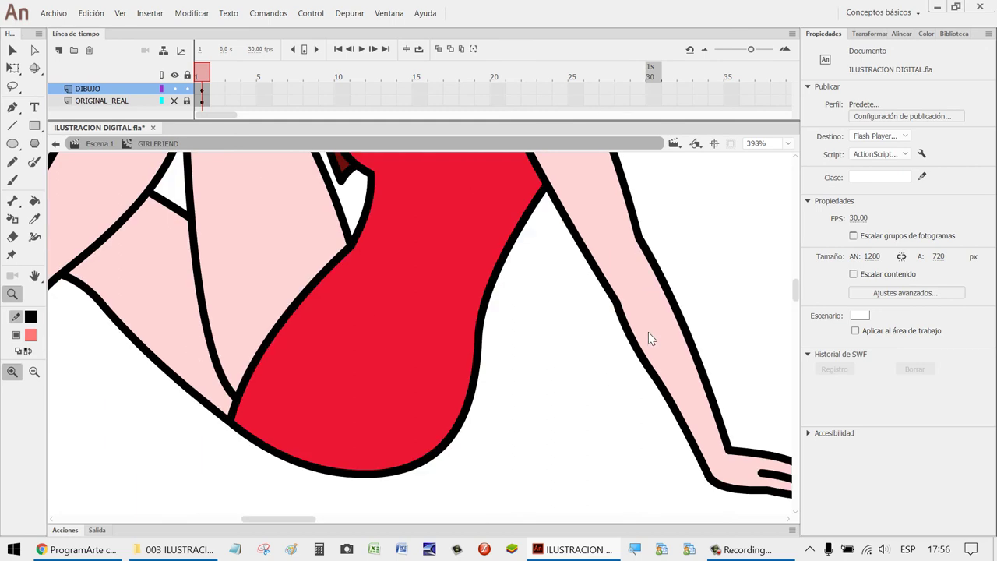
scroll(679, 254, down, 4)
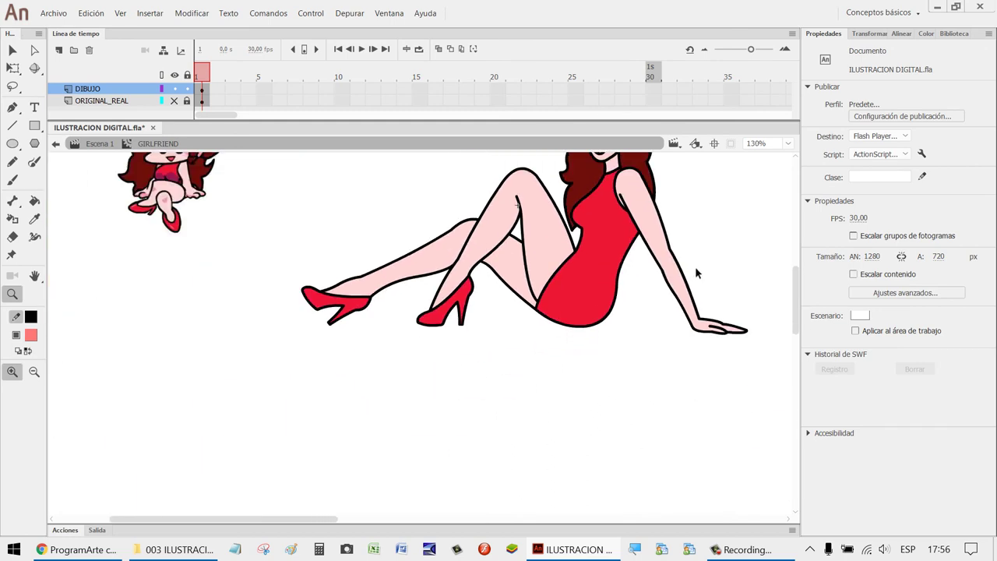
scroll(733, 284, up, 3)
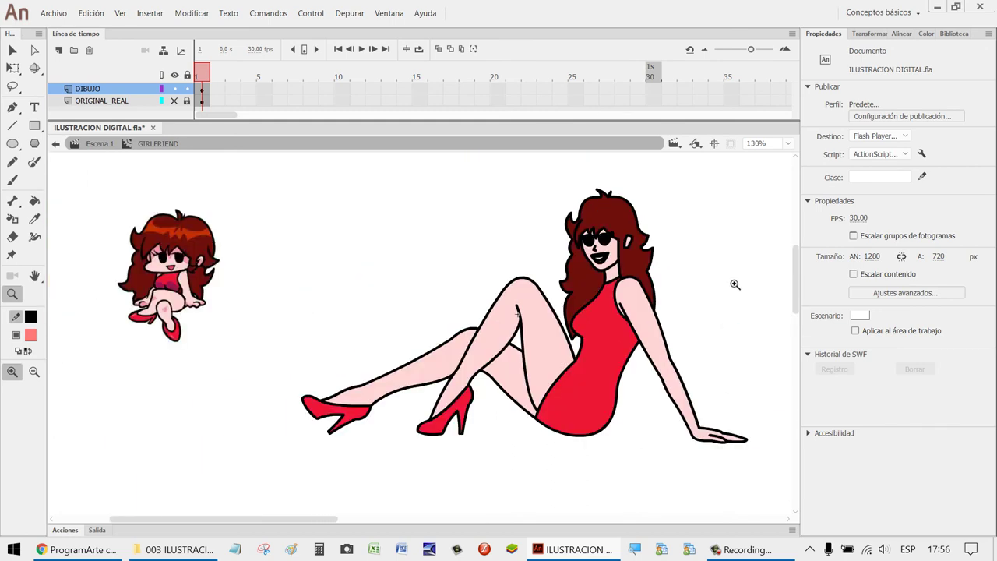
Select all artwork in the GIRLFRIEND symbol to check its overall extent, and clear the selection.
key(v)
right_click(730, 250)
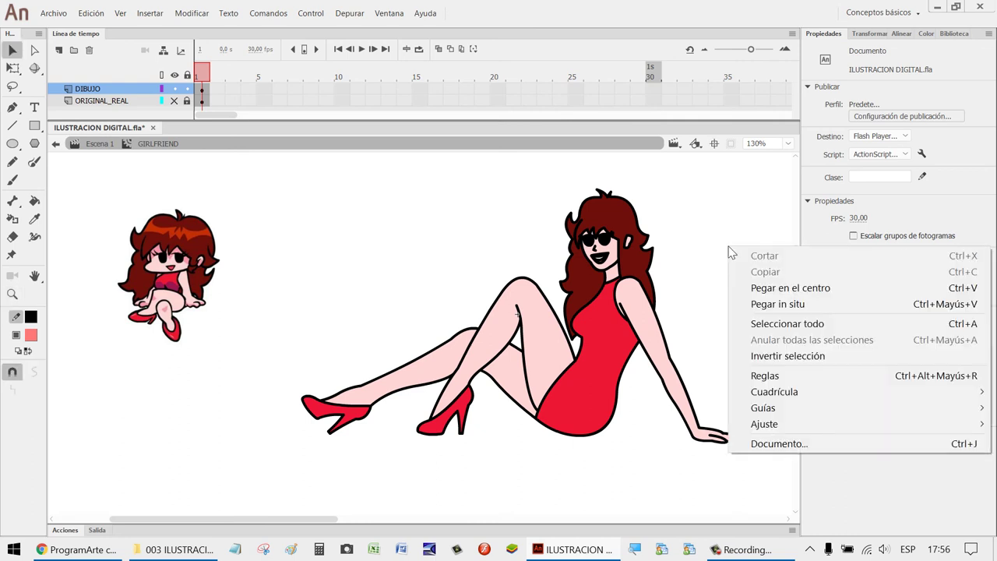
click(789, 323)
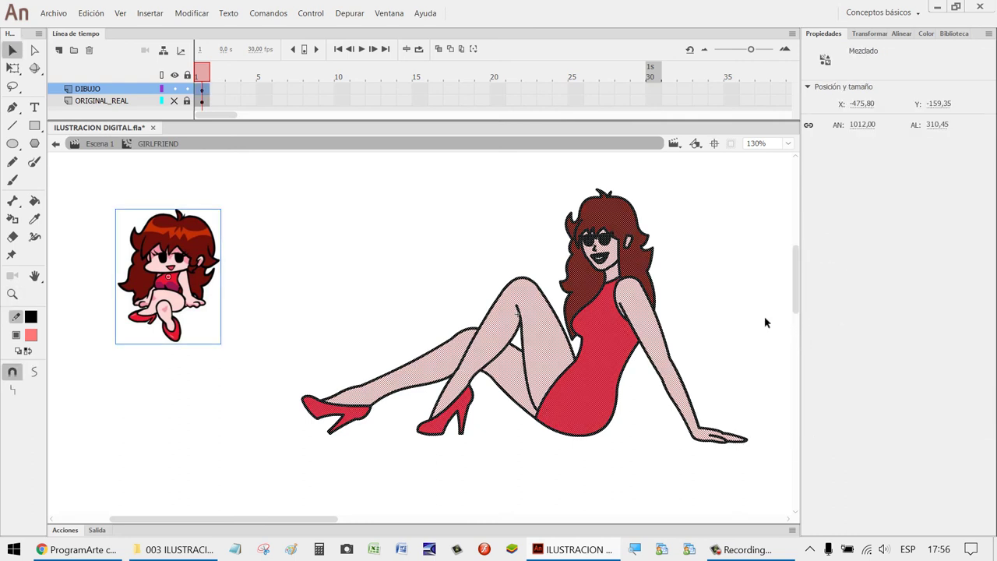
click(751, 268)
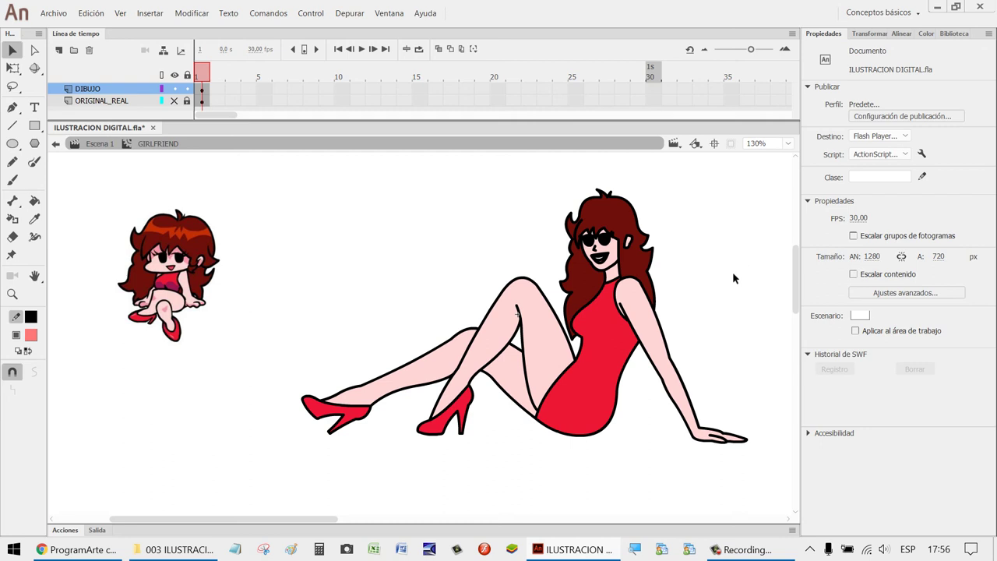
Change the stage background colour to light grey #CCCCCC.
right_click(720, 230)
click(707, 193)
click(859, 317)
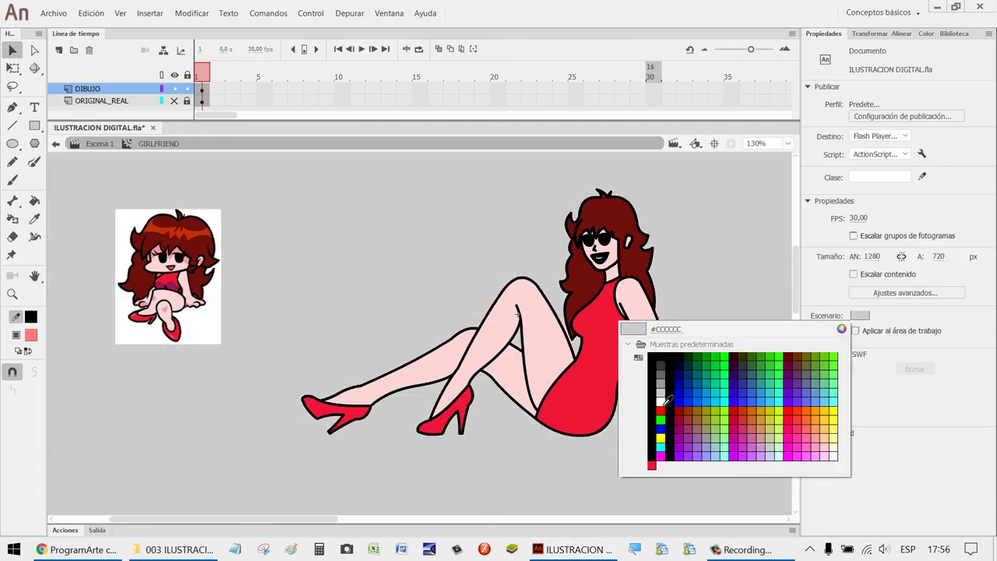
click(666, 400)
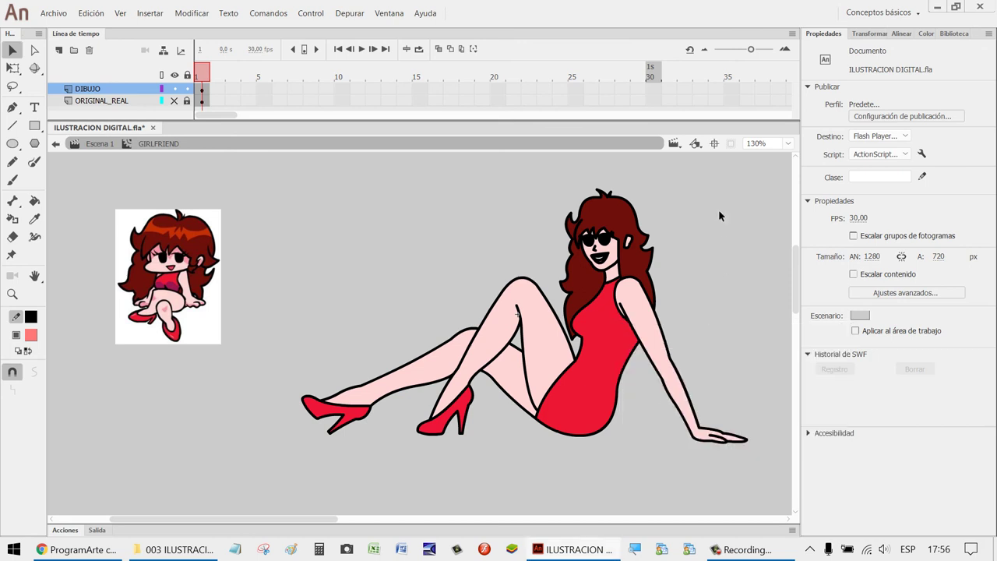
Delete the stray black shape lying apart from the drawn woman, at about X 493 and Y -159.
scroll(717, 287, down, 3)
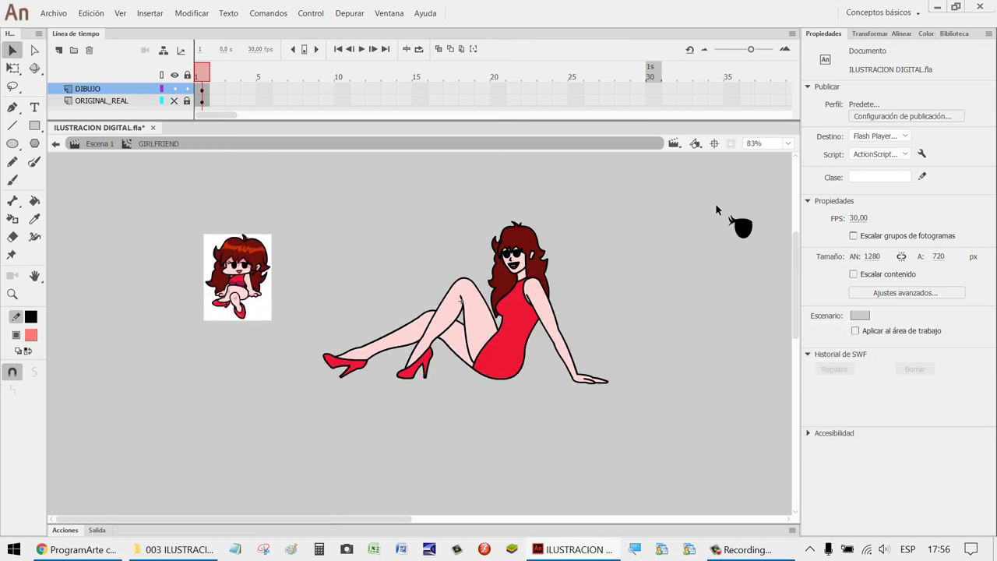
drag(717, 209, 810, 314)
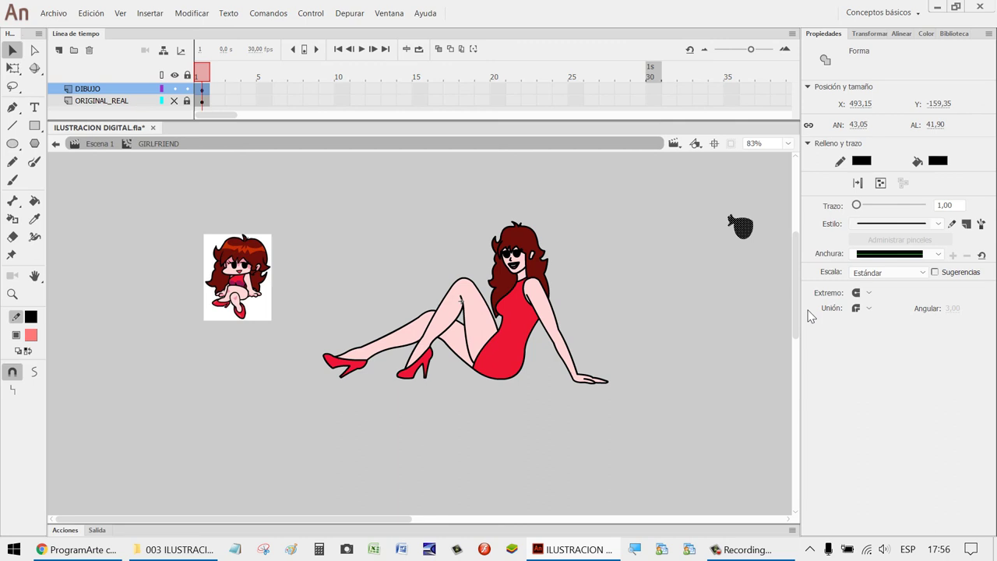
key(Delete)
Paste a copy of the drawn woman and place it below the reference bitmap, at about X -756 and Y 45.
drag(717, 448, 292, 175)
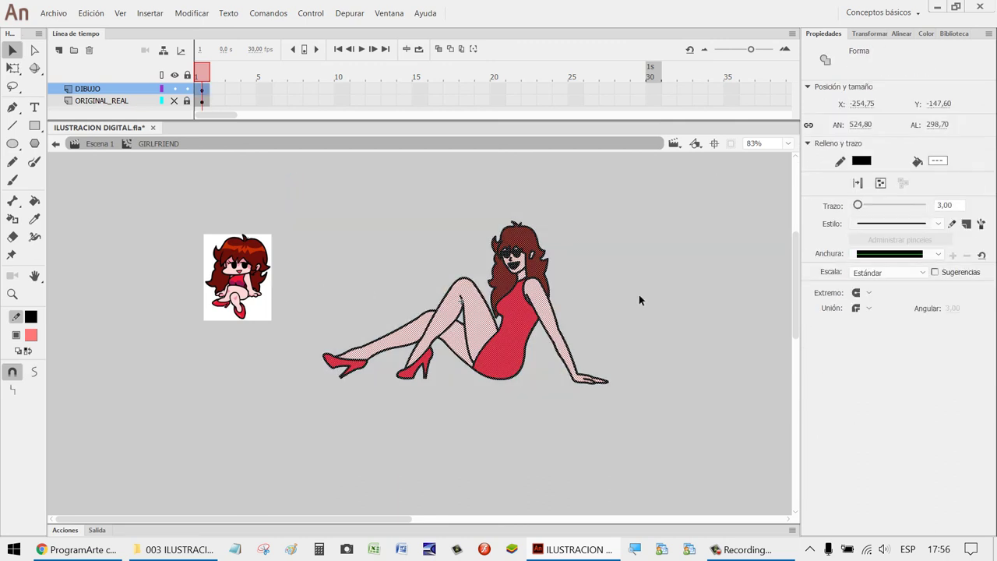
key(ctrl+v)
drag(460, 374, 242, 431)
scroll(345, 399, down, 3)
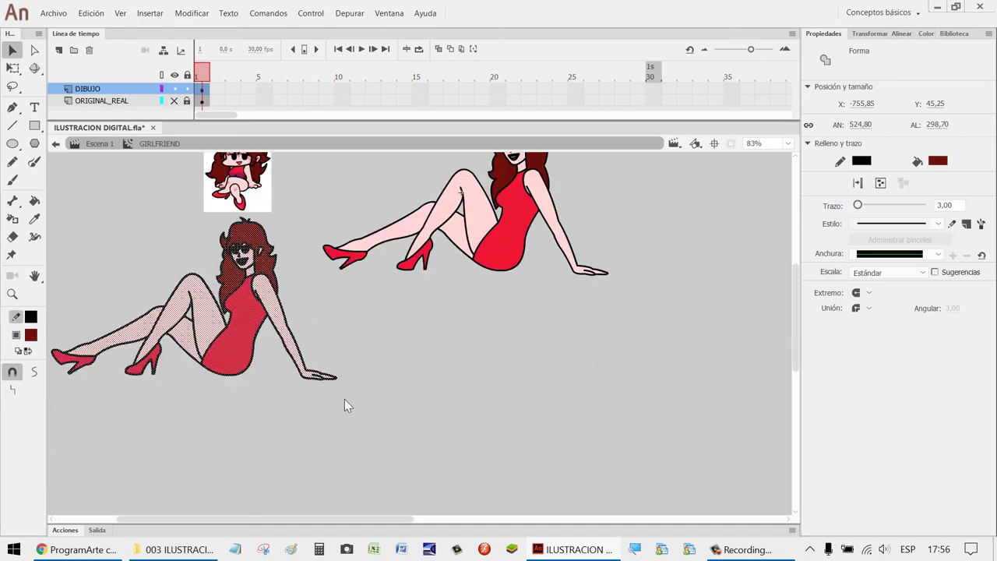
Remove the stroke colour from the copied woman so that only her fills are left.
click(861, 160)
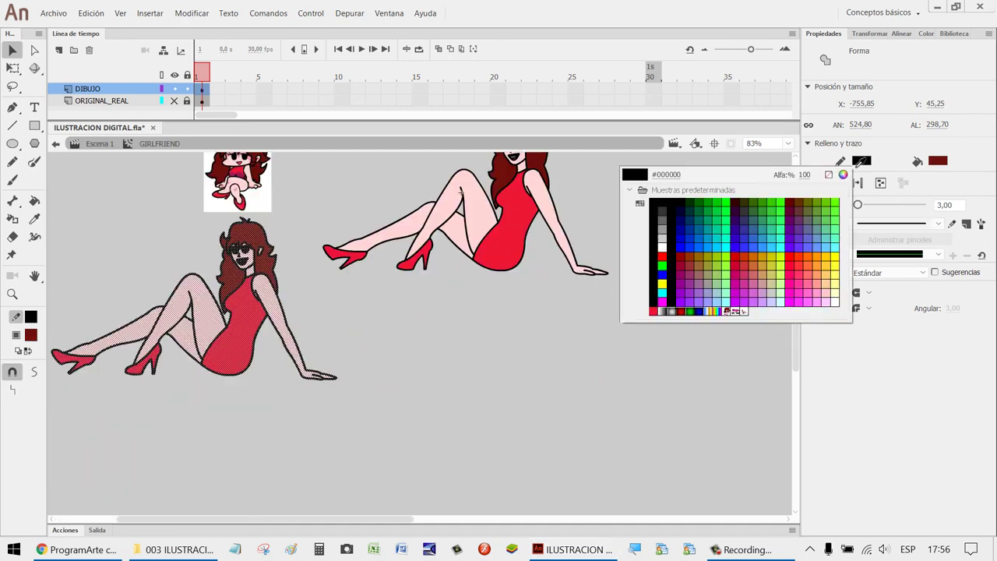
click(829, 174)
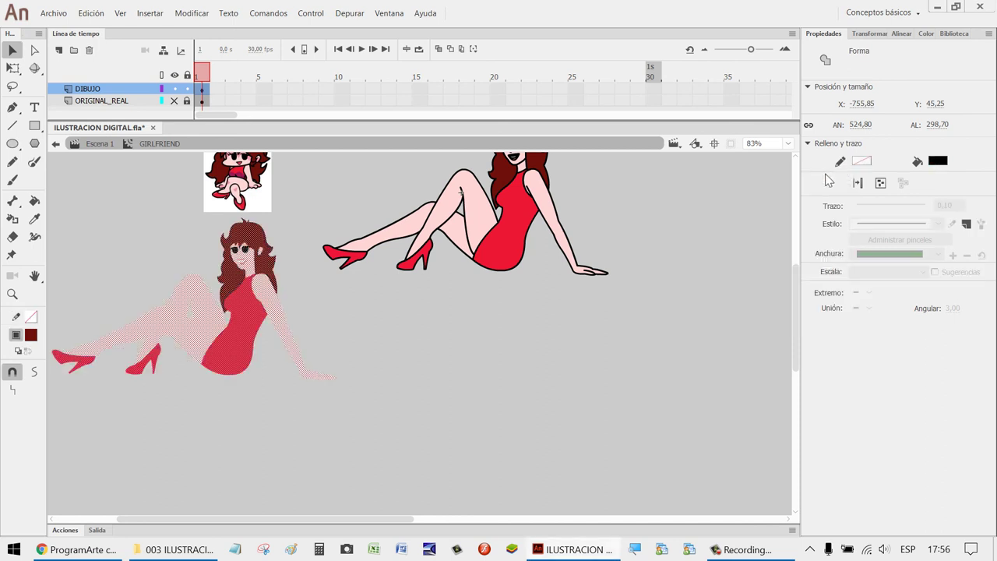
click(412, 444)
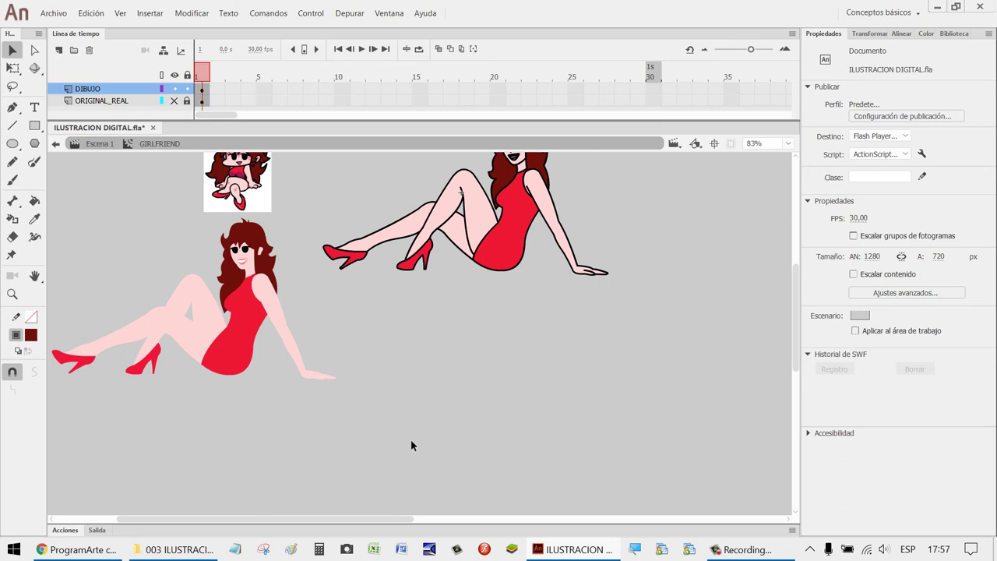
Undo the removal of the outlines on the copied woman and delete the copy.
key(ctrl+z)
key(ctrl+z)
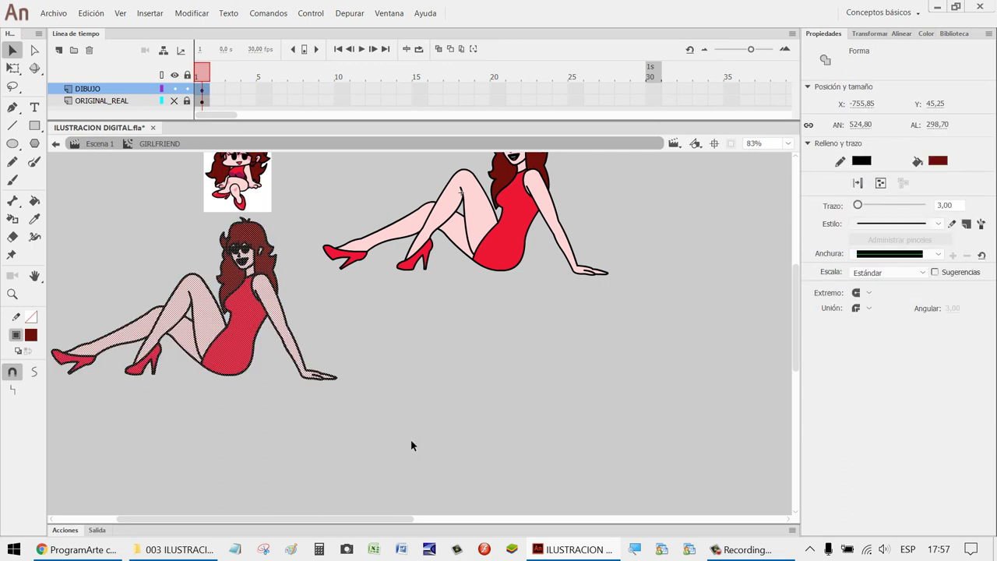
key(Delete)
Select the entire original drawing of the woman and set its stroke height to 1.
scroll(411, 437, up, 5)
mouse_move(676, 295)
mouse_down()
mouse_move(574, 416)
mouse_move(291, 516)
mouse_up()
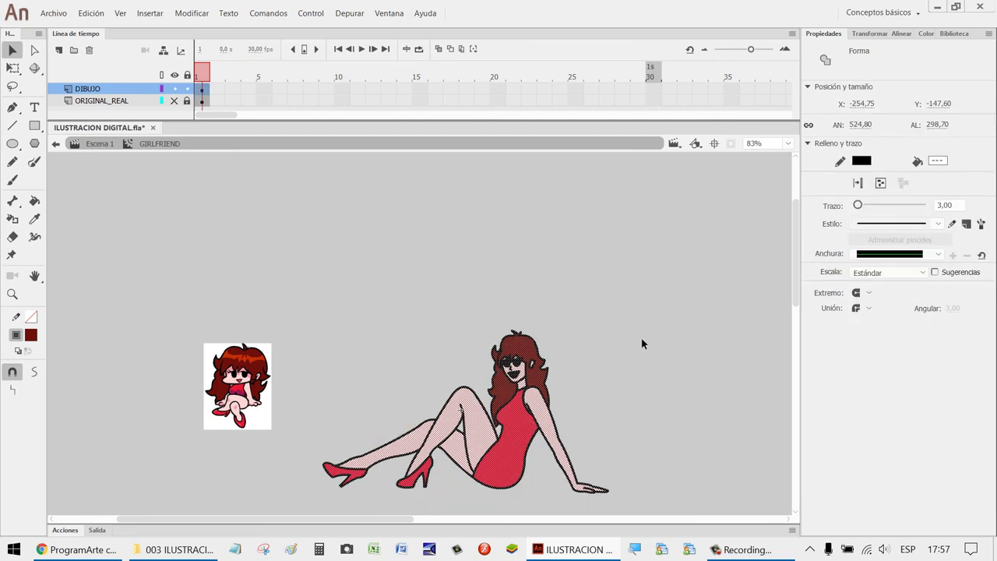
click(950, 208)
text(1)
key(Return)
click(640, 365)
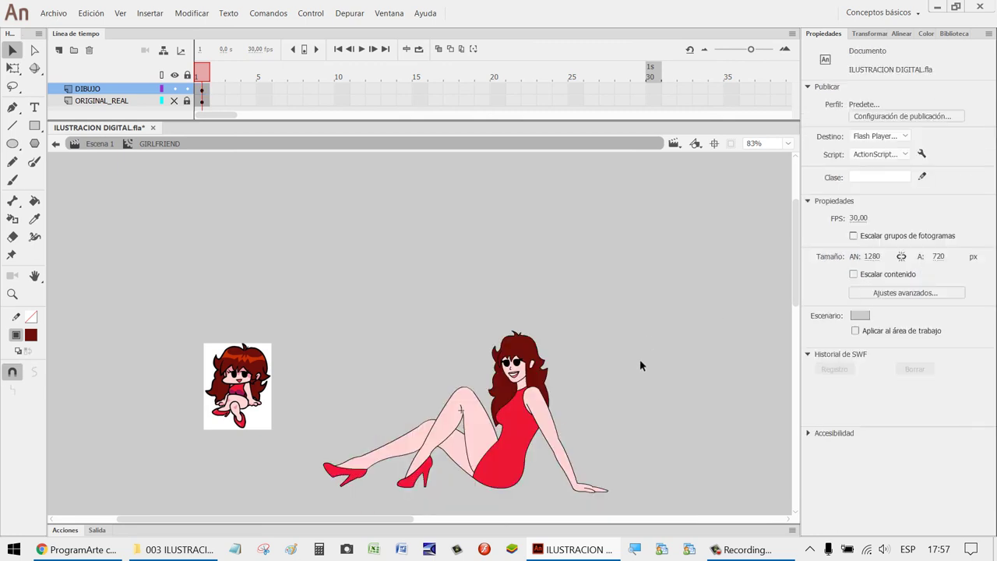
Select the eyelash and upper eyelid strokes of one of the woman's eyes, and clear the selection.
key(z)
drag(594, 406, 390, 322)
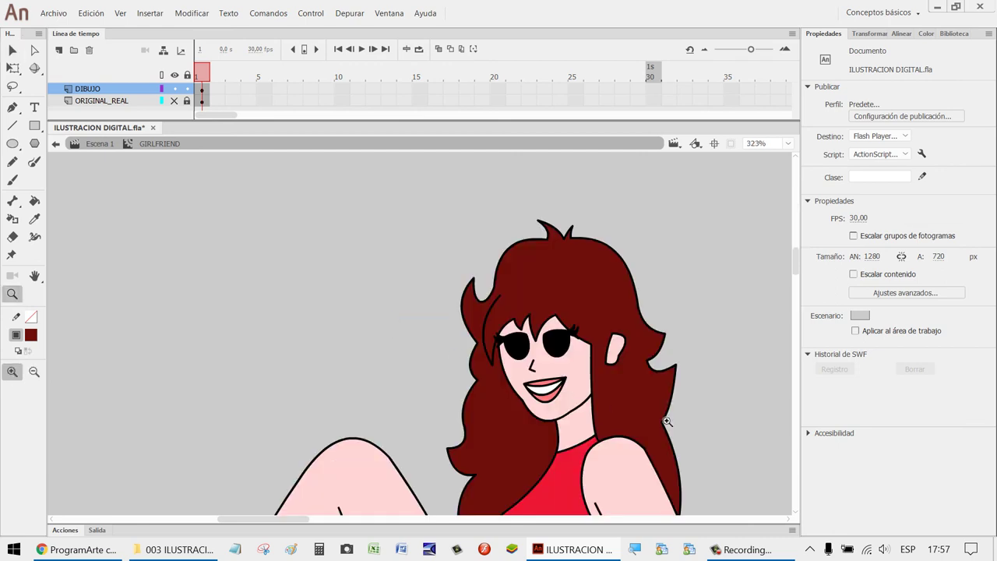
drag(664, 420, 402, 308)
drag(612, 387, 235, 224)
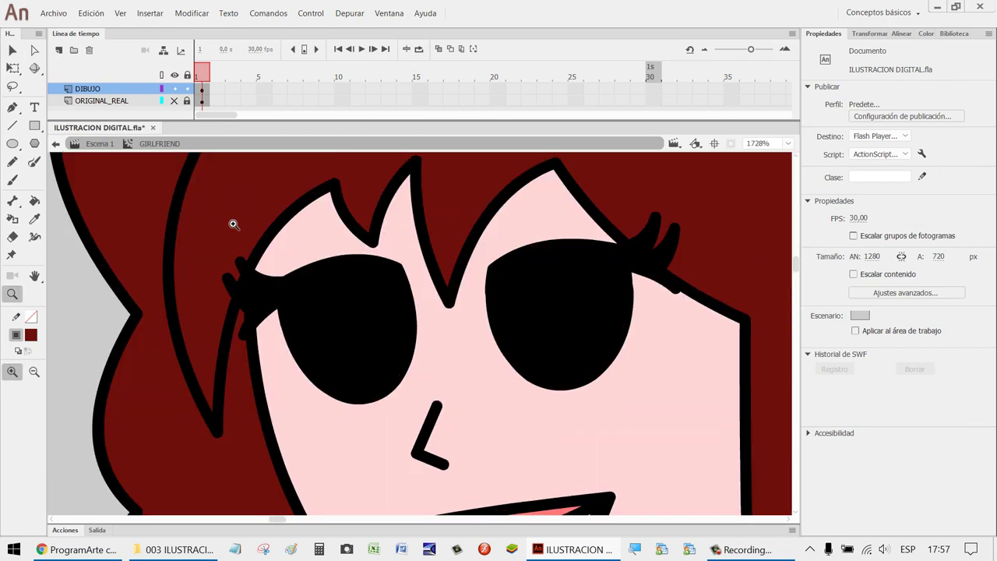
key(v)
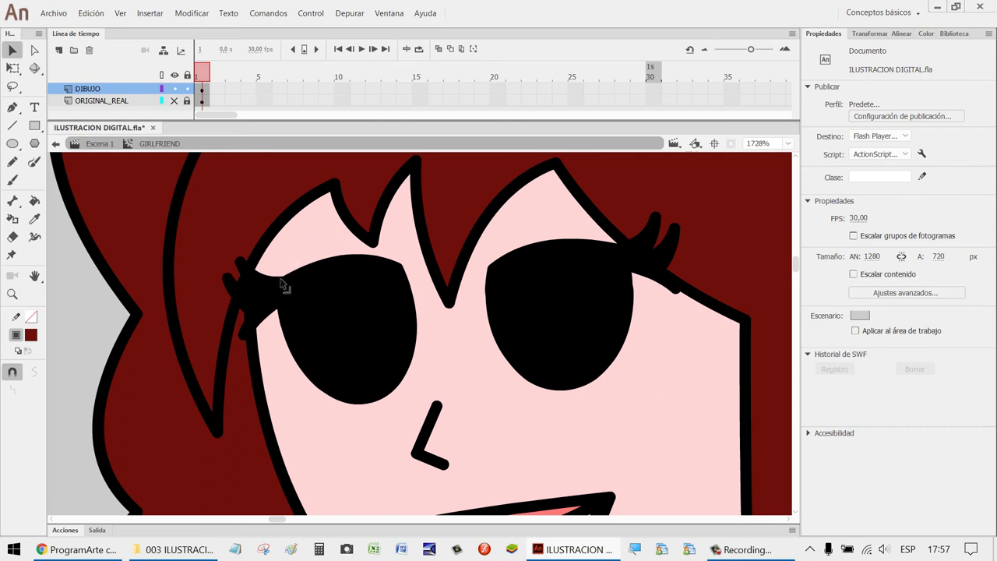
click(263, 286)
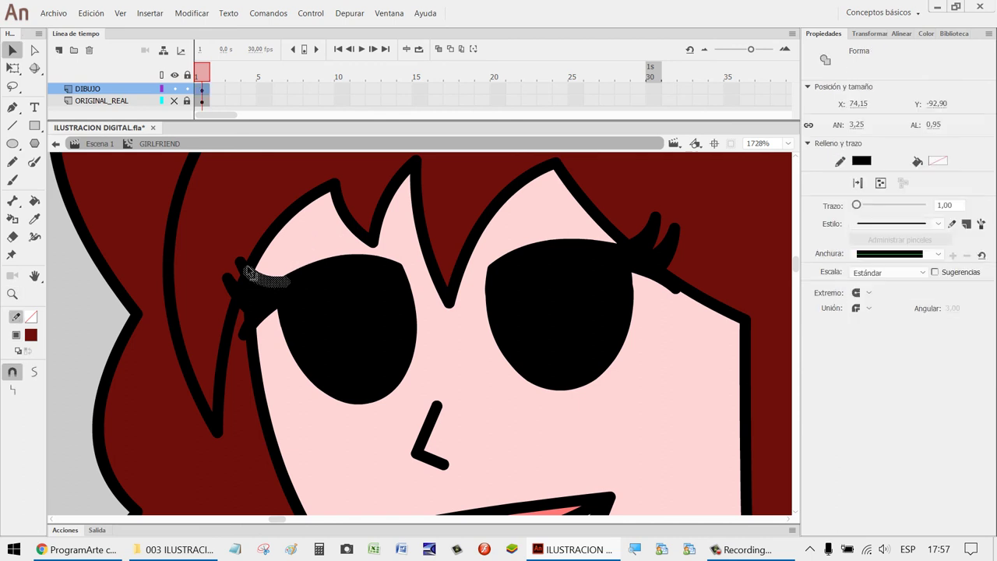
shift+click(233, 289)
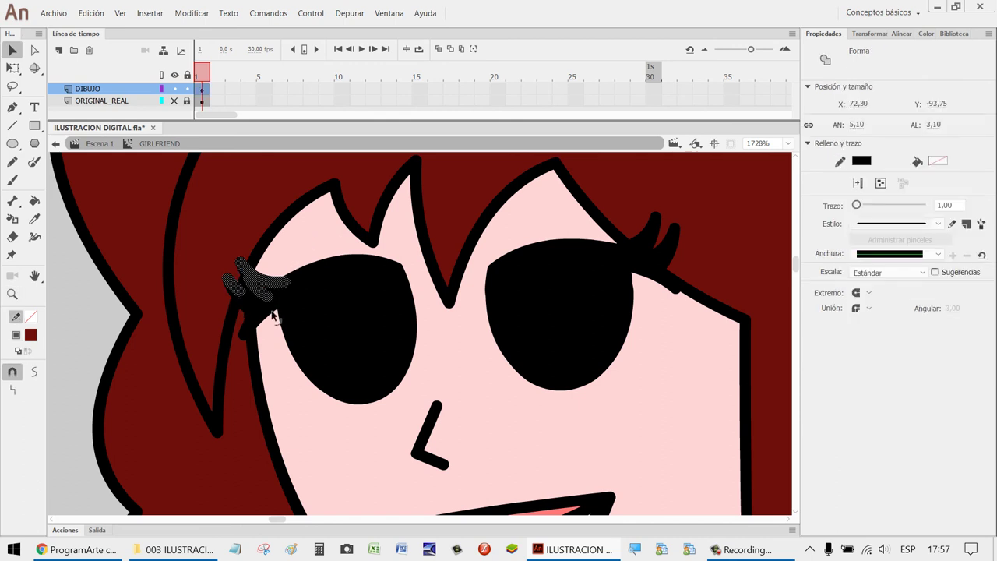
shift+click(319, 270)
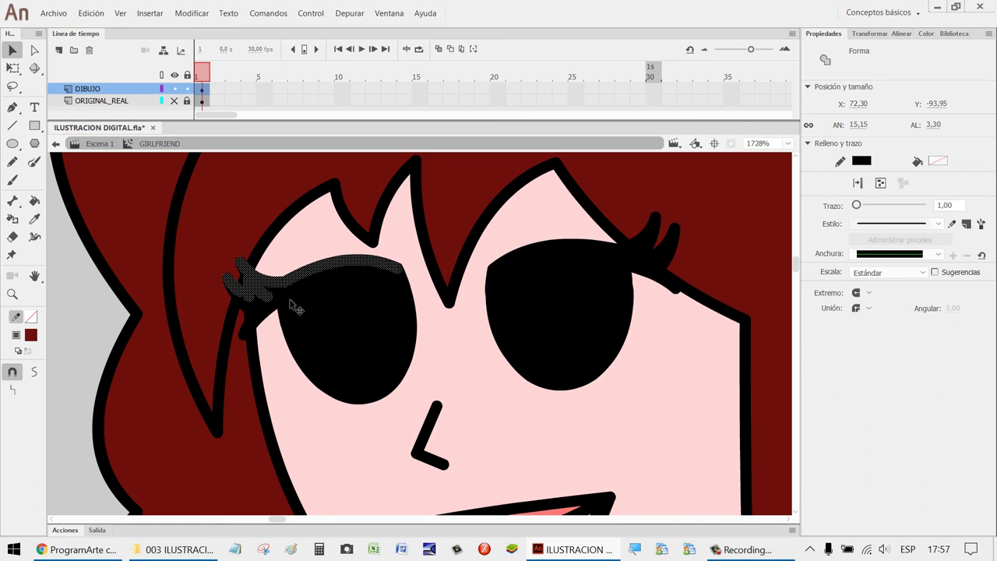
shift+click(274, 312)
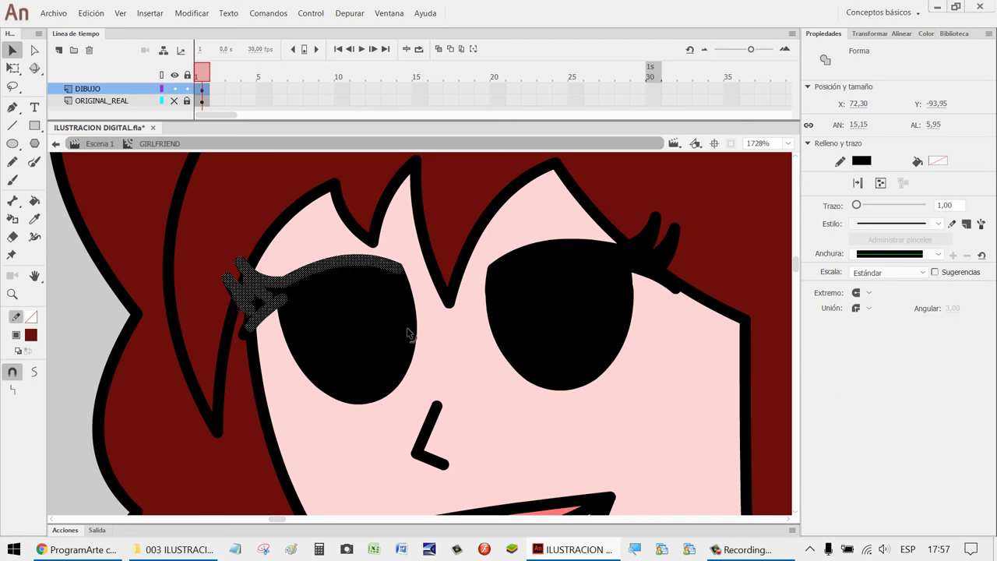
key(Escape)
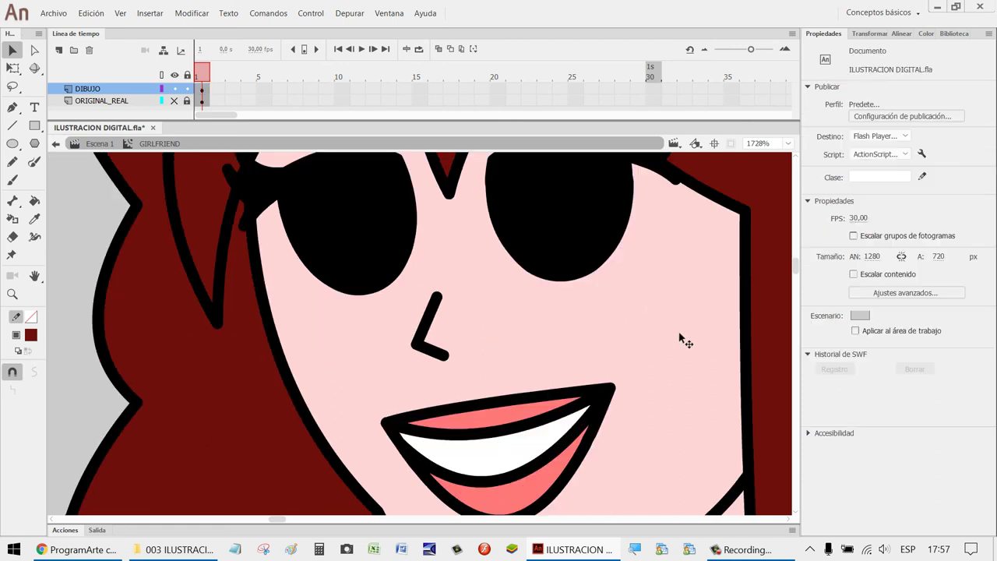
scroll(676, 343, down, 3)
scroll(692, 345, down, 5)
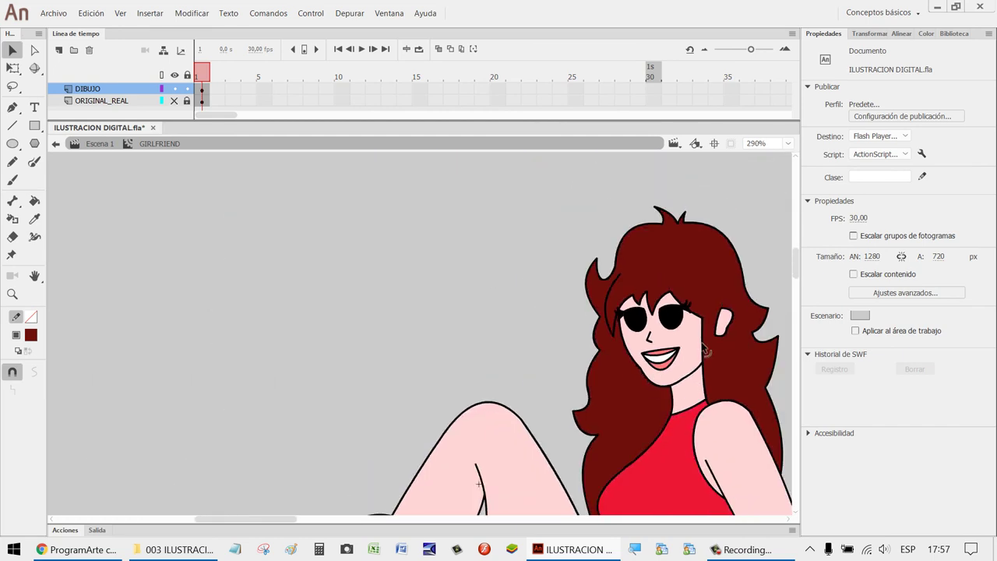
Delete the GIRLFRIEND reference picture standing beside the drawing of the seated woman.
scroll(706, 345, down, 2)
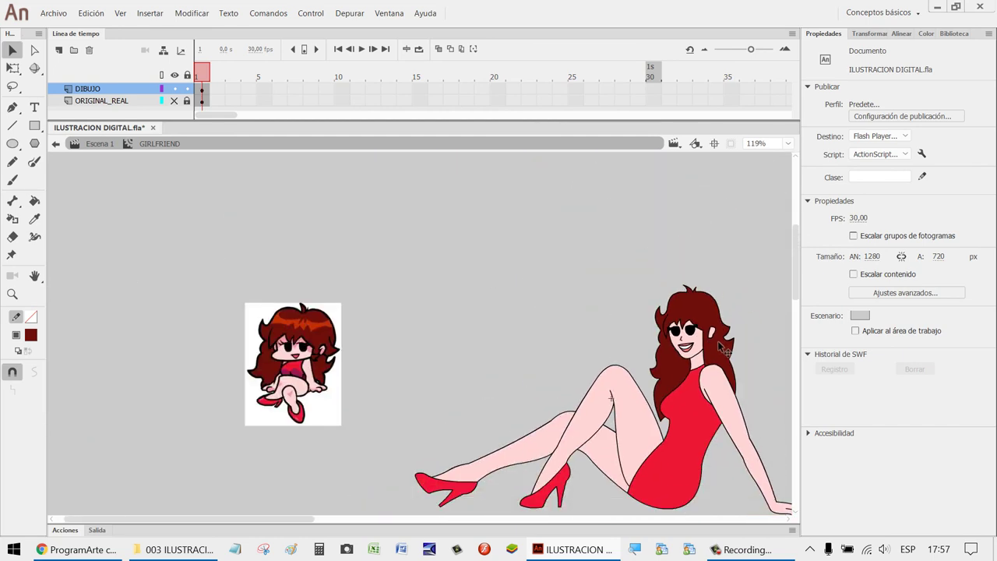
key(h)
drag(645, 369, 514, 320)
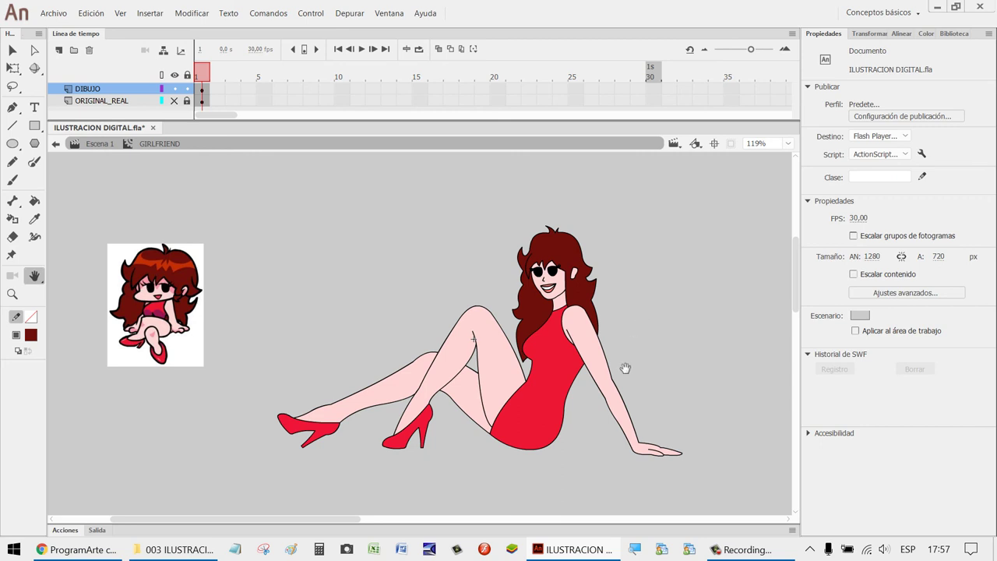
key(v)
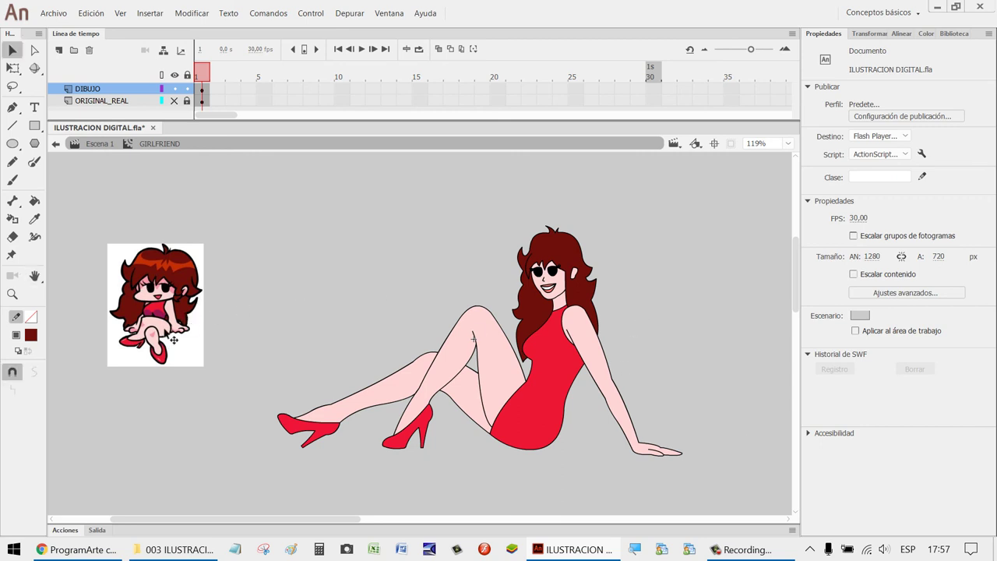
drag(171, 336, 248, 286)
click(367, 206)
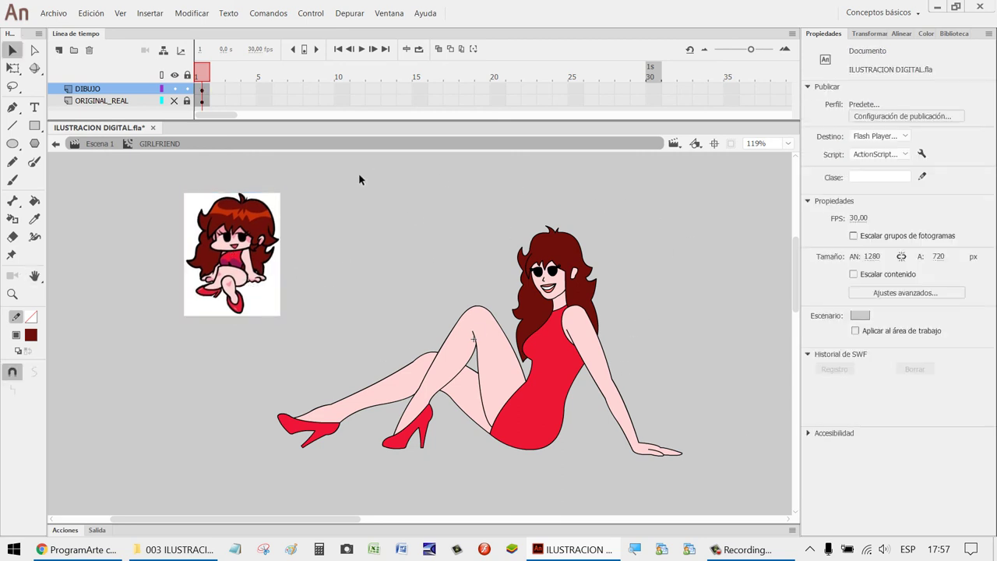
drag(249, 256, 199, 255)
key(Delete)
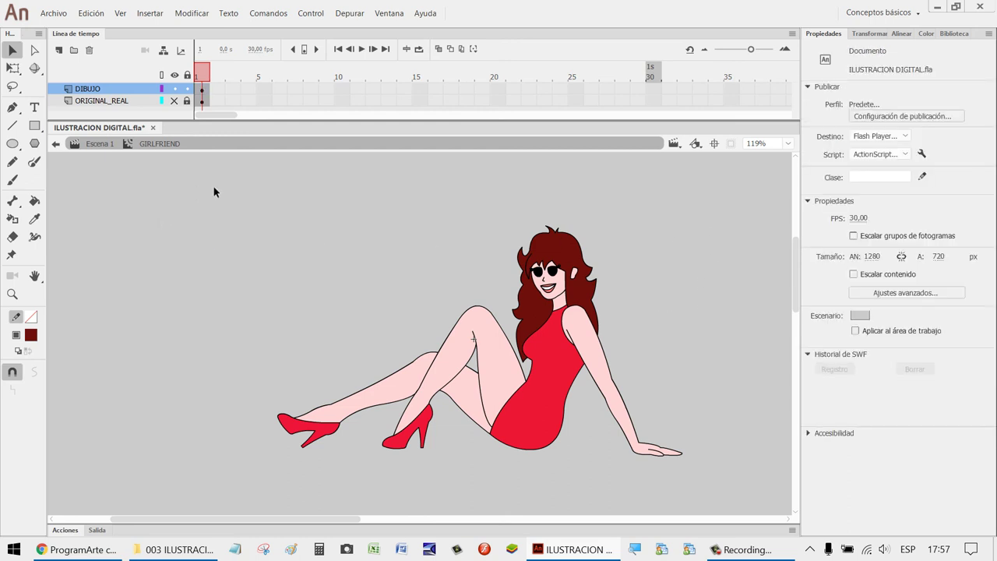
Group the entire drawing of the woman and centre the group horizontally and vertically relative to the stage.
drag(213, 187, 807, 558)
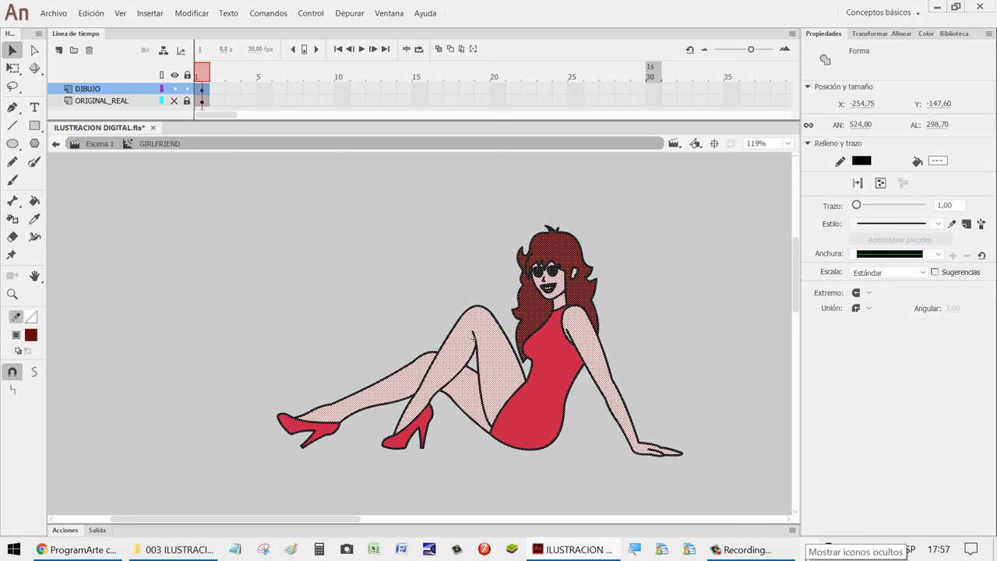
key(ctrl+g)
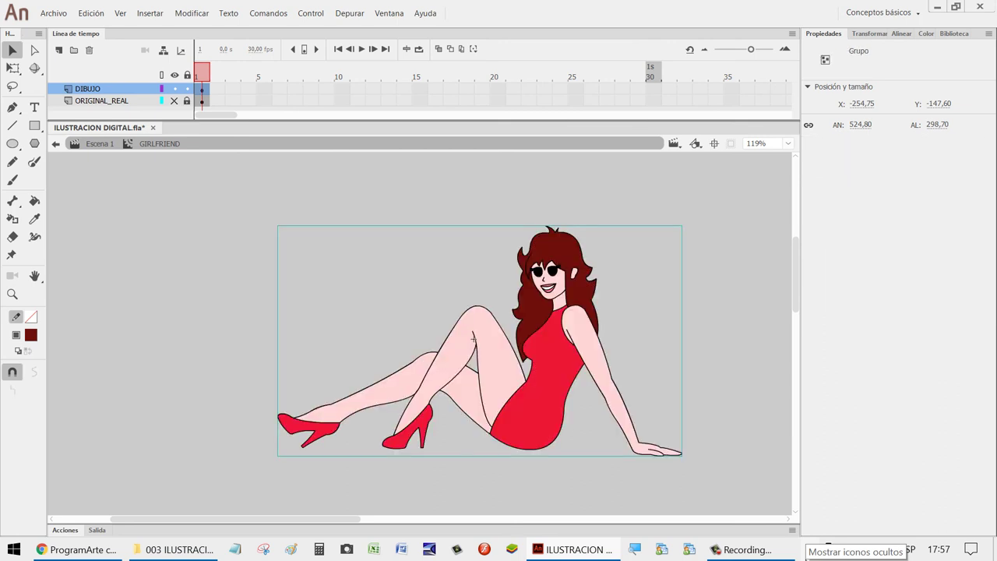
click(897, 33)
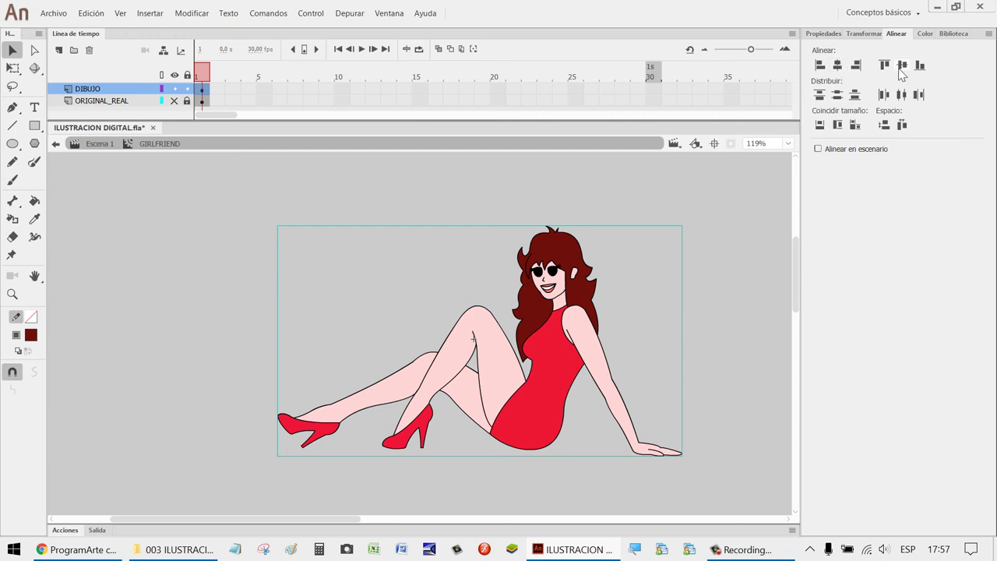
click(818, 148)
click(837, 65)
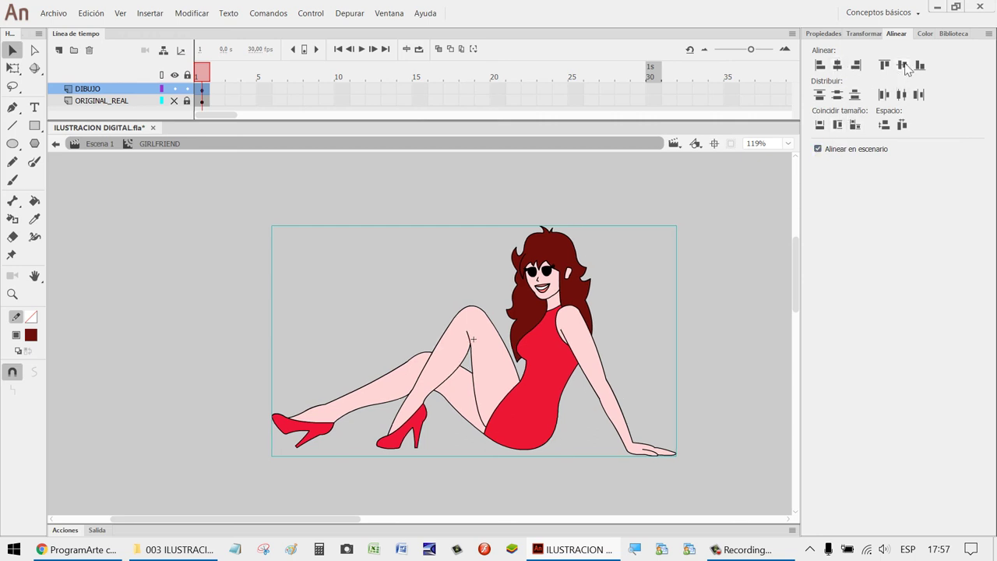
click(904, 65)
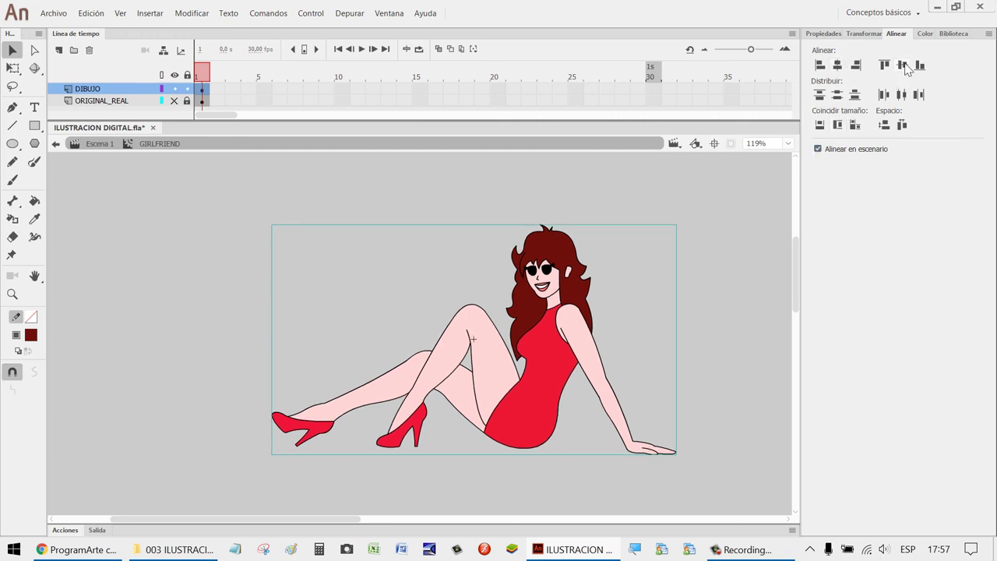
Return to Escena 1 and select the GIRLFRIEND symbol in the document library.
click(108, 145)
click(787, 143)
click(786, 159)
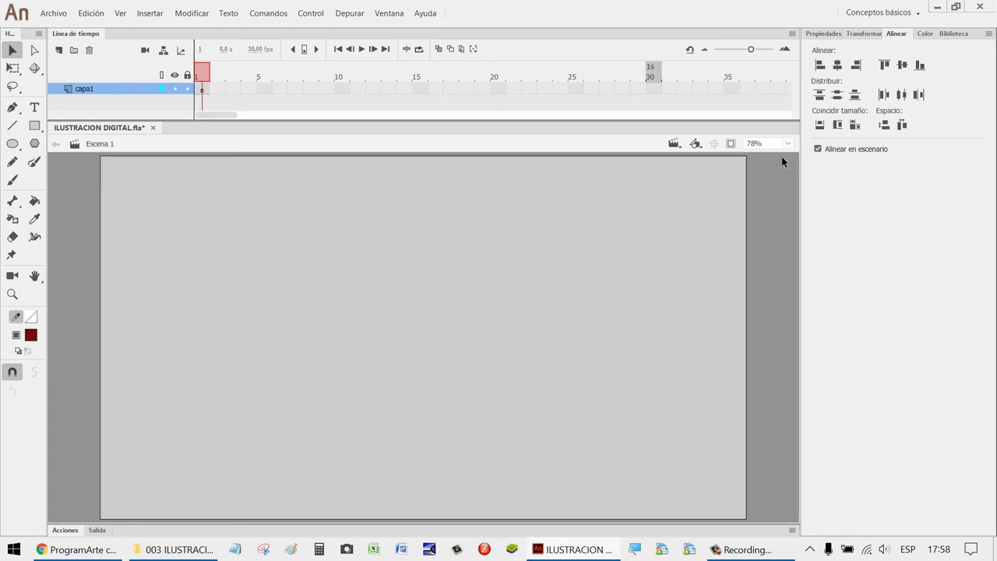
click(950, 33)
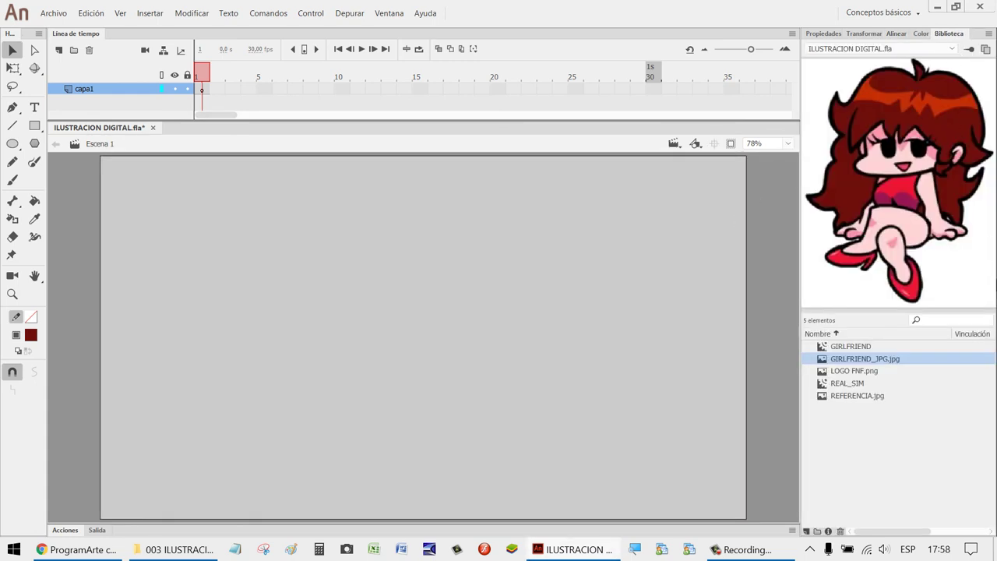
click(861, 348)
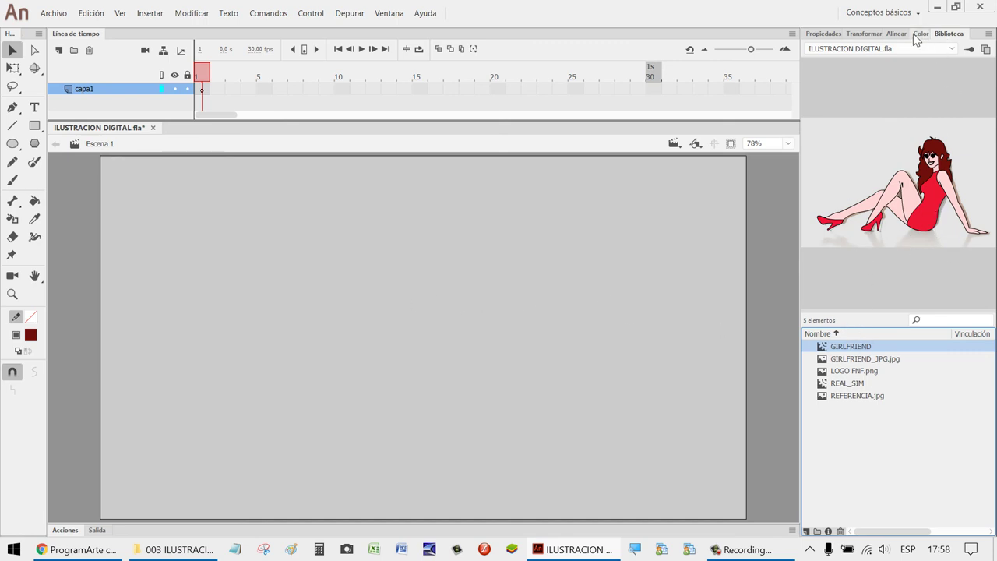
Open the GIRLFRIEND symbol, check its grouped drawing, and return to Escena 1.
double_click(822, 347)
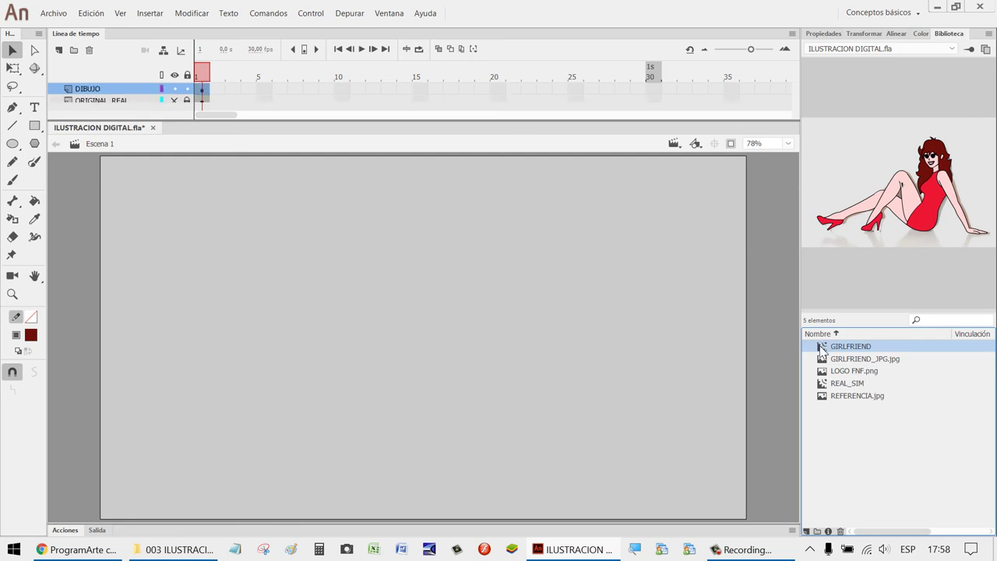
click(513, 363)
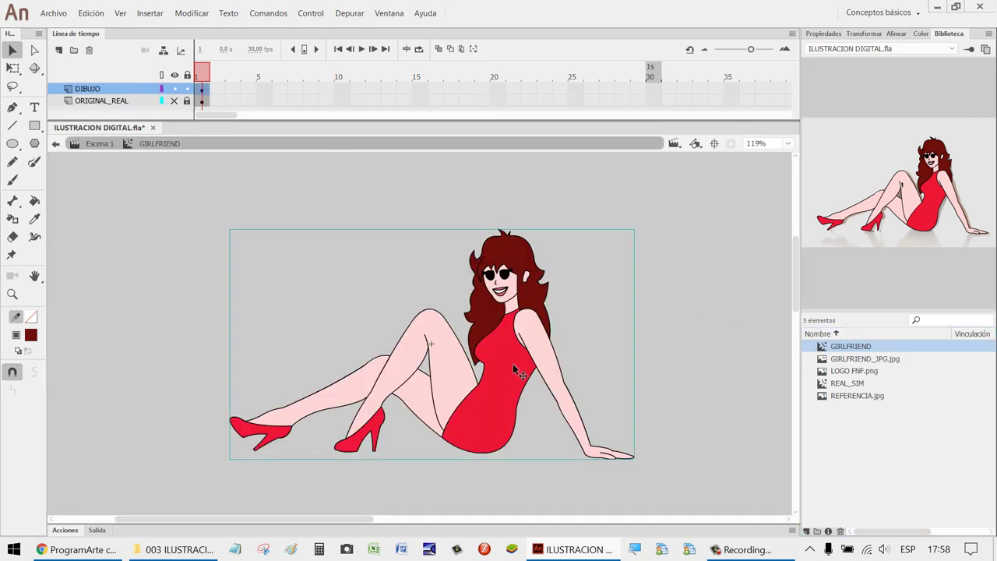
right_click(512, 363)
click(346, 195)
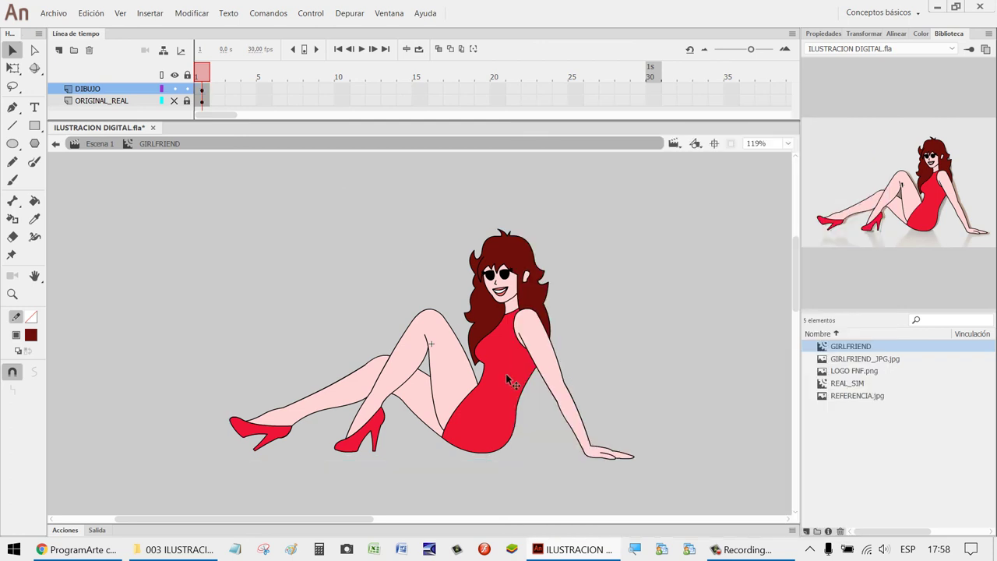
click(109, 144)
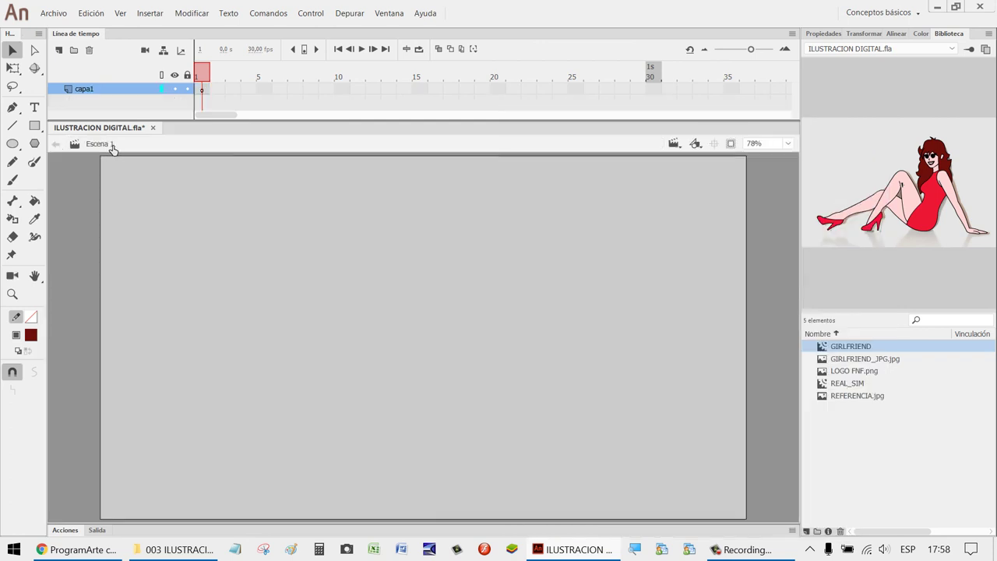
Place the GIRLFRIEND symbol on the Escena 1 stage and move it into the upper half.
click(625, 305)
scroll(627, 297, down, 1)
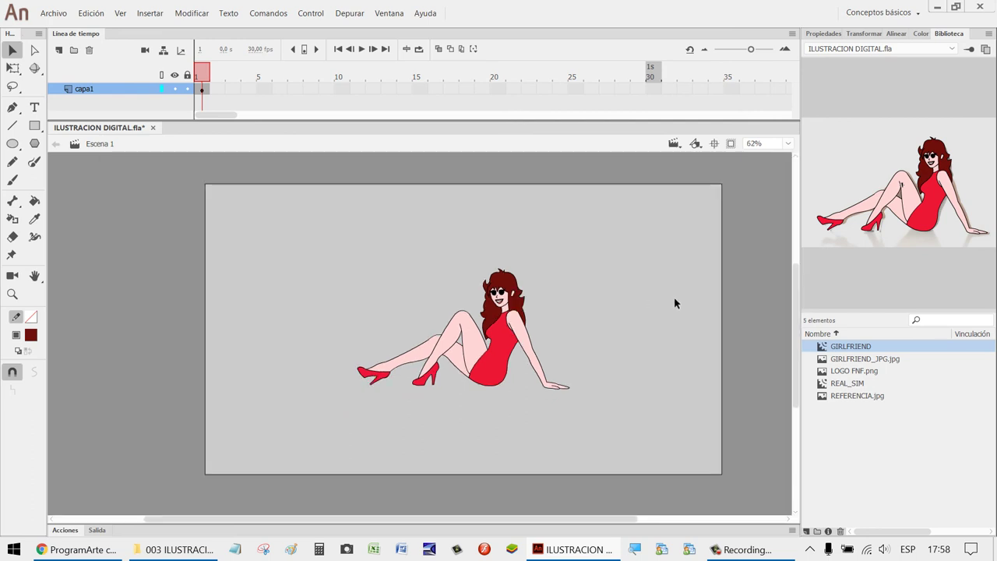
drag(518, 352, 518, 302)
click(619, 310)
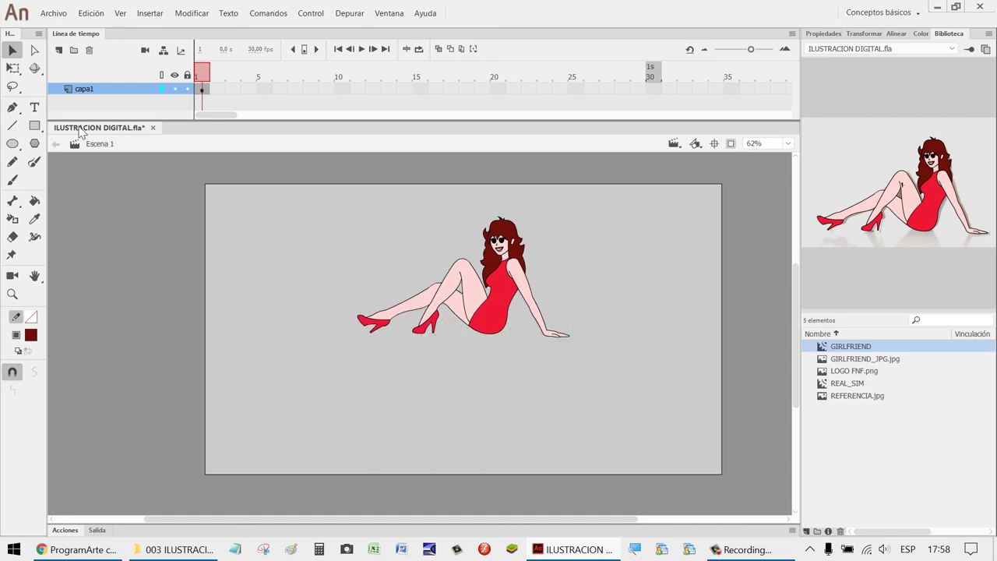
Move the woman slightly higher and place LOGO FNF.png from the library on the stage below her.
click(54, 13)
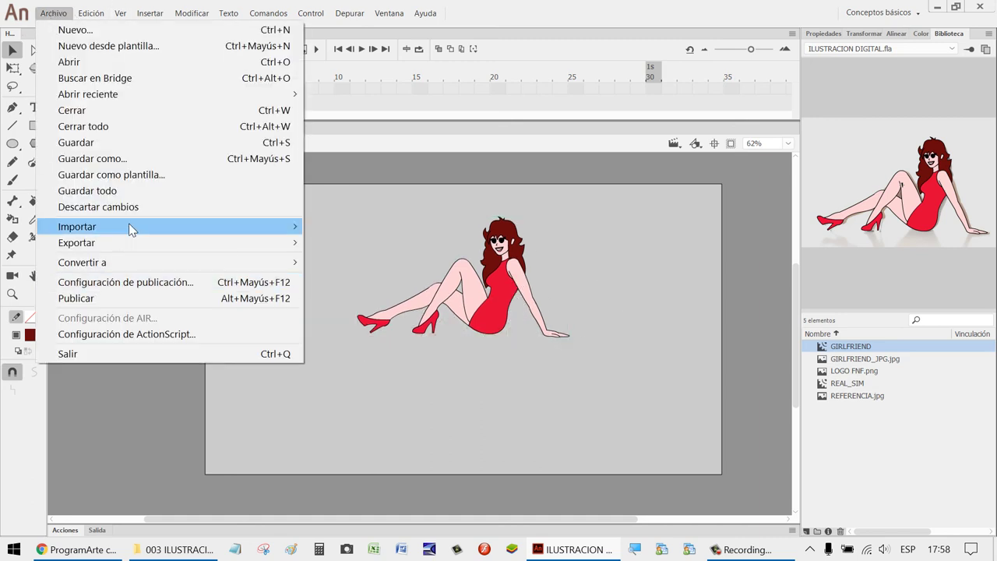
mouse_move(130, 227)
click(877, 372)
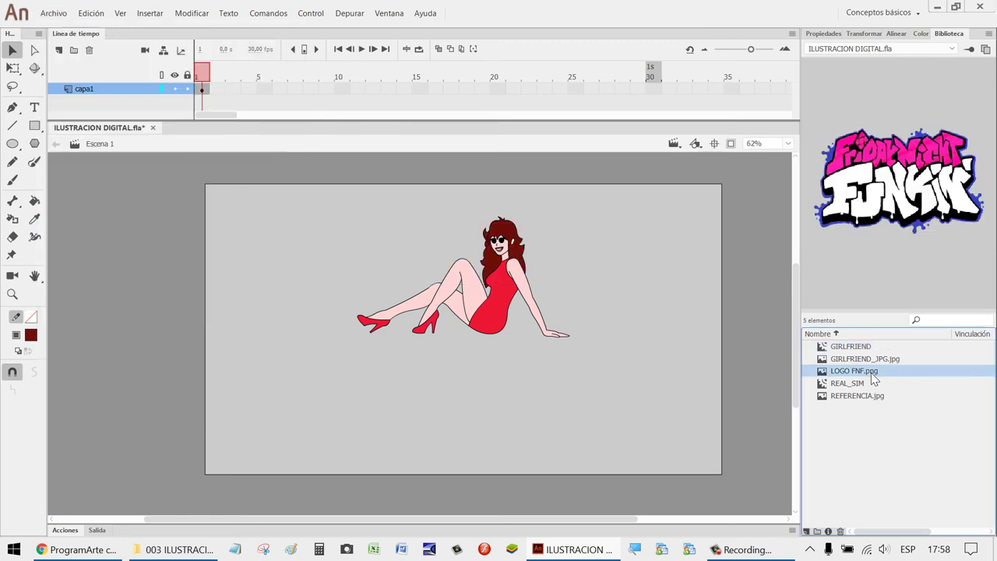
drag(510, 290, 510, 274)
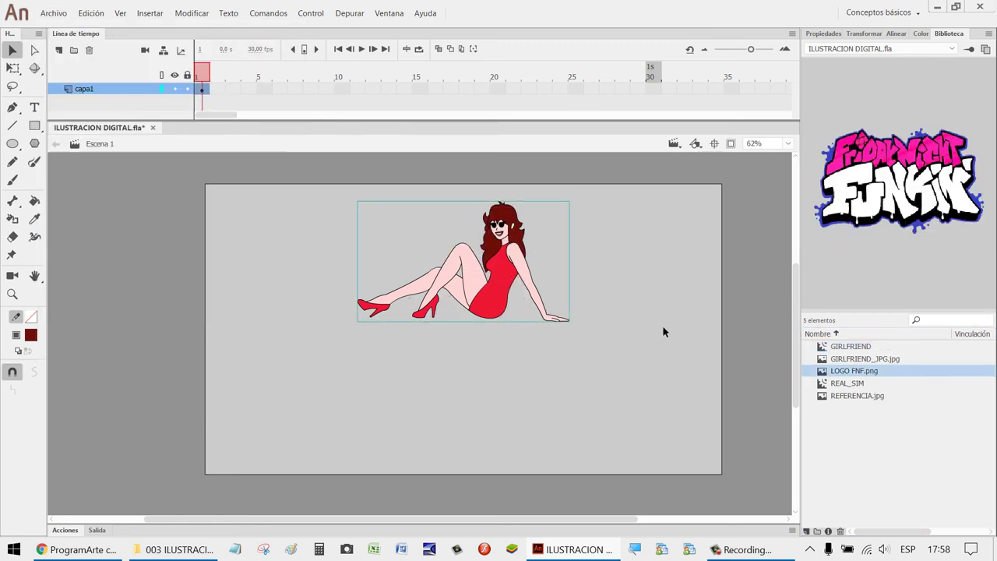
drag(867, 376, 494, 392)
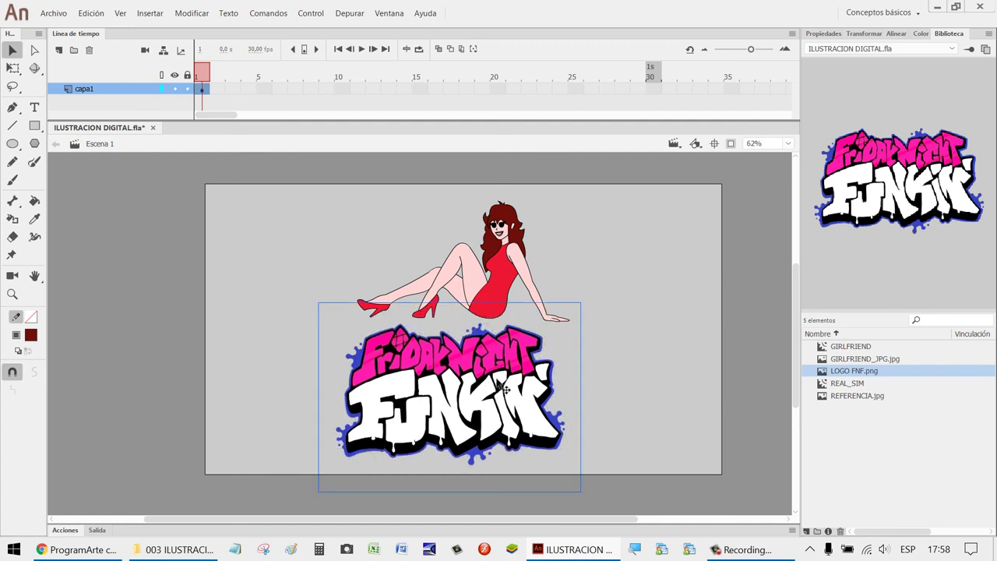
click(523, 279)
click(672, 265)
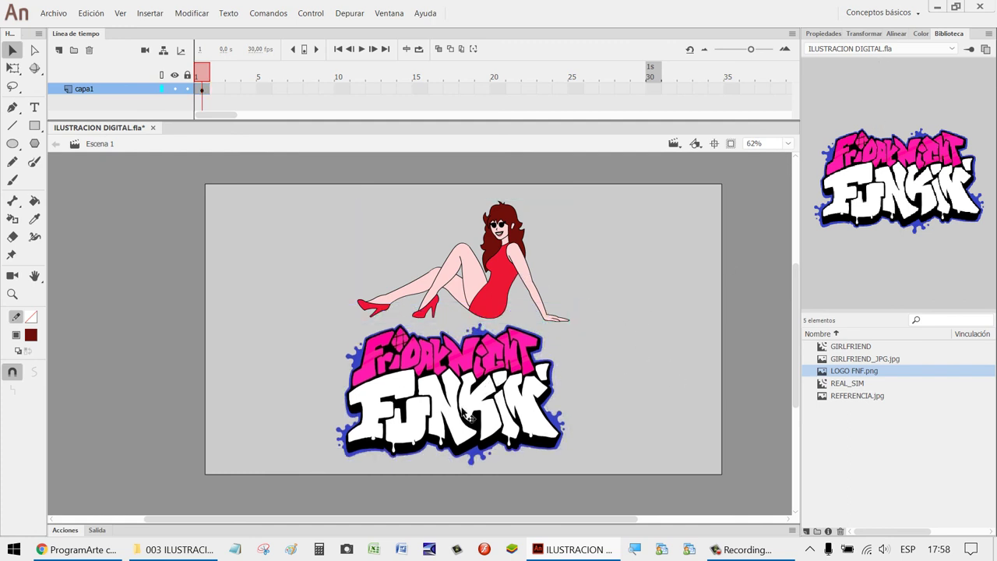
Move the woman up past the stage's upper edge and shift the logo slightly up and to the right.
click(469, 415)
click(863, 33)
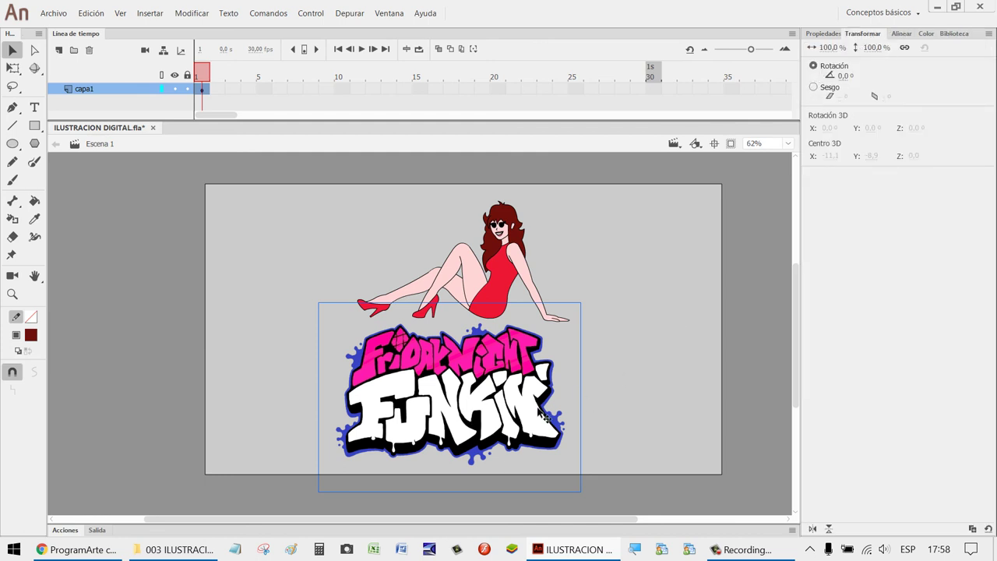
click(645, 390)
click(506, 395)
drag(515, 288, 531, 251)
drag(509, 409, 536, 387)
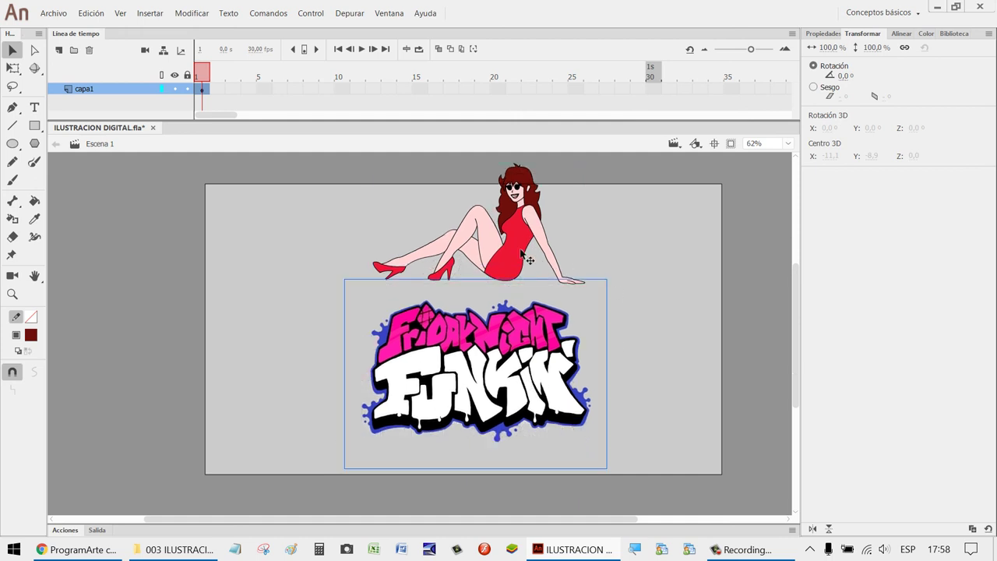
Scale the woman to 75% and move her just above the Friday Night Funkin logo.
click(483, 234)
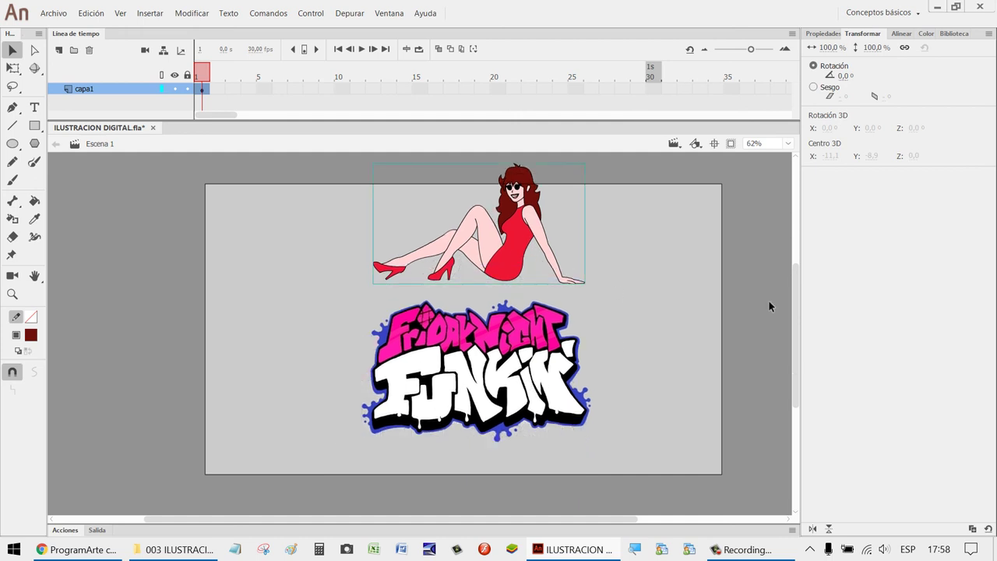
click(876, 48)
text(75)
key(Return)
drag(507, 235, 527, 250)
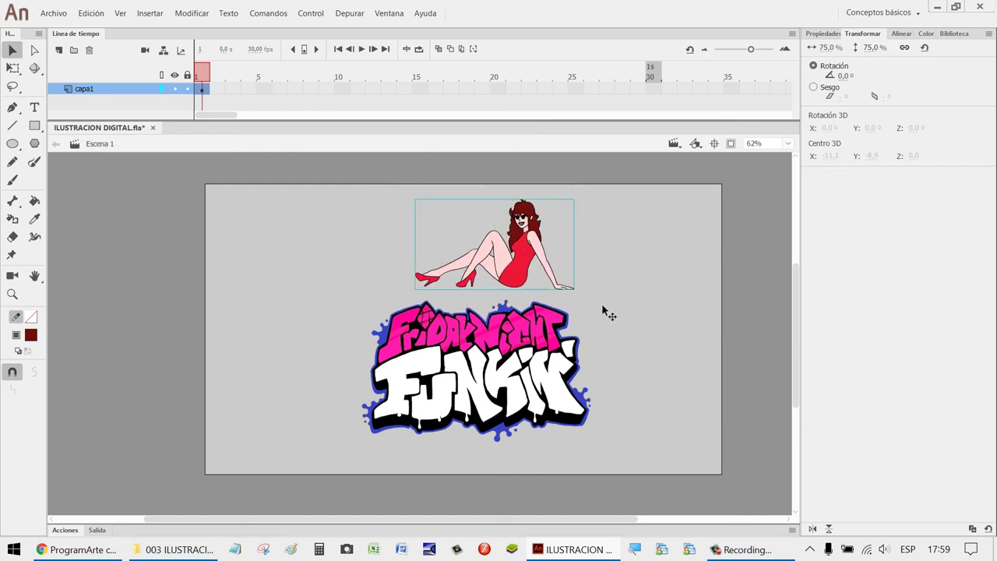
Nudge the woman vertically until she rests on the upper edge of the logo.
key(shift+Down)
key(shift+Down)
key(shift+Down)
key(shift+Down)
key(shift+Down)
key(shift+Down)
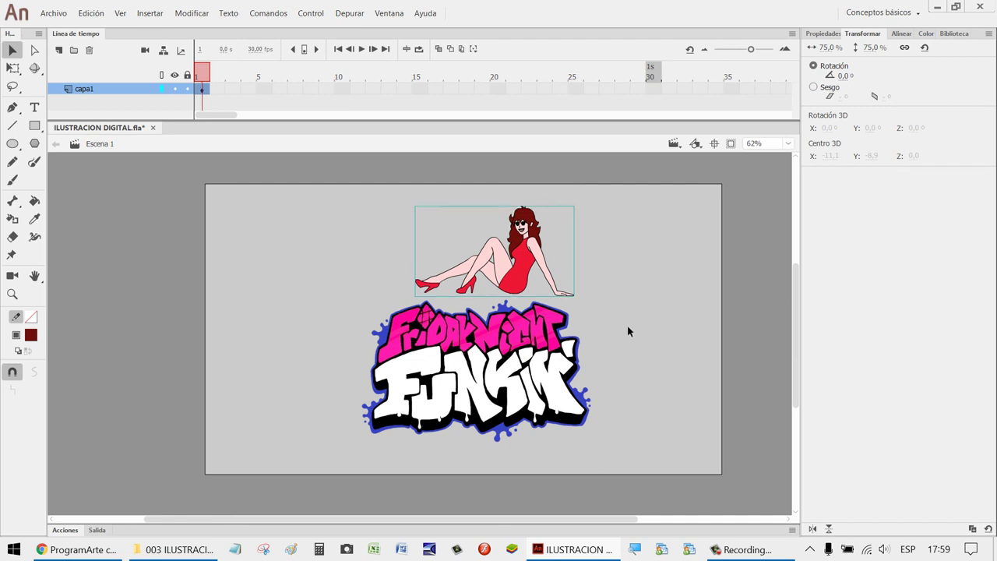
key(shift+Up)
key(shift+Up)
key(shift+Up)
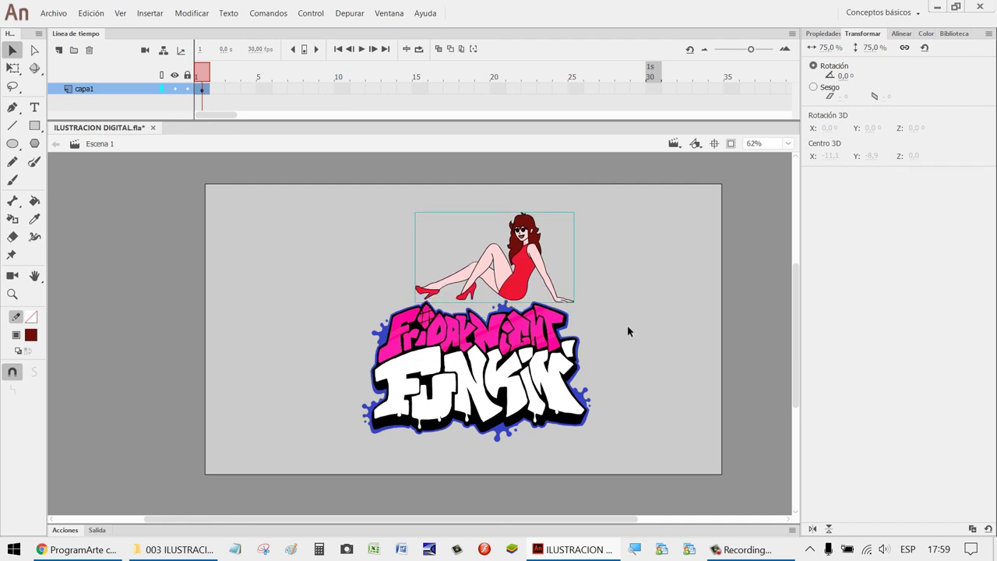
Nudge the logo slightly down and convert it into a movie clip symbol named LOGO 3D.
click(492, 387)
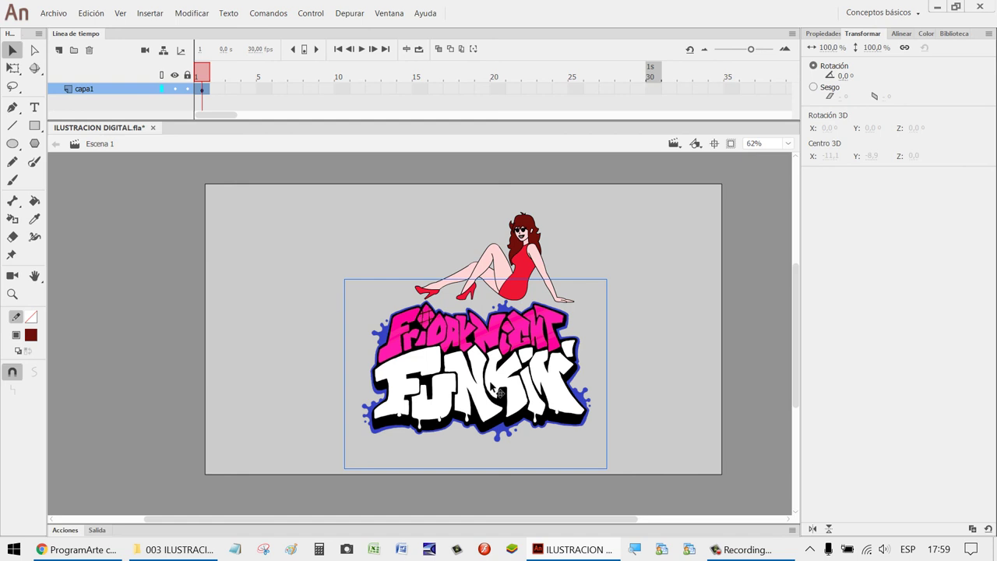
key(shift+Down)
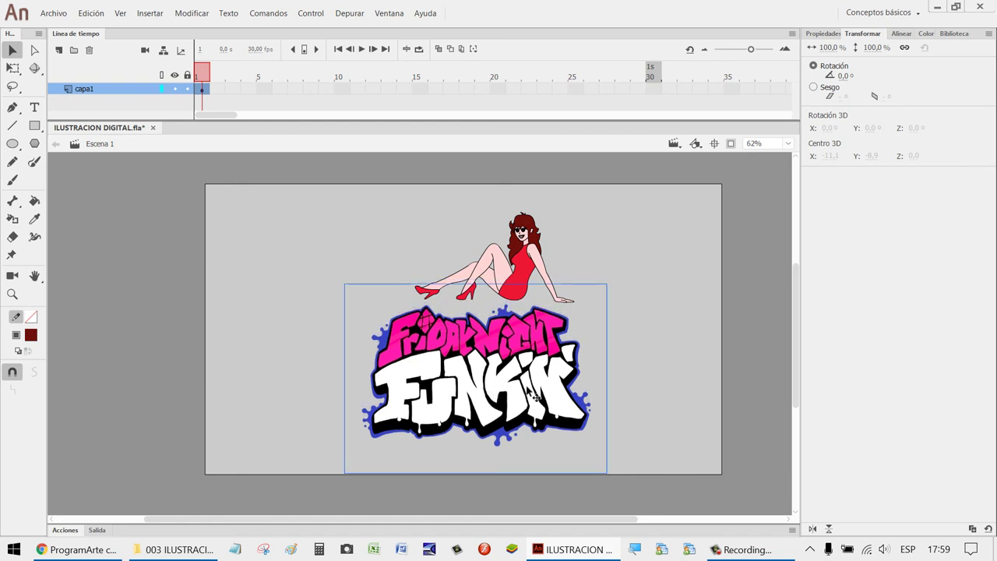
right_click(530, 394)
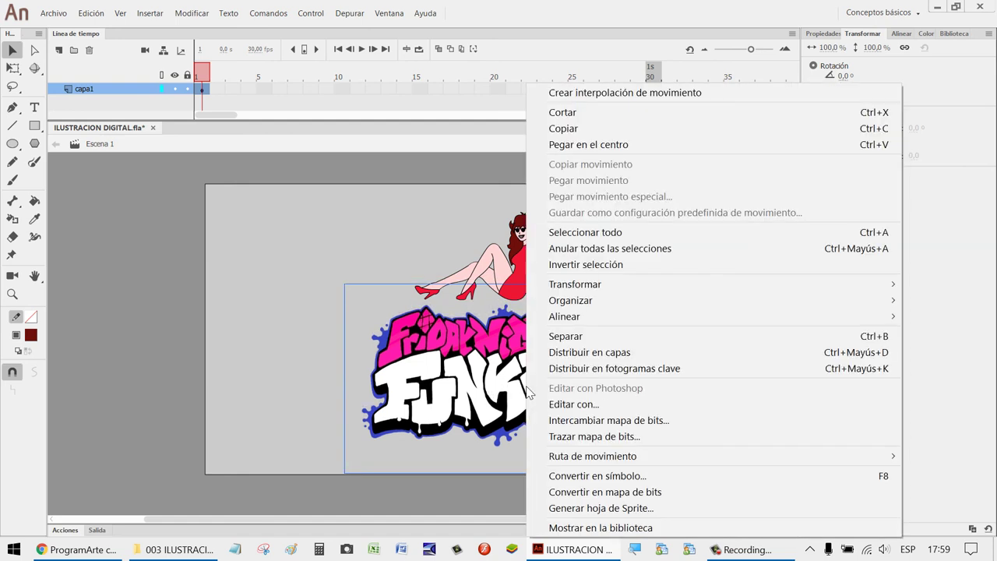
click(646, 476)
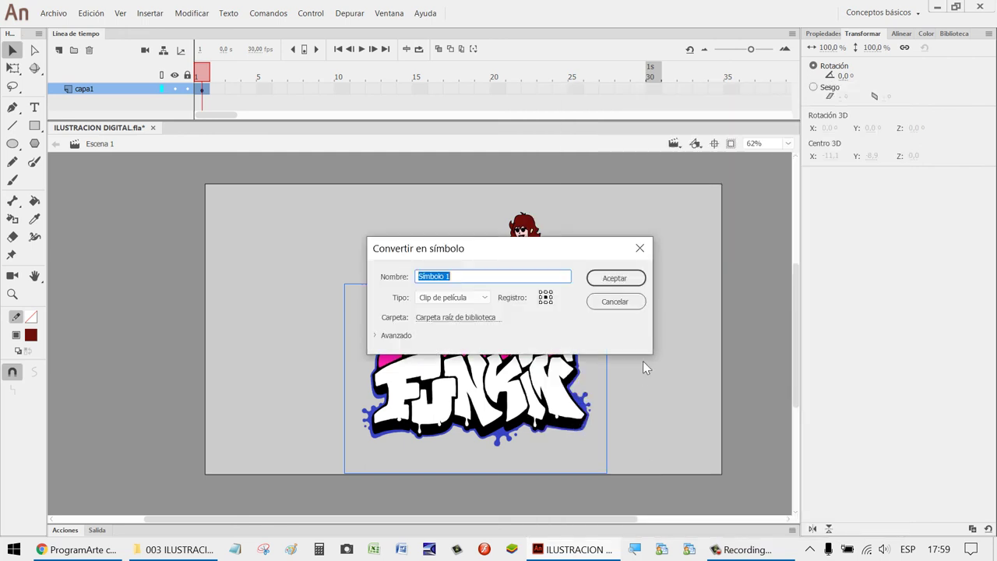
text(LOGO)
text( 3D)
key(Return)
Try moving the woman closer to the logo, and undo that move.
drag(519, 278, 536, 301)
key(ctrl+z)
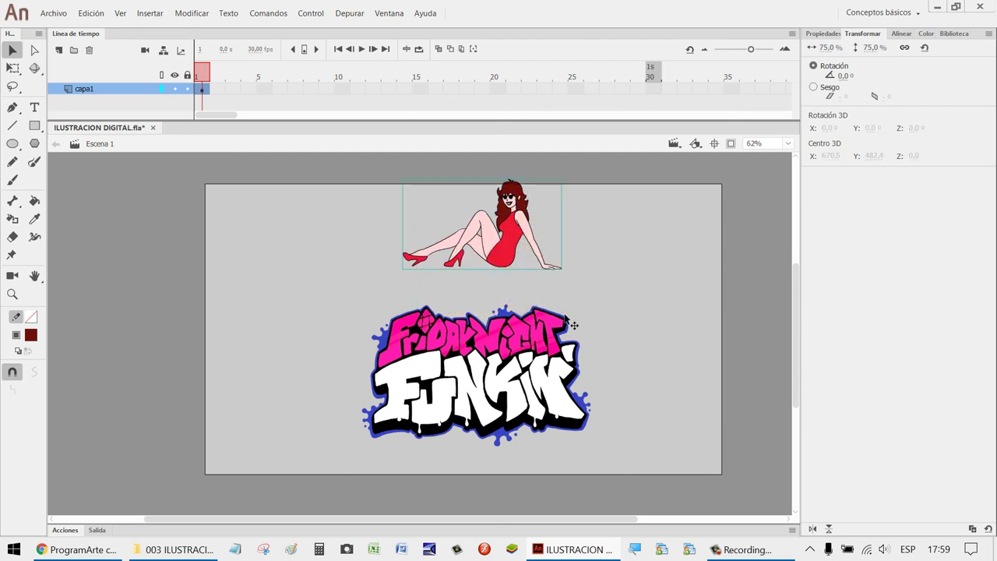
Send the logo to the back of the stacking order and move the woman down onto its upper edge.
click(536, 347)
right_click(530, 344)
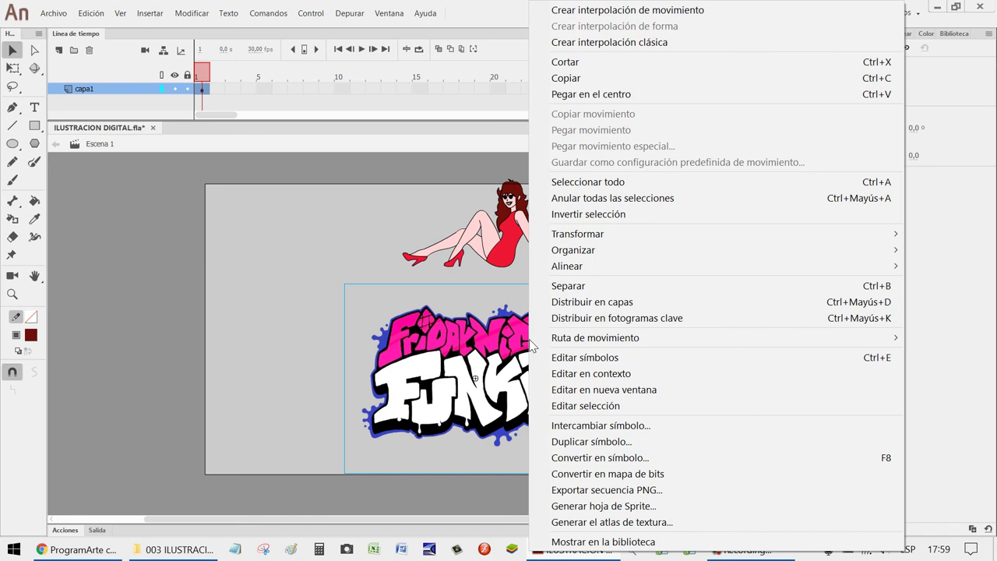
mouse_move(621, 250)
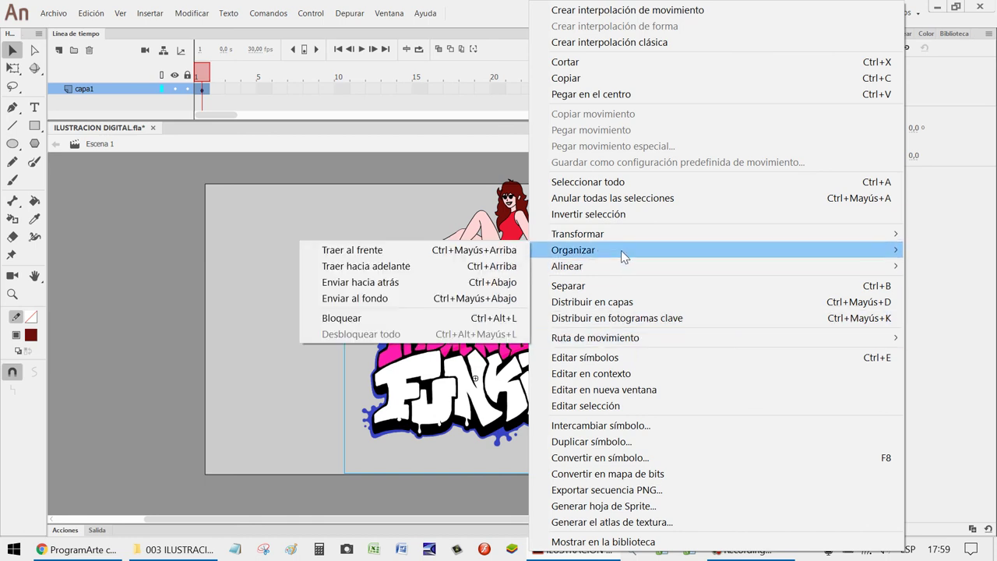
click(379, 298)
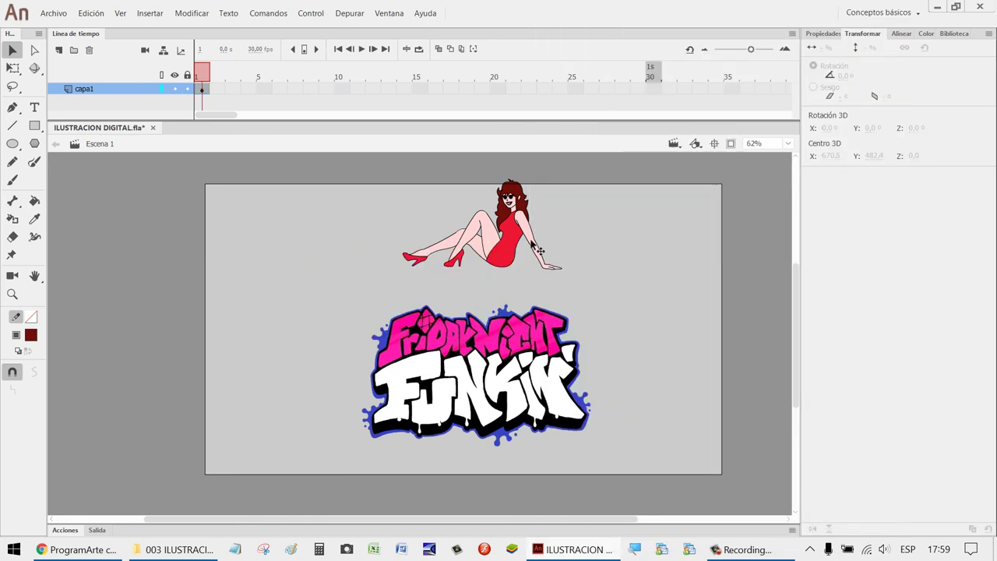
drag(511, 251, 503, 306)
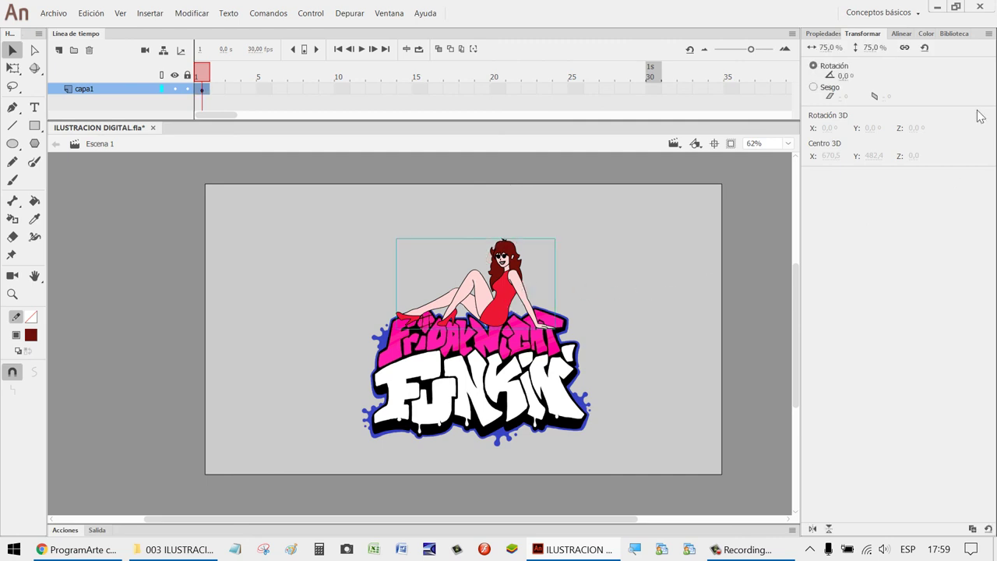
Scale the seated woman proportionally to 90%.
click(876, 47)
text(90)
key(Return)
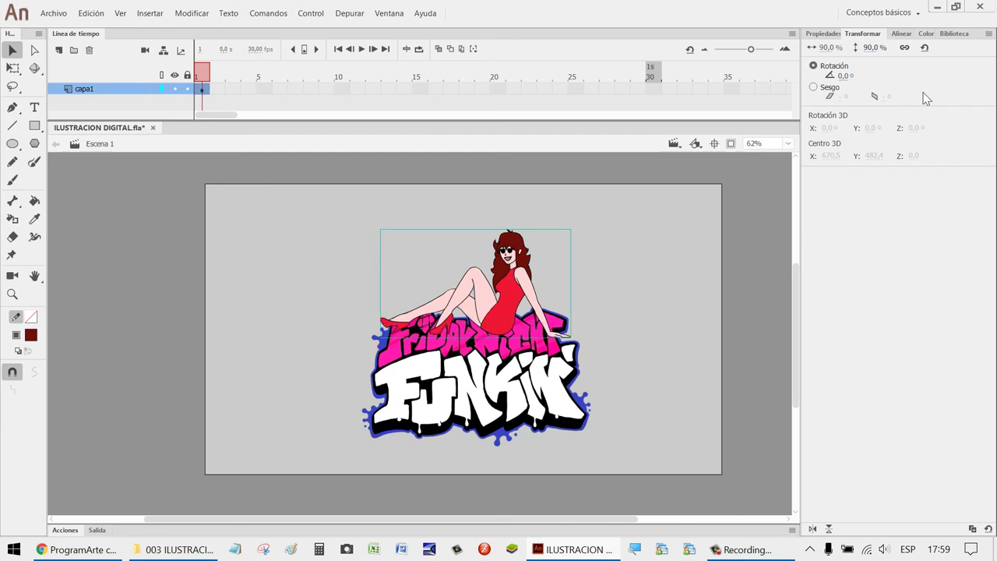
click(687, 357)
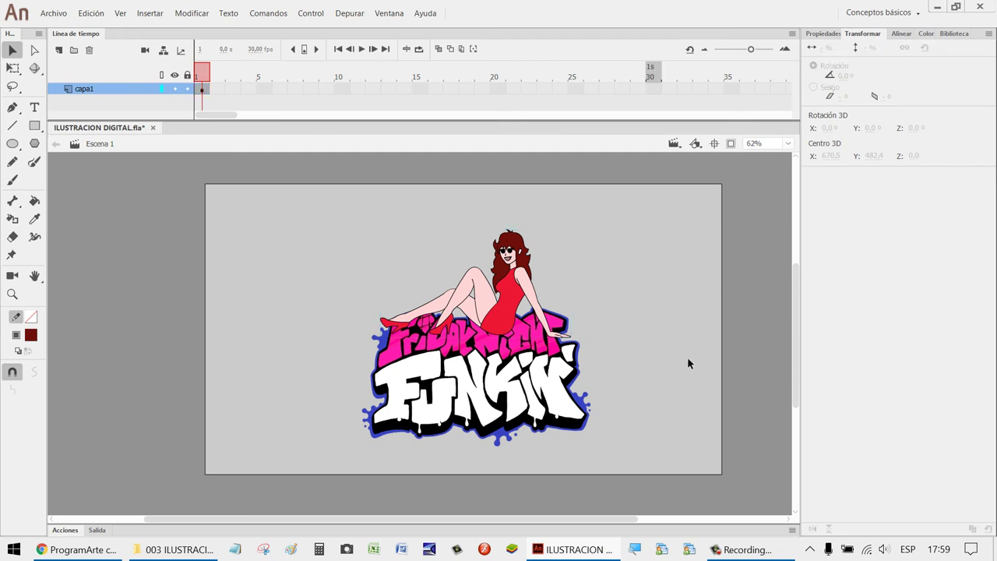
Nudge the woman up, left and slightly down so that she sits along the logo's upper edge.
key(z)
drag(634, 409, 257, 209)
key(v)
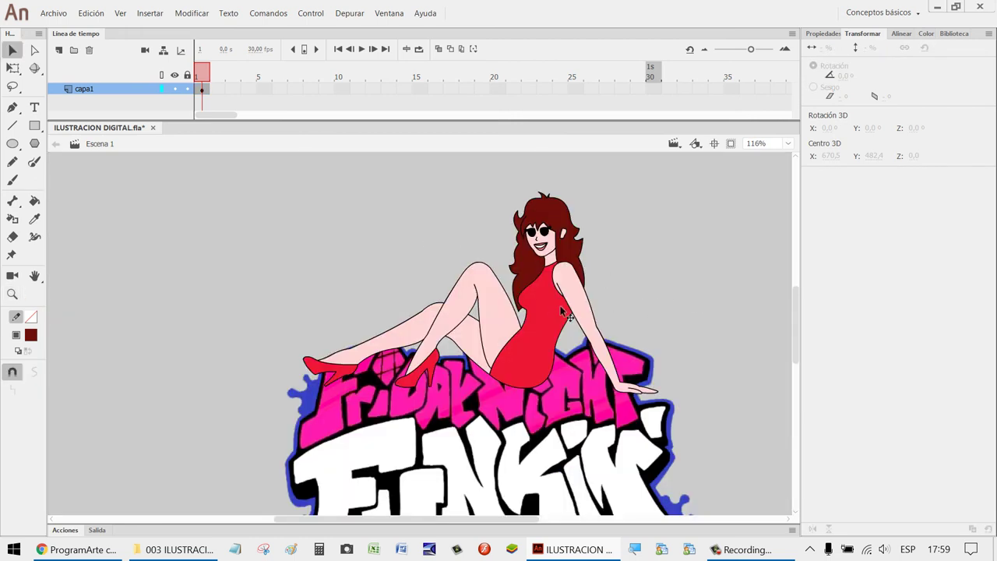
click(563, 308)
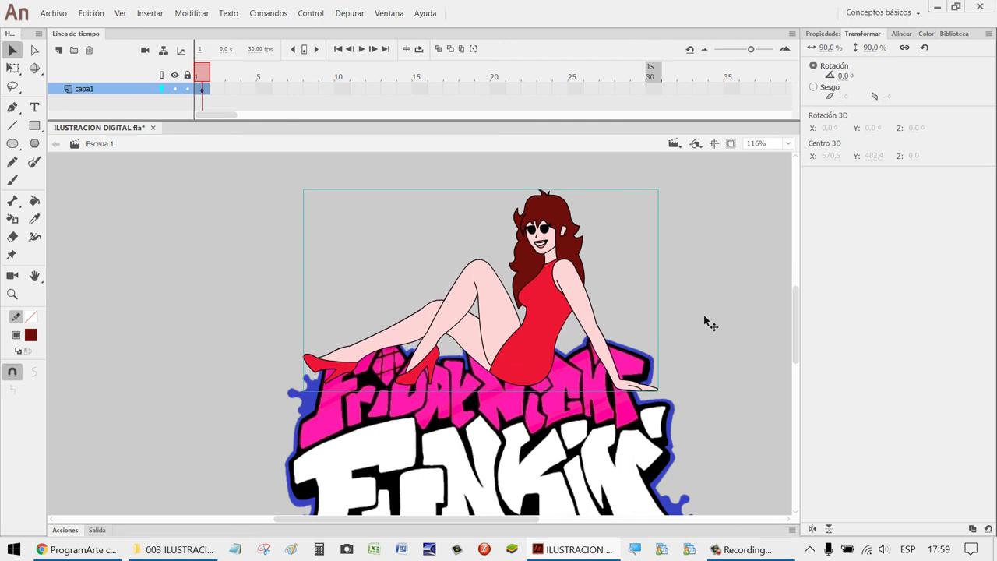
key(shift+Up)
key(shift+Up)
key(shift+Up)
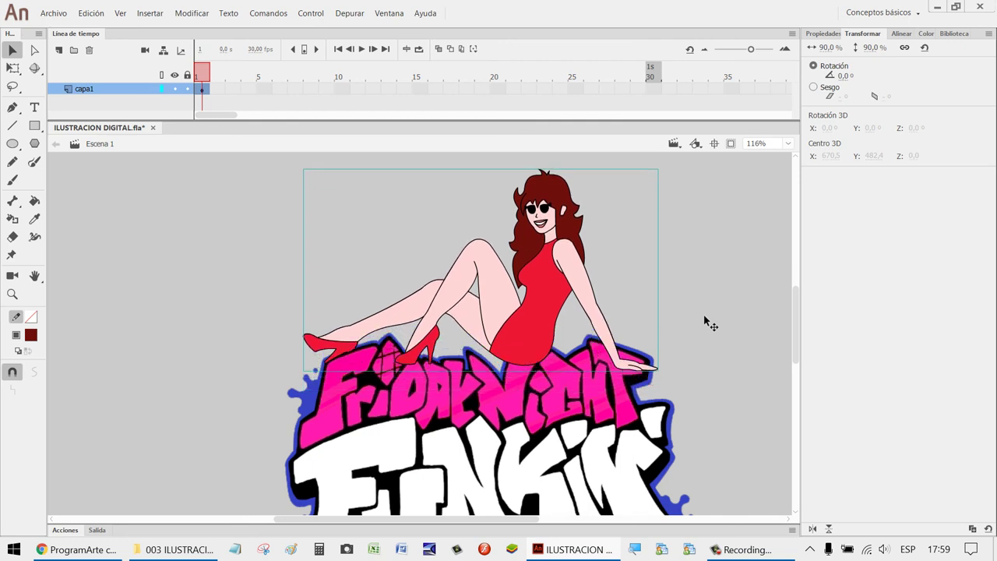
key(Left)
key(Left)
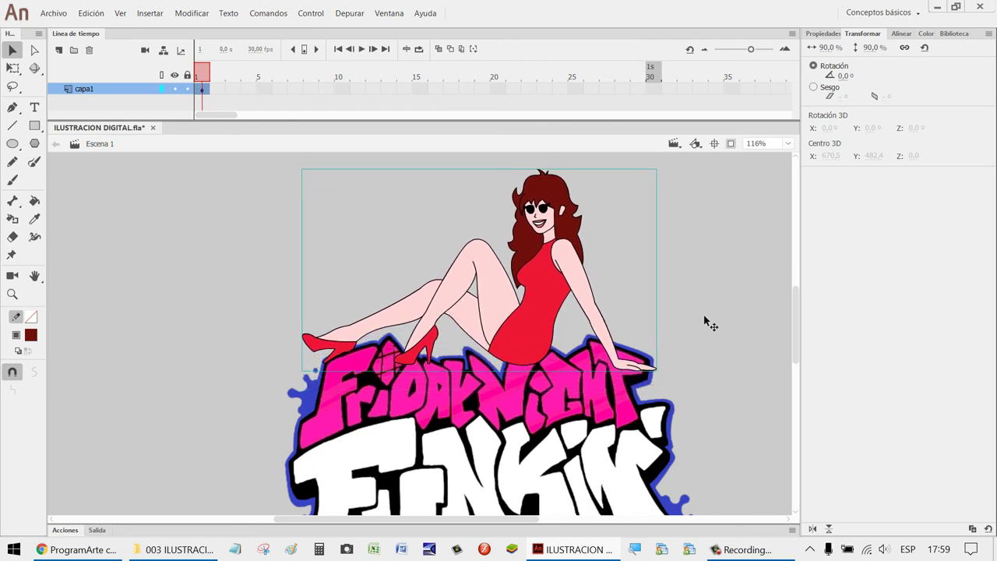
key(Left)
key(Left)
key(Left)
key(Left)
key(Left)
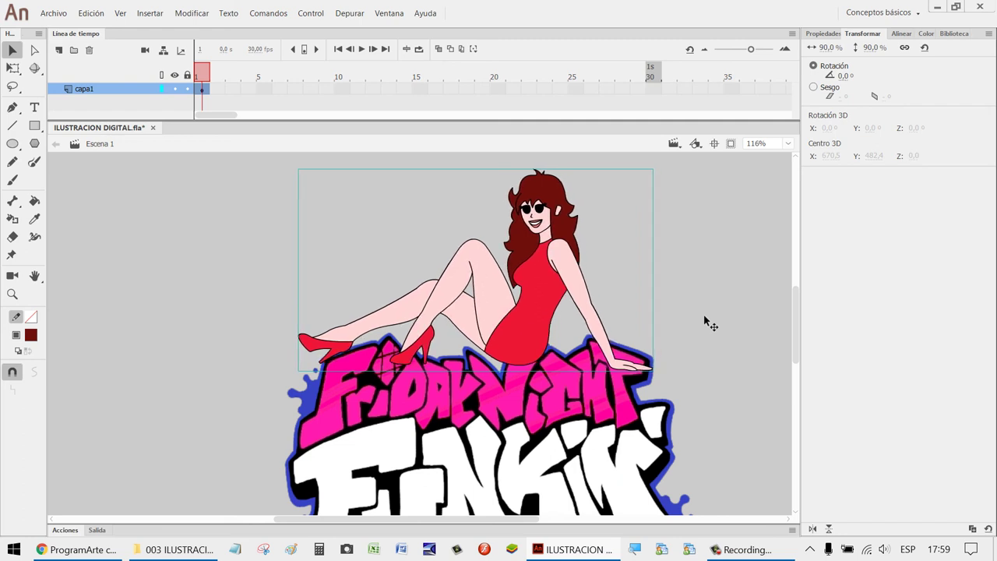
key(Left)
key(Left)
key(Left)
key(Left)
key(Left)
key(Left)
key(Left)
key(Left)
key(Left)
key(Left)
key(Left)
key(Left)
key(Left)
key(Left)
key(Down)
key(Down)
key(Down)
key(Down)
key(Down)
key(Down)
key(Down)
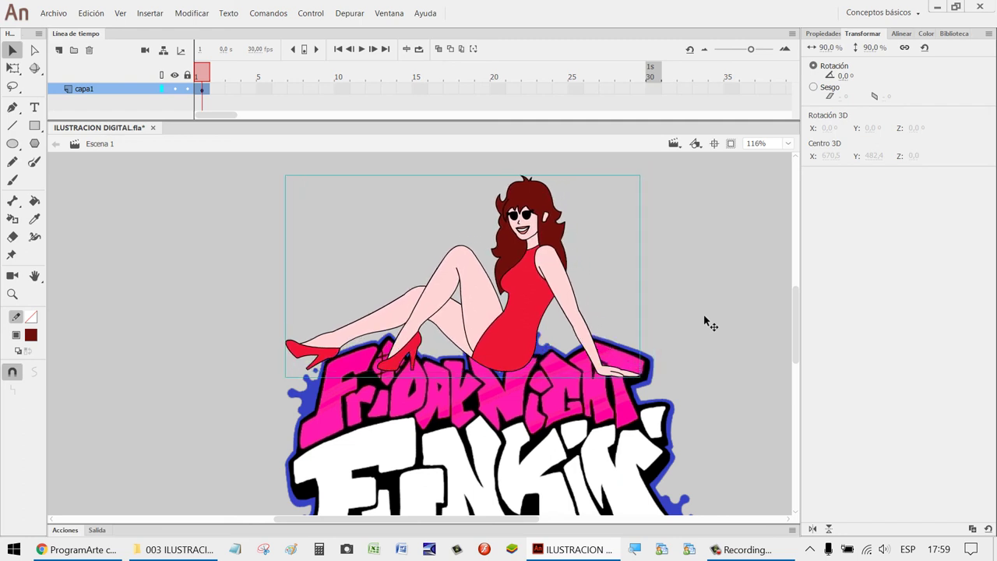
key(Left)
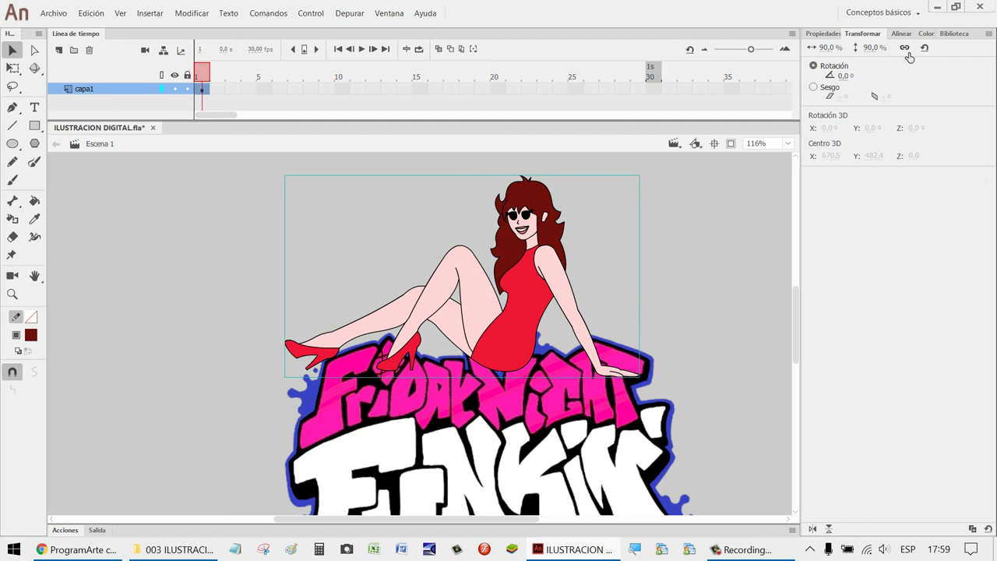
Scale the woman proportionally to 80%.
click(875, 49)
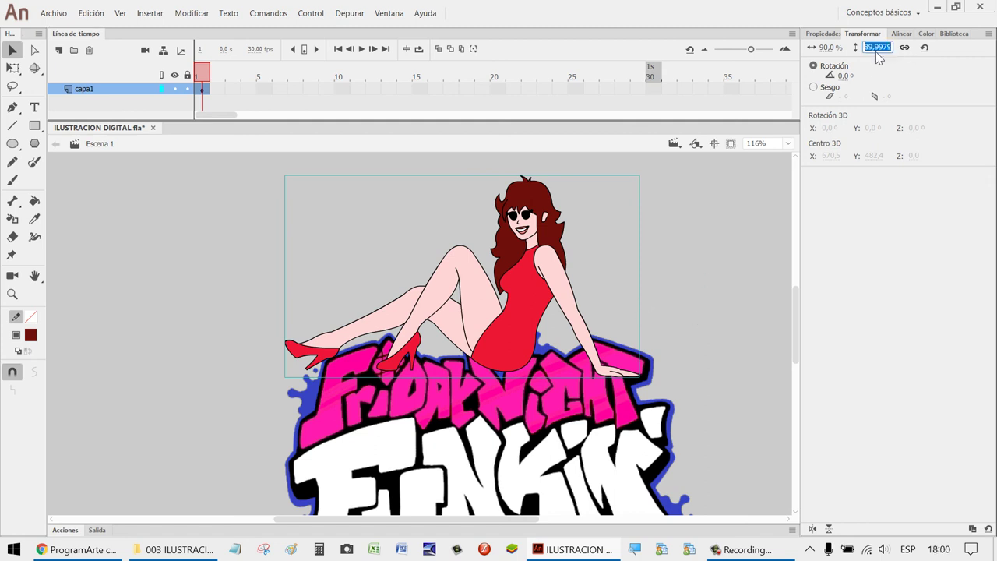
text(80)
key(Return)
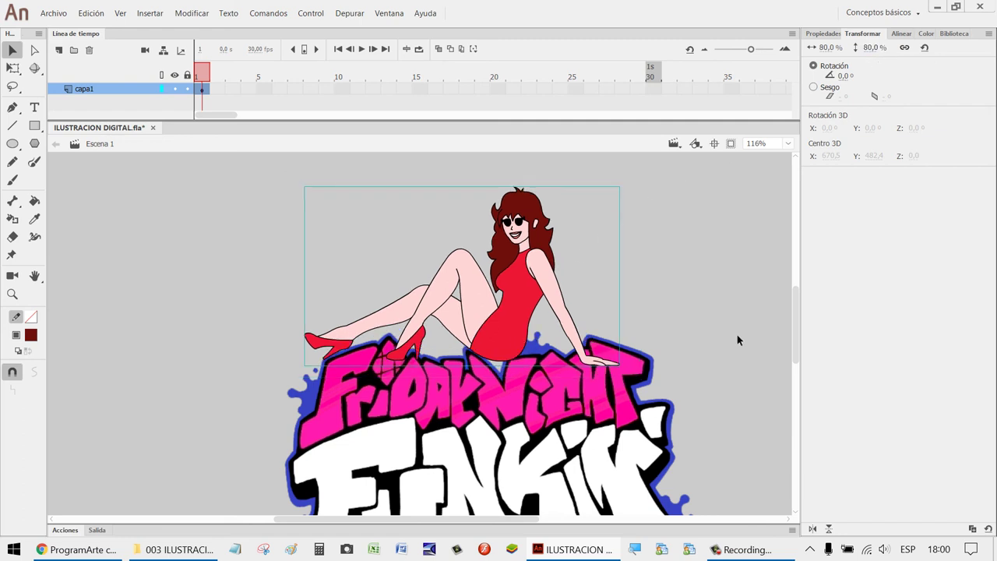
Nudge the woman right and slightly back left until her supporting hand rests on the final T of NIGHT.
key(Right)
key(Right)
key(Right)
key(Right)
key(Right)
key(Right)
key(Right)
key(Right)
key(Right)
key(Right)
key(Right)
key(Right)
key(Right)
key(Right)
key(Right)
key(Right)
key(Right)
key(Right)
key(Right)
key(Right)
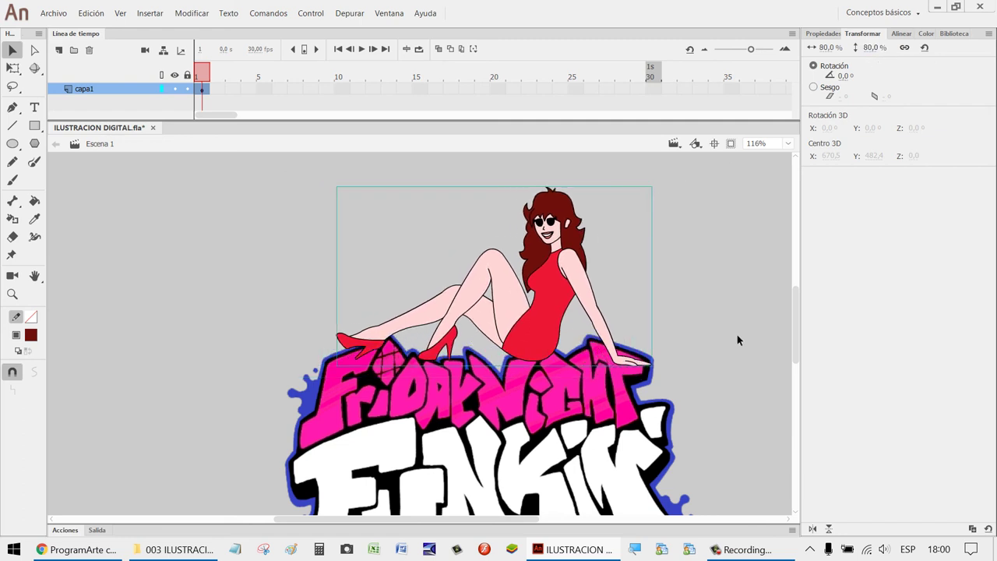
key(Left)
key(Left)
key(Left)
key(Left)
key(Left)
key(Left)
key(Left)
key(Left)
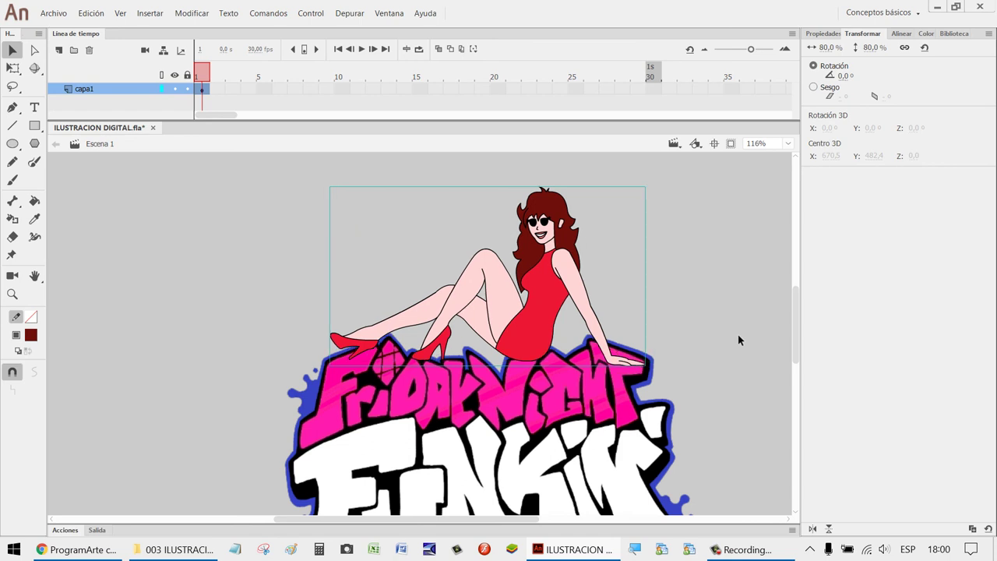
Select the woman and the logo together and center them horizontally on the stage.
drag(735, 311, 500, 375)
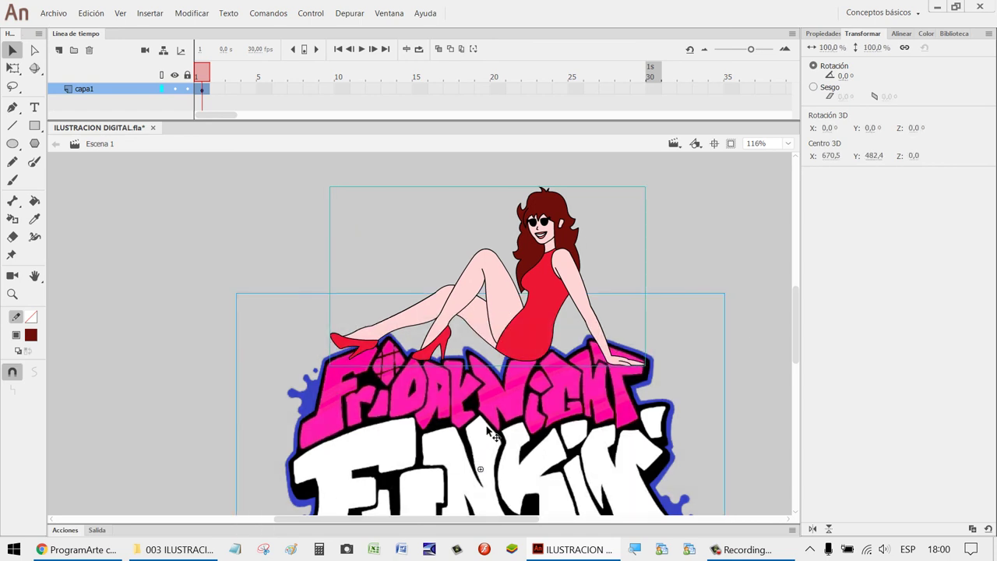
click(896, 33)
click(838, 65)
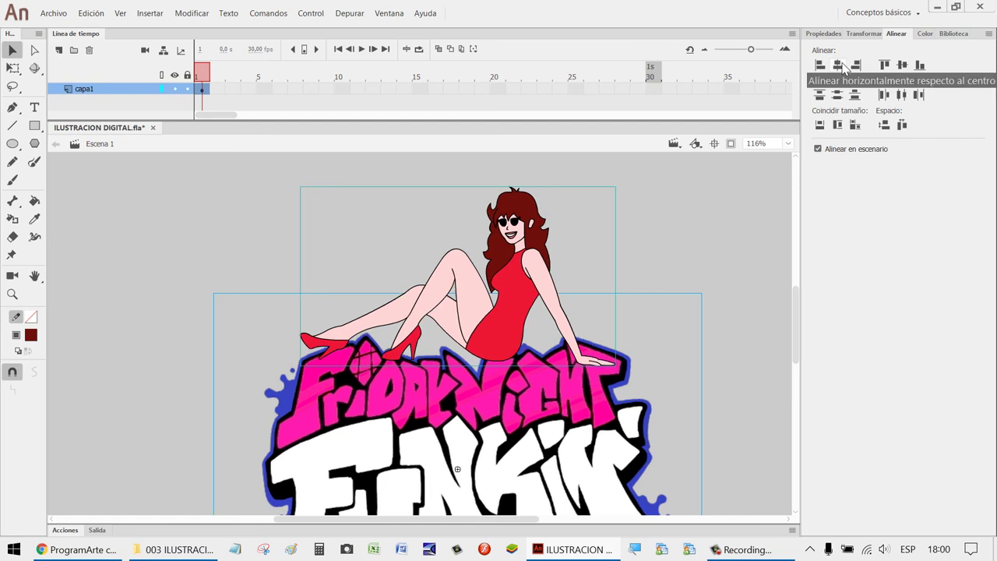
click(705, 206)
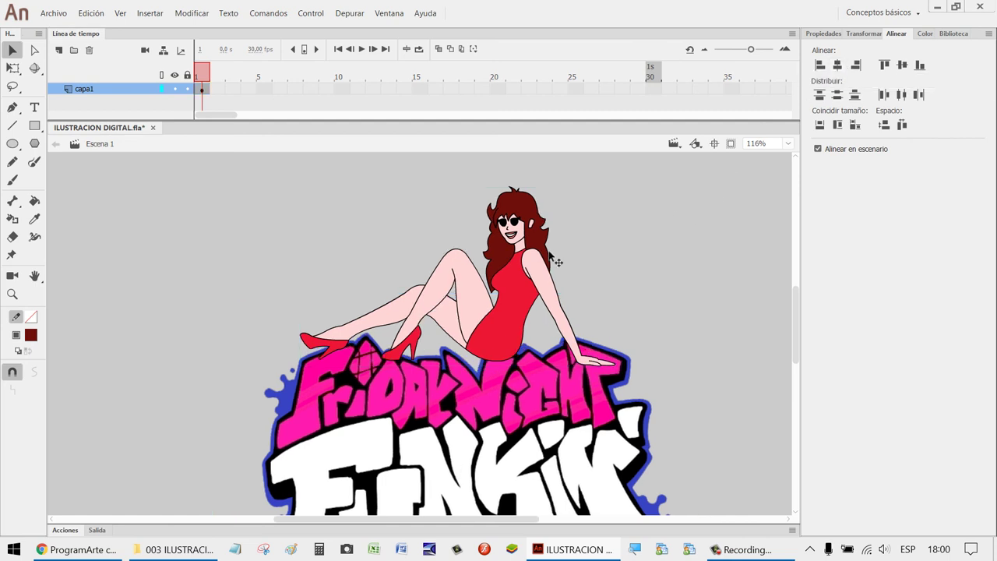
Nudge only the woman slightly down so that she sits more firmly on the logo.
click(550, 261)
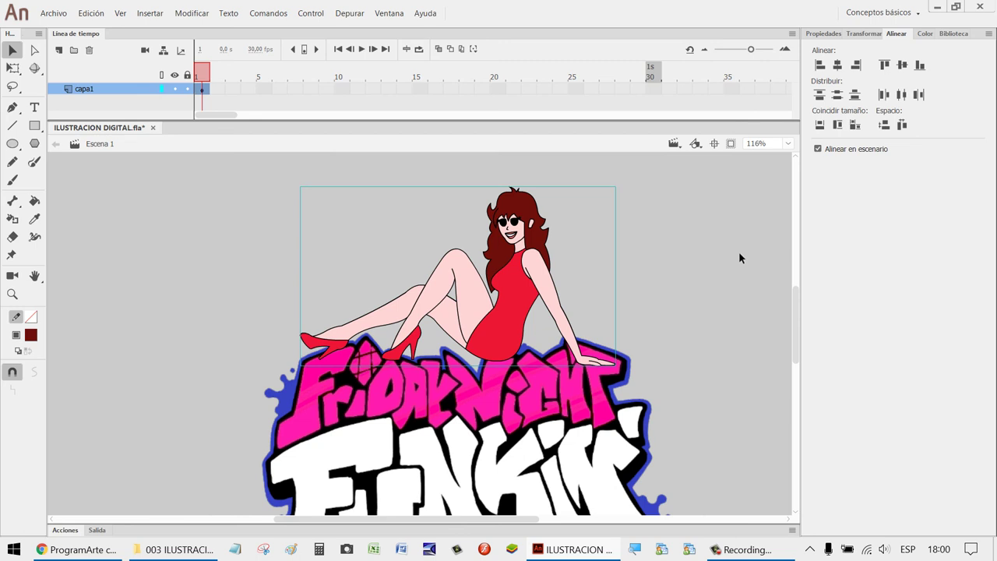
key(Down)
key(Down)
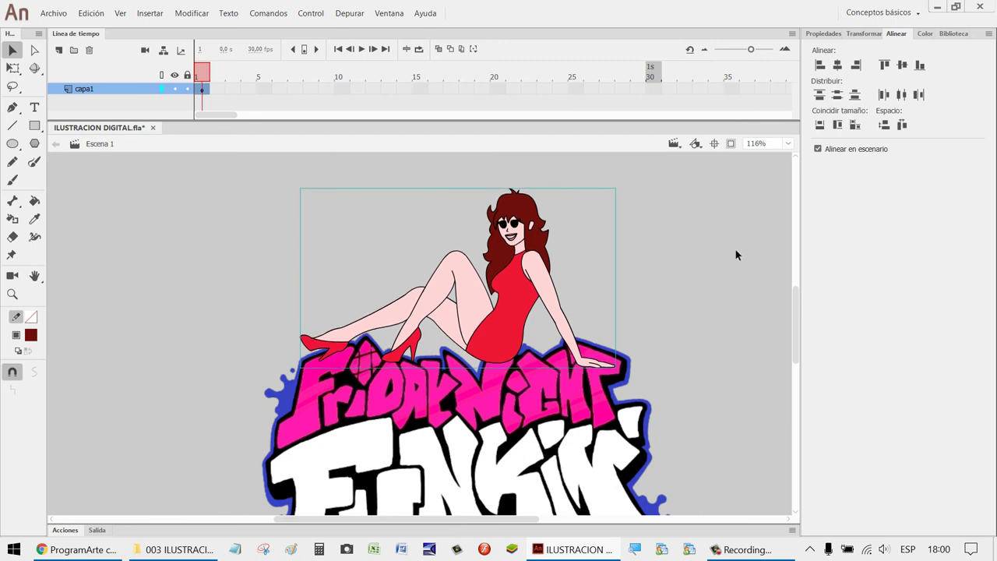
click(719, 183)
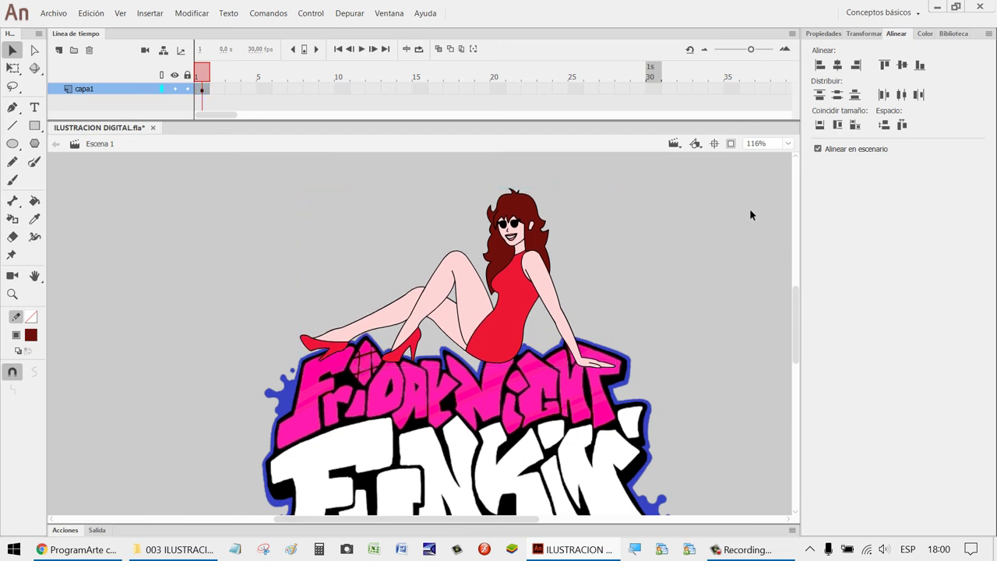
Open the woman's group for editing at her face and clear the selection of its shapes.
scroll(749, 208, down, 3)
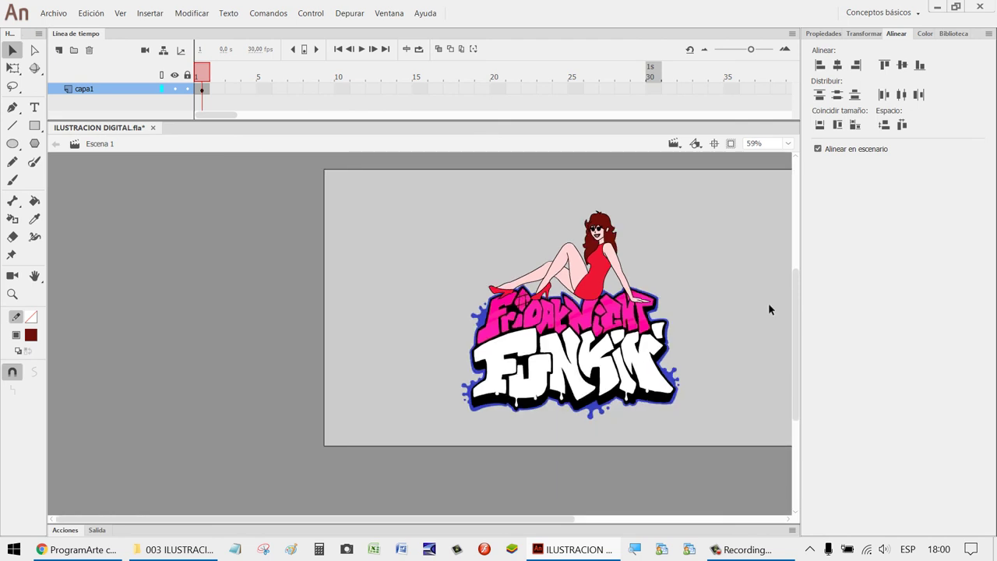
click(612, 266)
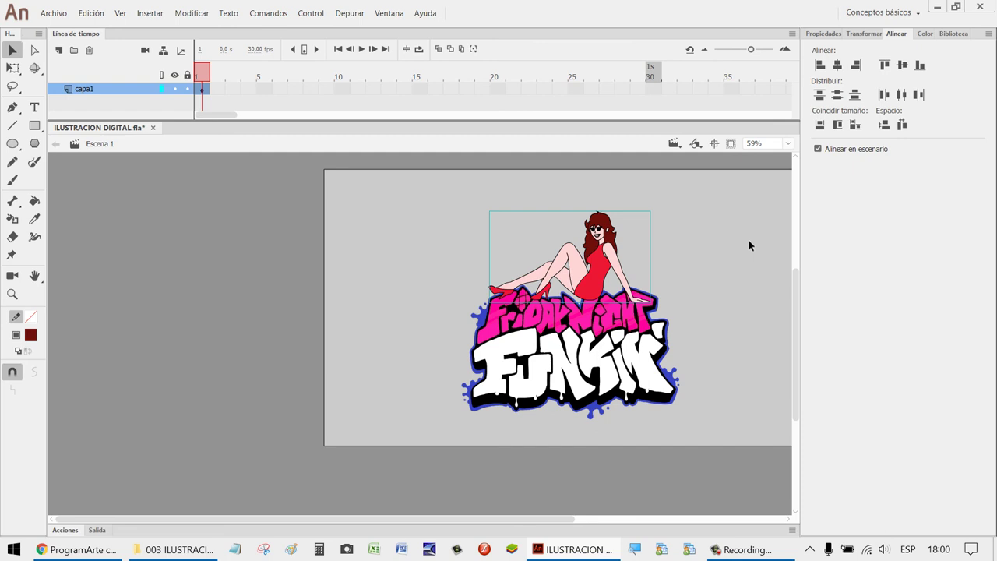
click(713, 267)
key(z)
drag(655, 264, 555, 211)
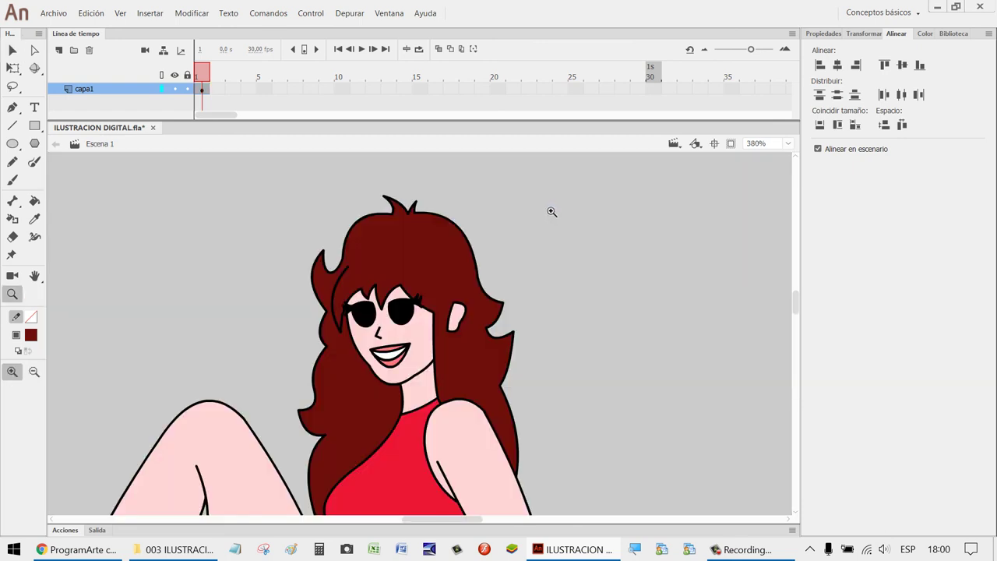
drag(468, 387, 328, 324)
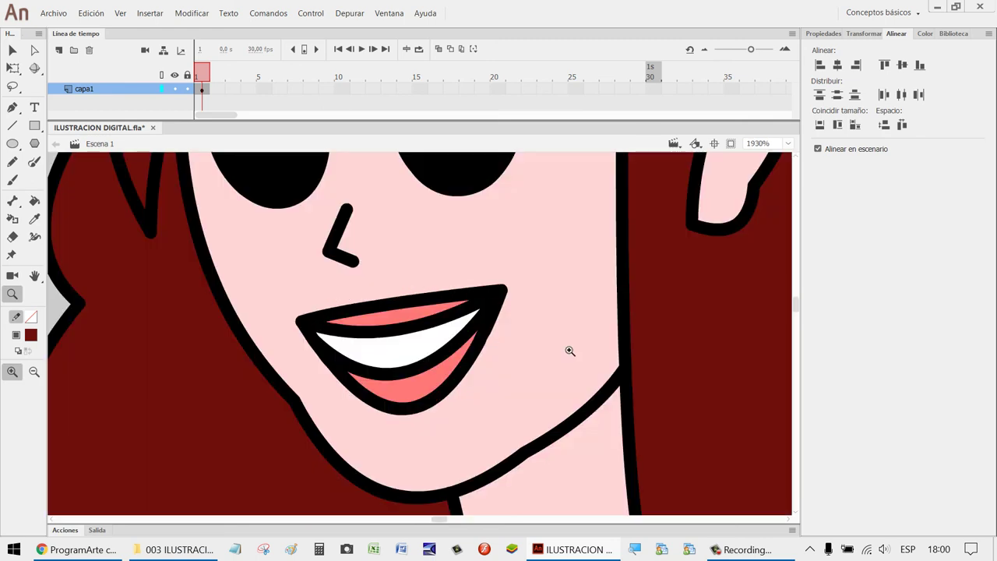
scroll(580, 343, down, 3)
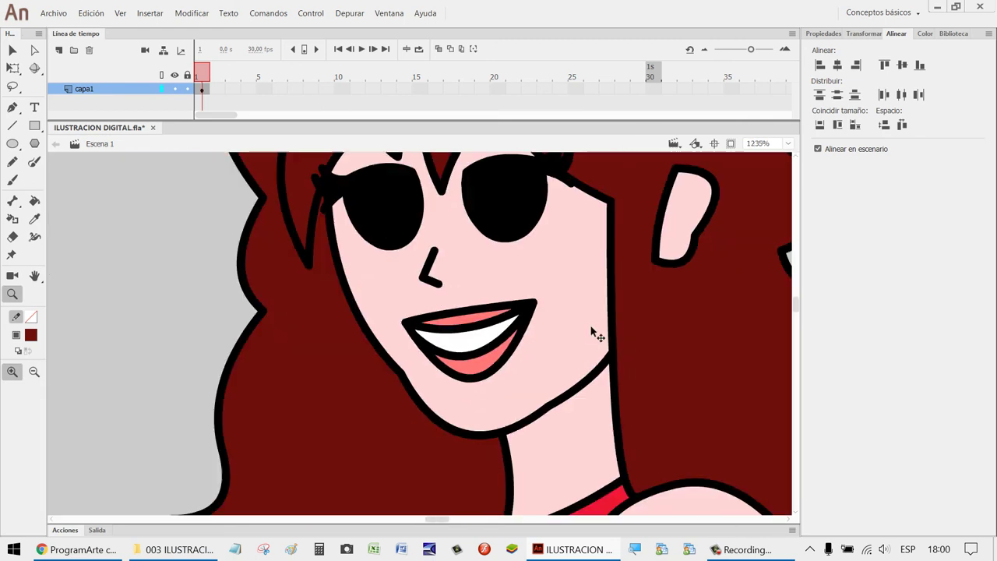
scroll(596, 333, up, 1)
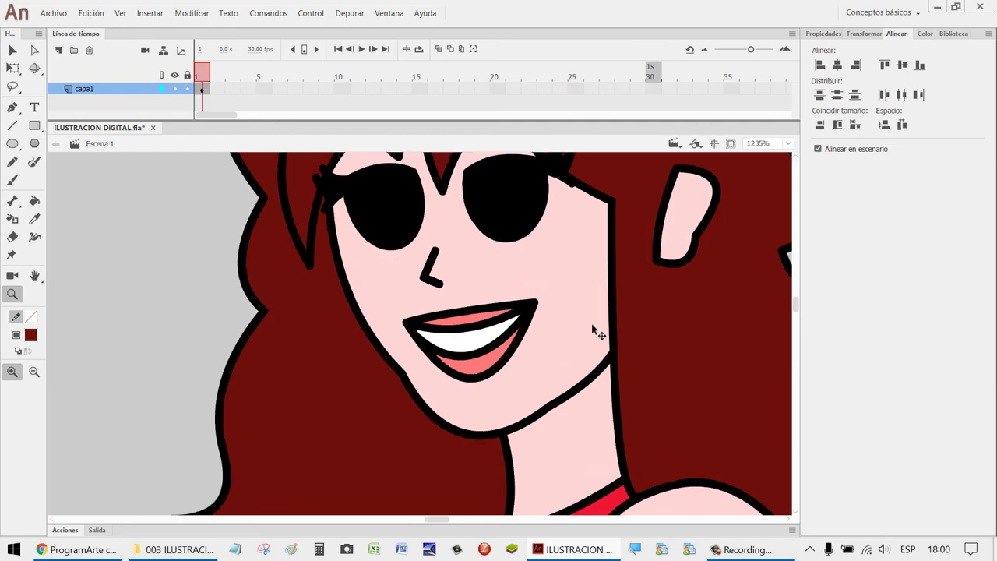
key(v)
double_click(516, 355)
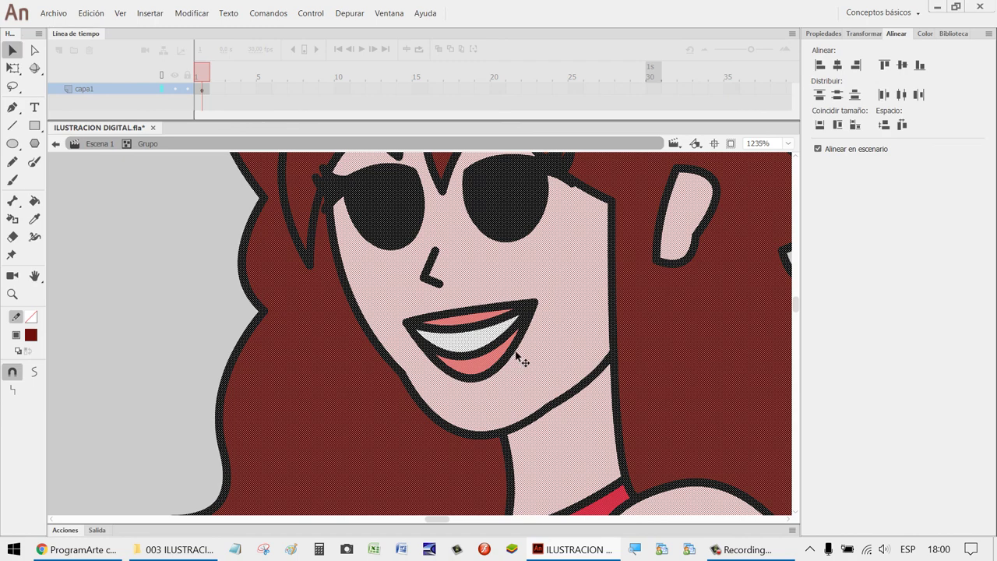
key(Escape)
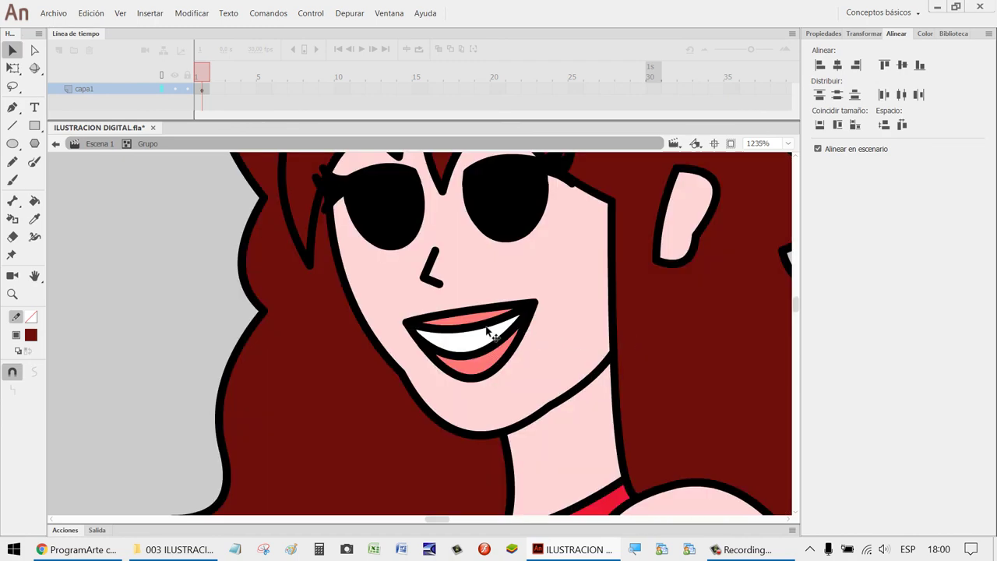
Recolor all of the woman's mouth outlines with the lips' pink, #FF7878, and clear the selection.
click(487, 326)
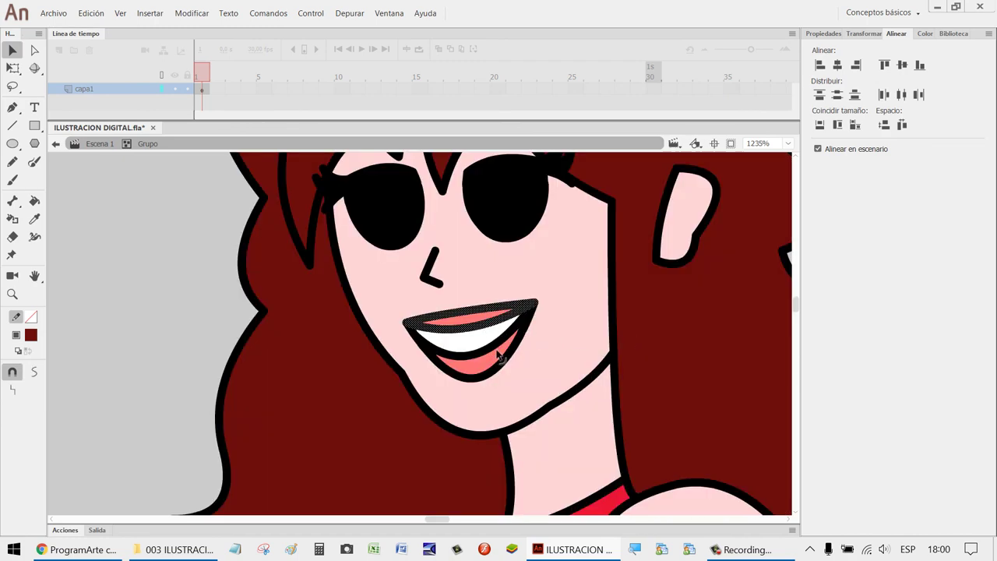
shift+click(493, 380)
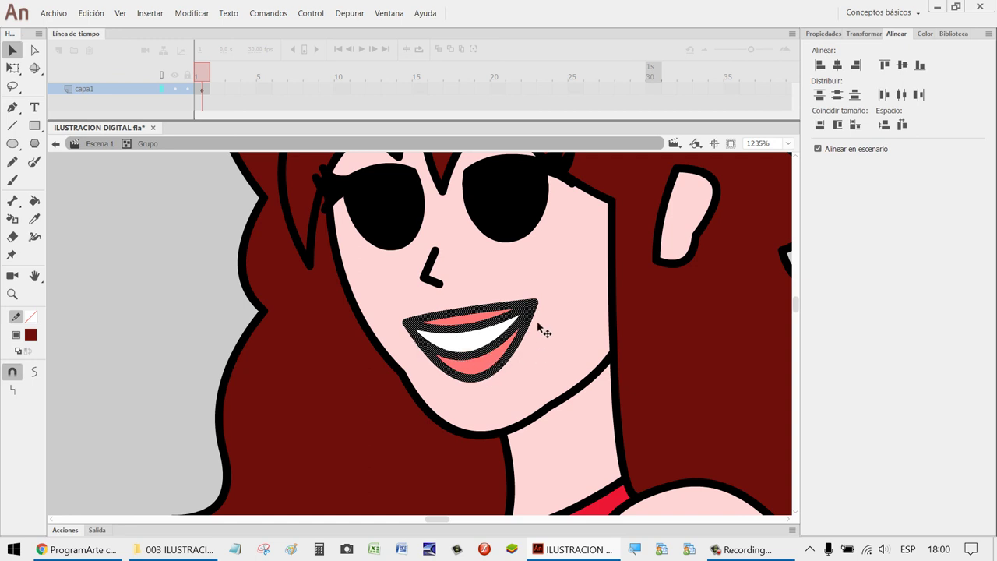
click(828, 35)
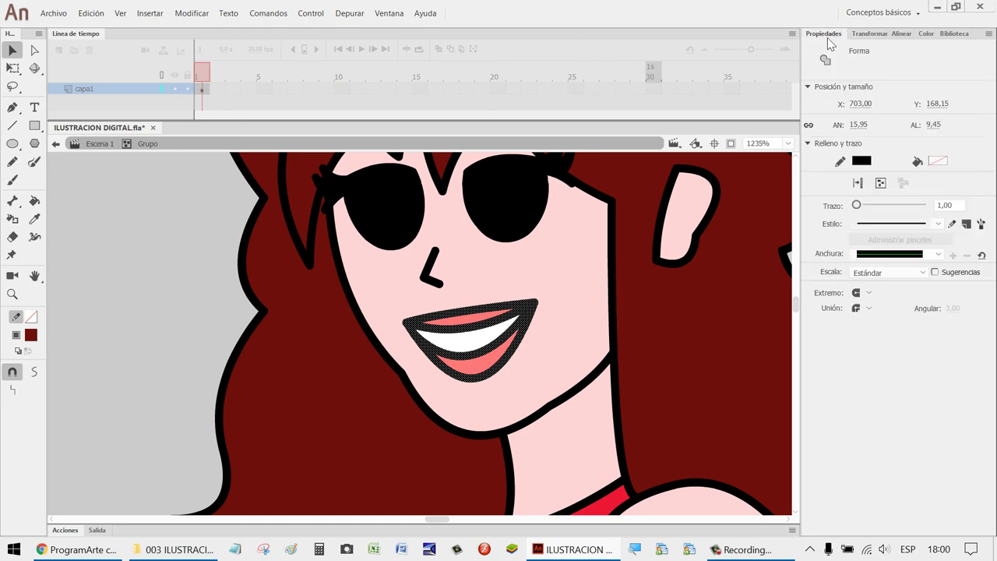
click(861, 161)
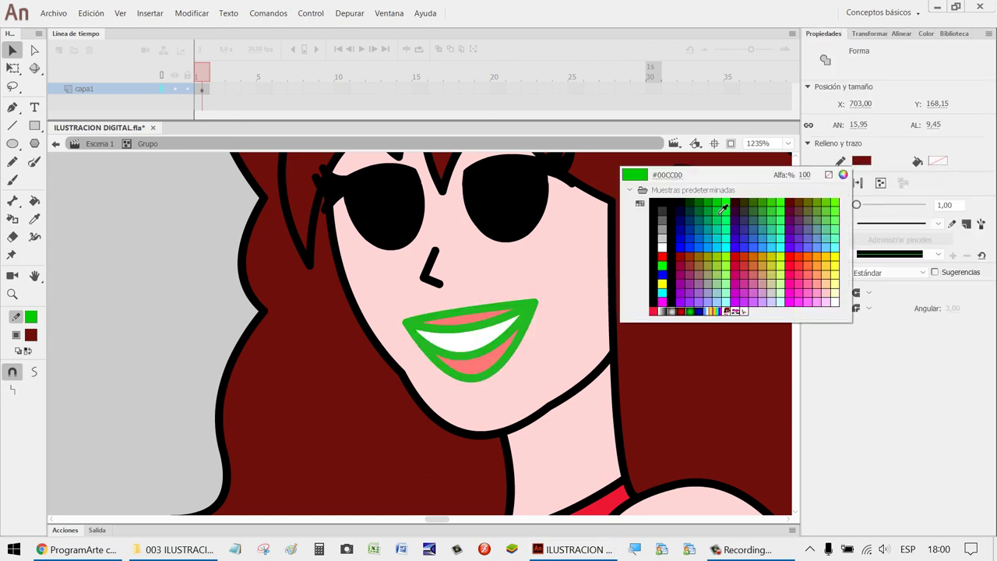
click(472, 324)
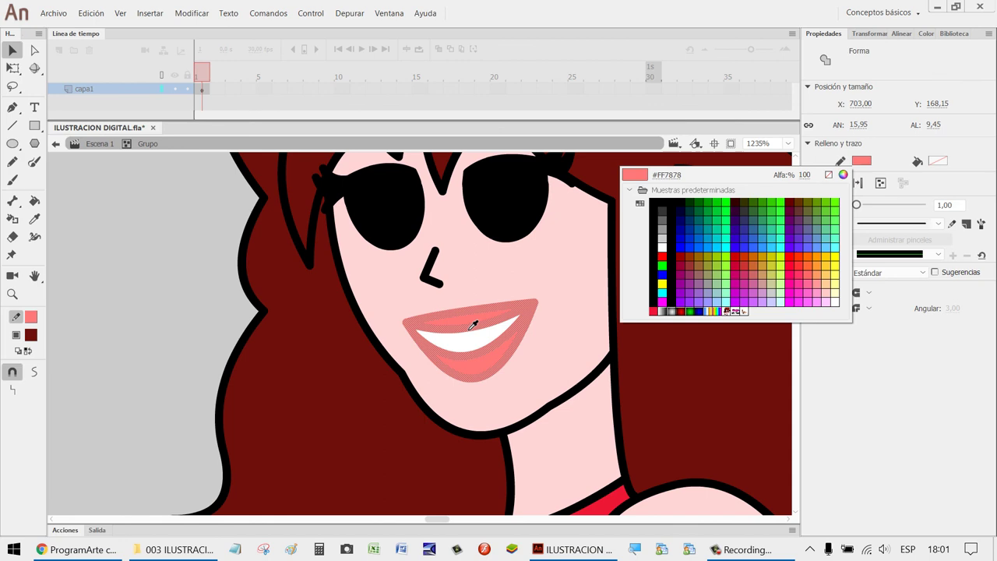
click(472, 324)
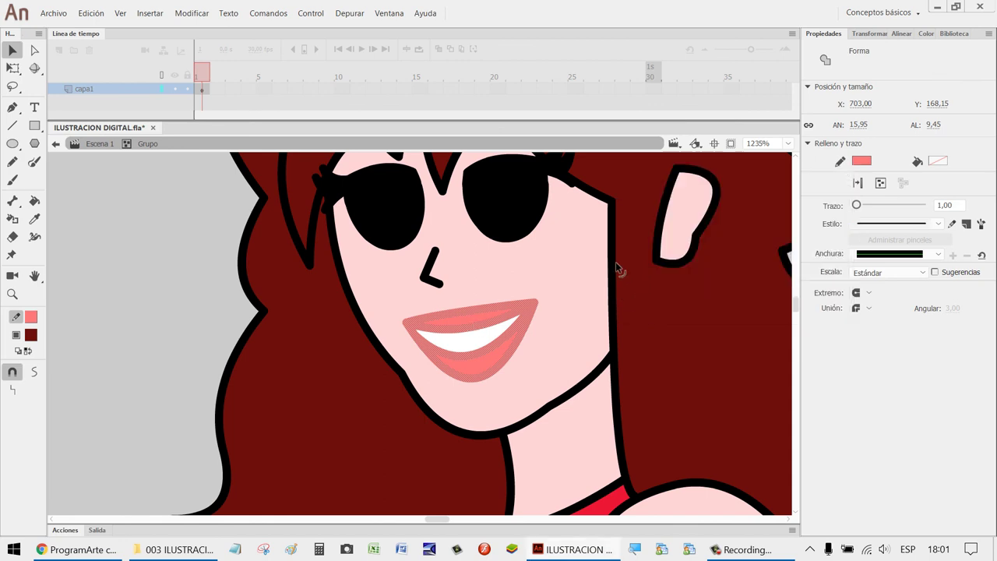
scroll(613, 282, down, 5)
scroll(721, 294, down, 3)
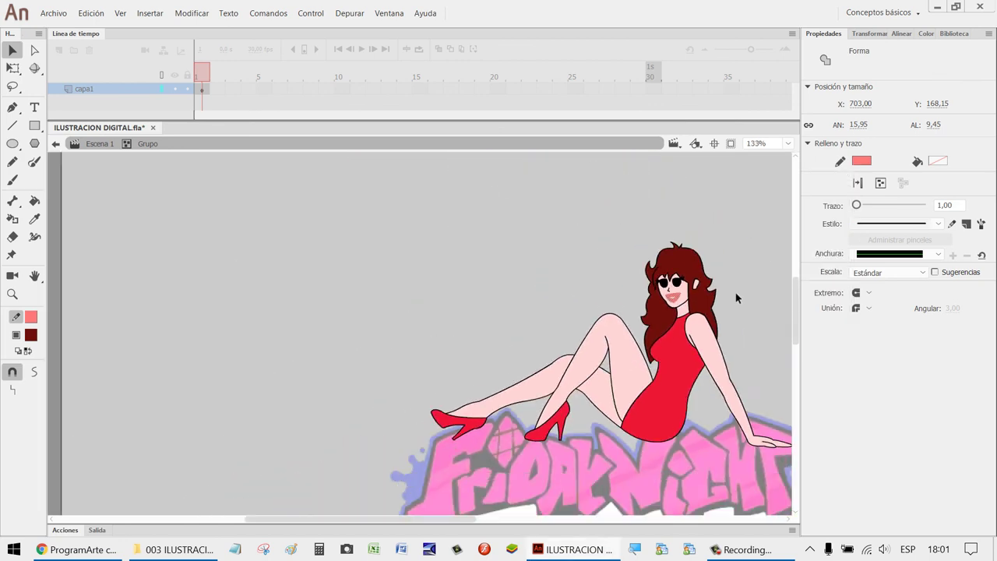
scroll(723, 296, down, 1)
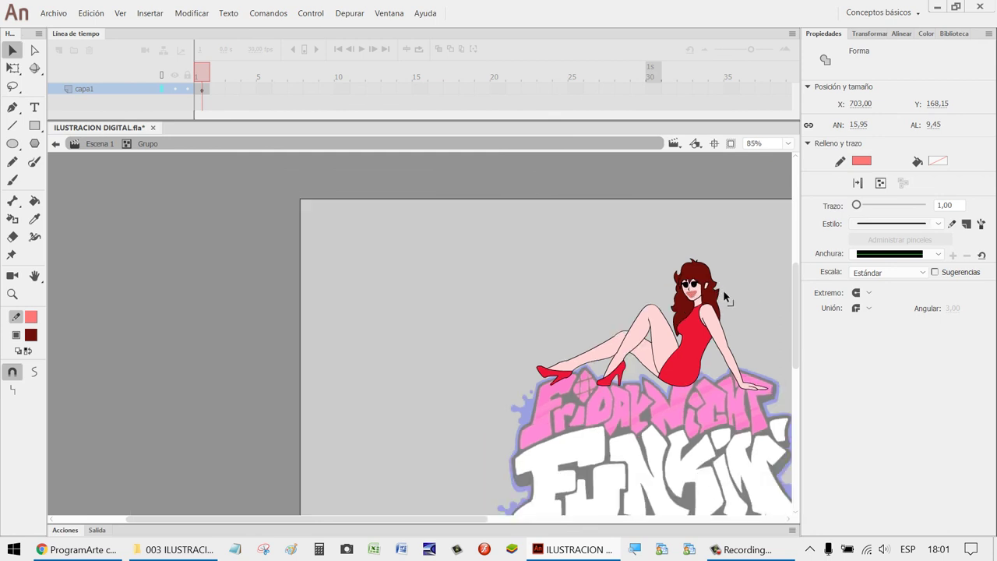
click(502, 234)
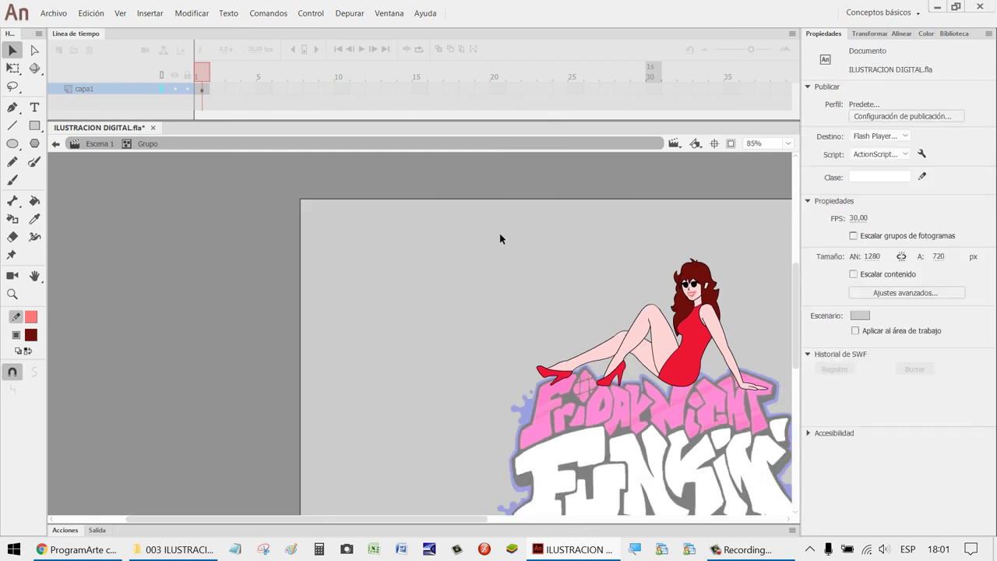
Examine the recolored mouth up close and within the whole composition.
key(h)
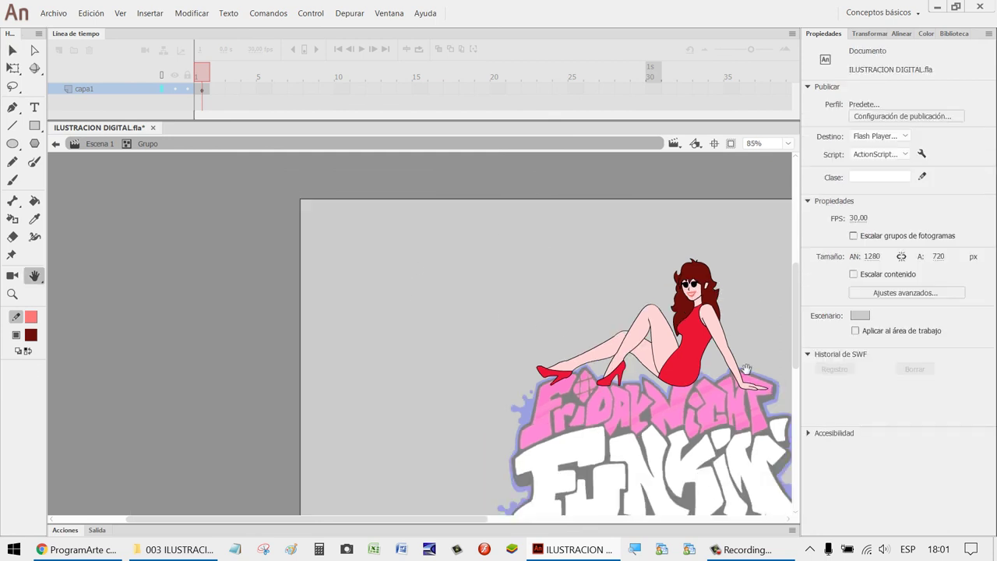
drag(748, 371, 518, 327)
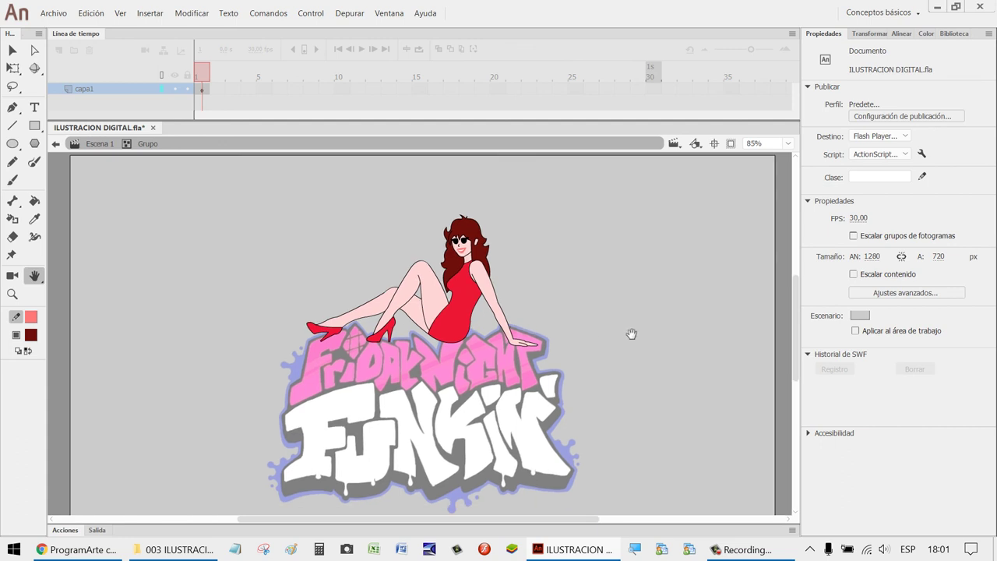
key(z)
drag(502, 284, 467, 251)
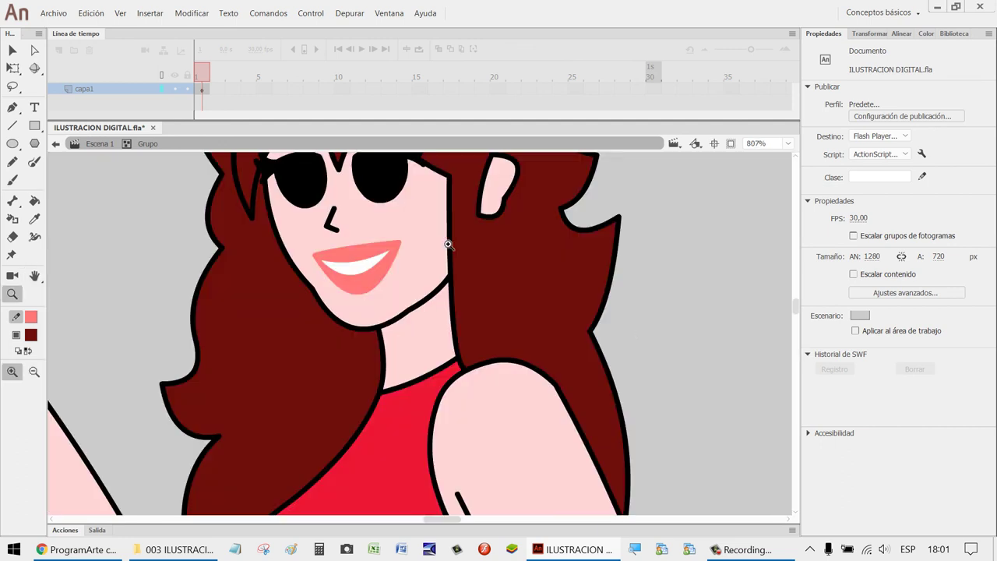
scroll(647, 336, down, 4)
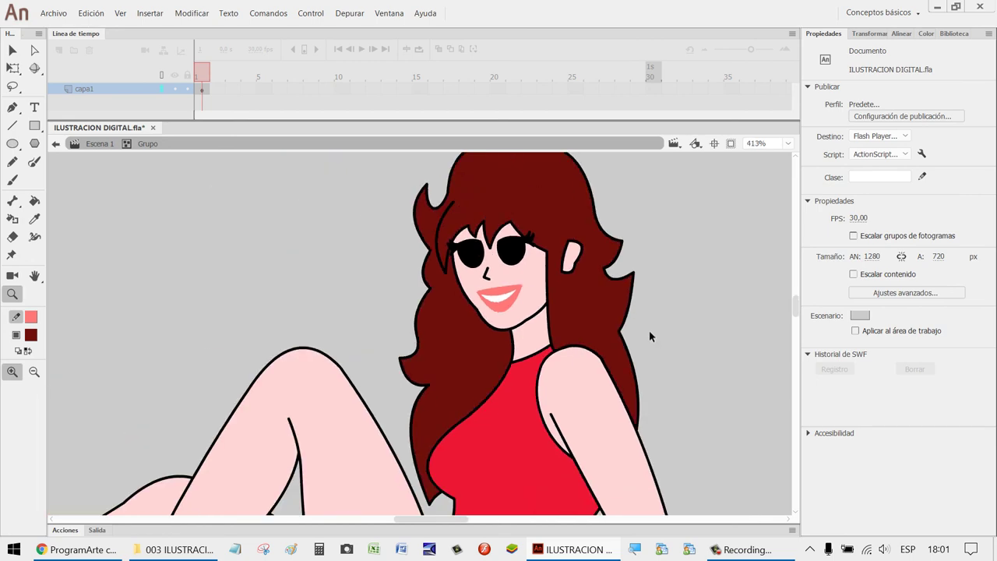
scroll(695, 339, down, 3)
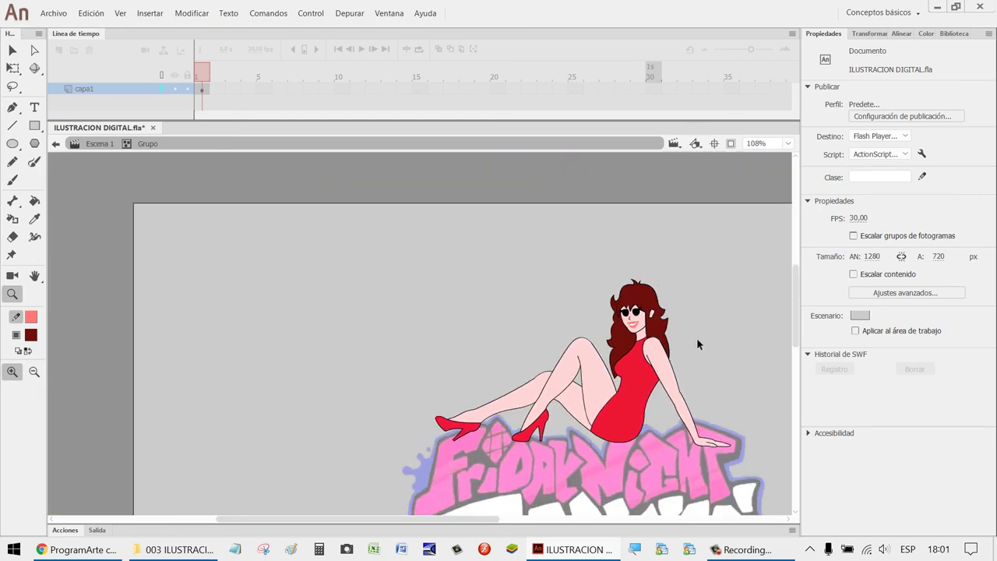
scroll(666, 400, down, 1)
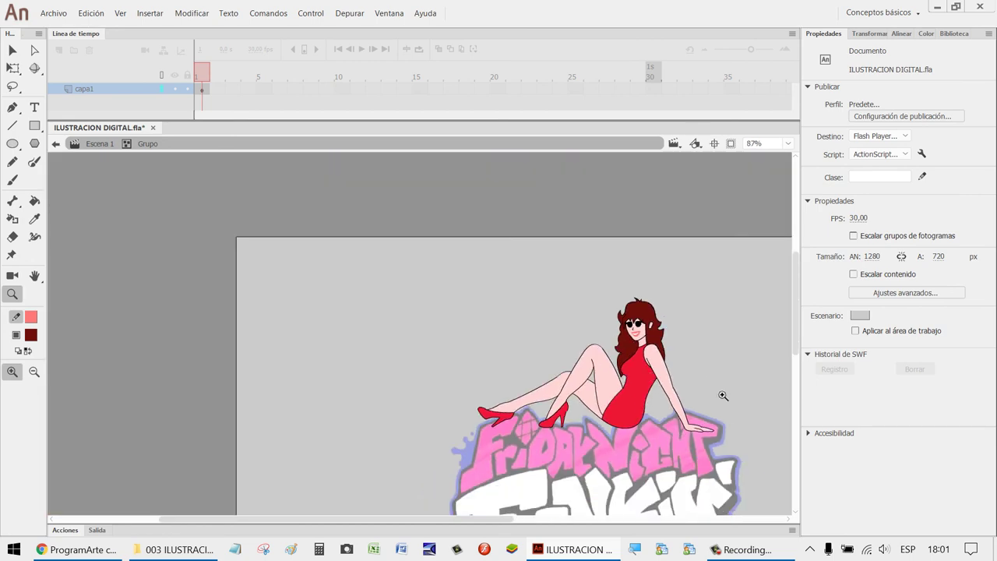
key(h)
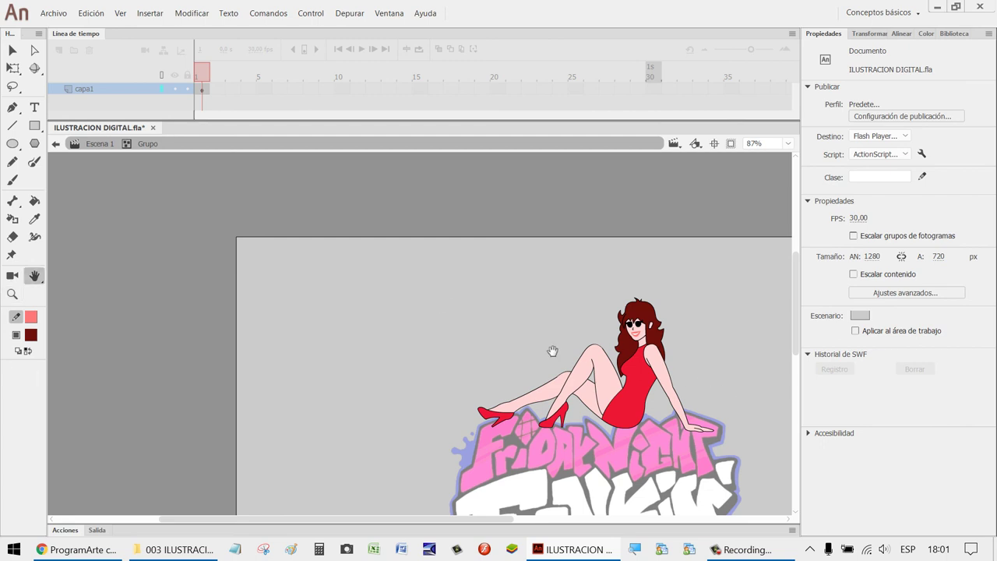
drag(553, 351, 392, 280)
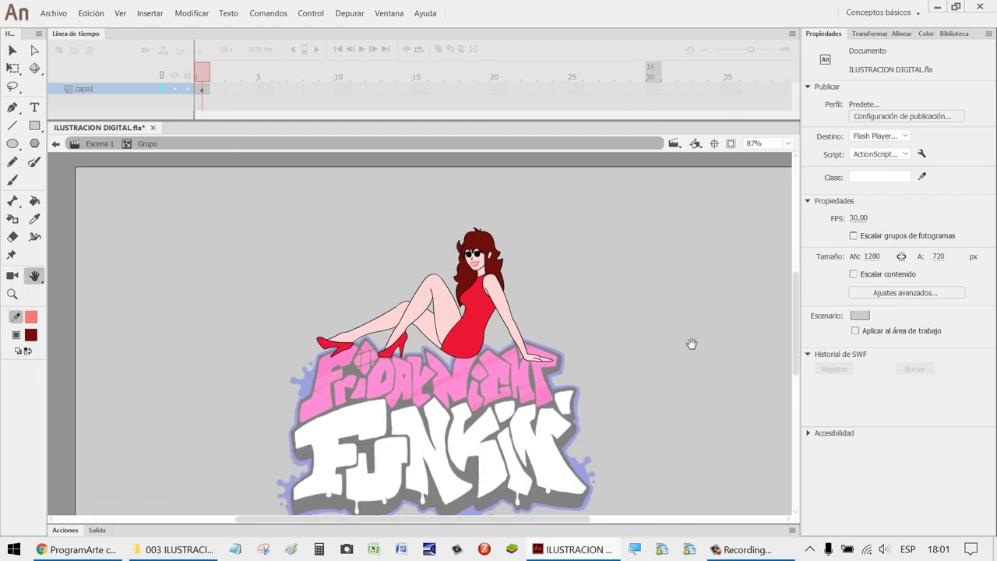
Leave the woman's group and return to the main scene with nothing selected.
key(v)
double_click(755, 288)
click(710, 326)
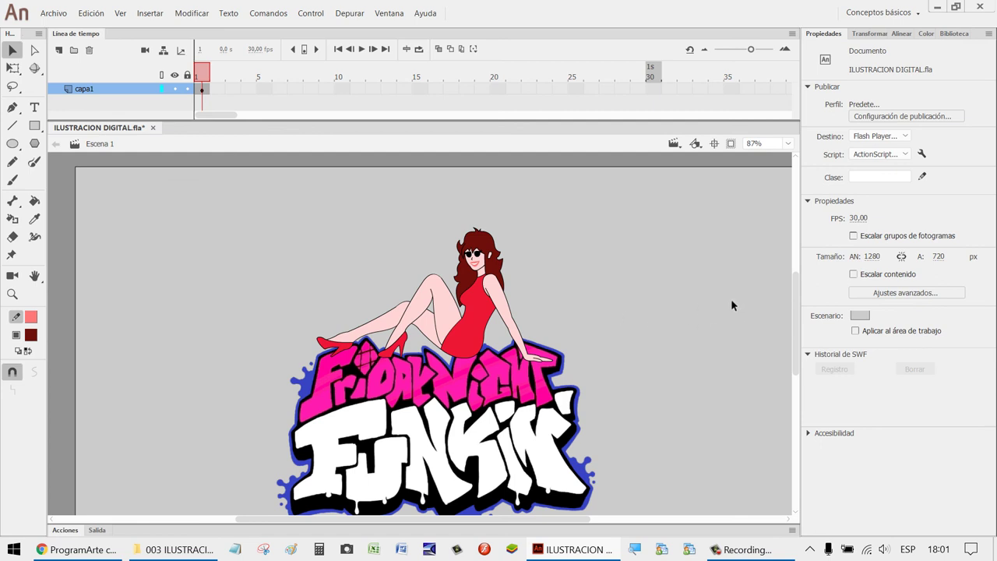
Scale the woman proportionally to 110%.
click(495, 289)
click(869, 34)
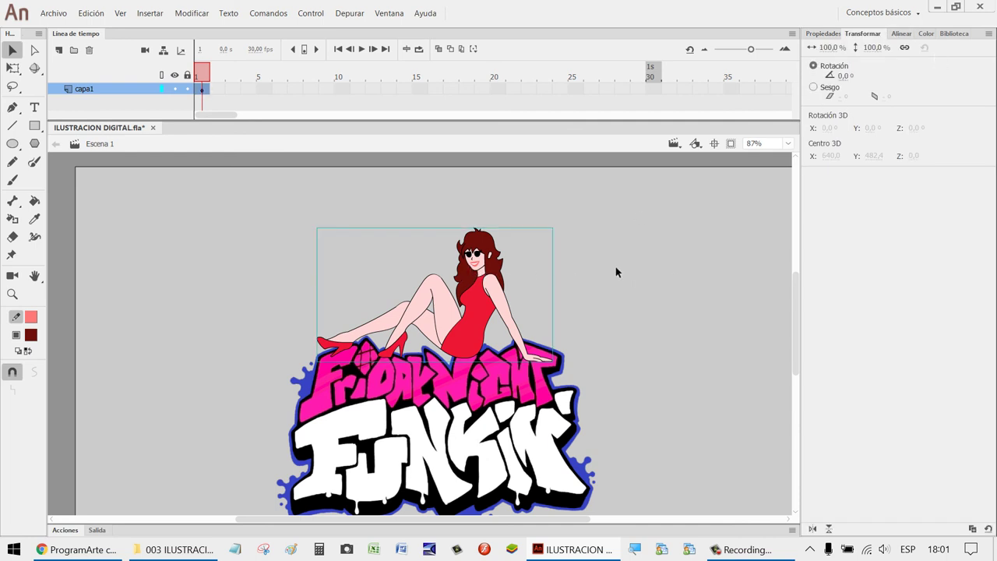
click(881, 48)
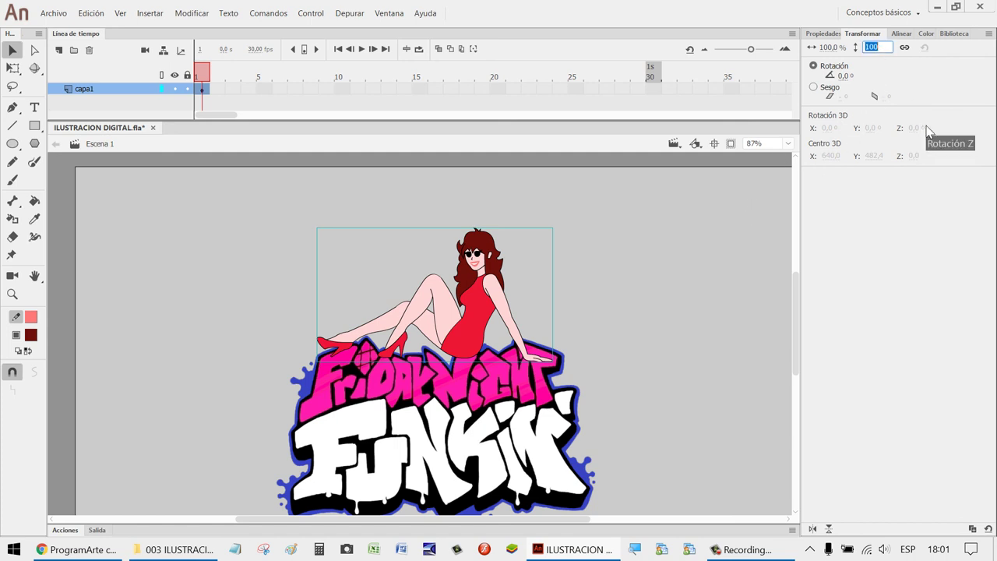
text(110)
key(Return)
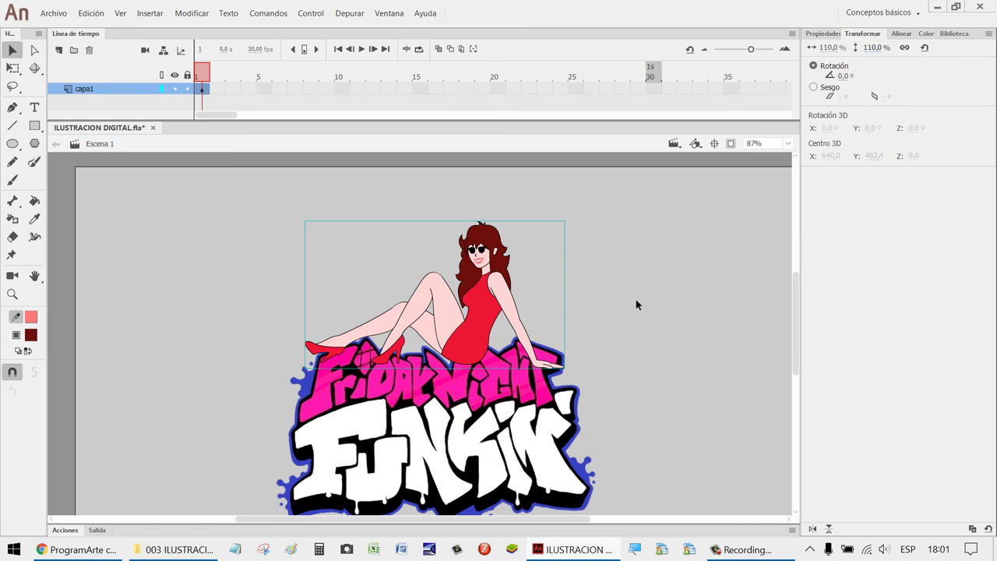
Try a 112% scale on the woman and set it back to 110%.
key(Up)
key(Up)
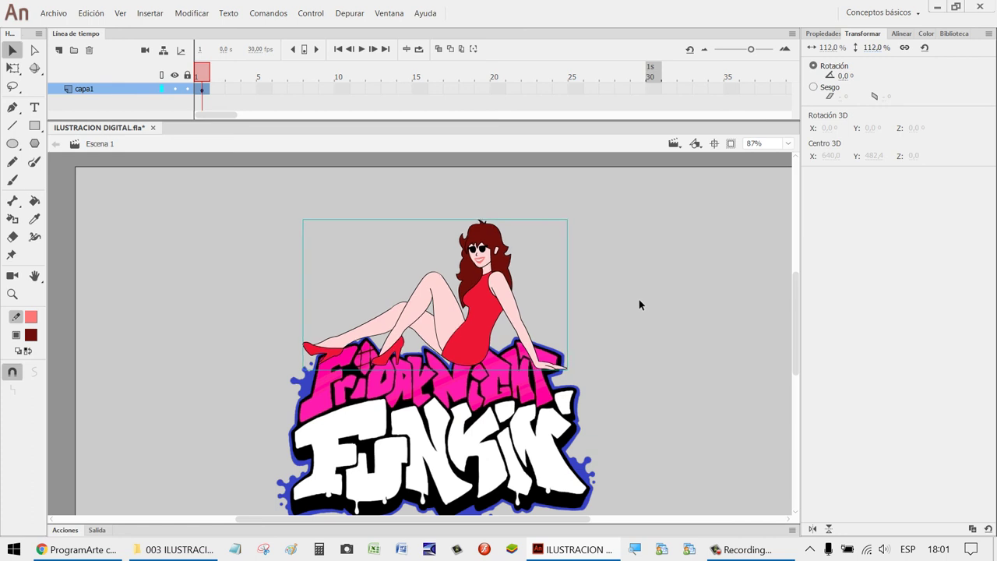
click(874, 47)
text(1)
key(Return)
text(110)
key(Return)
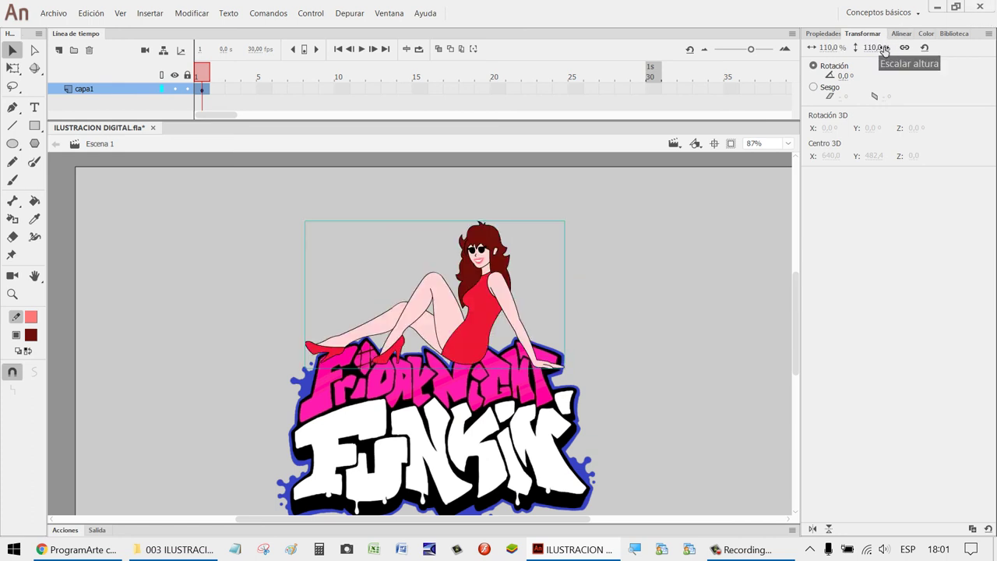
click(657, 240)
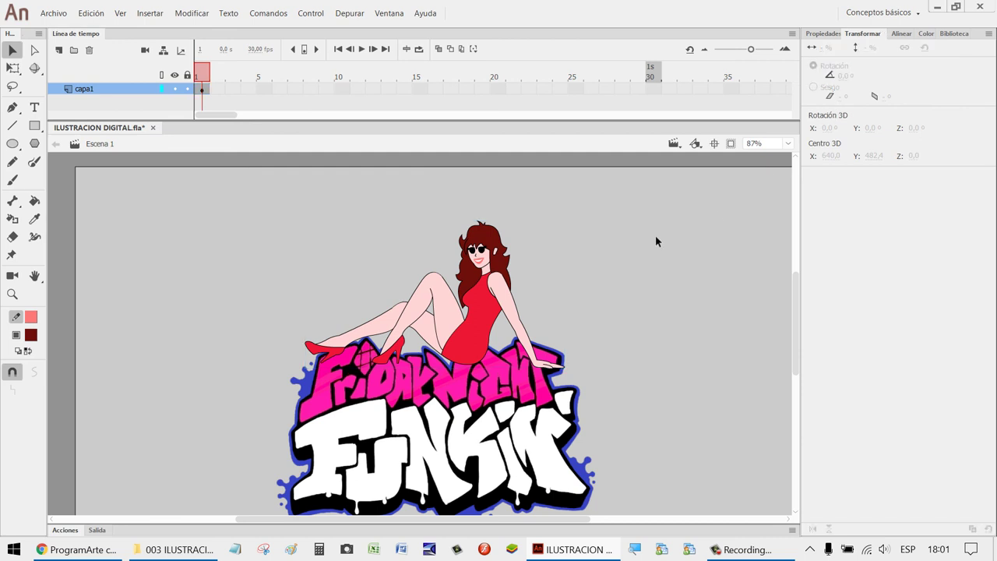
Nudge the enlarged woman up until her hips and hand sit at the logo's upper edge.
click(507, 300)
key(shift+Up)
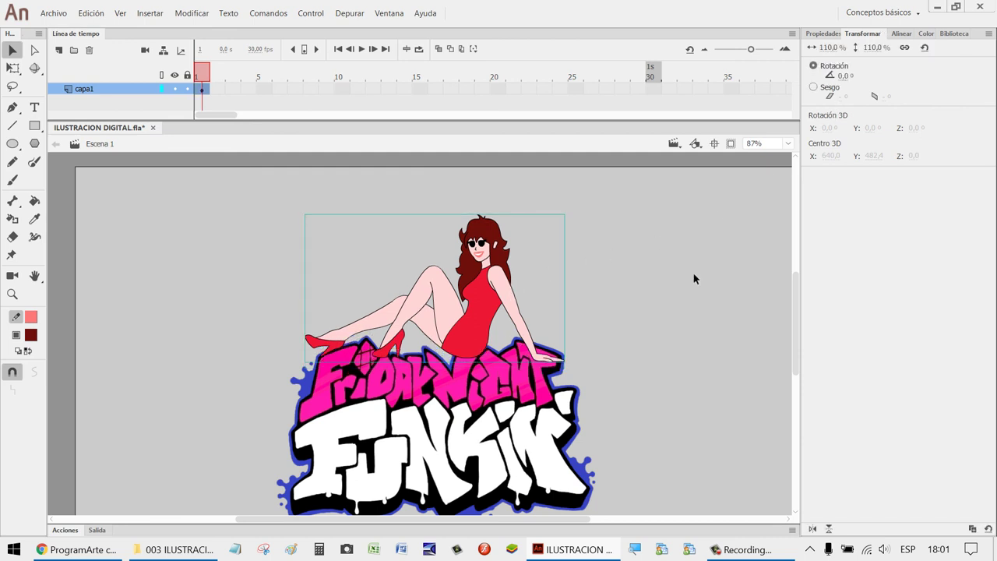
key(shift+Up)
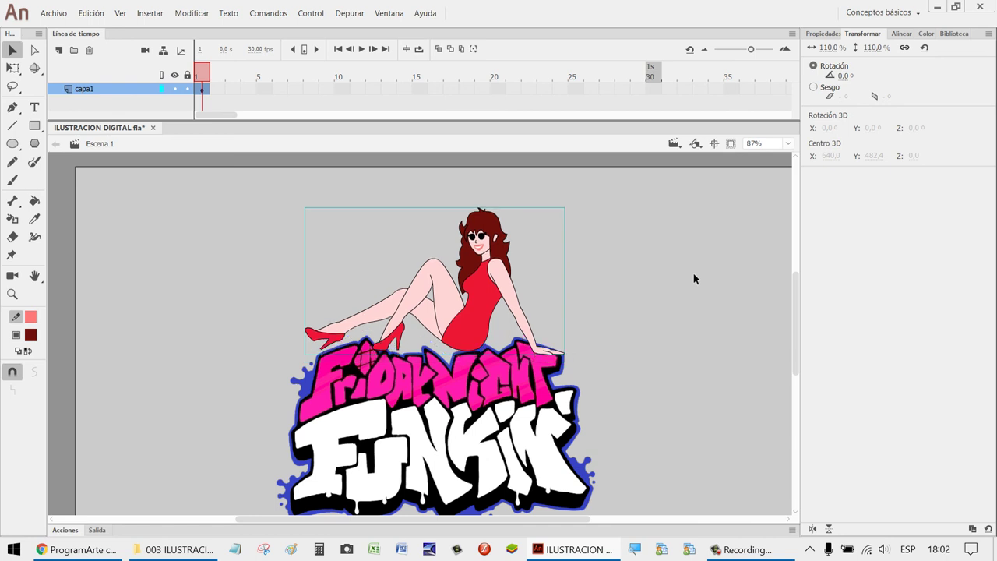
key(shift+Down)
key(Up)
key(Up)
key(Up)
key(Up)
key(Up)
key(Up)
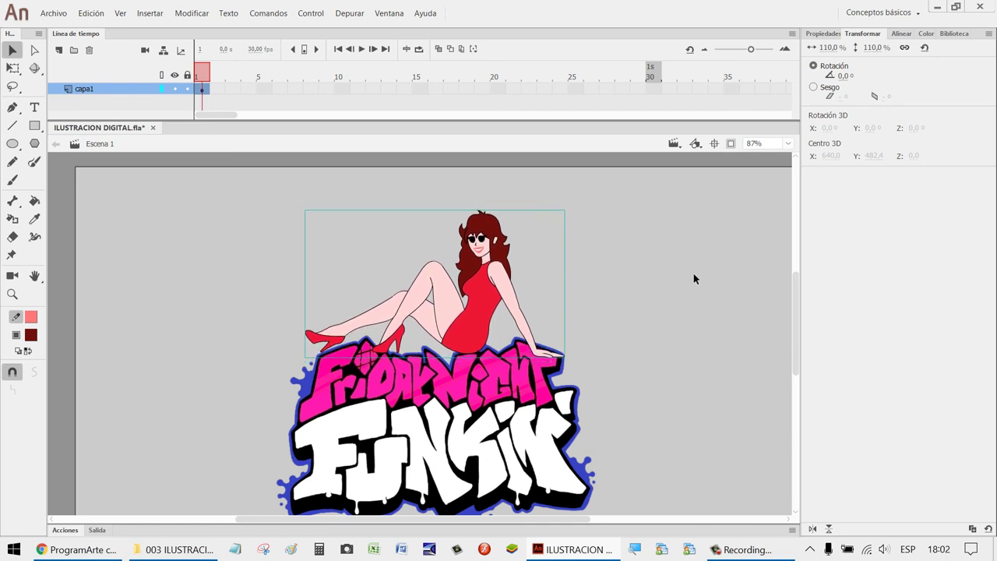
Reduce the woman's proportional scale to 105%, checking her fit against the logo up close.
key(z)
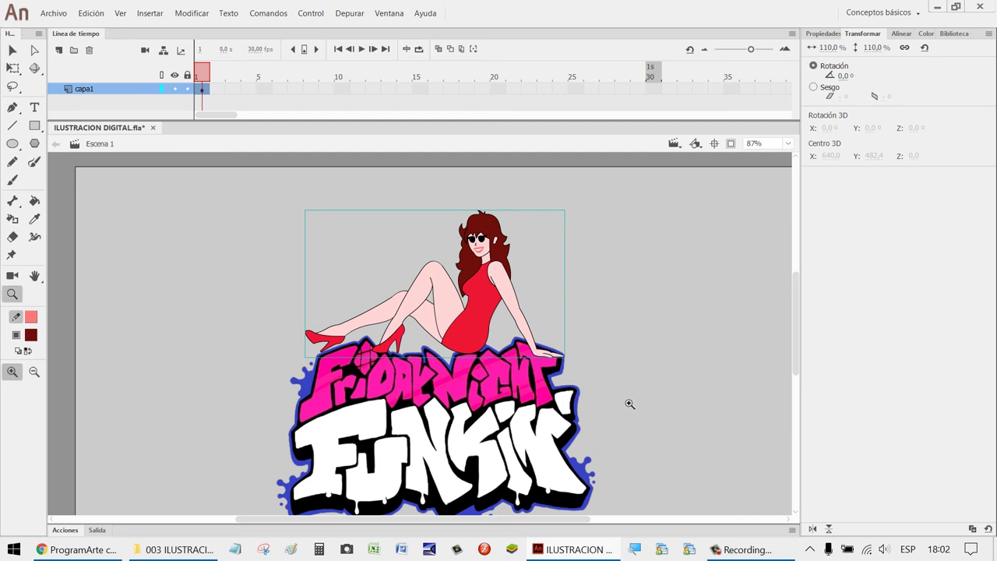
drag(624, 399, 208, 312)
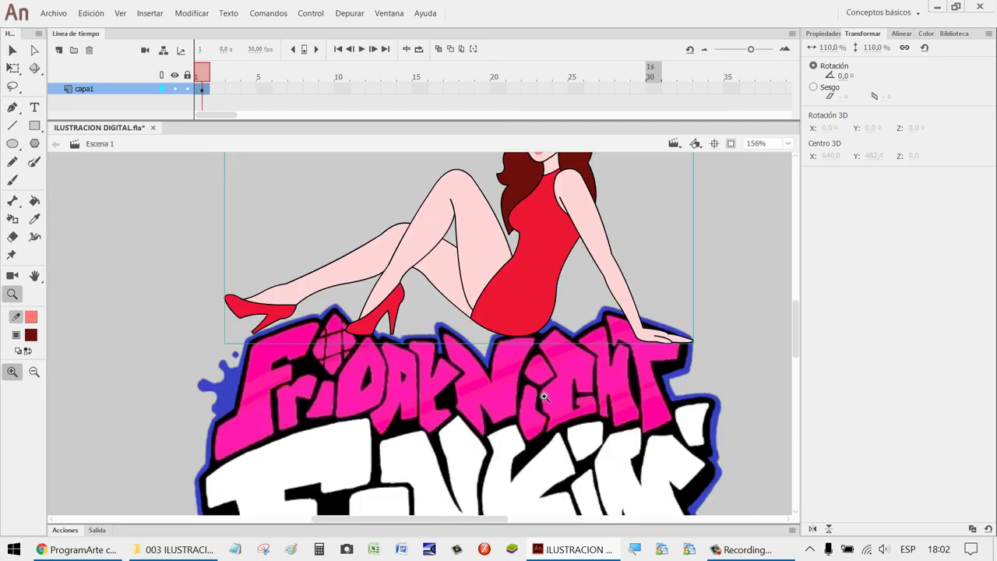
key(v)
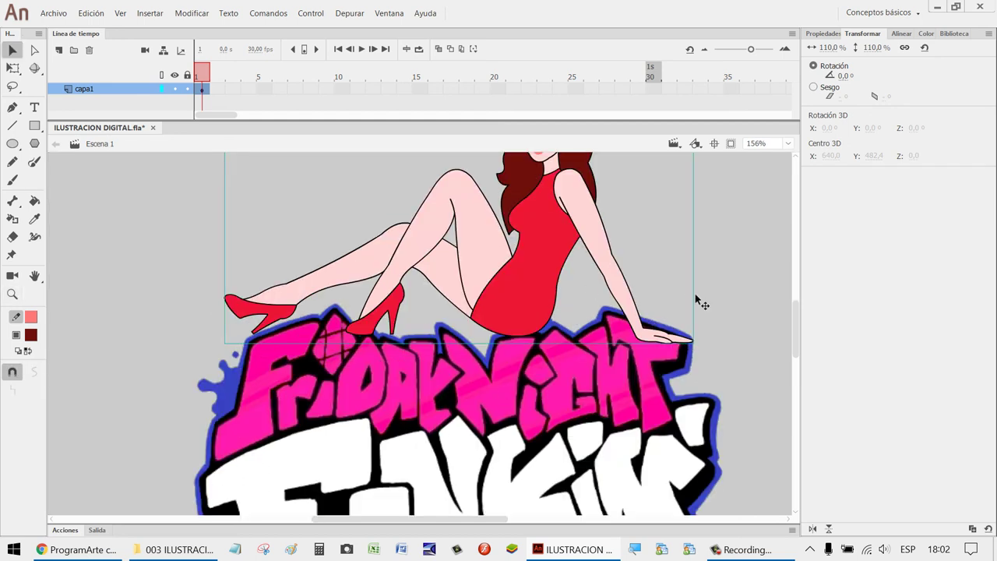
click(877, 48)
text(105)
key(Return)
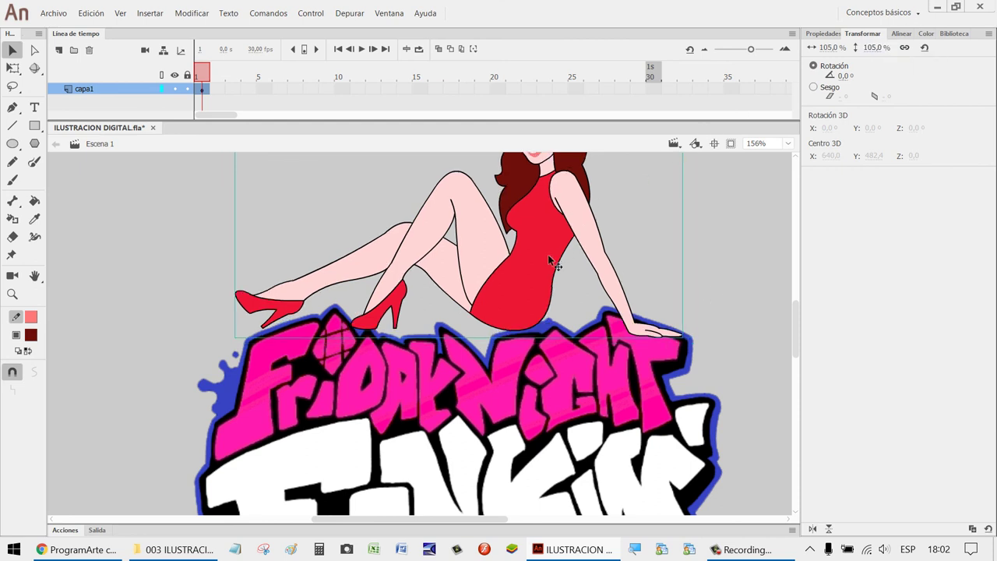
Nudge the woman down in small increments until her hips and supporting hand rest on the NIGHT lettering.
key(Down)
key(Down)
key(Down)
key(Down)
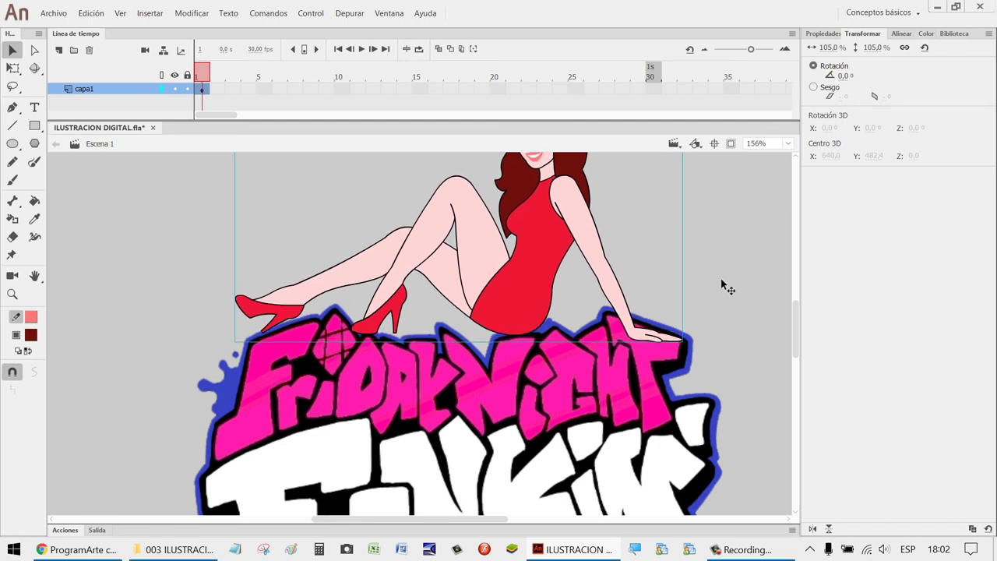
key(Down)
key(Down)
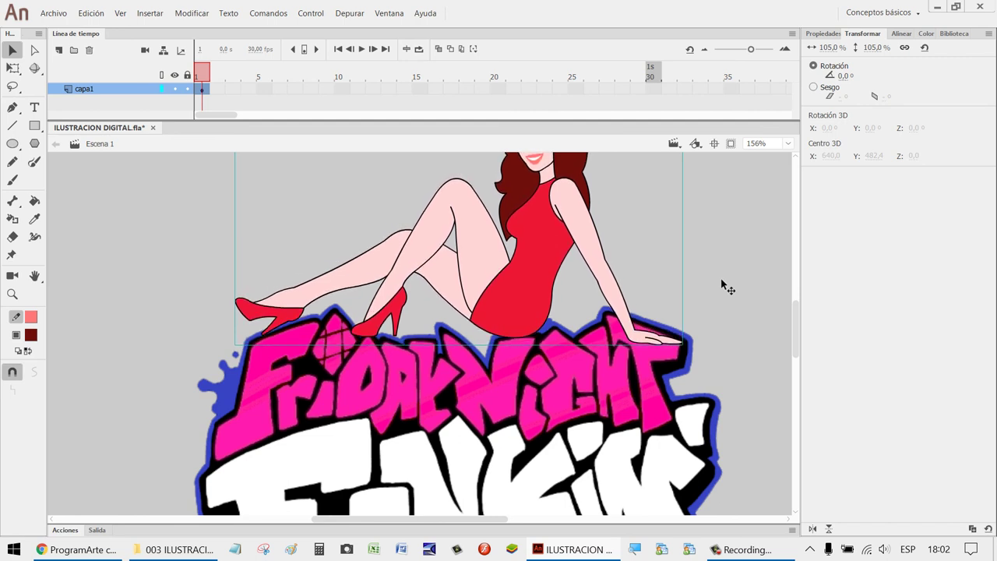
key(Down)
key(Down)
key(Down)
key(Down)
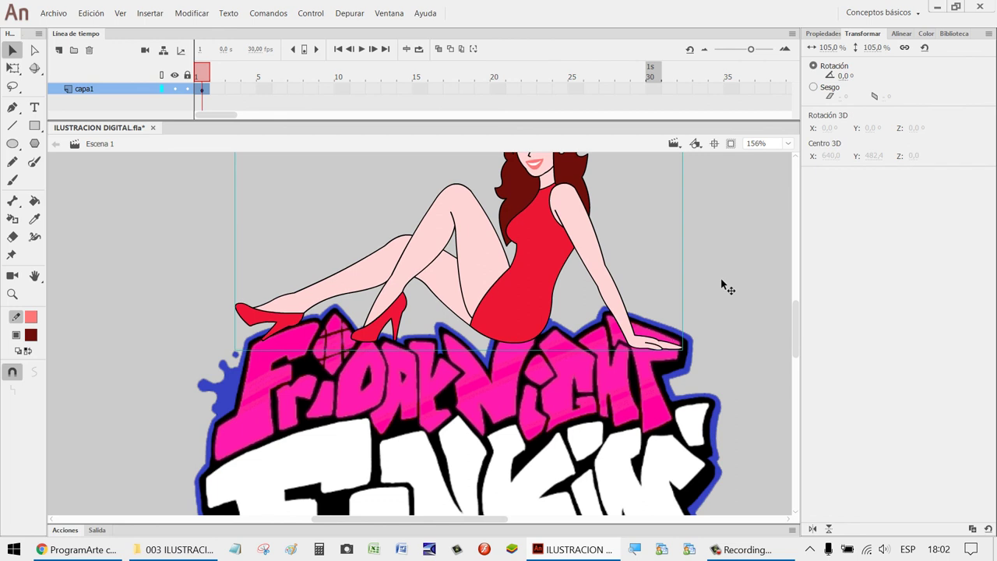
key(Down)
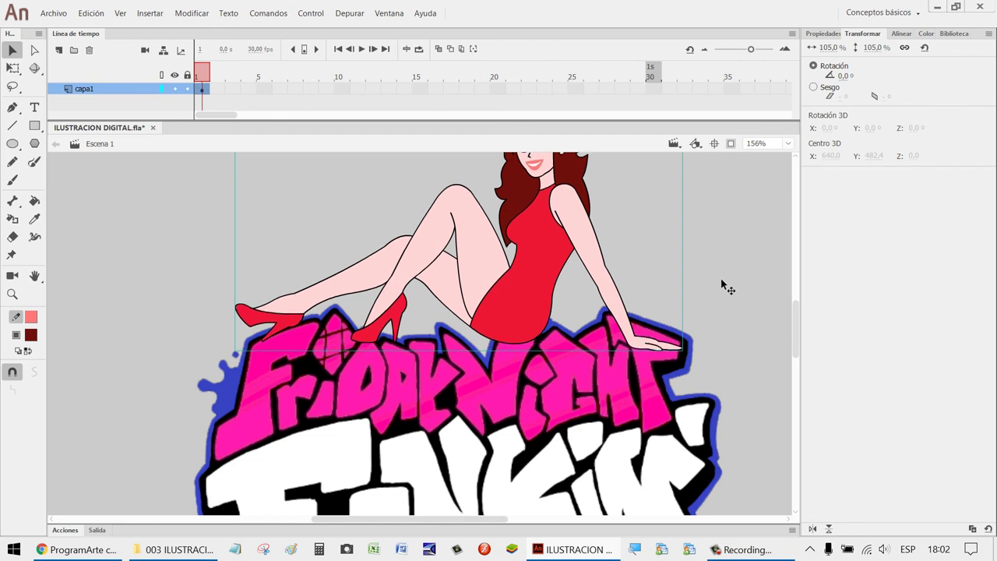
Deselect the woman and review how she sits on the logo, from 100% view out to the whole stage.
click(741, 251)
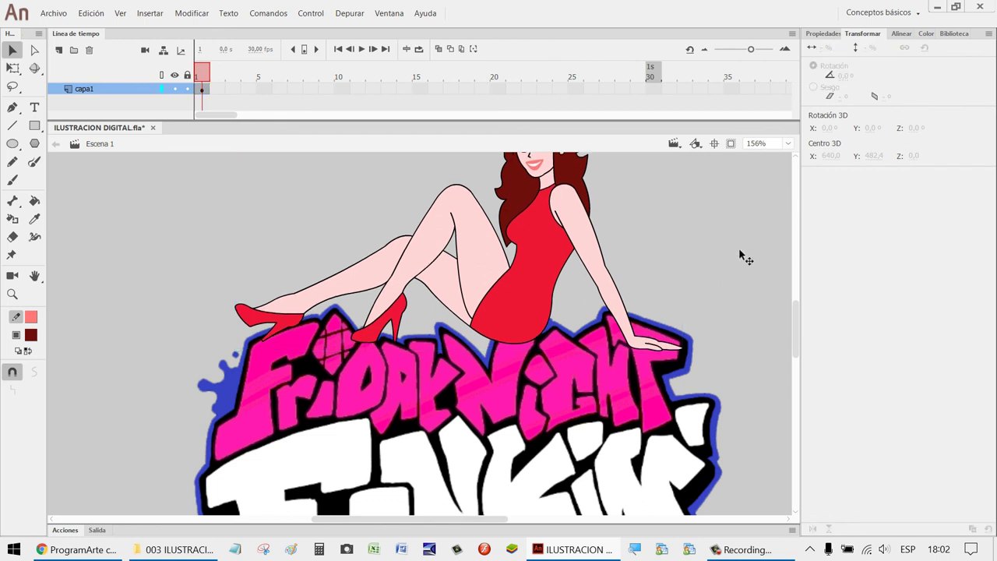
key(ctrl+1)
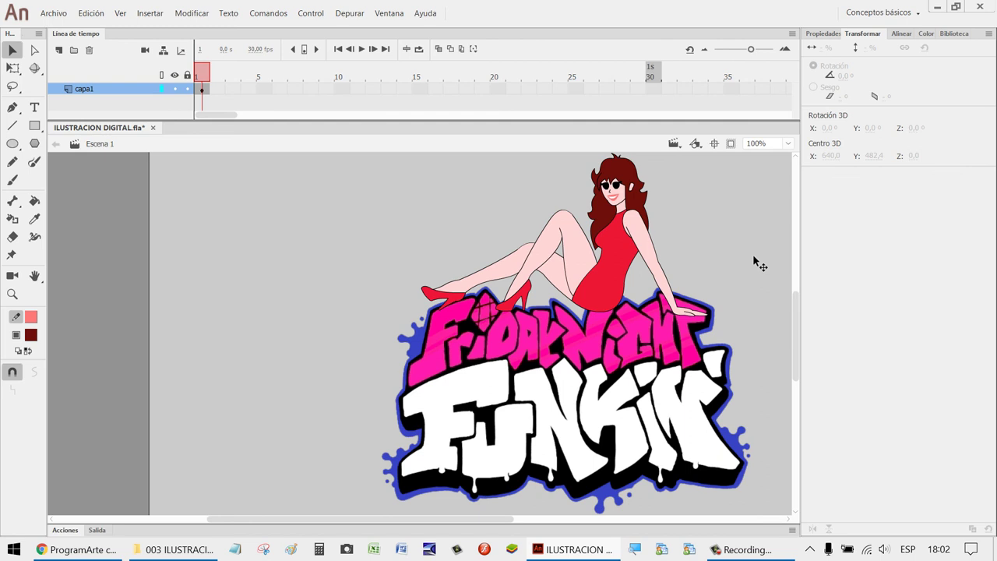
key(h)
drag(739, 285, 619, 296)
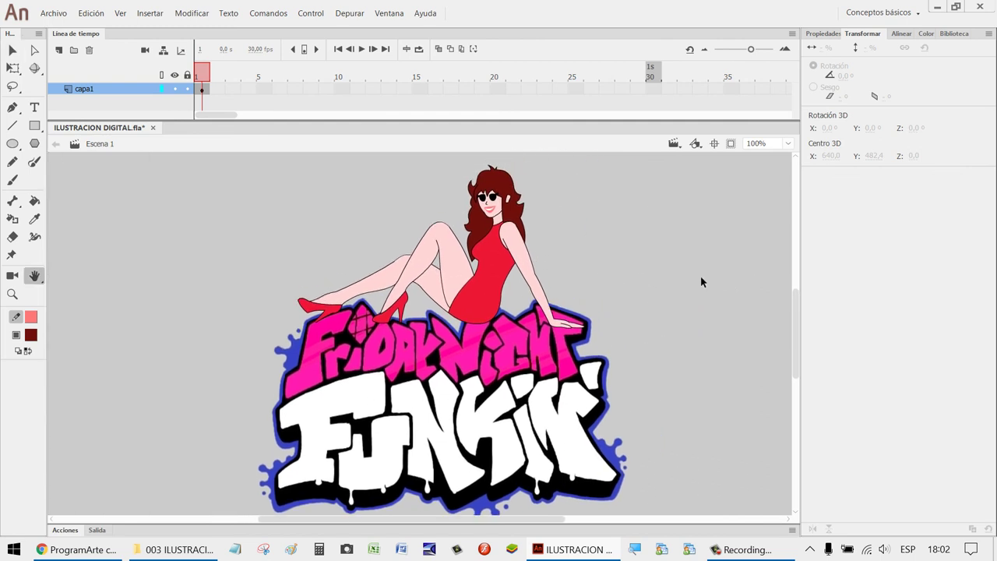
key(ctrl+minus)
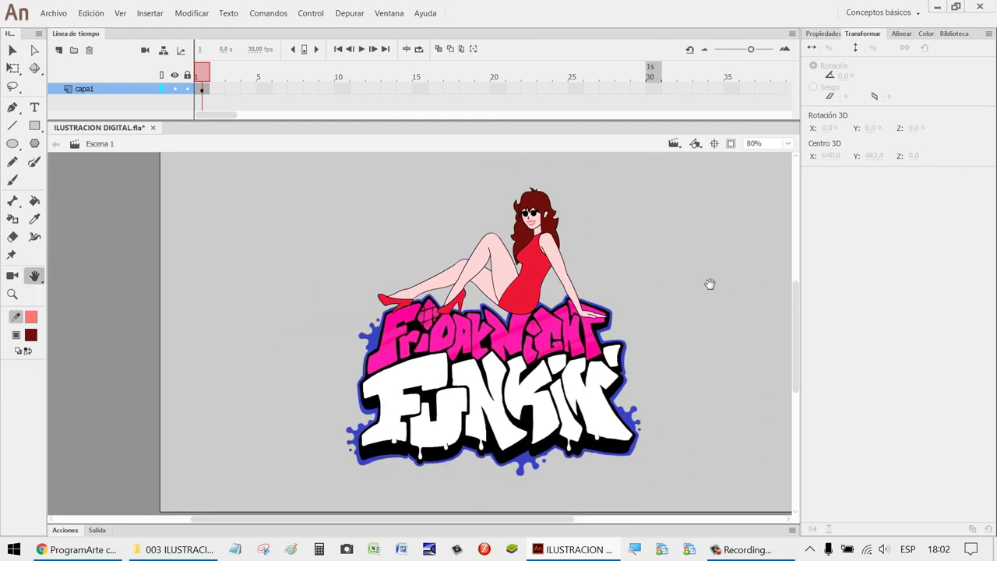
scroll(702, 278, down, 1)
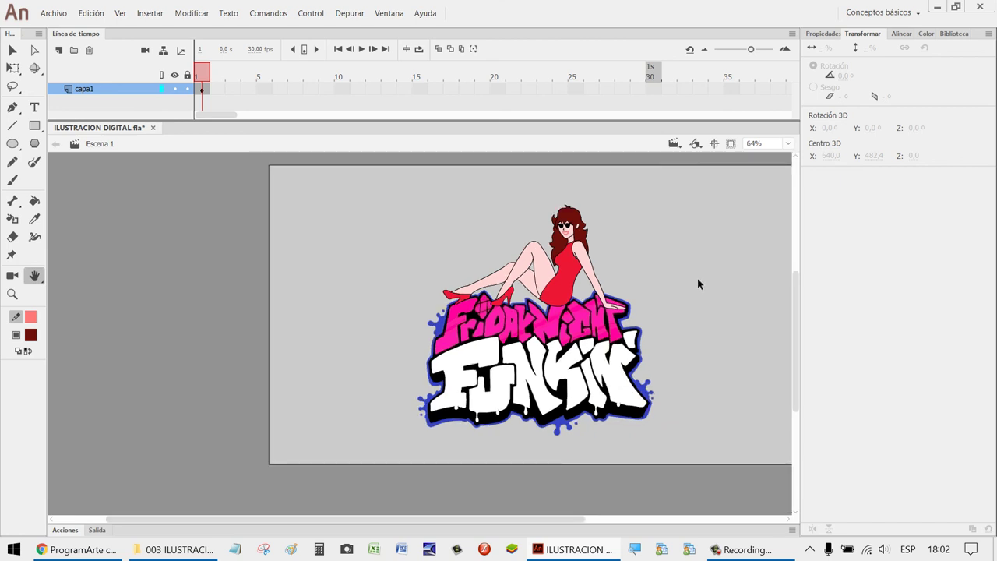
scroll(698, 278, down, 1)
key(v)
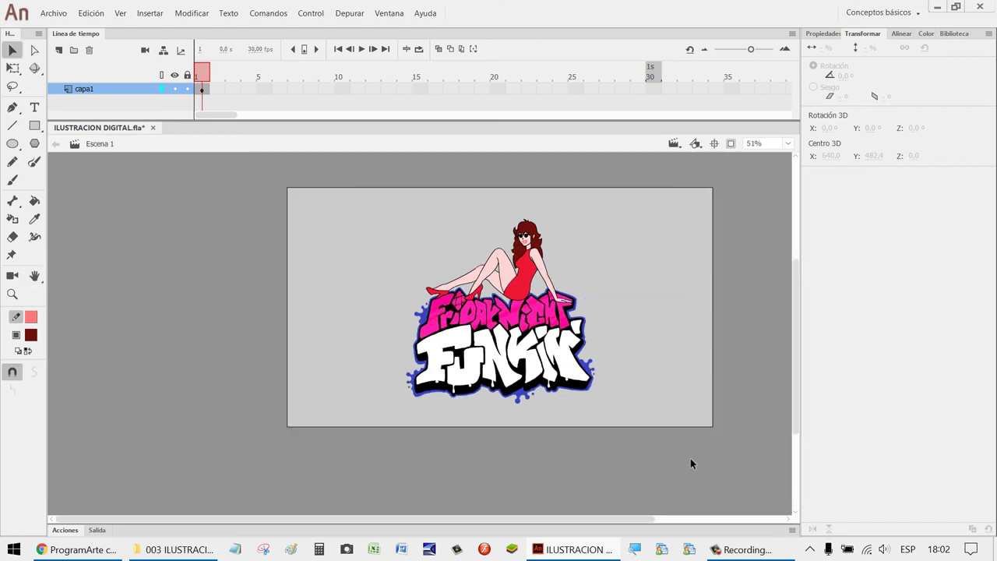
Select the woman and the logo together on the stage and group them.
drag(690, 462, 592, 389)
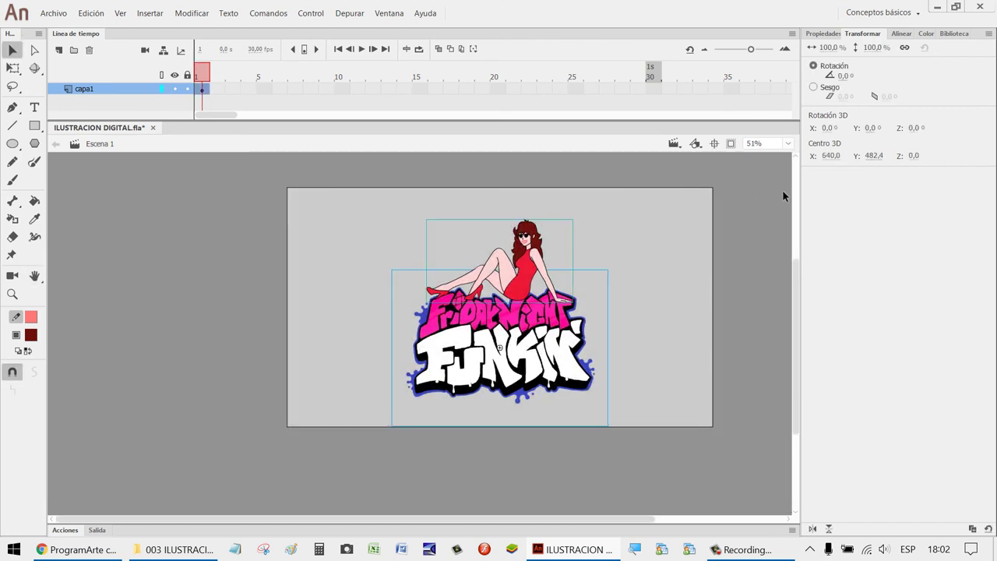
click(897, 33)
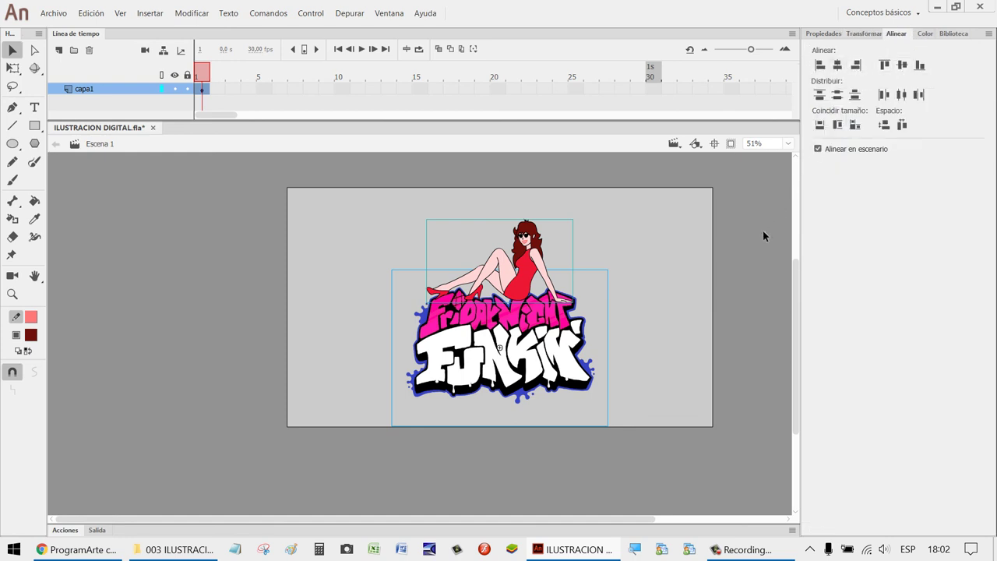
click(702, 246)
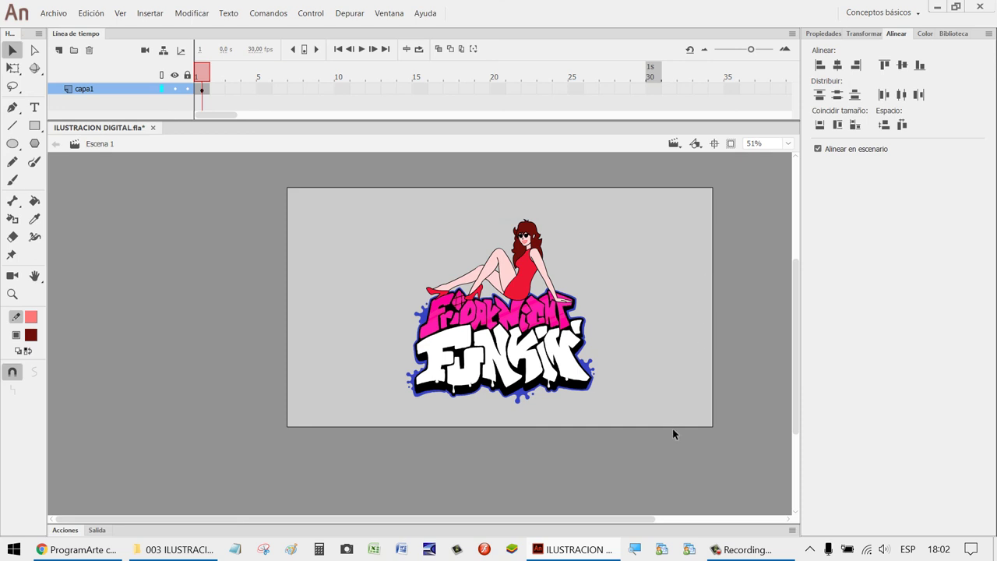
drag(686, 460, 275, 161)
click(695, 362)
drag(694, 464, 261, 194)
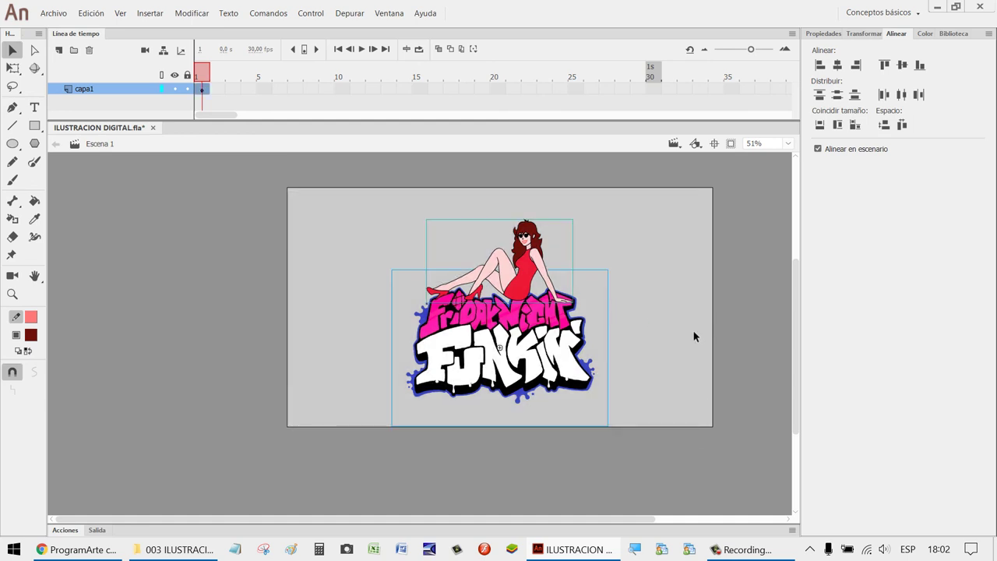
key(ctrl+g)
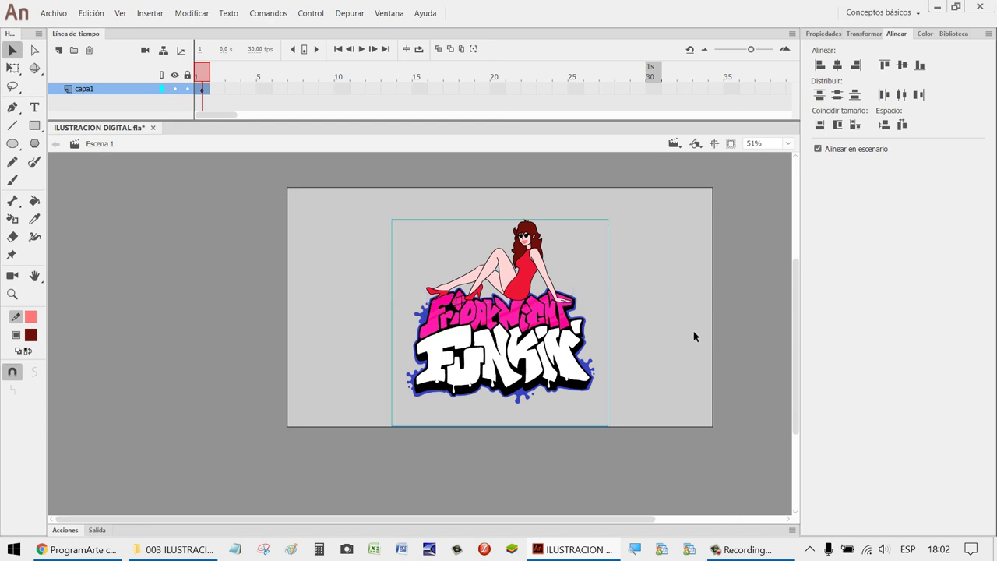
click(694, 335)
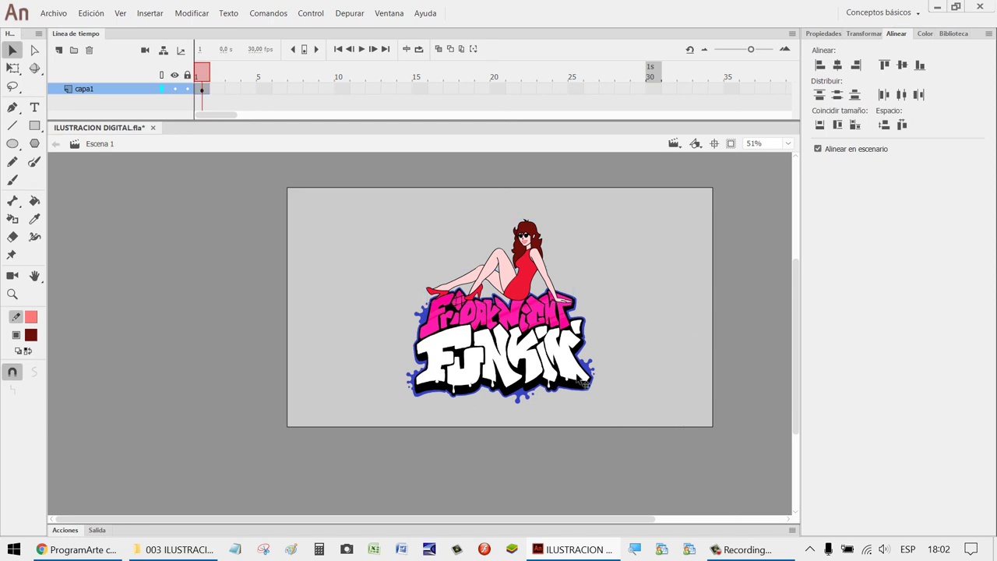
Break the new group apart into the separate woman and logo objects.
right_click(532, 362)
mouse_move(652, 343)
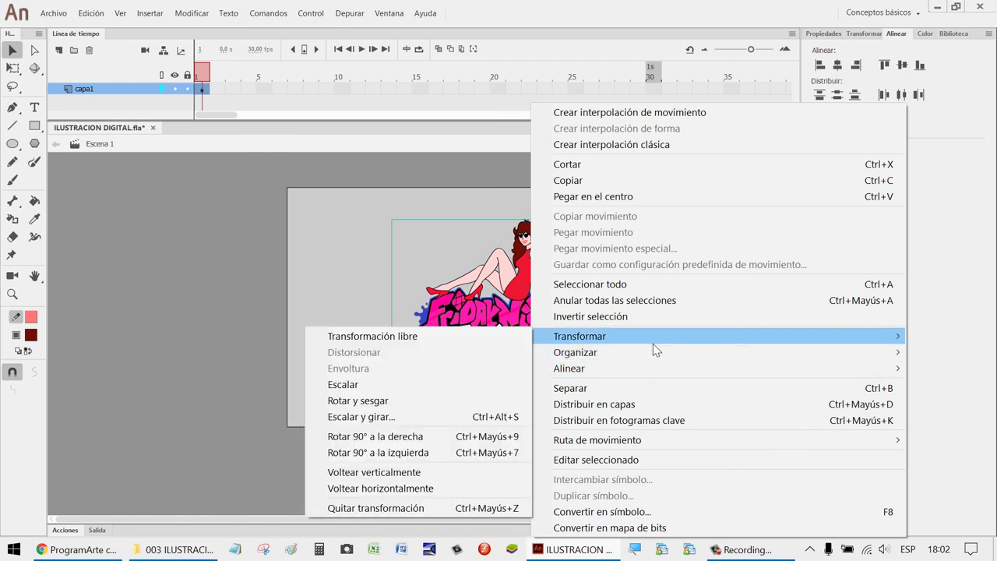
click(663, 386)
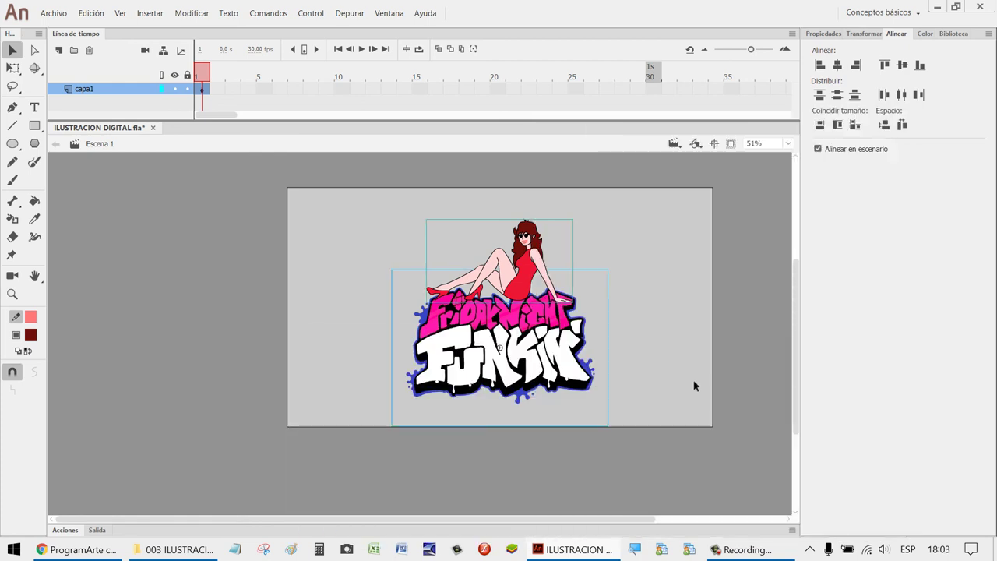
click(694, 385)
Break the Friday Night Funkin logo apart twice, from symbol to bitmap to editable shape, and deselect it.
click(520, 368)
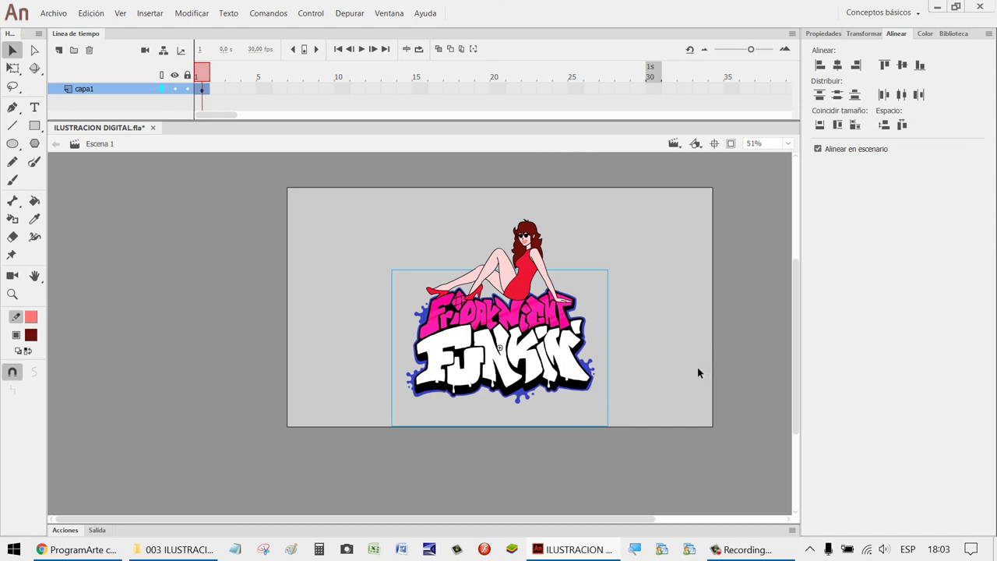
right_click(561, 360)
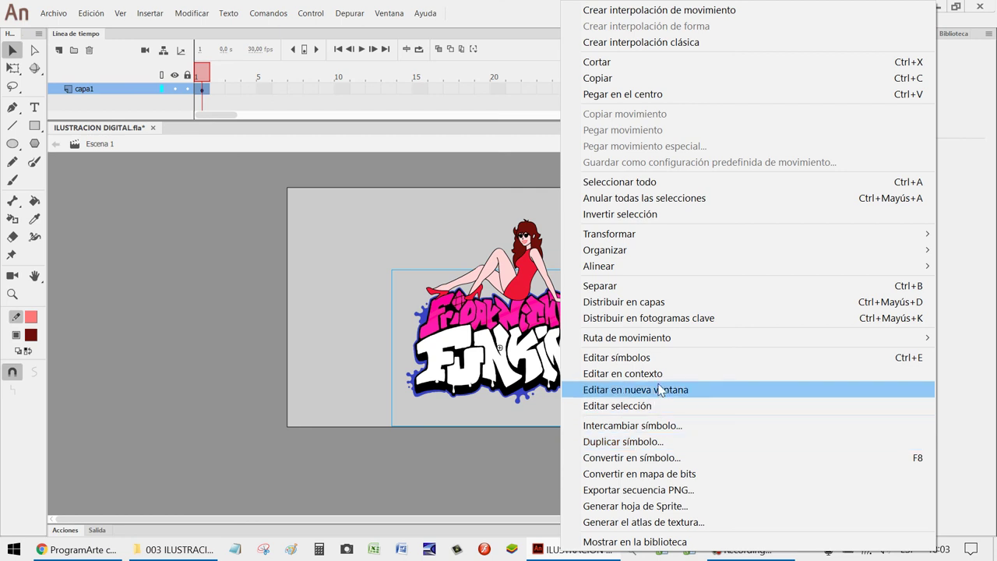
click(651, 286)
right_click(577, 382)
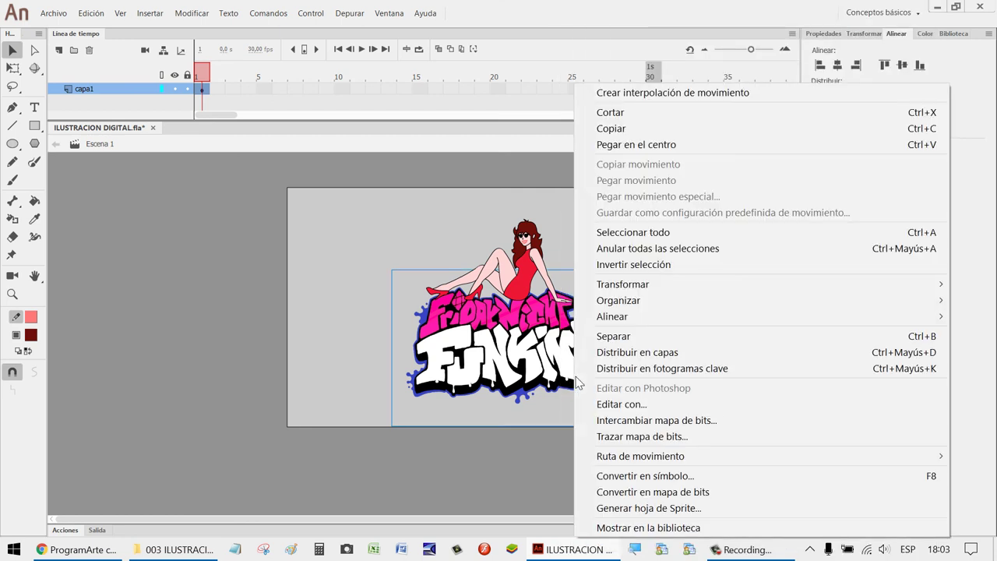
click(652, 336)
drag(690, 462, 327, 433)
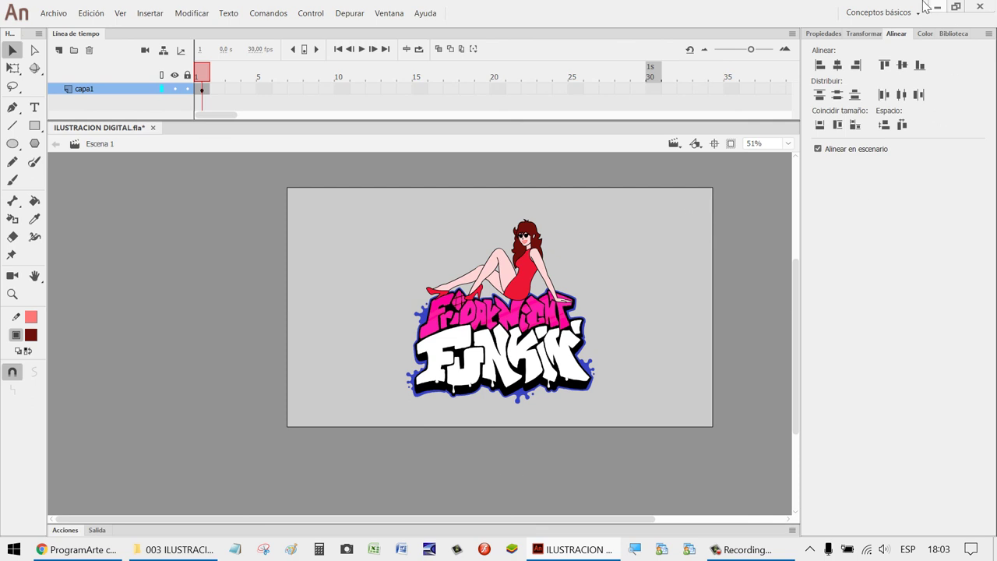
Change the document's stage colour to white.
click(823, 33)
click(866, 315)
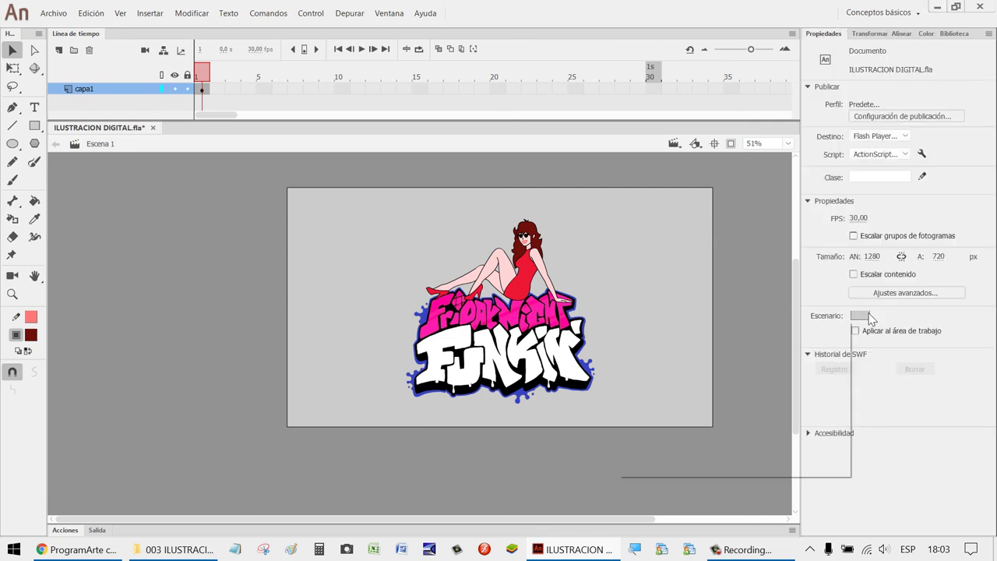
click(662, 402)
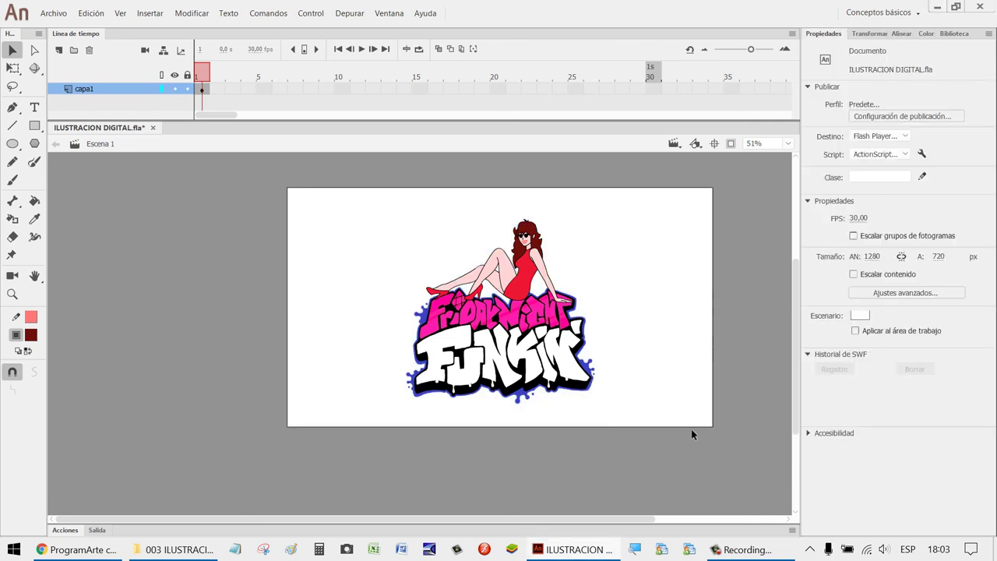
Trim the logo shape by deleting its empty margins below the lettering and on both sides of it.
click(494, 365)
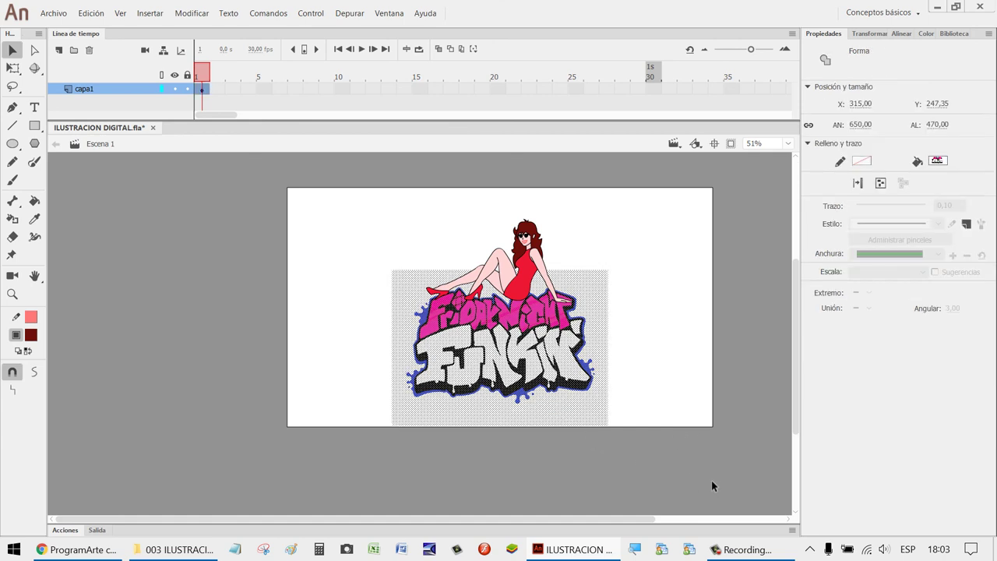
drag(712, 480, 267, 404)
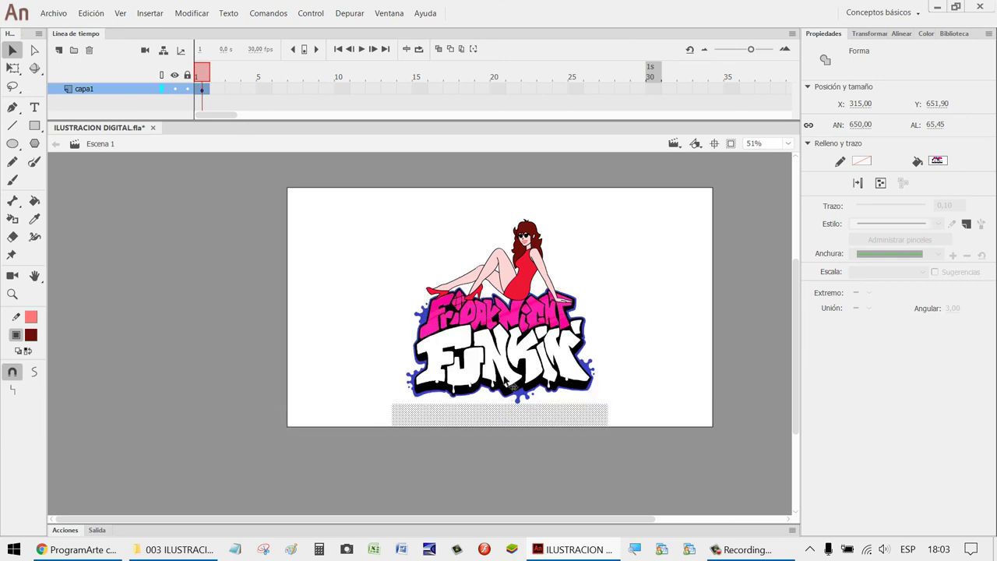
click(664, 309)
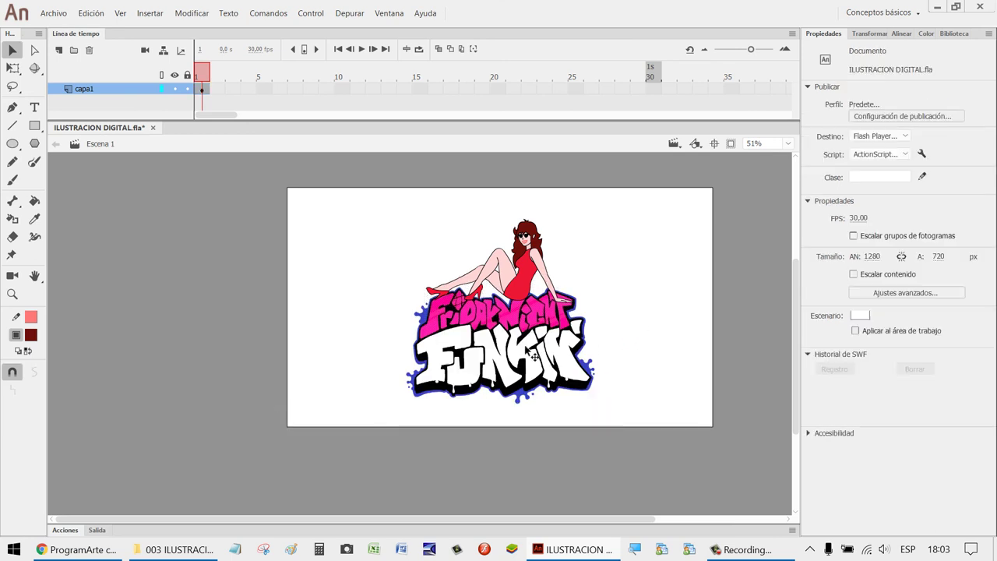
click(534, 354)
drag(663, 212, 599, 486)
key(Delete)
click(531, 375)
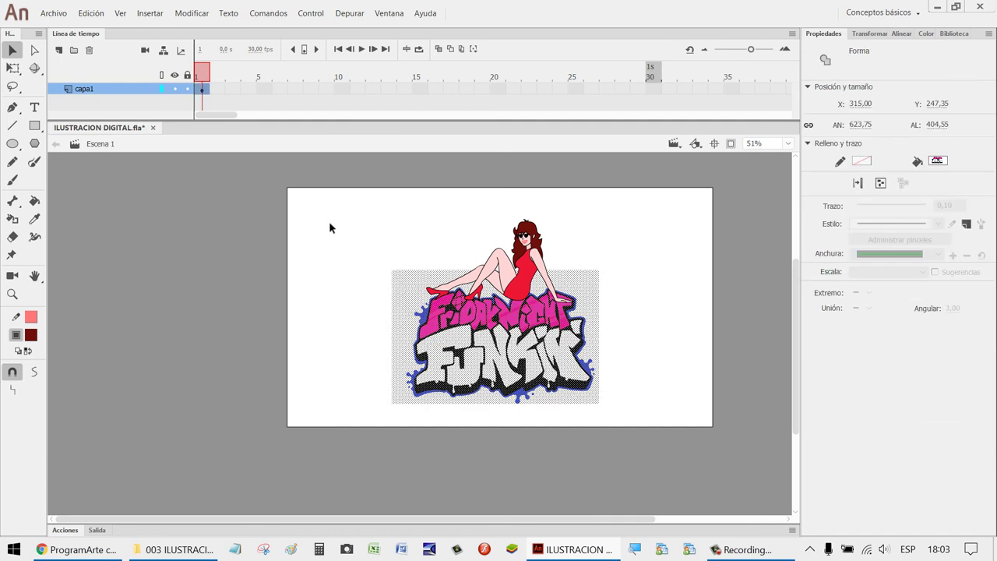
drag(330, 223, 405, 494)
key(Delete)
click(619, 478)
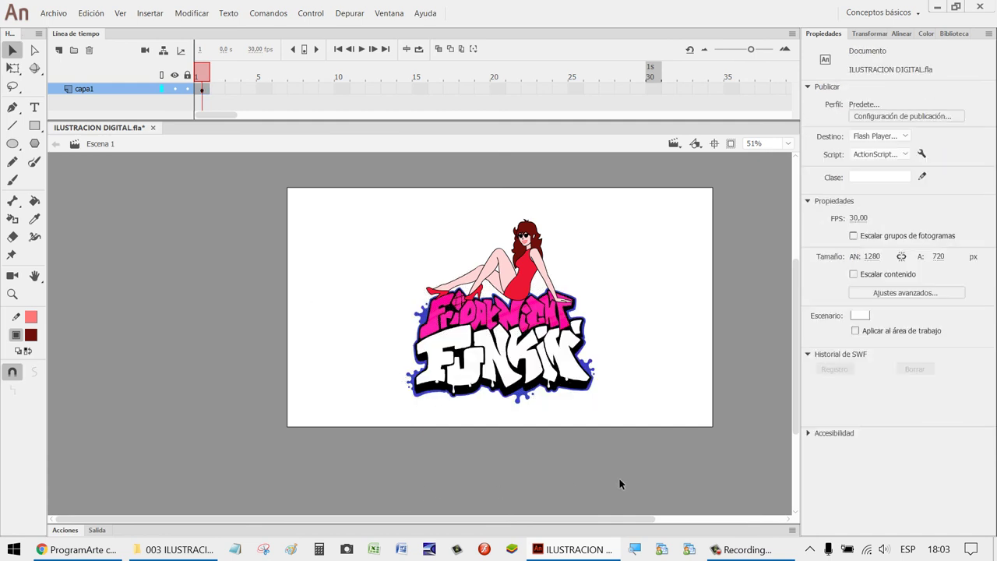
Group the woman with the trimmed logo shape and deselect the group.
drag(702, 495, 254, 160)
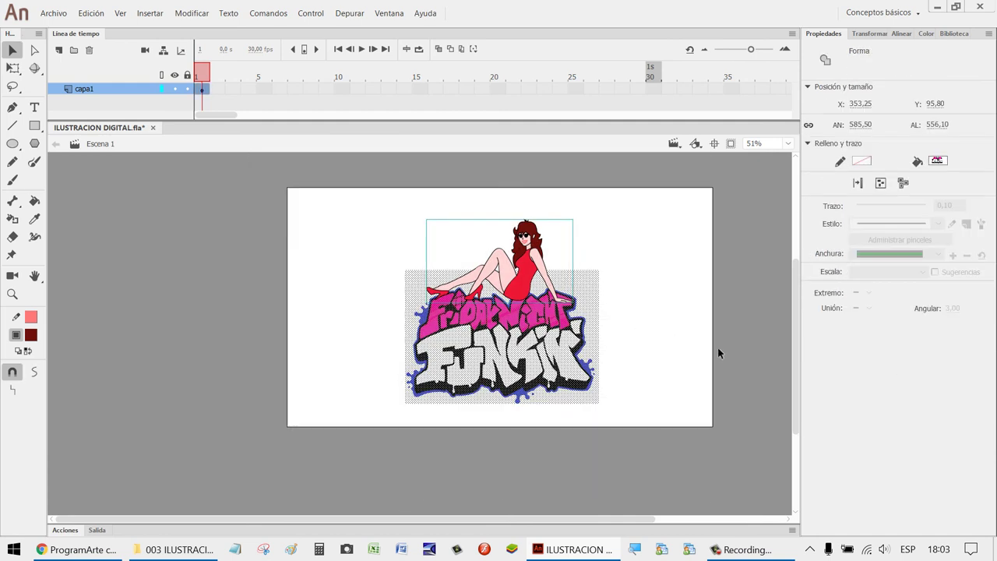
key(ctrl+g)
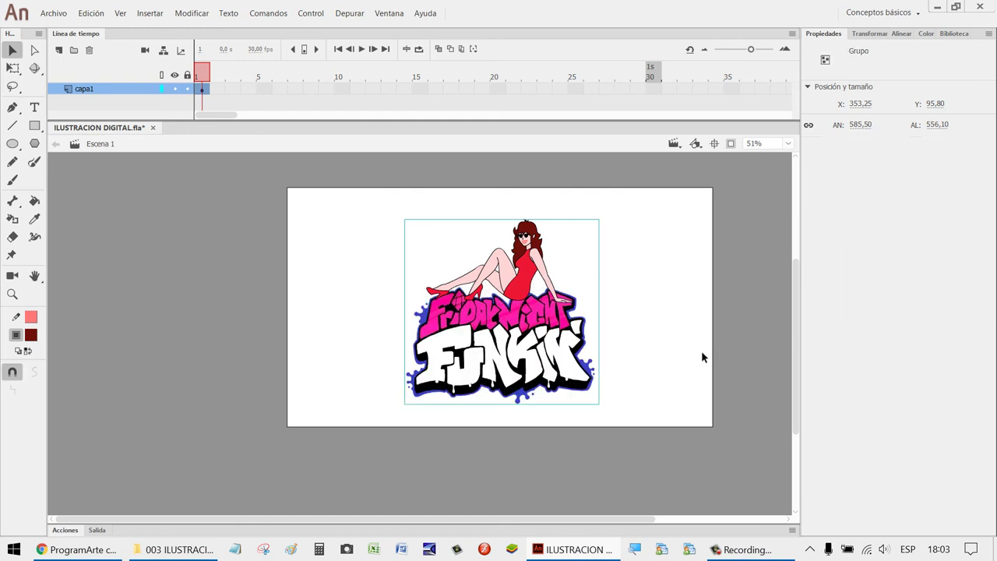
click(695, 343)
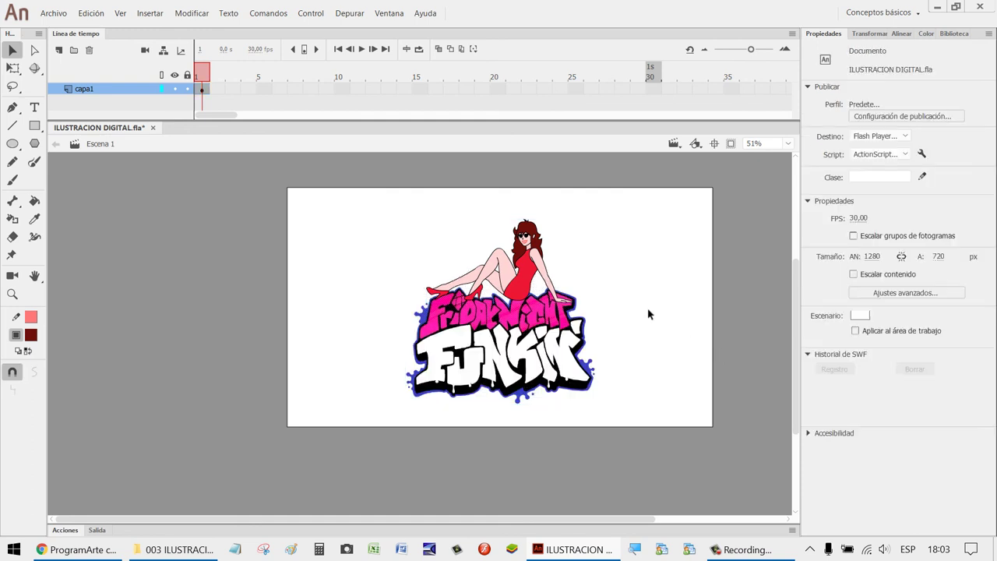
Inspect the woman's face up close and the whole composition on the white stage.
key(z)
drag(570, 272, 480, 200)
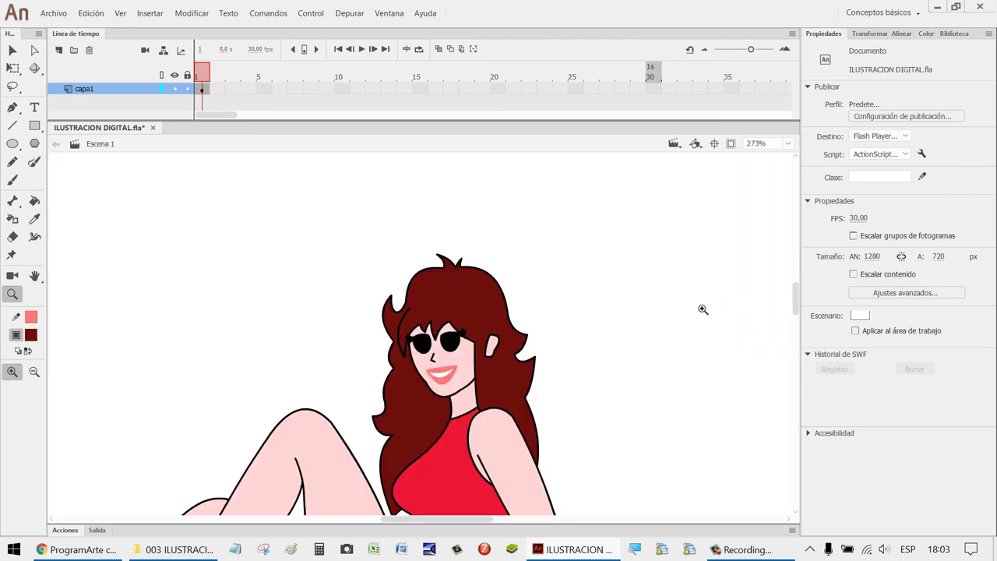
scroll(632, 321, down, 5)
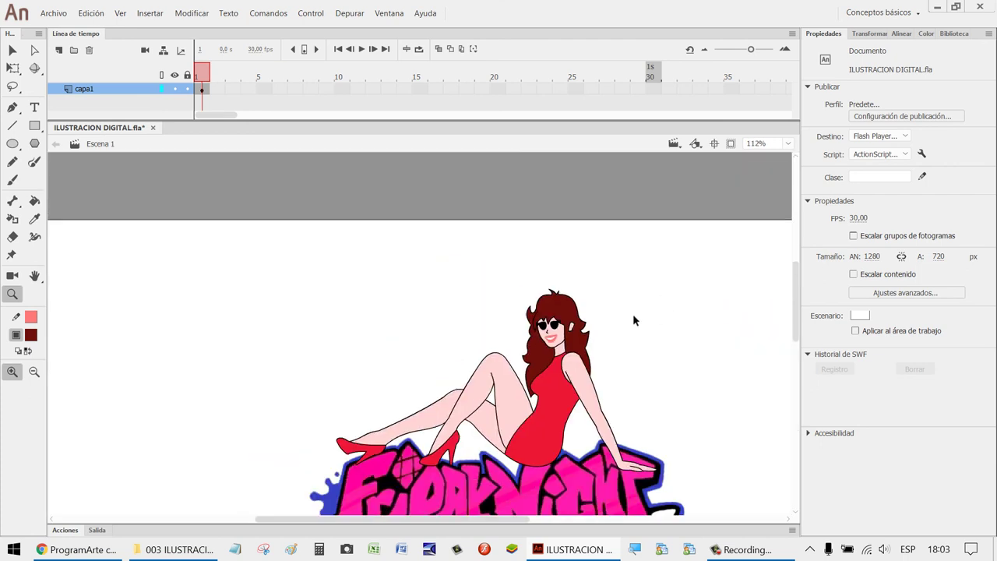
key(h)
drag(687, 402, 577, 327)
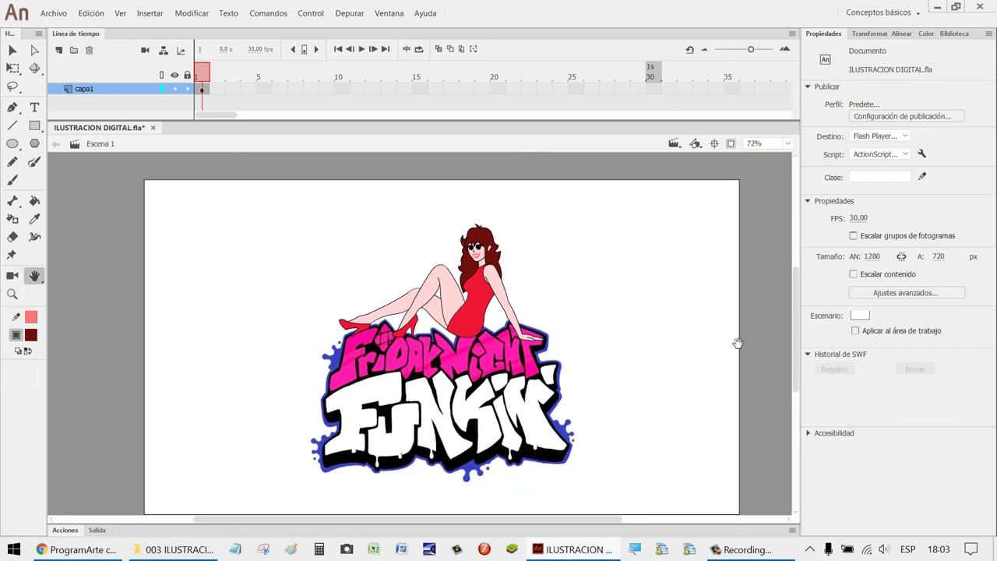
key(v)
scroll(642, 341, down, 1)
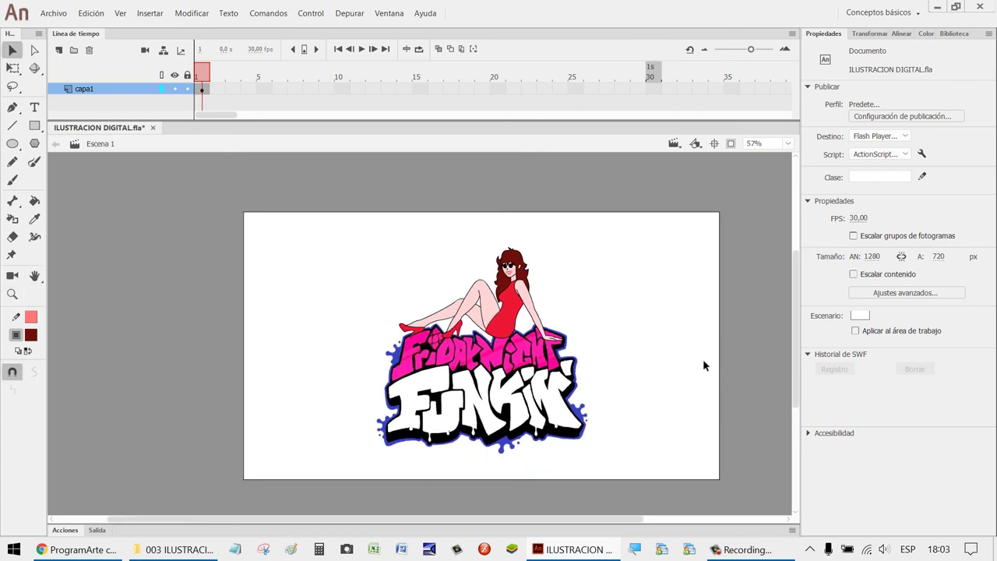
Center the grouped illustration horizontally and vertically on the stage.
drag(678, 480, 170, 154)
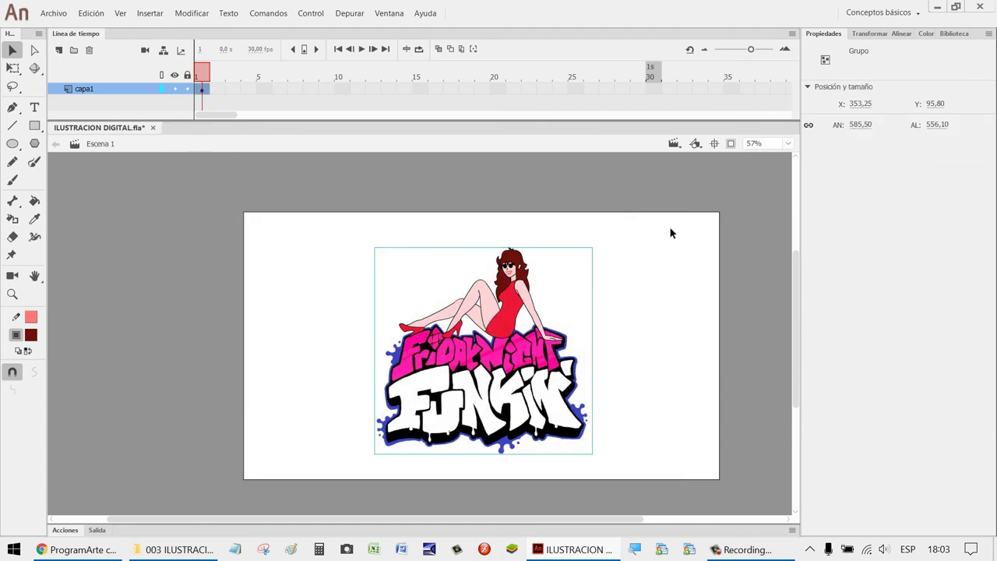
click(901, 34)
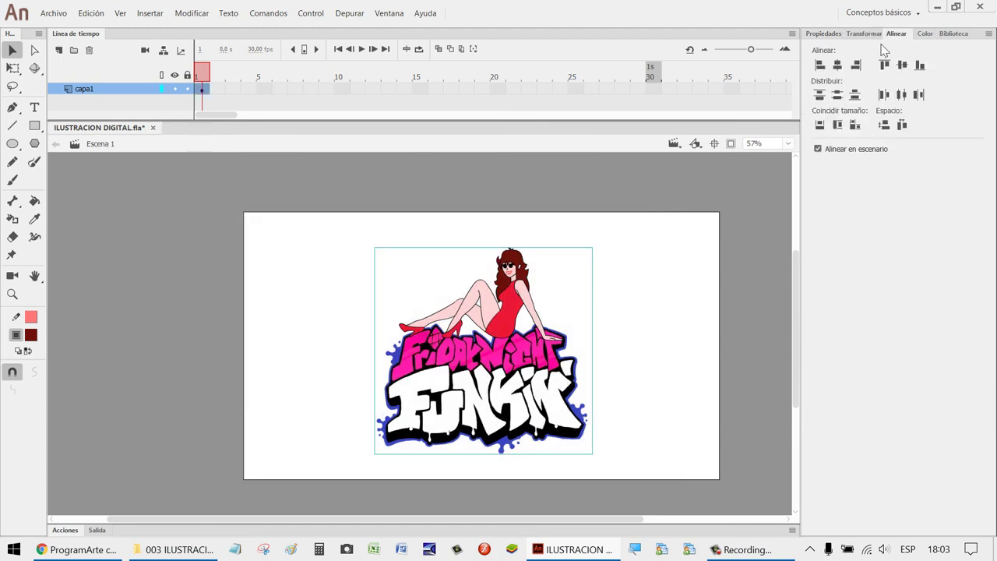
click(838, 66)
click(902, 67)
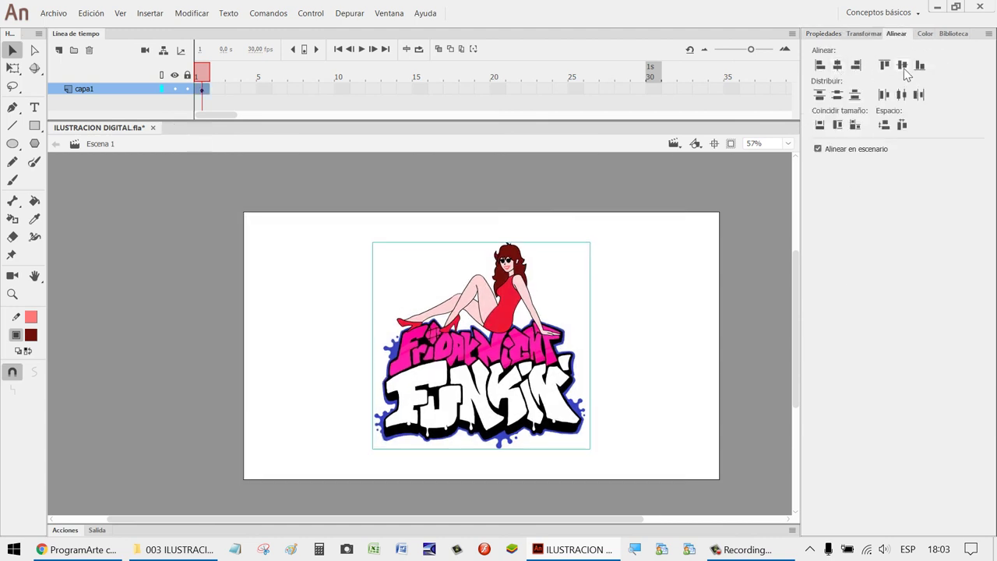
Deselect the group, view the COMO DIBUJAR thumbnail image in the 002 DIBUJO Y EDICION GRAFICA folder, and return to Animate.
click(696, 283)
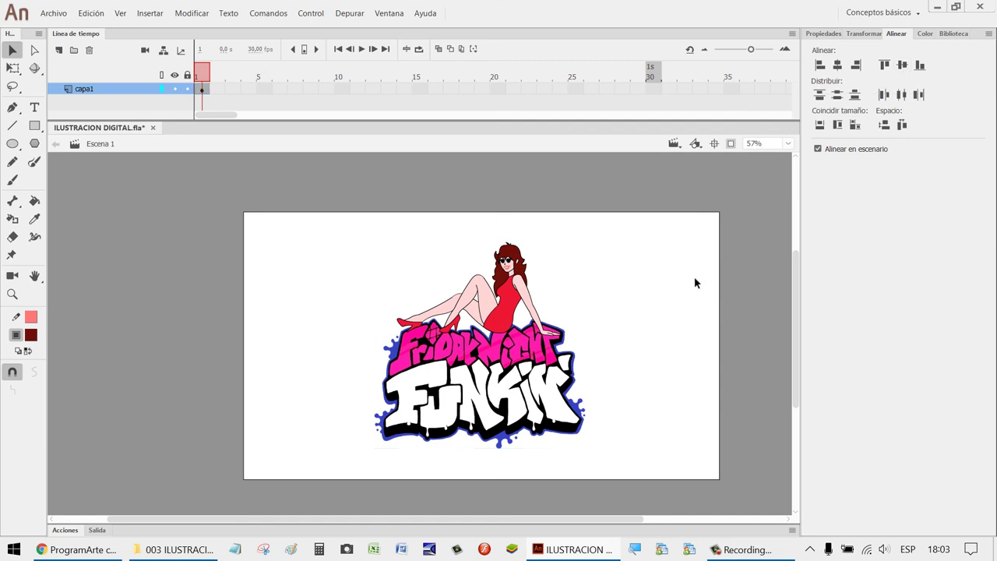
click(165, 550)
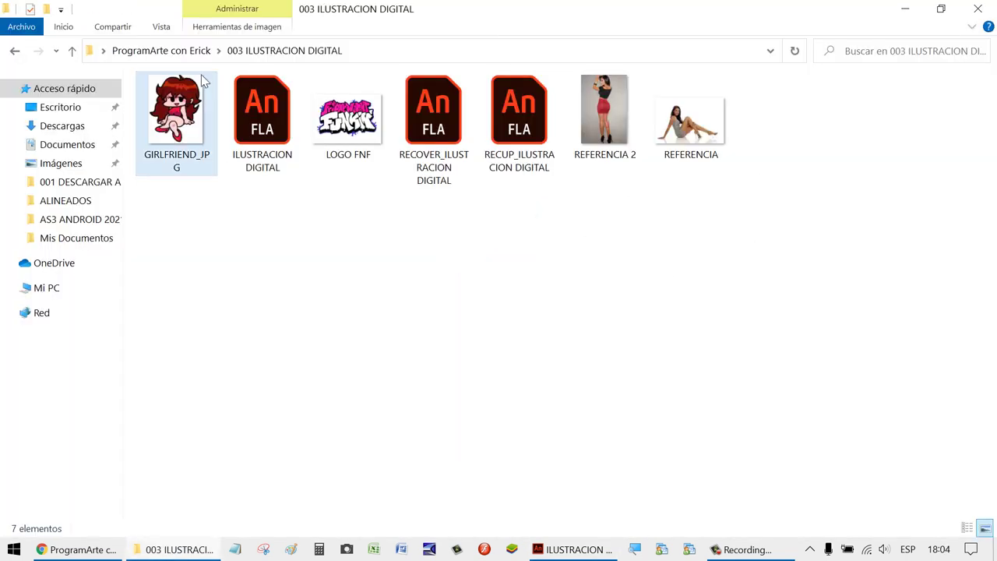
click(15, 50)
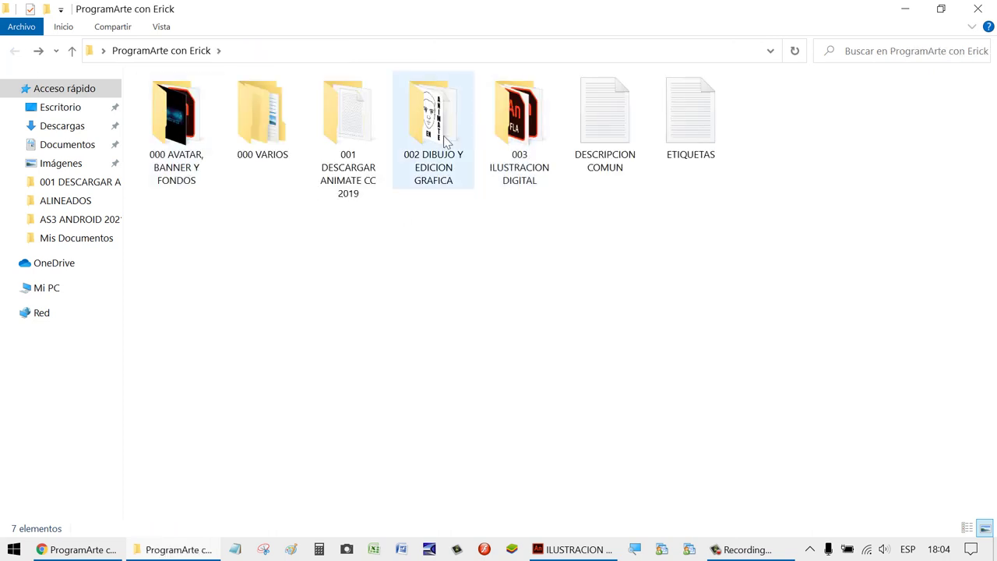
double_click(434, 125)
double_click(437, 133)
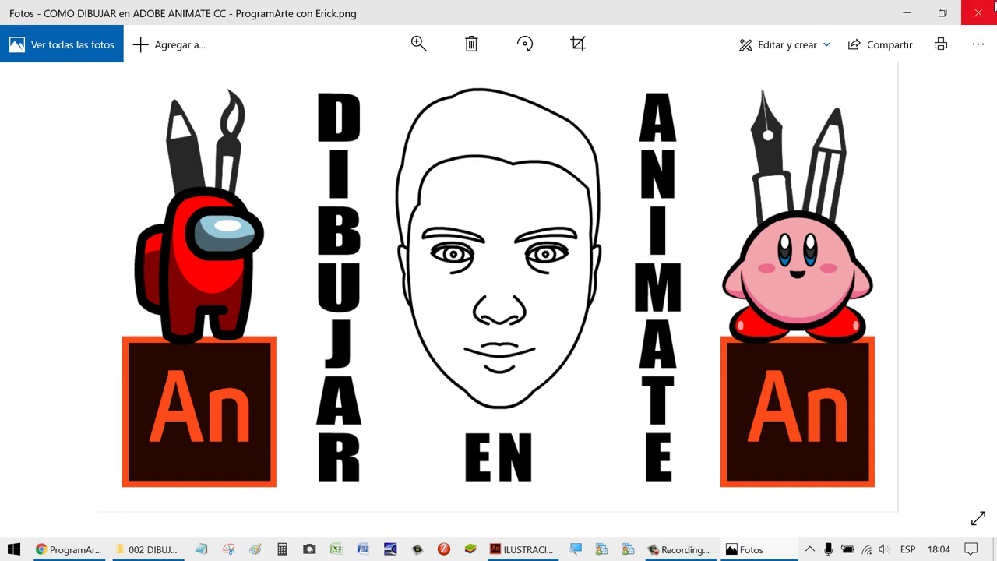
click(994, 8)
click(606, 344)
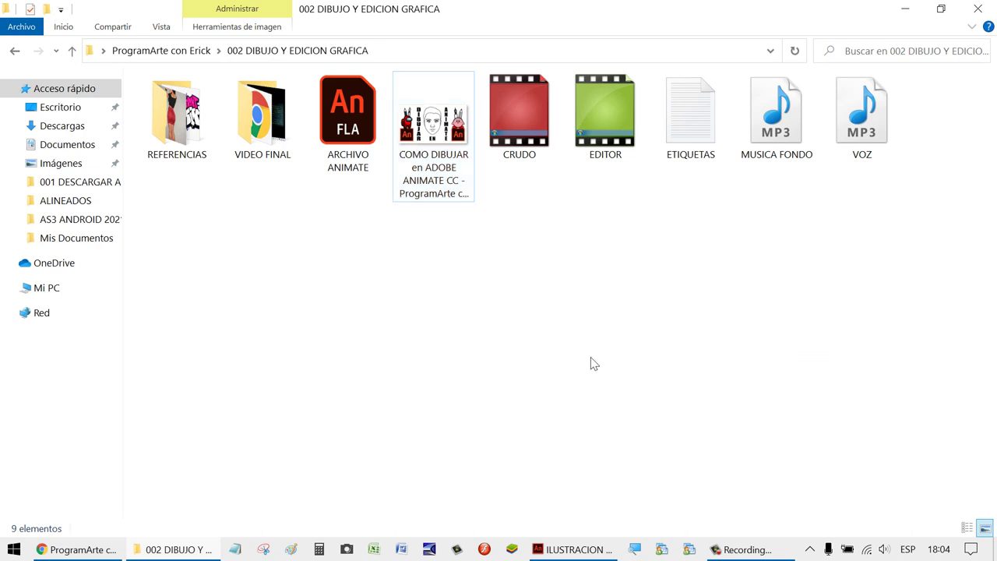
click(589, 551)
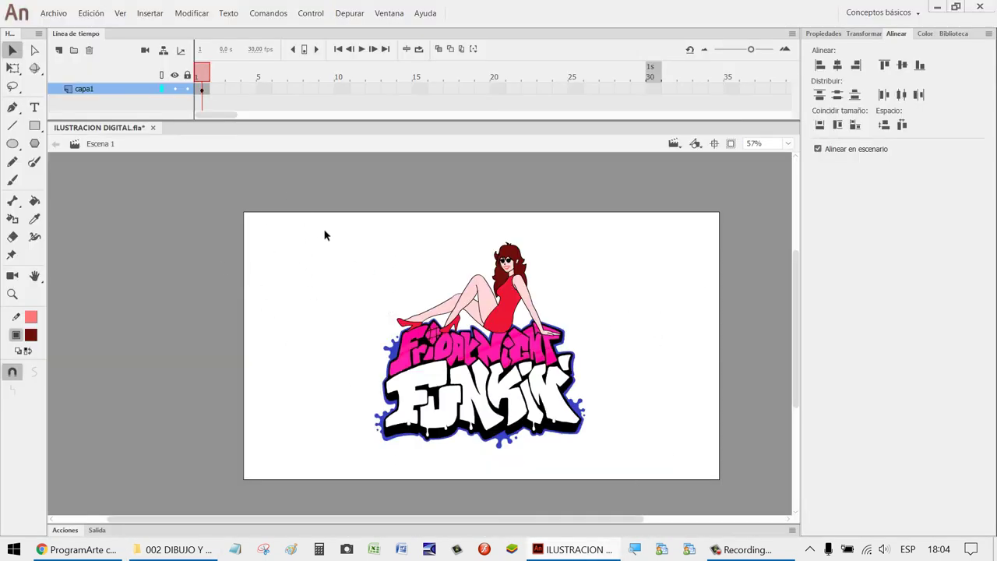
Scale the grouped illustration proportionally on the stage, trying 125% first and settling on 110%.
click(530, 380)
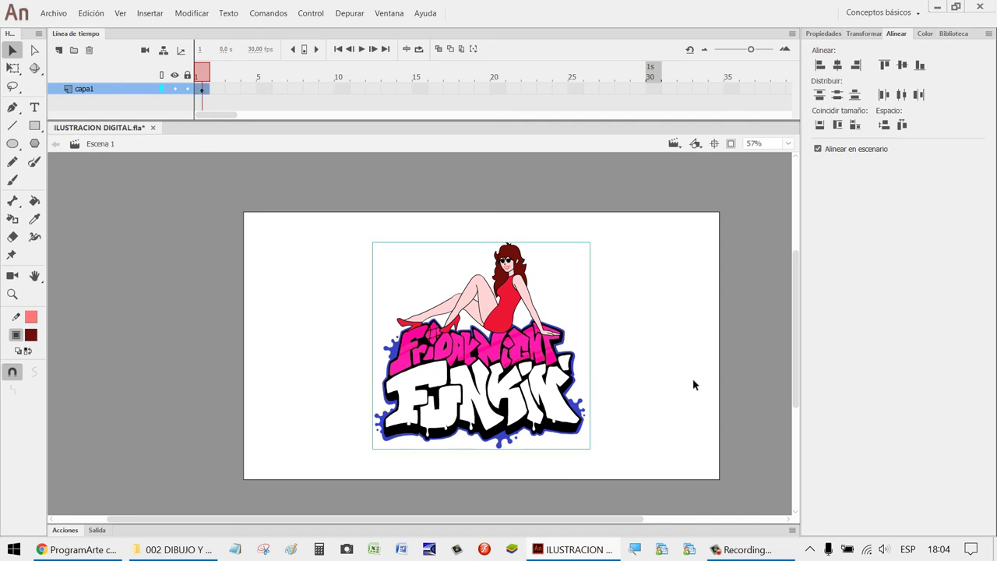
click(865, 33)
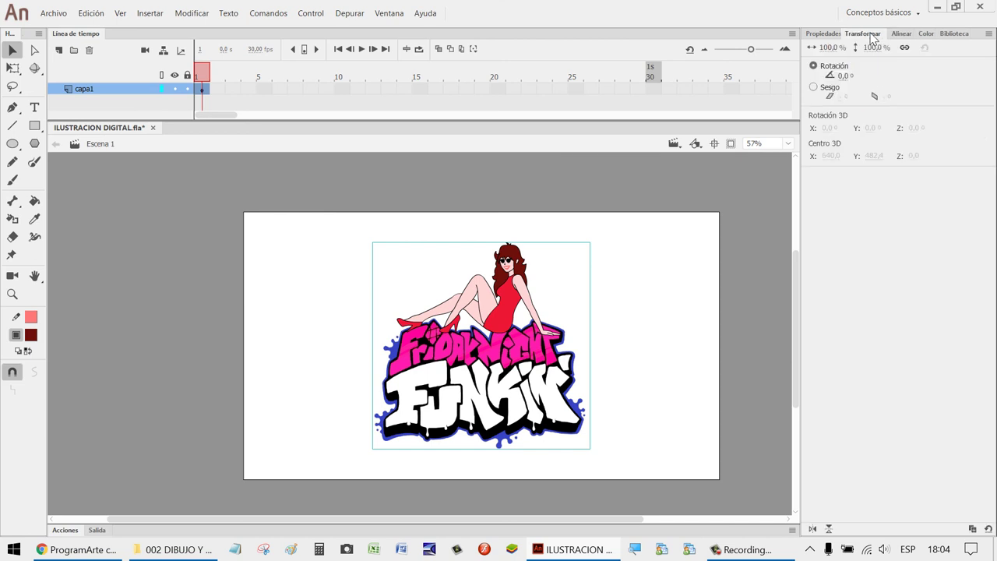
click(876, 48)
text(125)
key(Return)
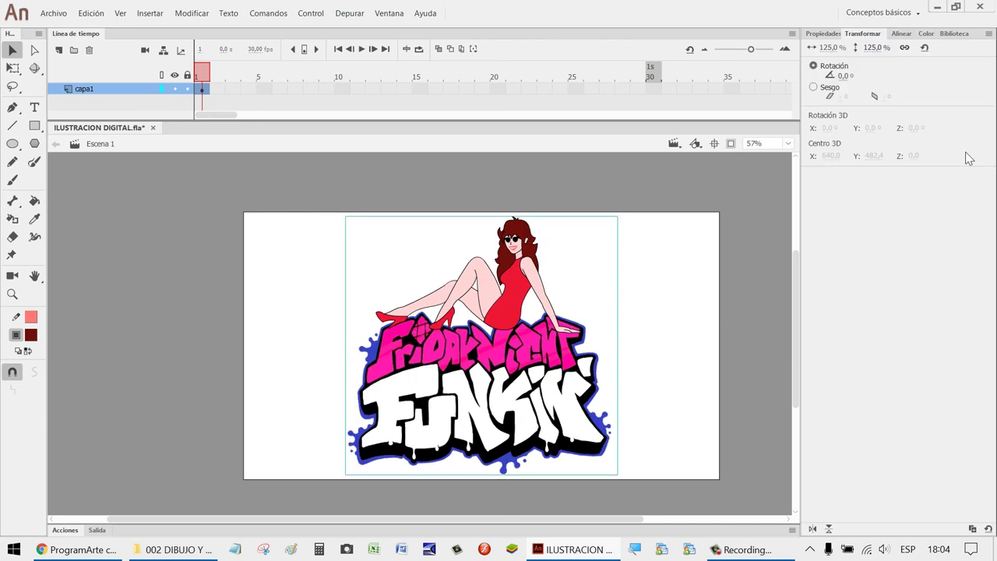
click(881, 49)
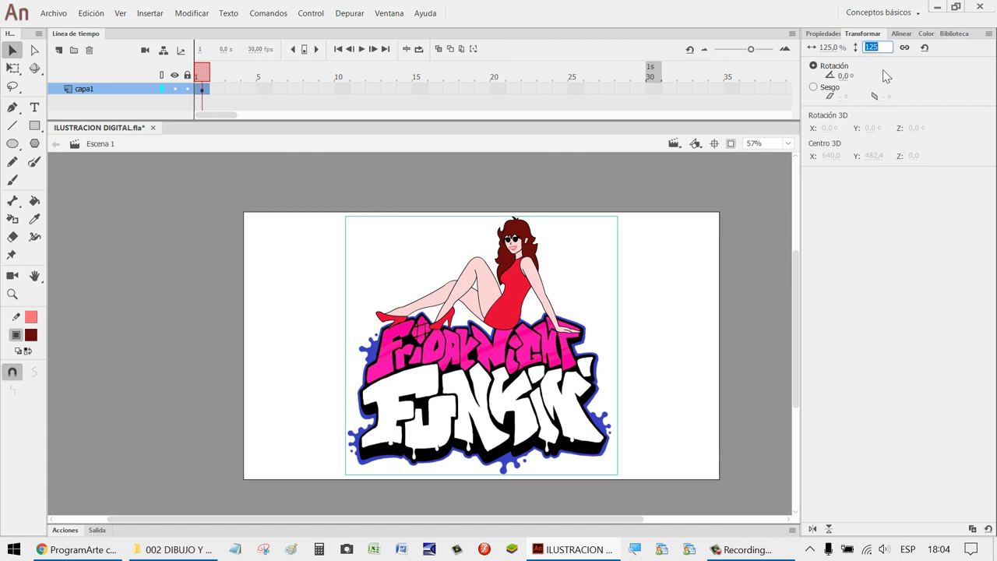
text(110)
key(Return)
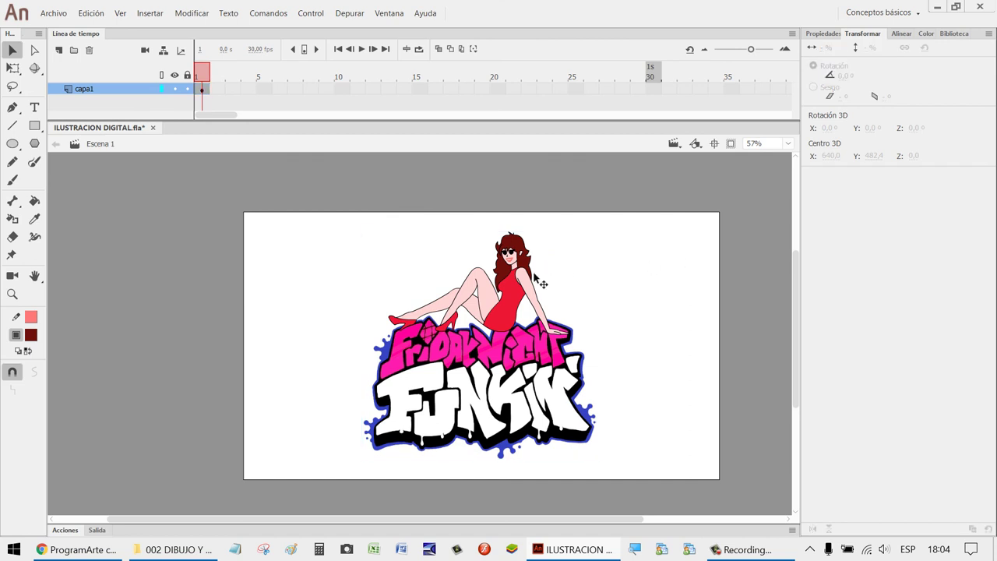
Set the stage magnification to 50% and deselect the illustration.
click(780, 154)
text(5)
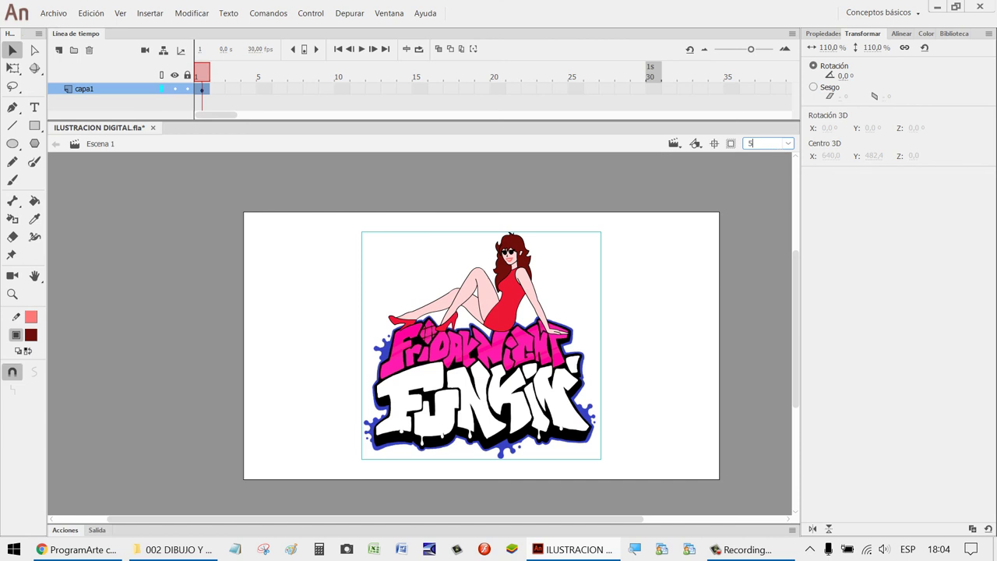
text(0)
key(Return)
click(587, 296)
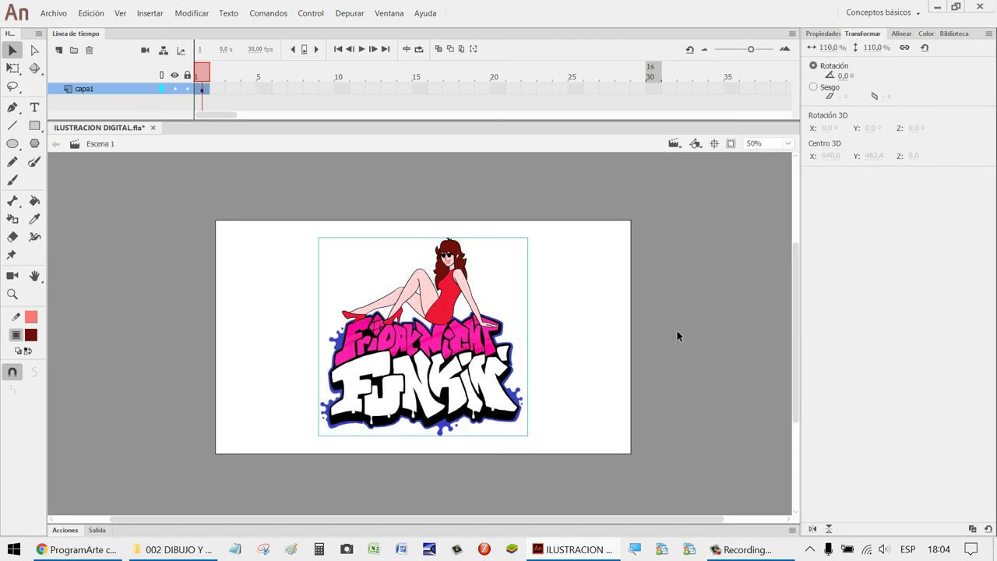
click(677, 336)
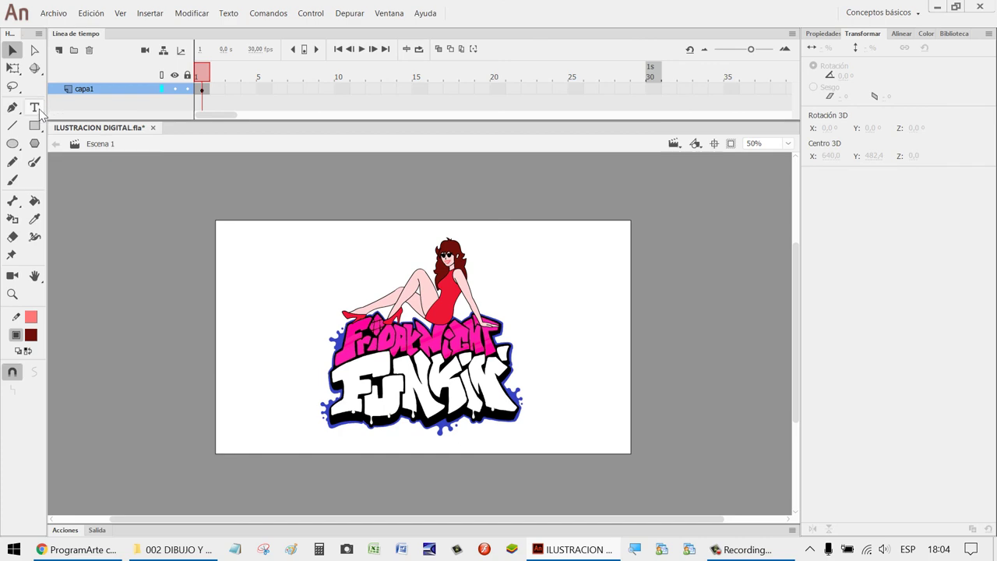
Glance at the project folder, and inspect the woman's face up close and the whole composition in Animate.
click(180, 548)
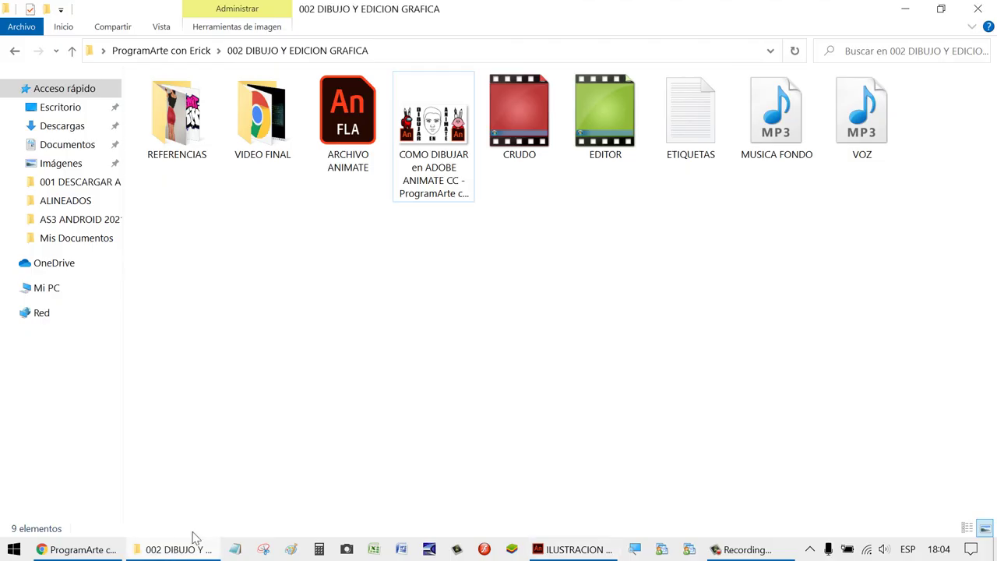
click(578, 550)
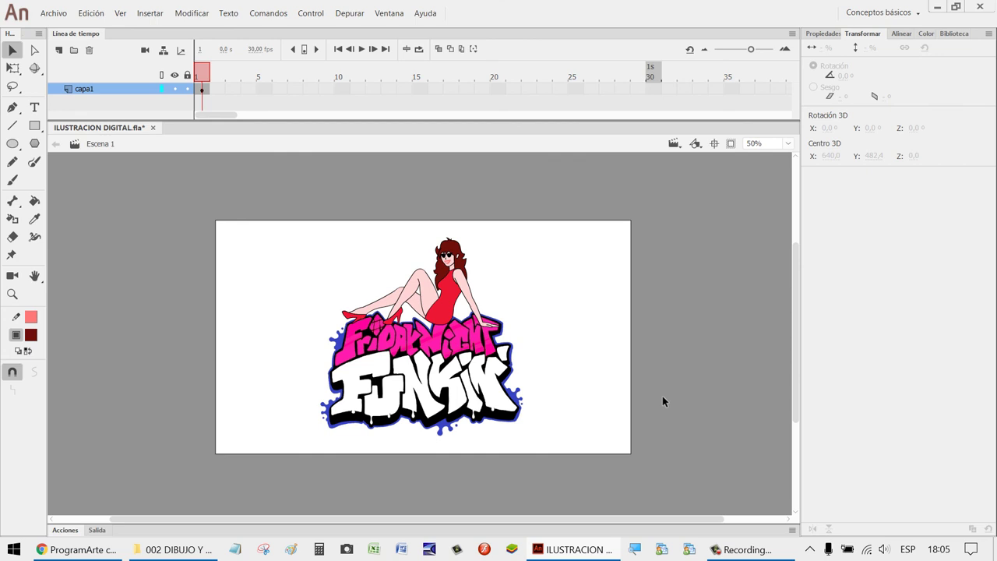
key(z)
drag(500, 308, 427, 232)
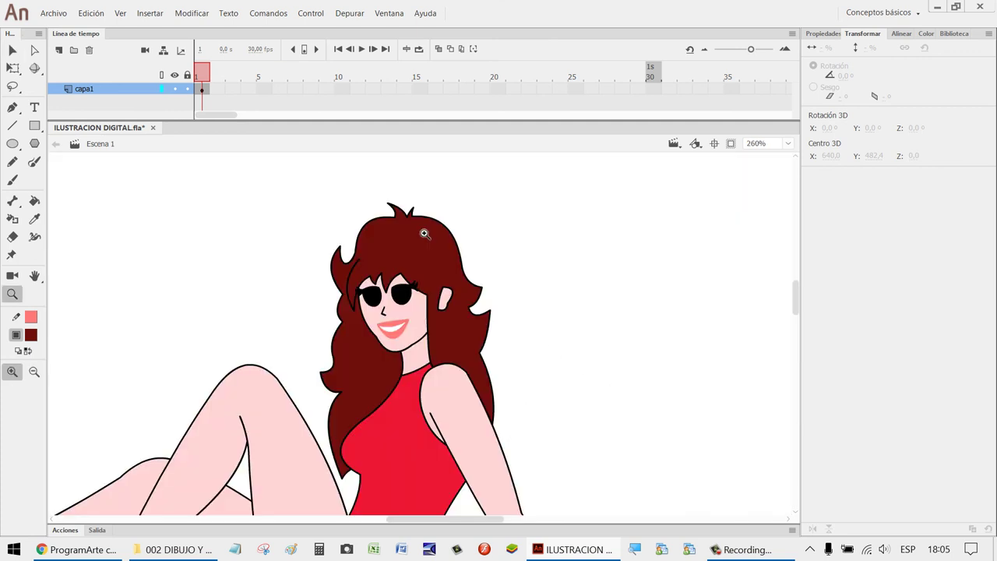
drag(514, 386, 289, 251)
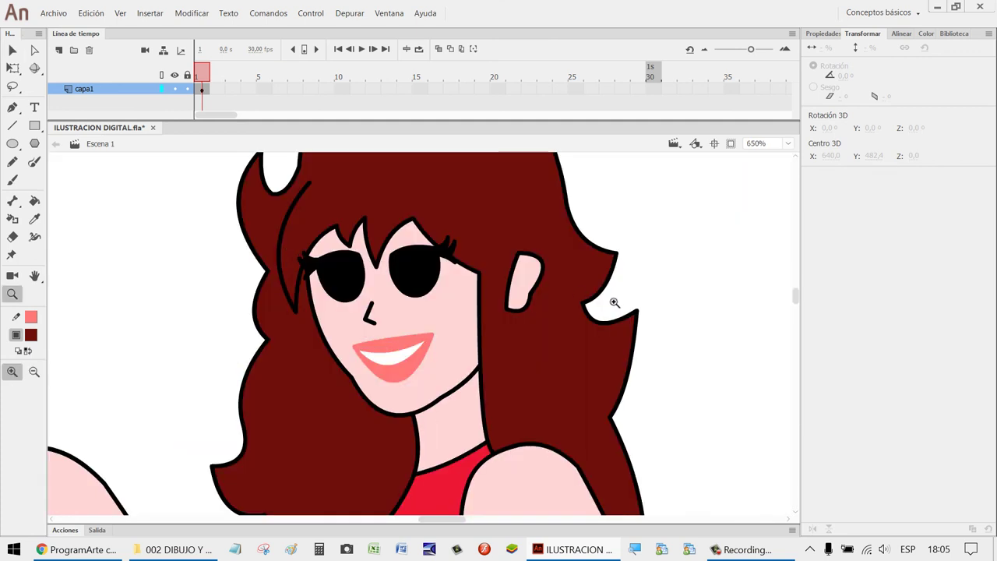
scroll(632, 303, down, 2)
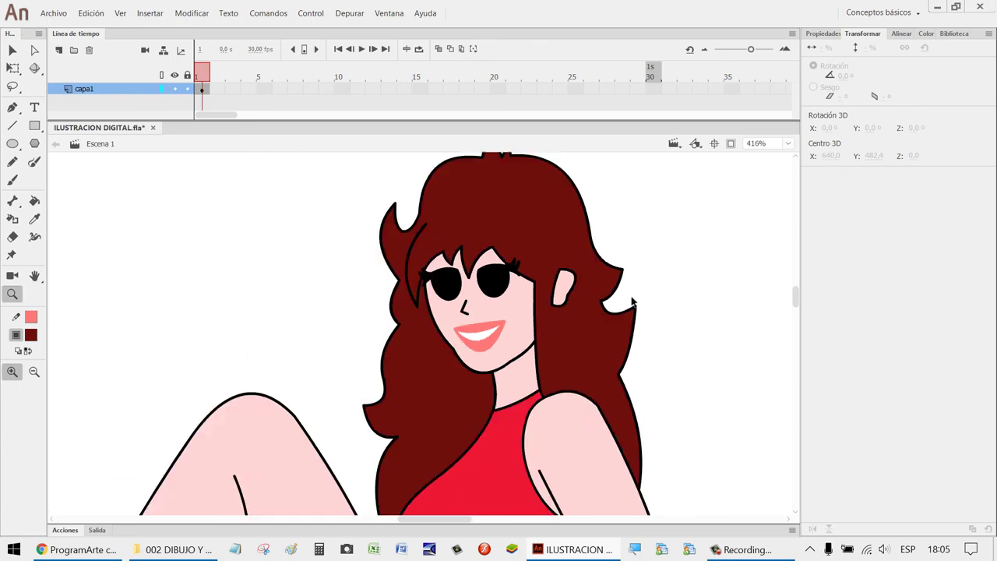
scroll(634, 308, down, 4)
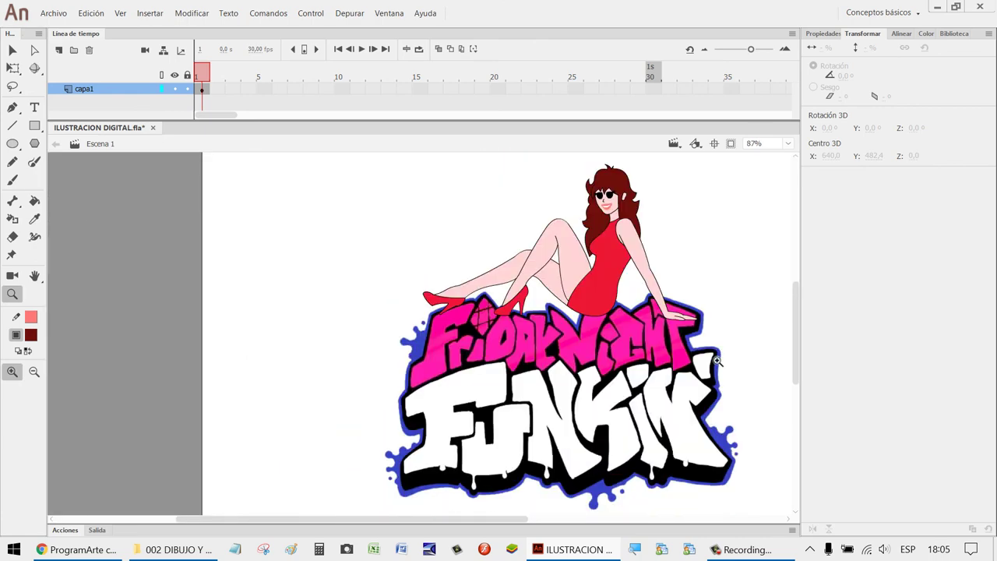
key(h)
scroll(701, 343, down, 3)
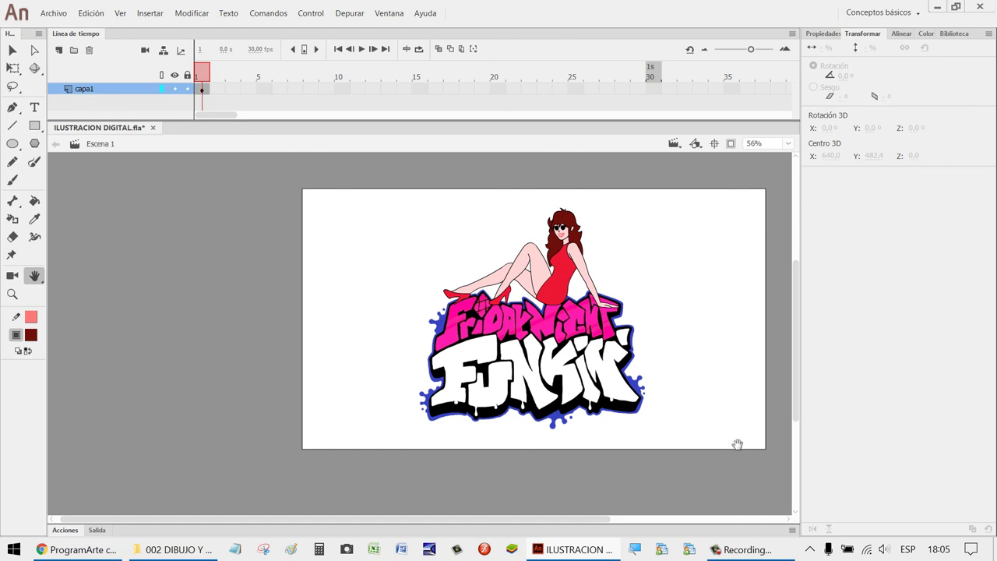
Switch to File Explorer and look through the images in the REFERENCIAS folder.
click(205, 553)
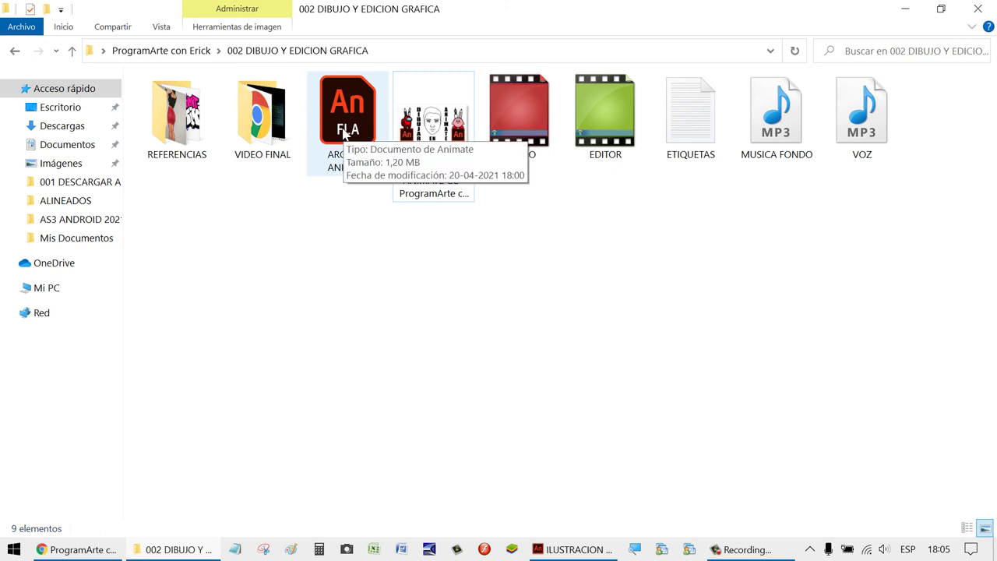
double_click(176, 117)
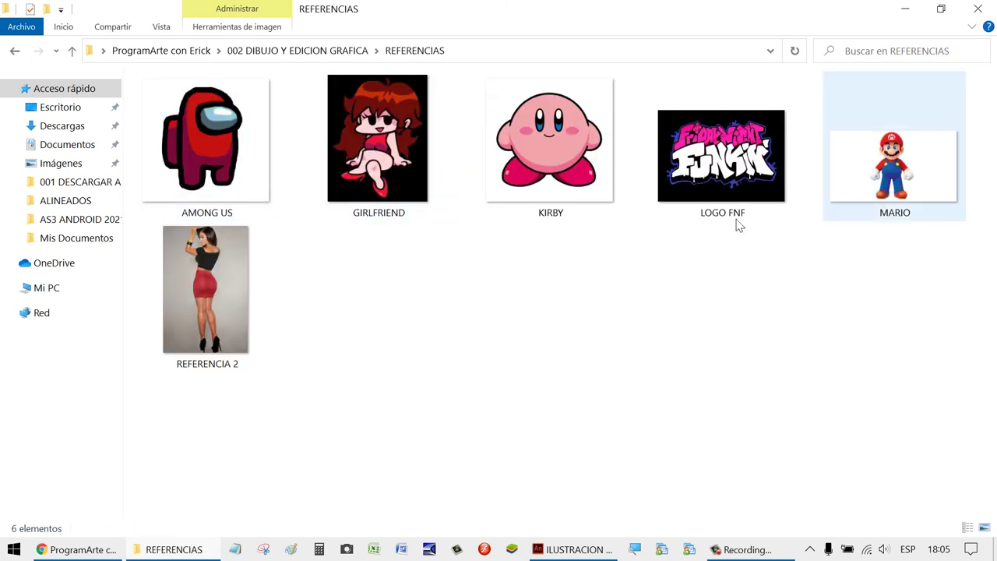
Switch to Chrome and search Google Images for "LOGO ANIMATE" in a new browser tab.
mouse_move(114, 550)
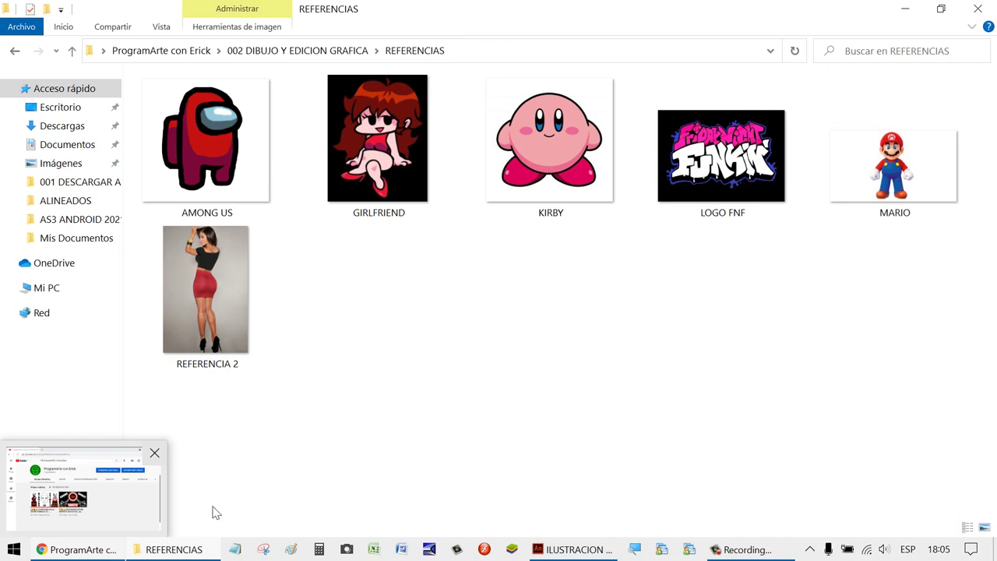
click(102, 550)
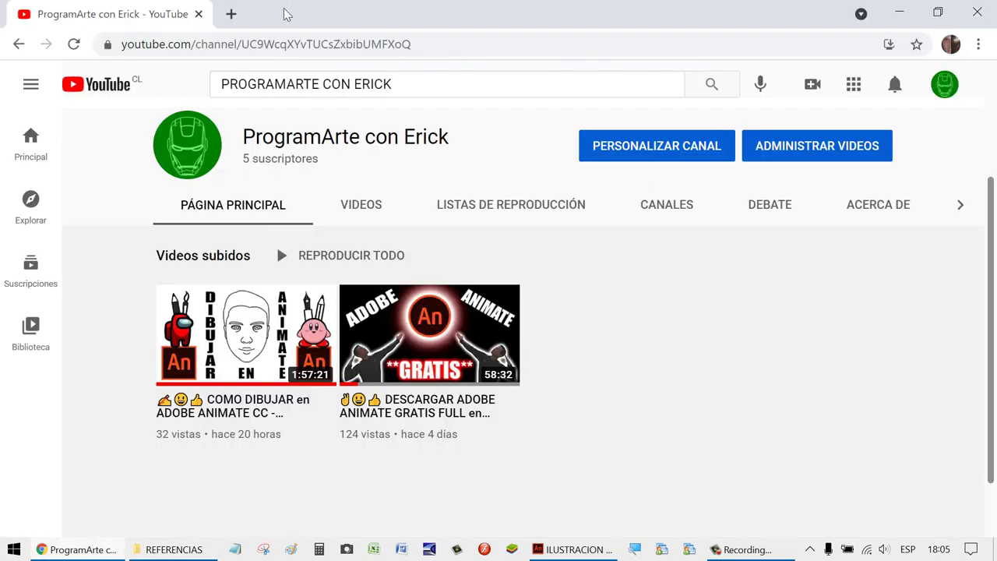
click(232, 14)
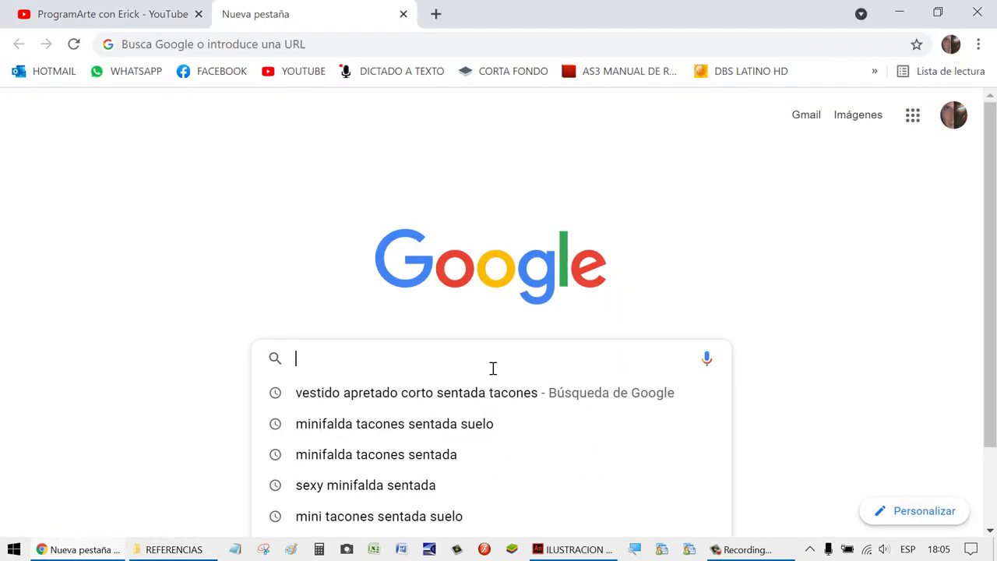
text(LOGO ANI)
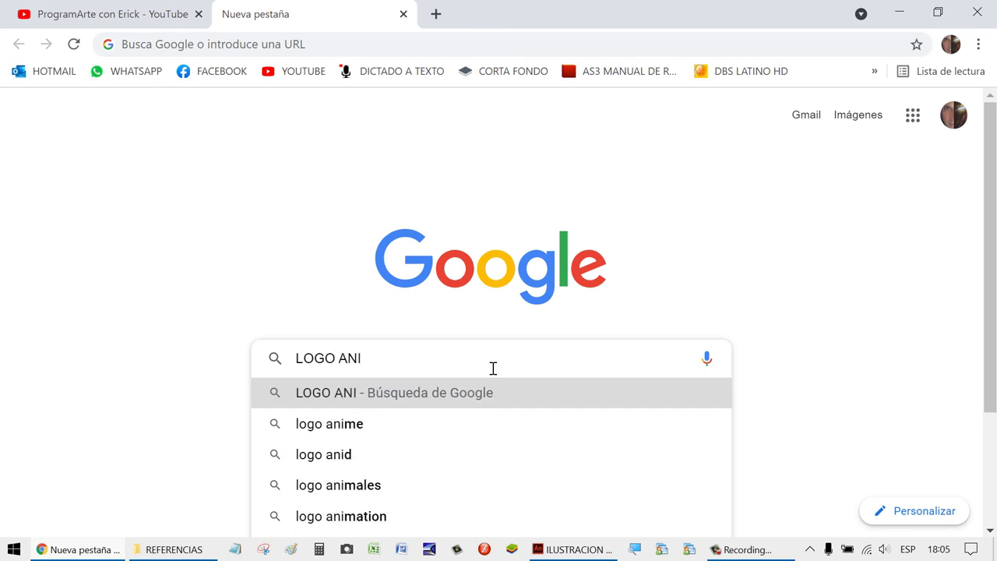
text(MATE)
key(Return)
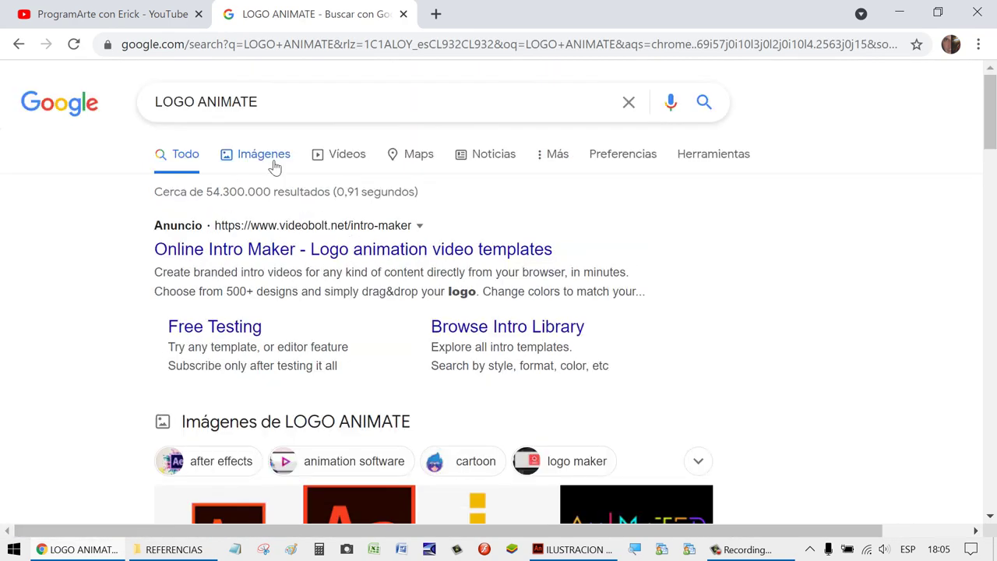
click(273, 162)
scroll(444, 327, down, 1)
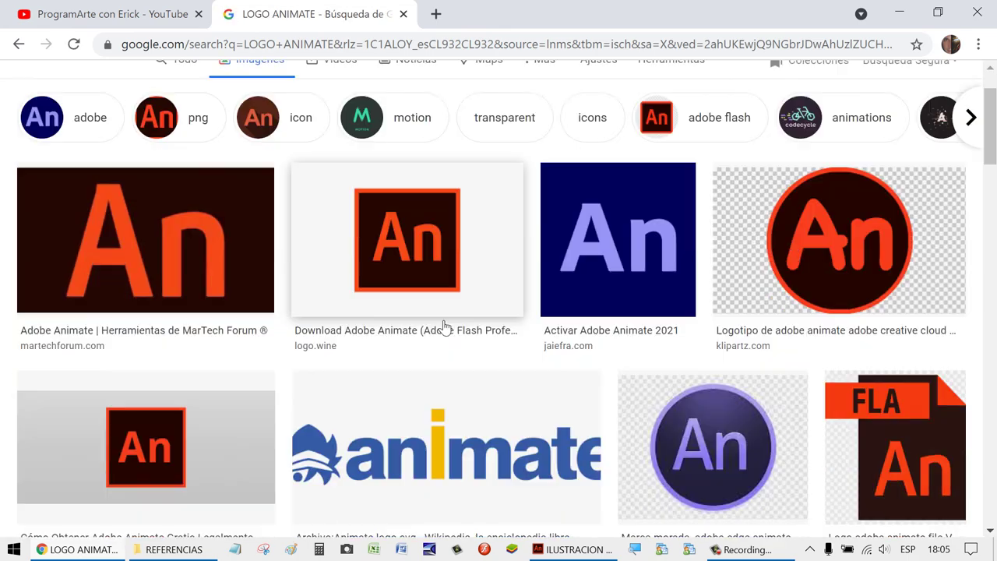
Refine the image search to "LOGO ANIMATE PNG".
scroll(445, 328, up, 1)
click(340, 103)
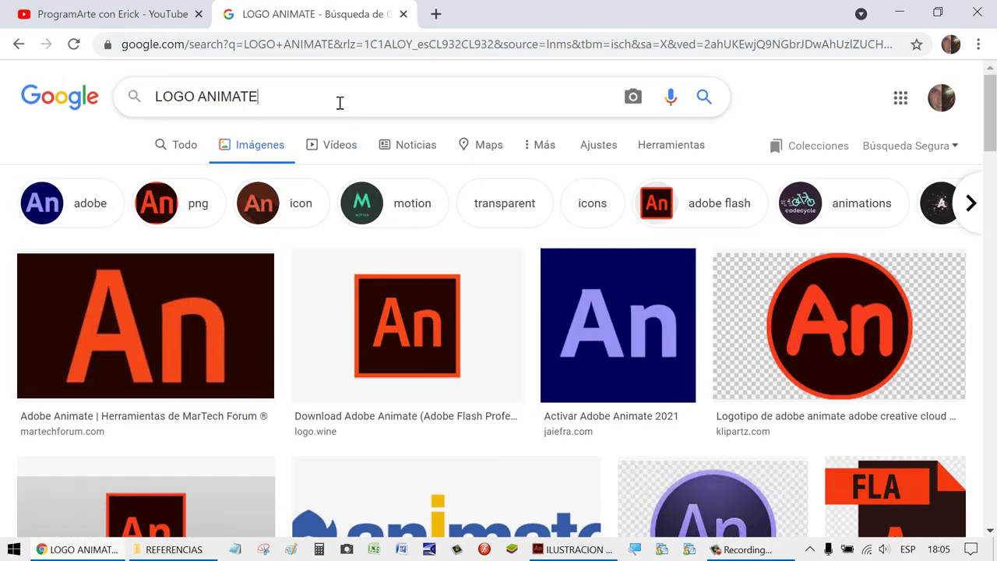
text(PNG)
key(Return)
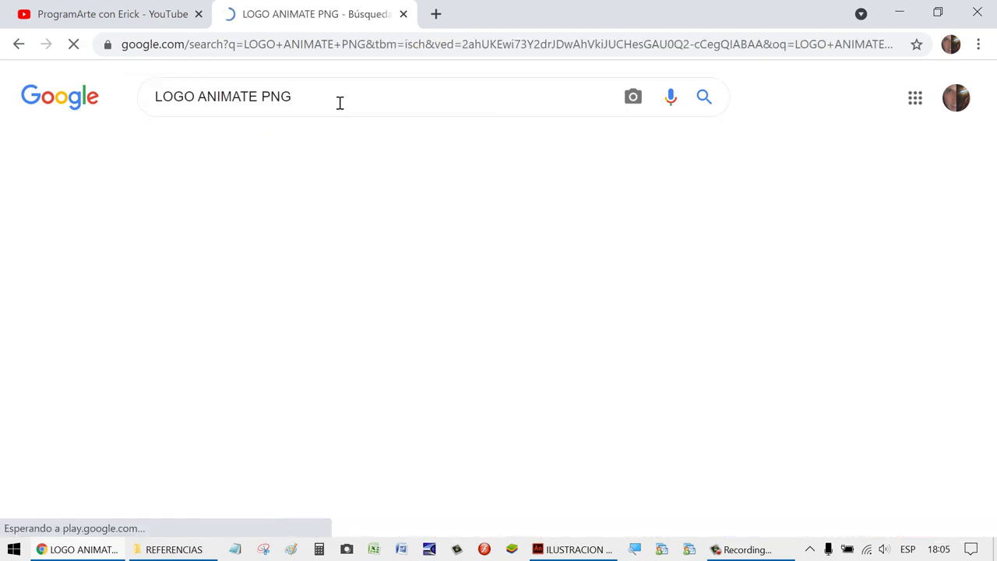
Grab the 1200 × 1170 Adobe Animate logo from the first result's related images and switch back to Animate.
click(96, 390)
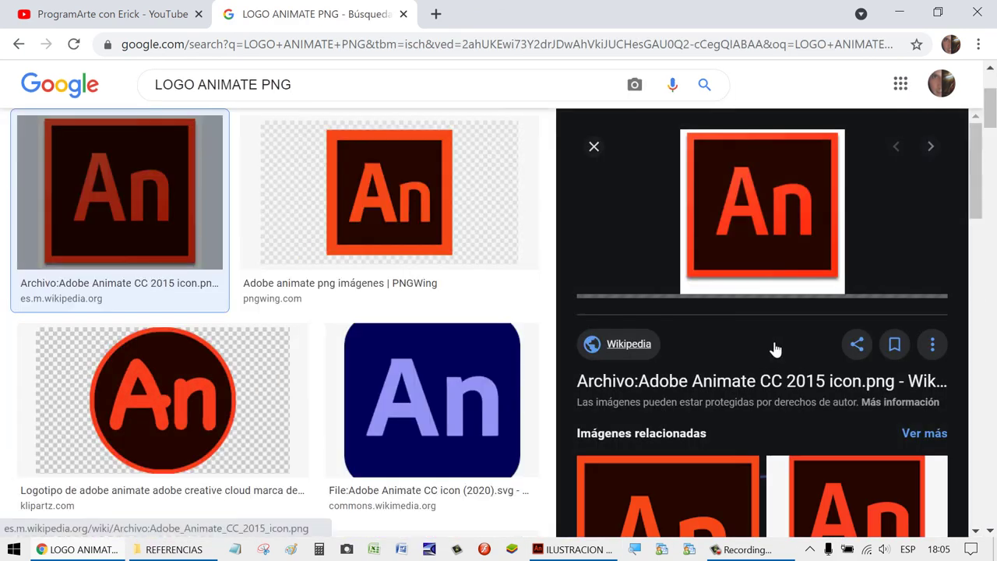
scroll(694, 450, down, 2)
click(749, 450)
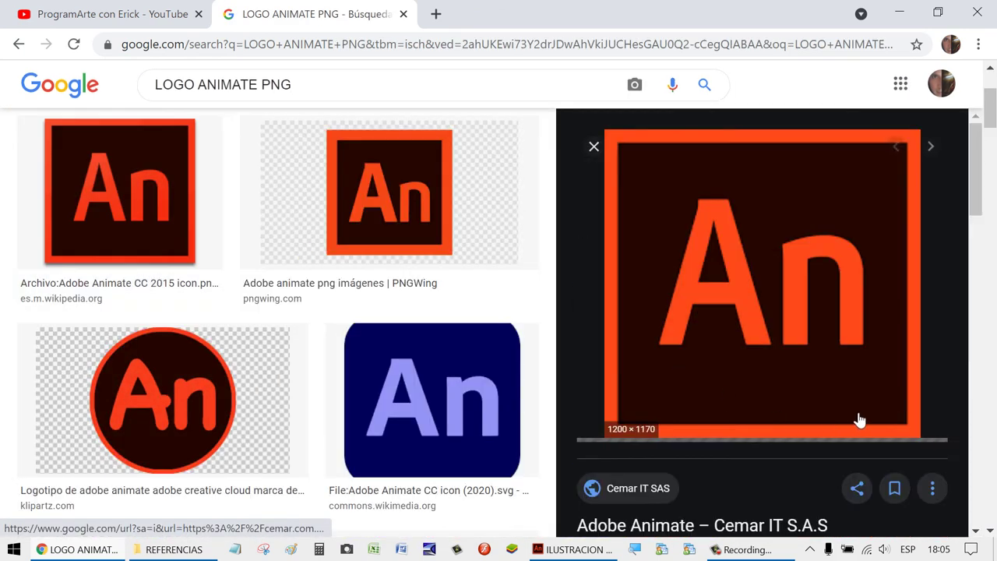
scroll(860, 421, up, 3)
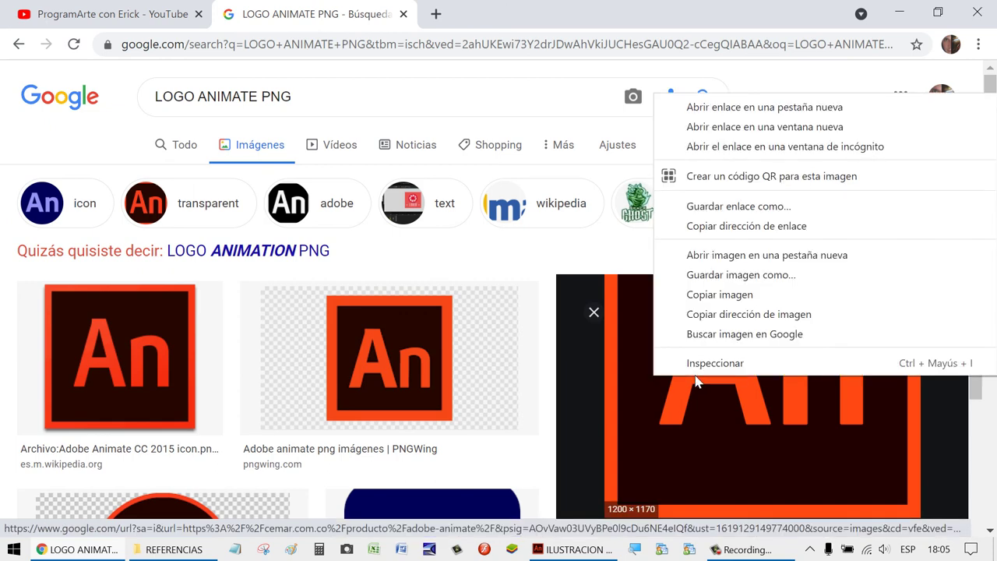
click(780, 277)
click(577, 549)
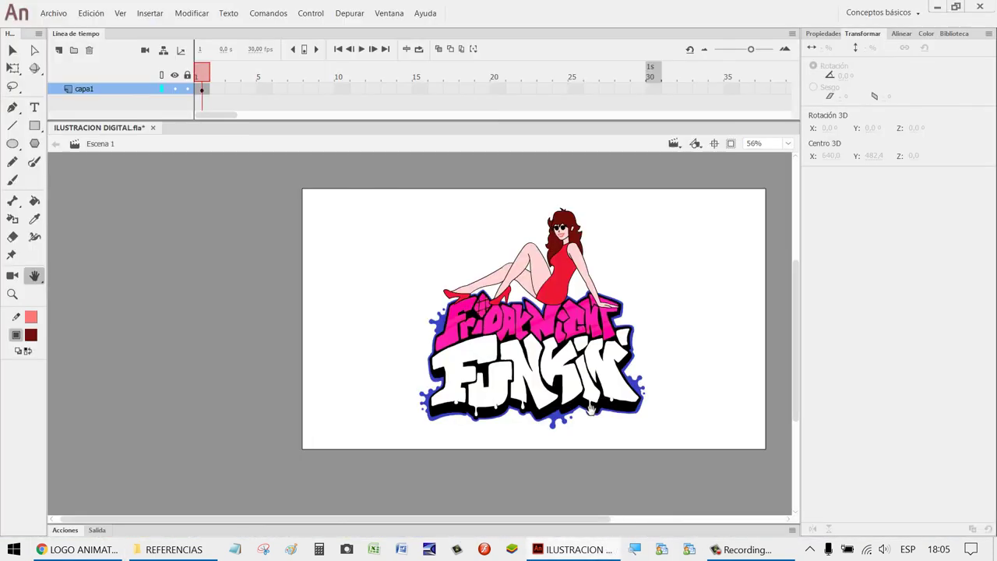
Paste the Adobe Animate logo into the scene and move it off the stage to the empty area on its left.
key(ctrl+v)
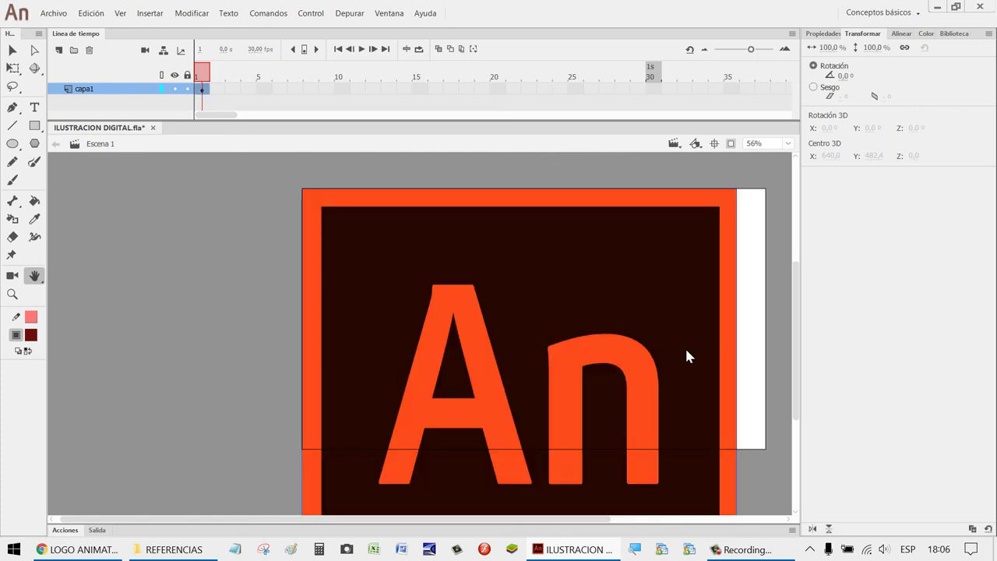
key(v)
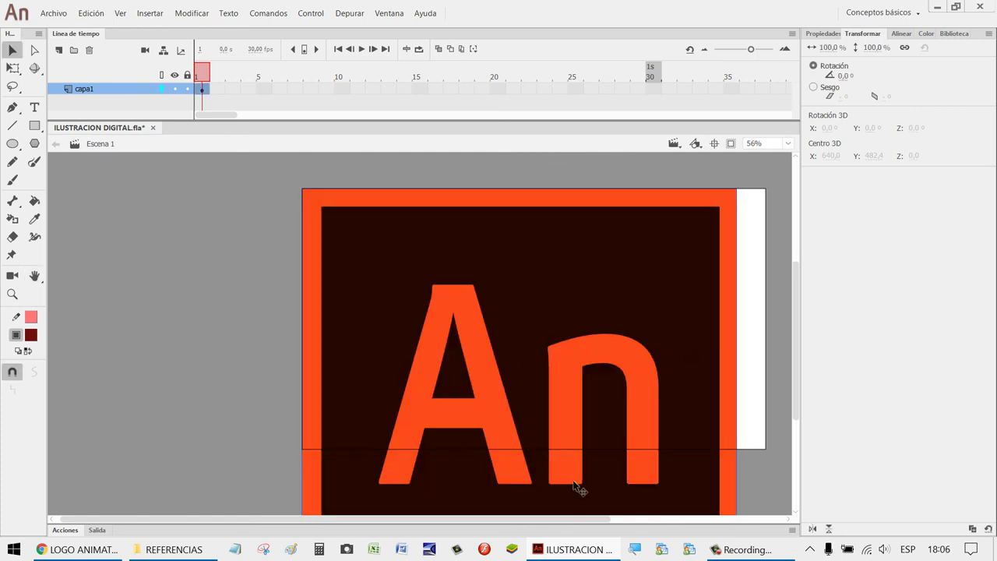
drag(579, 489, 220, 419)
key(ctrl+minus)
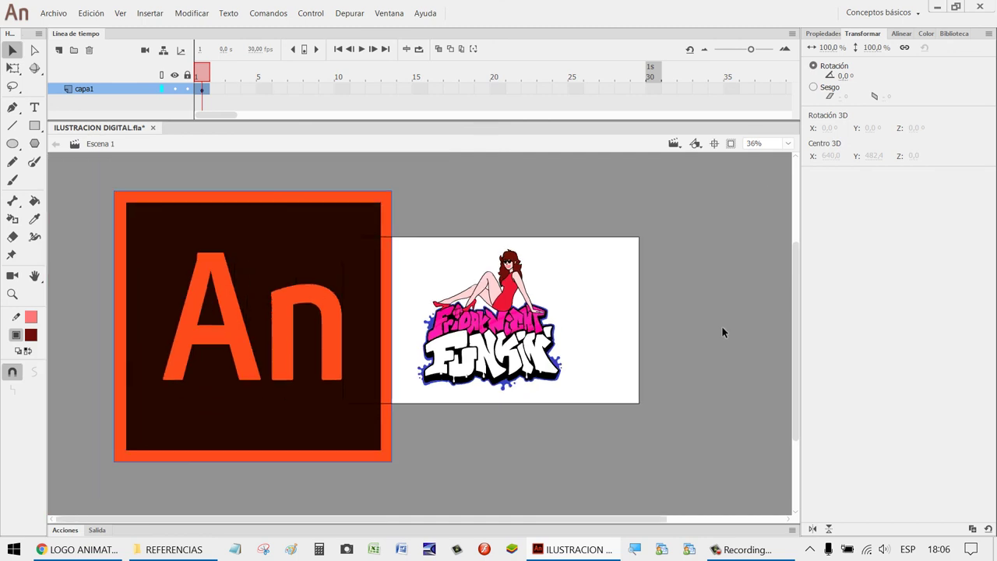
drag(253, 351, 187, 323)
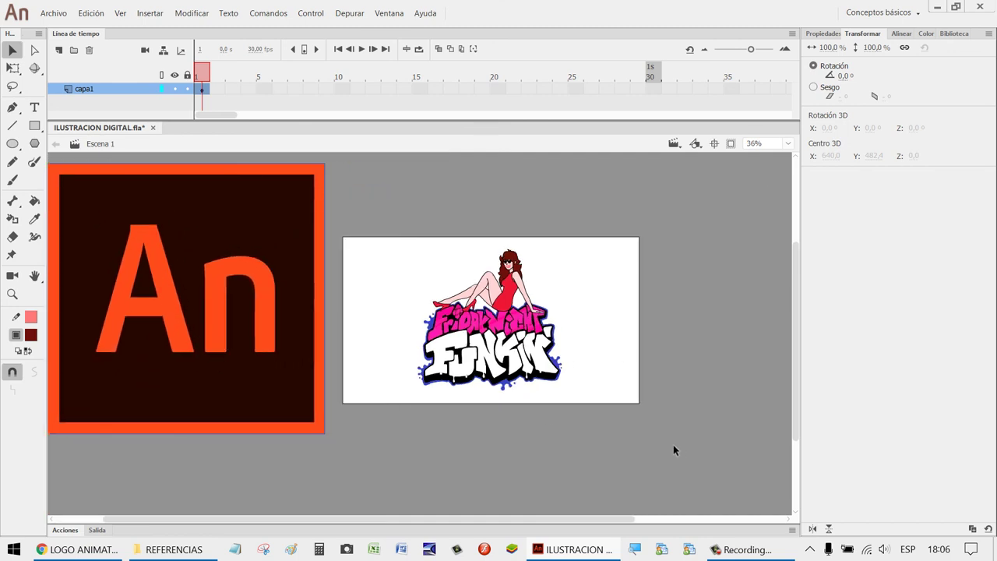
Move the grouped illustration toward the stage's upper left and bring the Animate logo one level forward.
drag(671, 448, 550, 359)
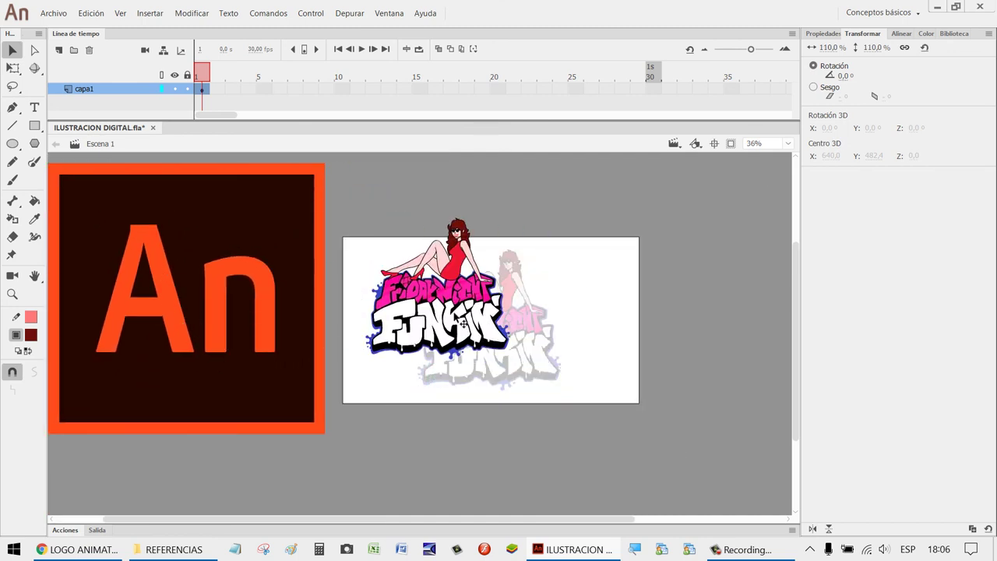
right_click(186, 317)
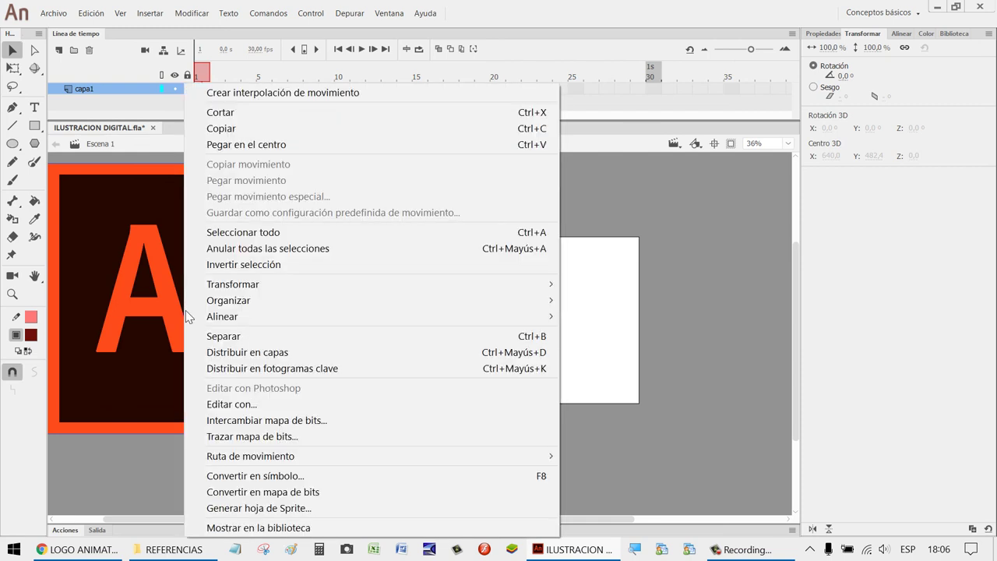
mouse_move(320, 300)
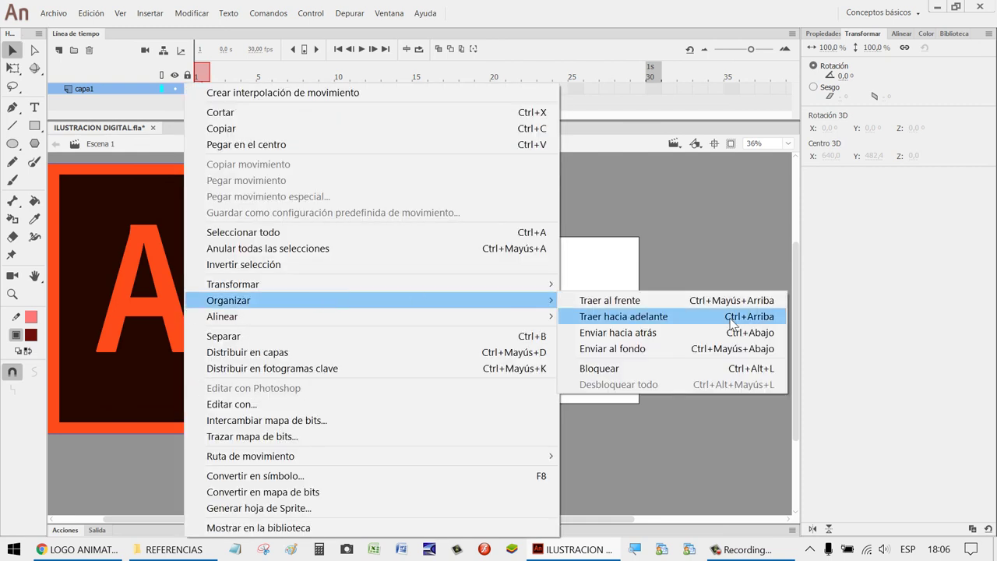
click(731, 319)
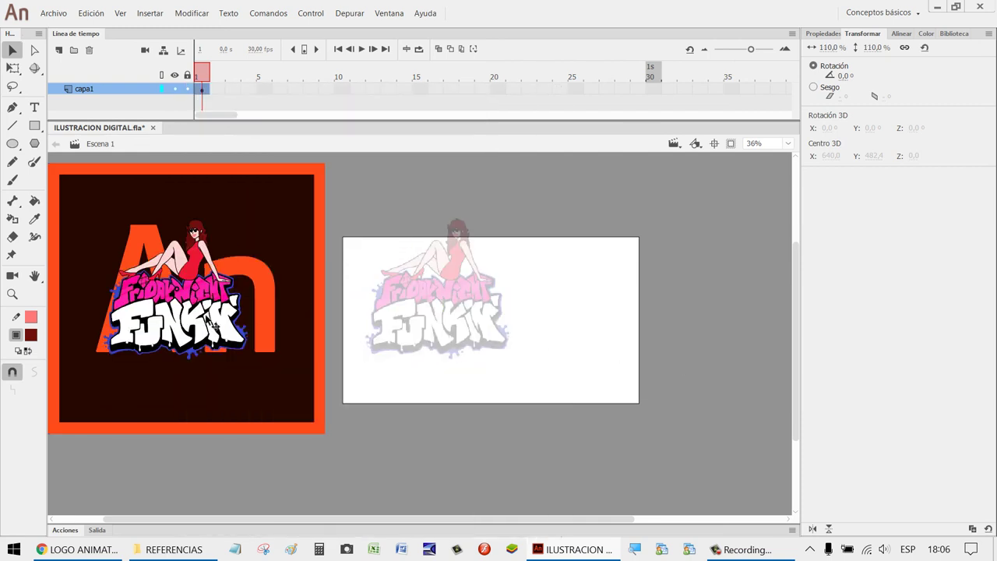
Move the illustration to the right half of the stage and scale the Animate logo to 50%.
drag(222, 324, 340, 373)
drag(491, 357, 526, 411)
drag(333, 356, 296, 305)
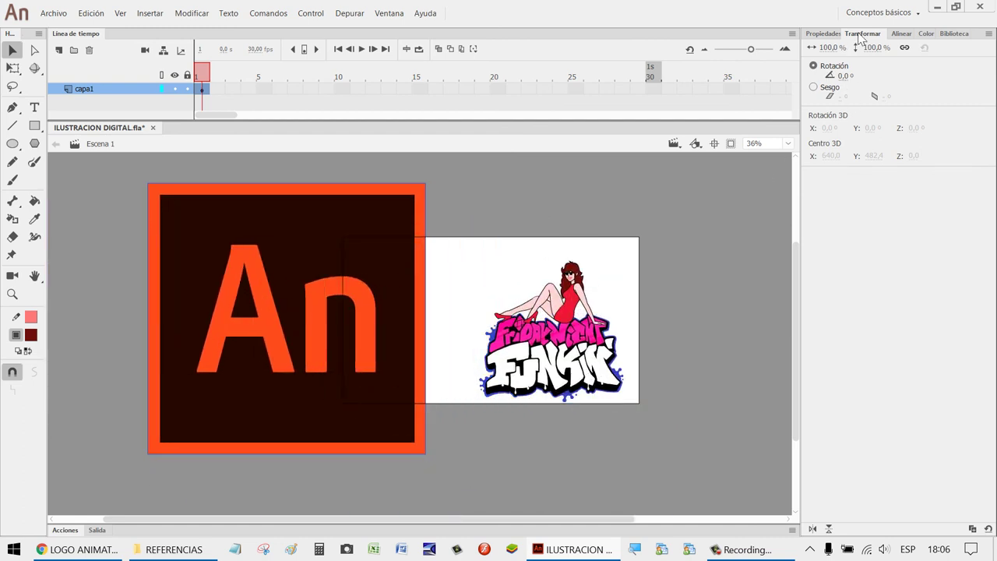
click(888, 47)
key(Return)
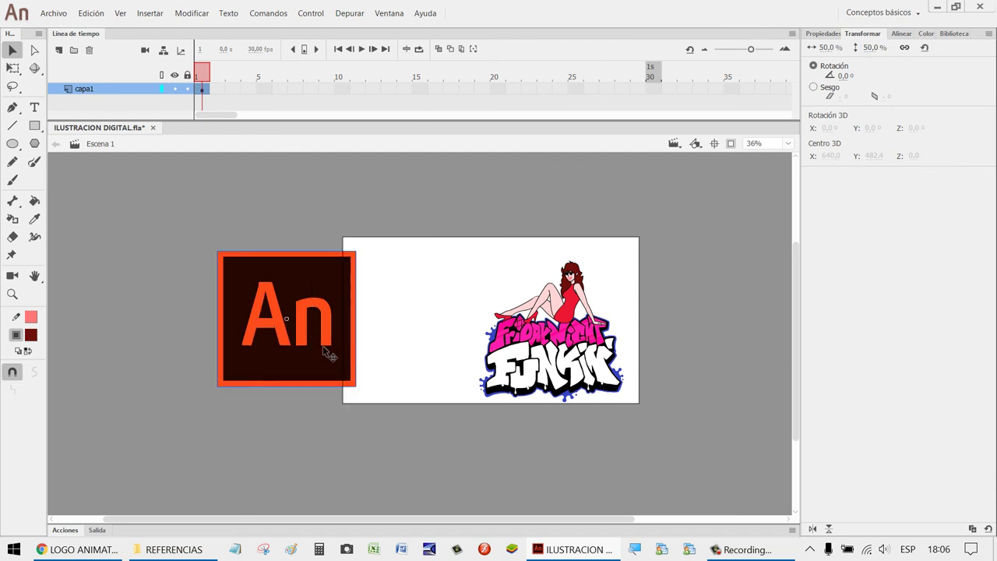
Swap the layout so the illustration sits on the left half of the stage and the Animate logo on the right half.
drag(323, 349, 434, 355)
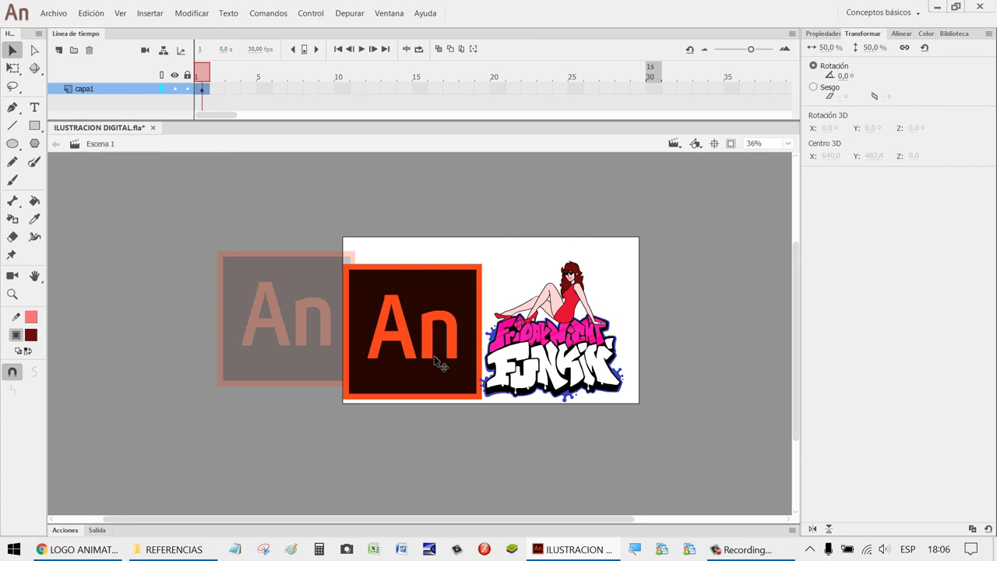
drag(433, 355, 381, 356)
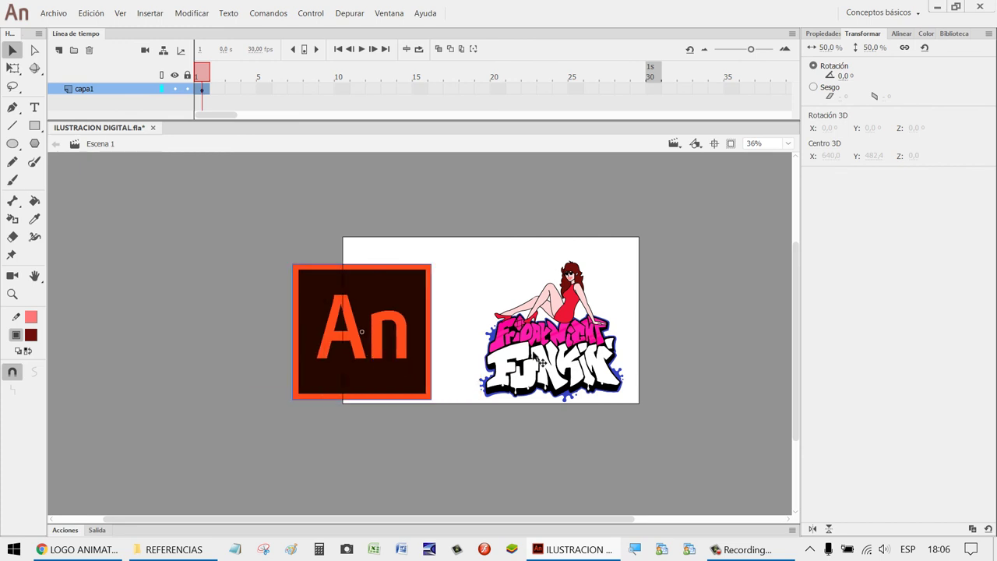
click(559, 363)
drag(560, 363, 216, 341)
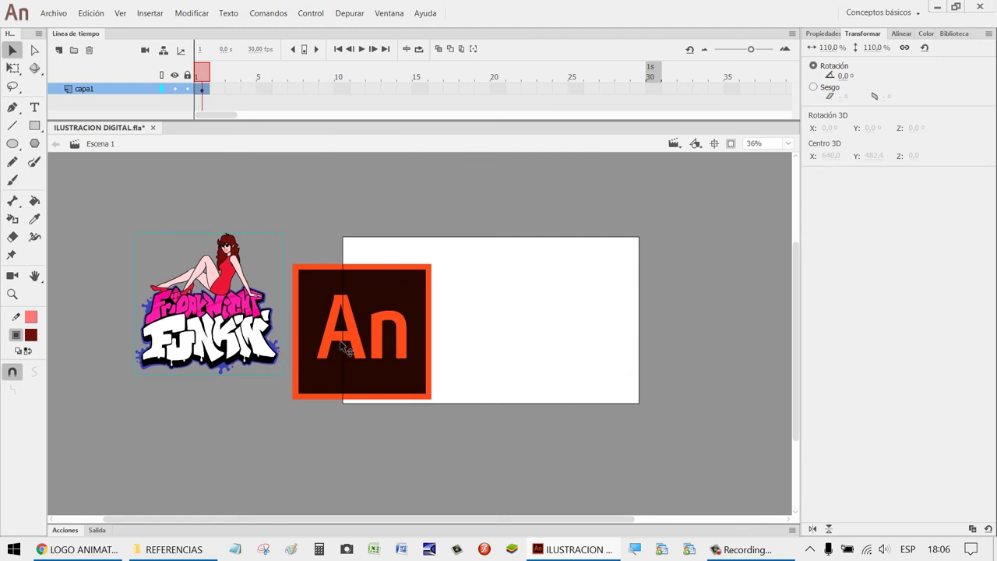
drag(345, 349, 548, 328)
drag(206, 312, 420, 330)
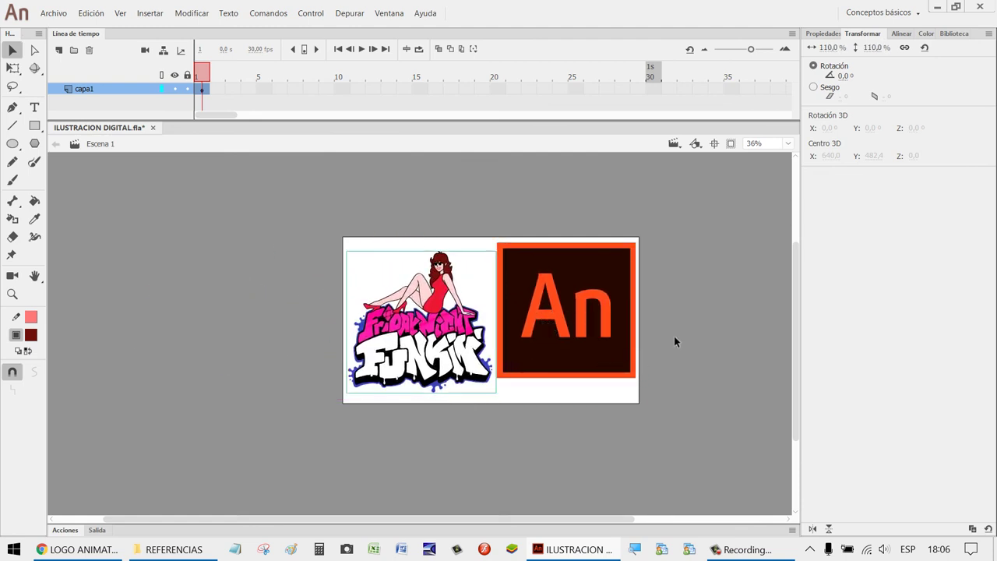
Scale the Animate logo to 25%, move it lower on the stage's right half and shift the illustration slightly right.
click(630, 313)
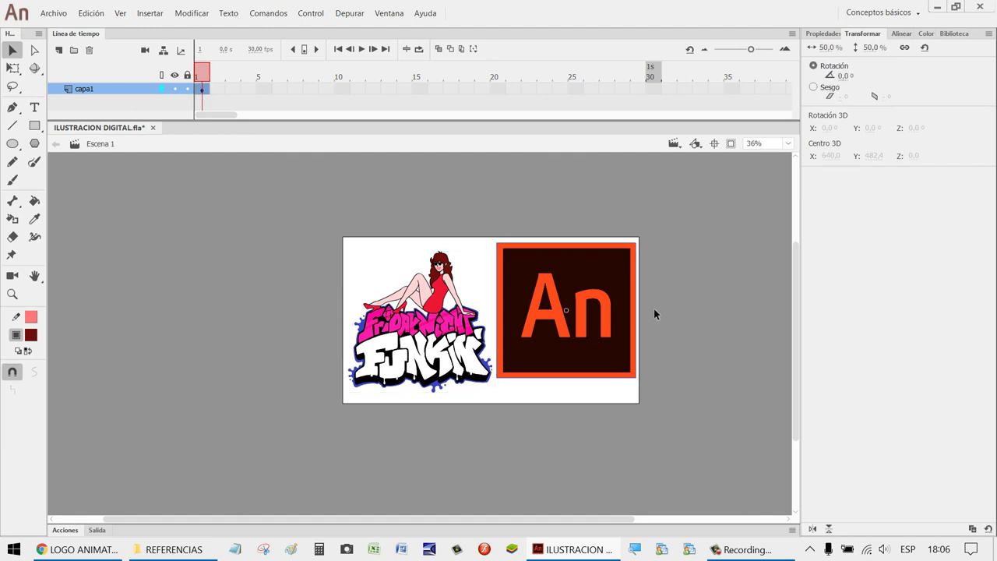
click(869, 47)
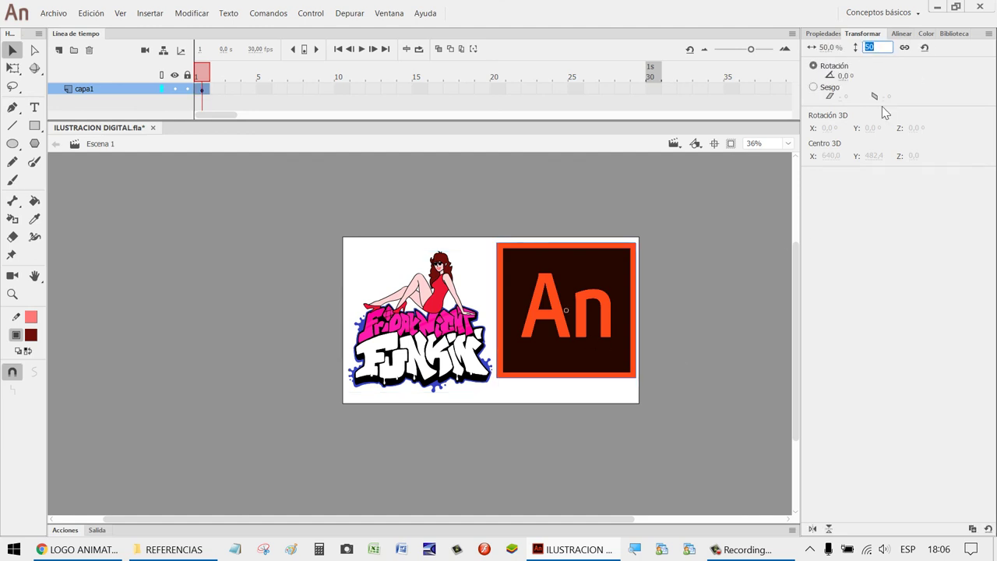
text(25)
key(Return)
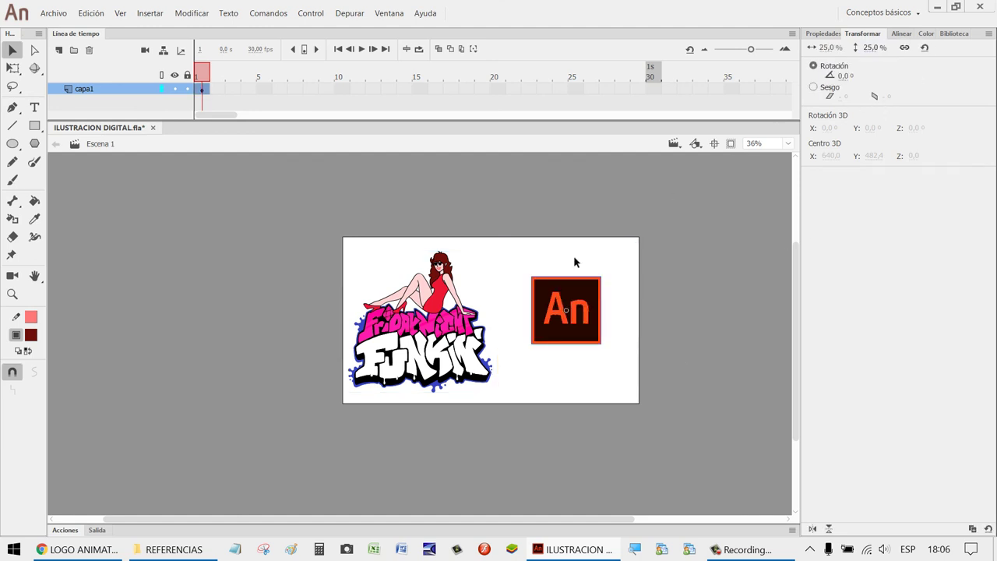
mouse_move(592, 336)
mouse_down()
mouse_move(548, 337)
mouse_move(592, 336)
mouse_up()
mouse_move(459, 355)
mouse_down()
mouse_move(592, 354)
mouse_move(453, 357)
mouse_move(466, 356)
mouse_up()
drag(566, 311, 584, 338)
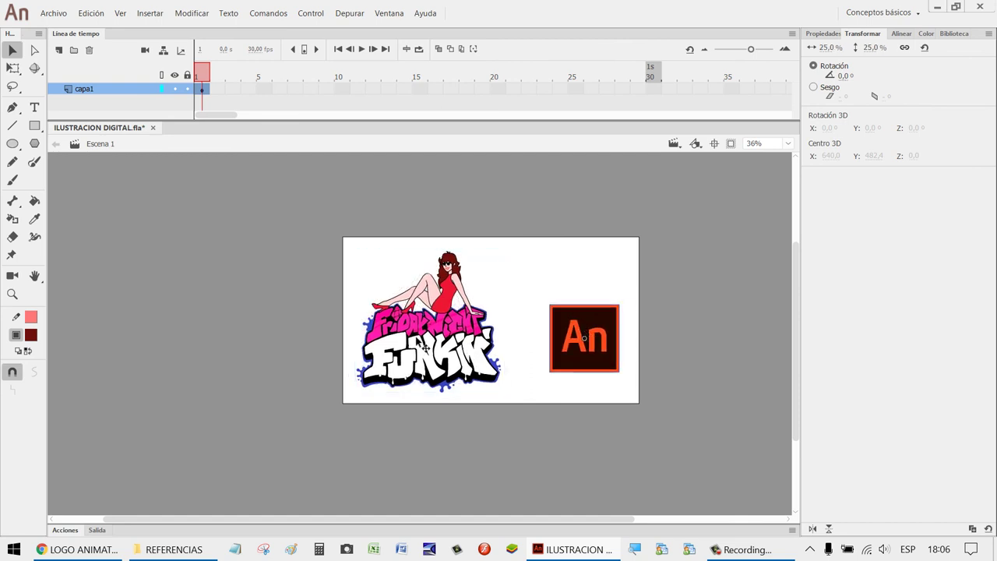
Adjust the Animate logo's position, lowering it toward the stage's bottom edge and bringing it closer to the illustration.
key(ctrl+z)
click(600, 363)
key(ctrl+z)
drag(605, 356, 605, 378)
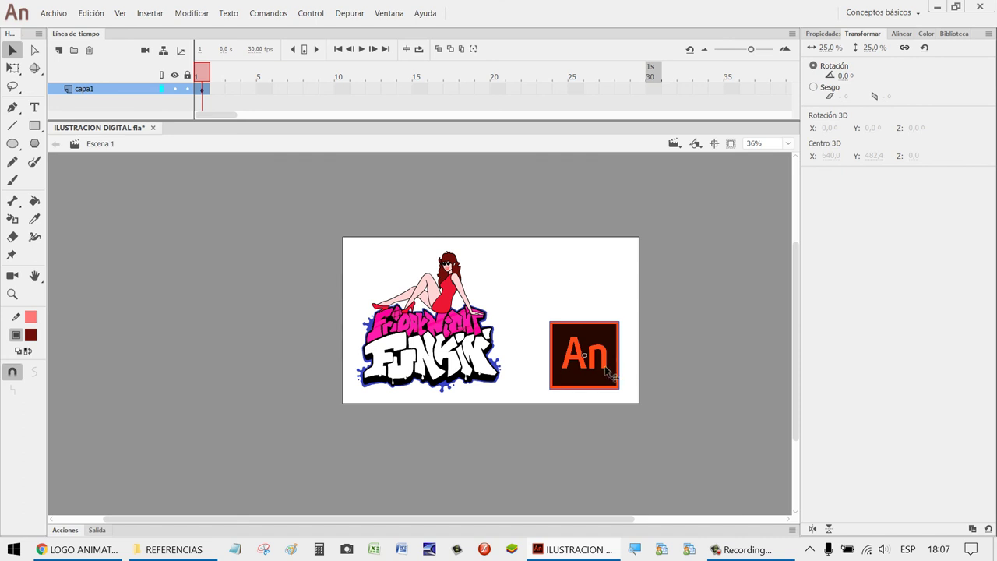
drag(610, 375, 576, 377)
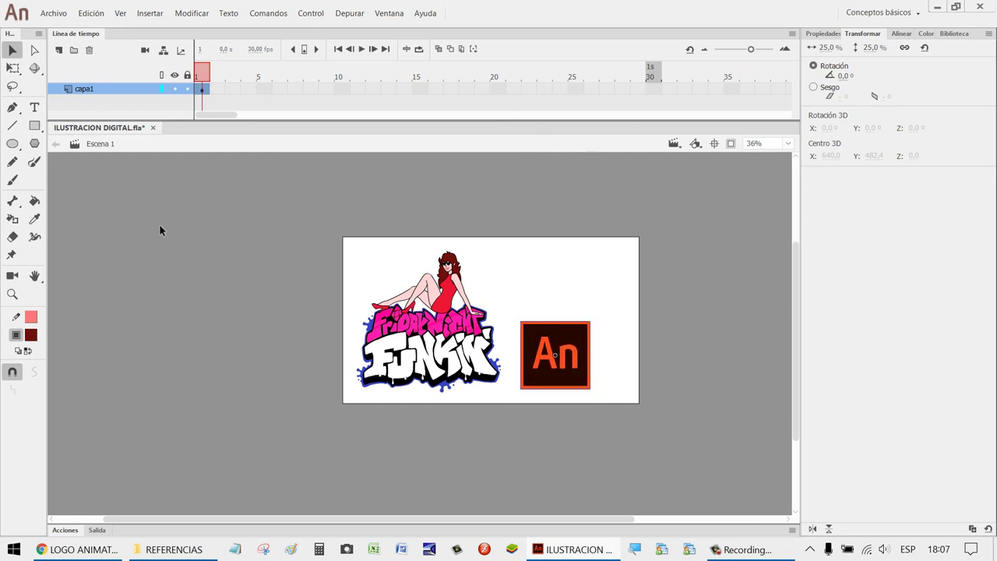
Start a text field above the Animate logo, examine its text type, character, paragraph and accessibility options, and discard the empty field.
click(35, 109)
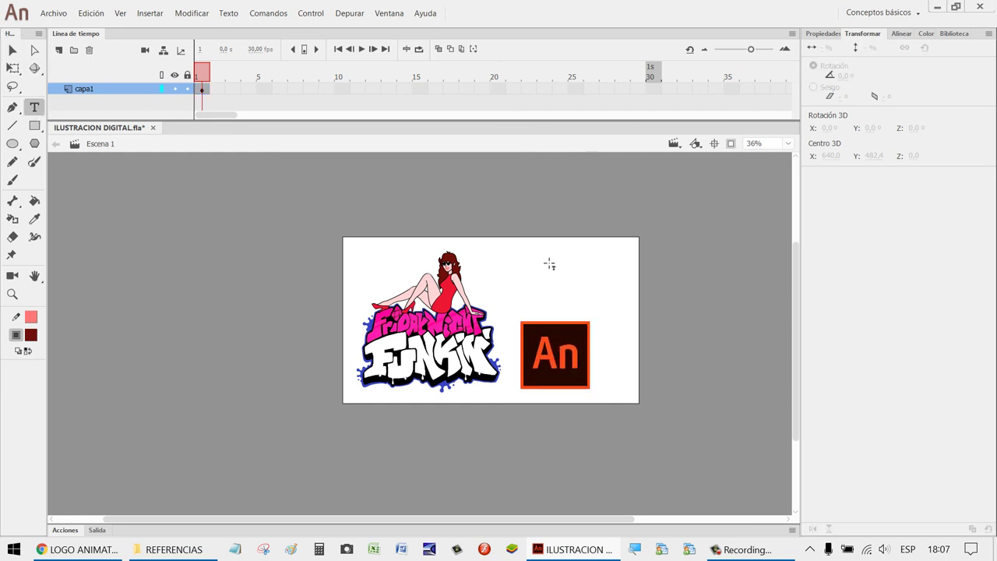
click(509, 270)
click(823, 33)
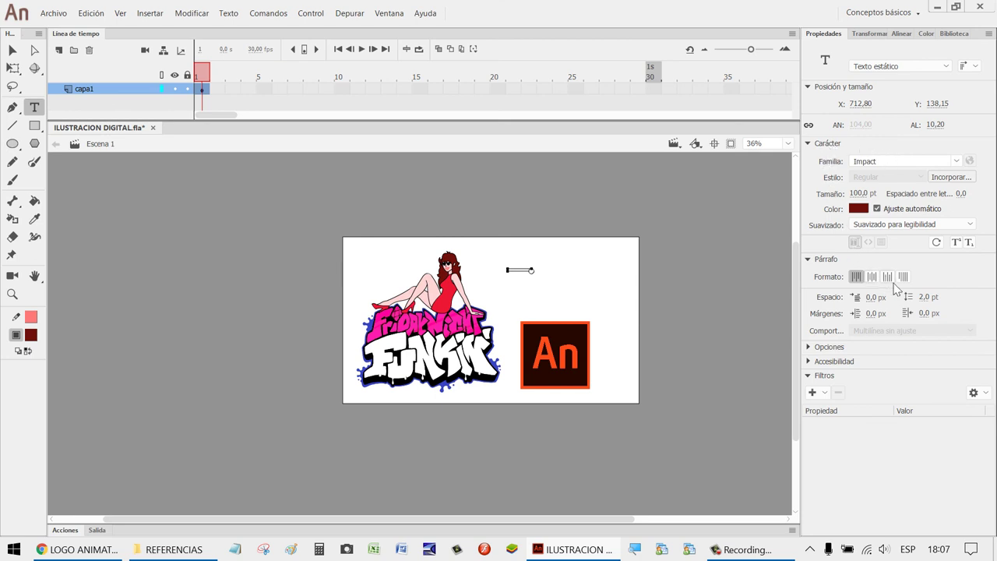
click(810, 347)
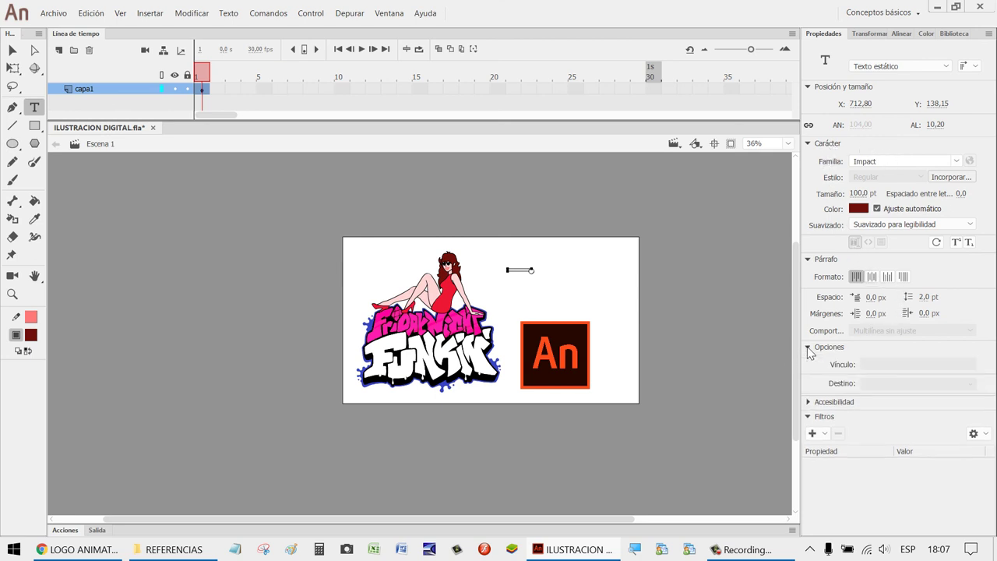
click(808, 406)
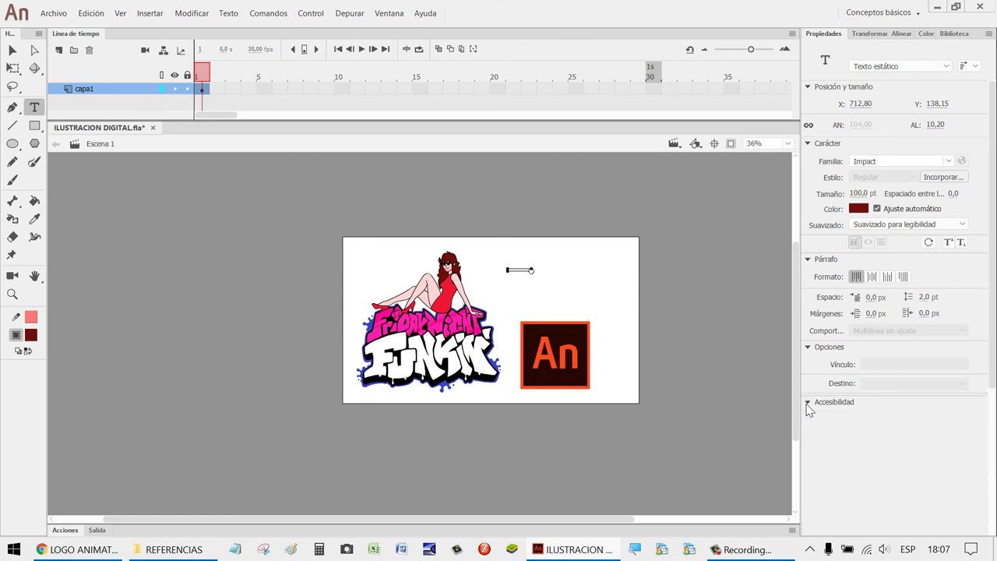
scroll(810, 405, down, 2)
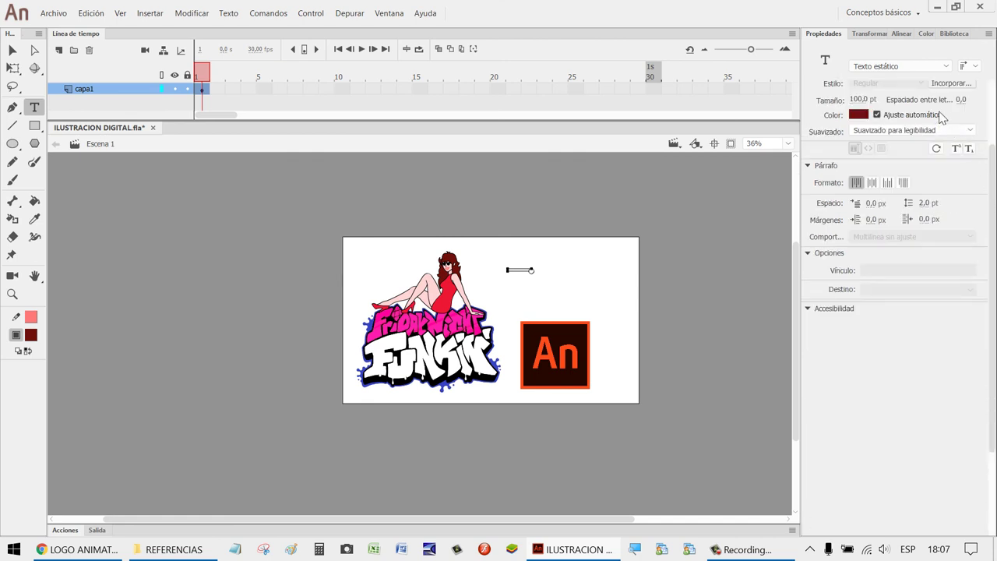
click(924, 66)
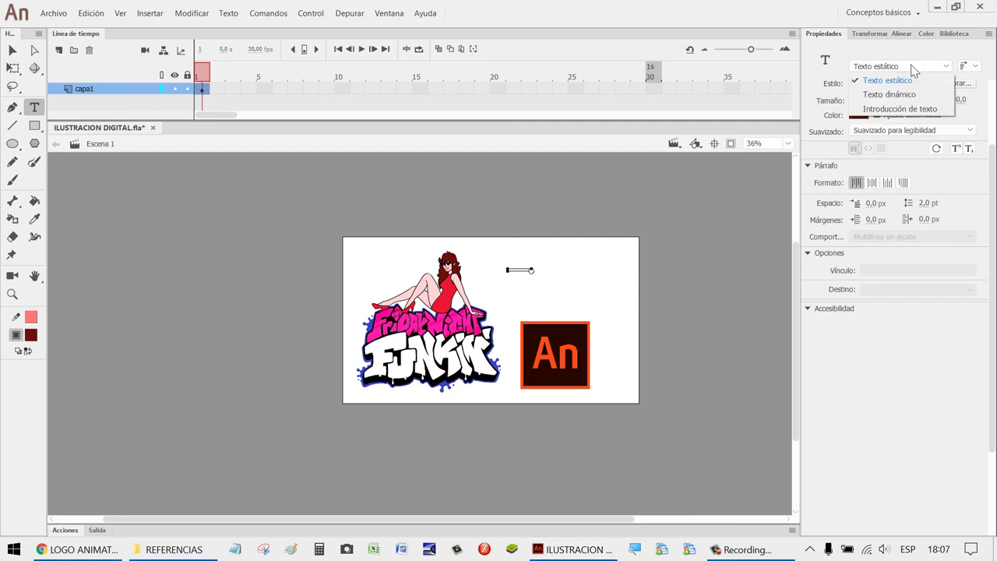
click(994, 137)
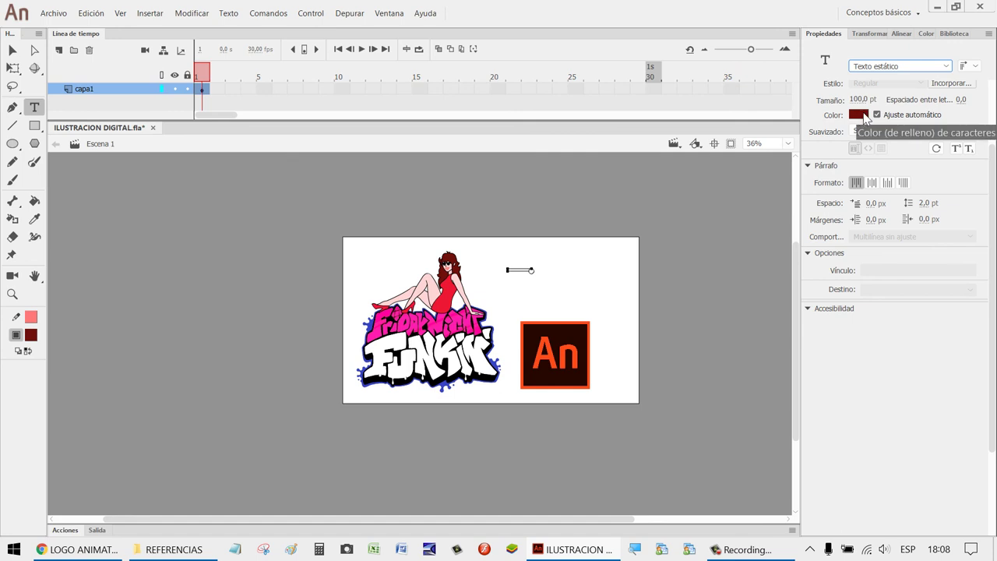
click(865, 34)
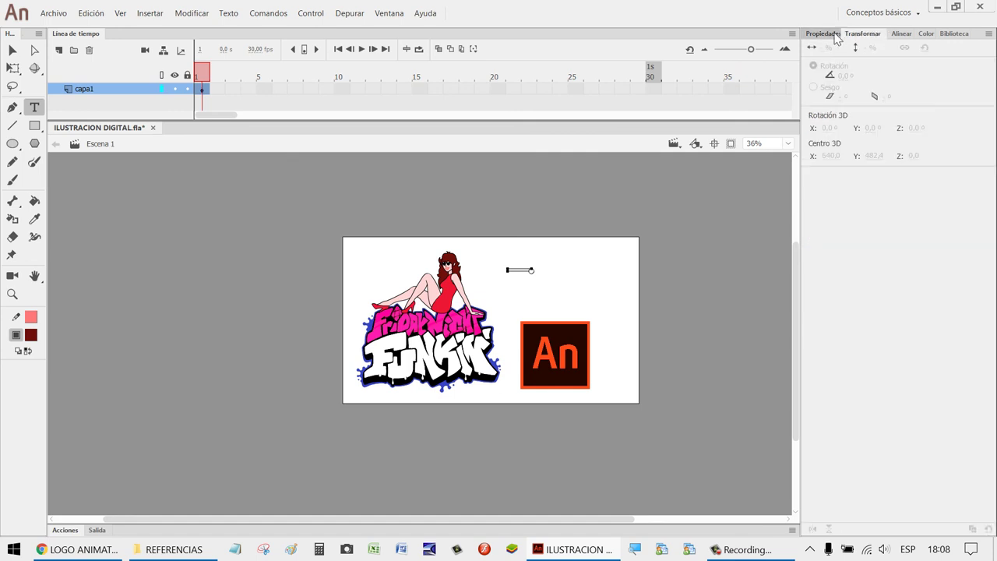
click(822, 33)
click(901, 33)
click(822, 33)
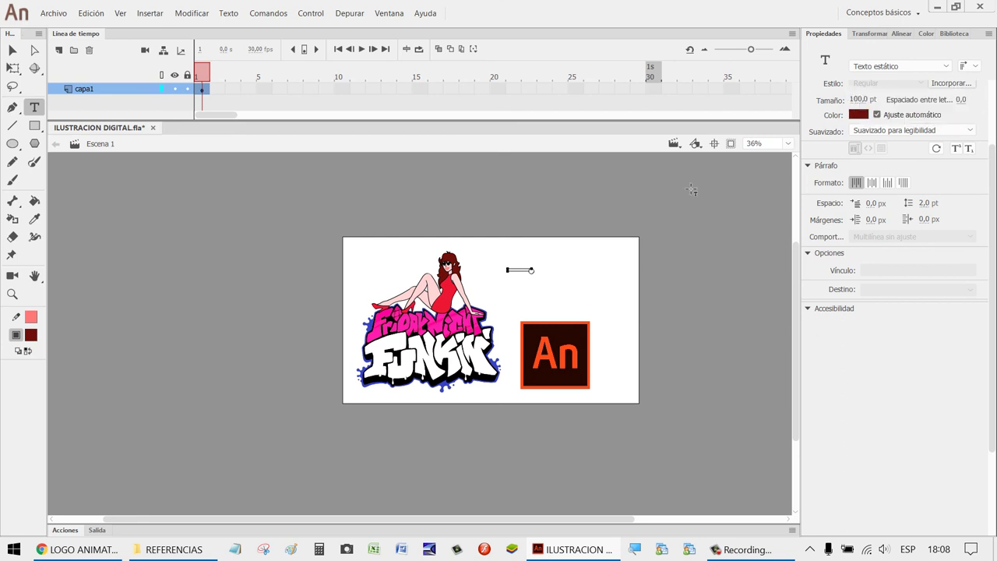
key(Escape)
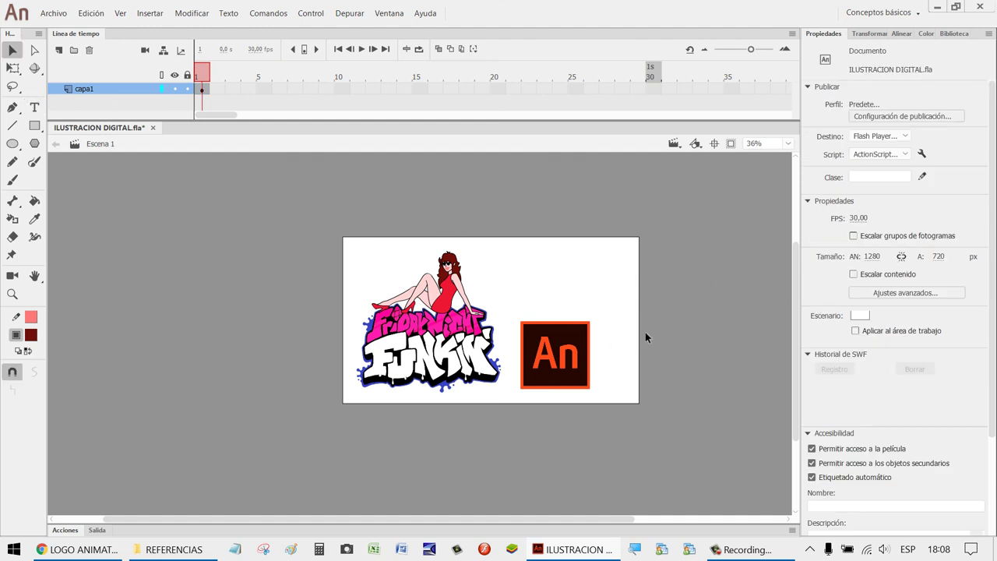
Move the Animate logo toward the stage's right edge and lower the illustration slightly.
click(462, 358)
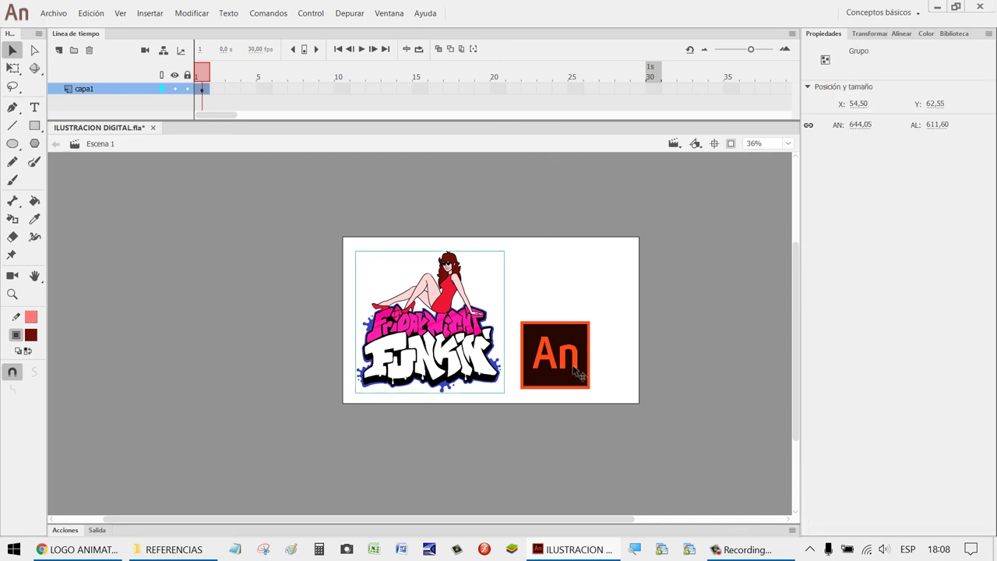
drag(577, 372, 613, 372)
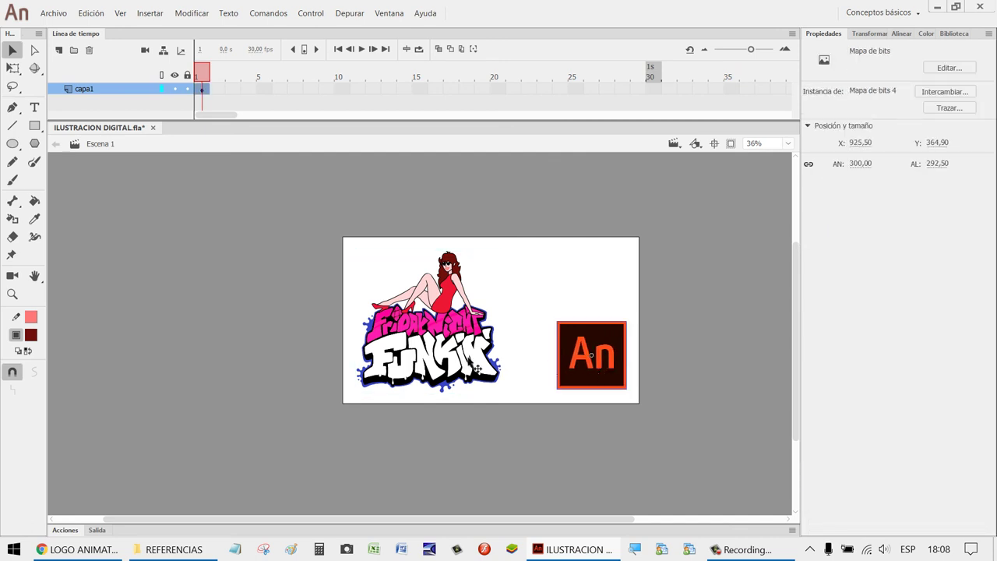
mouse_move(476, 368)
mouse_down()
mouse_move(465, 365)
mouse_move(477, 376)
mouse_up()
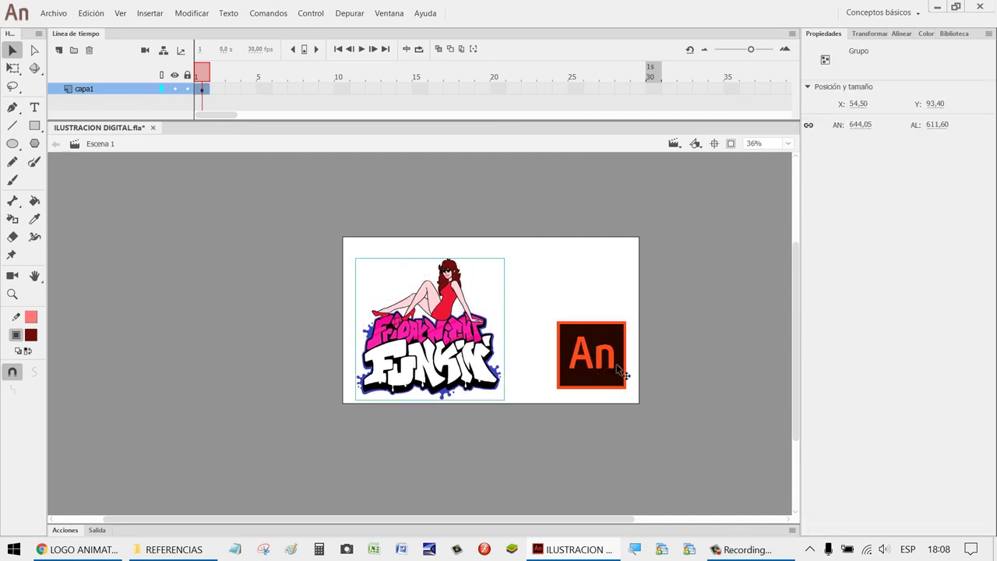
Try the Animate logo at 50% scale, and settle on 30% for both width and height.
click(616, 364)
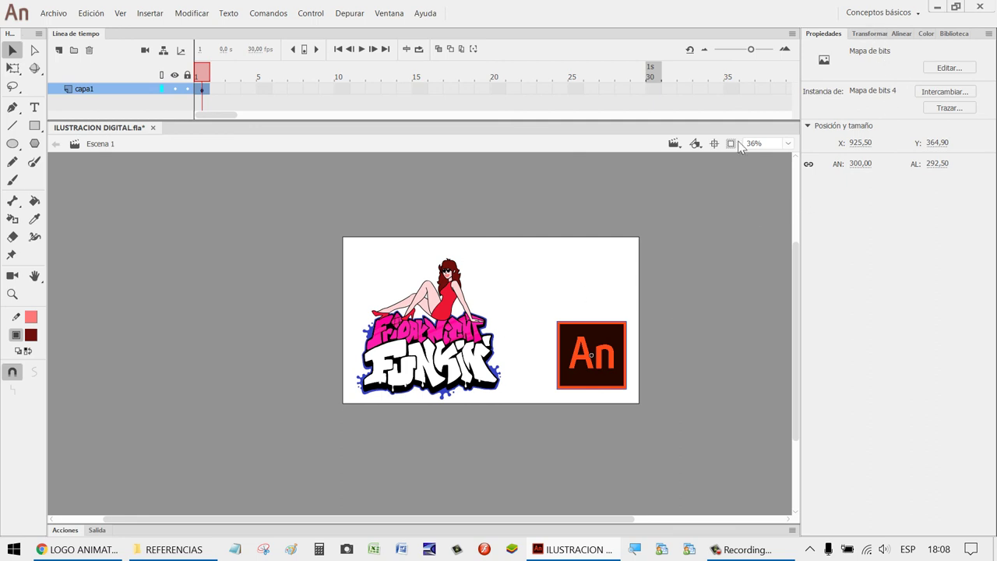
click(869, 33)
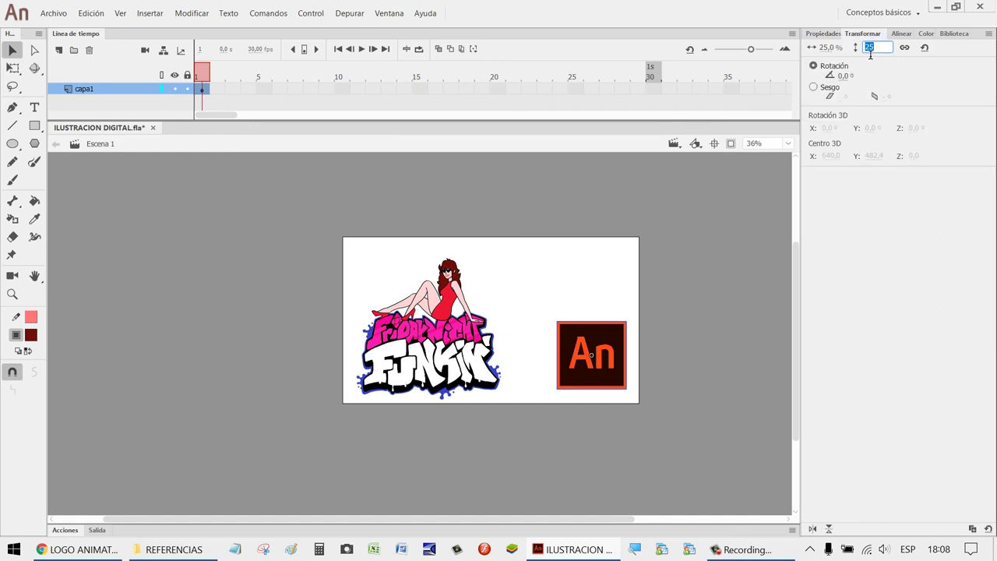
text(50)
key(Return)
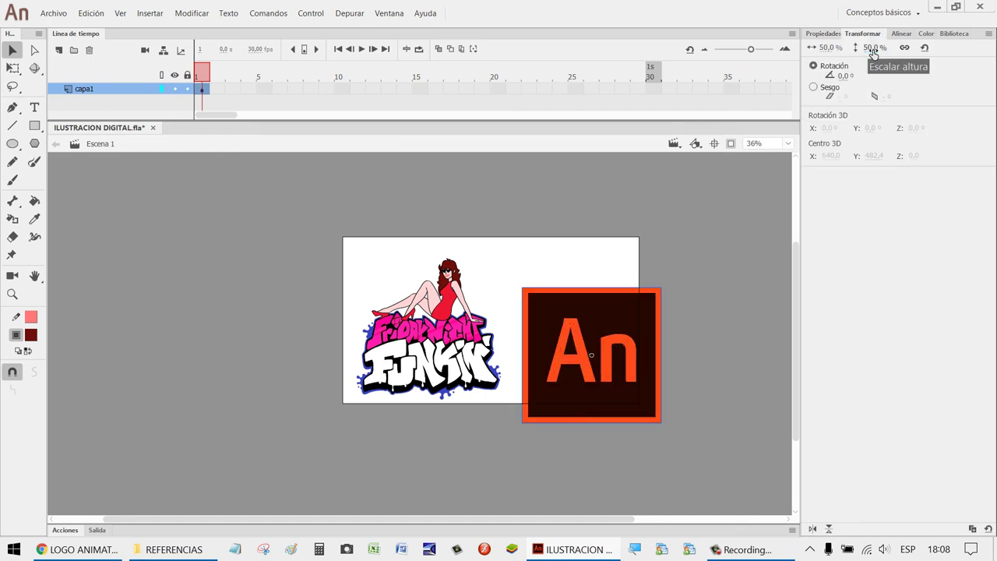
click(874, 48)
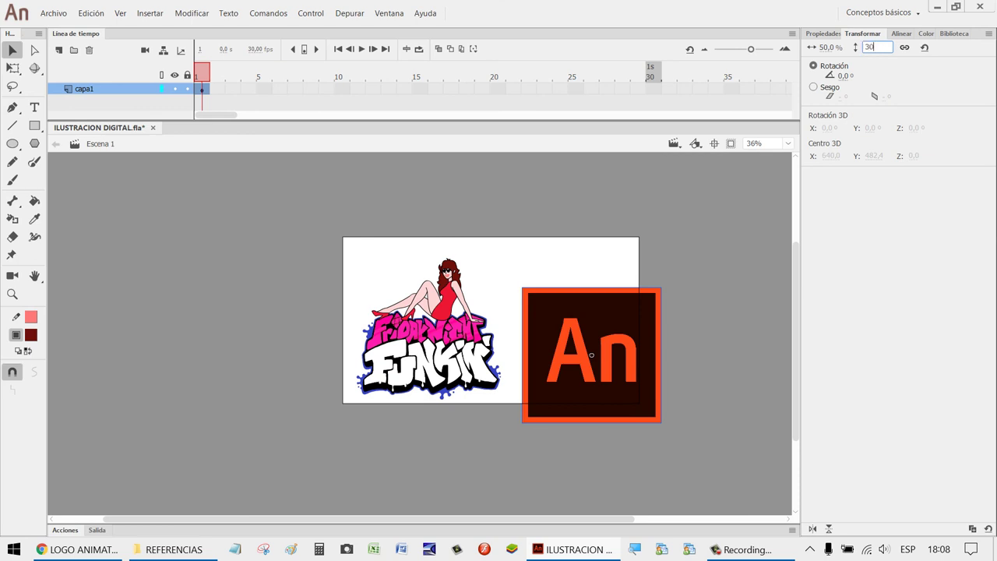
text(30)
key(Return)
Center the illustration and the Animate logo vertically on the stage and space them evenly across its width.
drag(662, 441, 258, 223)
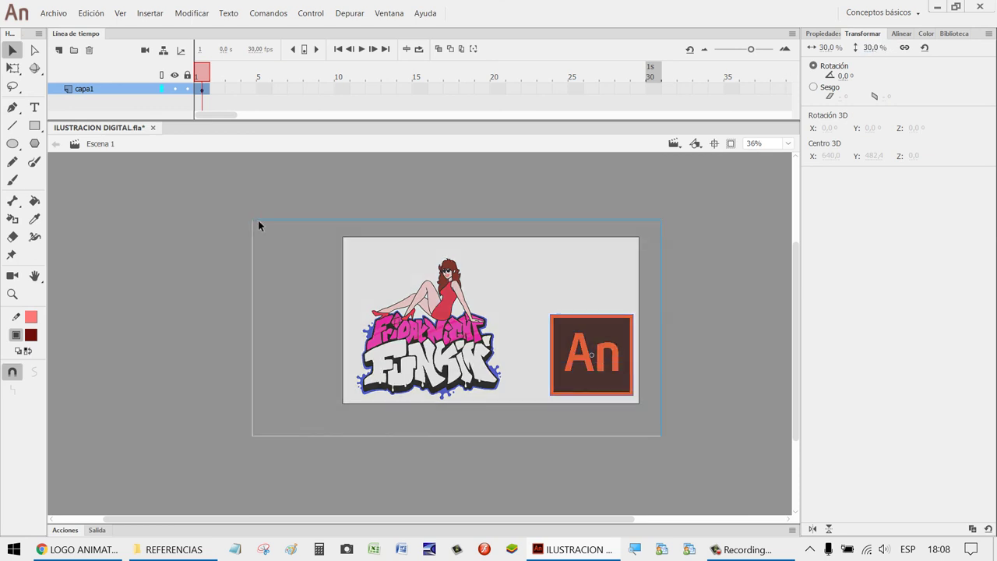
click(467, 268)
drag(692, 413, 257, 225)
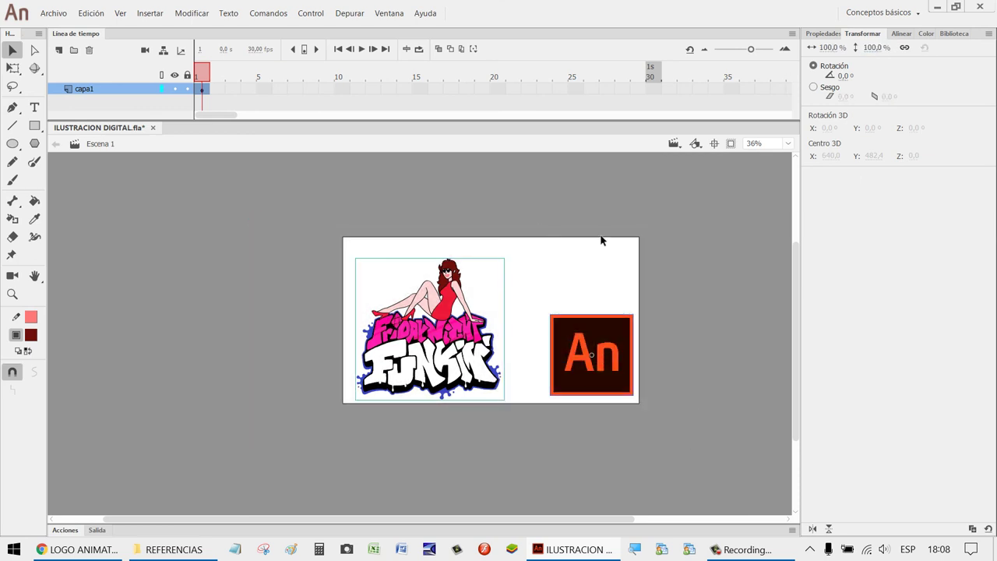
click(906, 34)
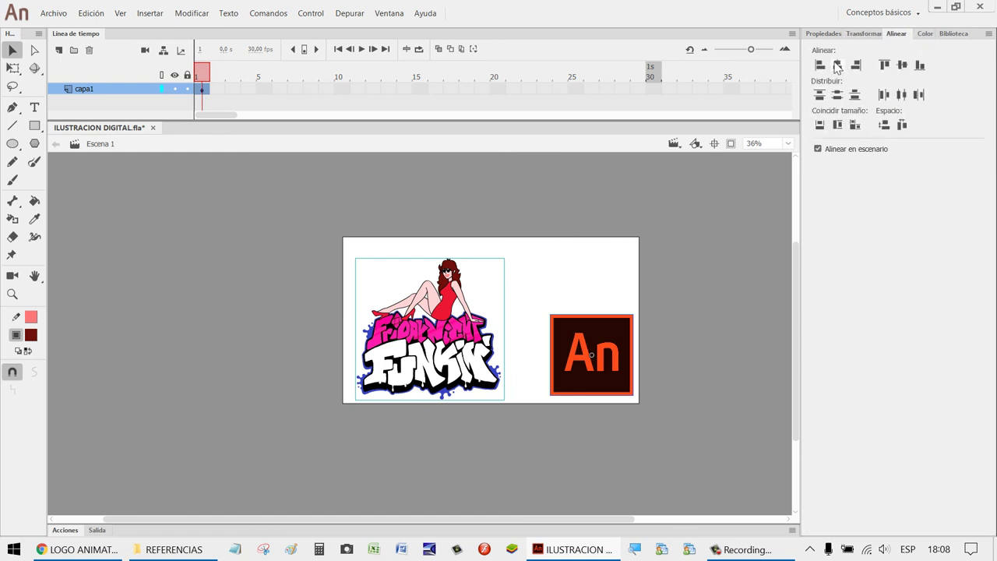
click(901, 66)
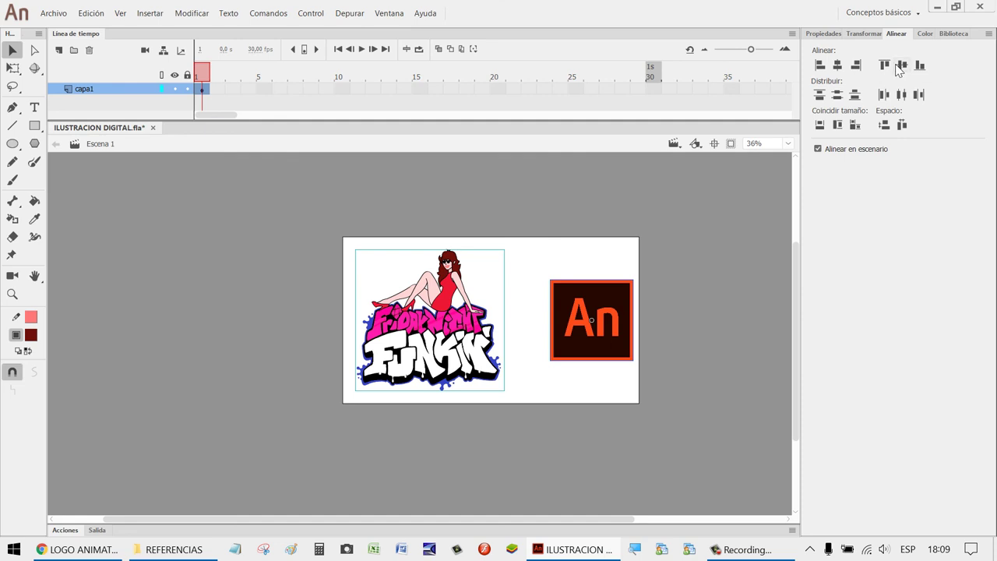
click(901, 126)
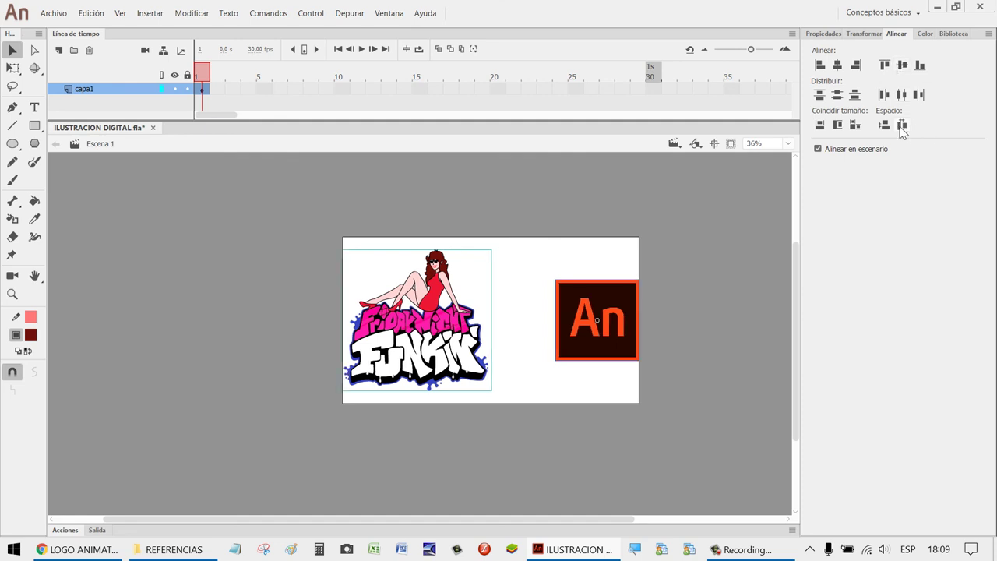
Nudge the illustration right in four large steps to leave a margin at the stage's left edge.
click(742, 294)
drag(305, 218, 418, 424)
key(shift+Right)
key(shift+Right)
key(shift+Right)
key(shift+Right)
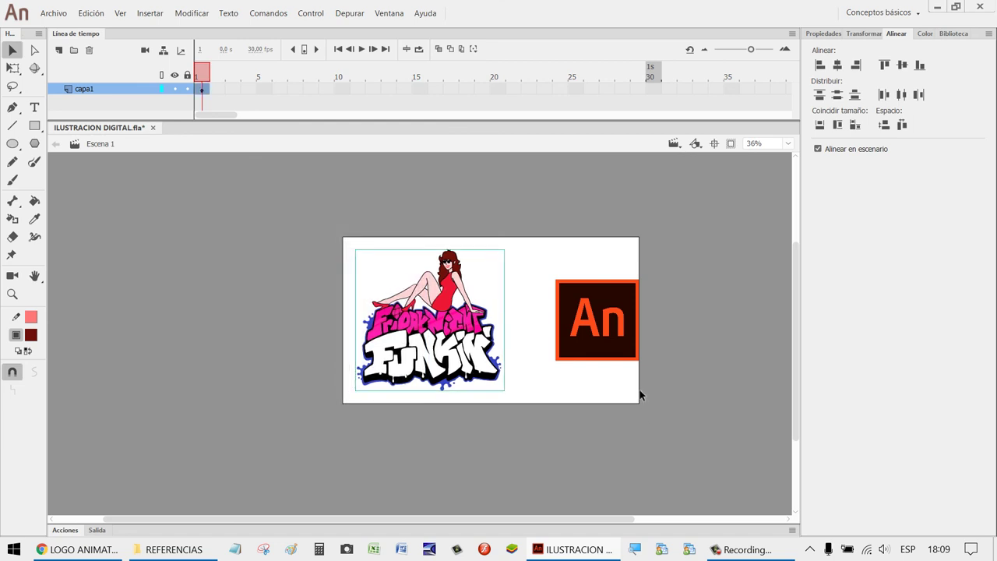
Nudge the Animate logo left in four large steps to leave a matching margin at the stage's right edge.
drag(697, 231, 584, 436)
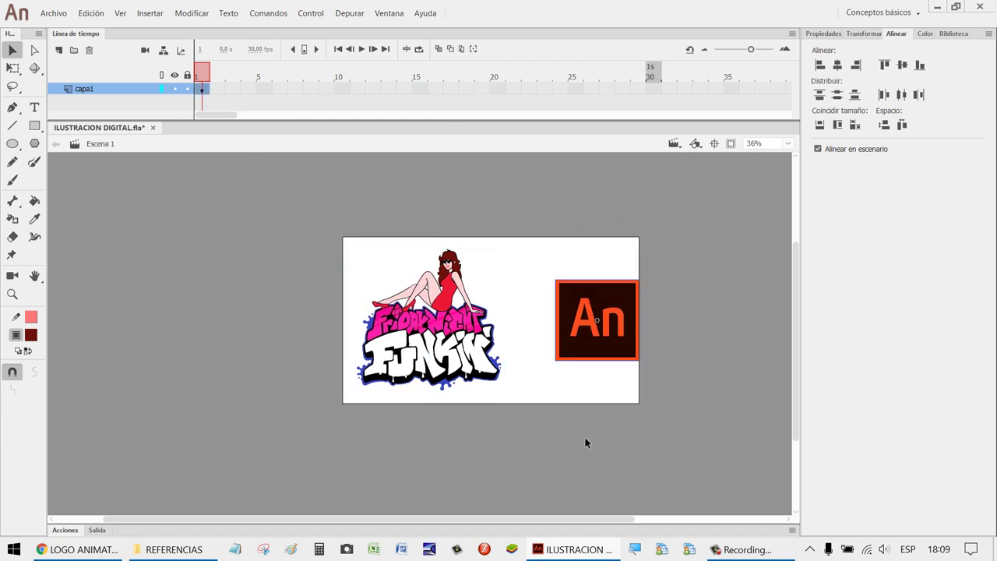
key(shift+Left)
key(shift+Left)
key(shift+Left)
key(shift+Left)
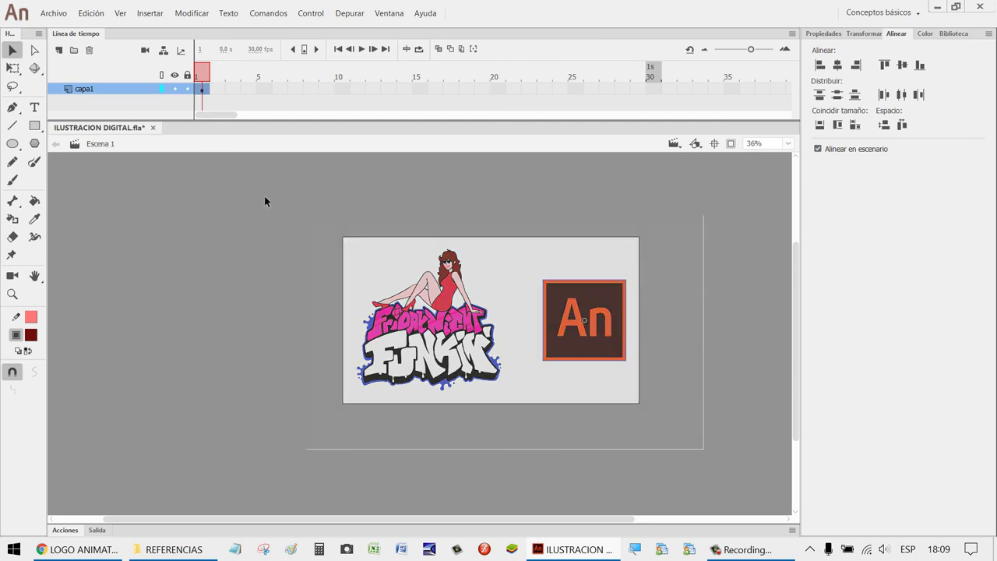
drag(264, 200, 600, 462)
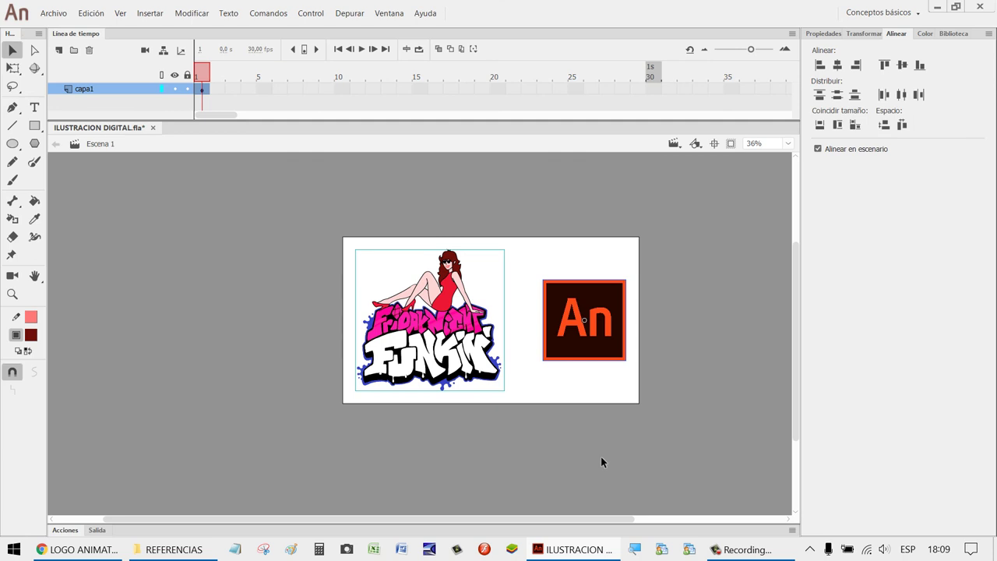
click(788, 144)
click(787, 155)
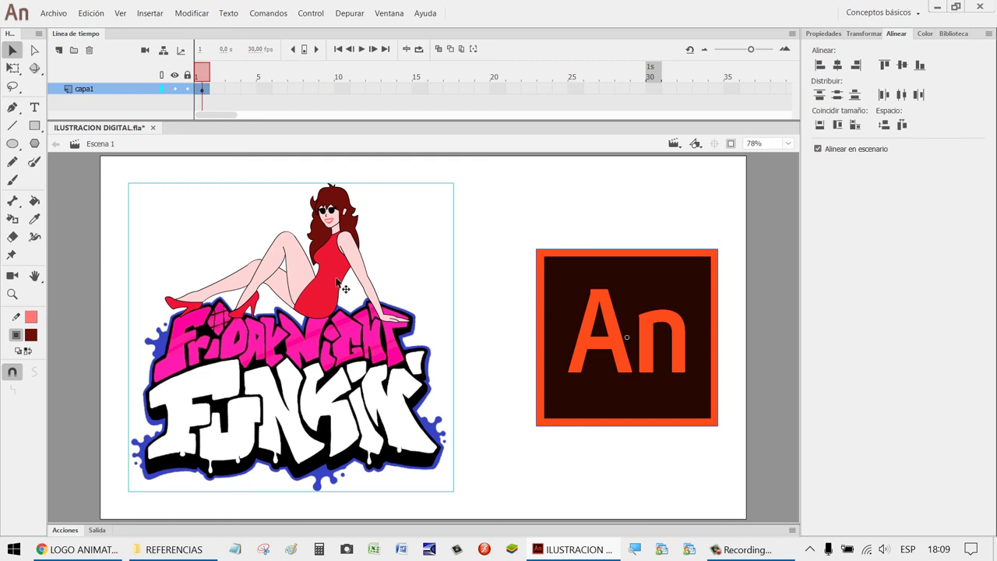
Open the GIRLFRIEND symbol for editing, show its ORIGINAL_REAL layer and move the drawing left beside the reference photo.
click(955, 34)
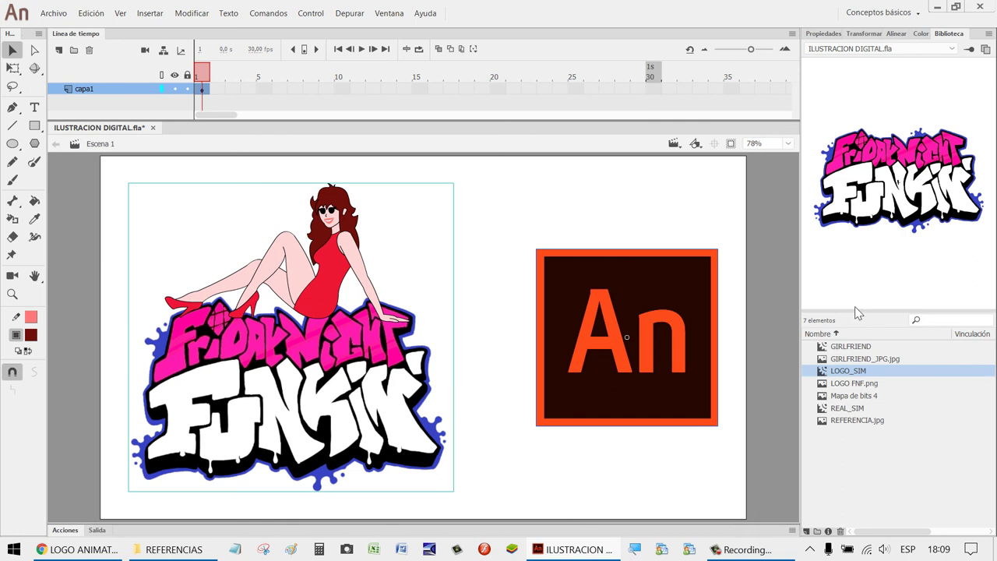
click(836, 346)
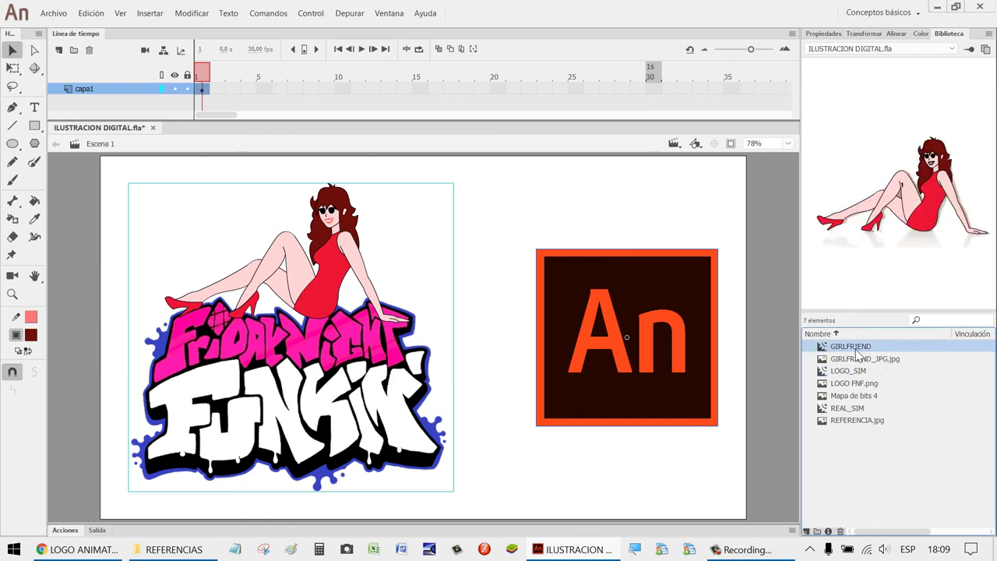
double_click(822, 350)
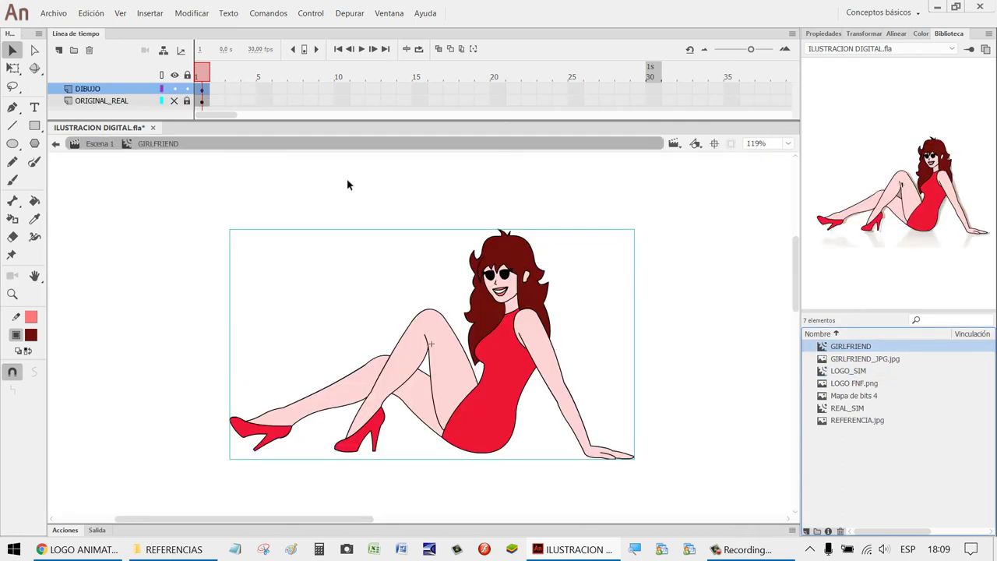
click(175, 101)
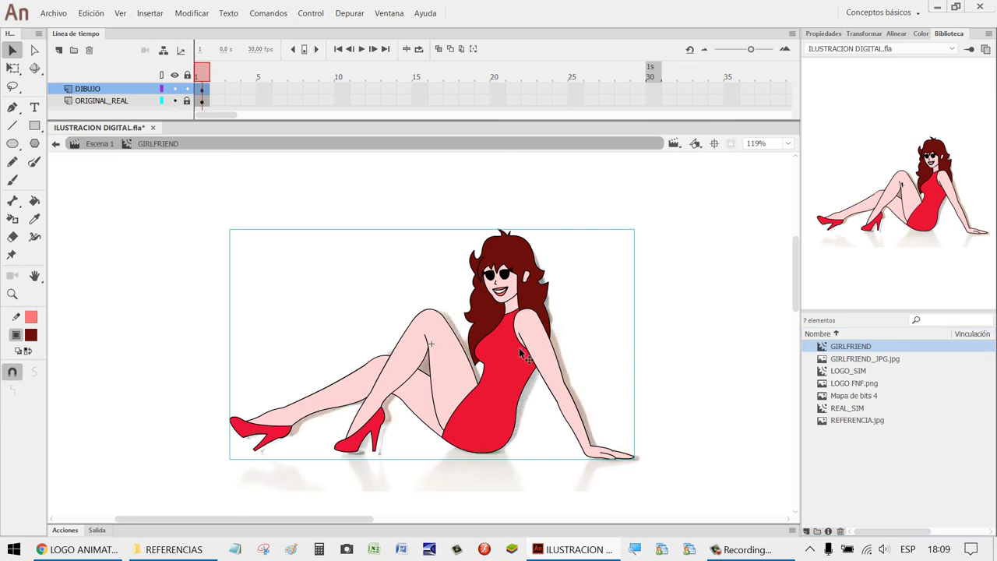
drag(512, 350, 349, 355)
drag(456, 364, 455, 364)
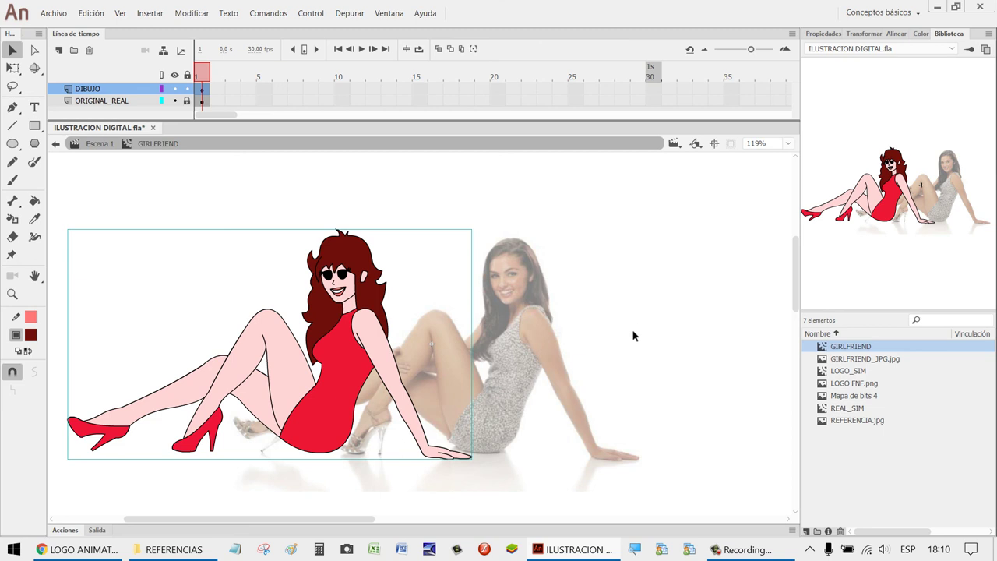
Examine the drawn girl's face and hair up close and compare them with the GIRLFRIEND_JPG.jpg reference.
key(z)
drag(418, 375, 274, 211)
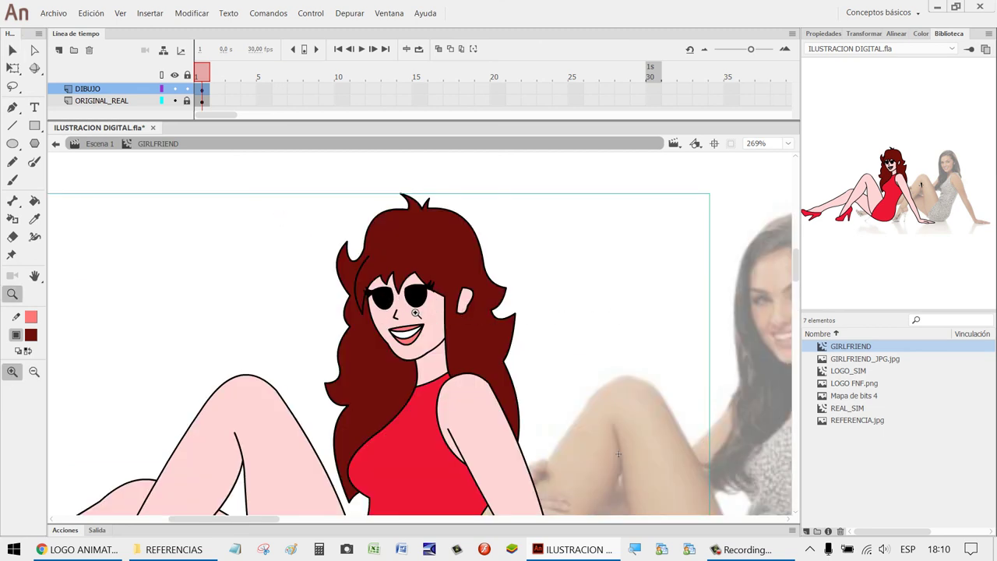
click(824, 359)
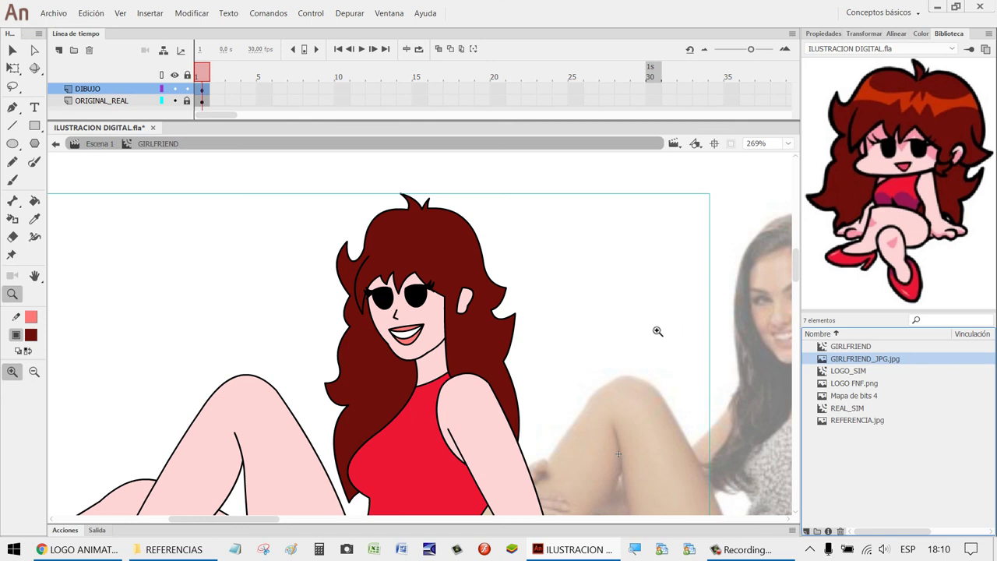
drag(482, 321, 327, 285)
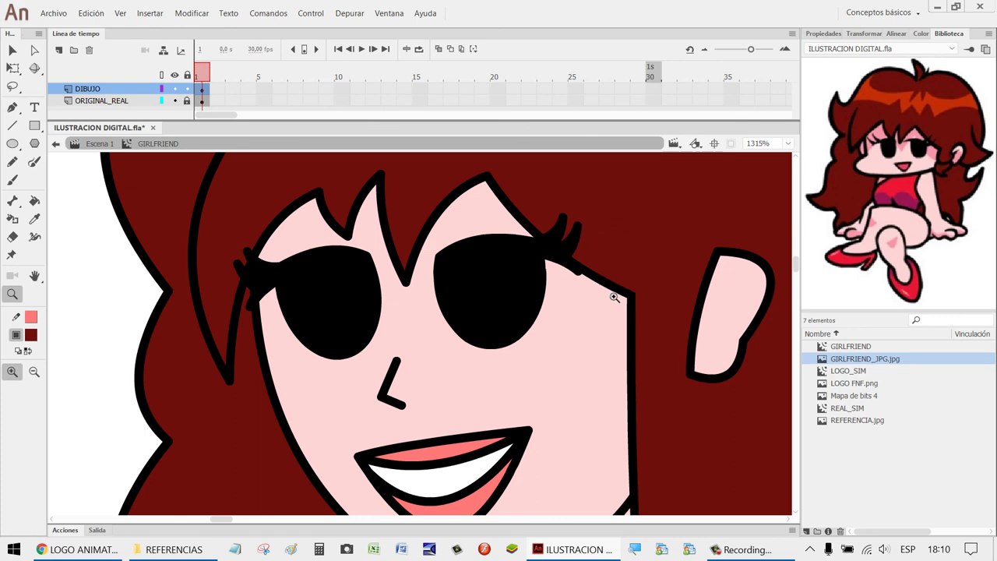
key(ctrl+2)
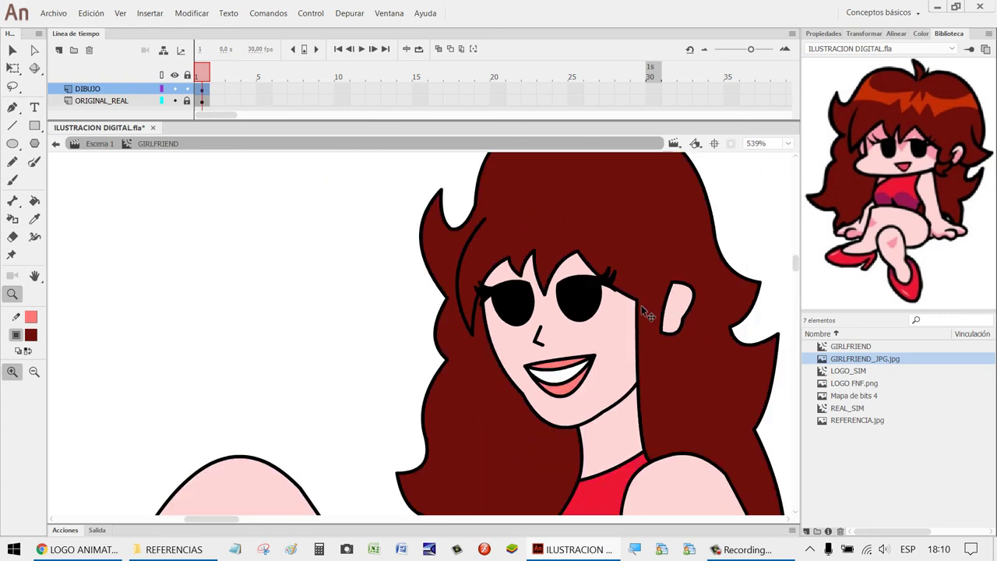
scroll(631, 364, down, 1)
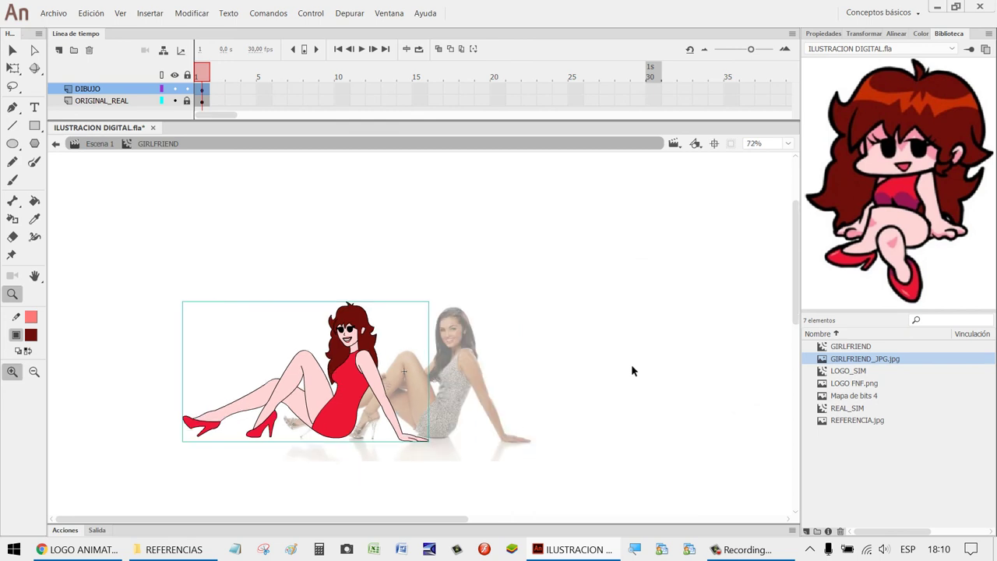